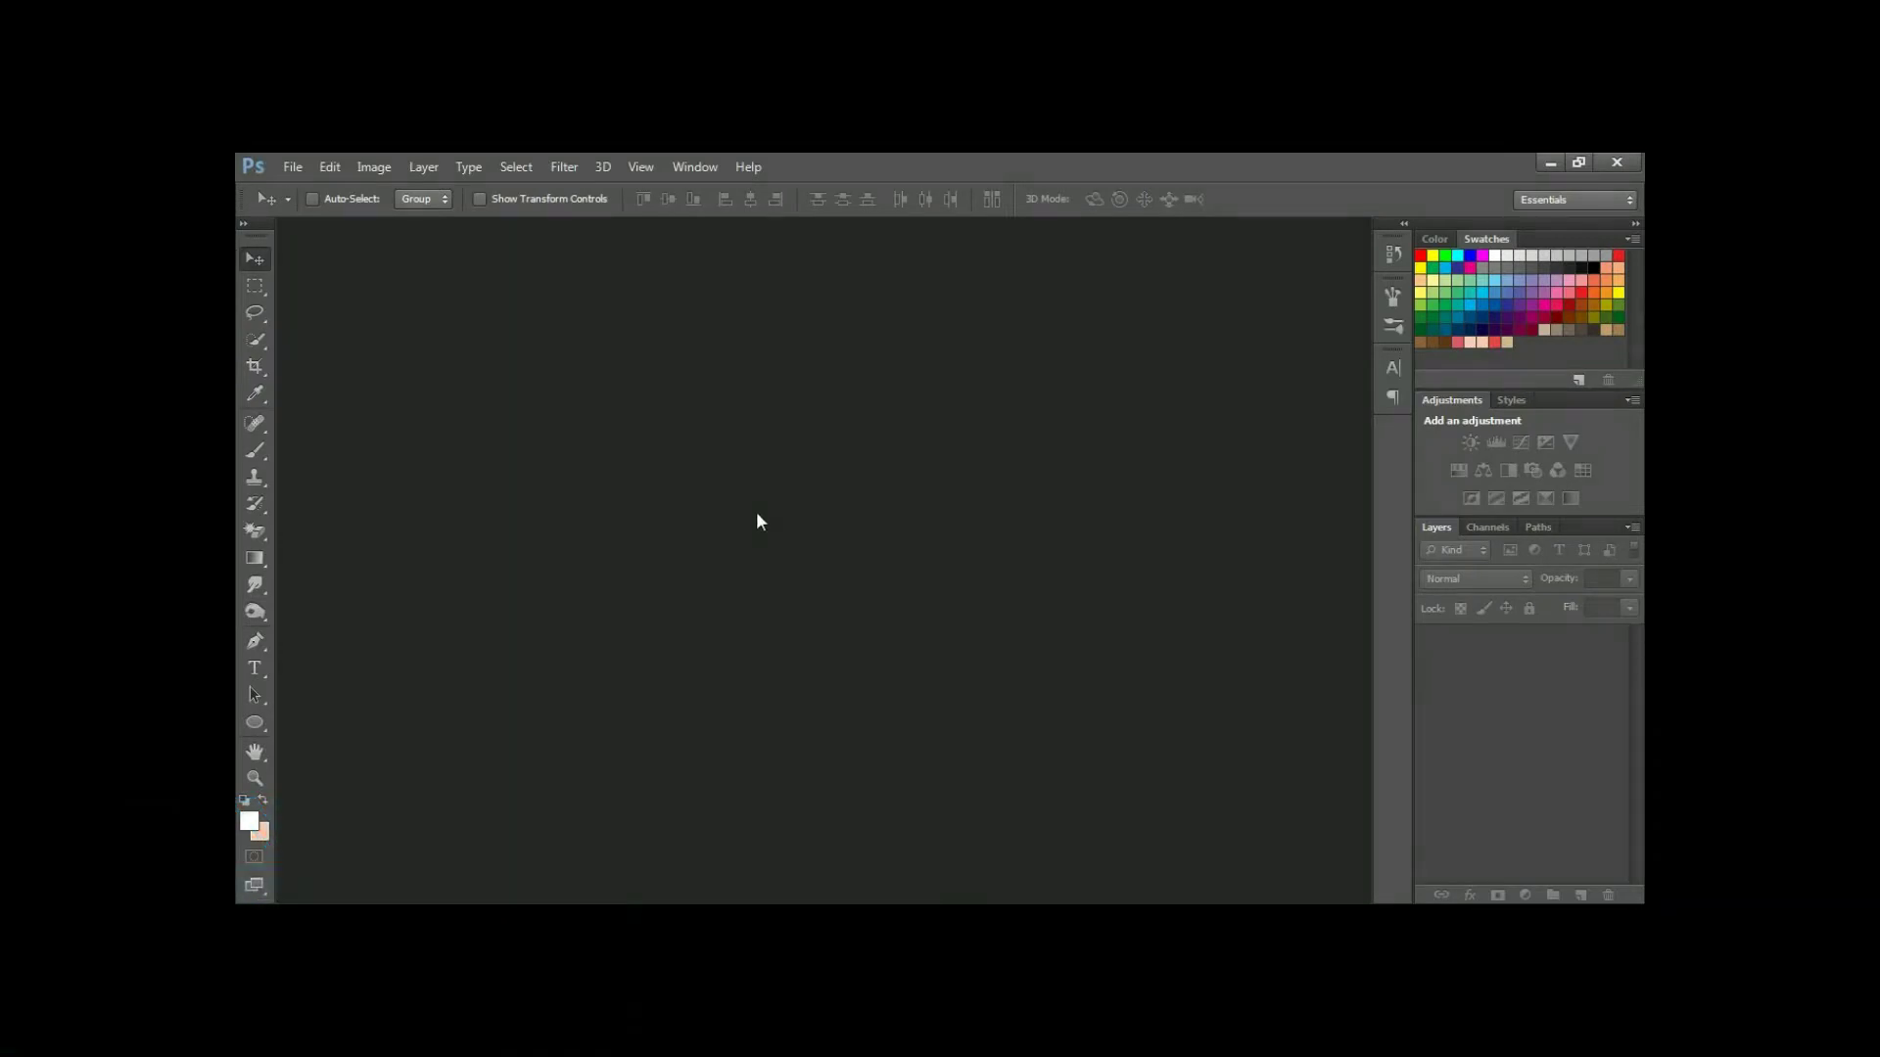
Create a new white-background document, 3000 × 3000 px at 300 ppi, via File > New.
{"action": "left_click", "coordinate": [286, 168]}
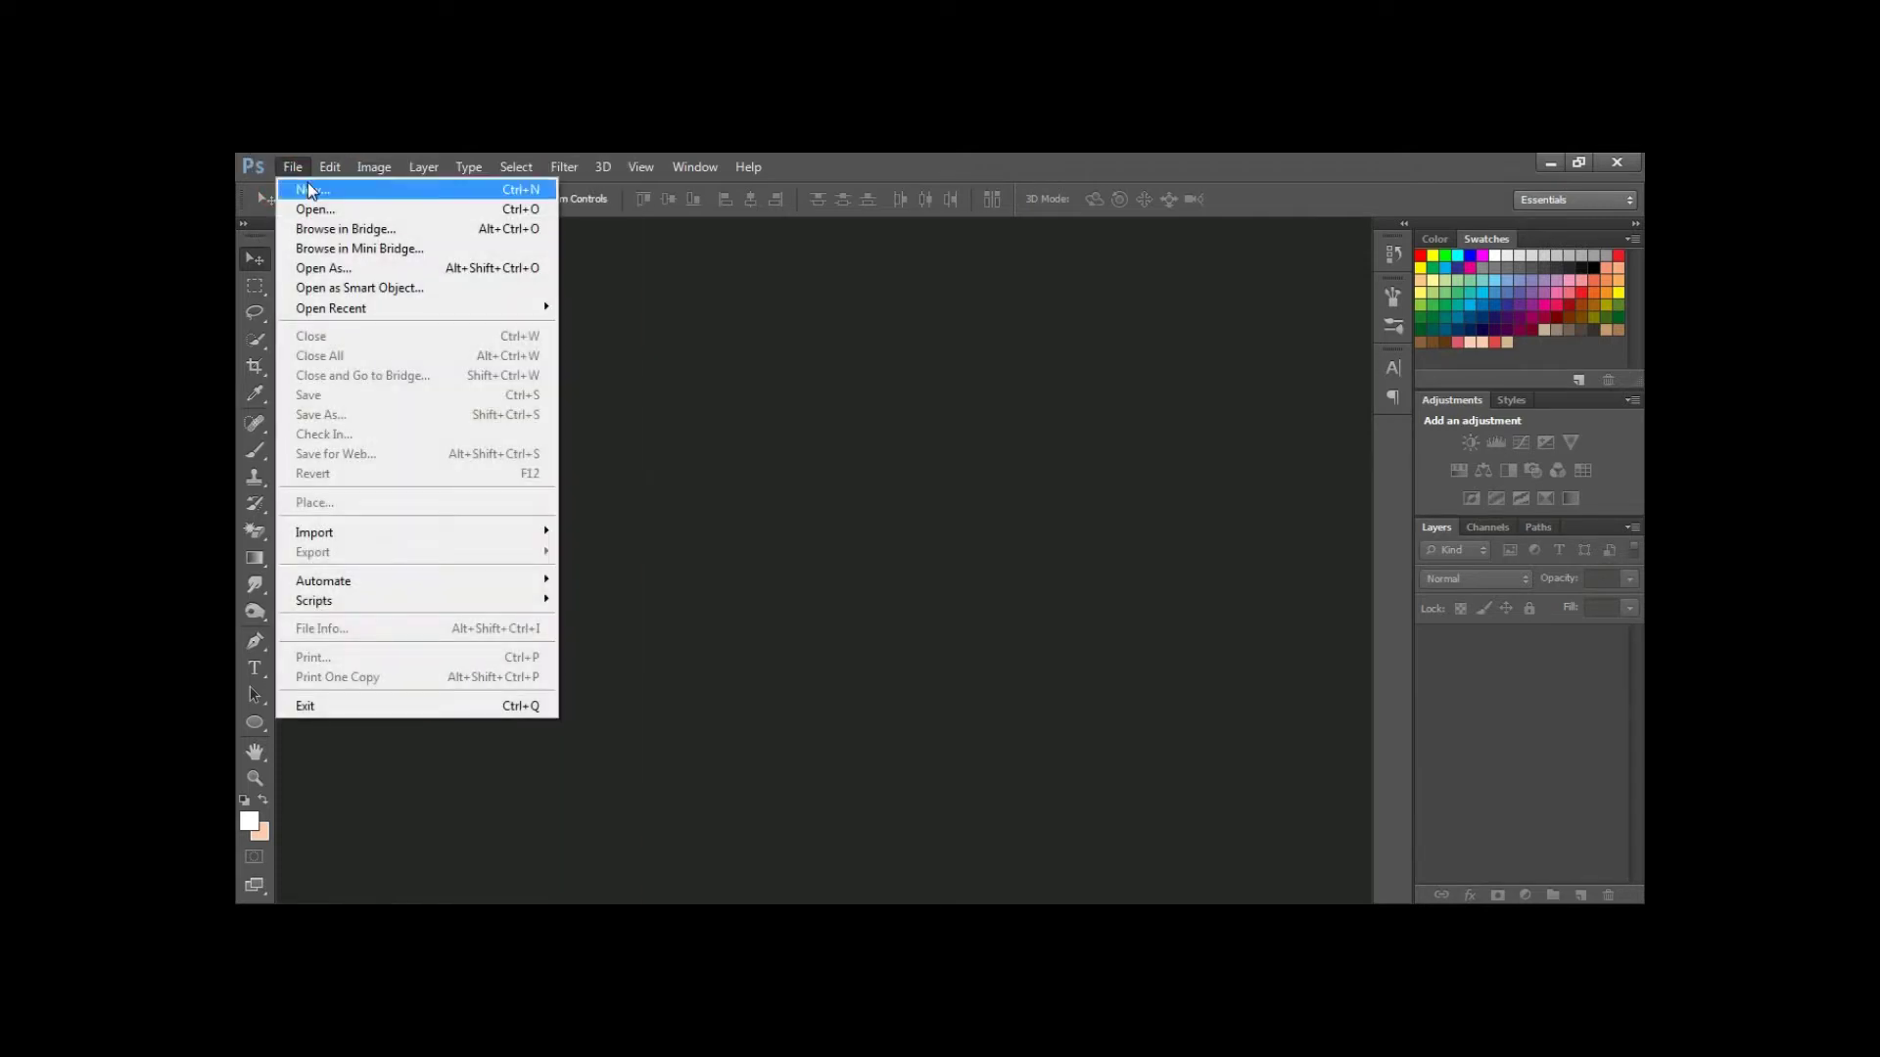
{"action": "left_click", "coordinate": [307, 188]}
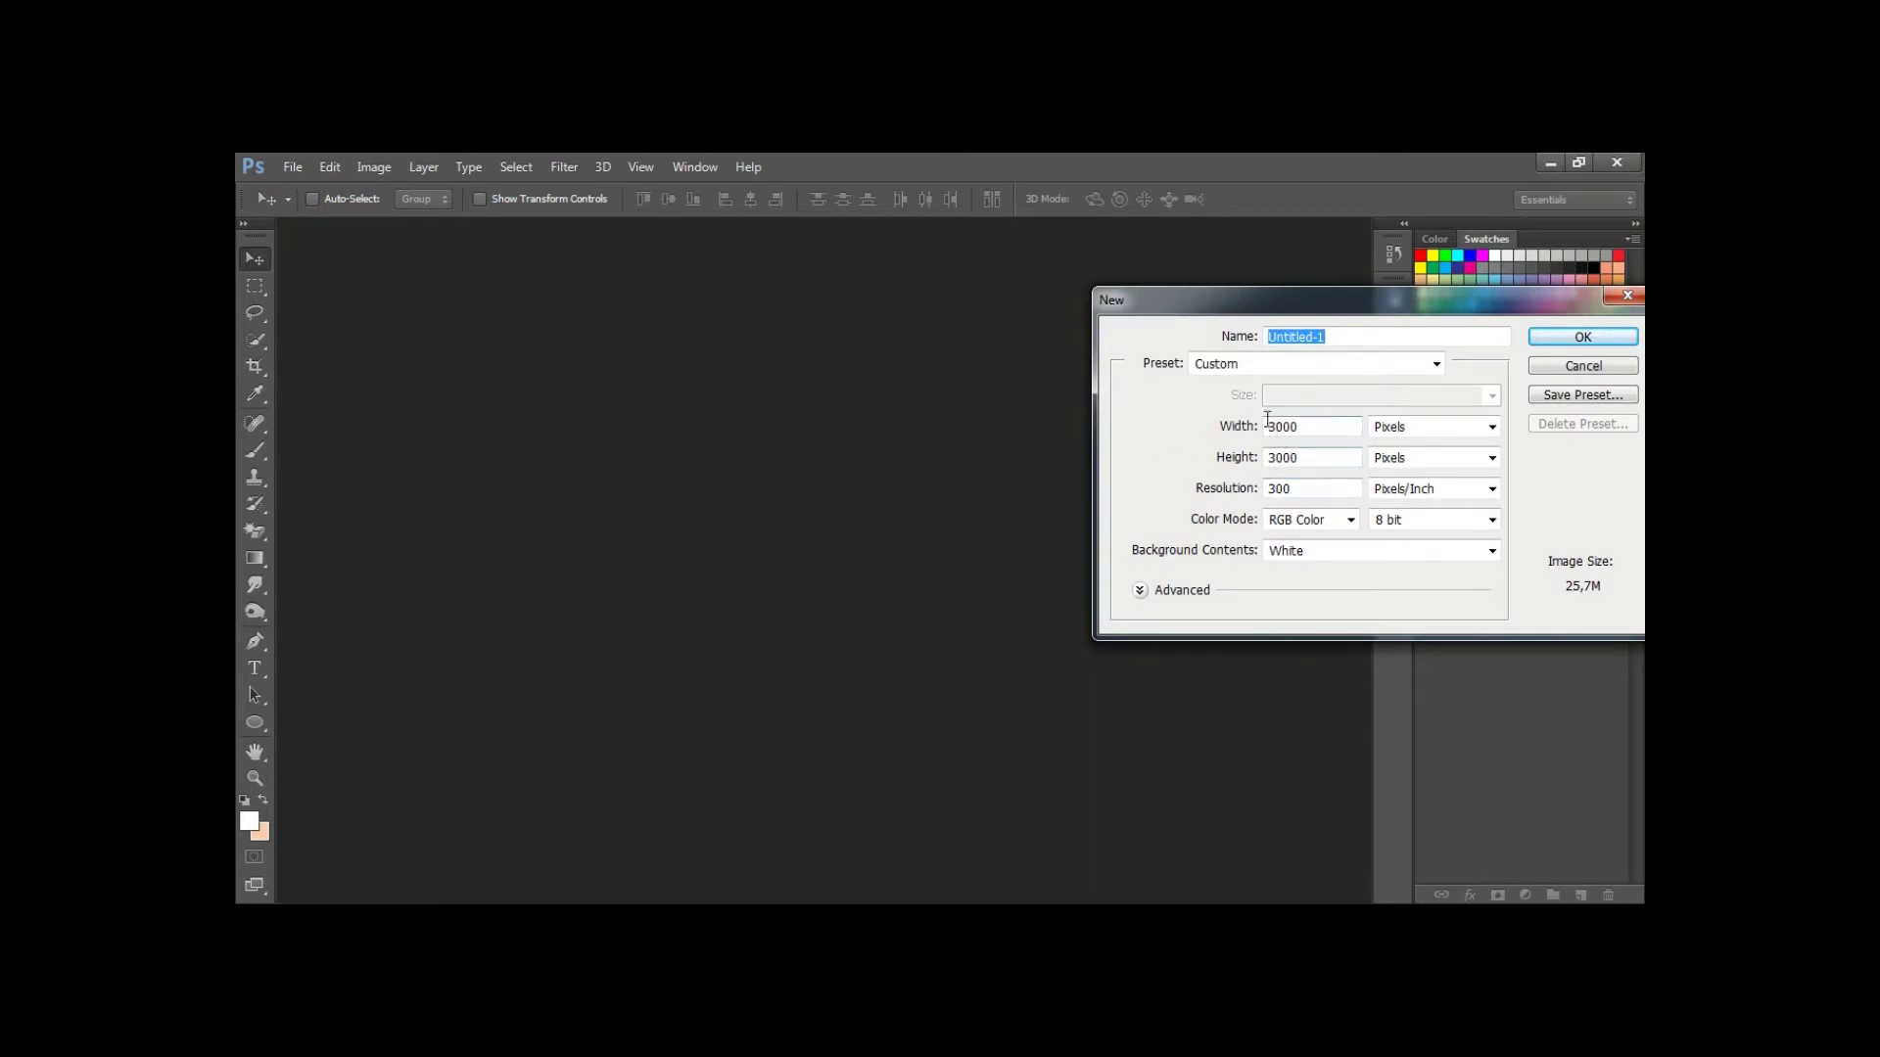
{"action": "left_click", "coordinate": [1582, 336]}
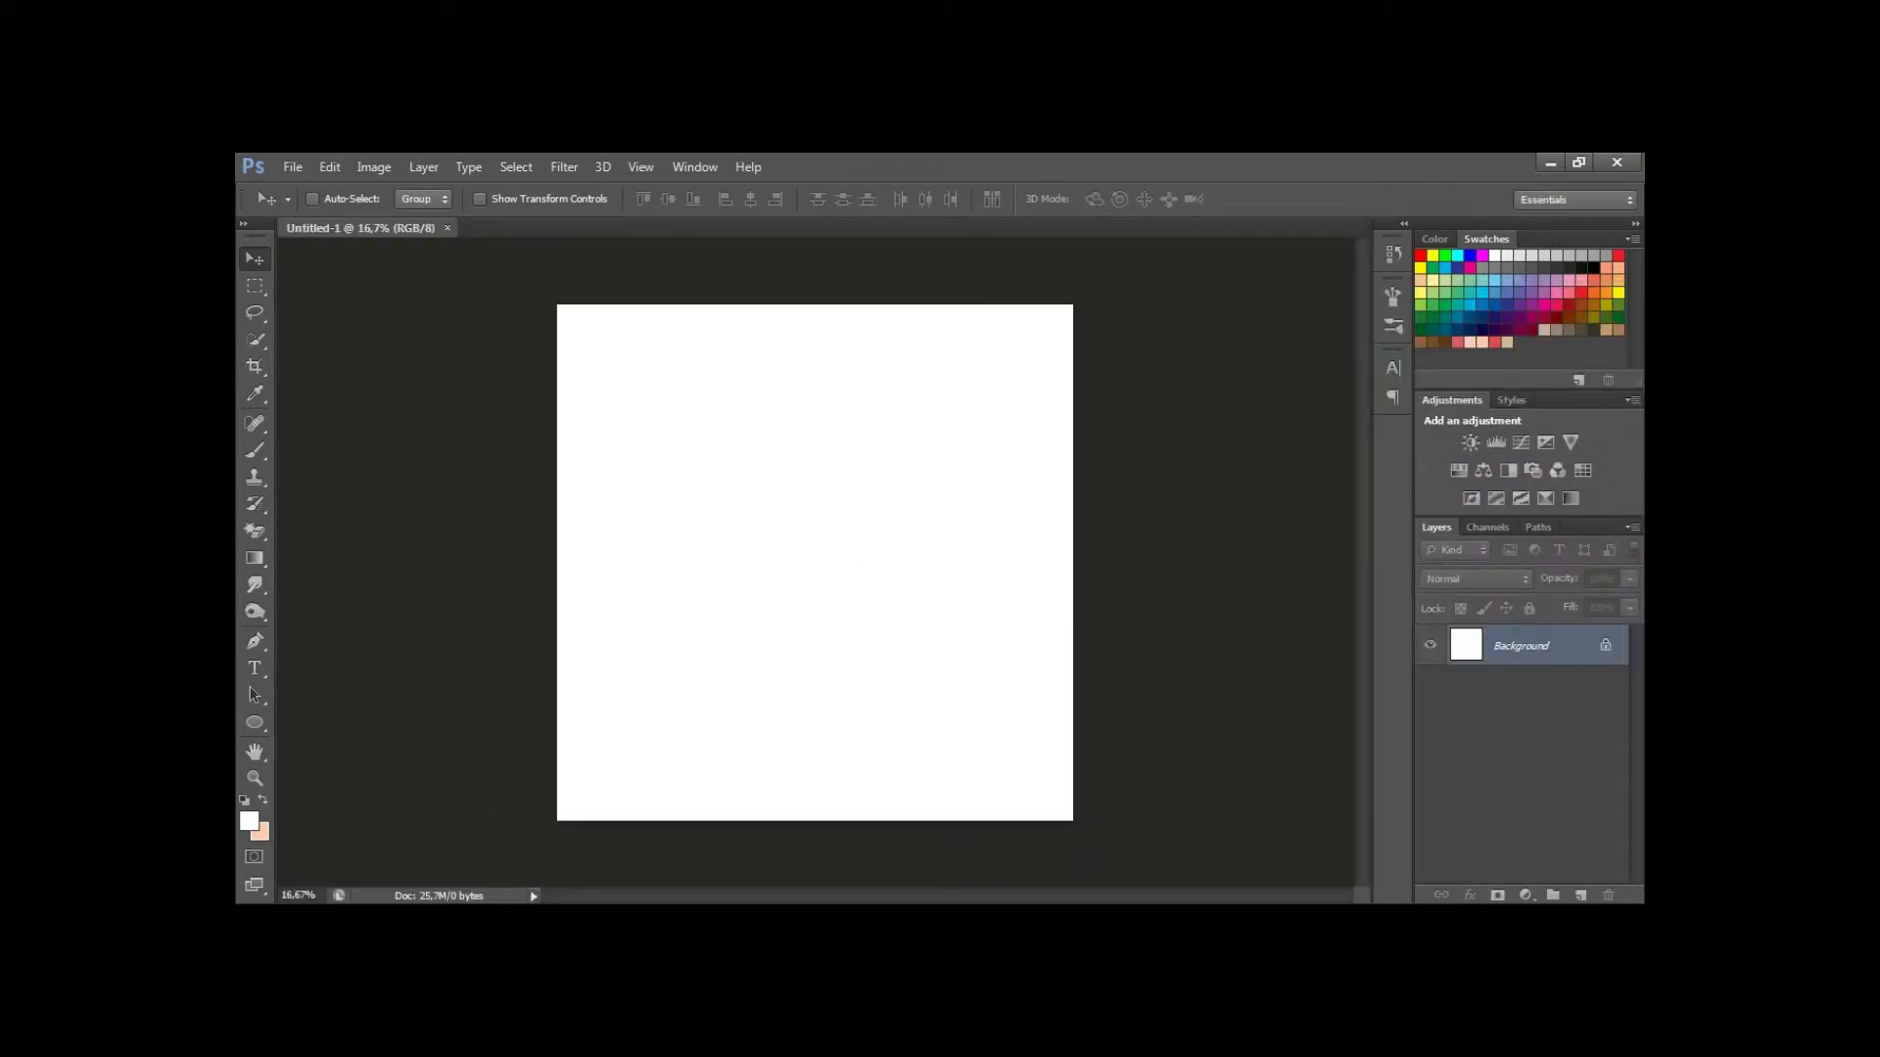
Drag the hijab portrait photo in from Explorer and scale it to fill the canvas.
{"action": "left_click", "coordinate": [587, 813]}
{"action": "mouse_move", "coordinate": [734, 368]}
{"action": "left_mouse_down"}
{"action": "mouse_move", "coordinate": [729, 570]}
{"action": "mouse_move", "coordinate": [869, 539]}
{"action": "left_mouse_up"}
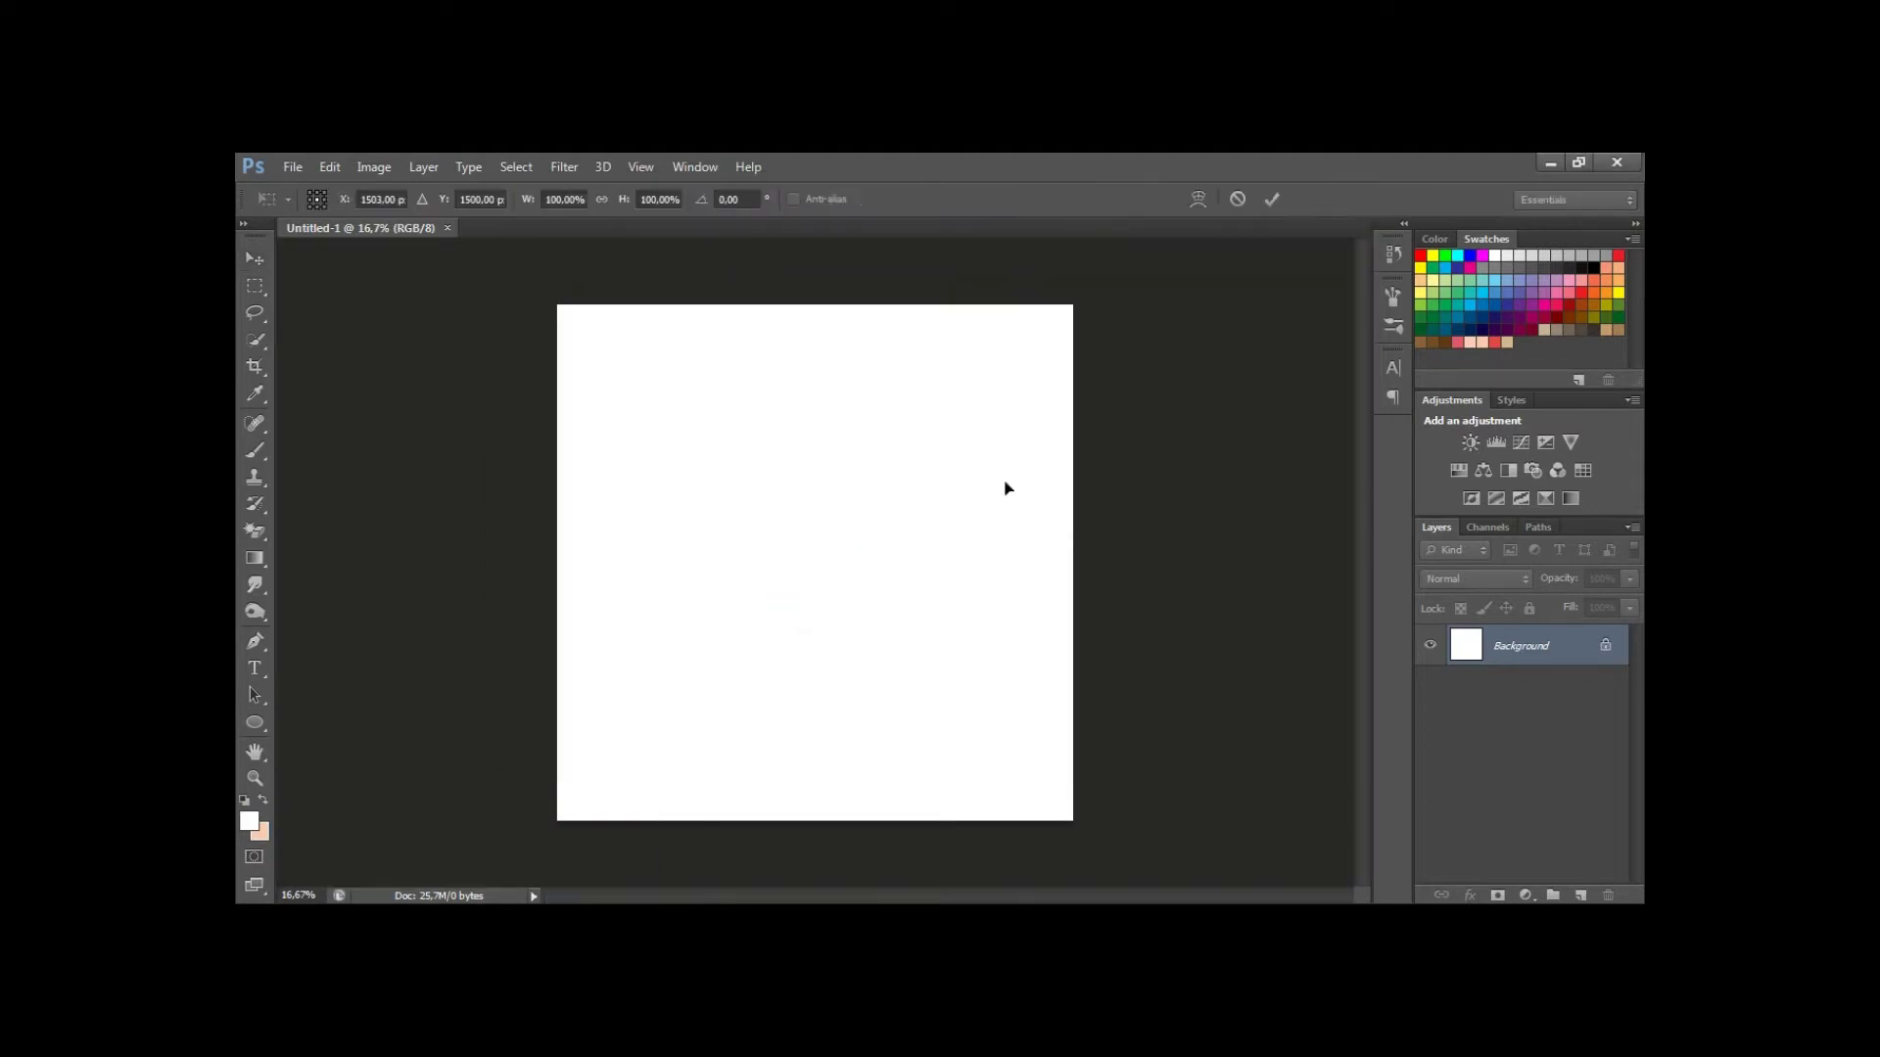
{"action": "left_click_drag", "start_coordinate": [986, 394], "coordinate": [1109, 339]}
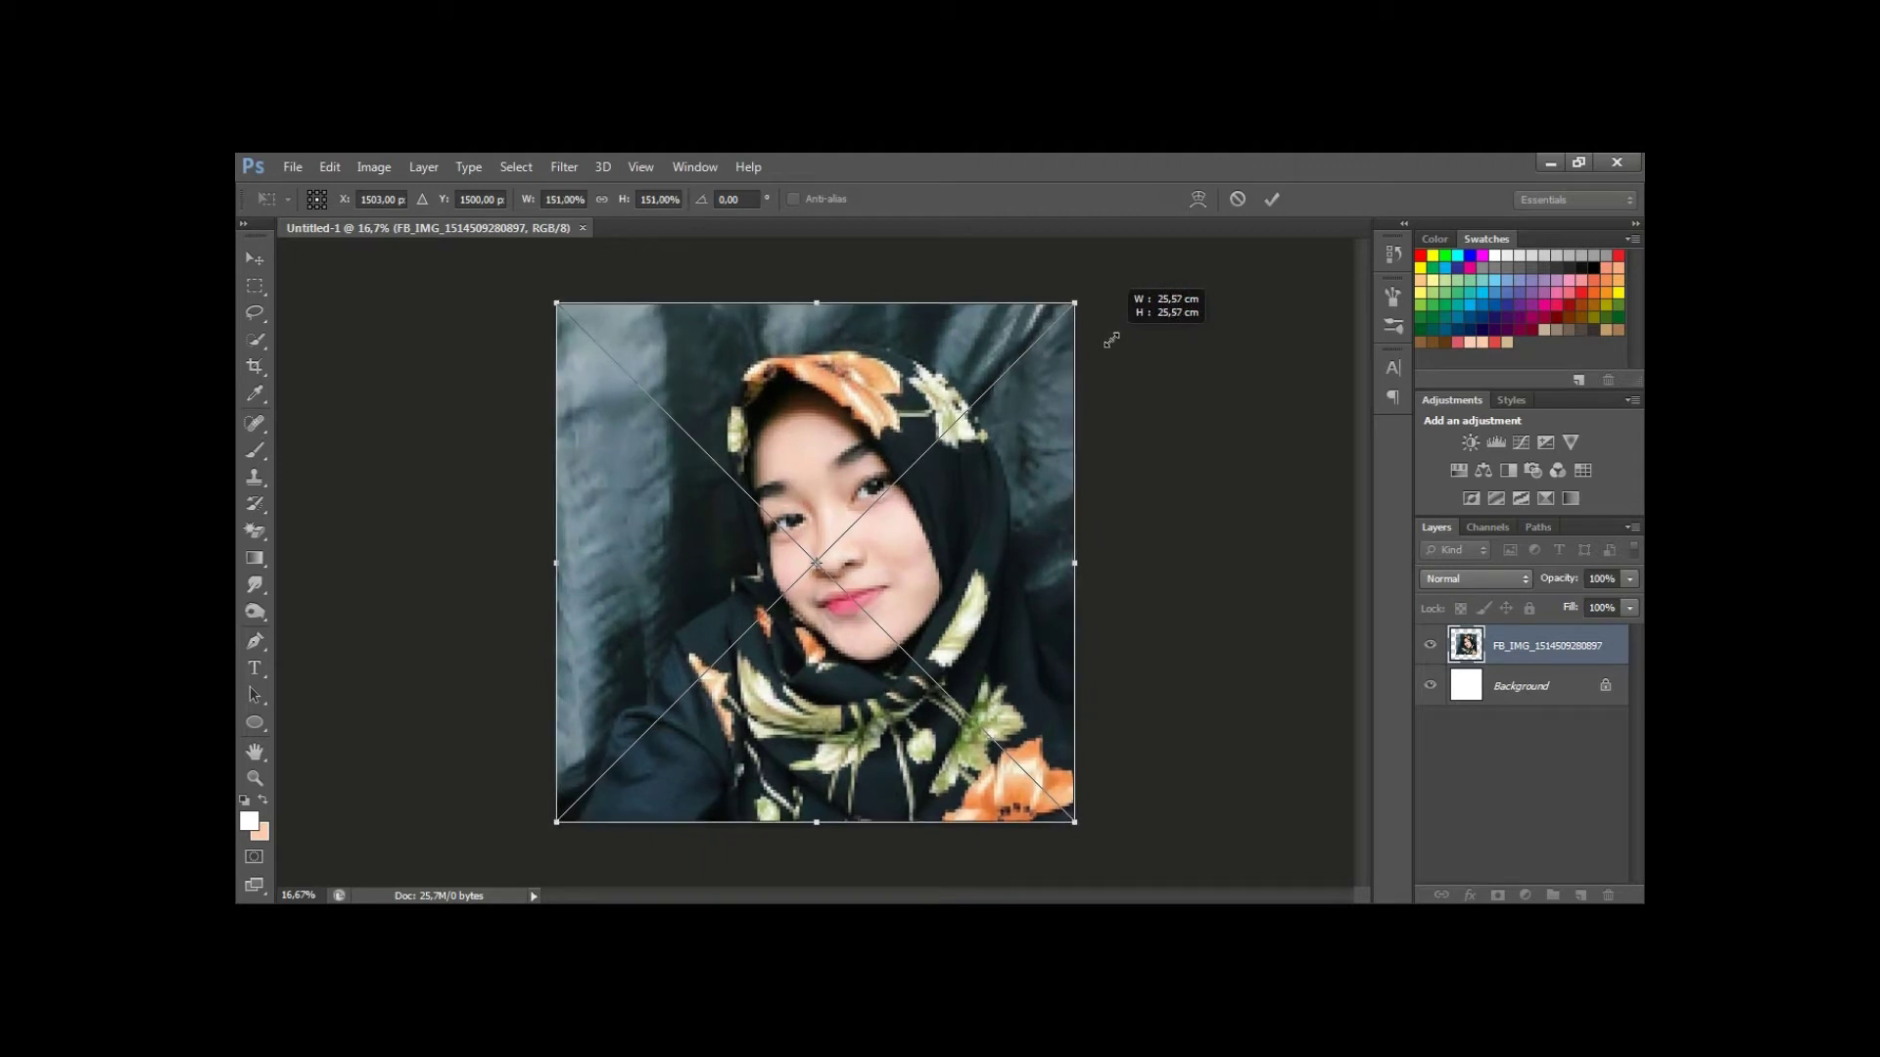
{"action": "left_click_drag", "start_coordinate": [1109, 339], "coordinate": [1113, 327]}
{"action": "key", "text": "Return"}
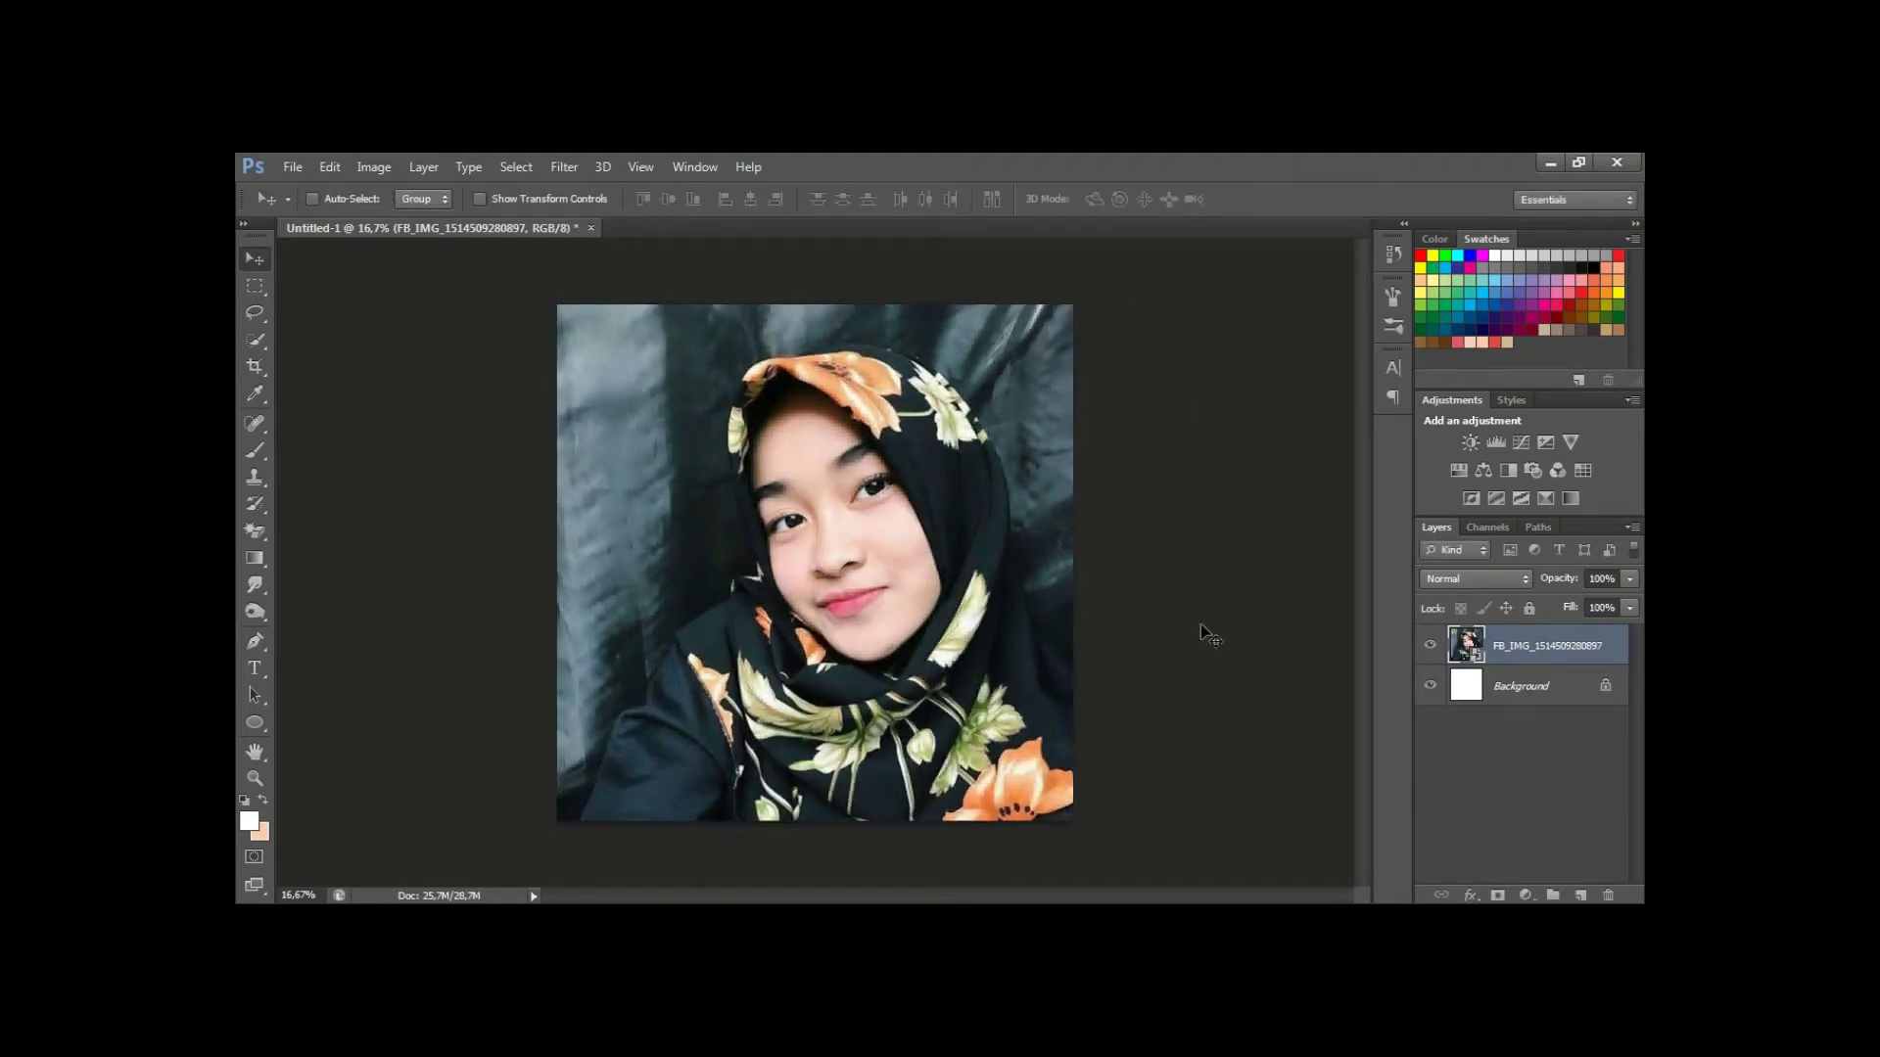
Duplicate the photo layer so three stacked copies sit above Background.
{"action": "key", "text": "ctrl+j"}
{"action": "left_click", "coordinate": [1533, 678], "text": "shift"}
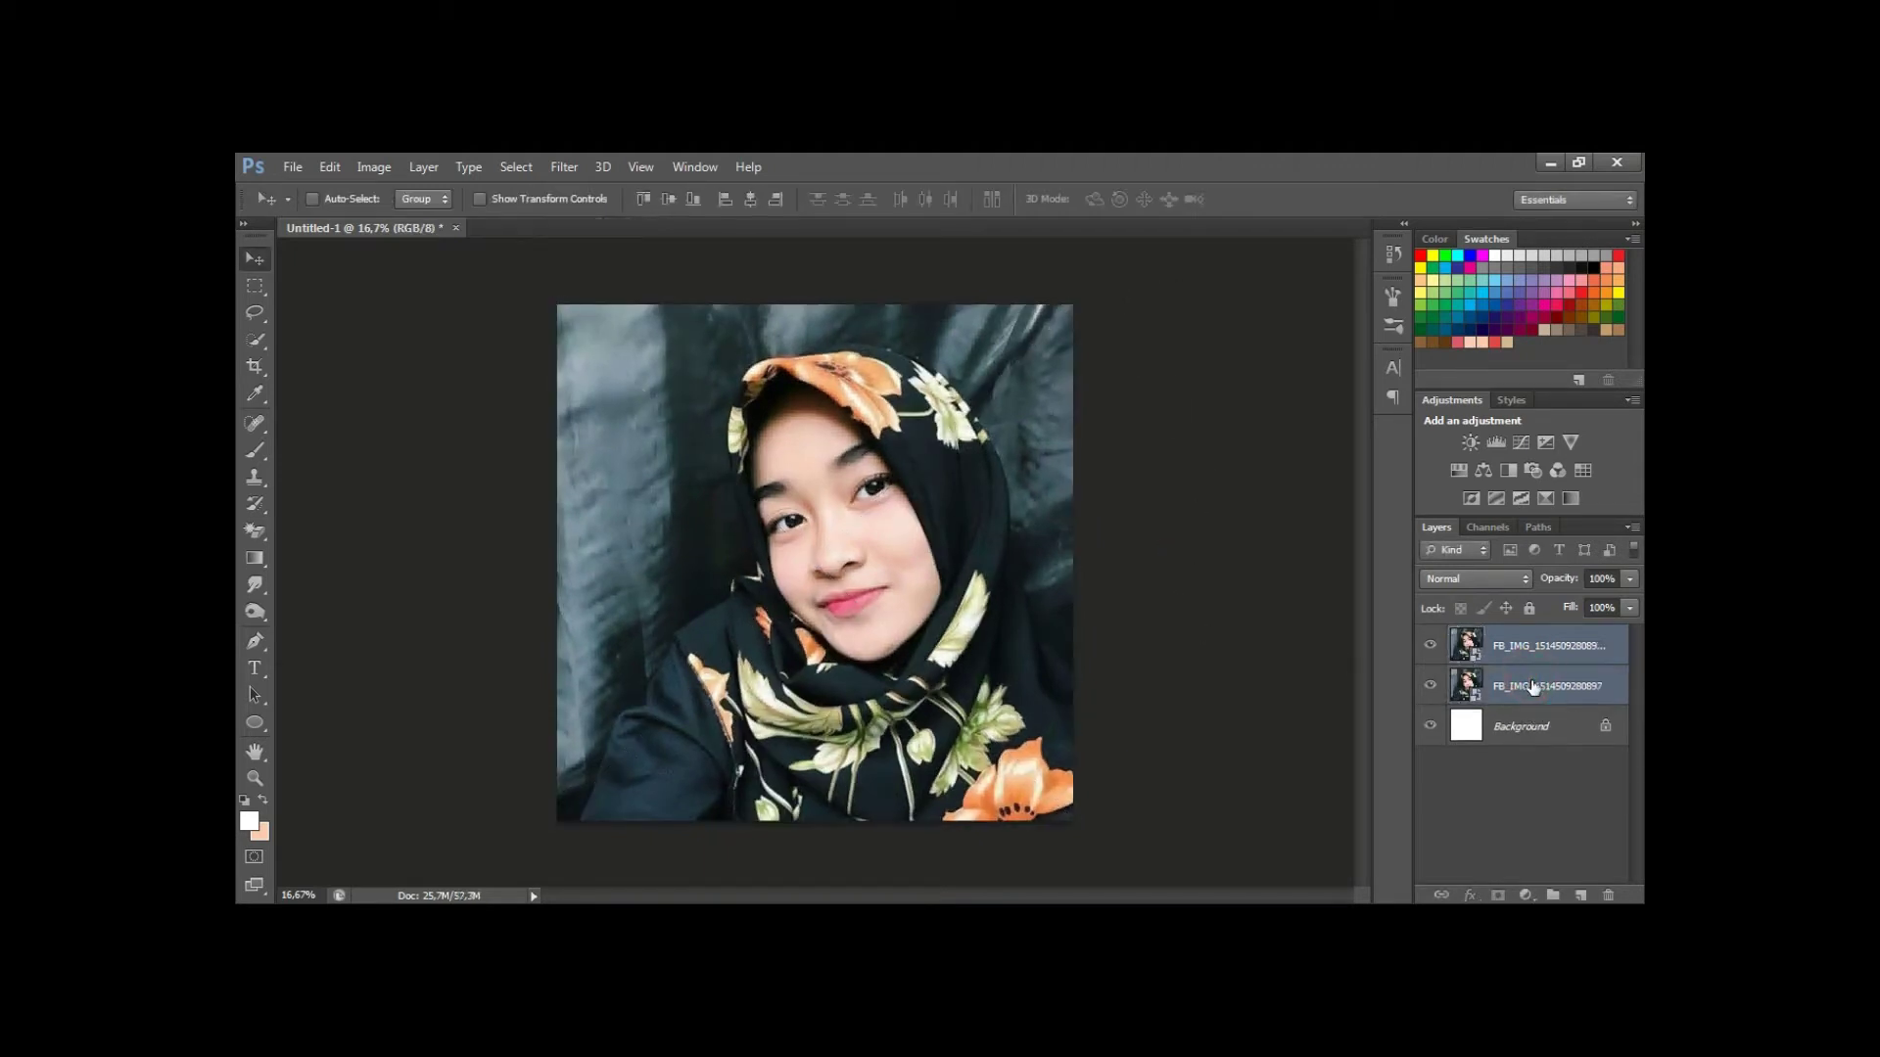
{"action": "key", "text": "ctrl+e"}
{"action": "key", "text": "ctrl+j"}
{"action": "key", "text": "ctrl+j"}
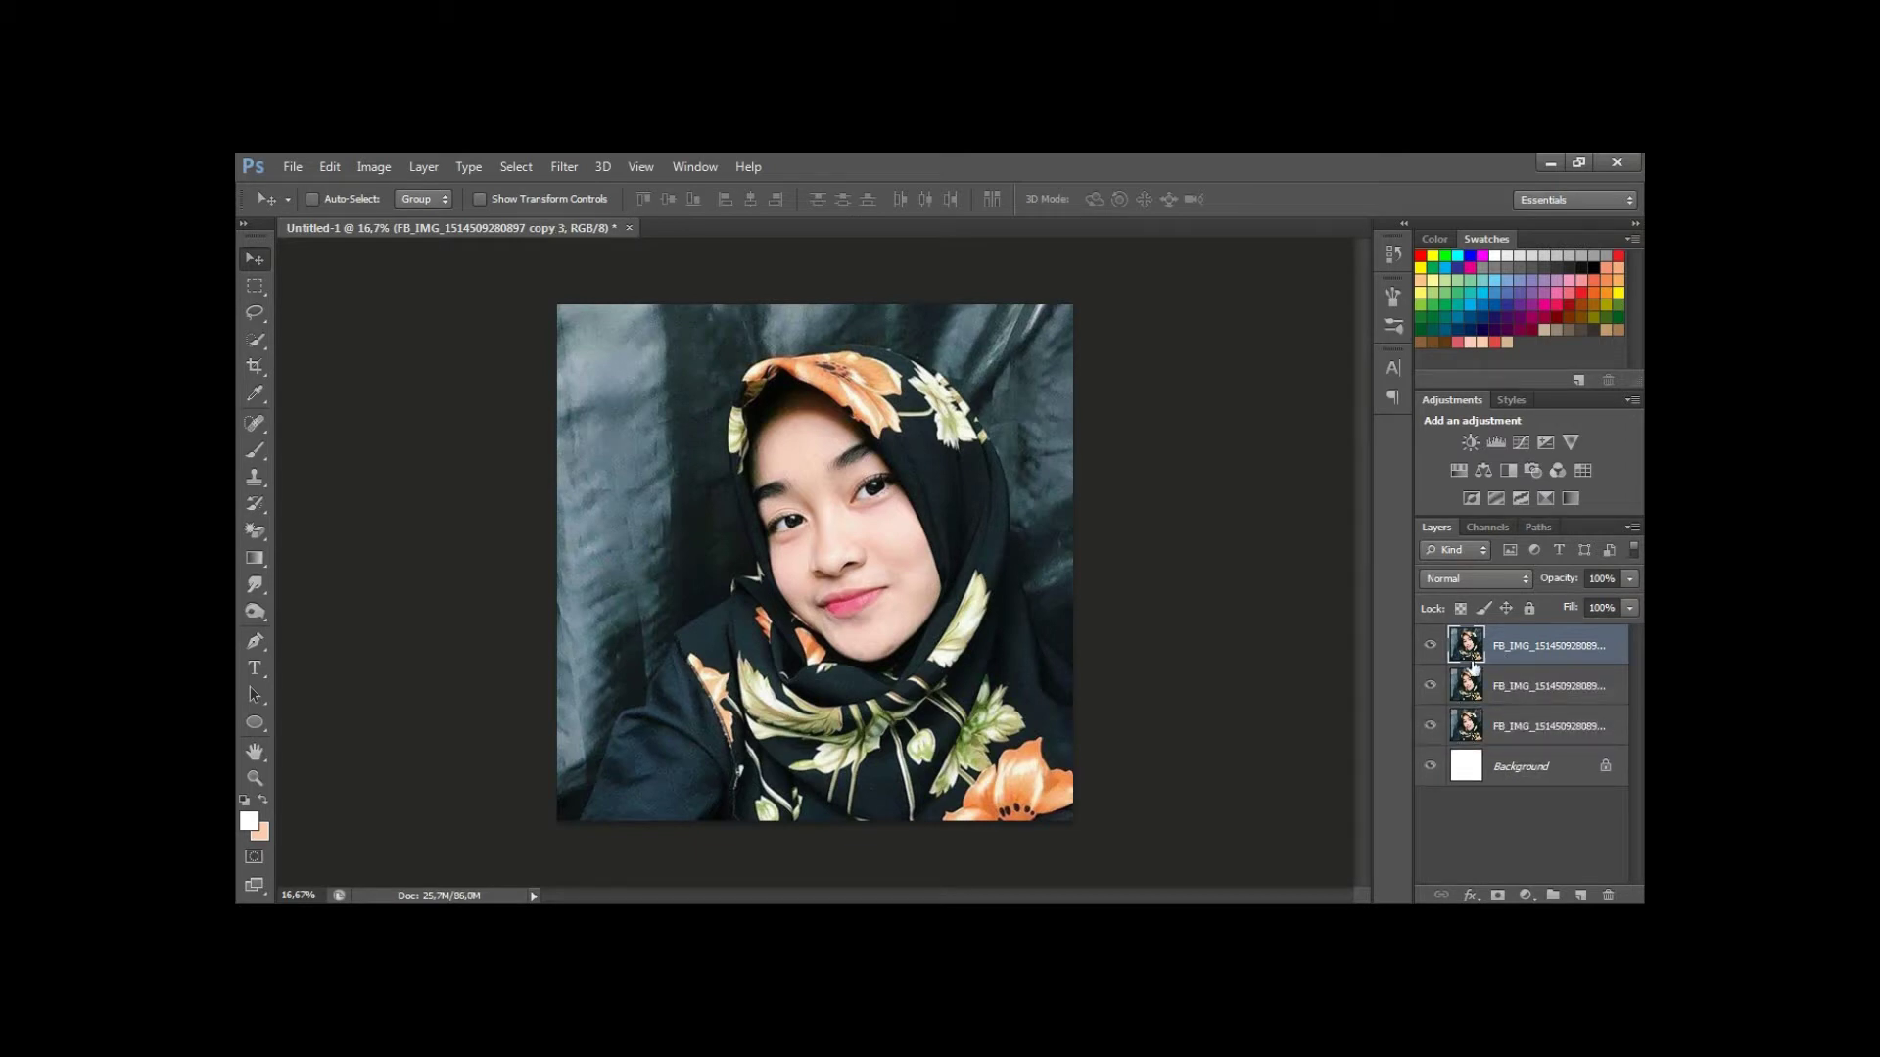
Sharpen the portrait with a Linear Light High Pass copy merged down.
{"action": "left_click", "coordinate": [1471, 579]}
{"action": "left_click", "coordinate": [1464, 473]}
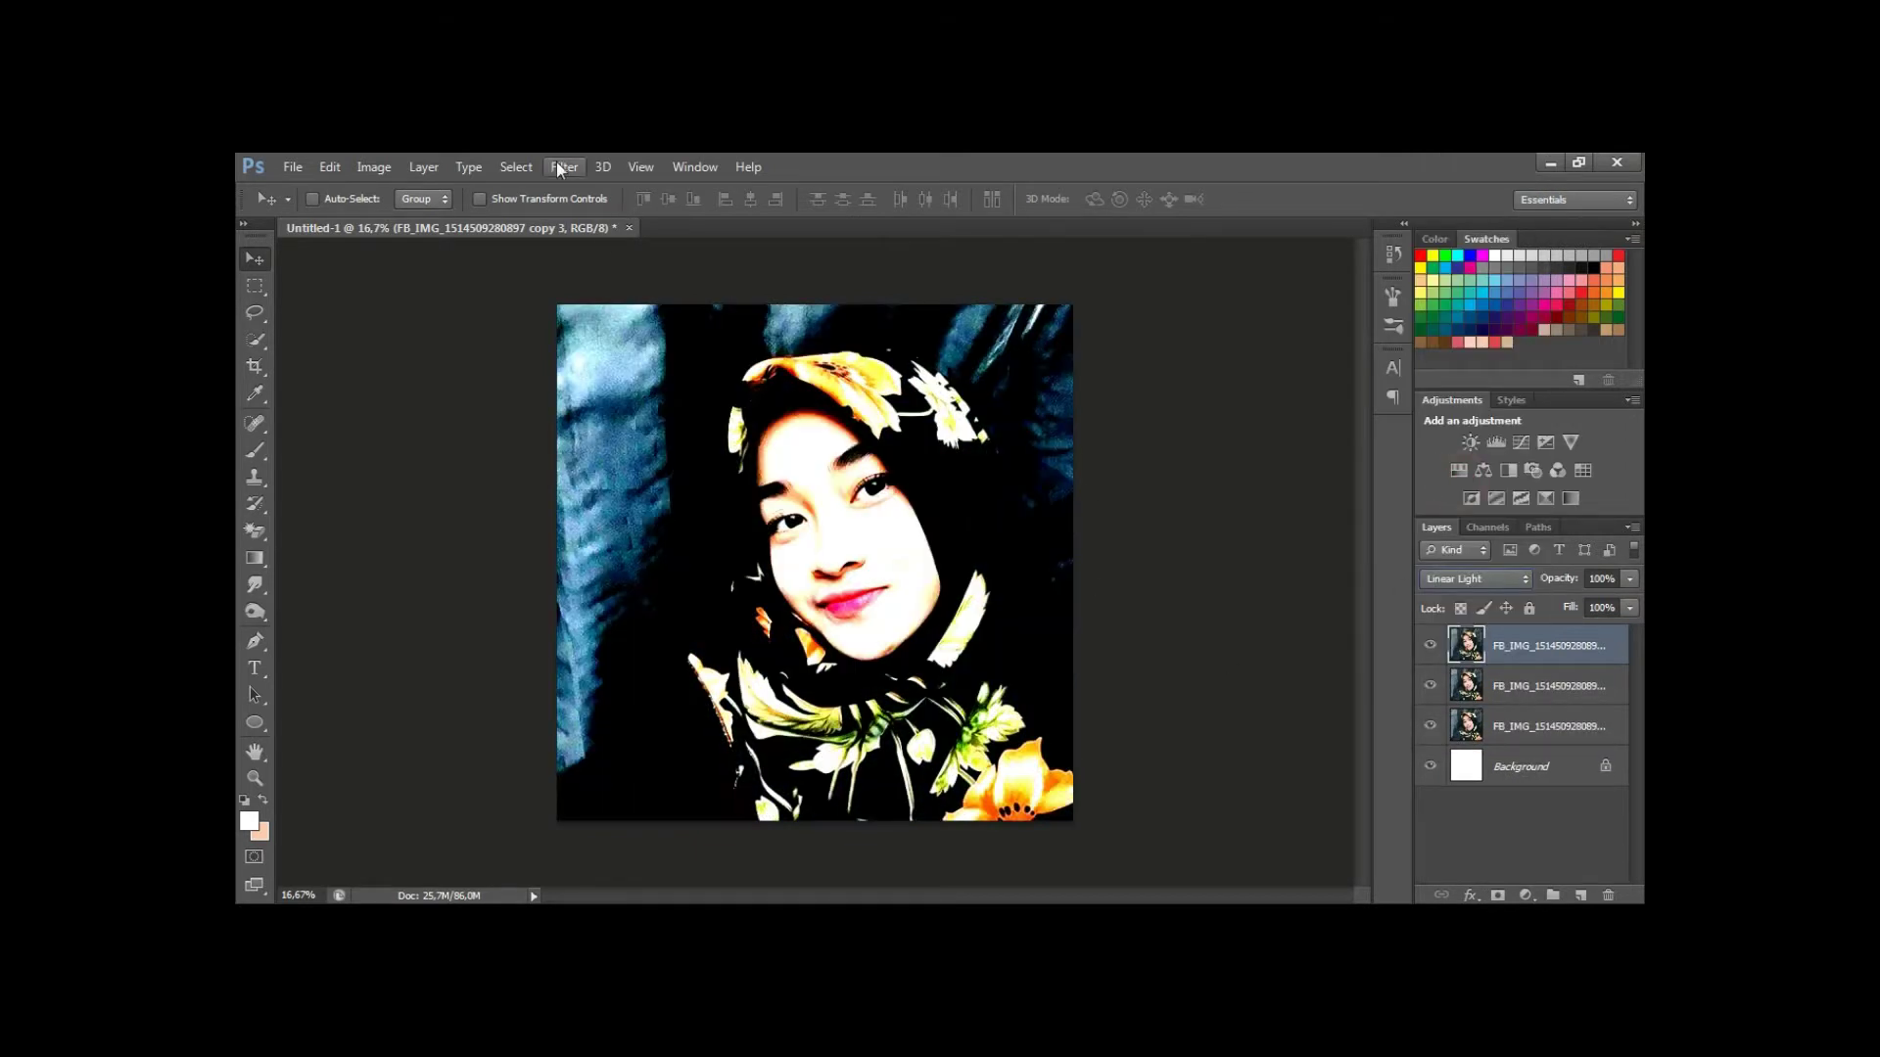
{"action": "left_click", "coordinate": [564, 167]}
{"action": "left_click", "coordinate": [857, 552]}
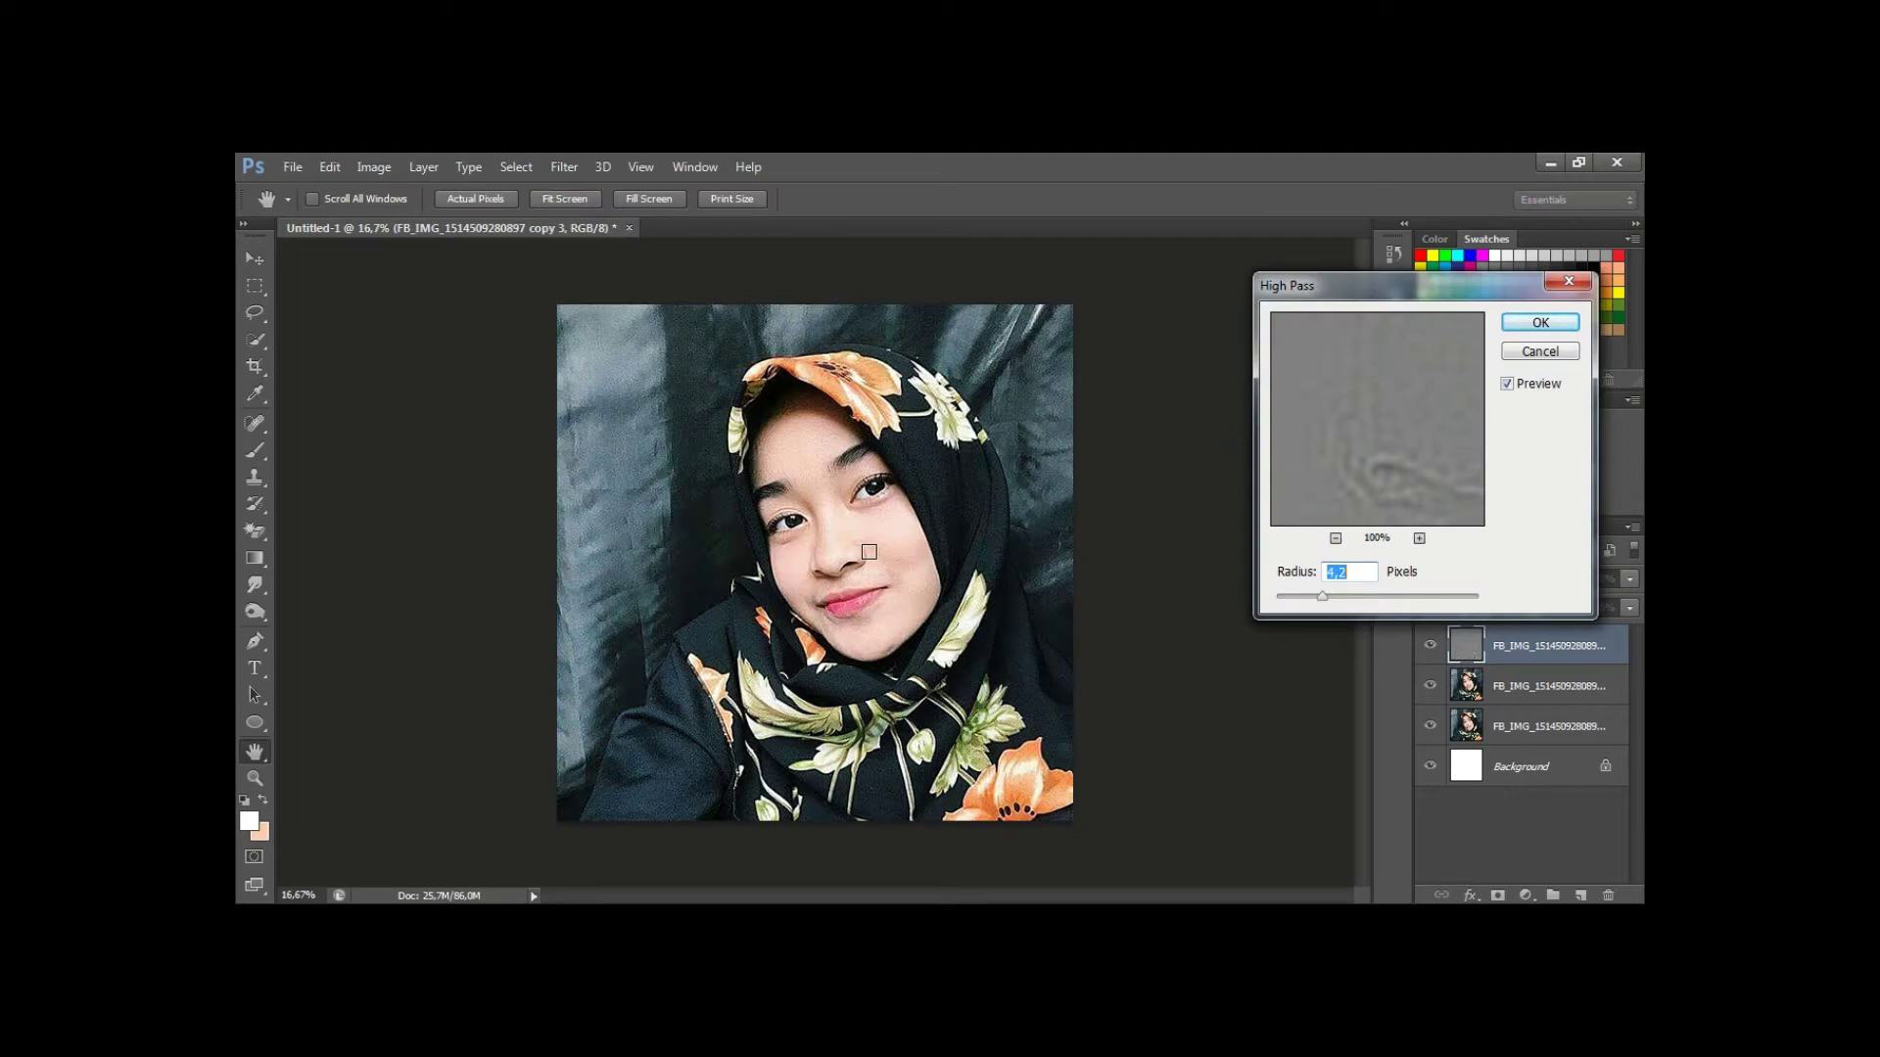
{"action": "left_click", "coordinate": [1540, 323]}
{"action": "key", "text": "ctrl+e"}
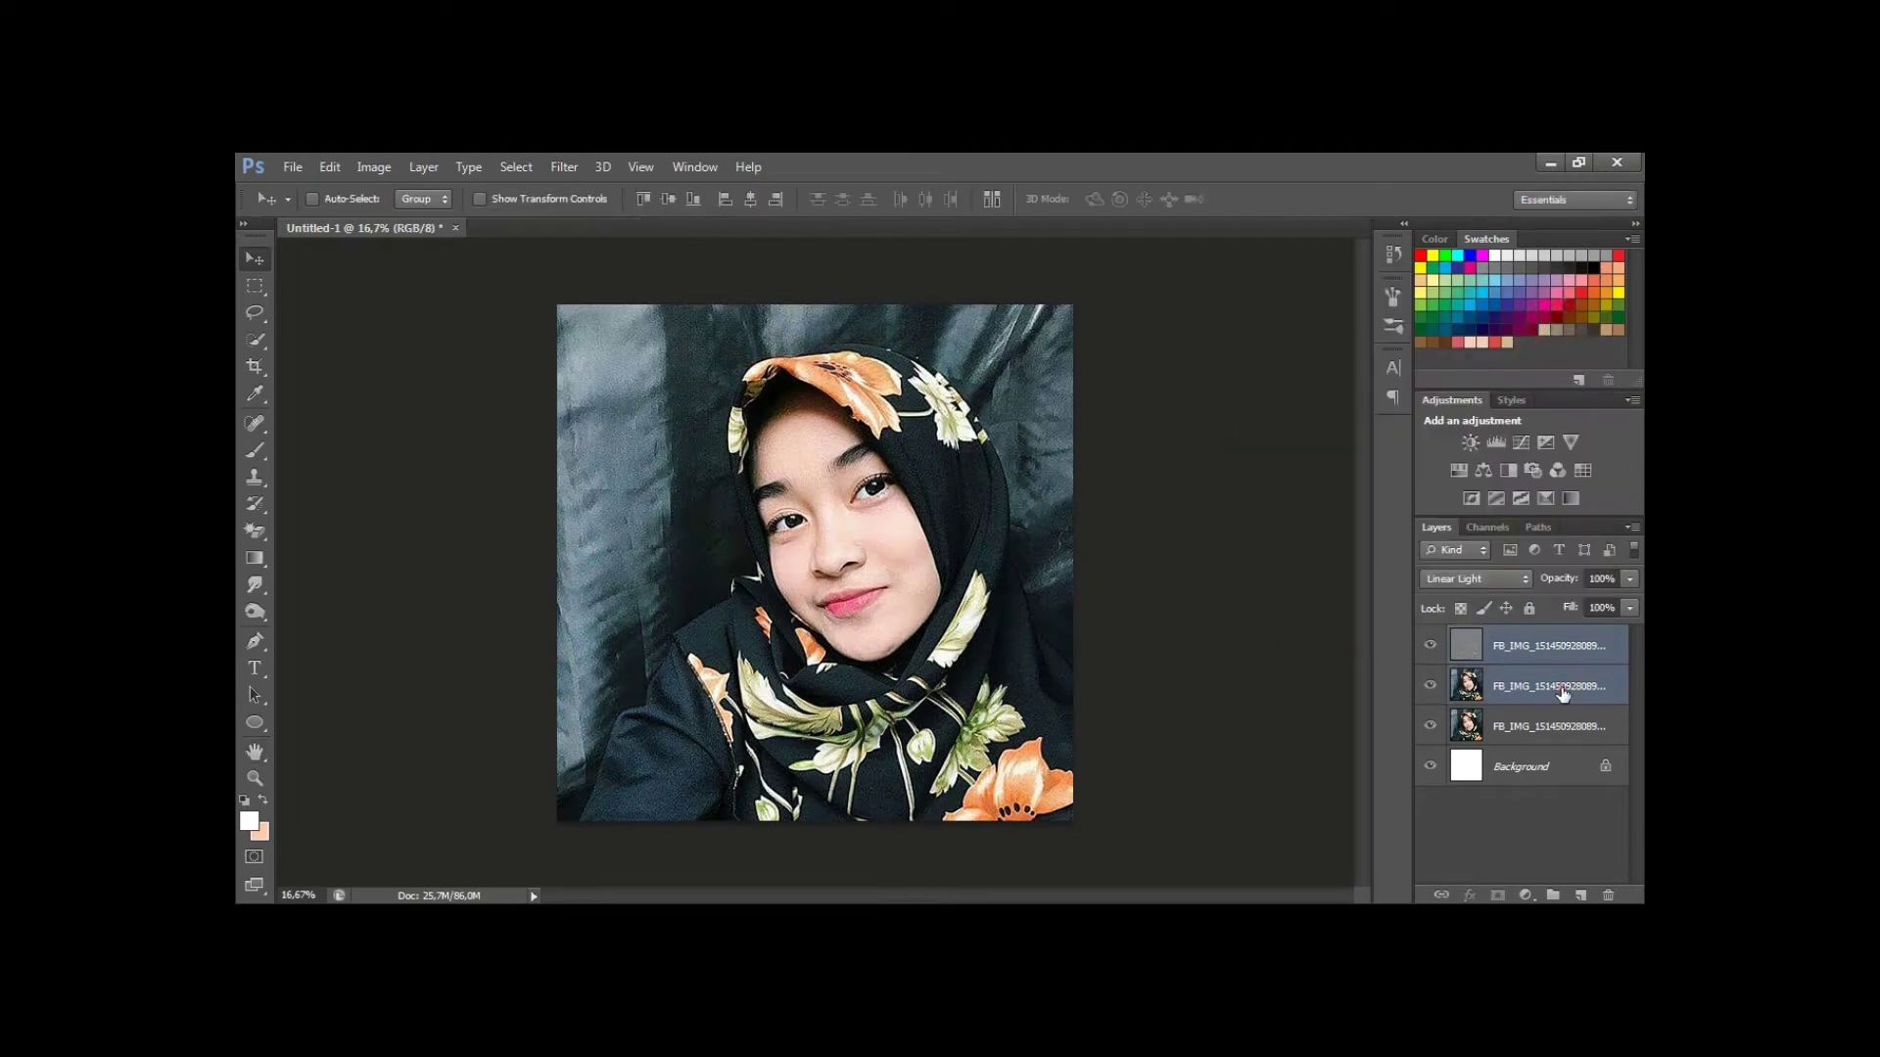
Apply a Shadows/Highlights adjustment with the highlights amount raised to 2.
{"action": "left_click", "coordinate": [374, 166]}
{"action": "mouse_move", "coordinate": [404, 218]}
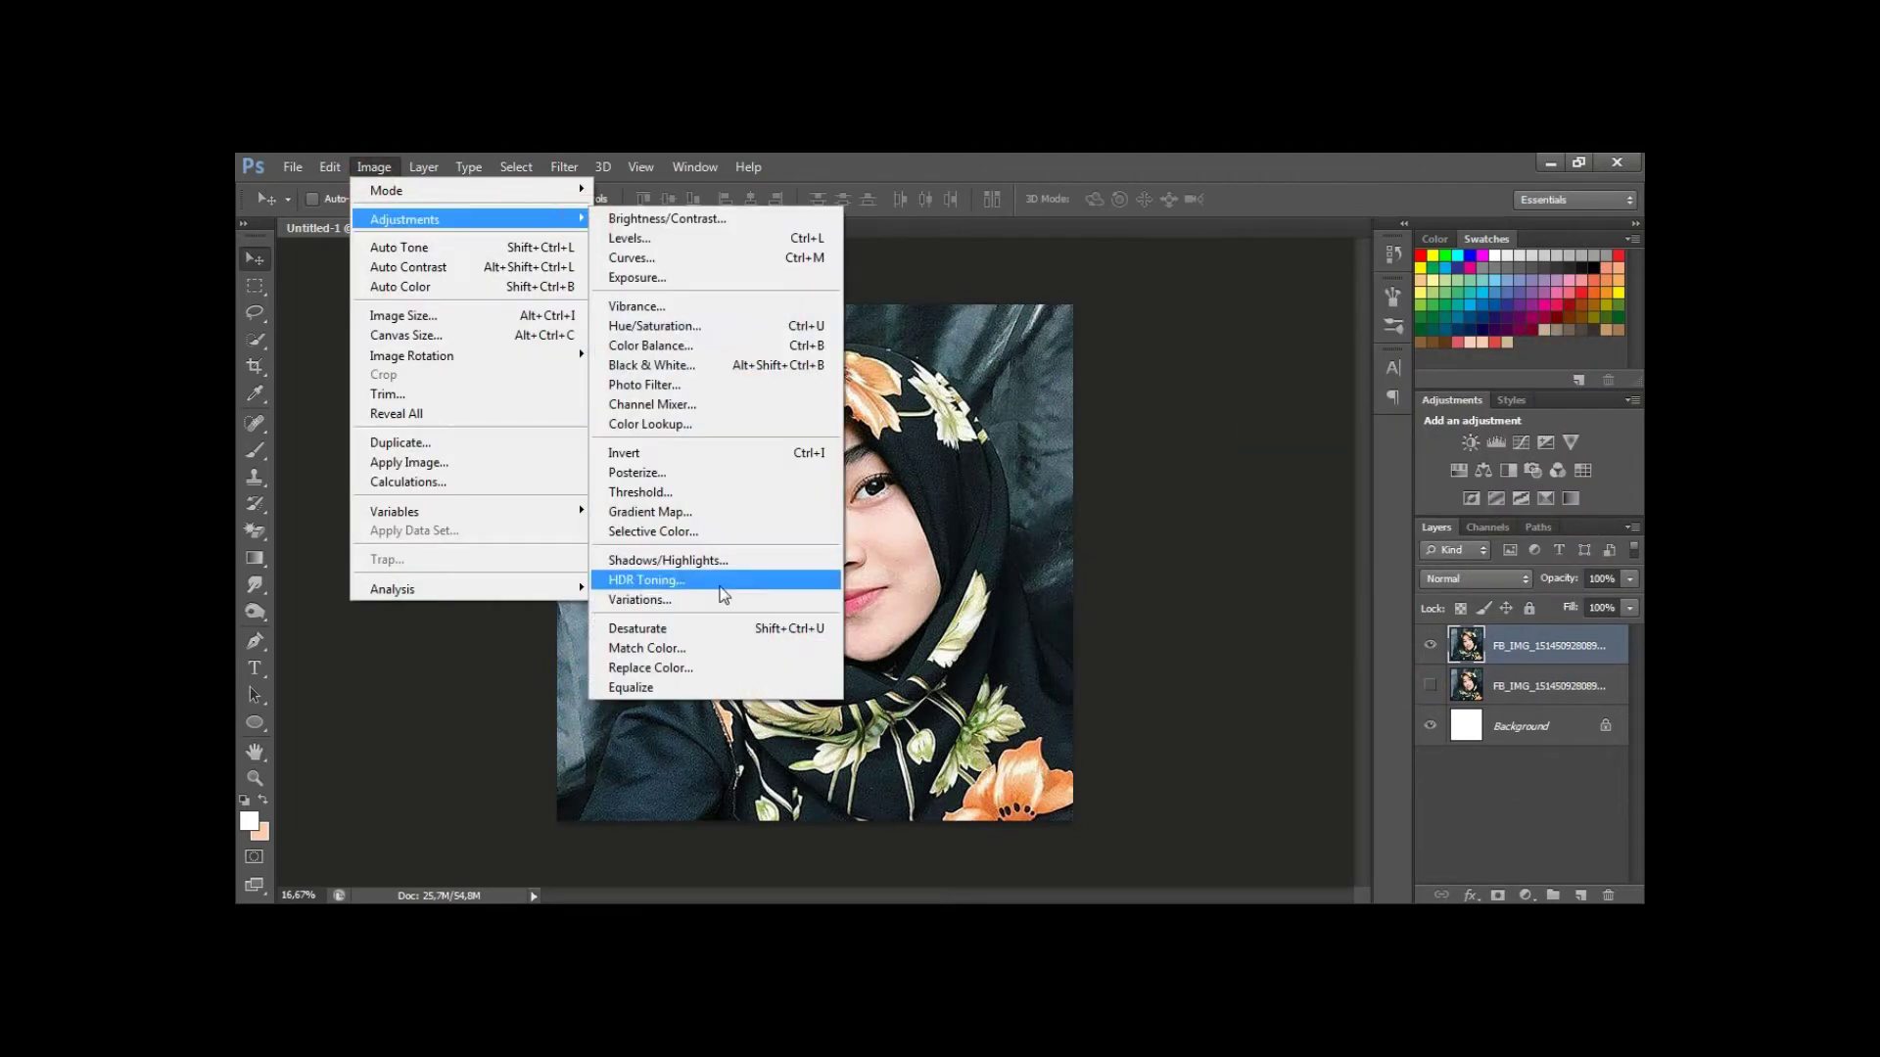
{"action": "left_click", "coordinate": [881, 574]}
{"action": "left_click_drag", "start_coordinate": [1275, 462], "coordinate": [1279, 464]}
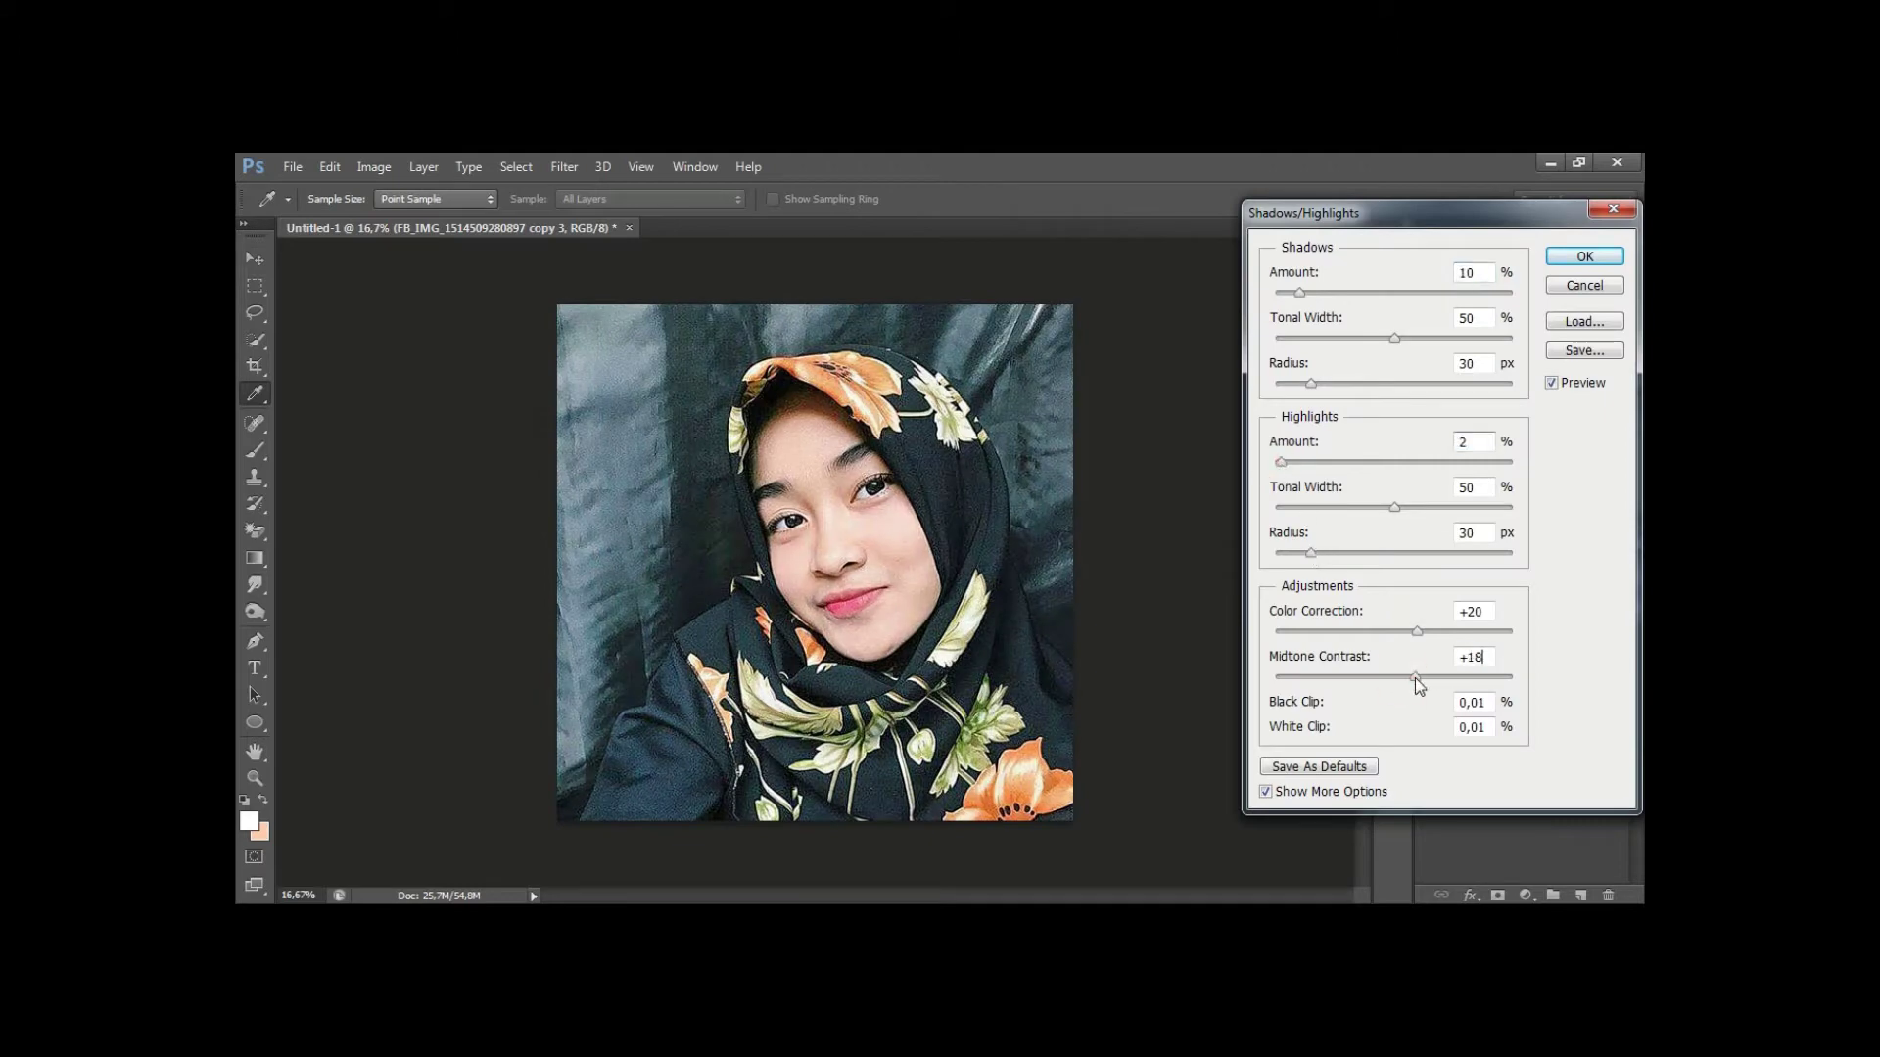
{"action": "key", "text": "Return"}
Darken the Blacks range with Selective Color, then zoom in on the lower photo.
{"action": "left_click", "coordinate": [374, 166]}
{"action": "left_click", "coordinate": [665, 532]}
{"action": "left_click", "coordinate": [1390, 353]}
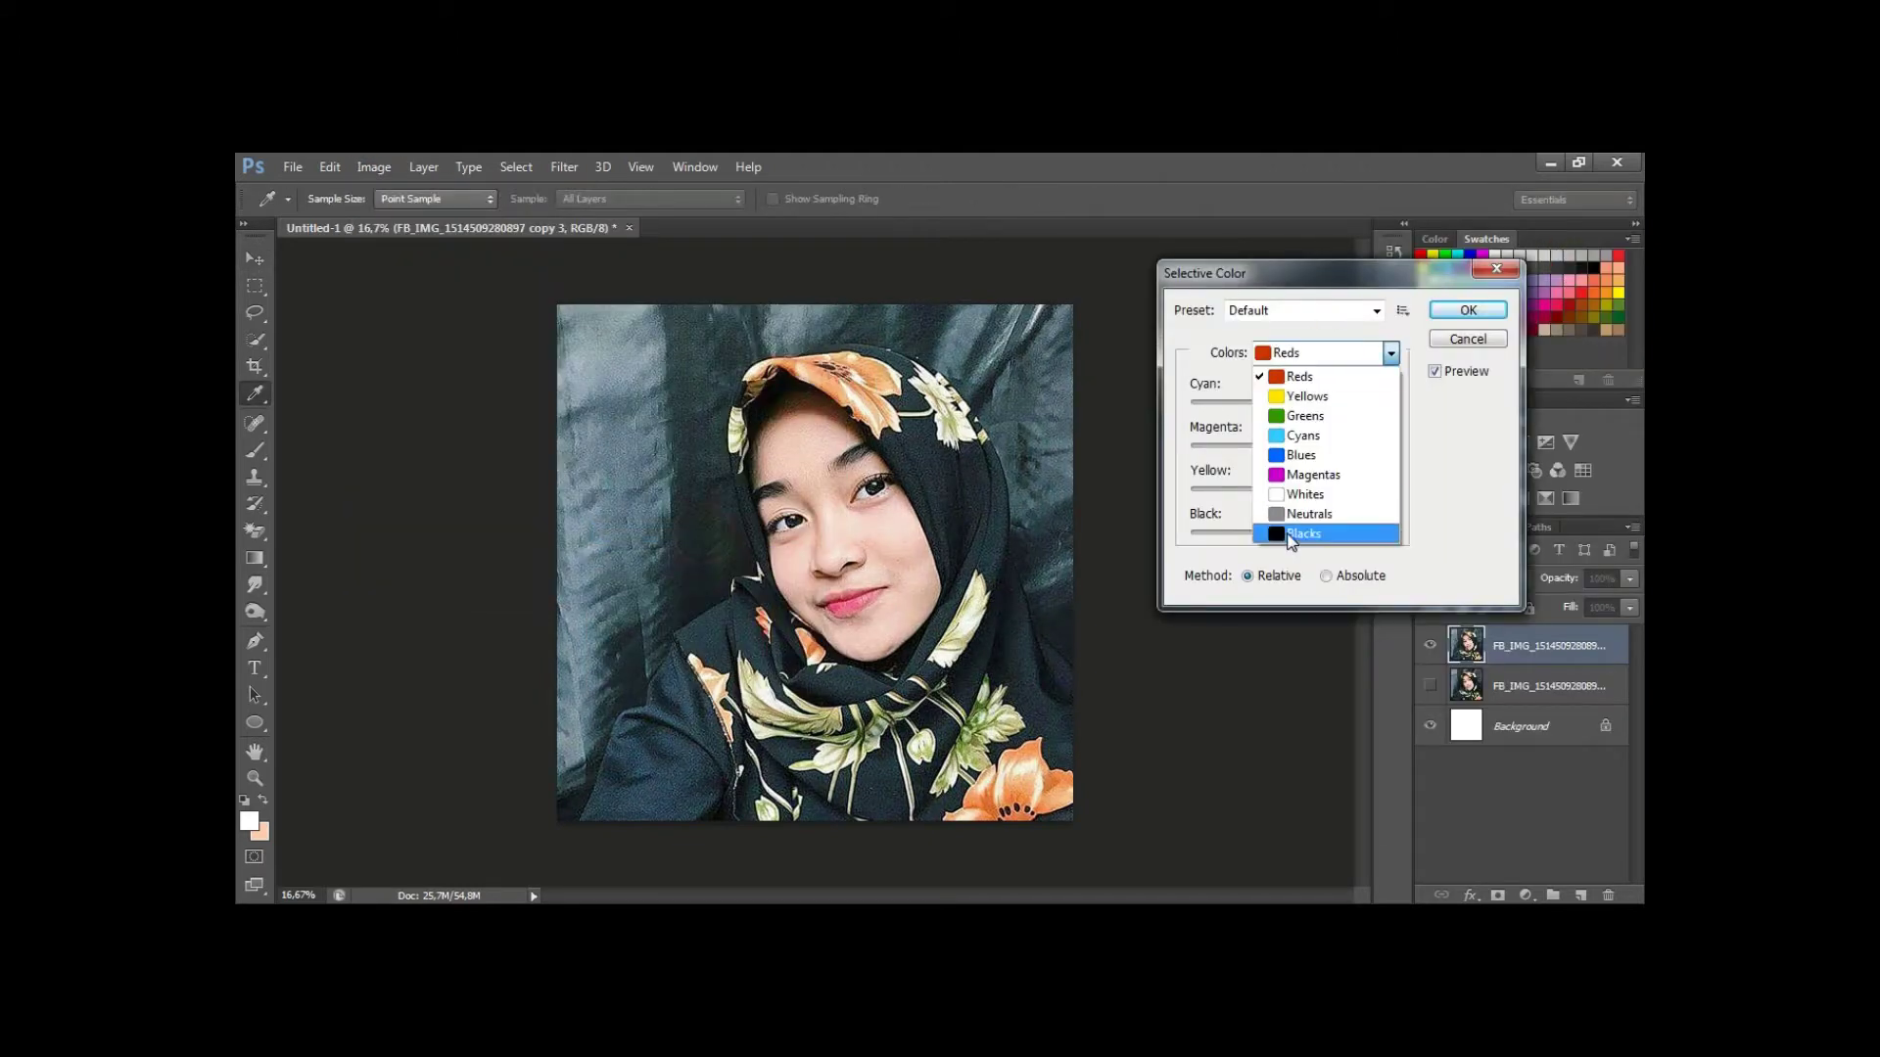
{"action": "left_click", "coordinate": [1328, 534]}
{"action": "left_click_drag", "start_coordinate": [1273, 534], "coordinate": [1312, 537]}
{"action": "key", "text": "Return"}
{"action": "key", "text": "z"}
{"action": "left_click_drag", "start_coordinate": [587, 612], "coordinate": [631, 605]}
Start a pen path at the bottom edge and trace up the shoulder to the hijab.
{"action": "key", "text": "p"}
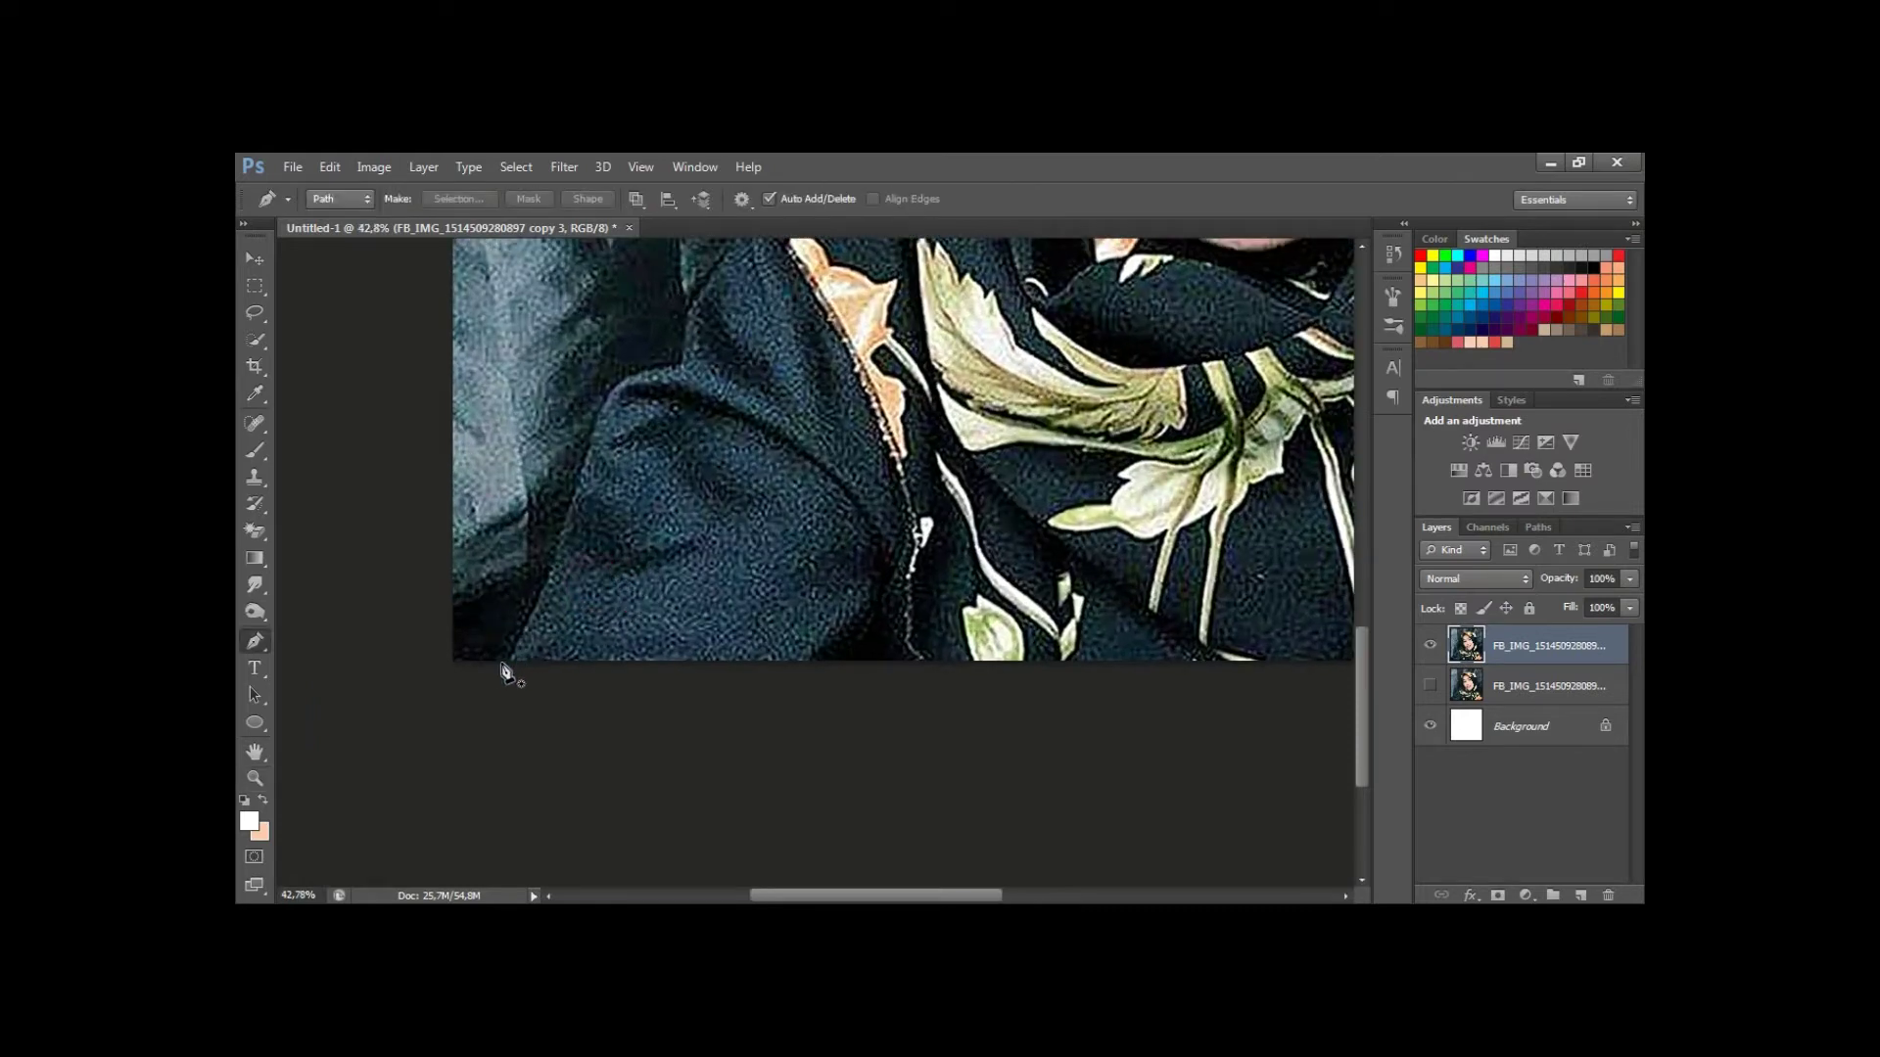
{"action": "left_click", "coordinate": [496, 673]}
{"action": "left_click", "coordinate": [619, 381]}
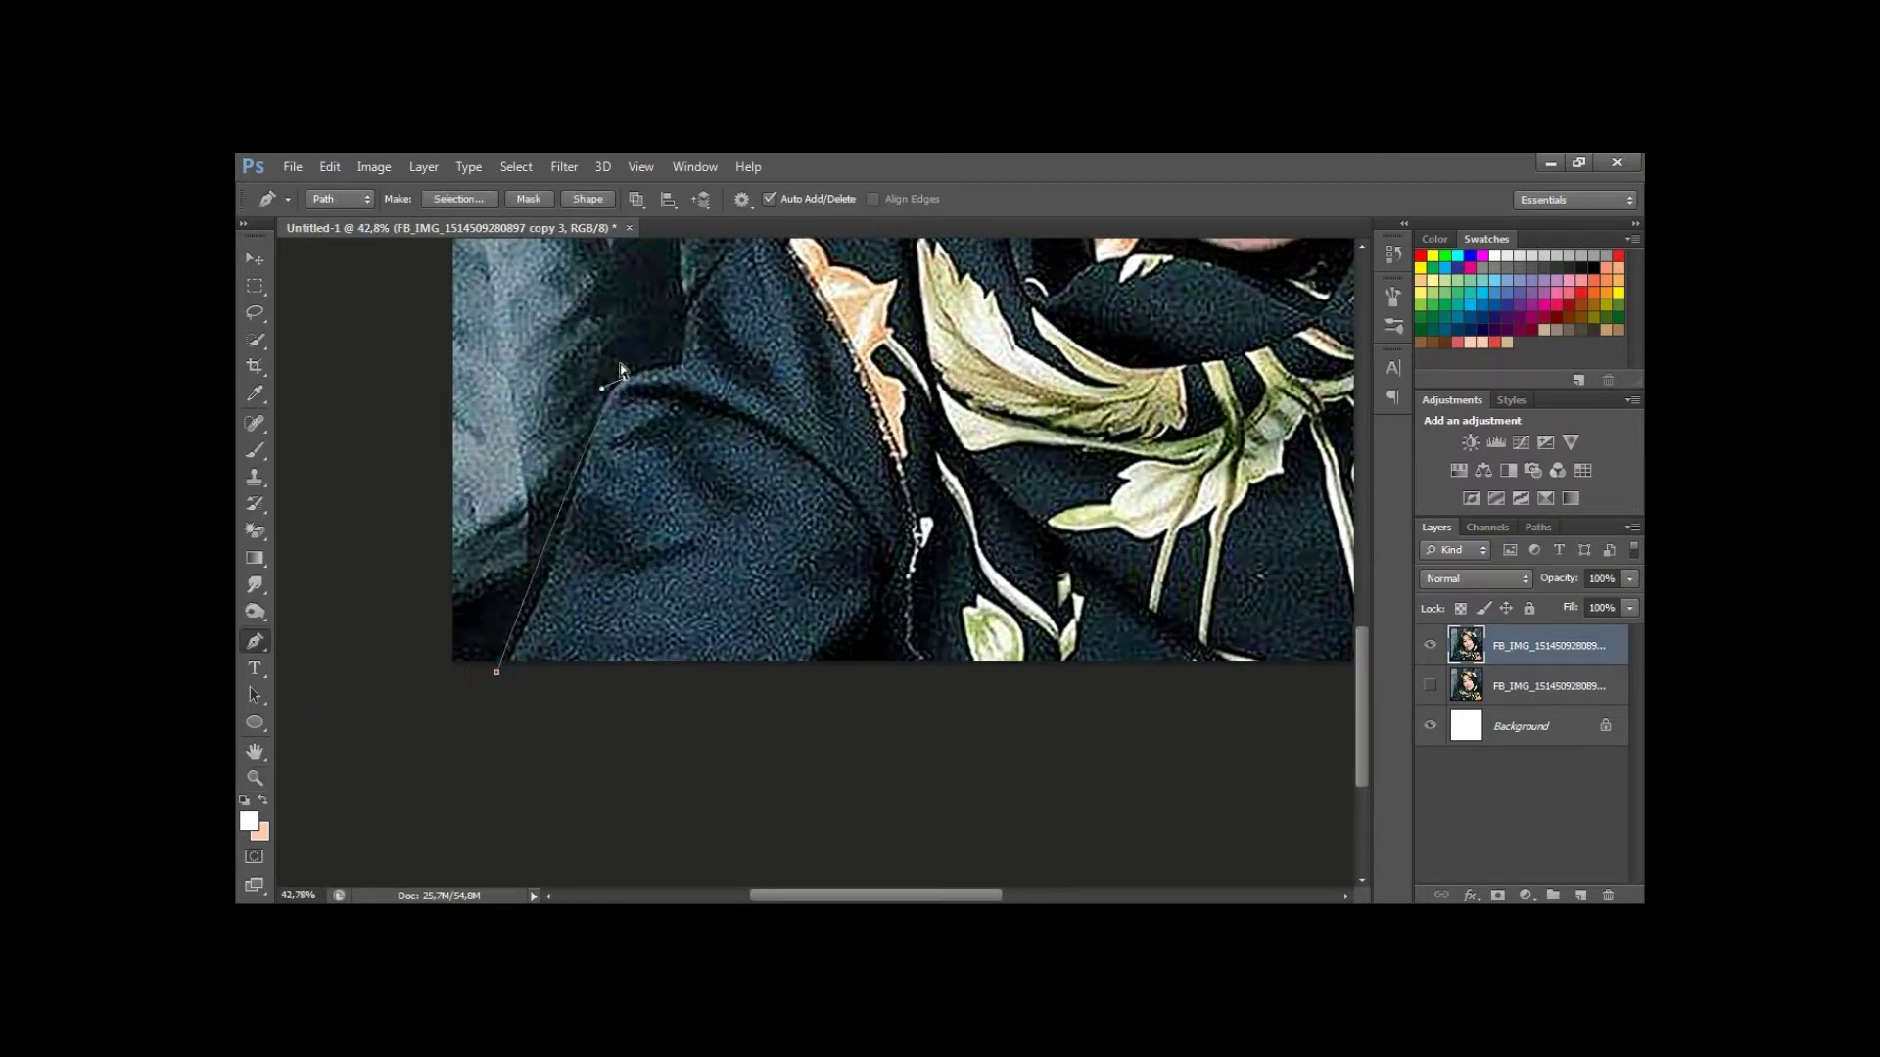
{"action": "mouse_move", "coordinate": [672, 364]}
{"action": "left_mouse_down"}
{"action": "mouse_move", "coordinate": [735, 498]}
{"action": "mouse_move", "coordinate": [784, 498]}
{"action": "left_mouse_up"}
{"action": "key", "text": "x"}
{"action": "left_click", "coordinate": [604, 504]}
{"action": "left_click", "coordinate": [692, 369]}
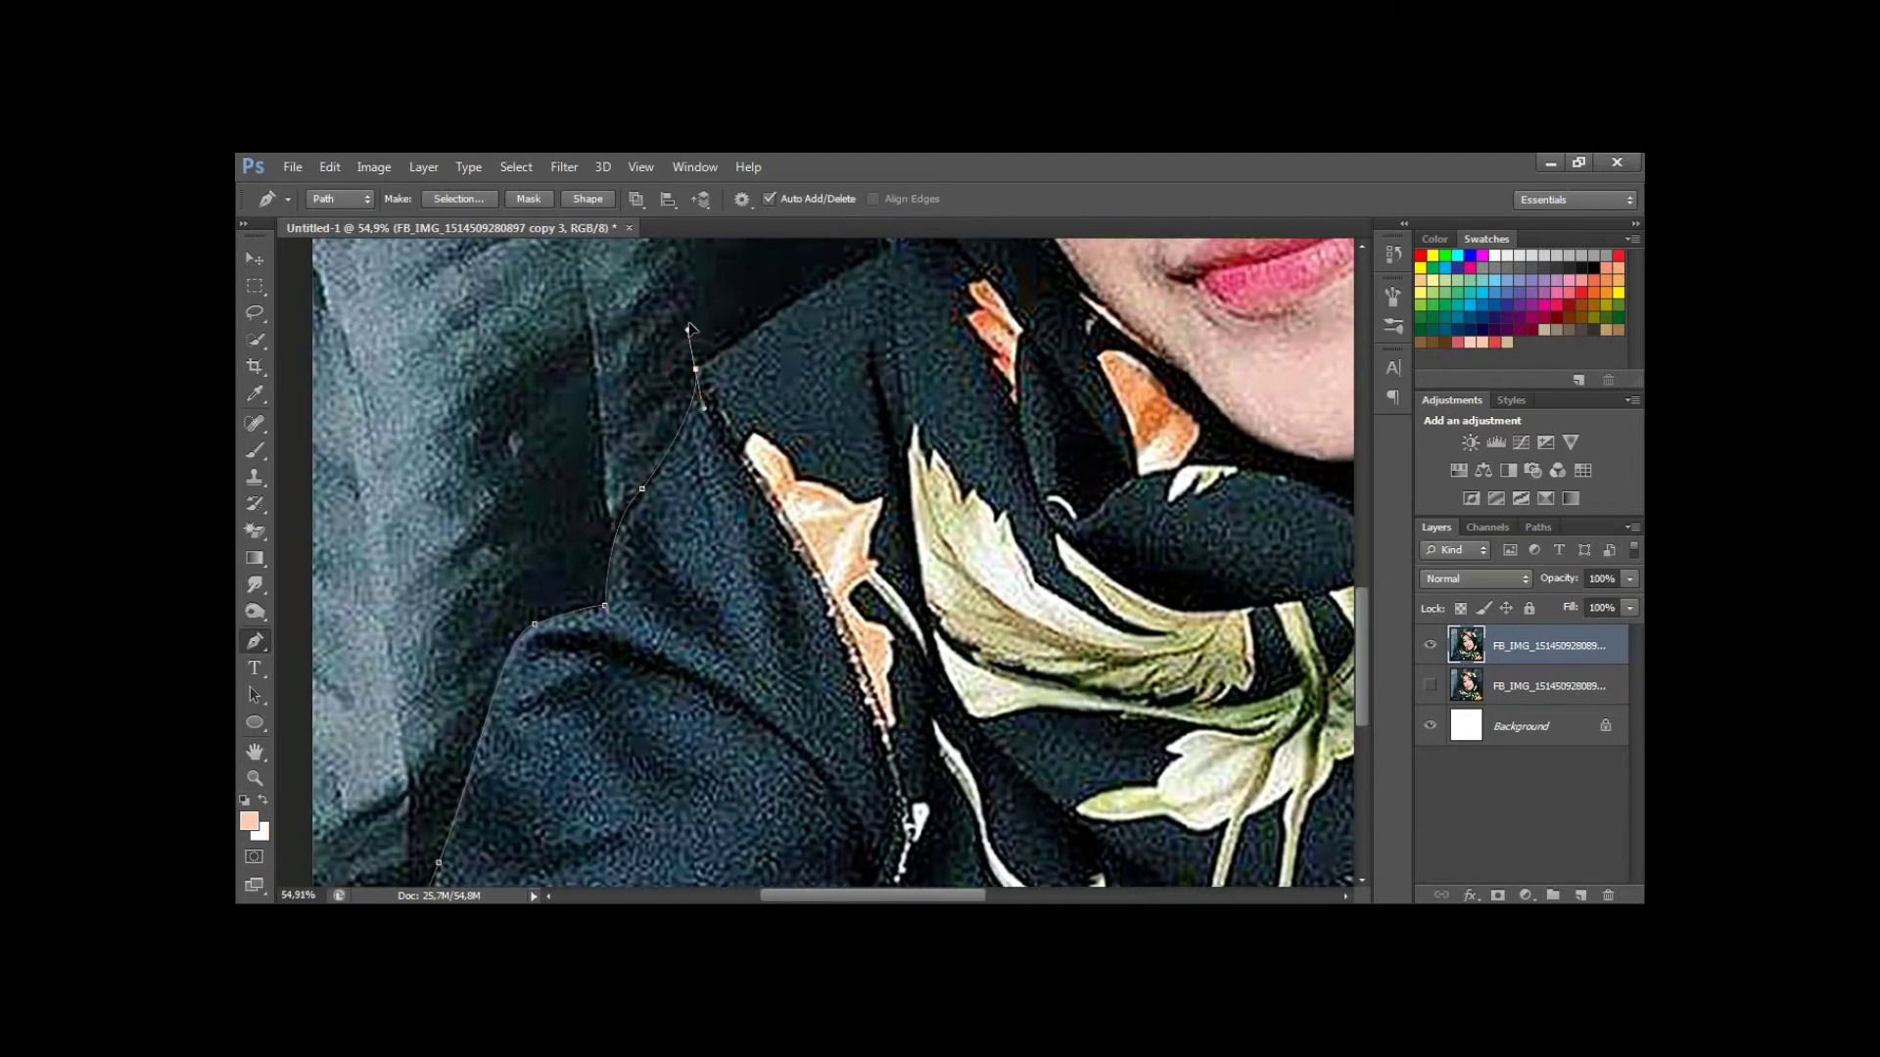
{"action": "left_click_drag", "start_coordinate": [695, 367], "coordinate": [629, 651]}
{"action": "mouse_move", "coordinate": [807, 531]}
{"action": "left_mouse_down"}
{"action": "mouse_move", "coordinate": [873, 505]}
{"action": "mouse_move", "coordinate": [794, 464]}
{"action": "left_mouse_up"}
{"action": "left_click", "coordinate": [807, 532], "text": "alt"}
{"action": "left_click_drag", "start_coordinate": [897, 413], "coordinate": [910, 682]}
Continue the path up the hijab's left side, across its top and down the right side.
{"action": "scroll", "coordinate": [809, 306], "scroll_direction": "down", "scroll_amount": 2}
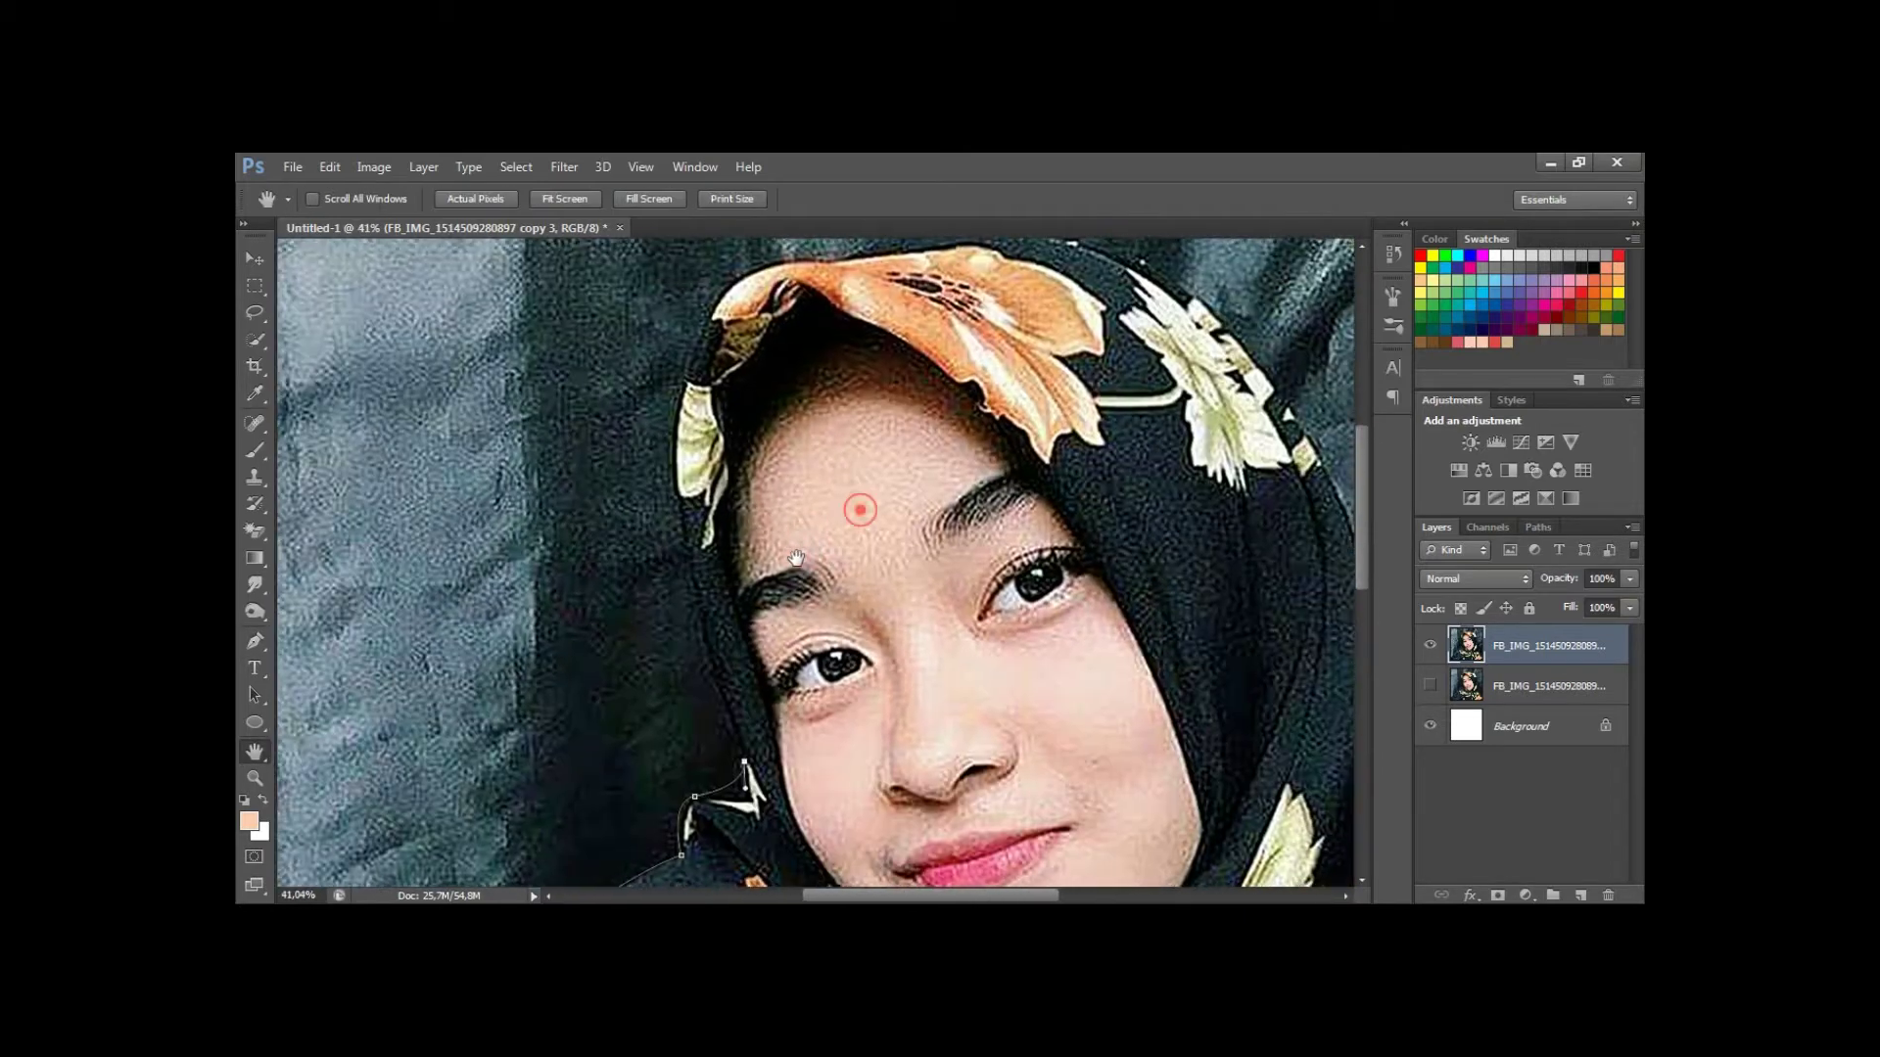
{"action": "left_click_drag", "start_coordinate": [685, 394], "coordinate": [736, 250]}
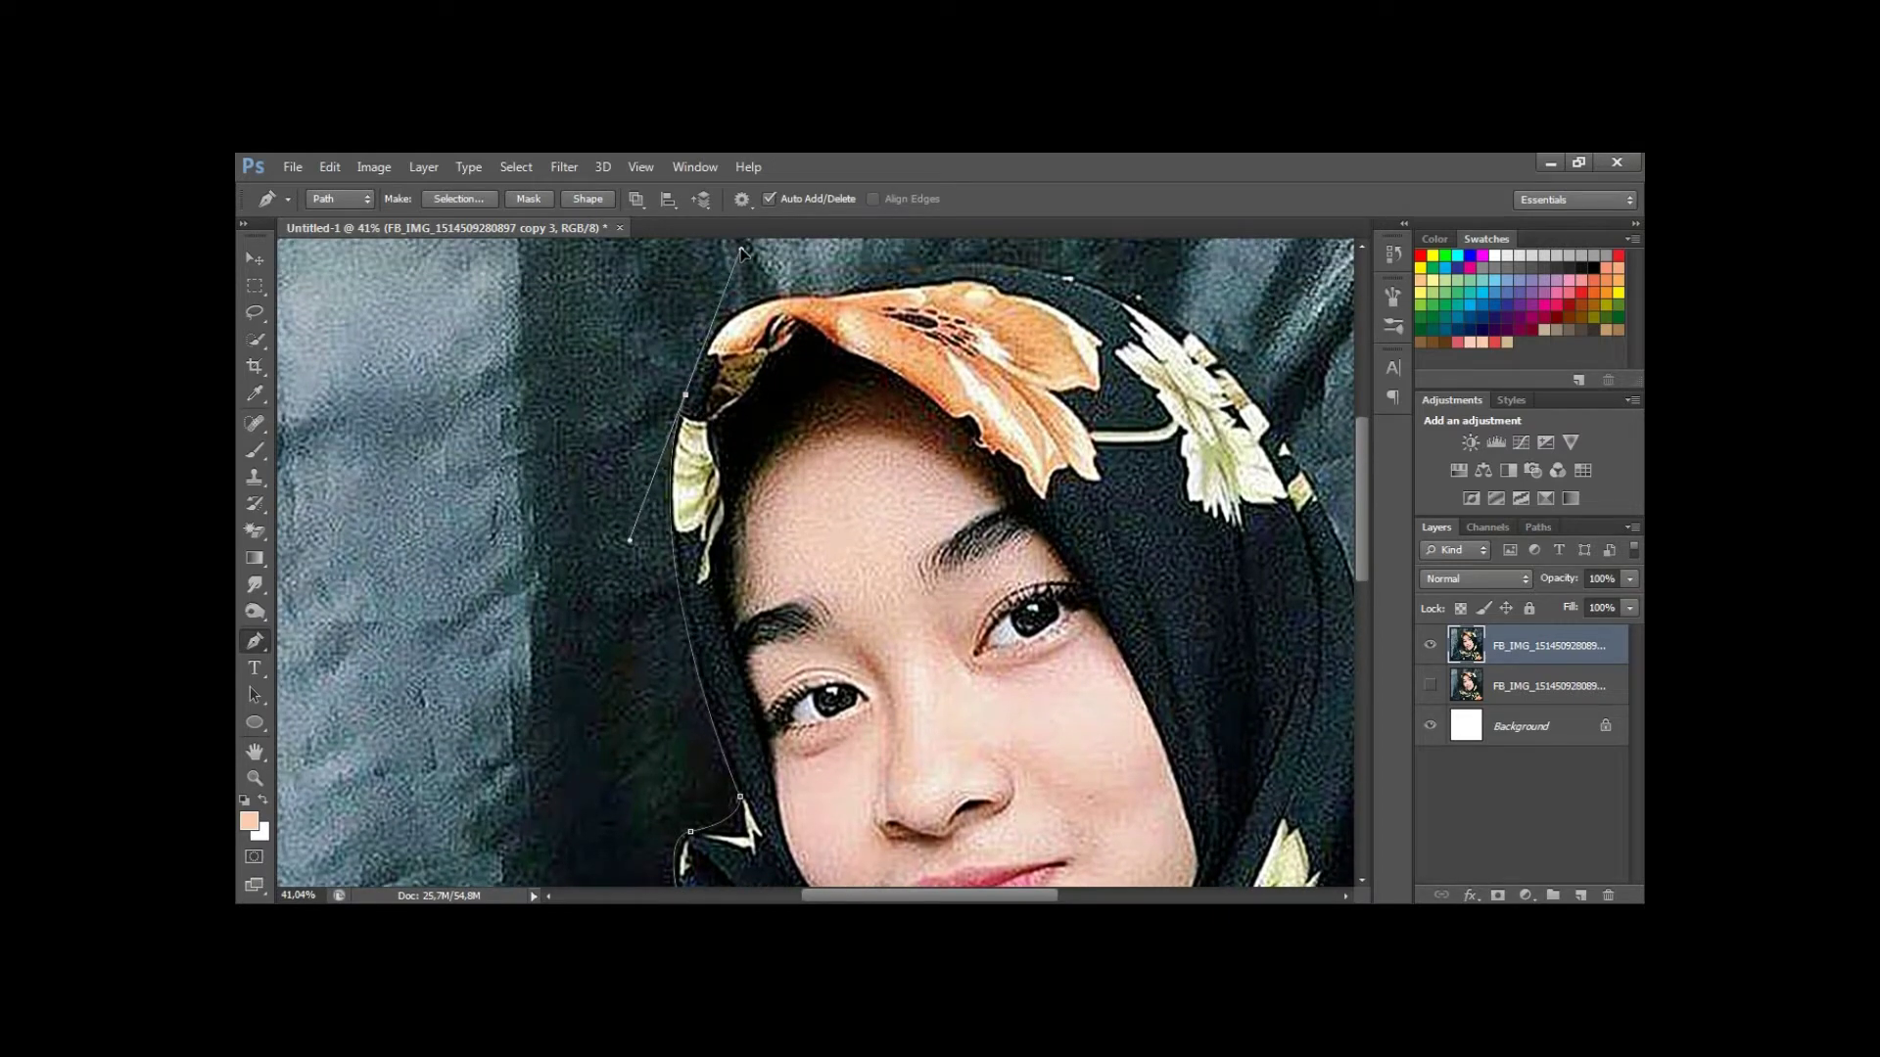
{"action": "mouse_move", "coordinate": [820, 291]}
{"action": "left_mouse_down"}
{"action": "mouse_move", "coordinate": [903, 321]}
{"action": "mouse_move", "coordinate": [949, 263]}
{"action": "left_mouse_up"}
{"action": "mouse_move", "coordinate": [1056, 417]}
{"action": "left_mouse_down"}
{"action": "mouse_move", "coordinate": [855, 473]}
{"action": "mouse_move", "coordinate": [893, 476]}
{"action": "left_mouse_up"}
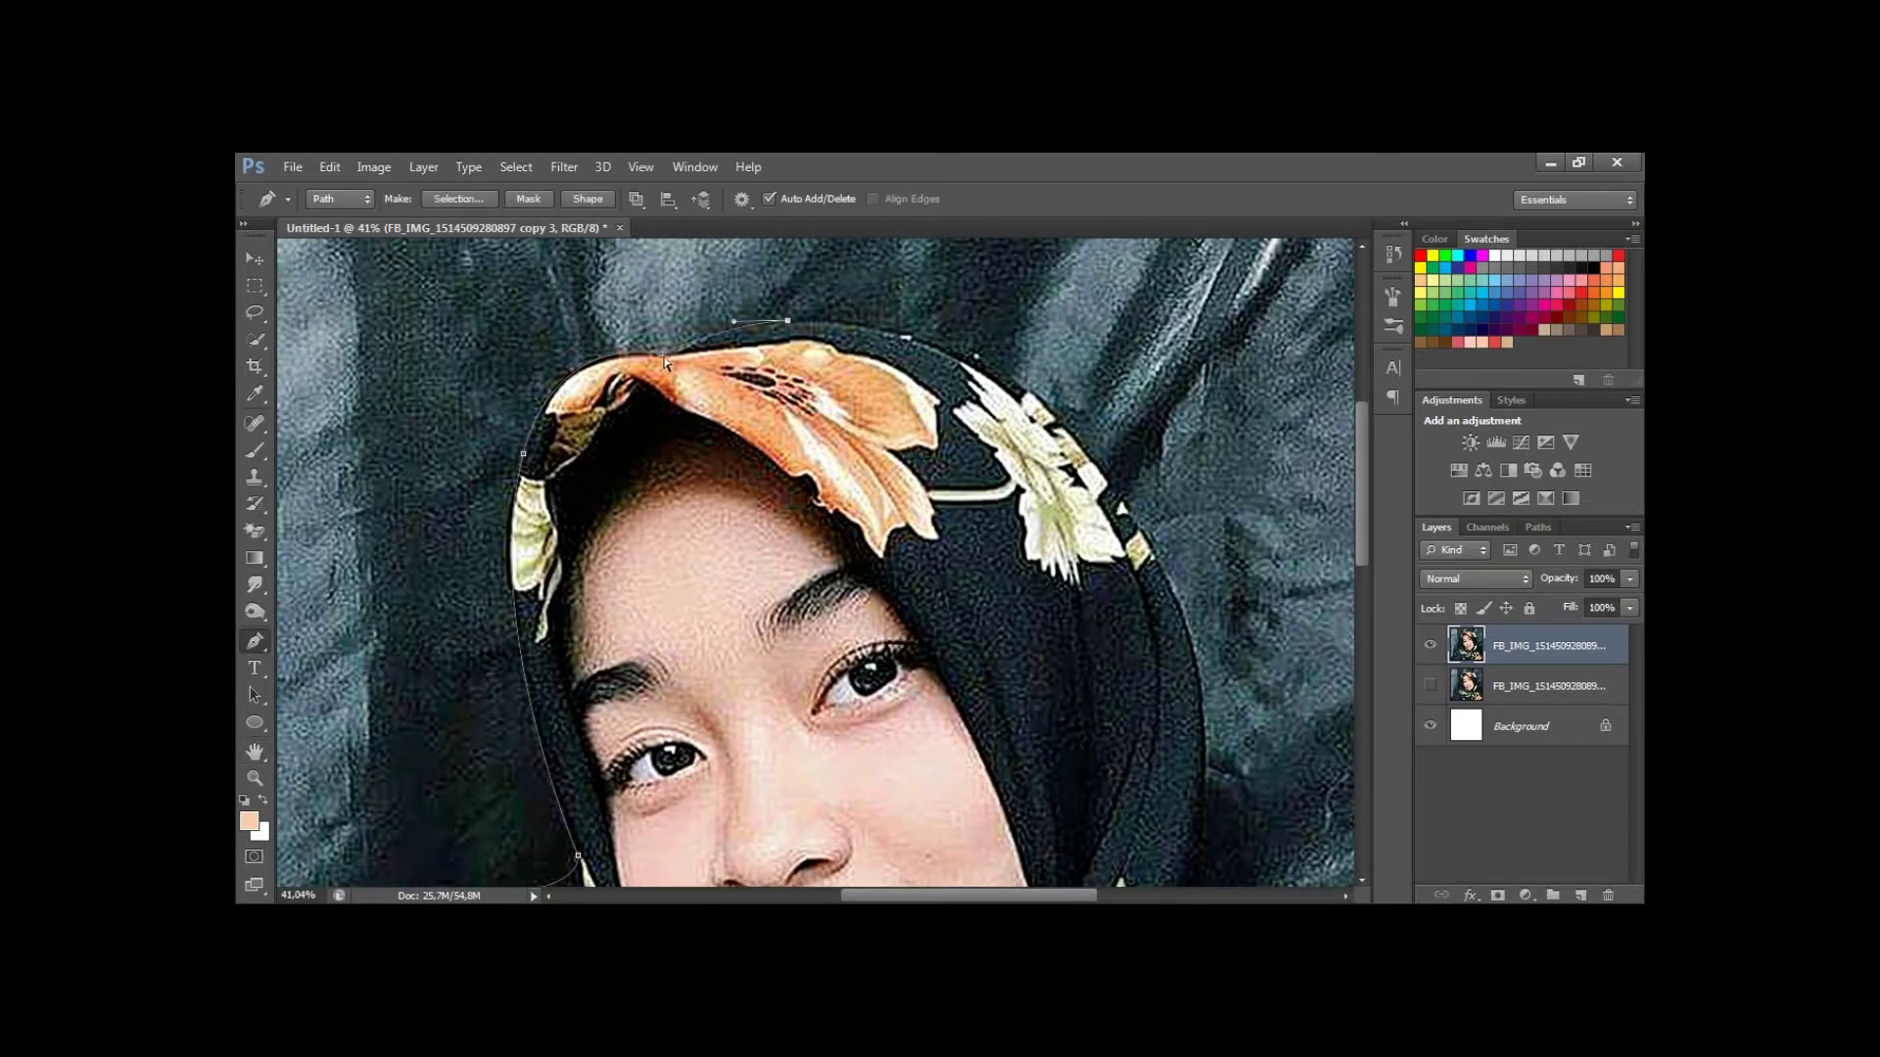
{"action": "left_click_drag", "start_coordinate": [847, 360], "coordinate": [798, 375]}
{"action": "left_click_drag", "start_coordinate": [1029, 452], "coordinate": [915, 338]}
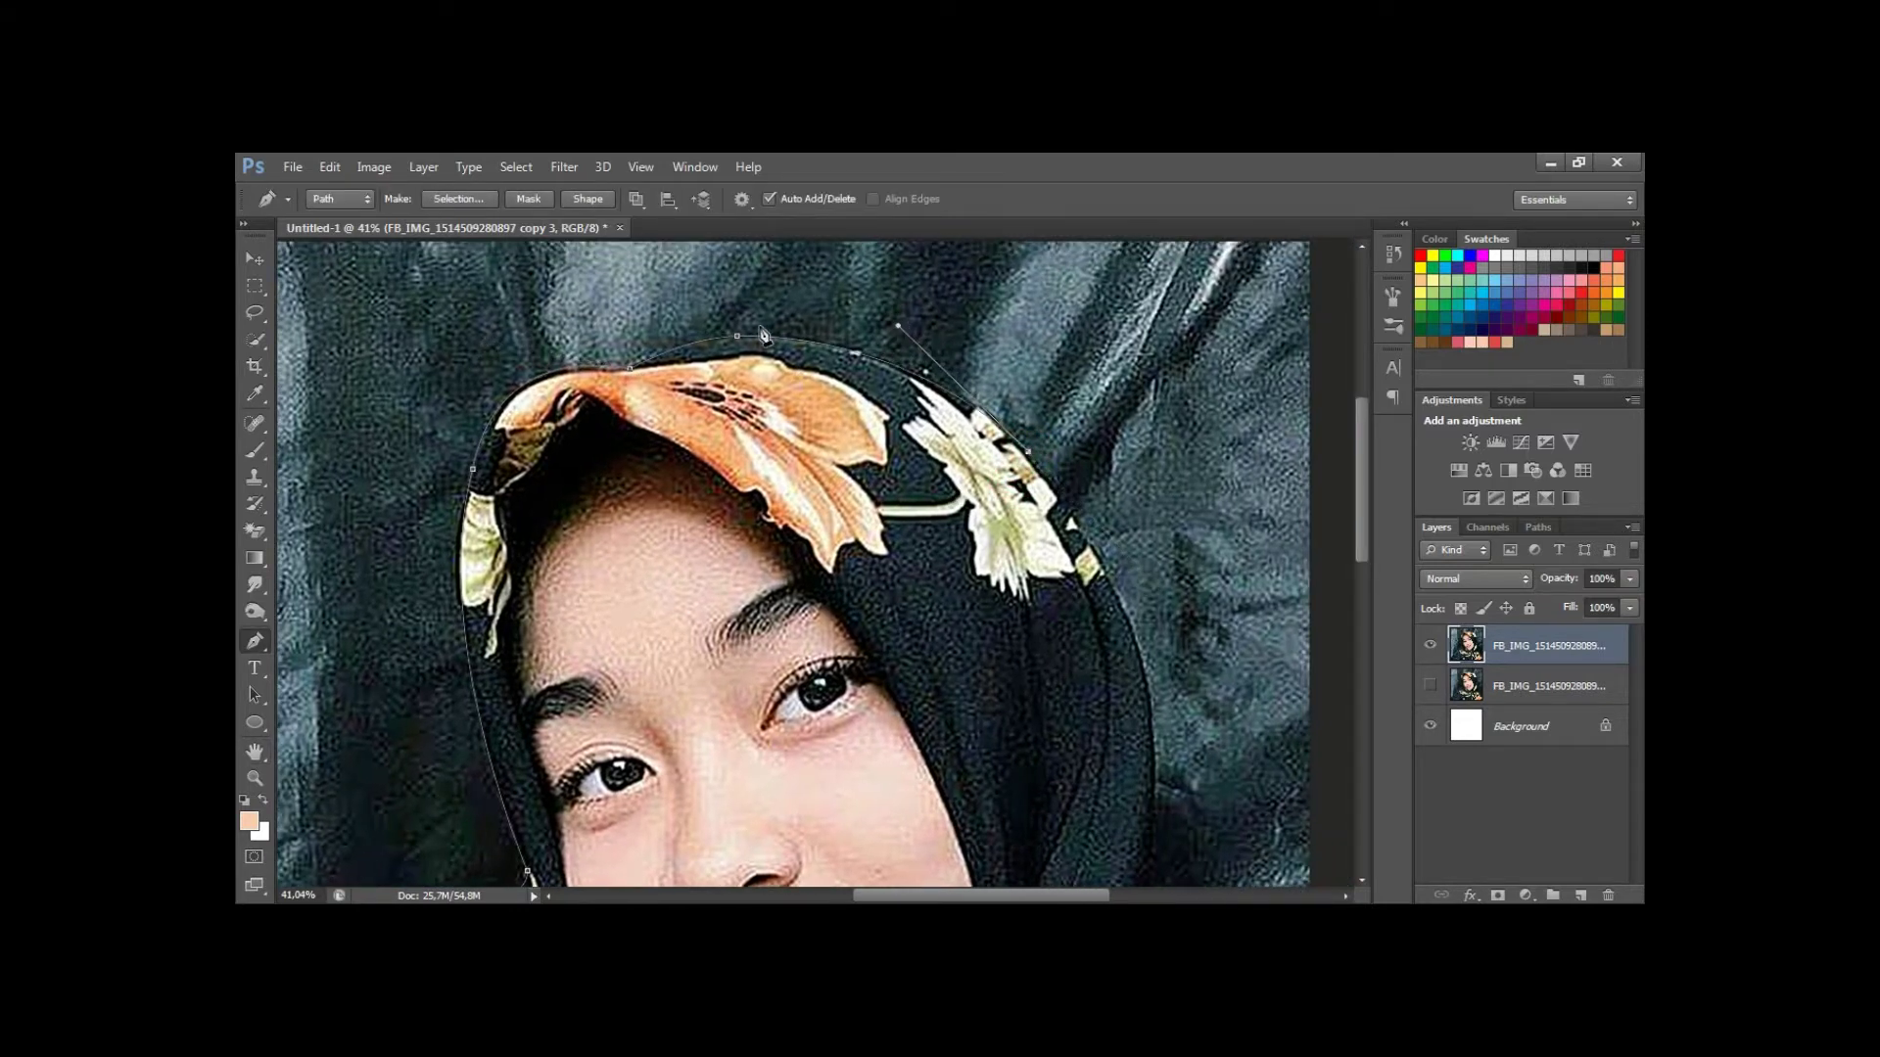
{"action": "left_click_drag", "start_coordinate": [1128, 553], "coordinate": [1023, 450]}
{"action": "mouse_move", "coordinate": [1029, 690]}
{"action": "left_mouse_down"}
{"action": "mouse_move", "coordinate": [951, 493]}
{"action": "mouse_move", "coordinate": [990, 597]}
{"action": "left_mouse_up"}
{"action": "left_click_drag", "start_coordinate": [1048, 870], "coordinate": [1020, 685]}
{"action": "left_click_drag", "start_coordinate": [1016, 544], "coordinate": [1037, 612]}
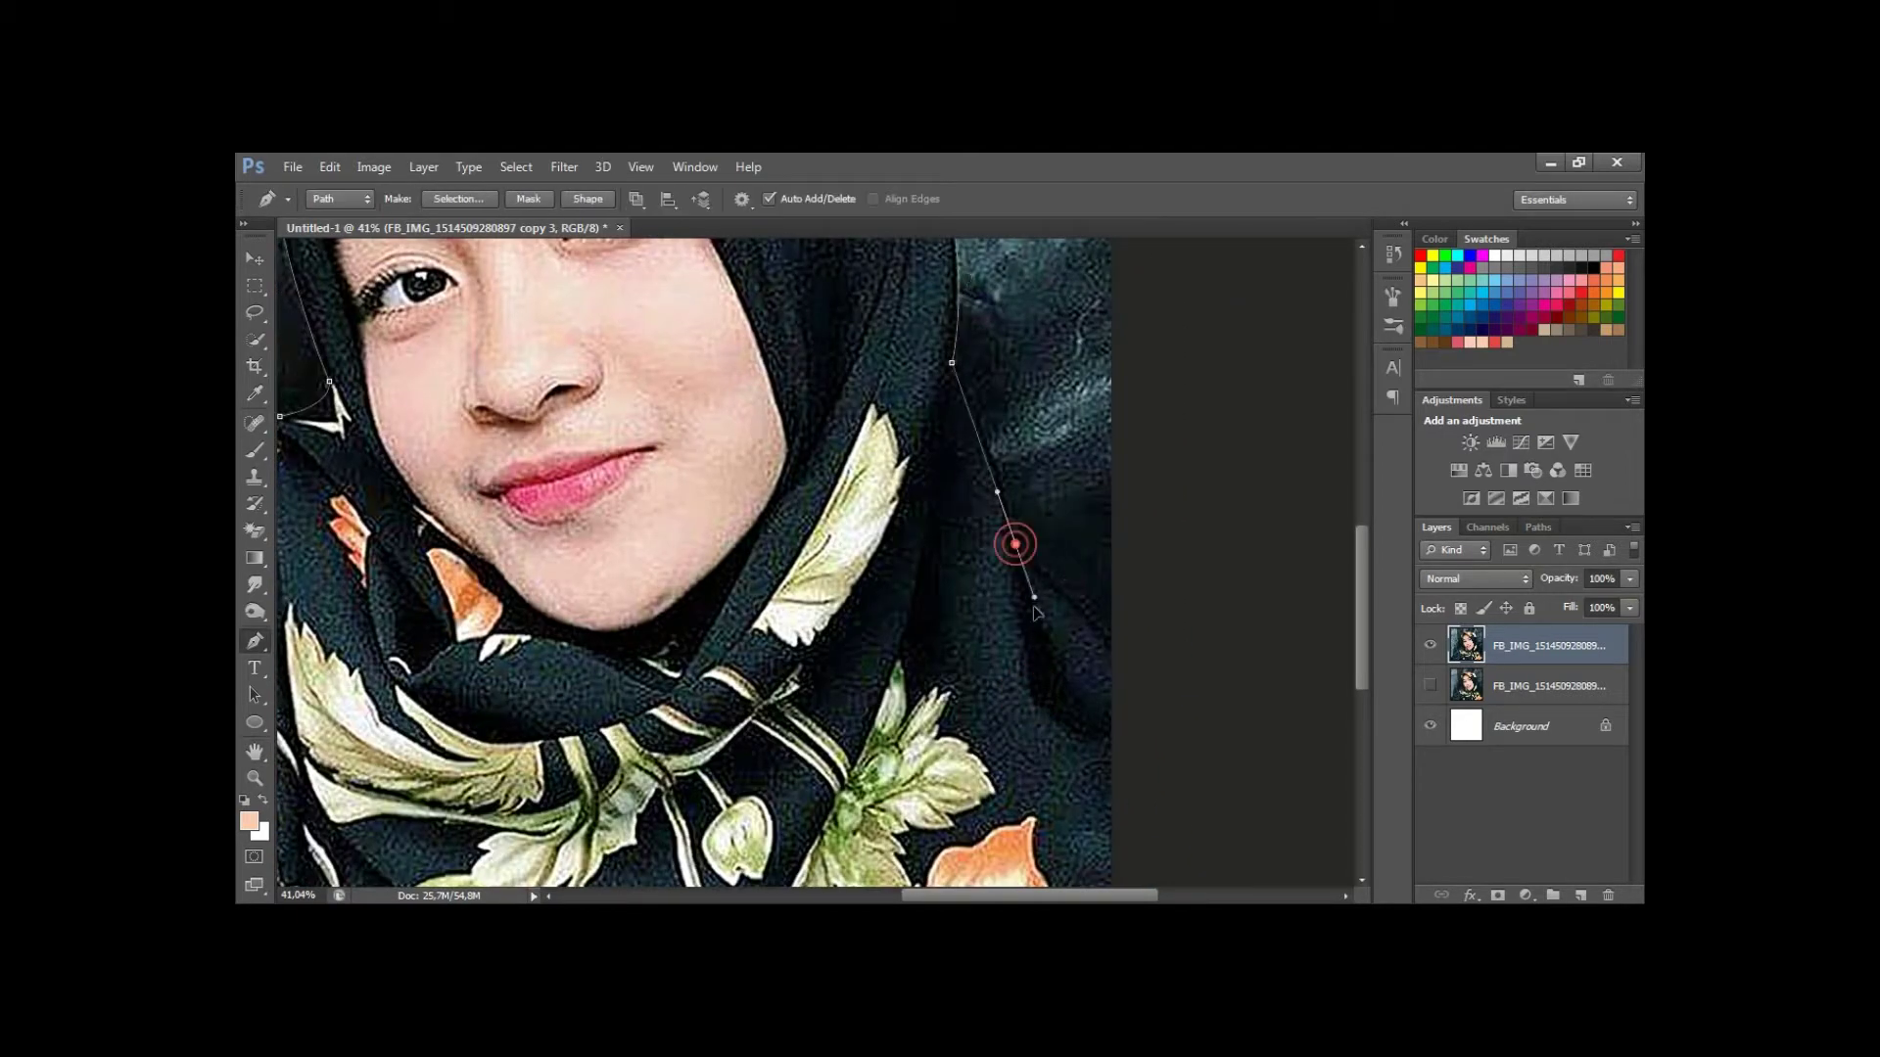
Zoom out to review the finished hijab outline and bring up its path options.
{"action": "scroll", "coordinate": [1178, 722], "scroll_direction": "down", "scroll_amount": 2}
{"action": "left_click_drag", "start_coordinate": [1126, 881], "coordinate": [958, 586]}
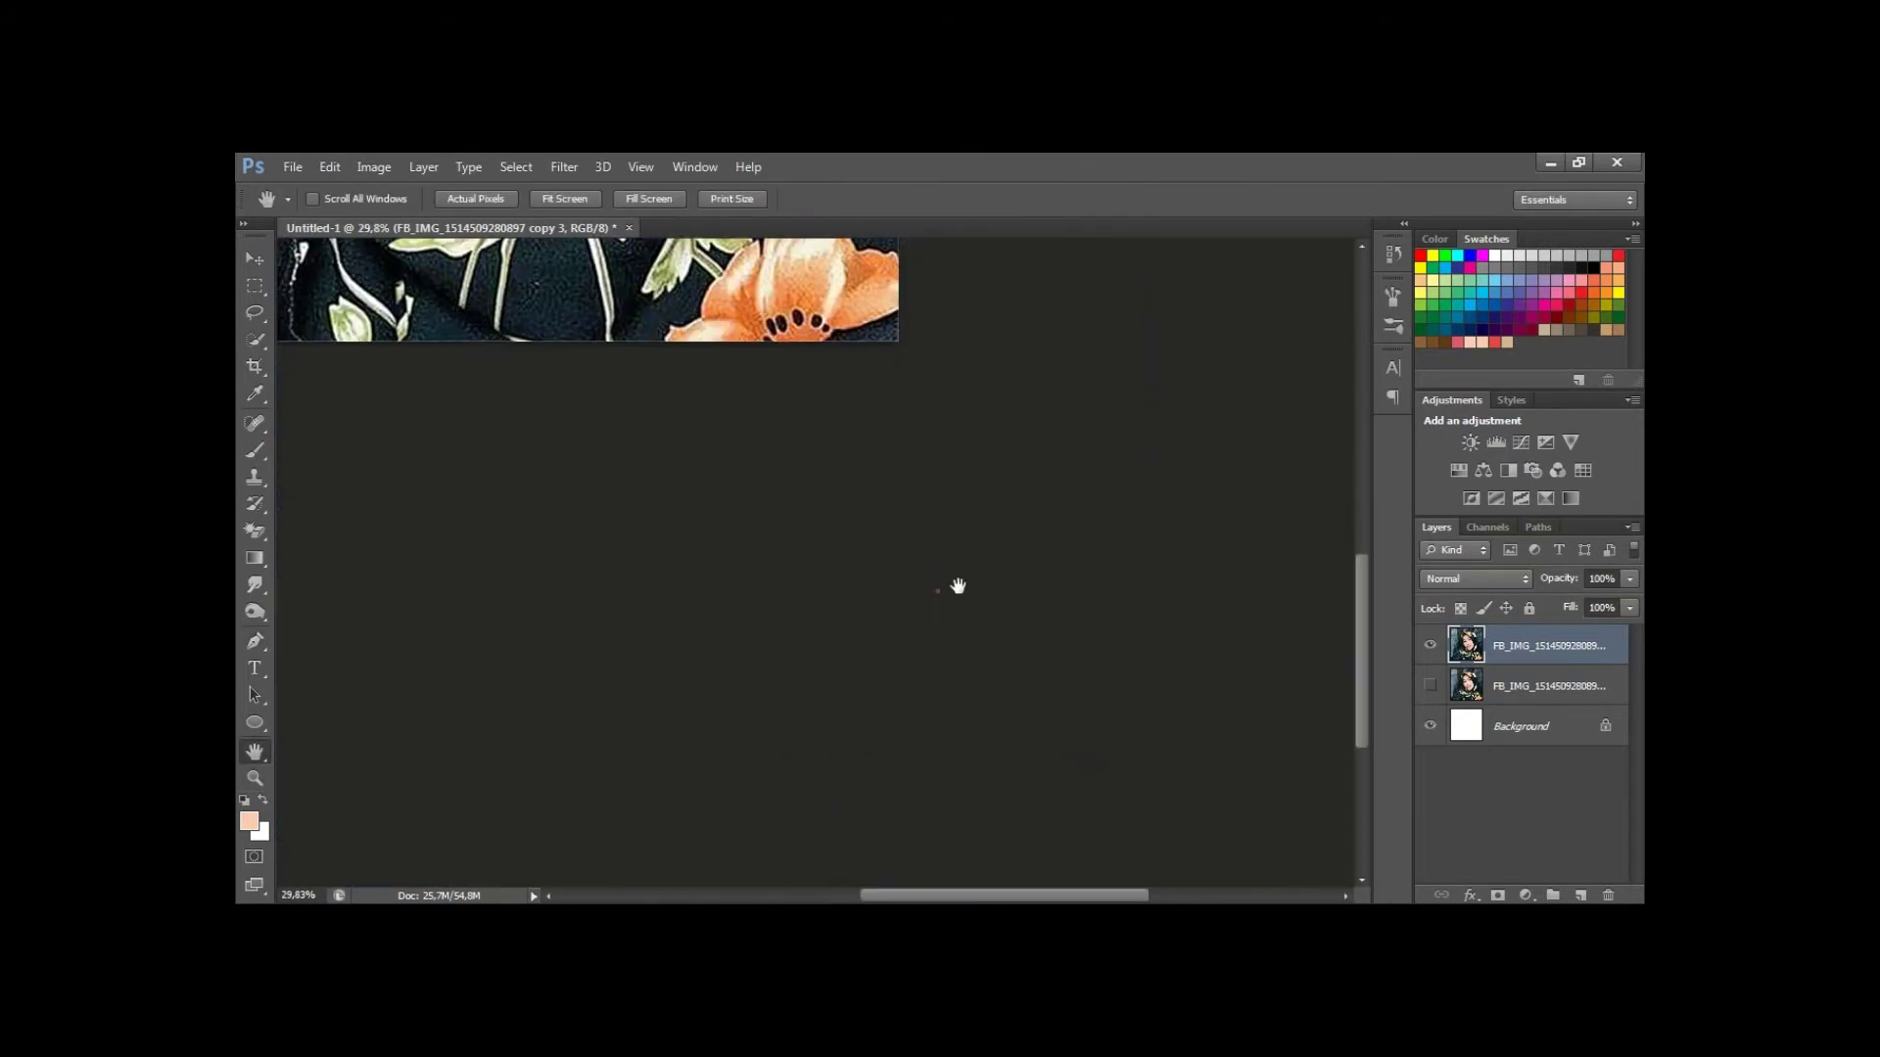
{"action": "left_click_drag", "start_coordinate": [945, 381], "coordinate": [1230, 638]}
{"action": "mouse_move", "coordinate": [773, 477]}
{"action": "left_mouse_down"}
{"action": "mouse_move", "coordinate": [778, 663]}
{"action": "mouse_move", "coordinate": [788, 534]}
{"action": "mouse_move", "coordinate": [791, 656]}
{"action": "mouse_move", "coordinate": [786, 590]}
{"action": "left_mouse_up"}
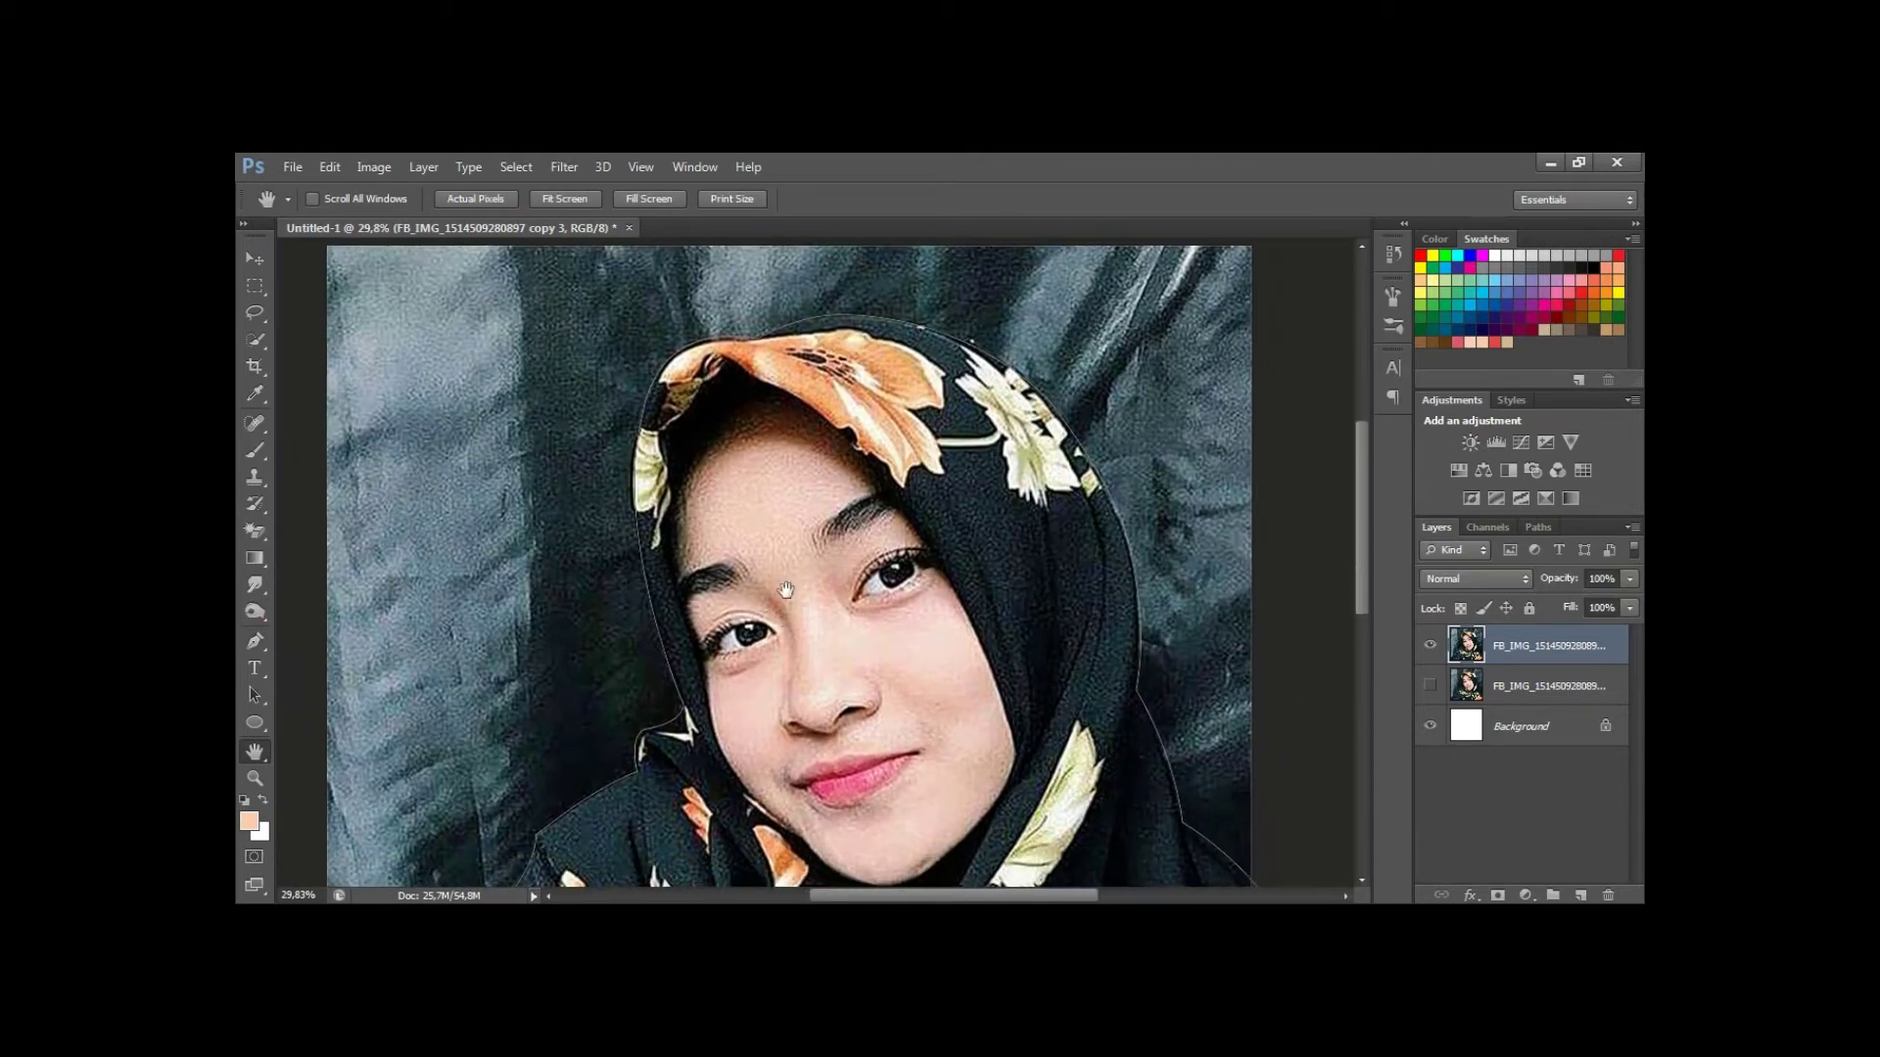
{"action": "key", "text": "p"}
{"action": "right_click", "coordinate": [856, 504]}
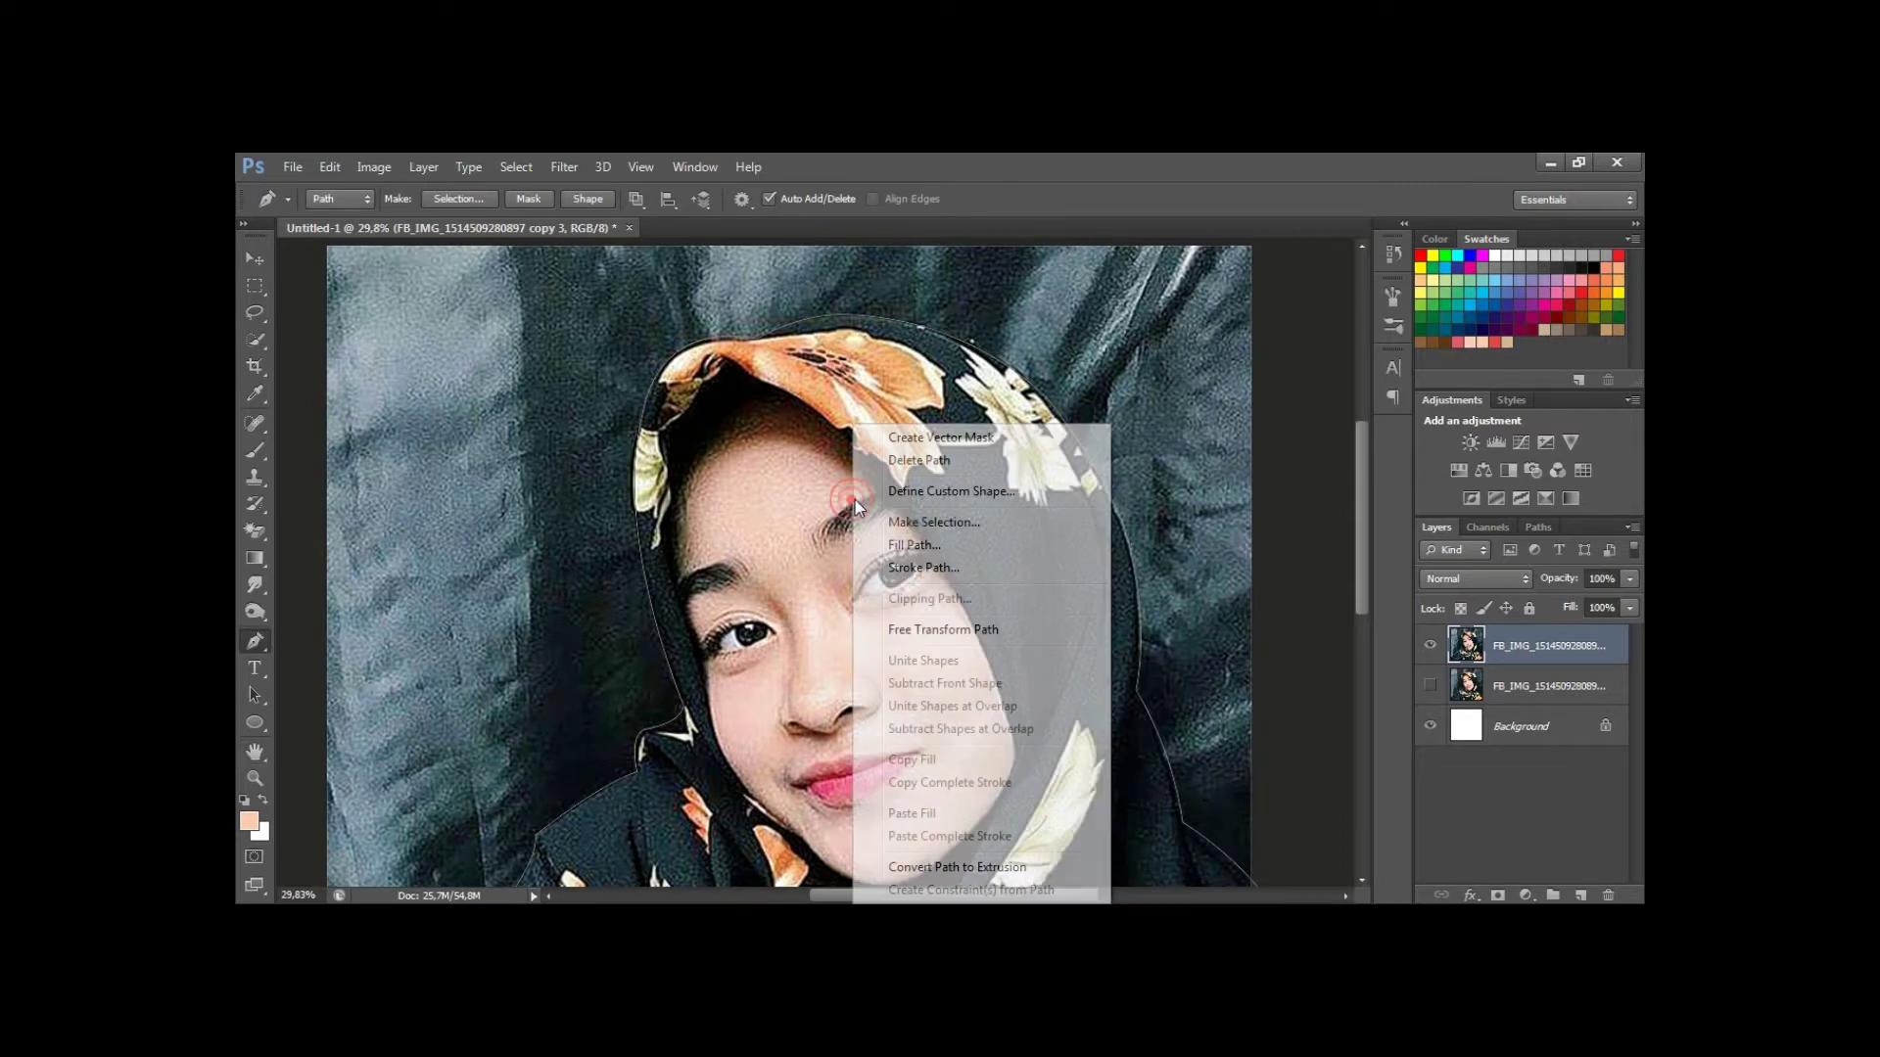
Turn the hijab path into an unfeathered selection, copy it to Layer 1, and hide the photo layer.
{"action": "left_click", "coordinate": [932, 523]}
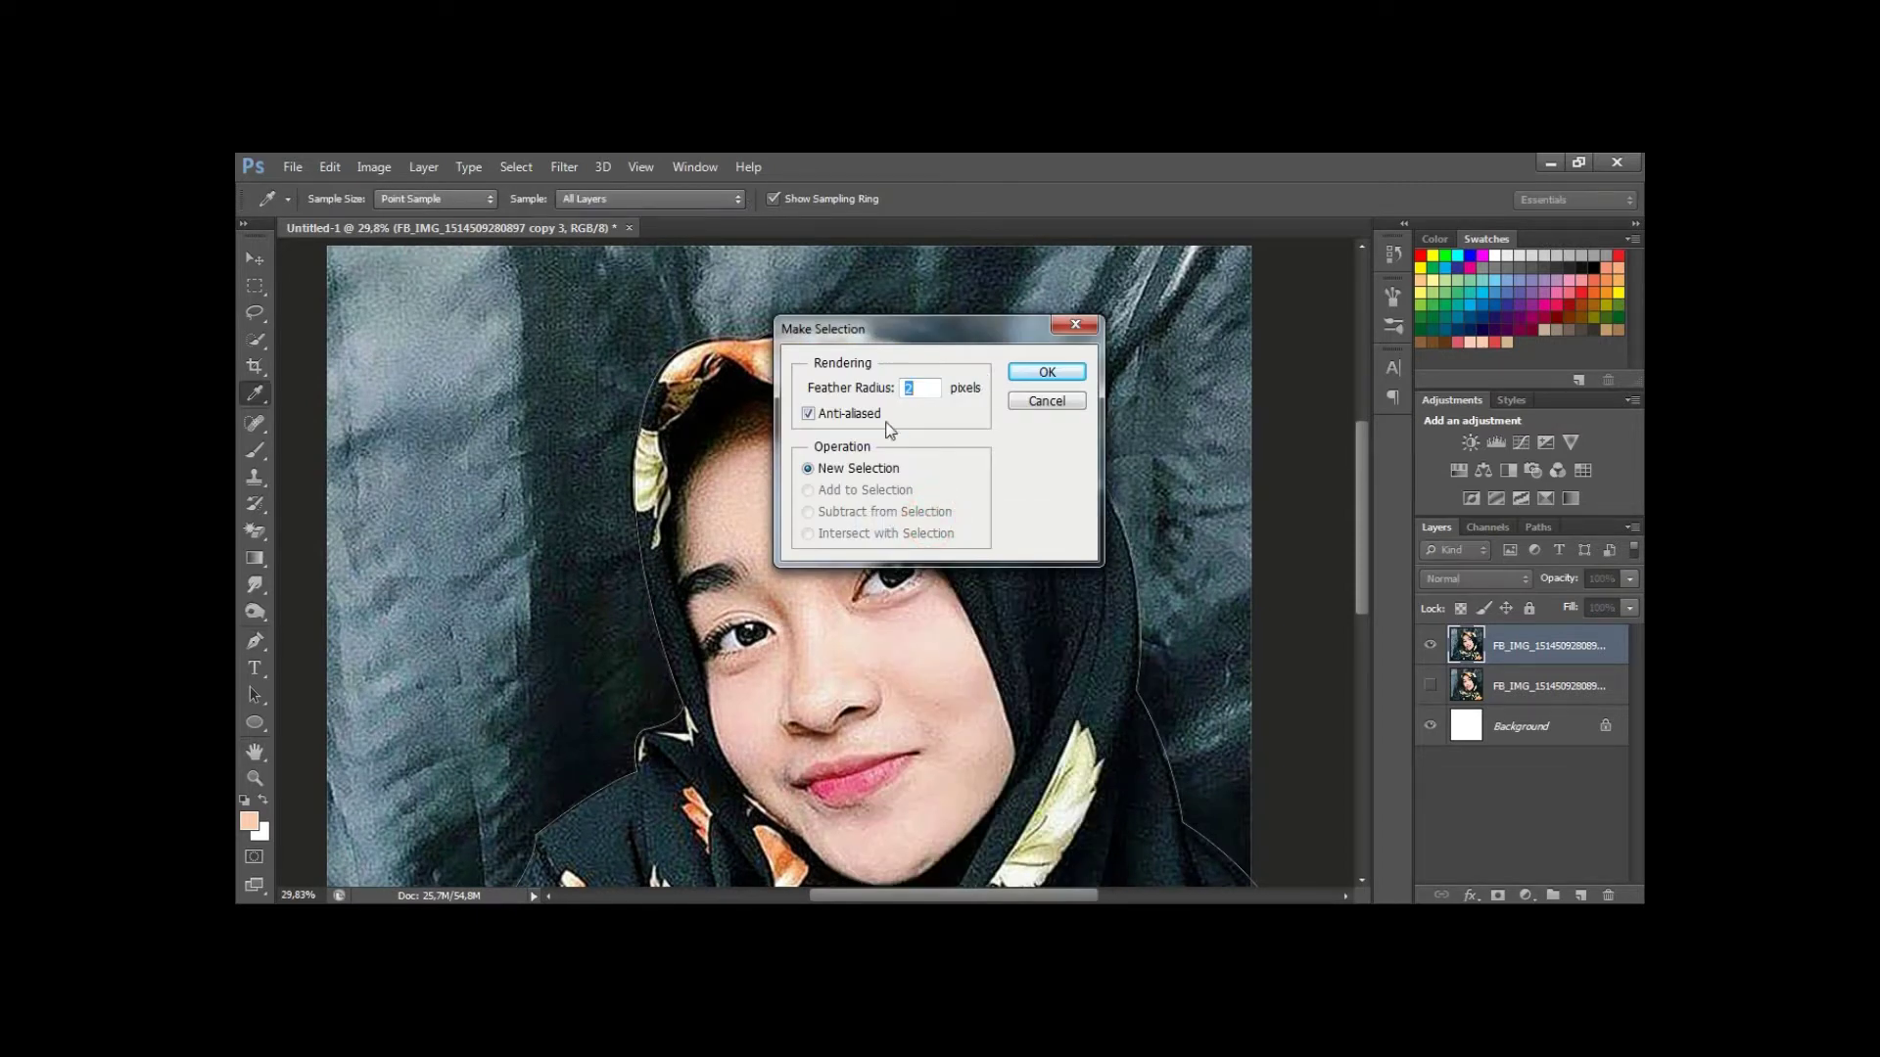
{"action": "left_click", "coordinate": [1047, 373]}
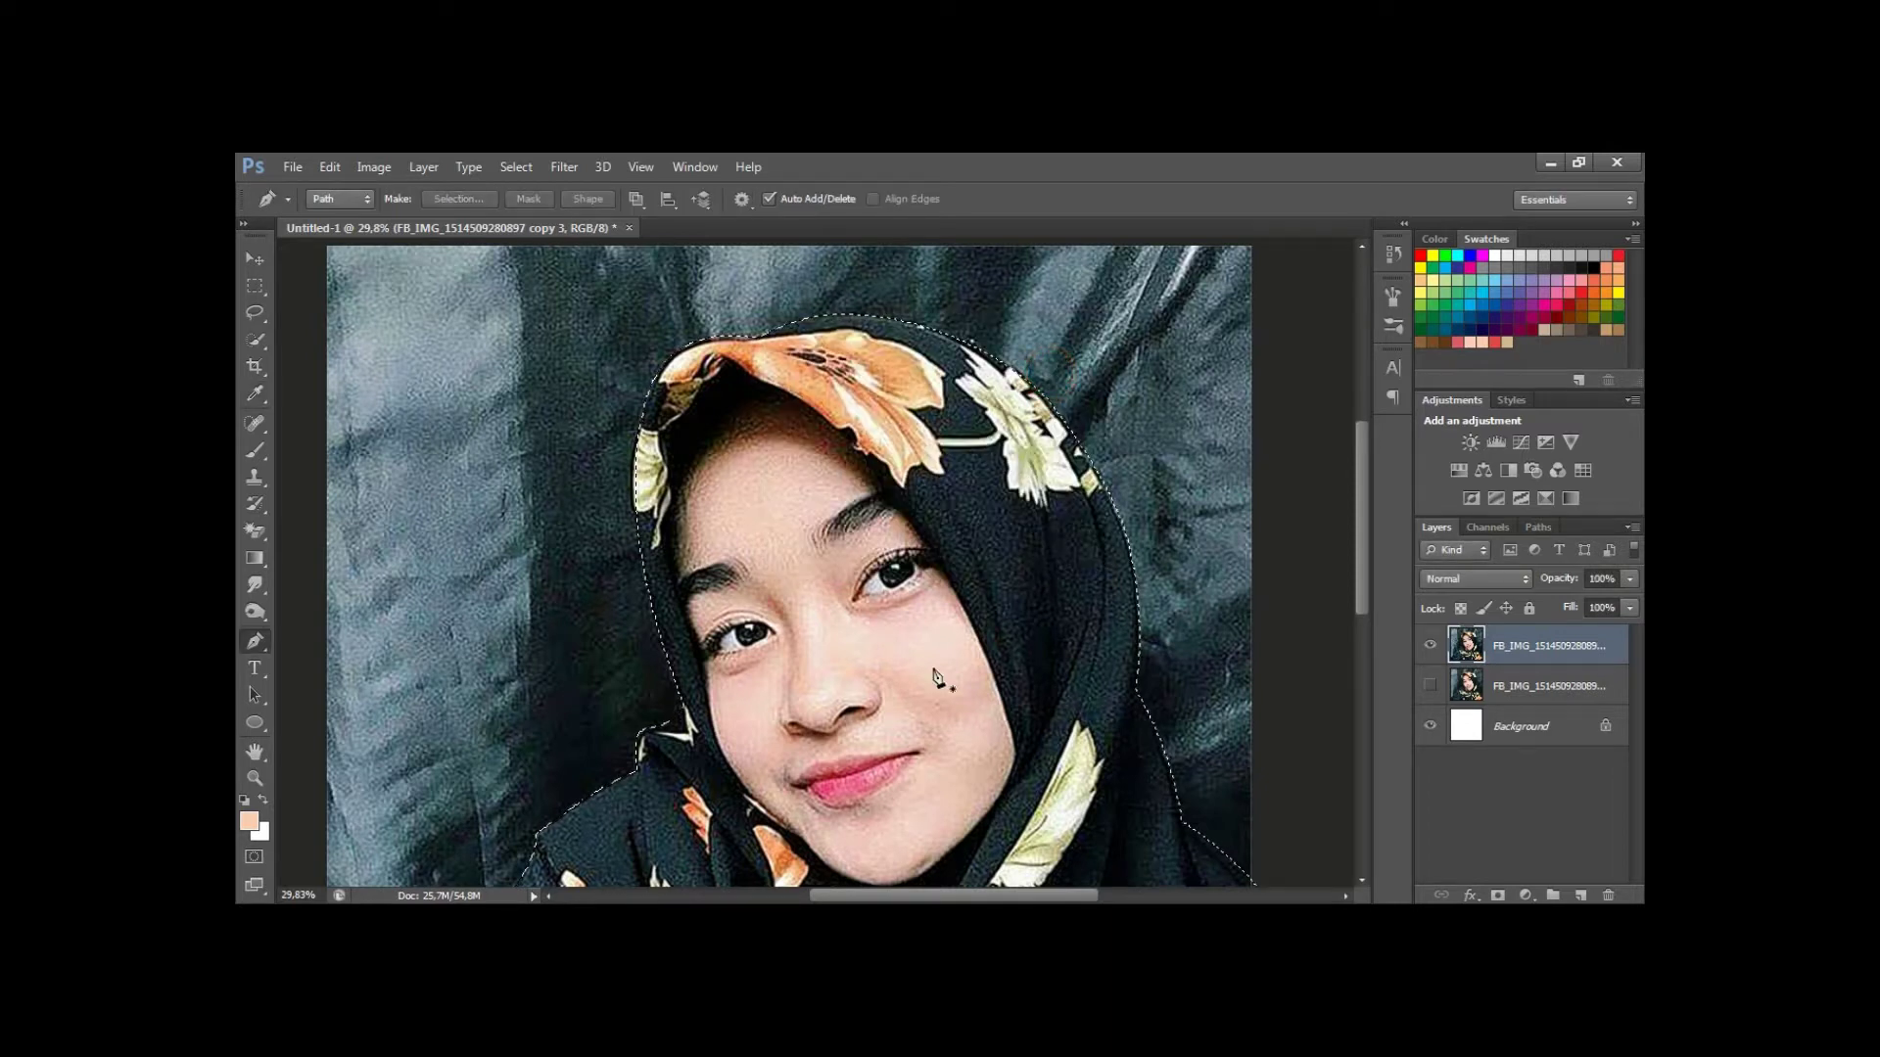
{"action": "key", "text": "ctrl+j"}
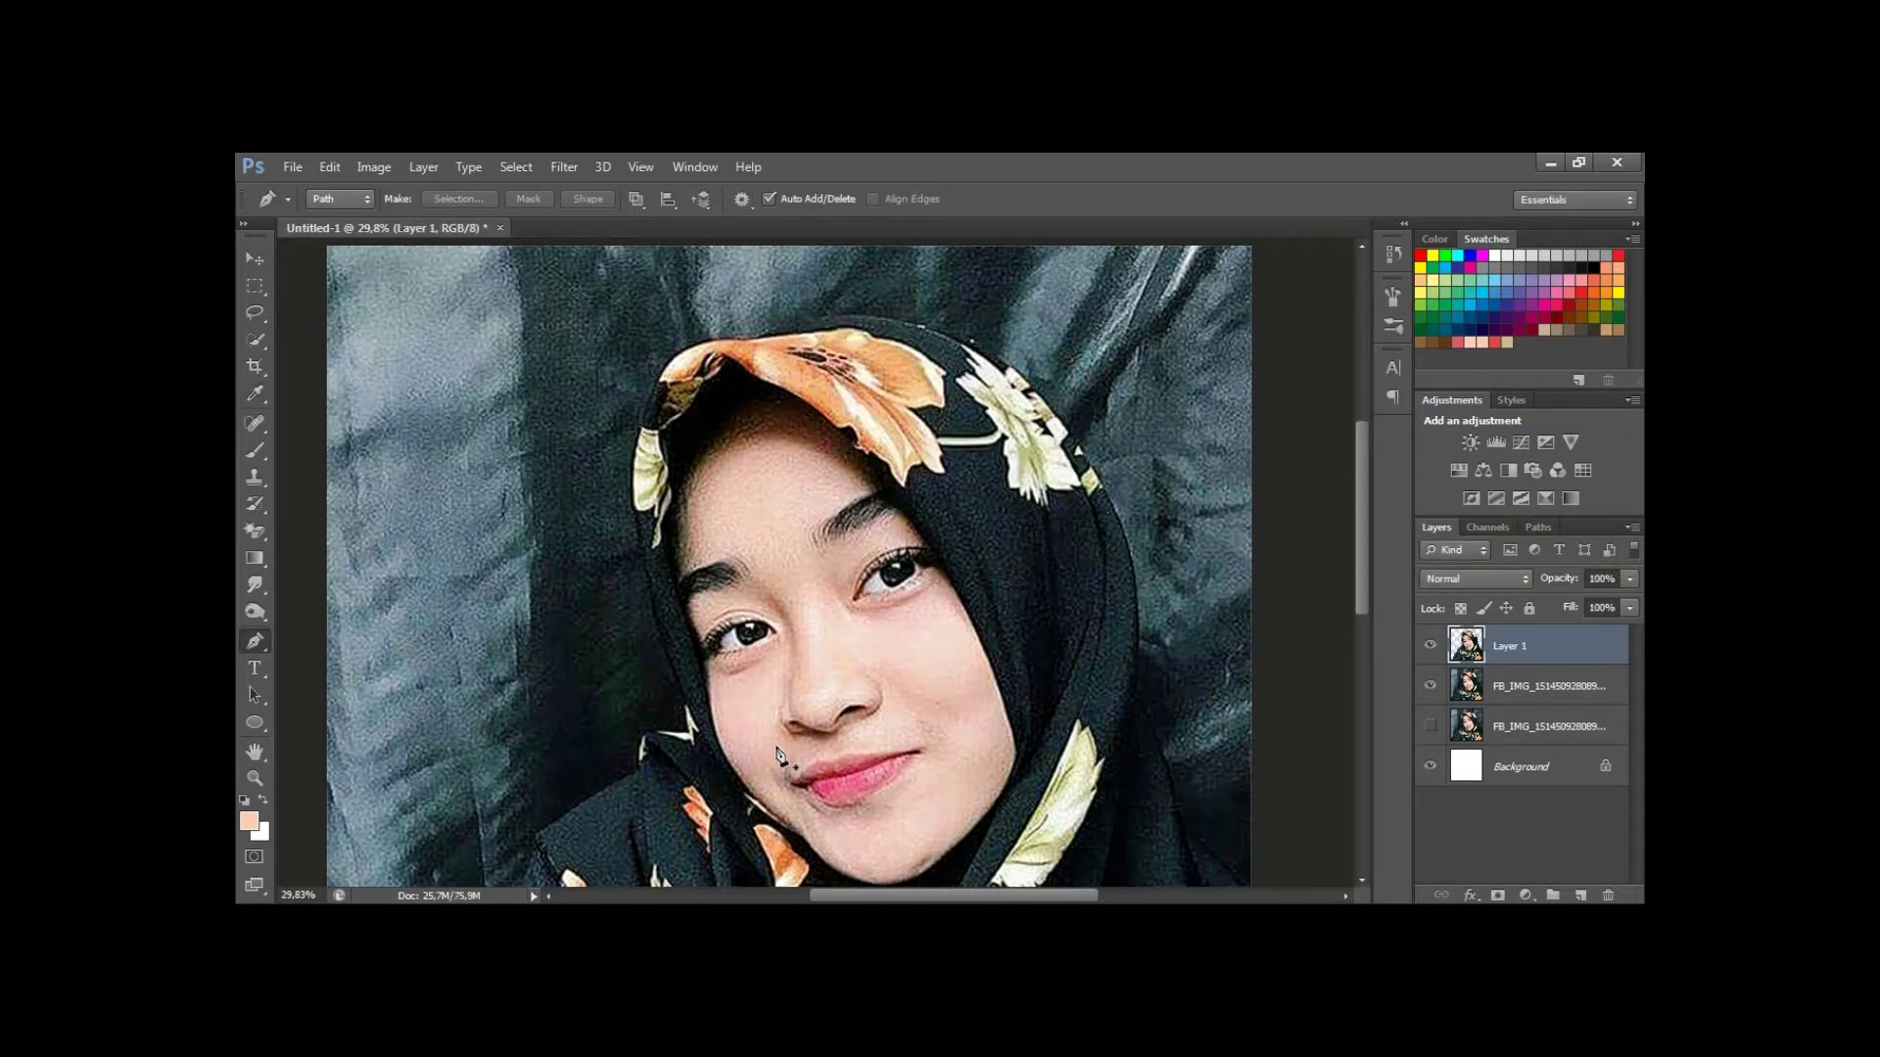
{"action": "key", "text": "v"}
{"action": "left_click", "coordinate": [1430, 685]}
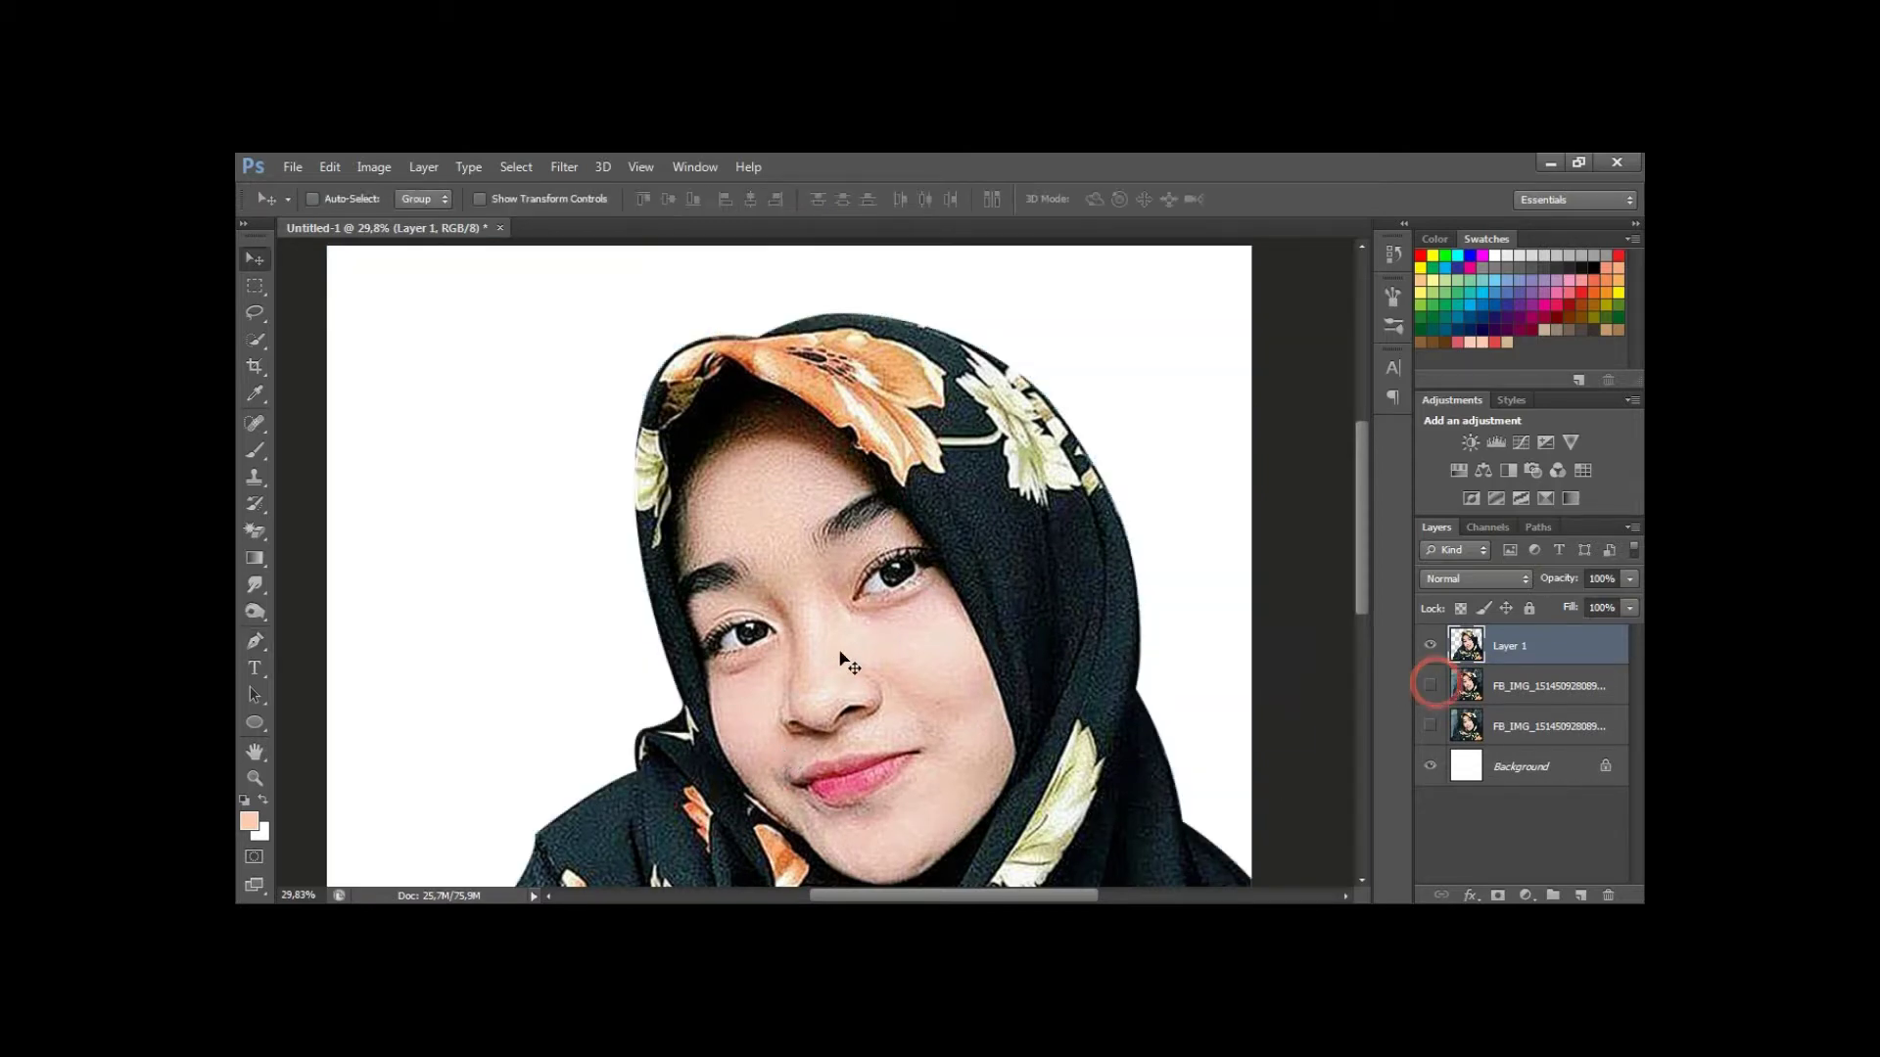
Zoom and pan around the cut-out figure to inspect its edges.
{"action": "key", "text": "z"}
{"action": "left_click", "coordinate": [842, 685], "text": "alt"}
{"action": "left_click", "coordinate": [779, 715]}
{"action": "key", "text": "h"}
{"action": "mouse_move", "coordinate": [777, 545]}
{"action": "left_mouse_down"}
{"action": "mouse_move", "coordinate": [688, 560]}
{"action": "mouse_move", "coordinate": [655, 504]}
{"action": "left_mouse_up"}
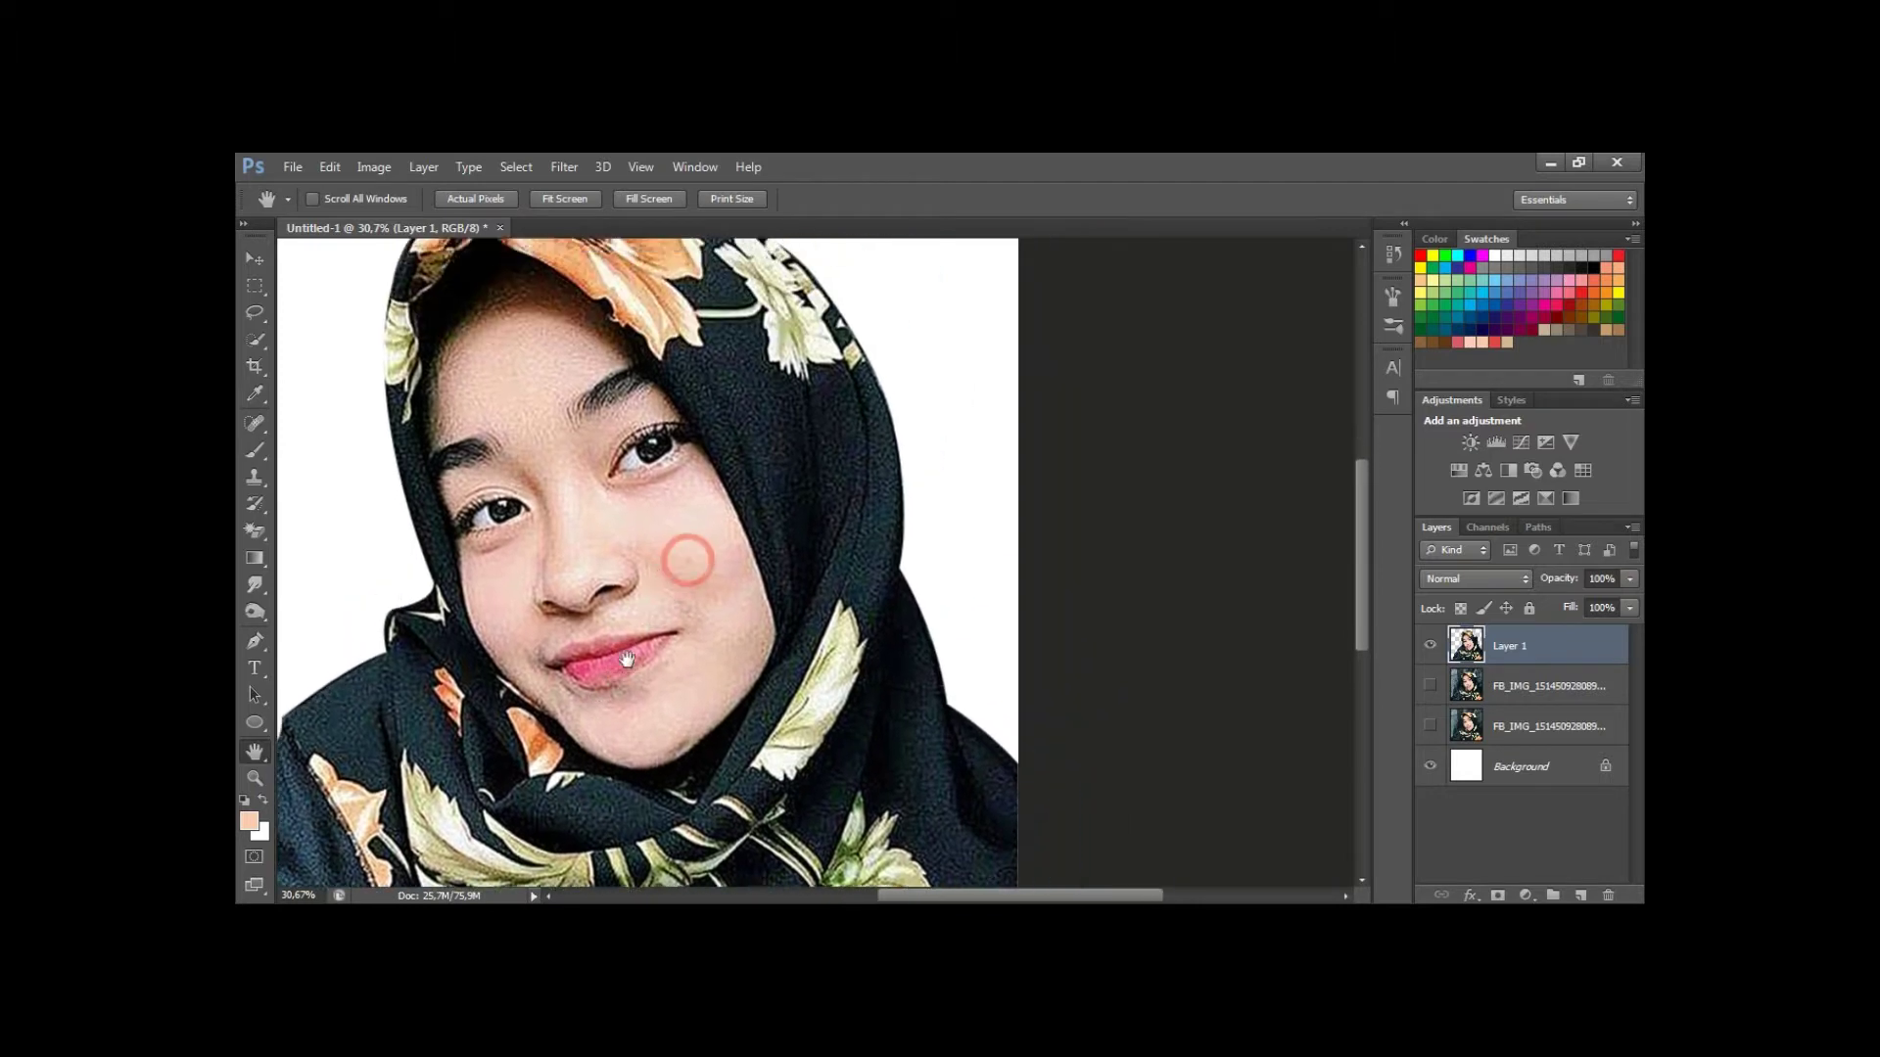
{"action": "mouse_move", "coordinate": [697, 423]}
{"action": "left_mouse_down"}
{"action": "mouse_move", "coordinate": [716, 709]}
{"action": "mouse_move", "coordinate": [888, 601]}
{"action": "mouse_move", "coordinate": [976, 161]}
{"action": "left_mouse_up"}
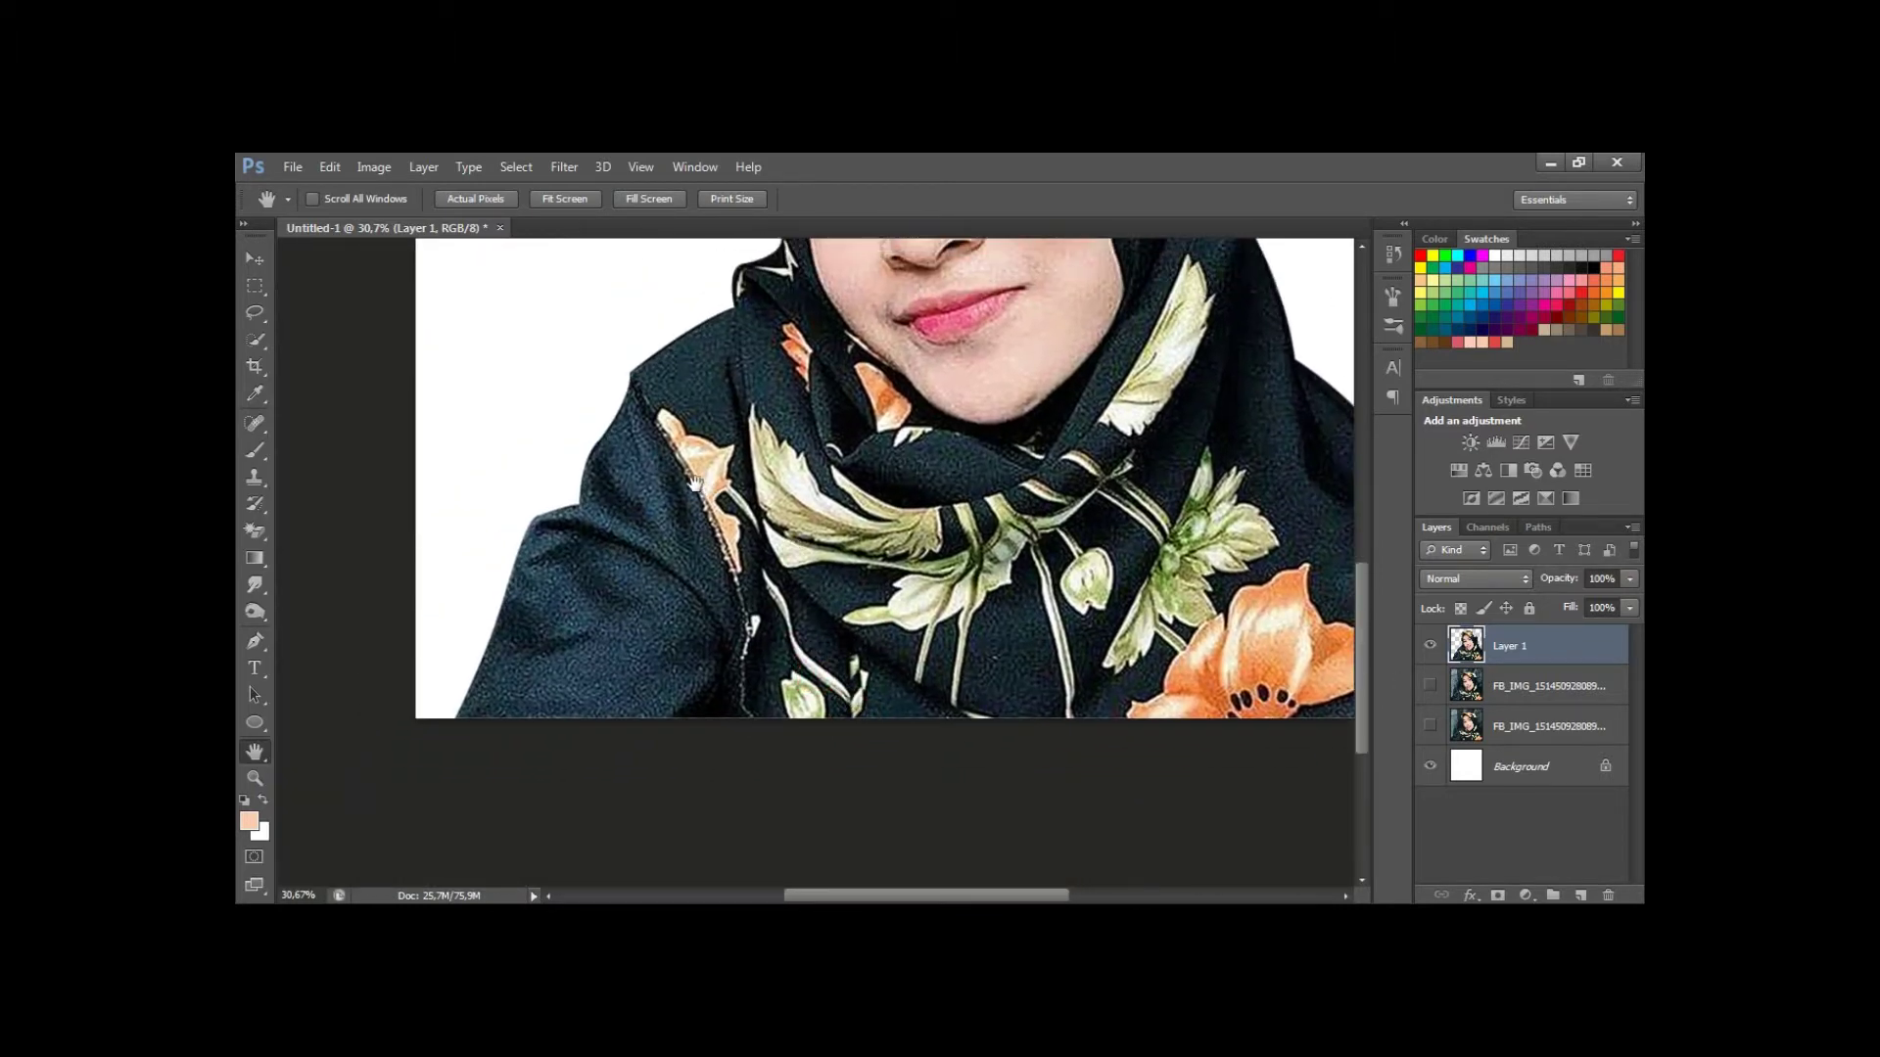
Rename Layer 1 to 'cut' and zoom in on the coat.
{"action": "double_click", "coordinate": [1507, 649]}
{"action": "type", "text": "cut"}
{"action": "key", "text": "Return"}
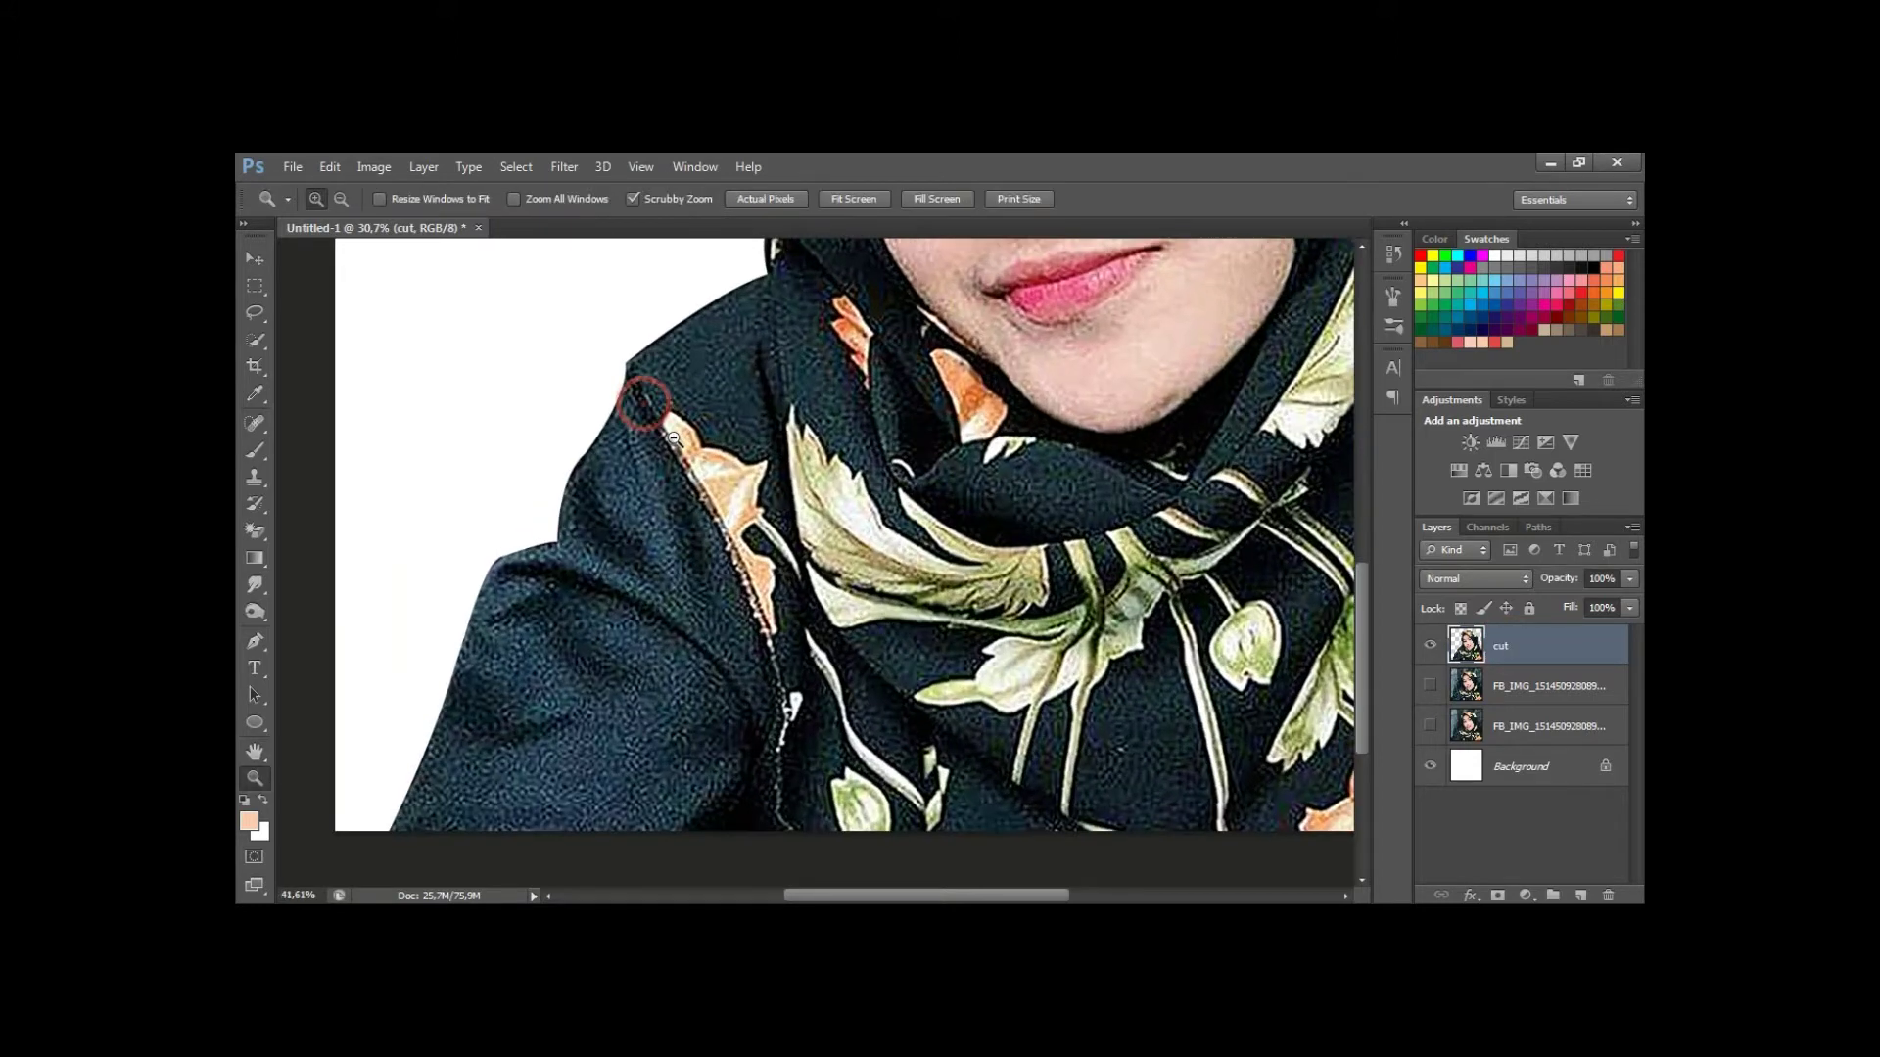
{"action": "left_click", "coordinate": [642, 394]}
Trace a pen path along the coat's shoulder edge.
{"action": "key", "text": "p"}
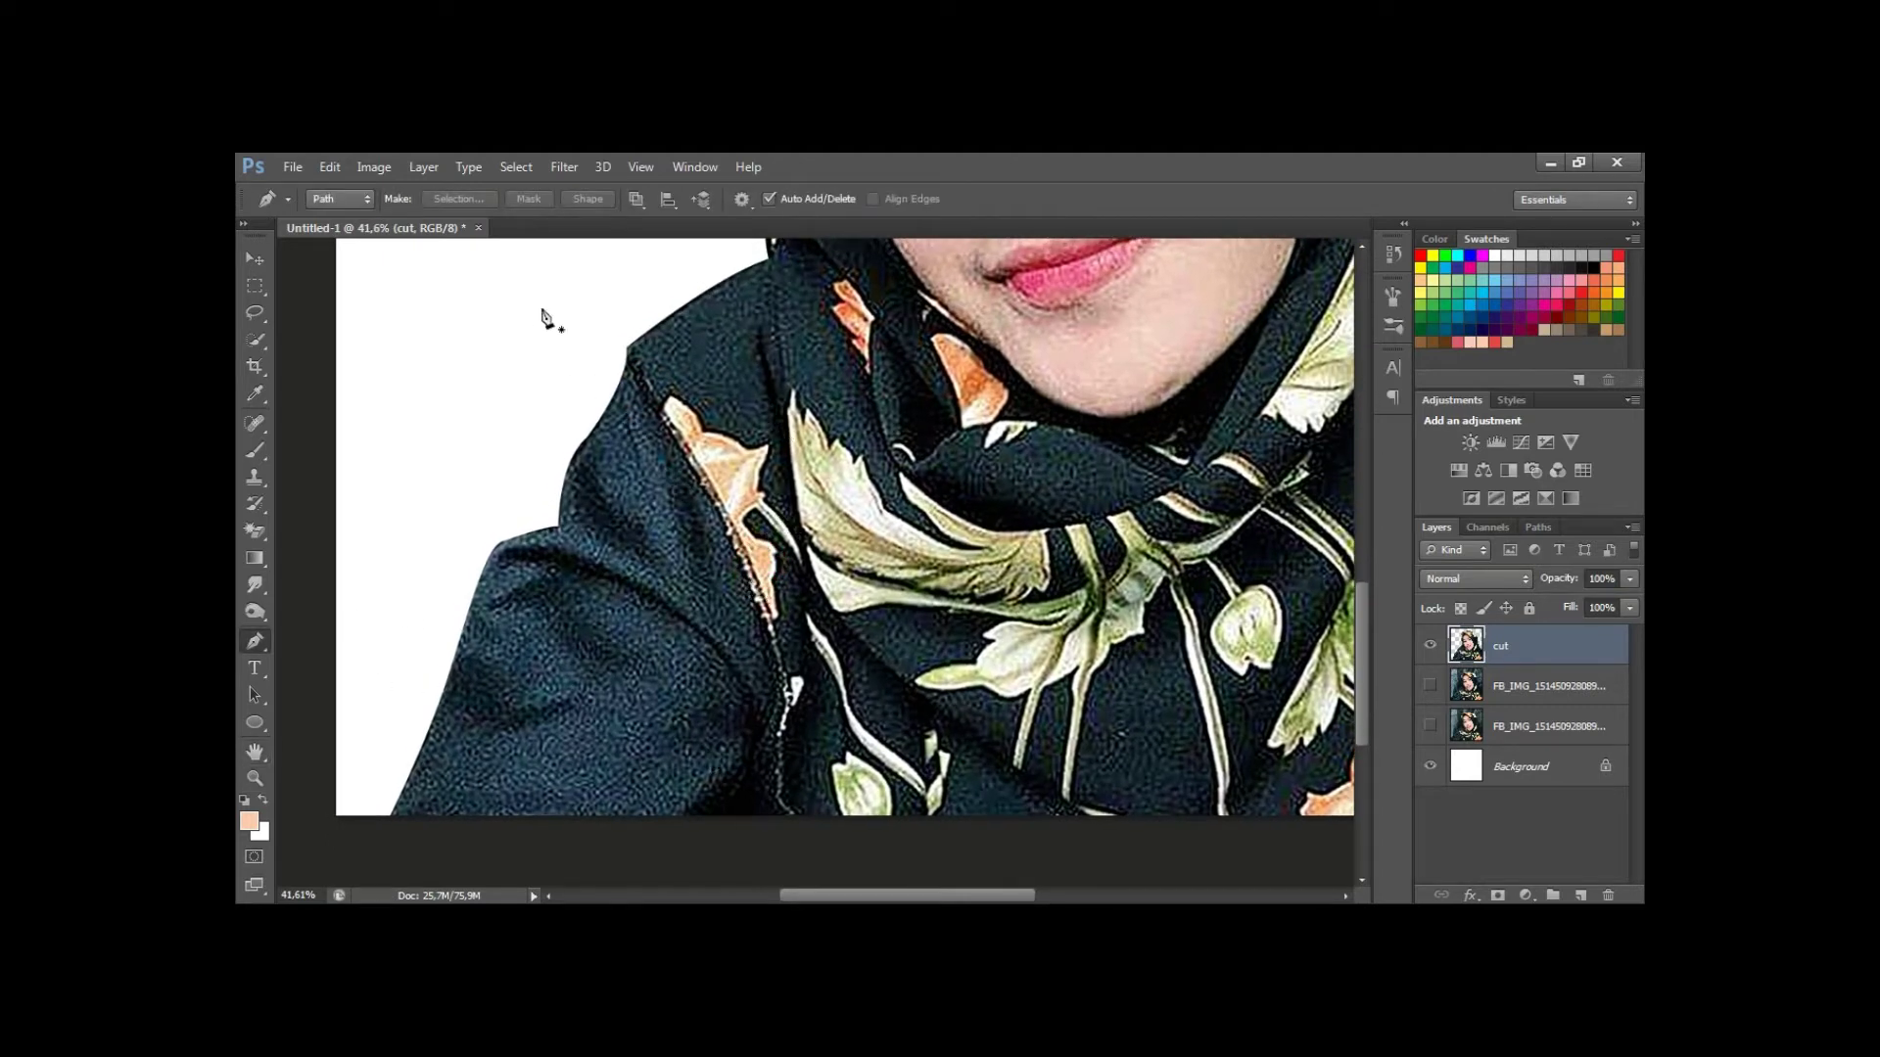
{"action": "left_click", "coordinate": [615, 339]}
{"action": "left_click", "coordinate": [772, 685]}
{"action": "left_click_drag", "start_coordinate": [798, 842], "coordinate": [825, 860]}
{"action": "left_click_drag", "start_coordinate": [664, 789], "coordinate": [719, 663]}
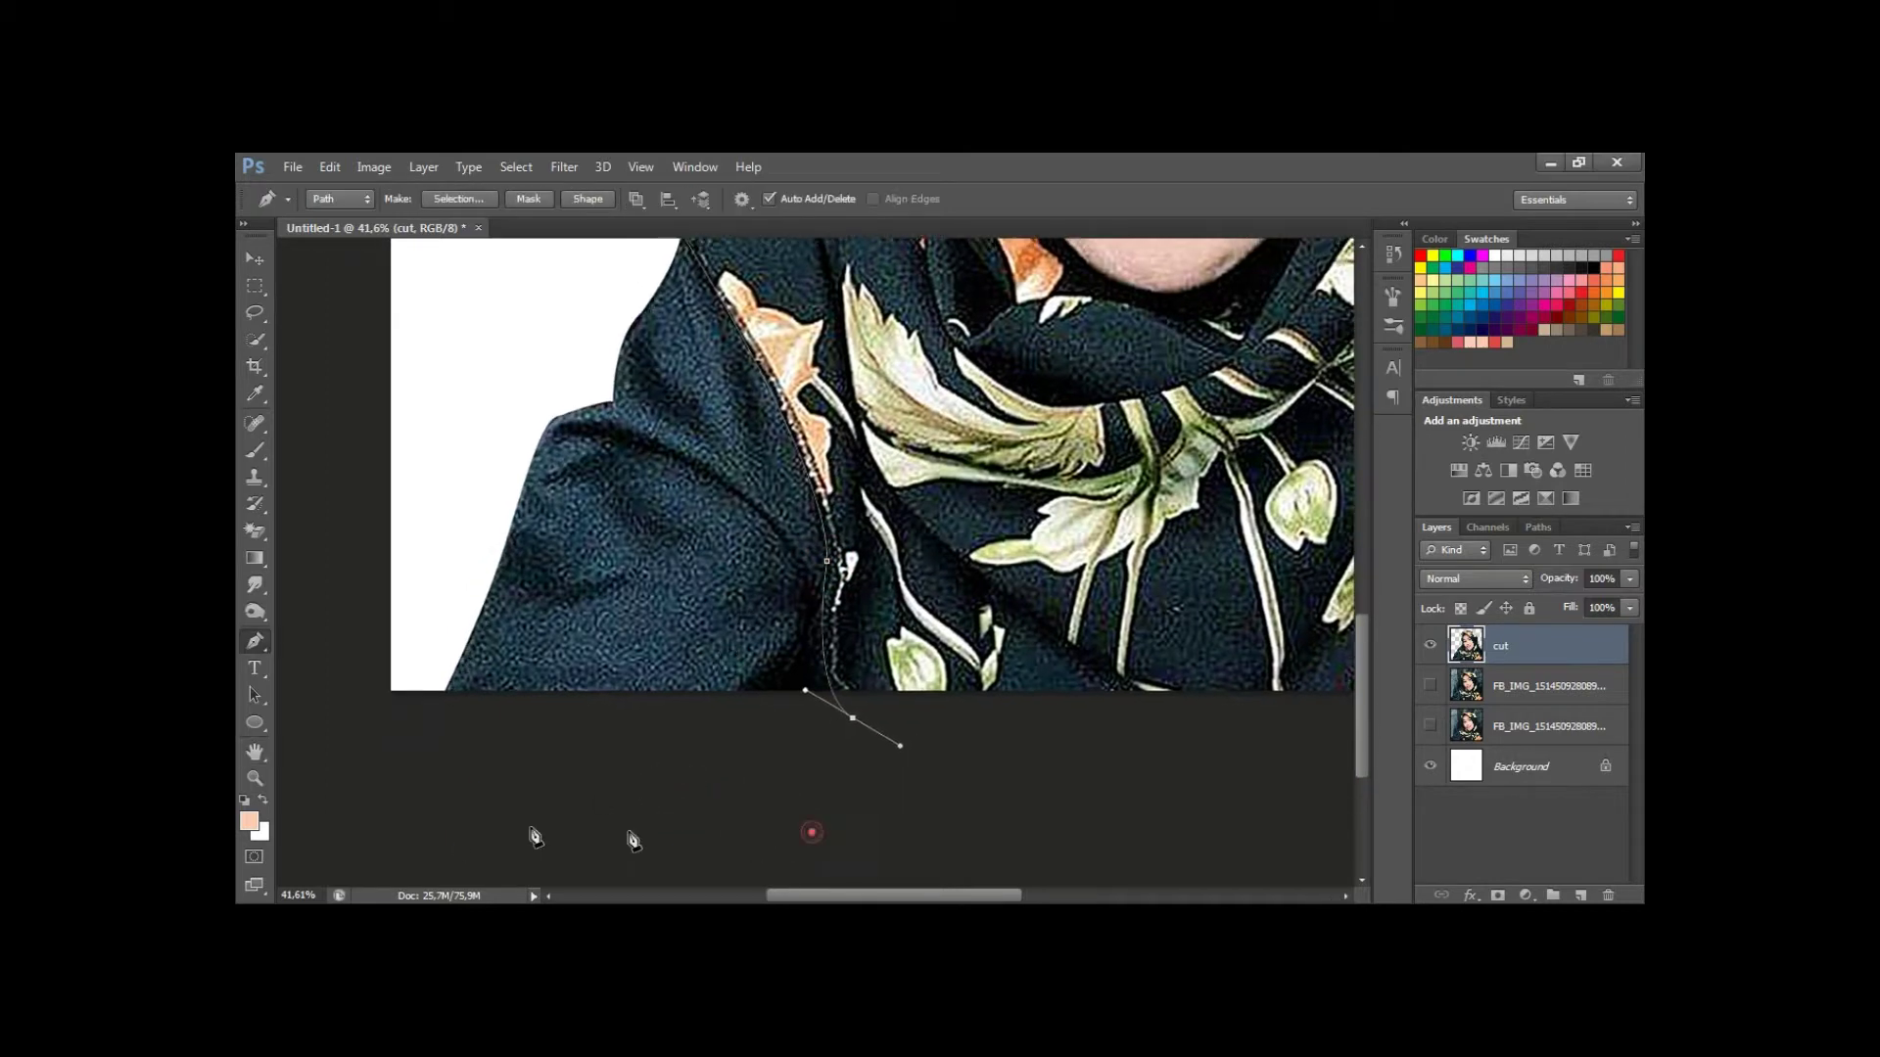
{"action": "left_click_drag", "start_coordinate": [574, 423], "coordinate": [551, 599]}
{"action": "left_click", "coordinate": [648, 395]}
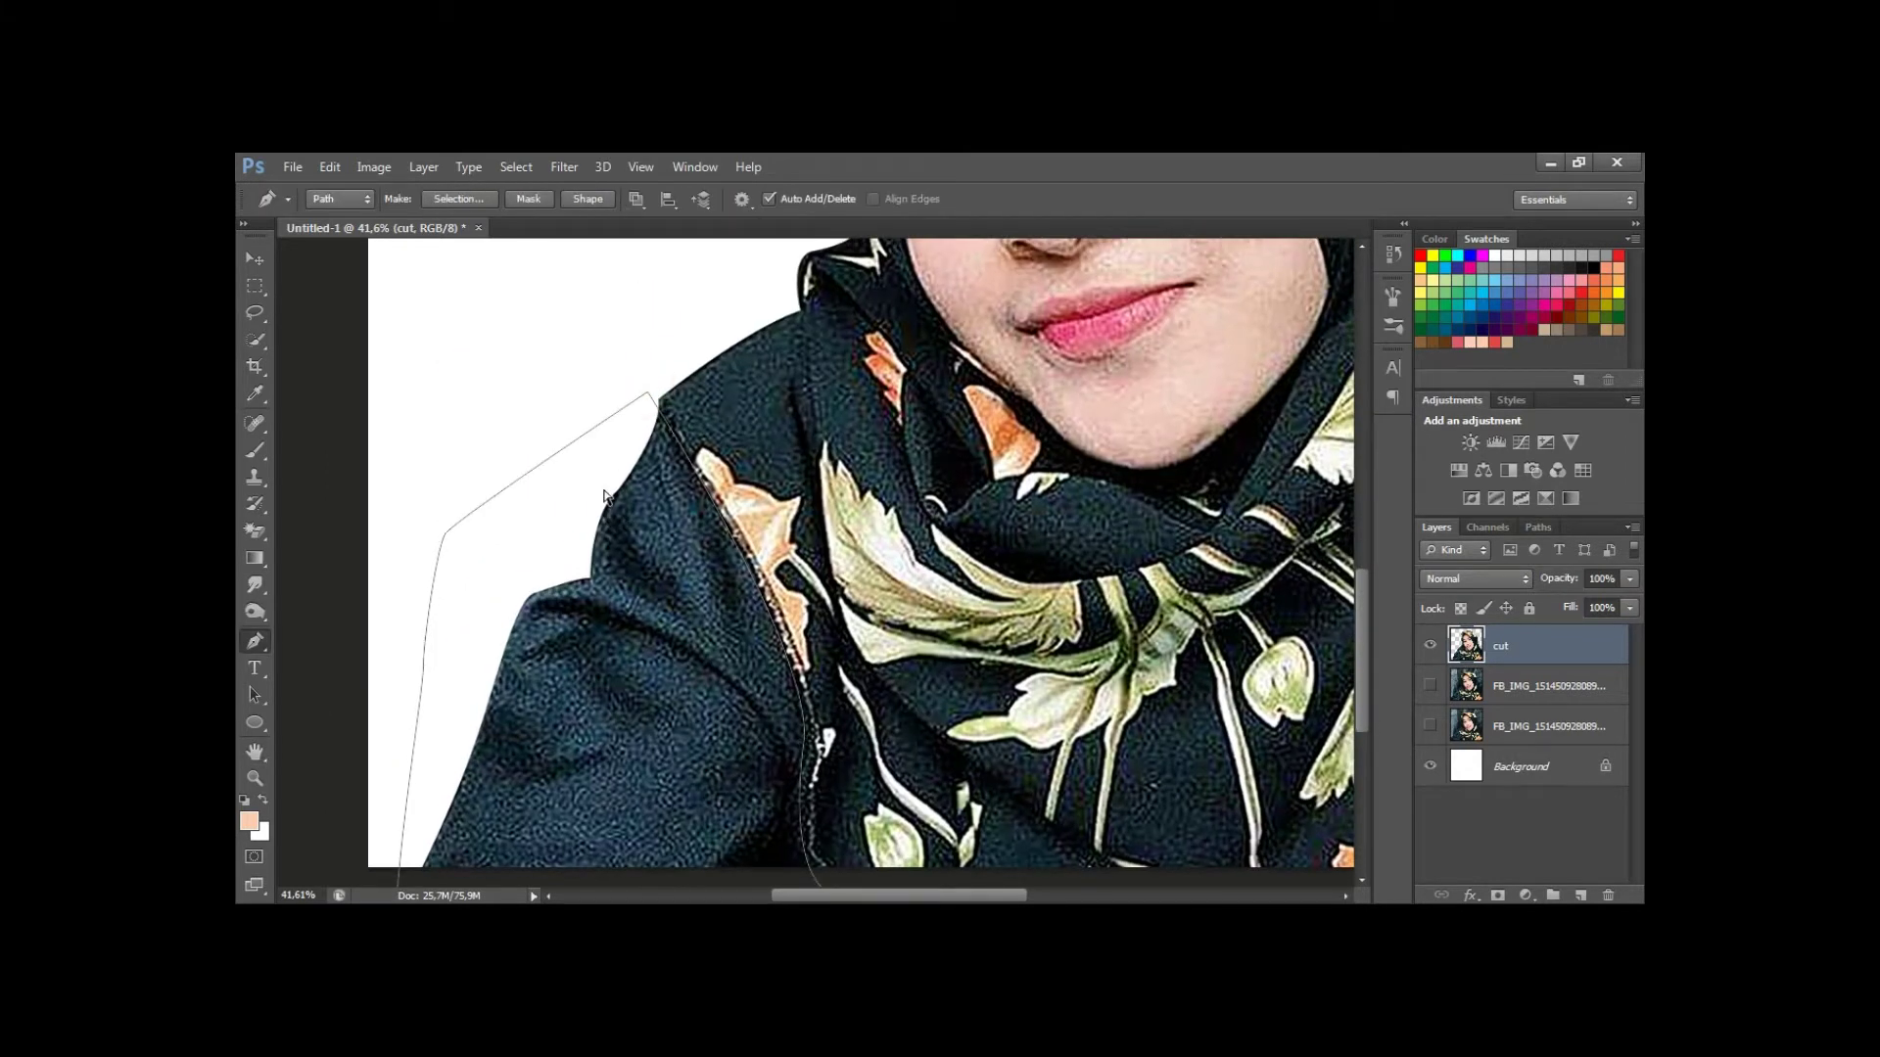
Copy the coat selection onto a new layer named 'baju', then pan to the face.
{"action": "key", "text": "ctrl+Return"}
{"action": "key", "text": "ctrl+j"}
{"action": "key", "text": "v"}
{"action": "double_click", "coordinate": [1507, 646]}
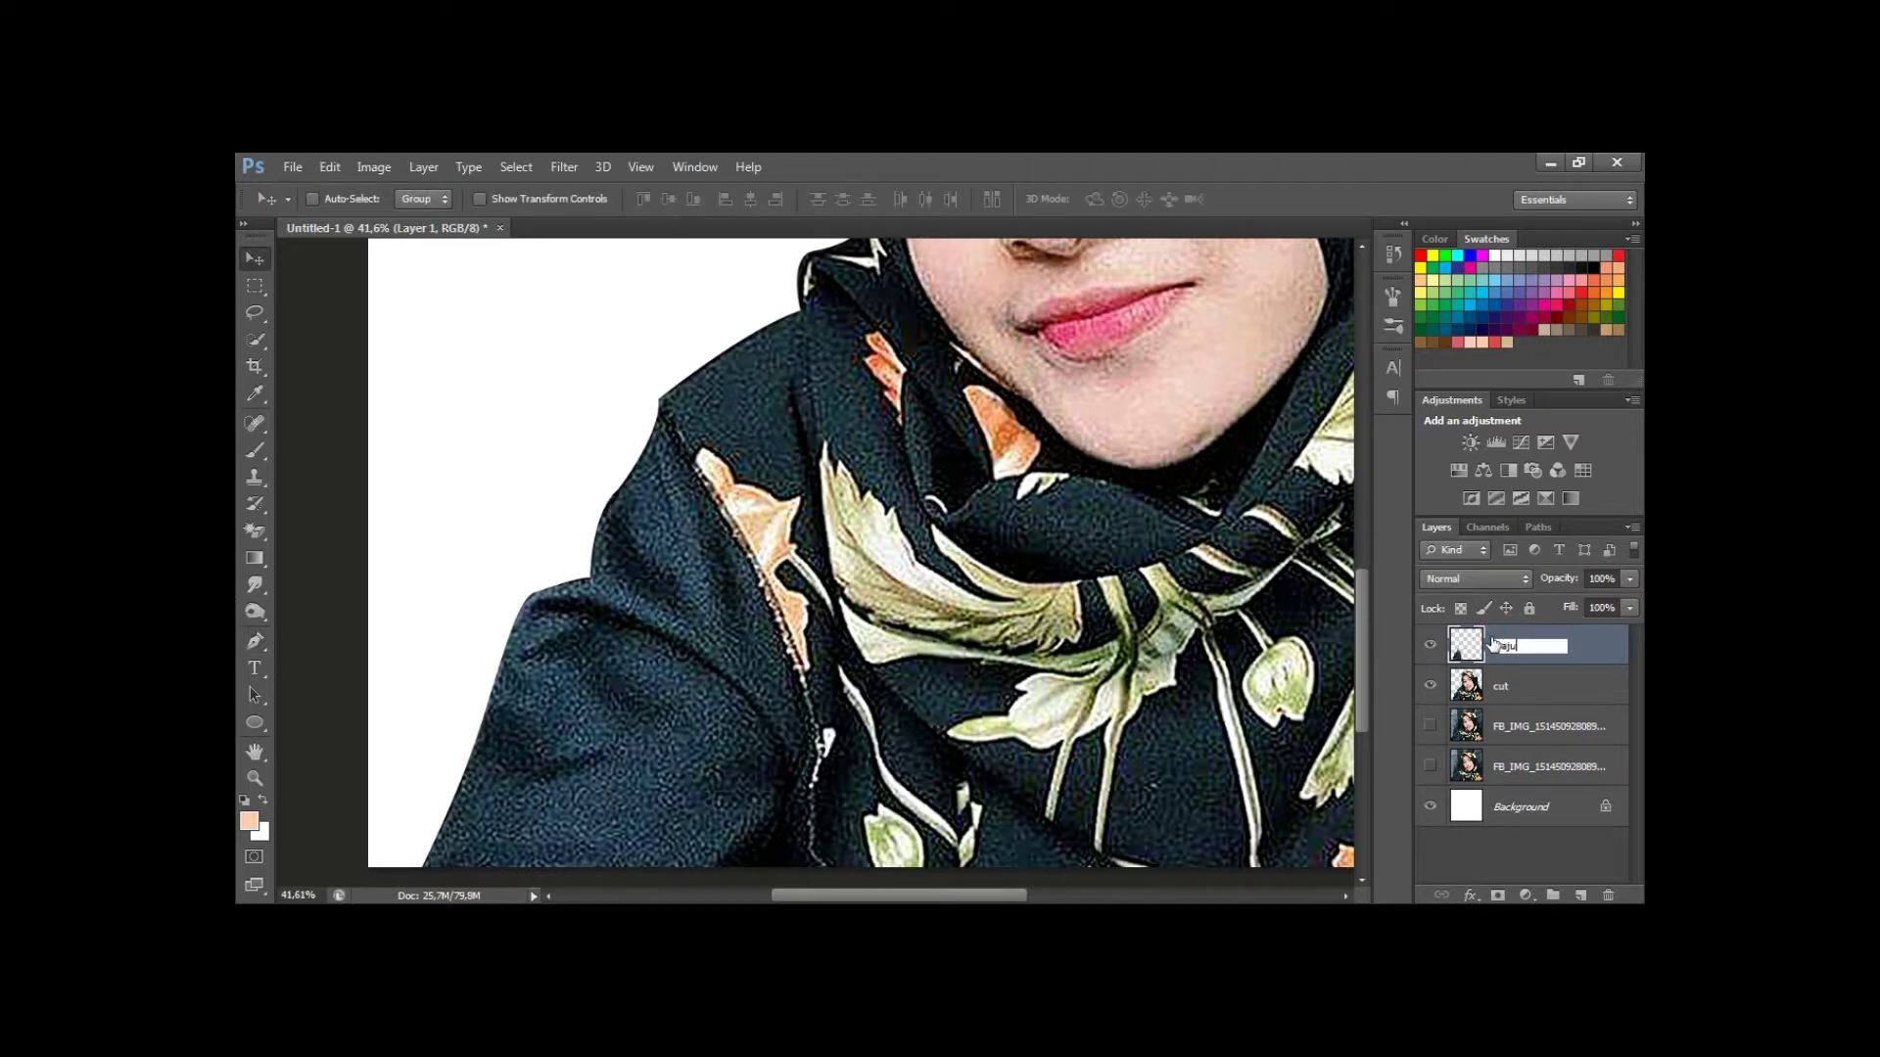
{"action": "key", "text": "Return"}
{"action": "key", "text": "h"}
{"action": "scroll", "coordinate": [1067, 612], "scroll_direction": "down", "scroll_amount": 2}
{"action": "mouse_move", "coordinate": [1068, 612]}
{"action": "left_mouse_down"}
{"action": "mouse_move", "coordinate": [902, 764]}
{"action": "mouse_move", "coordinate": [864, 877]}
{"action": "left_mouse_up"}
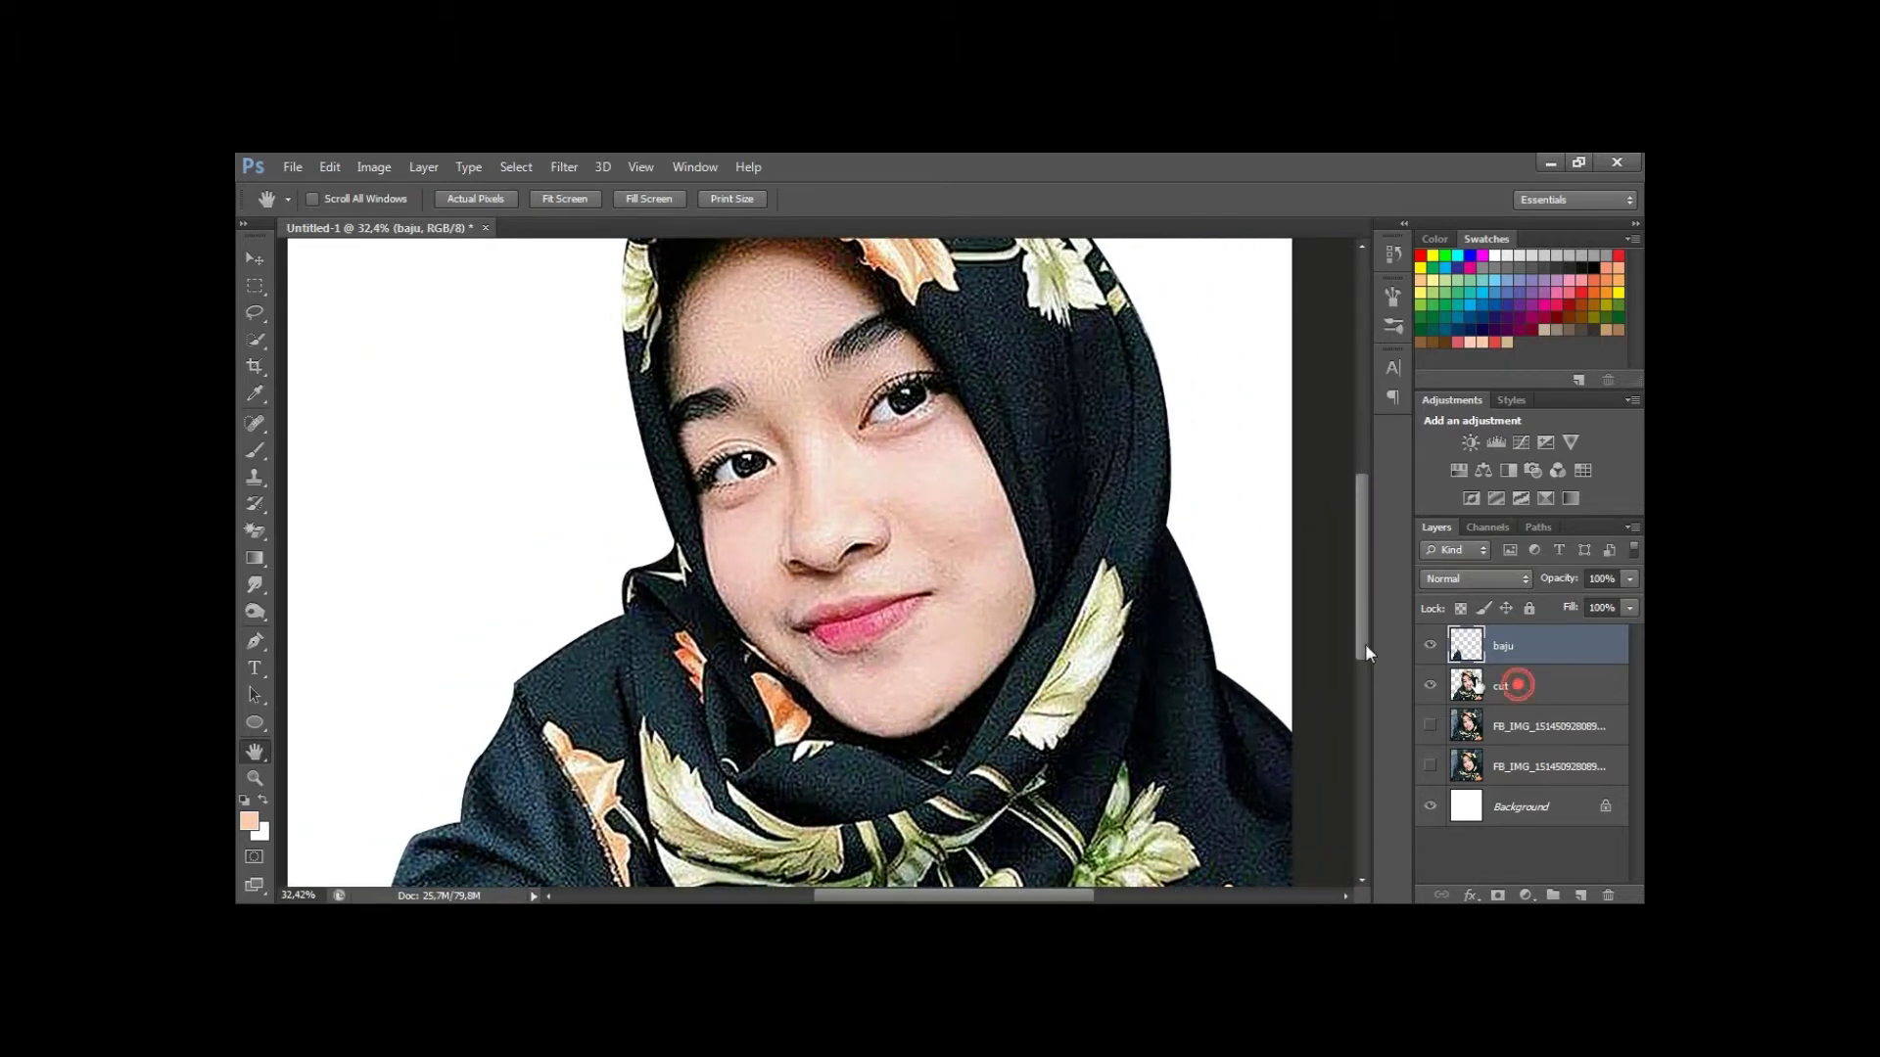
On the cut layer, begin the face path at the hairline and curve it down the left cheek.
{"action": "left_click", "coordinate": [1517, 686]}
{"action": "left_click", "coordinate": [769, 384], "text": "ctrl"}
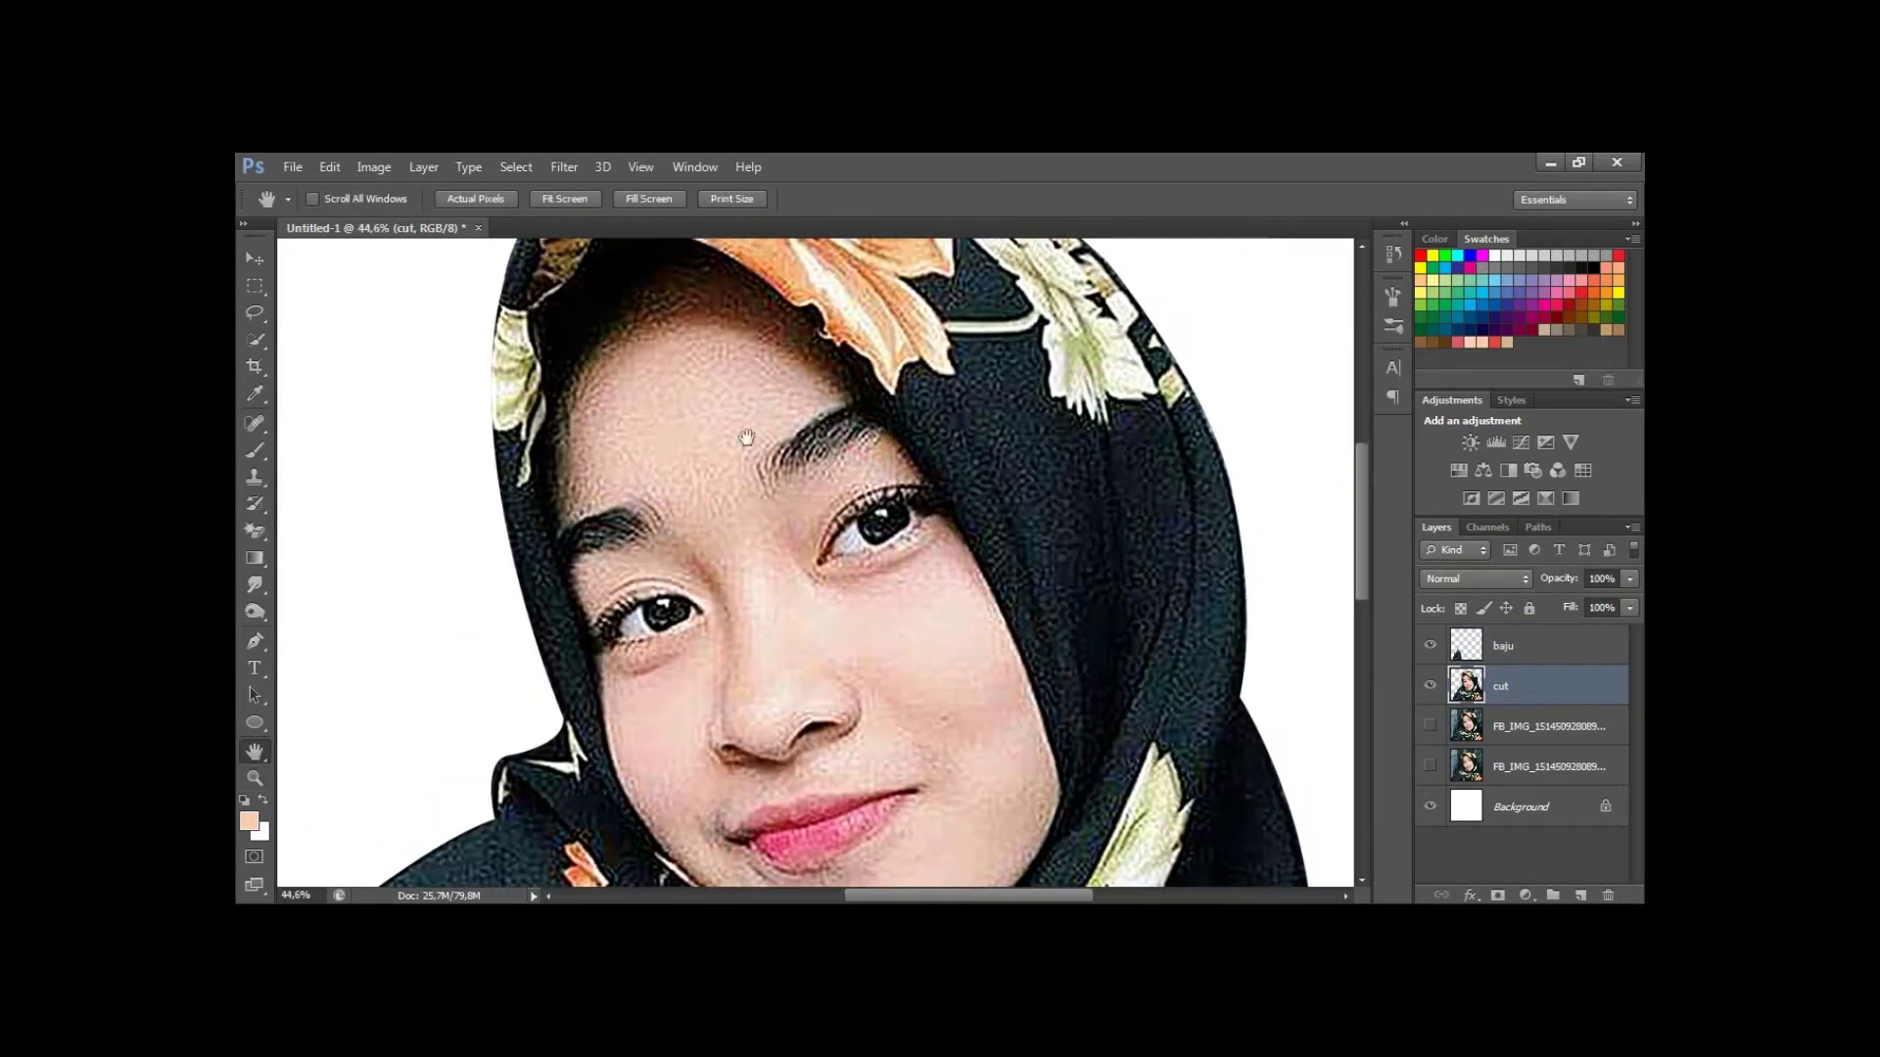
{"action": "left_click_drag", "start_coordinate": [773, 487], "coordinate": [857, 563]}
{"action": "key", "text": "p"}
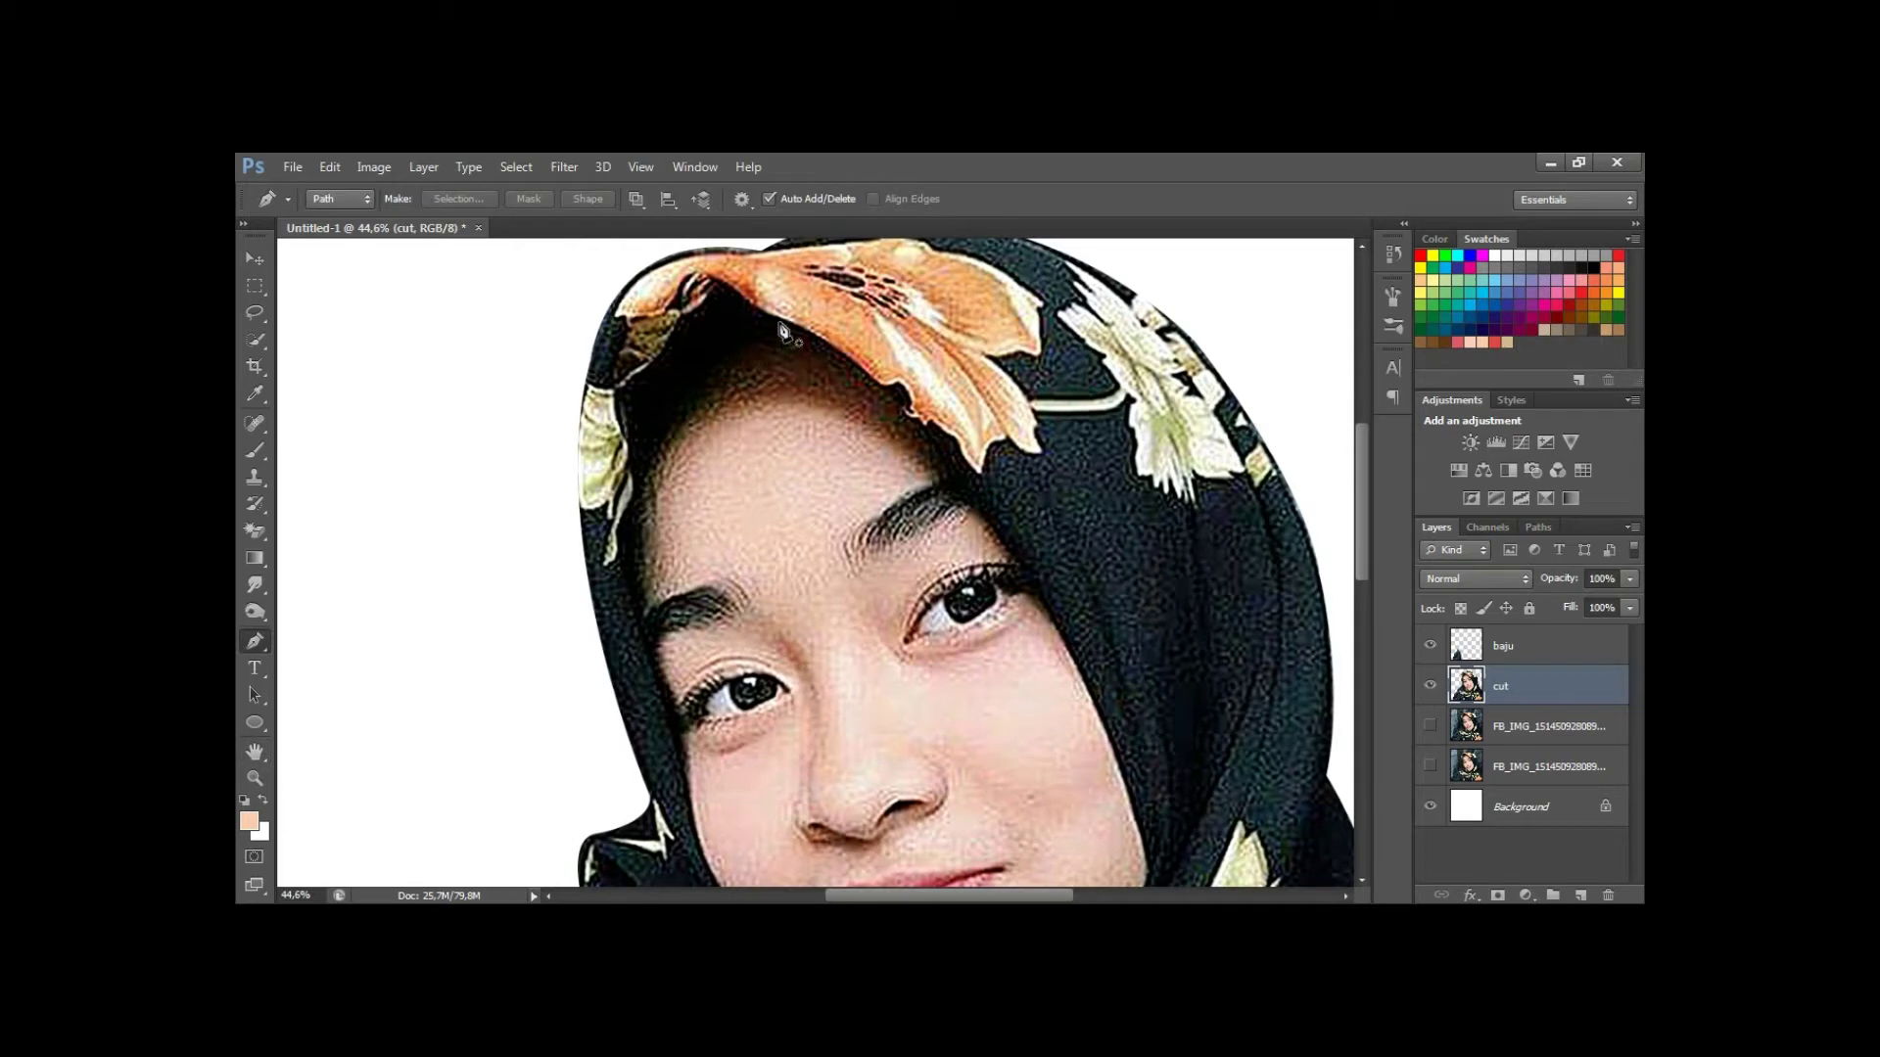
{"action": "left_click", "coordinate": [765, 337]}
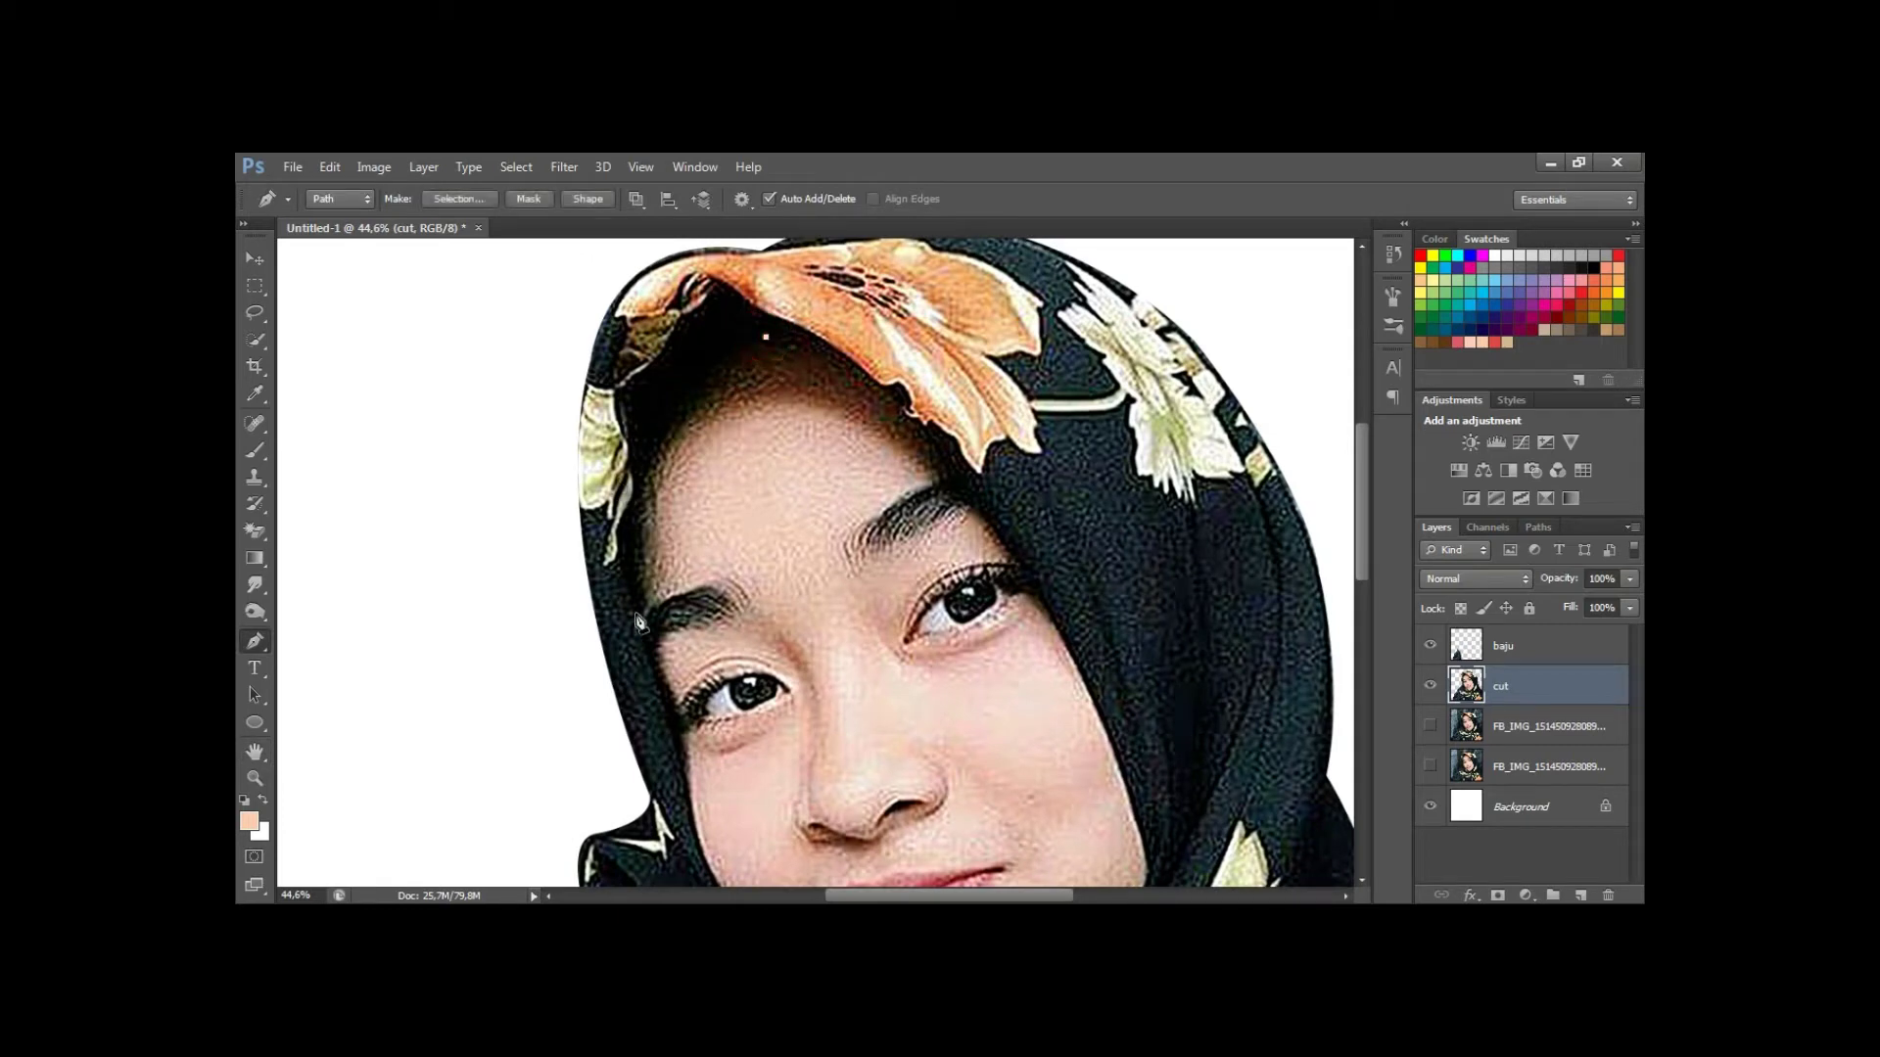
{"action": "left_click_drag", "start_coordinate": [635, 566], "coordinate": [642, 730]}
{"action": "left_click", "coordinate": [634, 566], "text": "alt"}
{"action": "scroll", "coordinate": [636, 568], "scroll_direction": "down", "scroll_amount": 3}
{"action": "mouse_move", "coordinate": [671, 588]}
{"action": "left_mouse_down"}
{"action": "mouse_move", "coordinate": [707, 641]}
{"action": "mouse_move", "coordinate": [695, 725]}
{"action": "mouse_move", "coordinate": [755, 569]}
{"action": "left_mouse_up"}
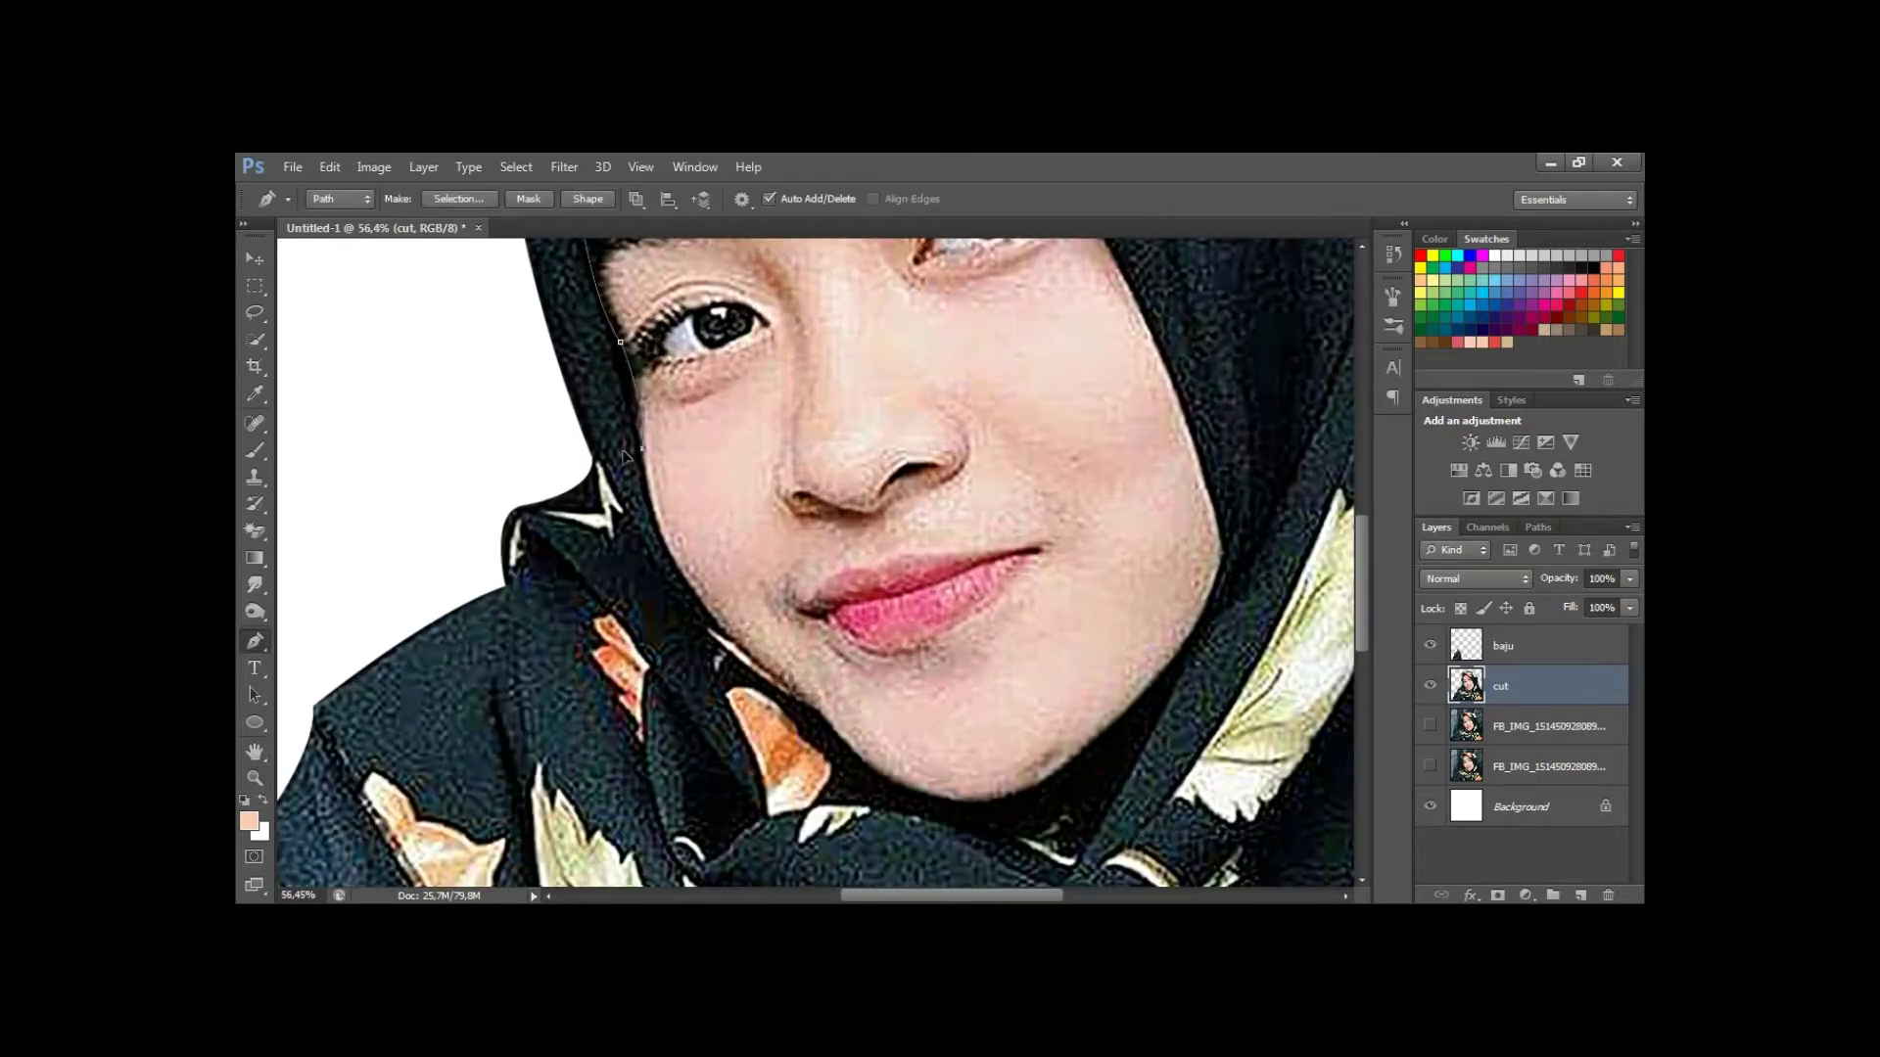
{"action": "left_click_drag", "start_coordinate": [652, 581], "coordinate": [755, 658]}
{"action": "left_click", "coordinate": [637, 453]}
Extend the face path along the jaw, around the chin and up the right cheek.
{"action": "left_click_drag", "start_coordinate": [820, 717], "coordinate": [859, 754]}
{"action": "left_click_drag", "start_coordinate": [1002, 798], "coordinate": [903, 834]}
{"action": "left_click_drag", "start_coordinate": [1221, 566], "coordinate": [1238, 515]}
{"action": "left_click", "coordinate": [1095, 744]}
{"action": "left_click", "coordinate": [1002, 798], "text": "ctrl"}
{"action": "left_click", "coordinate": [1095, 746]}
{"action": "mouse_move", "coordinate": [1222, 563]}
{"action": "left_mouse_down"}
{"action": "mouse_move", "coordinate": [1154, 734]}
{"action": "mouse_move", "coordinate": [1253, 774]}
{"action": "left_mouse_up"}
{"action": "left_click", "coordinate": [1029, 392]}
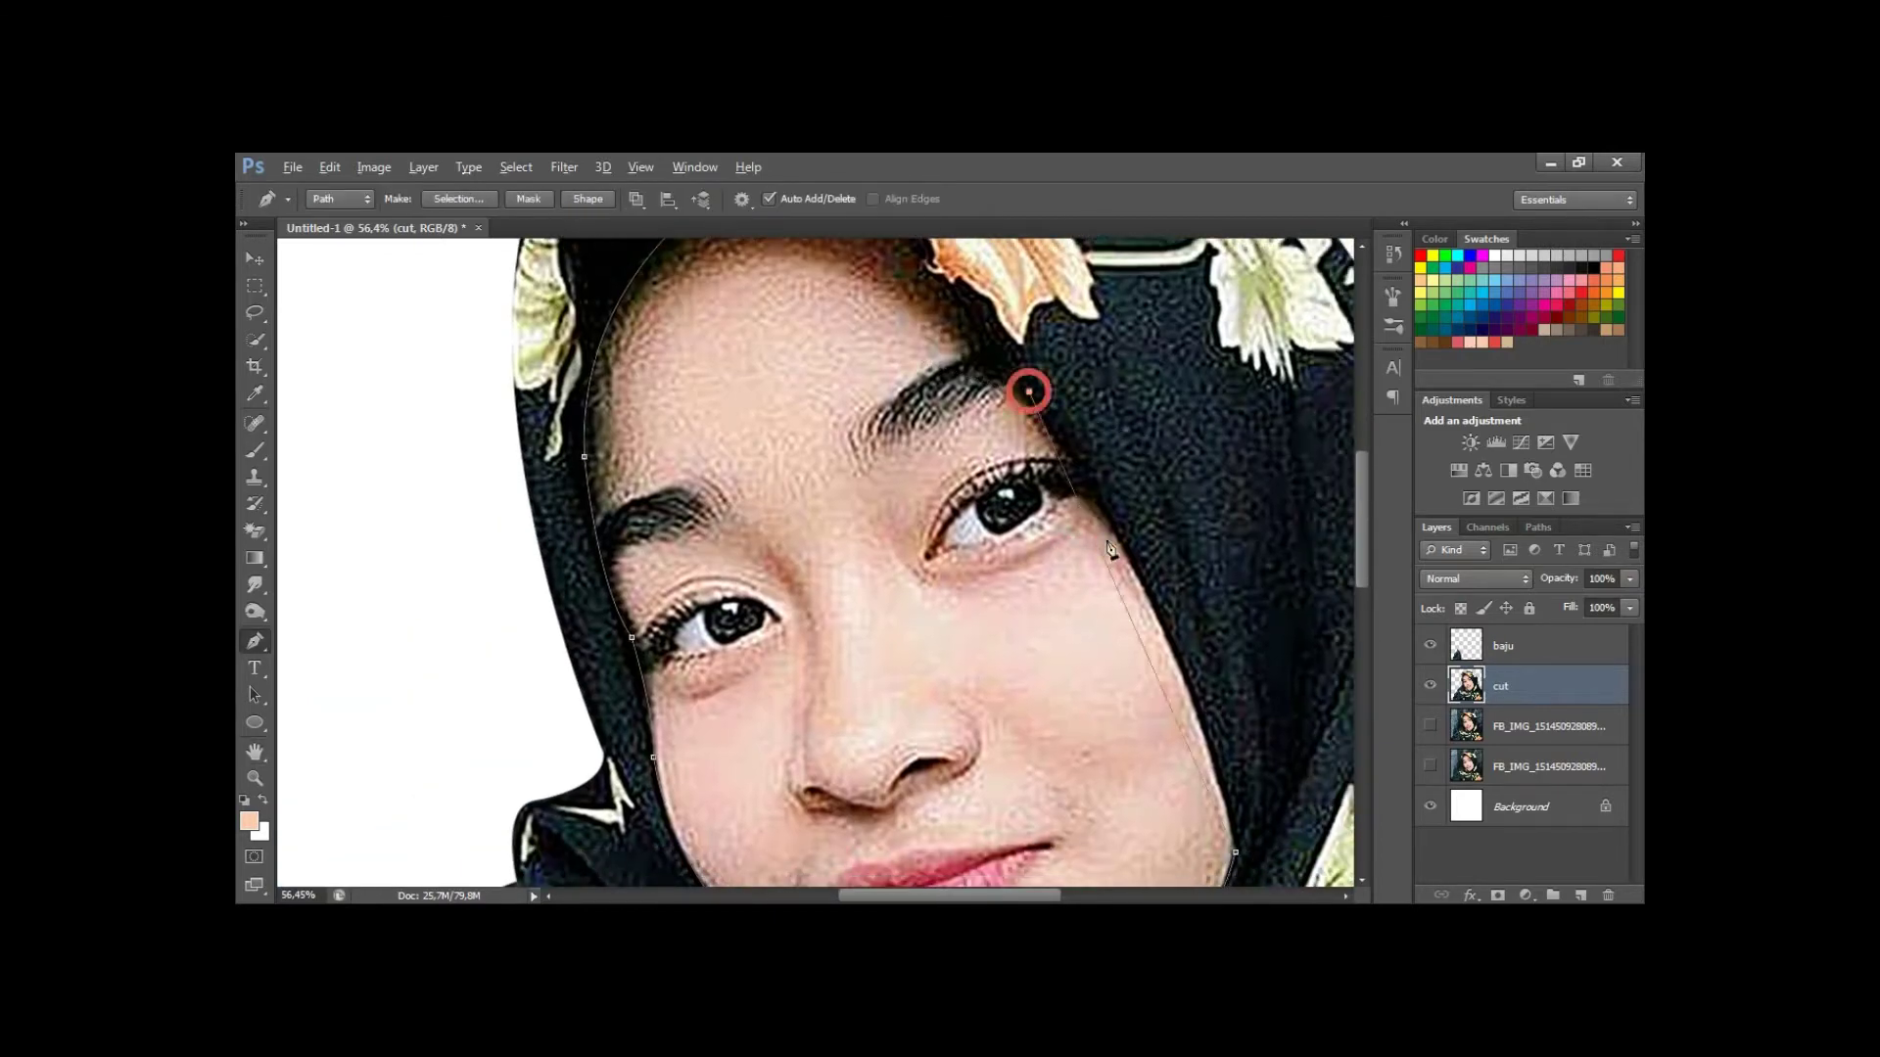
{"action": "left_click", "coordinate": [1160, 632]}
Resume the face path at the jaw and finish the jaw segment.
{"action": "left_click_drag", "start_coordinate": [824, 324], "coordinate": [890, 453]}
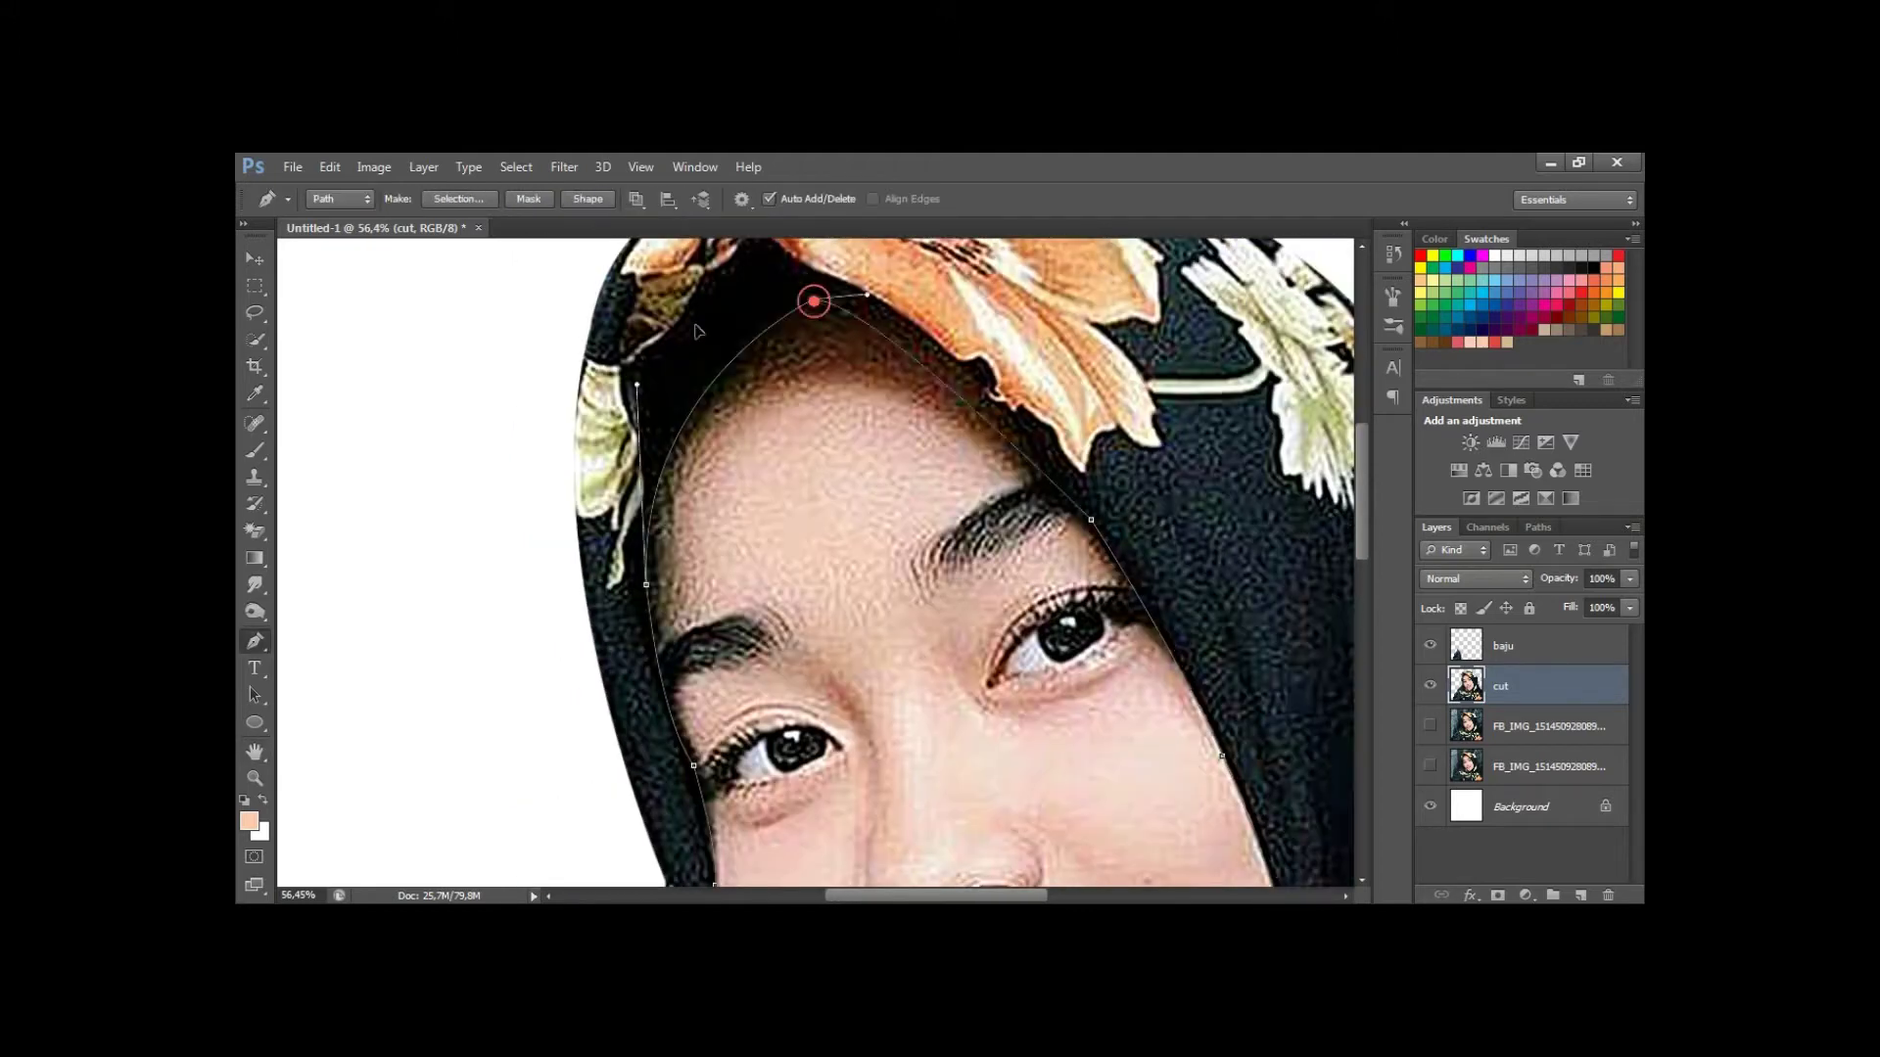
{"action": "left_click_drag", "start_coordinate": [1052, 757], "coordinate": [921, 575]}
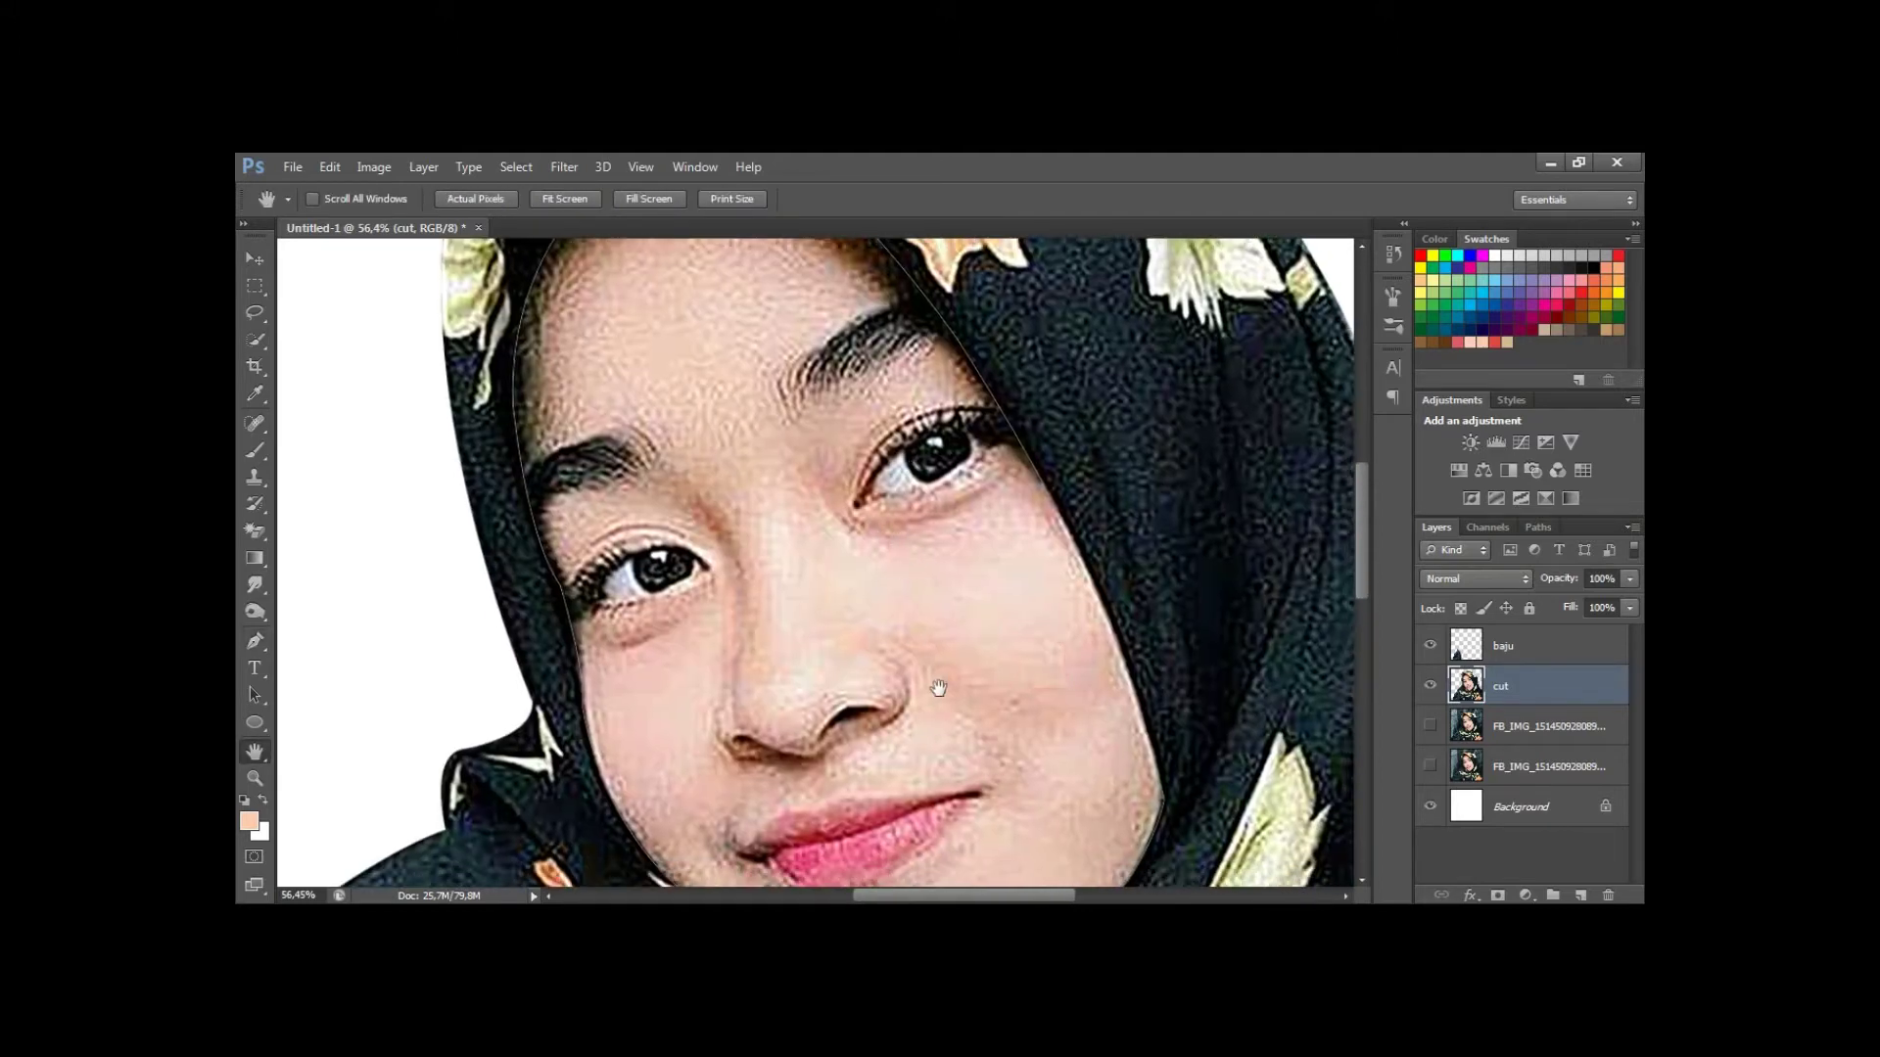
{"action": "left_click_drag", "start_coordinate": [988, 827], "coordinate": [938, 684]}
{"action": "key", "text": "p"}
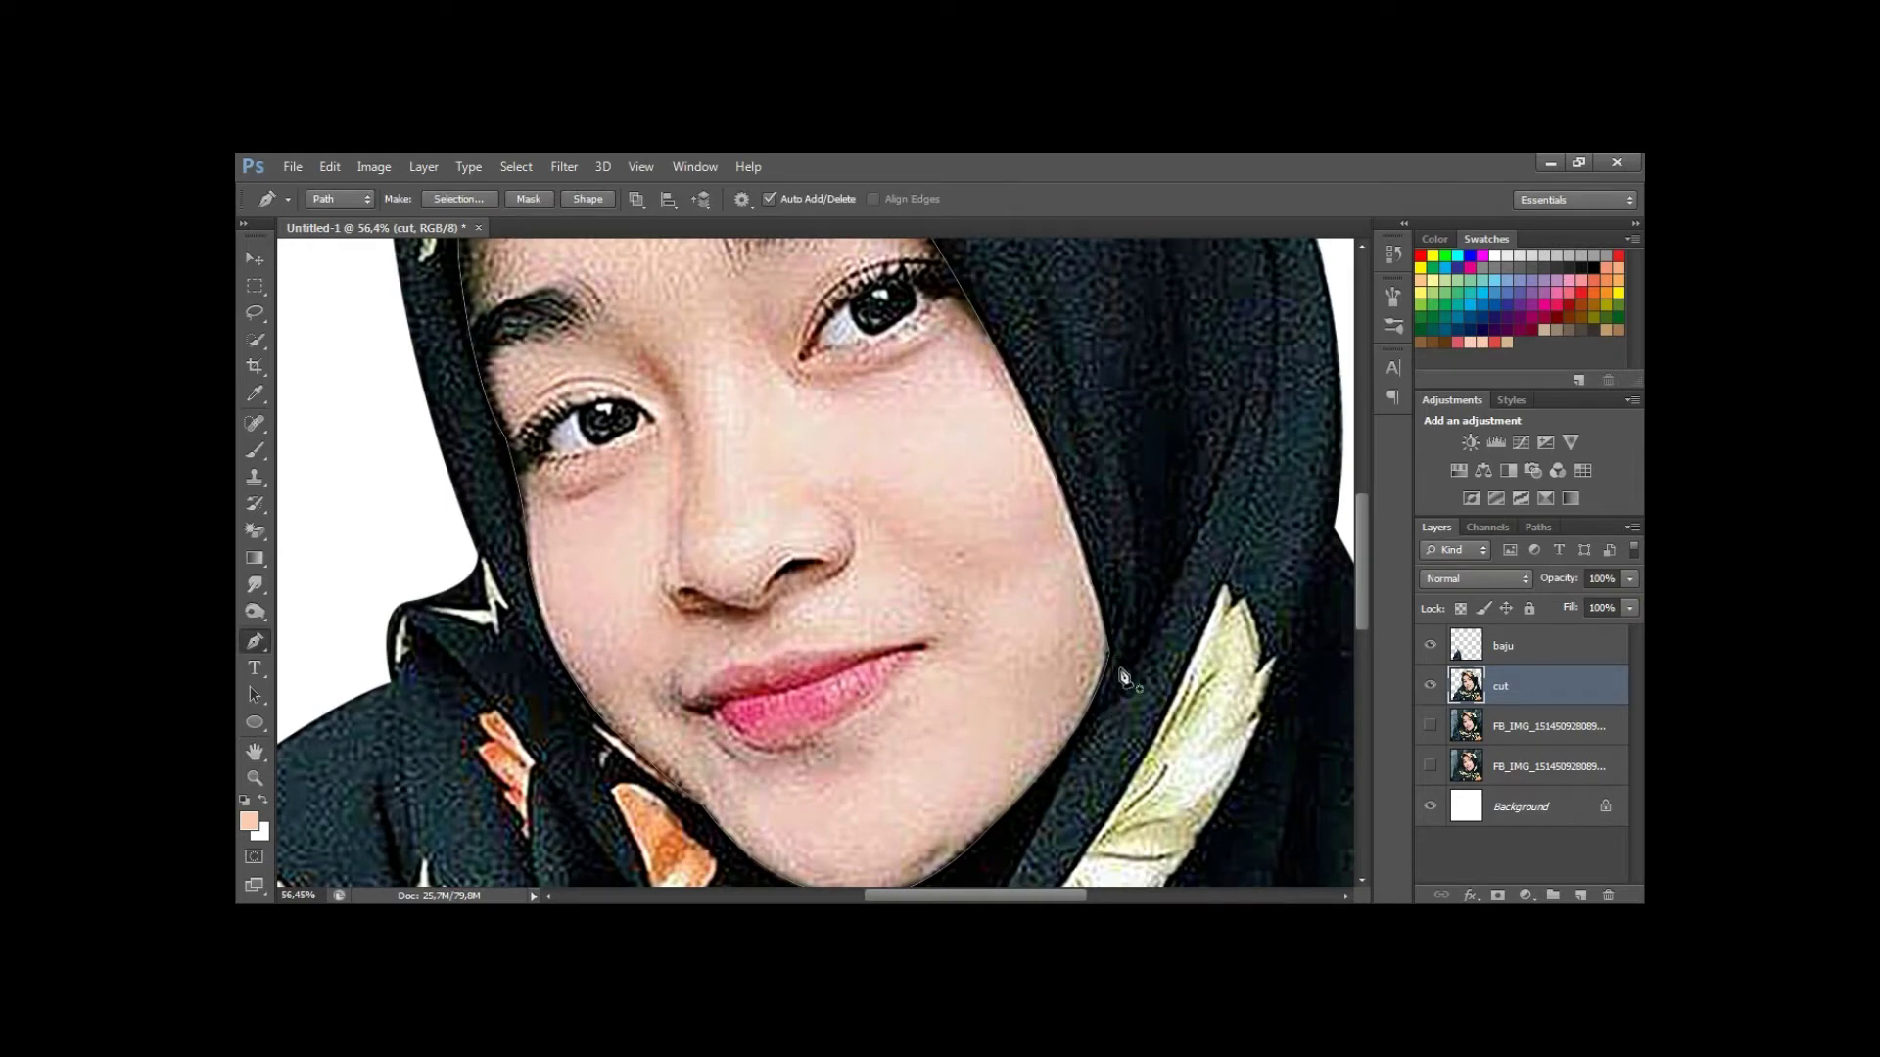
{"action": "left_click", "coordinate": [1109, 657]}
{"action": "left_click", "coordinate": [1091, 724]}
Pan and zoom out to check the complete face outline and bring up its path options.
{"action": "key", "text": "space"}
{"action": "mouse_move", "coordinate": [1007, 735]}
{"action": "left_mouse_down"}
{"action": "mouse_move", "coordinate": [784, 707]}
{"action": "mouse_move", "coordinate": [675, 583]}
{"action": "left_mouse_up"}
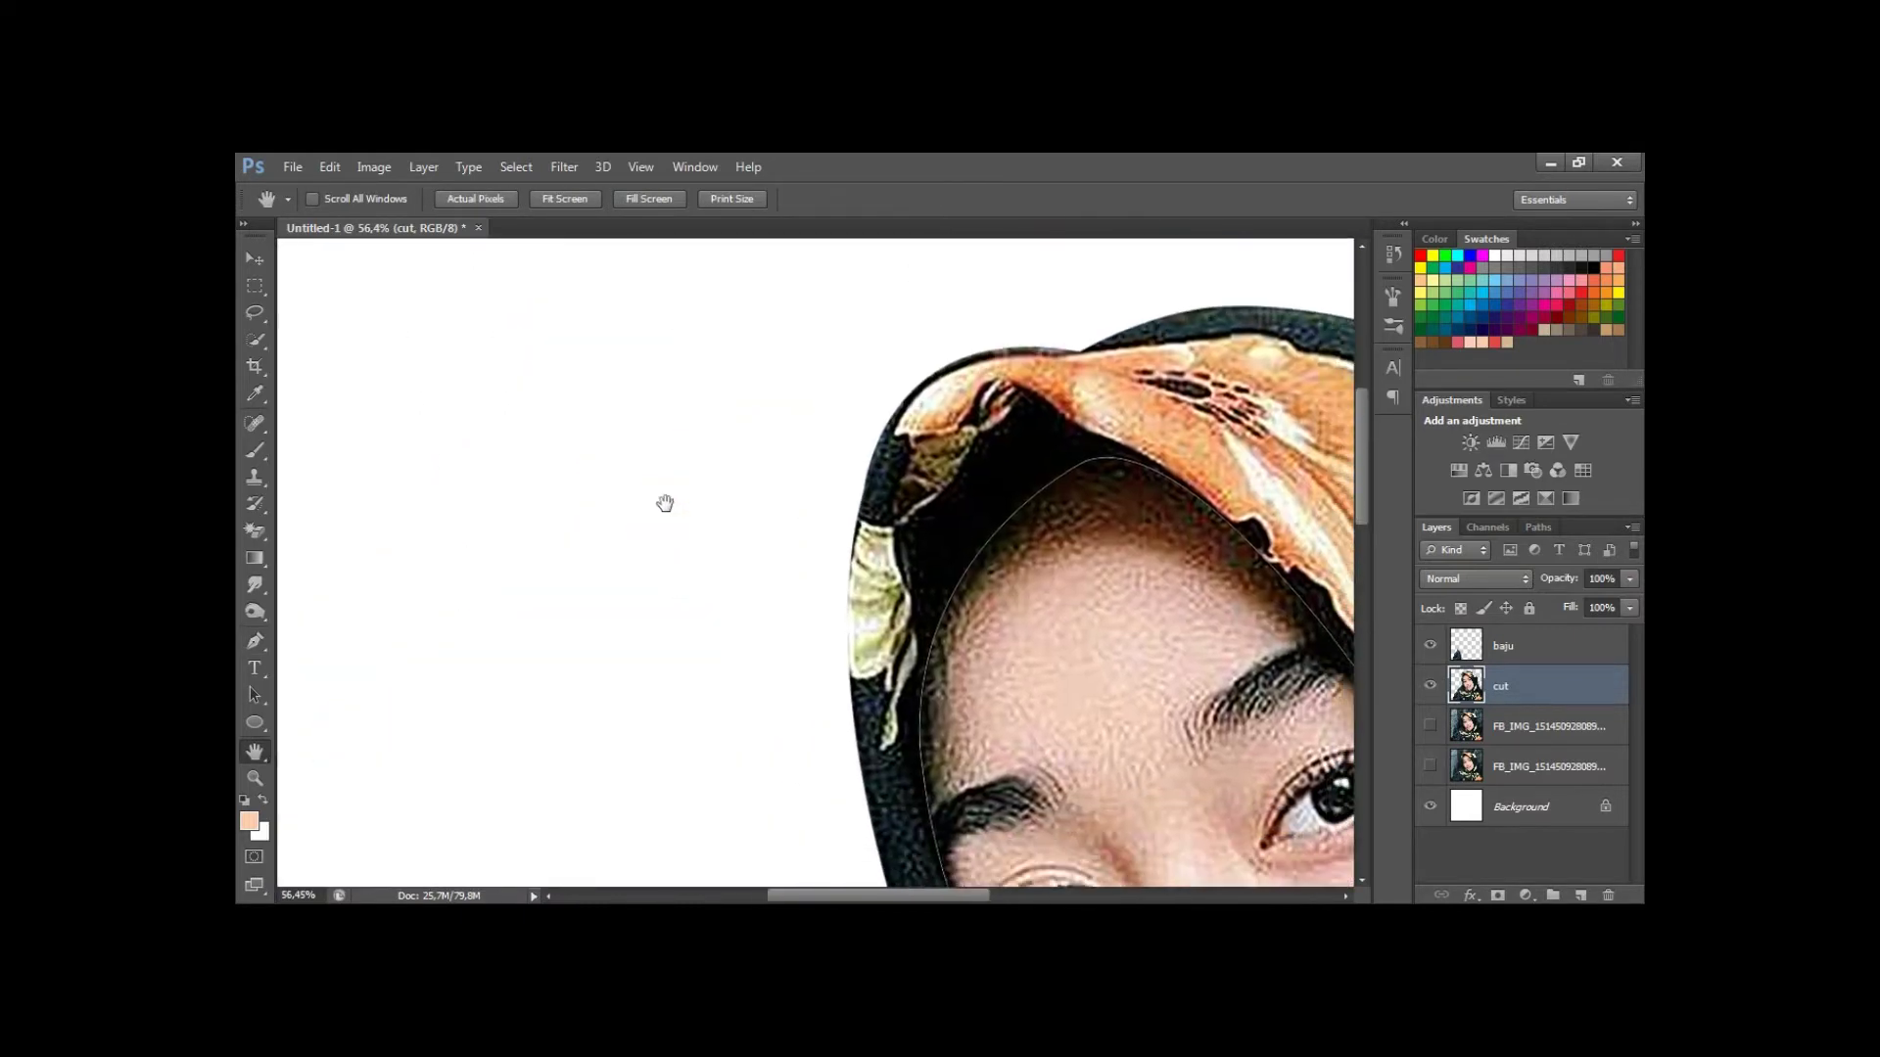
{"action": "mouse_move", "coordinate": [965, 725]}
{"action": "left_mouse_down"}
{"action": "mouse_move", "coordinate": [857, 681]}
{"action": "mouse_move", "coordinate": [823, 584]}
{"action": "mouse_move", "coordinate": [914, 731]}
{"action": "left_mouse_up"}
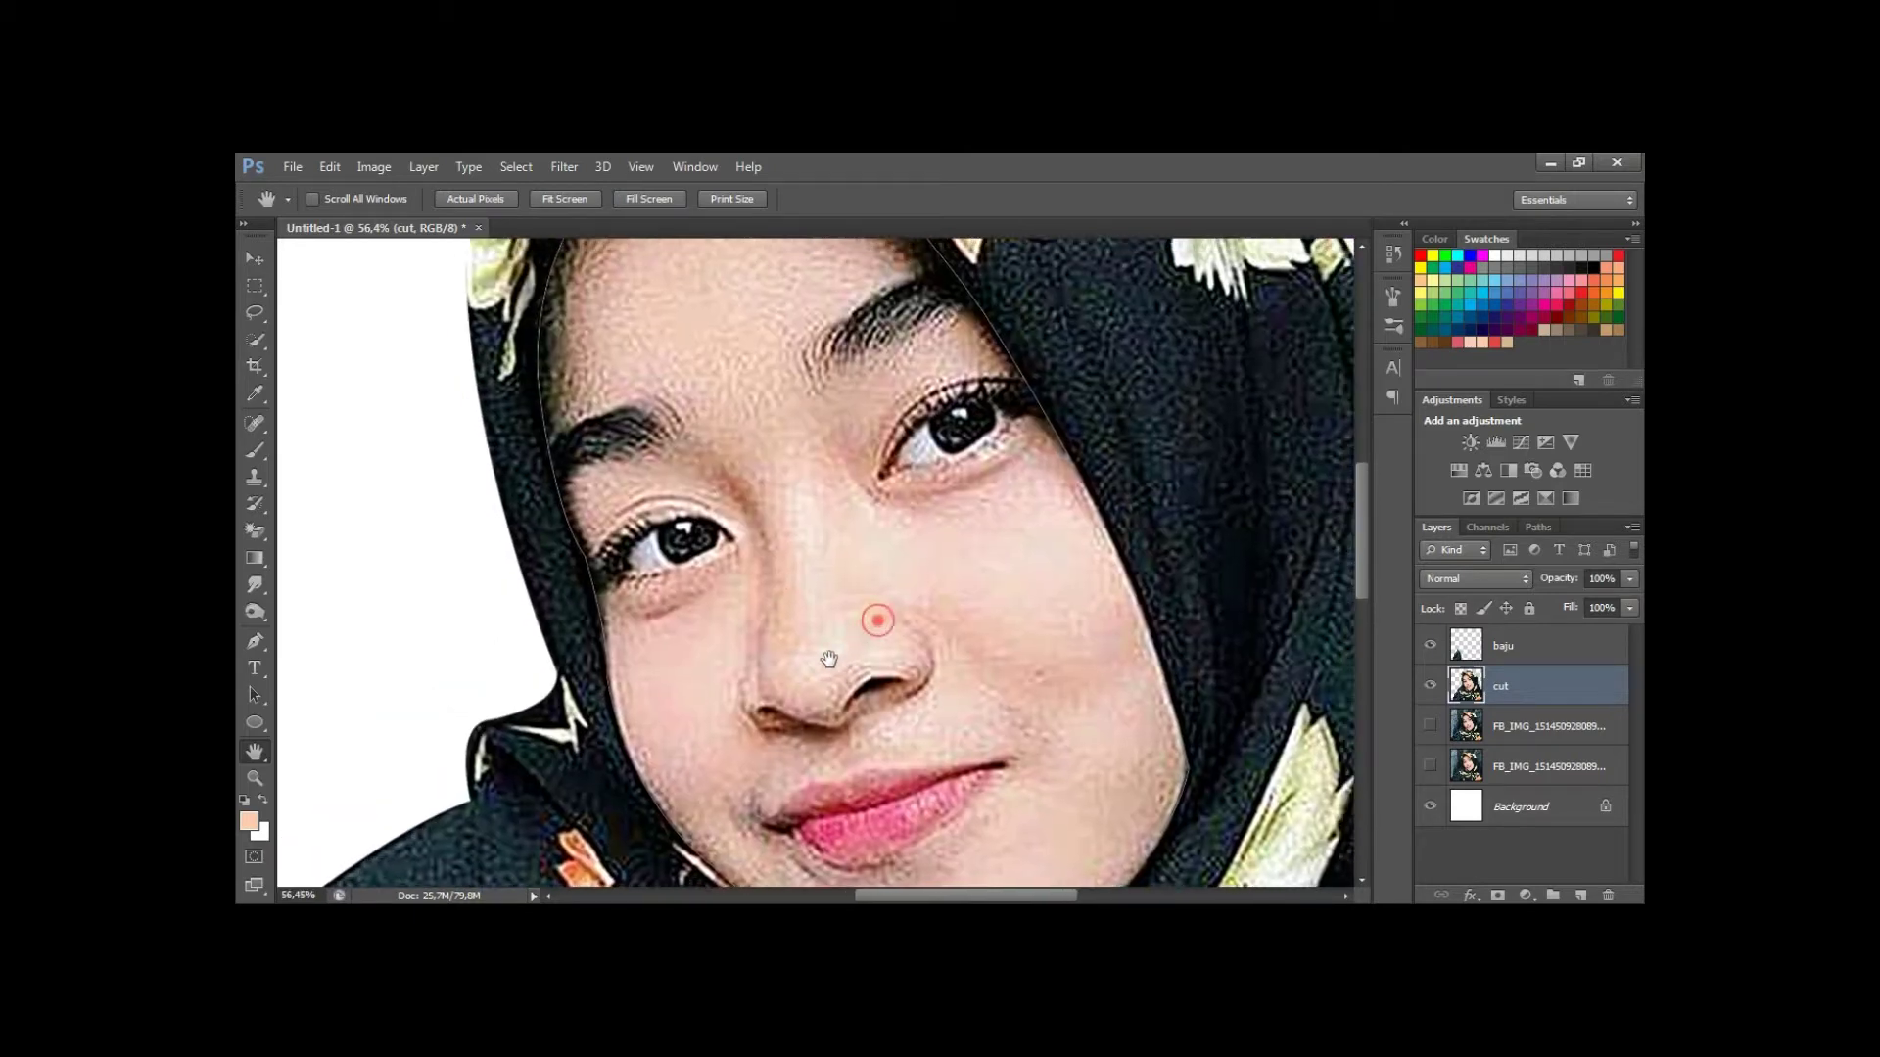
{"action": "key", "text": "z"}
{"action": "left_click_drag", "start_coordinate": [900, 598], "coordinate": [874, 634]}
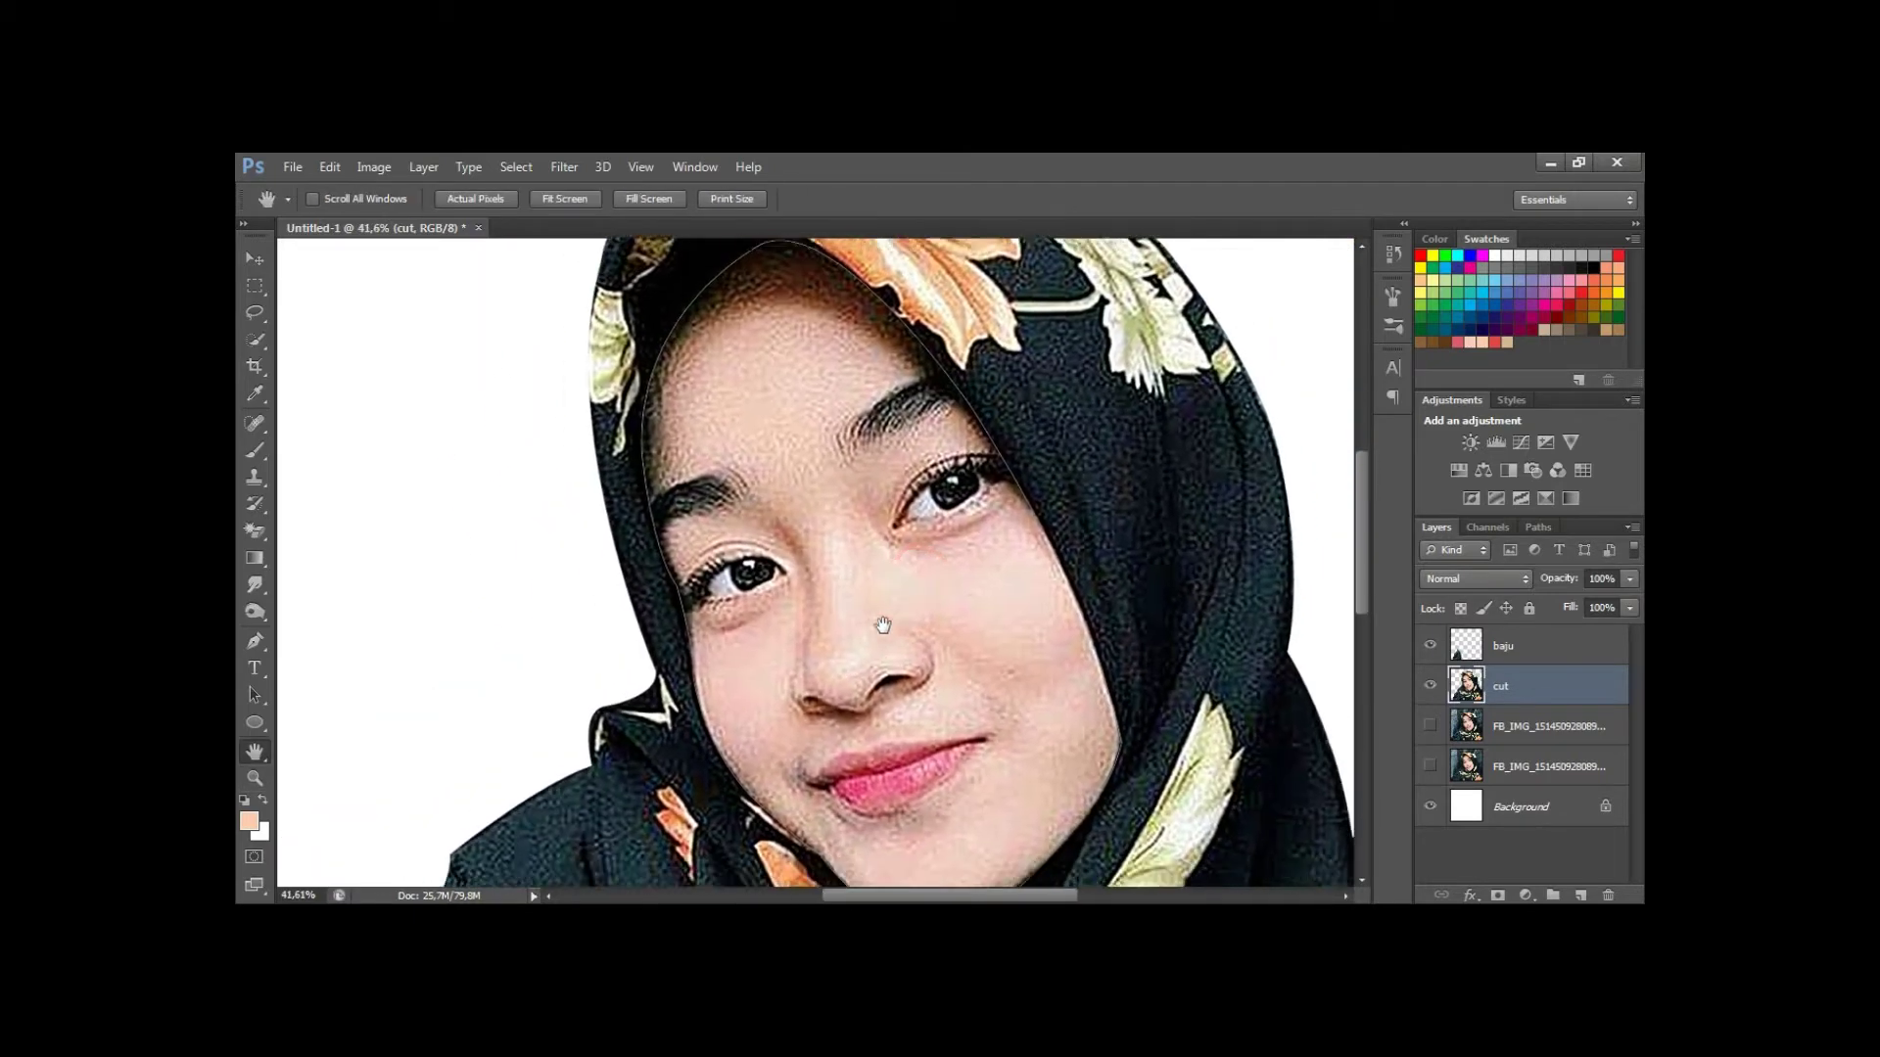
{"action": "key", "text": "p"}
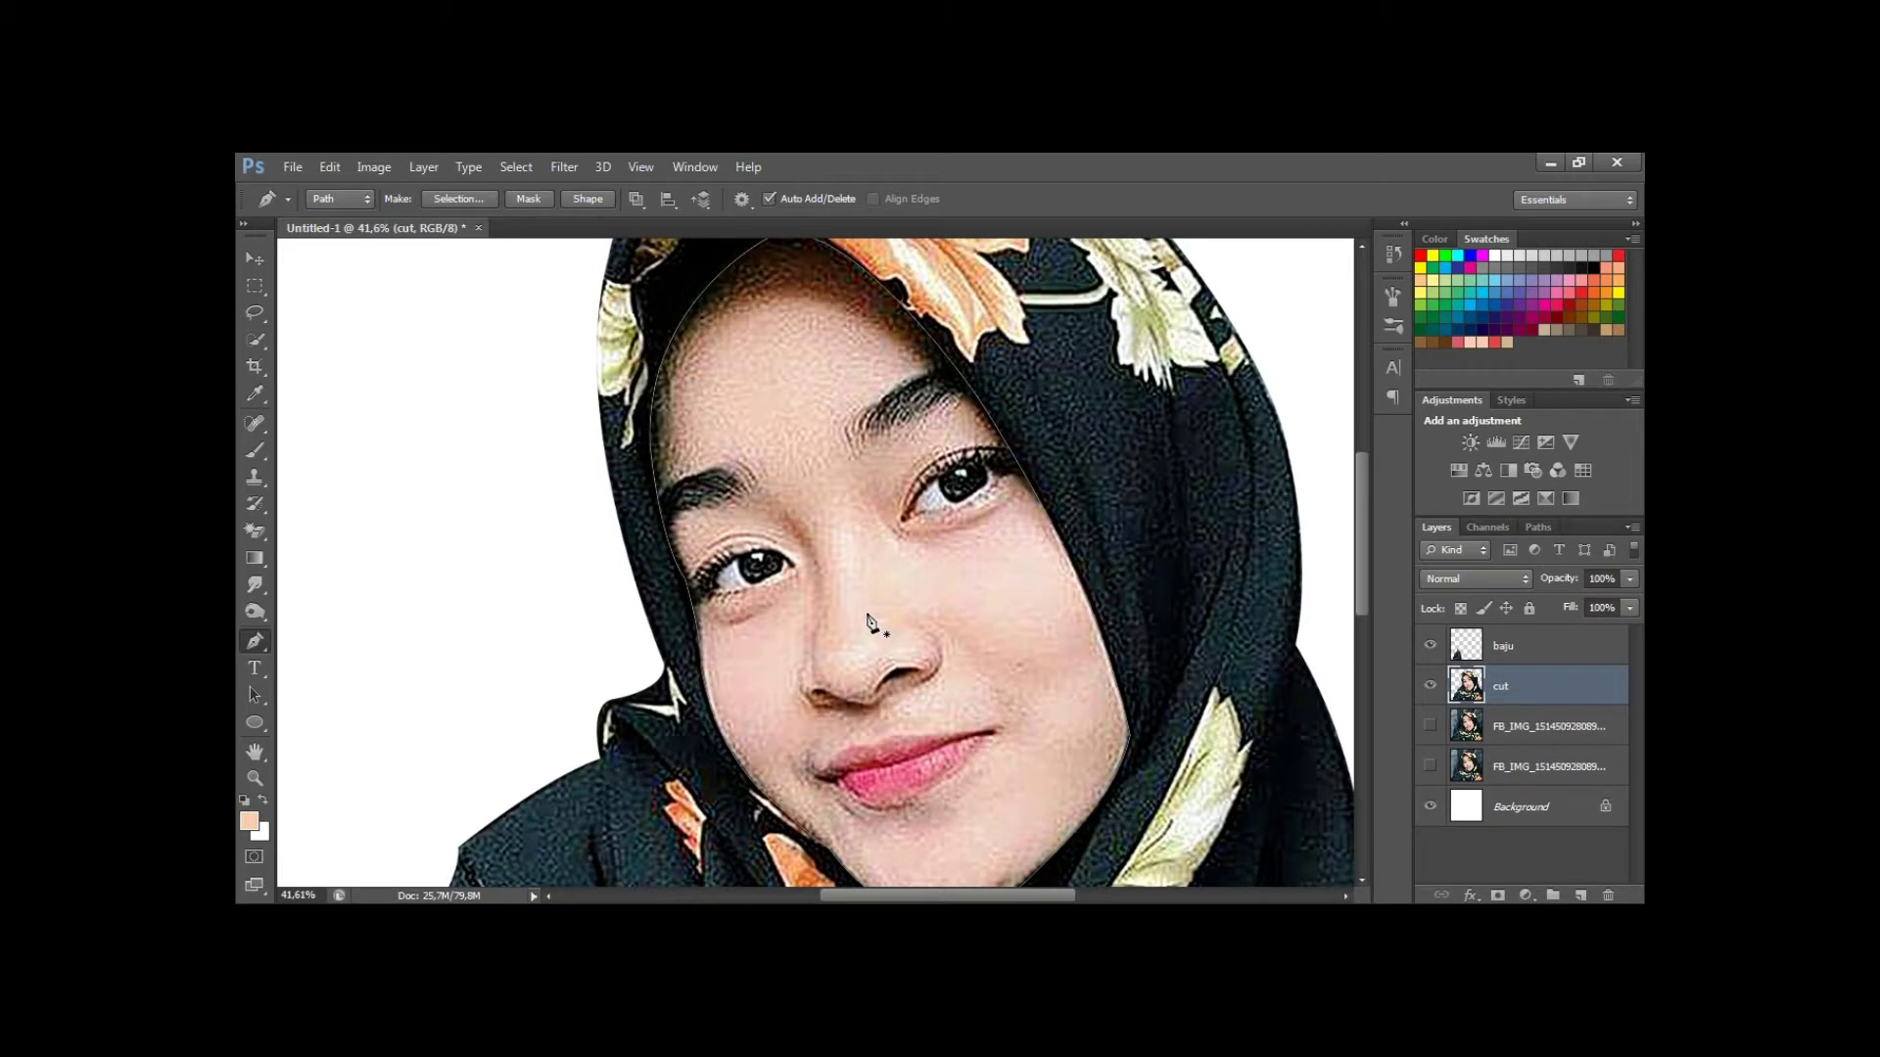
{"action": "right_click", "coordinate": [868, 622]}
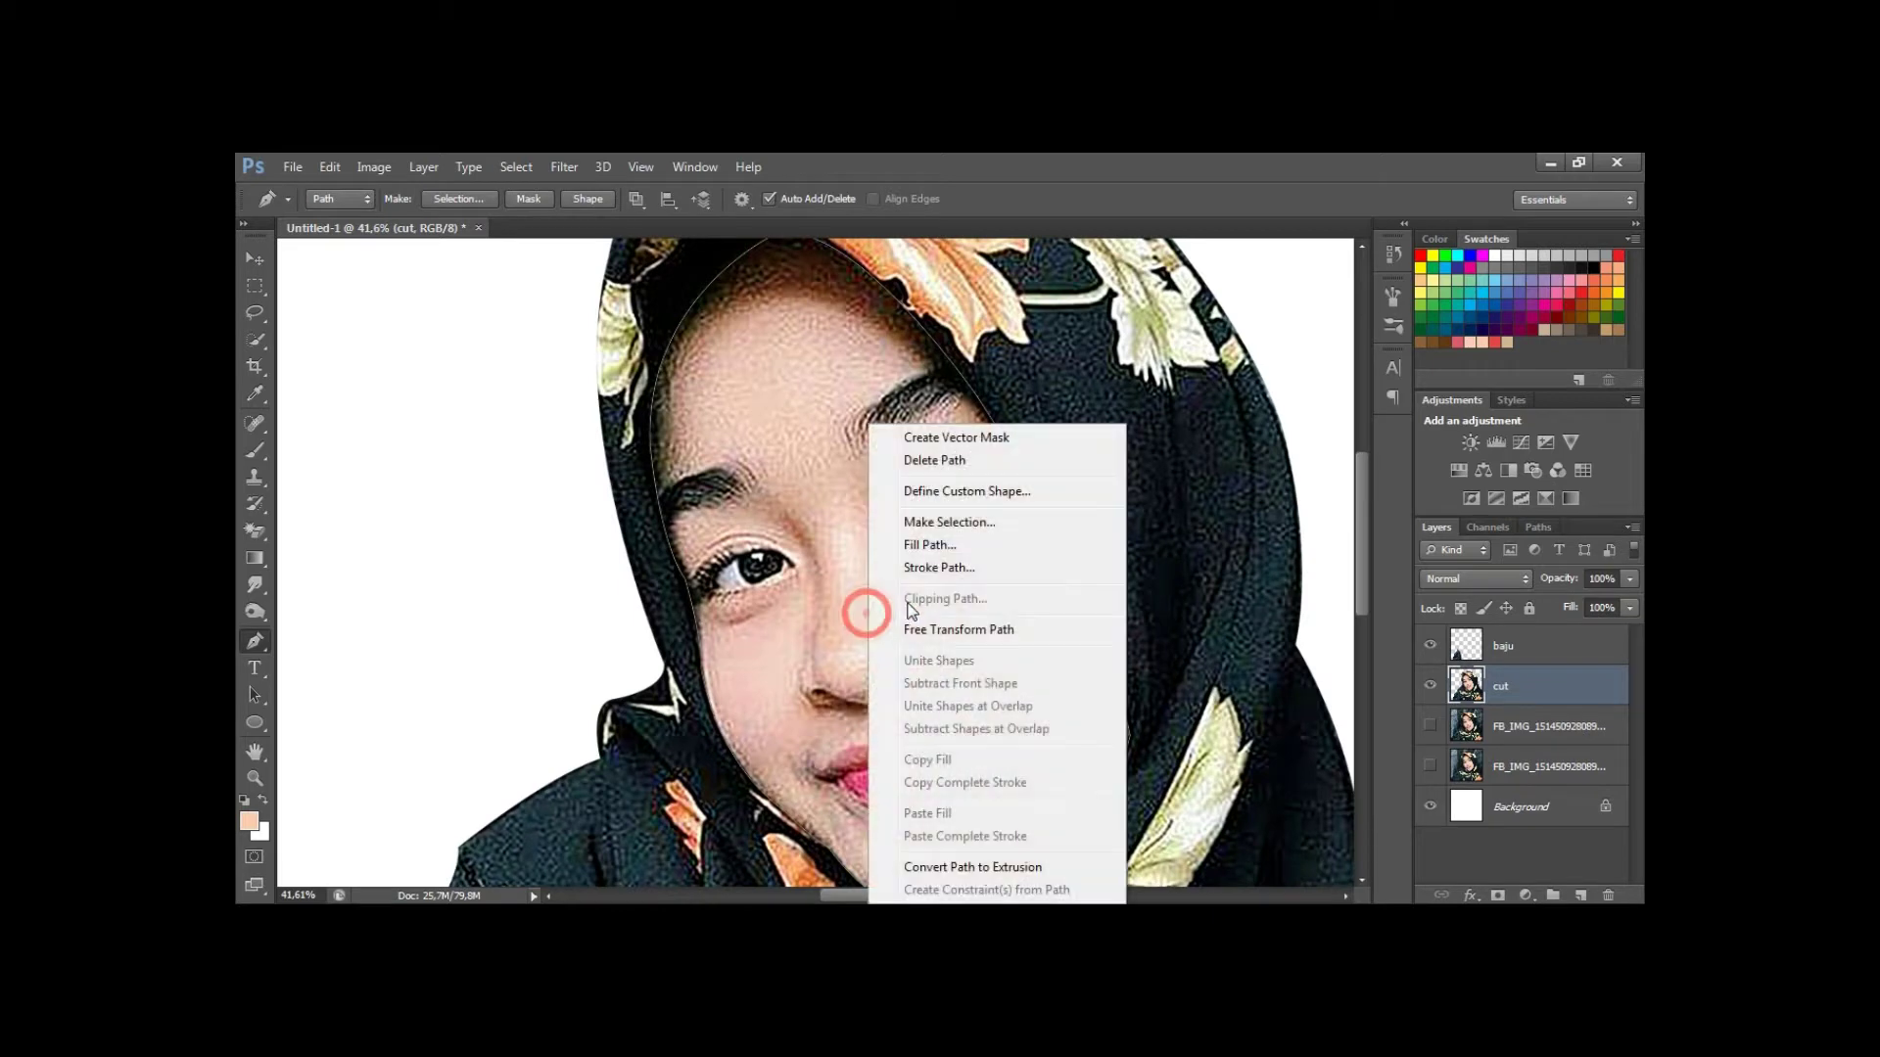
Make a selection from the face path with a 2-pixel feather radius.
{"action": "left_click", "coordinate": [956, 521]}
{"action": "type", "text": "2"}
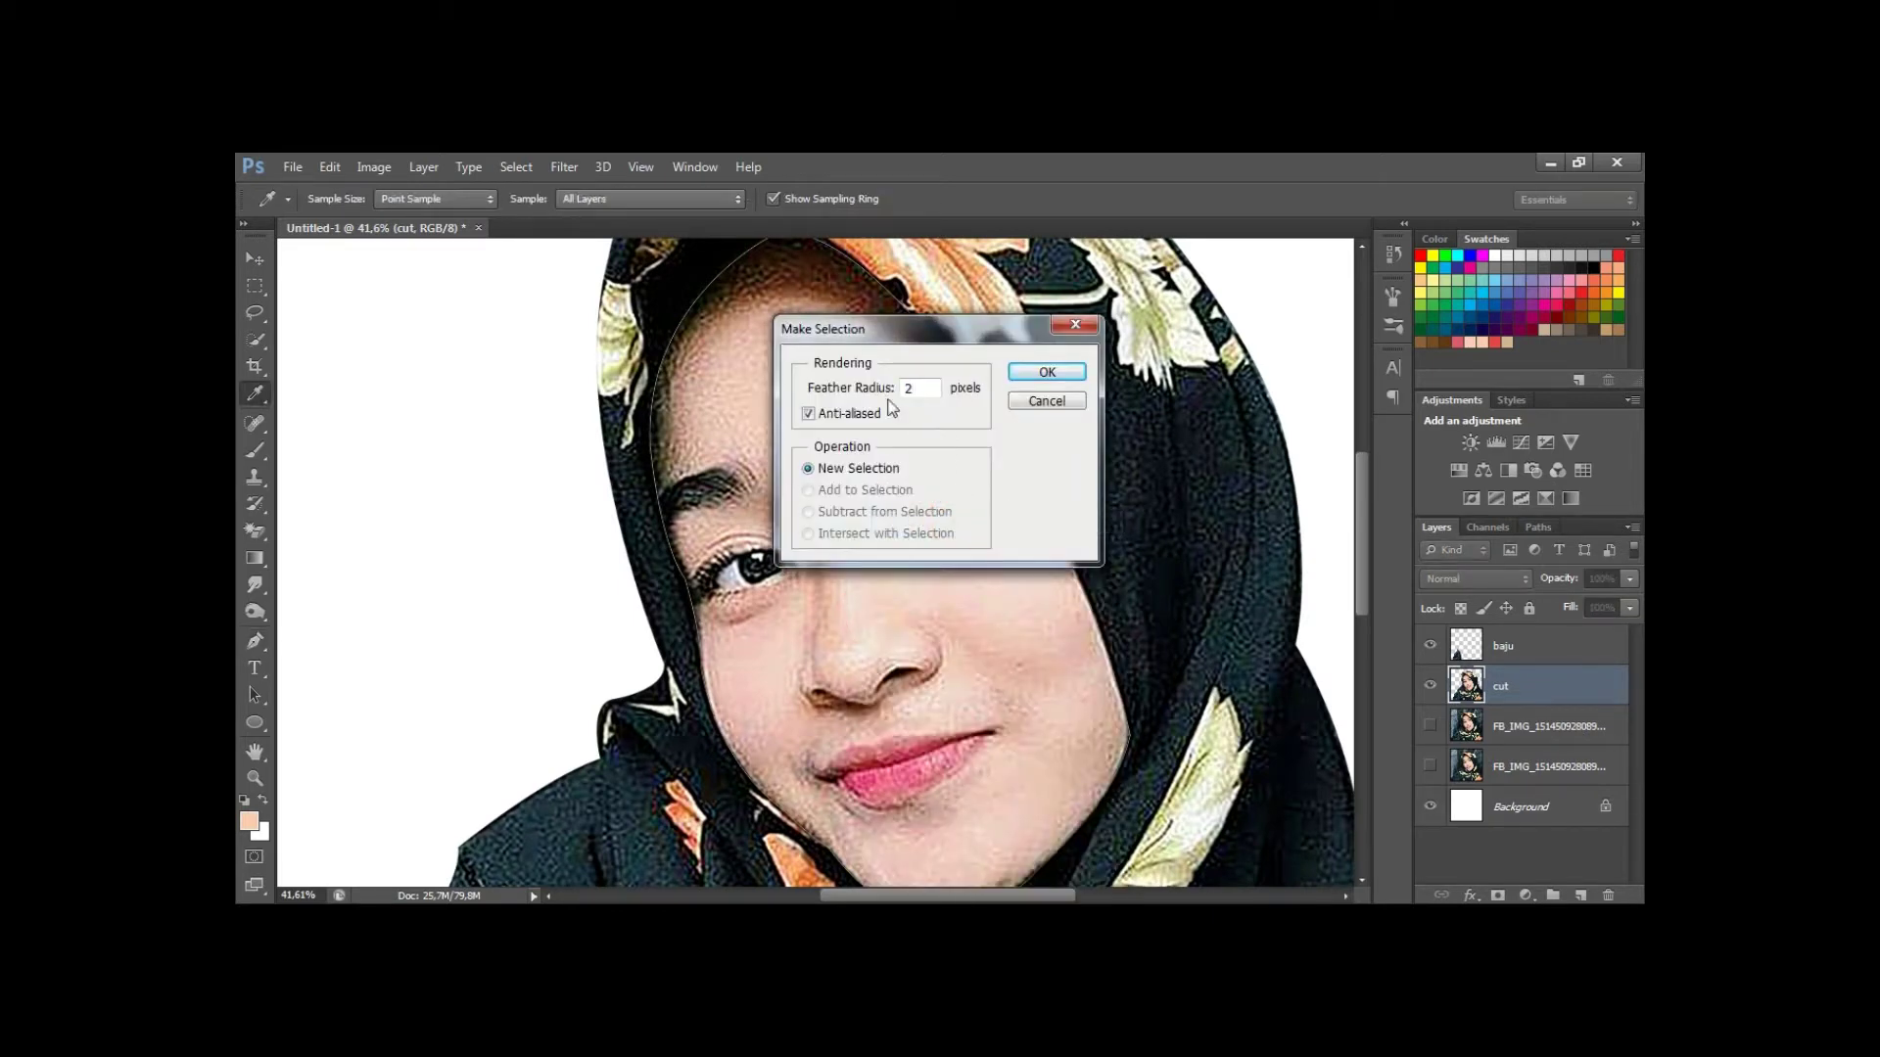
{"action": "double_click", "coordinate": [920, 388]}
{"action": "double_click", "coordinate": [910, 388]}
{"action": "left_click", "coordinate": [1069, 377]}
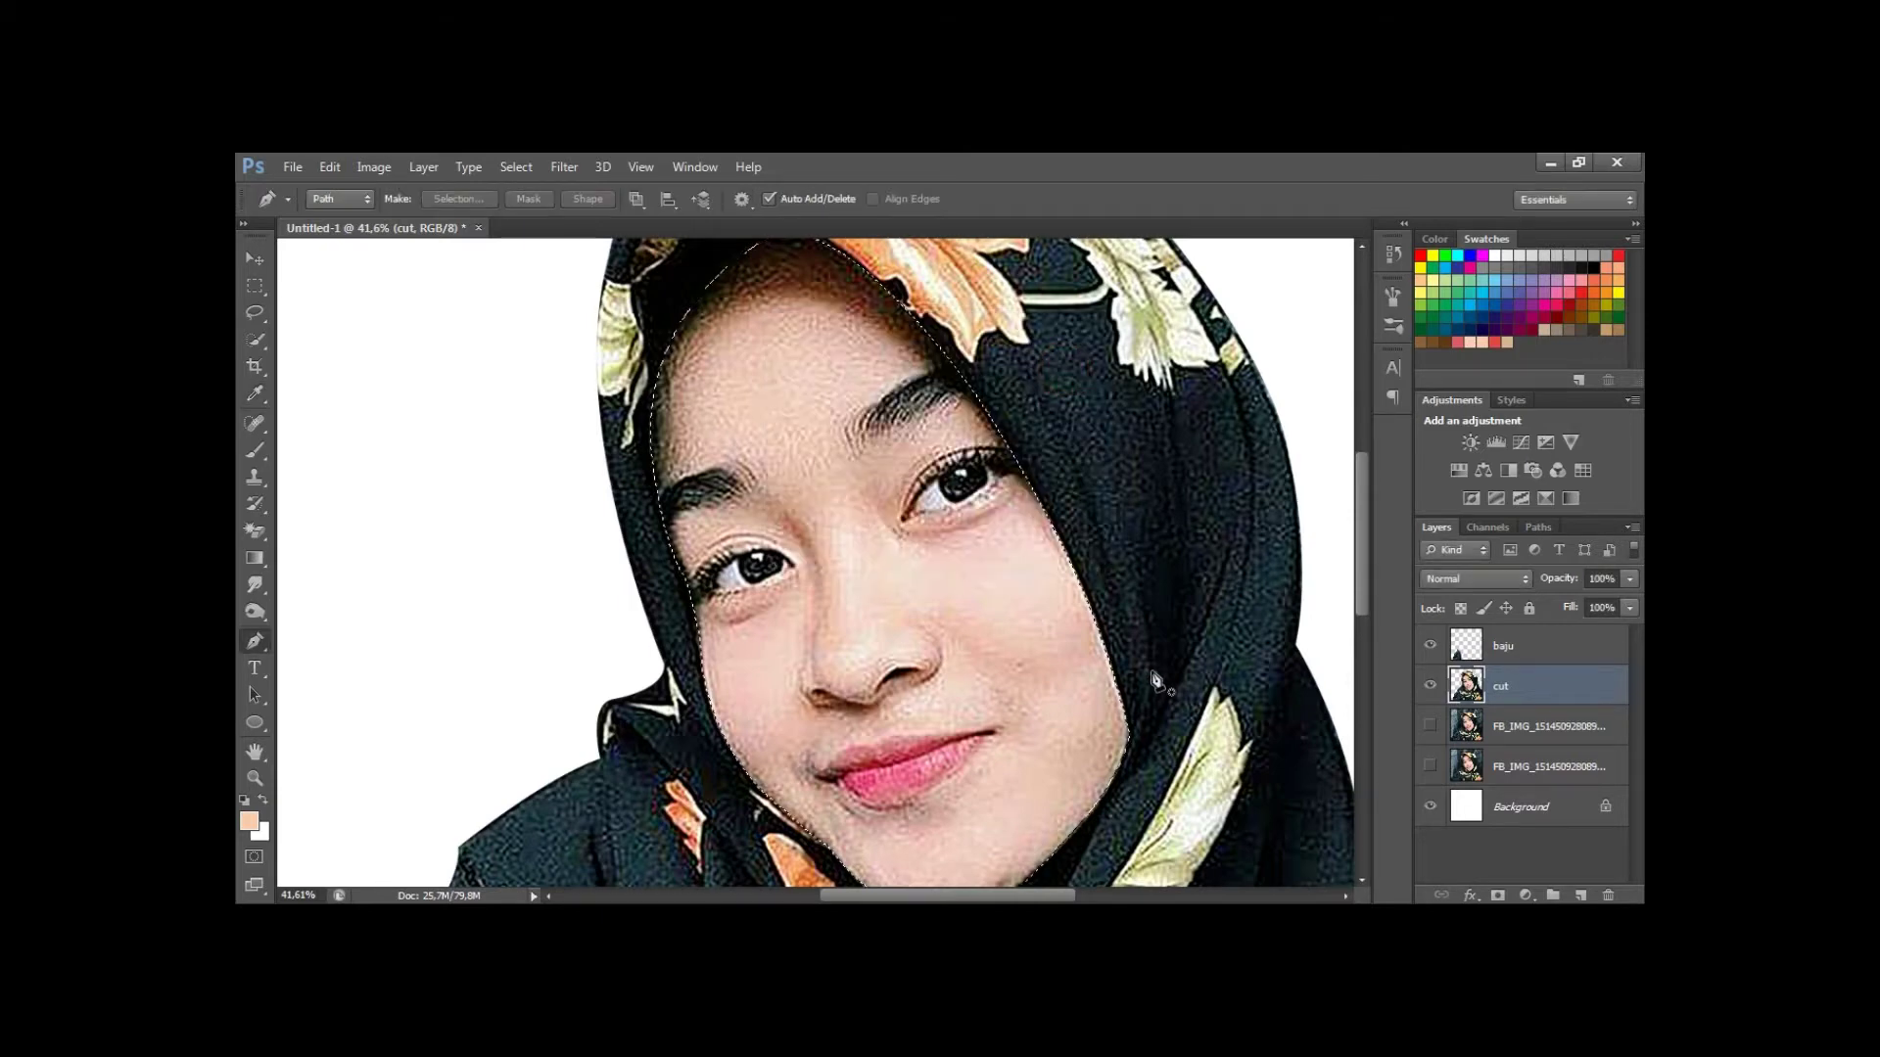
Copy the face onto its own layer and briefly hide the cut layer to inspect it.
{"action": "key", "text": "ctrl+shift+alt+n"}
{"action": "key", "text": "v"}
{"action": "left_click", "coordinate": [1429, 724]}
{"action": "key", "text": "z"}
{"action": "key", "text": "h"}
{"action": "mouse_move", "coordinate": [906, 630]}
{"action": "left_mouse_down"}
{"action": "mouse_move", "coordinate": [903, 721]}
{"action": "mouse_move", "coordinate": [869, 499]}
{"action": "left_mouse_up"}
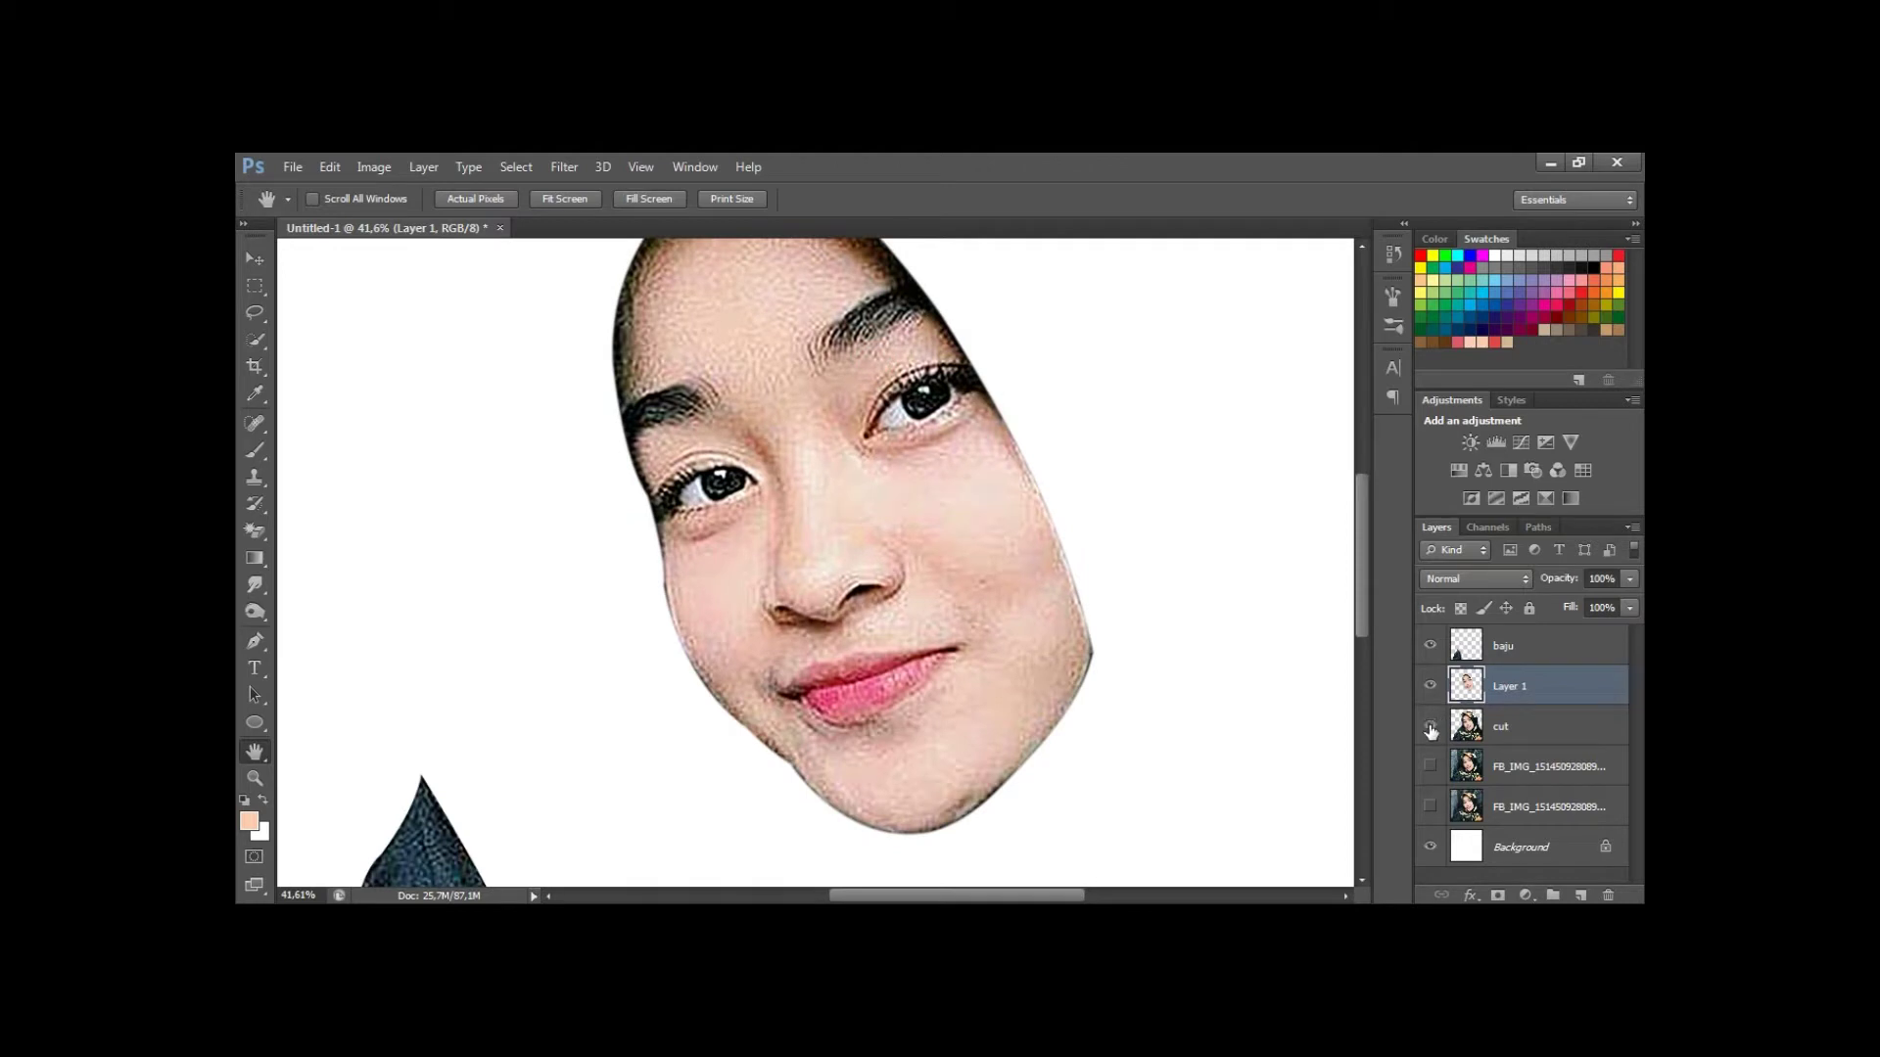
{"action": "left_click", "coordinate": [1430, 731]}
Rename the face layer 'wajah', reselect the cut layer and zoom out.
{"action": "double_click", "coordinate": [1518, 686]}
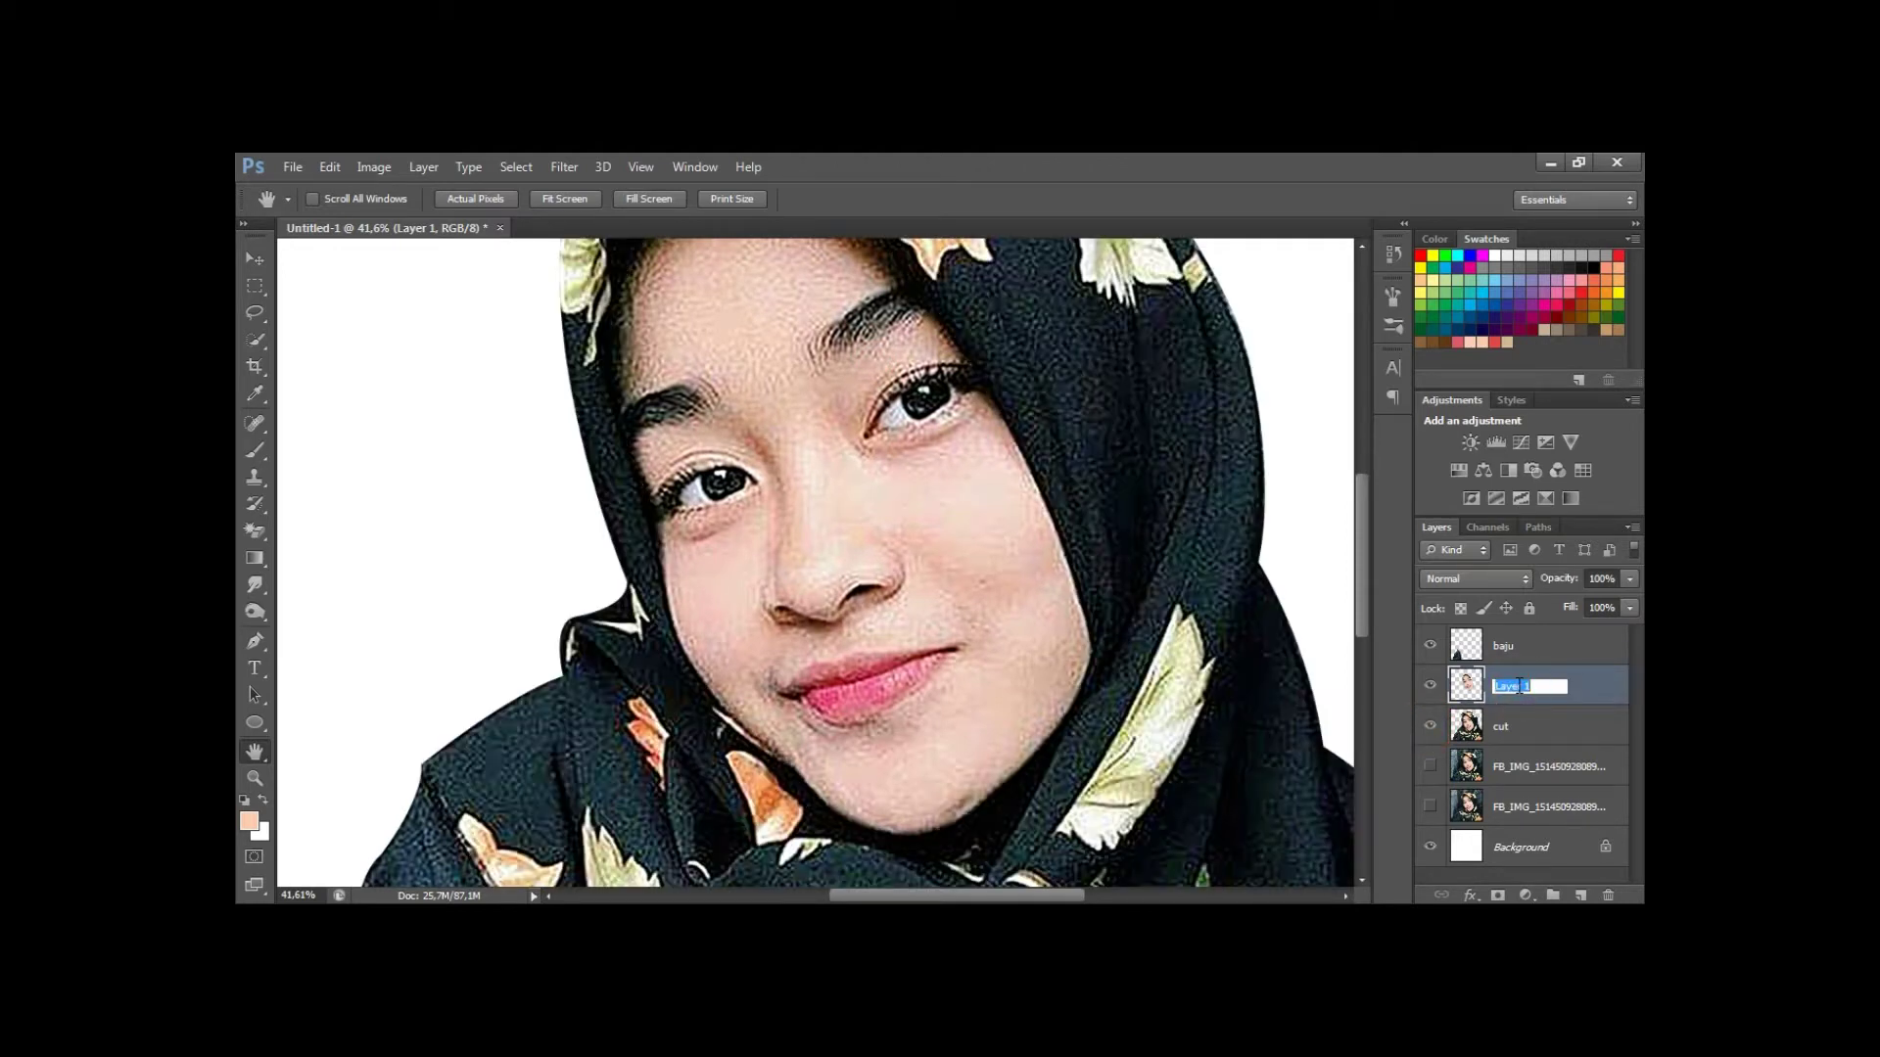
{"action": "type", "text": "wa"}
{"action": "key", "text": "Return"}
{"action": "left_click", "coordinate": [1500, 724]}
{"action": "left_click_drag", "start_coordinate": [958, 729], "coordinate": [893, 498]}
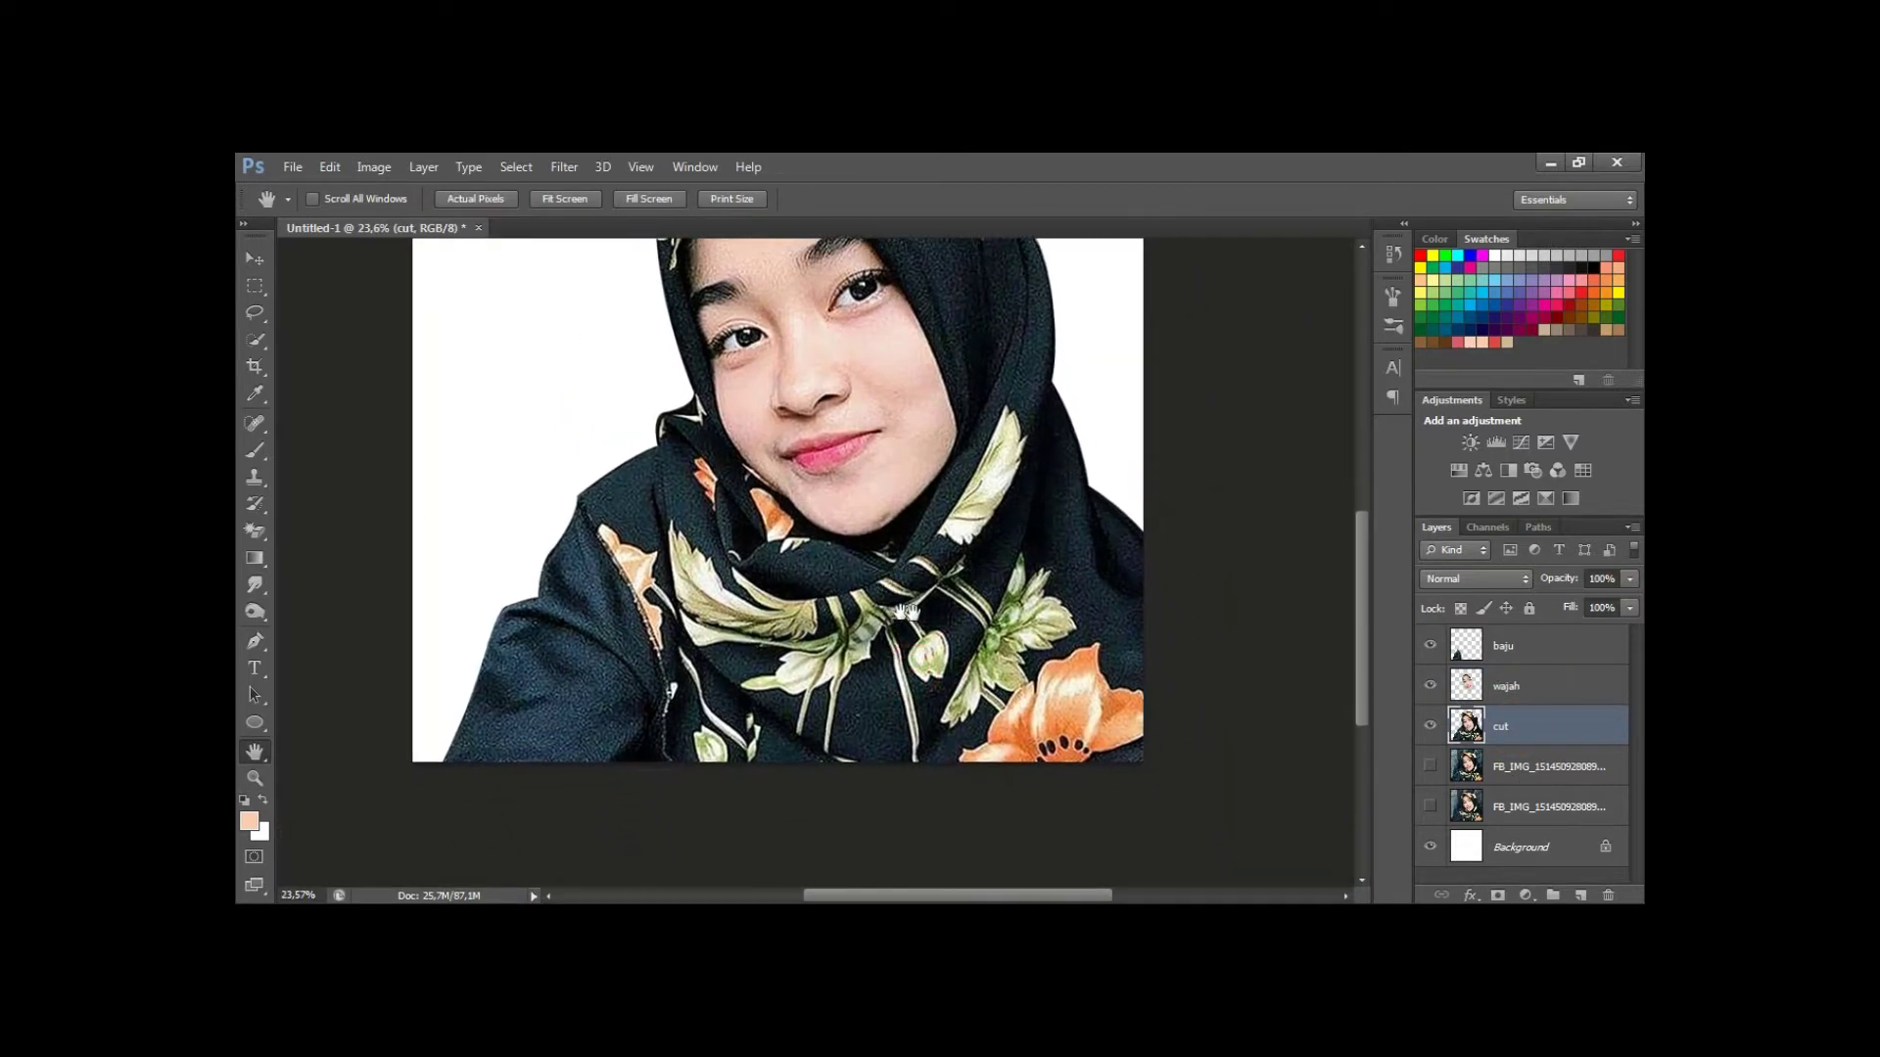
Zoom in on the lower body and start a pen path along the left shoulder edge.
{"action": "key", "text": "z"}
{"action": "left_click", "coordinate": [660, 591]}
{"action": "left_click_drag", "start_coordinate": [710, 619], "coordinate": [719, 625]}
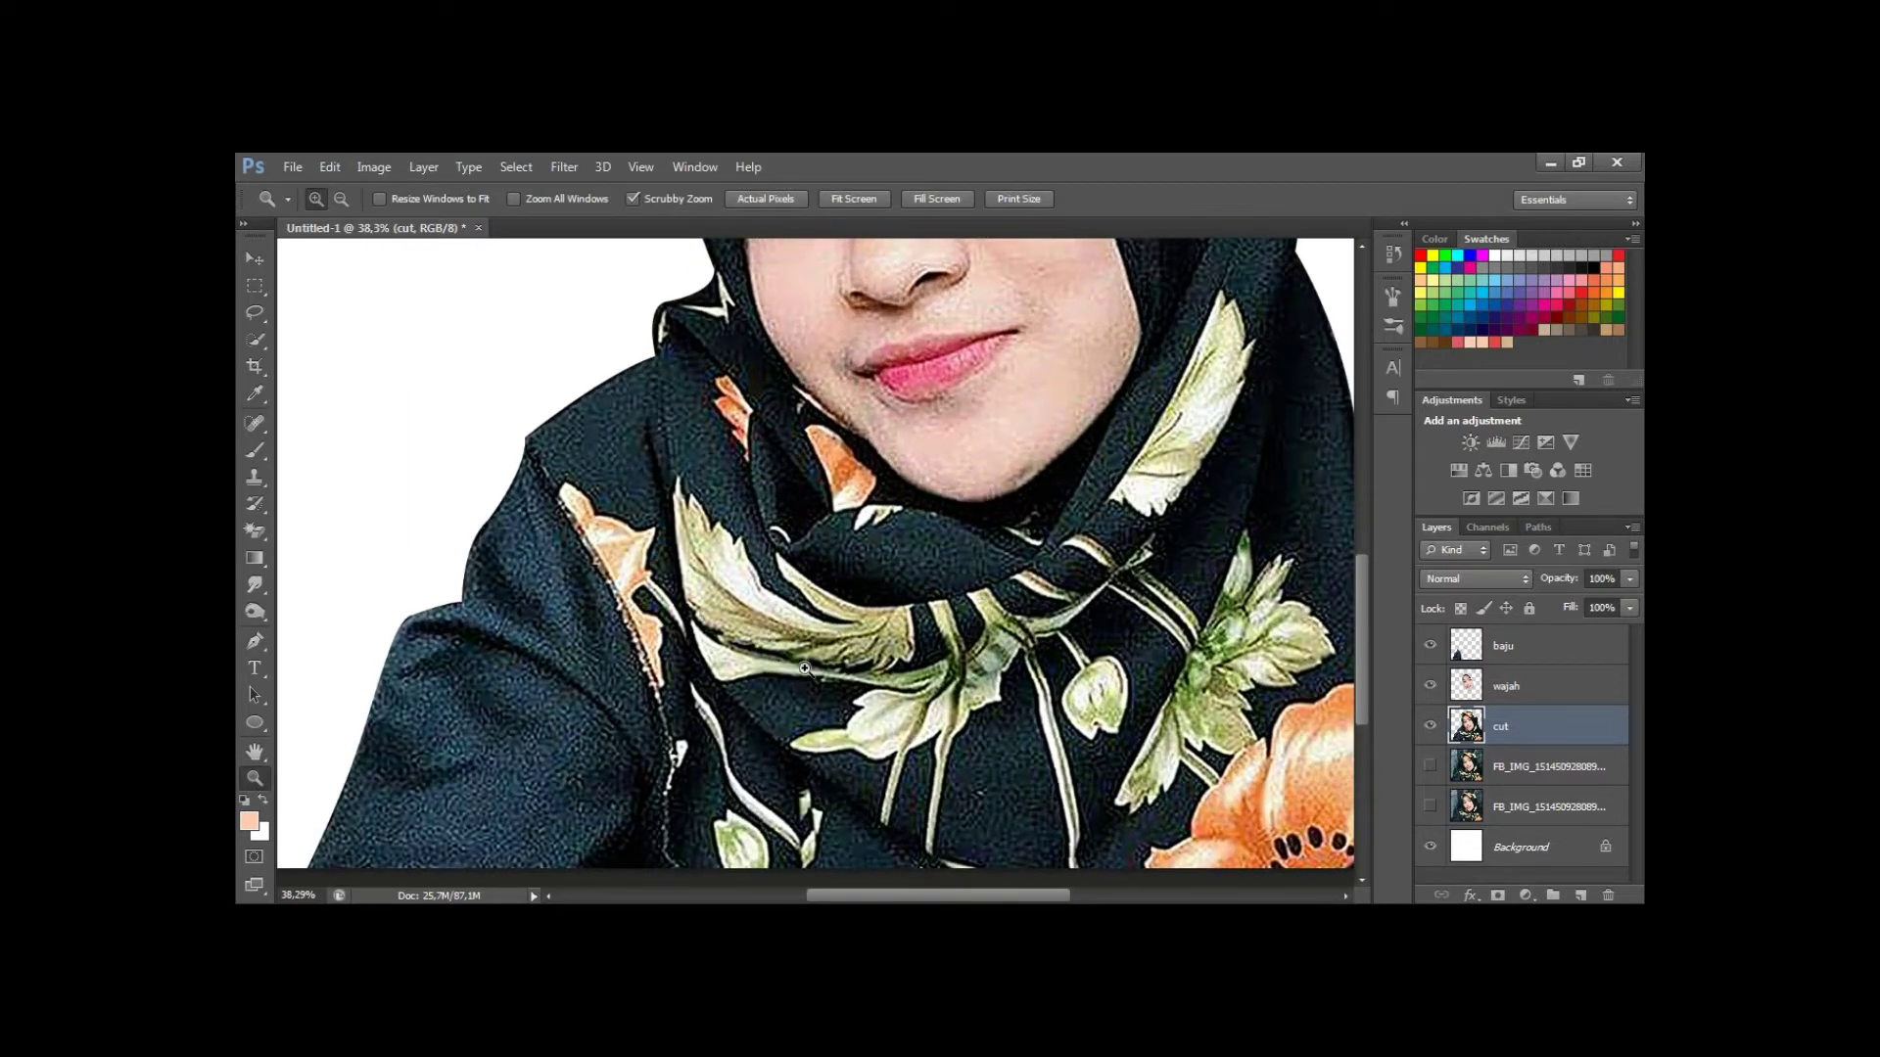
{"action": "left_click_drag", "start_coordinate": [805, 669], "coordinate": [551, 341]}
{"action": "key", "text": "p"}
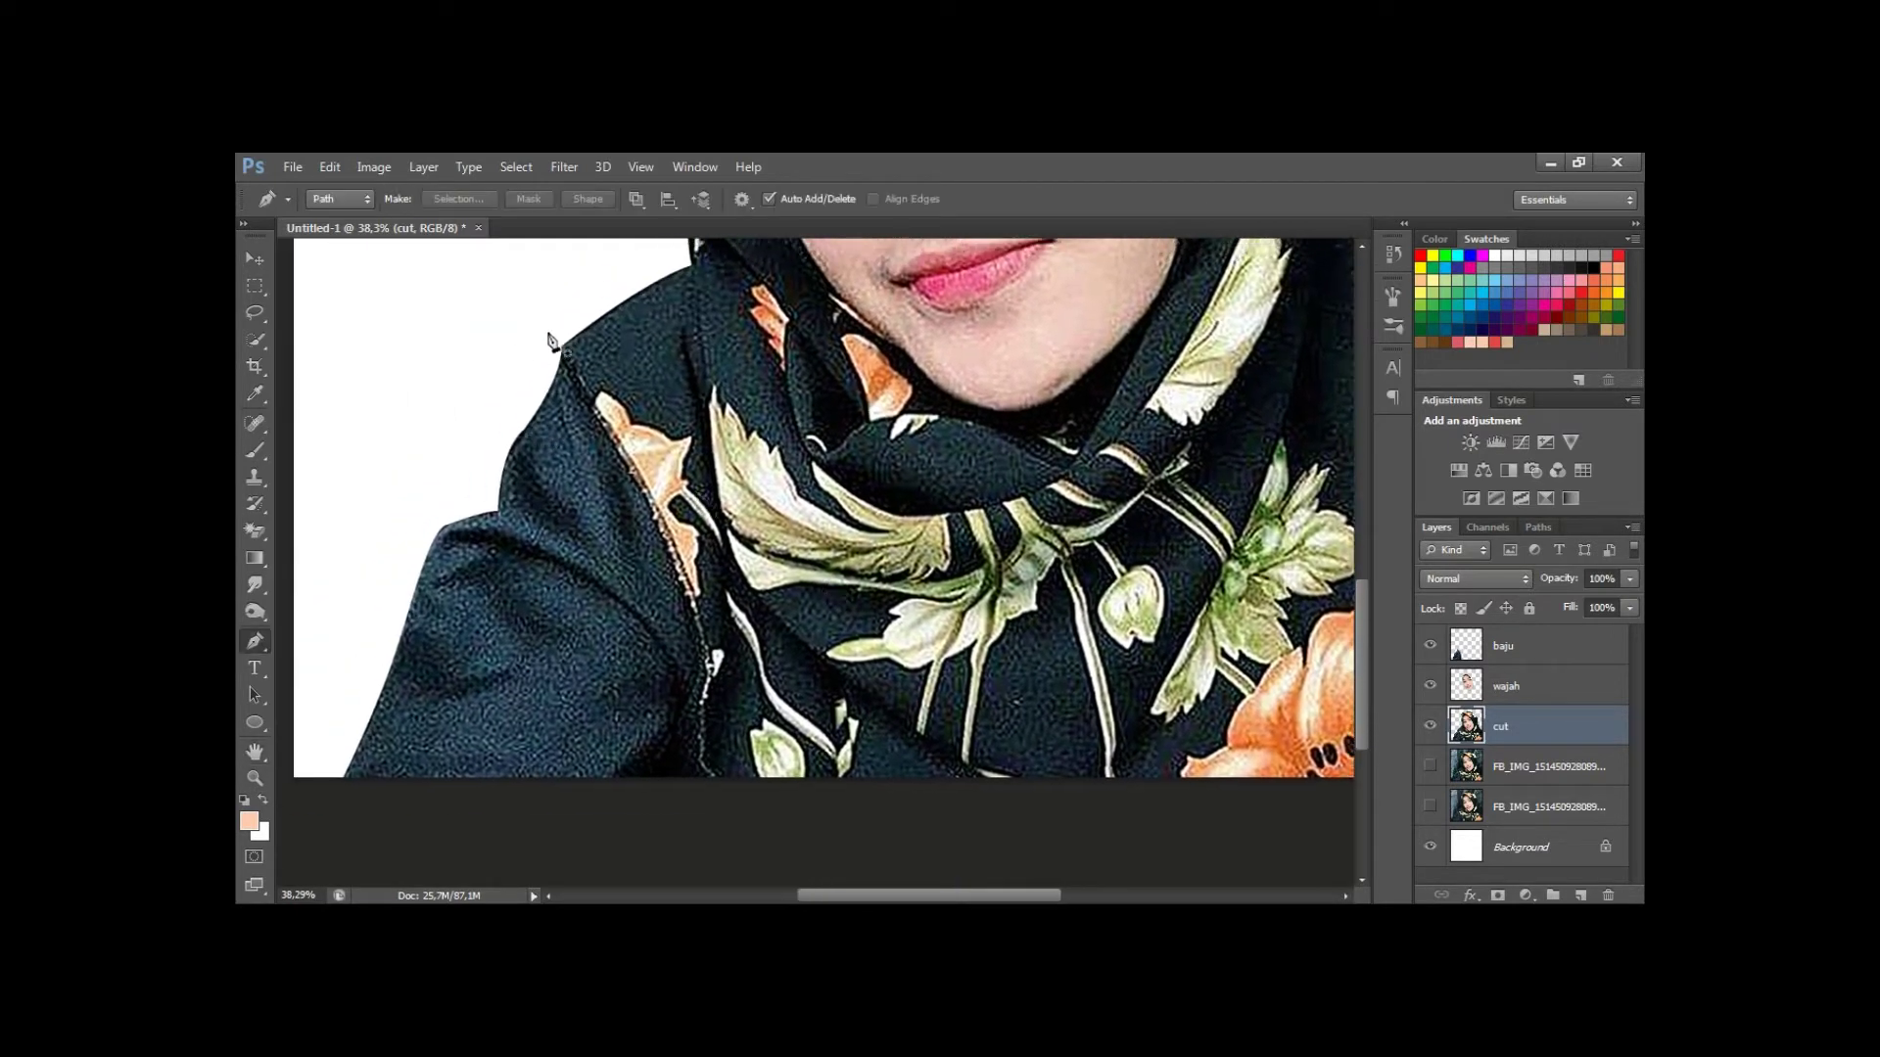
{"action": "left_click", "coordinate": [548, 338]}
{"action": "left_click_drag", "start_coordinate": [688, 785], "coordinate": [724, 421]}
{"action": "scroll", "coordinate": [705, 685], "scroll_direction": "down", "scroll_amount": 3}
Extend the pen path around the body and close the outline.
{"action": "mouse_move", "coordinate": [979, 776]}
{"action": "left_mouse_down"}
{"action": "mouse_move", "coordinate": [1125, 713]}
{"action": "mouse_move", "coordinate": [1041, 684]}
{"action": "mouse_move", "coordinate": [1120, 784]}
{"action": "left_mouse_up"}
{"action": "left_click", "coordinate": [1133, 777]}
{"action": "left_click", "coordinate": [1208, 639]}
{"action": "scroll", "coordinate": [1141, 491], "scroll_direction": "up", "scroll_amount": 3}
{"action": "left_click", "coordinate": [902, 316]}
{"action": "left_click", "coordinate": [658, 302]}
Copy the outlined body onto a new merged layer and hide the cut layer.
{"action": "key", "text": "ctrl+shift+alt+n"}
{"action": "key", "text": "ctrl+shift+alt+e"}
{"action": "left_click", "coordinate": [1429, 765]}
{"action": "key", "text": "h"}
{"action": "left_click_drag", "start_coordinate": [685, 588], "coordinate": [747, 538]}
Name the merged layer 'kerudung', then select the wajah face layer.
{"action": "double_click", "coordinate": [1514, 725]}
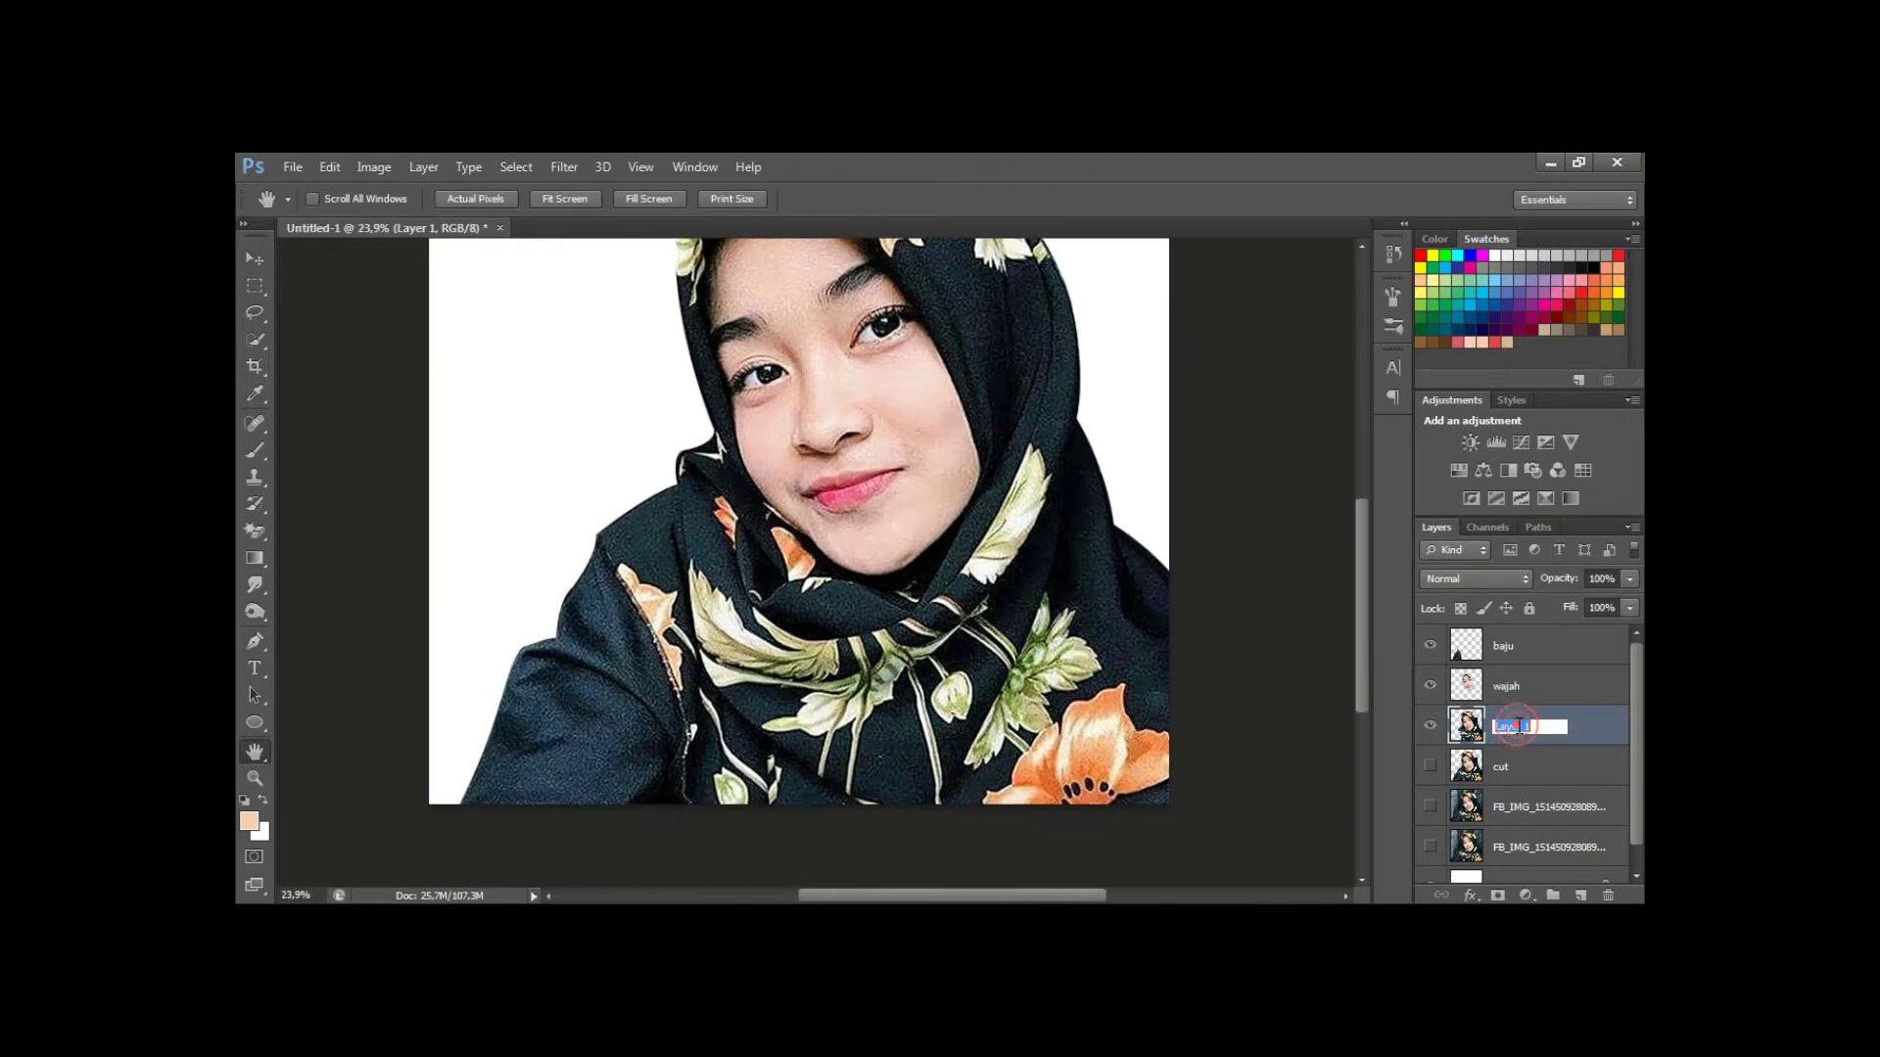
{"action": "type", "text": "kerudung"}
{"action": "key", "text": "Return"}
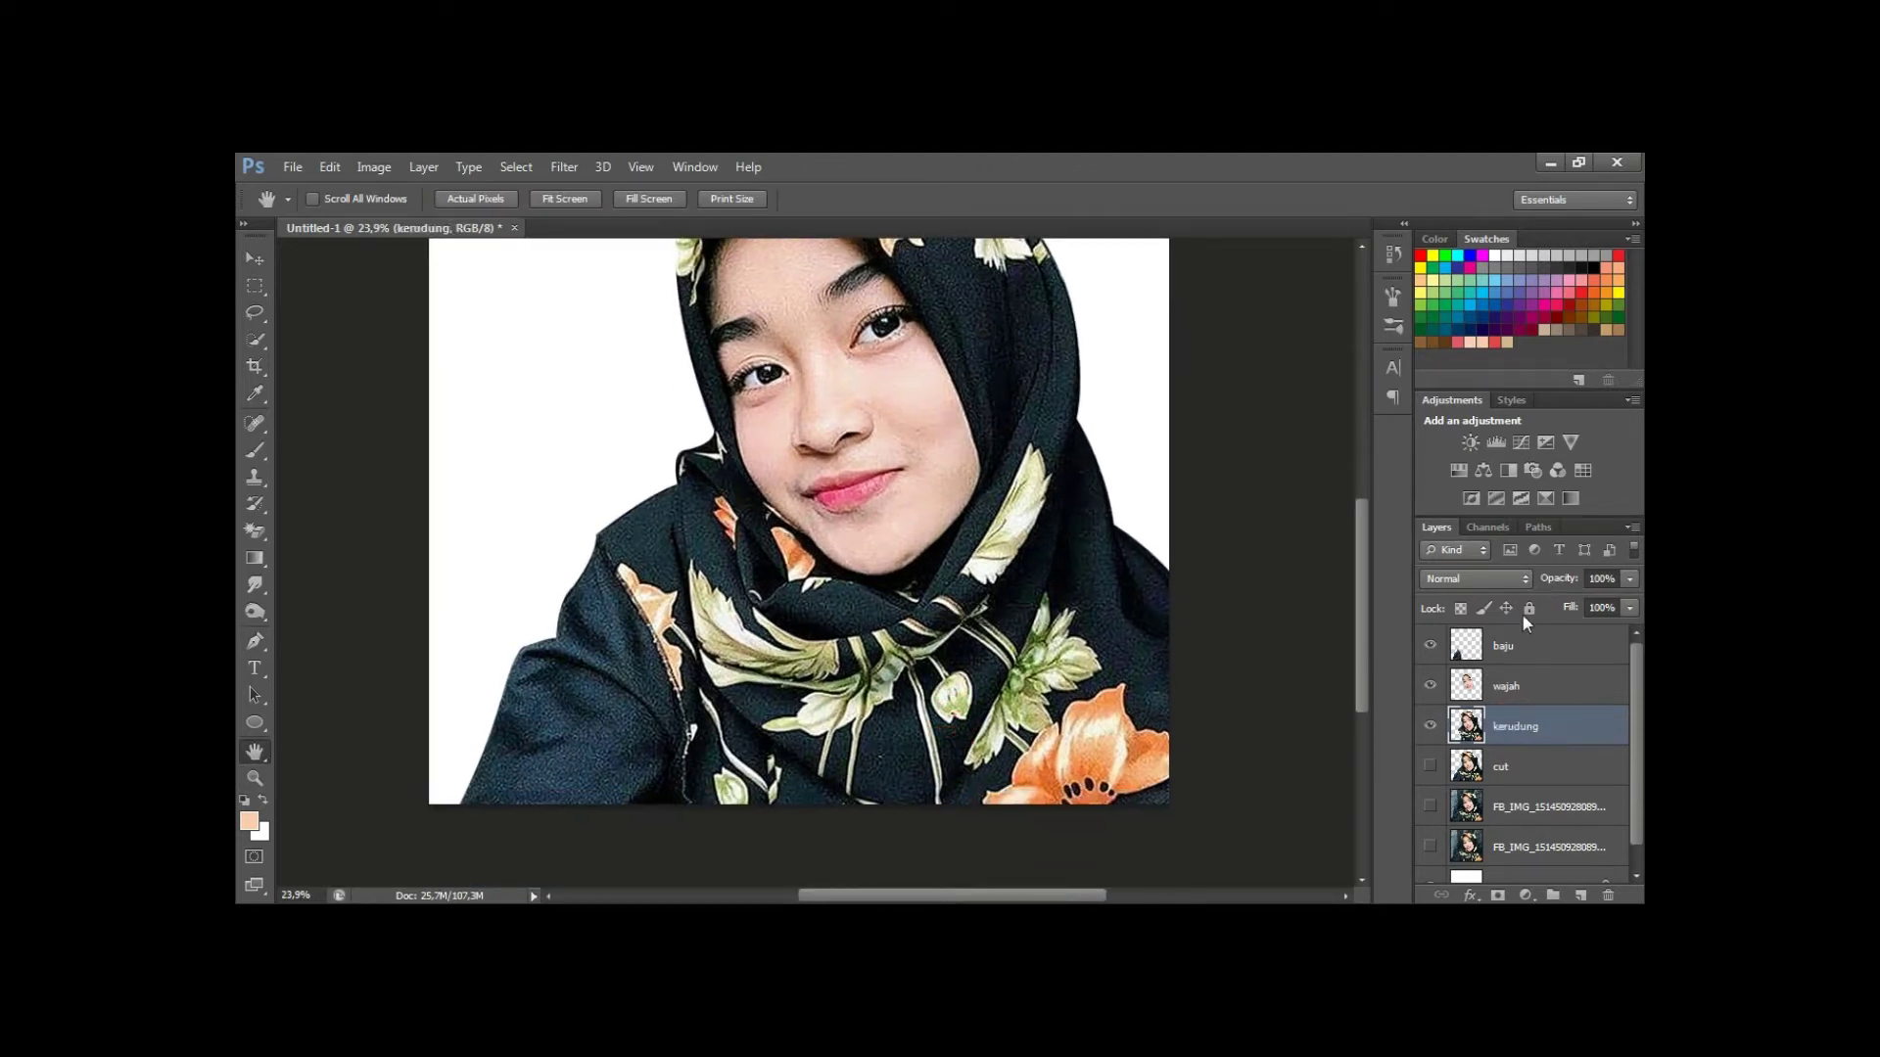
{"action": "left_click", "coordinate": [1507, 686]}
{"action": "left_click_drag", "start_coordinate": [839, 390], "coordinate": [788, 548]}
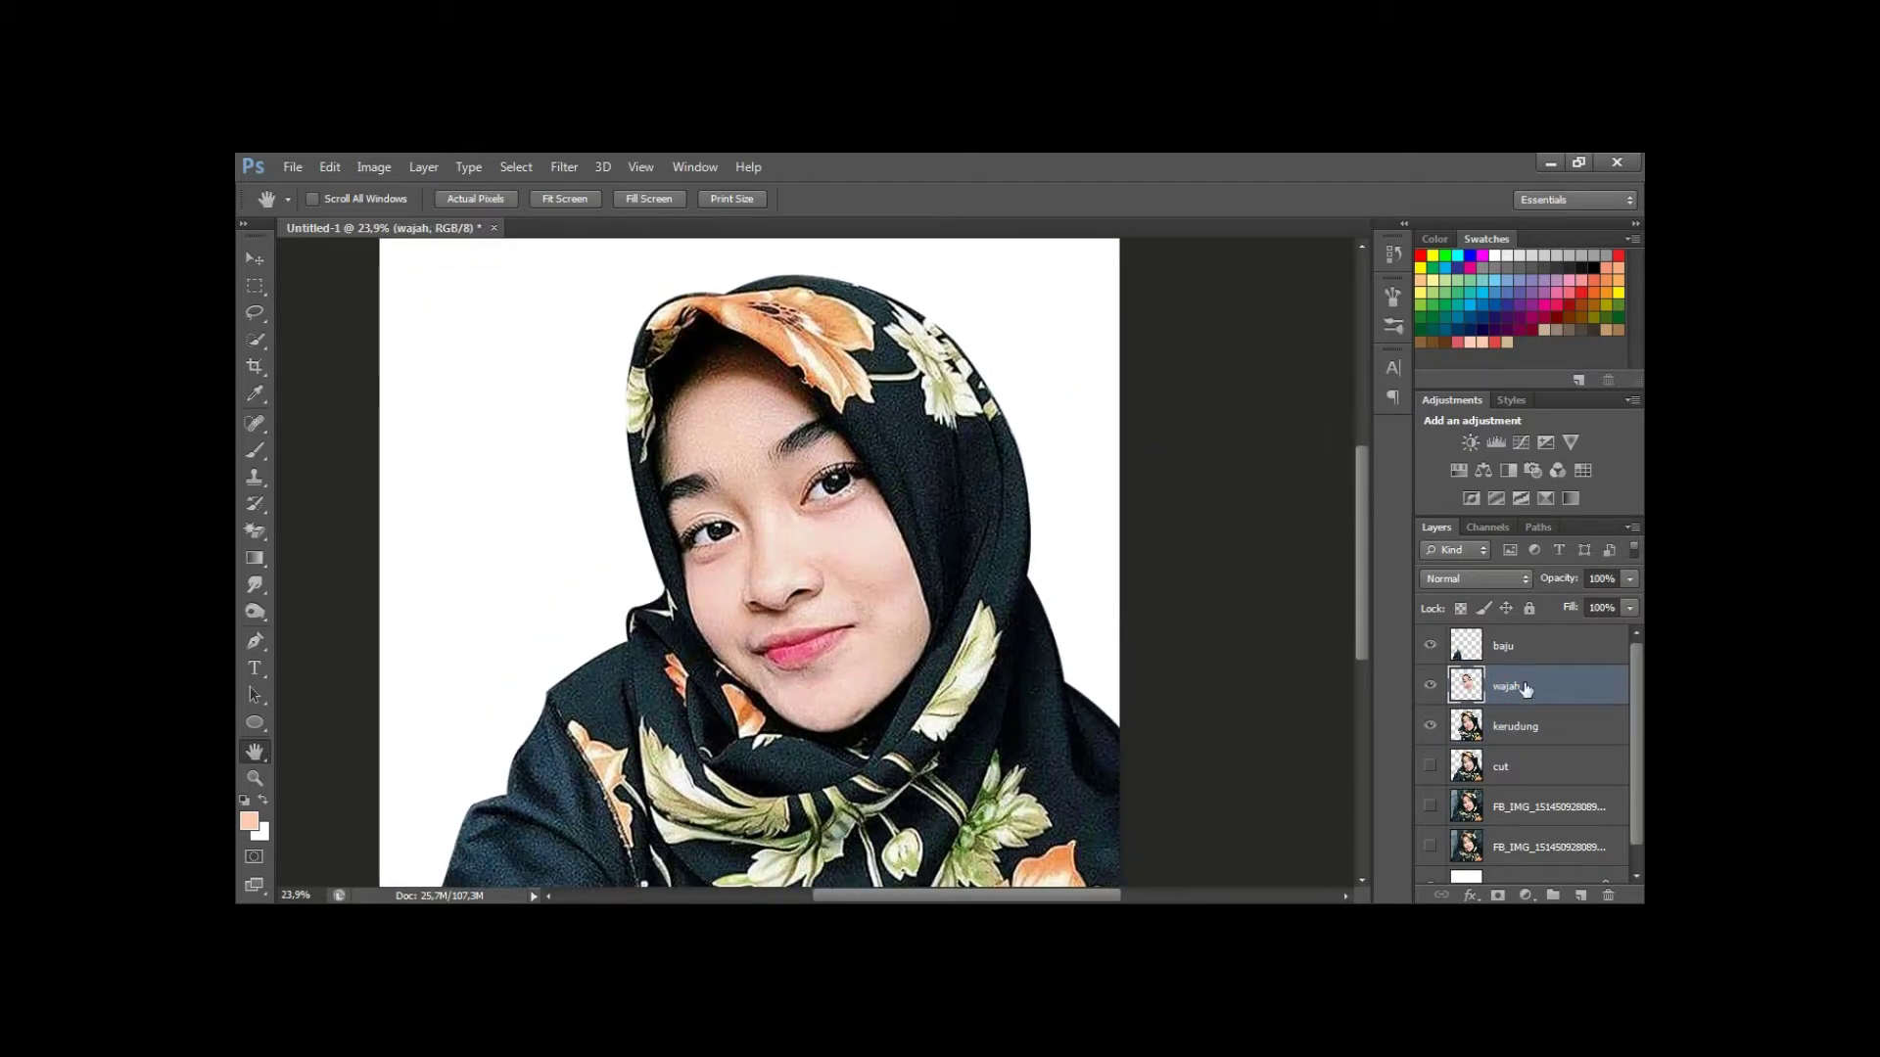
Add a new empty layer clipped to the wajah face layer.
{"action": "key", "text": "z"}
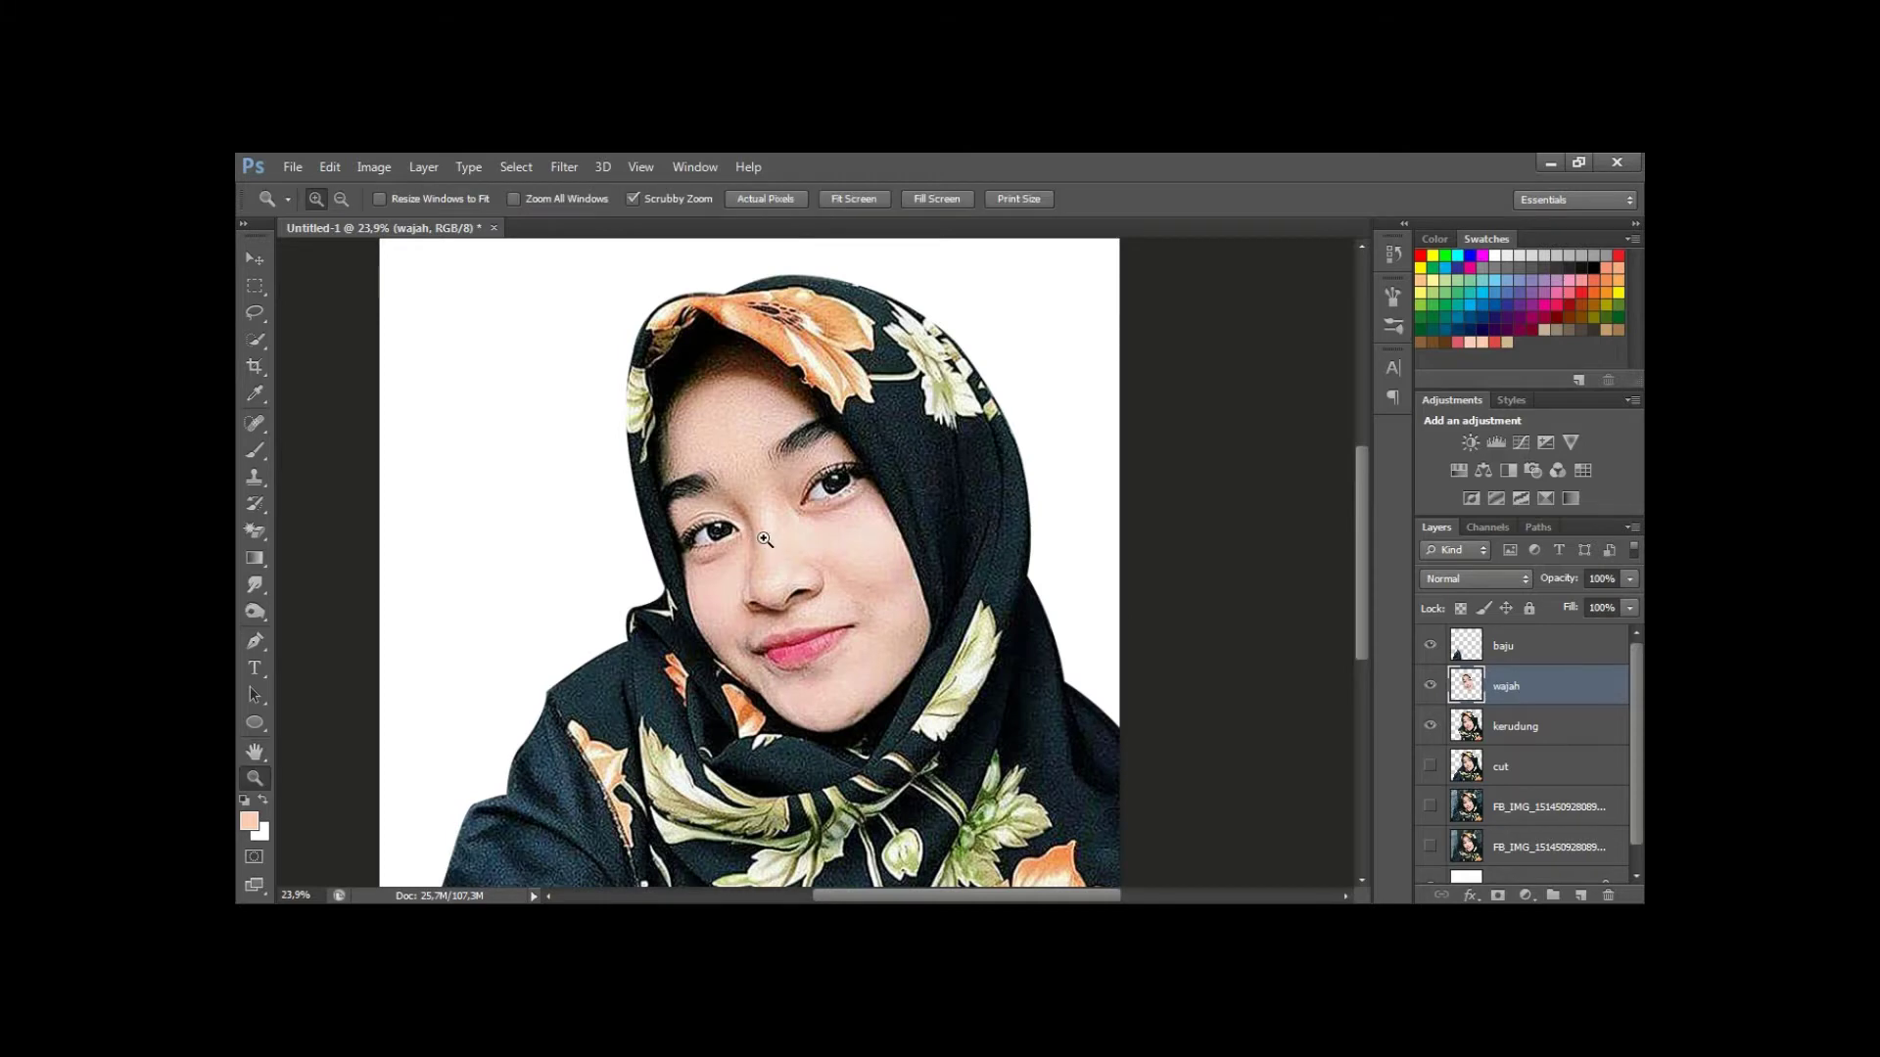
{"action": "key", "text": "h"}
{"action": "mouse_move", "coordinate": [766, 553]}
{"action": "left_mouse_down"}
{"action": "mouse_move", "coordinate": [793, 553]}
{"action": "mouse_move", "coordinate": [810, 640]}
{"action": "left_mouse_up"}
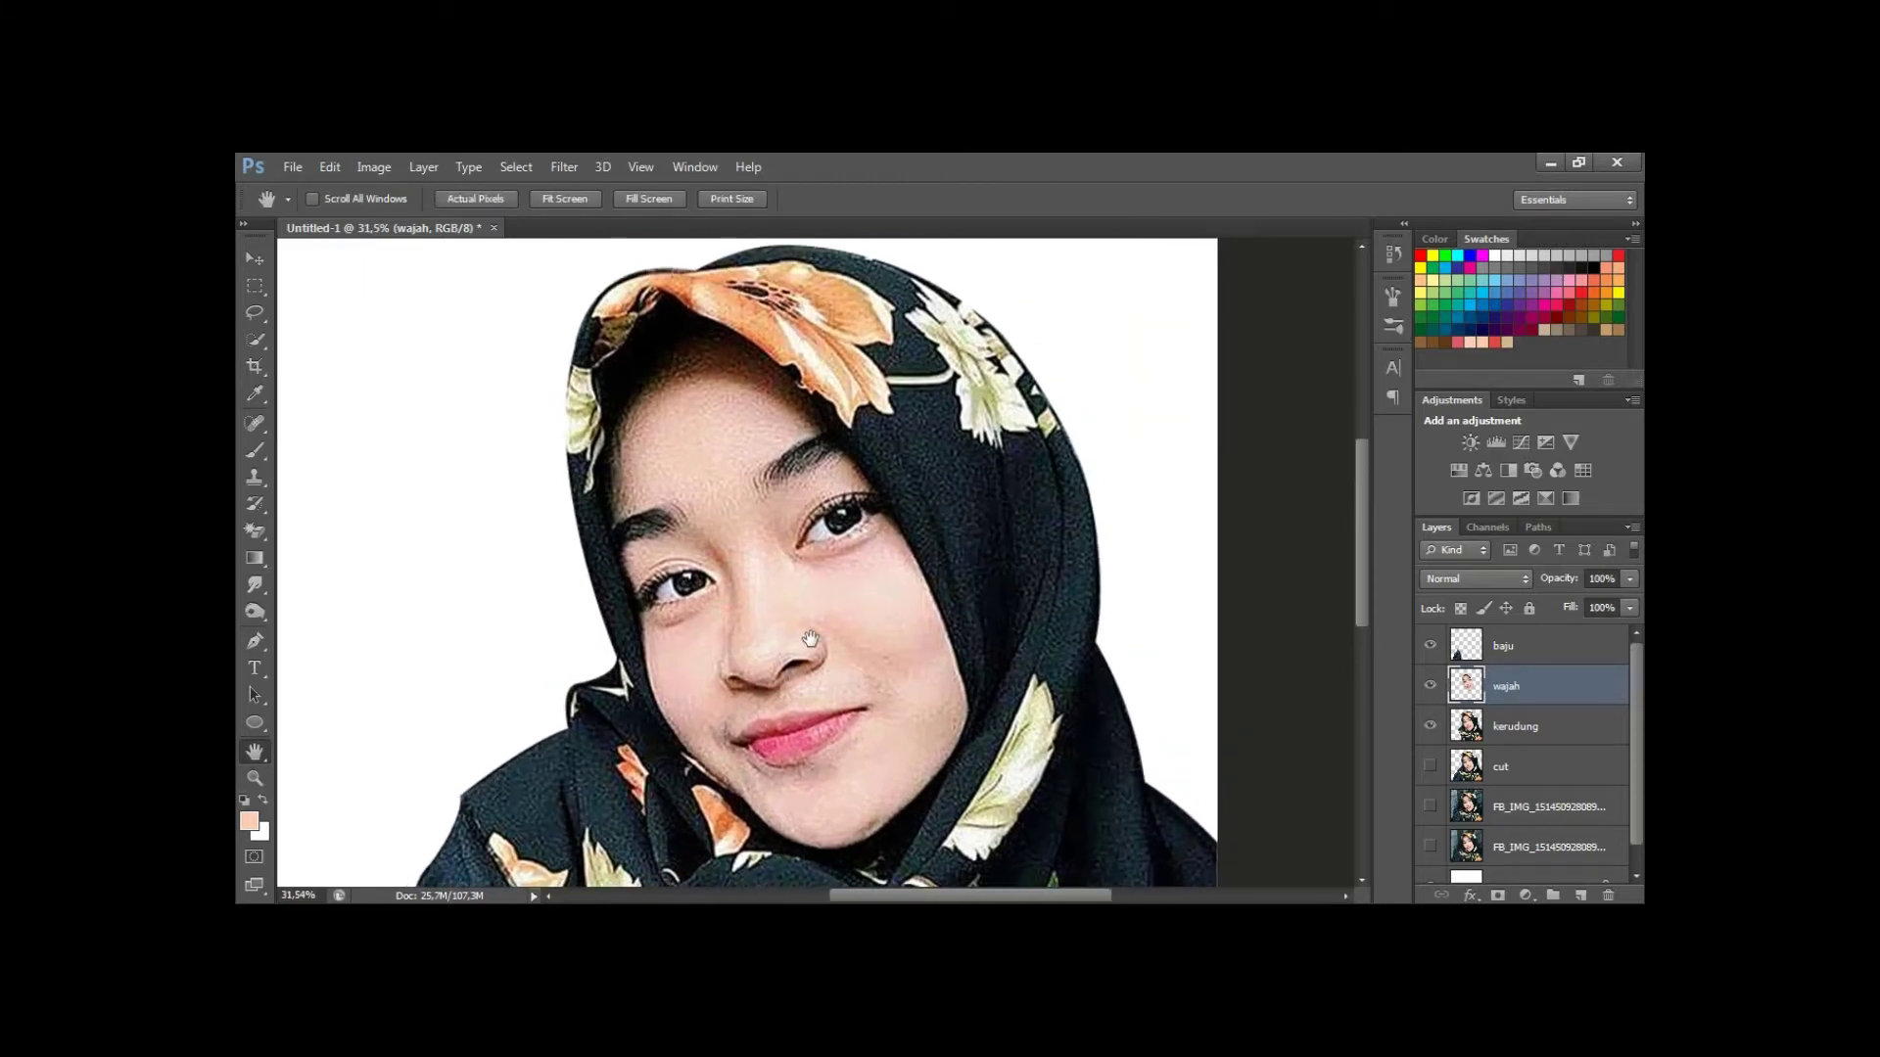
{"action": "left_click", "coordinate": [1580, 894]}
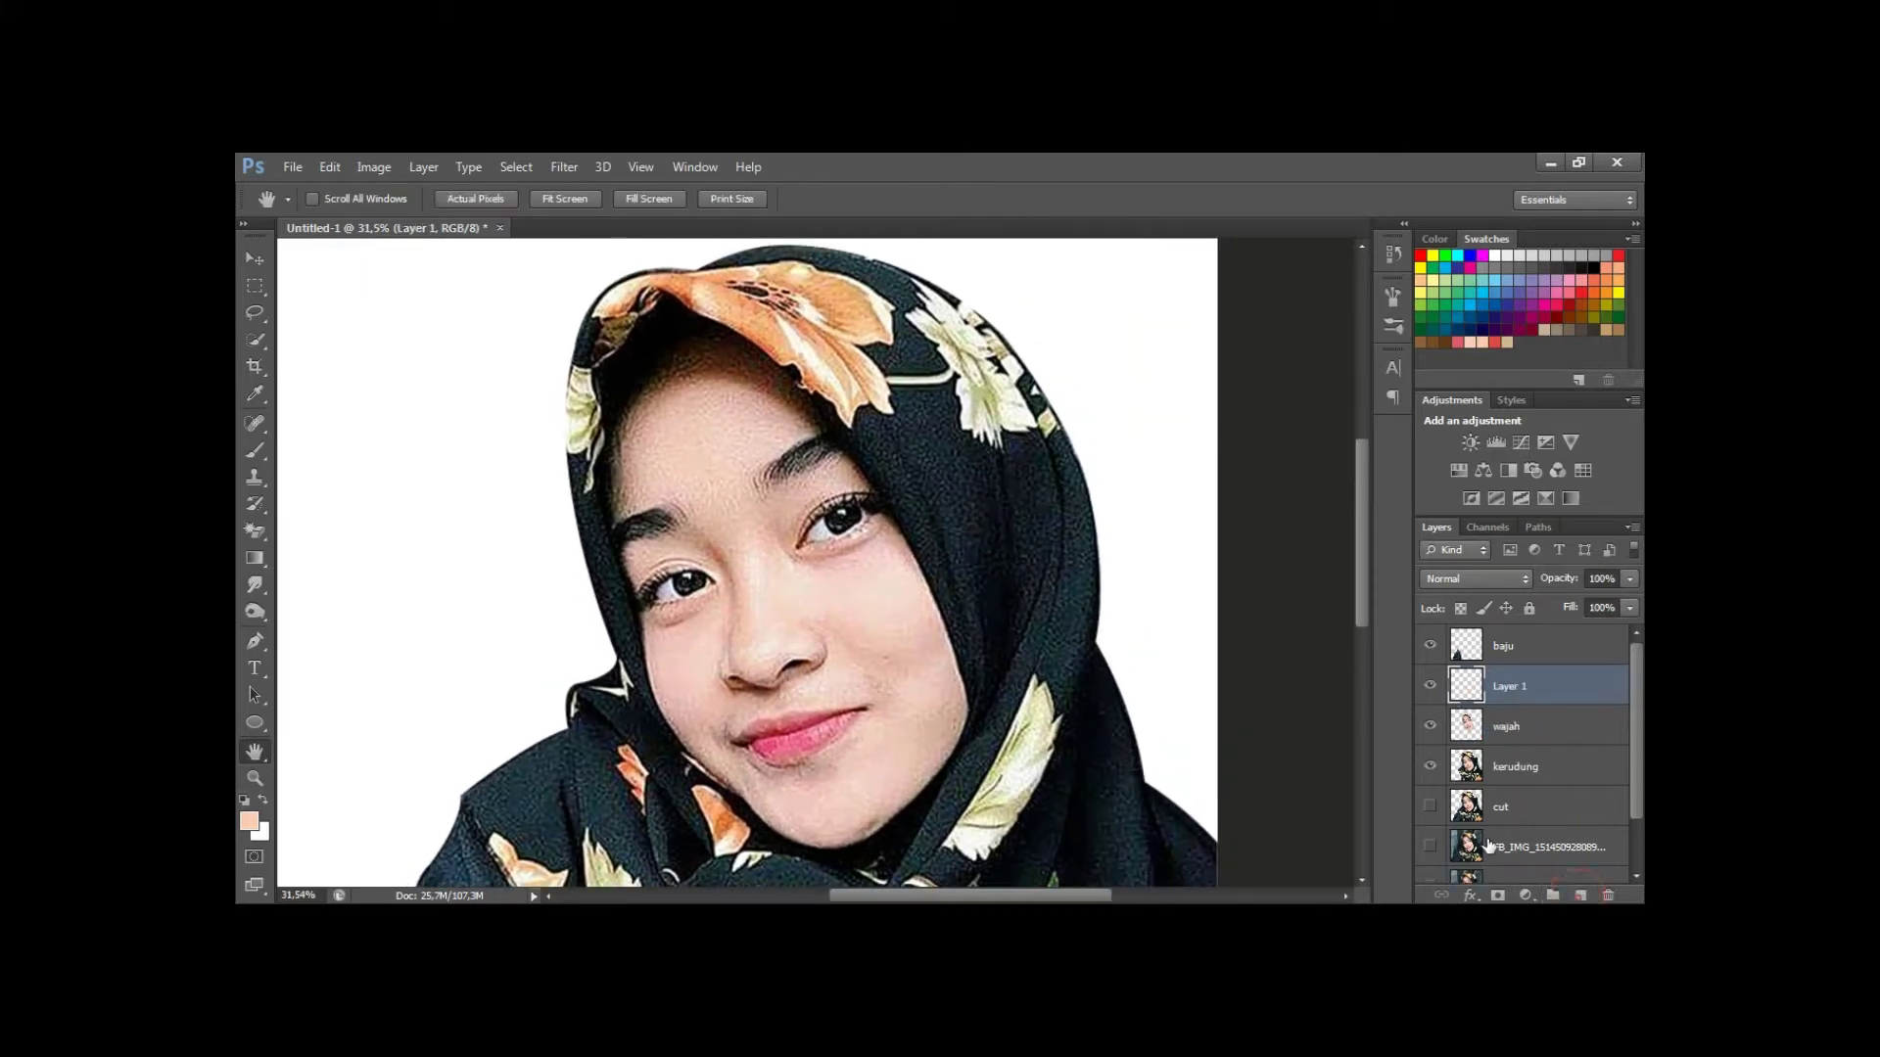
{"action": "key", "text": "ctrl+alt+g"}
Fill the clipped layer with peach foreground colour #faceba.
{"action": "left_click_drag", "start_coordinate": [821, 667], "coordinate": [904, 657]}
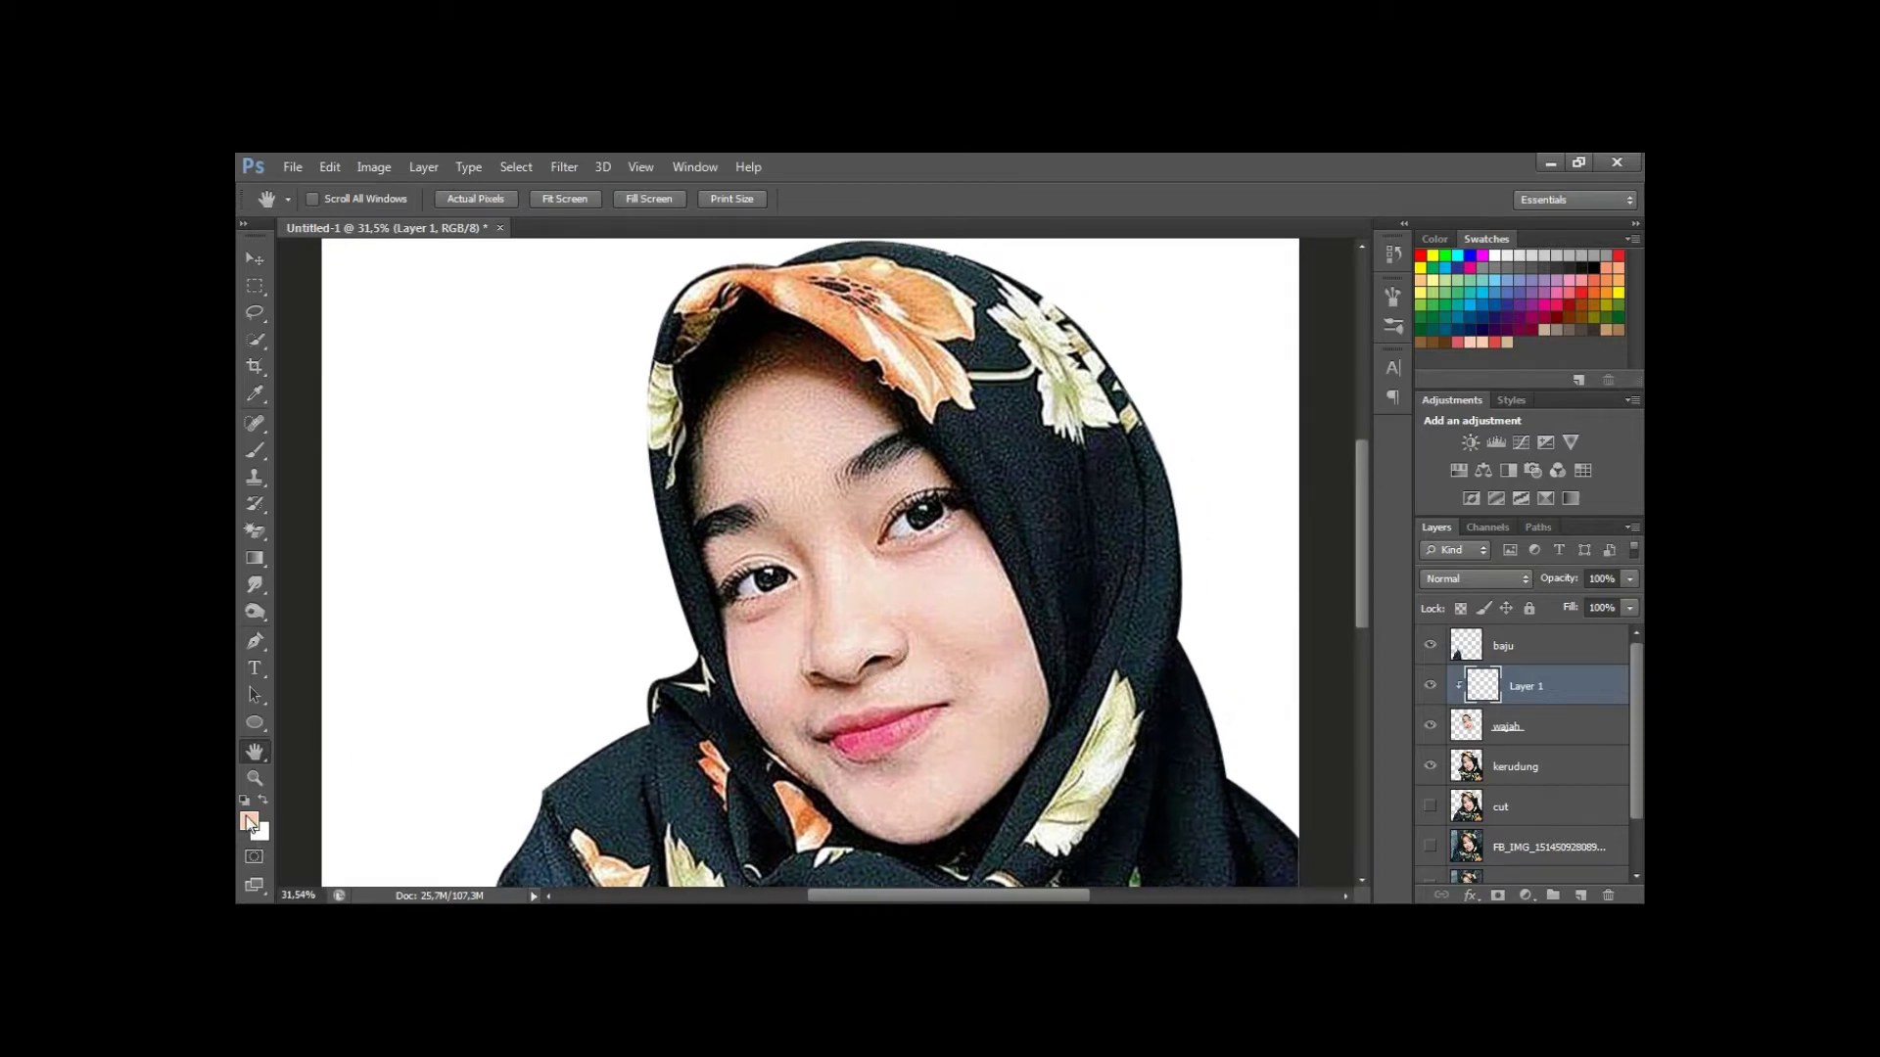
{"action": "left_click", "coordinate": [248, 823]}
{"action": "left_click_drag", "start_coordinate": [1358, 275], "coordinate": [1403, 279]}
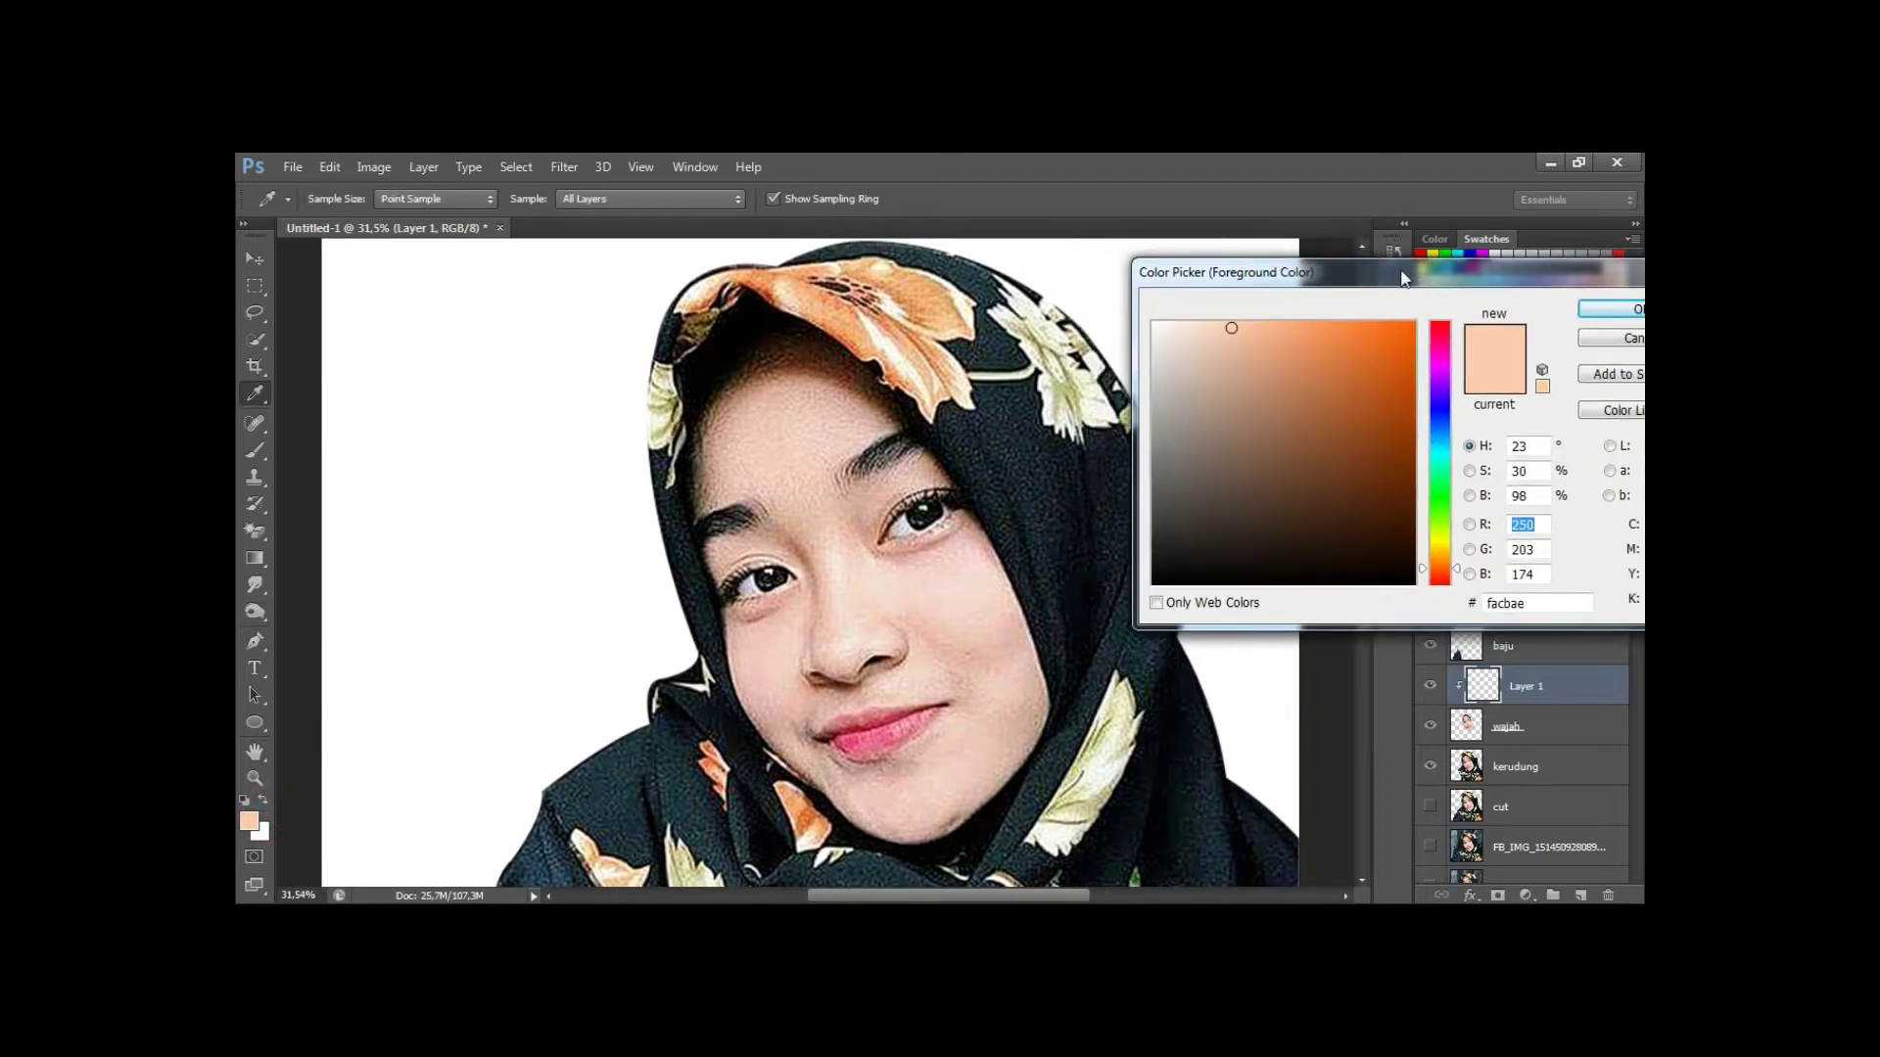
{"action": "left_click", "coordinate": [1534, 607]}
{"action": "double_click", "coordinate": [1535, 602]}
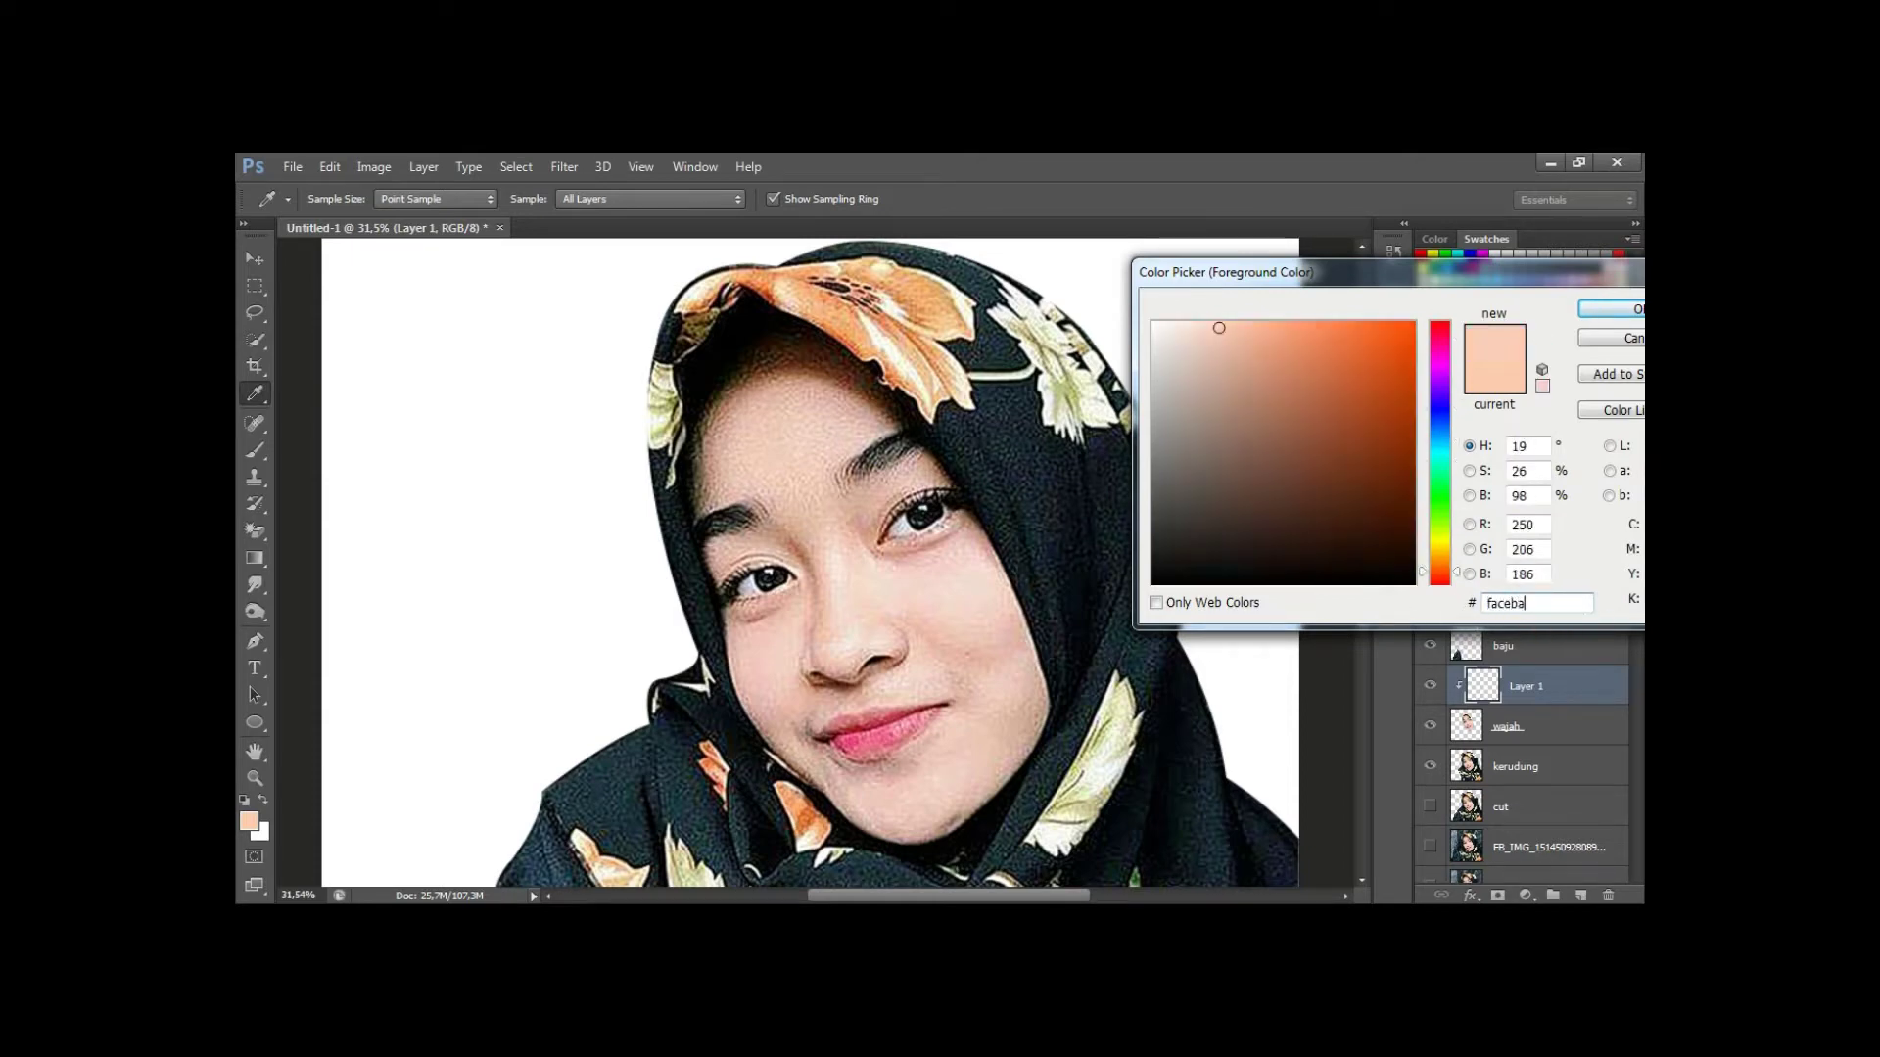
{"action": "key", "text": "Return"}
{"action": "key", "text": "alt+BackSpace"}
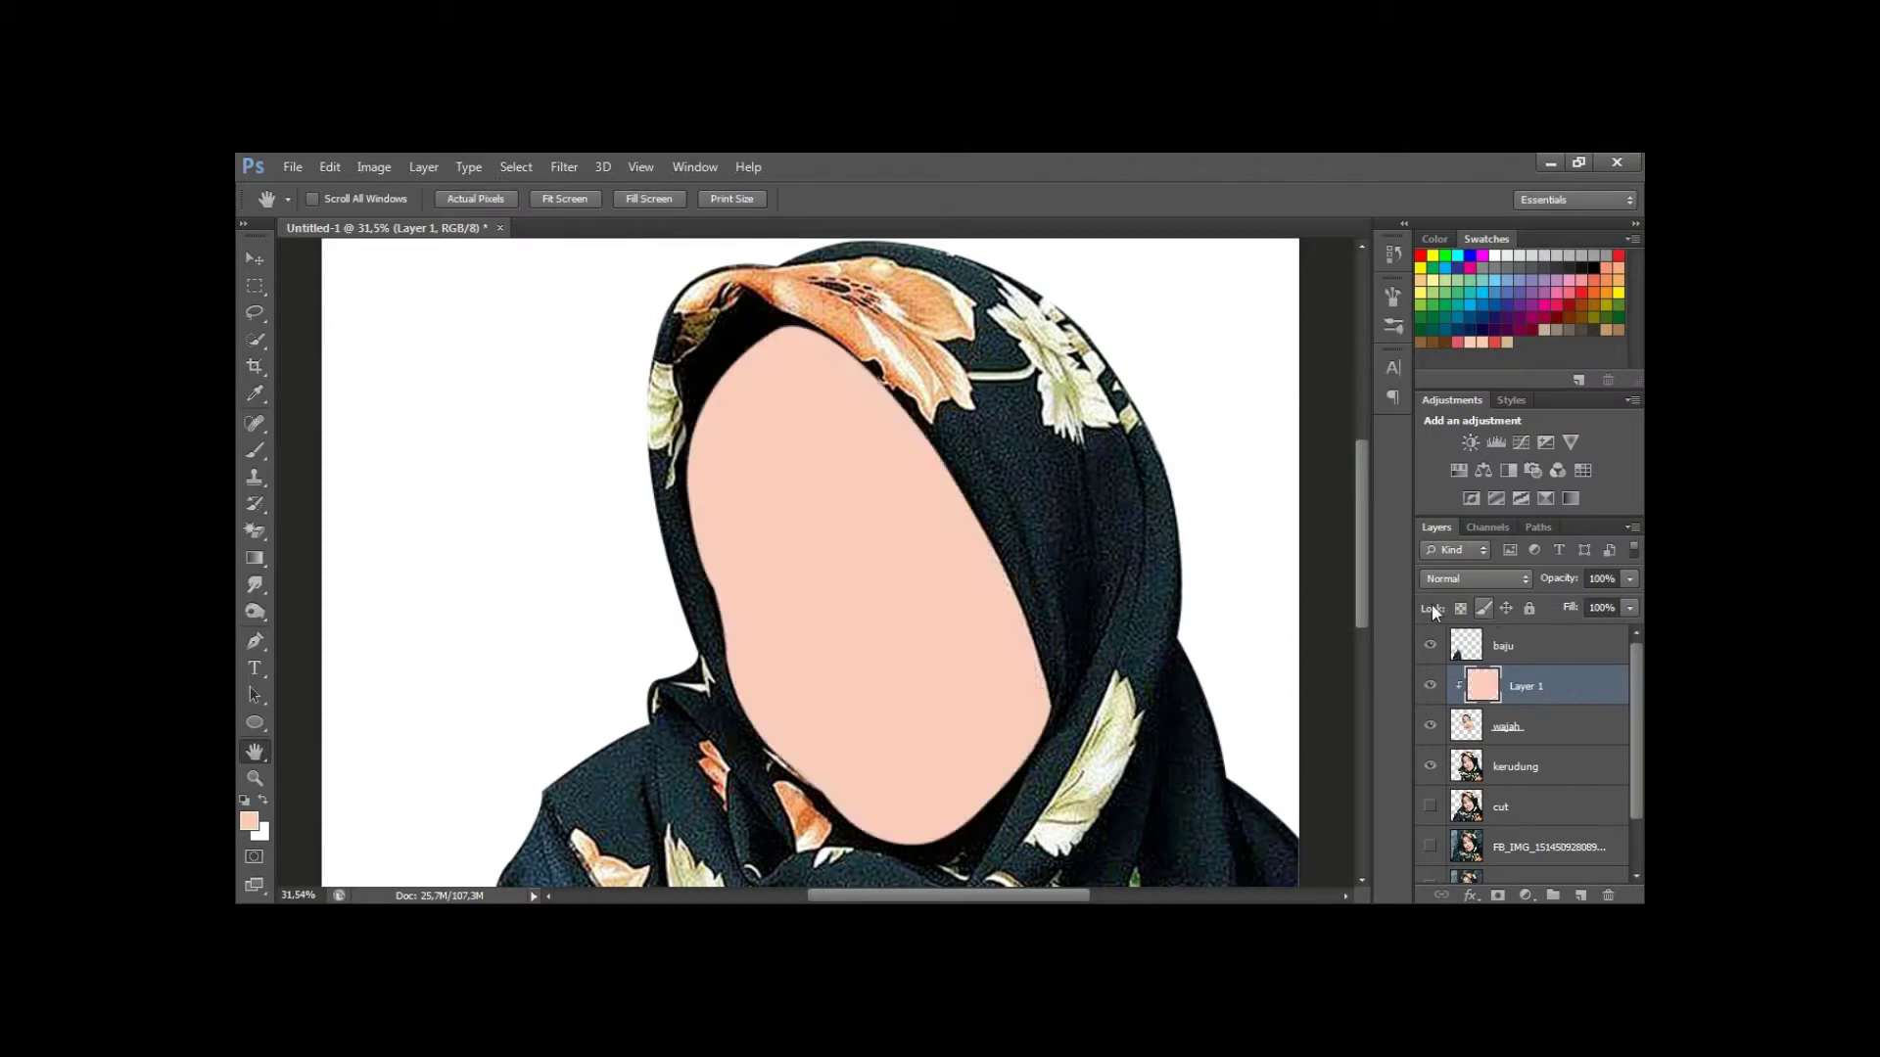
Set the peach layer's blend mode to Color and lower its opacity.
{"action": "left_click", "coordinate": [1477, 578]}
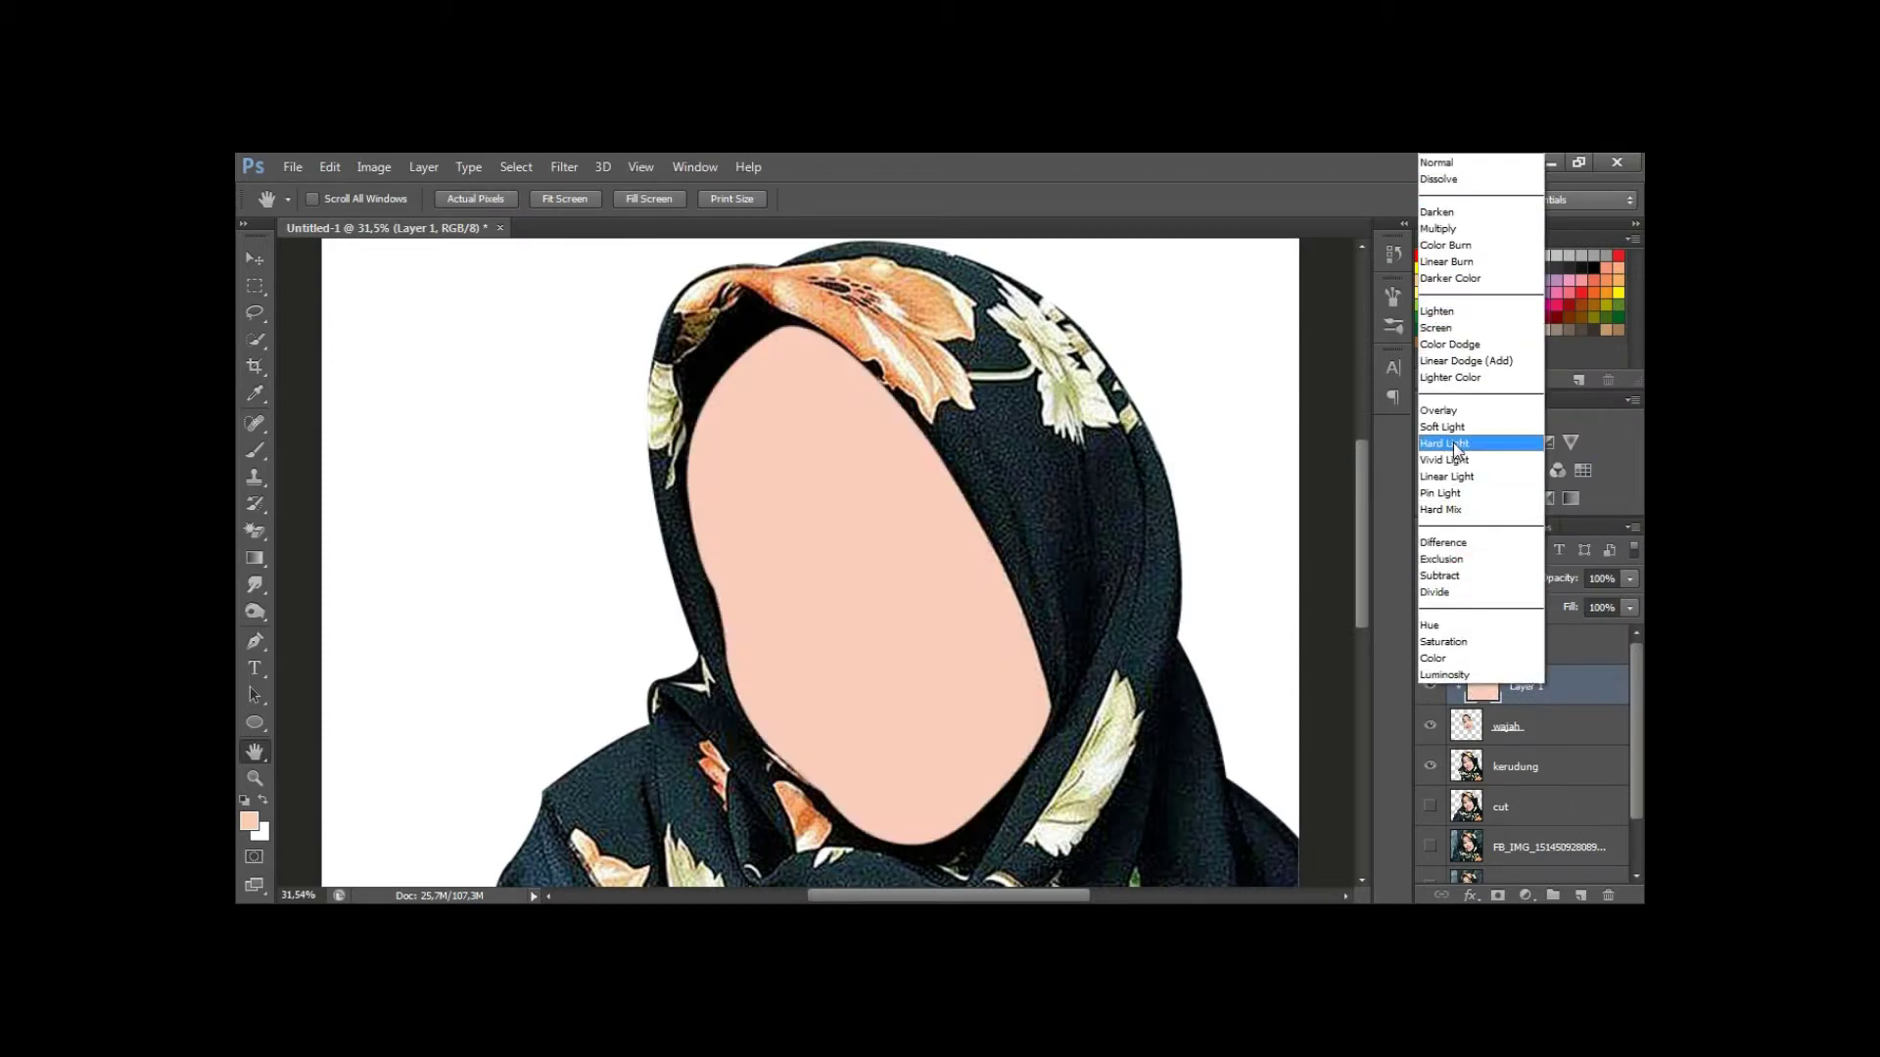
{"action": "left_click", "coordinate": [1451, 659]}
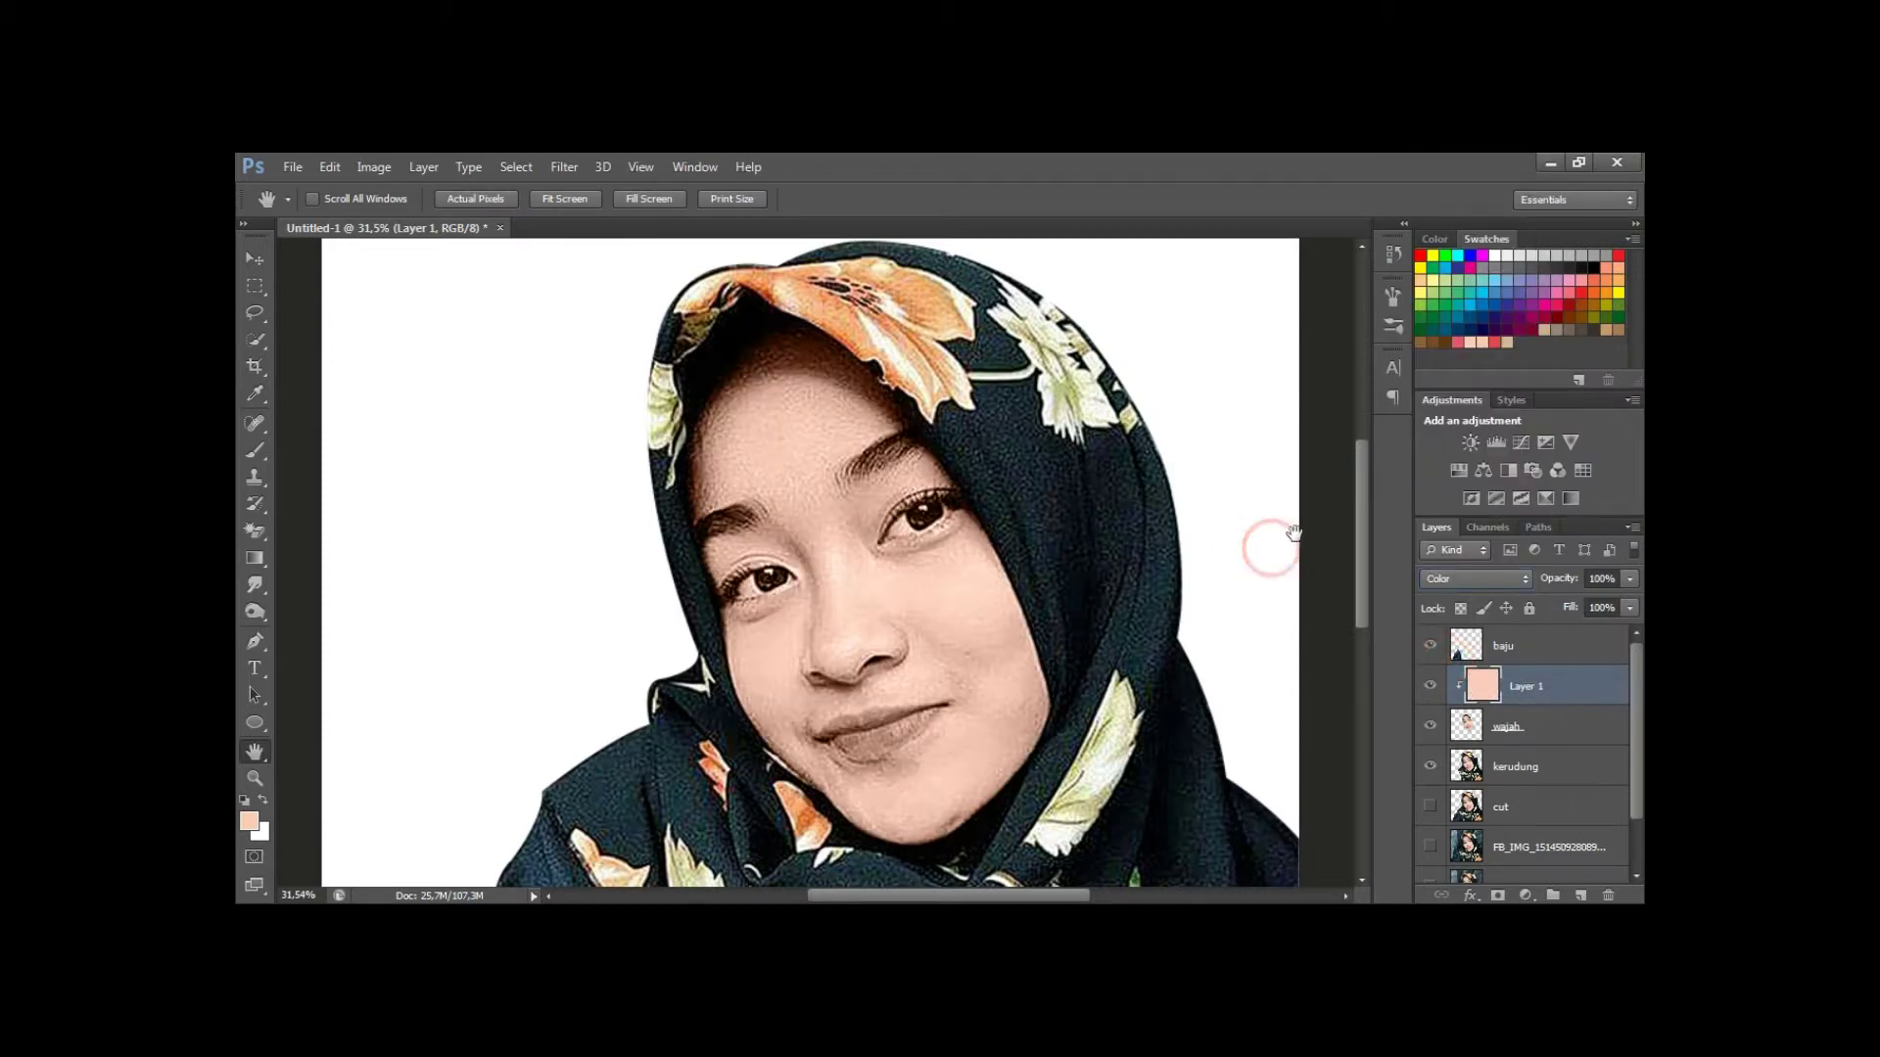
{"action": "left_click_drag", "start_coordinate": [1546, 584], "coordinate": [1476, 604]}
{"action": "key", "text": "z"}
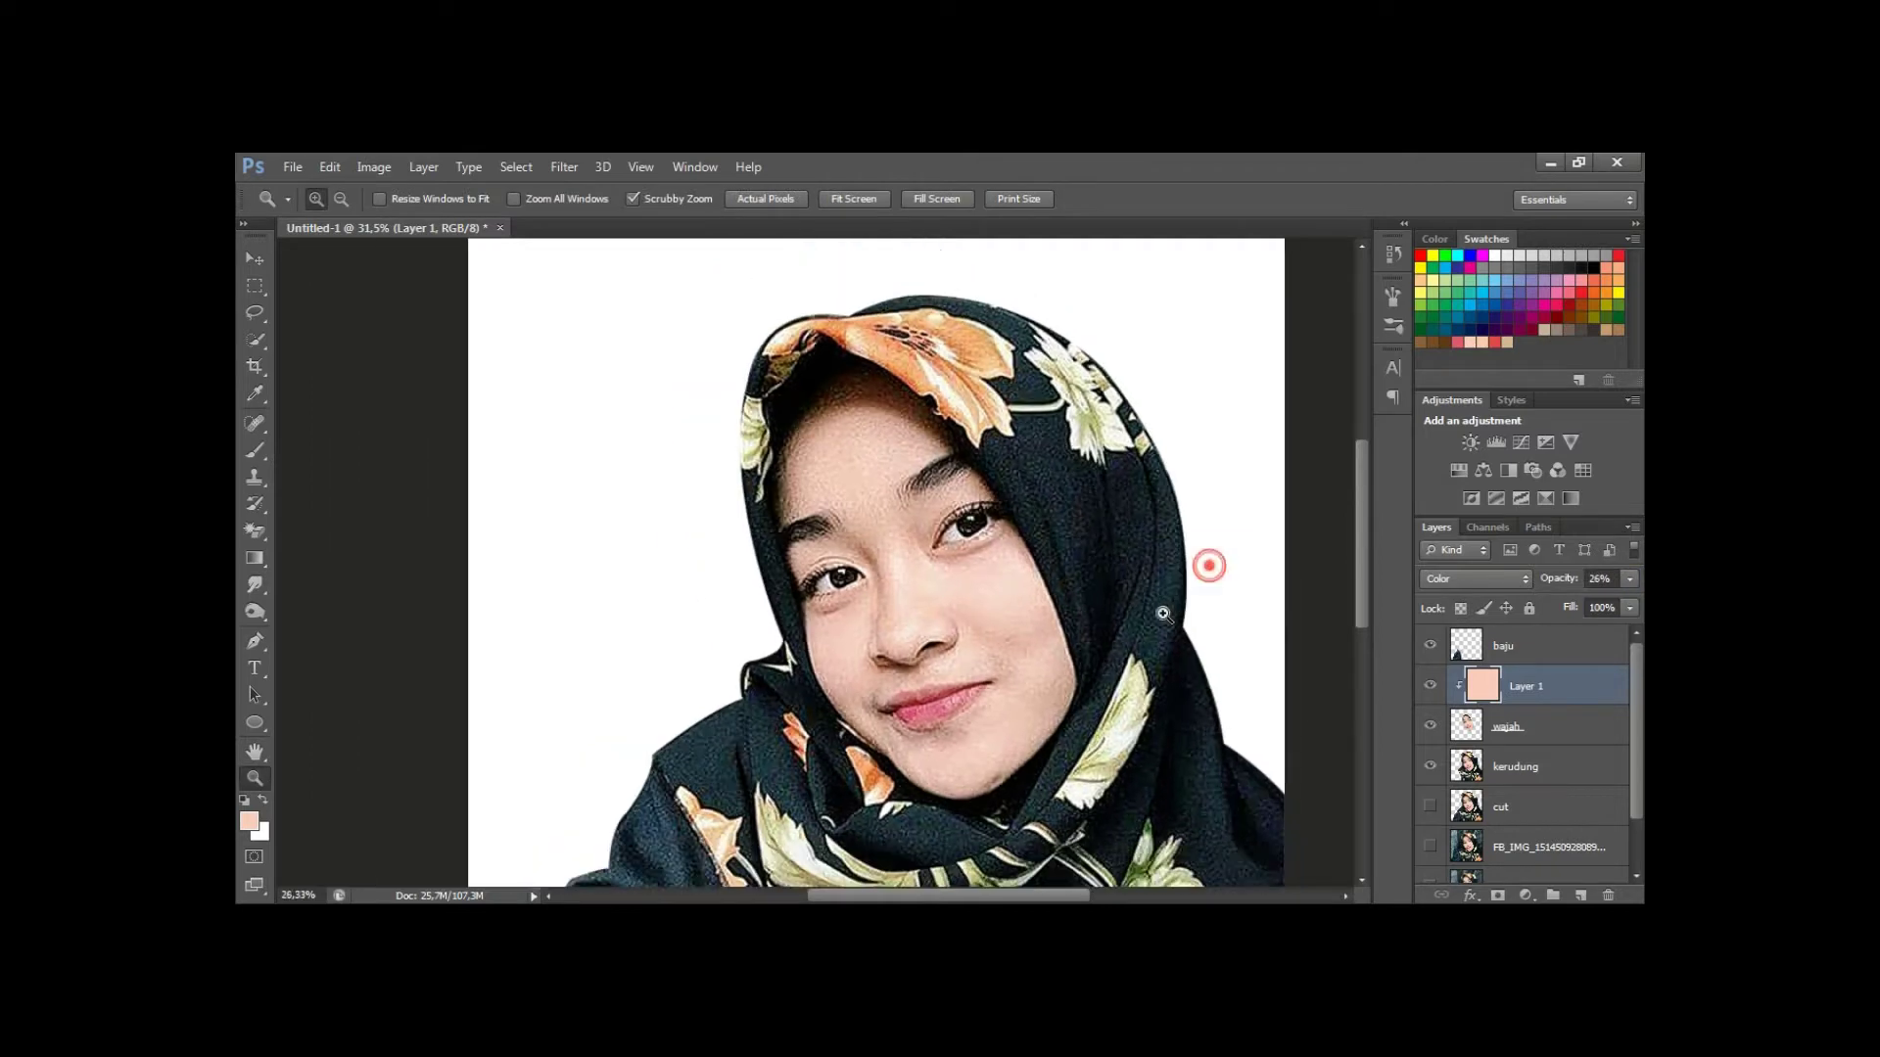
{"action": "left_click_drag", "start_coordinate": [1208, 558], "coordinate": [1150, 600]}
{"action": "left_click_drag", "start_coordinate": [1024, 557], "coordinate": [1087, 556]}
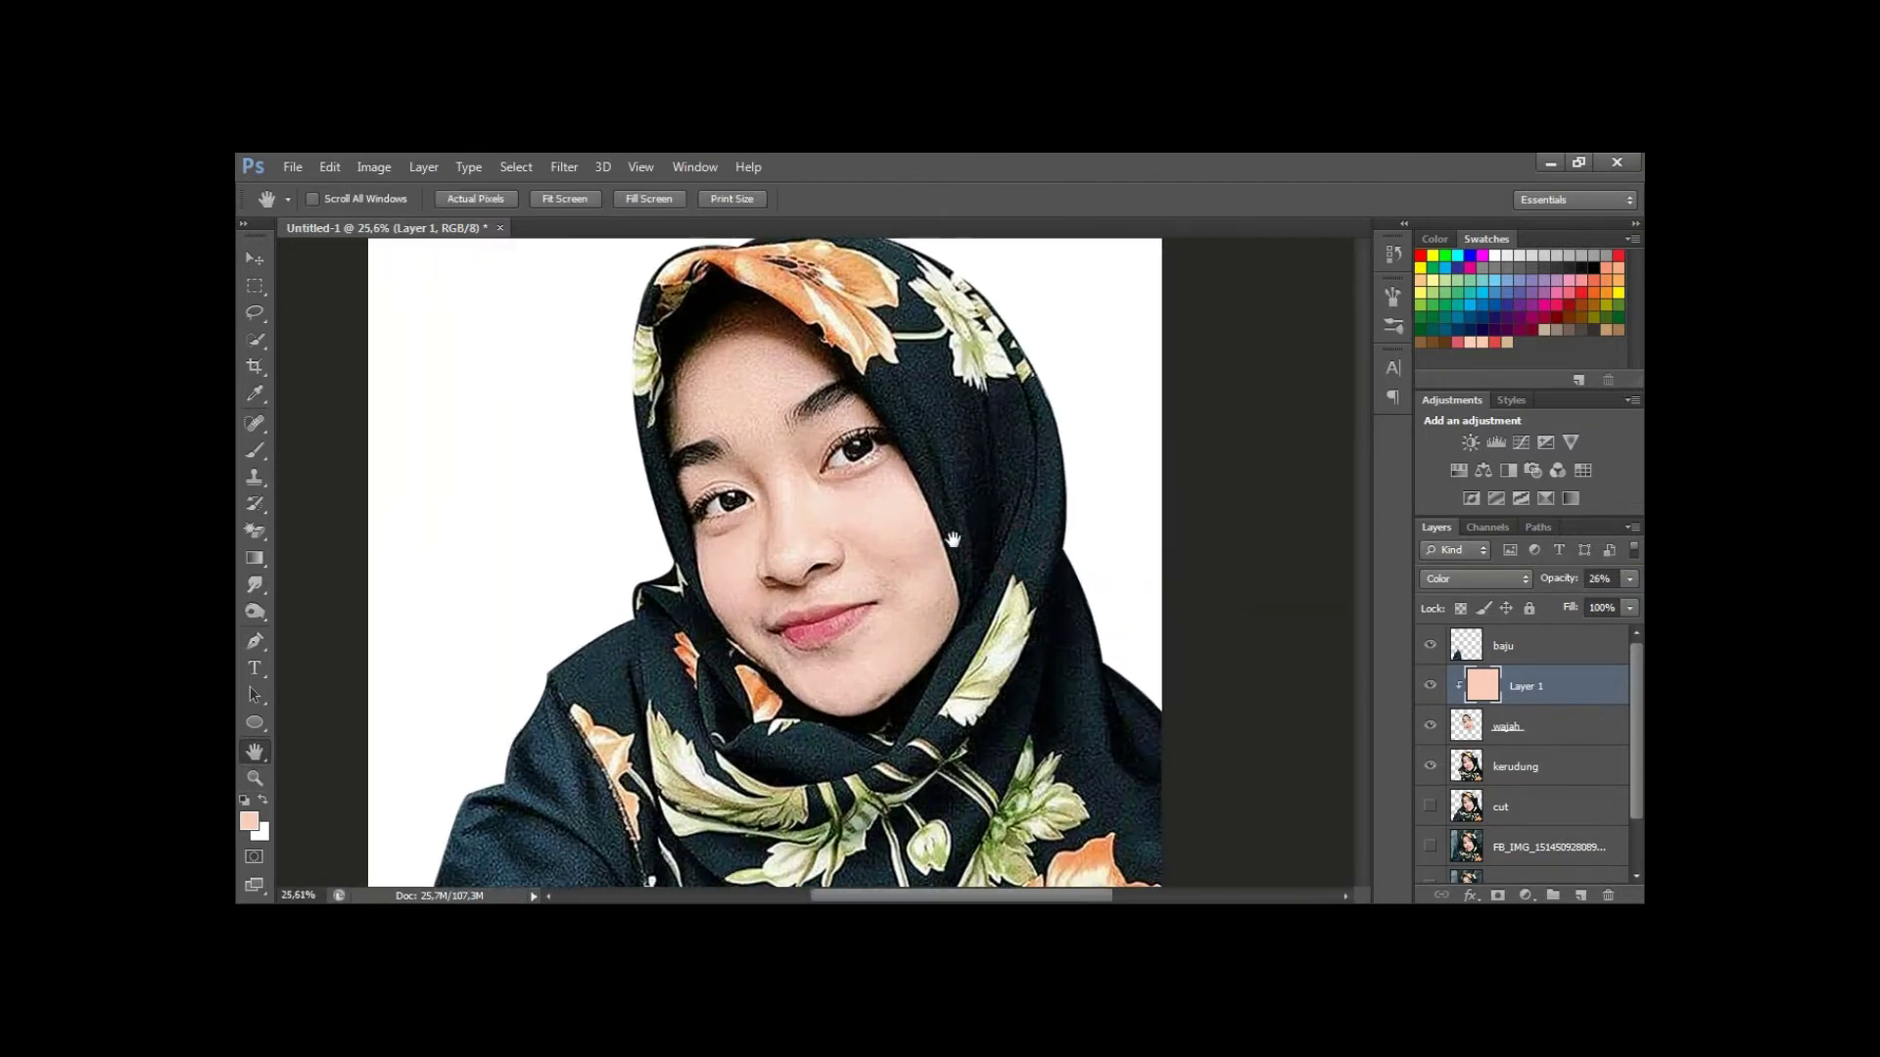
Compare tint strengths and settle the peach layer's opacity at 25%.
{"action": "key", "text": "h"}
{"action": "left_click_drag", "start_coordinate": [884, 525], "coordinate": [931, 524]}
{"action": "left_click_drag", "start_coordinate": [1548, 580], "coordinate": [1556, 586]}
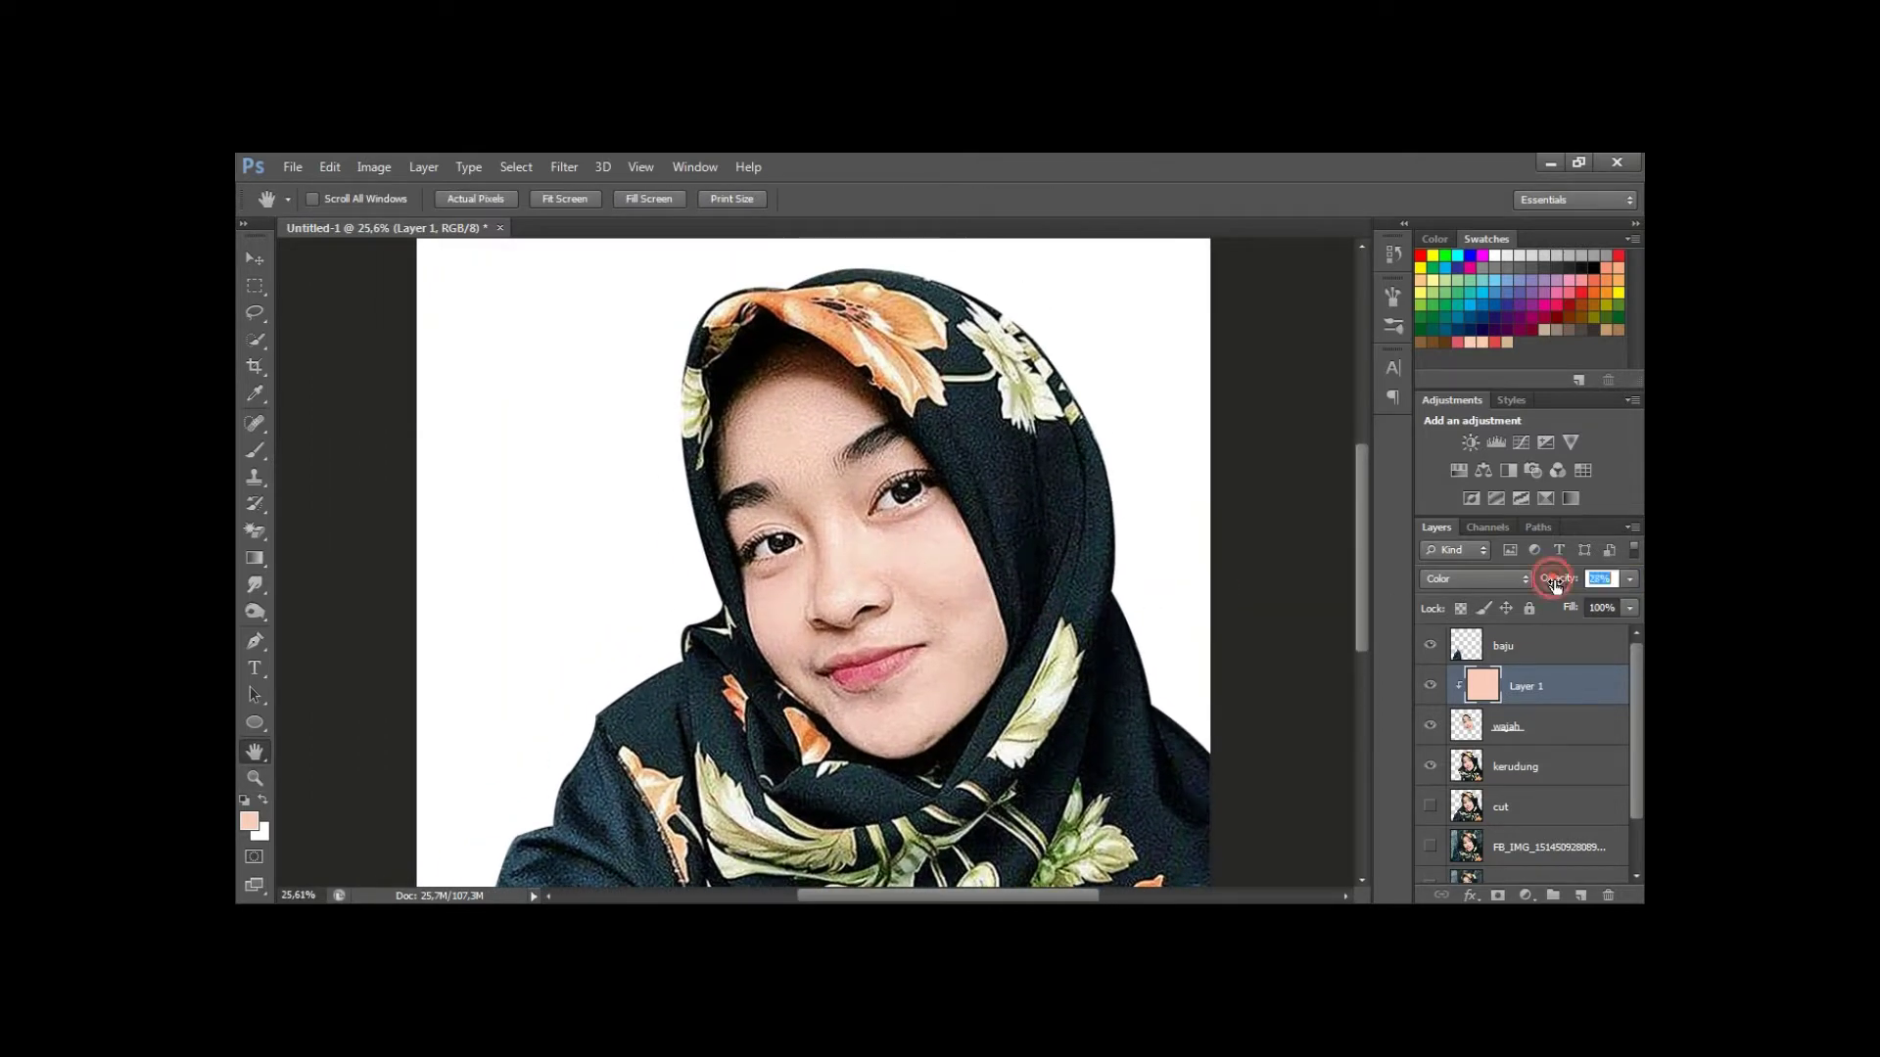
{"action": "left_click_drag", "start_coordinate": [1556, 584], "coordinate": [1521, 592]}
{"action": "left_click_drag", "start_coordinate": [1543, 589], "coordinate": [1539, 590]}
{"action": "left_click", "coordinate": [250, 821]}
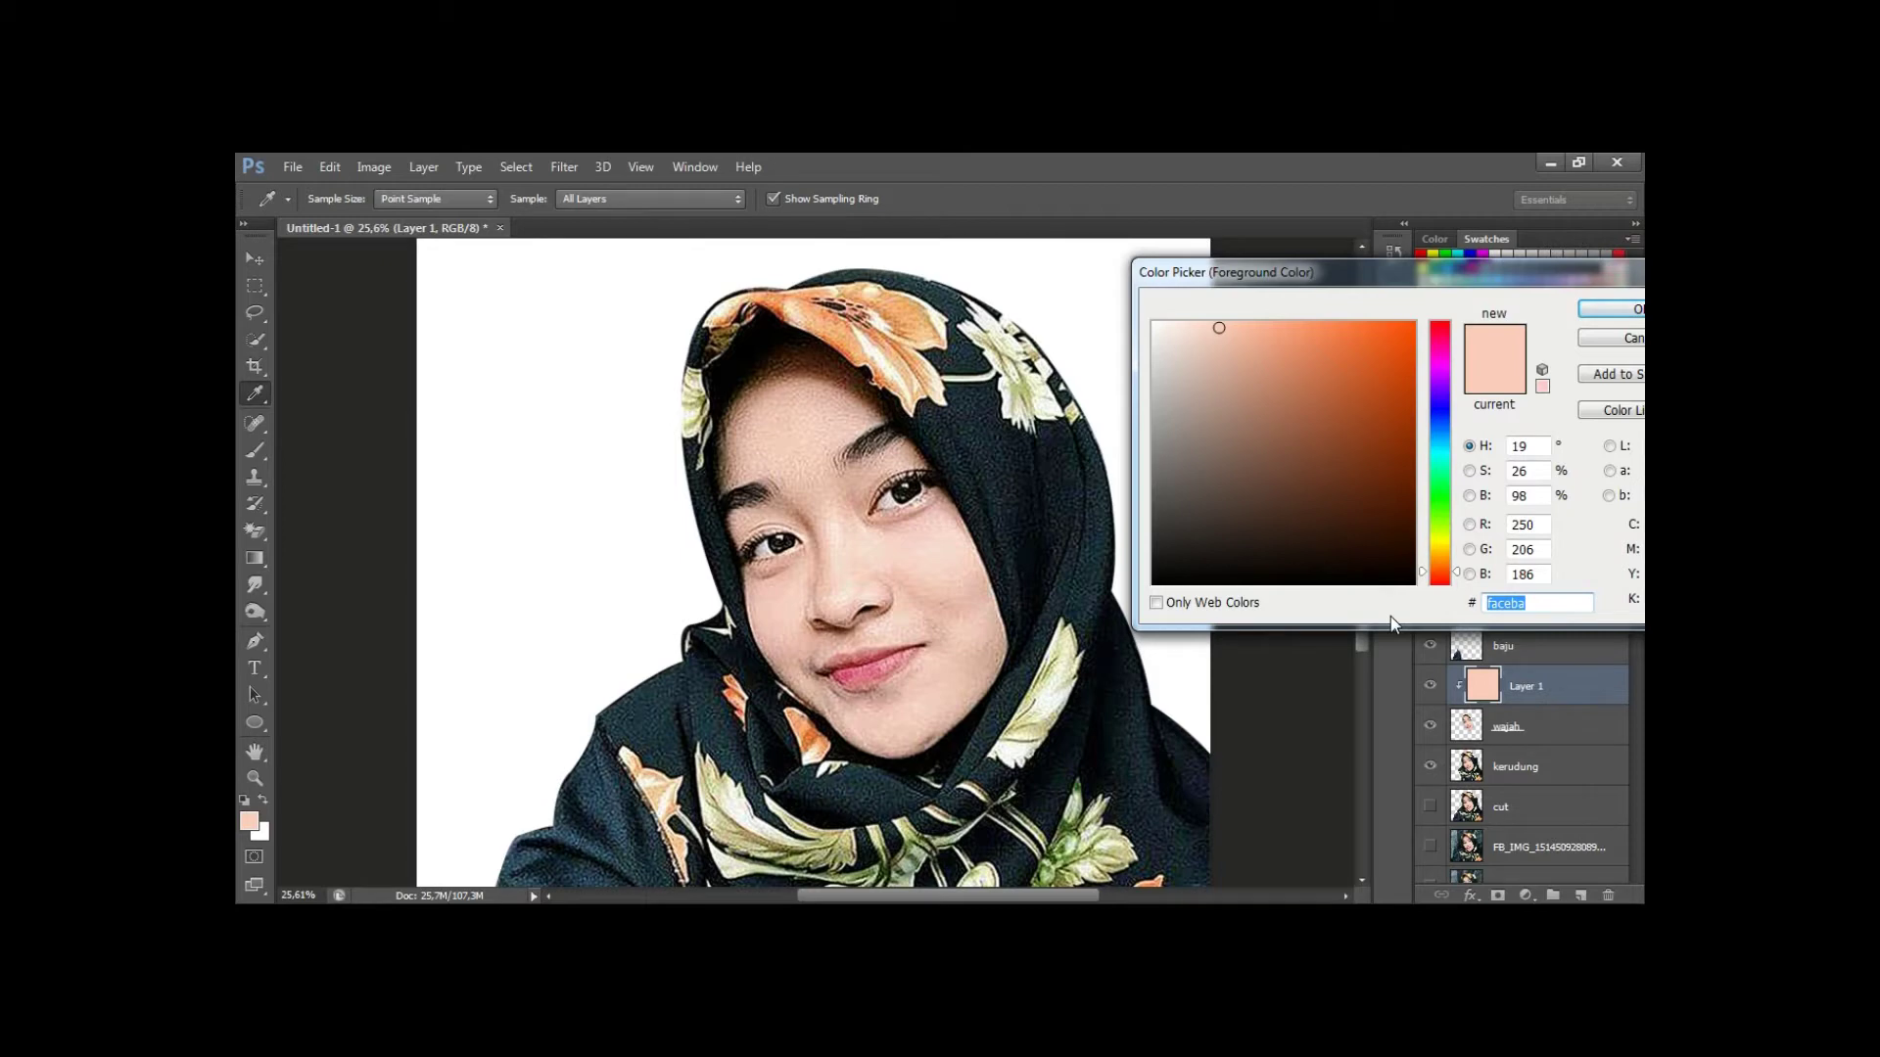
Create a new Layer 2 clipped to Layer 1 via the New Layer dialog.
{"action": "key", "text": "Return"}
{"action": "key", "text": "h"}
{"action": "key", "text": "ctrl+shift+n"}
{"action": "key", "text": "BackSpace"}
{"action": "key", "text": "Tab"}
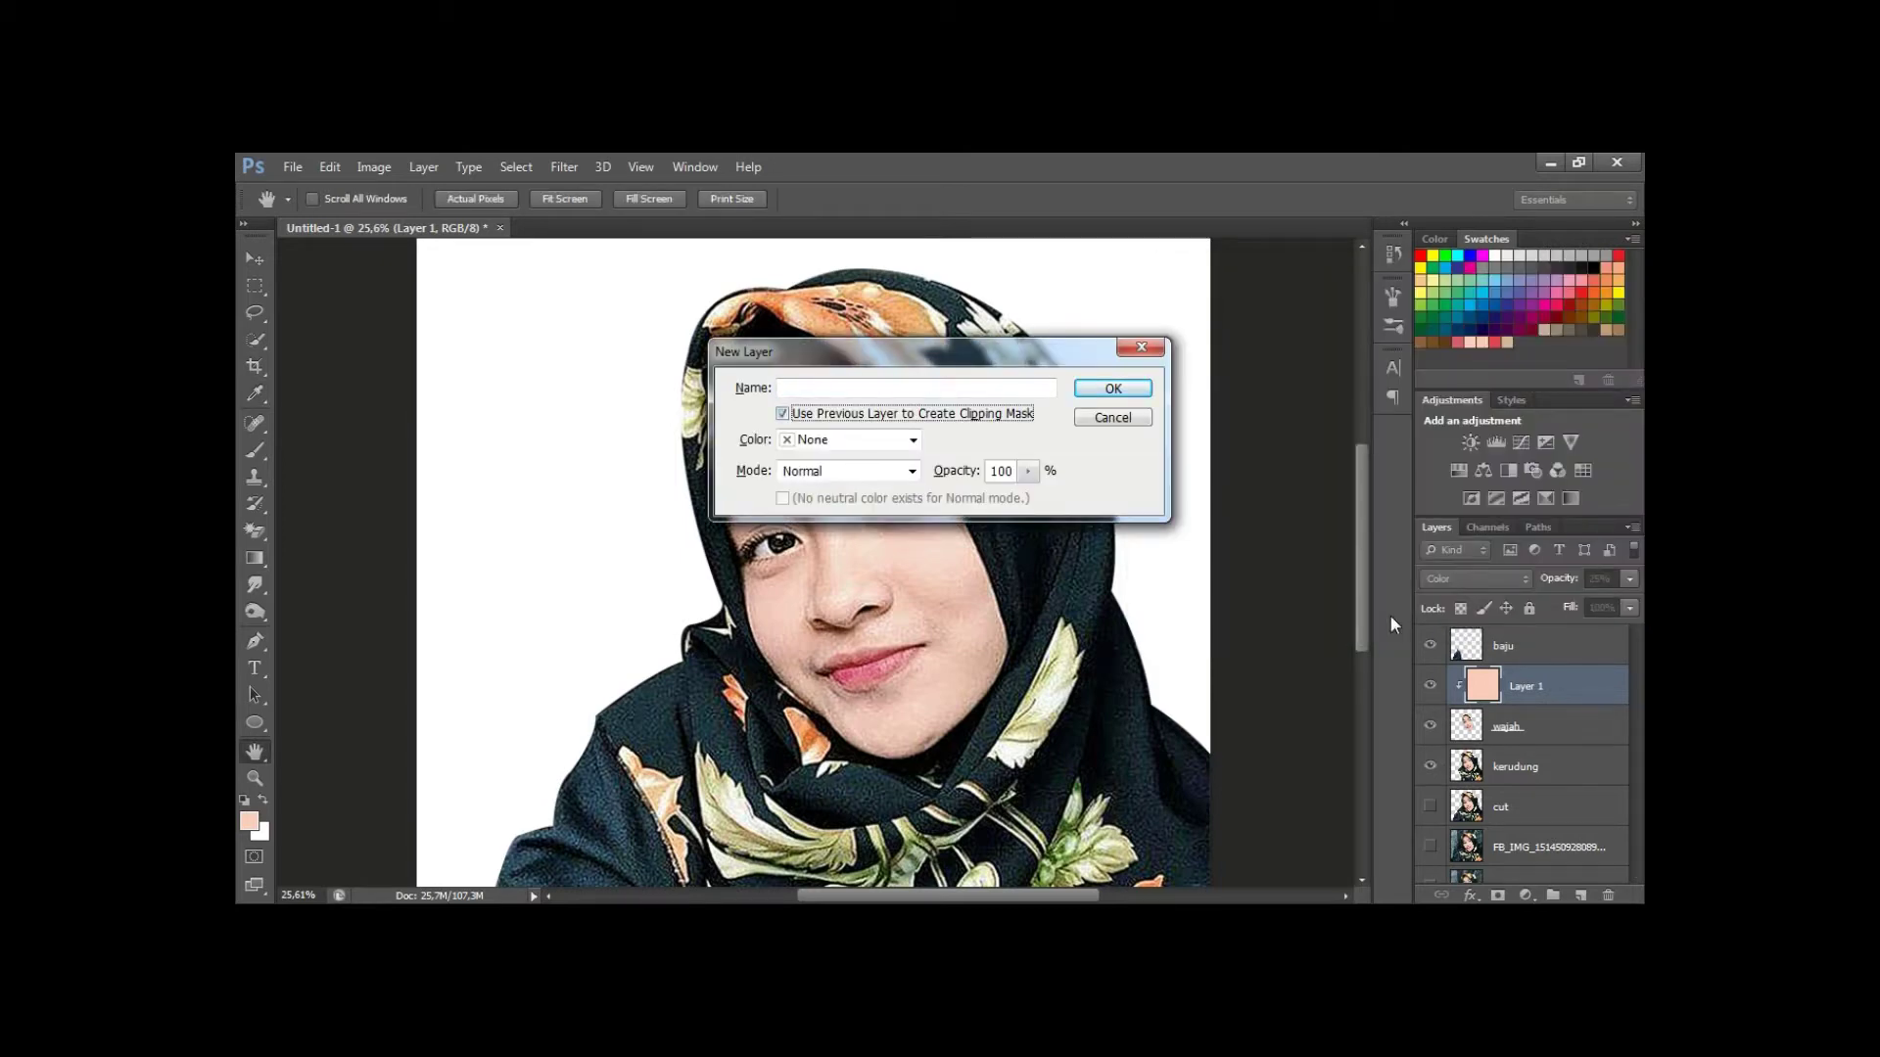
{"action": "key", "text": "Return"}
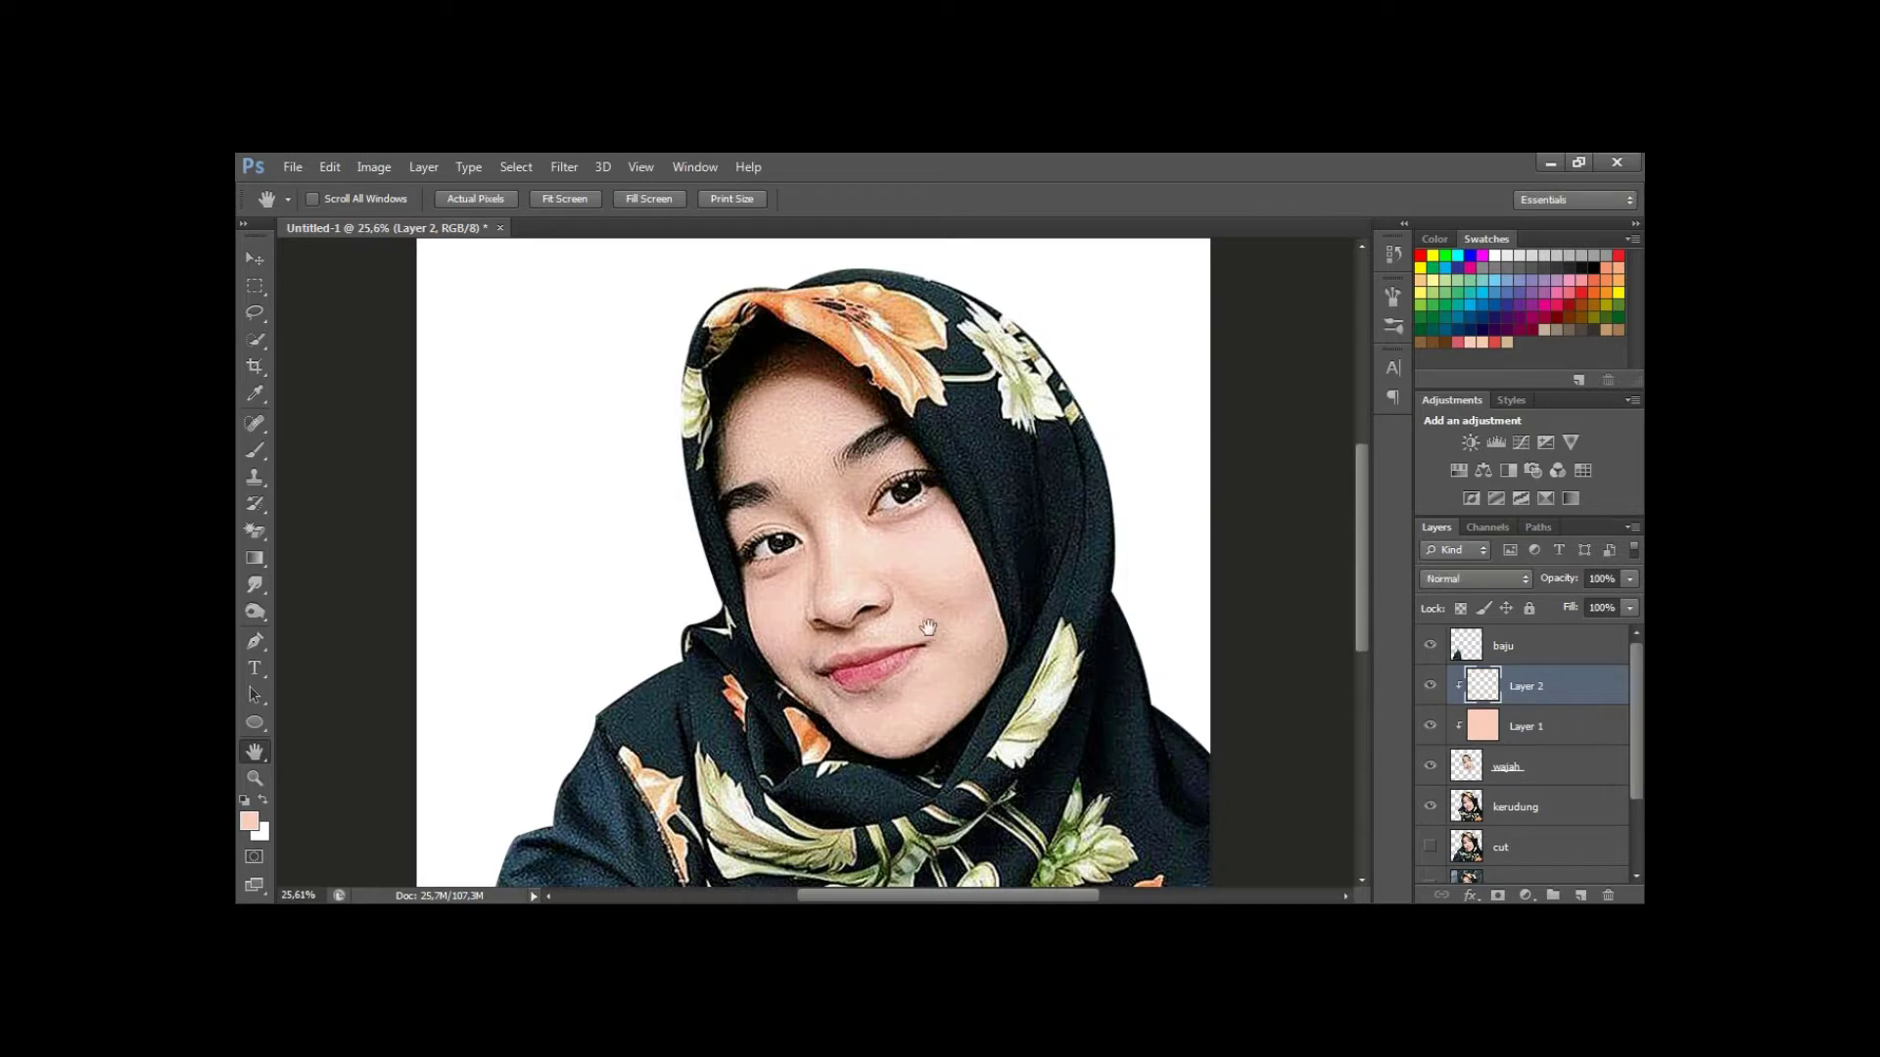
Fill Layer 2 with peach foreground colour #faceba.
{"action": "left_click", "coordinate": [249, 821]}
{"action": "double_click", "coordinate": [1536, 604]}
{"action": "type", "text": "fac"}
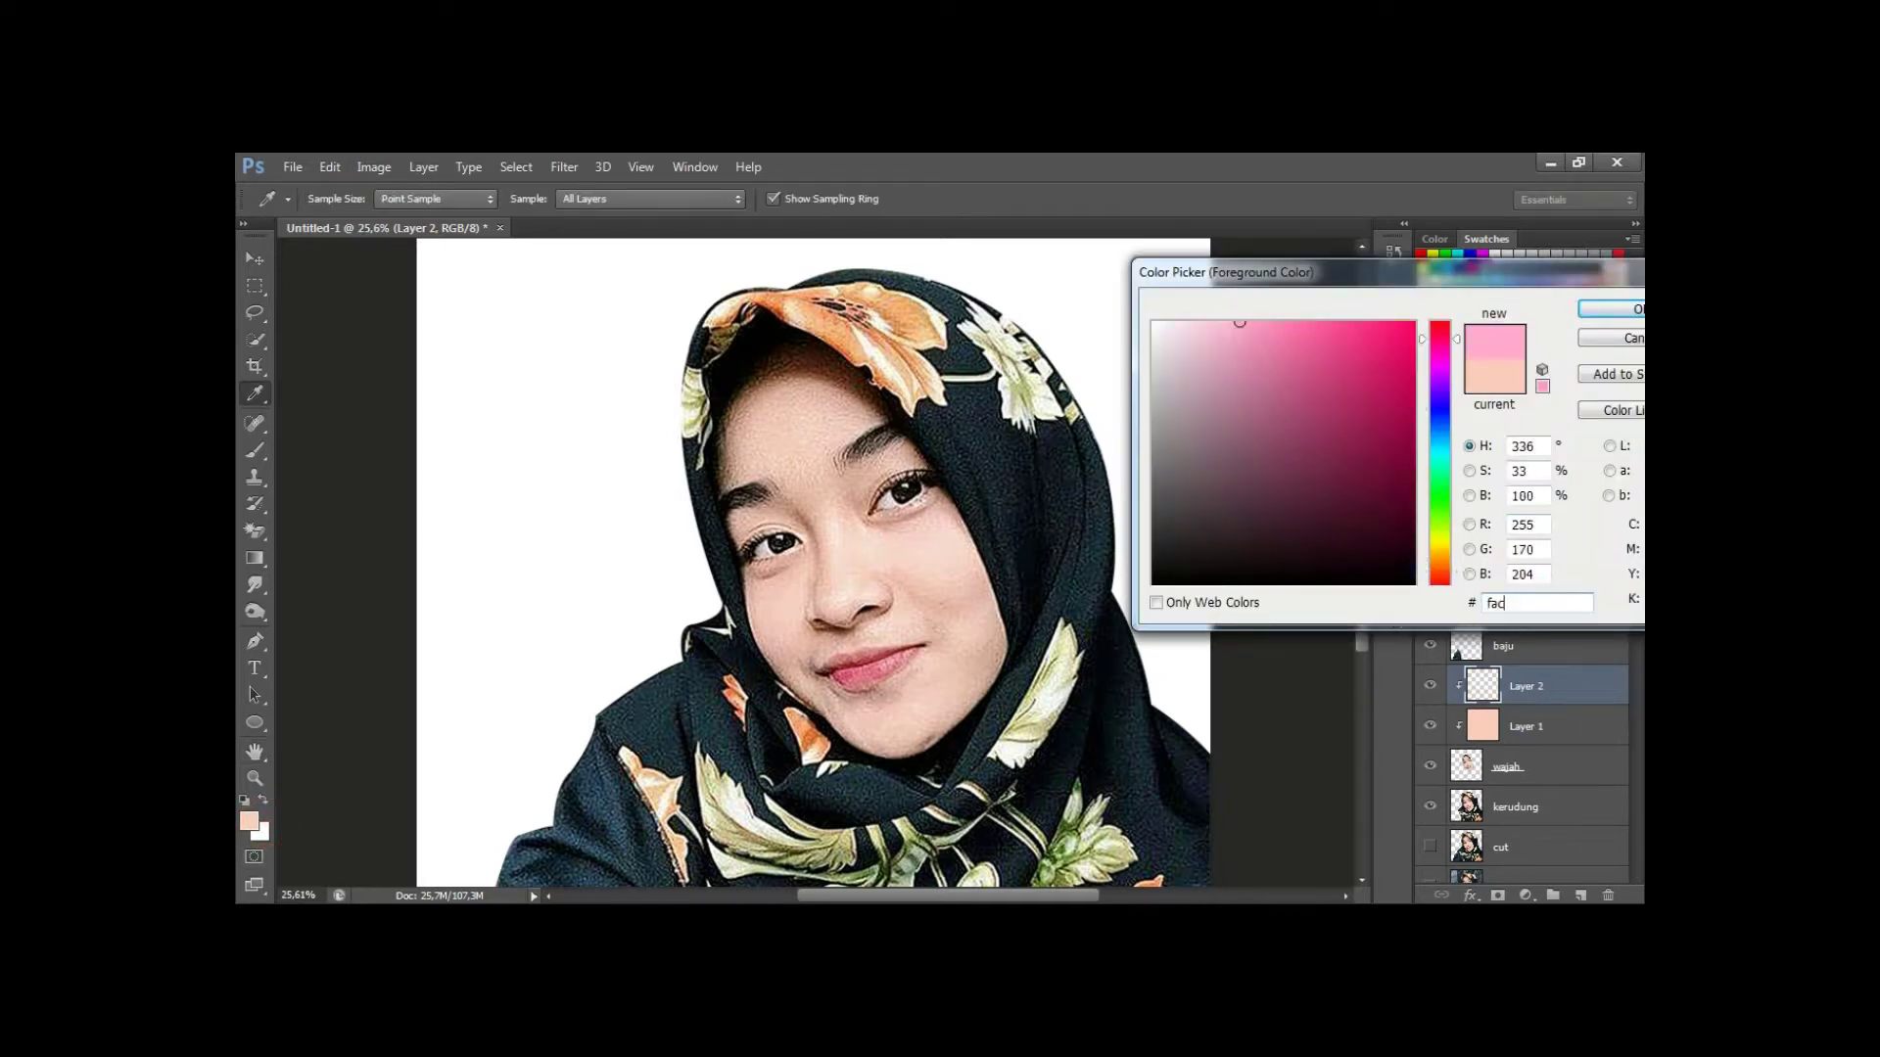
{"action": "type", "text": "eba"}
{"action": "key", "text": "Return"}
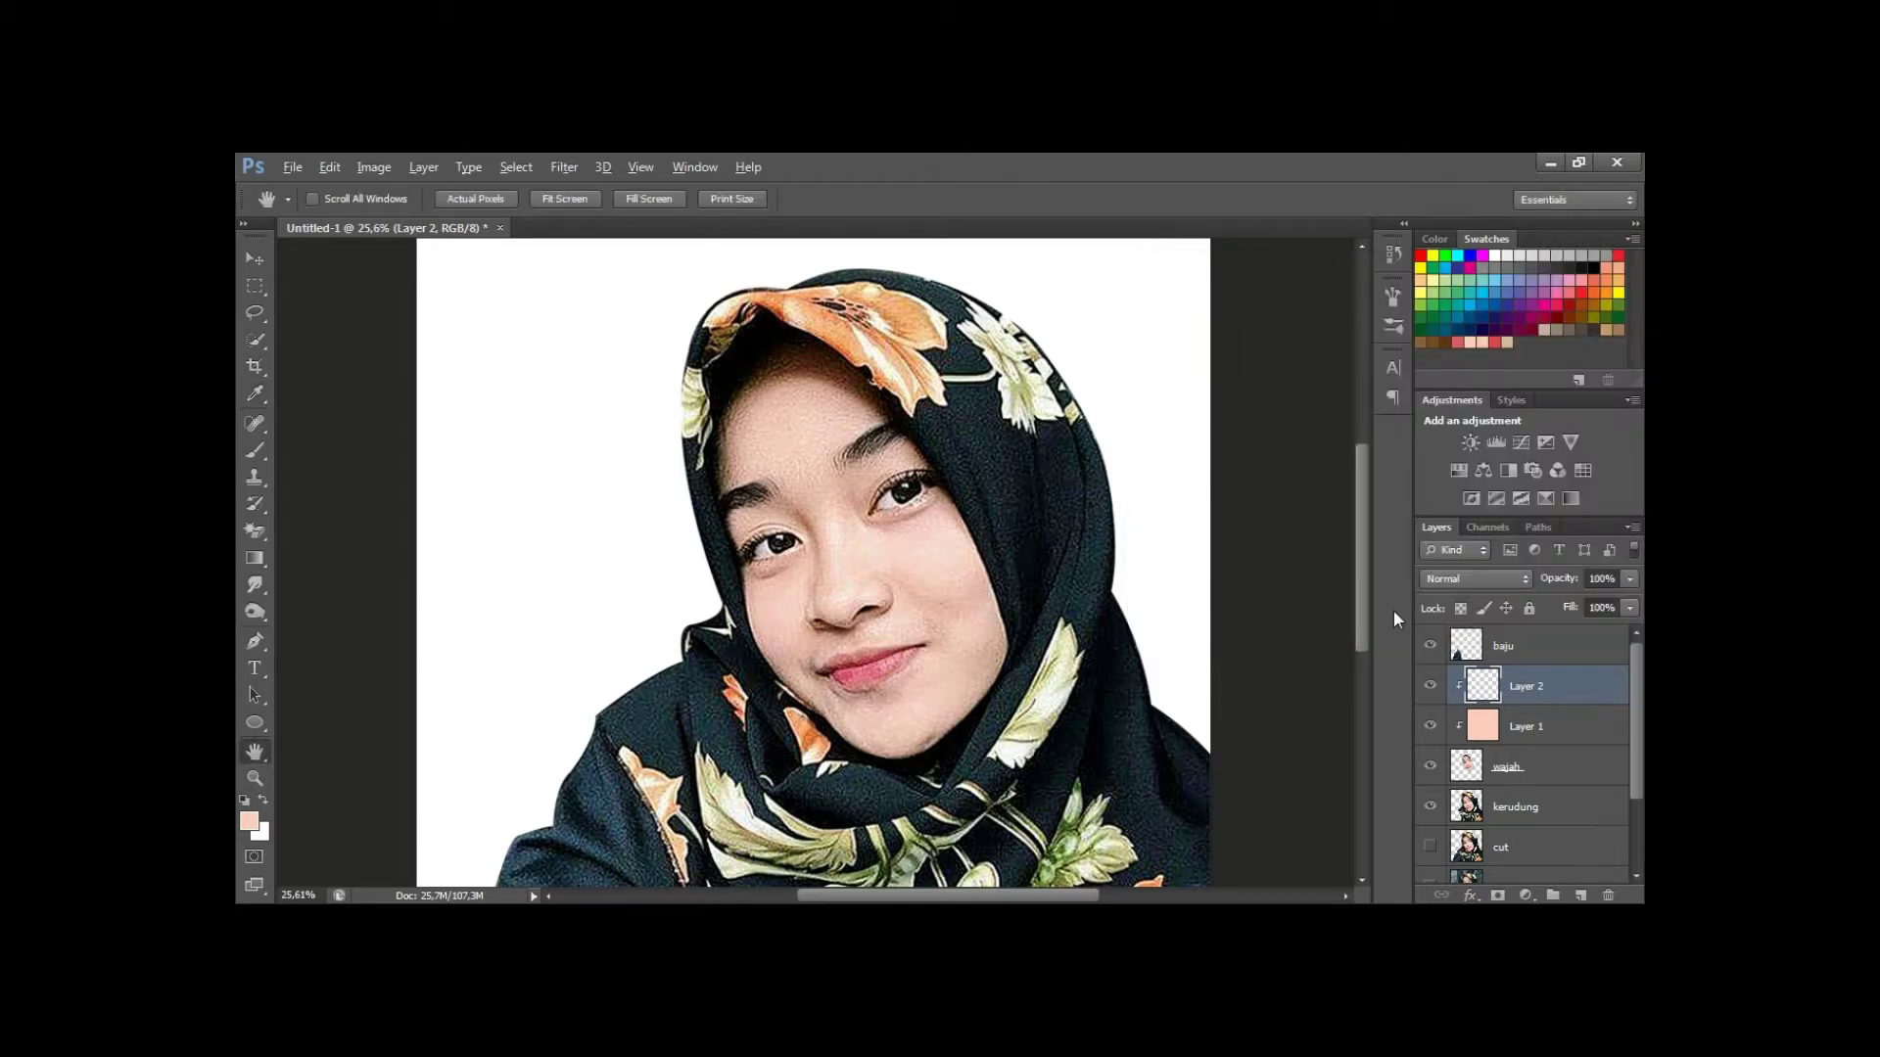
{"action": "key", "text": "alt+Delete"}
Blend Layer 2 as Soft Light at reduced opacity.
{"action": "left_click", "coordinate": [1473, 579]}
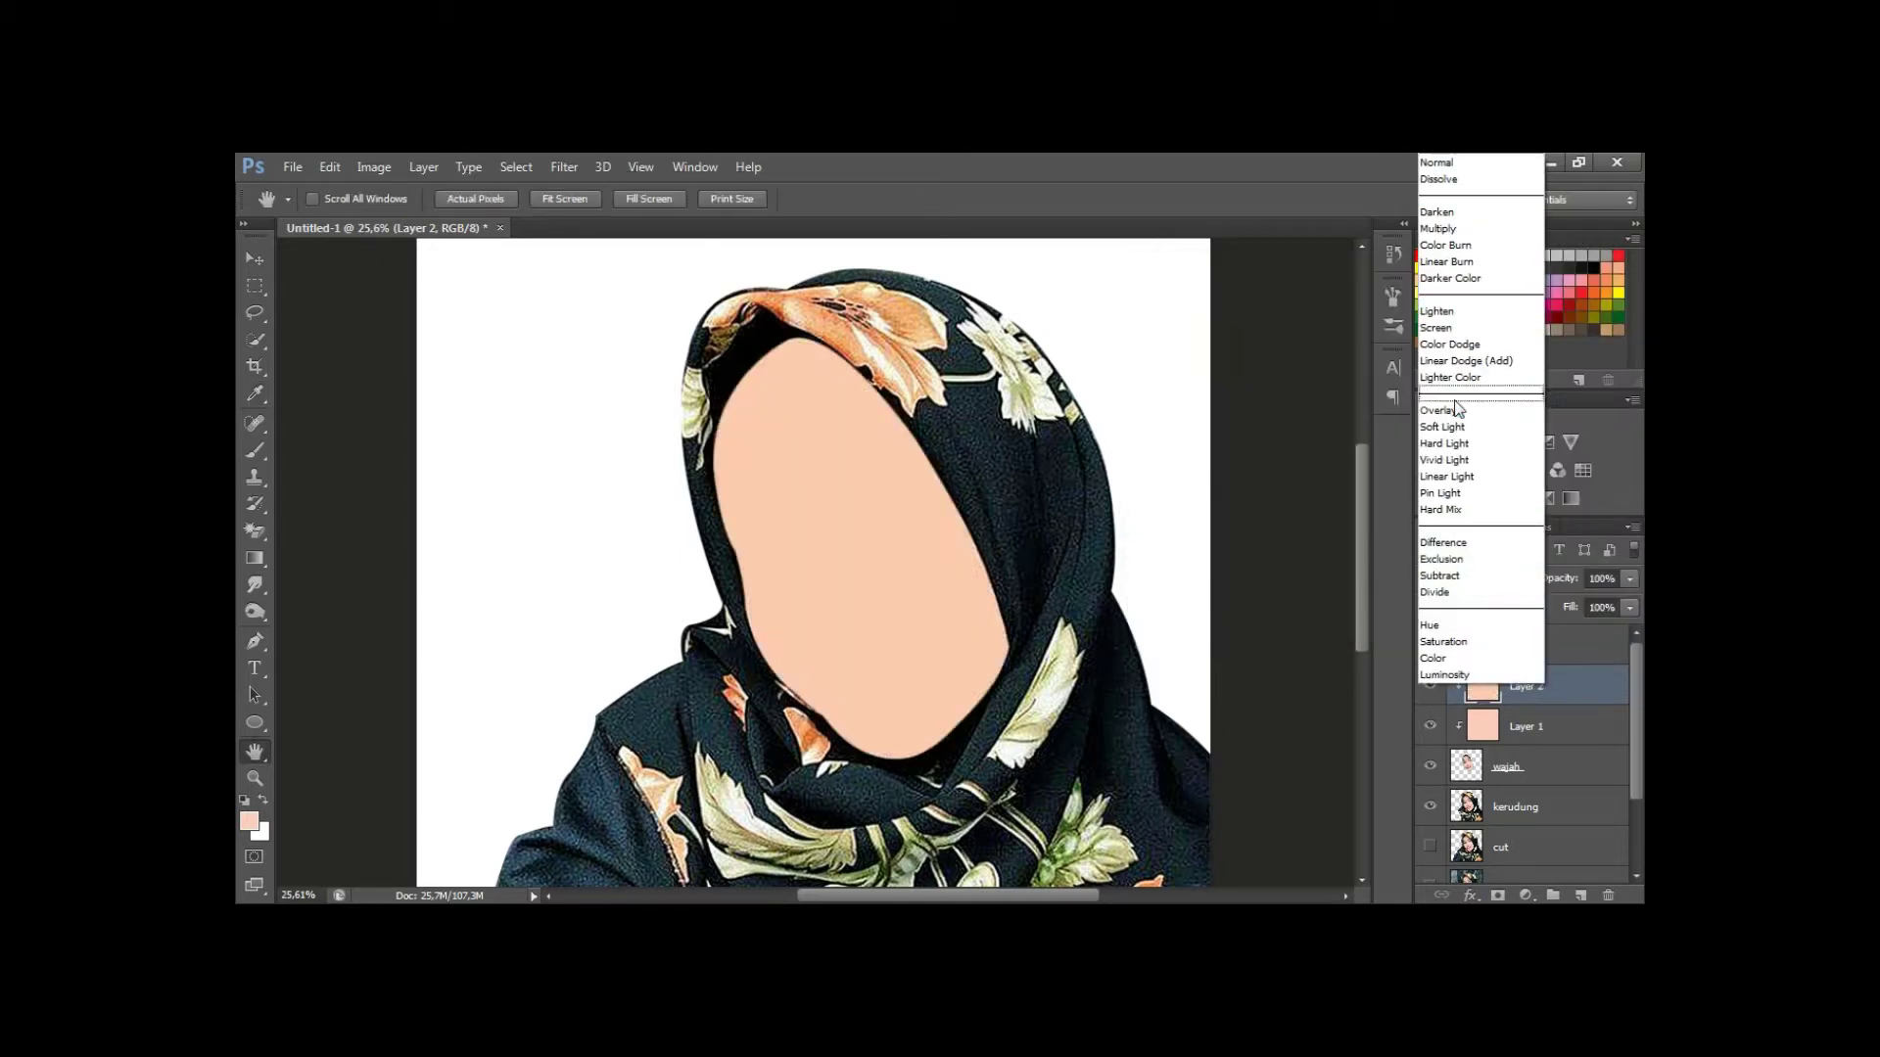
{"action": "left_click", "coordinate": [1466, 426]}
{"action": "left_click", "coordinate": [1288, 550]}
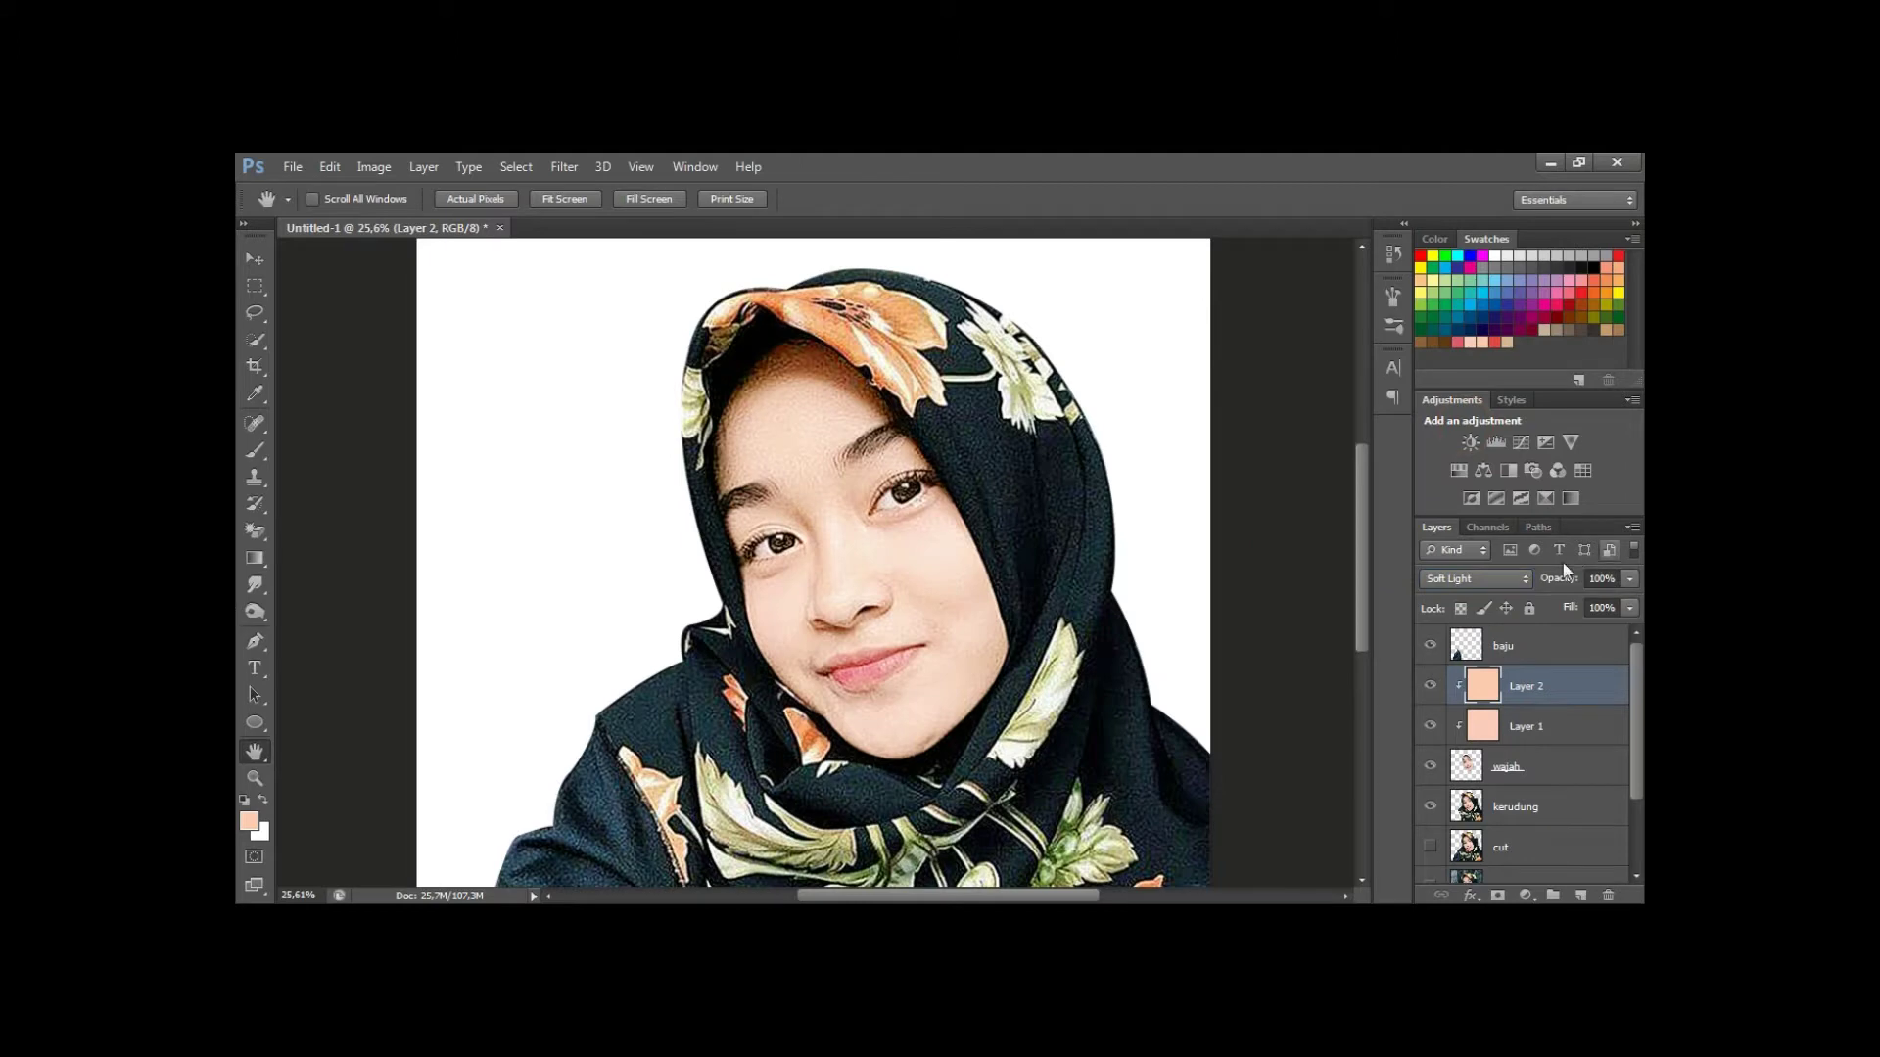
{"action": "left_click_drag", "start_coordinate": [1560, 583], "coordinate": [1468, 607]}
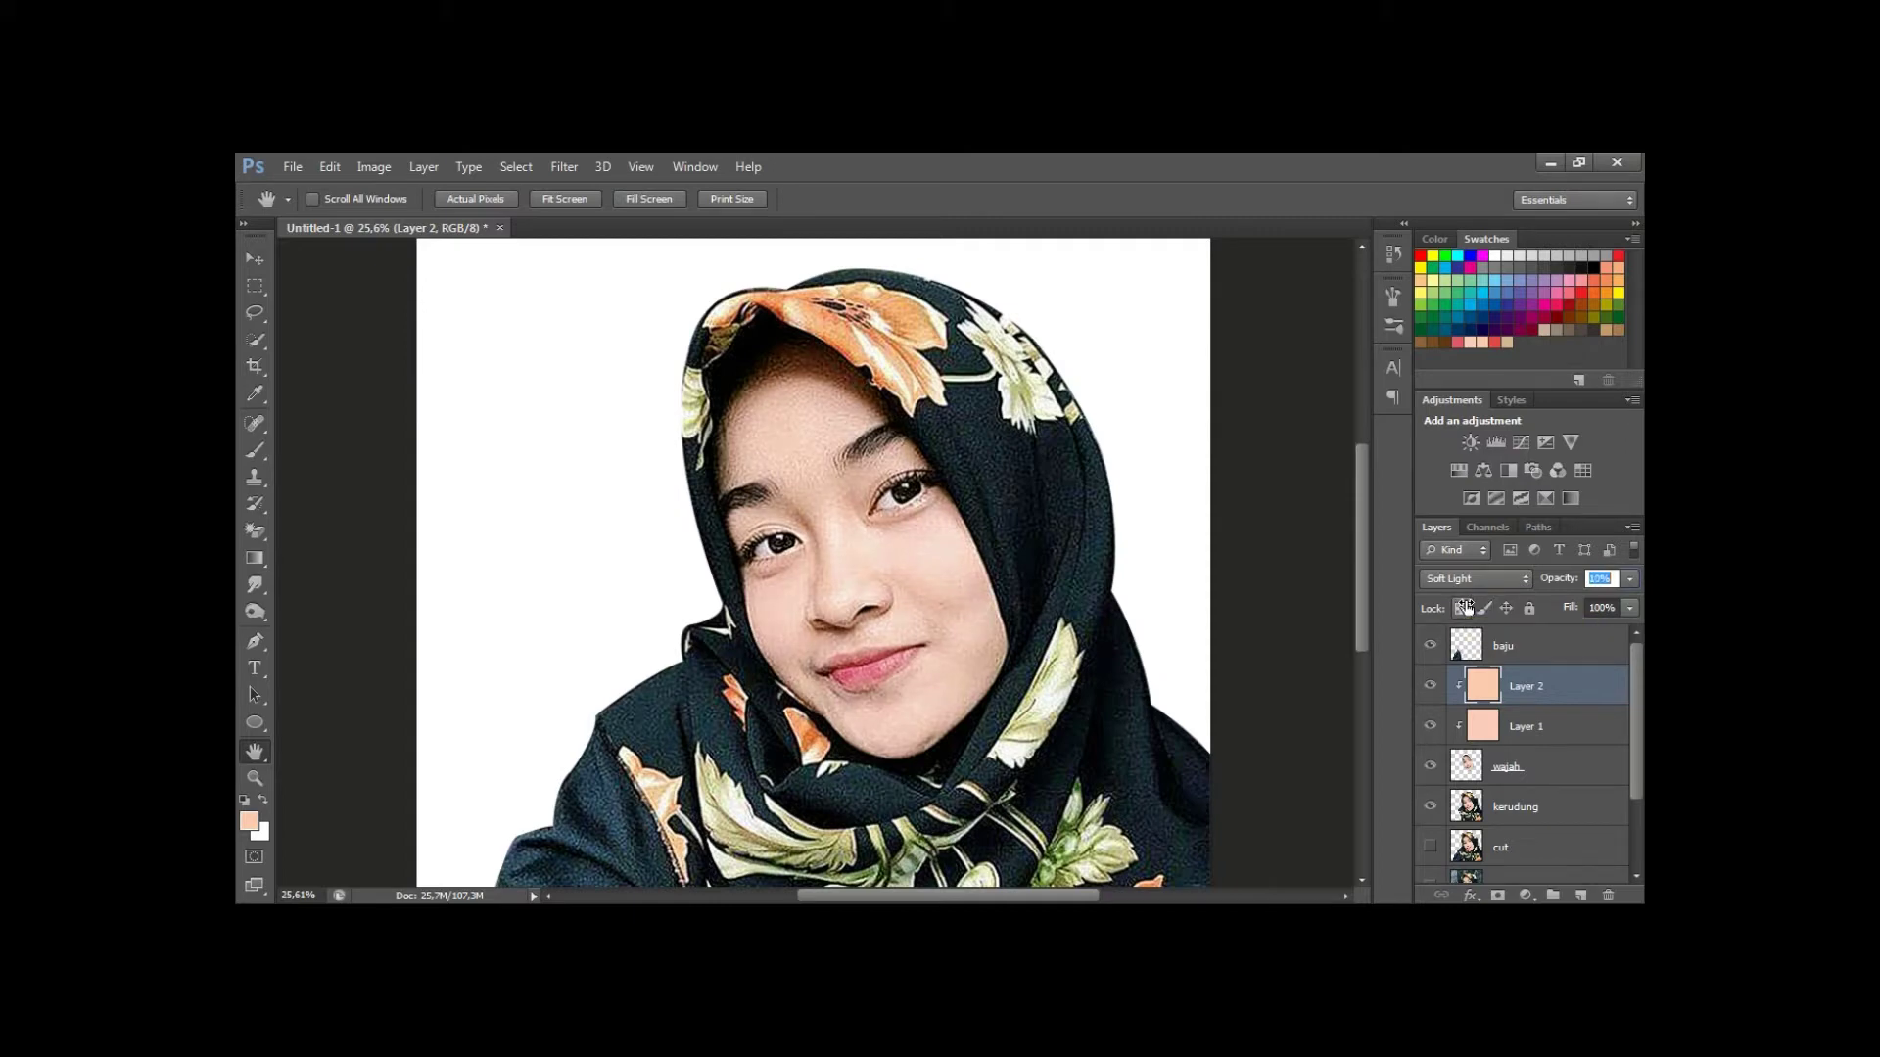
{"action": "left_click", "coordinate": [1533, 717]}
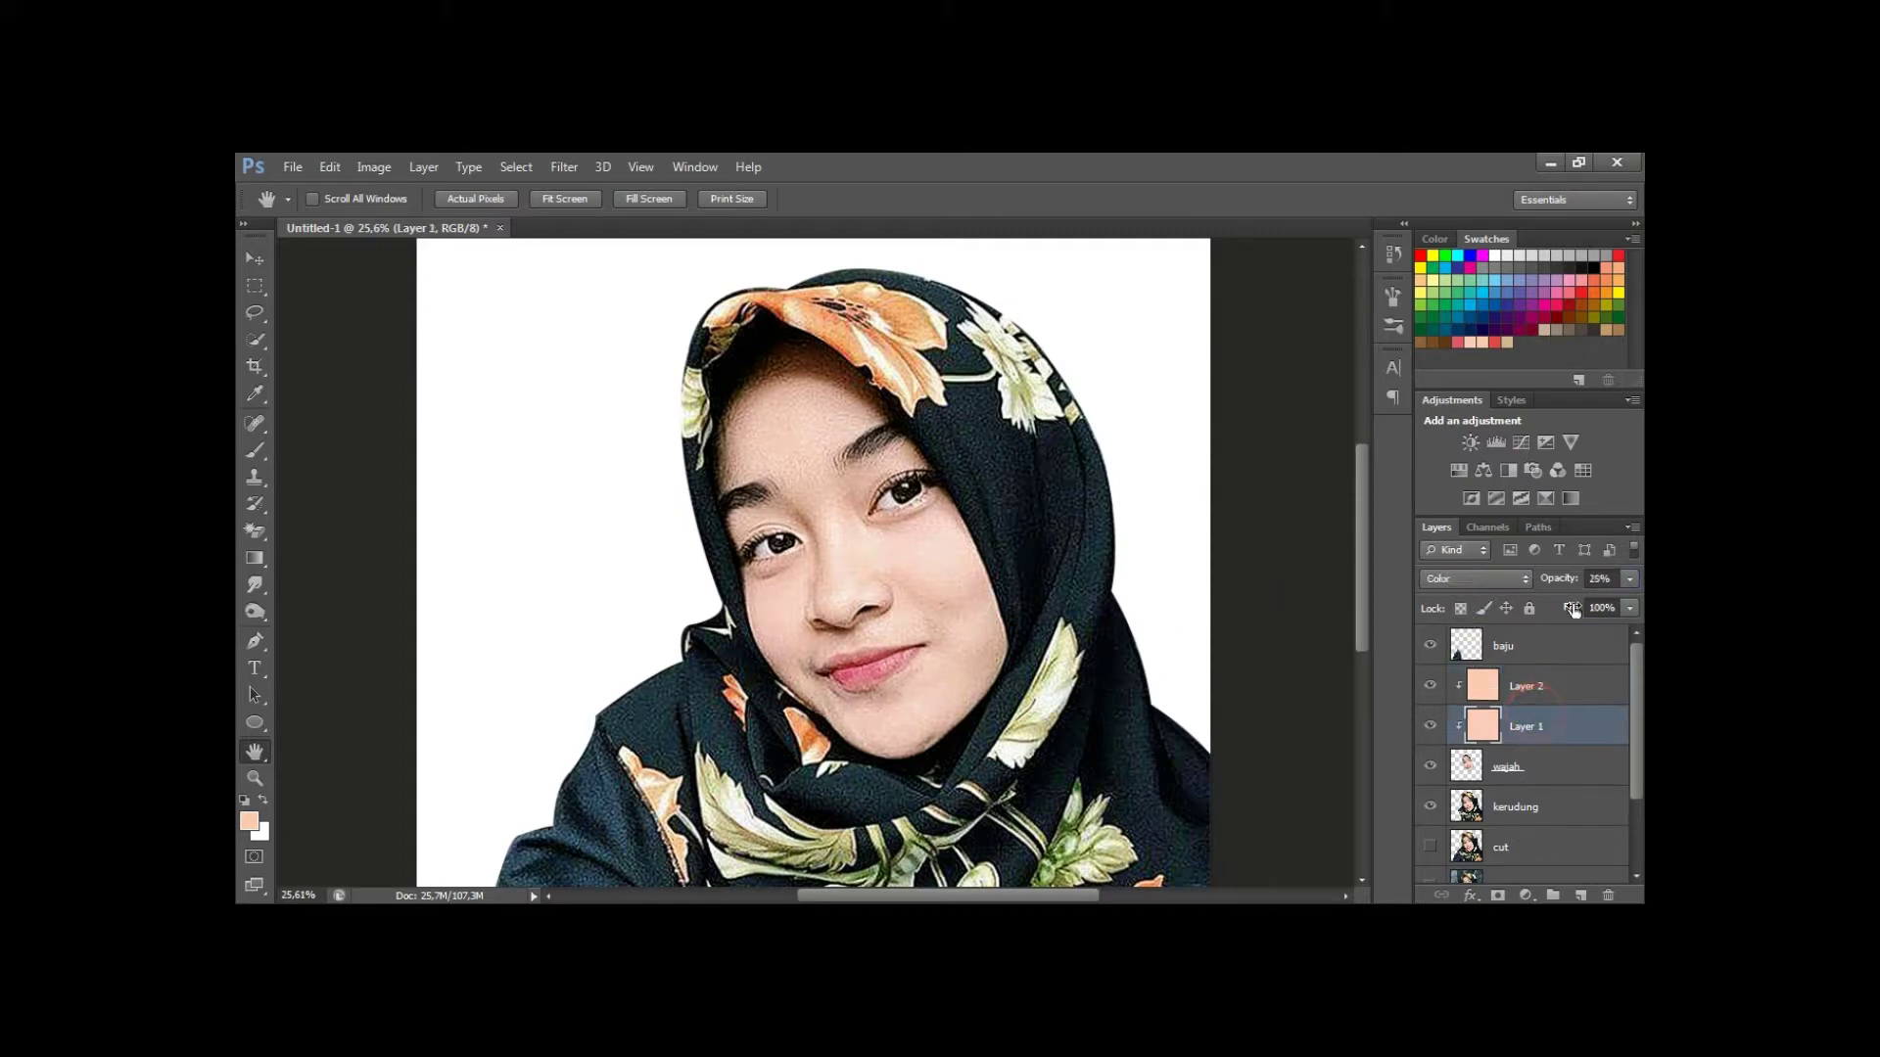
{"action": "left_click_drag", "start_coordinate": [1219, 613], "coordinate": [1216, 596]}
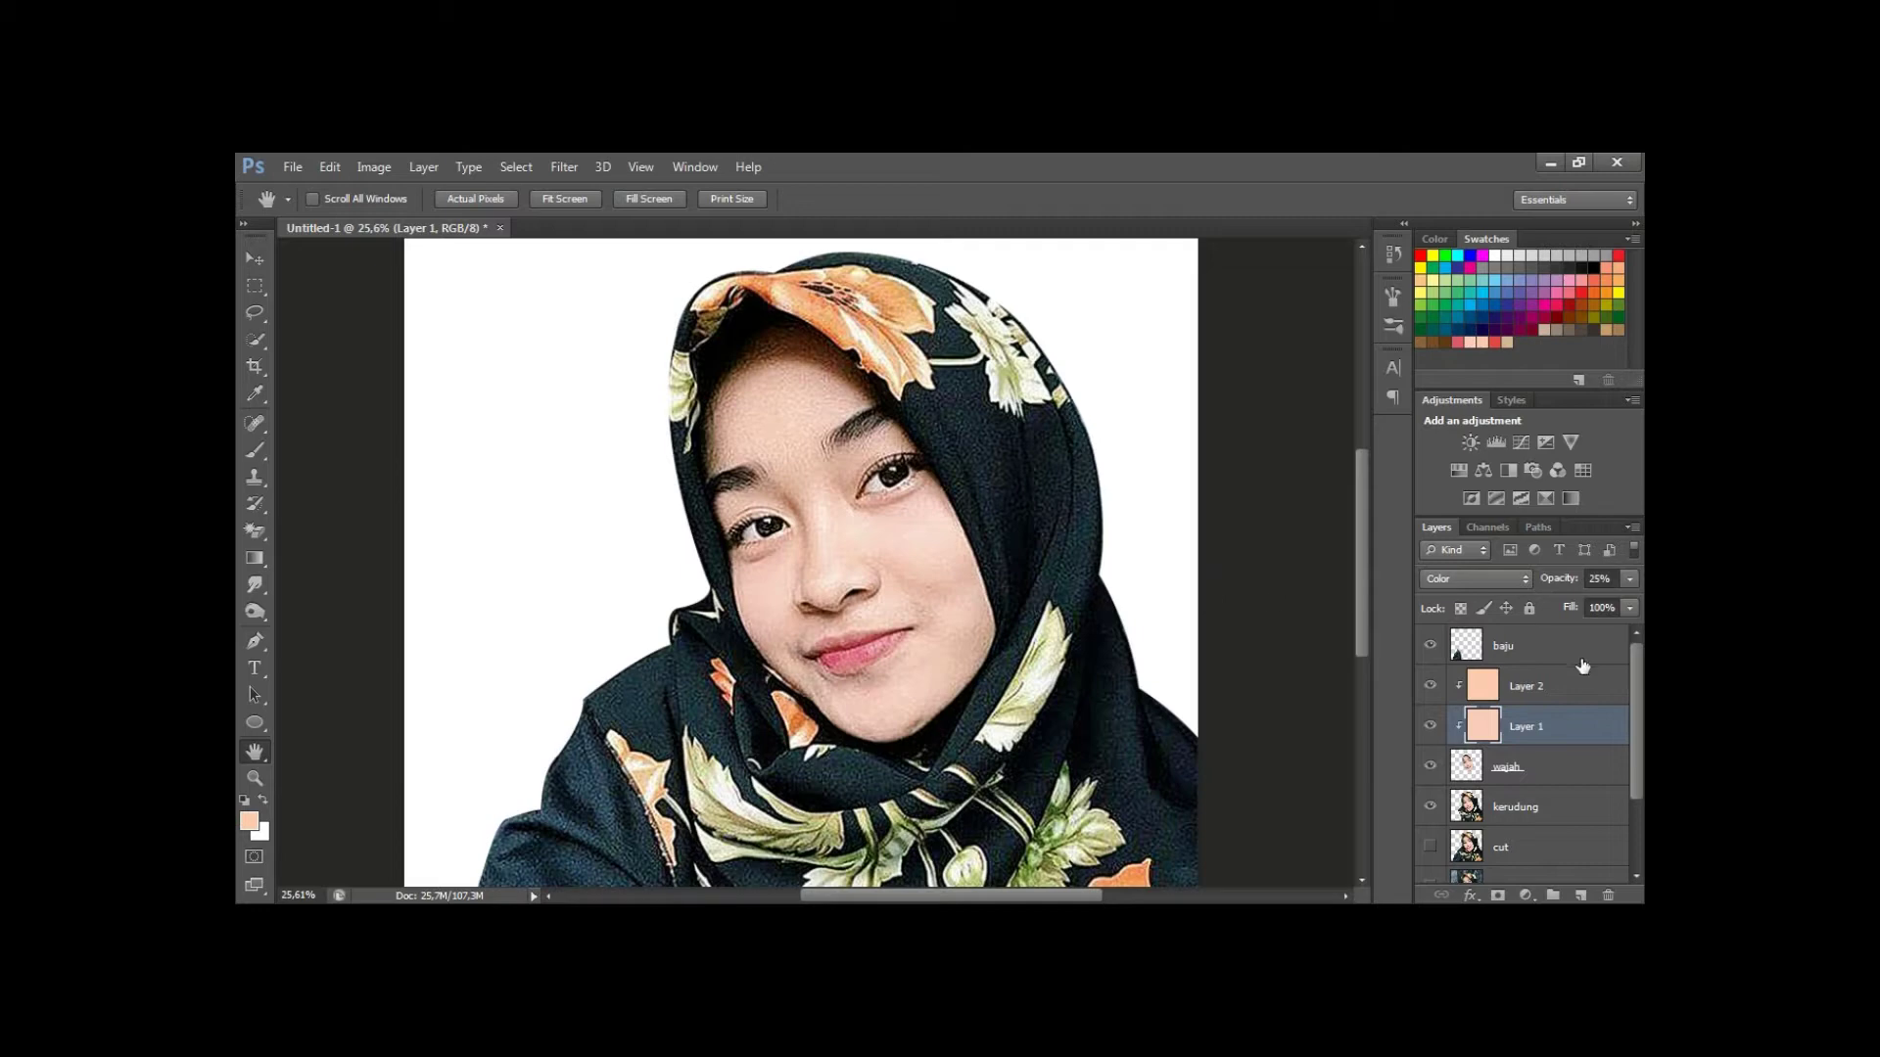
Add a new Layer 3 clipped above Layer 2 and zoom in on the eyes.
{"action": "left_click", "coordinate": [1538, 701]}
{"action": "left_click", "coordinate": [1580, 895]}
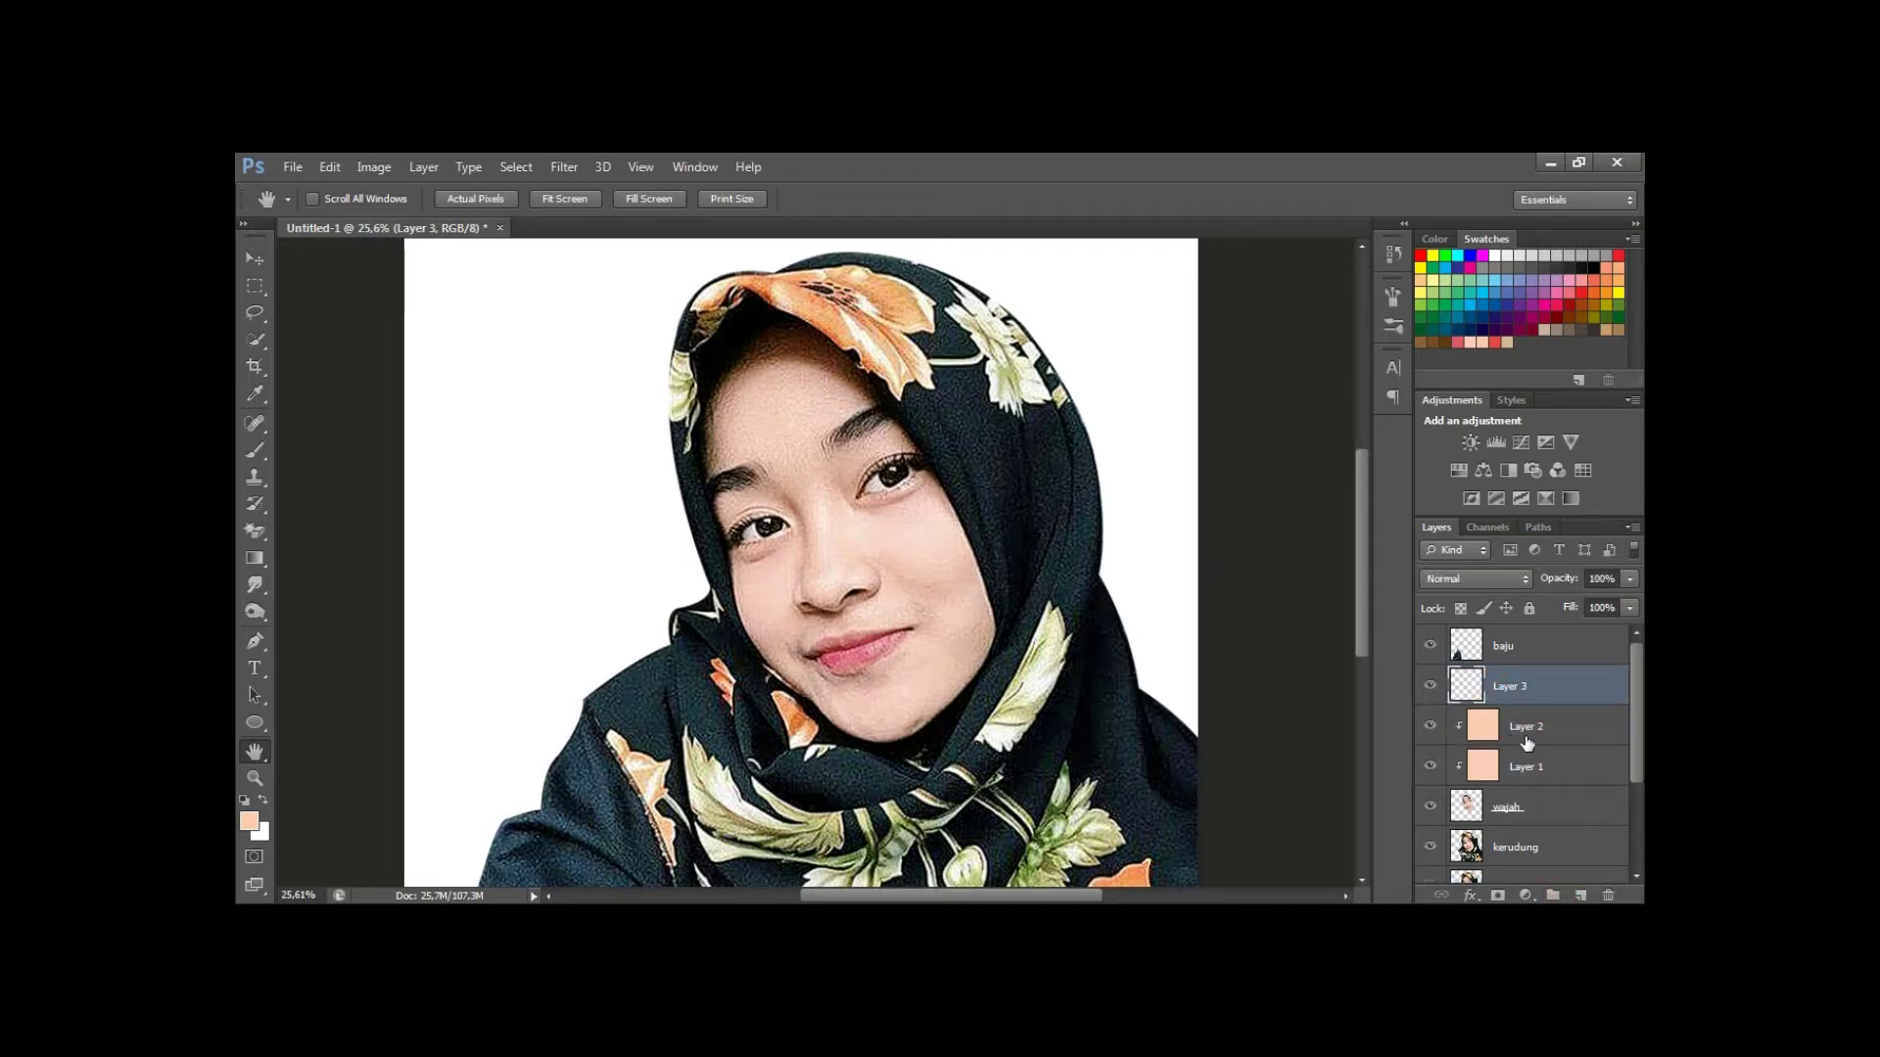
{"action": "key", "text": "ctrl+alt+g"}
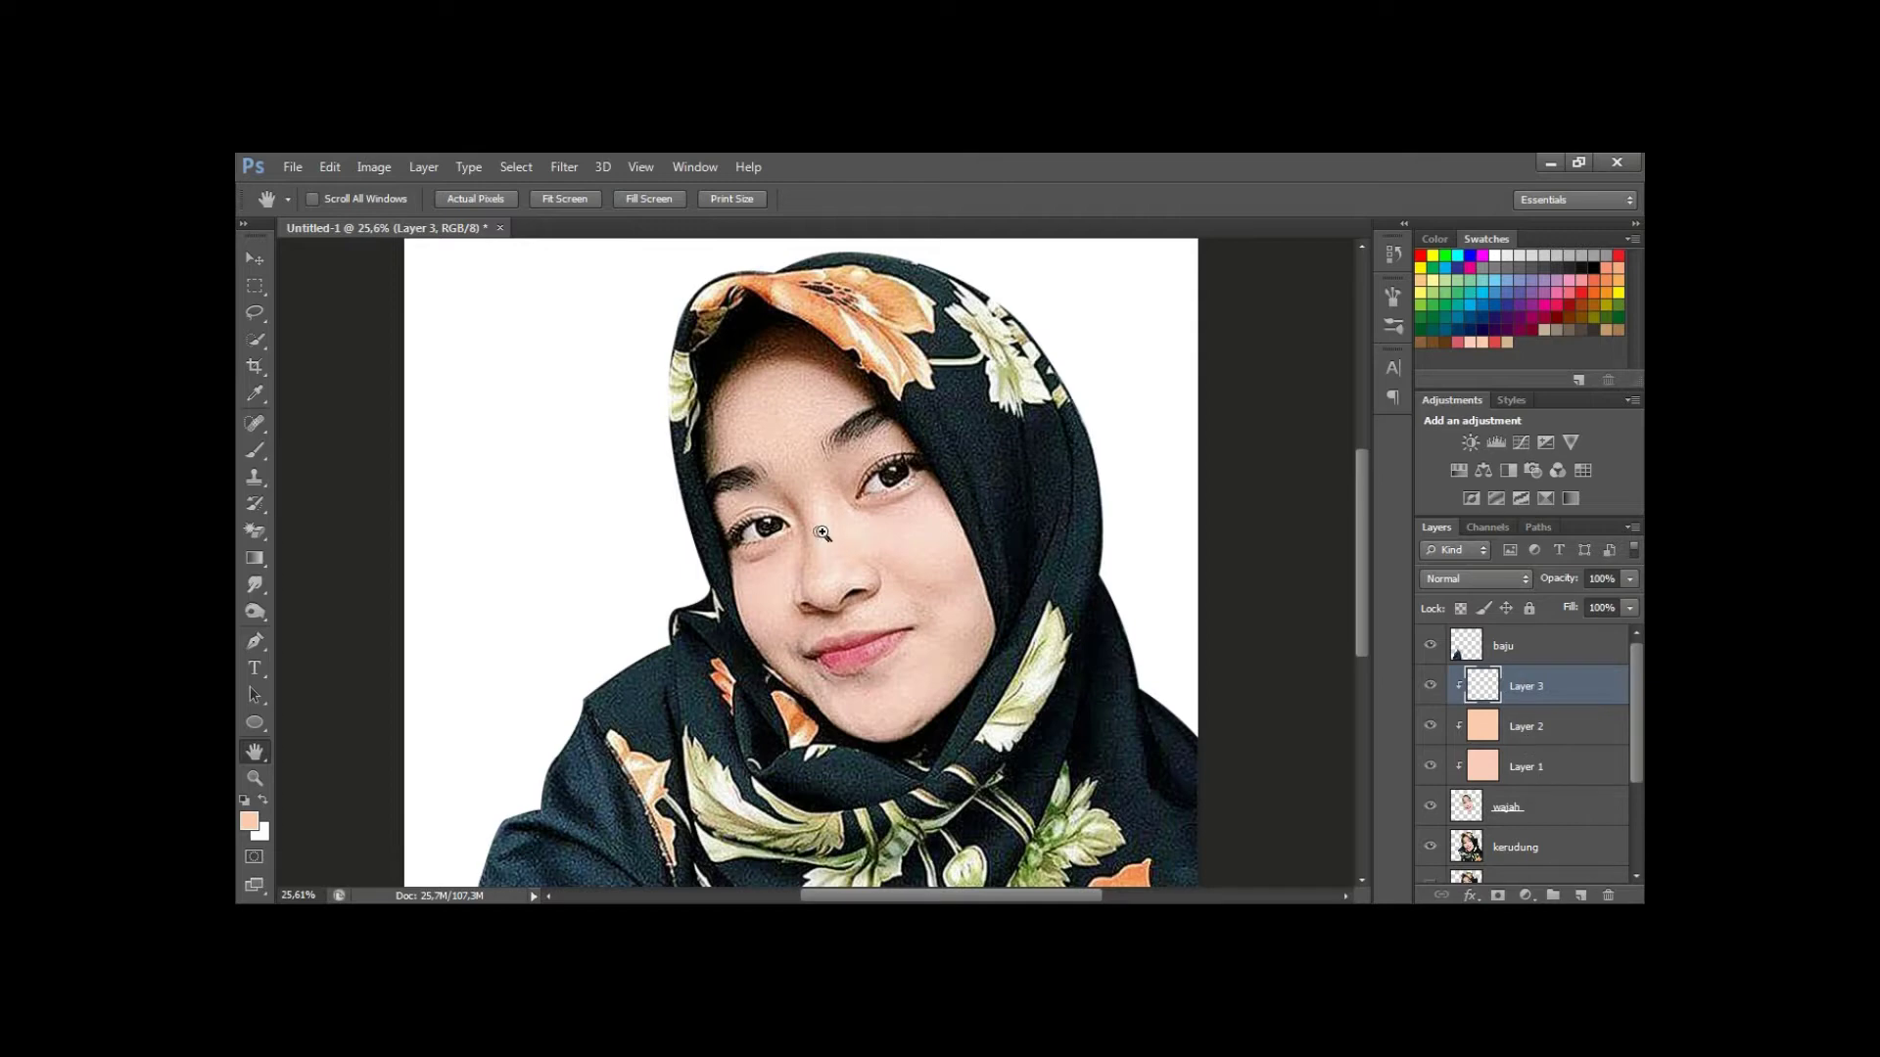
{"action": "left_click_drag", "start_coordinate": [844, 594], "coordinate": [896, 537]}
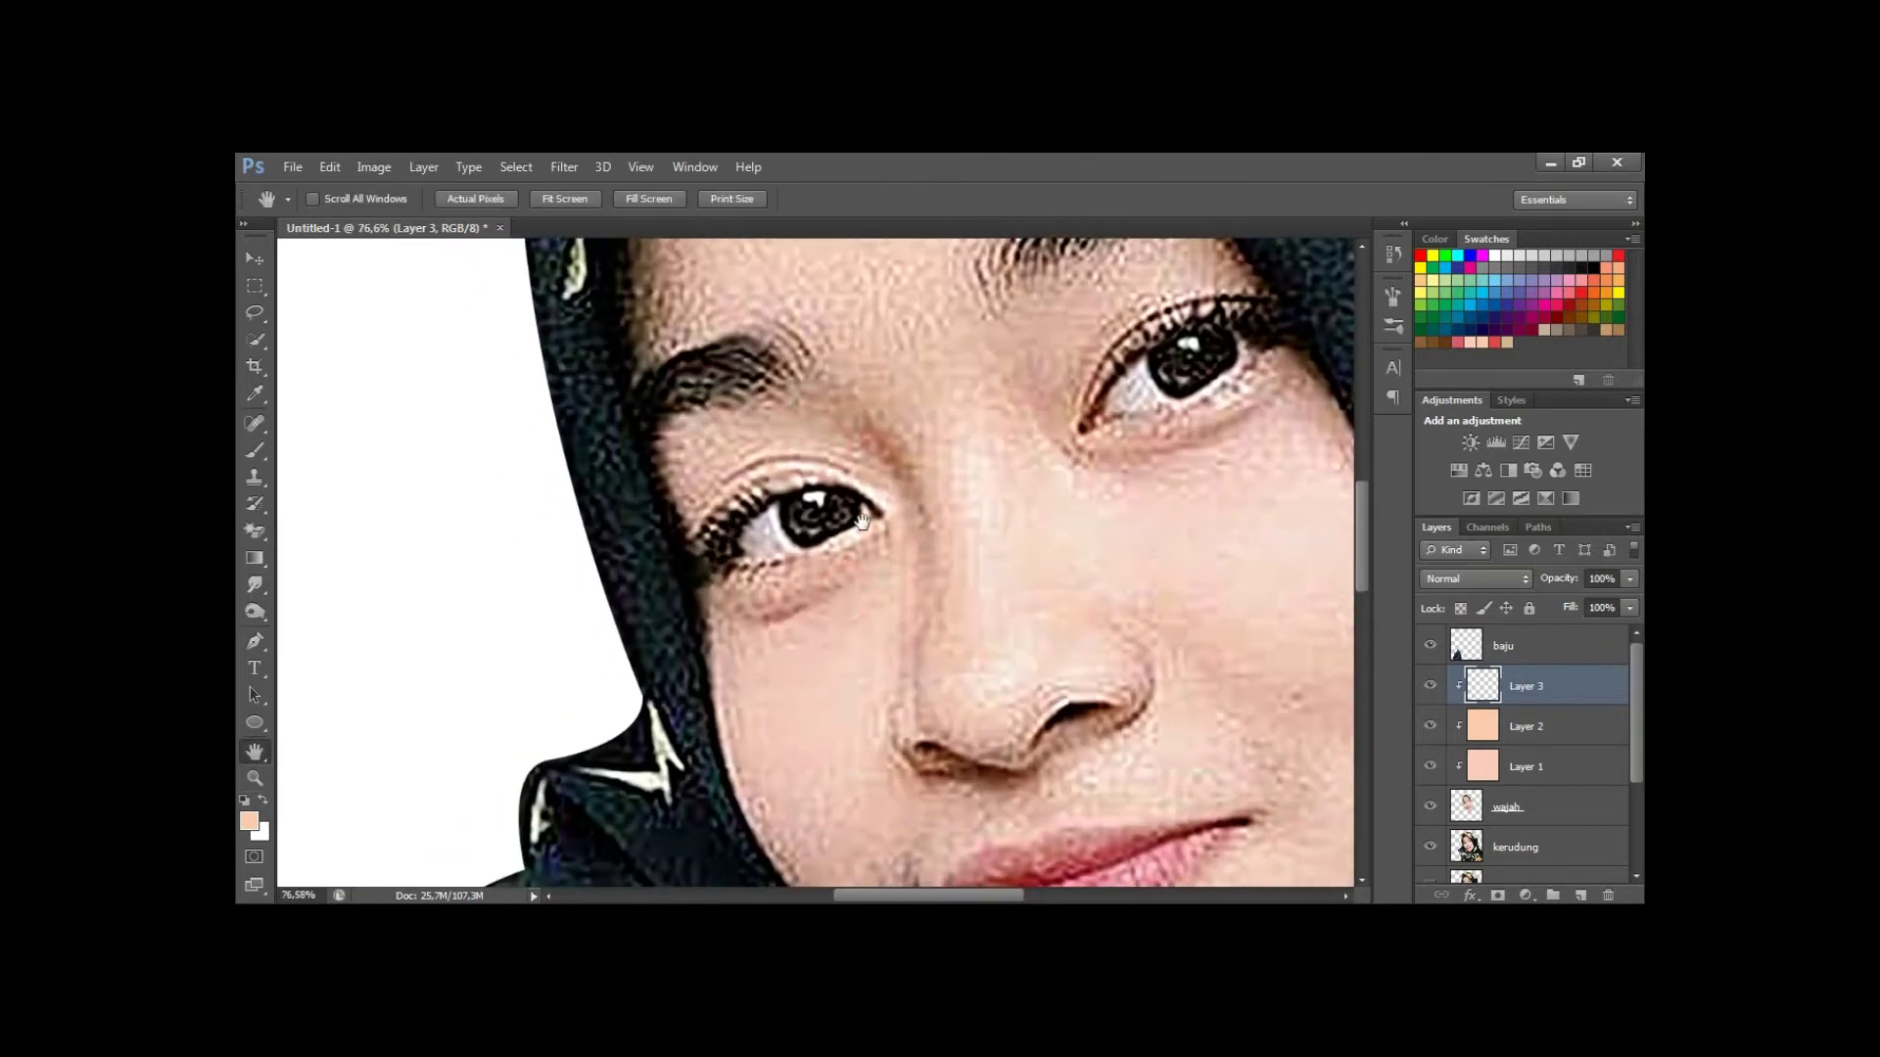
{"action": "key", "text": "p"}
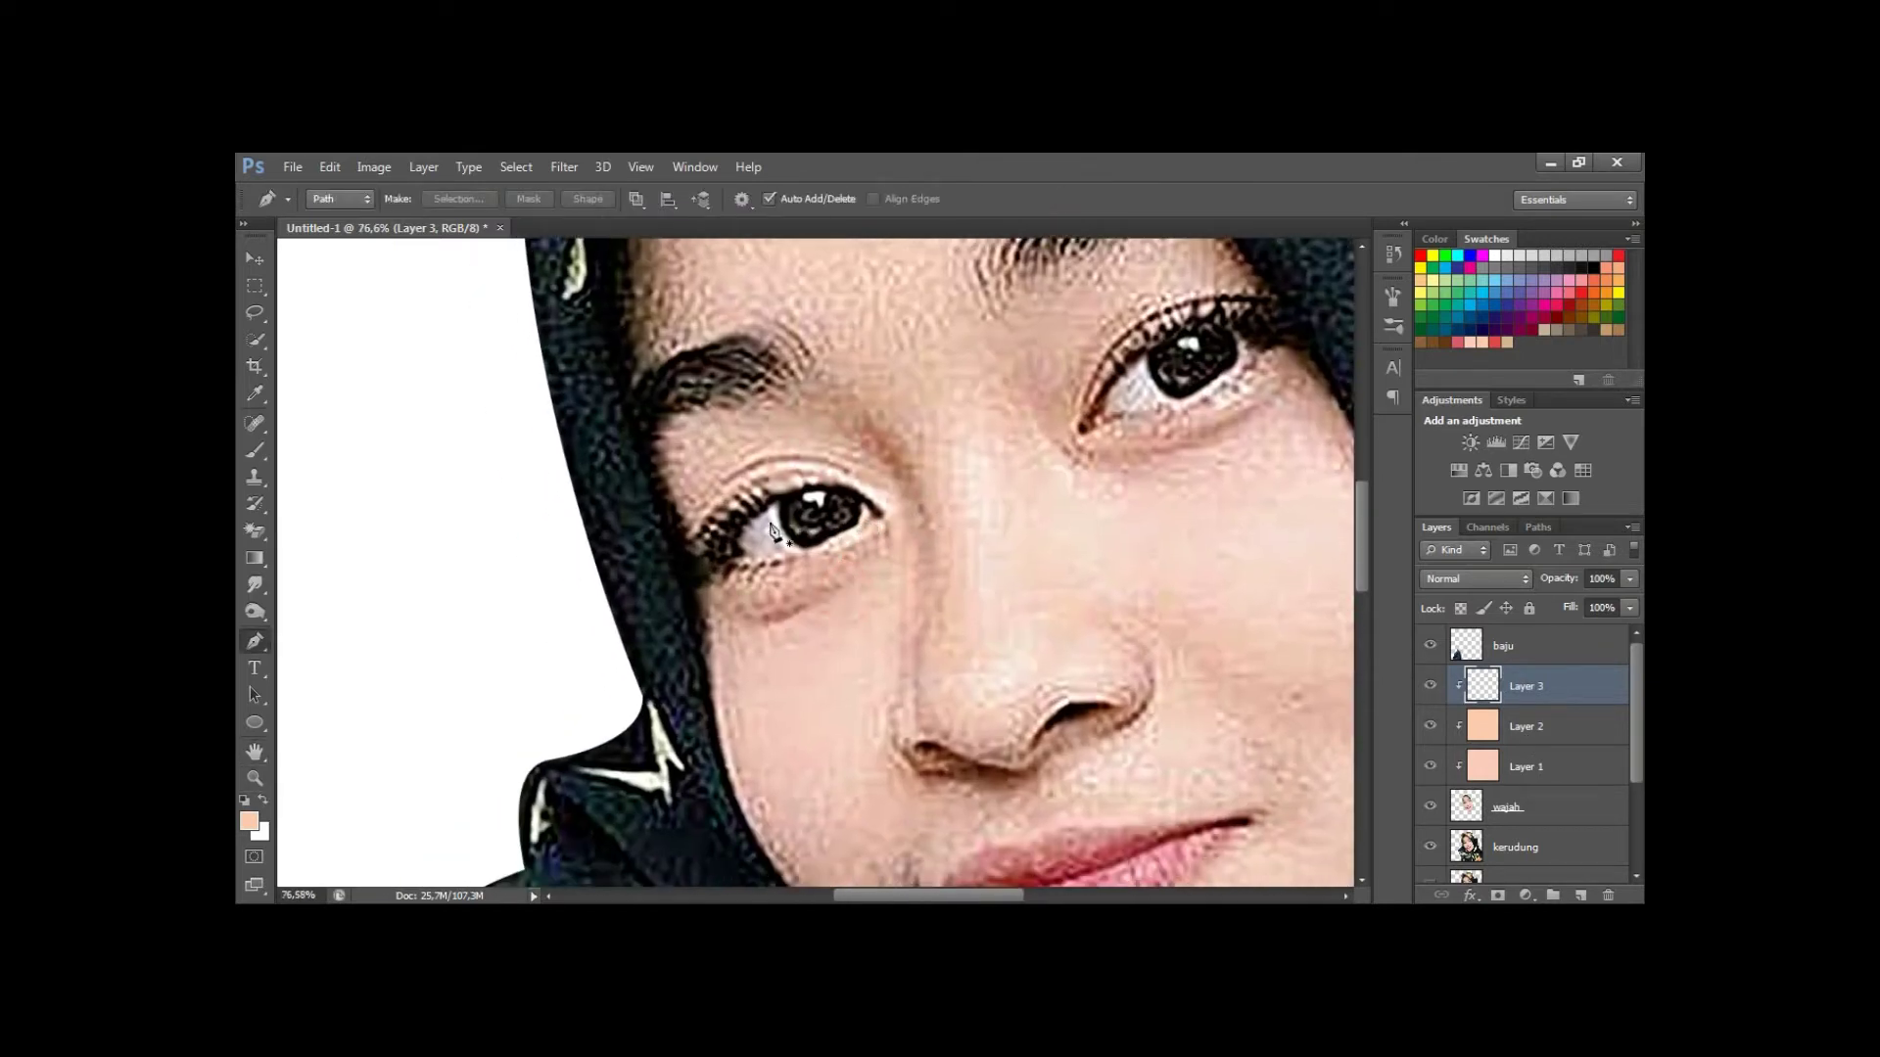
Trace a curved pen outline around the left eye.
{"action": "left_click", "coordinate": [733, 554]}
{"action": "left_click_drag", "start_coordinate": [874, 509], "coordinate": [987, 559]}
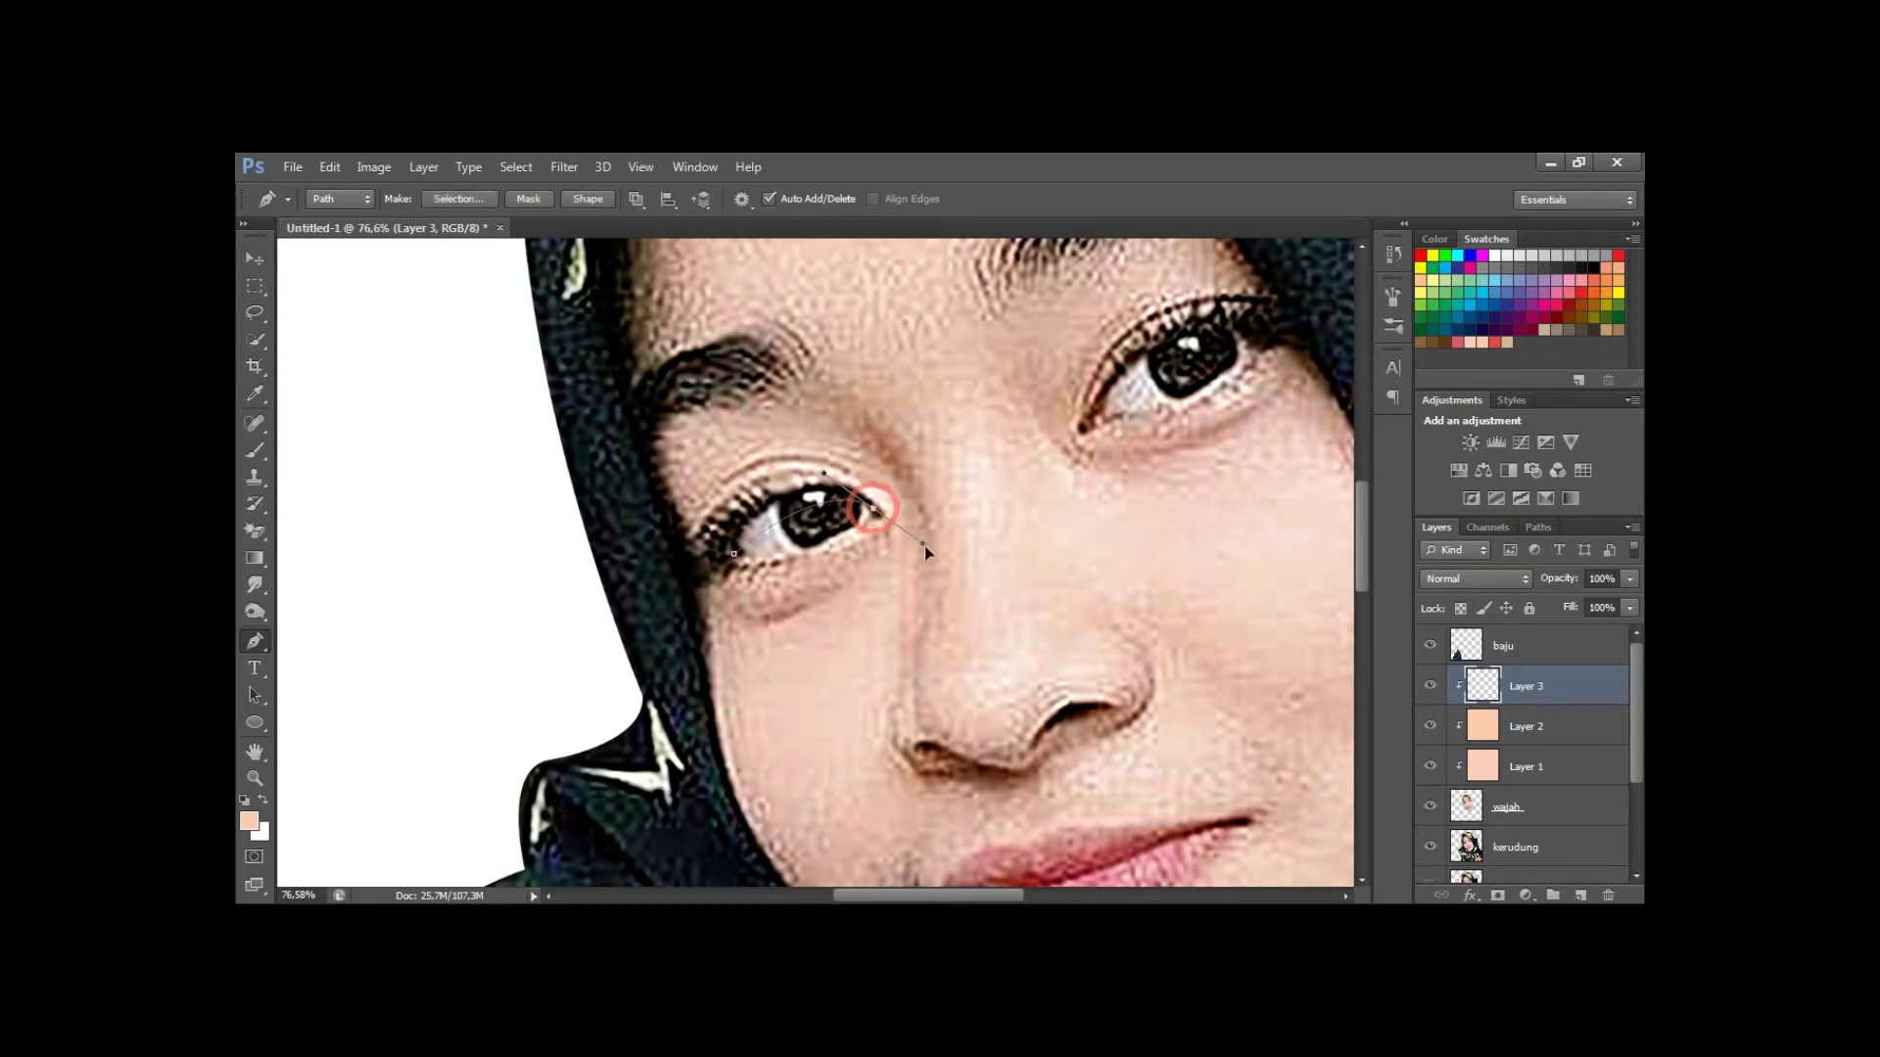
{"action": "left_click_drag", "start_coordinate": [987, 558], "coordinate": [915, 526]}
{"action": "left_click_drag", "start_coordinate": [812, 552], "coordinate": [741, 575]}
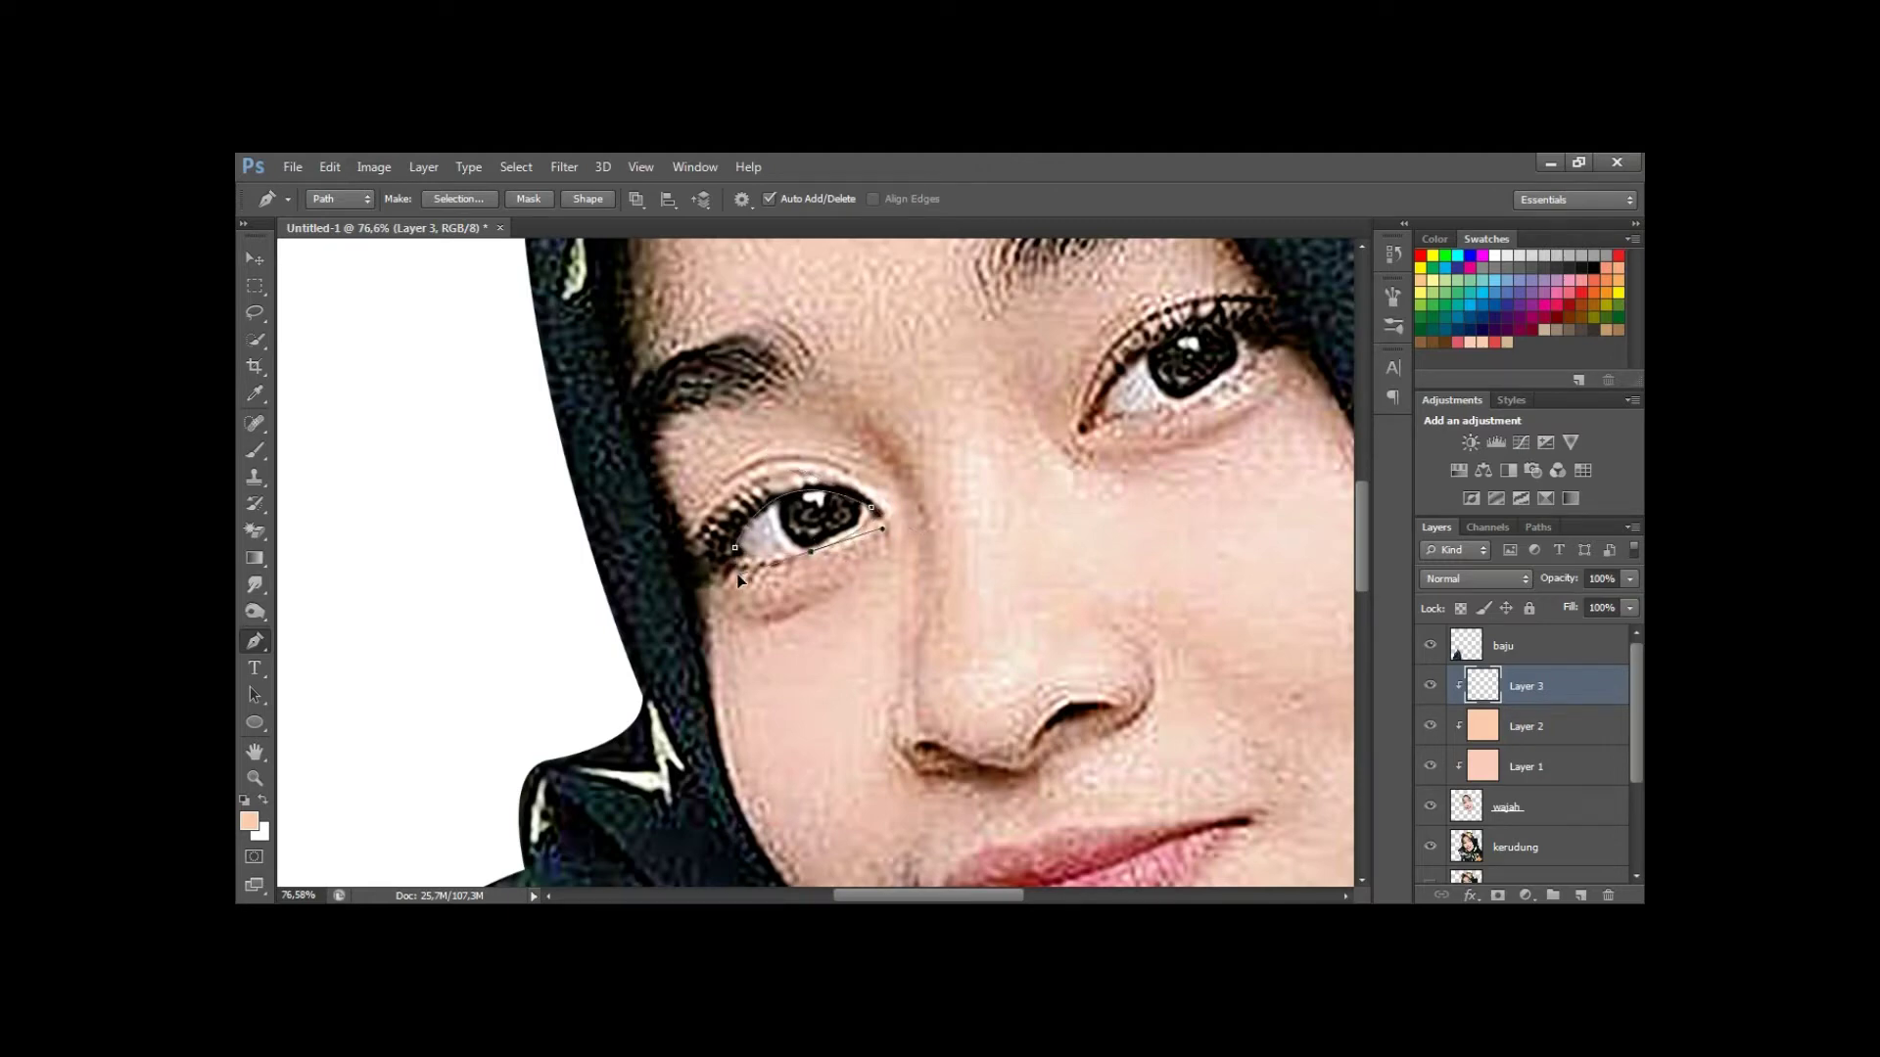
{"action": "left_click_drag", "start_coordinate": [1011, 500], "coordinate": [944, 537]}
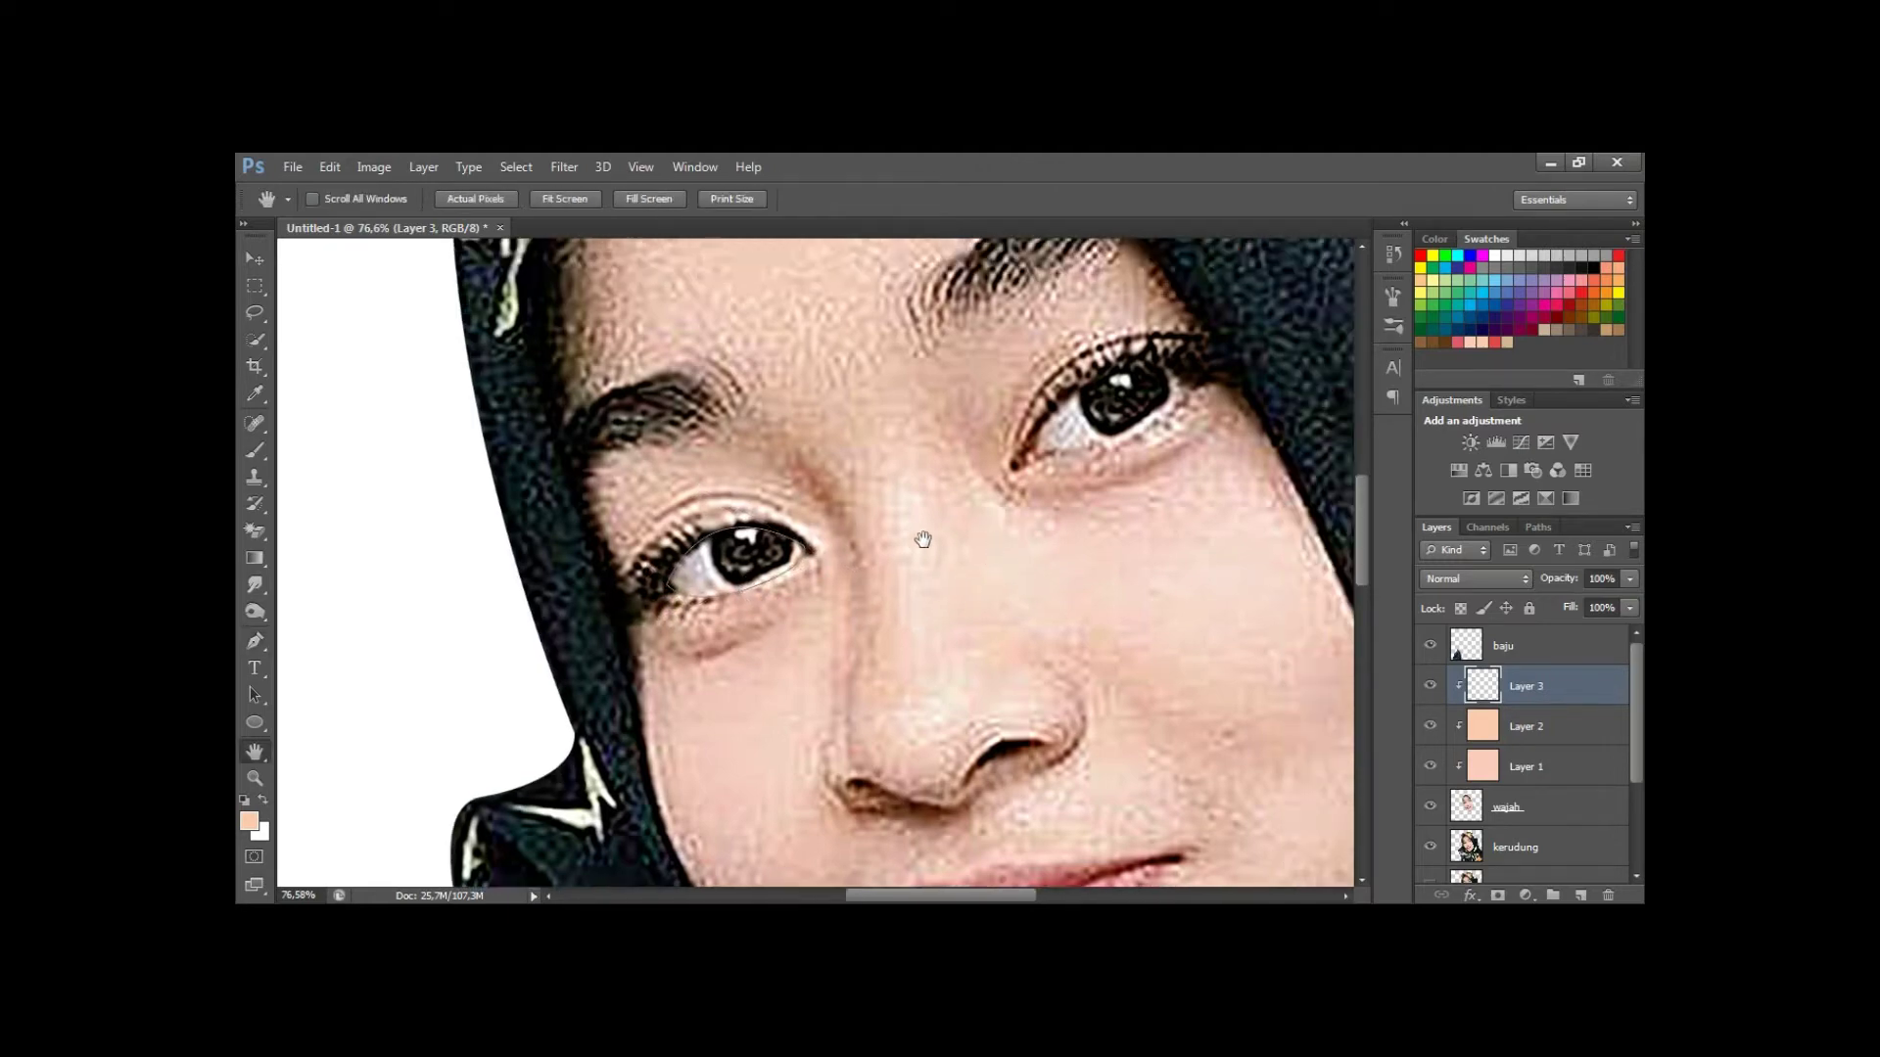
{"action": "left_click", "coordinate": [667, 584]}
{"action": "left_click_drag", "start_coordinate": [699, 487], "coordinate": [701, 503]}
Trace a curved pen outline around the right eye, undoing misplaced points.
{"action": "left_click_drag", "start_coordinate": [907, 546], "coordinate": [851, 583]}
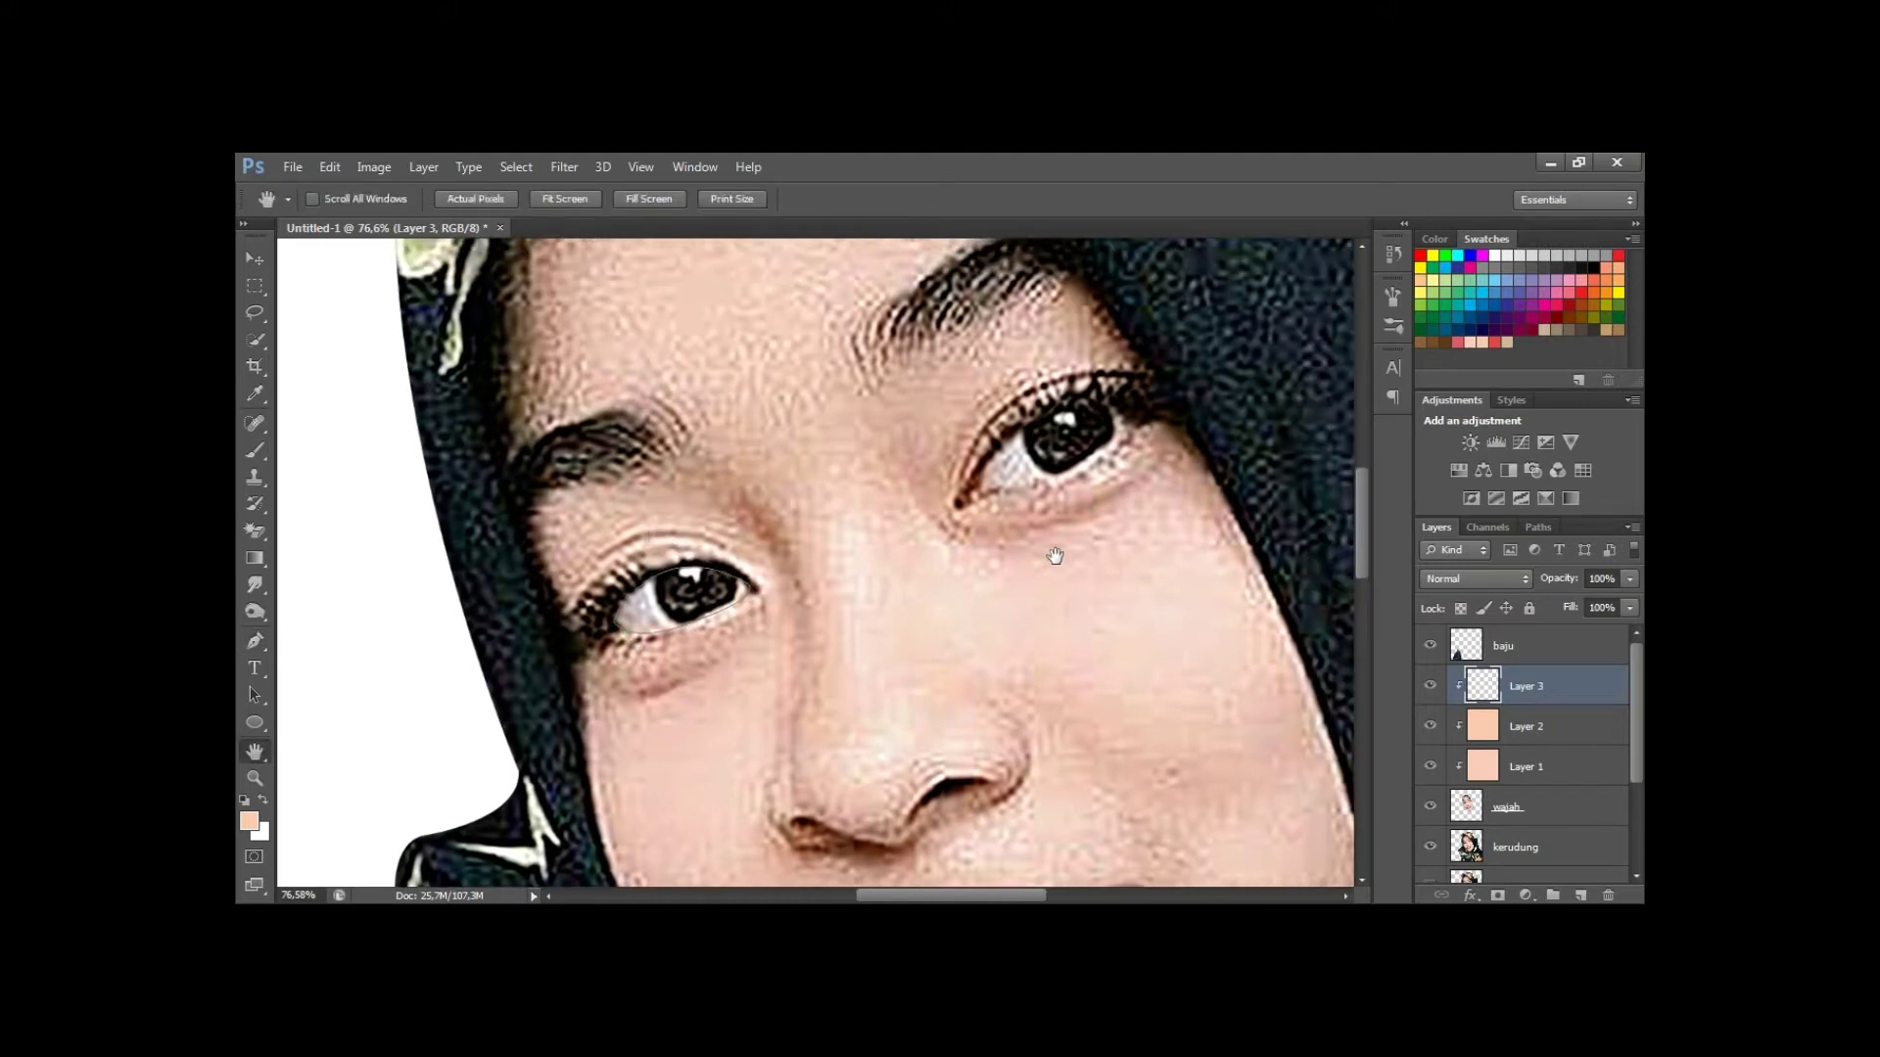
{"action": "left_click", "coordinate": [957, 502]}
{"action": "left_click", "coordinate": [1011, 433]}
{"action": "key", "text": "ctrl+z"}
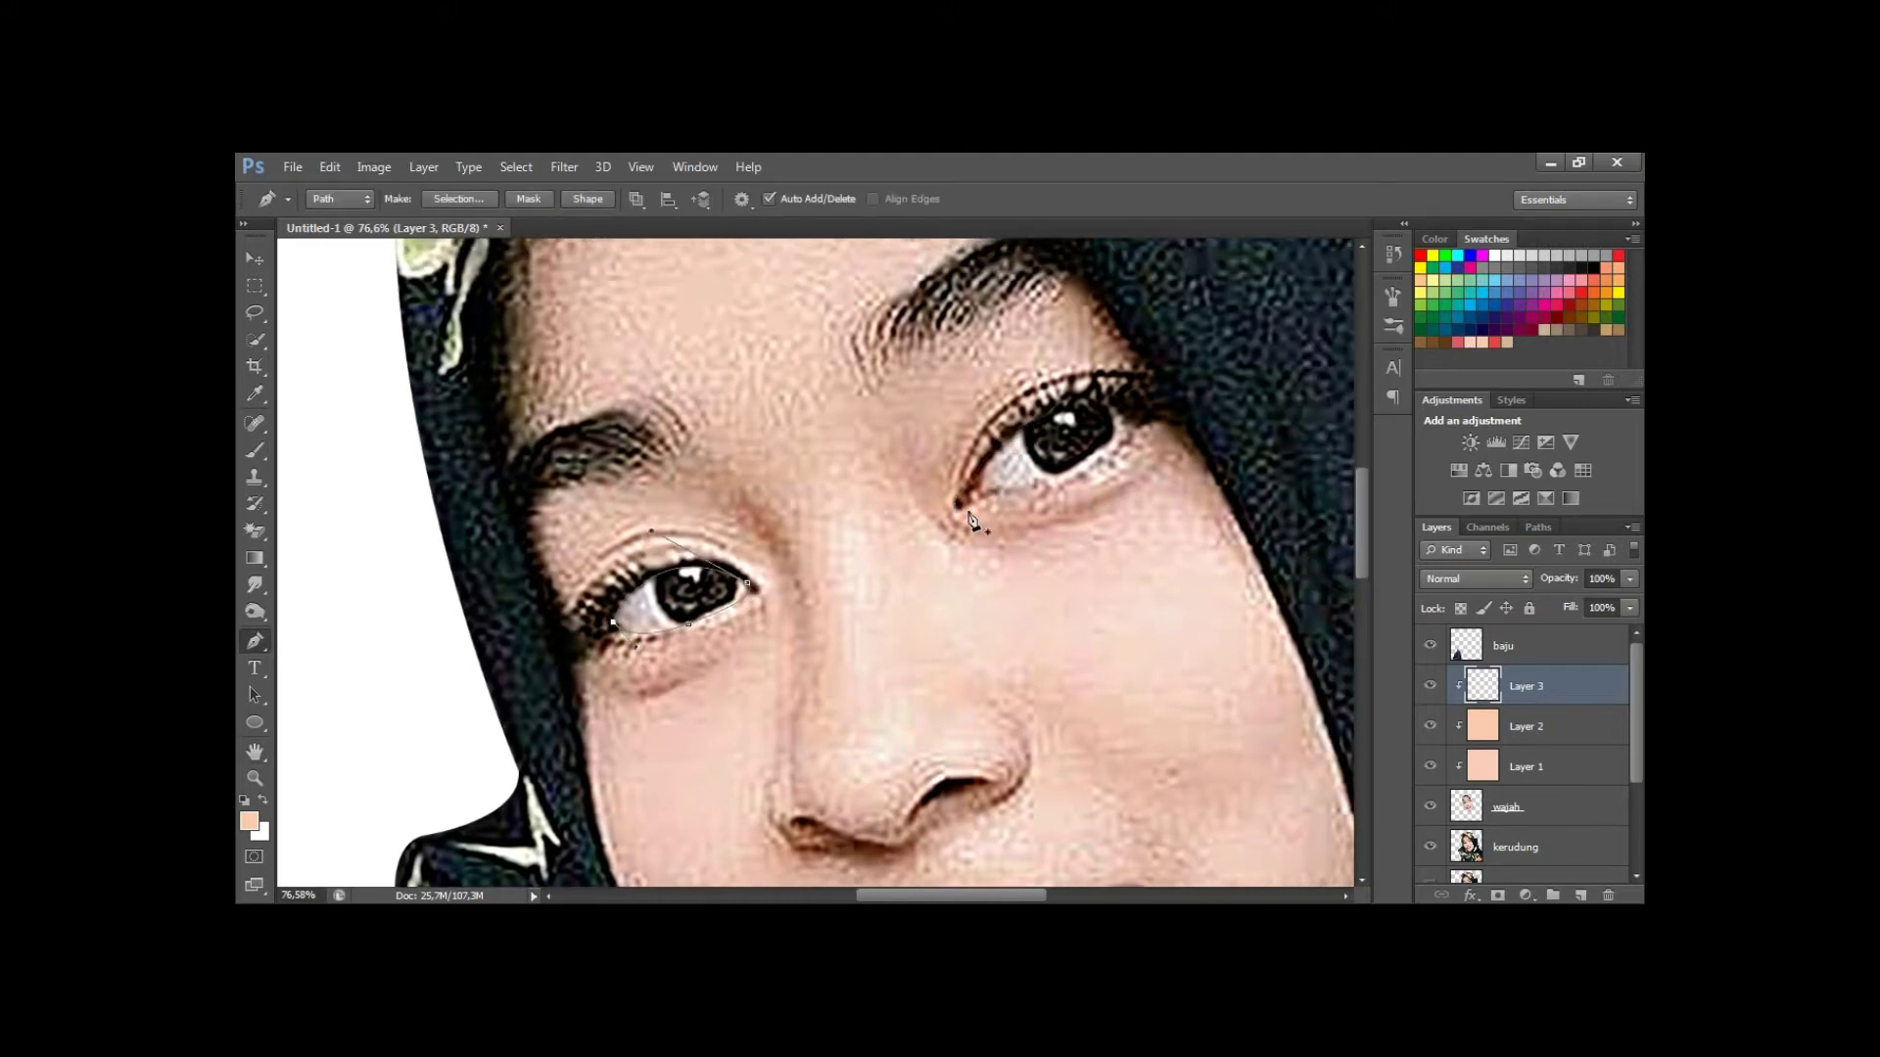
{"action": "left_click_drag", "start_coordinate": [1115, 401], "coordinate": [1214, 428]}
{"action": "left_click_drag", "start_coordinate": [1096, 457], "coordinate": [1049, 496]}
{"action": "key", "text": "ctrl+z"}
{"action": "left_click_drag", "start_coordinate": [1153, 421], "coordinate": [1113, 402]}
{"action": "left_click_drag", "start_coordinate": [1006, 488], "coordinate": [1053, 557]}
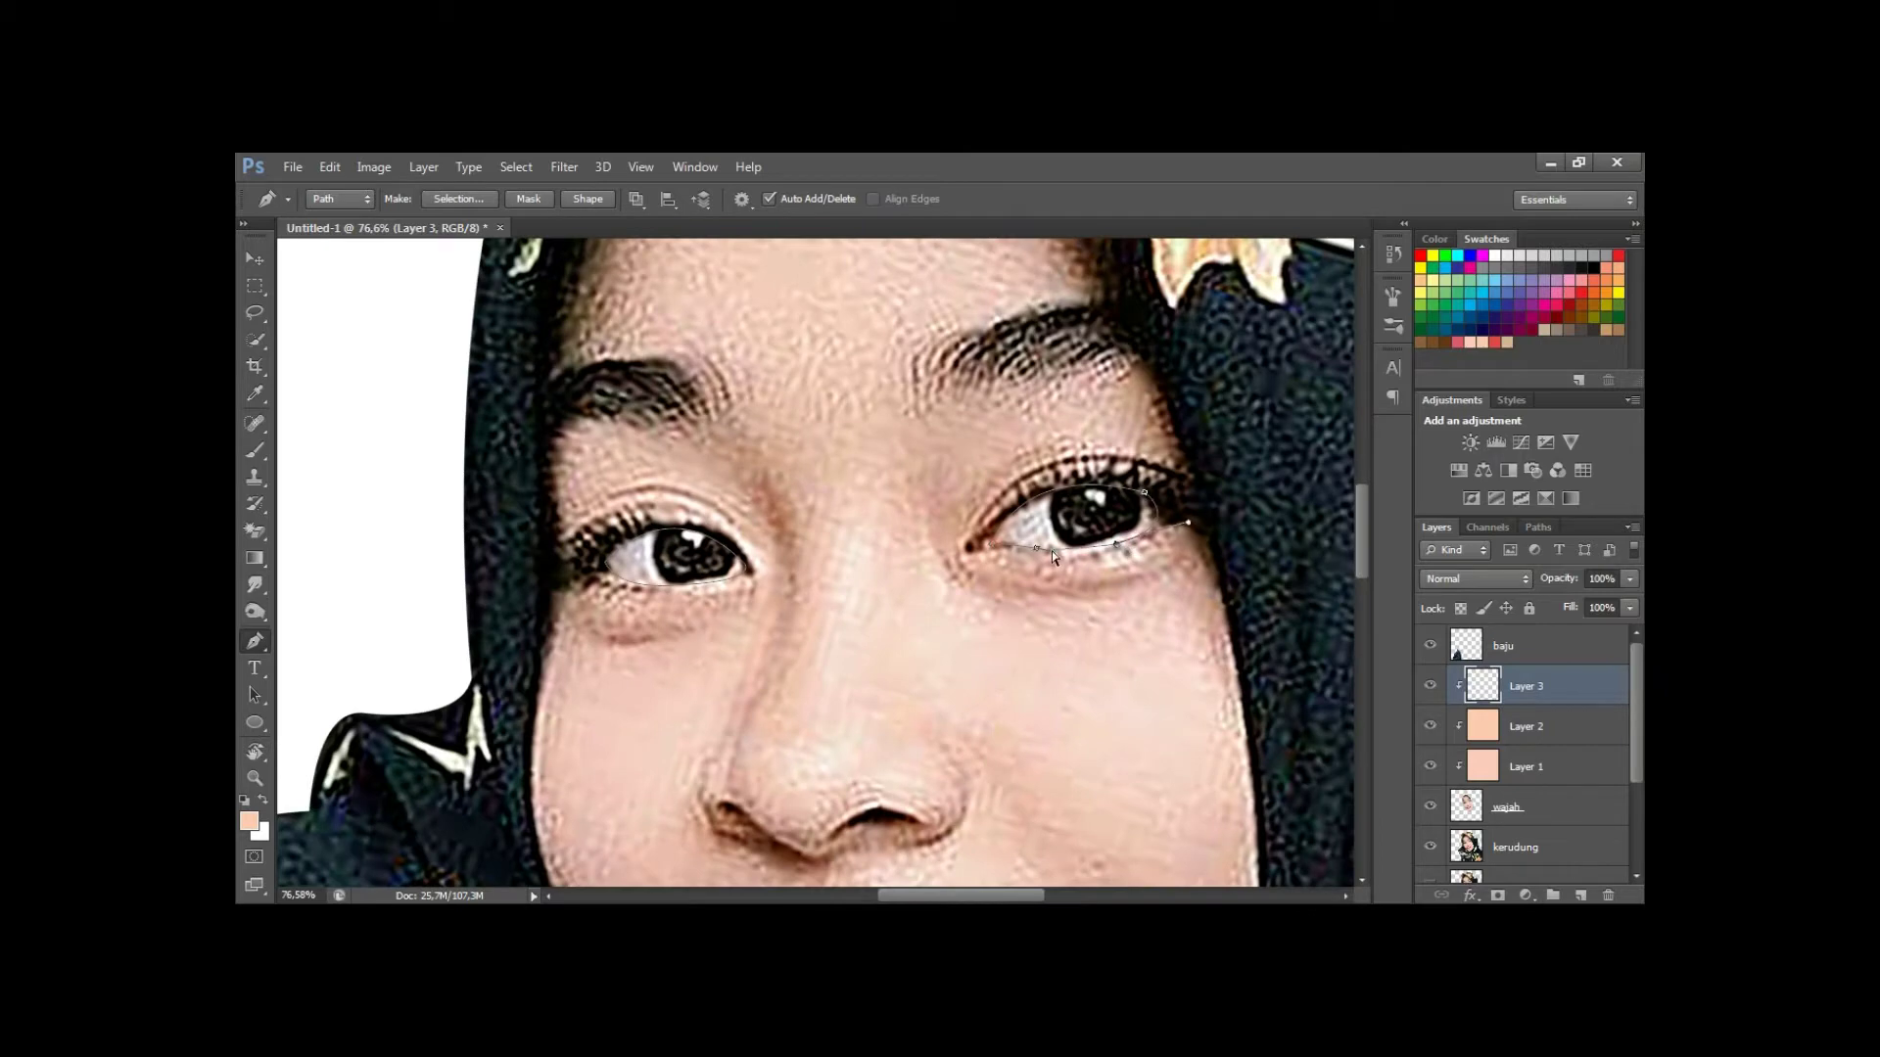
Convert the eye outlines to a selection, fill with white, and blend as Color.
{"action": "left_click", "coordinate": [602, 562], "text": "ctrl"}
{"action": "left_click", "coordinate": [603, 564]}
{"action": "key", "text": "x"}
{"action": "key", "text": "ctrl+Return"}
{"action": "key", "text": "alt+BackSpace"}
{"action": "key", "text": "h"}
{"action": "left_click", "coordinate": [1475, 579]}
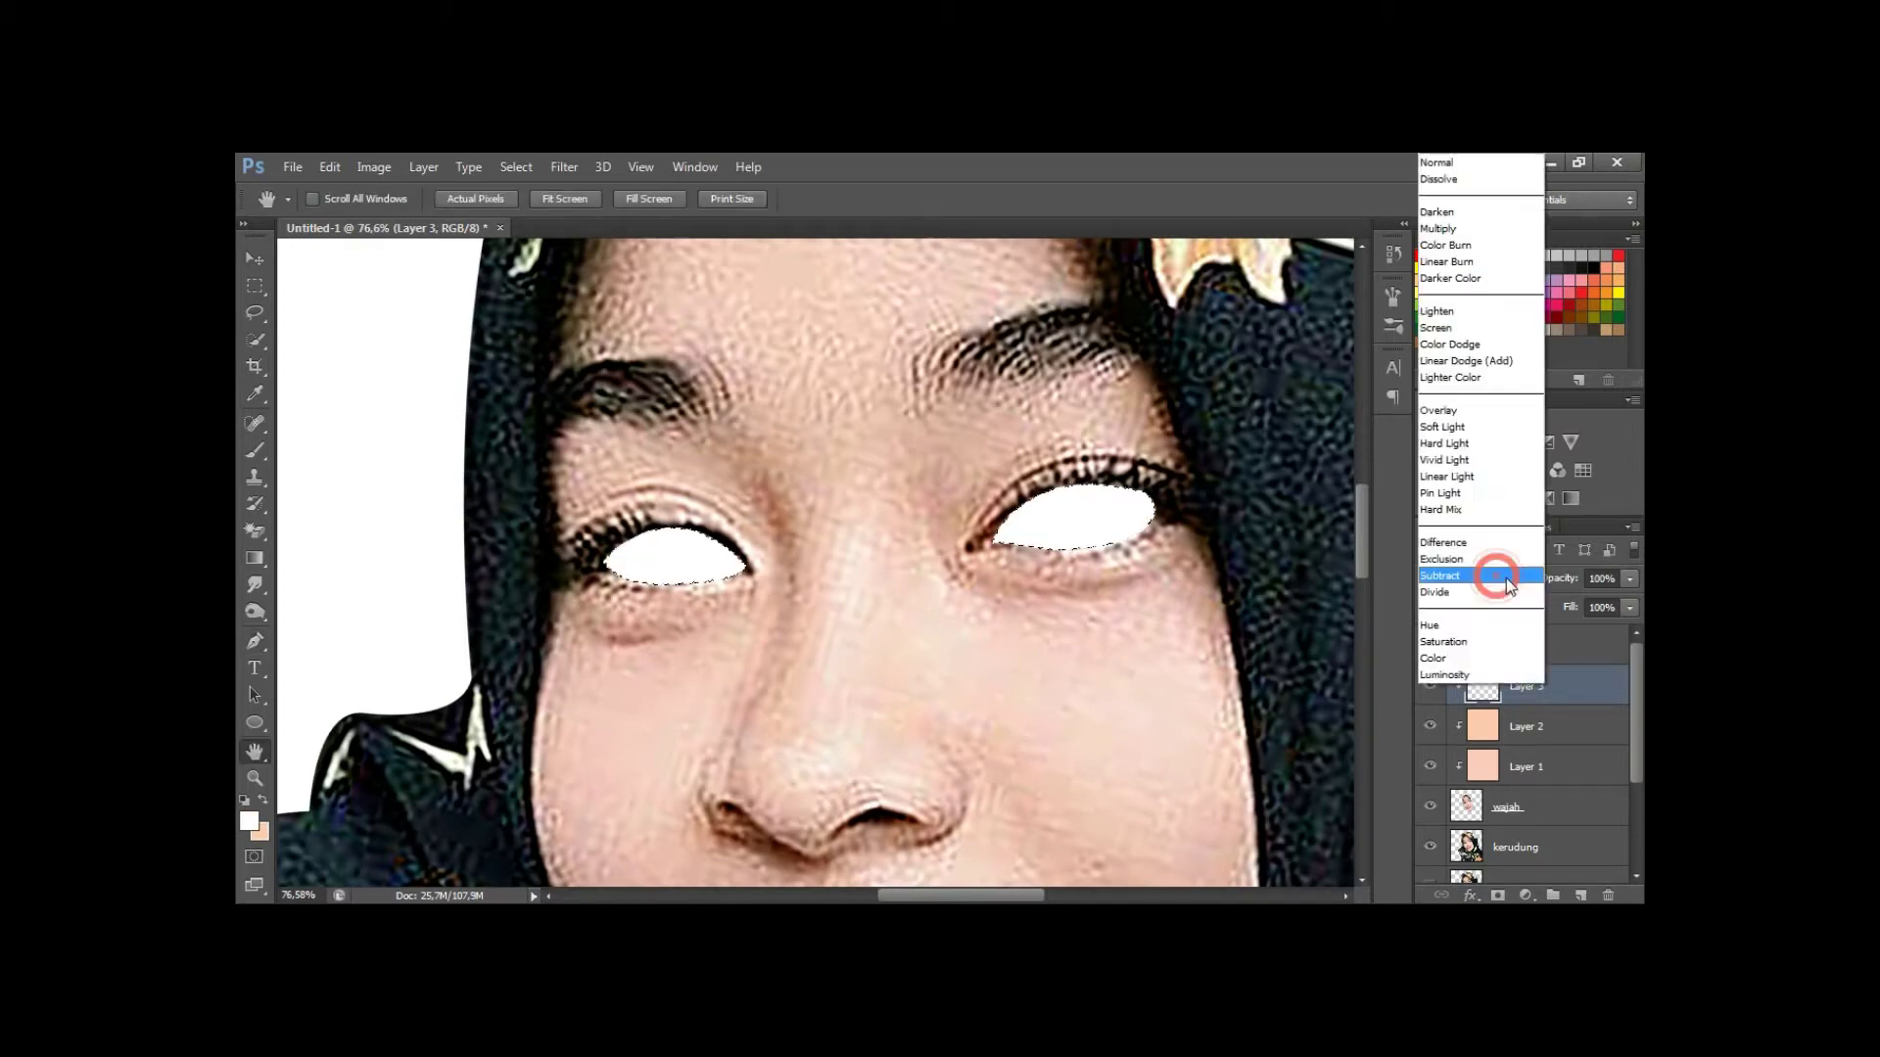
{"action": "scroll", "coordinate": [1055, 587], "scroll_direction": "down", "scroll_amount": 3, "text": "alt"}
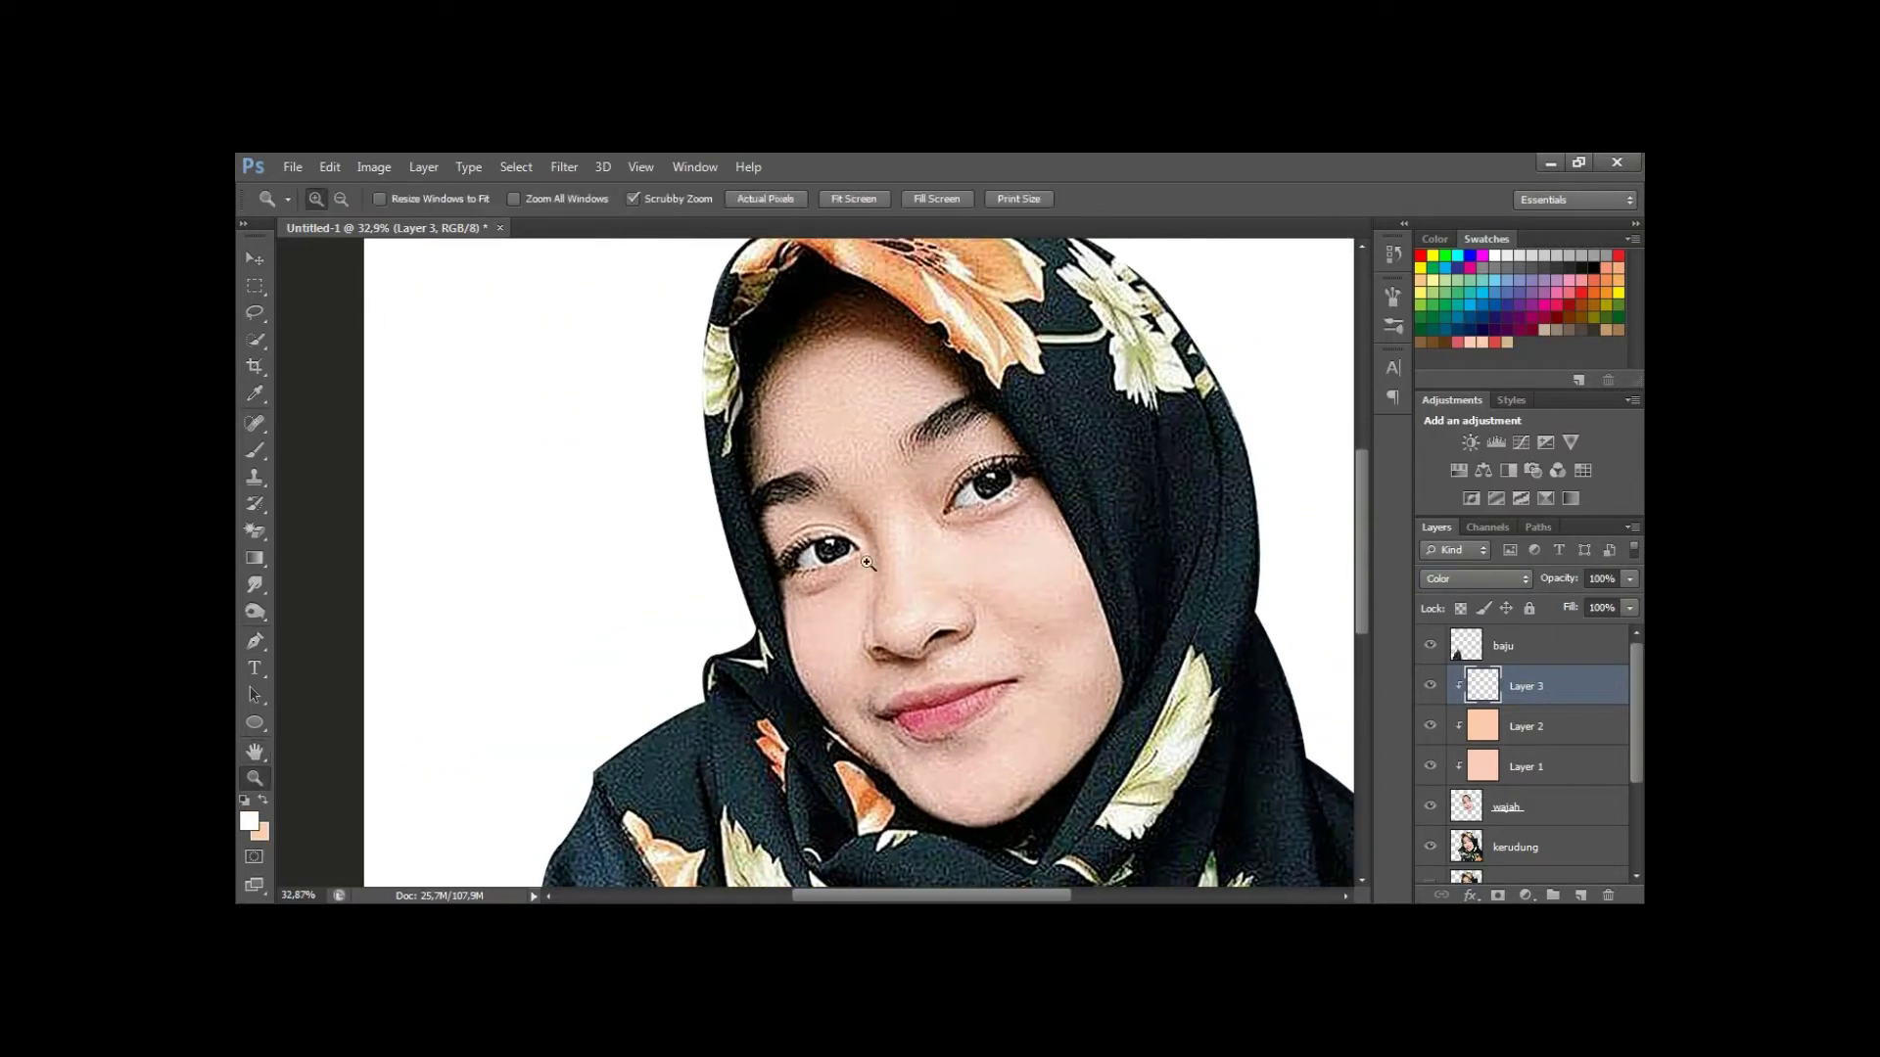
{"action": "scroll", "coordinate": [1054, 587], "scroll_direction": "up", "scroll_amount": 3, "text": "alt"}
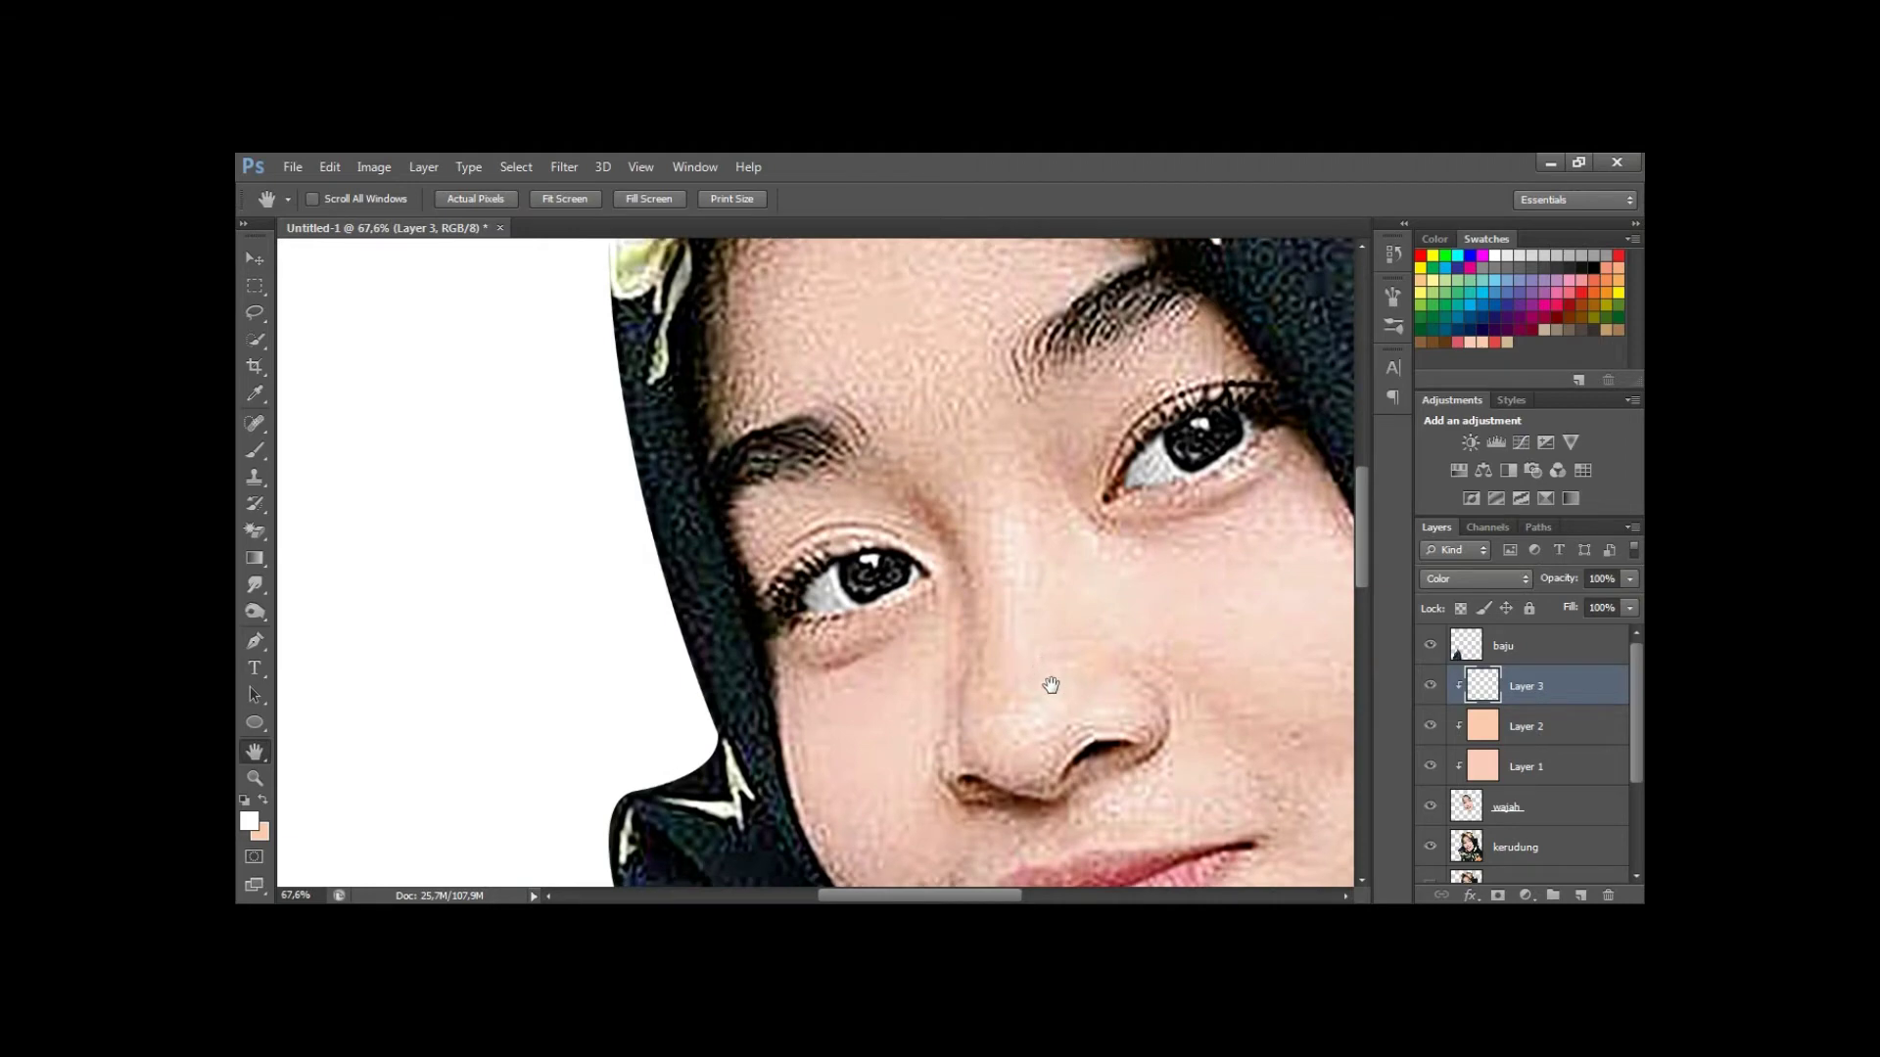
Create a new layer clipped to the face for the lip colour.
{"action": "left_click_drag", "start_coordinate": [1045, 672], "coordinate": [1000, 577]}
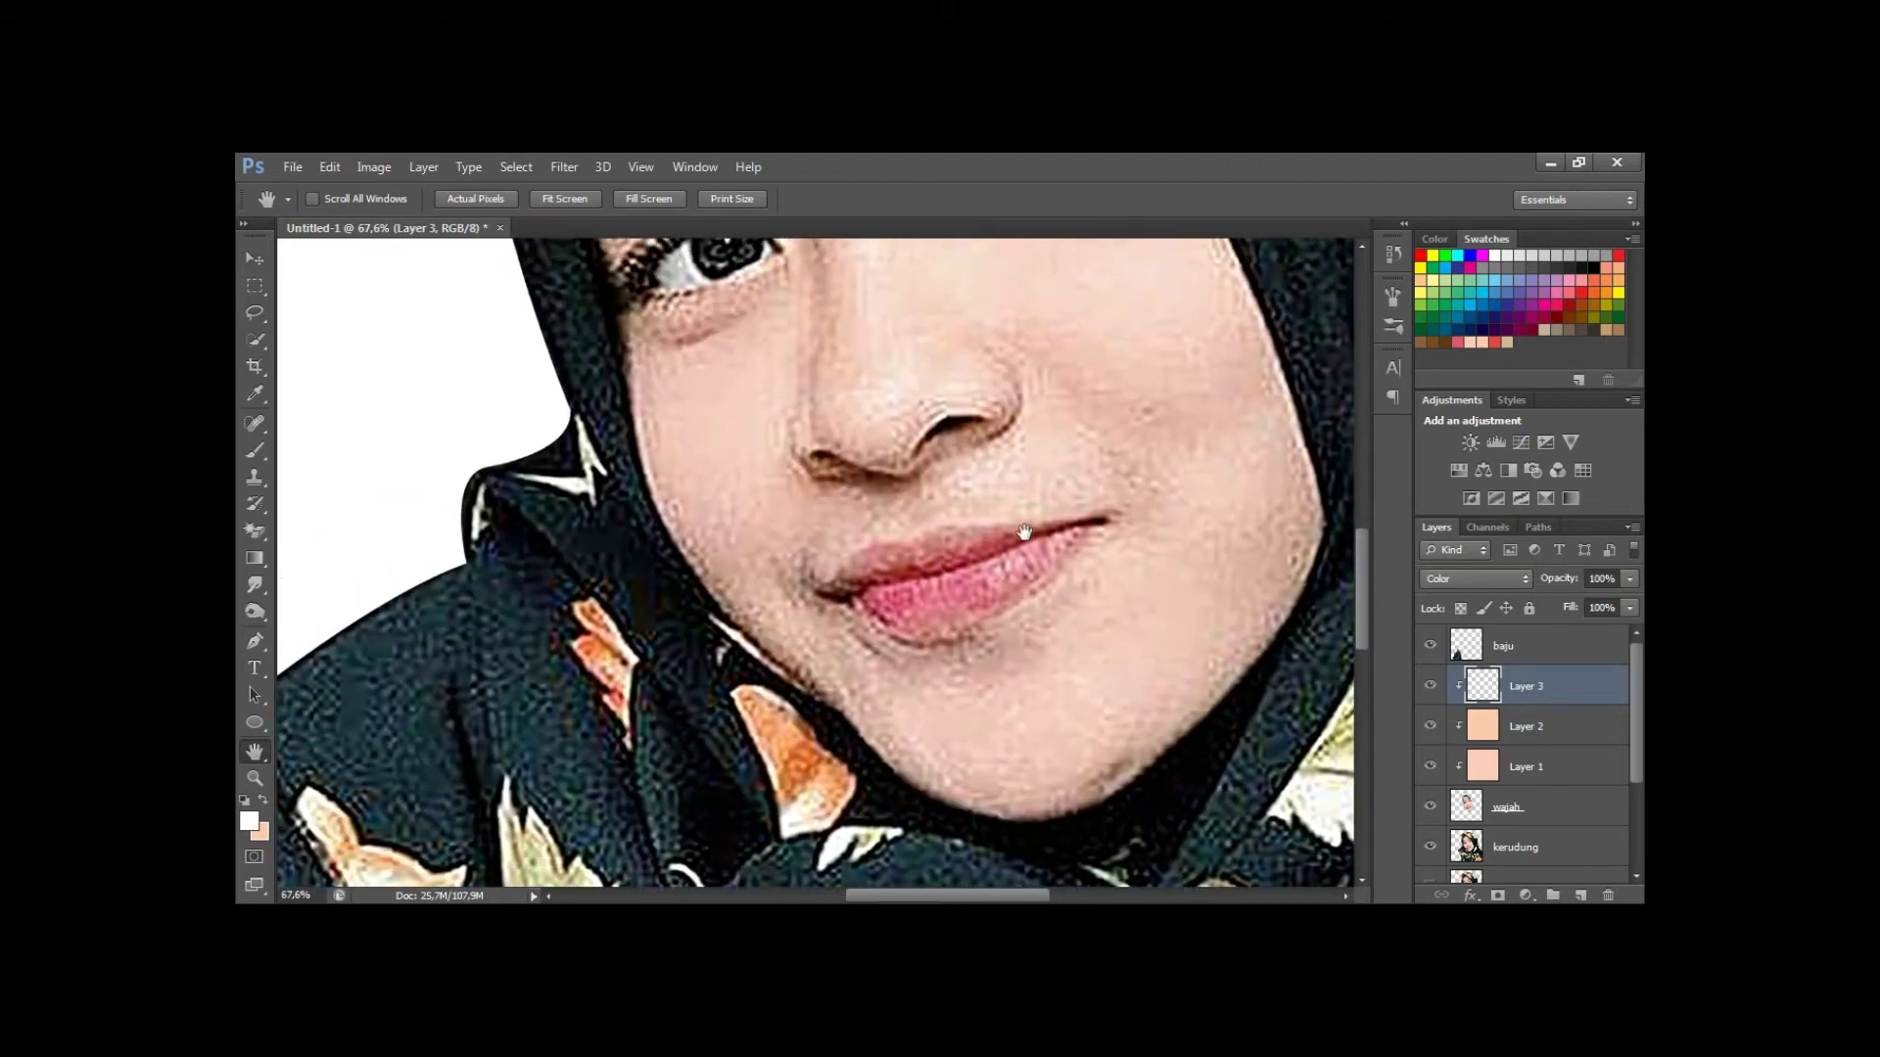
{"action": "key", "text": "ctrl+shift+n"}
{"action": "key", "text": "alt+p"}
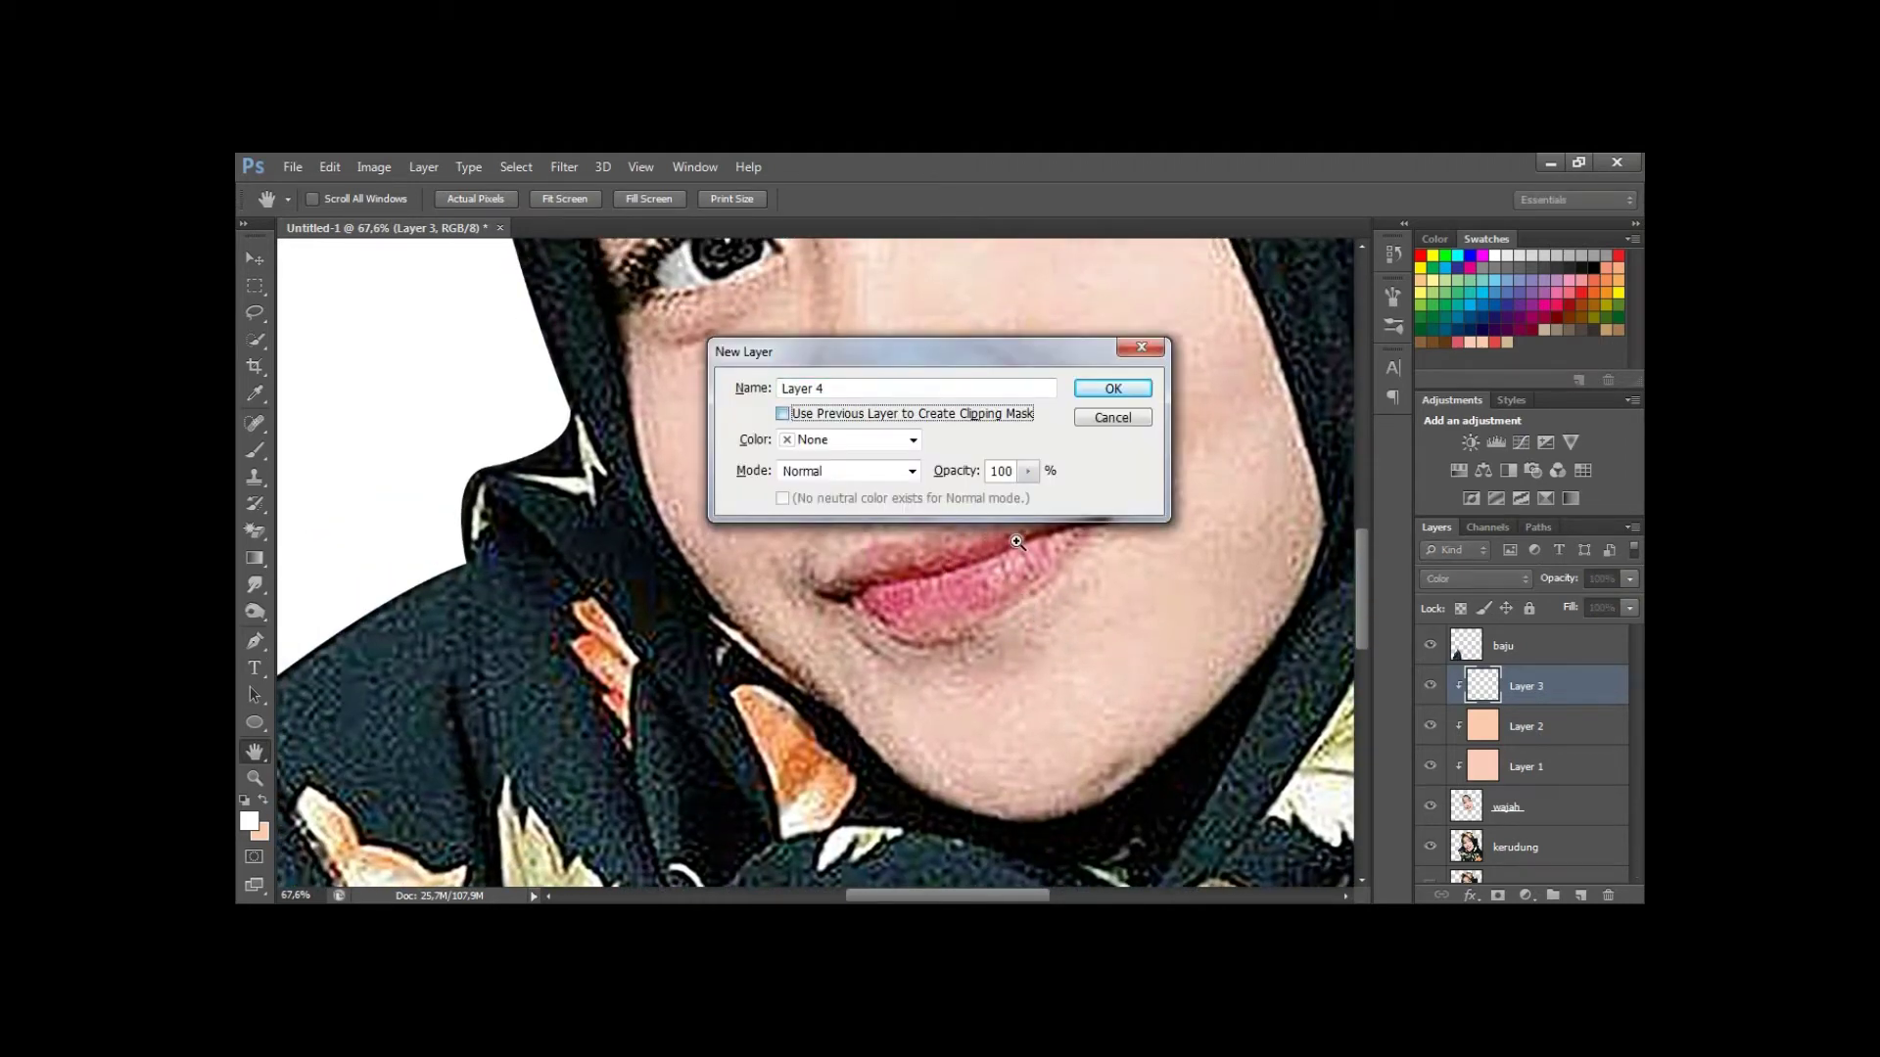
{"action": "key", "text": "Return"}
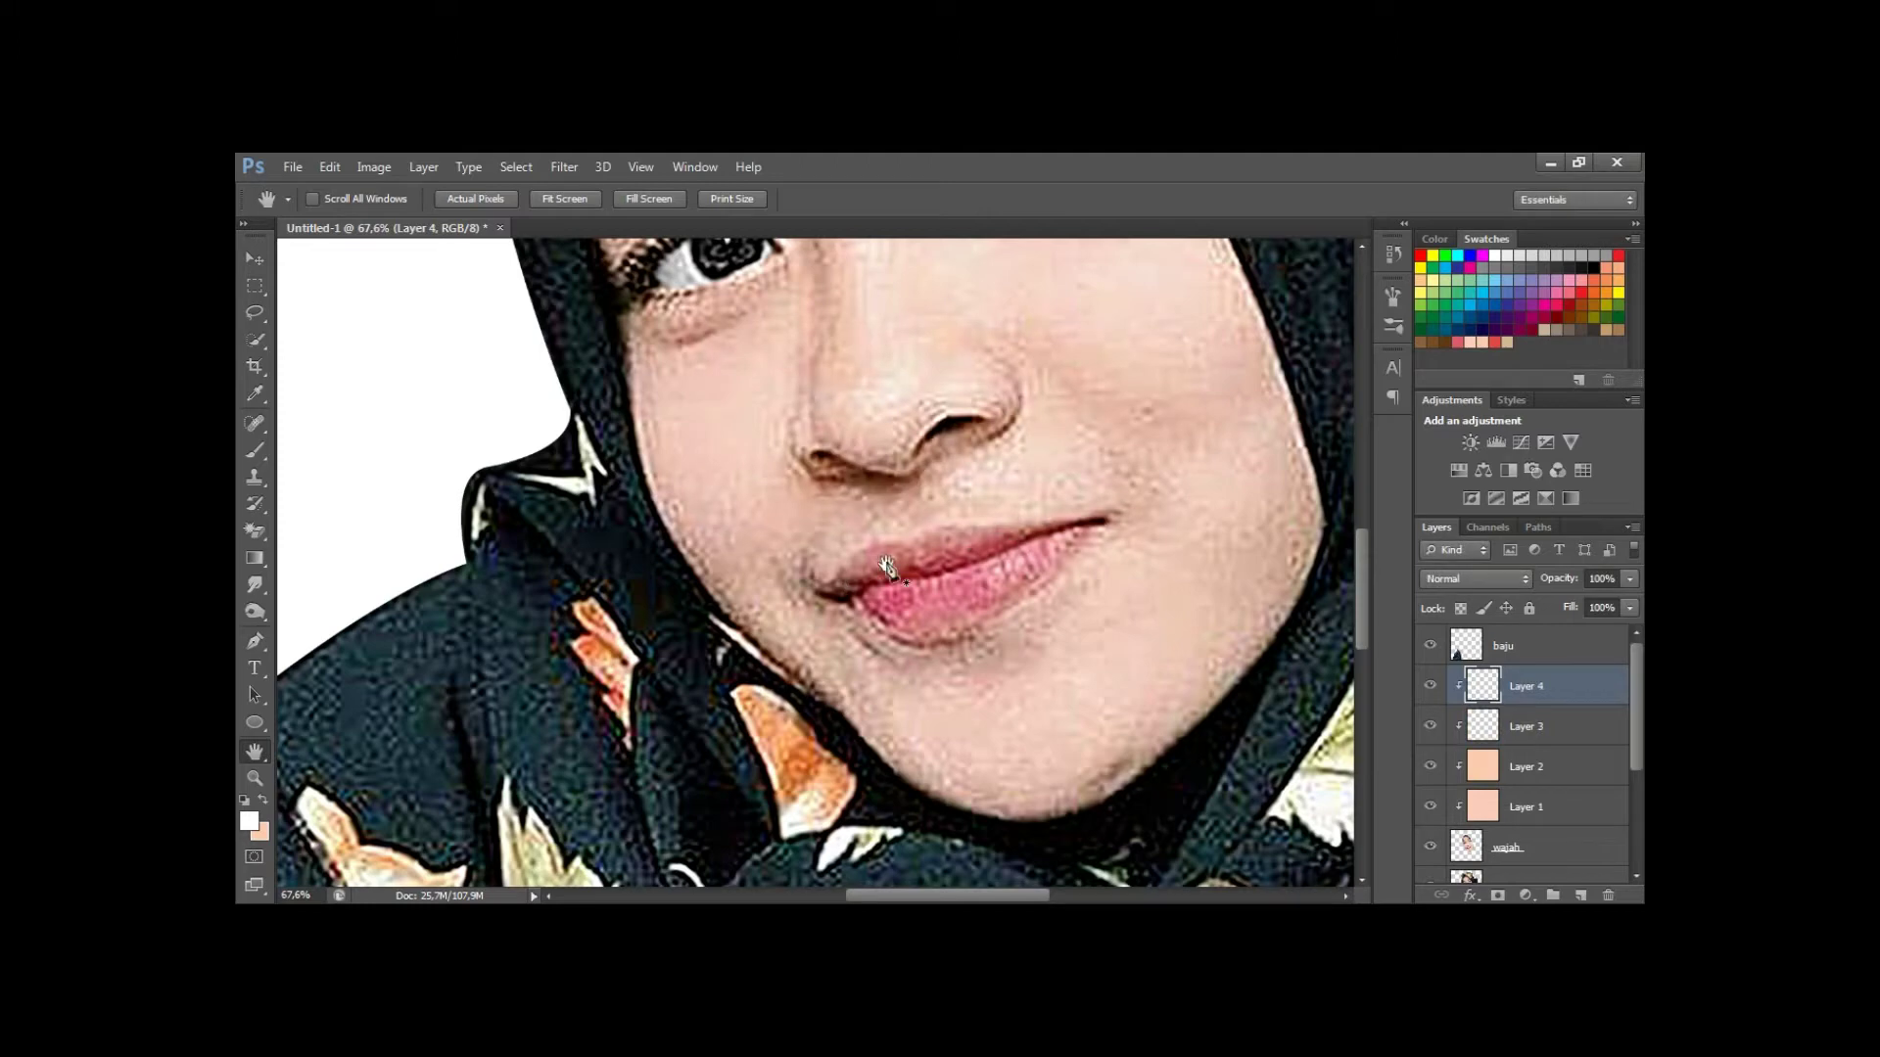
Trace a closed pen outline around the lips.
{"action": "key", "text": "p"}
{"action": "left_click", "coordinate": [816, 588]}
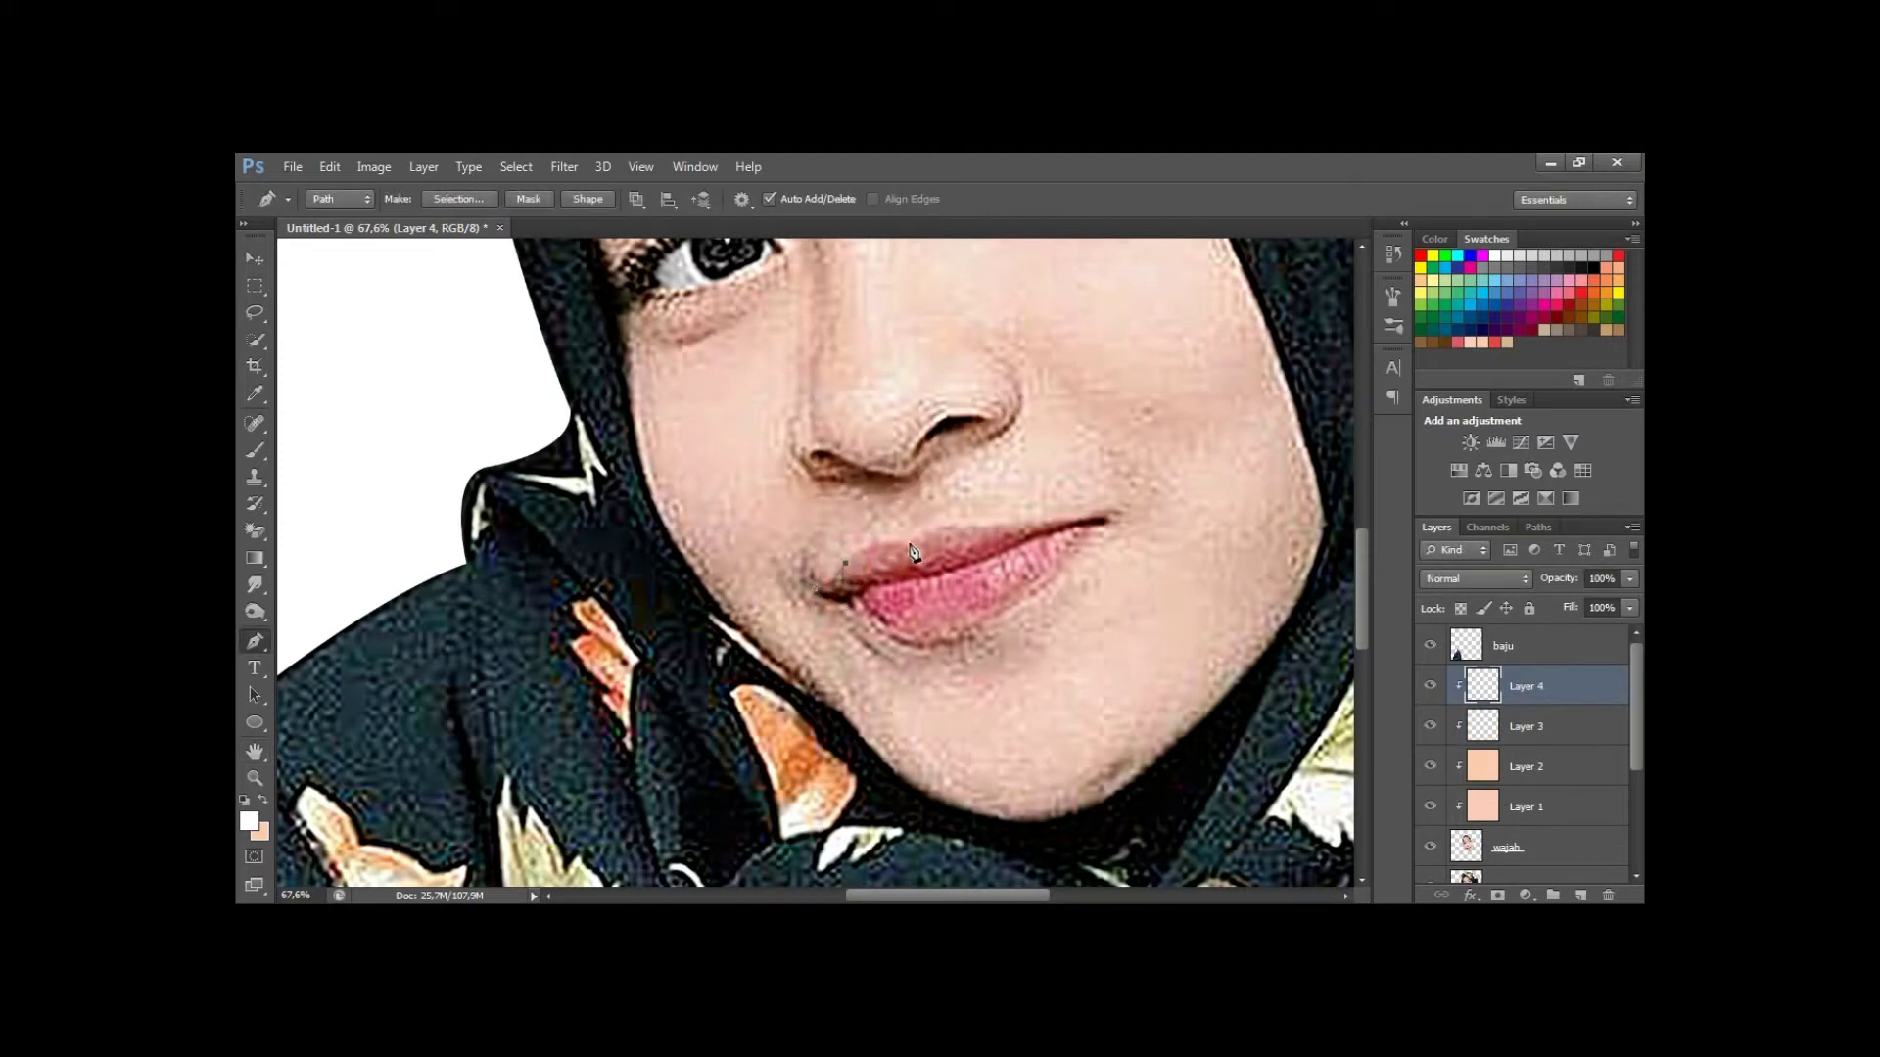
{"action": "mouse_move", "coordinate": [992, 530]}
{"action": "left_mouse_down"}
{"action": "mouse_move", "coordinate": [1062, 539]}
{"action": "mouse_move", "coordinate": [1150, 505]}
{"action": "left_mouse_up"}
{"action": "mouse_move", "coordinate": [986, 623]}
{"action": "left_mouse_down"}
{"action": "mouse_move", "coordinate": [938, 644]}
{"action": "mouse_move", "coordinate": [845, 562]}
{"action": "left_mouse_up"}
{"action": "left_click", "coordinate": [860, 607], "text": "alt"}
{"action": "left_click", "coordinate": [818, 588]}
{"action": "left_click", "coordinate": [1152, 602], "text": "ctrl"}
Fill the lip selection with pink, blend it as Color, and deselect.
{"action": "key", "text": "b"}
{"action": "right_click", "coordinate": [969, 594]}
{"action": "key", "text": "Escape"}
{"action": "left_click", "coordinate": [917, 595], "text": "alt"}
{"action": "key", "text": "ctrl+Return"}
{"action": "key", "text": "alt+BackSpace"}
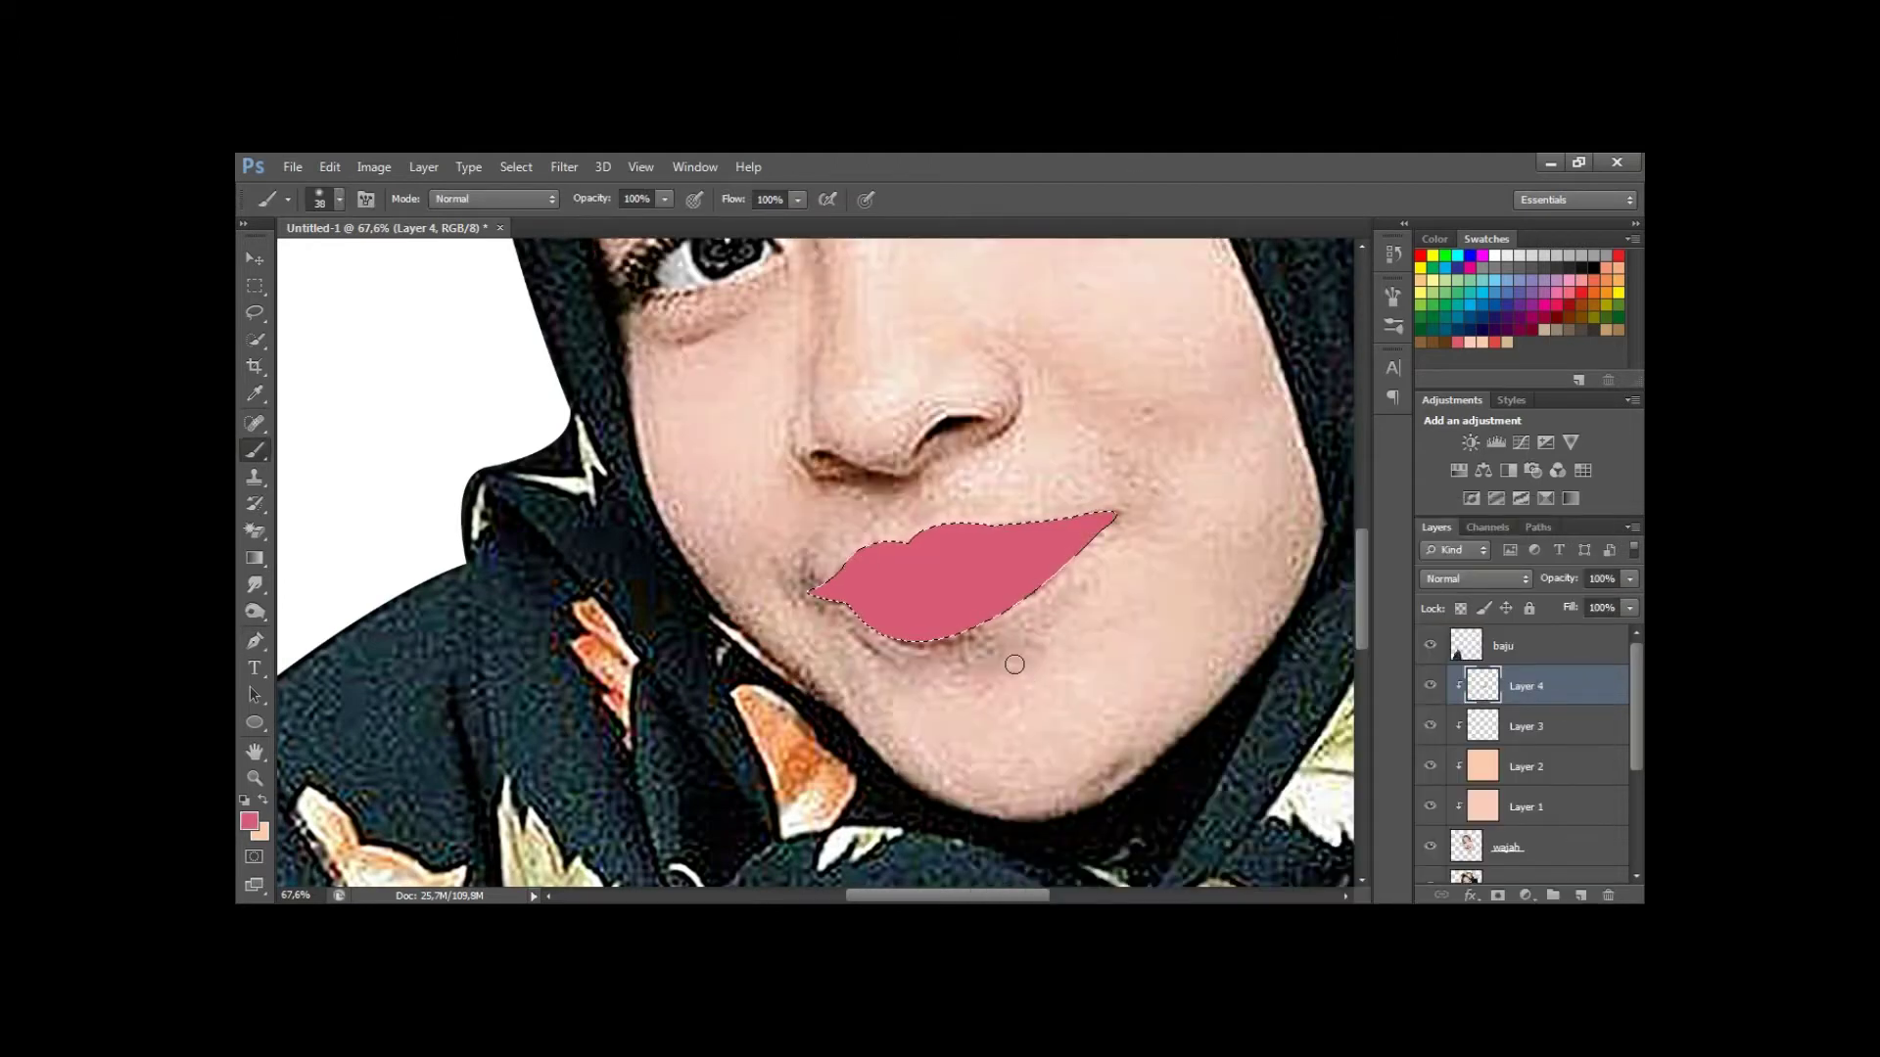
{"action": "key", "text": "h"}
{"action": "left_click", "coordinate": [1474, 579]}
{"action": "left_click", "coordinate": [1440, 657]}
{"action": "key", "text": "ctrl+d"}
Move the eye layer above the lips and name the layers 'warna bibir' and 'warna mata'.
{"action": "left_click", "coordinate": [1586, 726]}
{"action": "key", "text": "ctrl+bracketright"}
{"action": "double_click", "coordinate": [1526, 727]}
{"action": "type", "text": "warna bibir"}
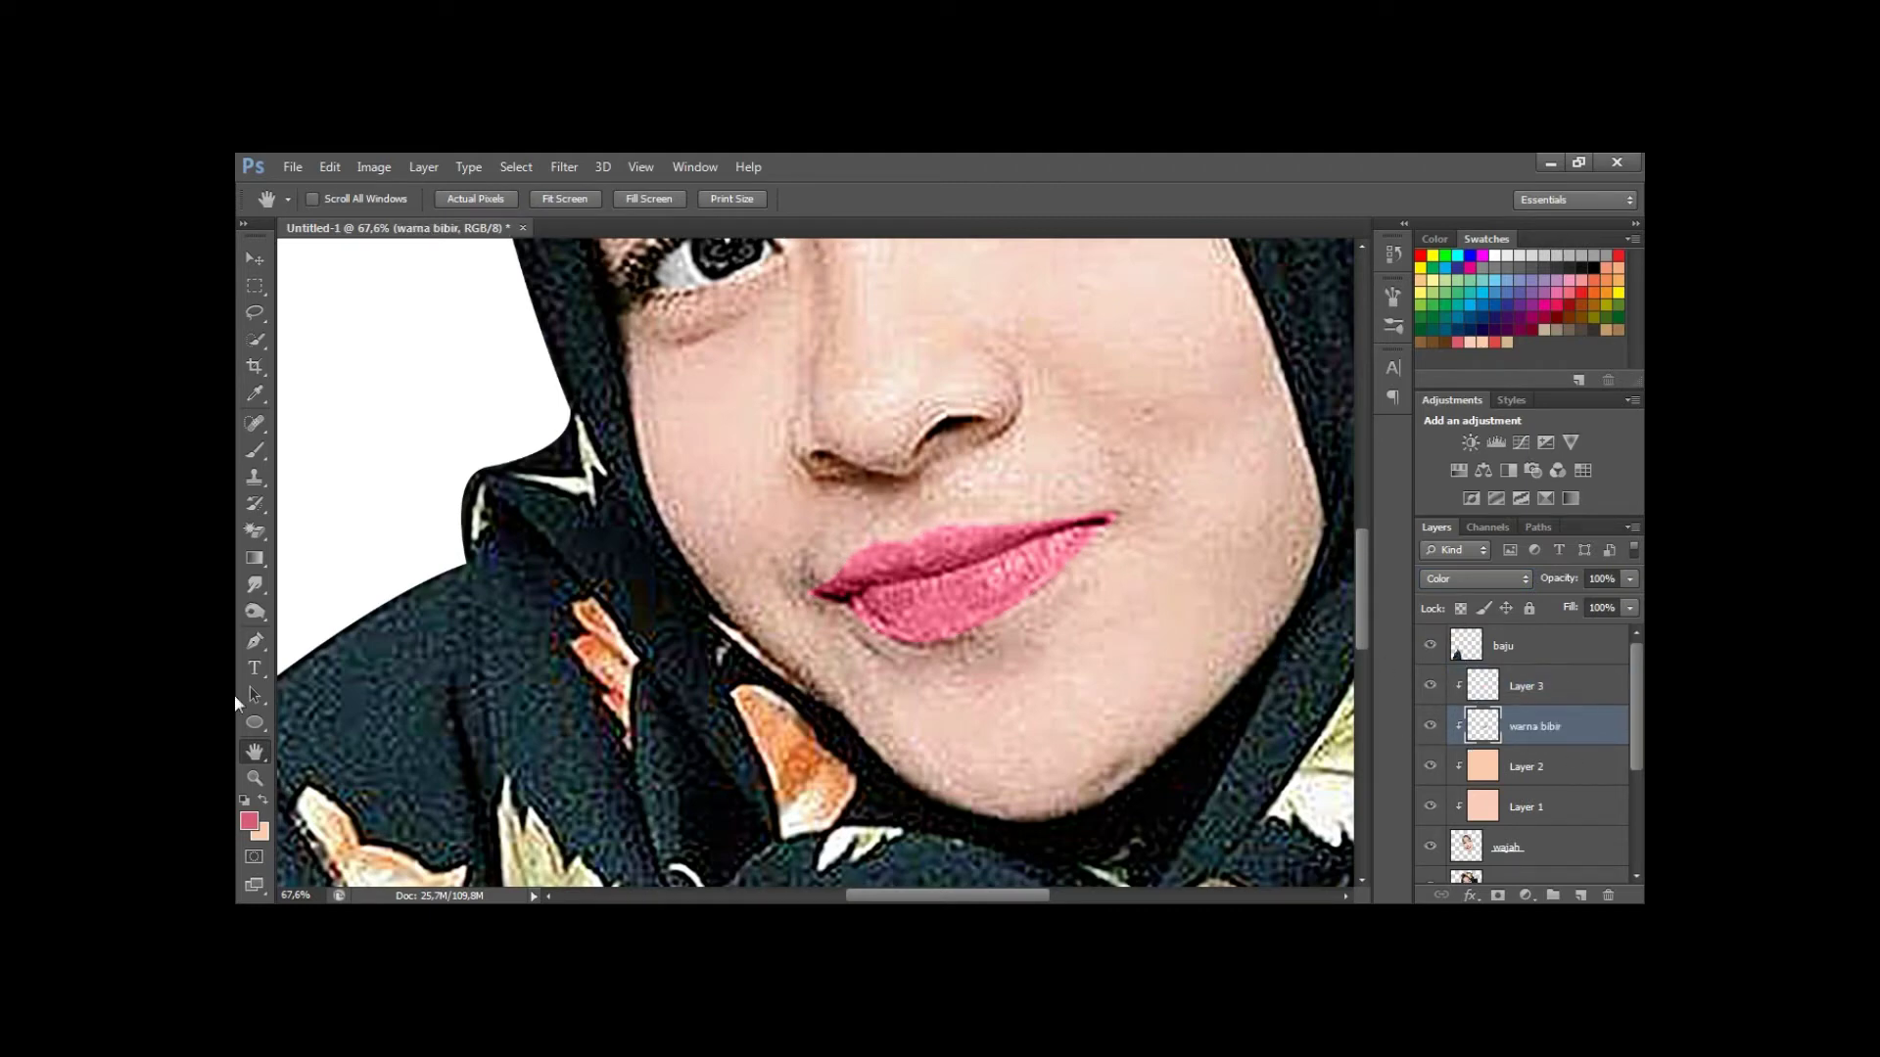
{"action": "double_click", "coordinate": [1525, 685]}
{"action": "type", "text": "warna mata"}
{"action": "key", "text": "Return"}
Set the warna bibir layer's opacity to 60%.
{"action": "key", "text": "z"}
{"action": "key", "text": "h"}
{"action": "left_click_drag", "start_coordinate": [1114, 557], "coordinate": [1036, 714]}
{"action": "left_click", "coordinate": [1537, 726]}
{"action": "key", "text": "5"}
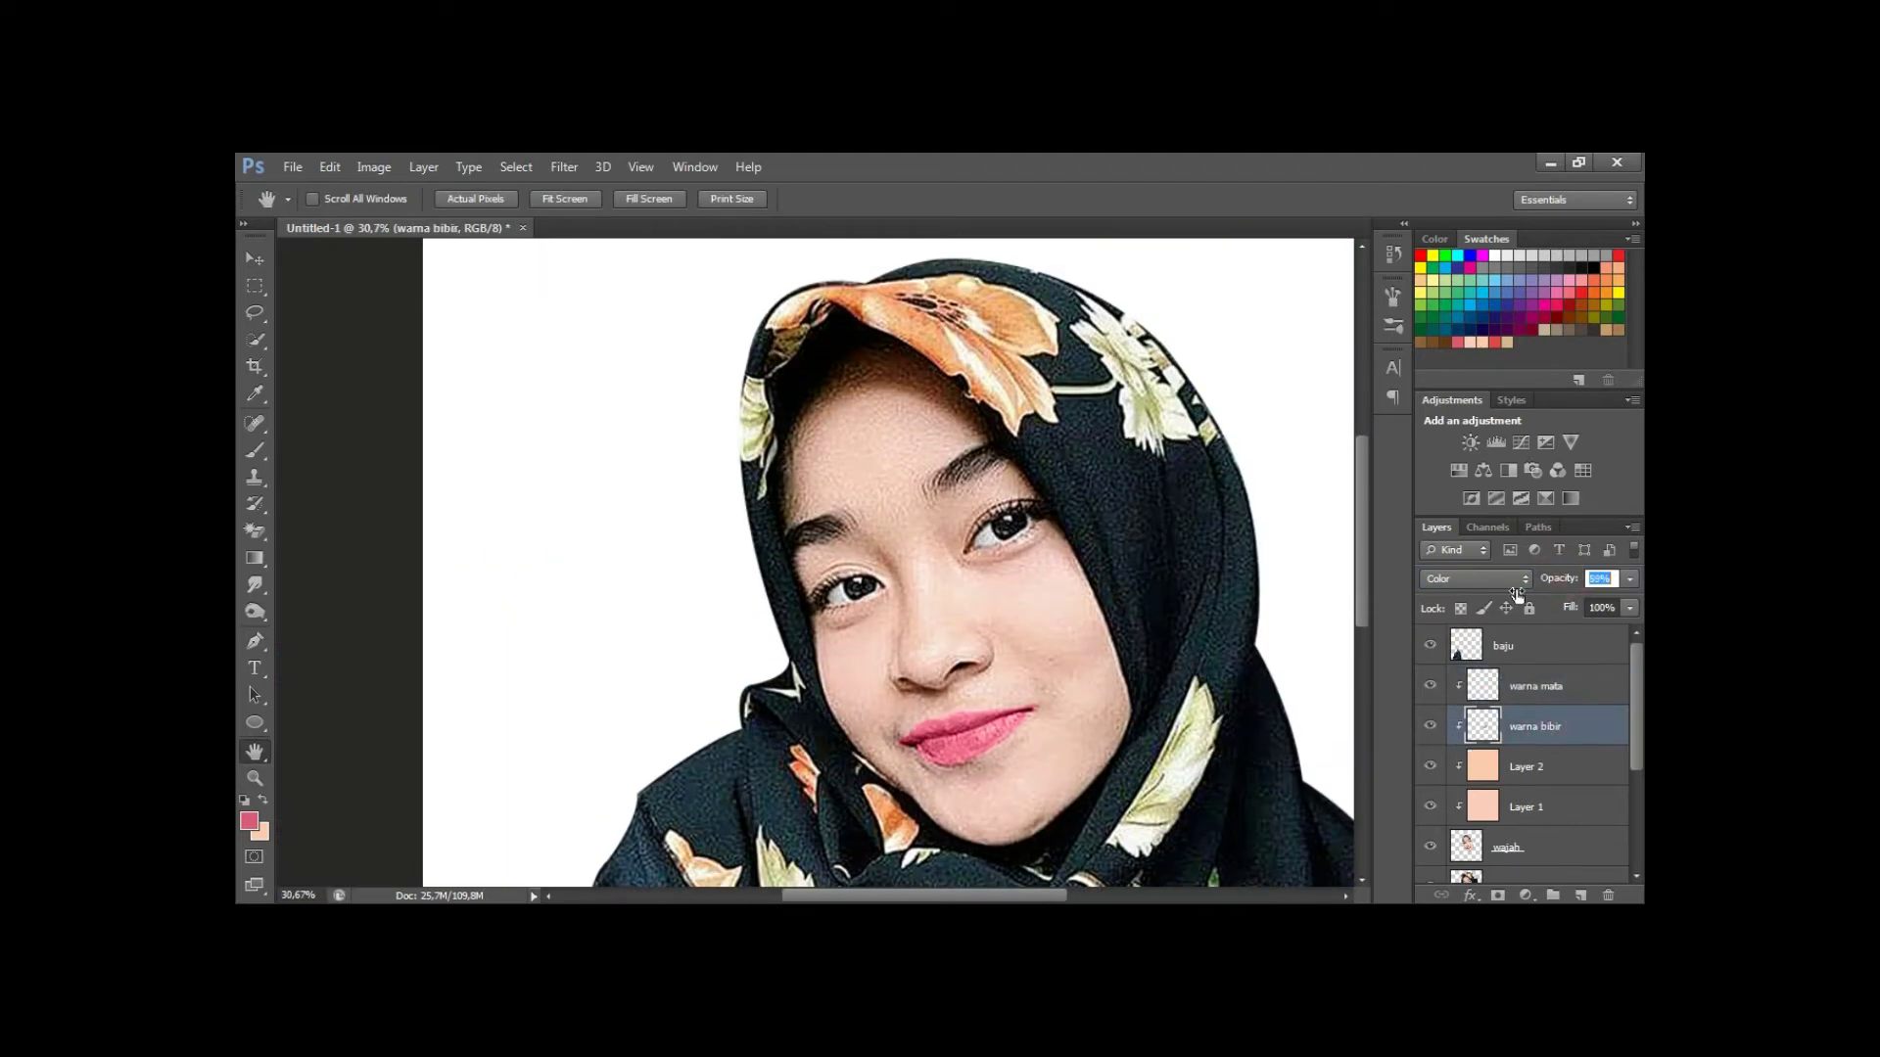
{"action": "left_click_drag", "start_coordinate": [1027, 678], "coordinate": [1015, 660]}
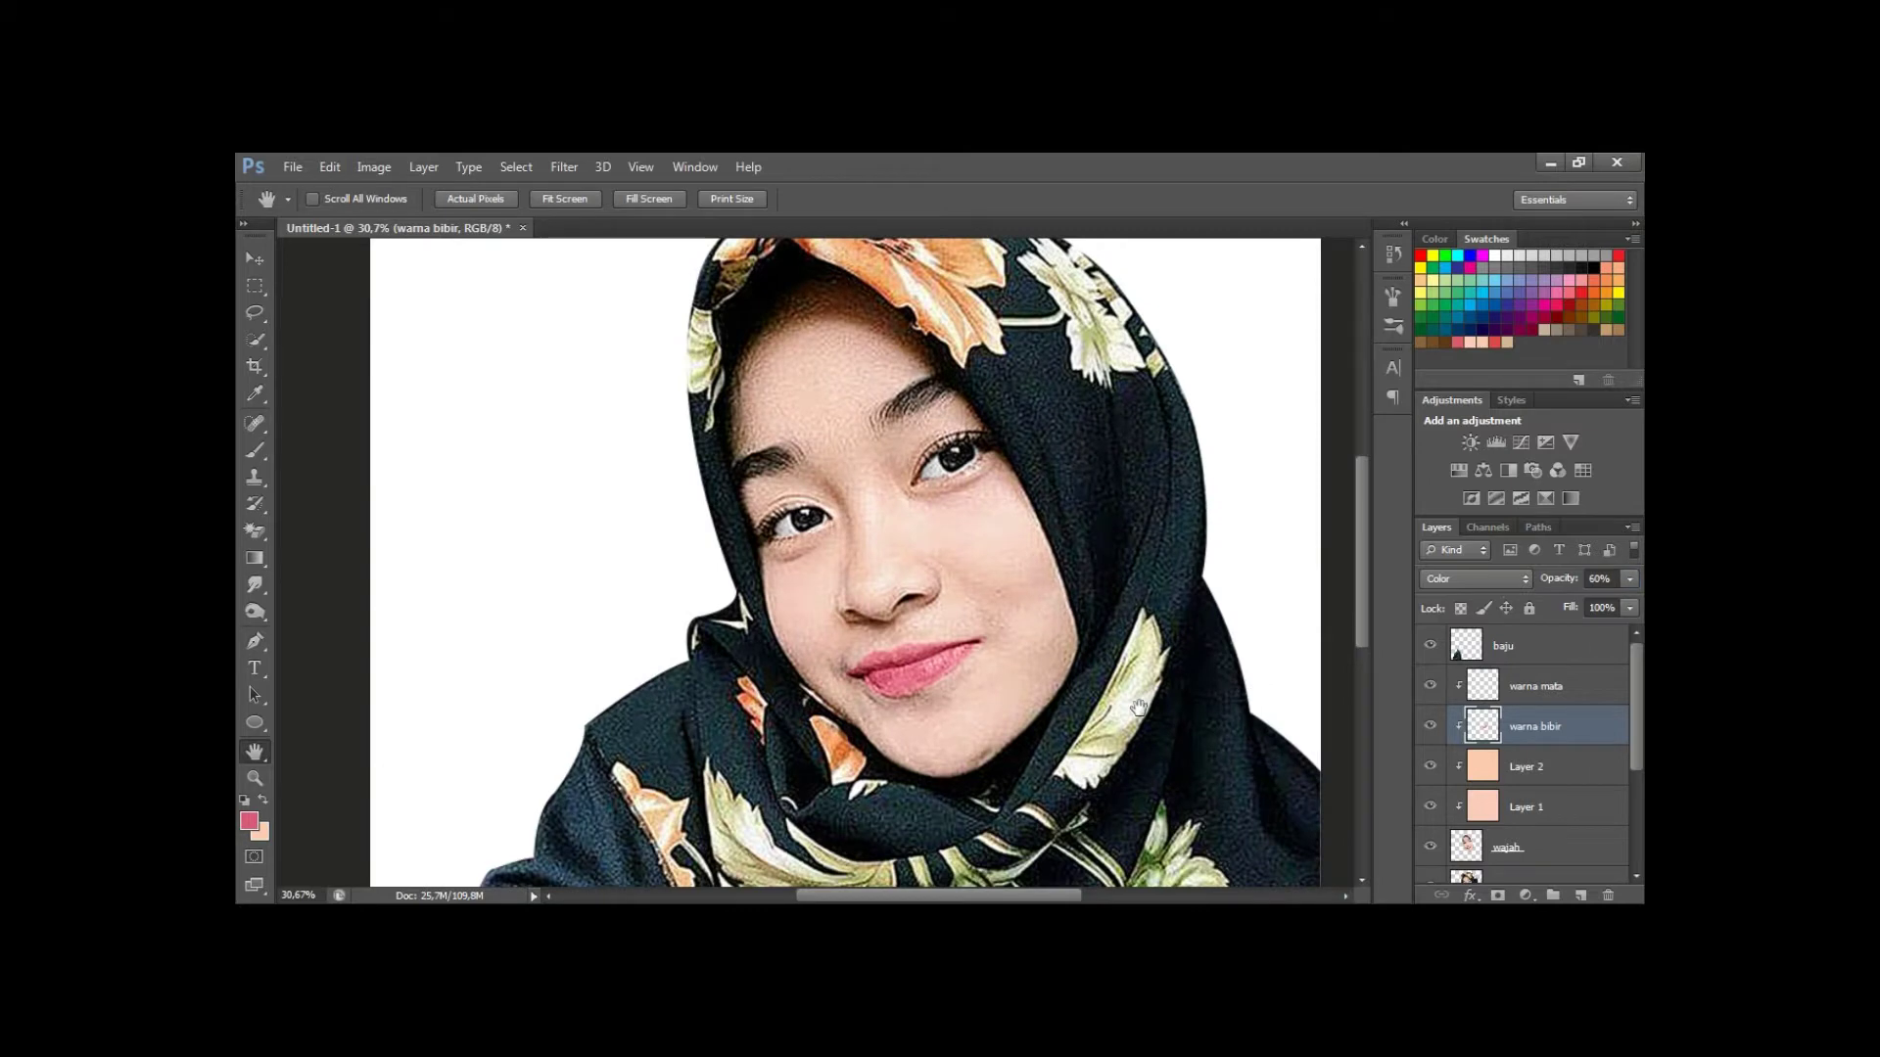
Group the colour layers from warna mata down to Layer 1 into Group 1.
{"action": "left_click", "coordinate": [1545, 686]}
{"action": "left_click", "coordinate": [1559, 808], "text": "shift"}
{"action": "left_click", "coordinate": [1554, 884]}
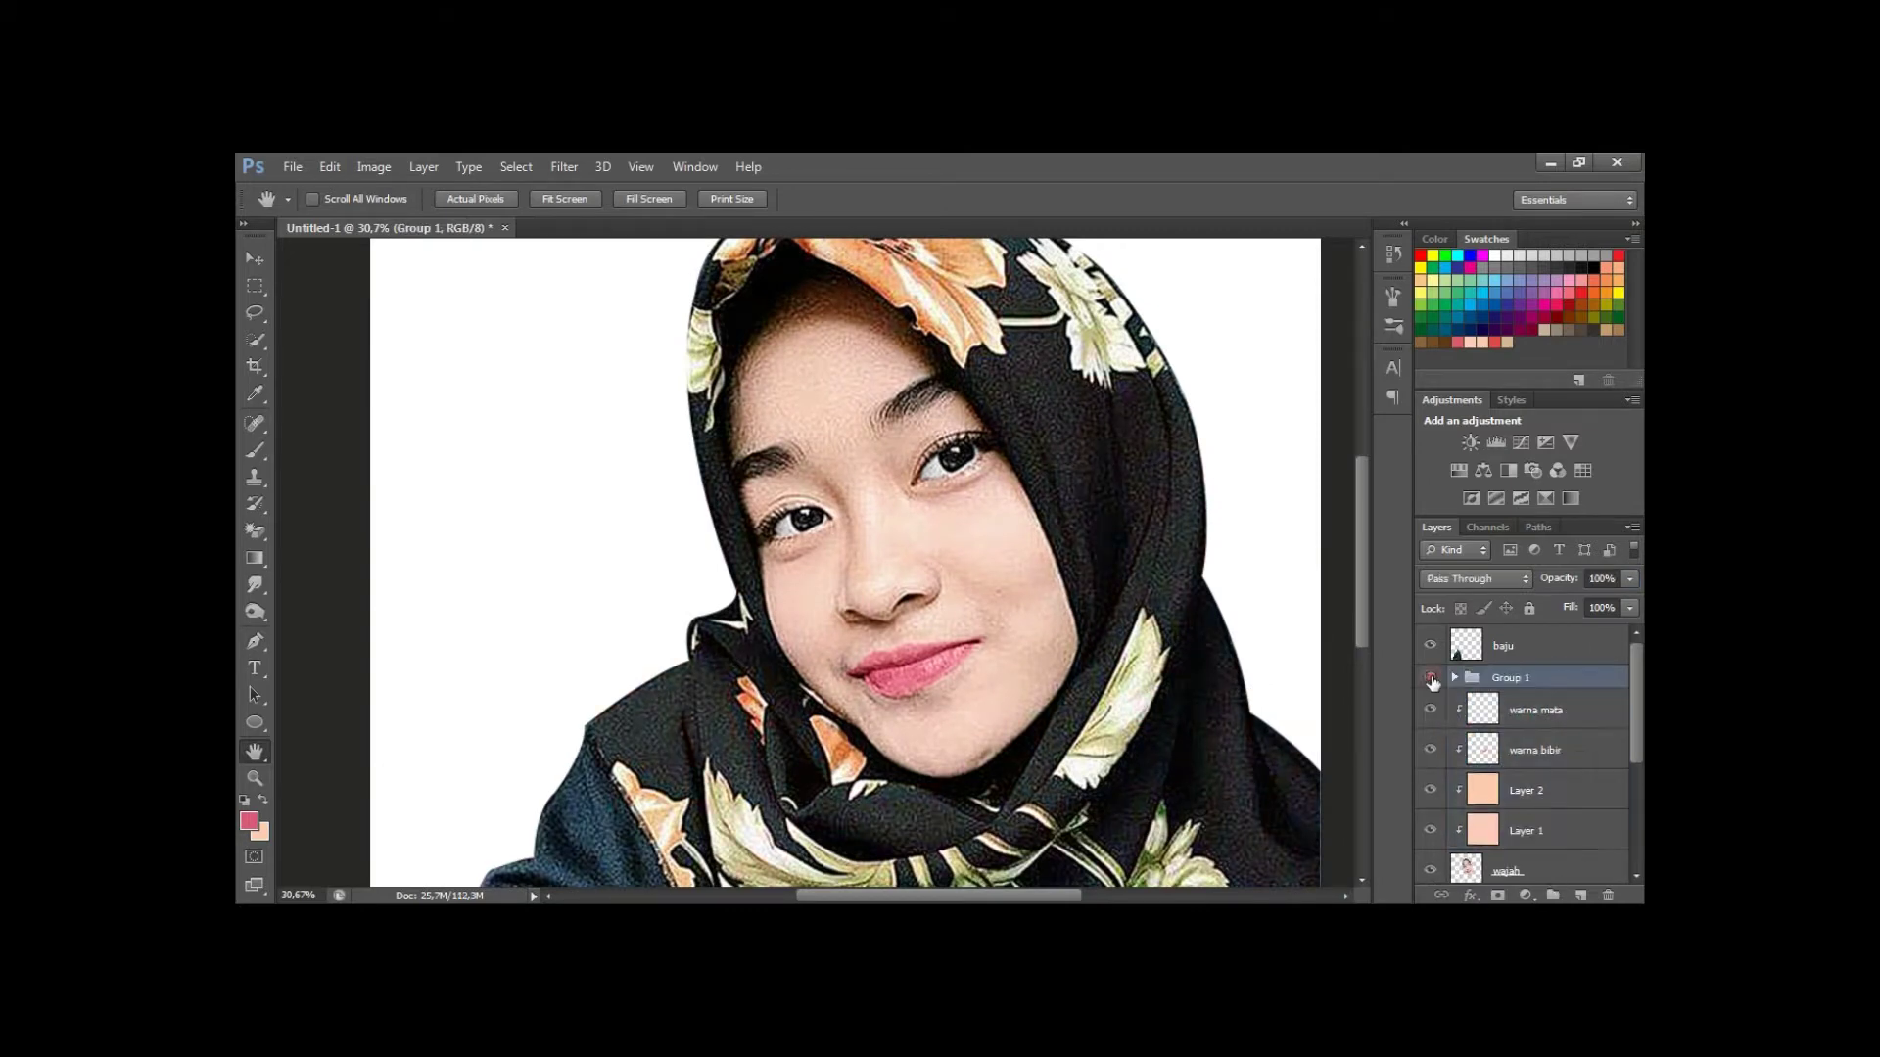
Name the group 'skintone data', duplicate the wajah layer and clip the copy below.
{"action": "double_click", "coordinate": [1513, 638]}
{"action": "type", "text": "skintone data"}
{"action": "key", "text": "Return"}
{"action": "left_click", "coordinate": [1520, 840]}
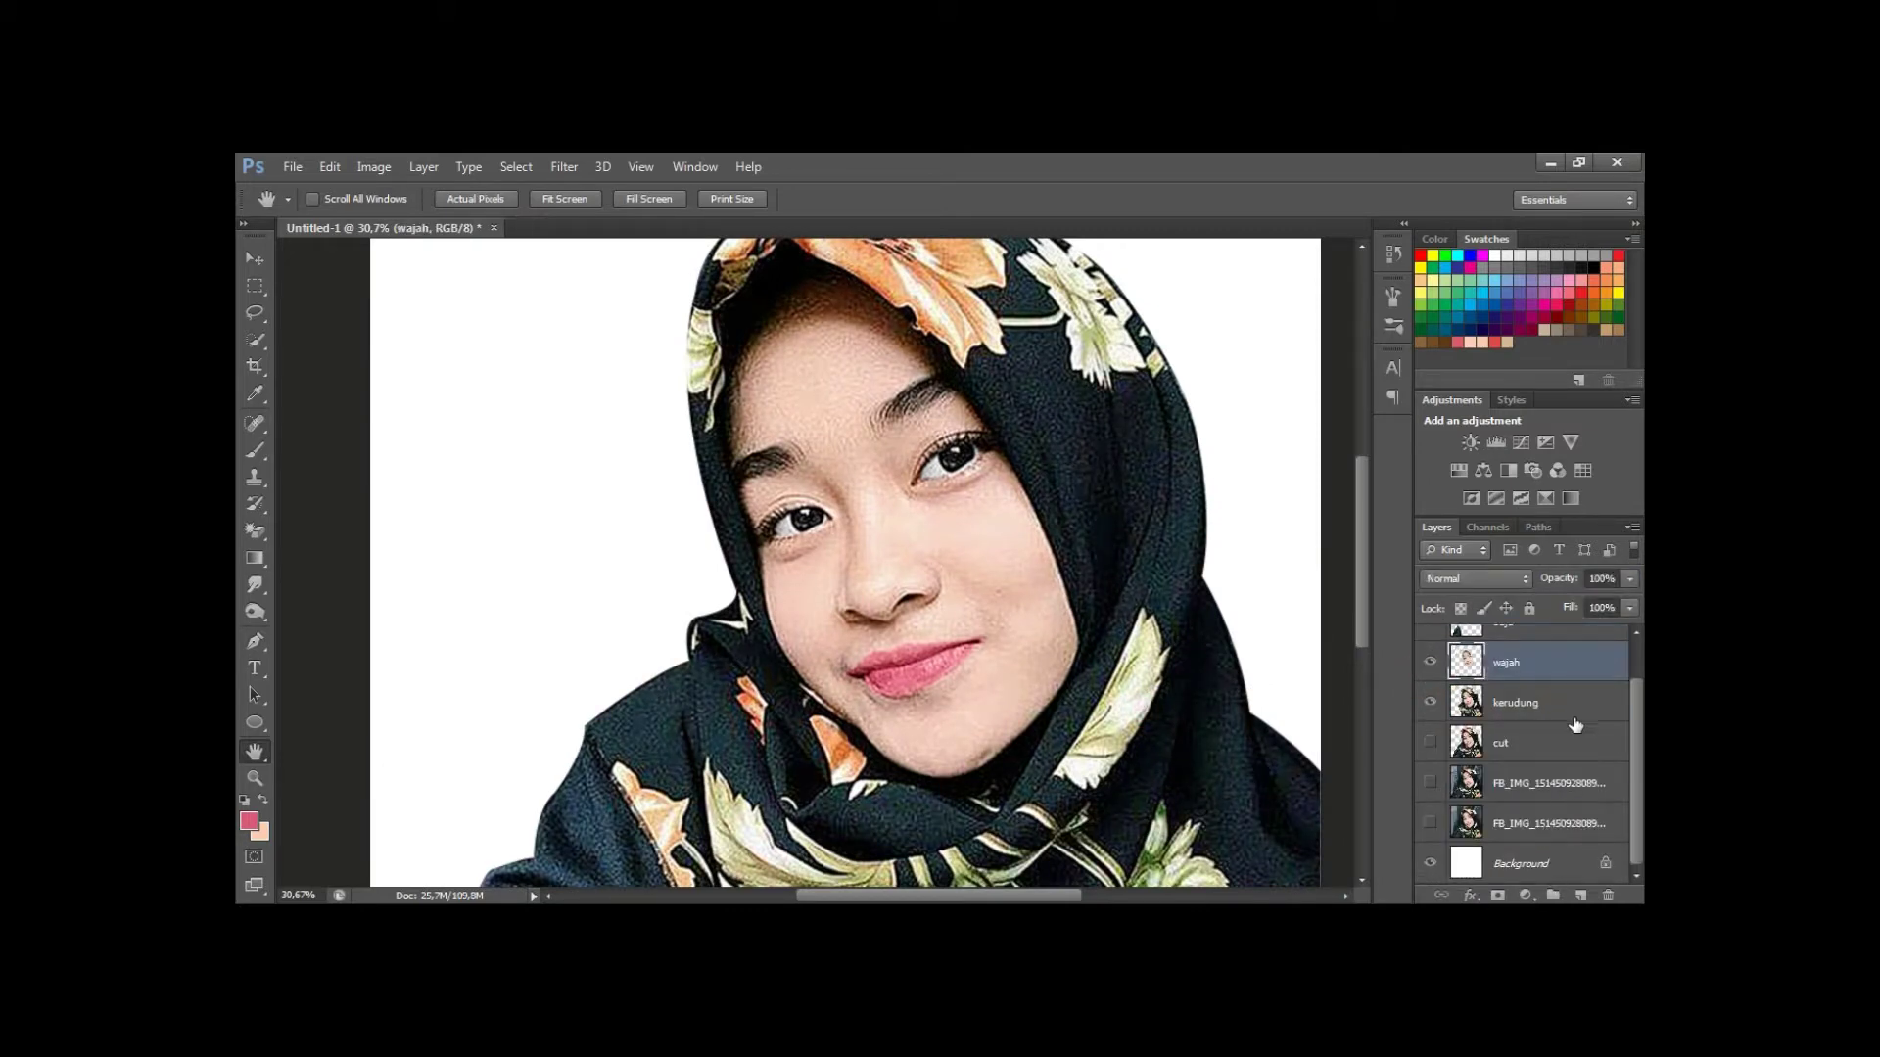
{"action": "key", "text": "ctrl+j"}
{"action": "key", "text": "ctrl+alt+g"}
Set up the Smudge tool with a soft 65 px brush and lowered strength.
{"action": "left_click_drag", "start_coordinate": [1108, 546], "coordinate": [1095, 611]}
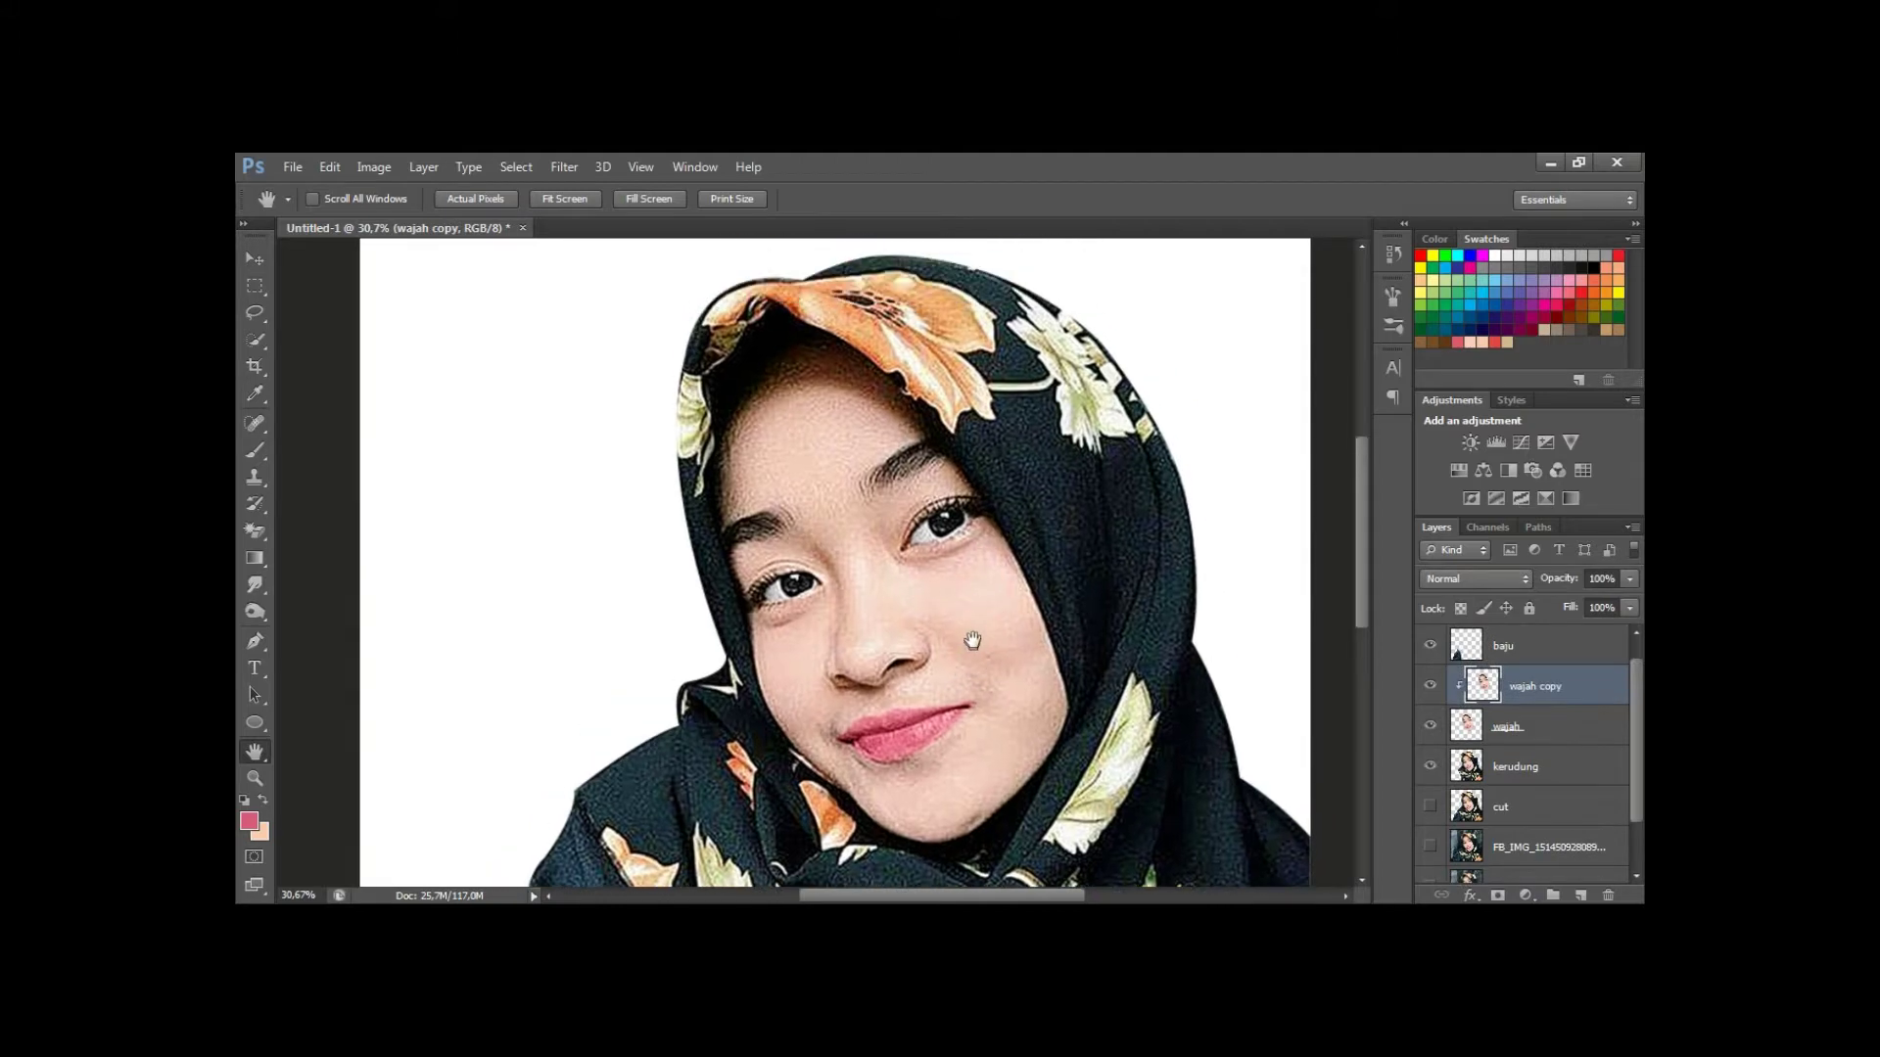
{"action": "key", "text": "r"}
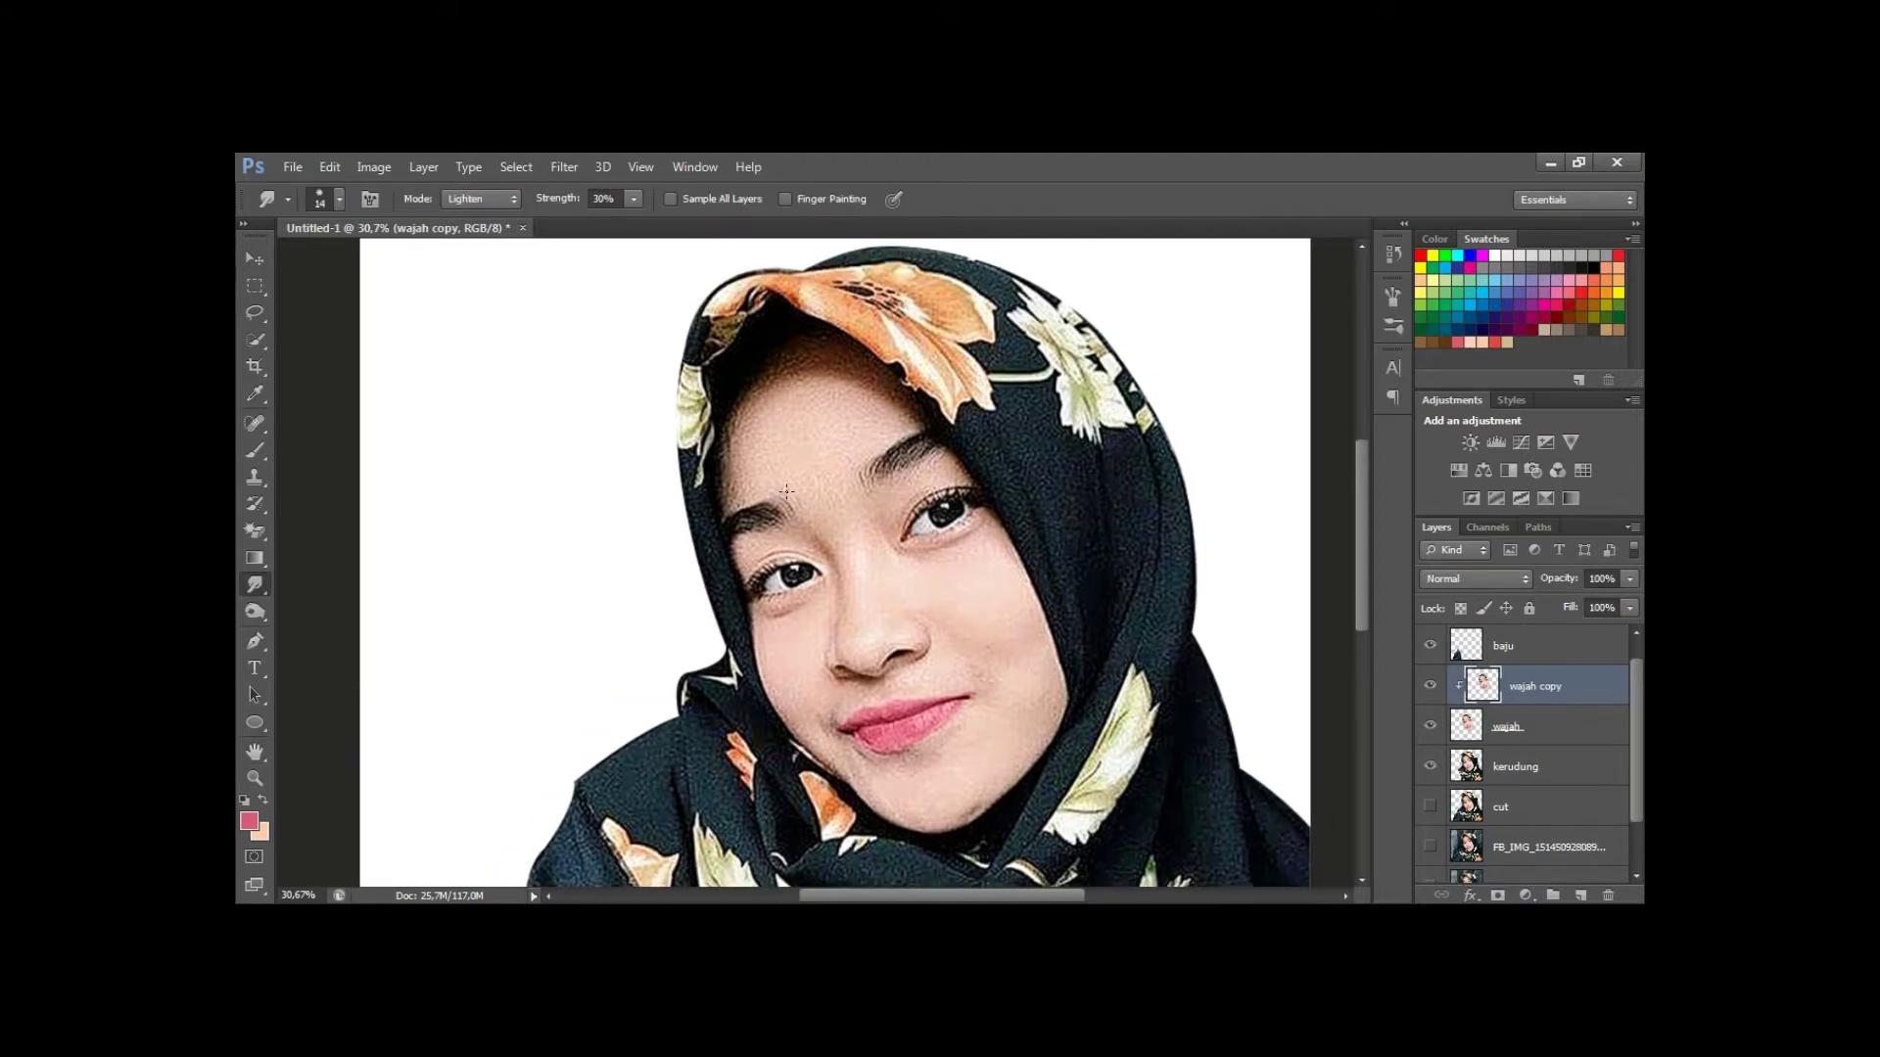
{"action": "right_click", "coordinate": [875, 588]}
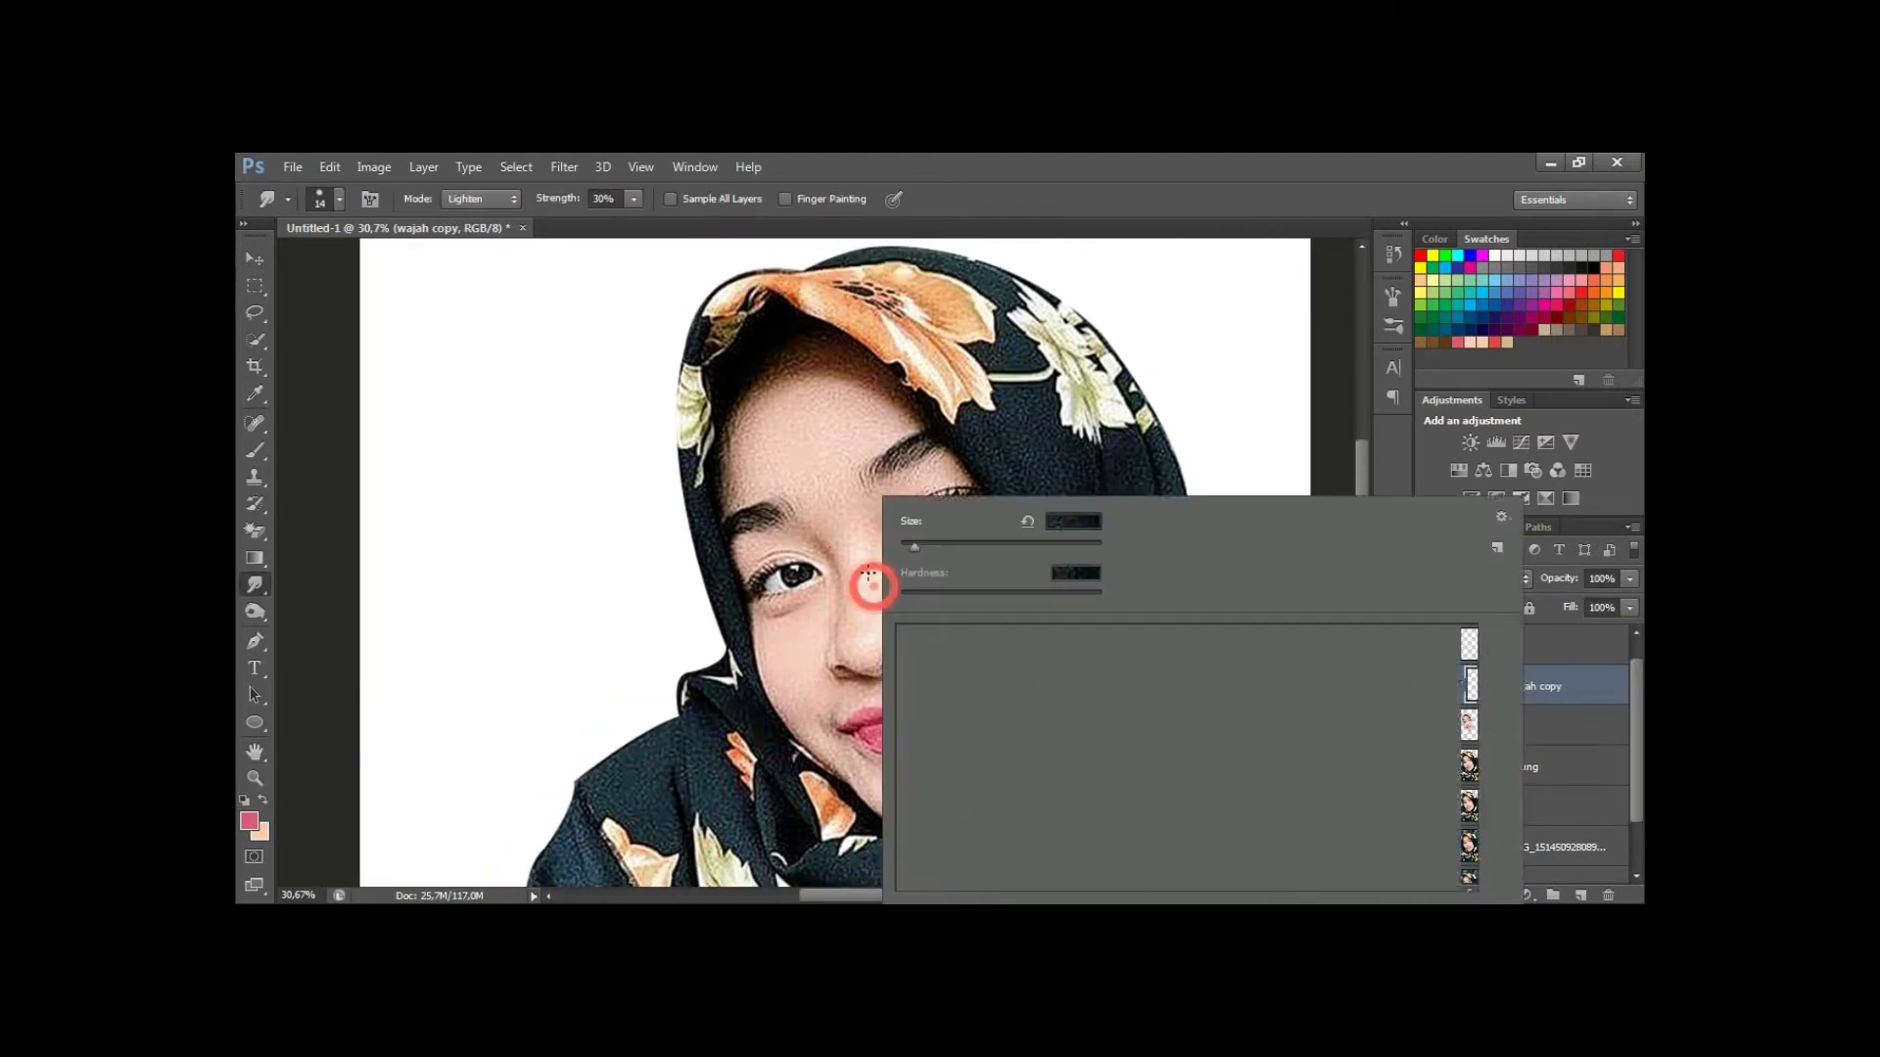
{"action": "left_click", "coordinate": [911, 641]}
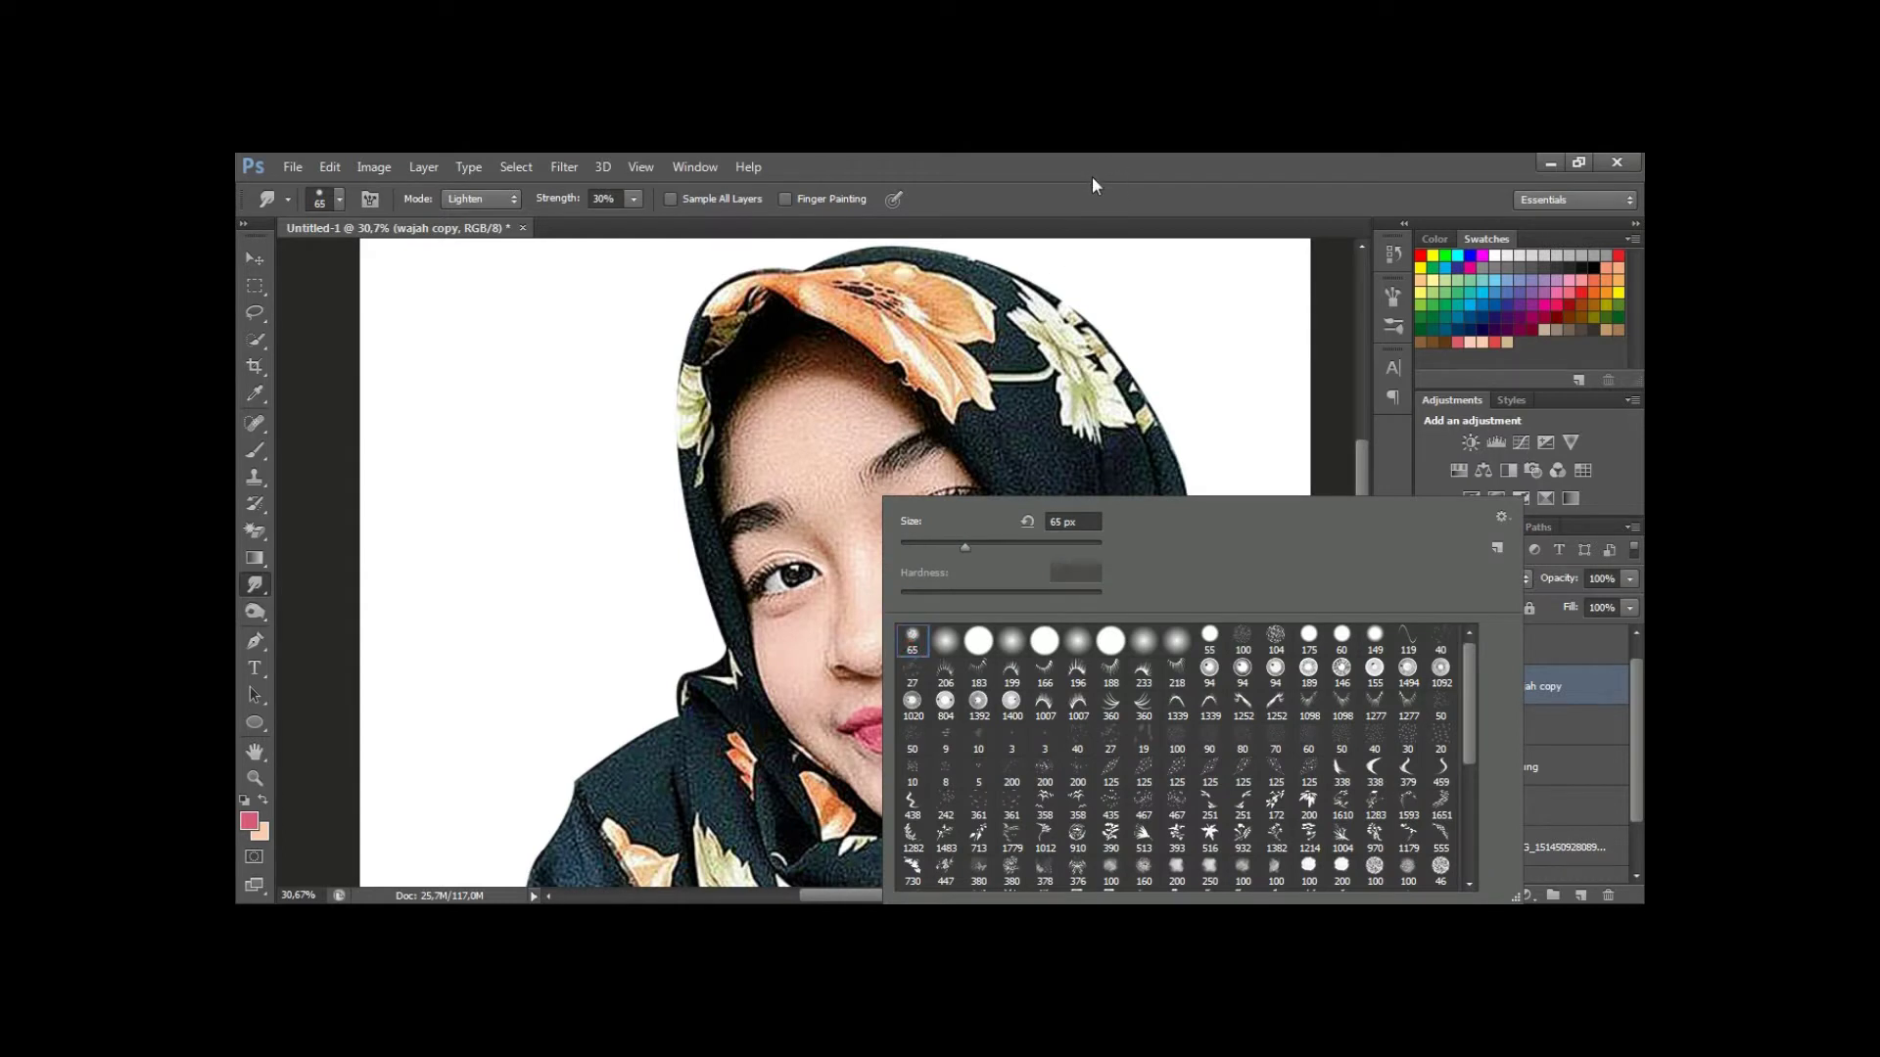
{"action": "left_click", "coordinate": [1079, 179]}
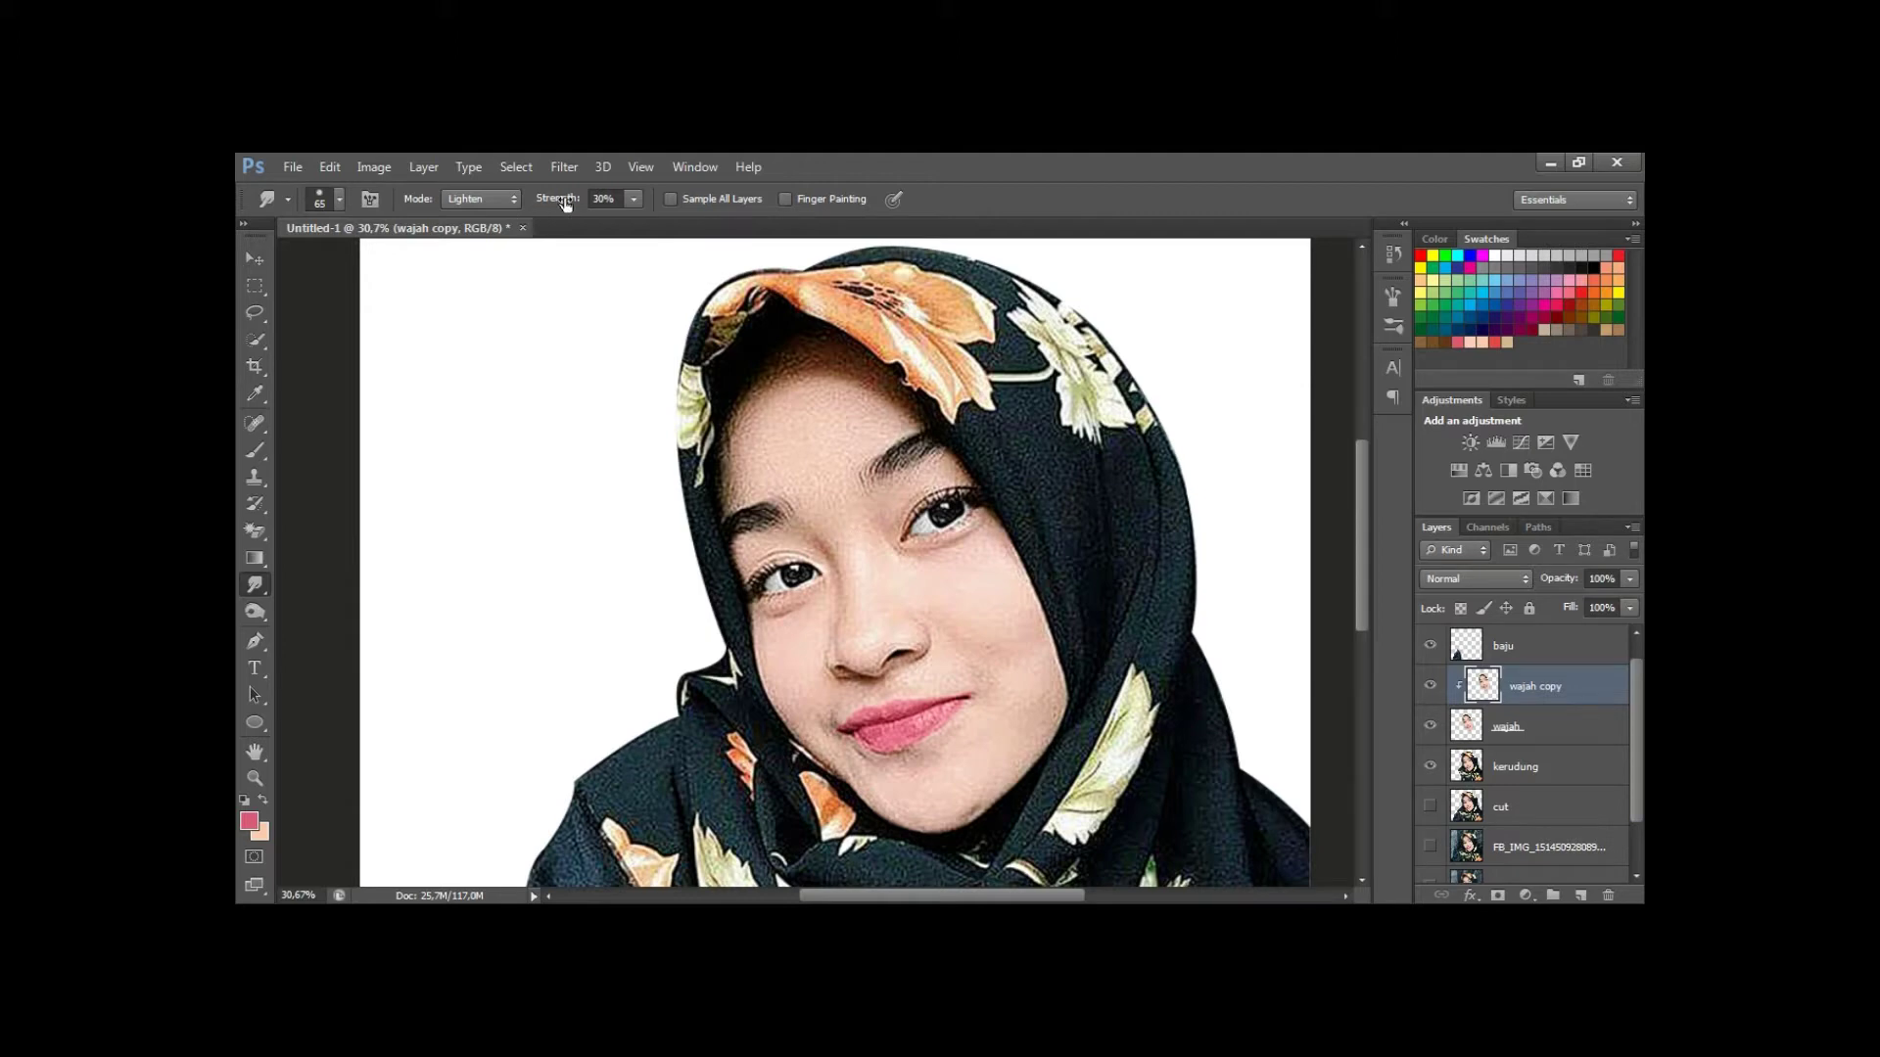
{"action": "left_click_drag", "start_coordinate": [564, 201], "coordinate": [546, 205]}
Zoom in on the forehead and smudge its skin texture in Normal mode.
{"action": "key", "text": "z"}
{"action": "mouse_move", "coordinate": [784, 418]}
{"action": "left_mouse_down"}
{"action": "mouse_move", "coordinate": [803, 469]}
{"action": "mouse_move", "coordinate": [832, 469]}
{"action": "left_mouse_up"}
{"action": "key", "text": "r"}
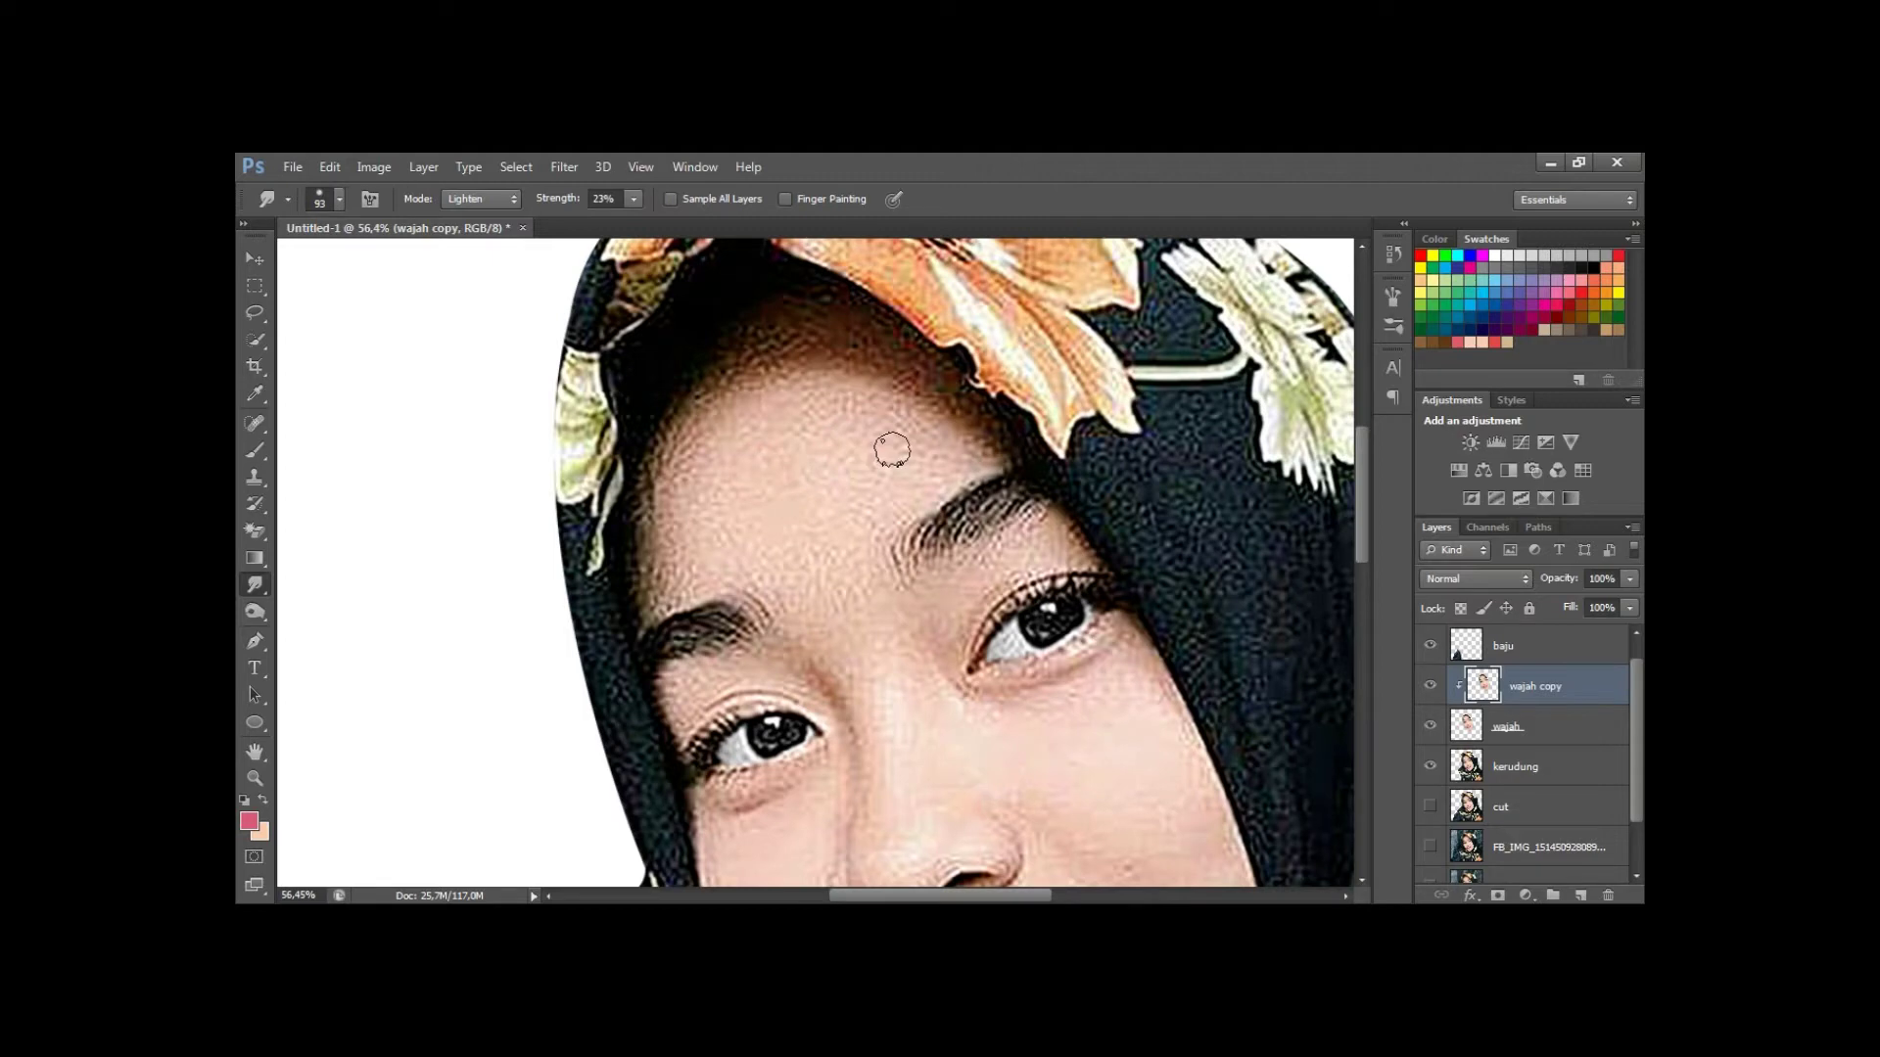
{"action": "key", "text": "shift+alt+n"}
{"action": "key", "text": "h"}
{"action": "mouse_move", "coordinate": [843, 490]}
{"action": "left_mouse_down"}
{"action": "mouse_move", "coordinate": [921, 489]}
{"action": "mouse_move", "coordinate": [894, 491]}
{"action": "left_mouse_up"}
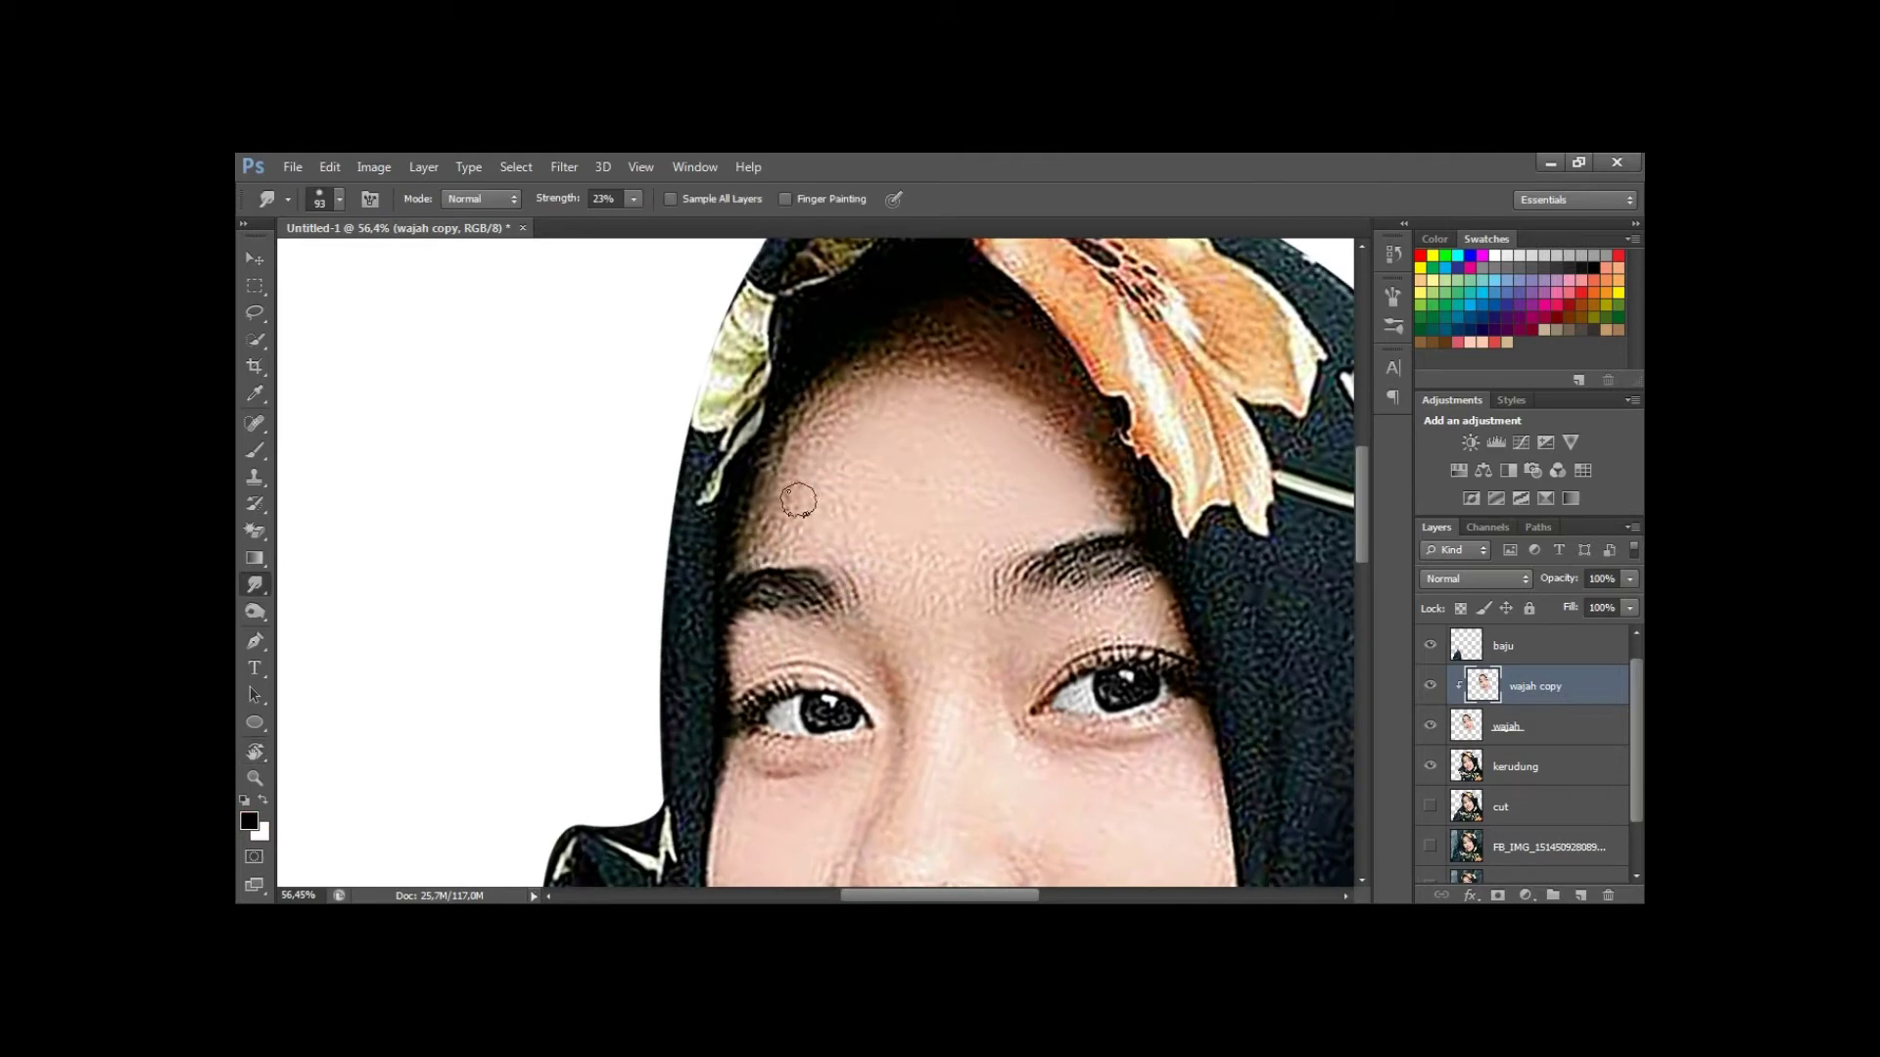
{"action": "mouse_move", "coordinate": [1004, 431]}
{"action": "left_mouse_down"}
{"action": "mouse_move", "coordinate": [835, 490]}
{"action": "mouse_move", "coordinate": [994, 499]}
{"action": "mouse_move", "coordinate": [1008, 324]}
{"action": "mouse_move", "coordinate": [914, 333]}
{"action": "mouse_move", "coordinate": [783, 441]}
{"action": "mouse_move", "coordinate": [748, 529]}
{"action": "mouse_move", "coordinate": [823, 391]}
{"action": "mouse_move", "coordinate": [899, 350]}
{"action": "mouse_move", "coordinate": [746, 544]}
{"action": "mouse_move", "coordinate": [844, 406]}
{"action": "mouse_move", "coordinate": [977, 313]}
{"action": "mouse_move", "coordinate": [811, 421]}
{"action": "mouse_move", "coordinate": [1058, 408]}
{"action": "mouse_move", "coordinate": [969, 358]}
{"action": "mouse_move", "coordinate": [1135, 508]}
{"action": "mouse_move", "coordinate": [1090, 392]}
{"action": "mouse_move", "coordinate": [994, 349]}
{"action": "mouse_move", "coordinate": [1038, 395]}
{"action": "mouse_move", "coordinate": [844, 399]}
{"action": "mouse_move", "coordinate": [811, 424]}
{"action": "mouse_move", "coordinate": [871, 370]}
{"action": "mouse_move", "coordinate": [997, 340]}
{"action": "mouse_move", "coordinate": [1105, 503]}
{"action": "mouse_move", "coordinate": [1062, 525]}
{"action": "mouse_move", "coordinate": [935, 393]}
{"action": "mouse_move", "coordinate": [904, 401]}
{"action": "left_mouse_up"}
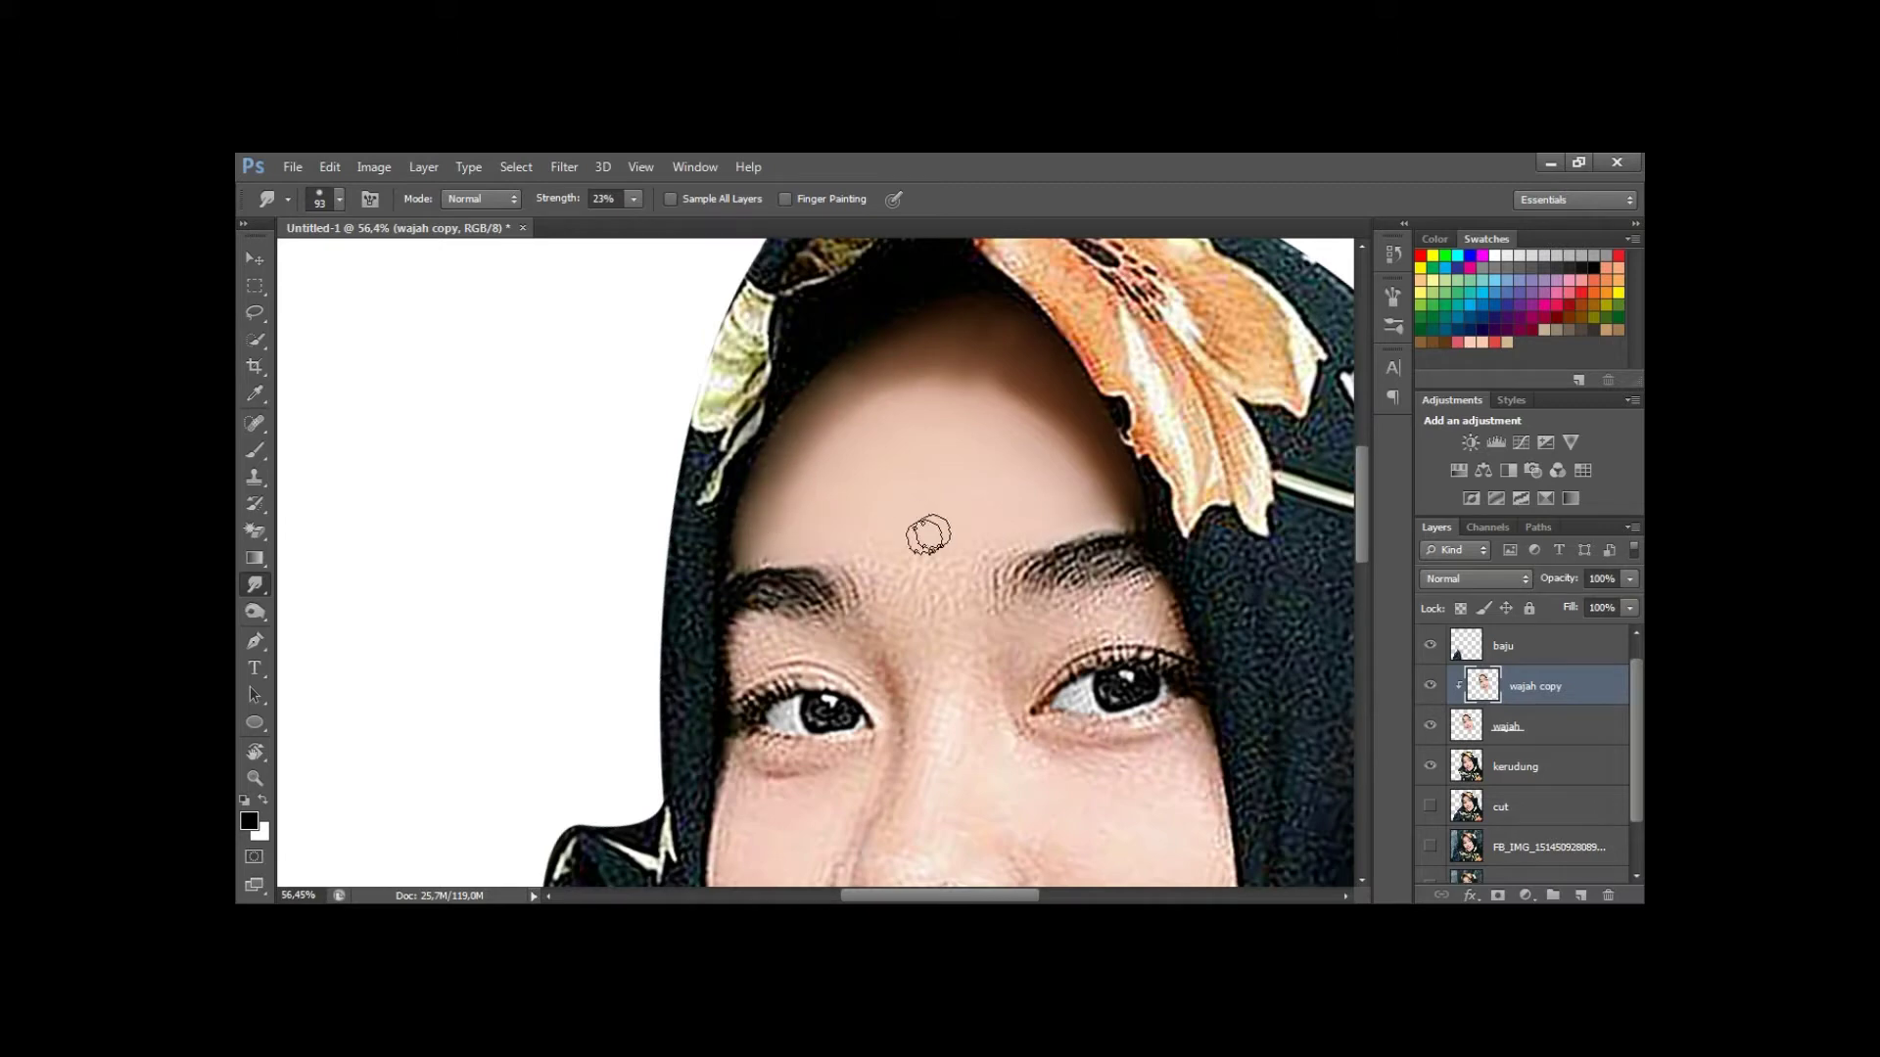
Raise smudge strength to 25% and smooth the forehead and between the brows.
{"action": "left_click_drag", "start_coordinate": [985, 604], "coordinate": [931, 369]}
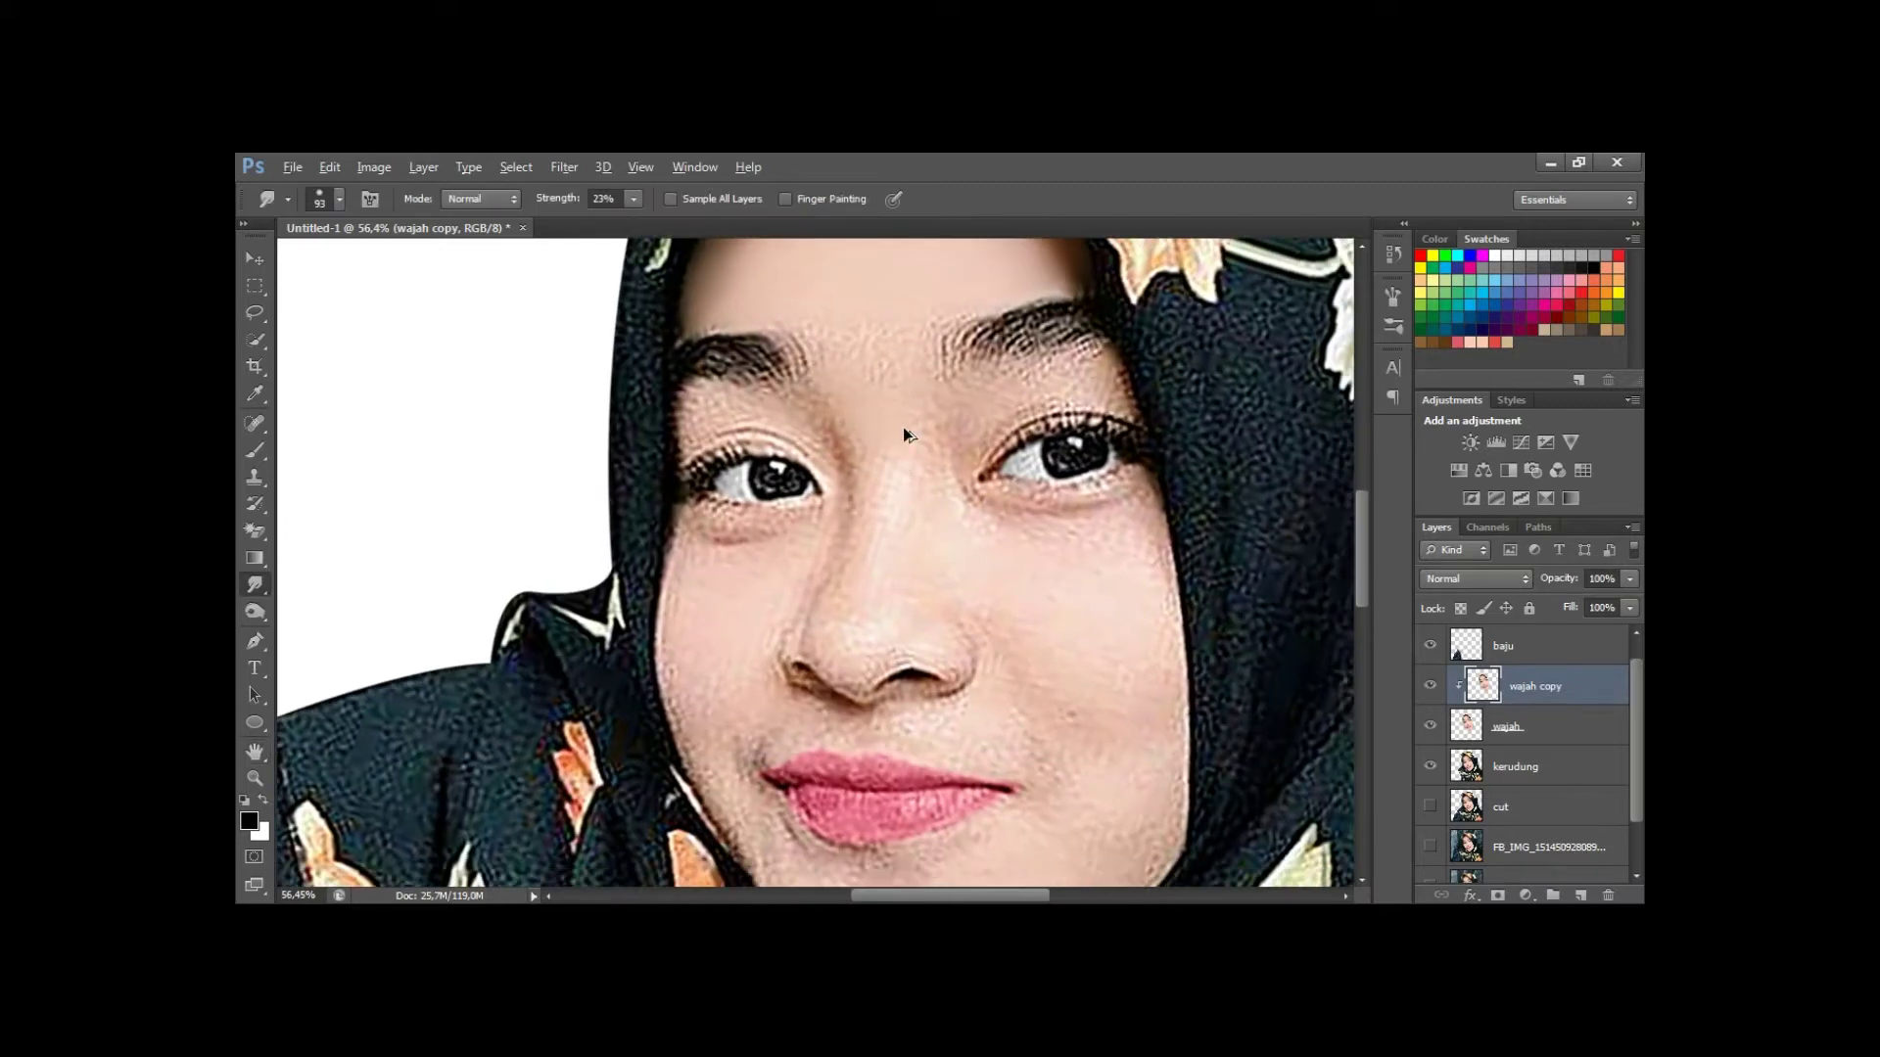
{"action": "key", "text": "2"}
{"action": "key", "text": "5"}
{"action": "mouse_move", "coordinate": [904, 369]}
{"action": "left_mouse_down"}
{"action": "mouse_move", "coordinate": [860, 389]}
{"action": "mouse_move", "coordinate": [852, 314]}
{"action": "mouse_move", "coordinate": [901, 386]}
{"action": "mouse_move", "coordinate": [937, 508]}
{"action": "mouse_move", "coordinate": [893, 386]}
{"action": "mouse_move", "coordinate": [826, 294]}
{"action": "mouse_move", "coordinate": [823, 319]}
{"action": "mouse_move", "coordinate": [925, 333]}
{"action": "left_mouse_up"}
{"action": "scroll", "coordinate": [852, 509], "scroll_direction": "up", "scroll_amount": 2}
{"action": "mouse_move", "coordinate": [896, 518]}
{"action": "left_mouse_down"}
{"action": "mouse_move", "coordinate": [878, 515]}
{"action": "mouse_move", "coordinate": [893, 571]}
{"action": "left_mouse_up"}
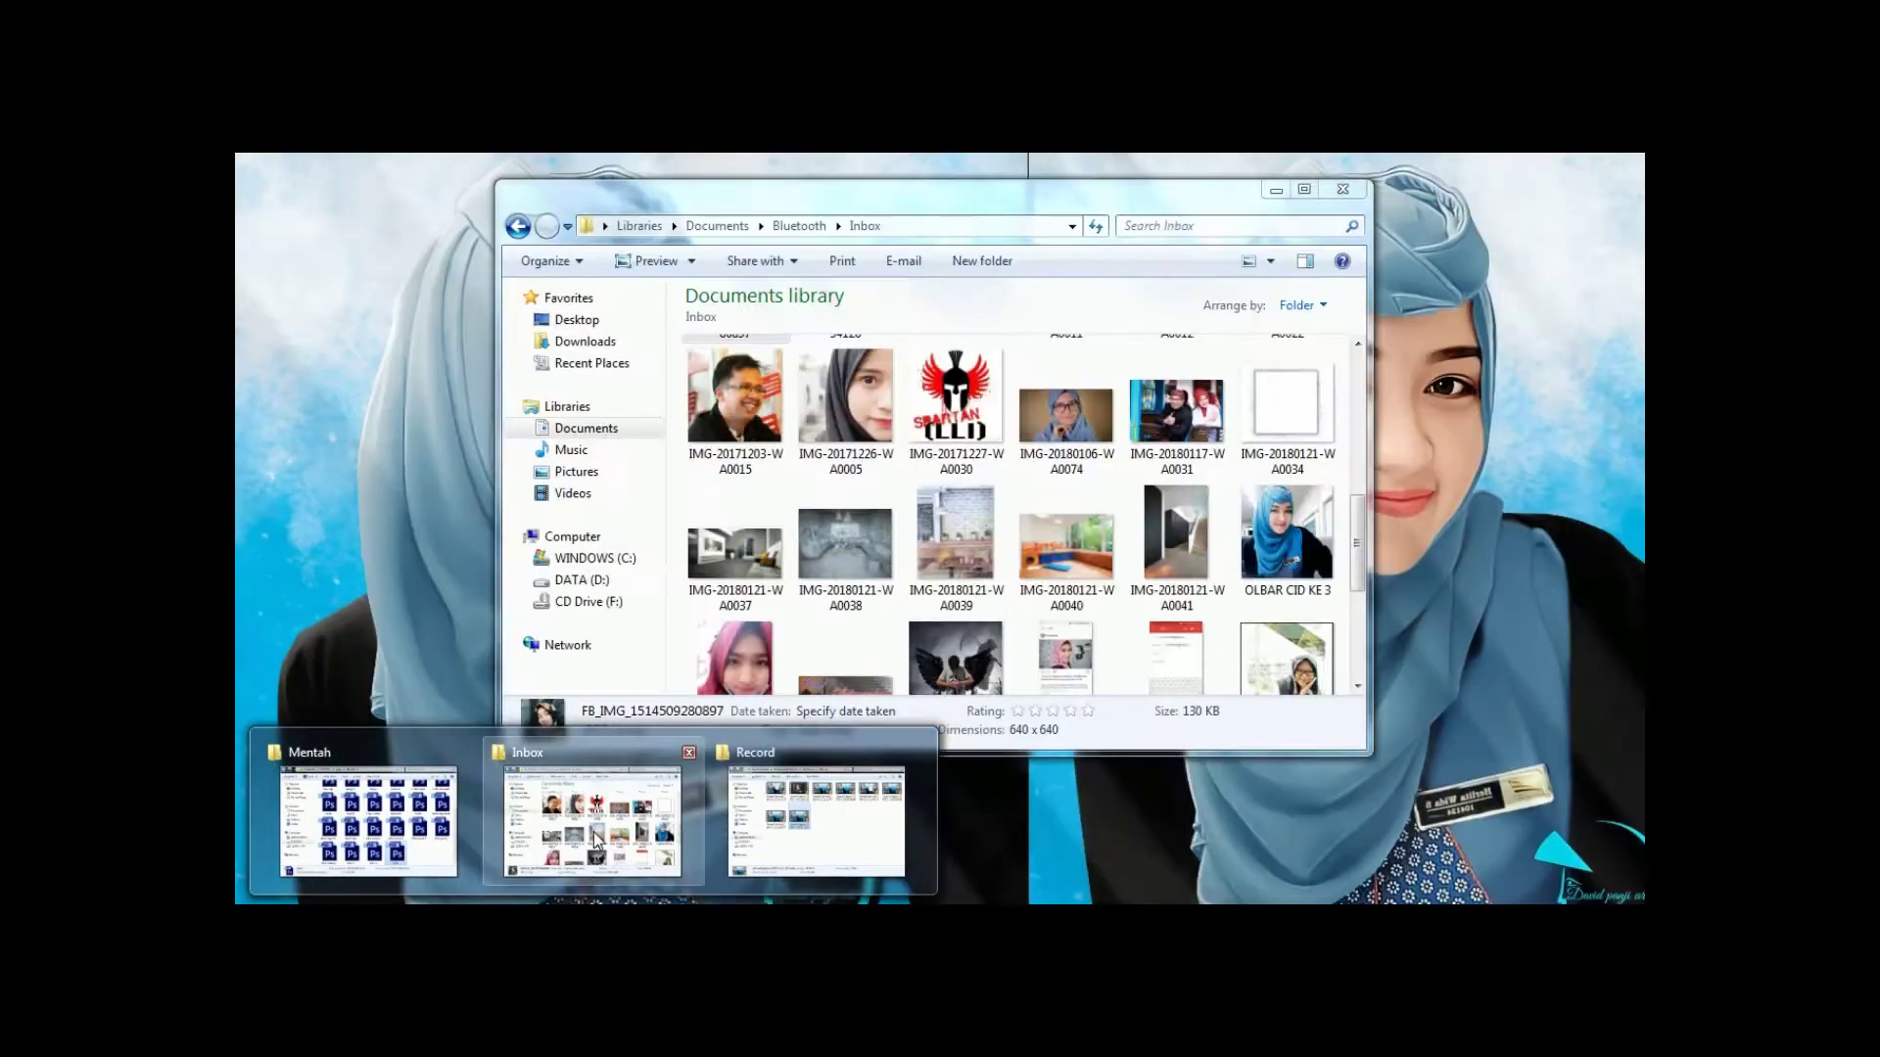
{"action": "left_click", "coordinate": [596, 839]}
{"action": "scroll", "coordinate": [1008, 509], "scroll_direction": "up", "scroll_amount": 5}
{"action": "right_click", "coordinate": [734, 412]}
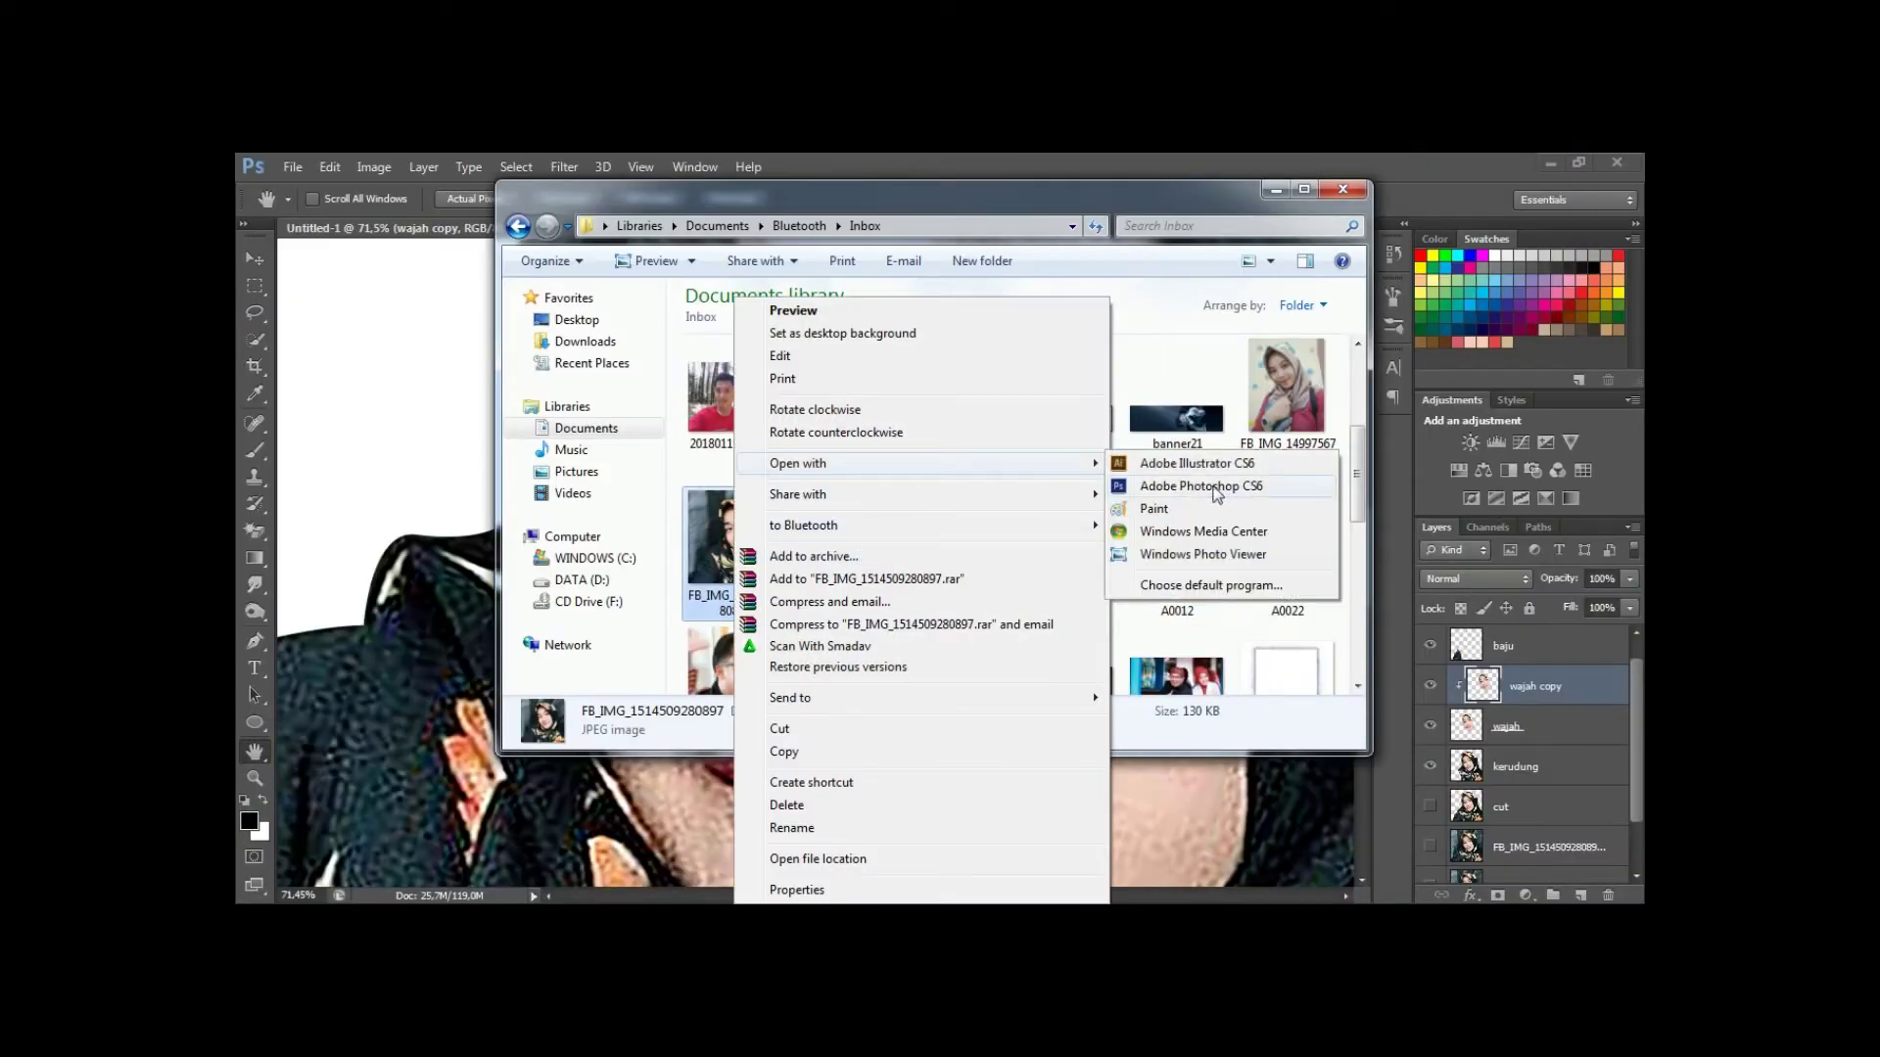
{"action": "left_click", "coordinate": [1213, 495]}
{"action": "left_click_drag", "start_coordinate": [712, 235], "coordinate": [1420, 250]}
Return to the painting and smudge the forehead skin.
{"action": "scroll", "coordinate": [1449, 480], "scroll_direction": "up", "scroll_amount": 4}
{"action": "left_click", "coordinate": [881, 460]}
{"action": "key", "text": "r"}
{"action": "mouse_move", "coordinate": [888, 330]}
{"action": "left_mouse_down"}
{"action": "mouse_move", "coordinate": [909, 294]}
{"action": "mouse_move", "coordinate": [839, 411]}
{"action": "left_mouse_up"}
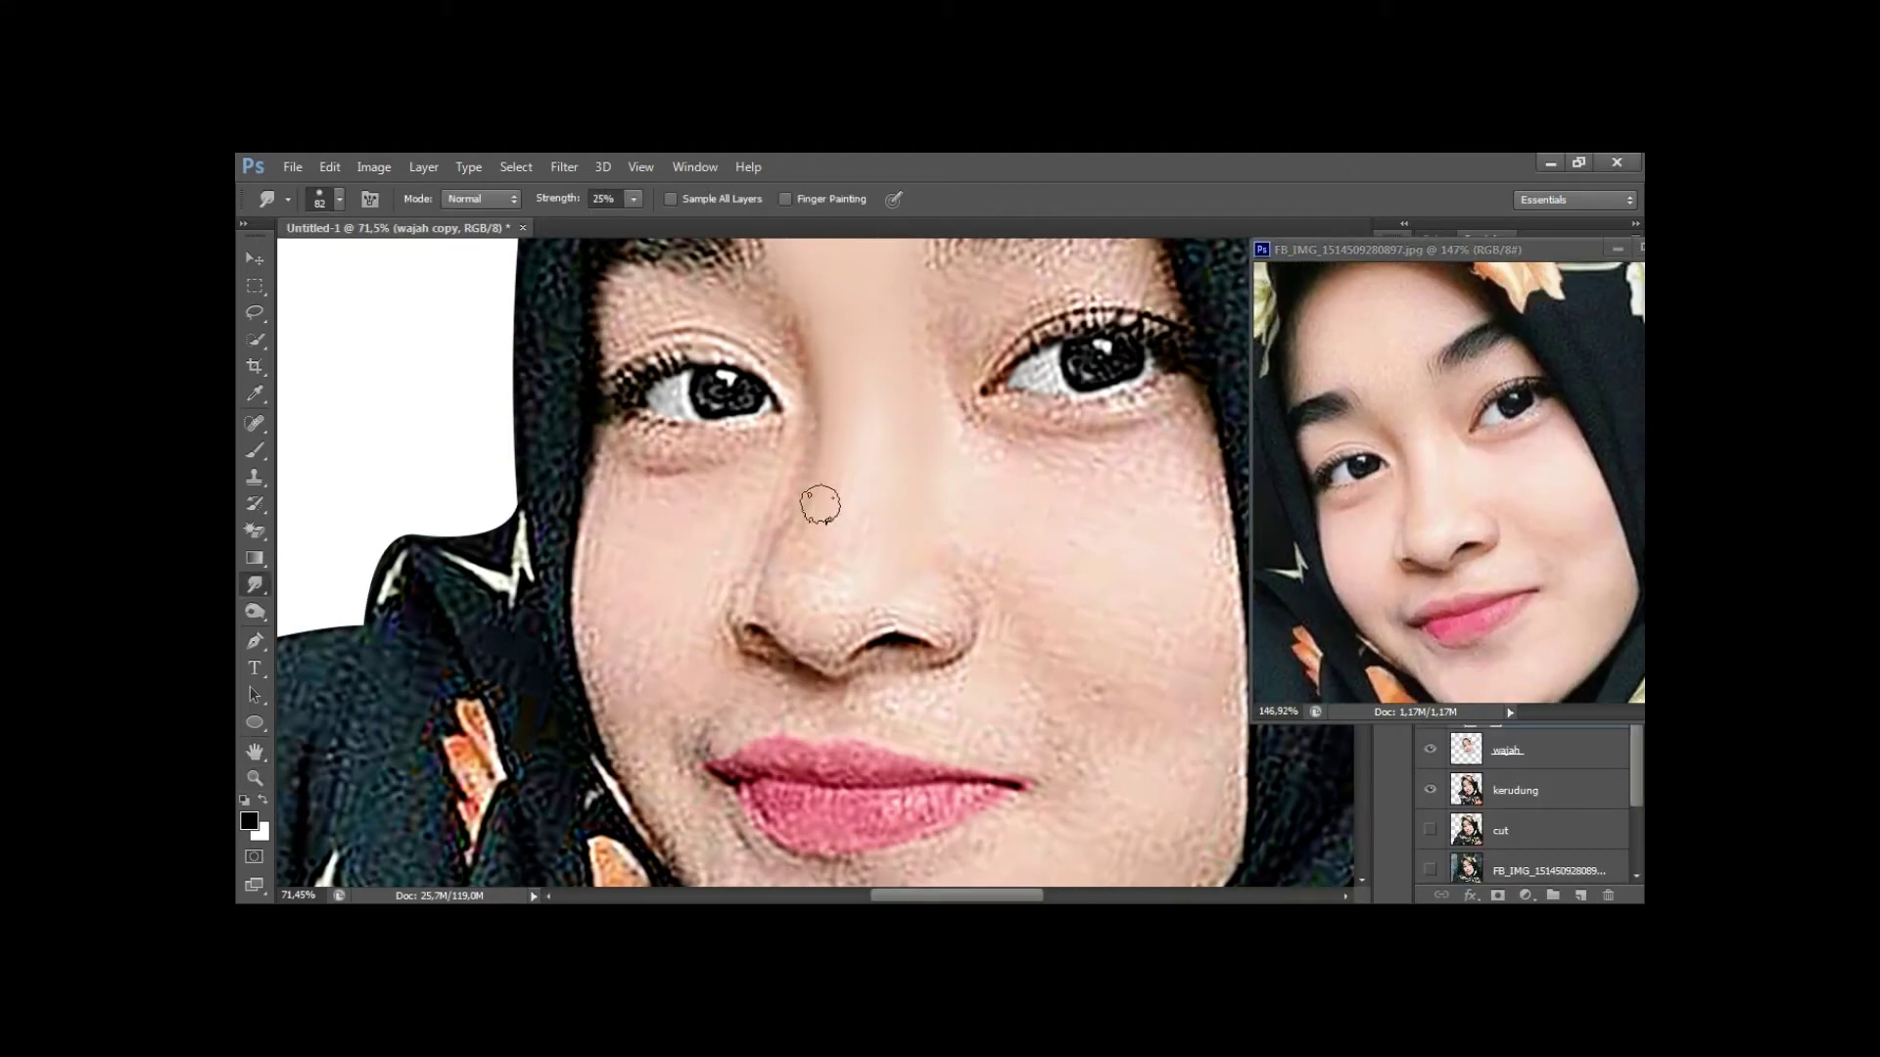
Smudge along the nose with a 43 px brush at 24% strength.
{"action": "left_click_drag", "start_coordinate": [893, 605], "coordinate": [868, 632]}
{"action": "left_click_drag", "start_coordinate": [786, 583], "coordinate": [860, 558]}
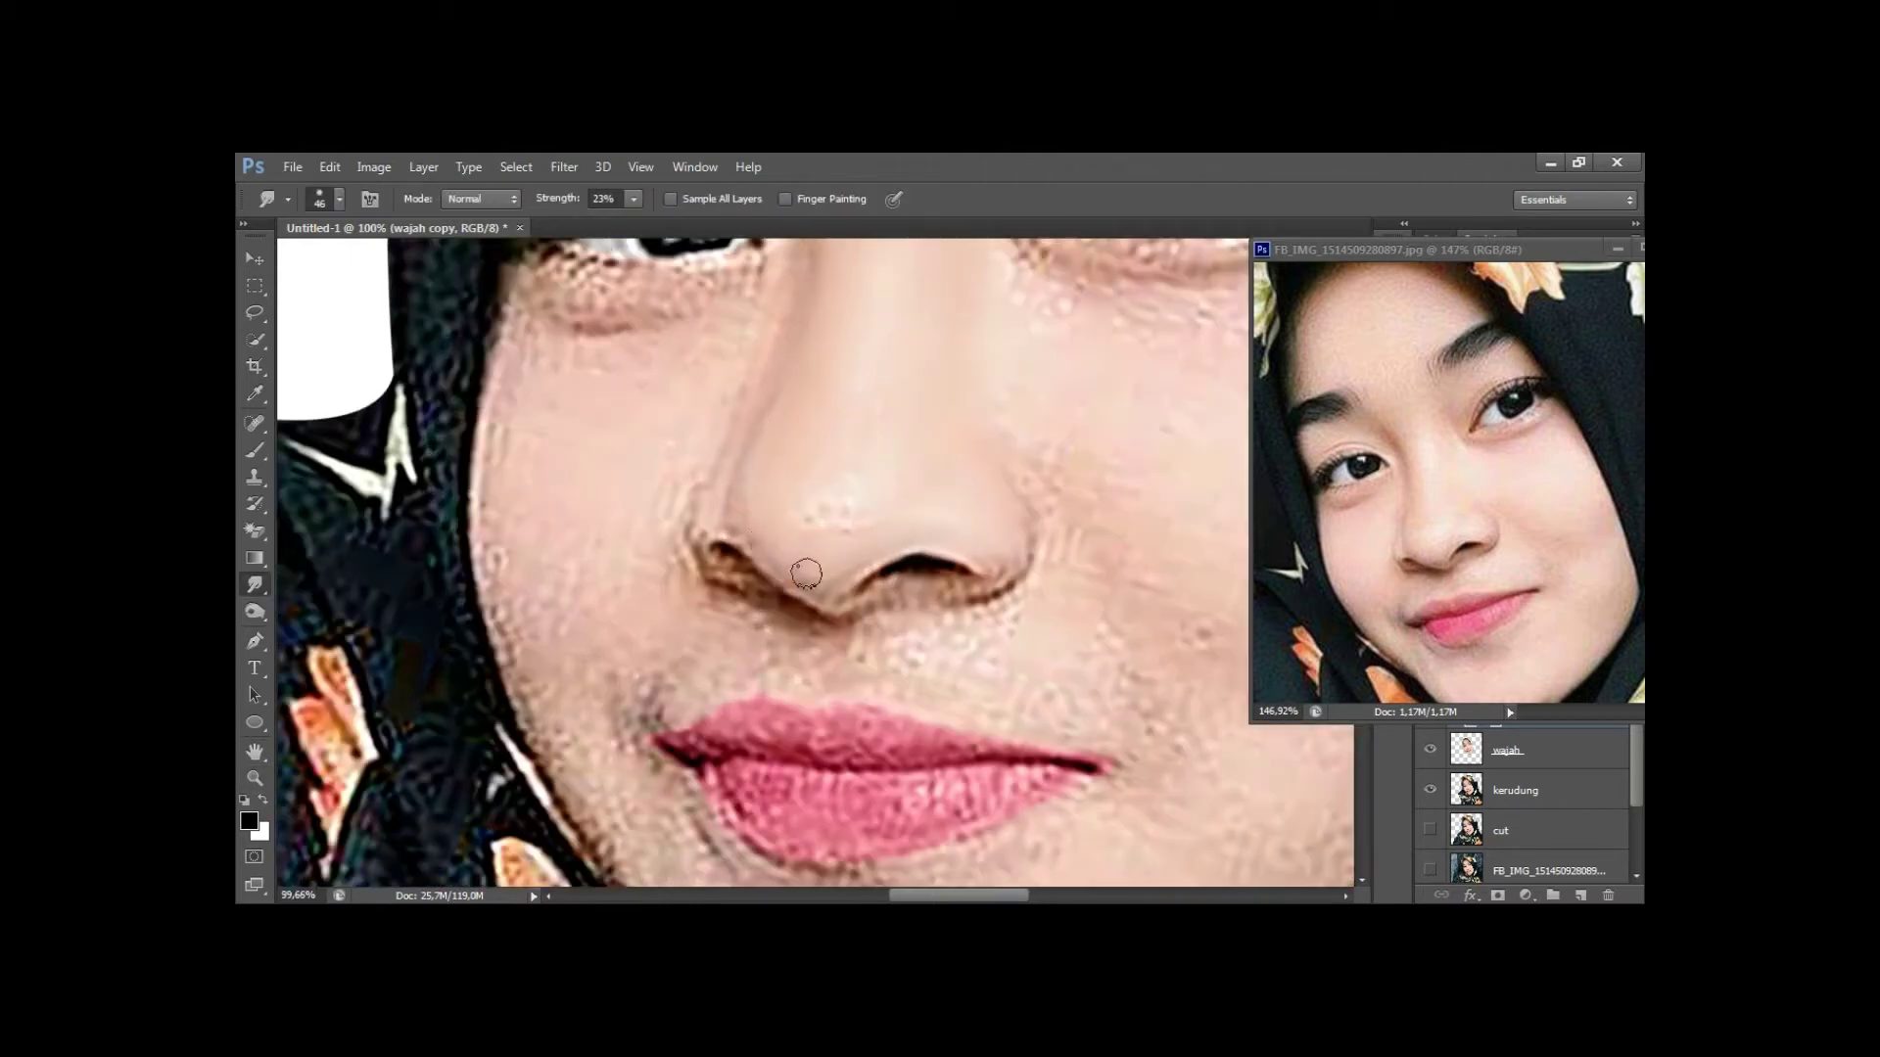
{"action": "key", "text": "h"}
{"action": "mouse_move", "coordinate": [906, 367]}
{"action": "left_mouse_down"}
{"action": "mouse_move", "coordinate": [849, 488]}
{"action": "mouse_move", "coordinate": [879, 500]}
{"action": "left_mouse_up"}
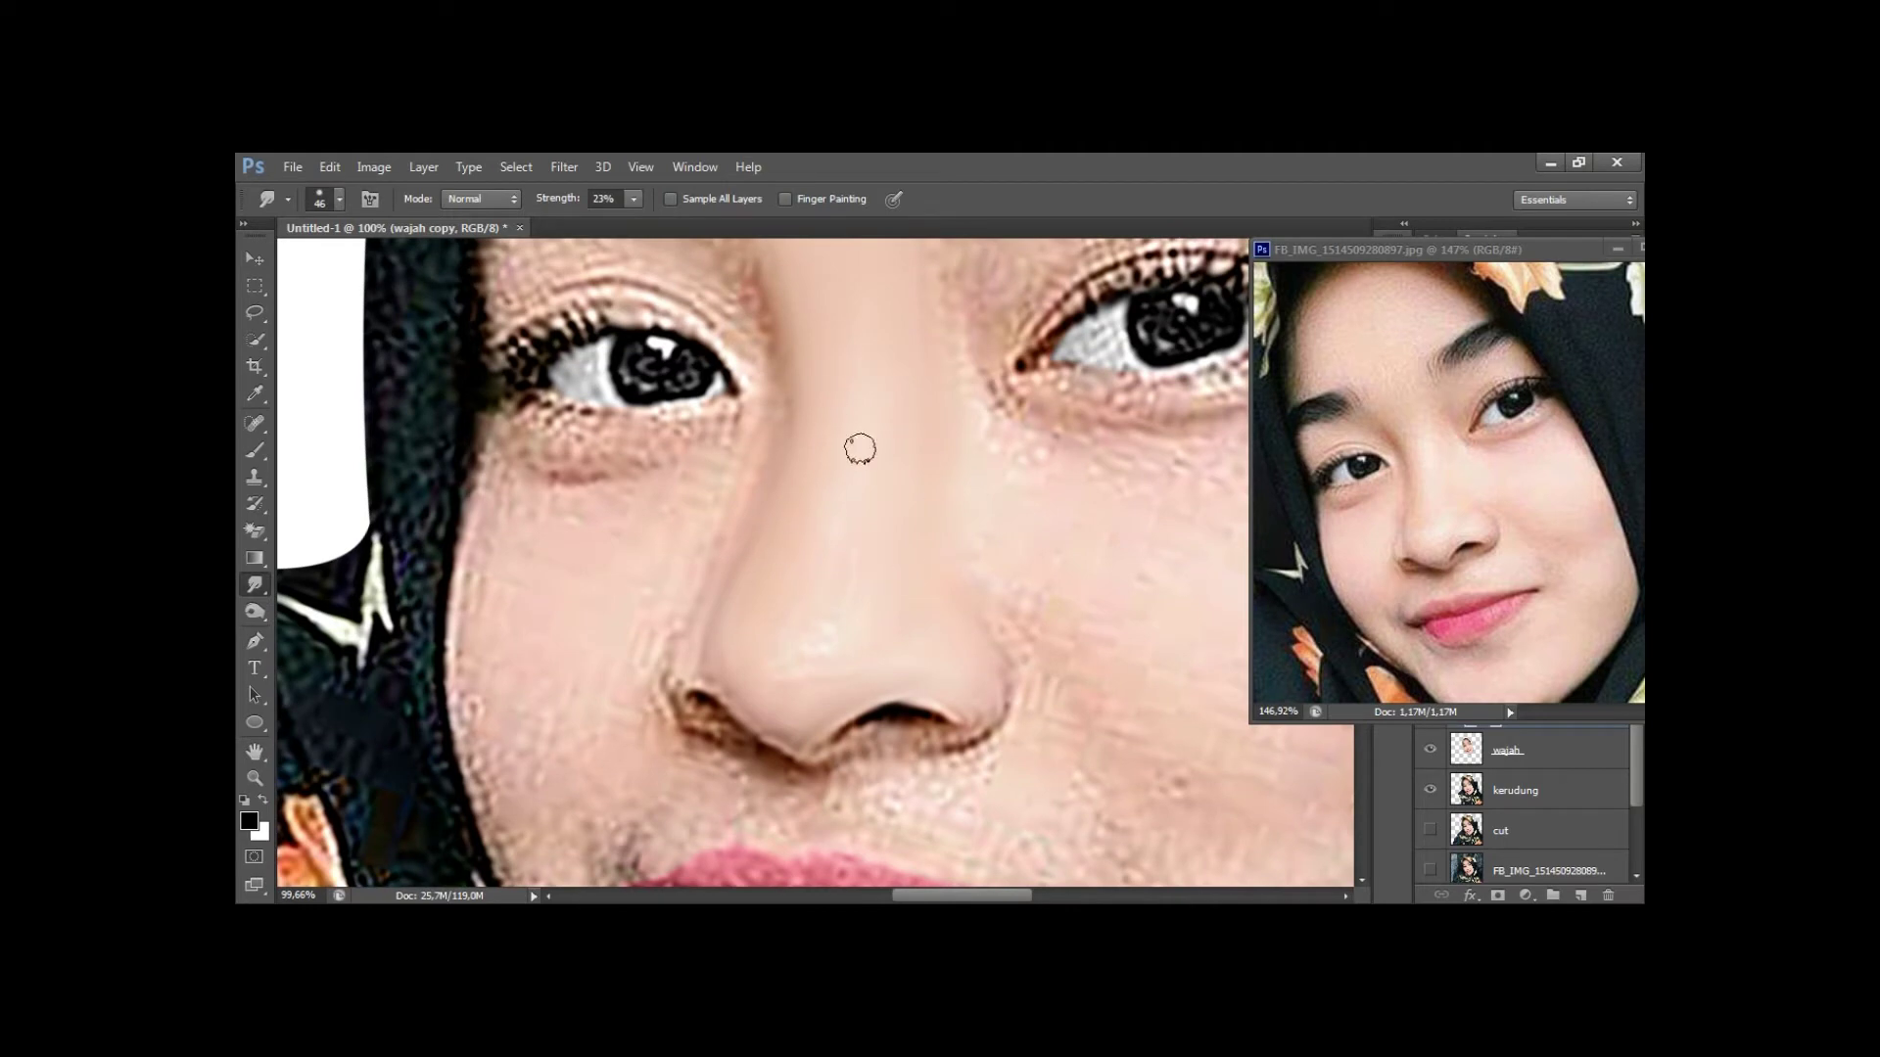
{"action": "left_click_drag", "start_coordinate": [798, 644], "coordinate": [826, 531]}
{"action": "scroll", "coordinate": [826, 531], "scroll_direction": "down", "scroll_amount": 2}
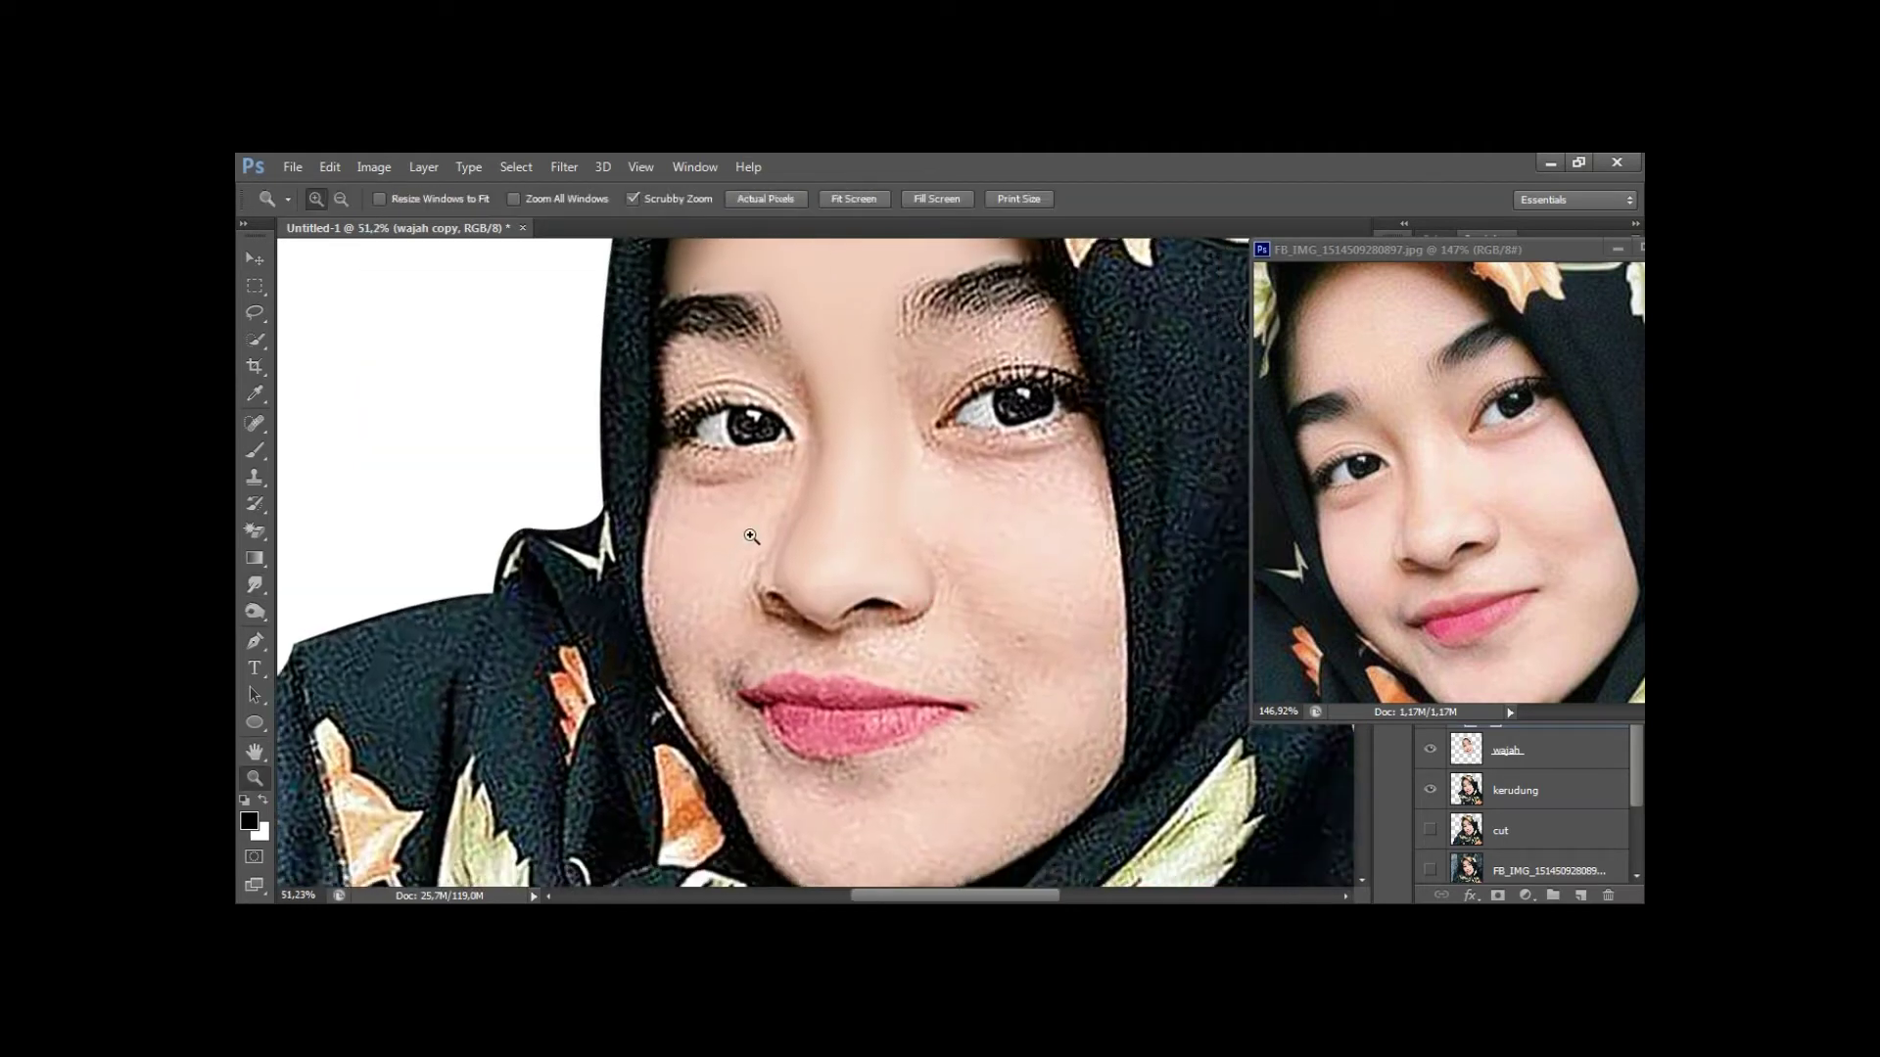
Enlarge the brush to 62 px and smudge the chin left of the lips.
{"action": "right_click", "coordinate": [694, 530], "text": "alt"}
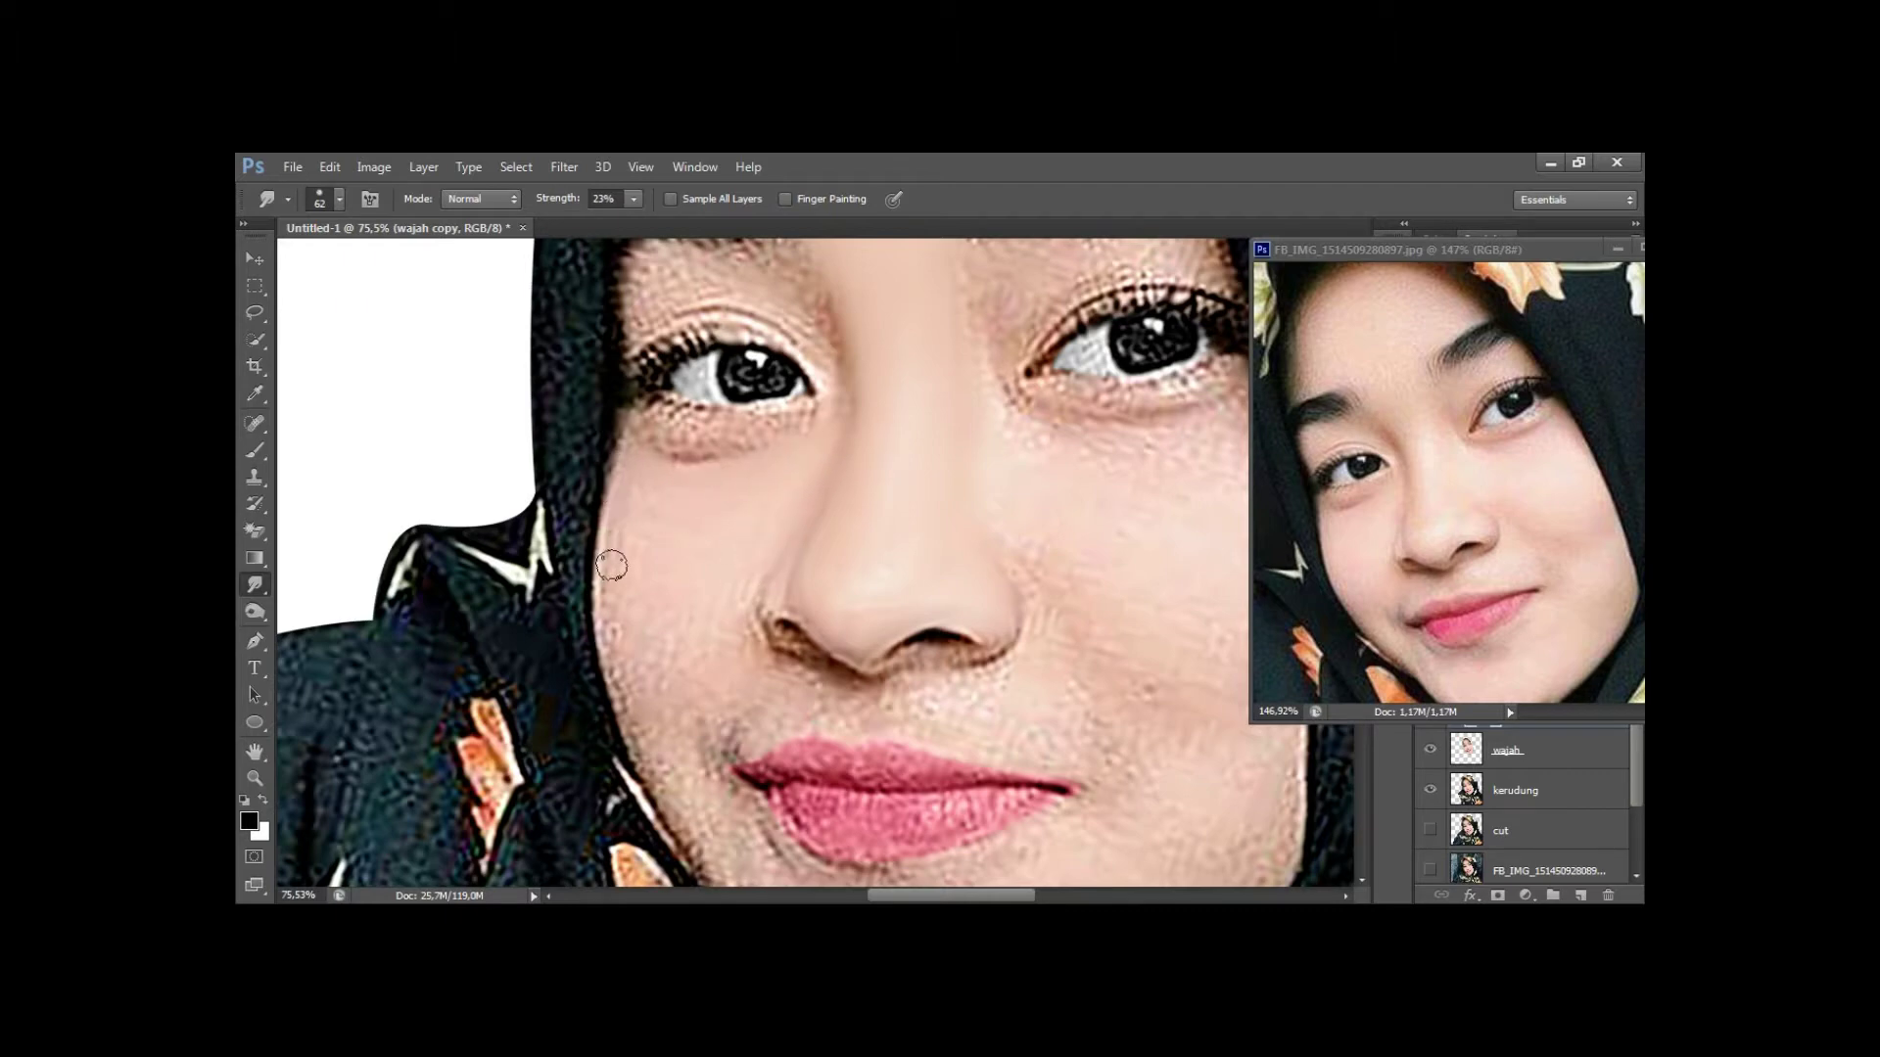
{"action": "scroll", "coordinate": [753, 669], "scroll_direction": "down", "scroll_amount": 2}
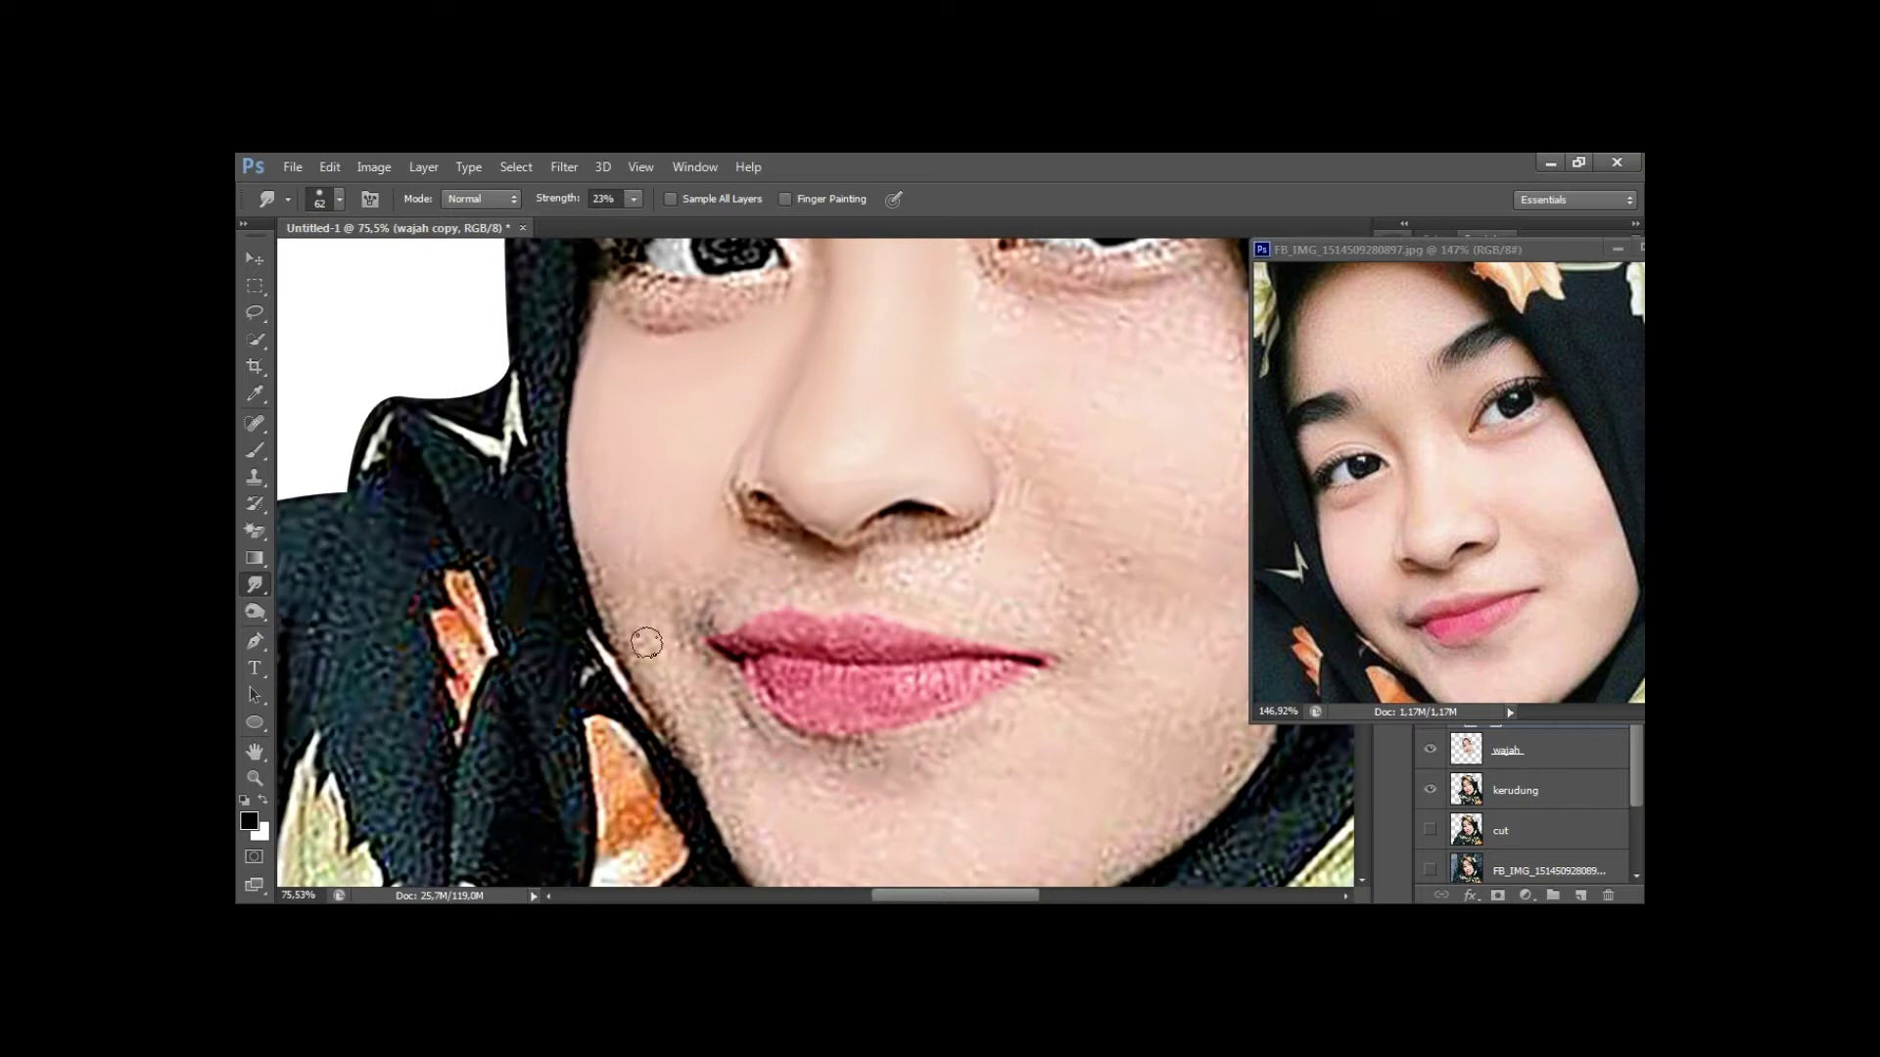
{"action": "left_click_drag", "start_coordinate": [1449, 548], "coordinate": [1419, 480]}
{"action": "right_click", "coordinate": [603, 557], "text": "alt"}
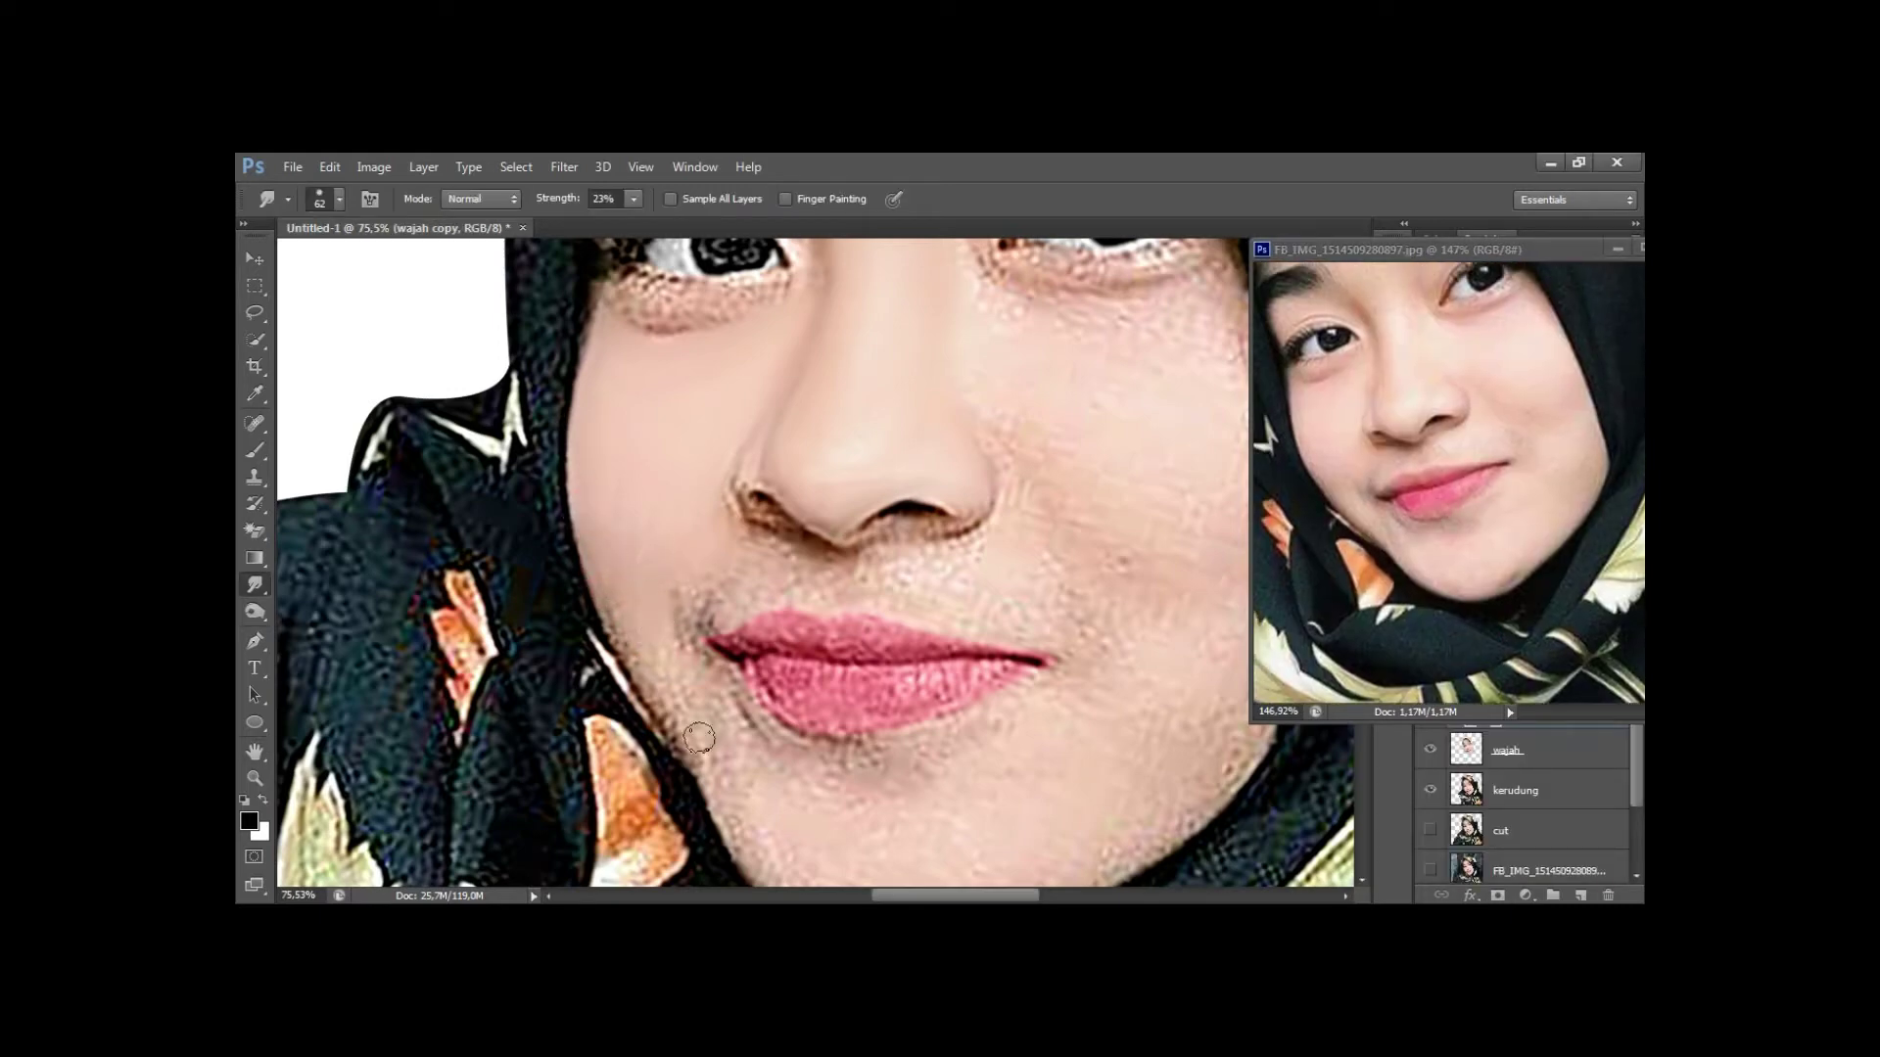
{"action": "left_click_drag", "start_coordinate": [718, 712], "coordinate": [754, 765]}
Launch Notepad from the Windows Run prompt by typing 'notapad'.
{"action": "key", "text": "h"}
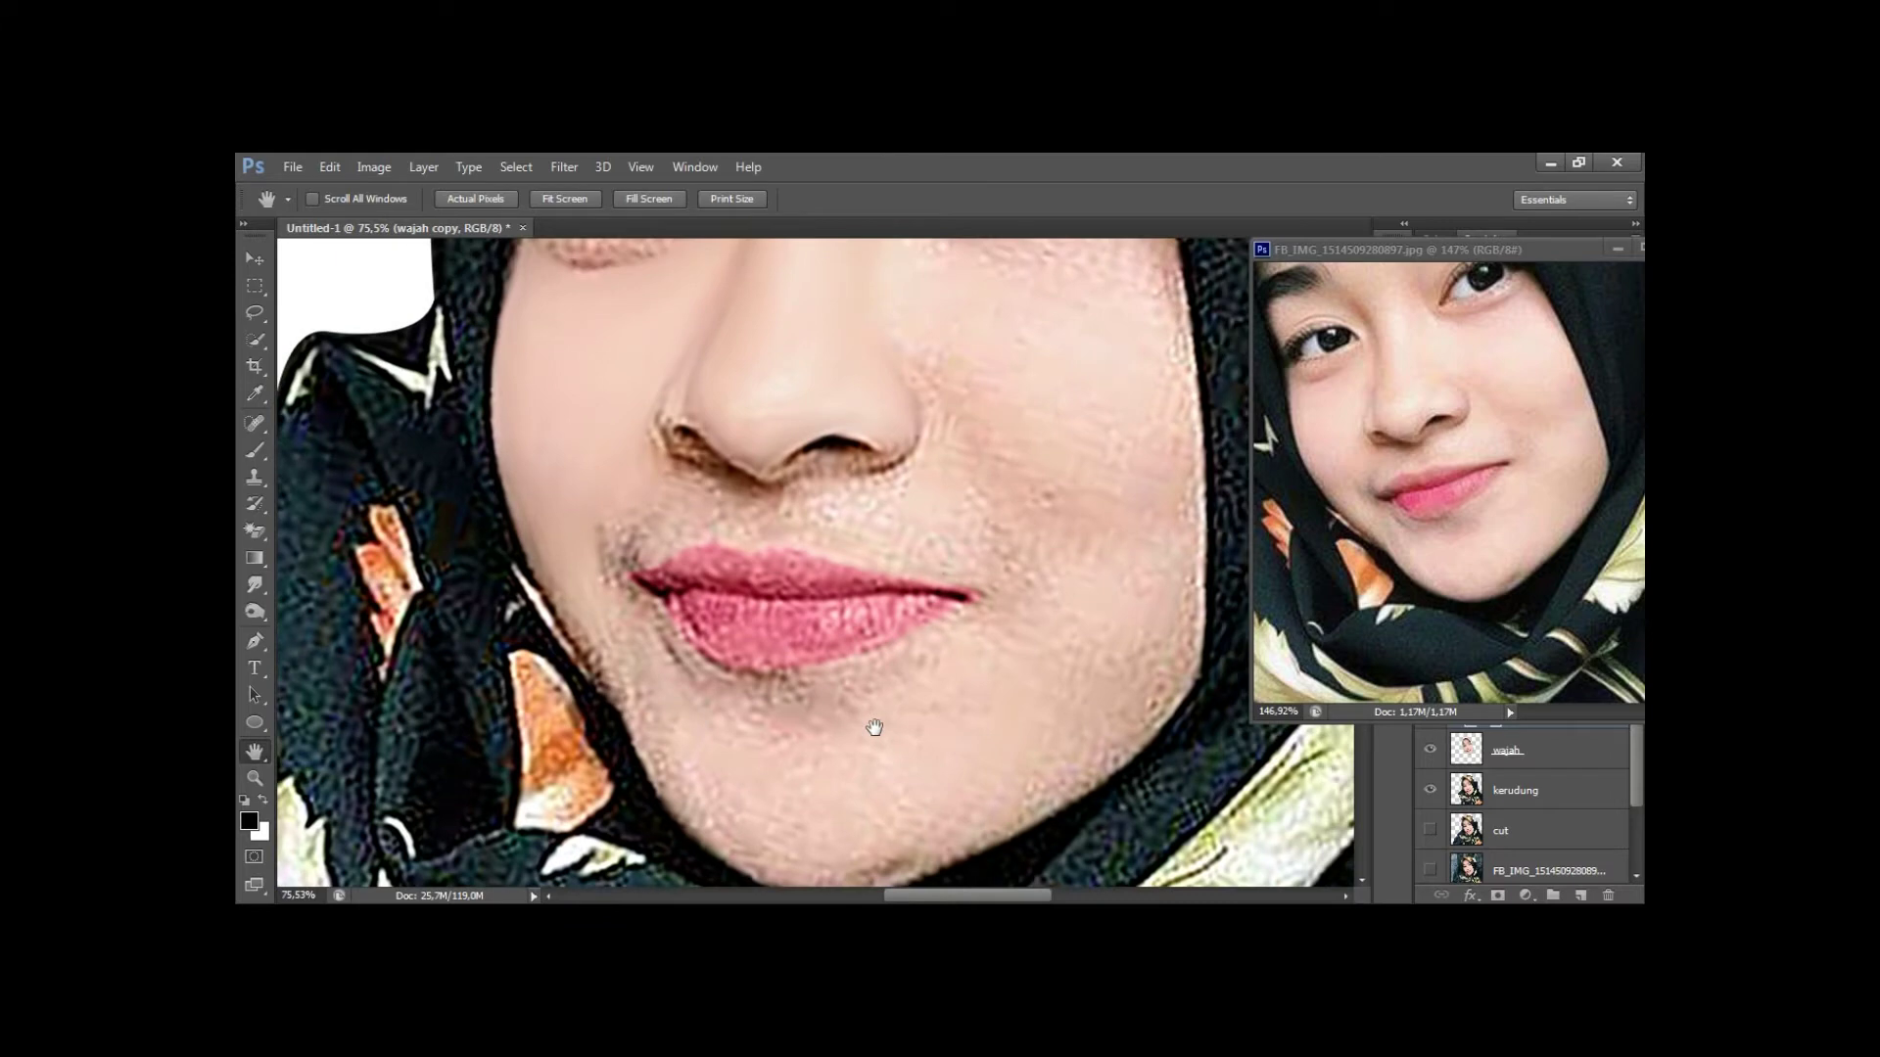
{"action": "key", "text": "super+r"}
{"action": "type", "text": "notapad"}
{"action": "key", "text": "Return"}
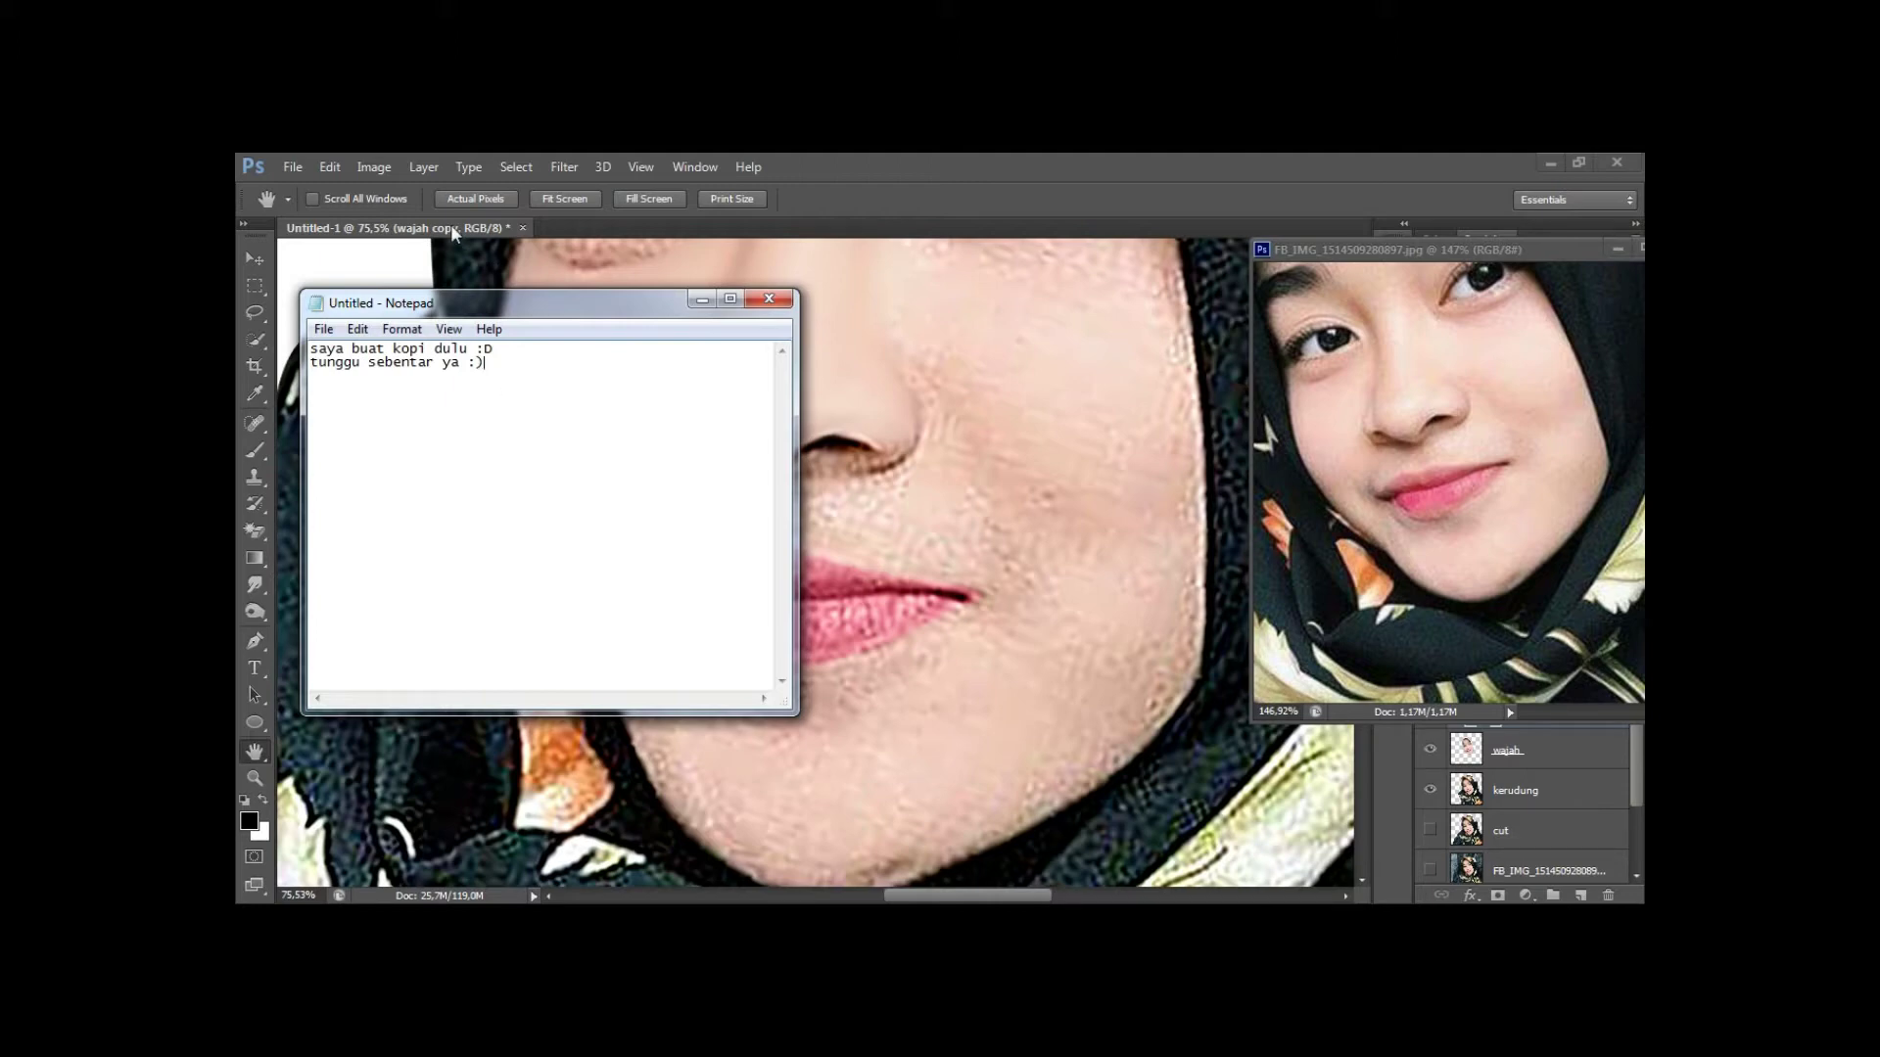
Close the Notepad break note without saving it.
{"action": "left_click", "coordinate": [770, 299]}
{"action": "left_click", "coordinate": [979, 541]}
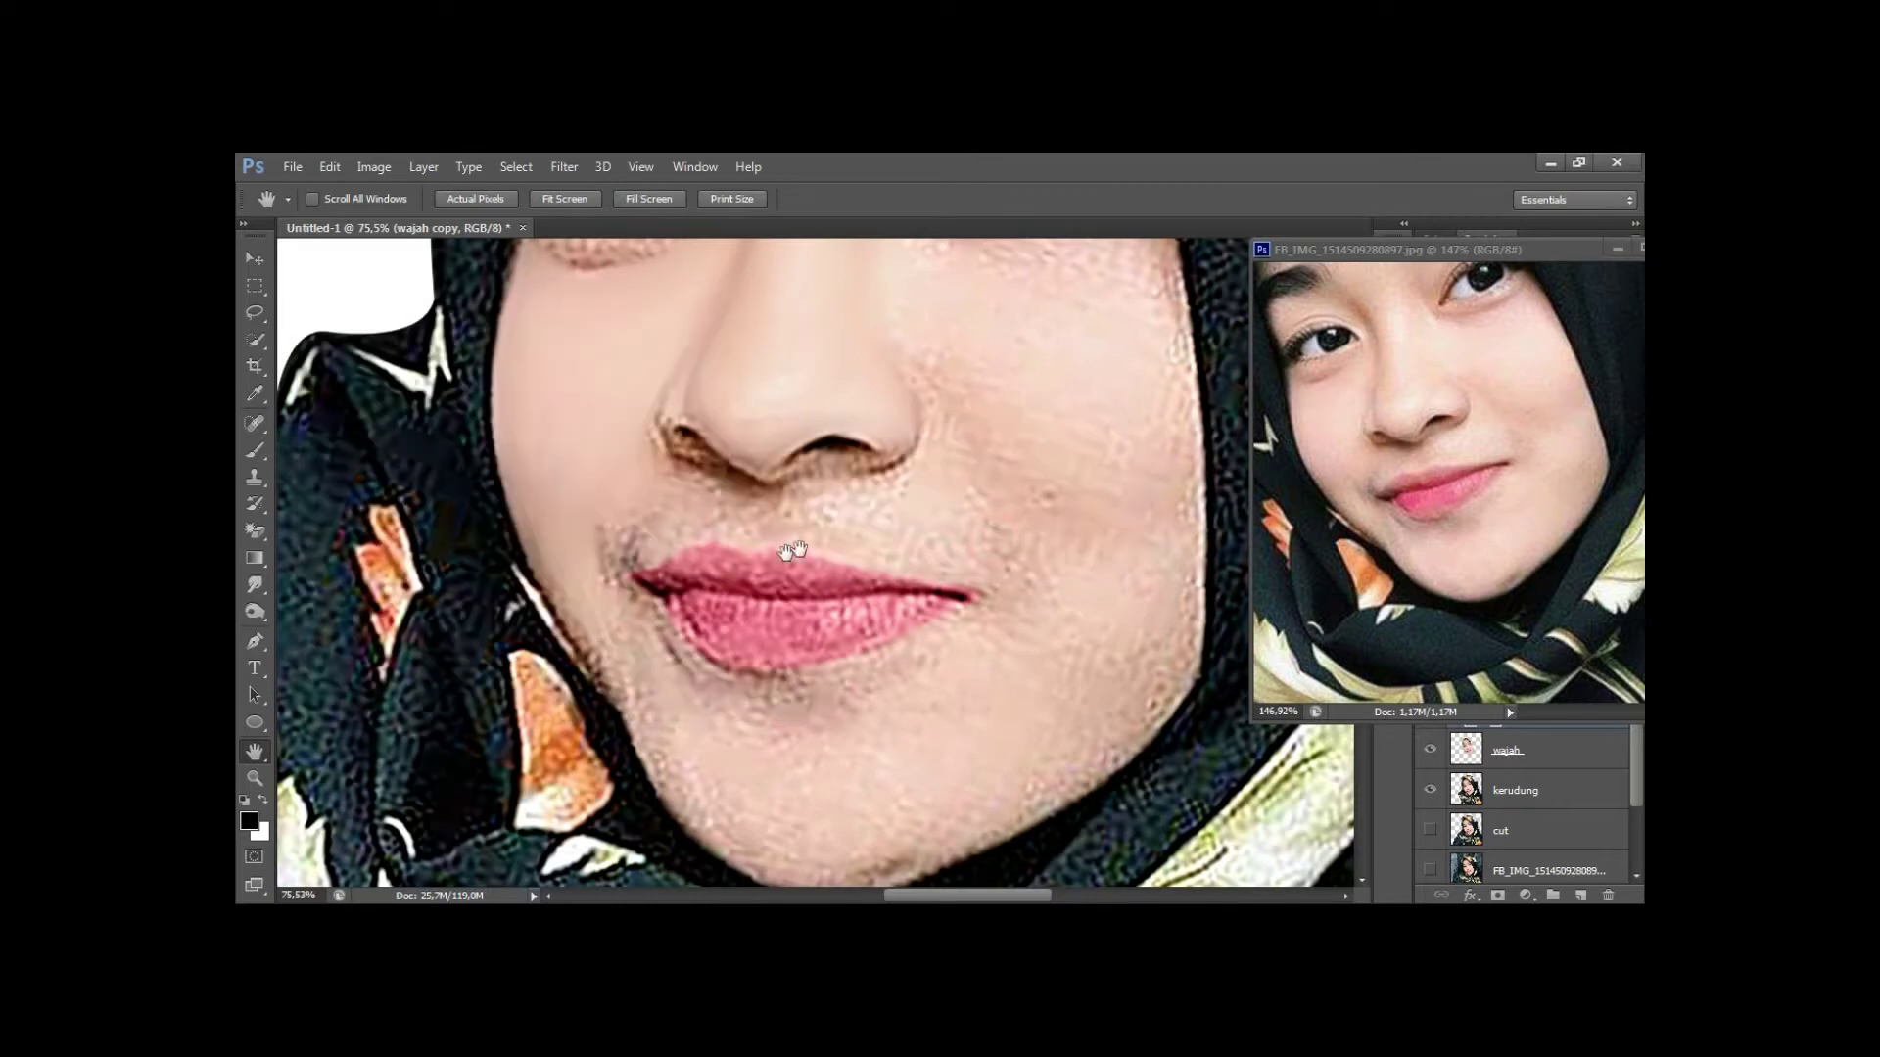
With a 65 px smudge brush, smooth the chin, cheek and skin beside the lip.
{"action": "left_click_drag", "start_coordinate": [786, 553], "coordinate": [796, 597]}
{"action": "key", "text": "r"}
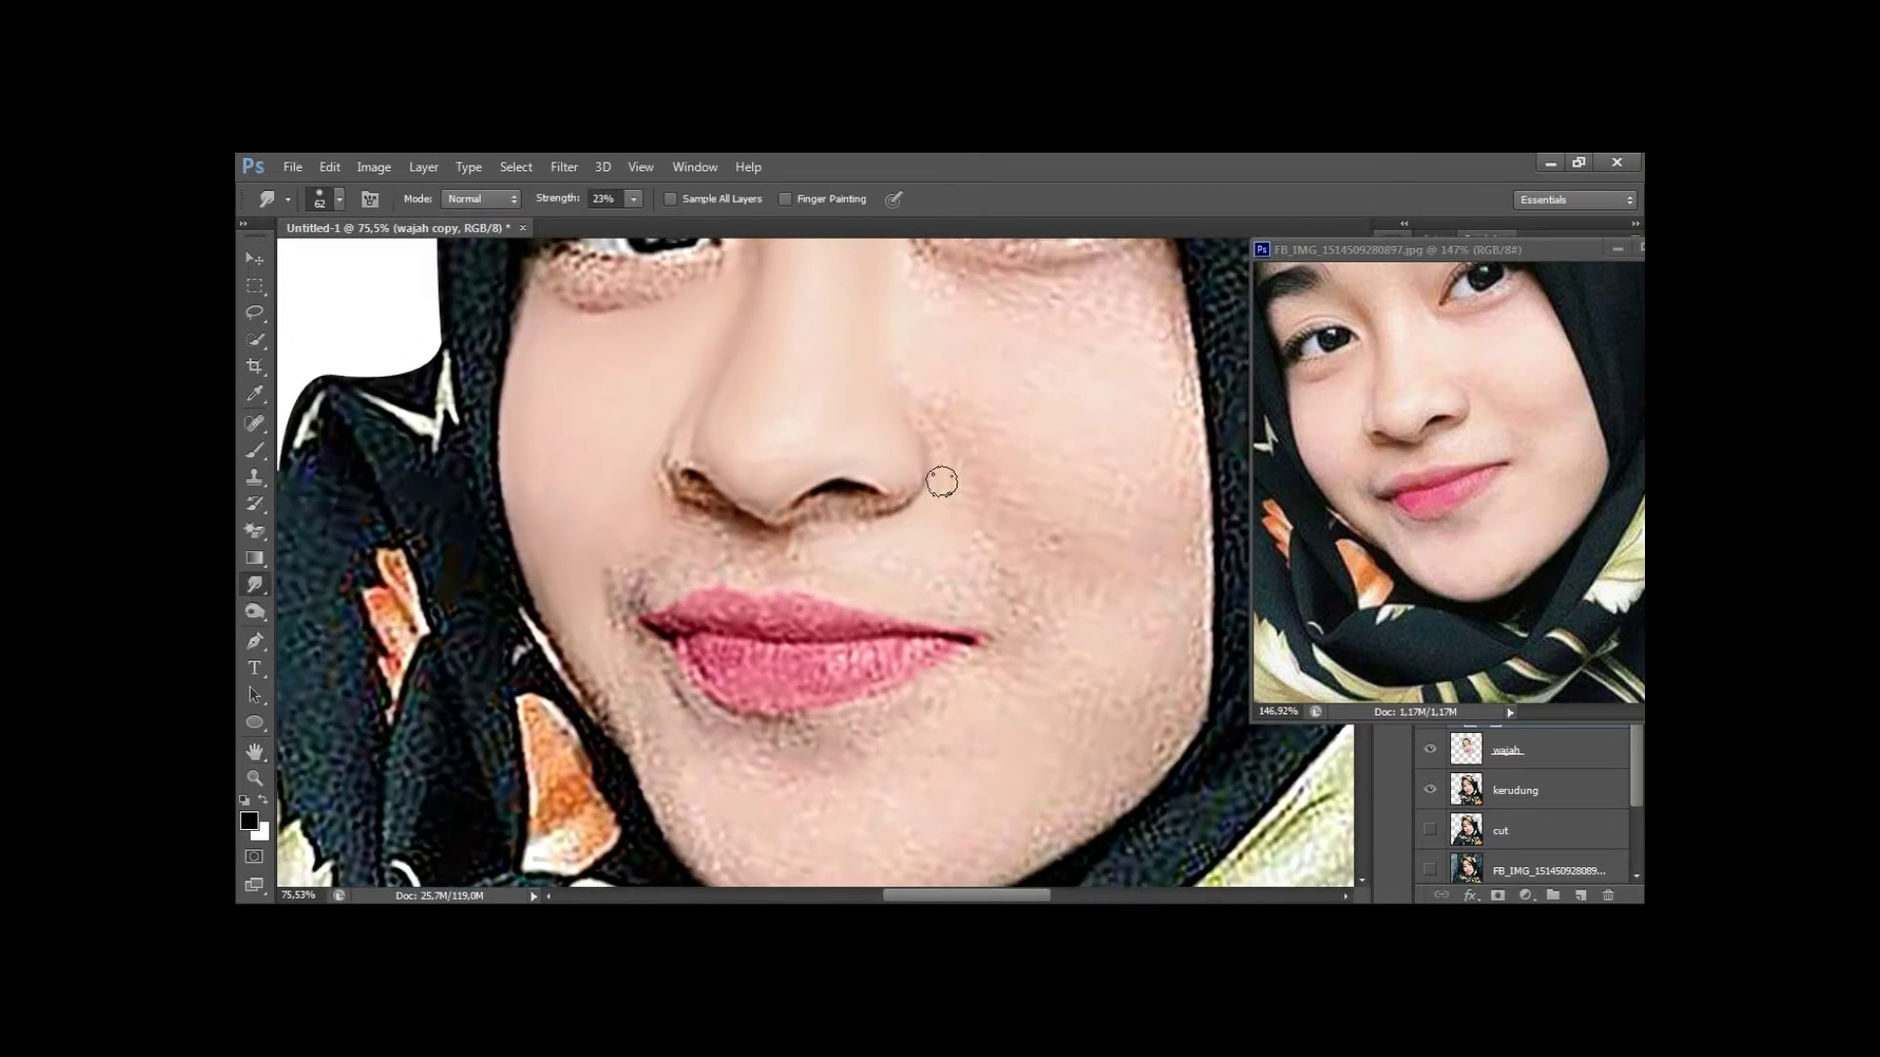
{"action": "left_click_drag", "start_coordinate": [901, 758], "coordinate": [883, 715]}
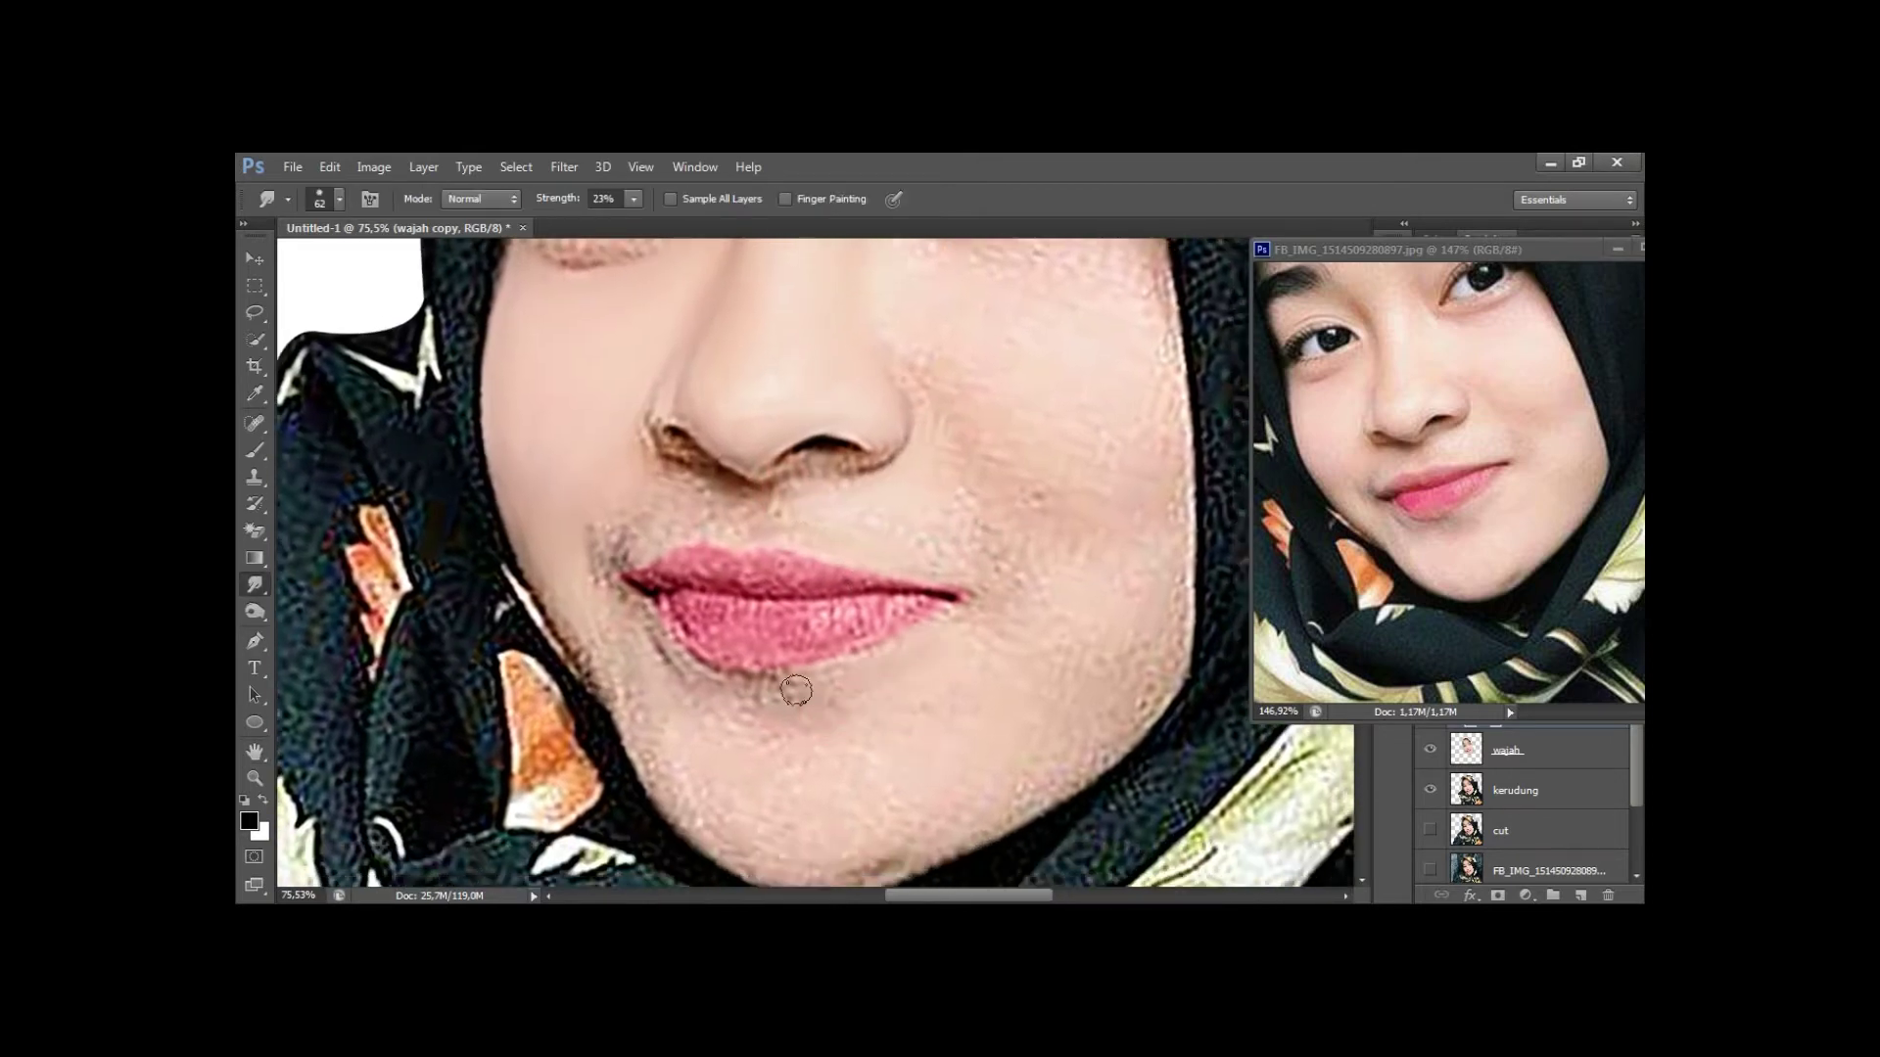
{"action": "left_click_drag", "start_coordinate": [897, 788], "coordinate": [903, 709]}
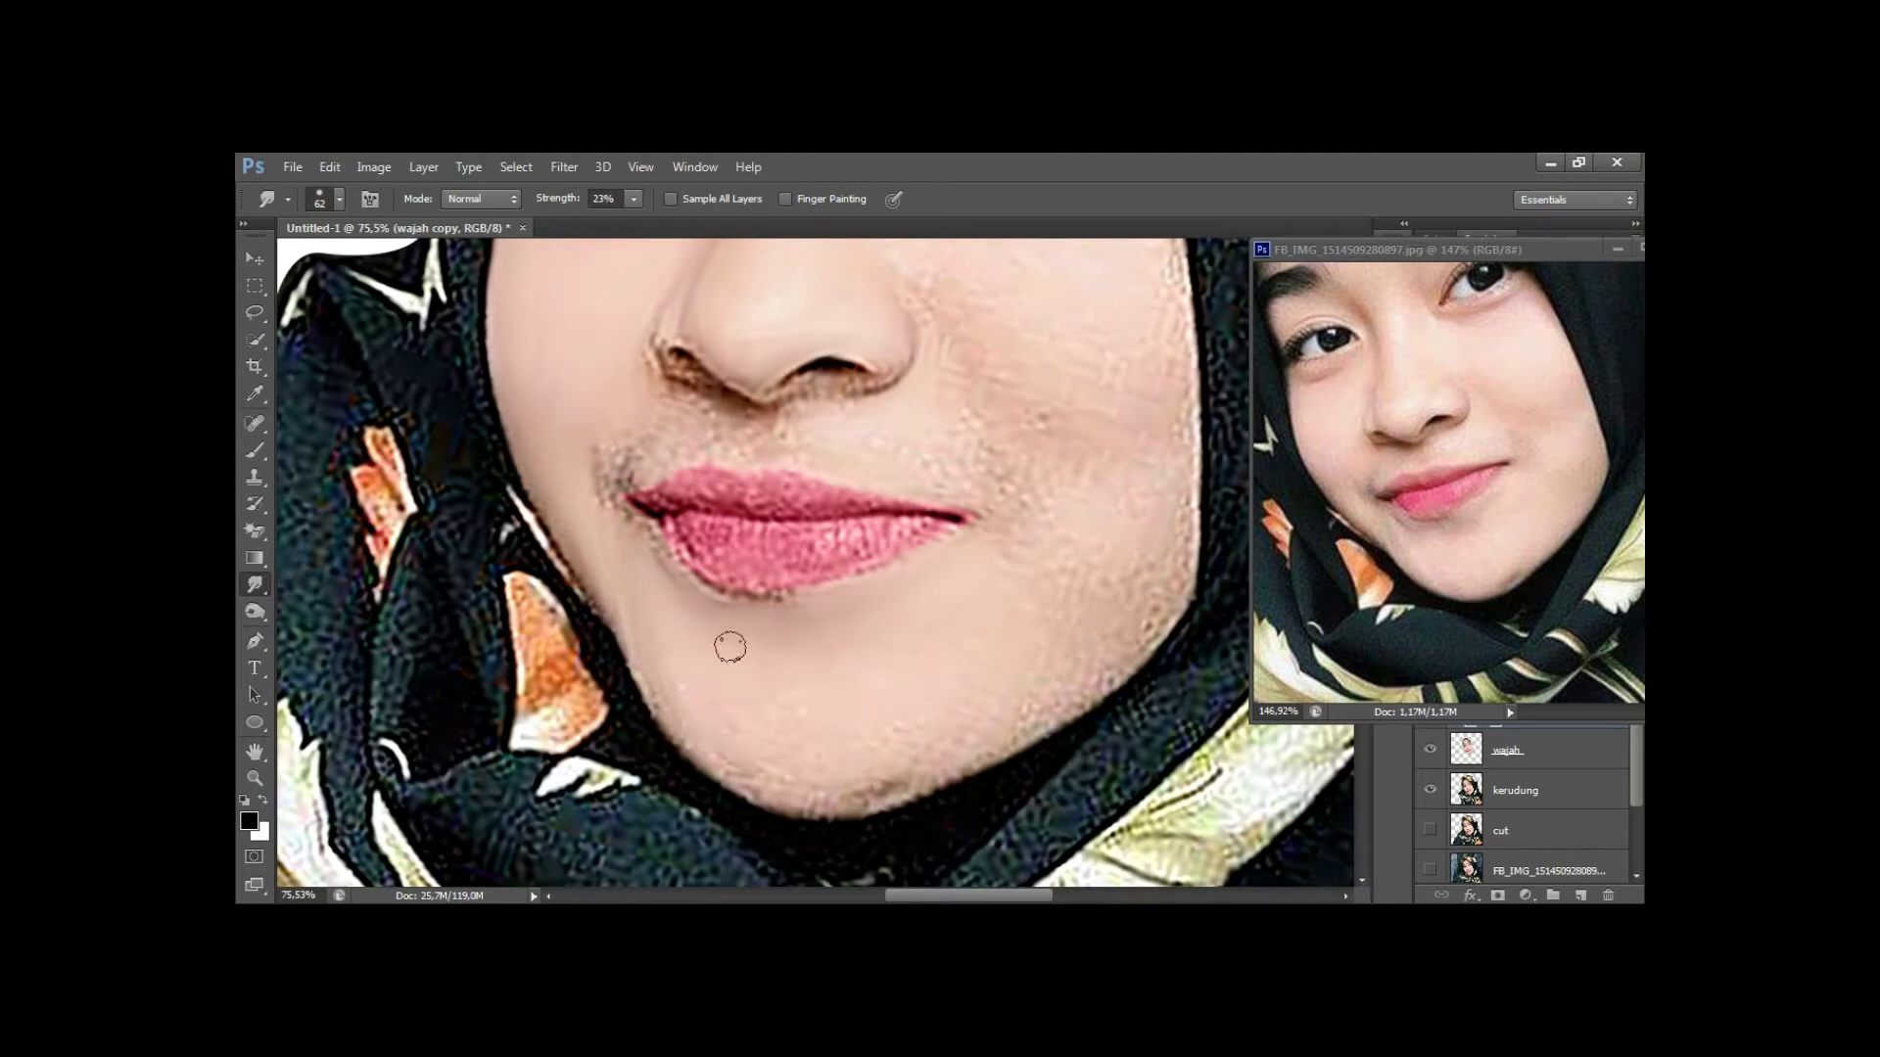
{"action": "right_click", "coordinate": [852, 771]}
{"action": "left_click", "coordinate": [881, 710]}
{"action": "double_click", "coordinate": [891, 636]}
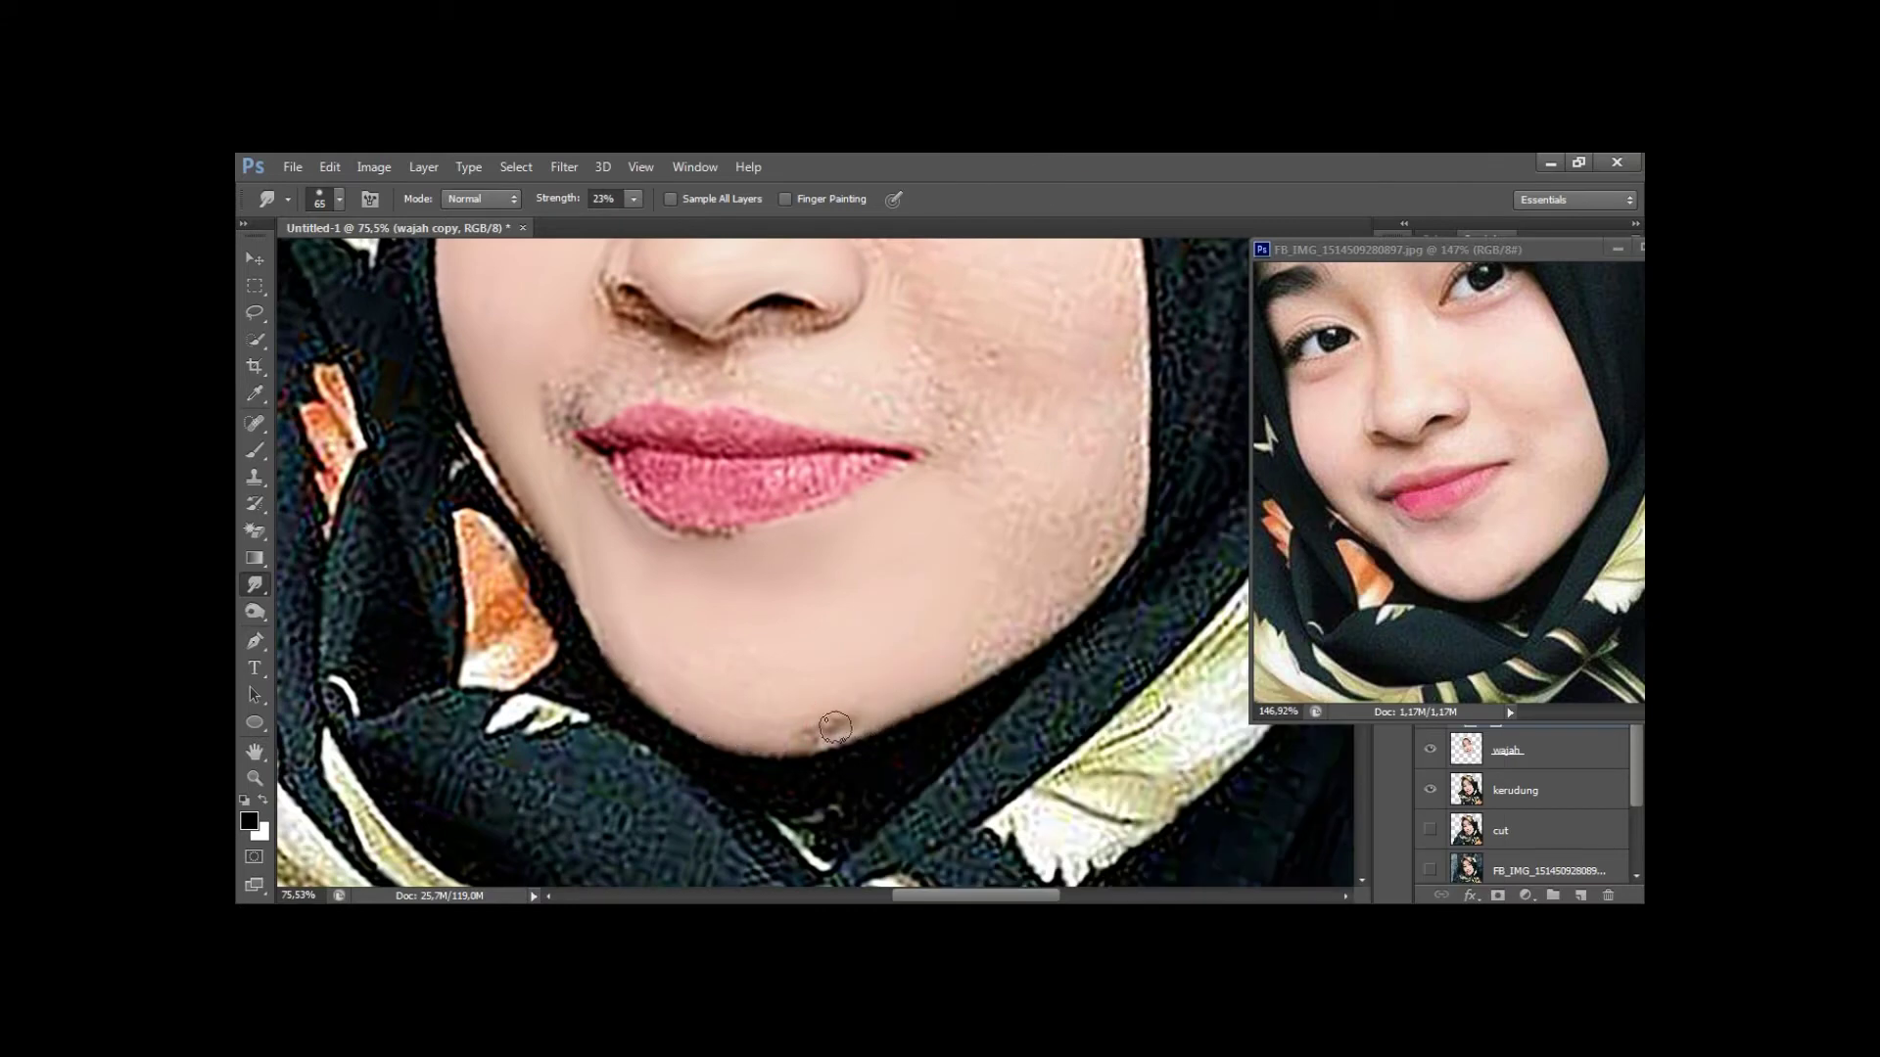
{"action": "left_click_drag", "start_coordinate": [774, 637], "coordinate": [711, 747]}
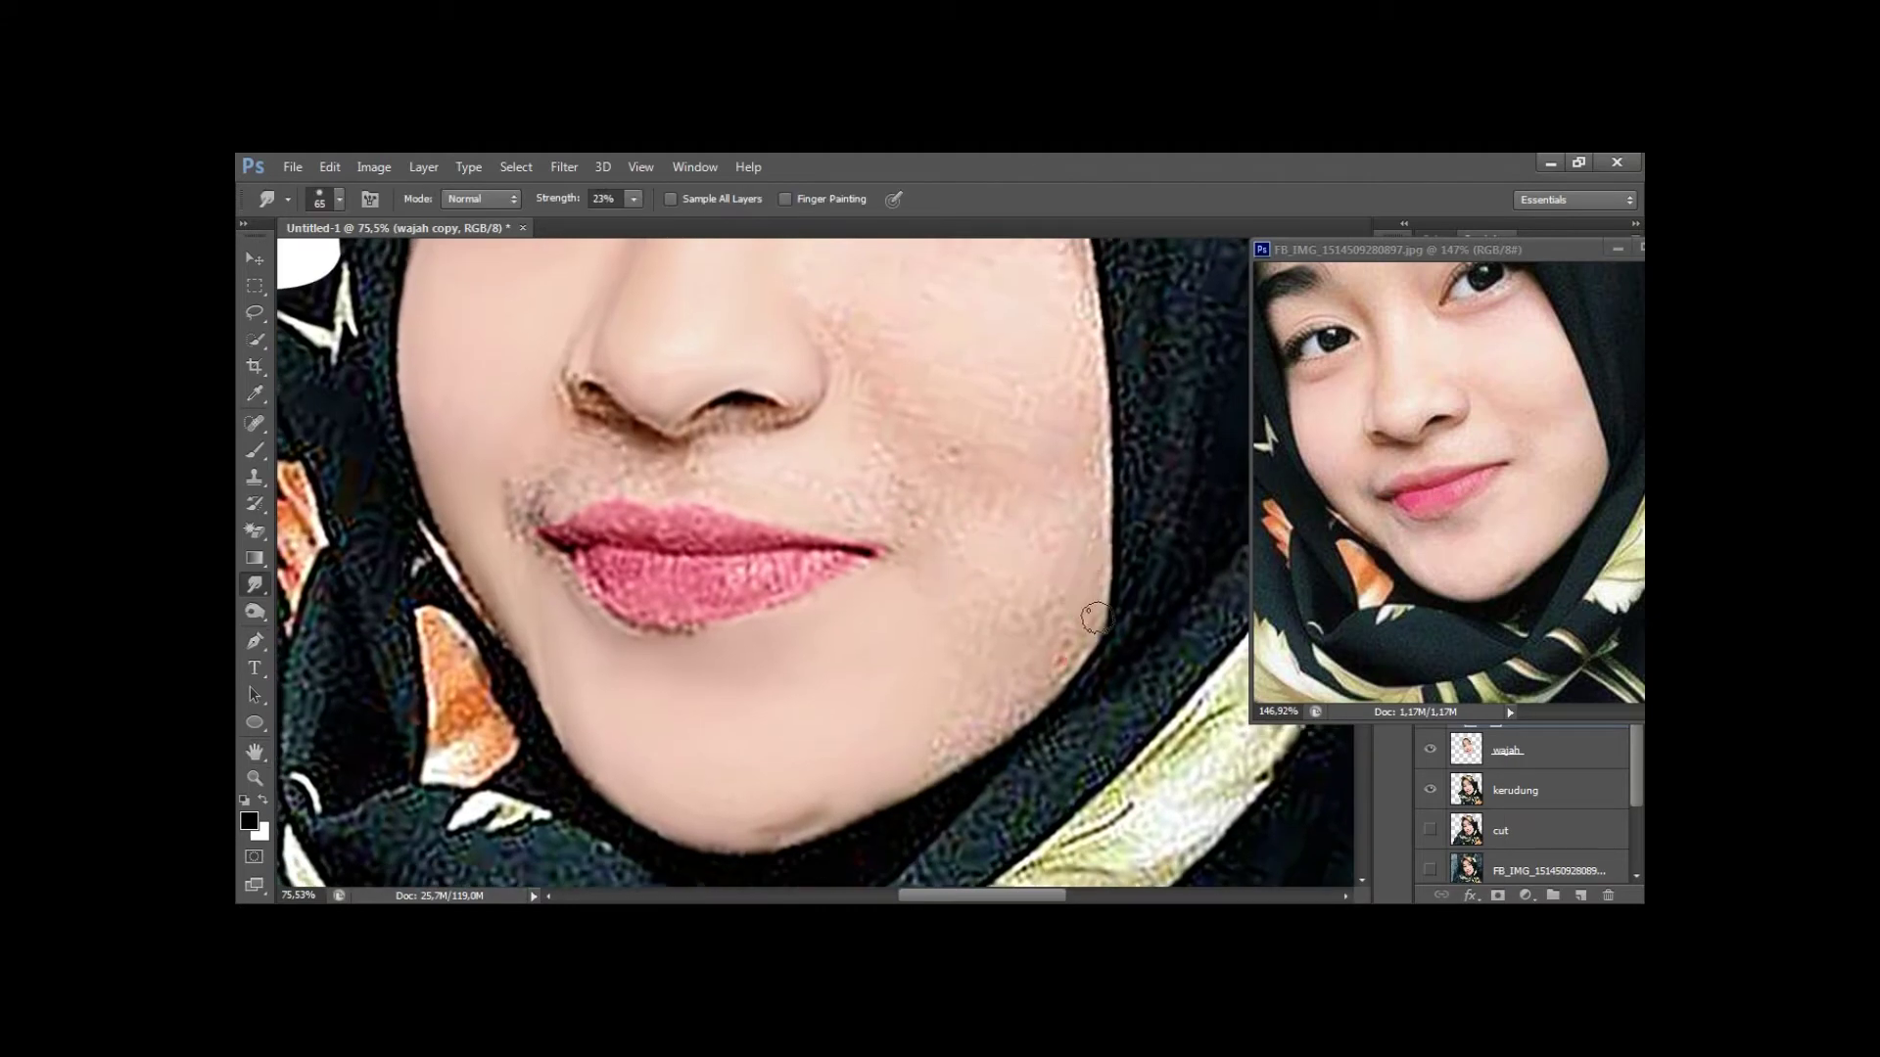
{"action": "left_click_drag", "start_coordinate": [977, 558], "coordinate": [963, 604]}
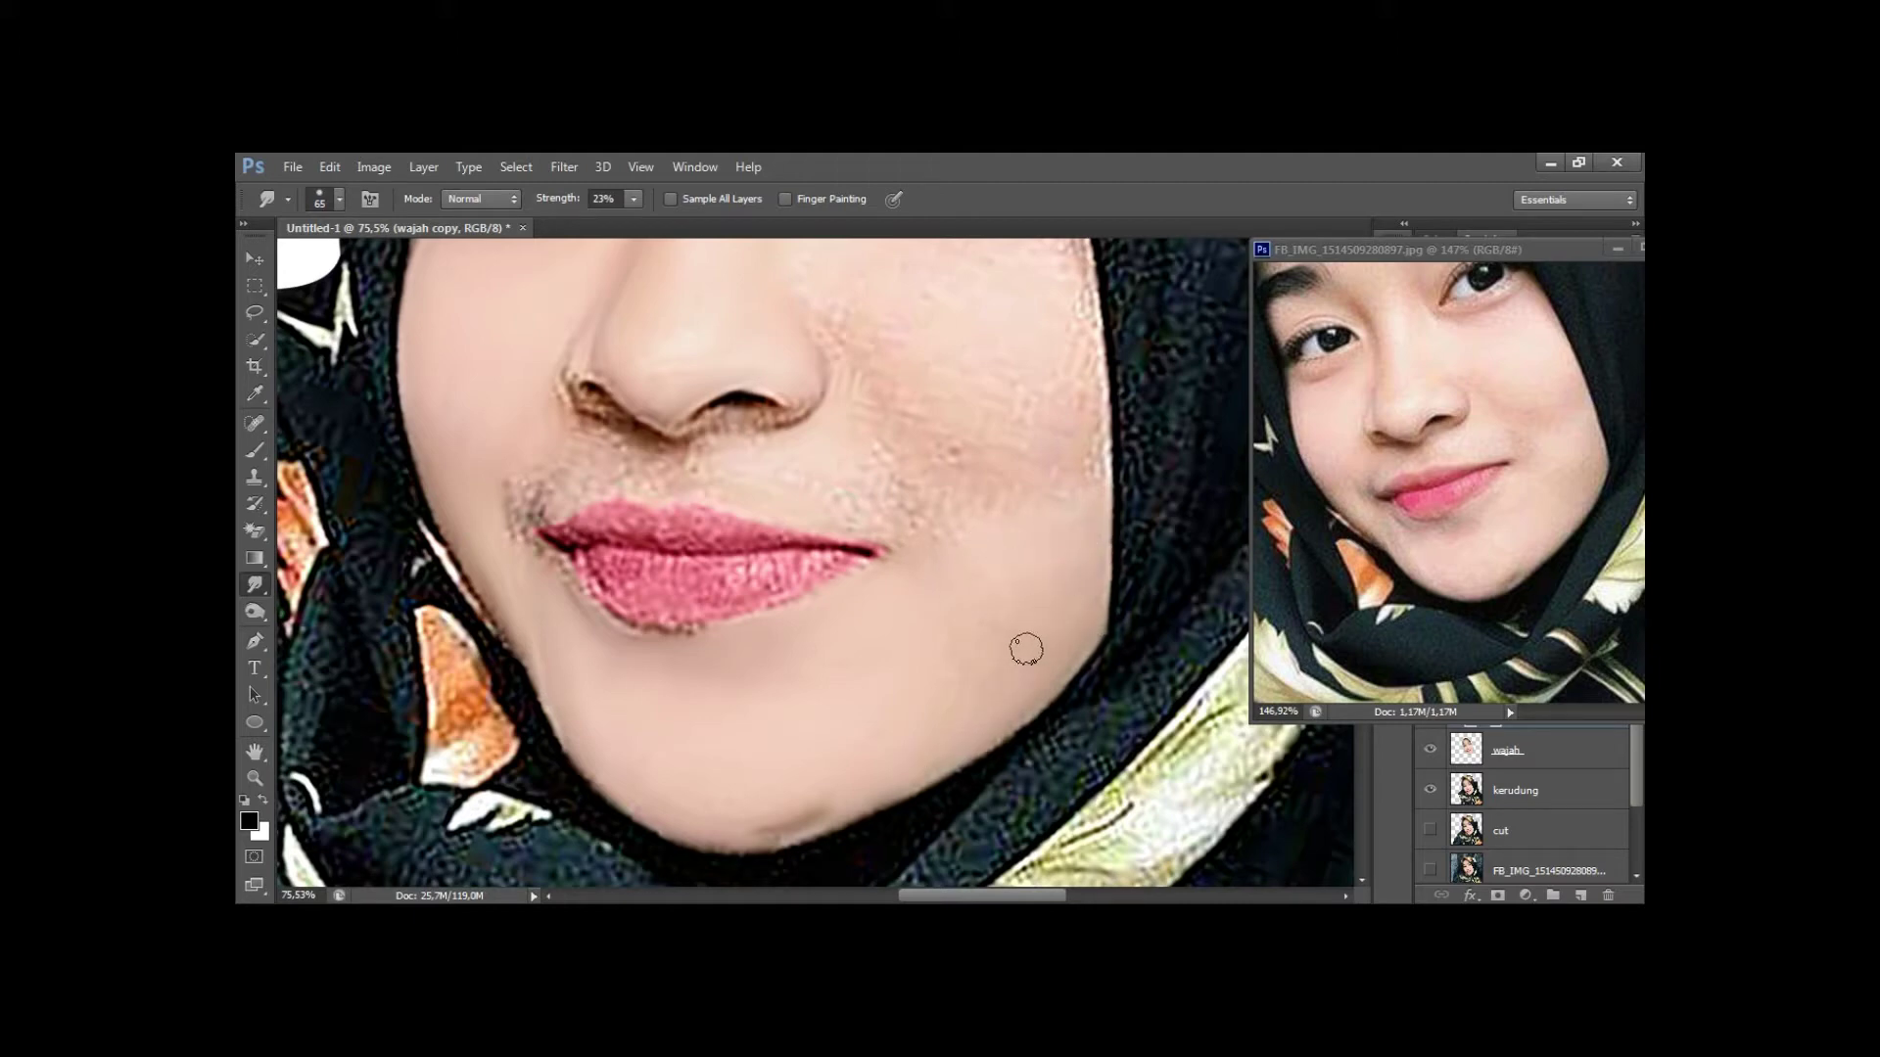
{"action": "mouse_move", "coordinate": [722, 570]}
{"action": "left_mouse_down"}
{"action": "mouse_move", "coordinate": [664, 607]}
{"action": "mouse_move", "coordinate": [797, 572]}
{"action": "left_mouse_up"}
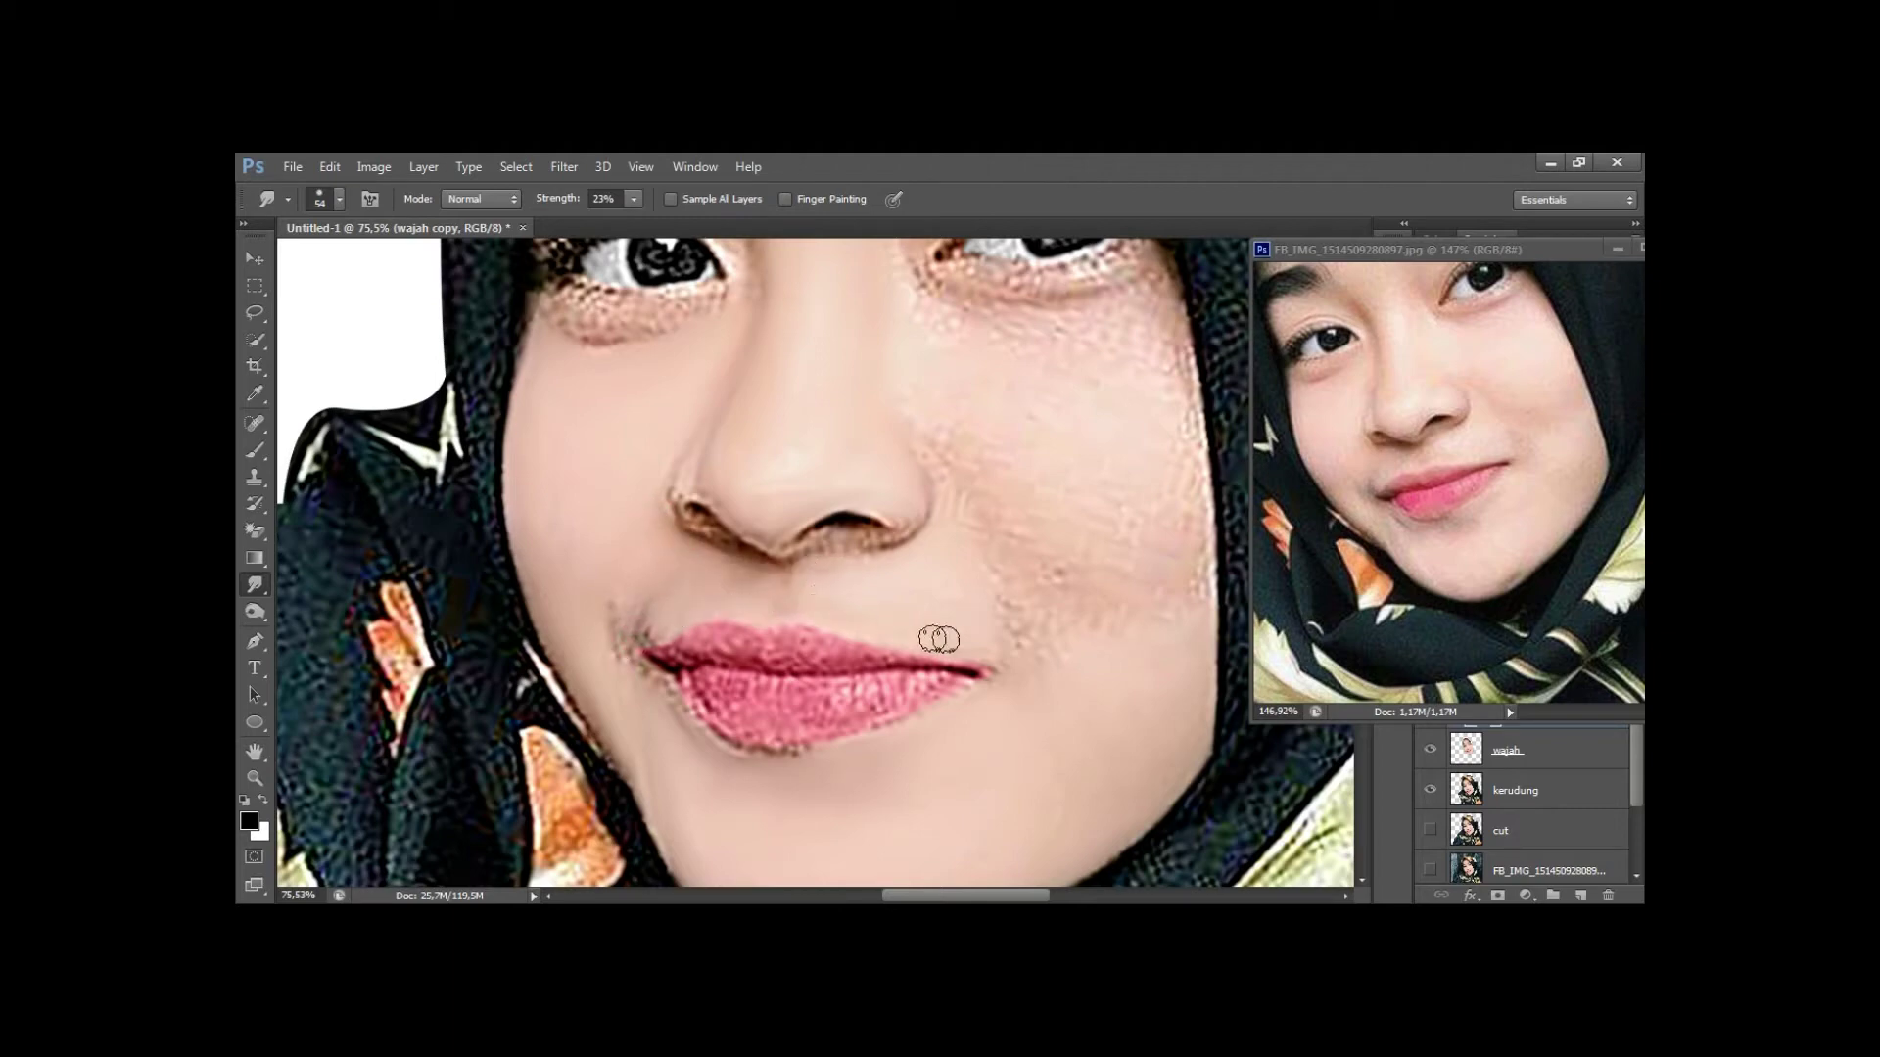
Using a 33 px brush at 23% strength and 245% zoom, smudge the cheek beside the nose.
{"action": "key", "text": "bracketleft"}
{"action": "key", "text": "bracketleft"}
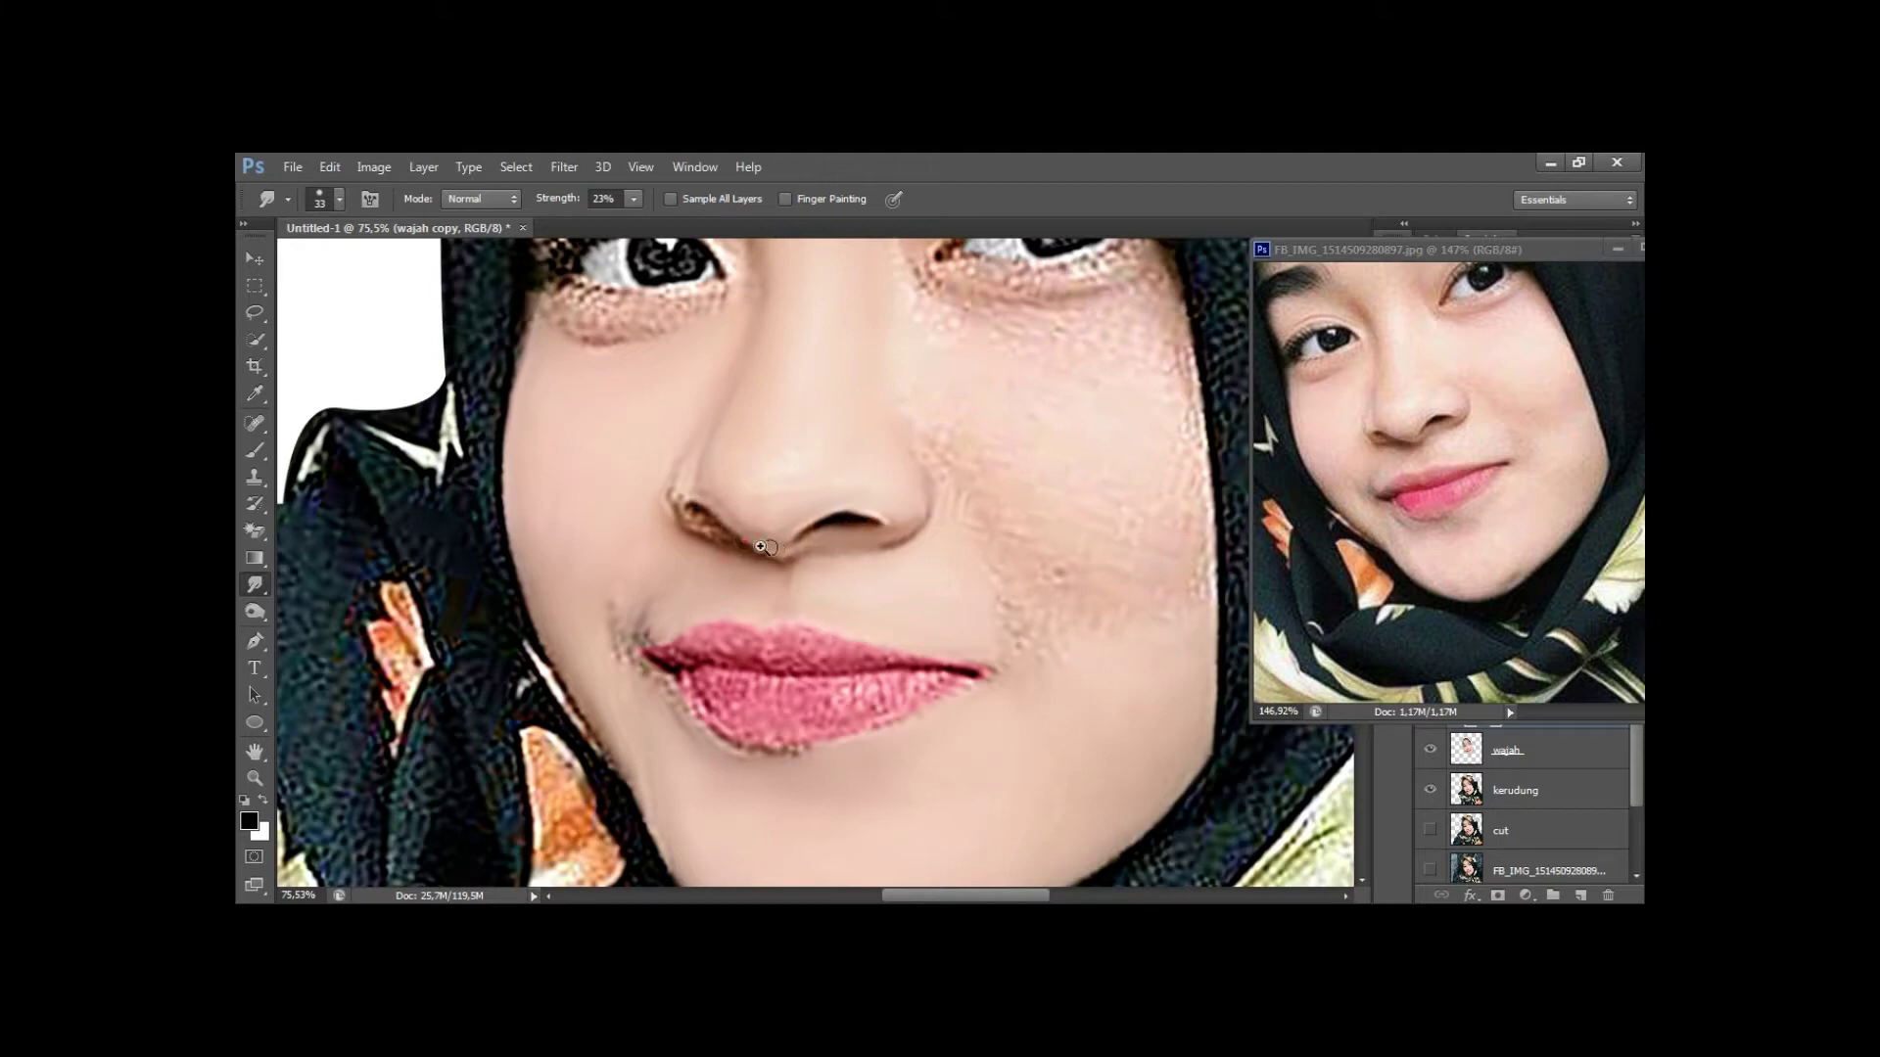
{"action": "key", "text": "bracketleft"}
{"action": "mouse_move", "coordinate": [779, 550]}
{"action": "left_mouse_down"}
{"action": "mouse_move", "coordinate": [852, 554]}
{"action": "mouse_move", "coordinate": [716, 549]}
{"action": "left_mouse_up"}
{"action": "scroll", "coordinate": [632, 438], "scroll_direction": "down", "scroll_amount": 2}
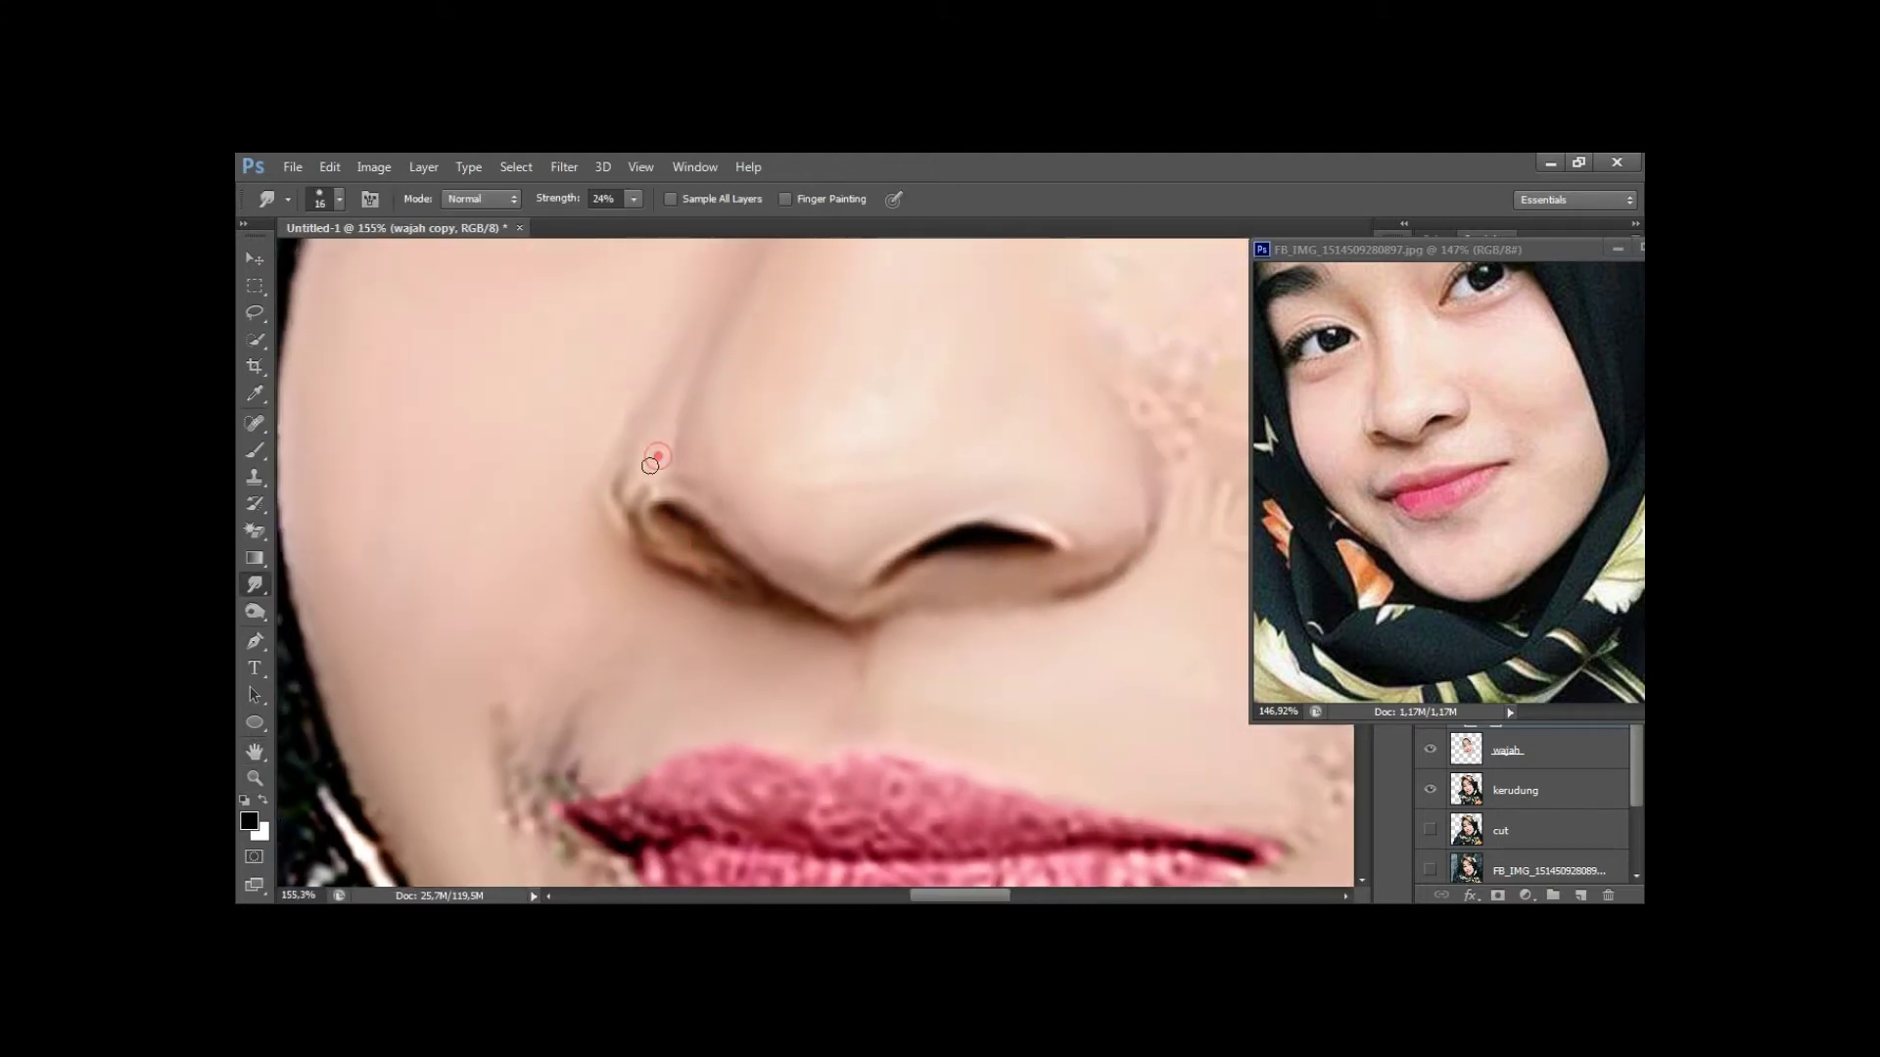
{"action": "scroll", "coordinate": [724, 529], "scroll_direction": "down", "scroll_amount": 1}
{"action": "left_click_drag", "start_coordinate": [711, 551], "coordinate": [733, 582]}
{"action": "scroll", "coordinate": [811, 602], "scroll_direction": "down", "scroll_amount": 3}
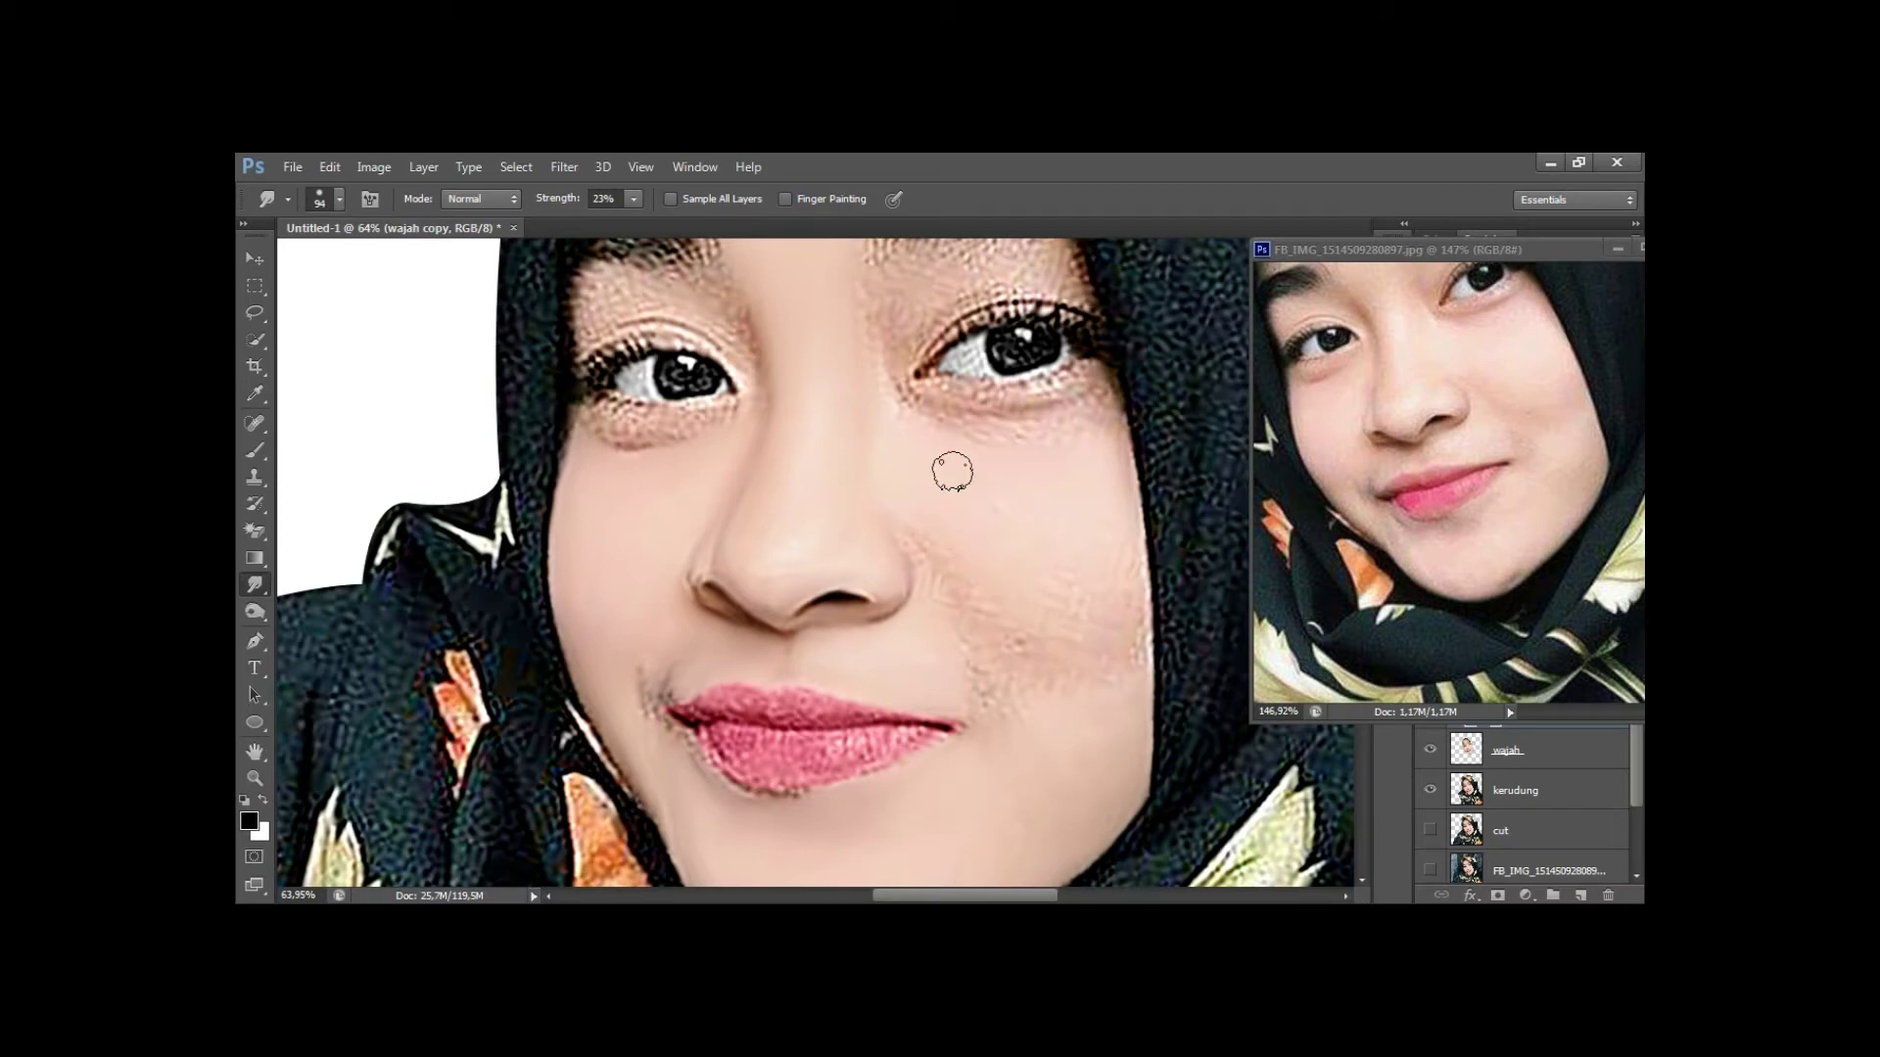
{"action": "left_click_drag", "start_coordinate": [1071, 613], "coordinate": [991, 568]}
{"action": "left_click_drag", "start_coordinate": [1085, 630], "coordinate": [945, 563]}
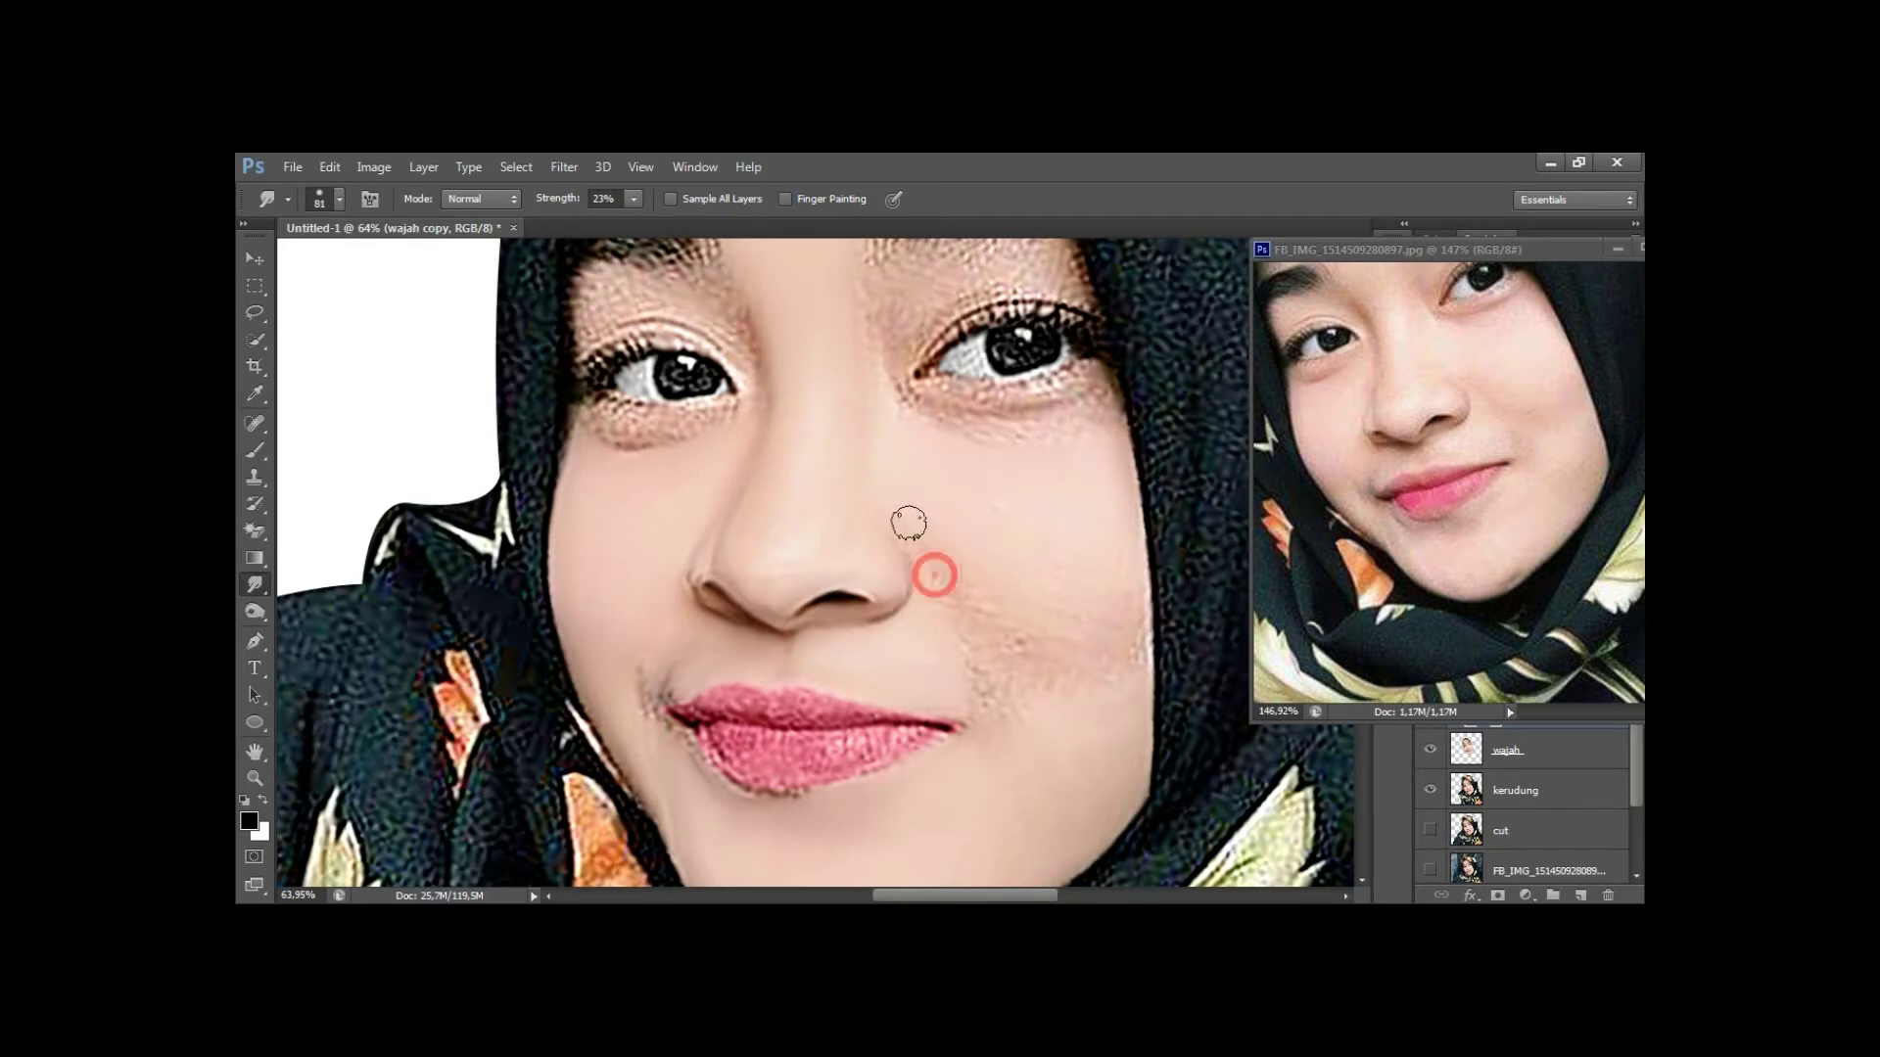
{"action": "scroll", "coordinate": [1025, 684], "scroll_direction": "down", "scroll_amount": 2}
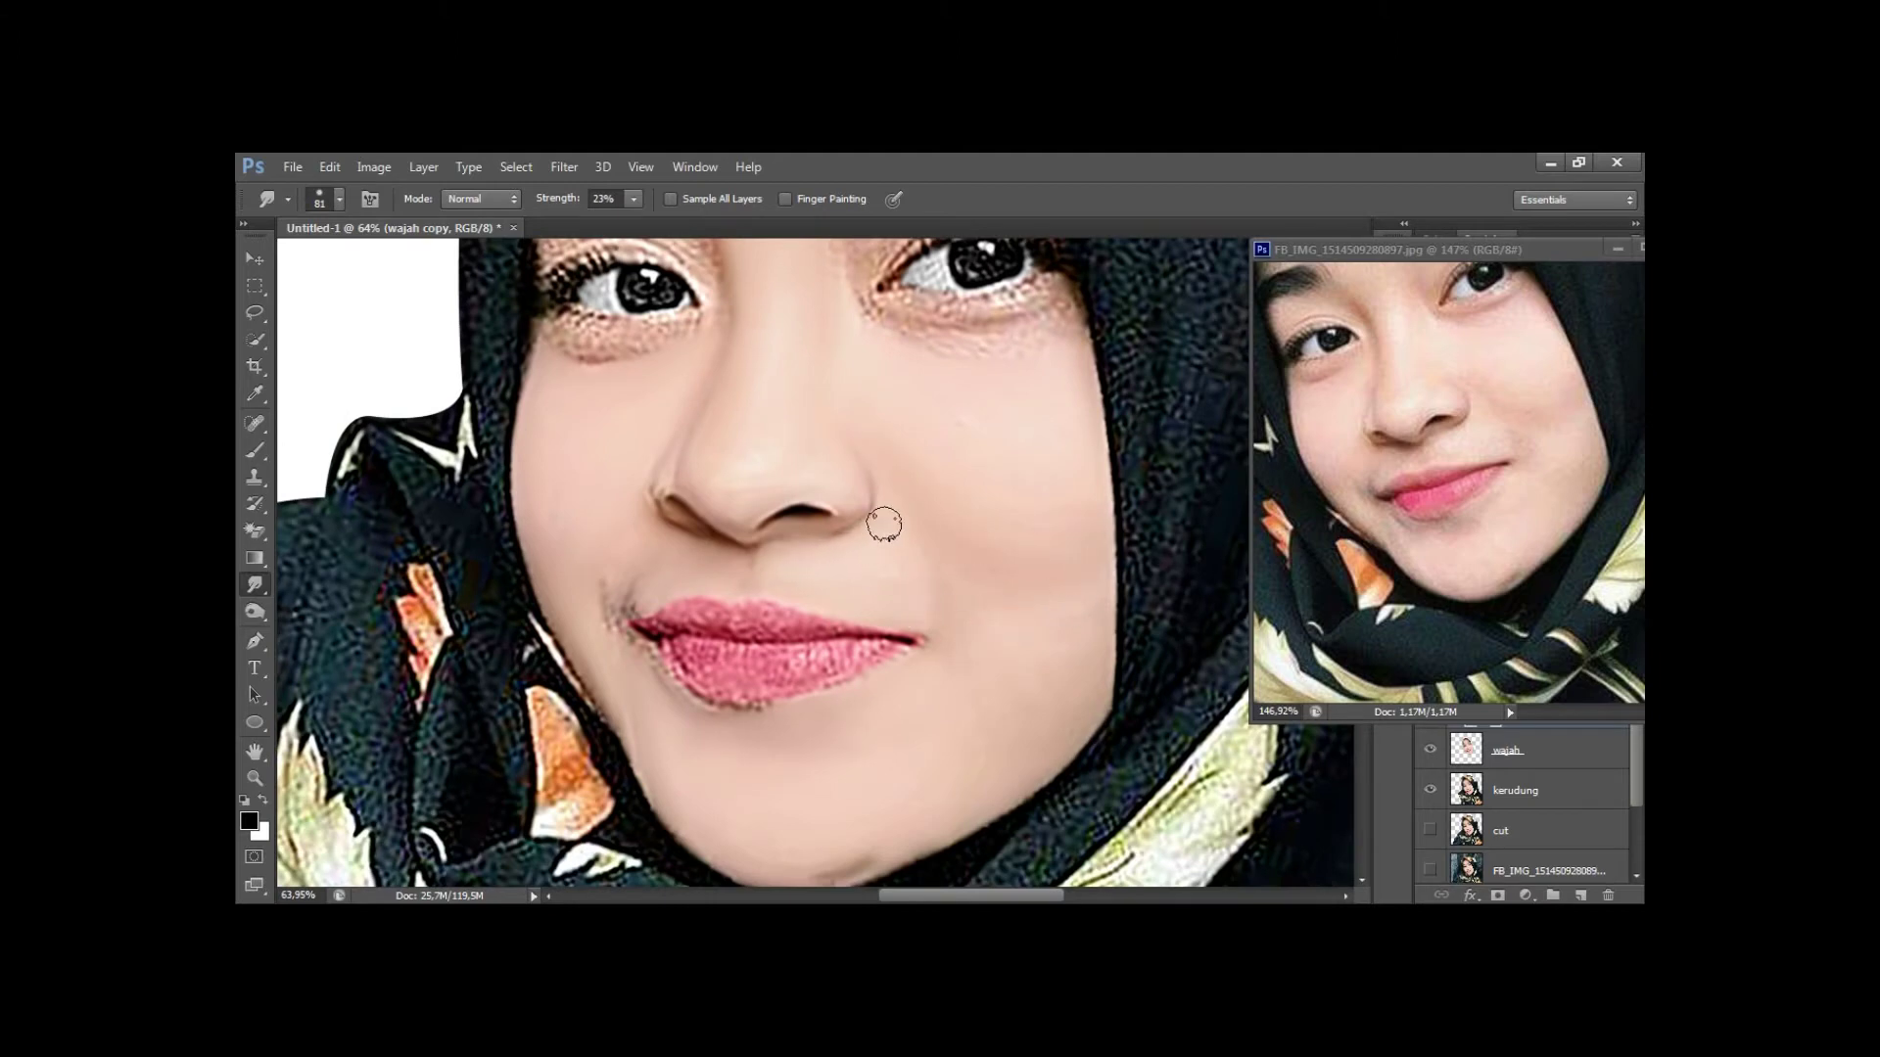
{"action": "scroll", "coordinate": [776, 474], "scroll_direction": "up", "scroll_amount": 2}
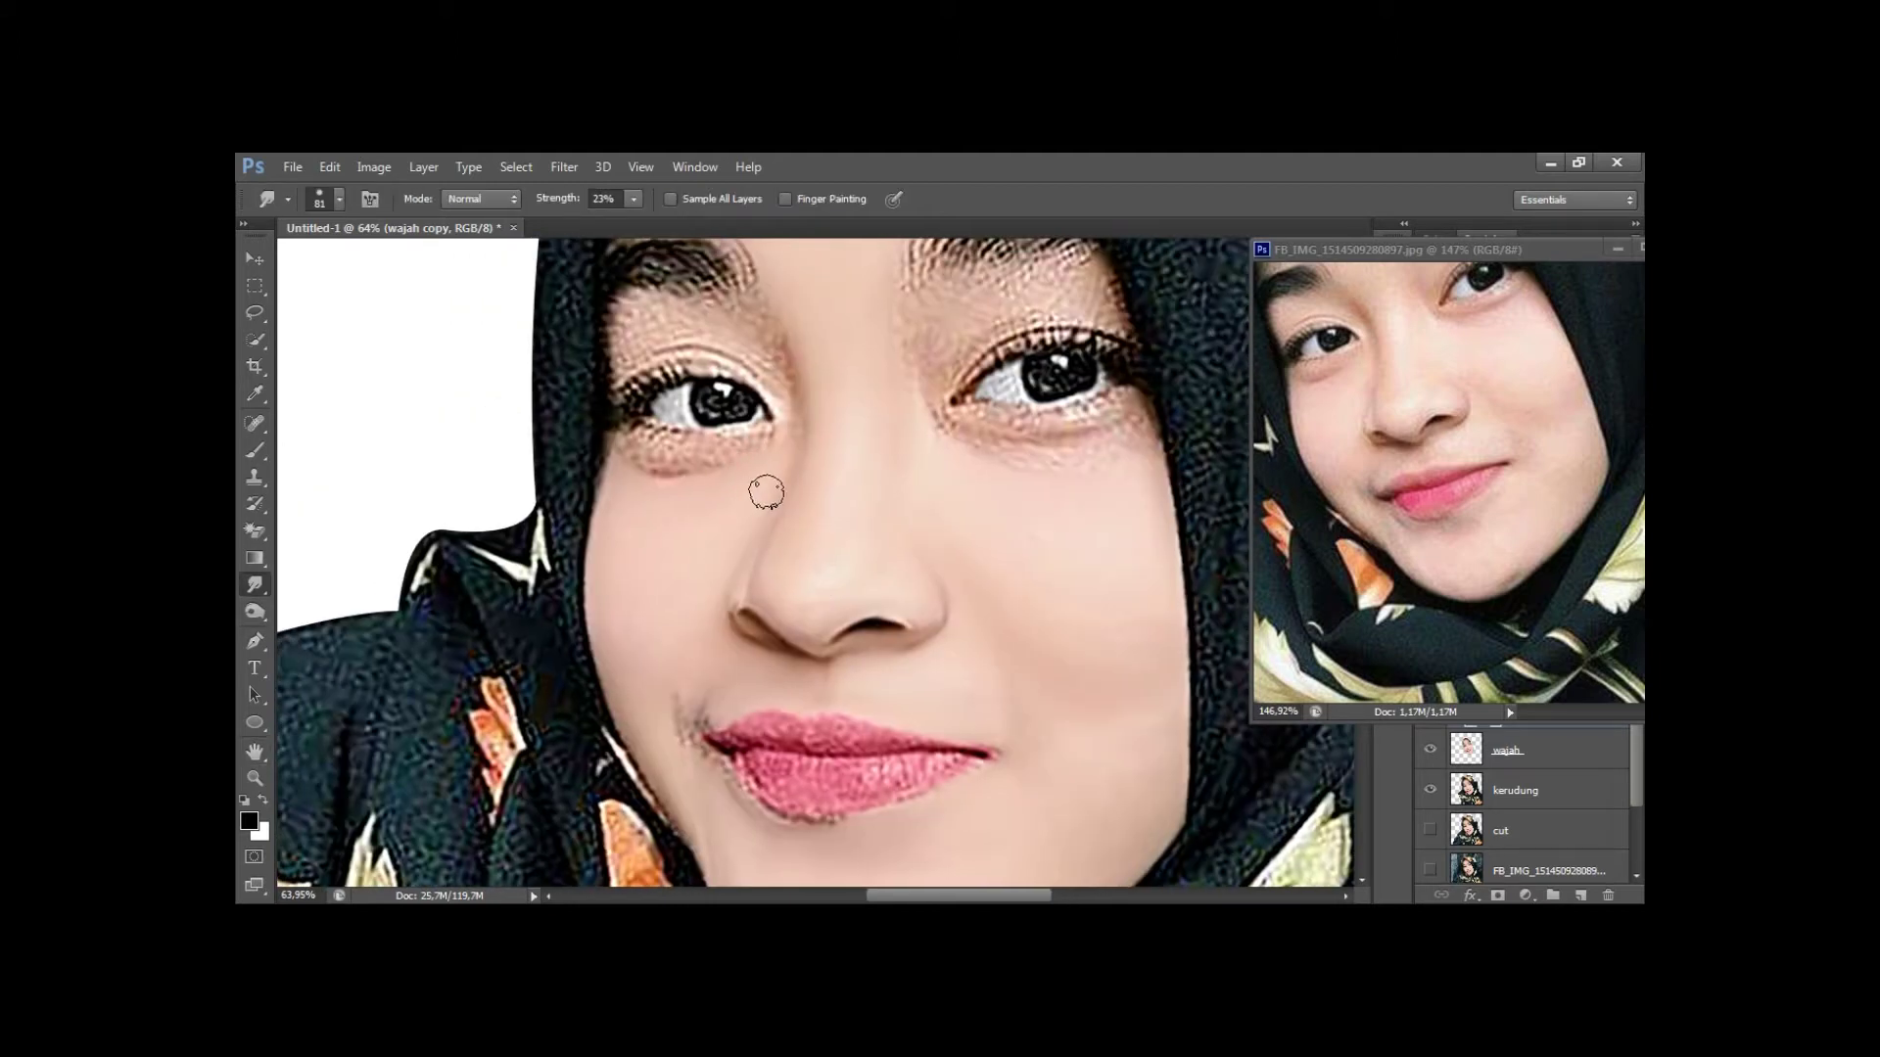
{"action": "scroll", "coordinate": [686, 494], "scroll_direction": "up", "scroll_amount": 1}
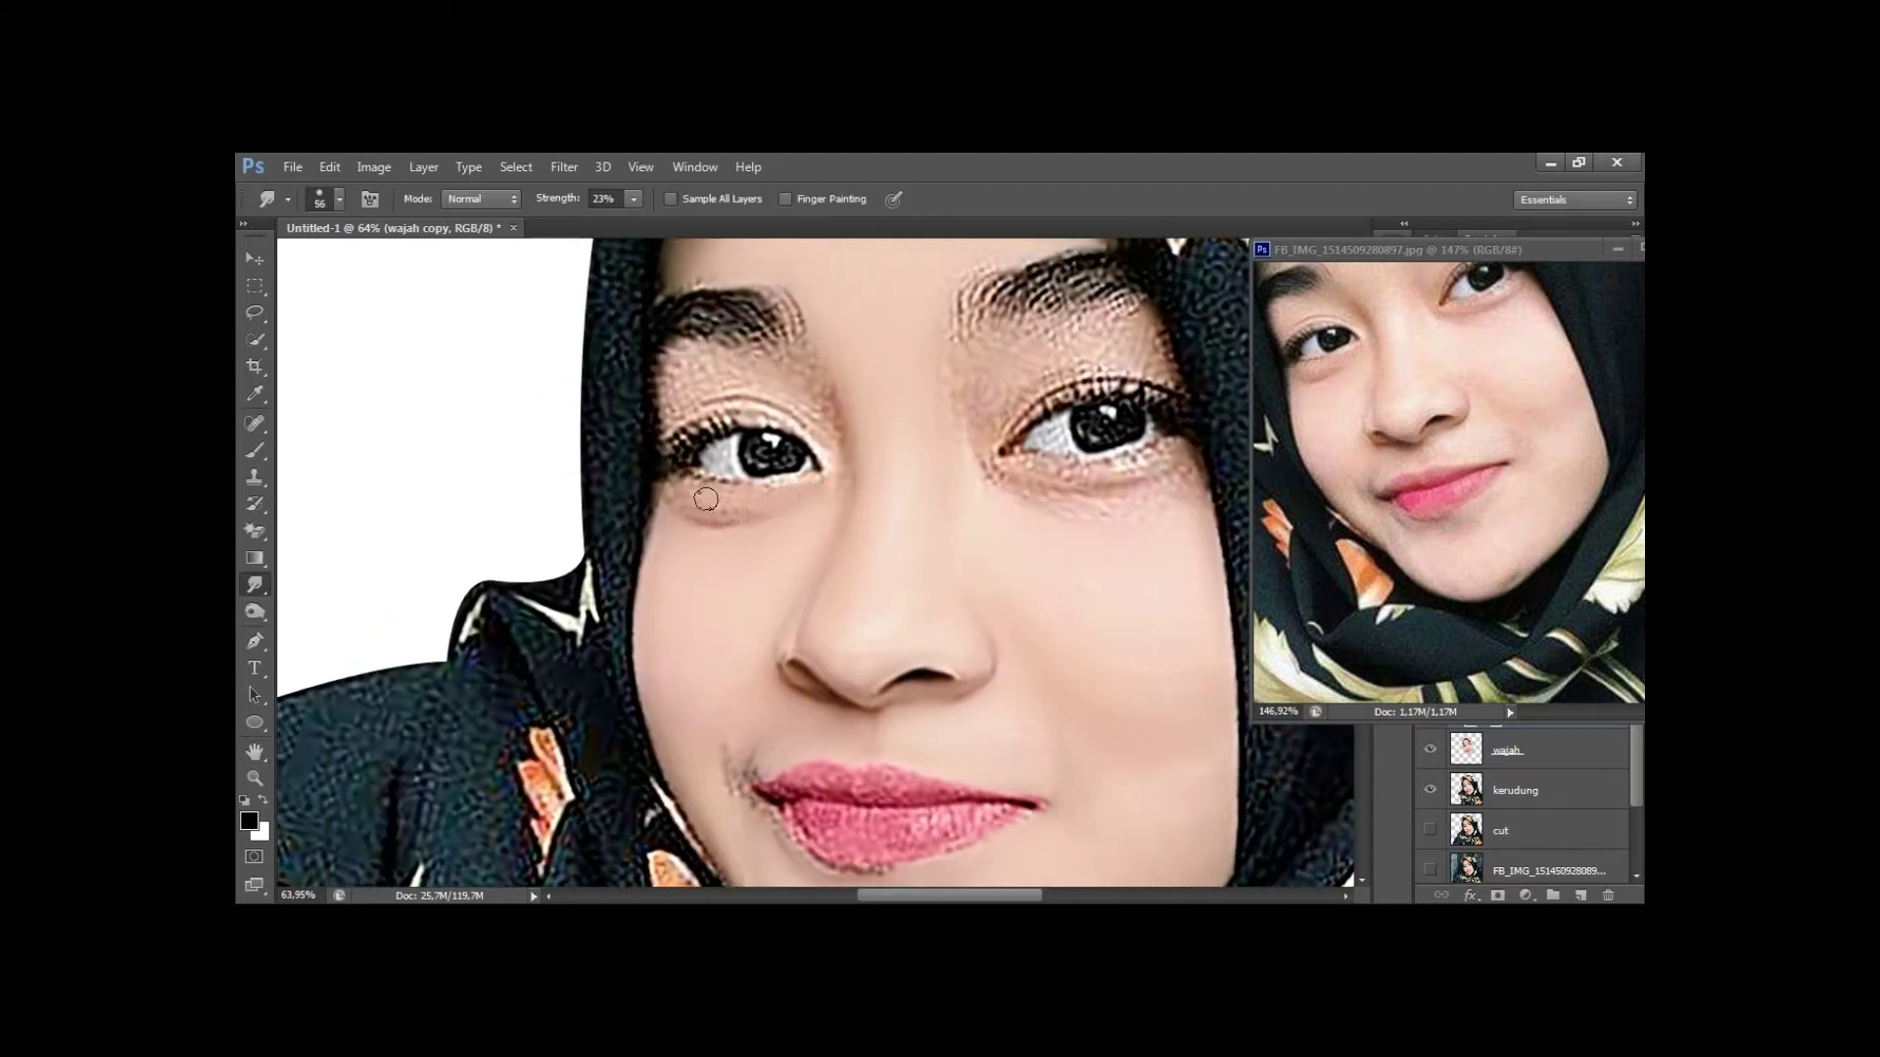
Blend the skin under the eyes with a smaller smudge brush.
{"action": "left_click_drag", "start_coordinate": [683, 509], "coordinate": [719, 537]}
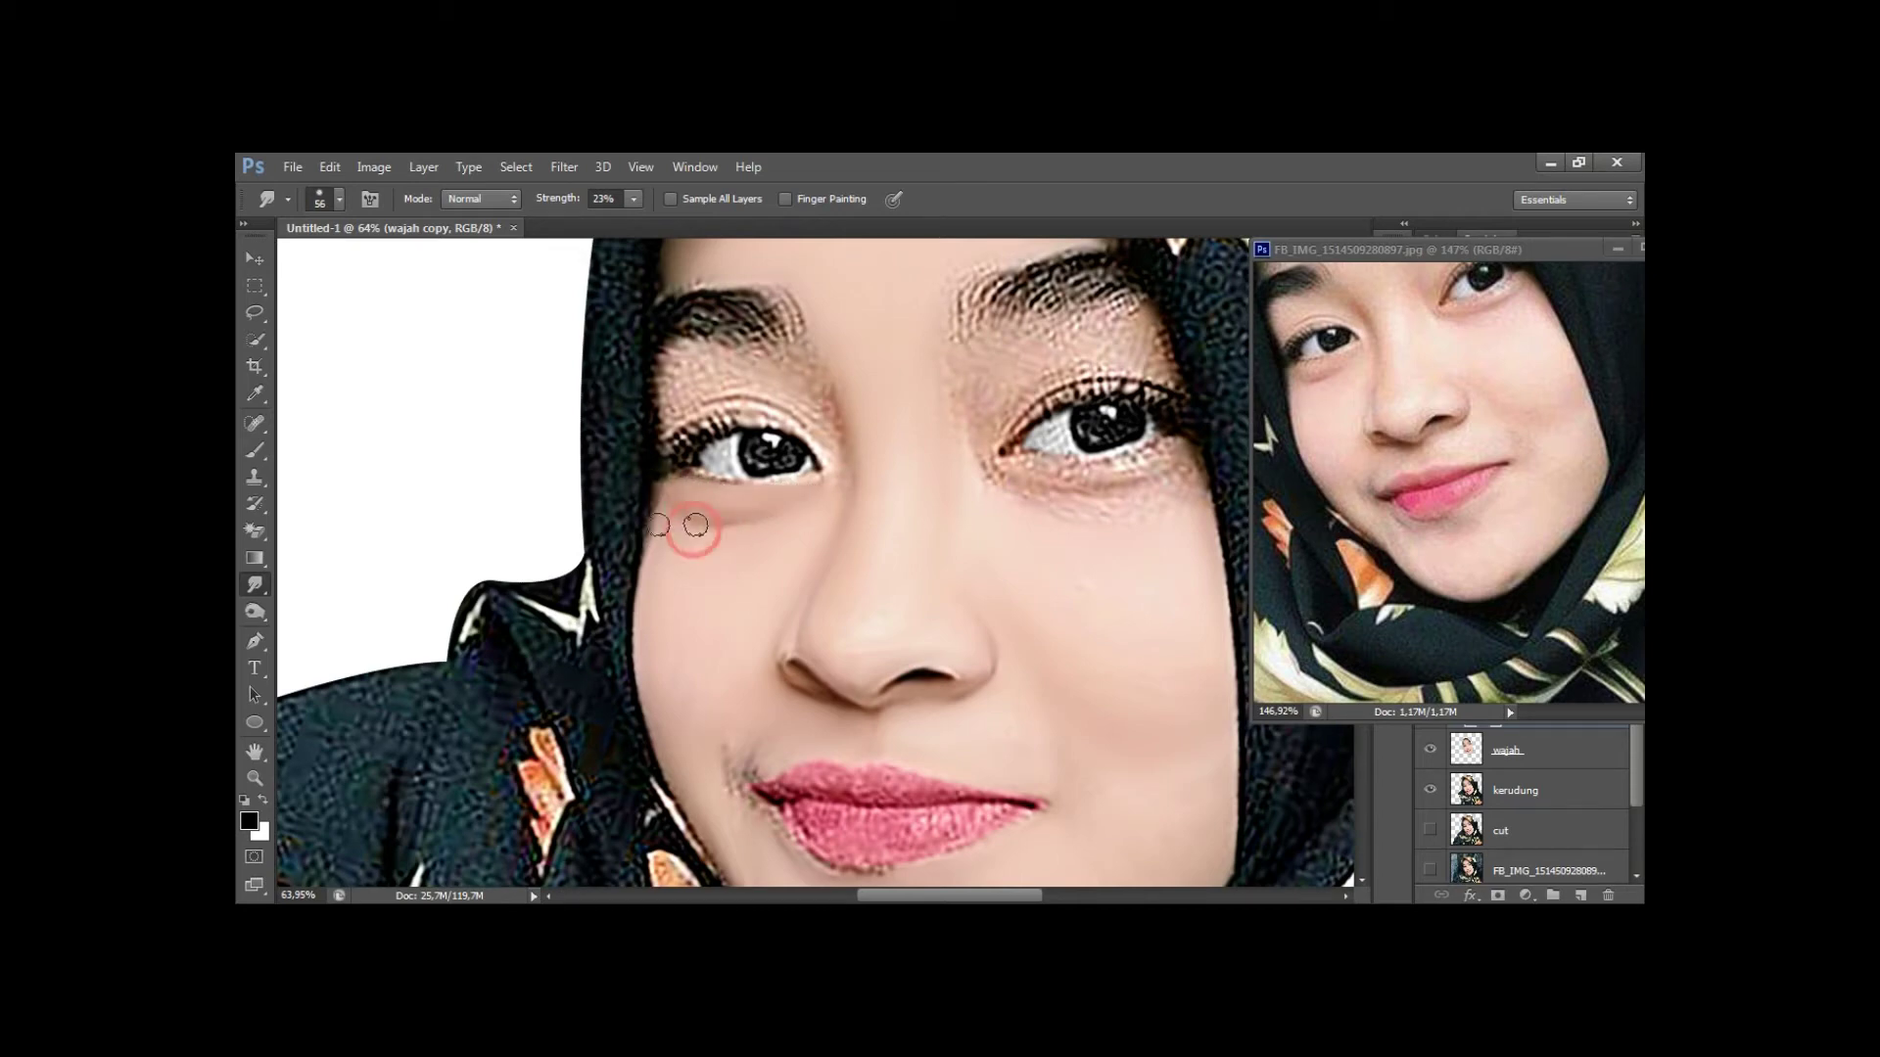
{"action": "mouse_move", "coordinate": [1061, 472]}
{"action": "left_mouse_down"}
{"action": "mouse_move", "coordinate": [958, 481]}
{"action": "mouse_move", "coordinate": [1095, 481]}
{"action": "left_mouse_up"}
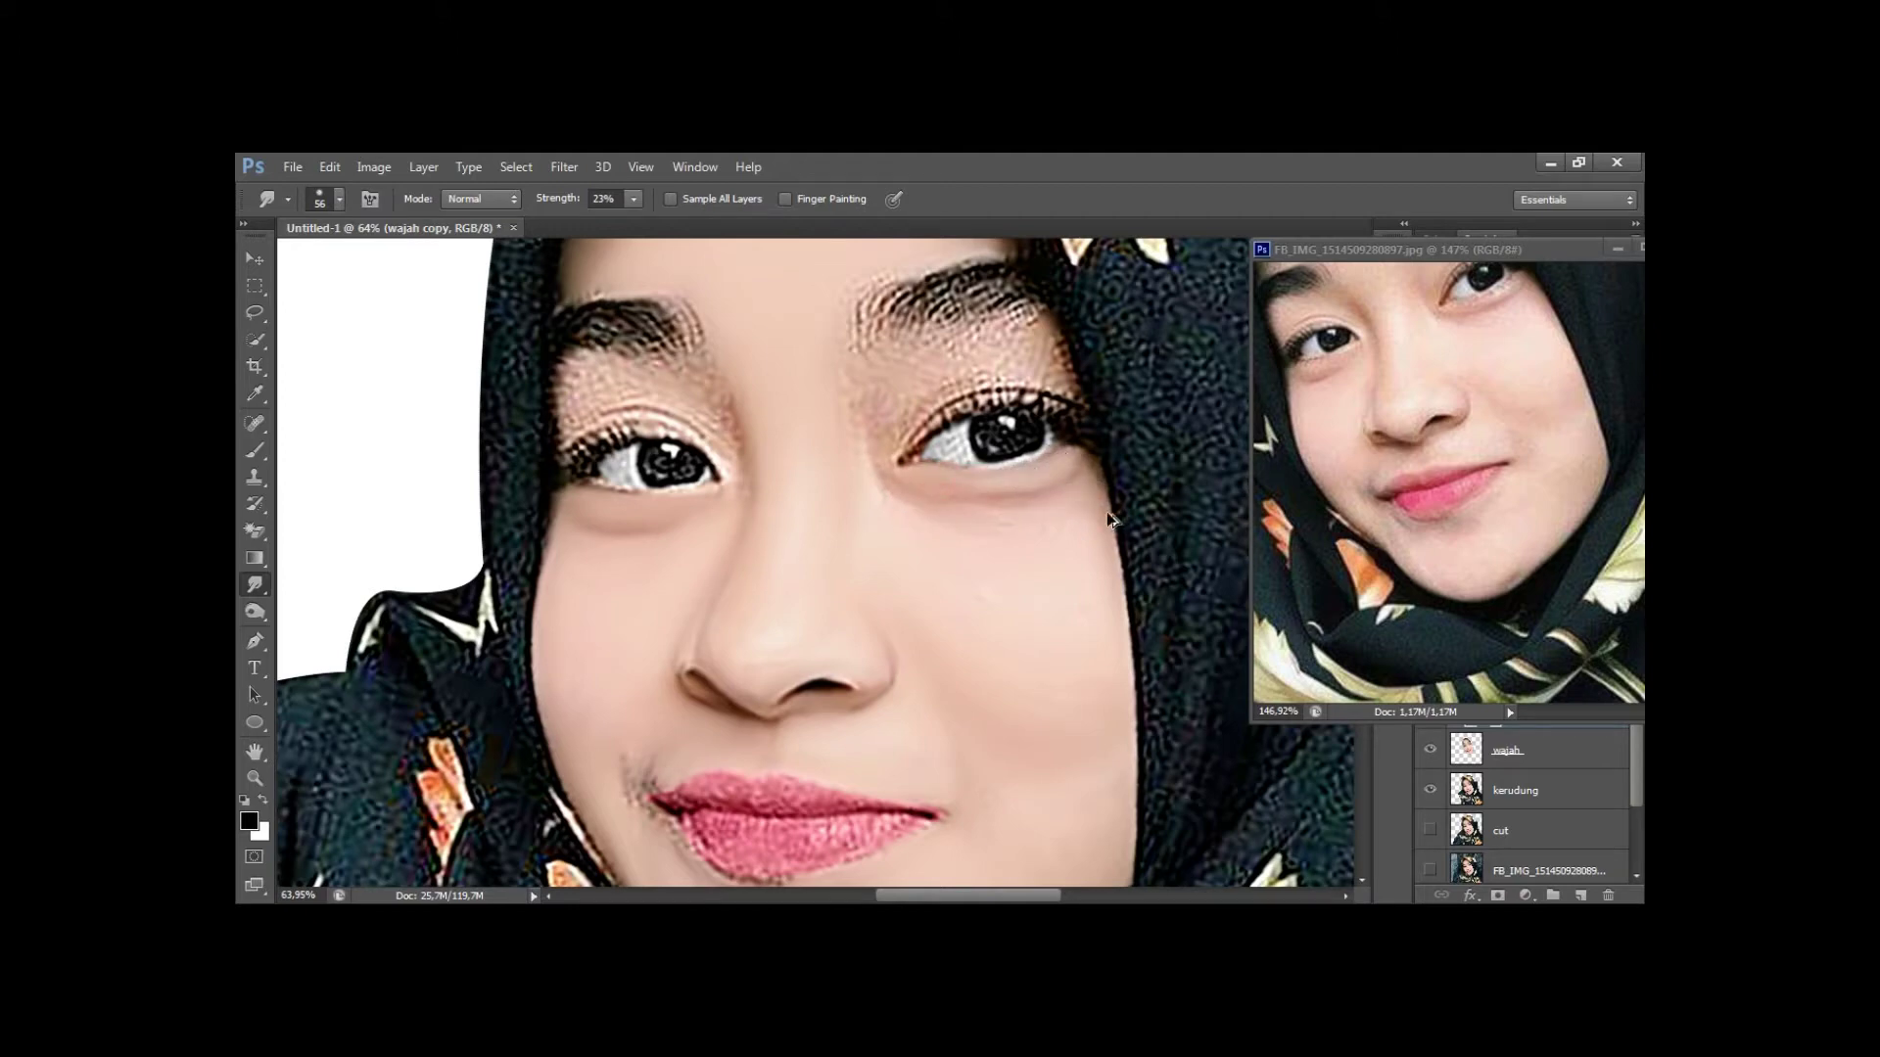
{"action": "left_click_drag", "start_coordinate": [1054, 501], "coordinate": [928, 499]}
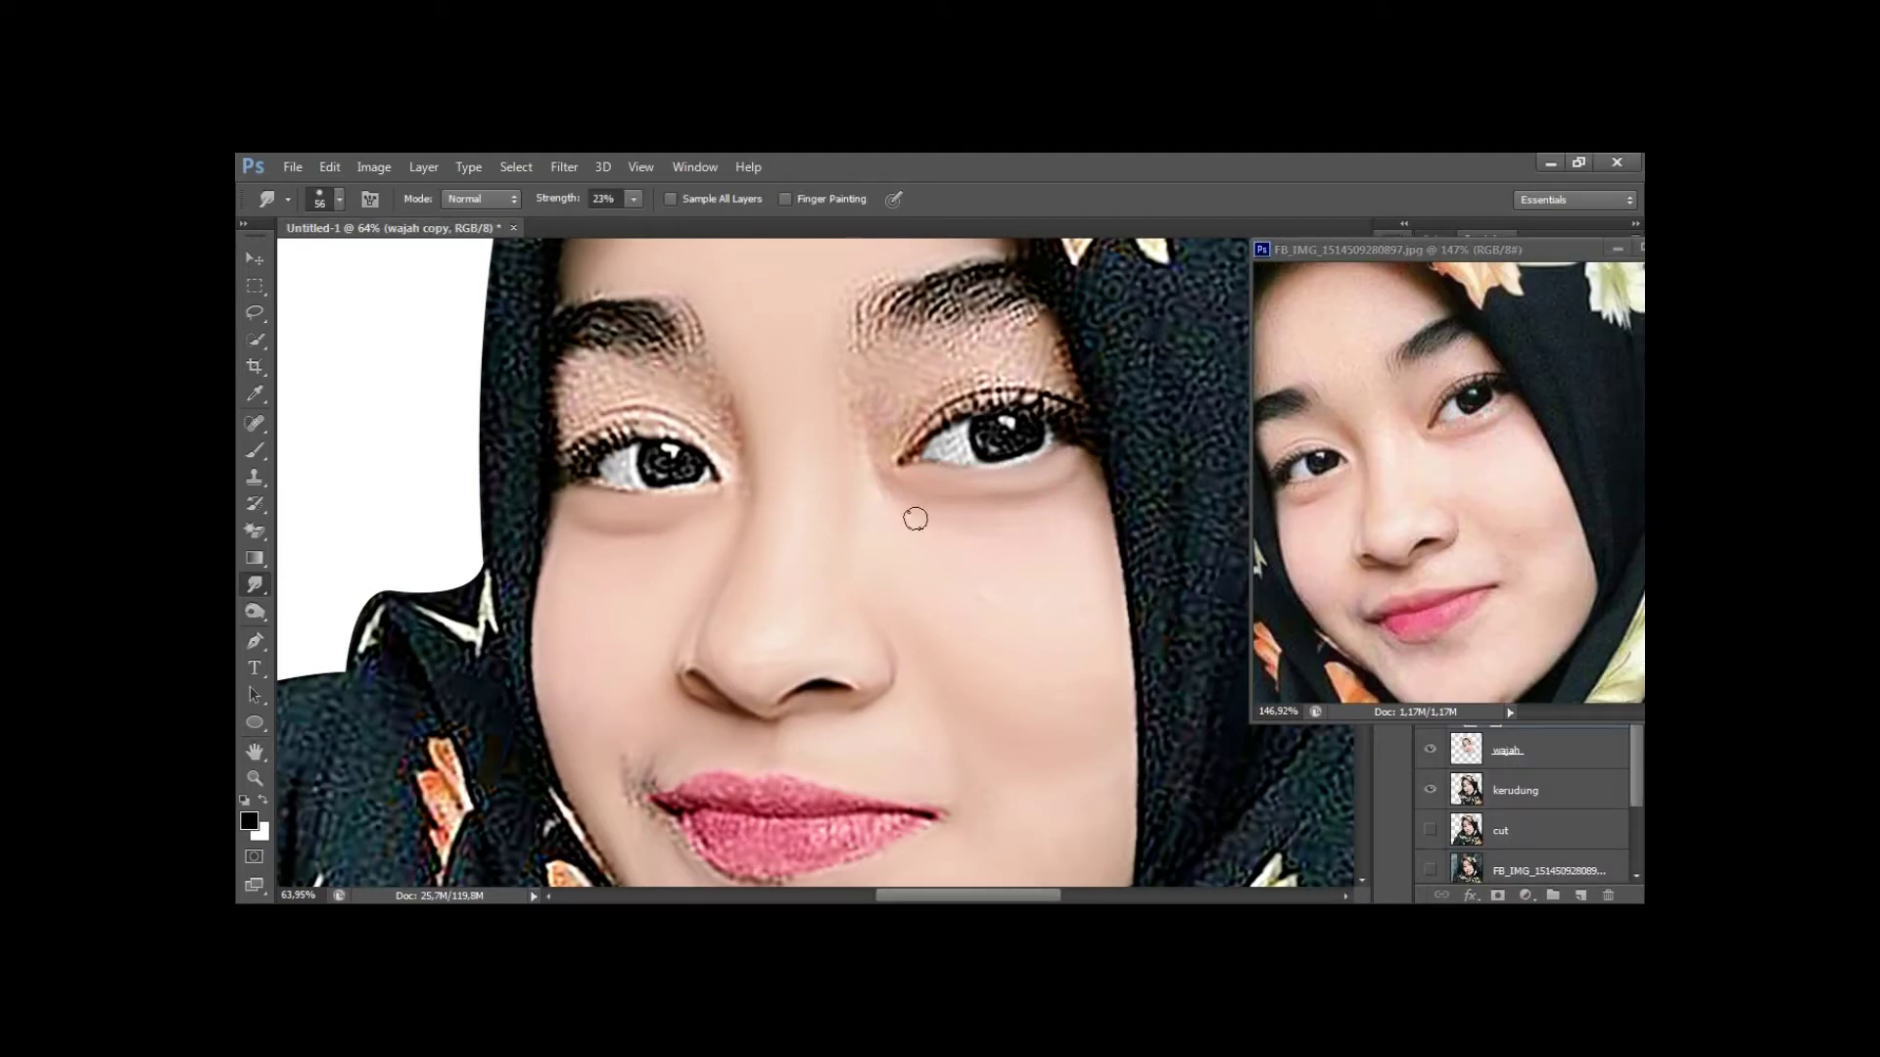
{"action": "scroll", "coordinate": [982, 588], "scroll_direction": "down", "scroll_amount": 3}
{"action": "scroll", "coordinate": [982, 587], "scroll_direction": "up", "scroll_amount": 2}
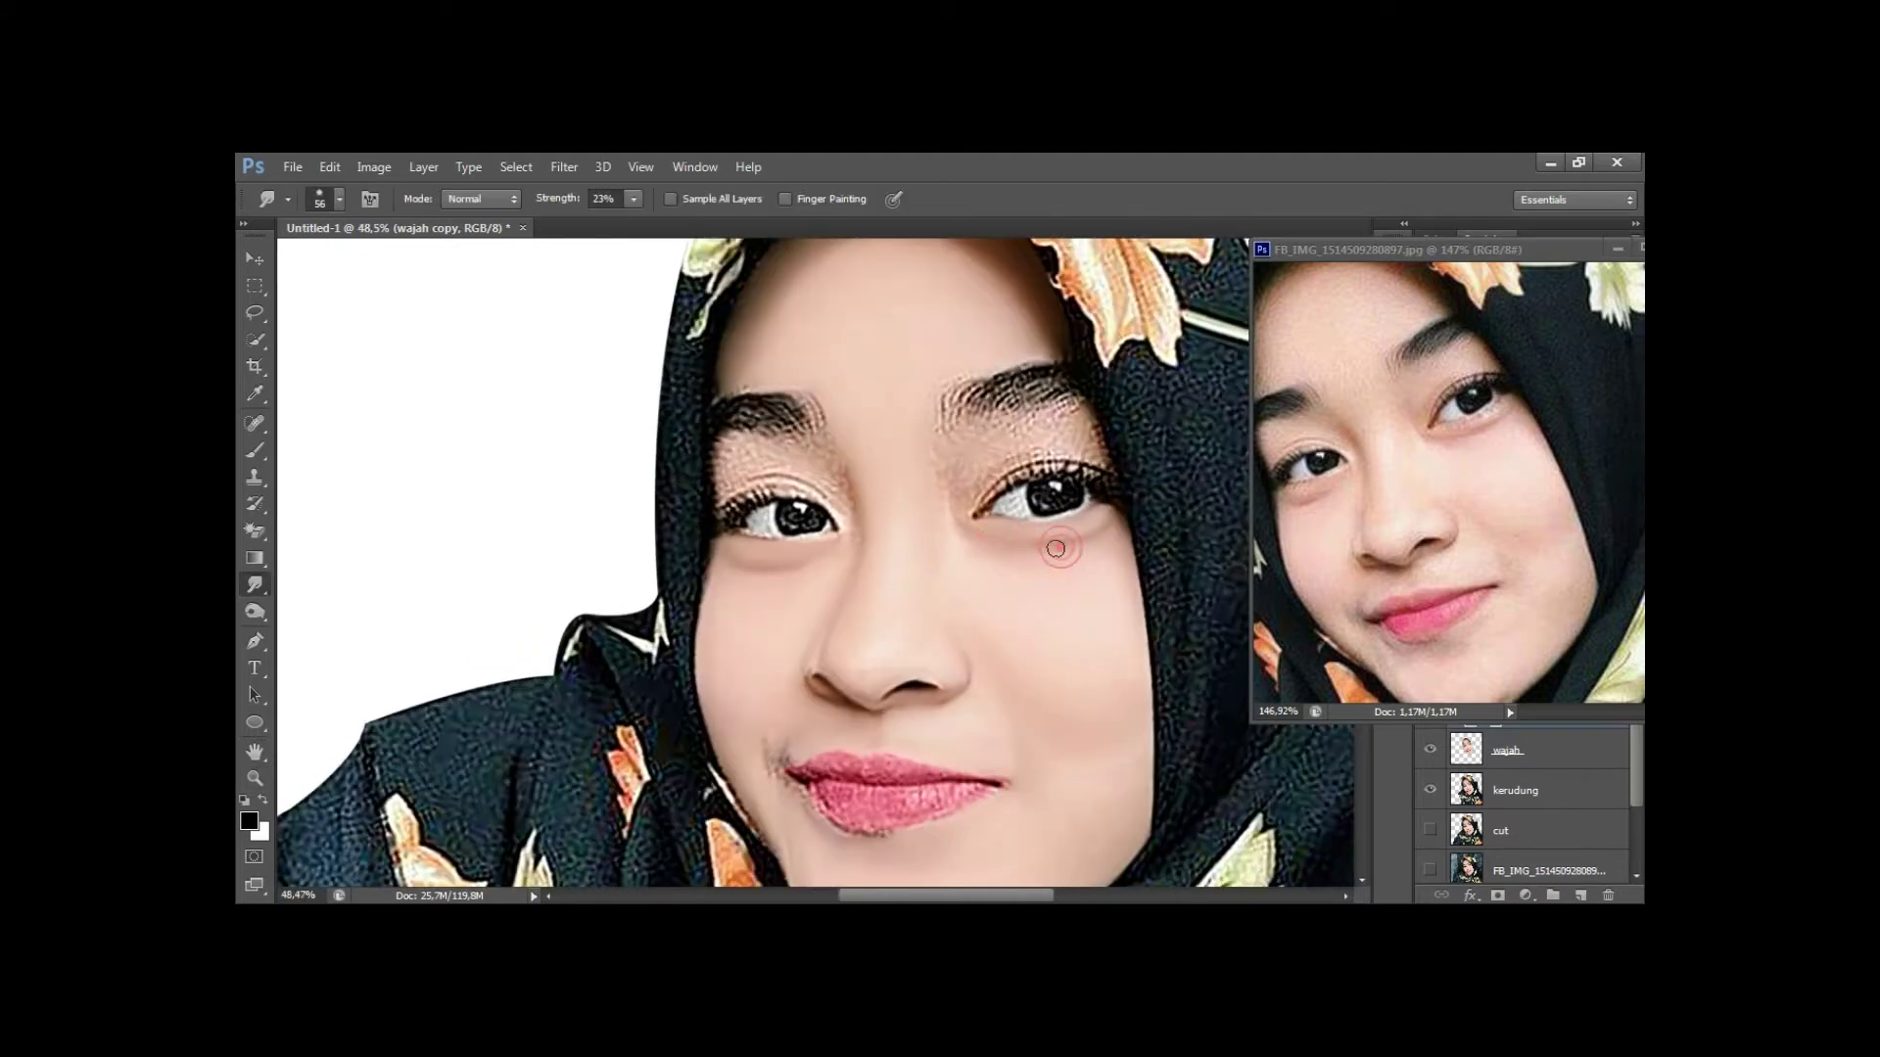
{"action": "scroll", "coordinate": [1041, 455], "scroll_direction": "up", "scroll_amount": 2}
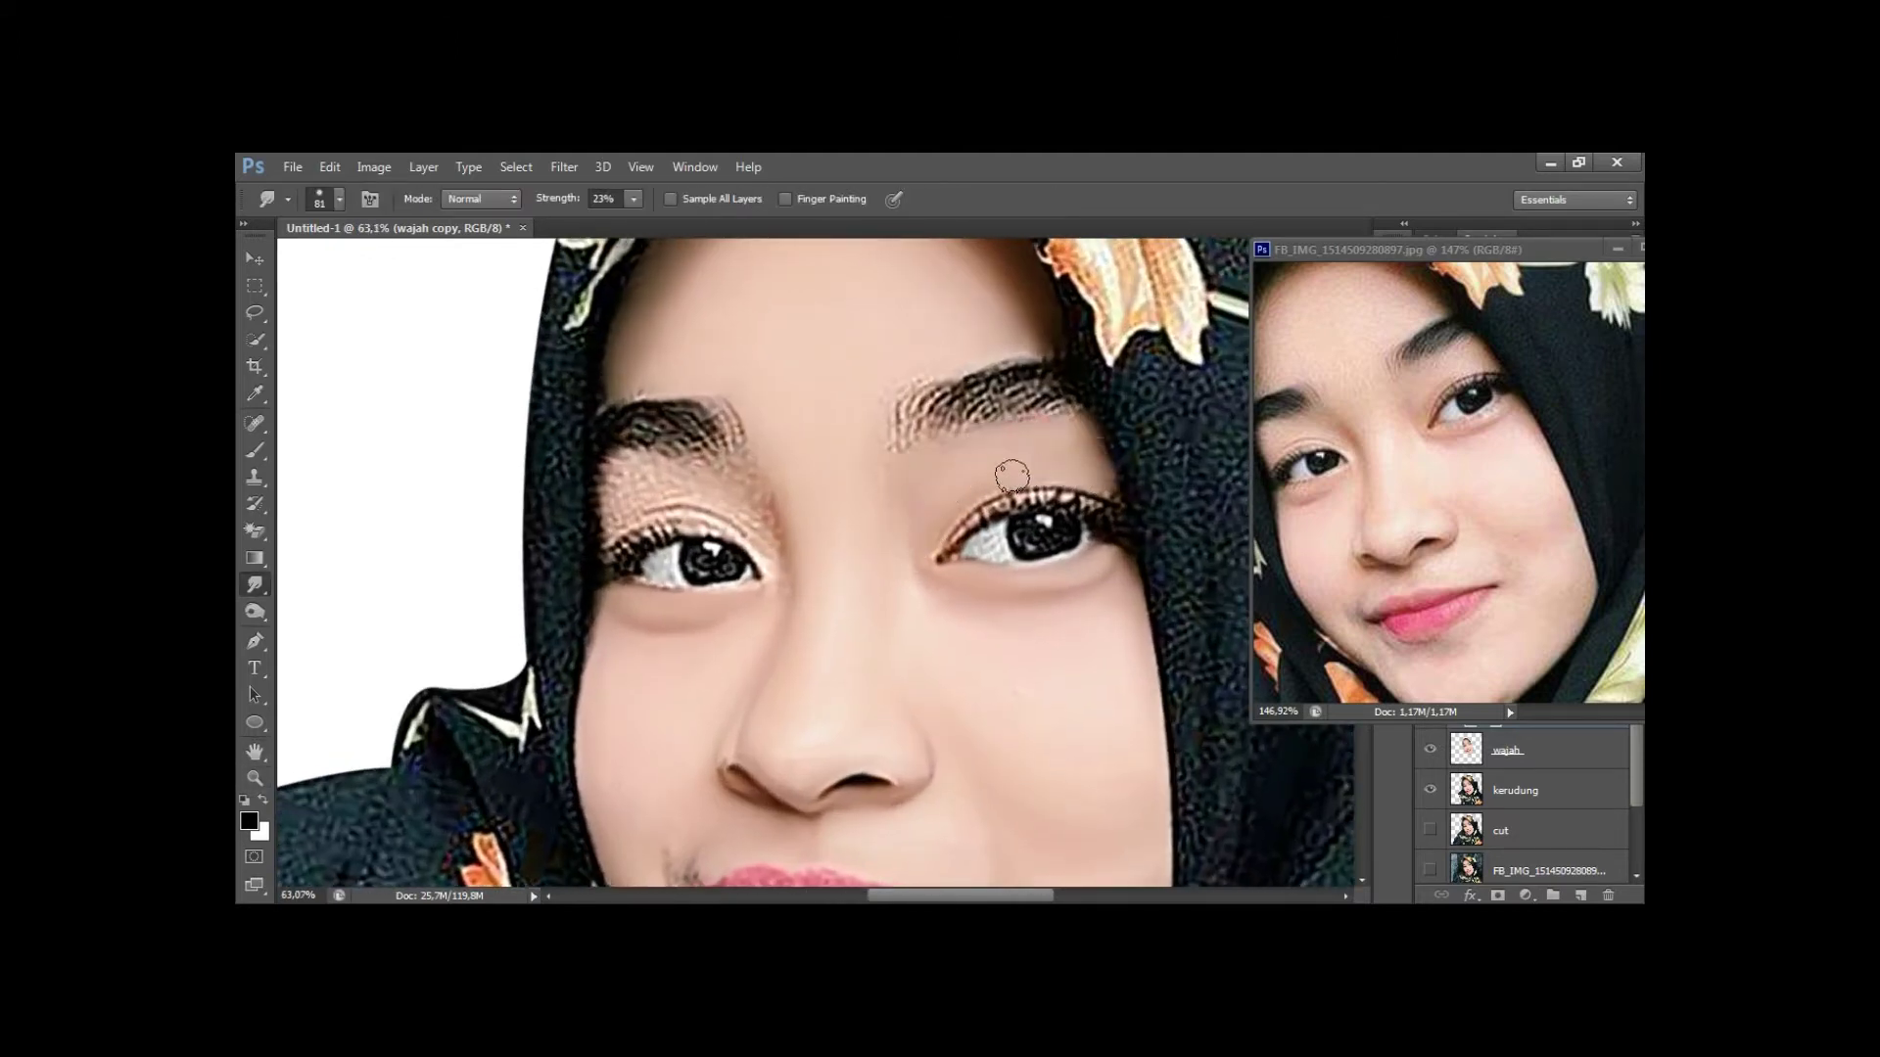
{"action": "left_click_drag", "start_coordinate": [946, 460], "coordinate": [1141, 460]}
{"action": "key", "text": "bracketleft"}
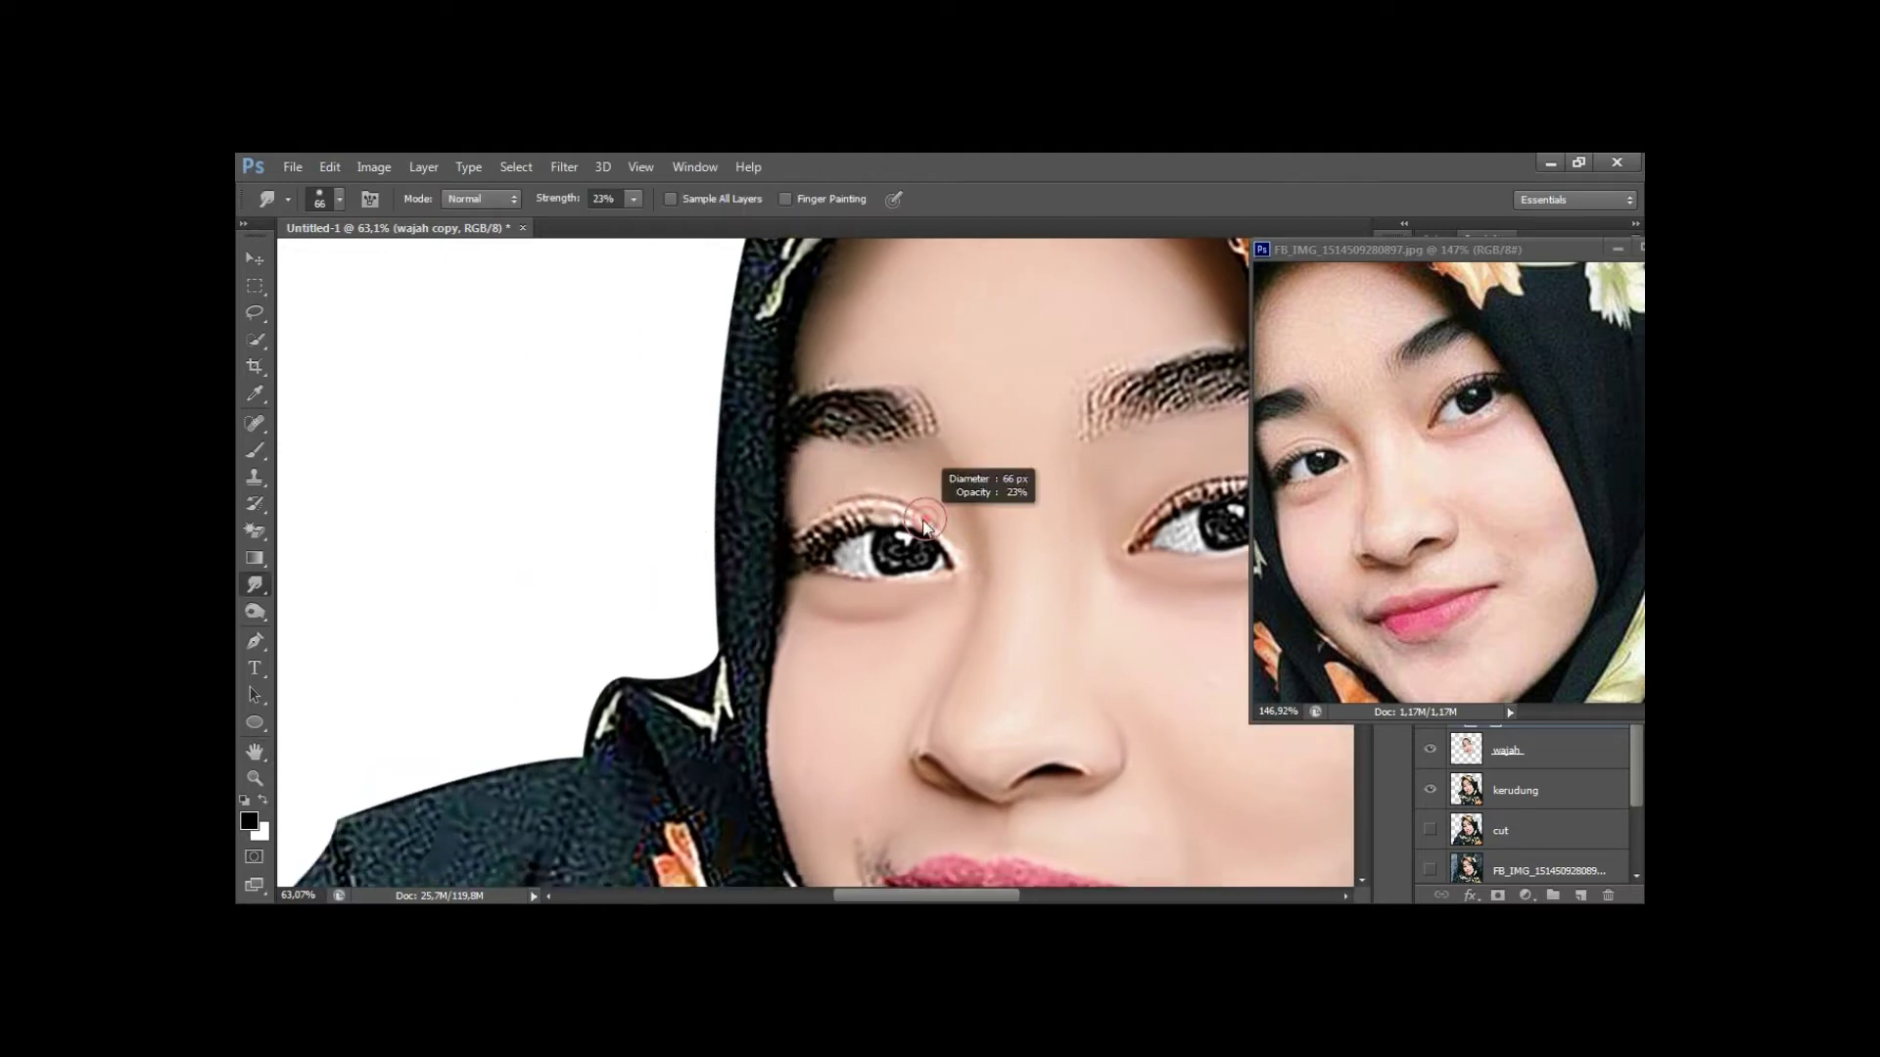
{"action": "key", "text": "z"}
{"action": "mouse_move", "coordinate": [1039, 595]}
{"action": "left_mouse_down"}
{"action": "mouse_move", "coordinate": [881, 595]}
{"action": "mouse_move", "coordinate": [1077, 595]}
{"action": "left_mouse_up"}
Smudge the upper and lower lips smooth, including the ragged lower lip edge.
{"action": "key", "text": "r"}
{"action": "mouse_move", "coordinate": [943, 744]}
{"action": "left_mouse_down"}
{"action": "mouse_move", "coordinate": [944, 558]}
{"action": "mouse_move", "coordinate": [1012, 473]}
{"action": "left_mouse_up"}
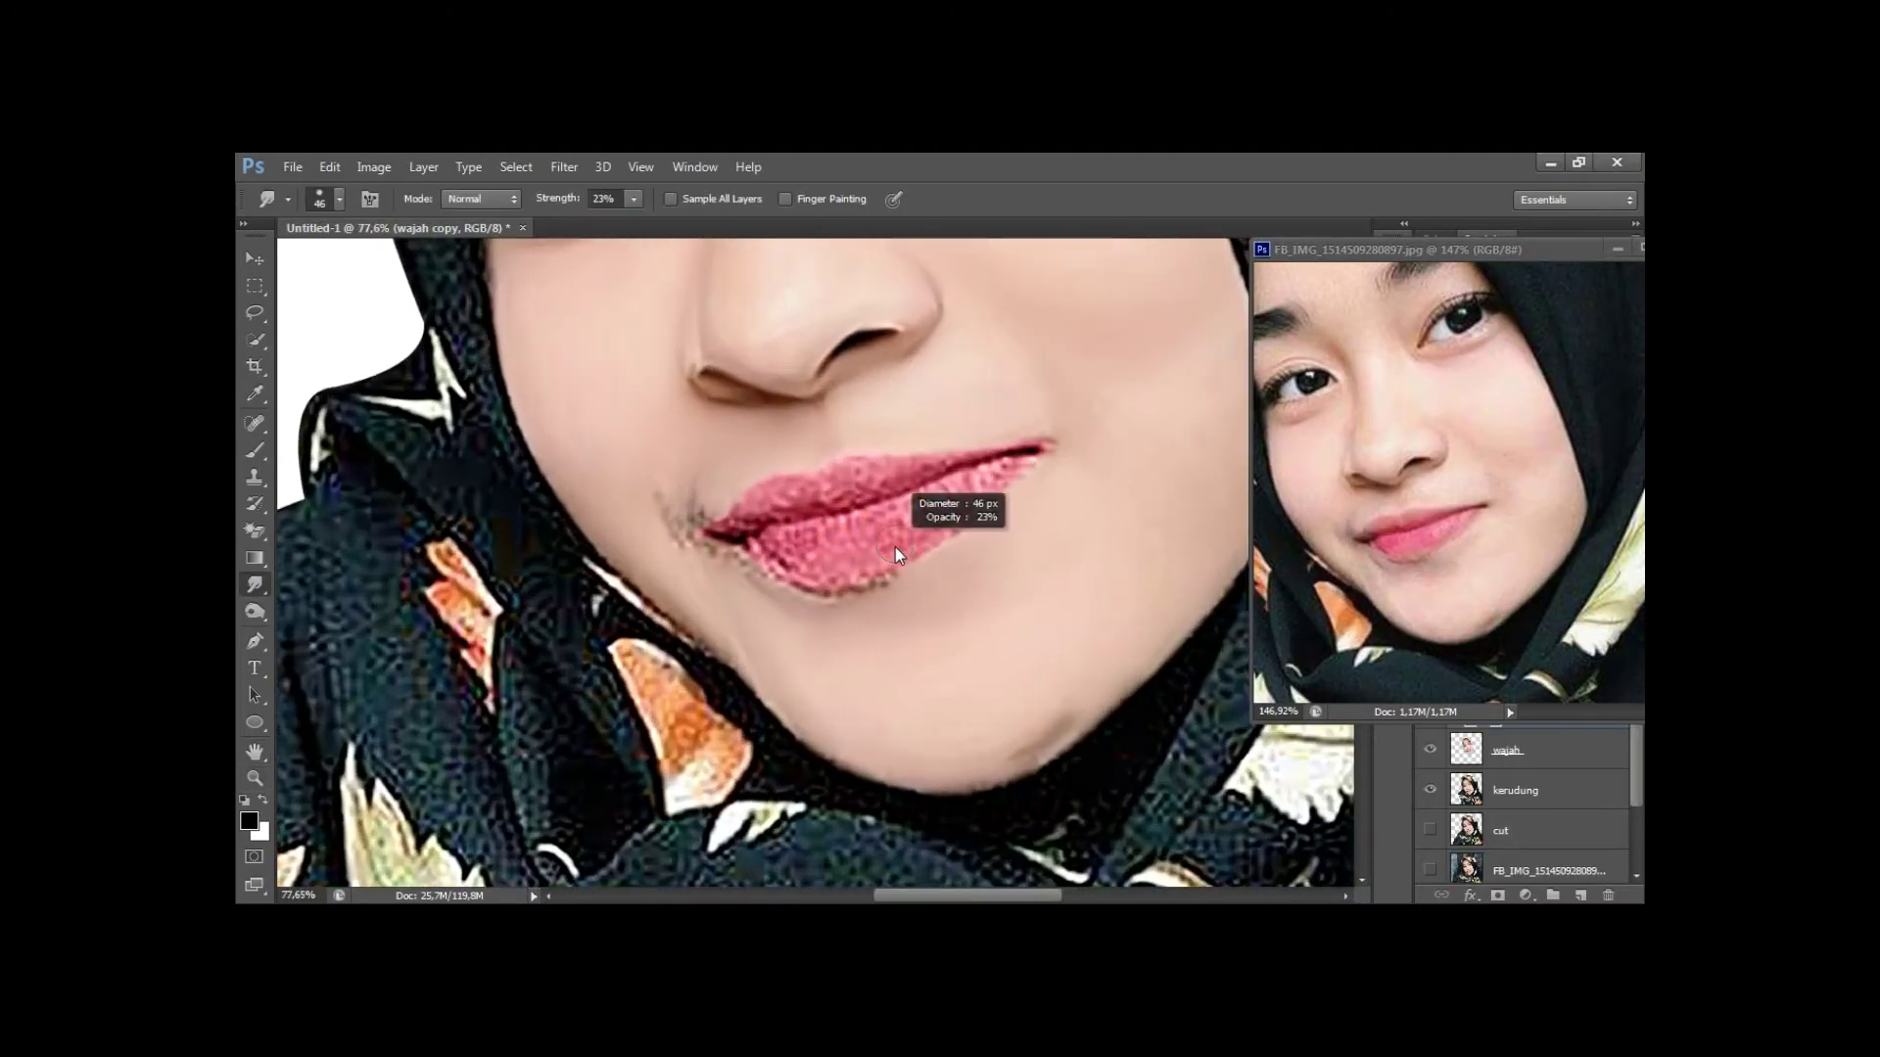
{"action": "left_click_drag", "start_coordinate": [869, 542], "coordinate": [985, 486]}
{"action": "mouse_move", "coordinate": [805, 553]}
{"action": "left_mouse_down"}
{"action": "mouse_move", "coordinate": [939, 494]}
{"action": "mouse_move", "coordinate": [863, 542]}
{"action": "left_mouse_up"}
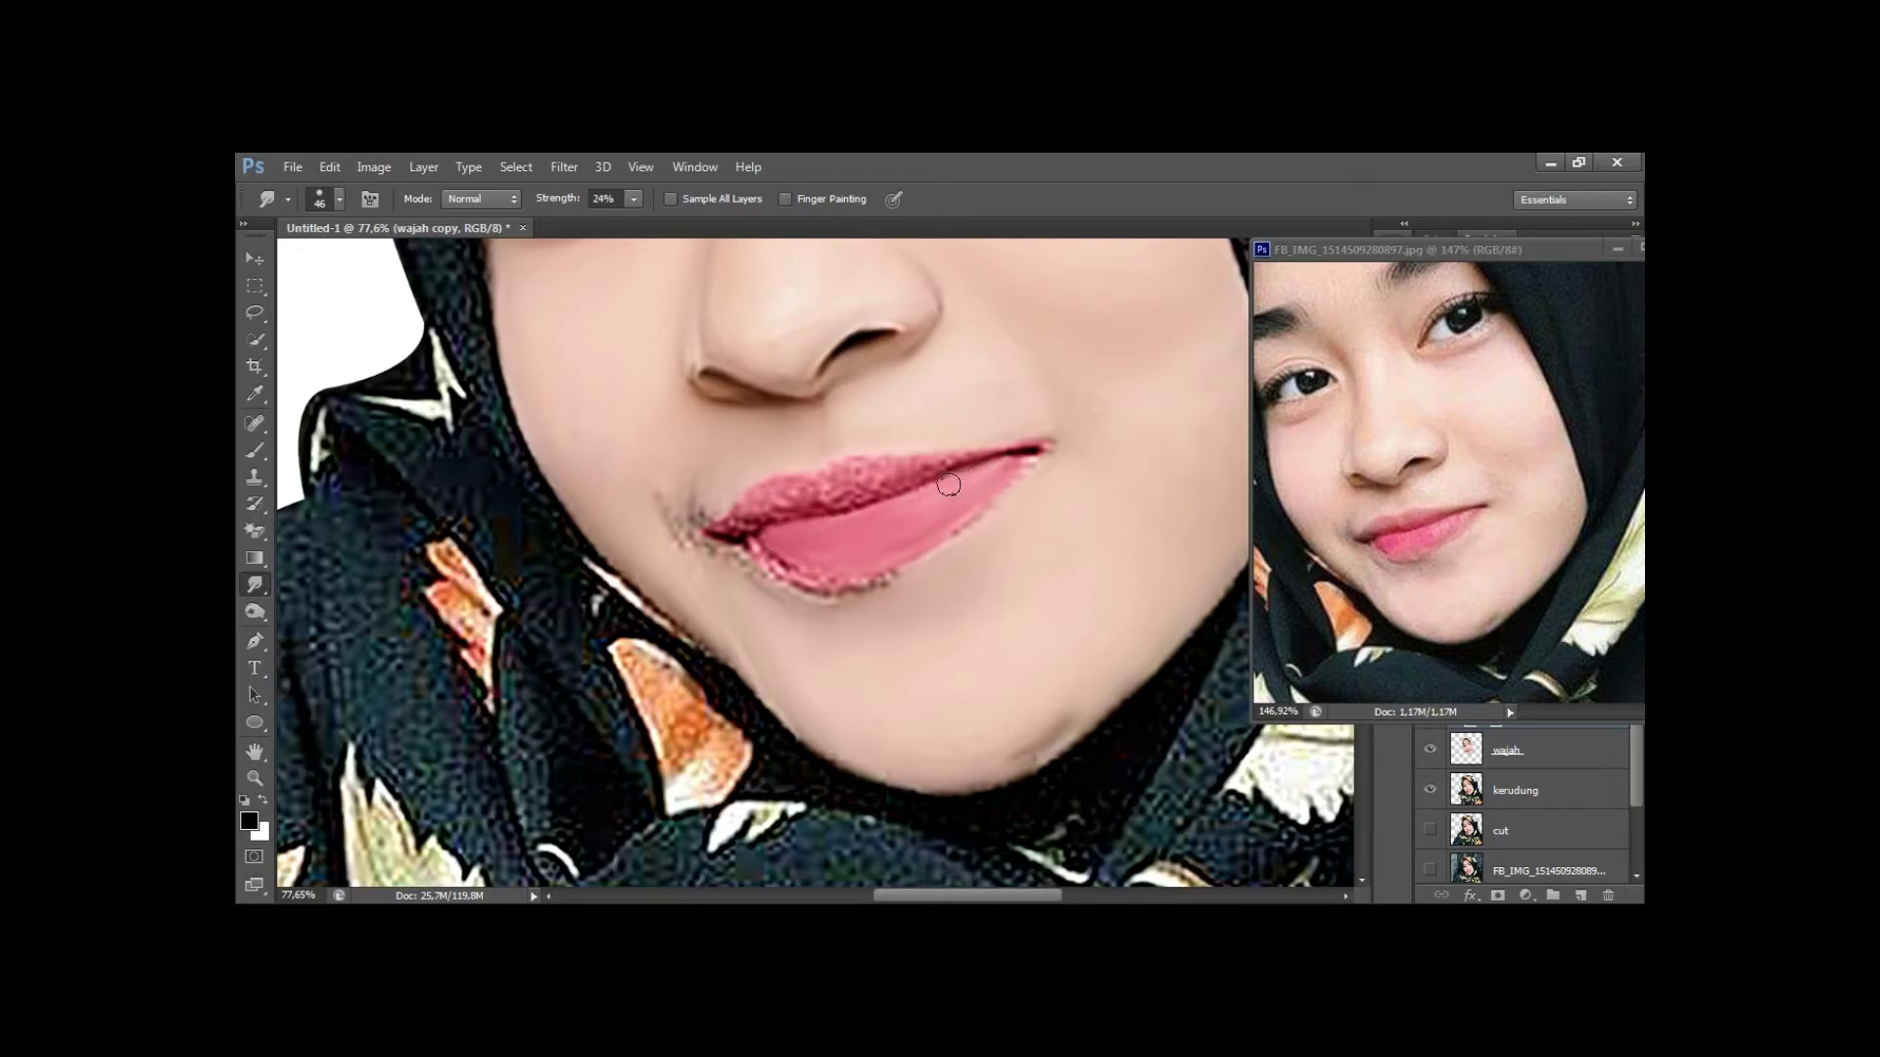
{"action": "mouse_move", "coordinate": [799, 569]}
{"action": "left_mouse_down"}
{"action": "mouse_move", "coordinate": [764, 578]}
{"action": "mouse_move", "coordinate": [881, 592]}
{"action": "left_mouse_up"}
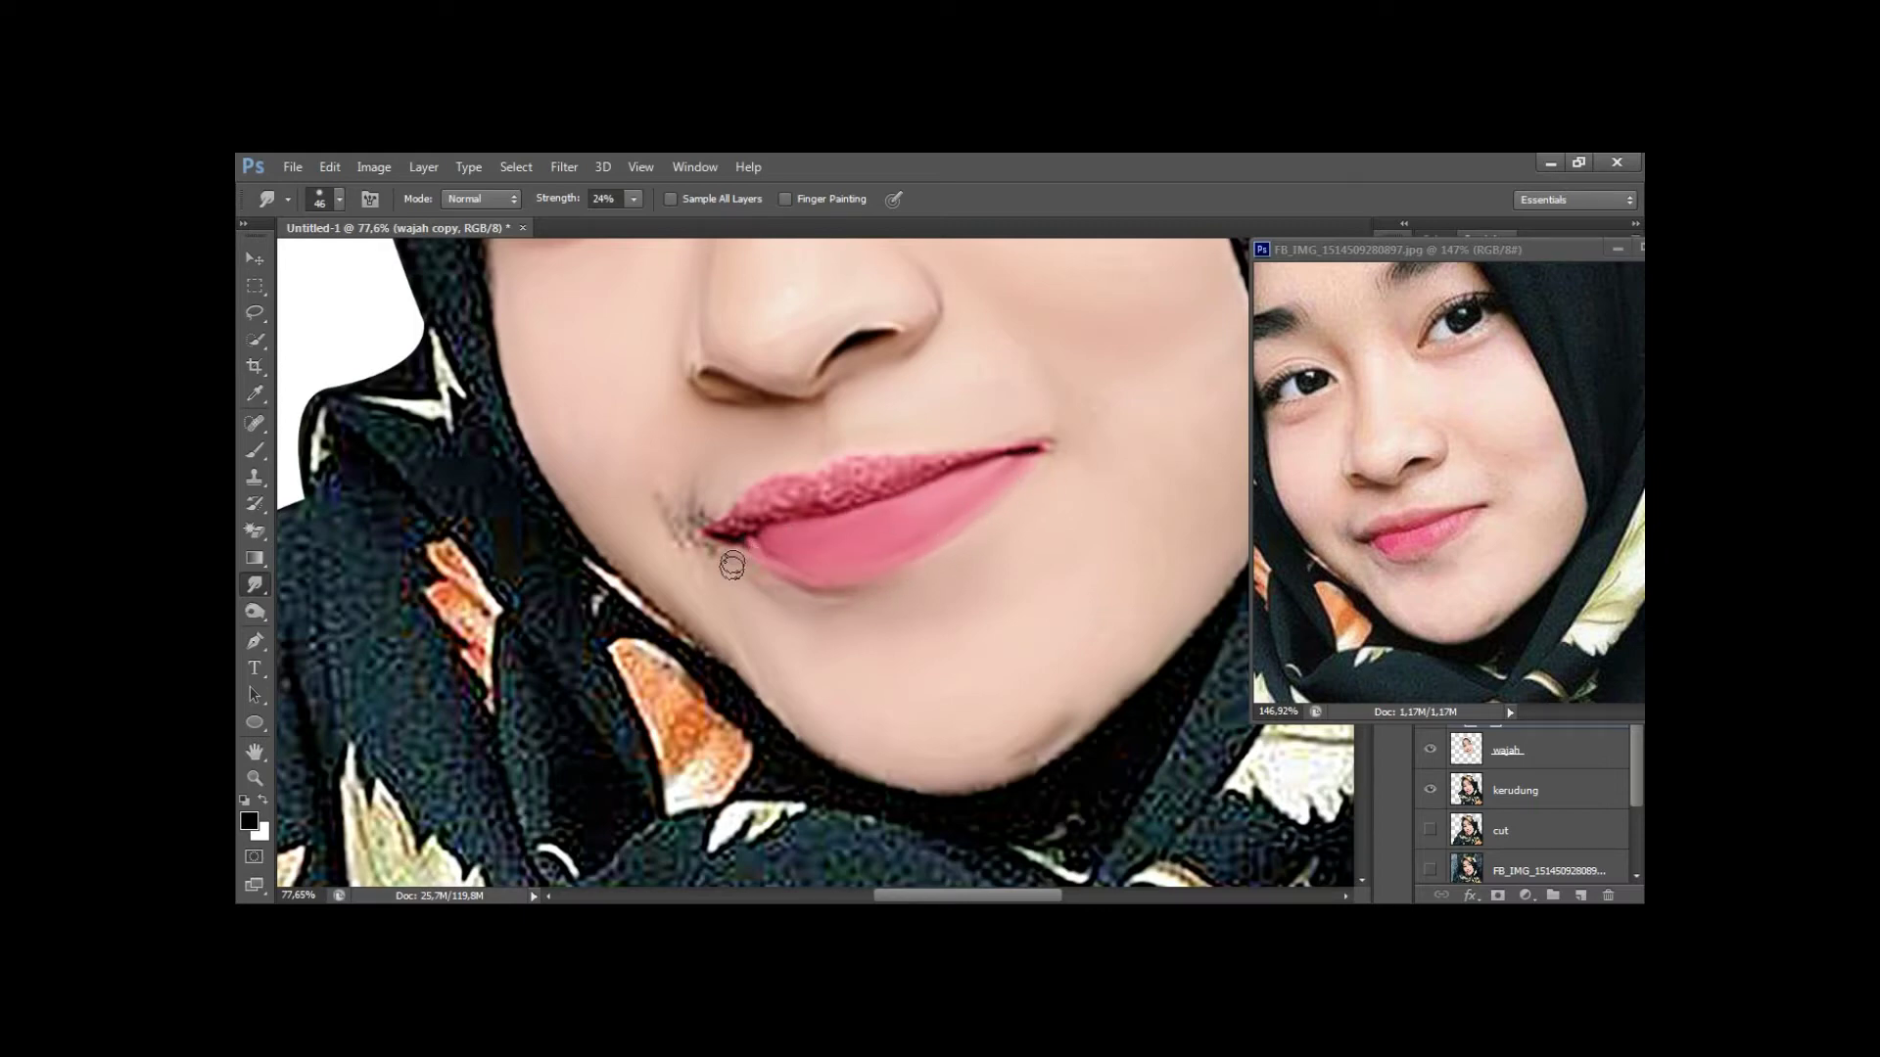
{"action": "key", "text": "r"}
{"action": "left_click_drag", "start_coordinate": [776, 499], "coordinate": [862, 495]}
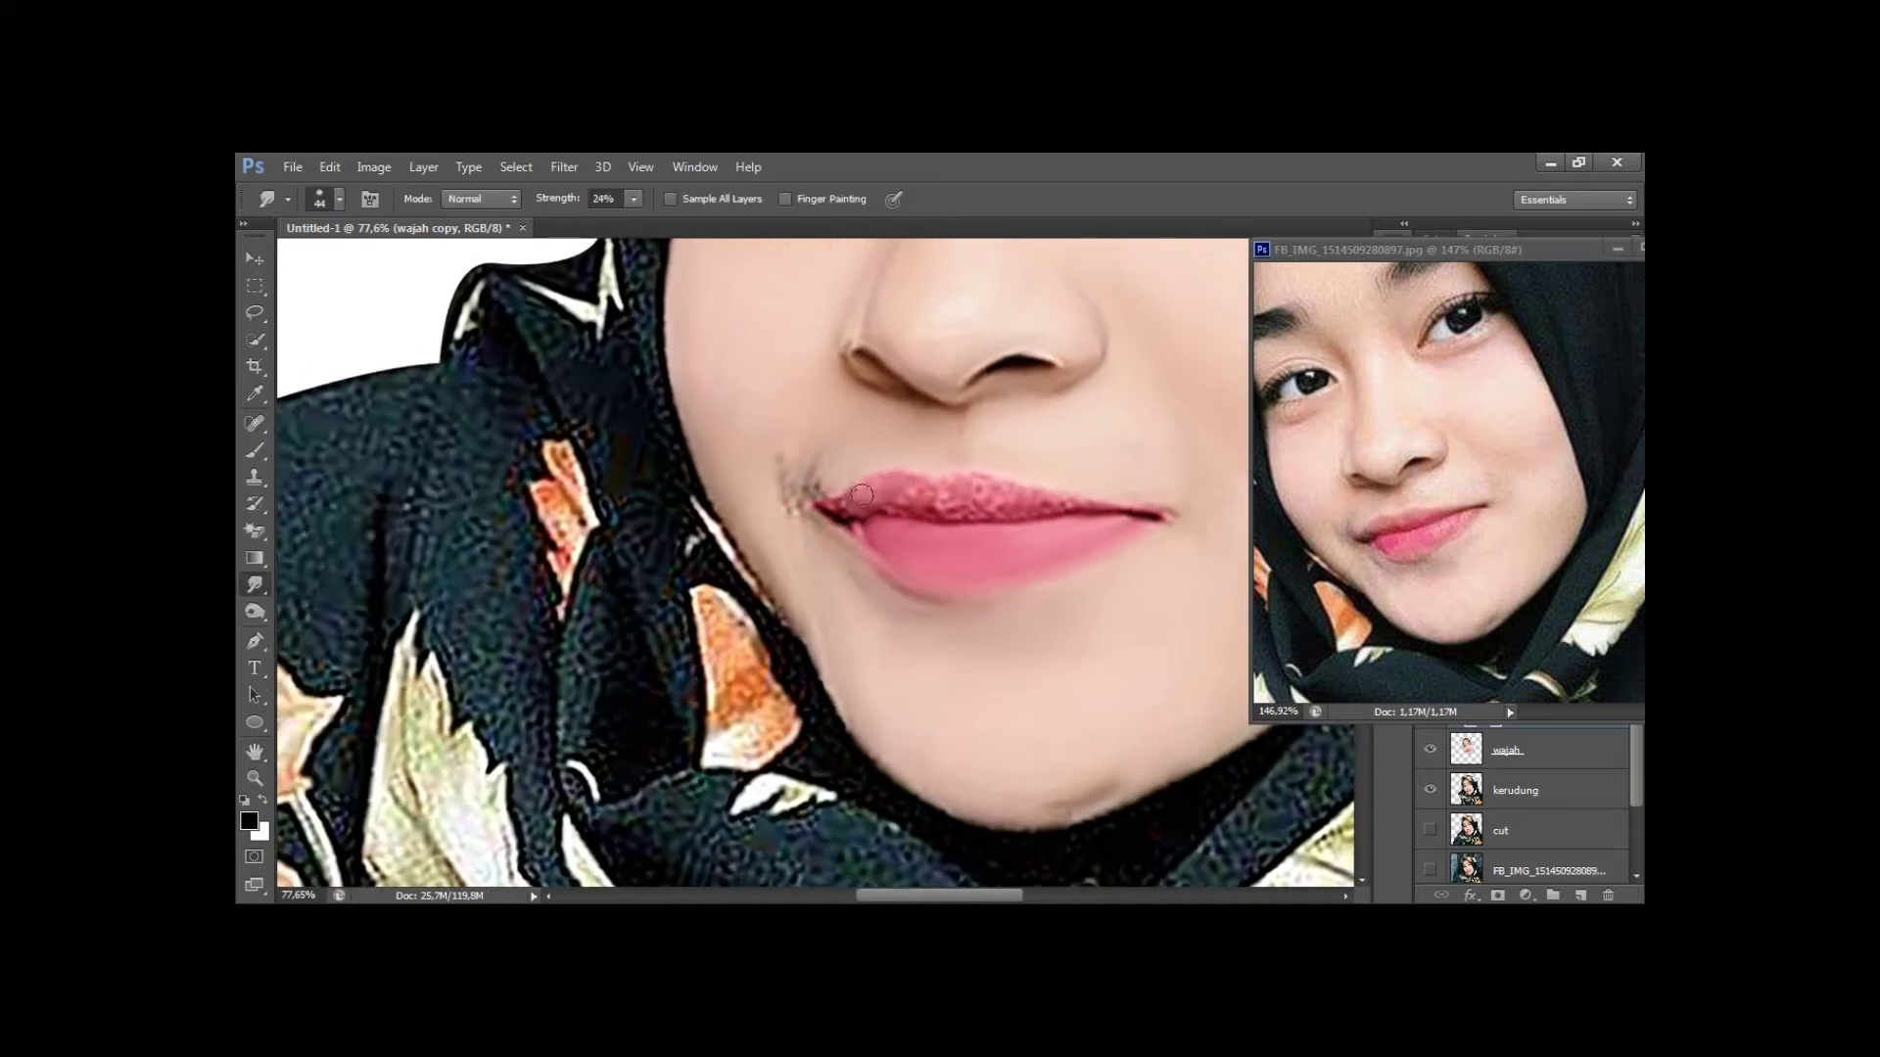
{"action": "key", "text": "bracketleft"}
Blend the mouth corners, the skin down to the chin, and the lower lip.
{"action": "scroll", "coordinate": [1015, 501], "scroll_direction": "right", "scroll_amount": 2}
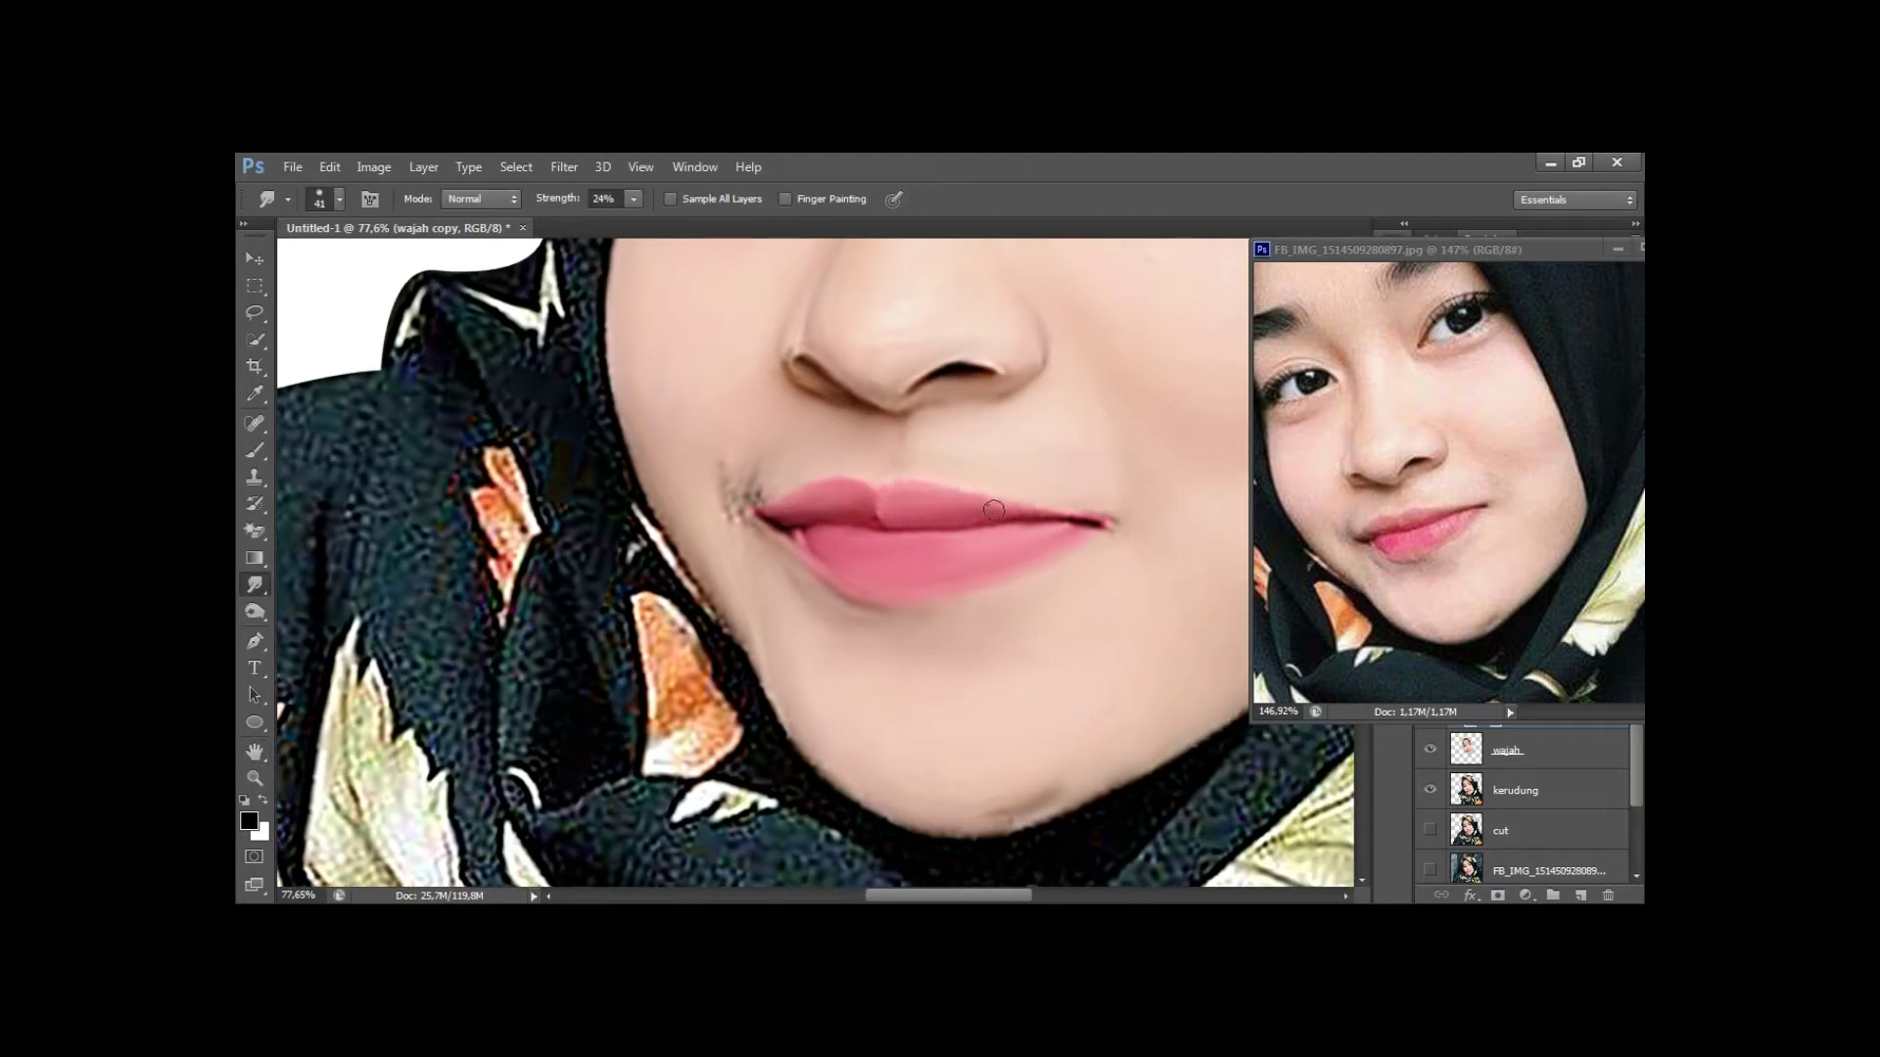
{"action": "key", "text": "h"}
{"action": "left_click_drag", "start_coordinate": [982, 520], "coordinate": [944, 576]}
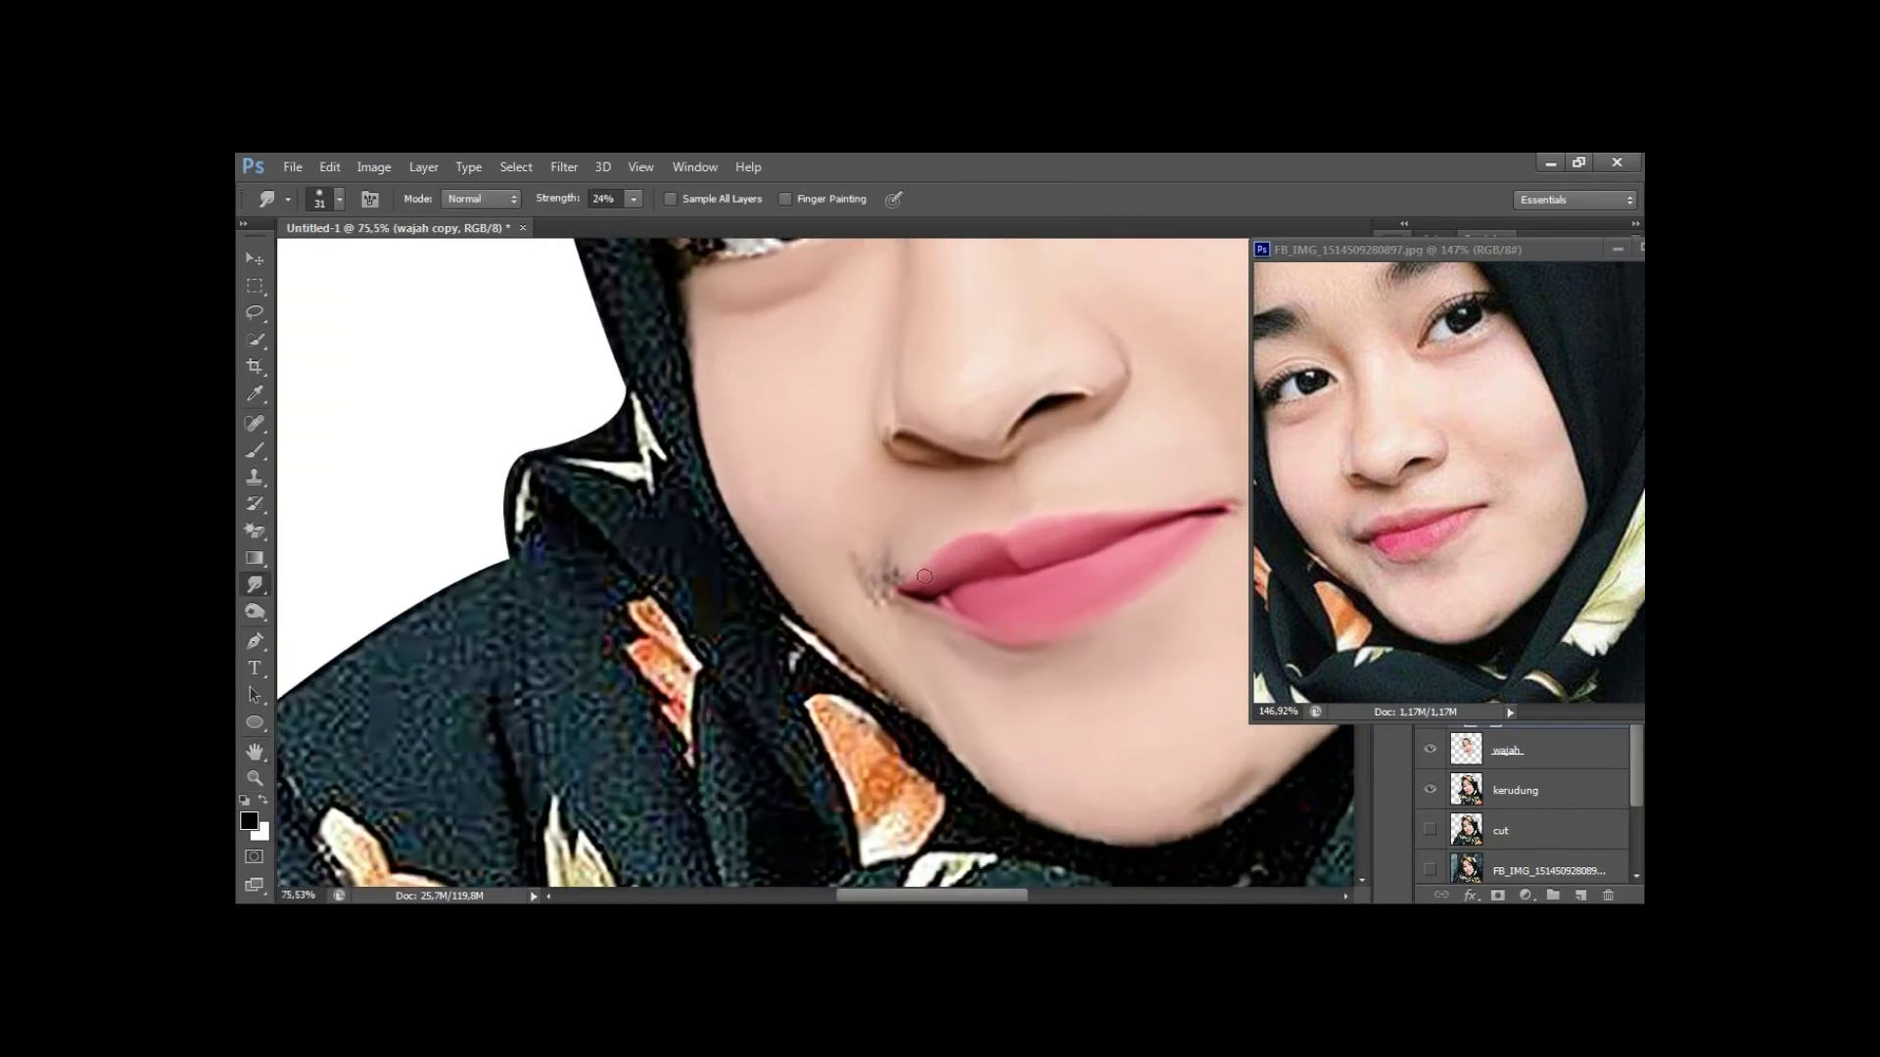
{"action": "left_click_drag", "start_coordinate": [874, 579], "coordinate": [896, 612]}
{"action": "key", "text": "bracketright"}
{"action": "left_click", "coordinate": [926, 536]}
{"action": "left_click", "coordinate": [926, 523]}
{"action": "left_click", "coordinate": [881, 612]}
{"action": "key", "text": "bracketright"}
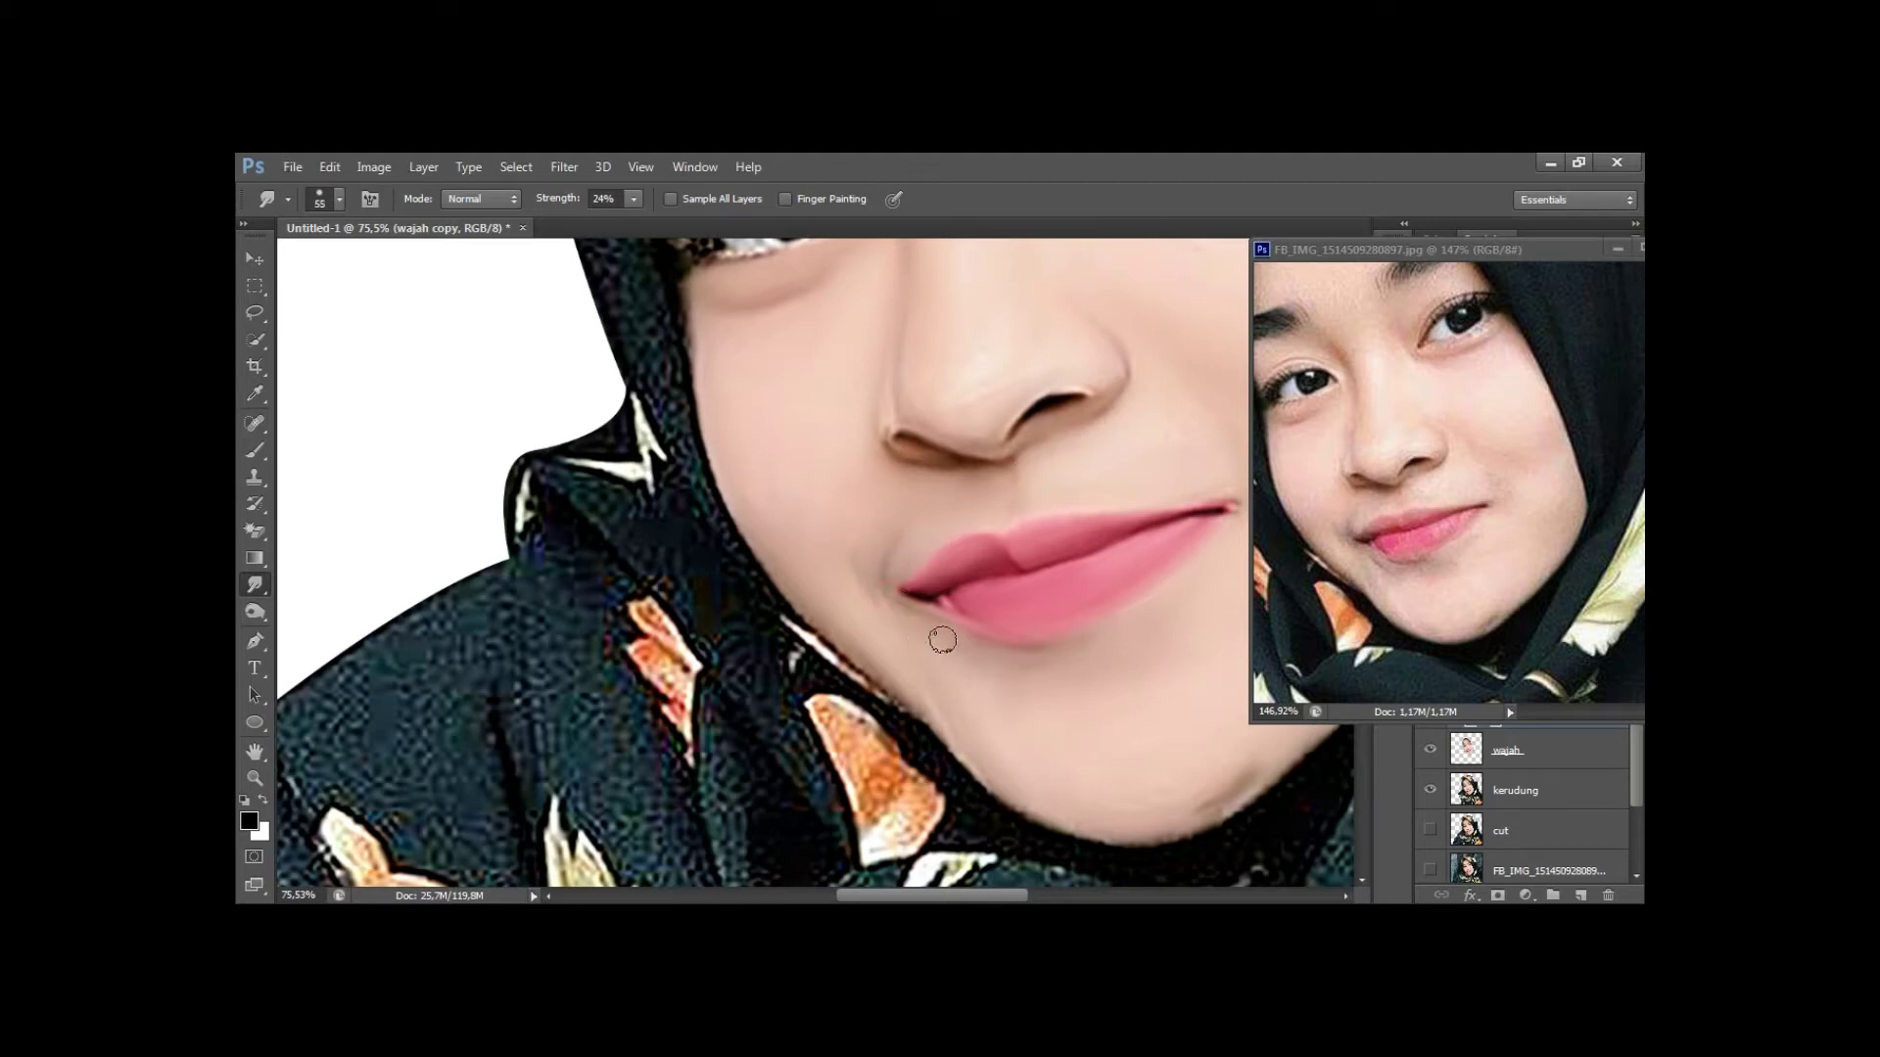
{"action": "left_click_drag", "start_coordinate": [1134, 643], "coordinate": [811, 673]}
{"action": "key", "text": "bracketleft"}
{"action": "key", "text": "bracketleft"}
{"action": "left_click", "coordinate": [772, 611]}
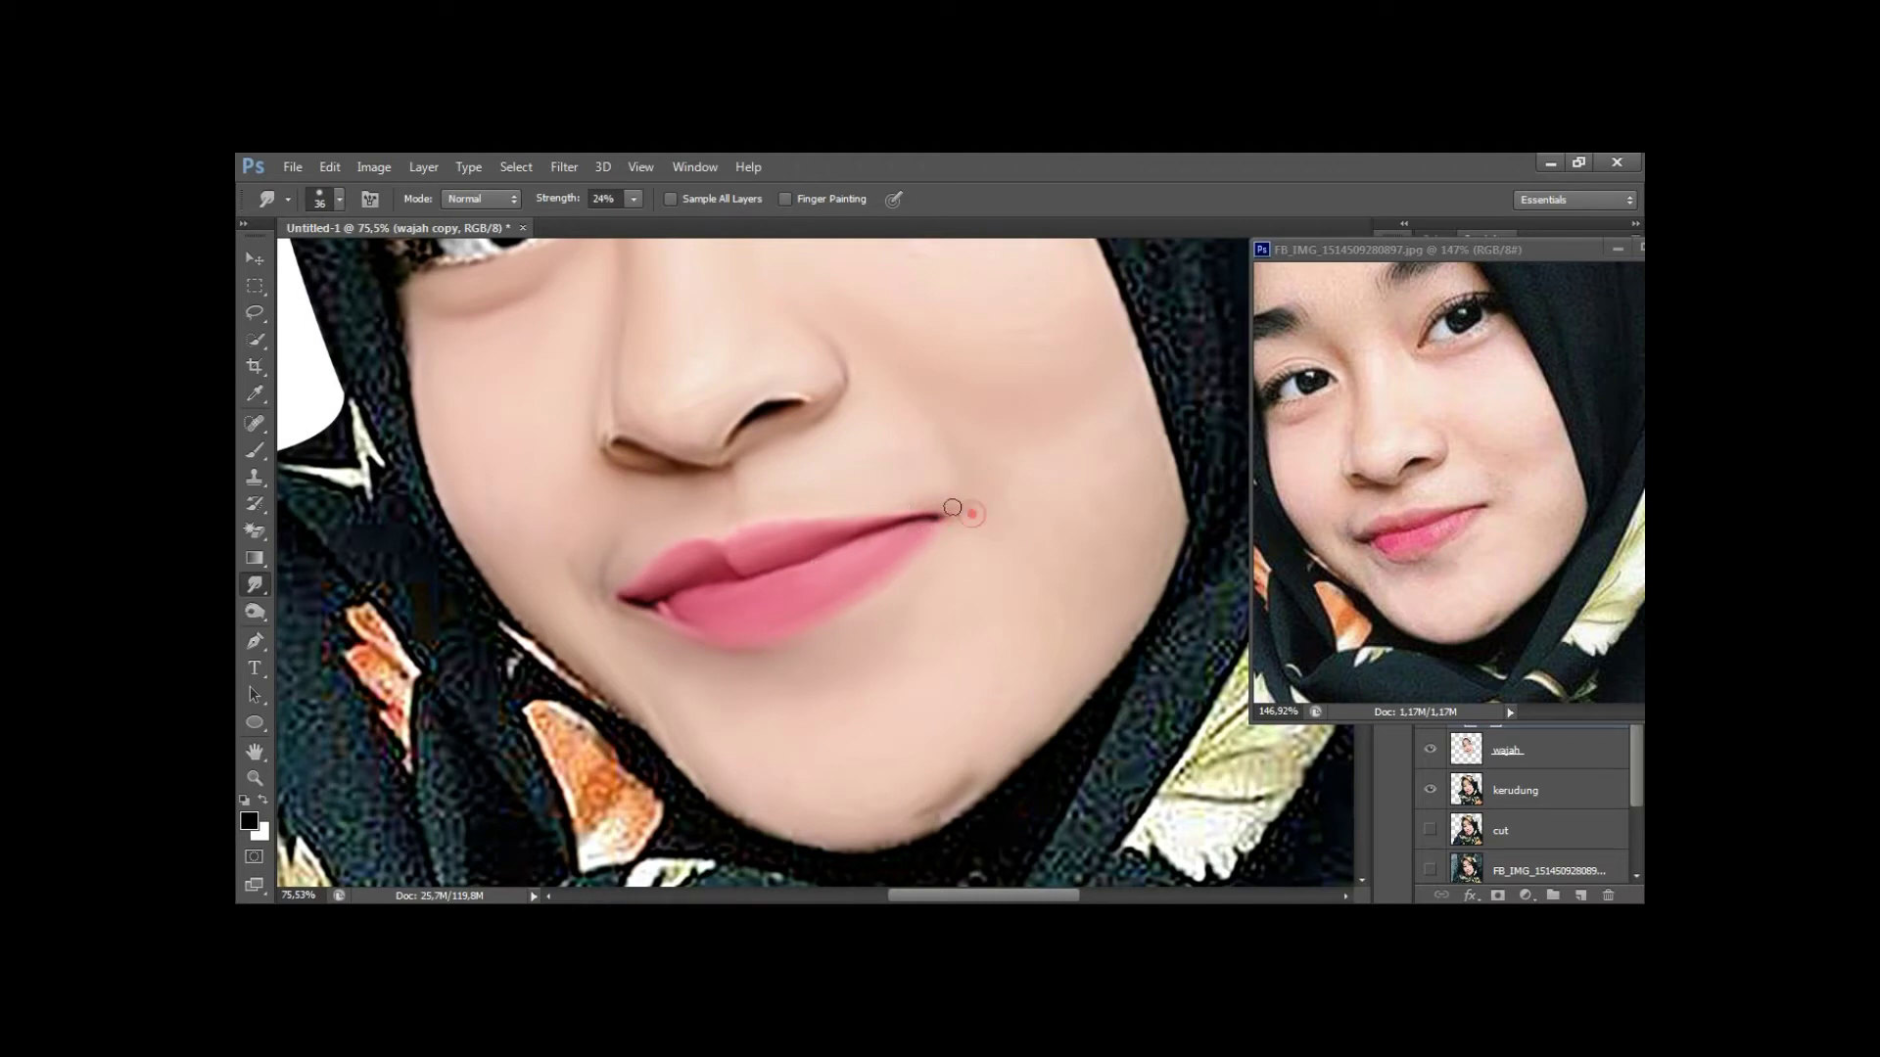
{"action": "left_click_drag", "start_coordinate": [830, 544], "coordinate": [952, 565]}
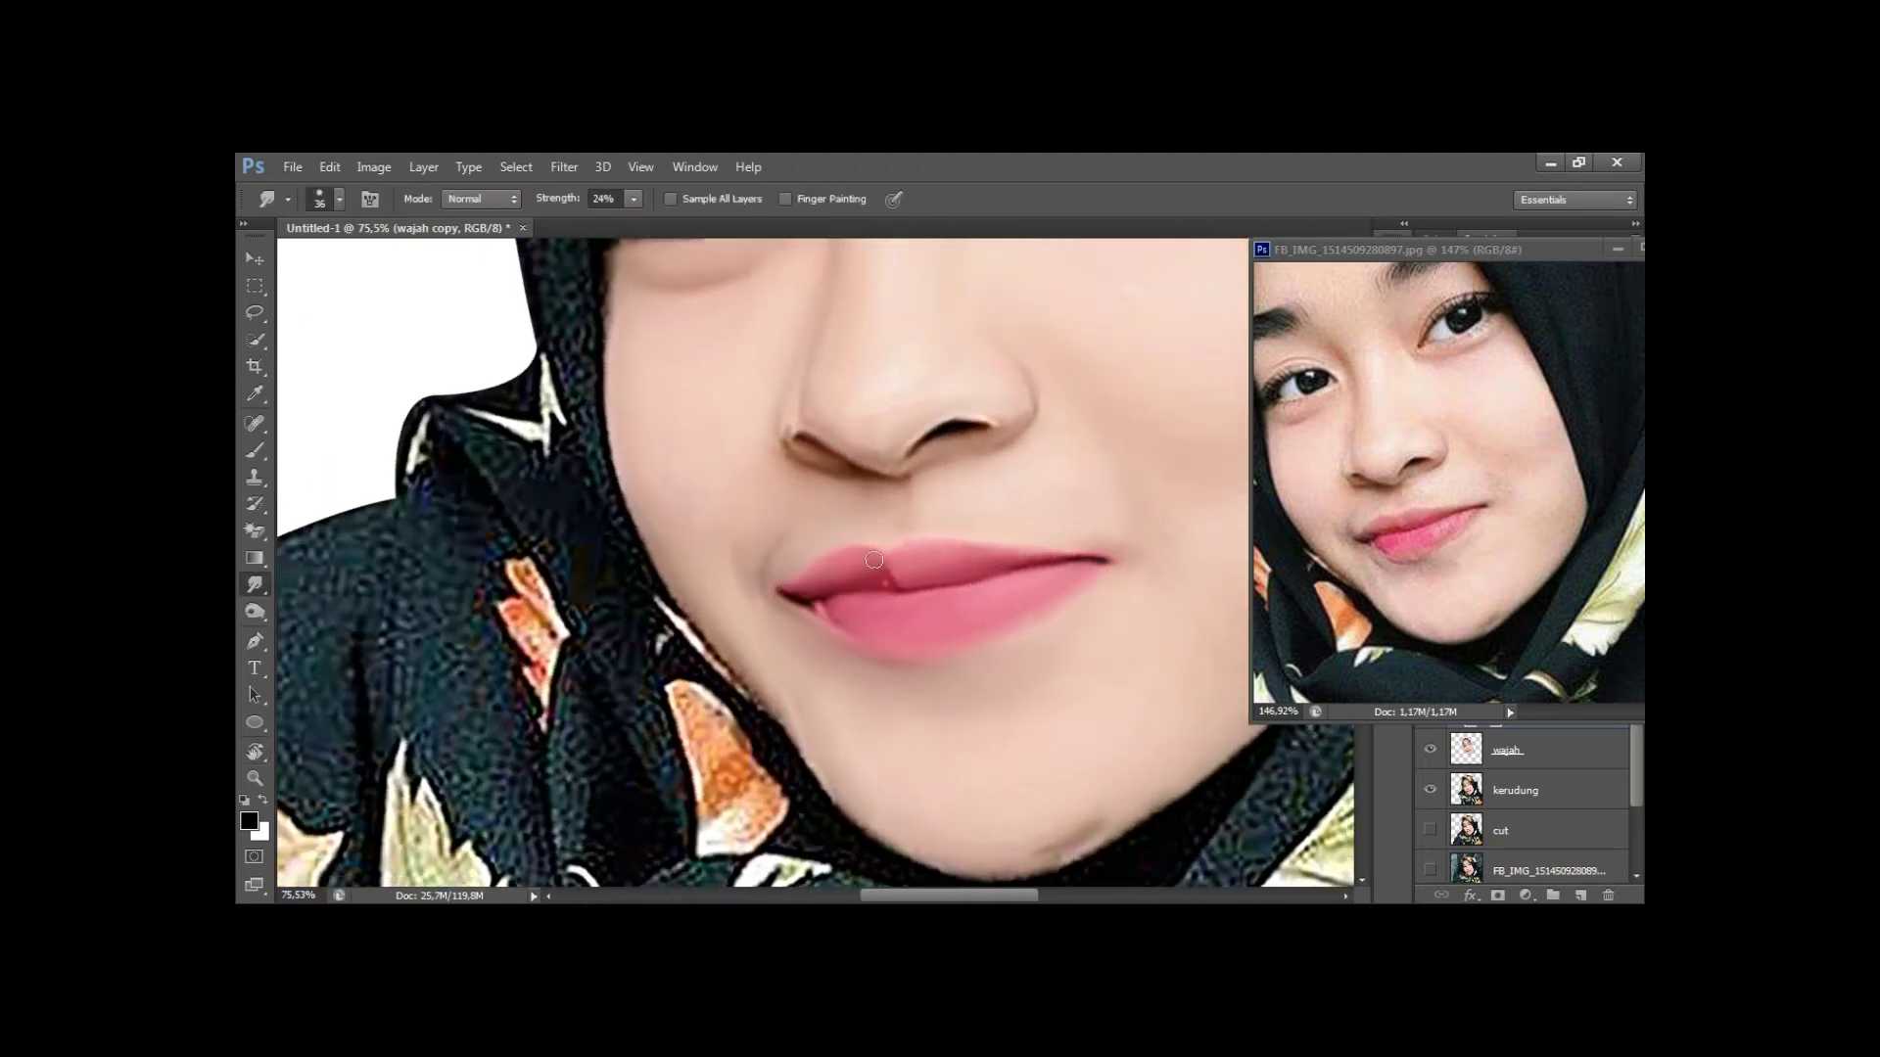
Select the wajah layer and dock the reference photo as a tab.
{"action": "key", "text": "h"}
{"action": "scroll", "coordinate": [924, 605], "scroll_direction": "down", "scroll_amount": 3}
{"action": "scroll", "coordinate": [925, 606], "scroll_direction": "down", "scroll_amount": 2}
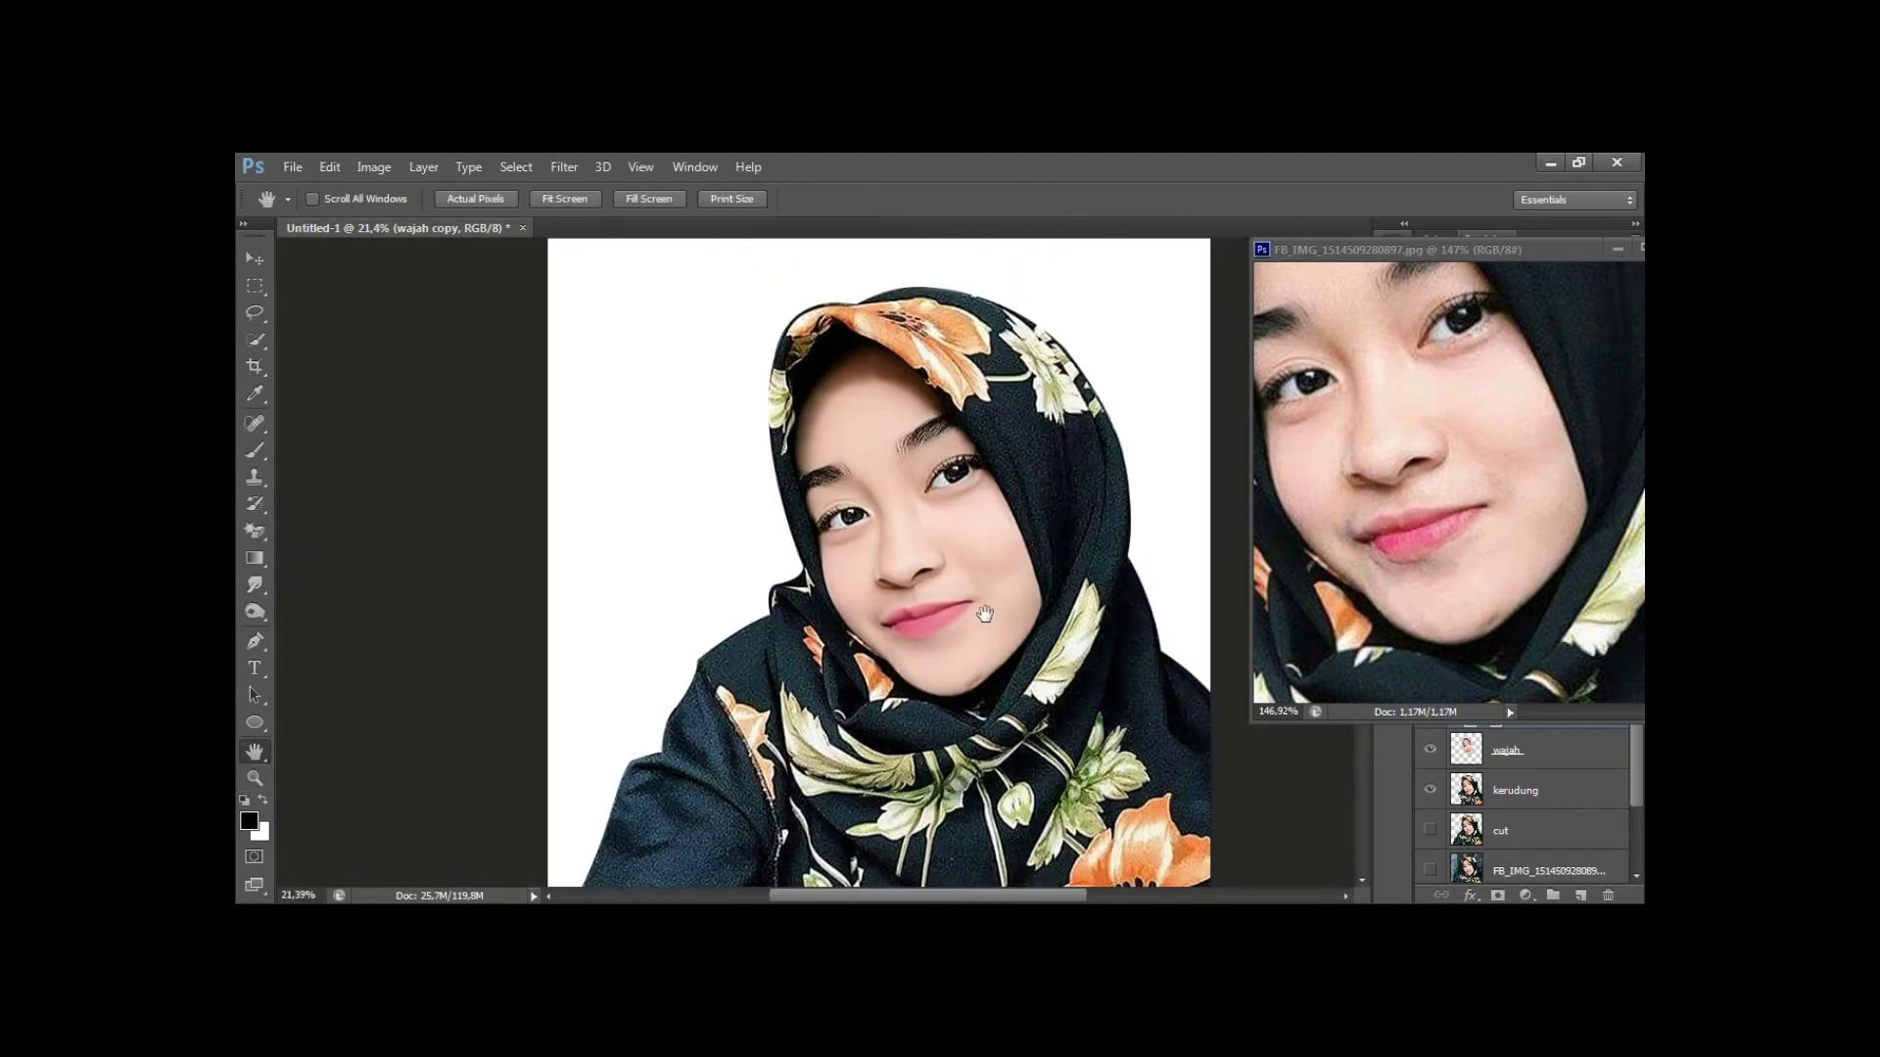
{"action": "scroll", "coordinate": [797, 446], "scroll_direction": "up", "scroll_amount": 4}
{"action": "scroll", "coordinate": [911, 516], "scroll_direction": "down", "scroll_amount": 2}
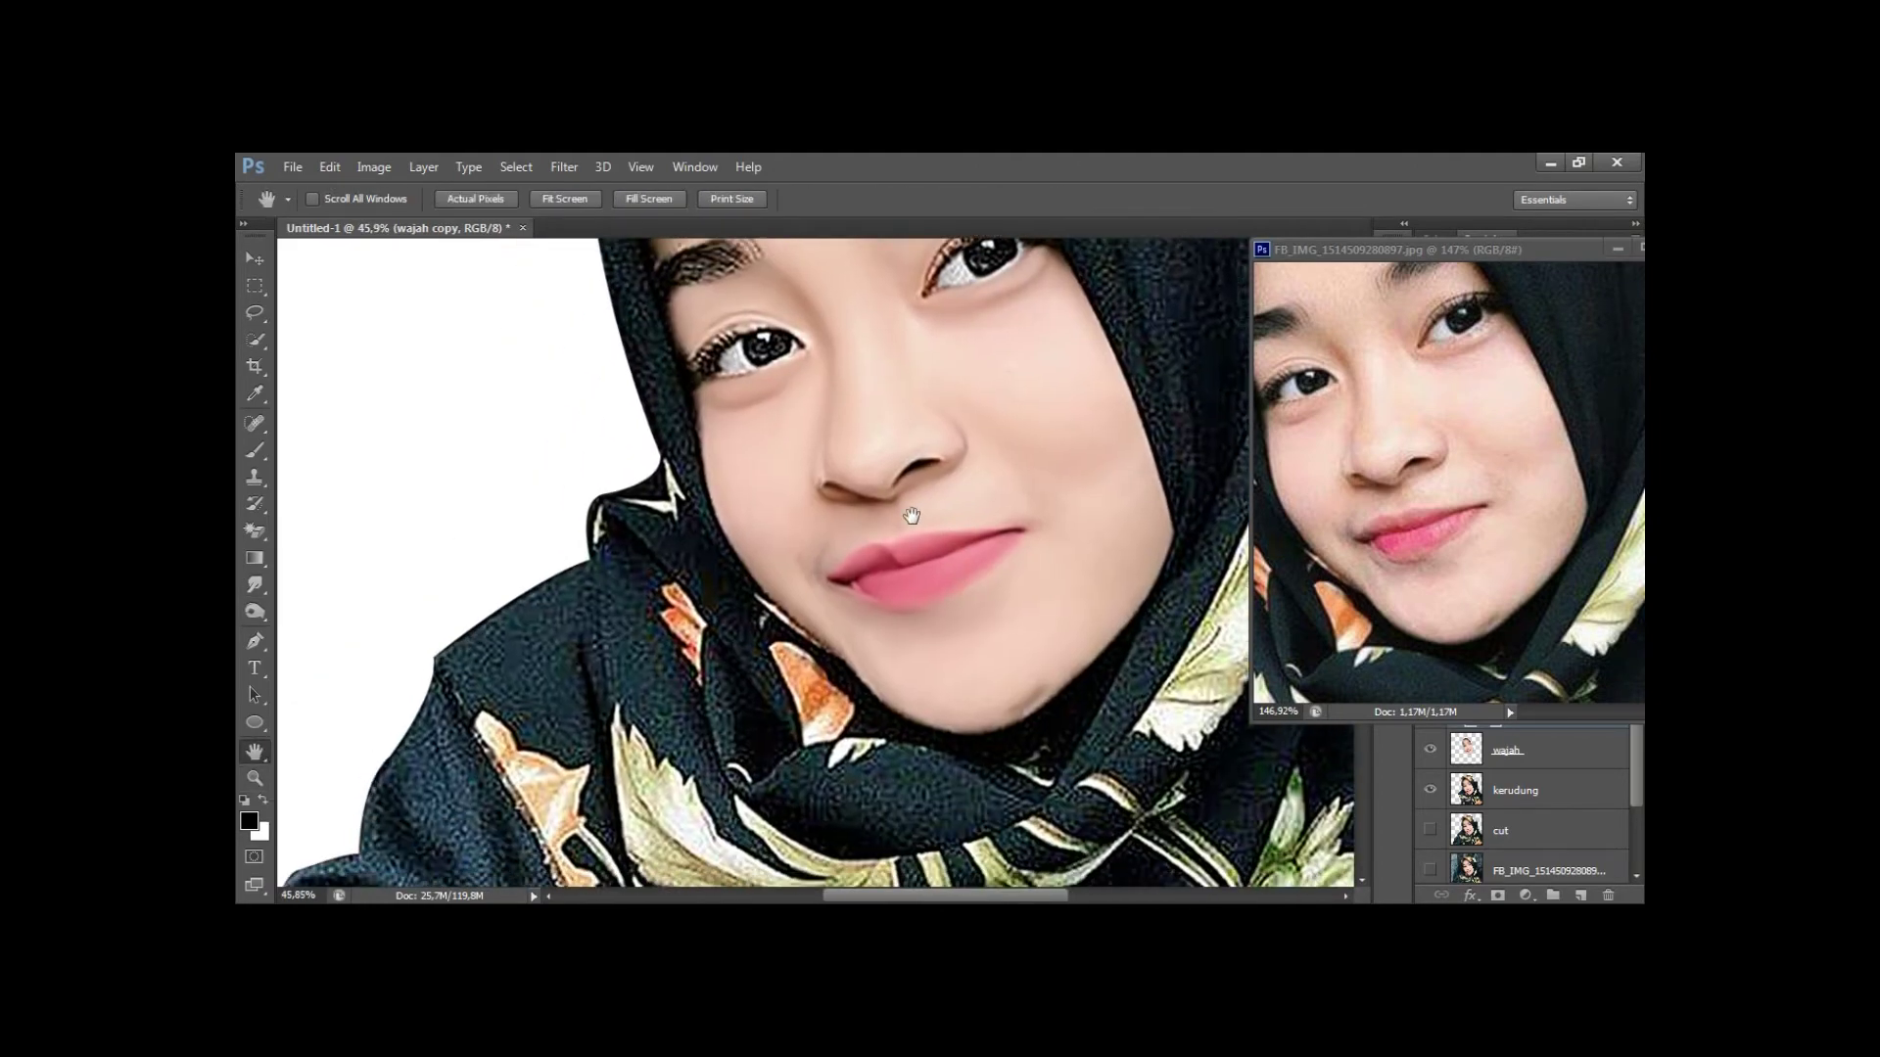
{"action": "scroll", "coordinate": [1049, 489], "scroll_direction": "up", "scroll_amount": 3}
{"action": "mouse_move", "coordinate": [1419, 250]}
{"action": "left_mouse_down"}
{"action": "mouse_move", "coordinate": [1206, 251]}
{"action": "mouse_move", "coordinate": [436, 365]}
{"action": "mouse_move", "coordinate": [1397, 262]}
{"action": "mouse_move", "coordinate": [1382, 242]}
{"action": "left_mouse_up"}
{"action": "left_click", "coordinate": [1584, 755]}
{"action": "left_click_drag", "start_coordinate": [1321, 427], "coordinate": [1370, 480]}
{"action": "left_click", "coordinate": [906, 507]}
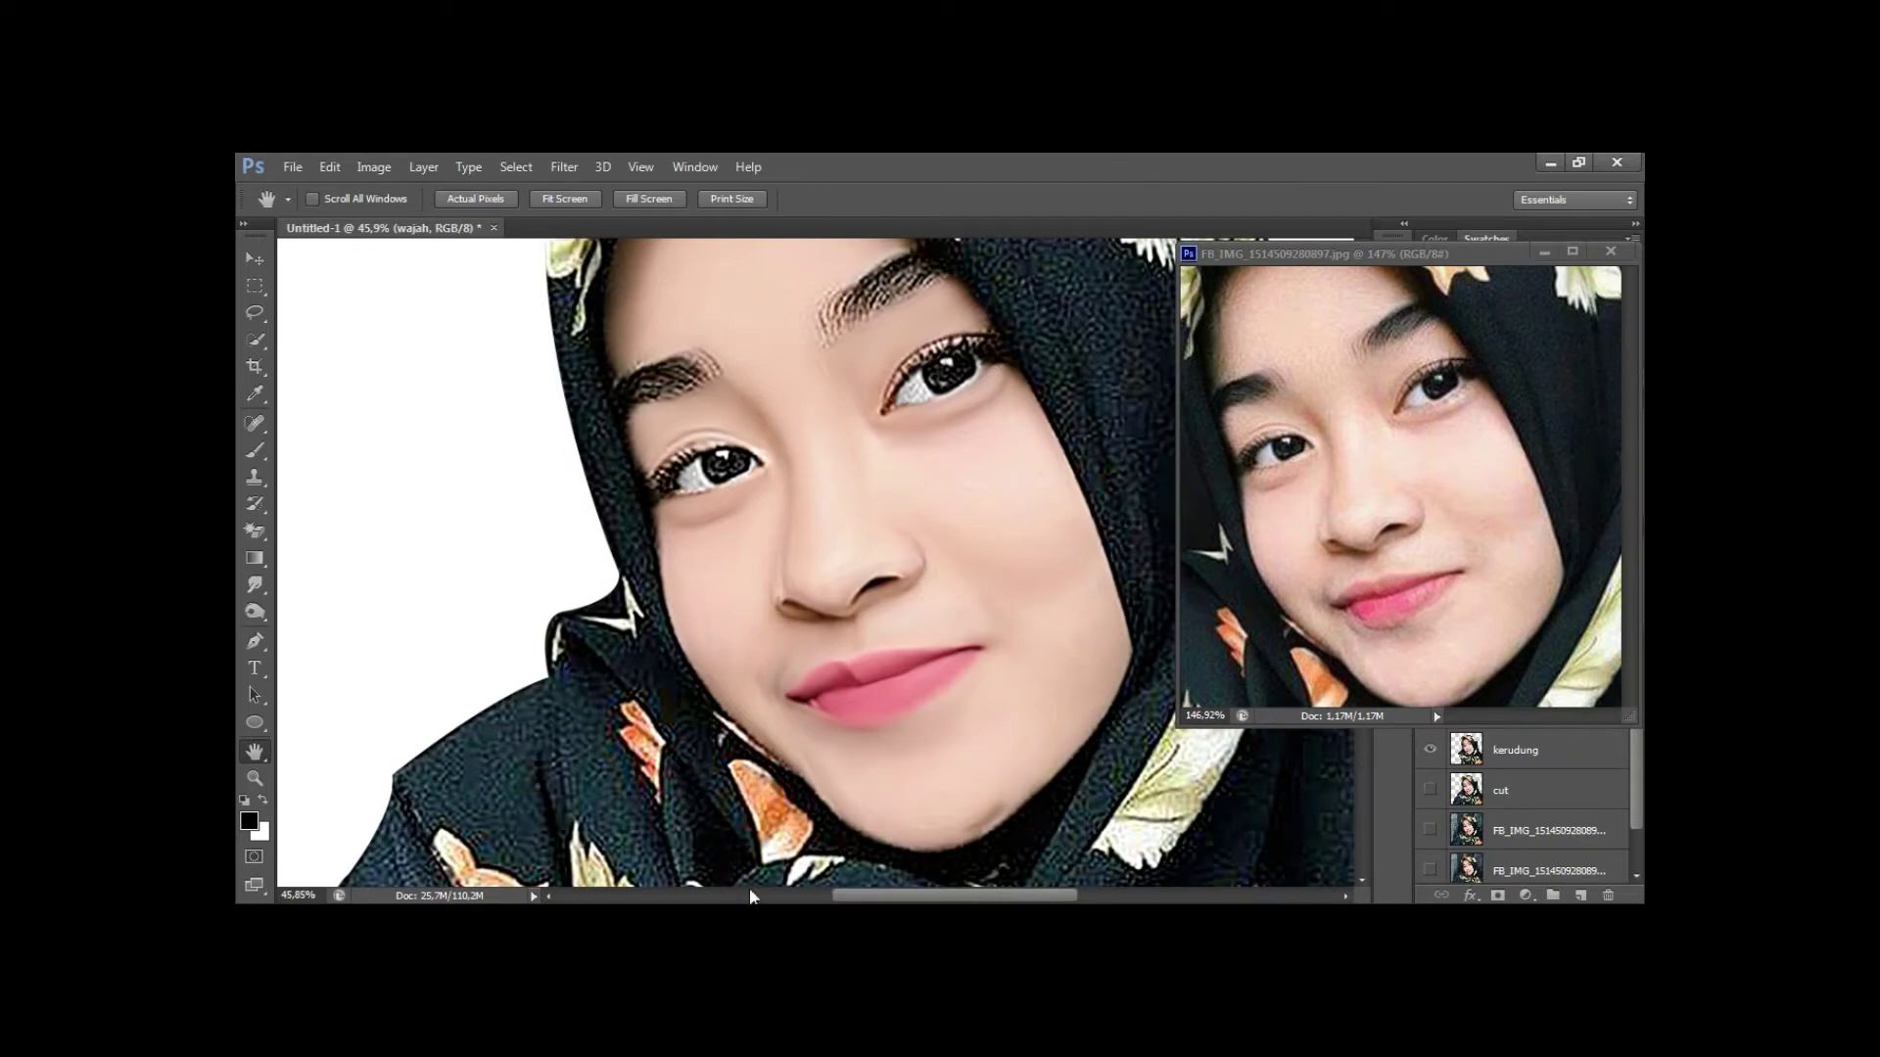
{"action": "left_click_drag", "start_coordinate": [1322, 252], "coordinate": [381, 227]}
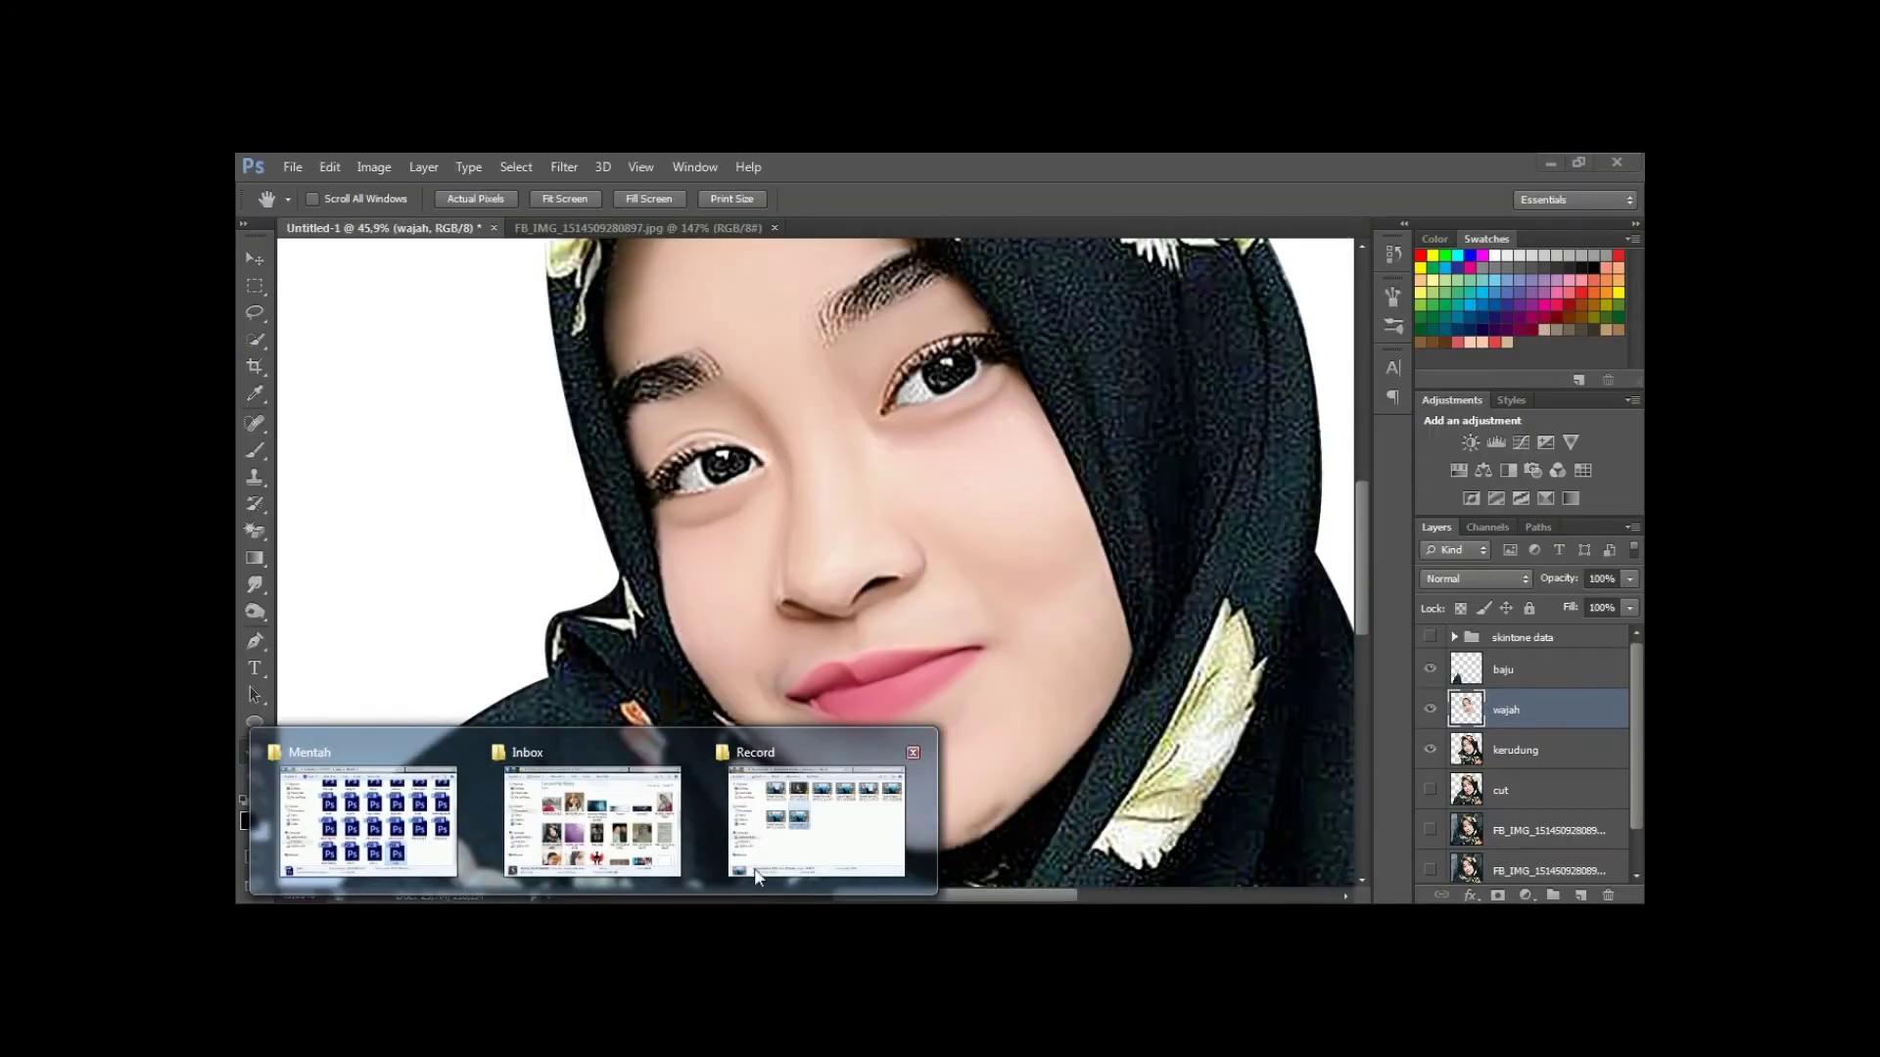
Place eye-sample image 1 from the DATA (D:) drive into the portrait and enlarge it.
{"action": "left_click", "coordinate": [756, 874]}
{"action": "left_click", "coordinate": [534, 568]}
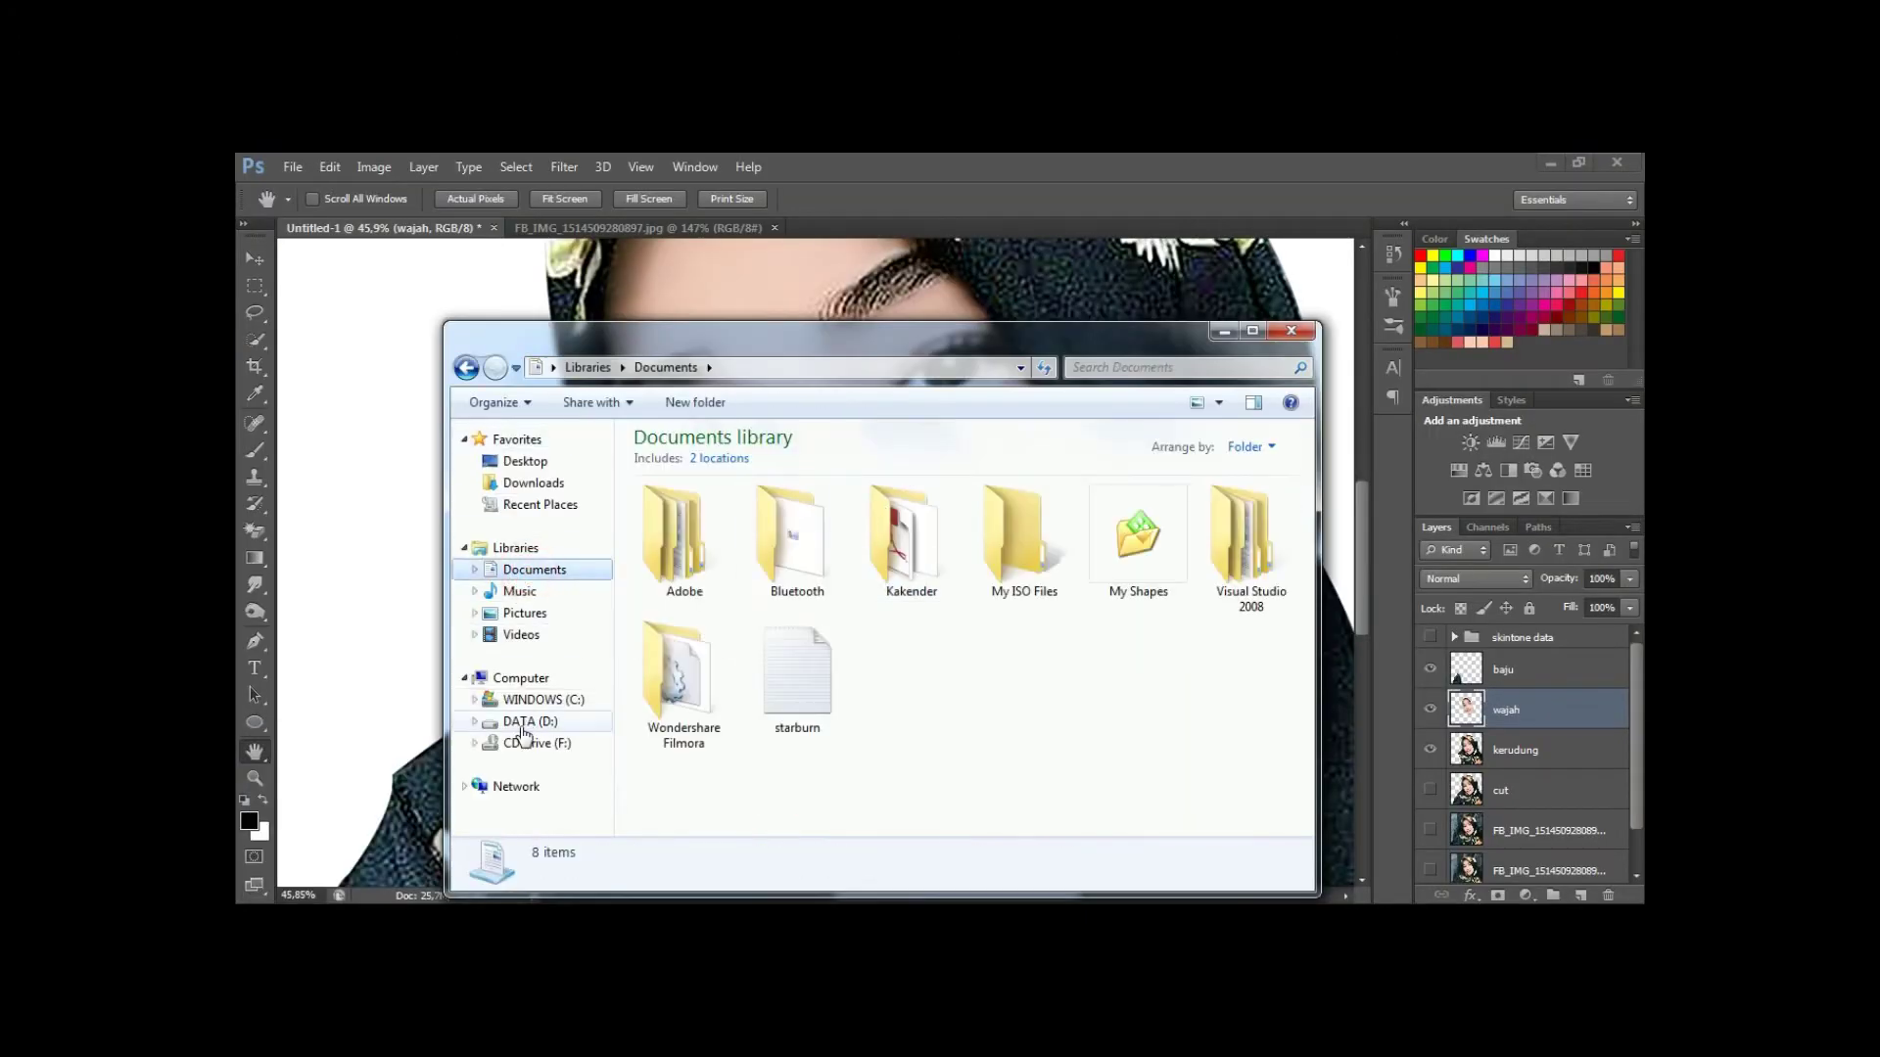
{"action": "left_click_drag", "start_coordinate": [529, 721], "coordinate": [882, 686]}
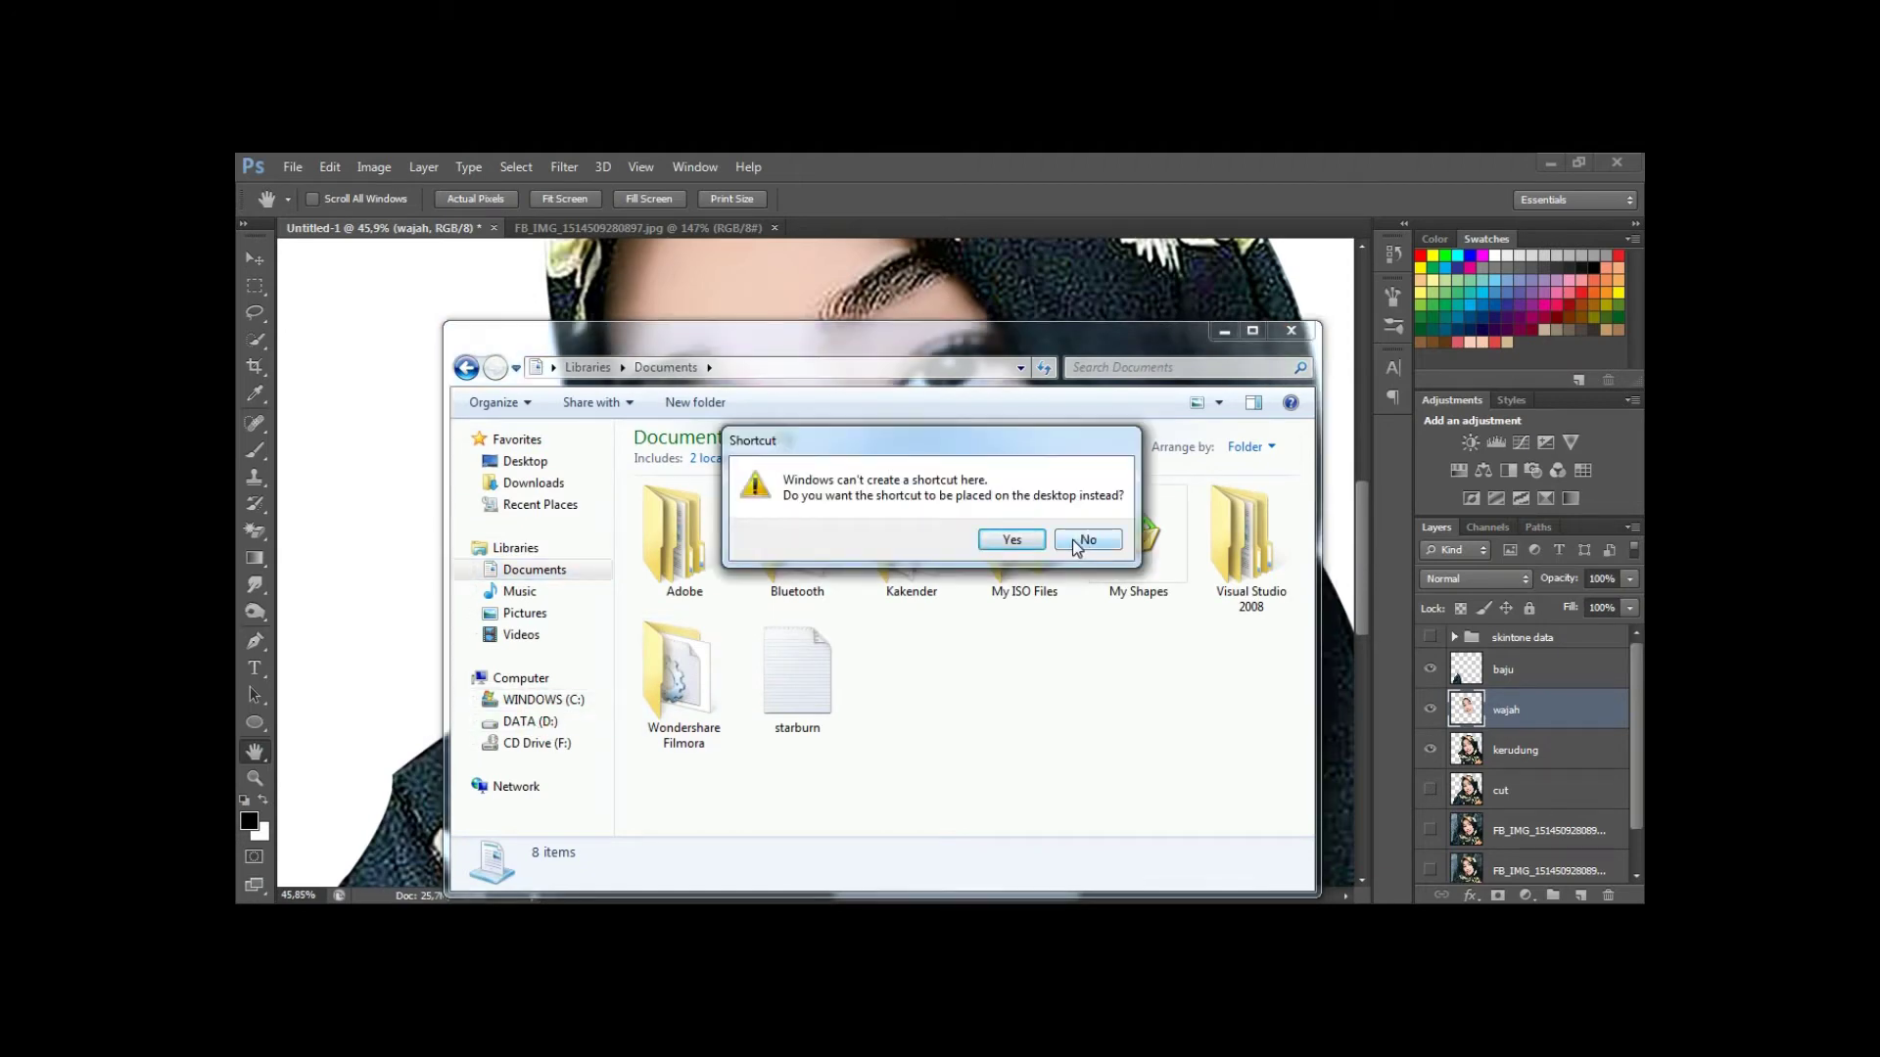
{"action": "left_click", "coordinate": [1087, 540]}
{"action": "left_click", "coordinate": [530, 722]}
{"action": "double_click", "coordinate": [689, 487]}
{"action": "mouse_move", "coordinate": [683, 481]}
{"action": "left_mouse_down"}
{"action": "mouse_move", "coordinate": [602, 886]}
{"action": "mouse_move", "coordinate": [685, 587]}
{"action": "left_mouse_up"}
{"action": "left_click_drag", "start_coordinate": [1028, 713], "coordinate": [1091, 747]}
Copy the brown eye from the sample image onto its own layer and delete the sample layer.
{"action": "key", "text": "Return"}
{"action": "key", "text": "m"}
{"action": "left_click_drag", "start_coordinate": [596, 532], "coordinate": [711, 615]}
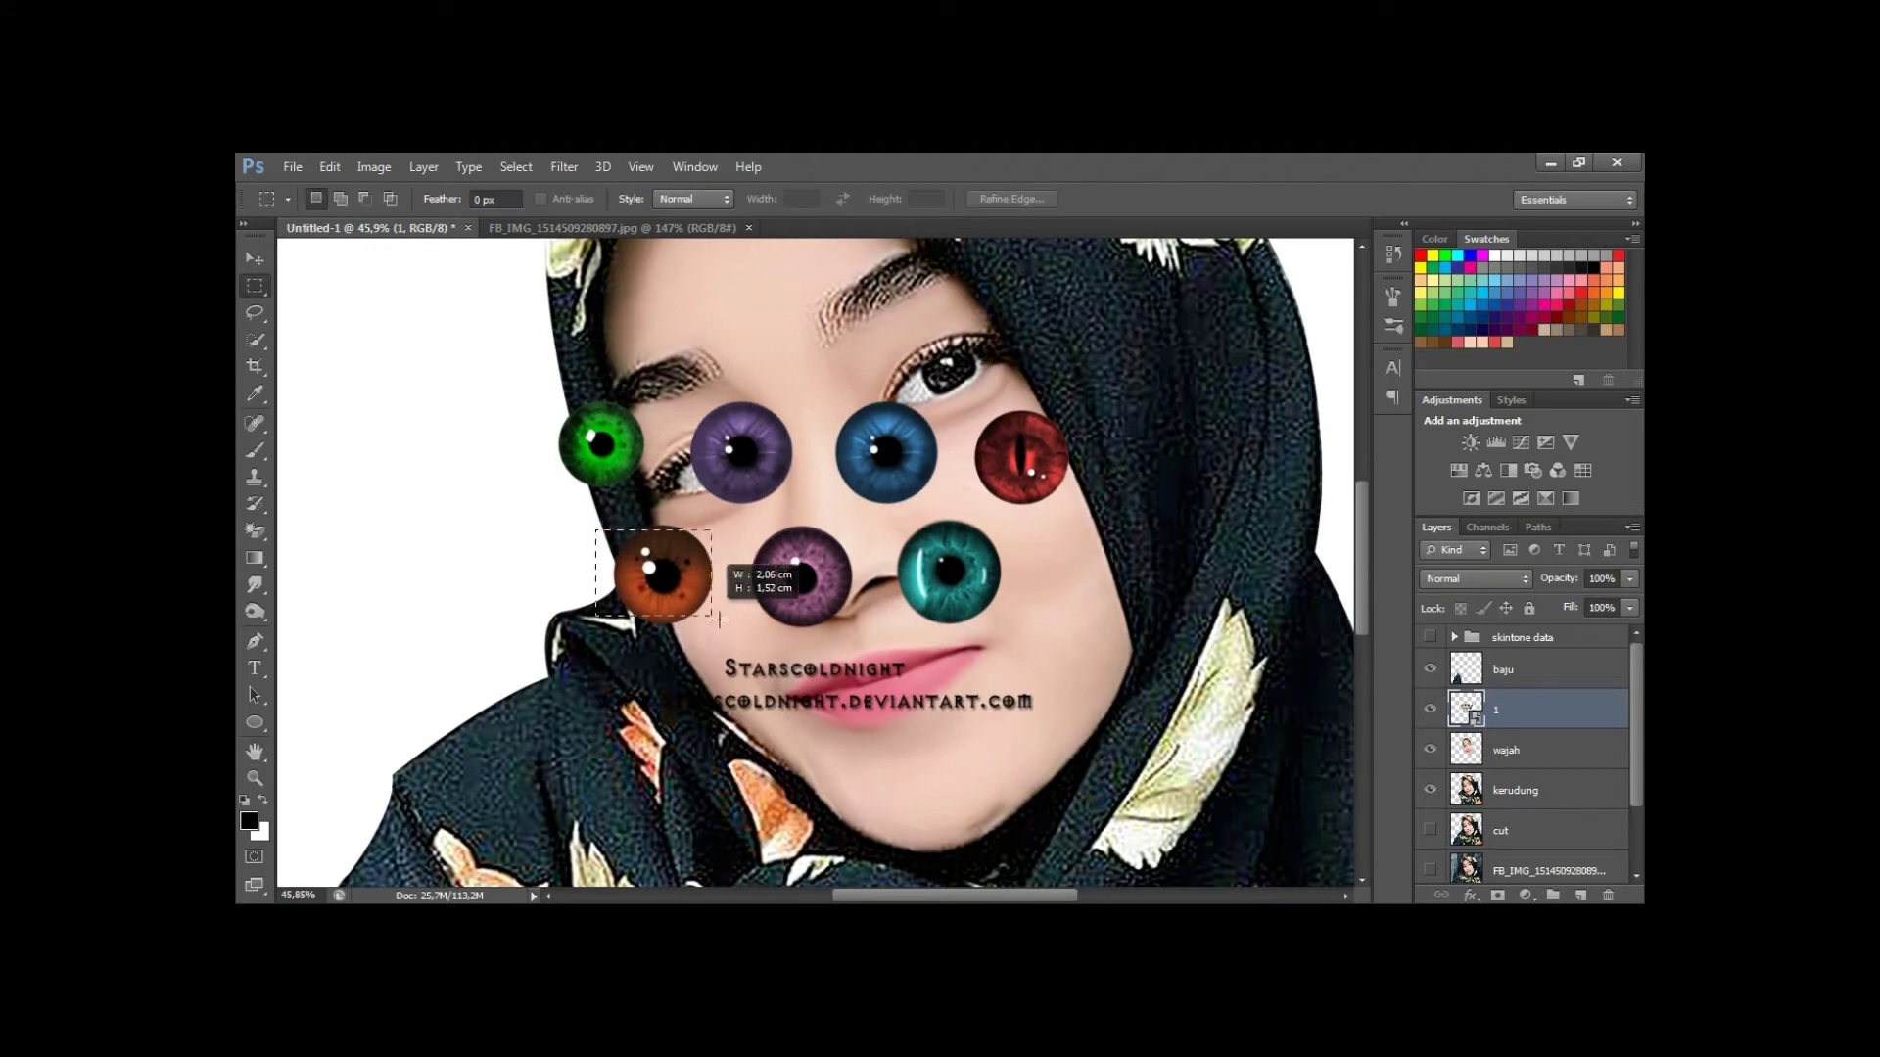
{"action": "key", "text": "ctrl+j"}
{"action": "key", "text": "v"}
{"action": "left_click", "coordinate": [1507, 749]}
{"action": "key", "text": "Delete"}
Position the brown eye over the left iris at 50% opacity and scale it to fit.
{"action": "mouse_move", "coordinate": [663, 575]}
{"action": "left_mouse_down"}
{"action": "mouse_move", "coordinate": [732, 538]}
{"action": "mouse_move", "coordinate": [752, 472]}
{"action": "left_mouse_up"}
{"action": "key", "text": "5"}
{"action": "scroll", "coordinate": [773, 587], "scroll_direction": "up", "scroll_amount": 3}
{"action": "scroll", "coordinate": [767, 566], "scroll_direction": "up", "scroll_amount": 2}
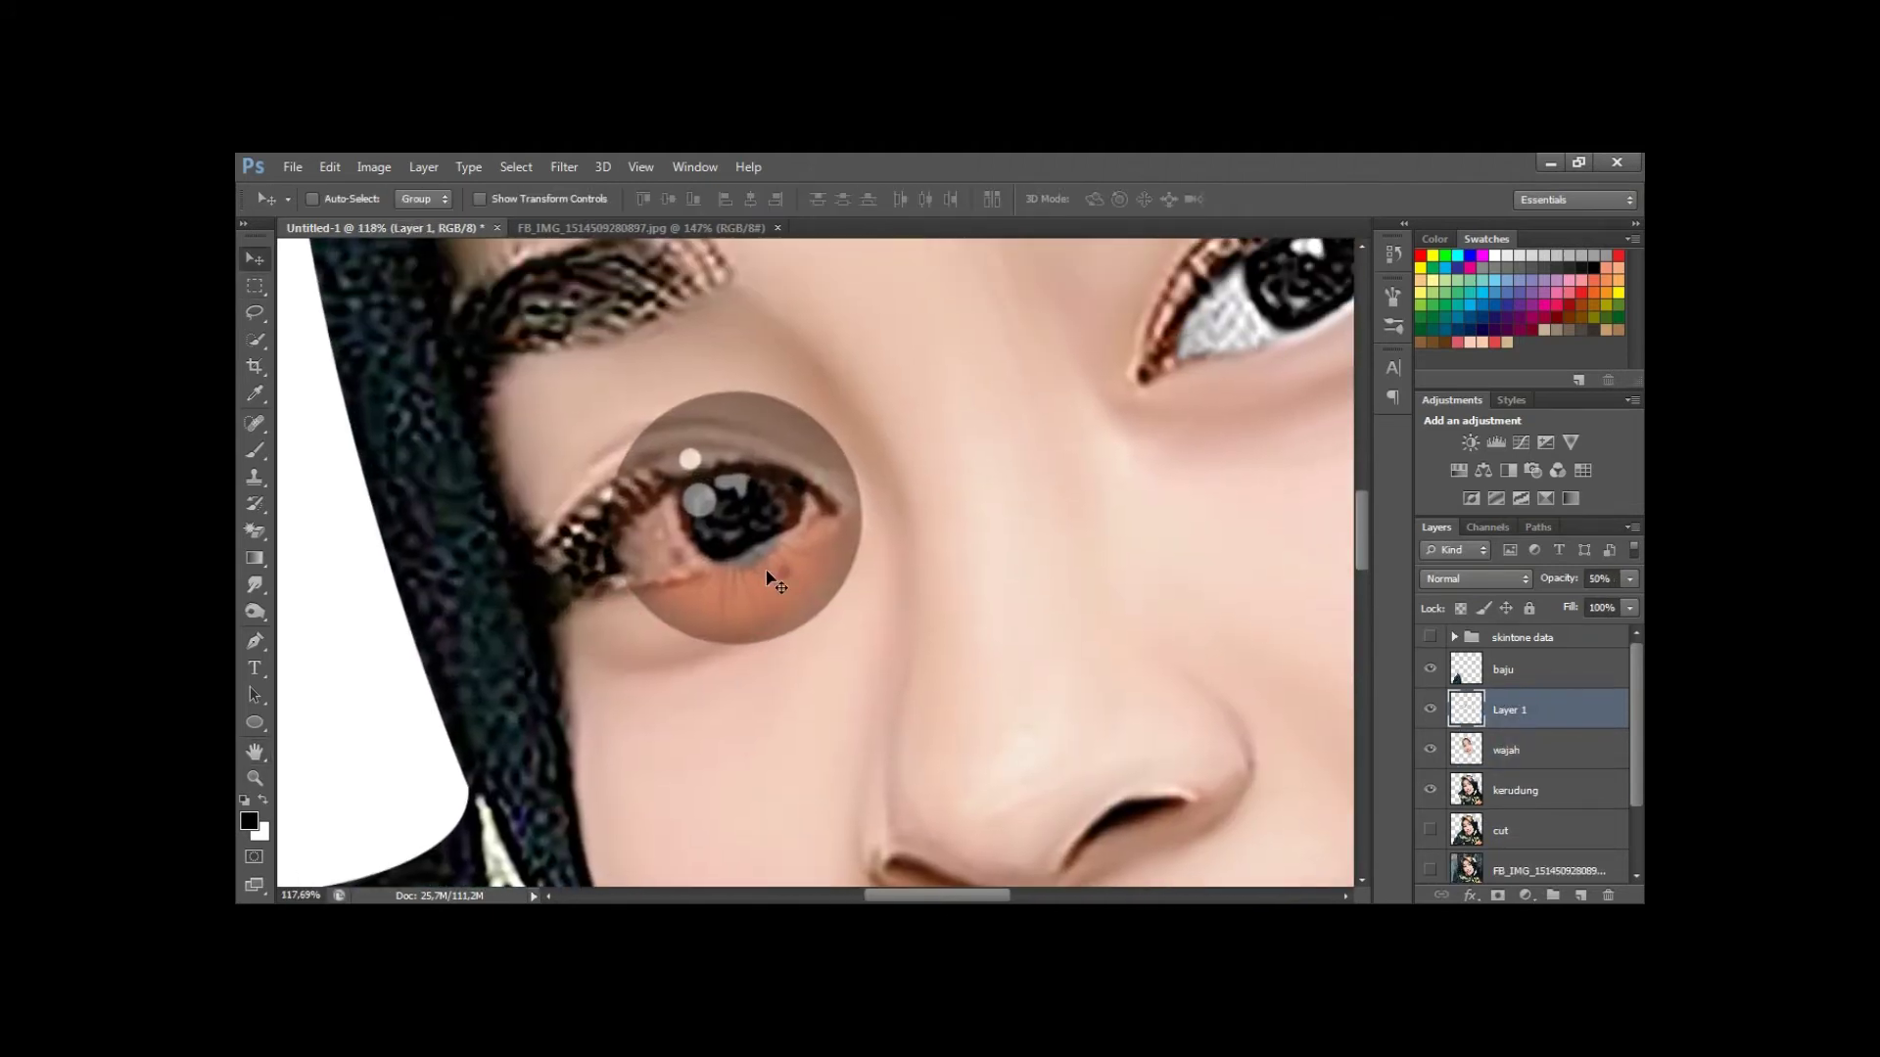
{"action": "key", "text": "ctrl+t"}
{"action": "left_click_drag", "start_coordinate": [859, 382], "coordinate": [802, 436]}
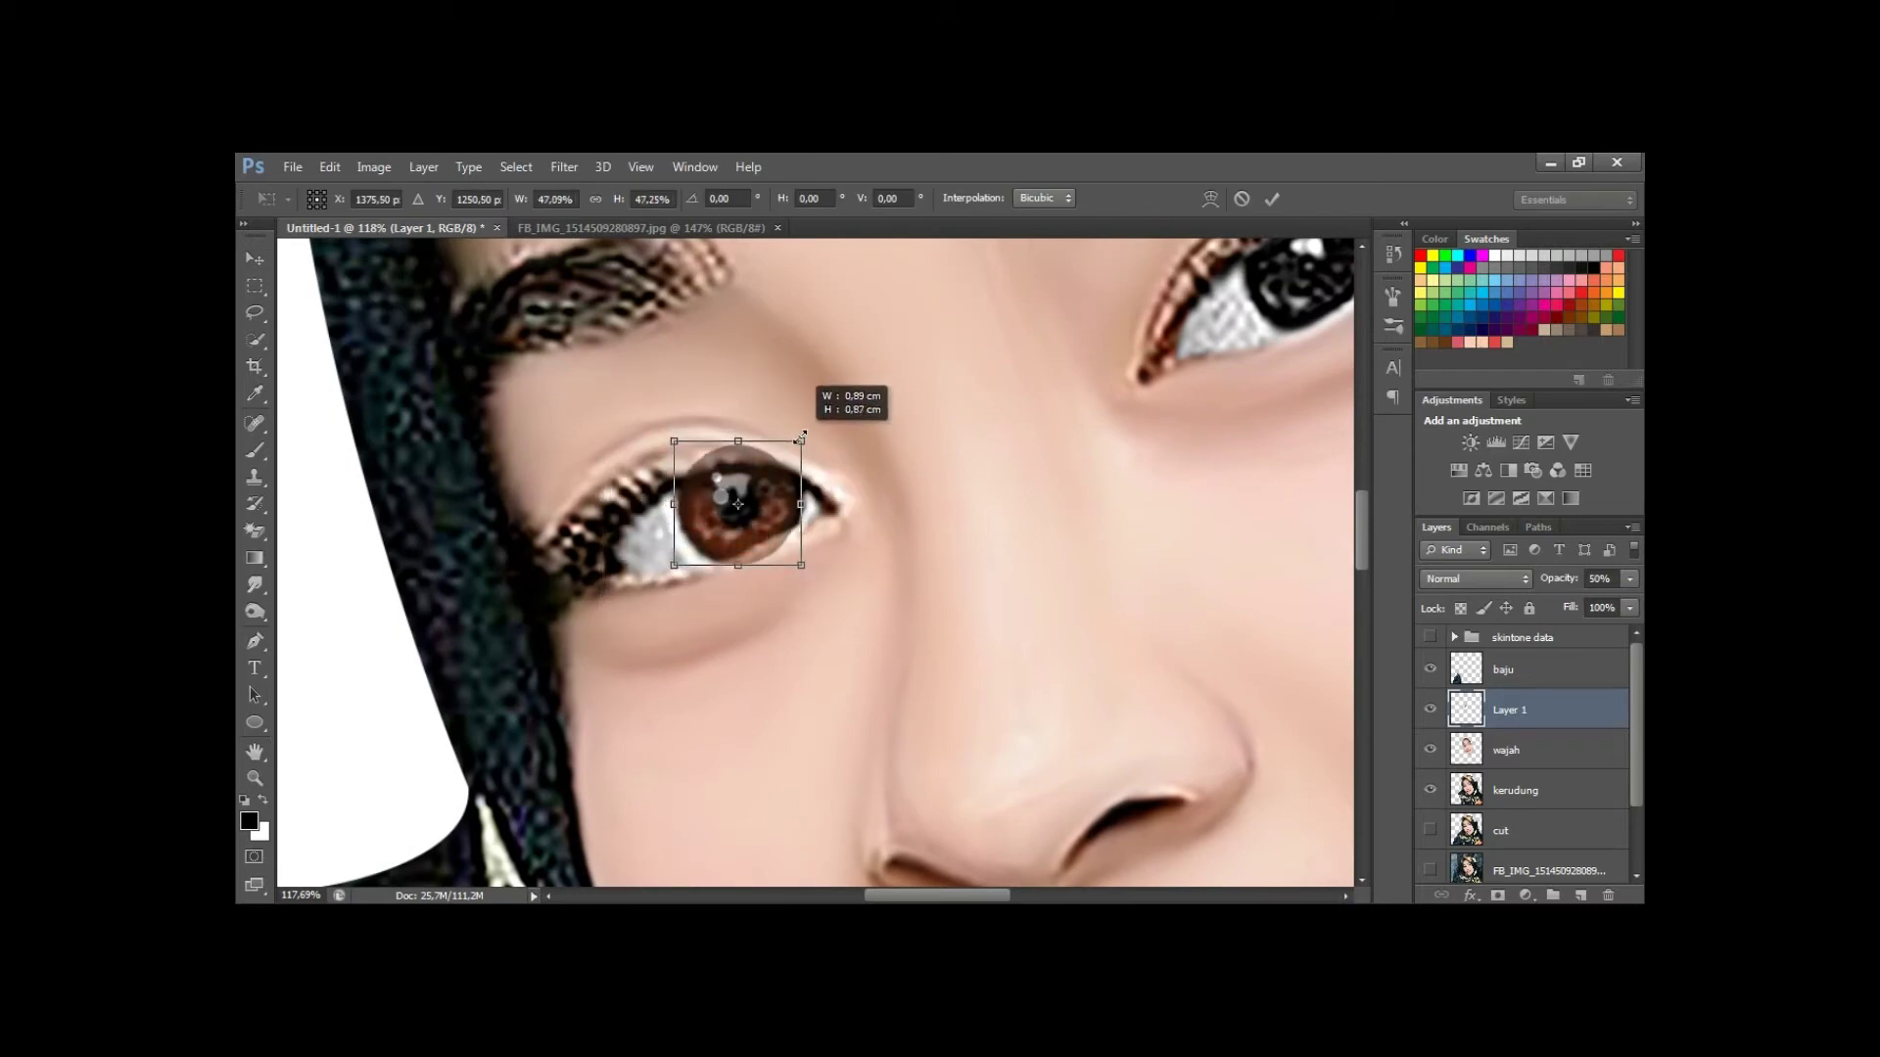
{"action": "key", "text": "Return"}
Place a copy of the brown eye over the right iris, scaled to fit.
{"action": "key", "text": "h"}
{"action": "left_click", "coordinate": [957, 556]}
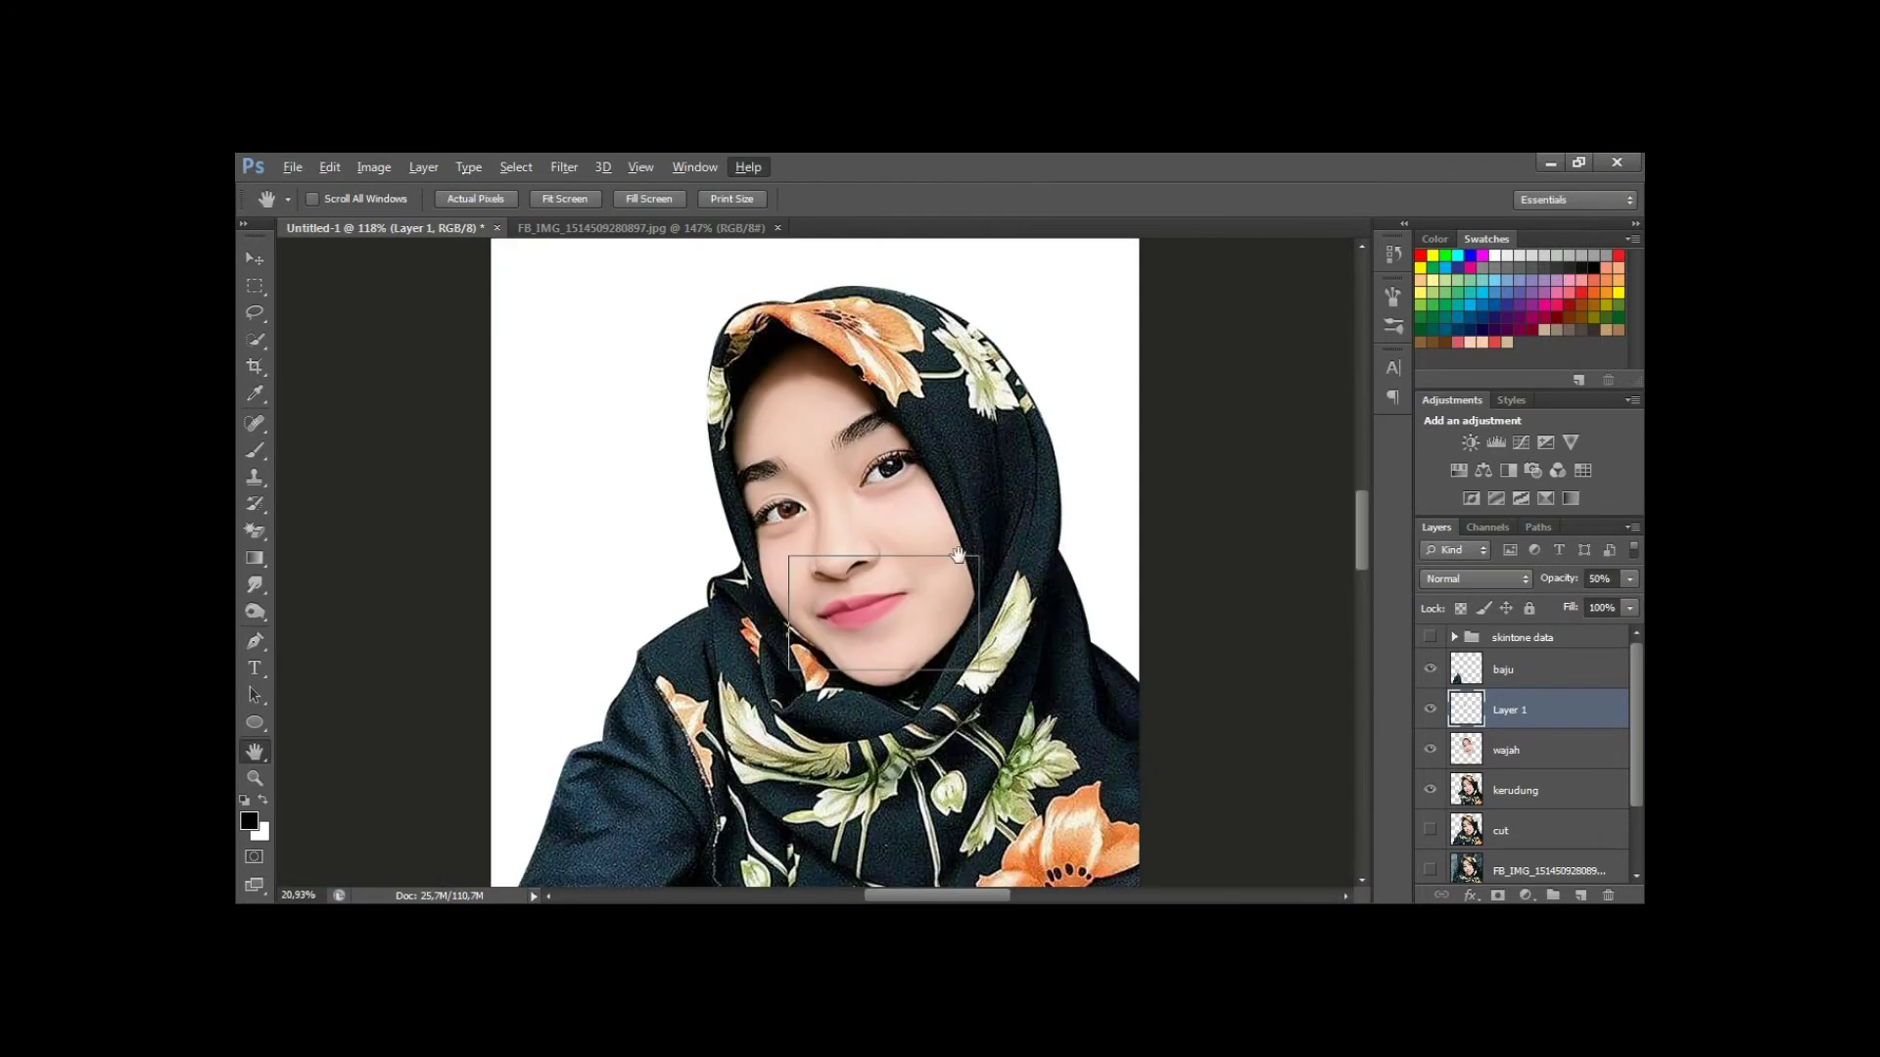
{"action": "mouse_move", "coordinate": [835, 524]}
{"action": "left_mouse_down"}
{"action": "mouse_move", "coordinate": [843, 574]}
{"action": "mouse_move", "coordinate": [700, 579]}
{"action": "left_mouse_up"}
{"action": "key", "text": "v"}
{"action": "left_click_drag", "start_coordinate": [511, 621], "coordinate": [1077, 387]}
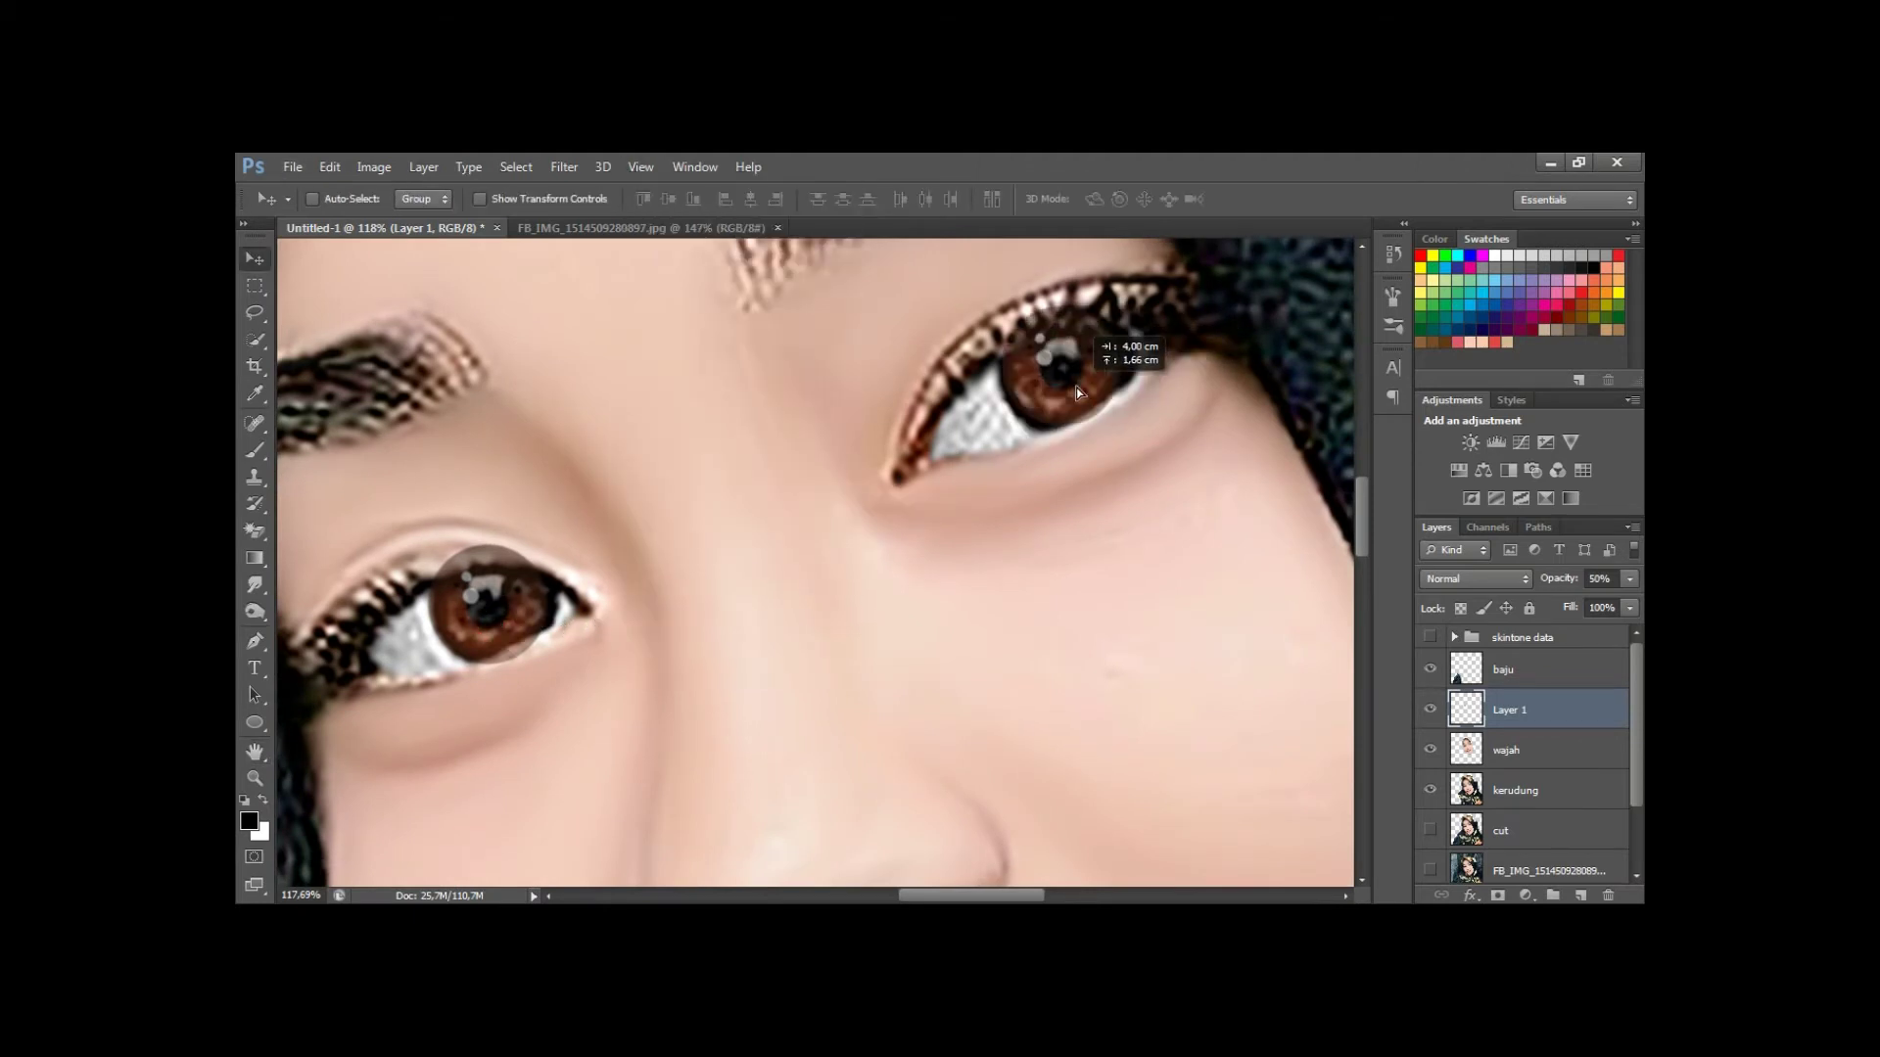
{"action": "key", "text": "ctrl+t"}
{"action": "left_click_drag", "start_coordinate": [1049, 427], "coordinate": [1046, 439]}
{"action": "key", "text": "Return"}
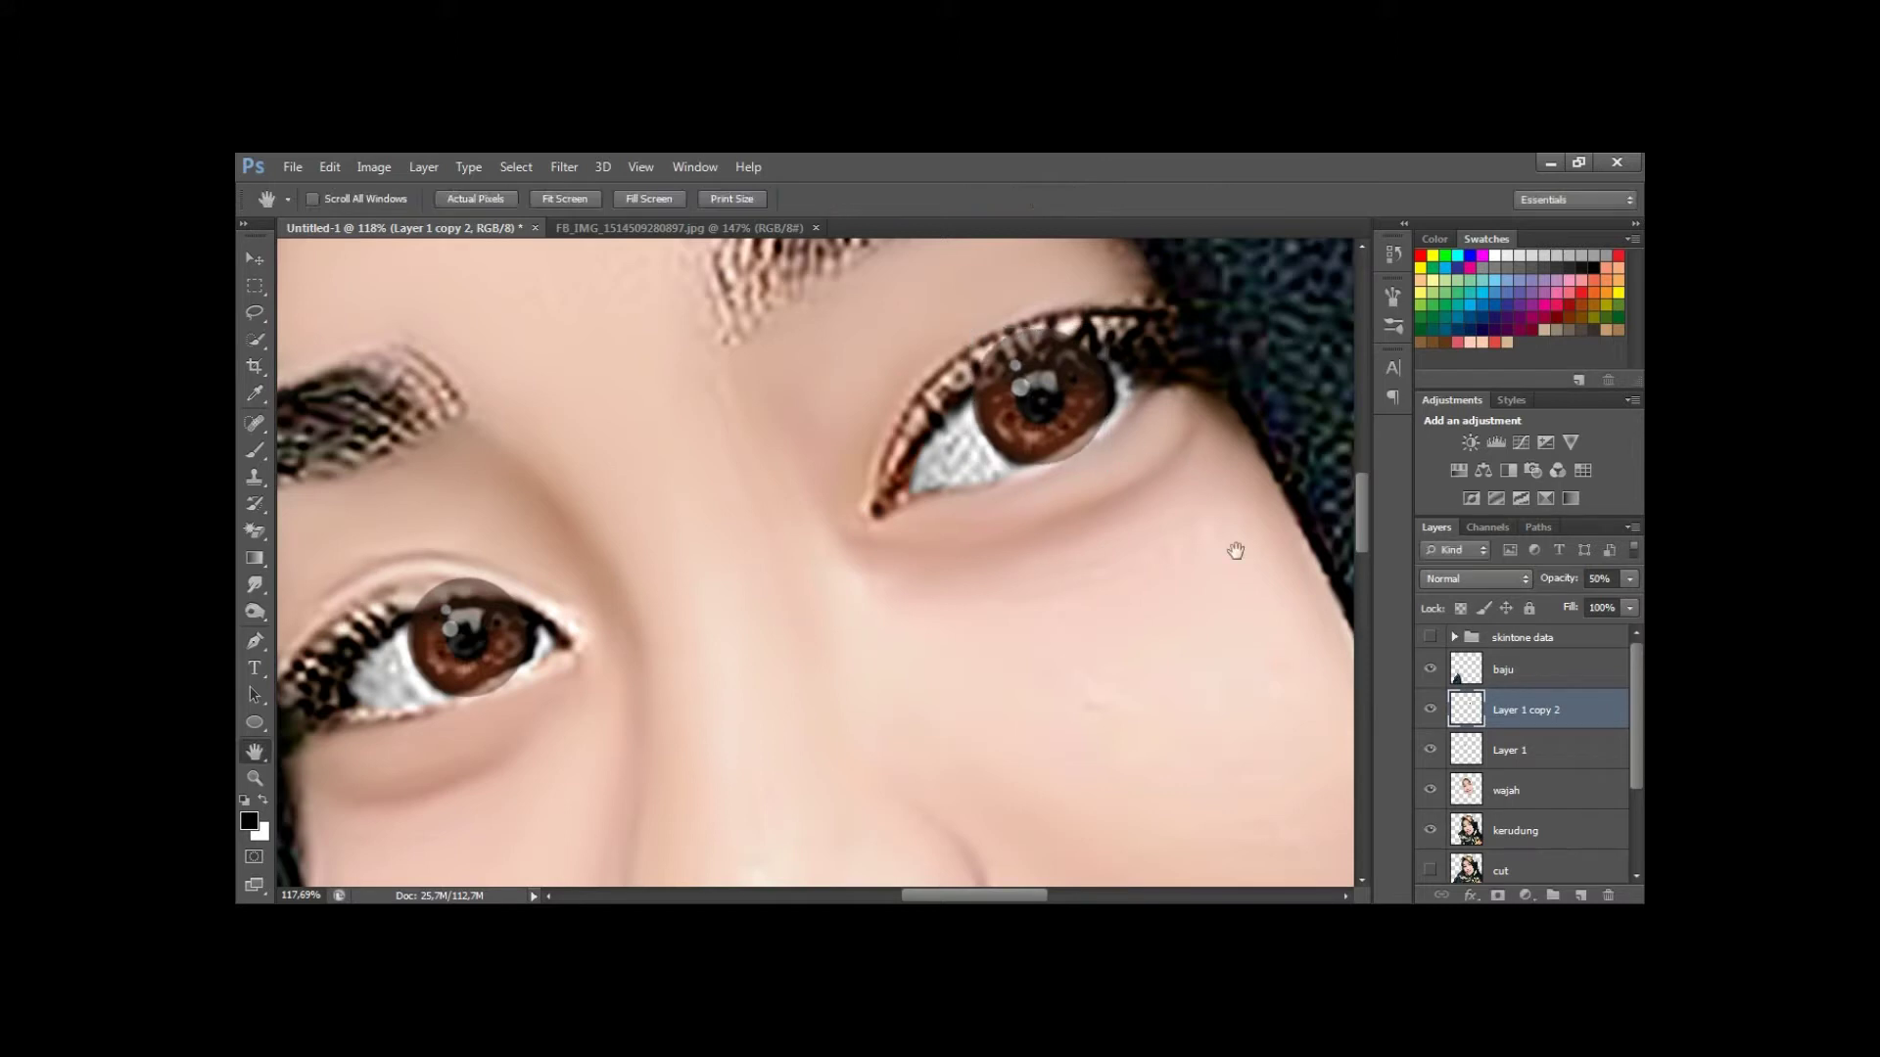
Set both eye layers to 100% opacity and merge them into 'Layer 1 copy 2'.
{"action": "left_click", "coordinate": [1509, 750], "text": "shift"}
{"action": "left_click", "coordinate": [1553, 578]}
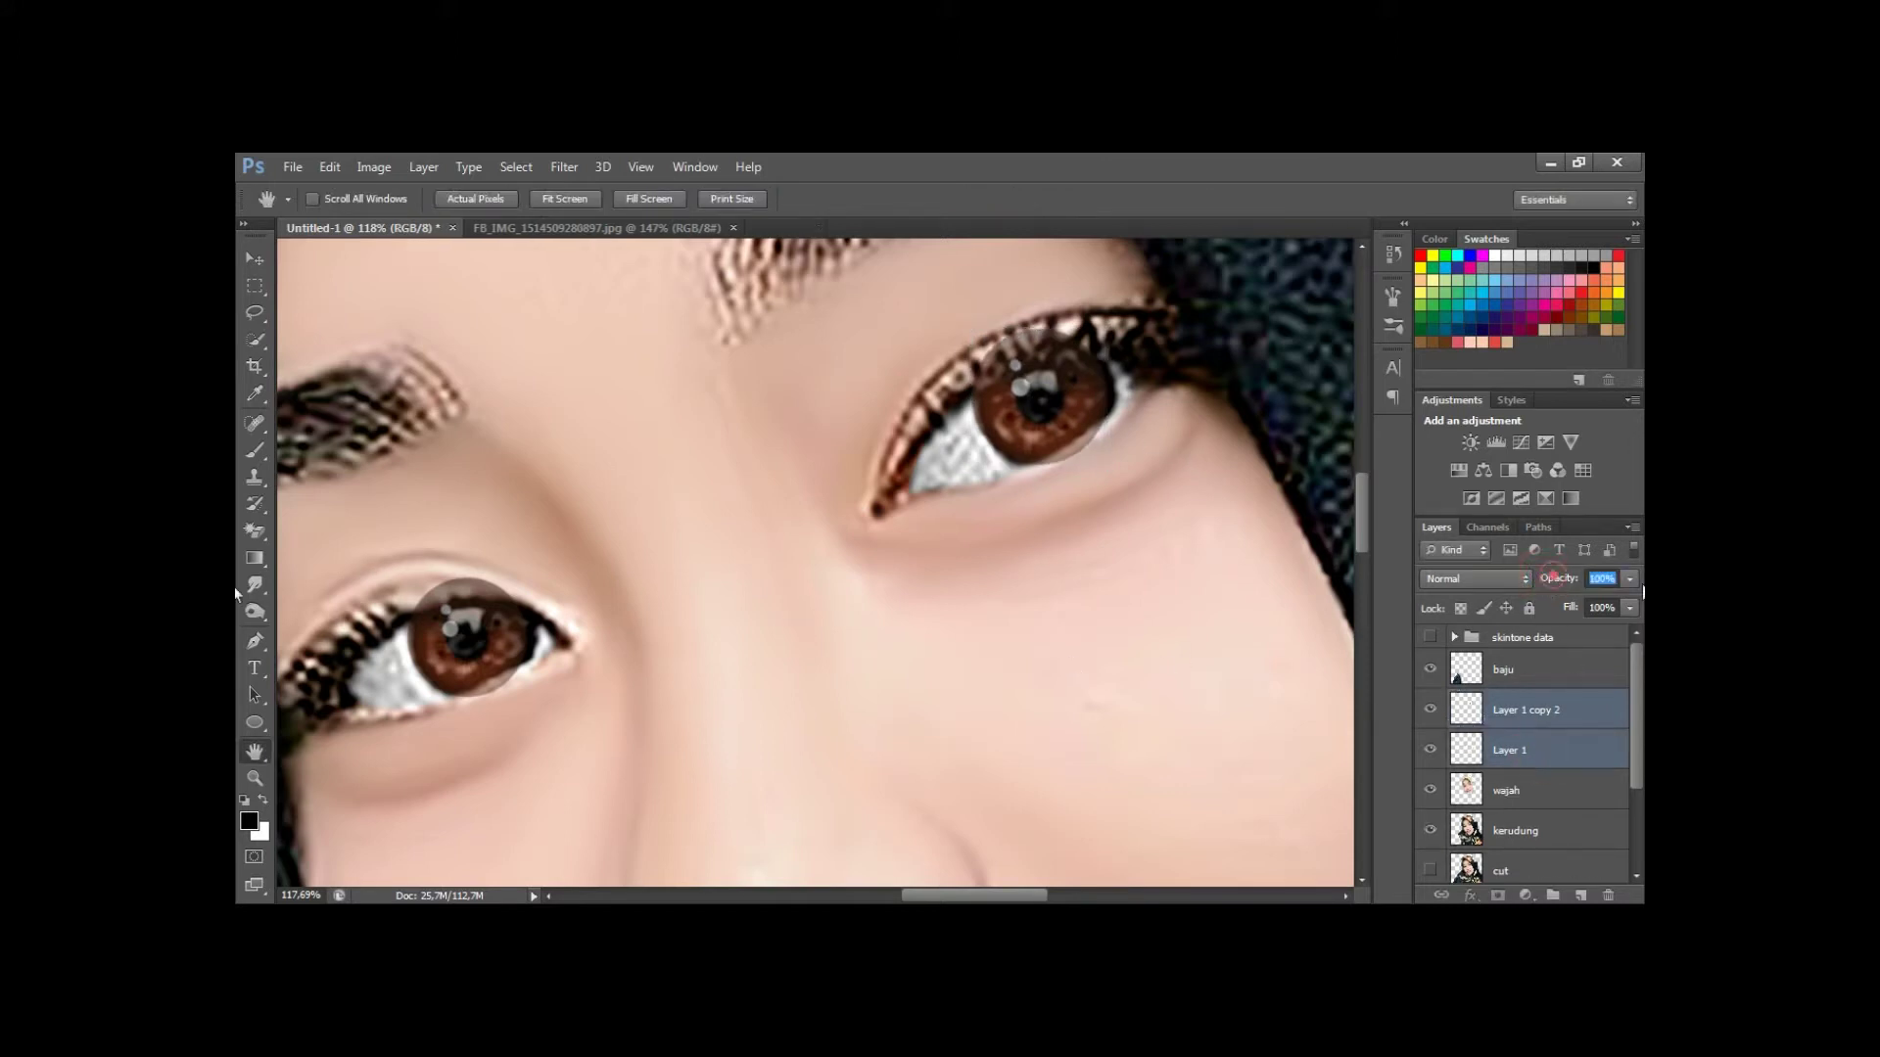
{"action": "key", "text": "Return"}
{"action": "key", "text": "ctrl+e"}
Load and then clear the eye outline selection, and zoom out to the full portrait.
{"action": "left_click", "coordinate": [1453, 637]}
{"action": "left_click", "coordinate": [1469, 676], "text": "ctrl"}
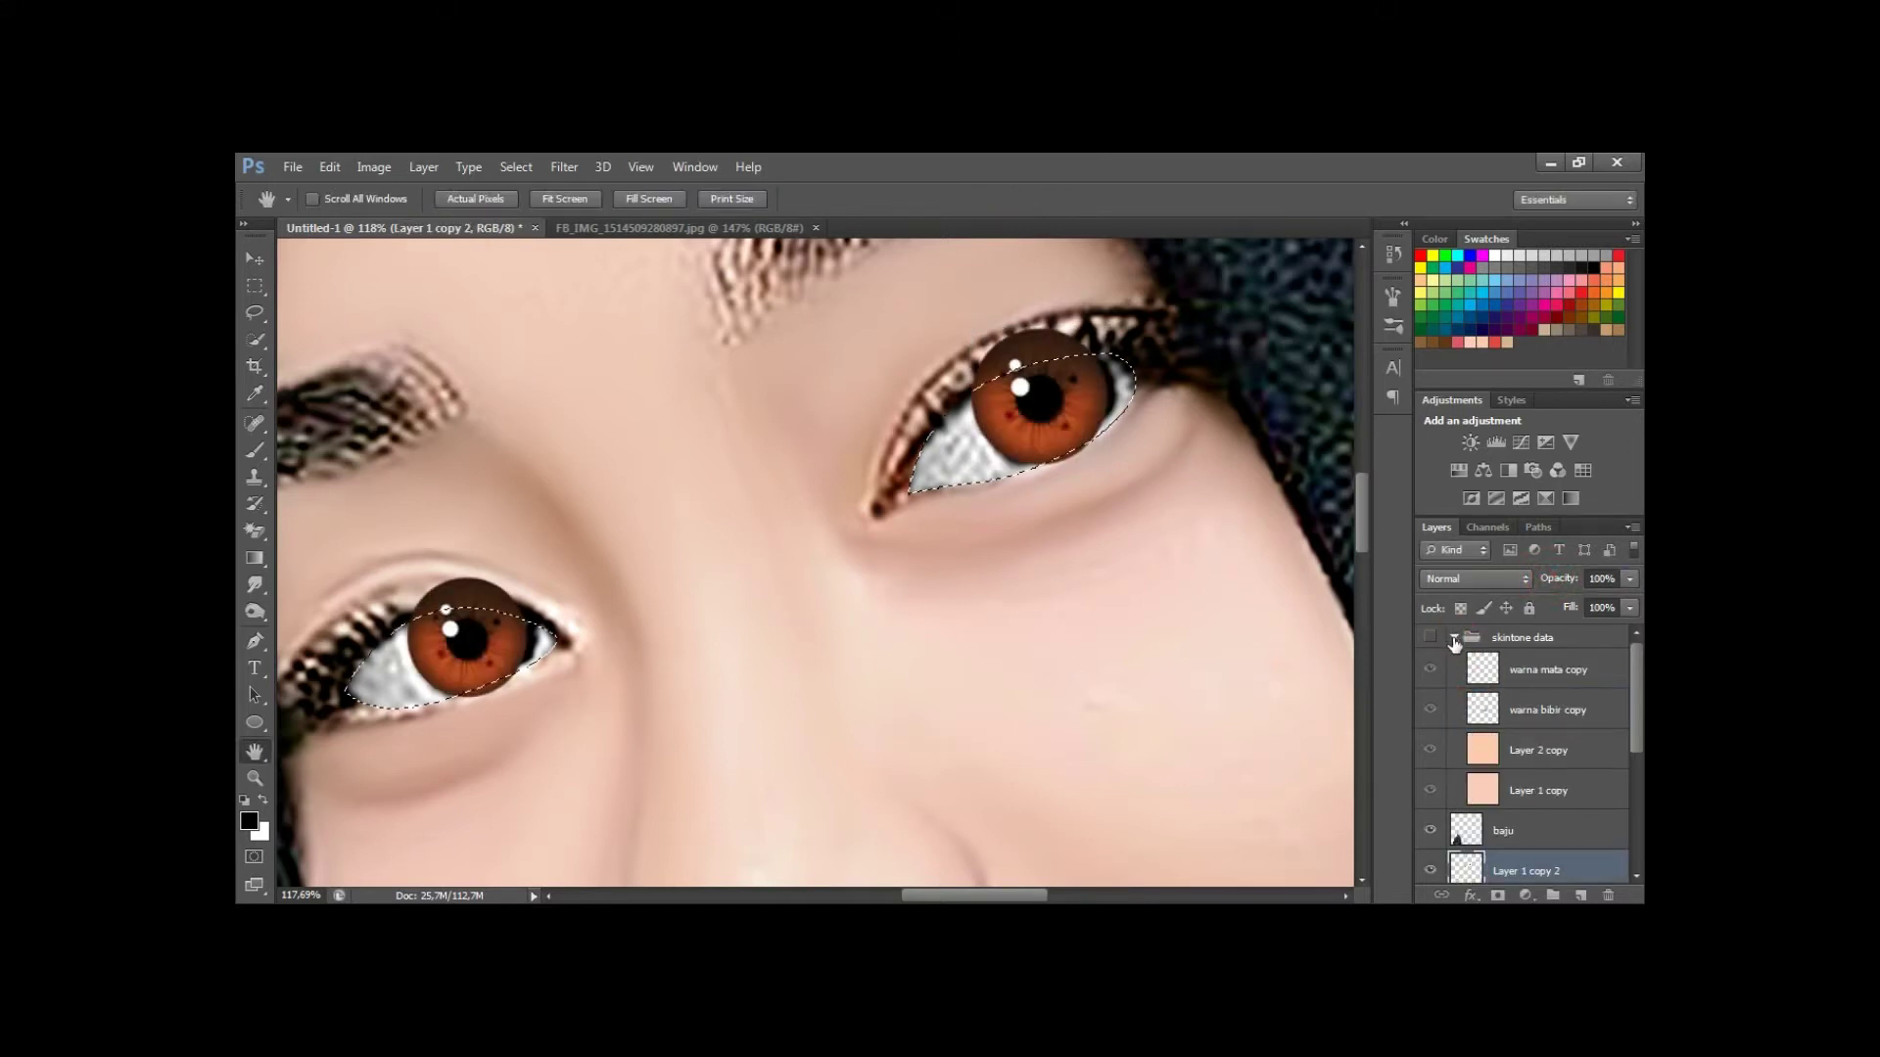
{"action": "left_click", "coordinate": [1454, 636]}
{"action": "key", "text": "ctrl+d"}
{"action": "key", "text": "v"}
{"action": "scroll", "coordinate": [881, 617], "scroll_direction": "down", "scroll_amount": 5}
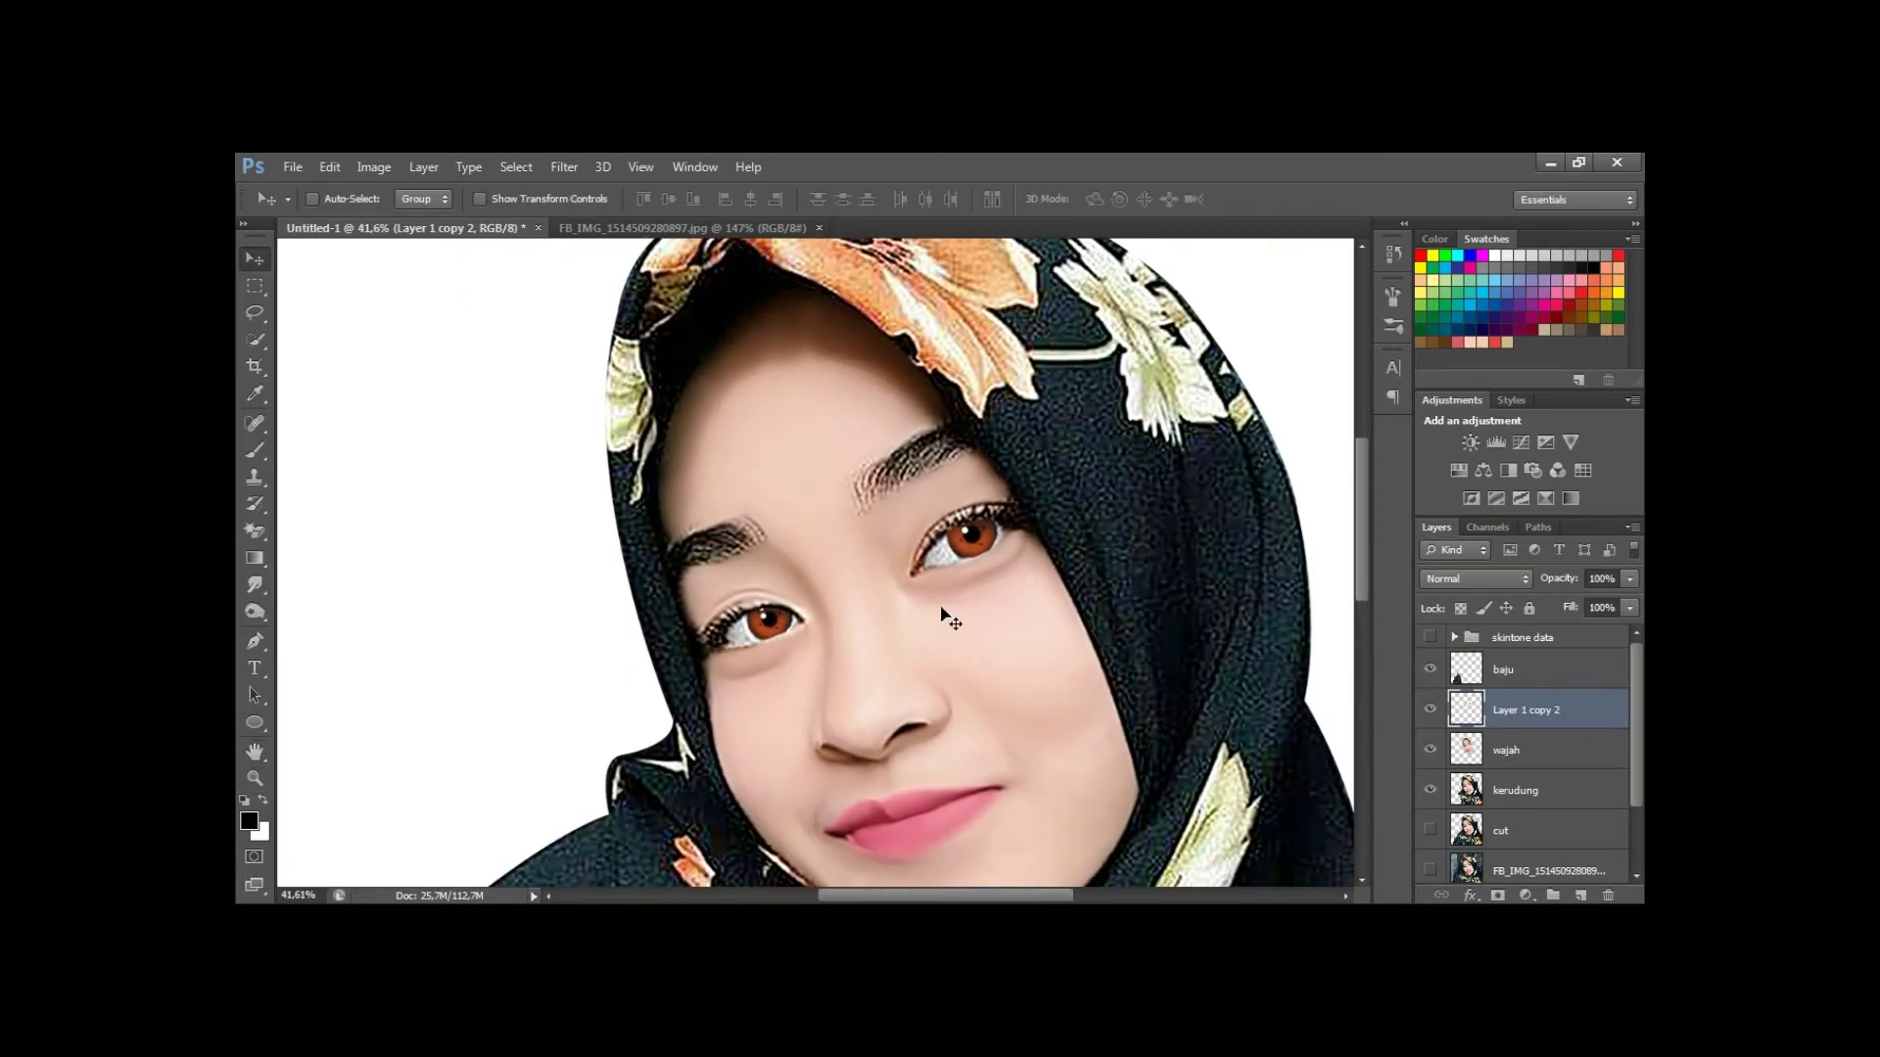
{"action": "key", "text": "h"}
{"action": "scroll", "coordinate": [939, 509], "scroll_direction": "down", "scroll_amount": 1}
{"action": "left_click", "coordinate": [372, 168]}
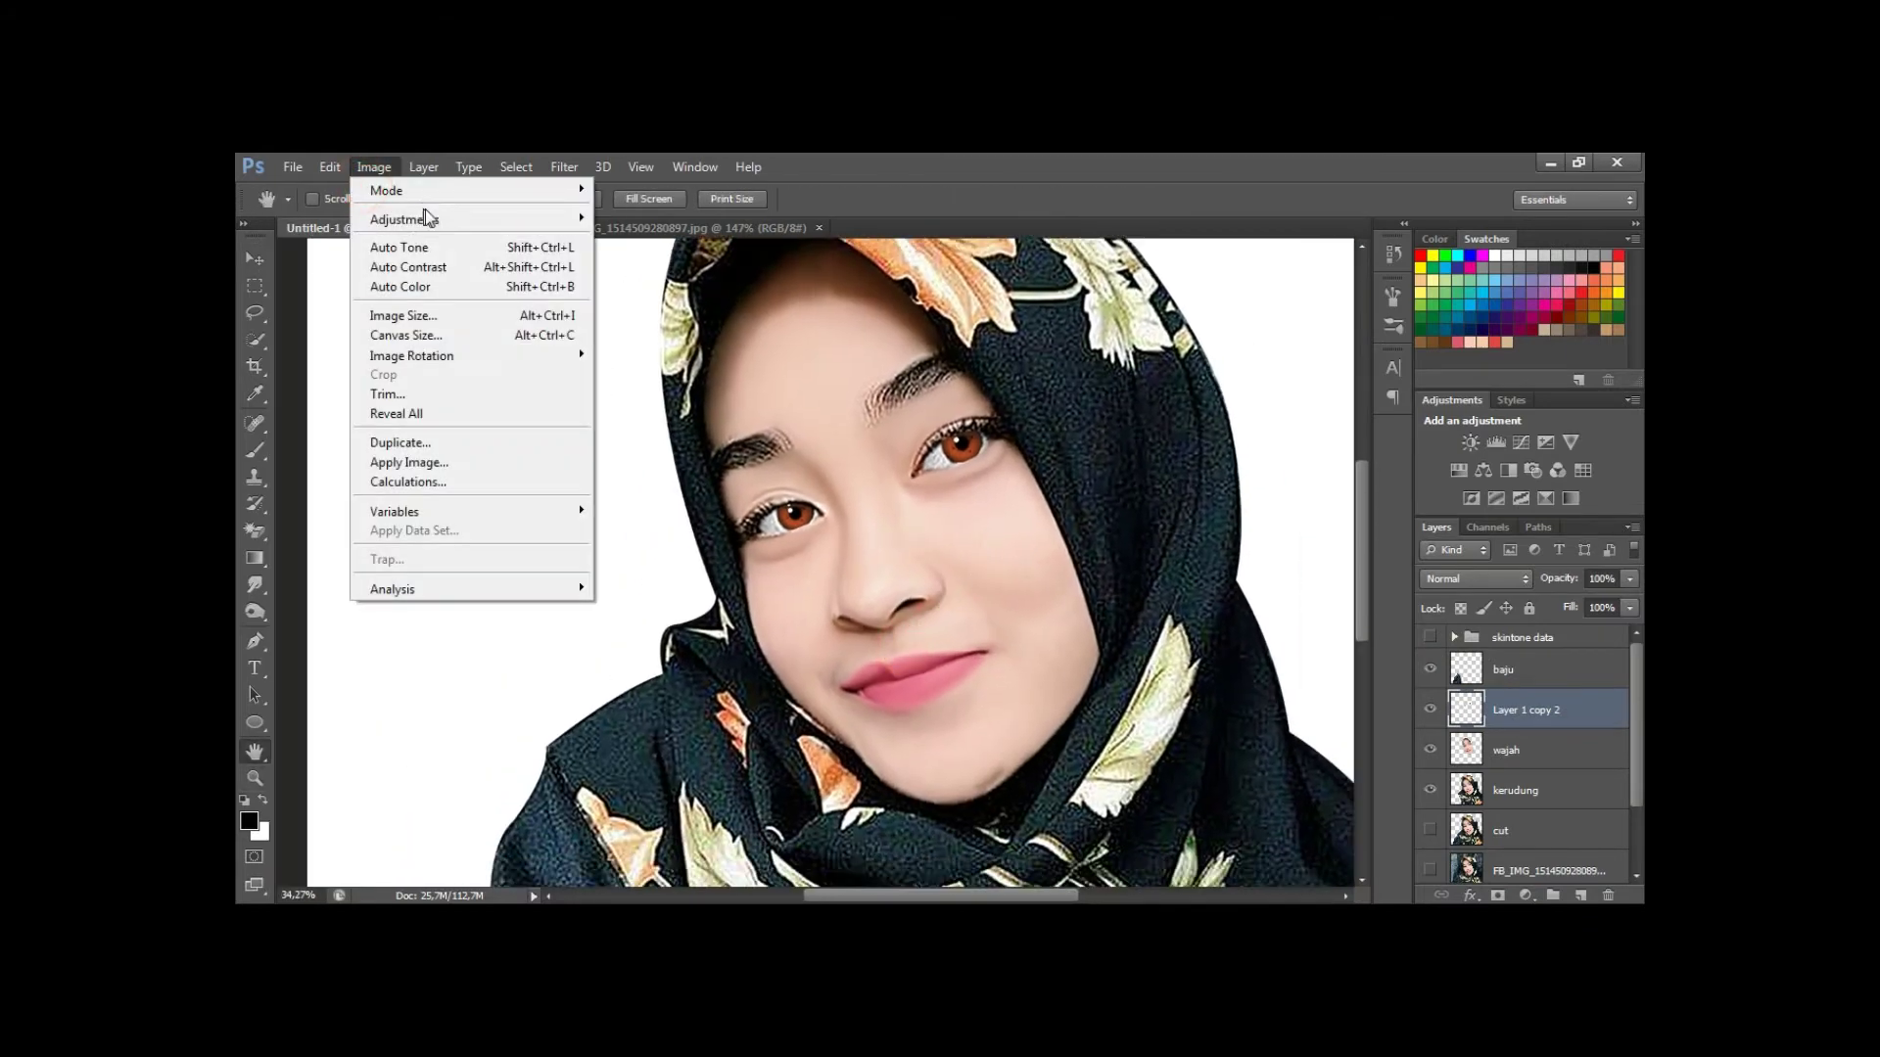
Darken the irises with Exposure gamma 0.30 and reduce their saturation to -74.
{"action": "left_click", "coordinate": [631, 282]}
{"action": "left_click_drag", "start_coordinate": [1371, 459], "coordinate": [1456, 464]}
{"action": "key", "text": "Return"}
{"action": "key", "text": "ctrl+u"}
{"action": "left_click_drag", "start_coordinate": [1336, 701], "coordinate": [1261, 701]}
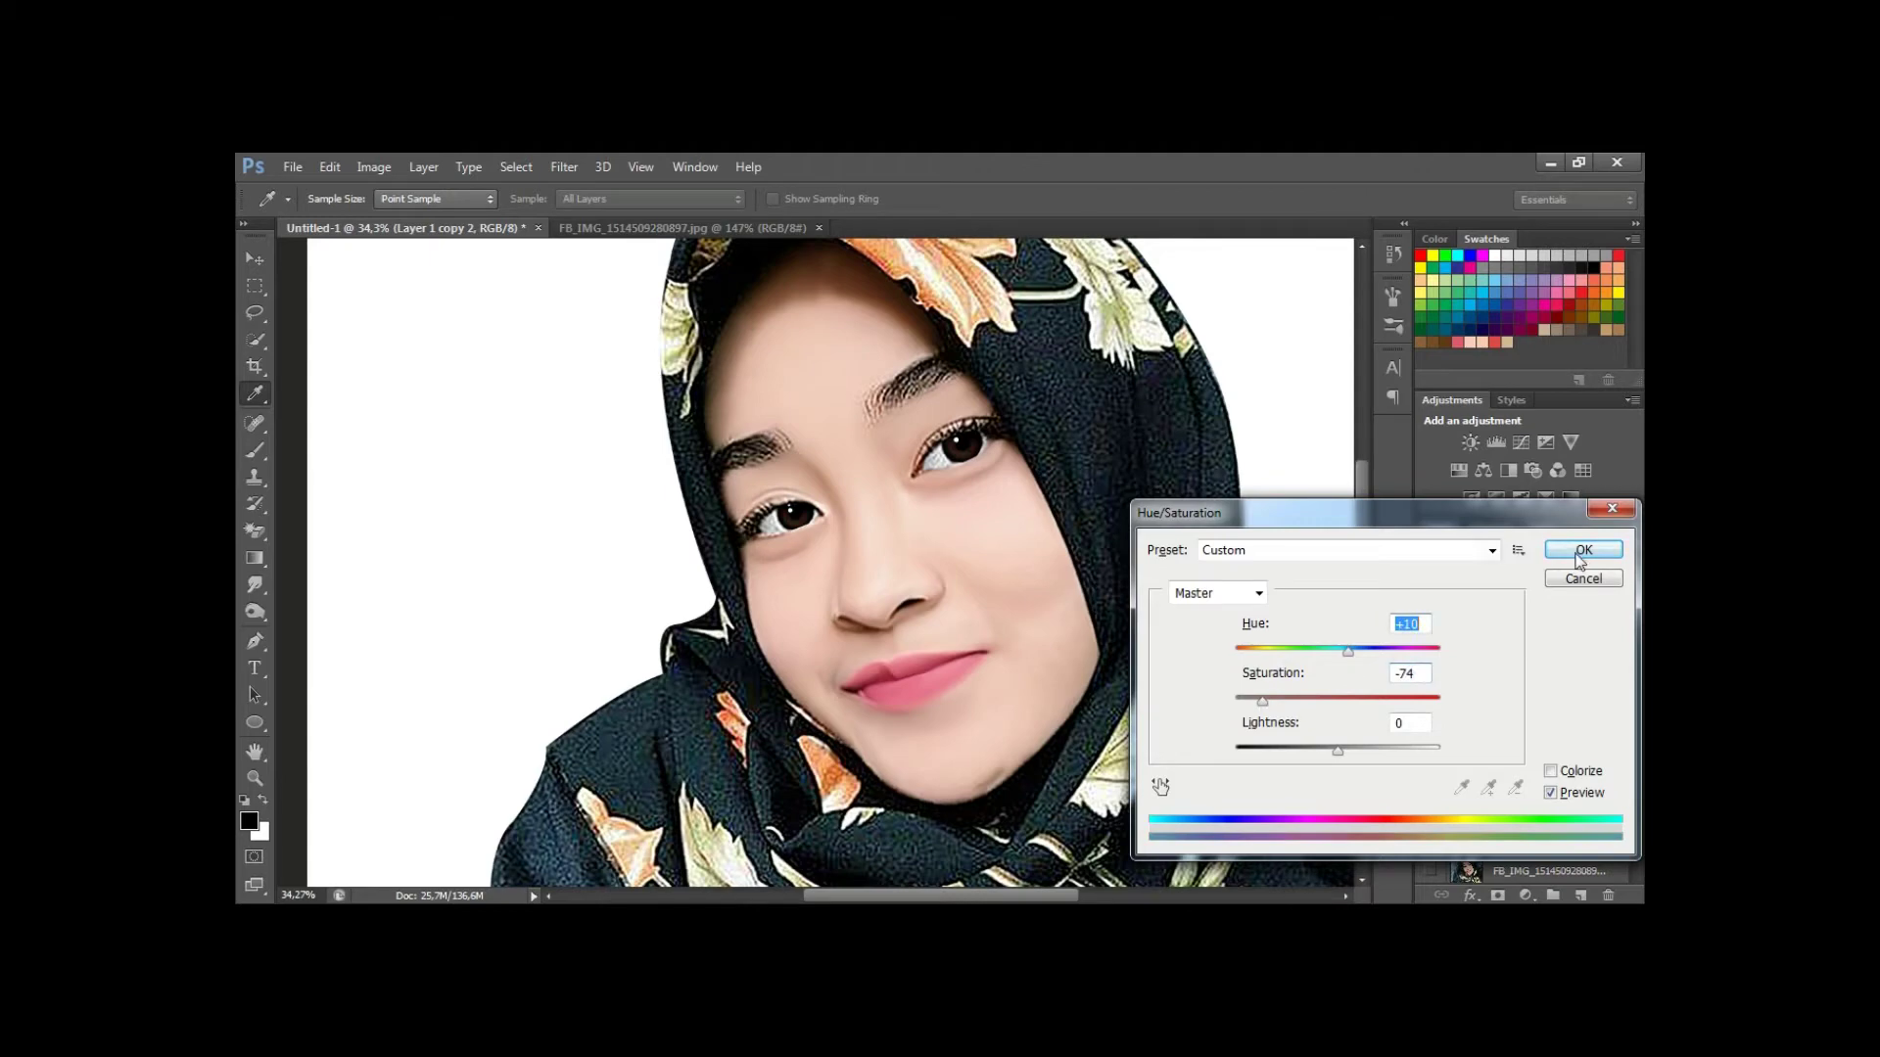
{"action": "left_click", "coordinate": [1583, 549]}
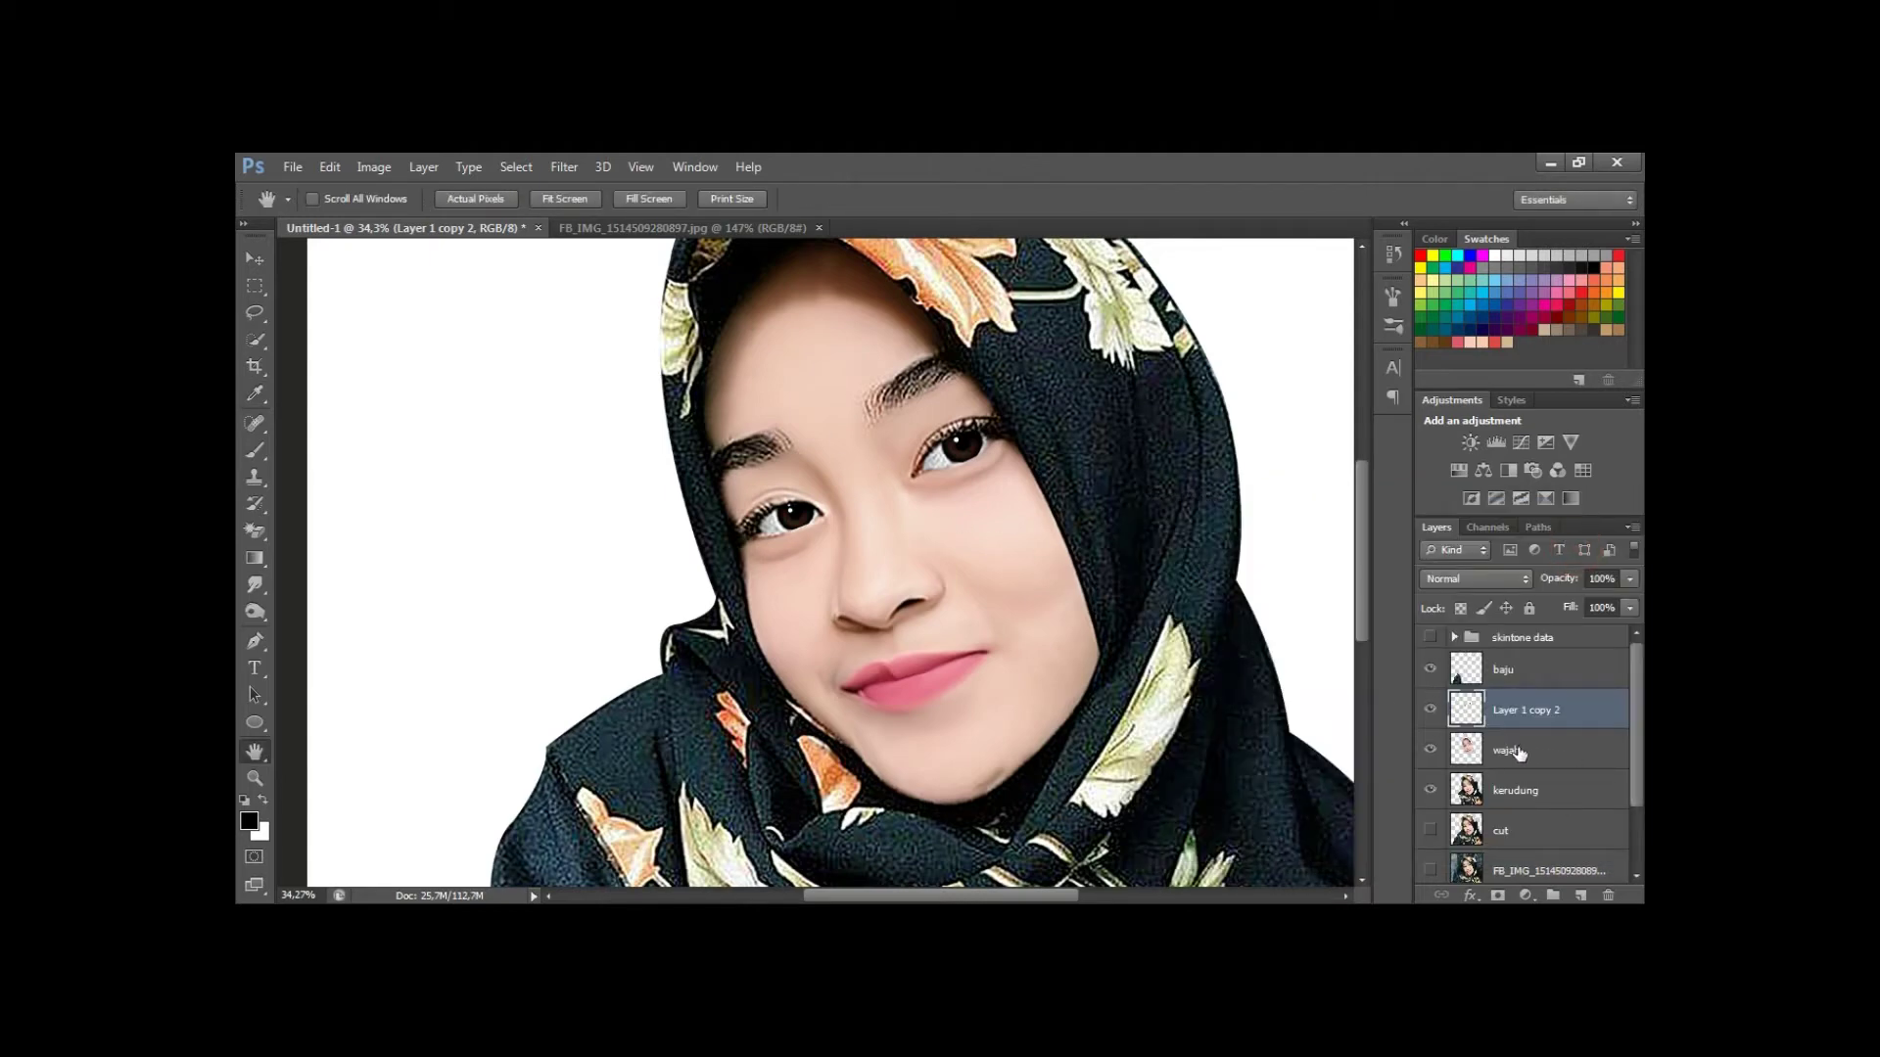
{"action": "left_click", "coordinate": [254, 779]}
Make a clipped copy of the wajah face layer and float the reference photo beside the painting.
{"action": "left_click_drag", "start_coordinate": [754, 578], "coordinate": [910, 582]}
{"action": "left_click", "coordinate": [1506, 750]}
{"action": "key", "text": "ctrl+j"}
{"action": "key", "text": "ctrl+alt+g"}
{"action": "key", "text": "r"}
{"action": "left_click_drag", "start_coordinate": [709, 228], "coordinate": [1302, 261]}
{"action": "key", "text": "z"}
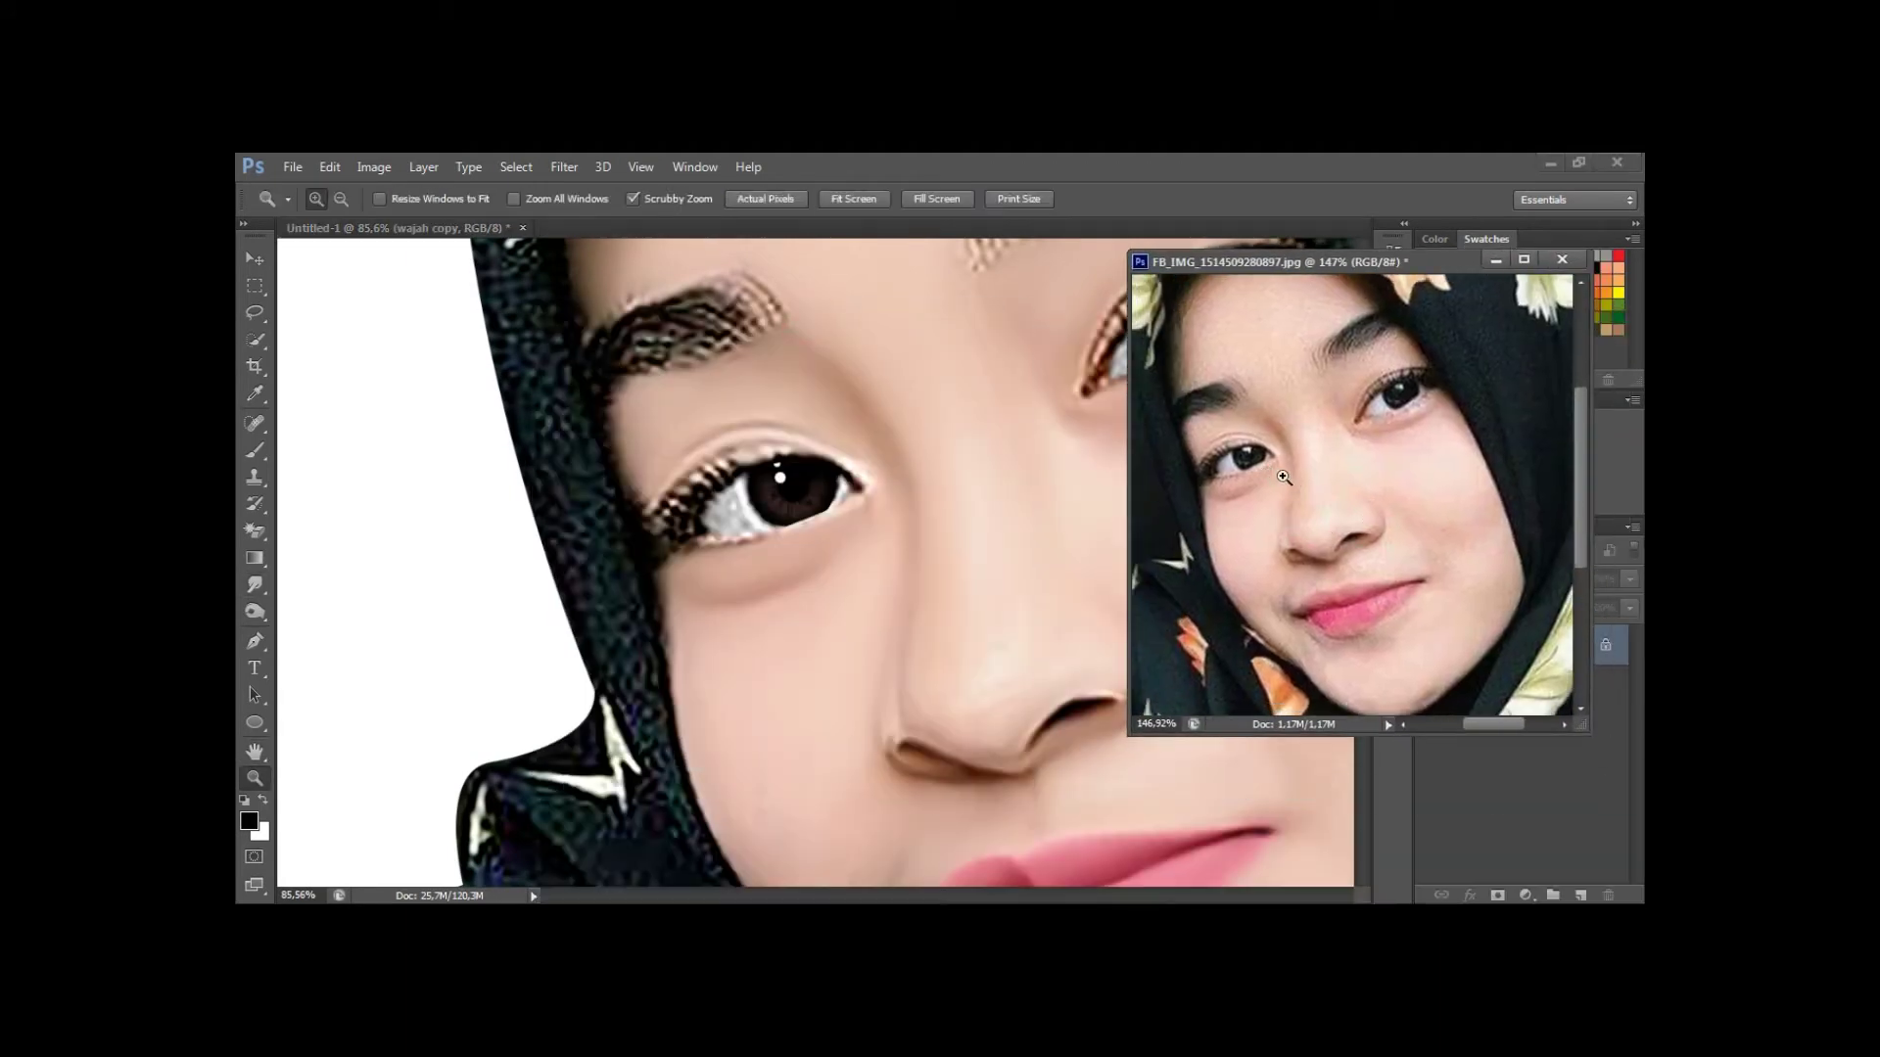
{"action": "key", "text": "r"}
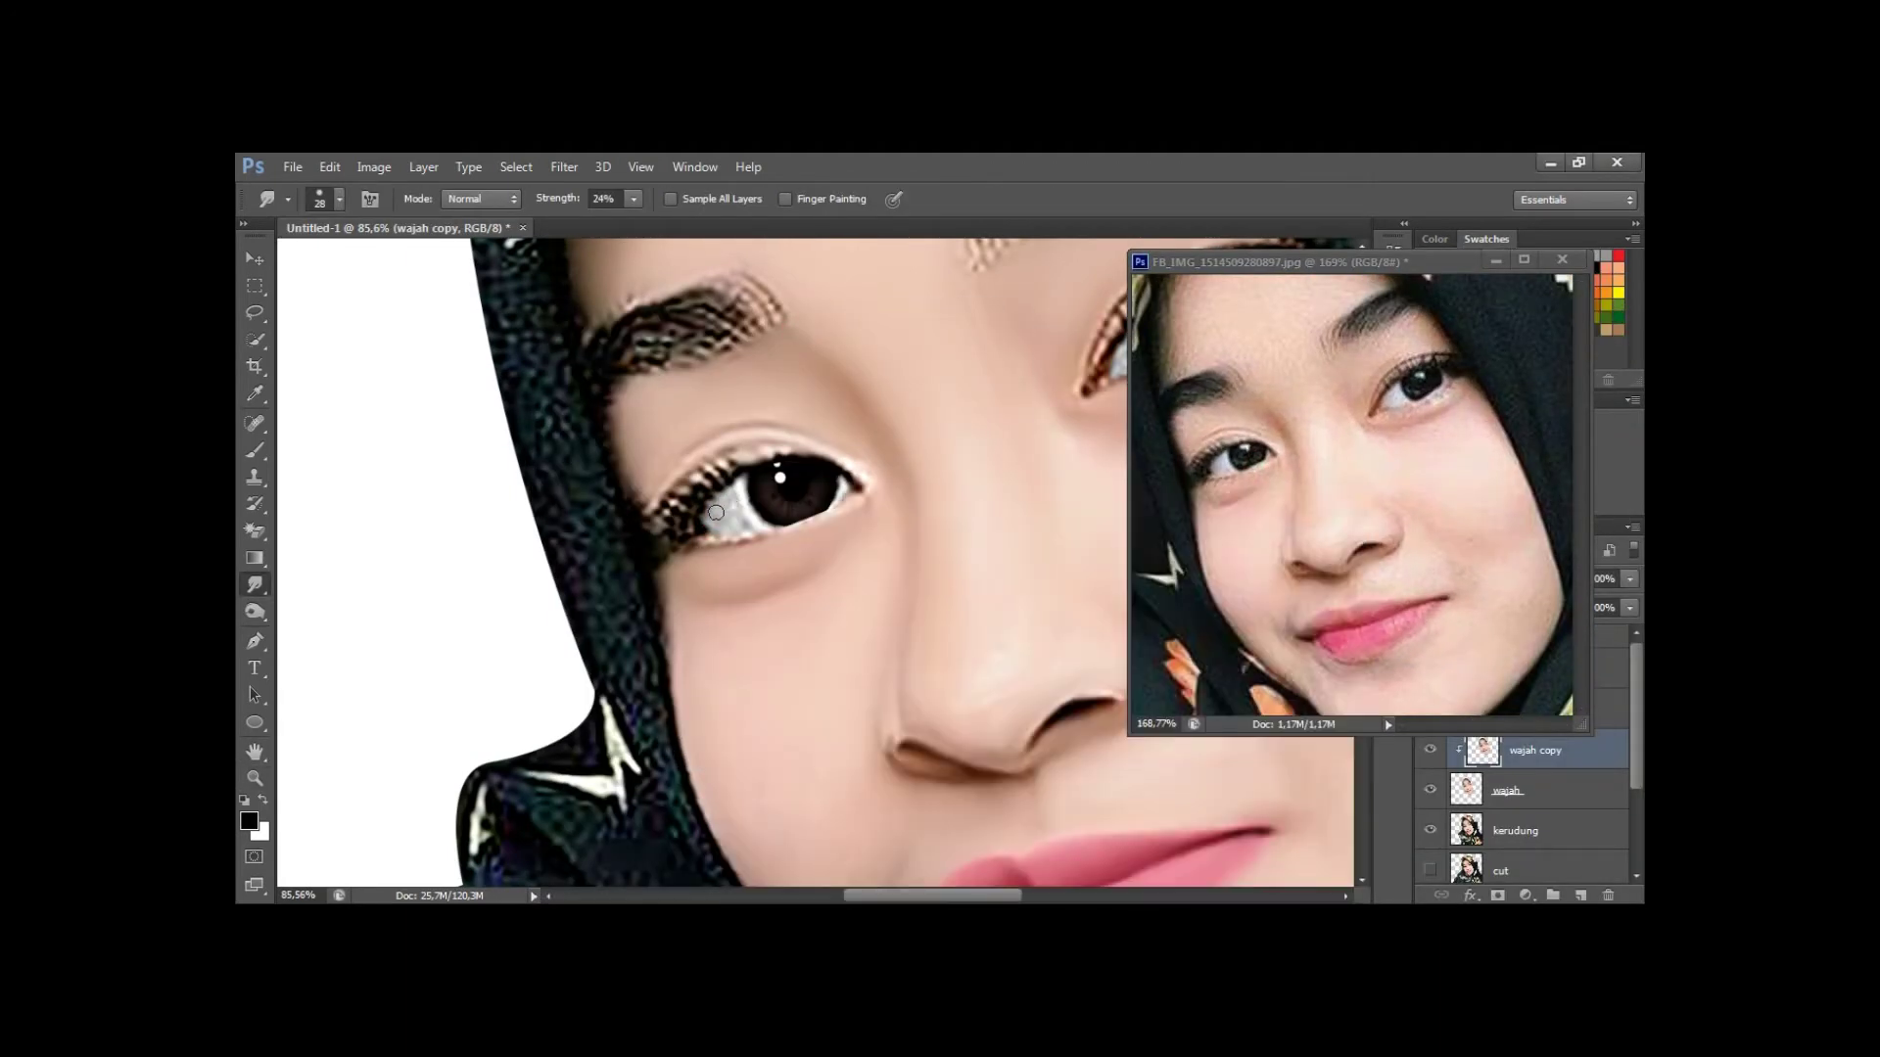
Smudge the left eye's iris edge, whites and corners into smooth shapes.
{"action": "left_click_drag", "start_coordinate": [777, 522], "coordinate": [740, 521]}
{"action": "left_click_drag", "start_coordinate": [852, 490], "coordinate": [840, 484]}
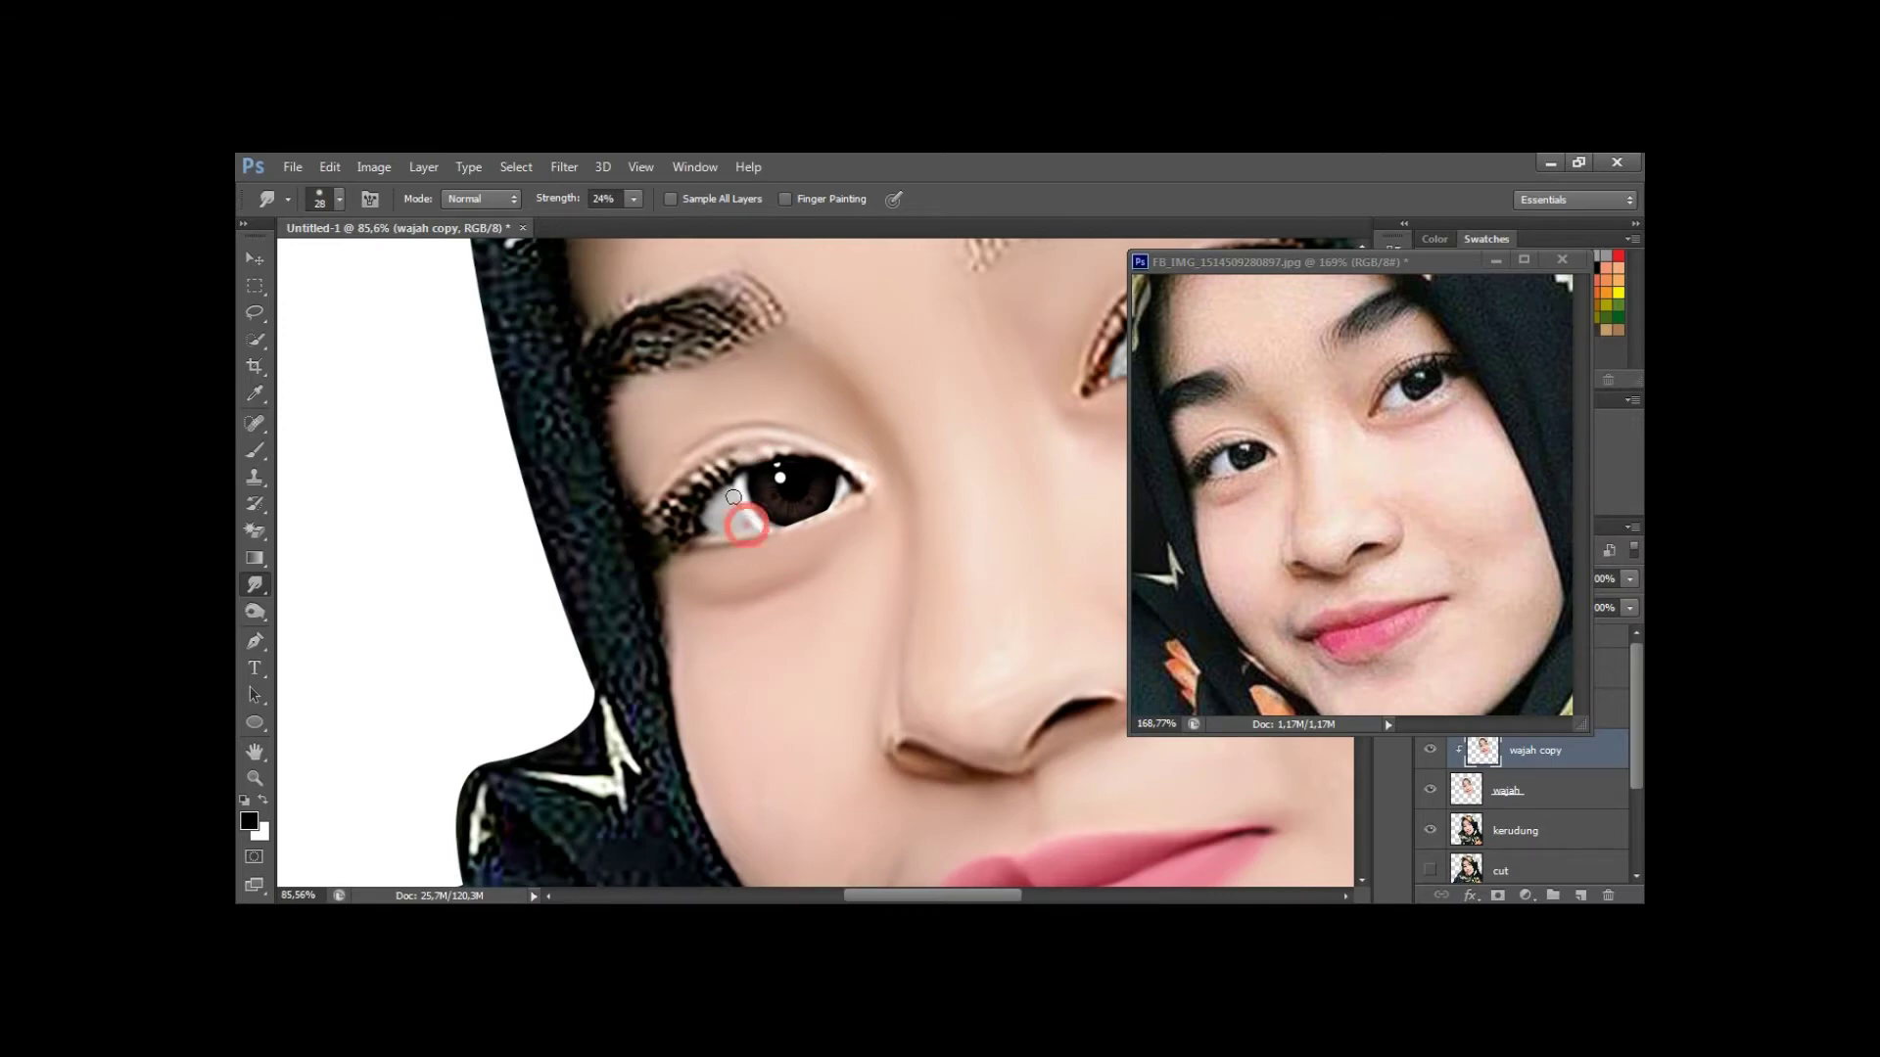
{"action": "mouse_move", "coordinate": [707, 540]}
{"action": "left_mouse_down"}
{"action": "mouse_move", "coordinate": [783, 485]}
{"action": "mouse_move", "coordinate": [679, 550]}
{"action": "left_mouse_up"}
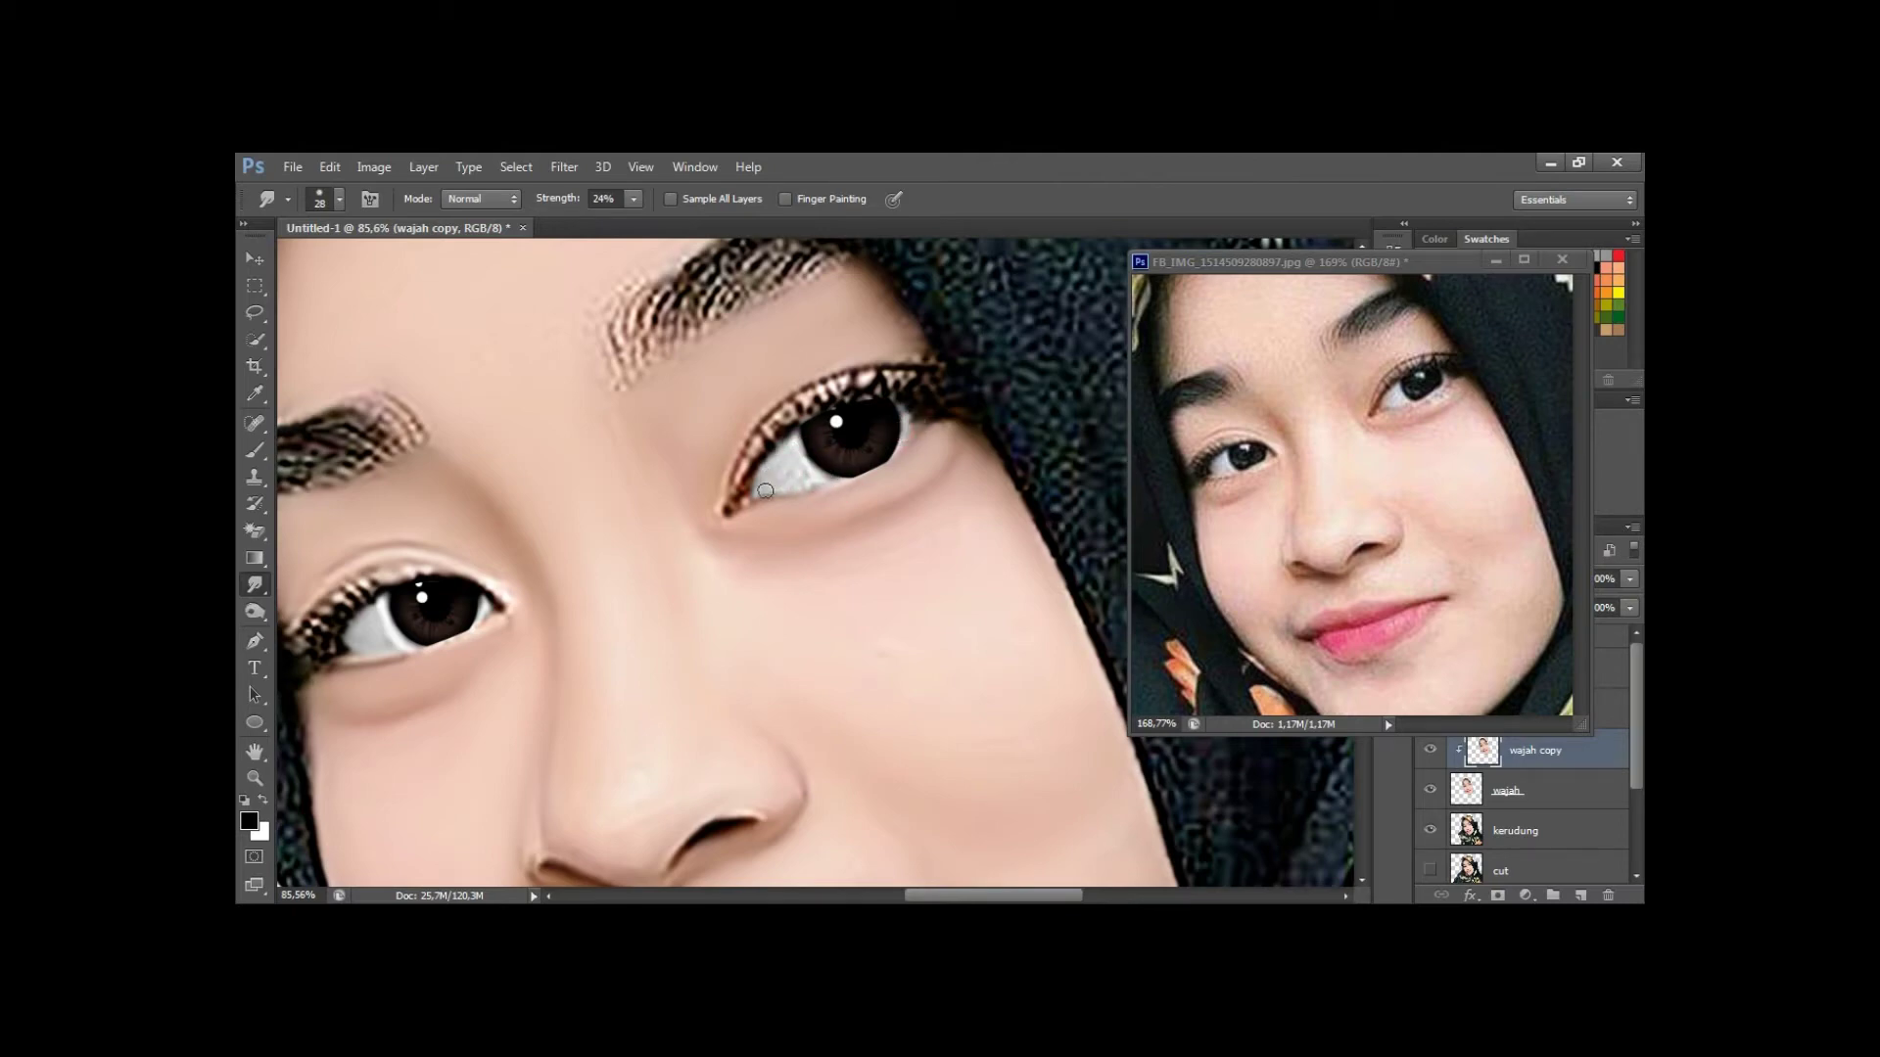
{"action": "left_click_drag", "start_coordinate": [833, 477], "coordinate": [817, 474]}
{"action": "scroll", "coordinate": [767, 490], "scroll_direction": "down", "scroll_amount": 5}
{"action": "left_click_drag", "start_coordinate": [920, 504], "coordinate": [879, 525]}
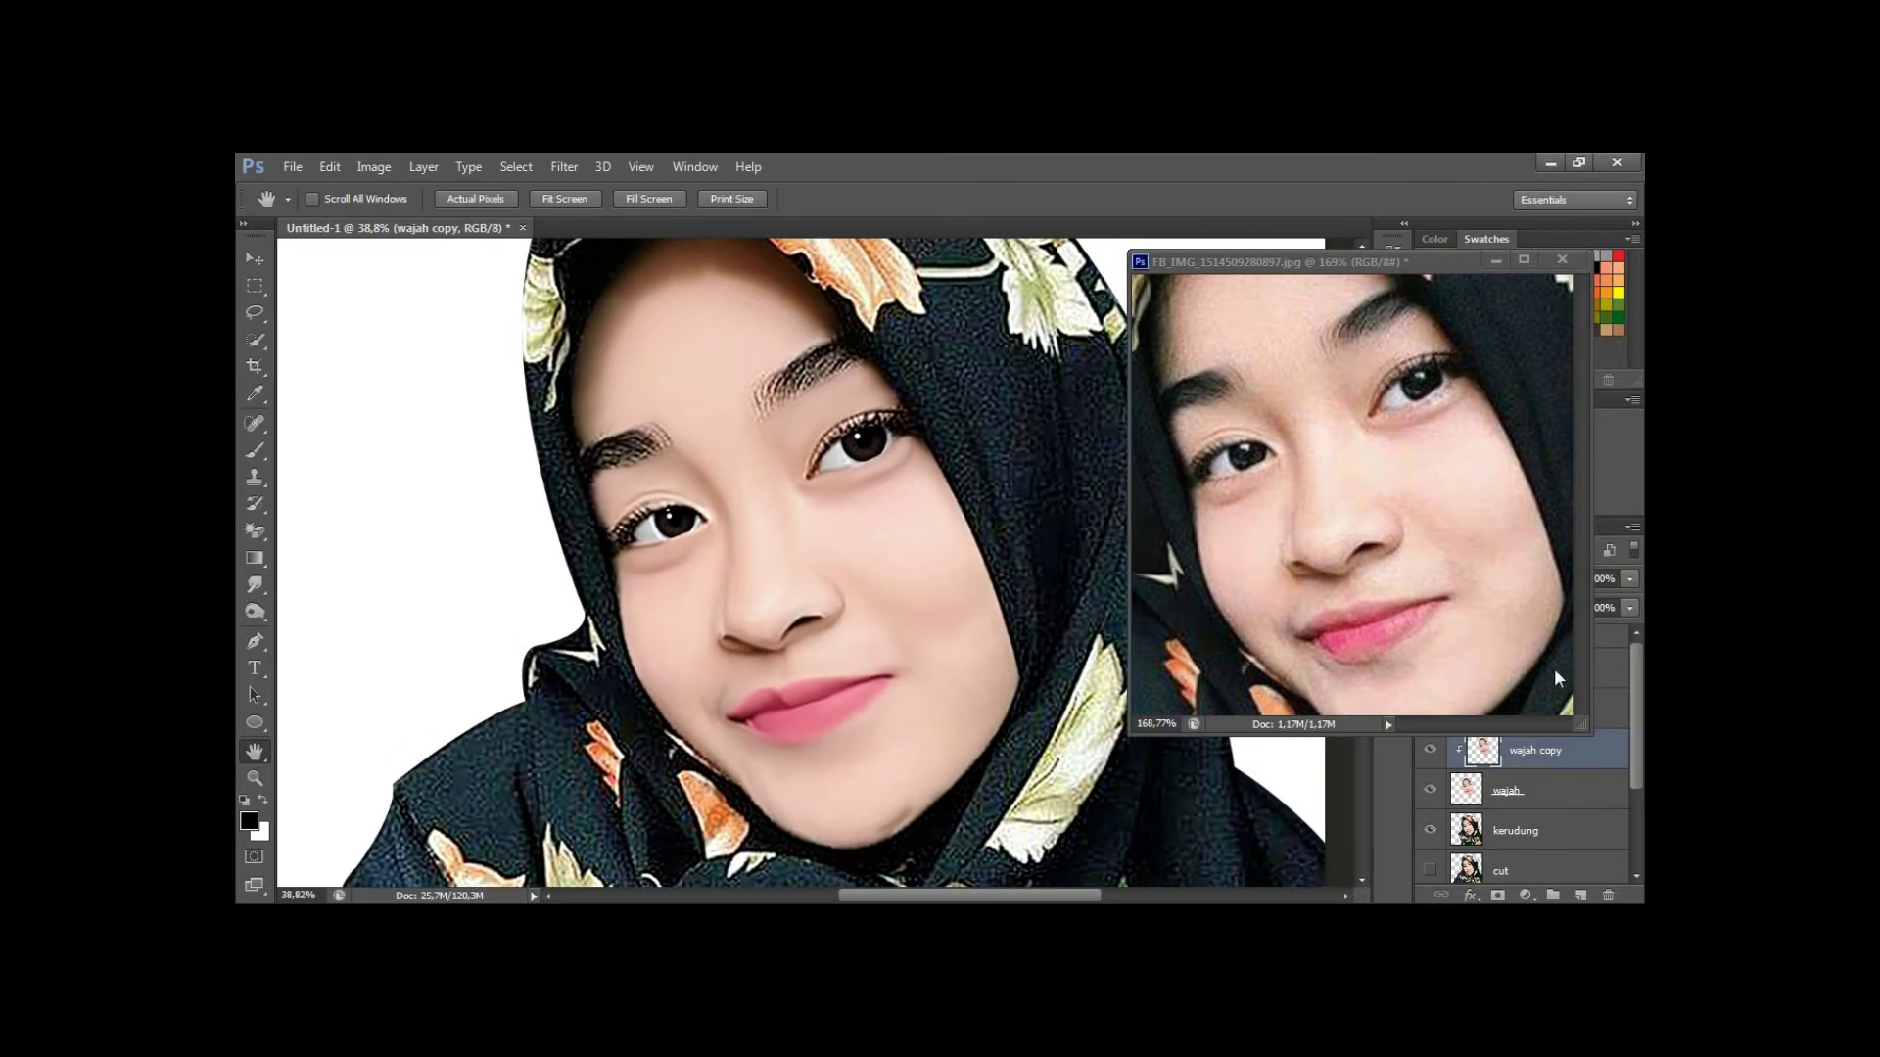
{"action": "left_click_drag", "start_coordinate": [776, 546], "coordinate": [893, 510]}
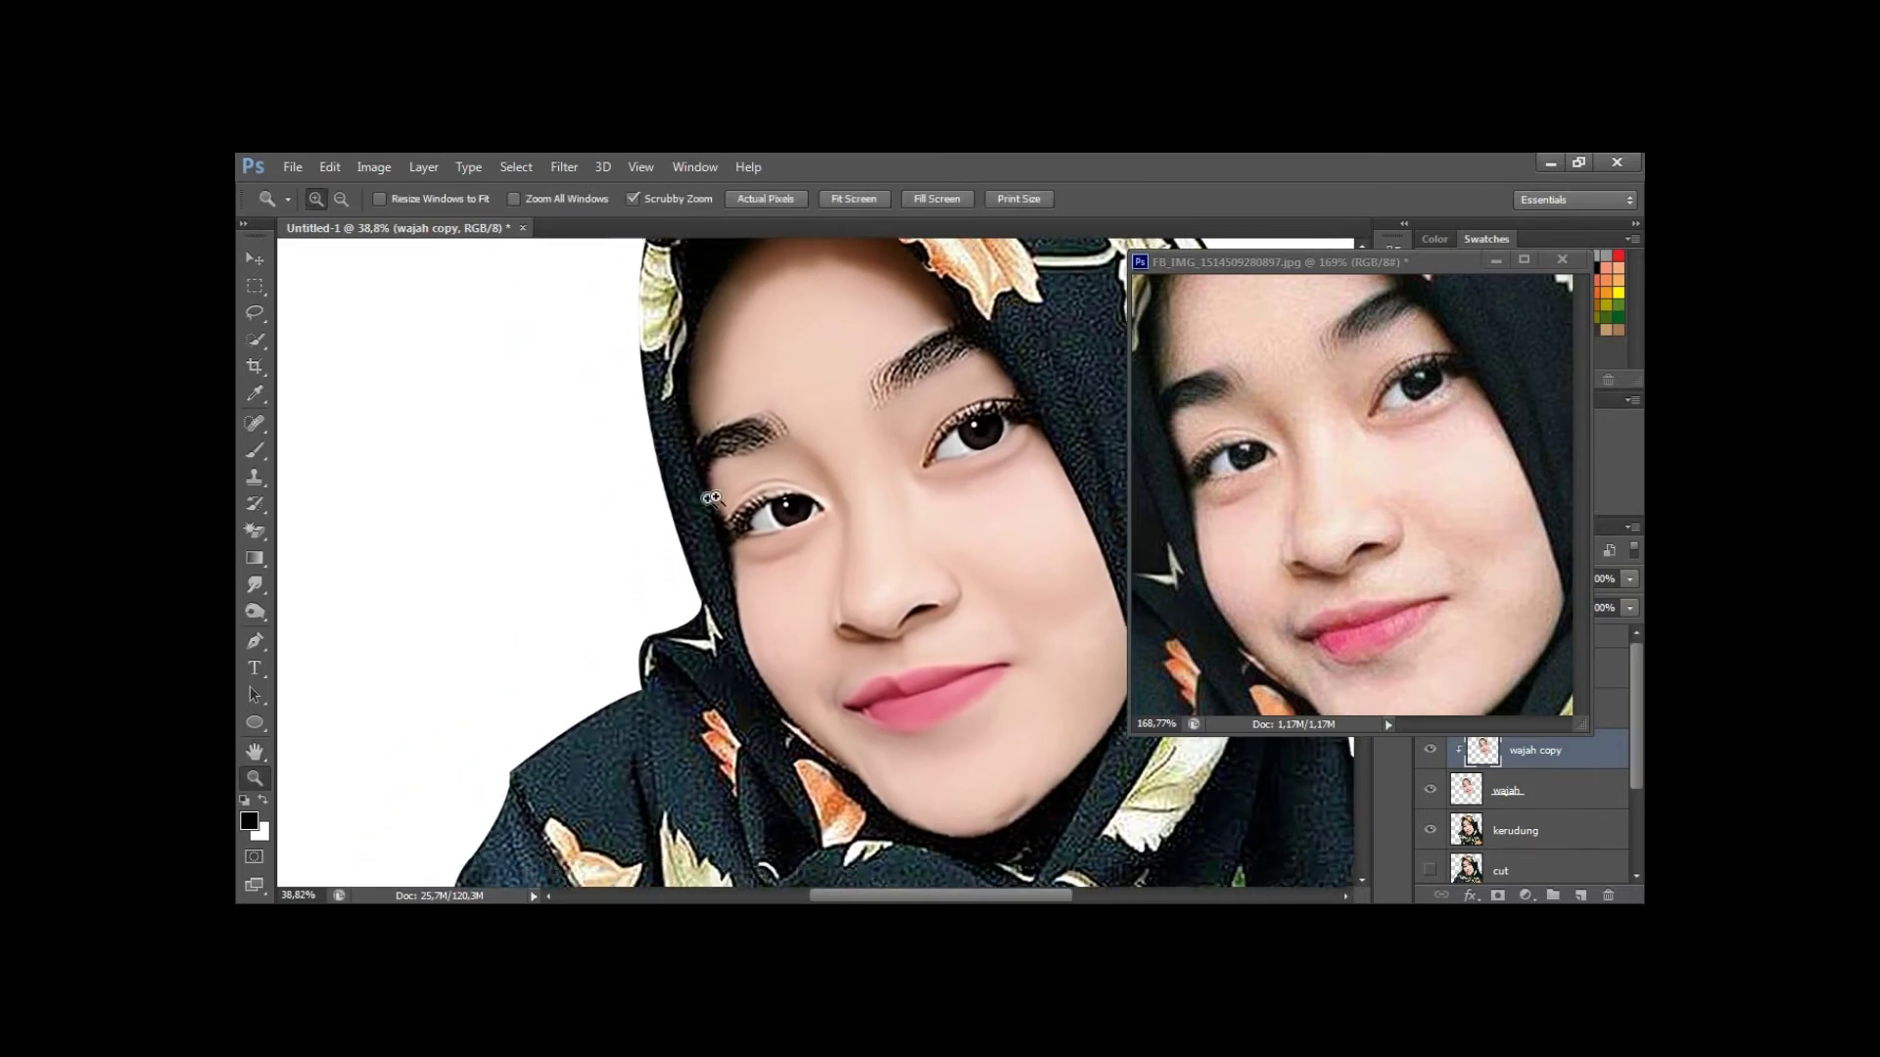
{"action": "scroll", "coordinate": [904, 555], "scroll_direction": "up", "scroll_amount": 4}
{"action": "left_click", "coordinate": [1535, 780]}
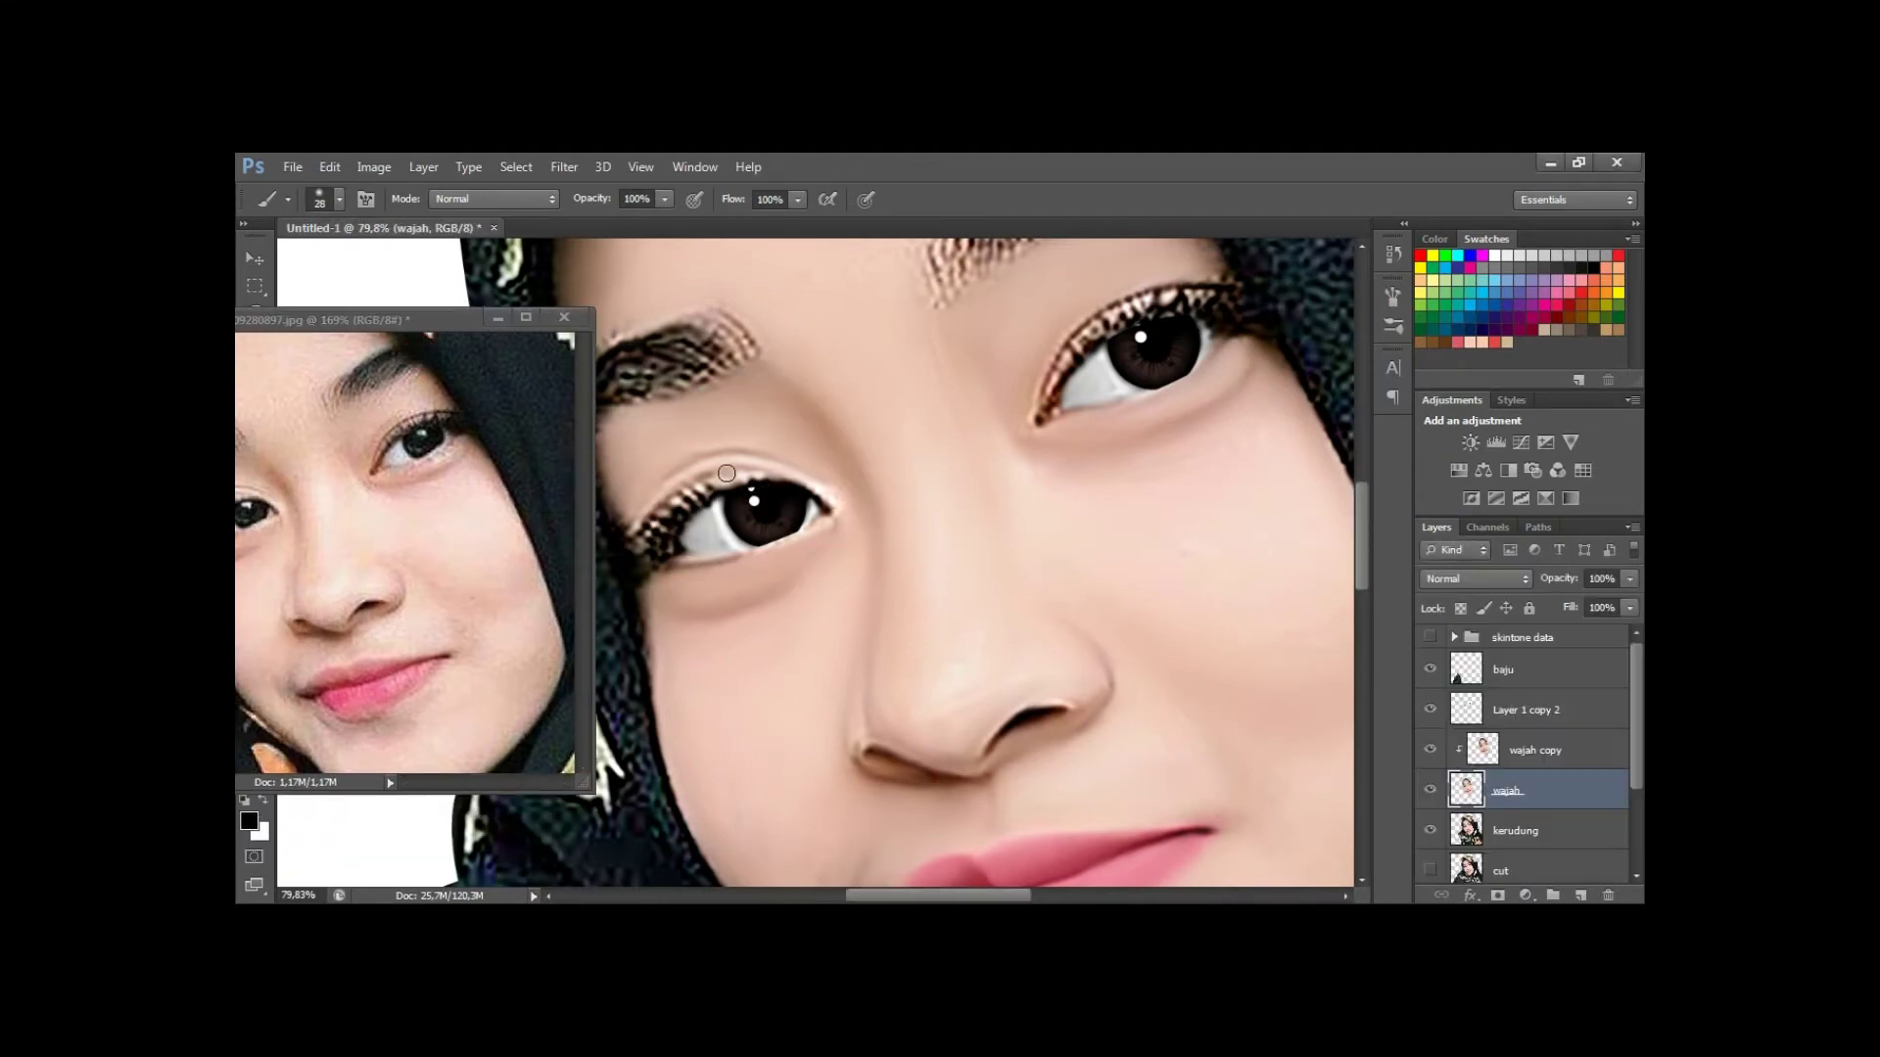
{"action": "left_click", "coordinate": [765, 501], "text": "ctrl"}
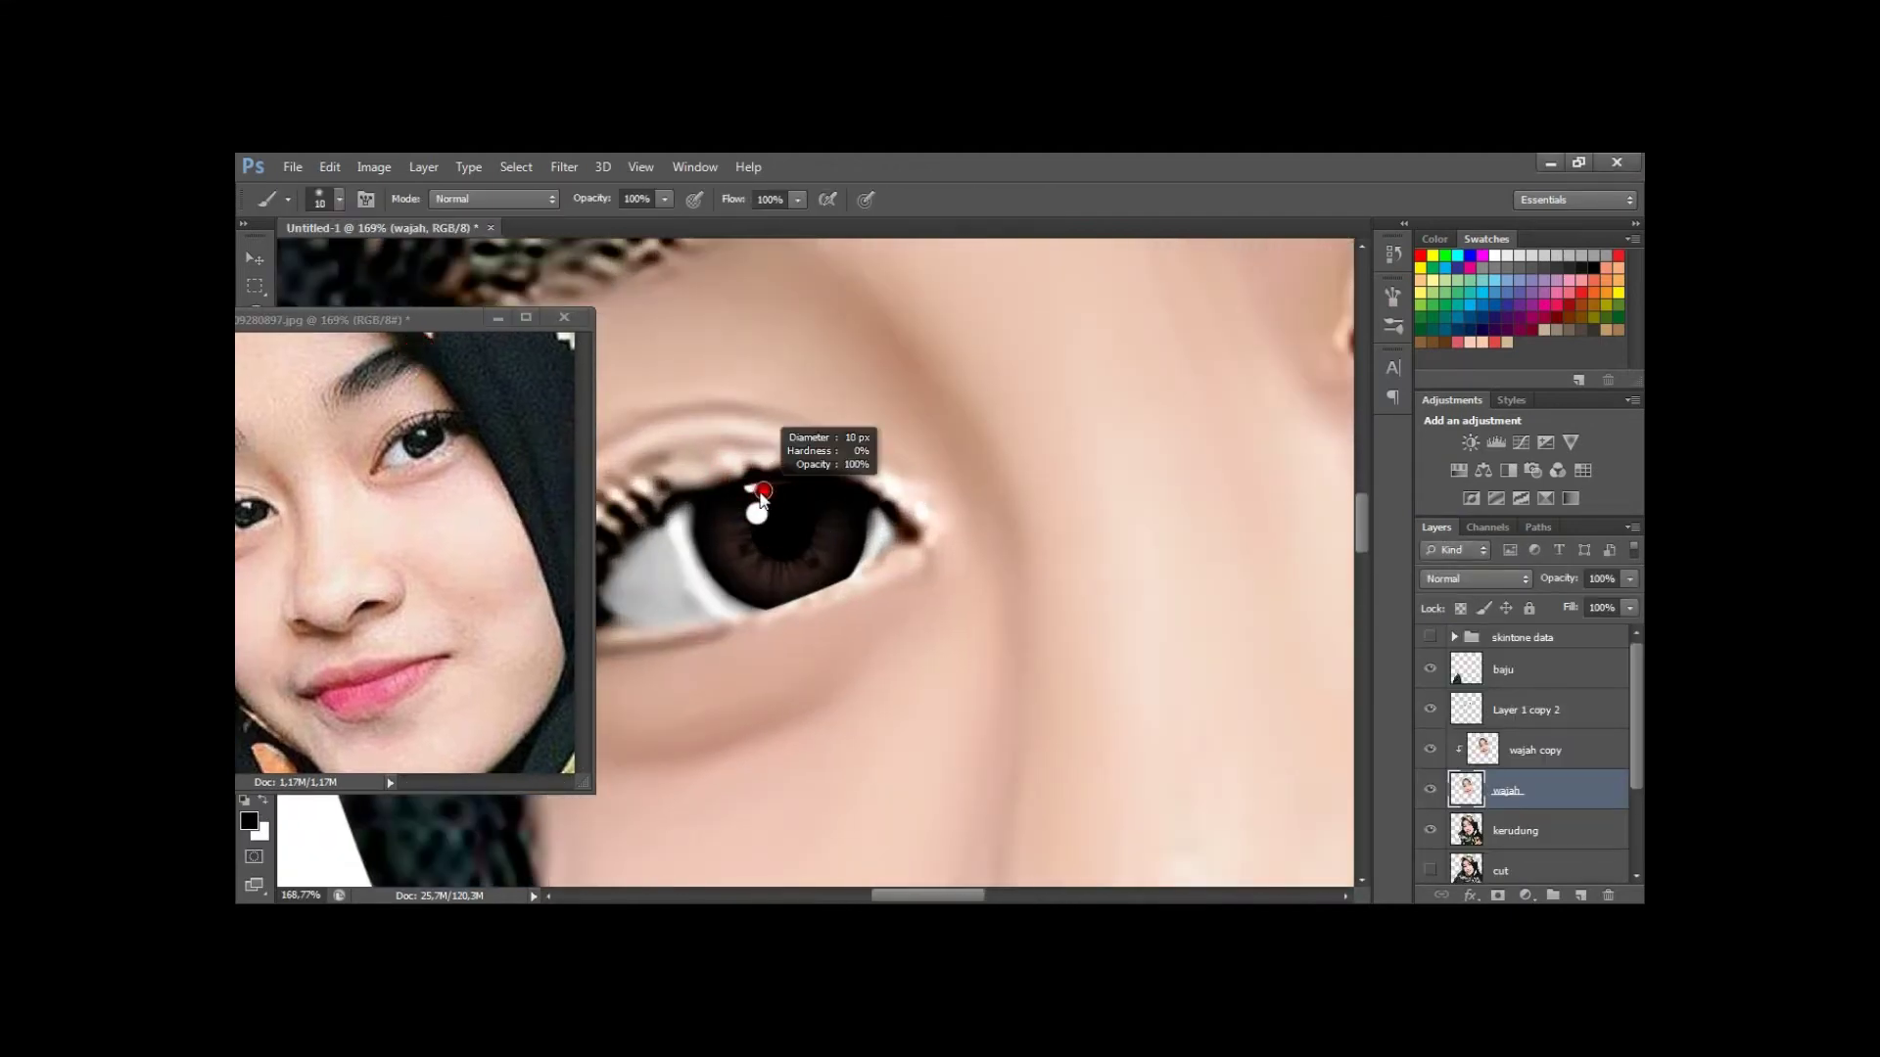
{"action": "key", "text": "alt+bracketright"}
{"action": "key", "text": "alt+bracketright"}
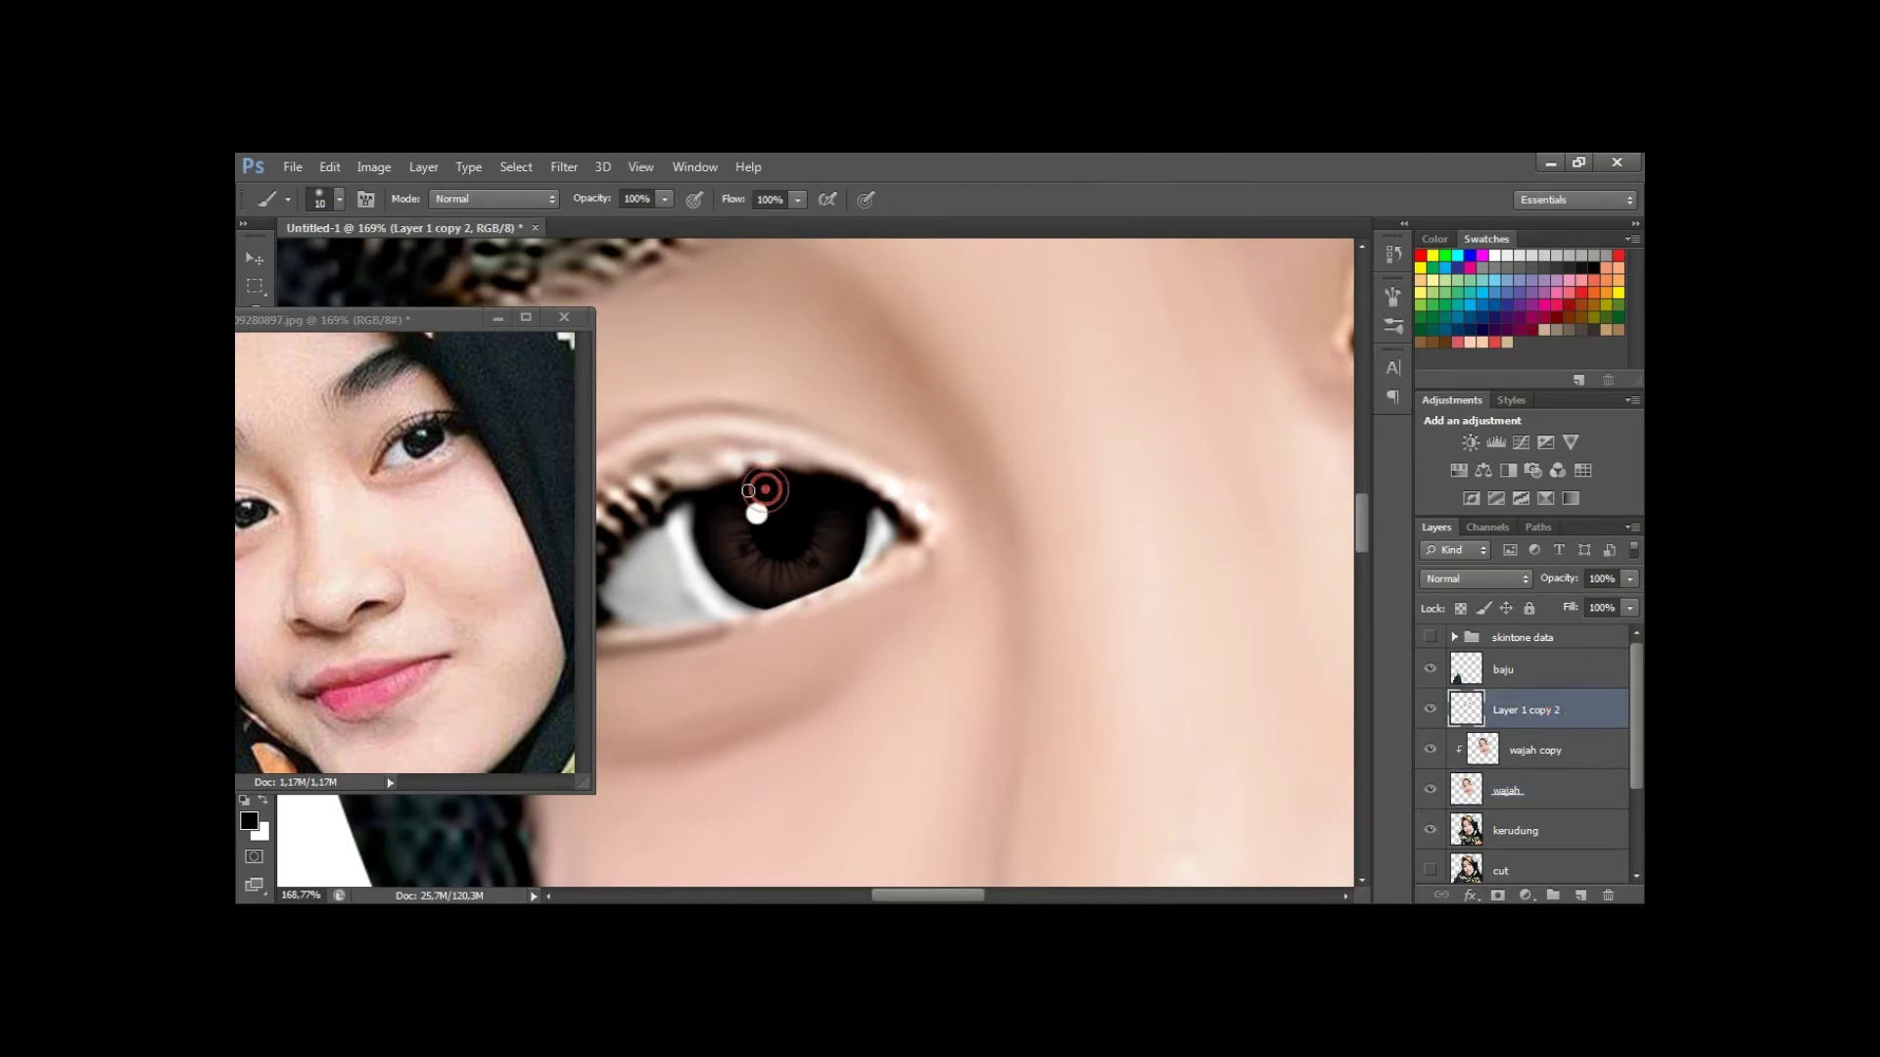
{"action": "scroll", "coordinate": [1050, 476], "scroll_direction": "right", "scroll_amount": 5}
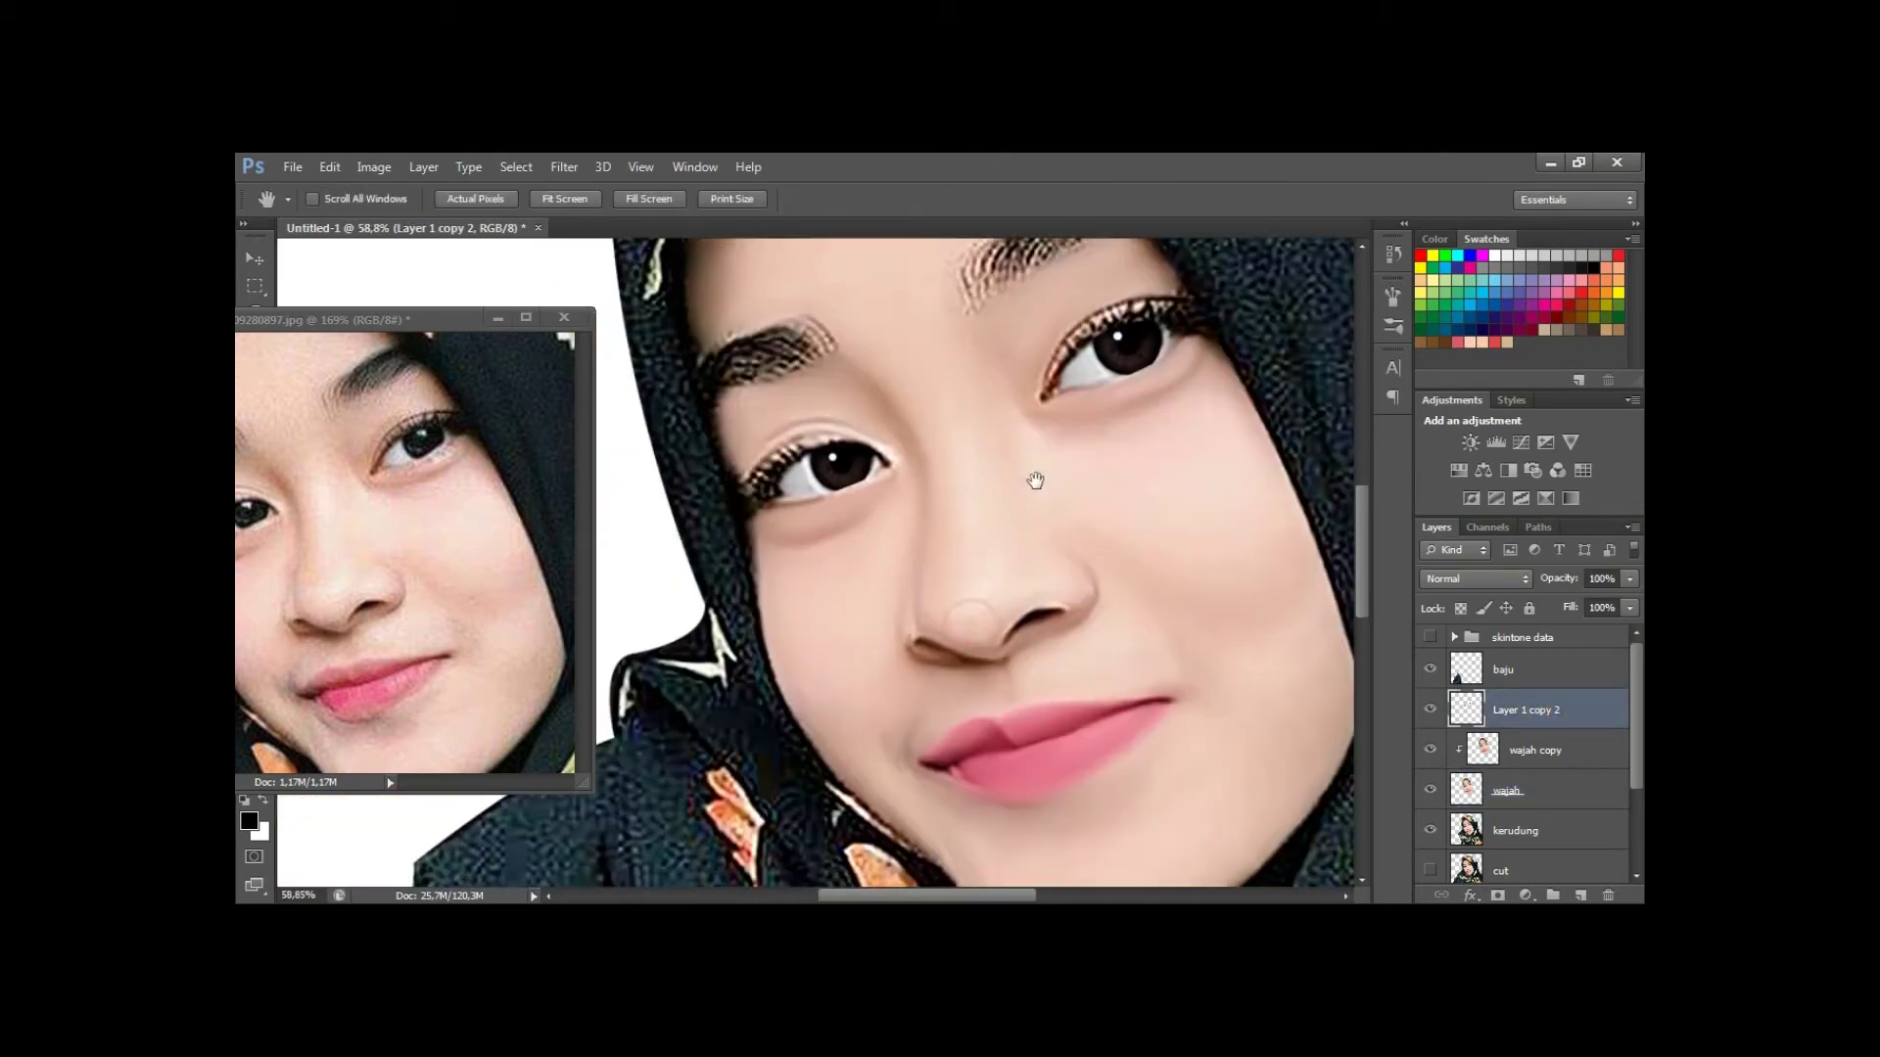
{"action": "left_click_drag", "start_coordinate": [1147, 454], "coordinate": [1065, 497]}
{"action": "left_click", "coordinate": [1545, 749]}
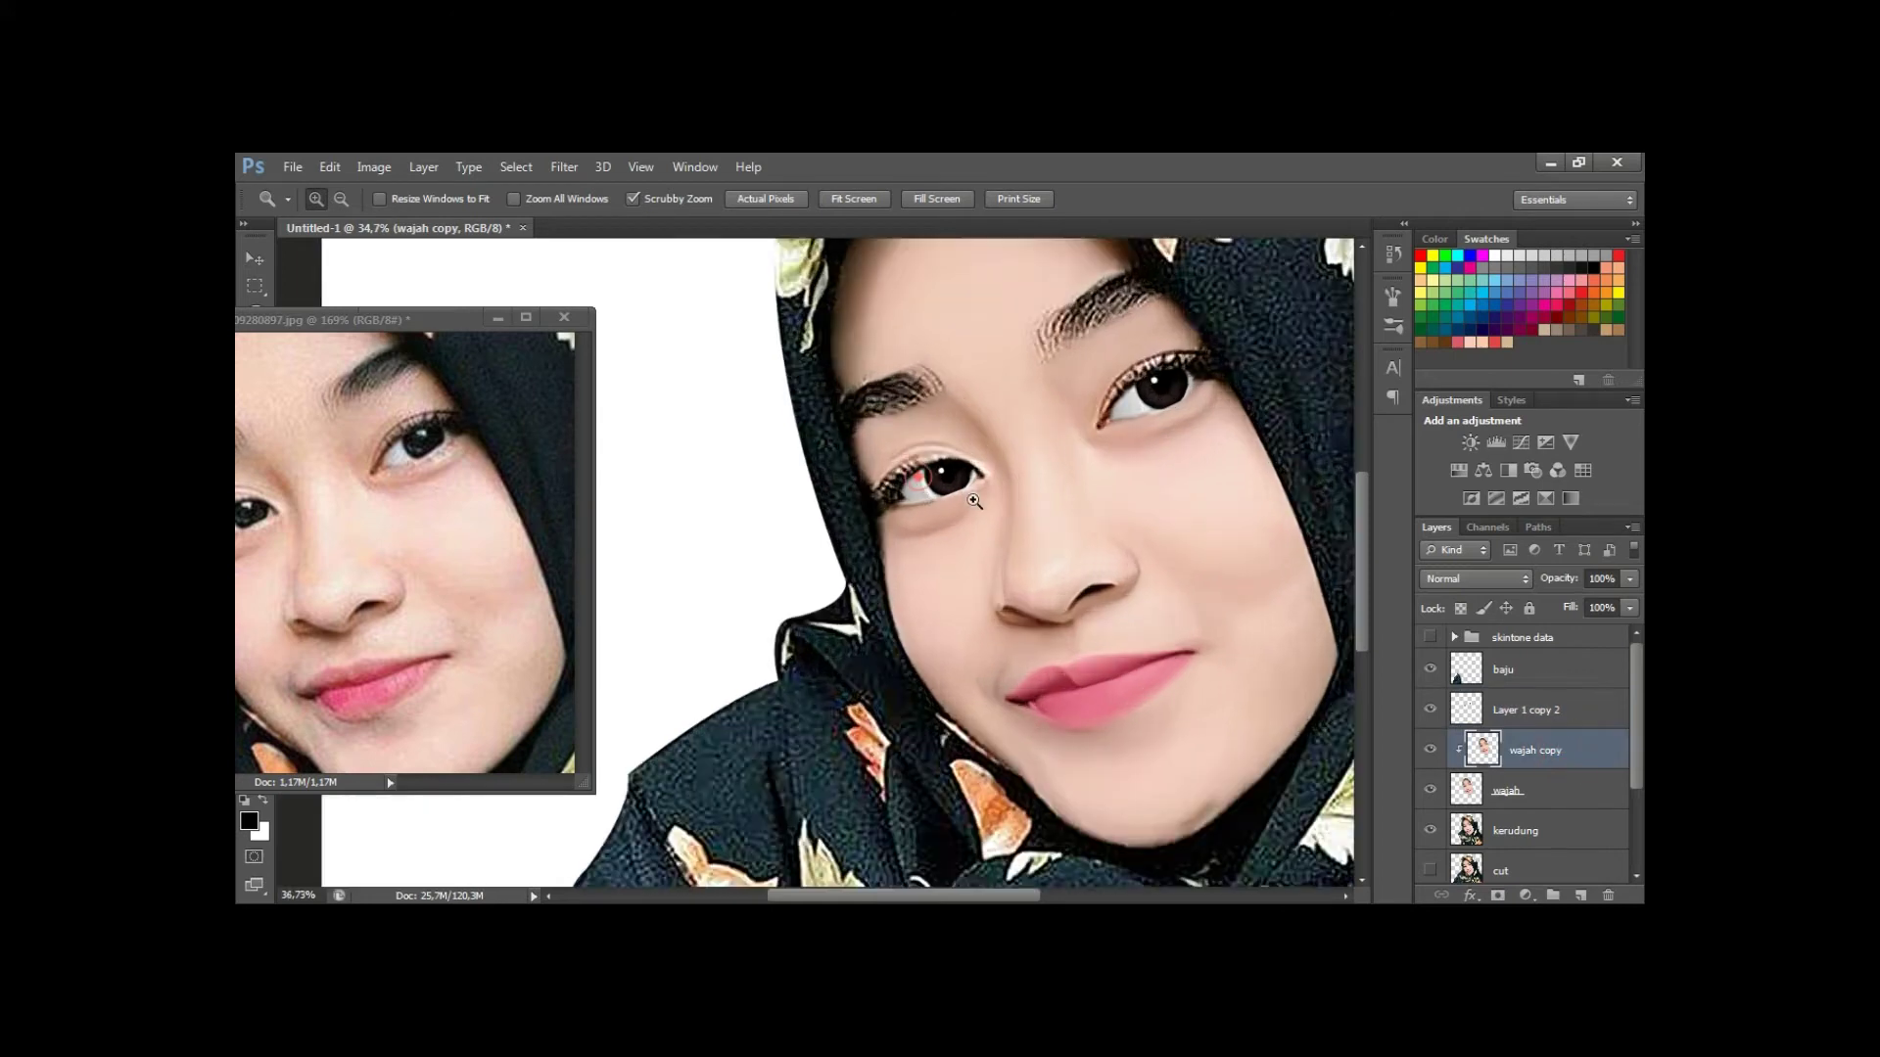
Enlarge the reference window and smudge the right eye's outer corner and upper lid line.
{"action": "left_click_drag", "start_coordinate": [935, 477], "coordinate": [1038, 480]}
{"action": "left_click_drag", "start_coordinate": [397, 329], "coordinate": [431, 289]}
{"action": "key", "text": "r"}
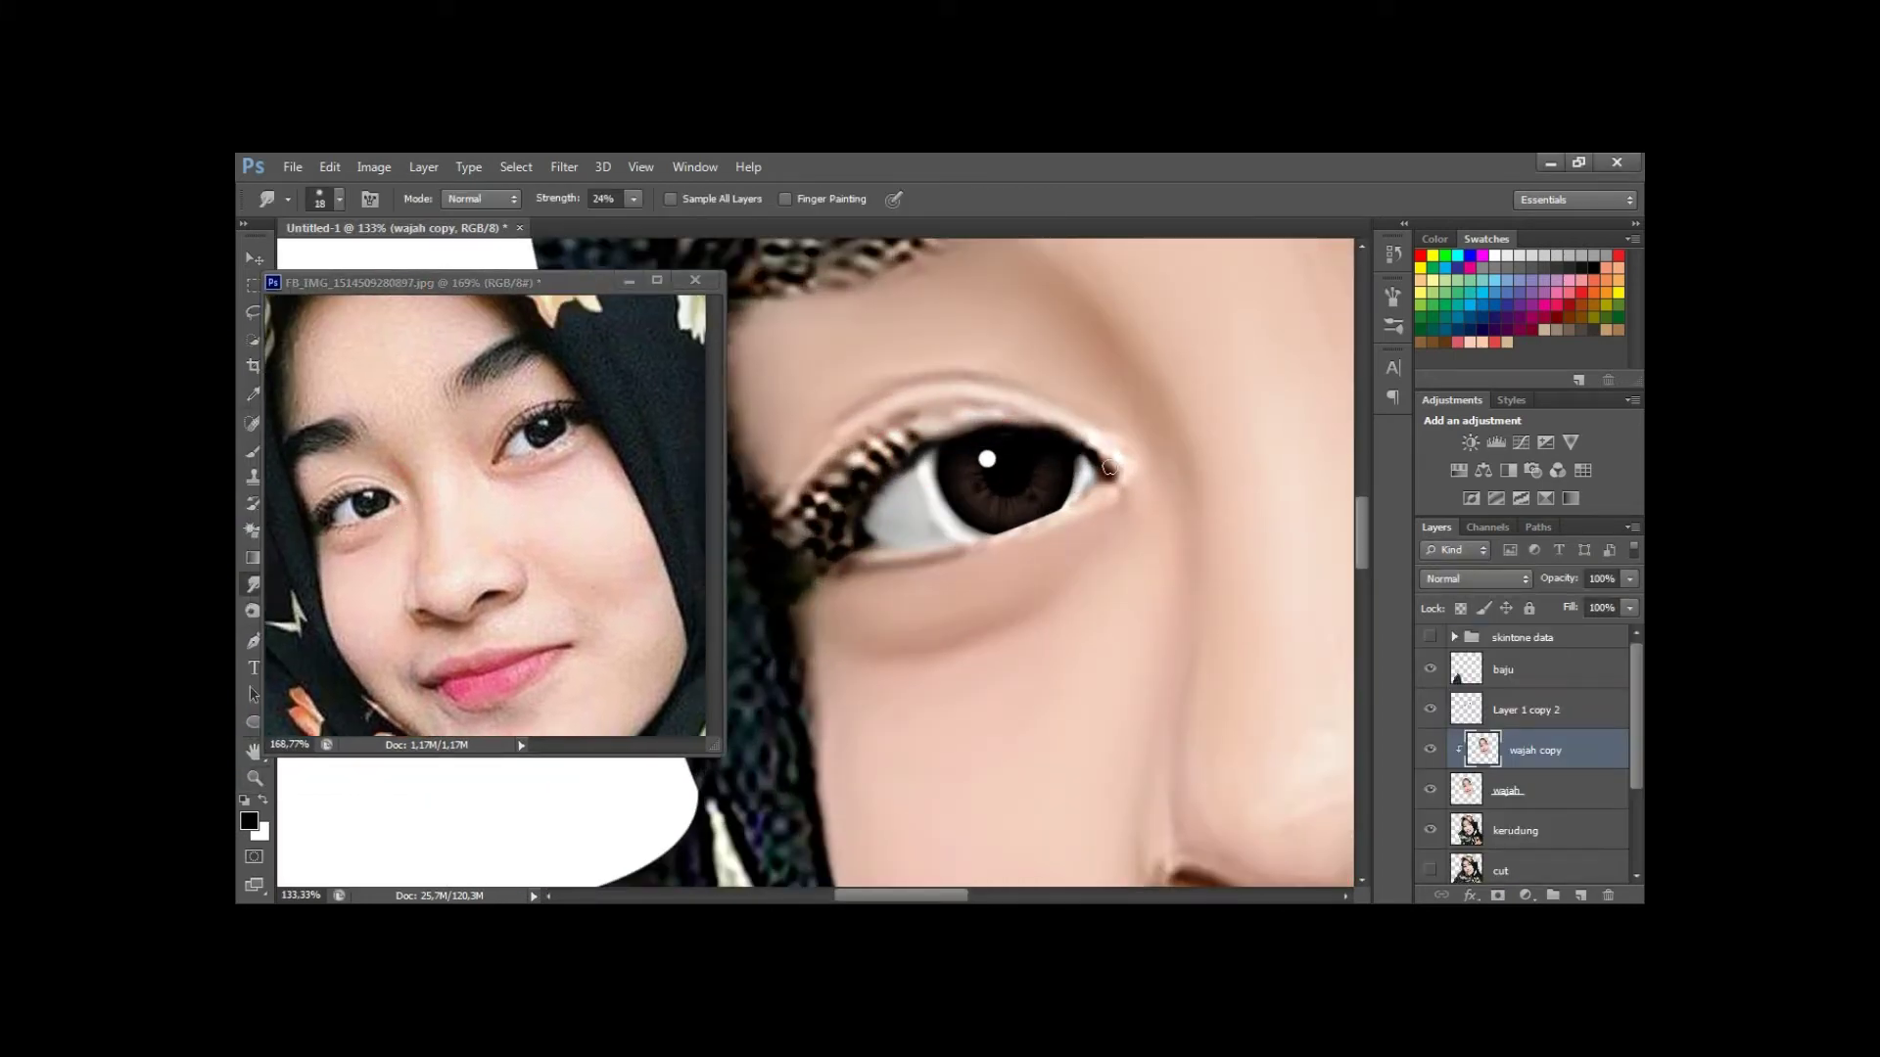
{"action": "mouse_move", "coordinate": [1098, 454]}
{"action": "left_mouse_down"}
{"action": "mouse_move", "coordinate": [1083, 420]}
{"action": "mouse_move", "coordinate": [965, 429]}
{"action": "mouse_move", "coordinate": [912, 470]}
{"action": "left_mouse_up"}
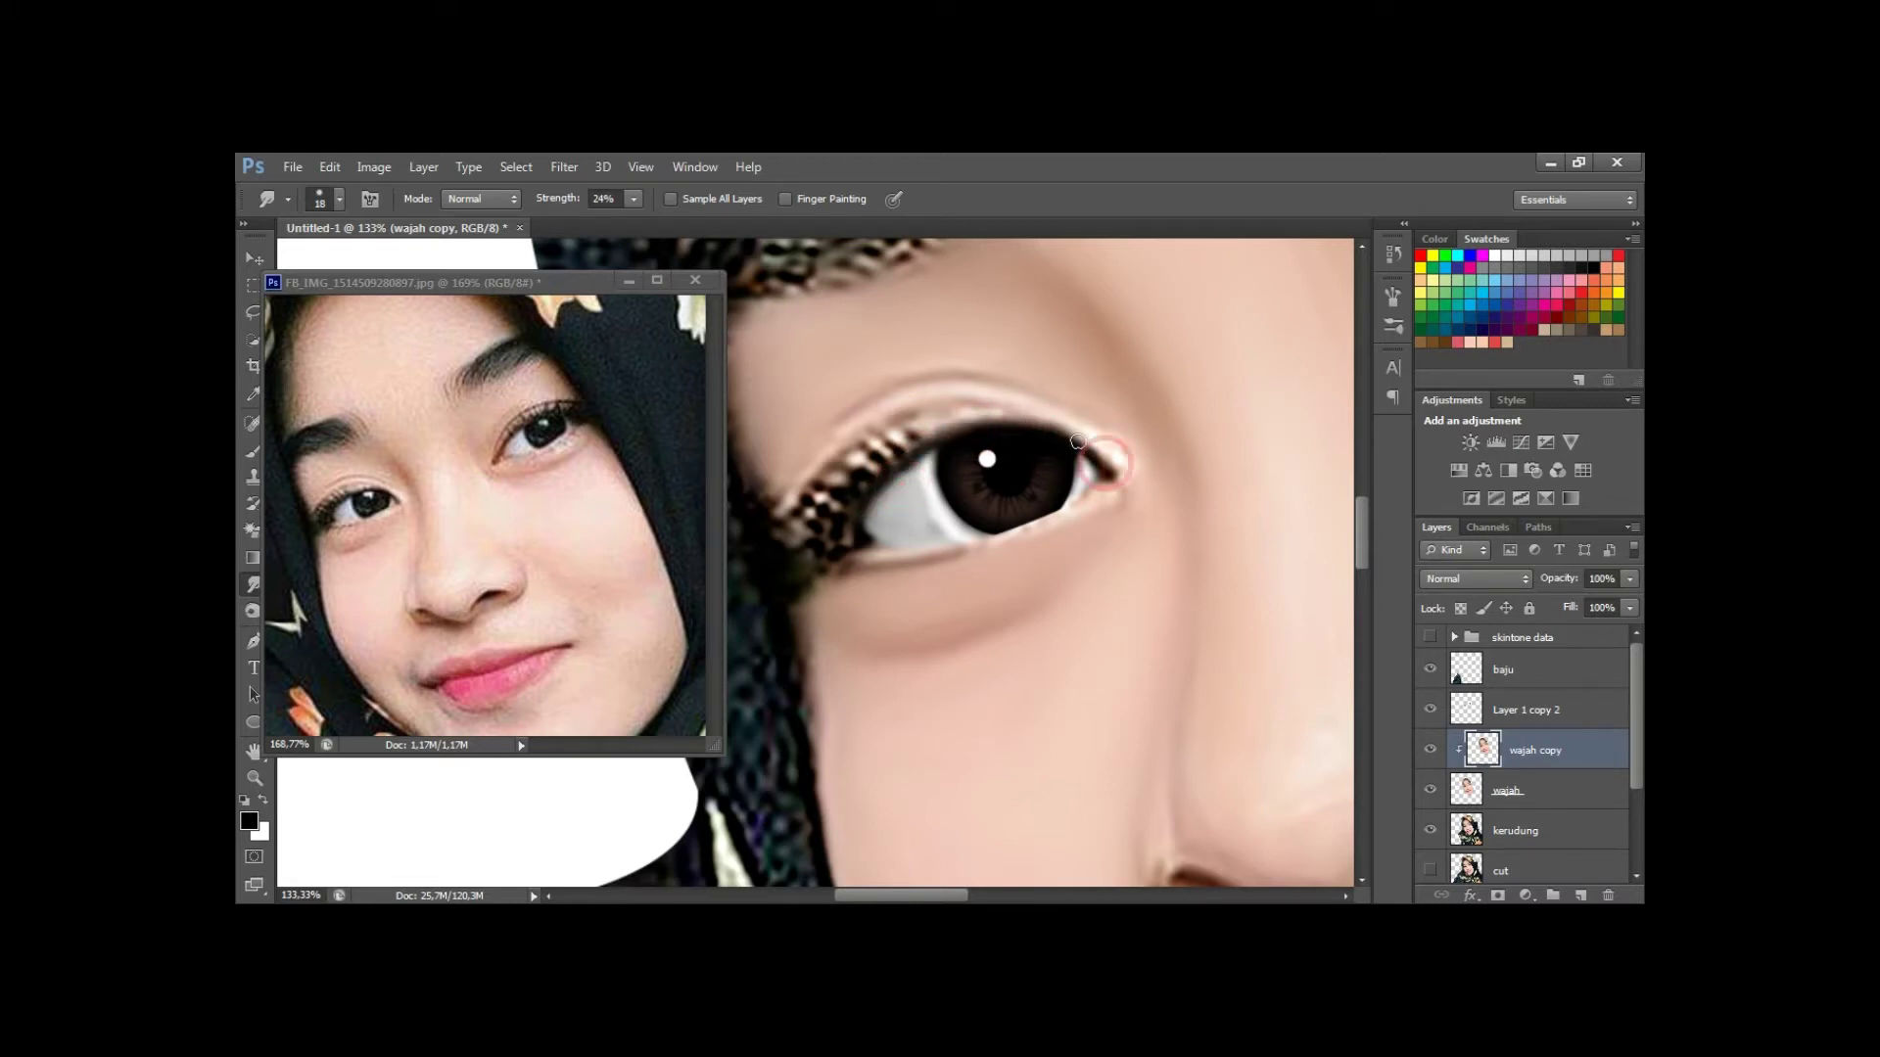
{"action": "key", "text": "z"}
{"action": "mouse_move", "coordinate": [1030, 469]}
{"action": "left_mouse_down"}
{"action": "mouse_move", "coordinate": [956, 545]}
{"action": "mouse_move", "coordinate": [1188, 520]}
{"action": "left_mouse_up"}
{"action": "key", "text": "z"}
{"action": "key", "text": "r"}
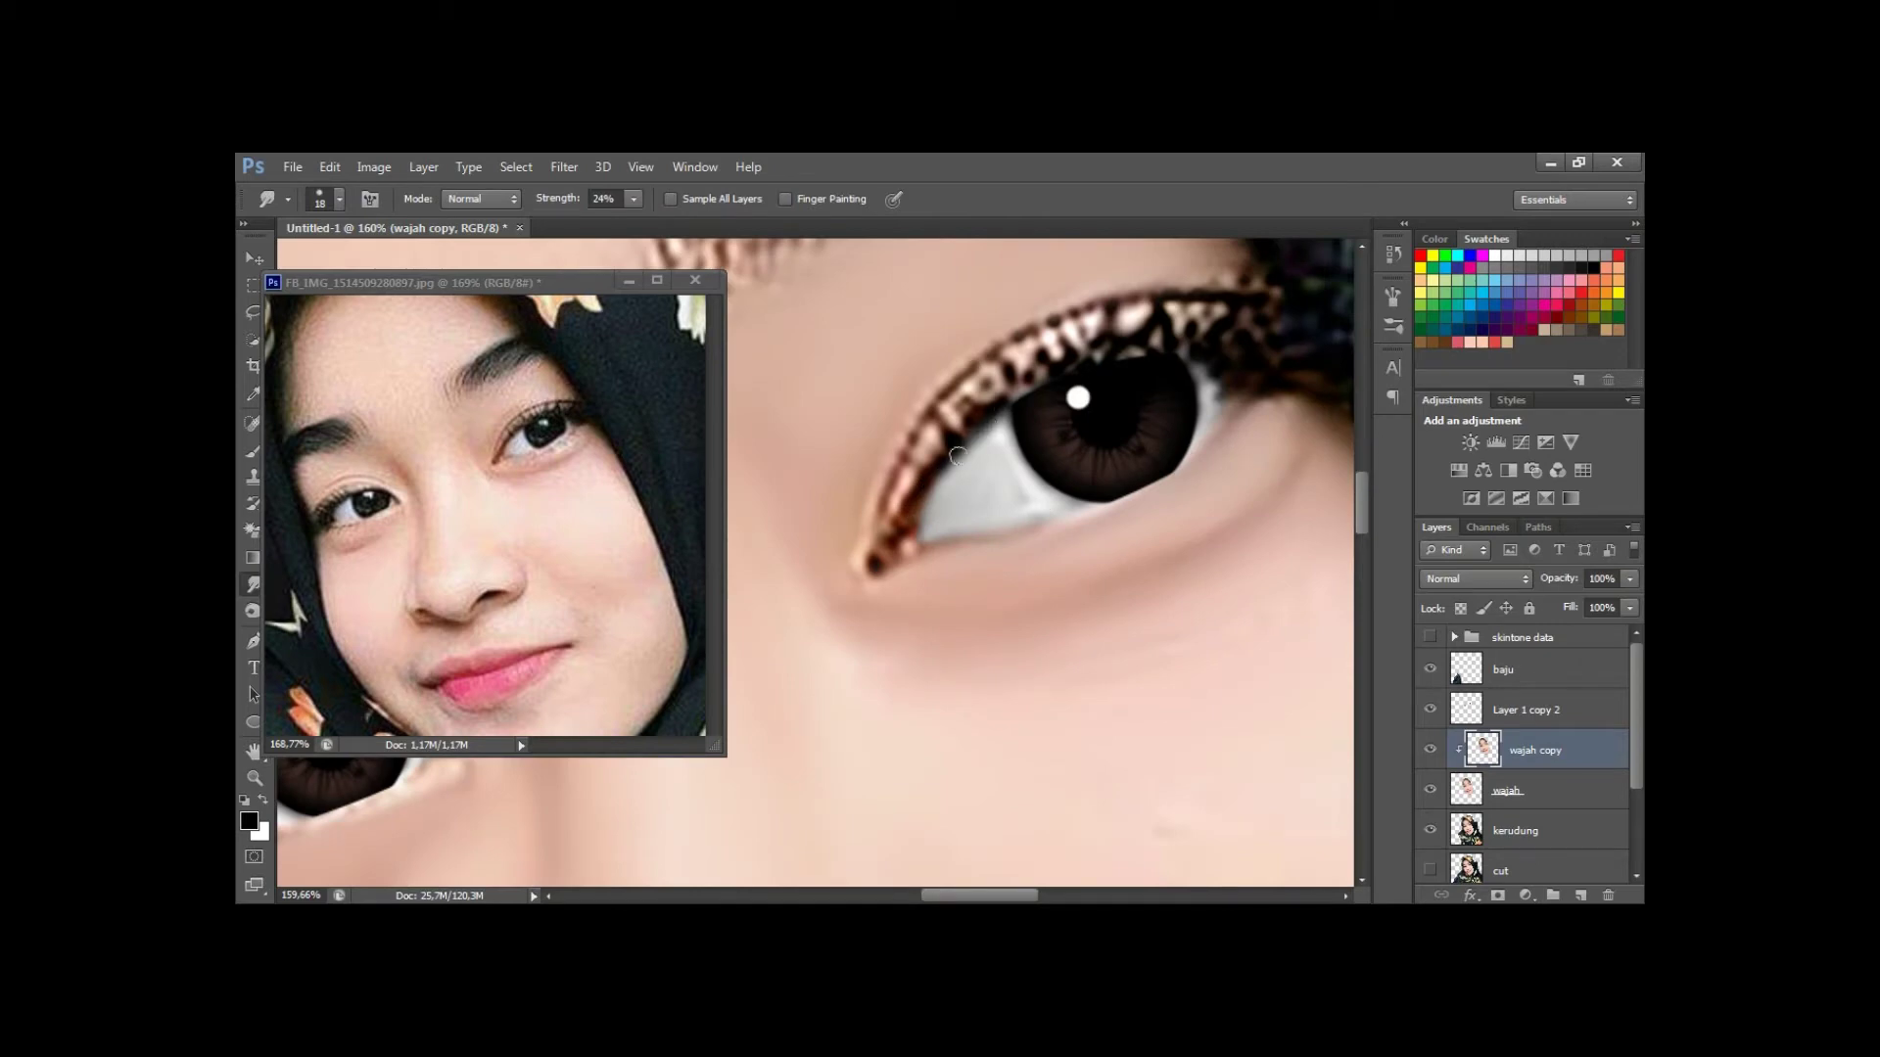
Blend the dotted upper-lid eyeliner and the speckled inner corners into soft lines.
{"action": "scroll", "coordinate": [1067, 382], "scroll_direction": "down", "scroll_amount": 2}
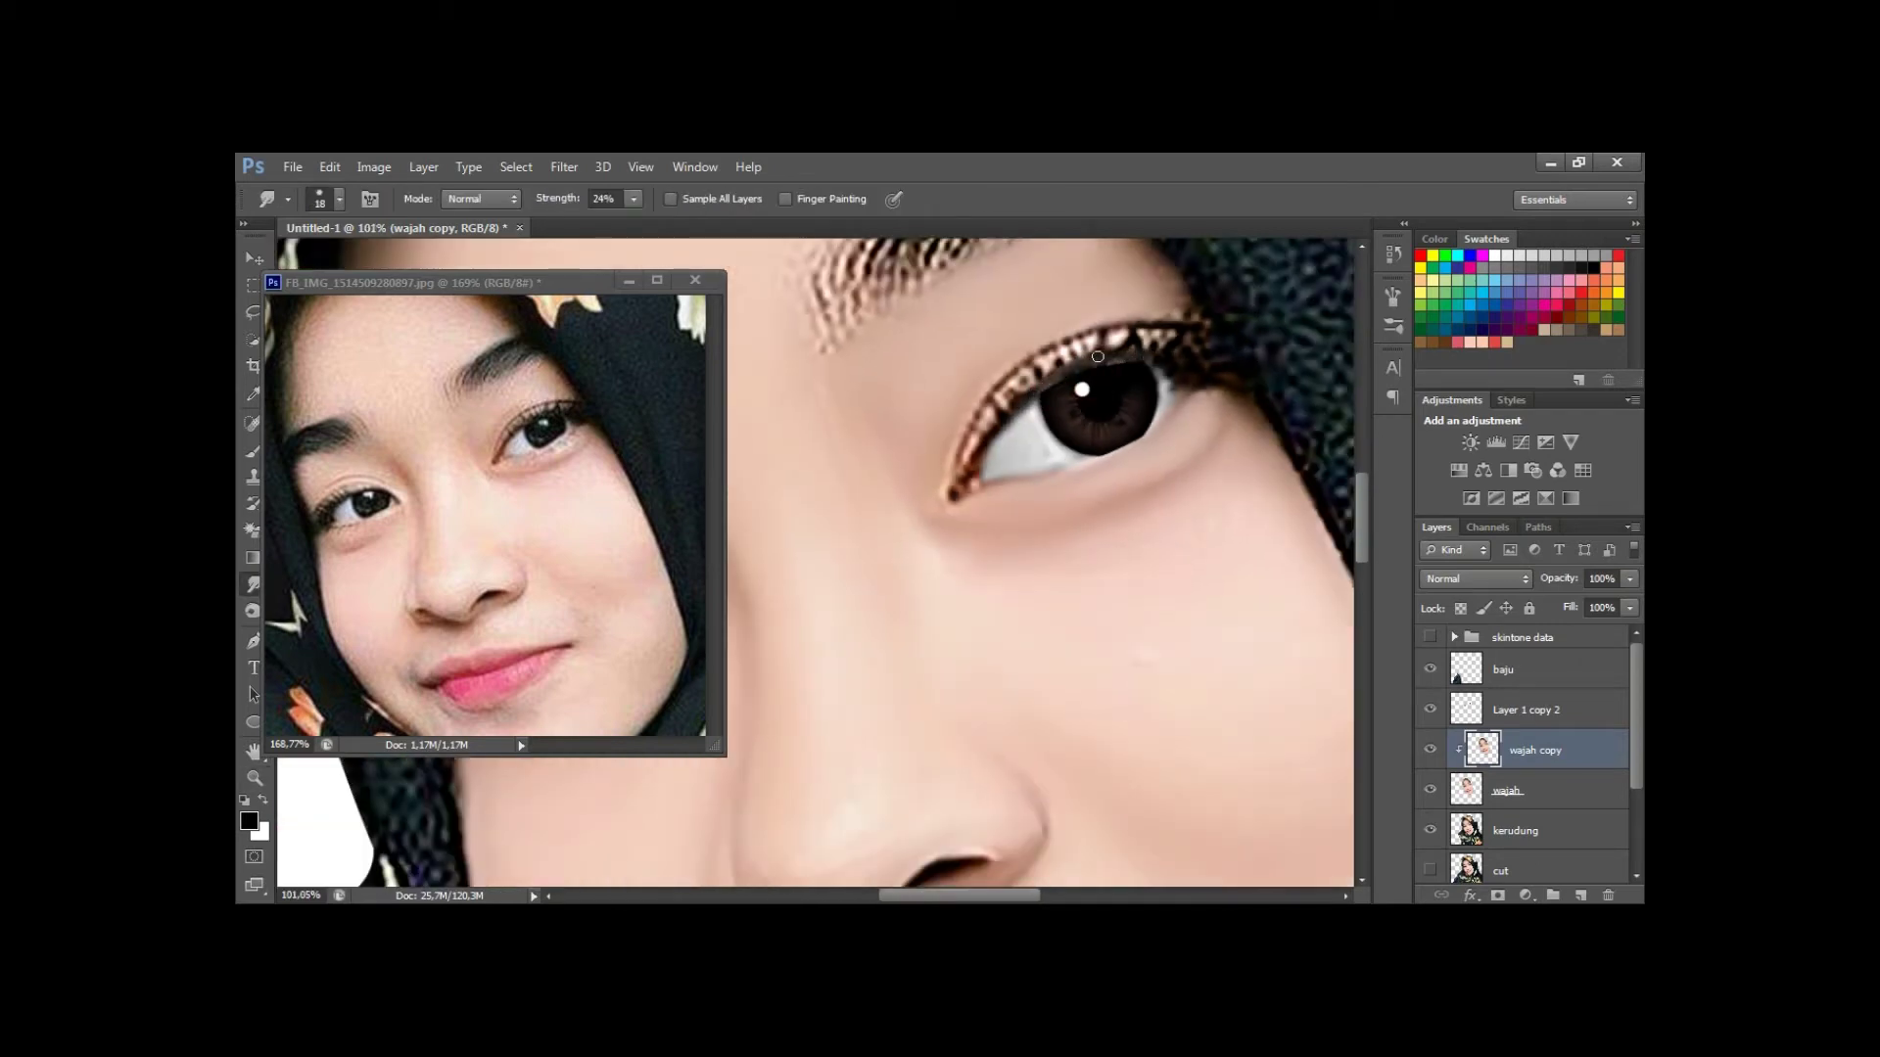
{"action": "left_click_drag", "start_coordinate": [1031, 381], "coordinate": [1118, 337]}
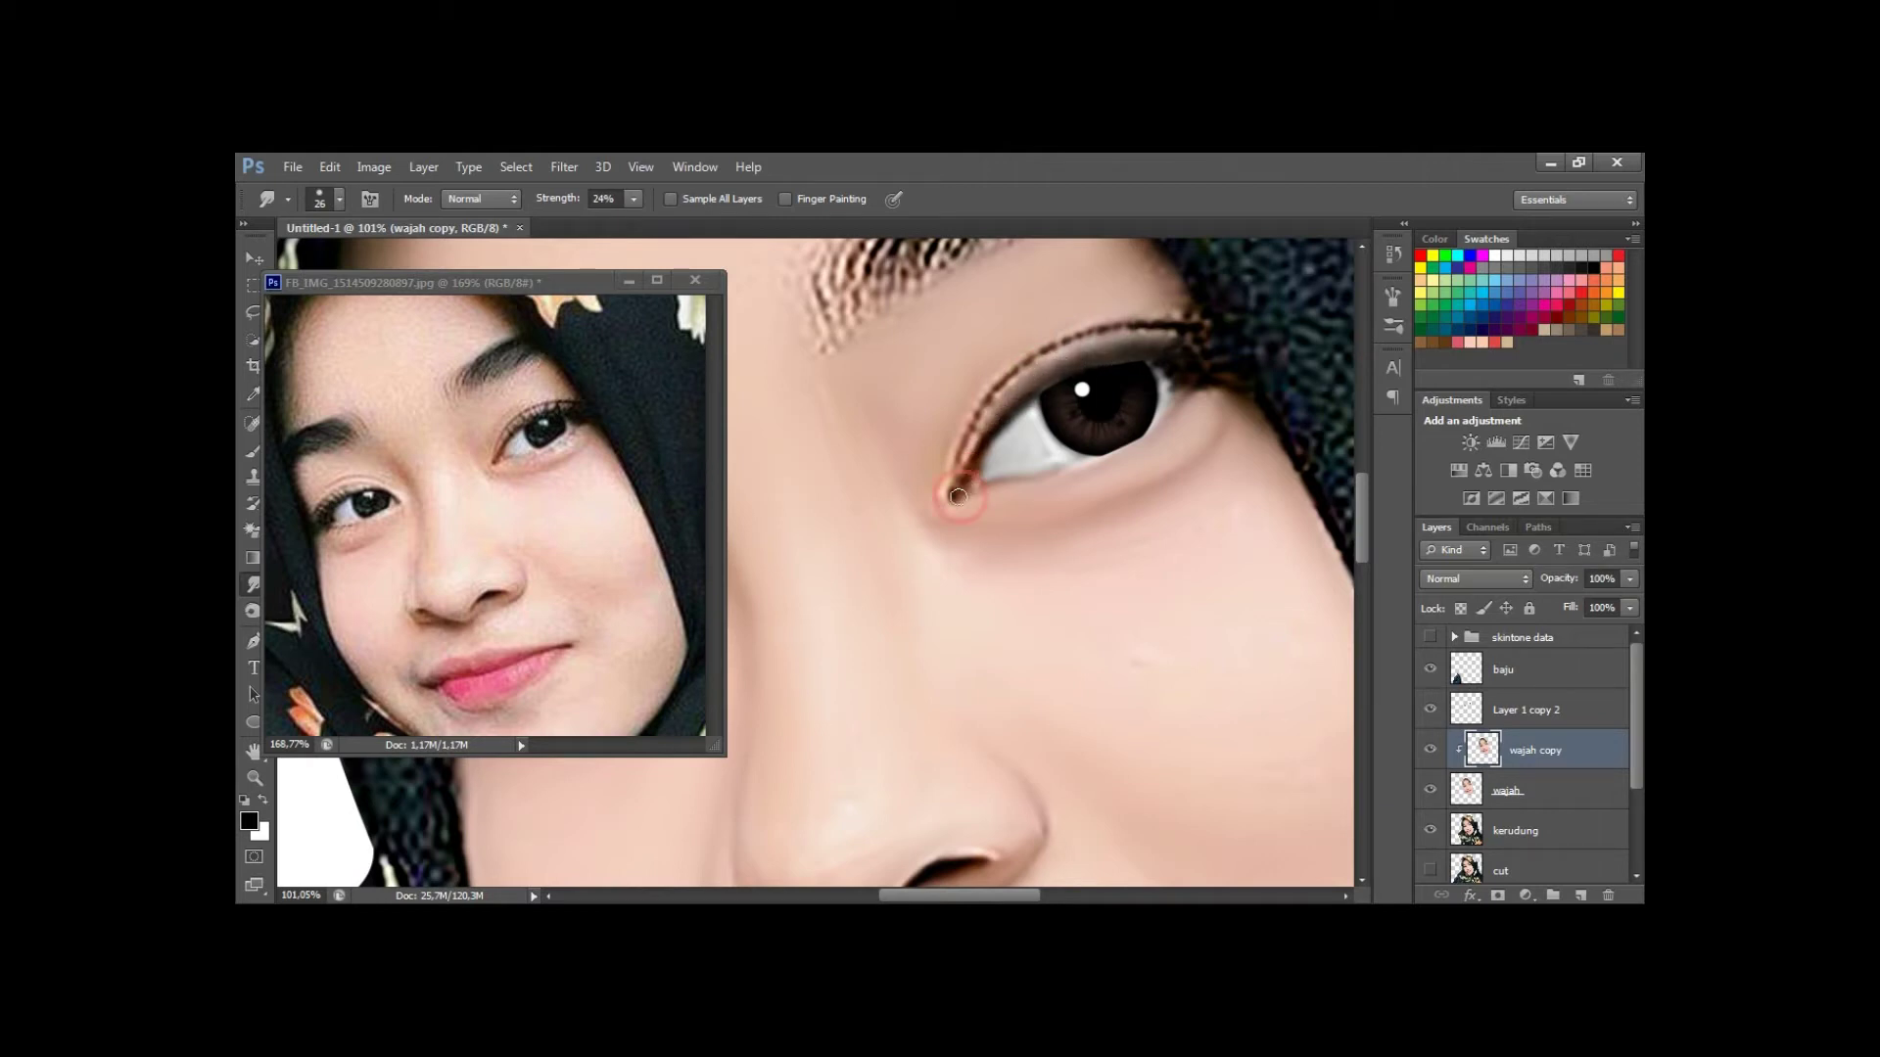
{"action": "mouse_move", "coordinate": [971, 473]}
{"action": "left_mouse_down"}
{"action": "mouse_move", "coordinate": [964, 421]}
{"action": "mouse_move", "coordinate": [1049, 346]}
{"action": "left_mouse_up"}
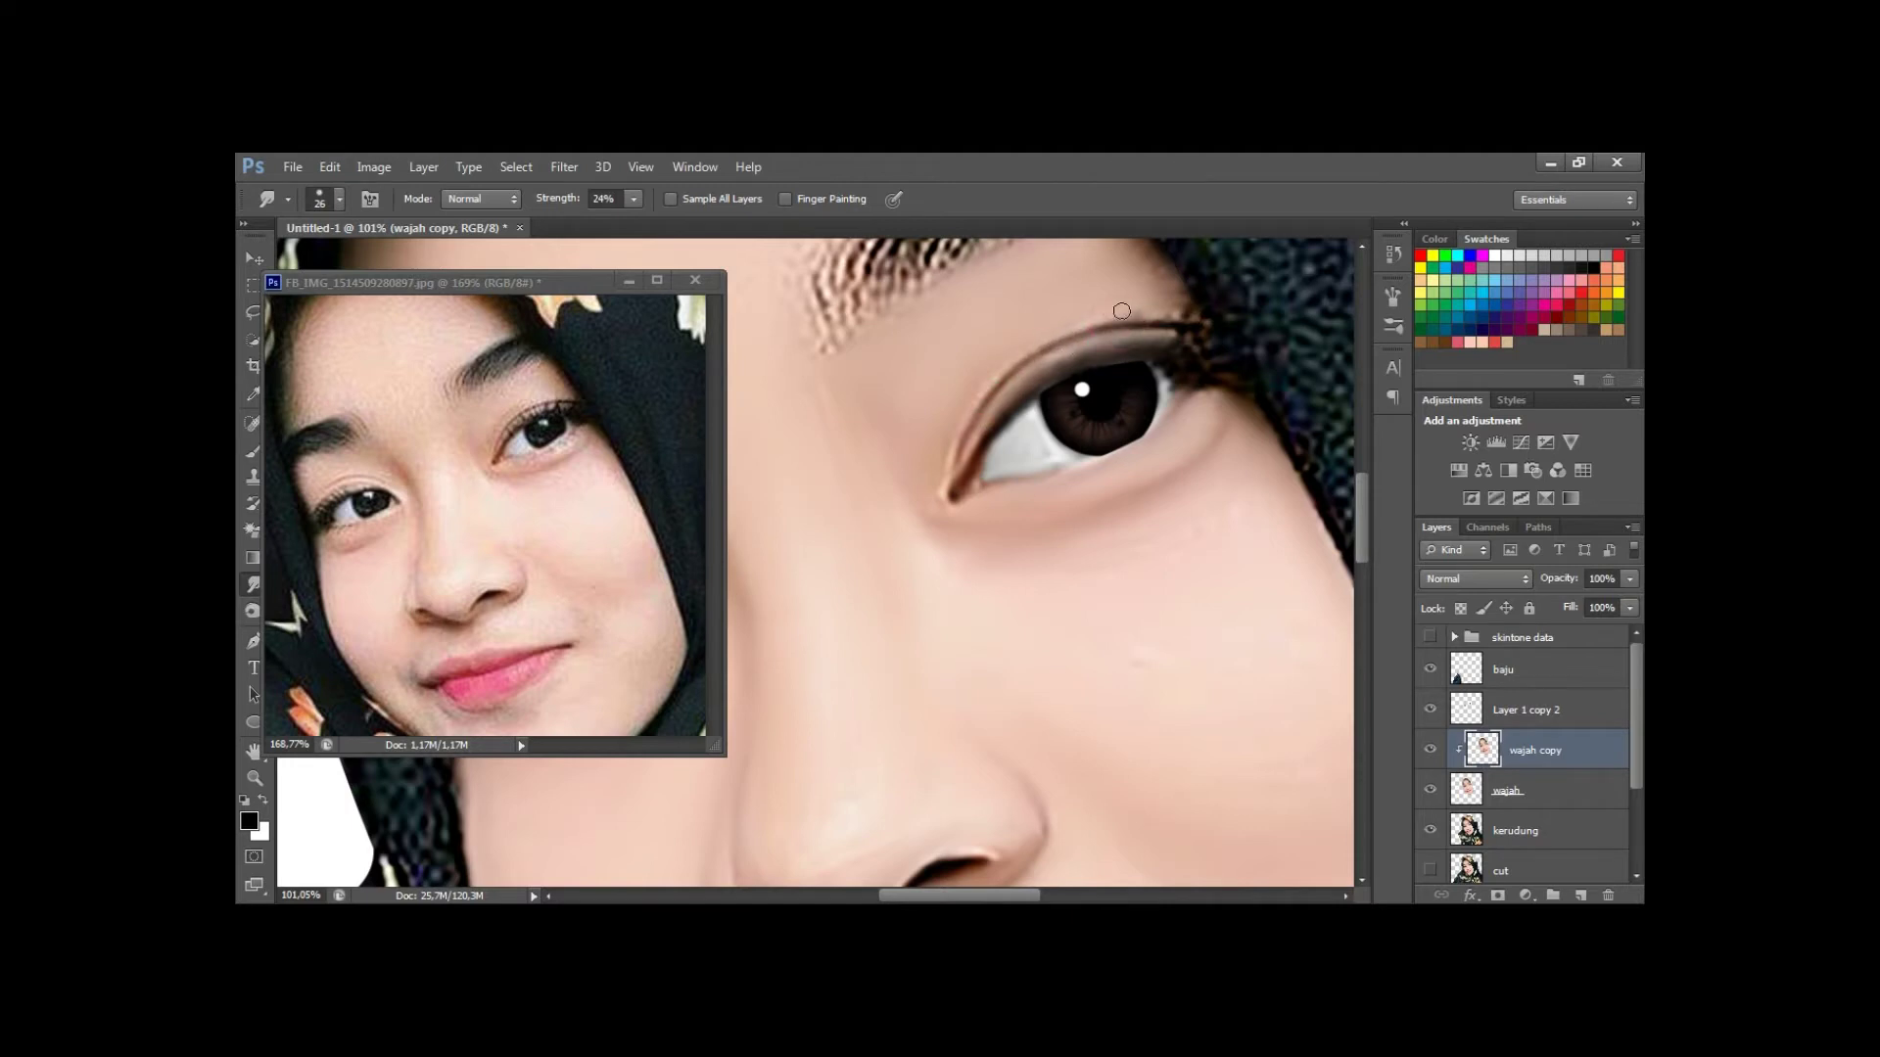
{"action": "scroll", "coordinate": [1043, 446], "scroll_direction": "up", "scroll_amount": 2}
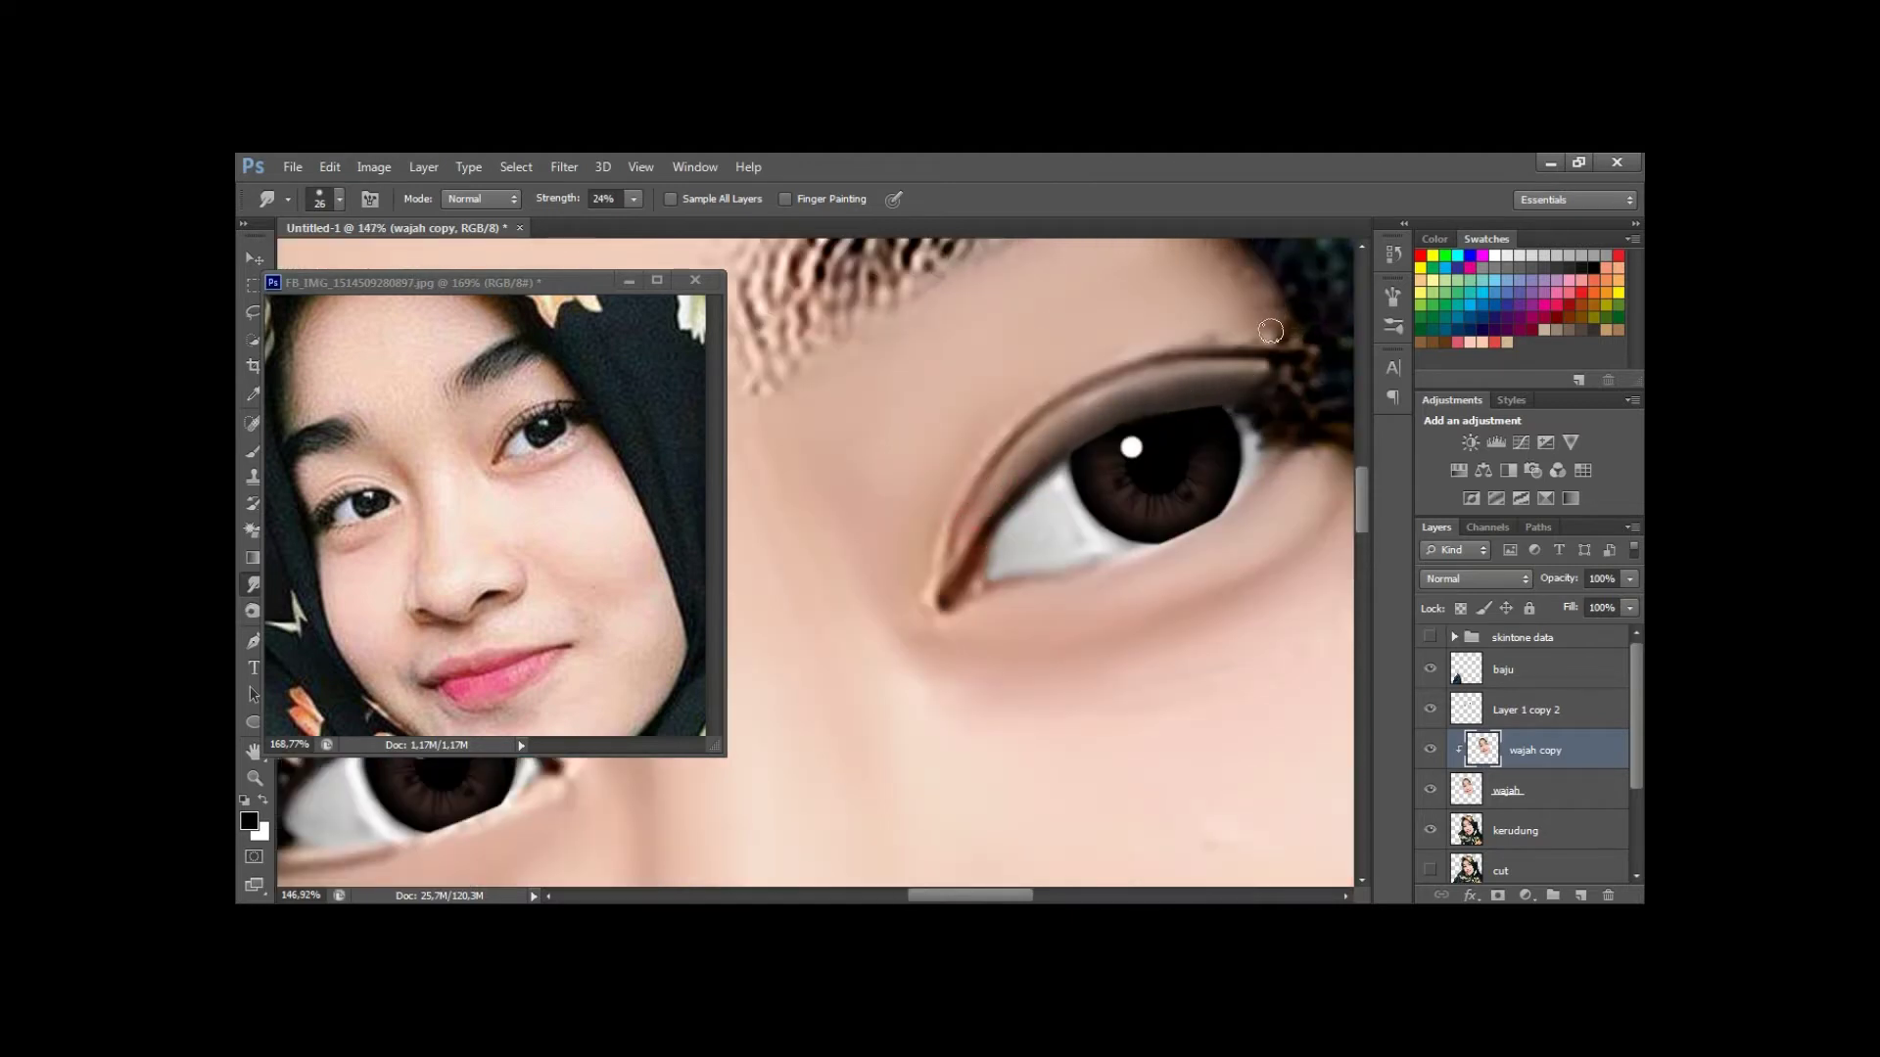
{"action": "mouse_move", "coordinate": [1019, 420]}
{"action": "left_mouse_down"}
{"action": "mouse_move", "coordinate": [966, 453]}
{"action": "mouse_move", "coordinate": [1023, 473]}
{"action": "mouse_move", "coordinate": [876, 509]}
{"action": "left_mouse_up"}
{"action": "key", "text": "z"}
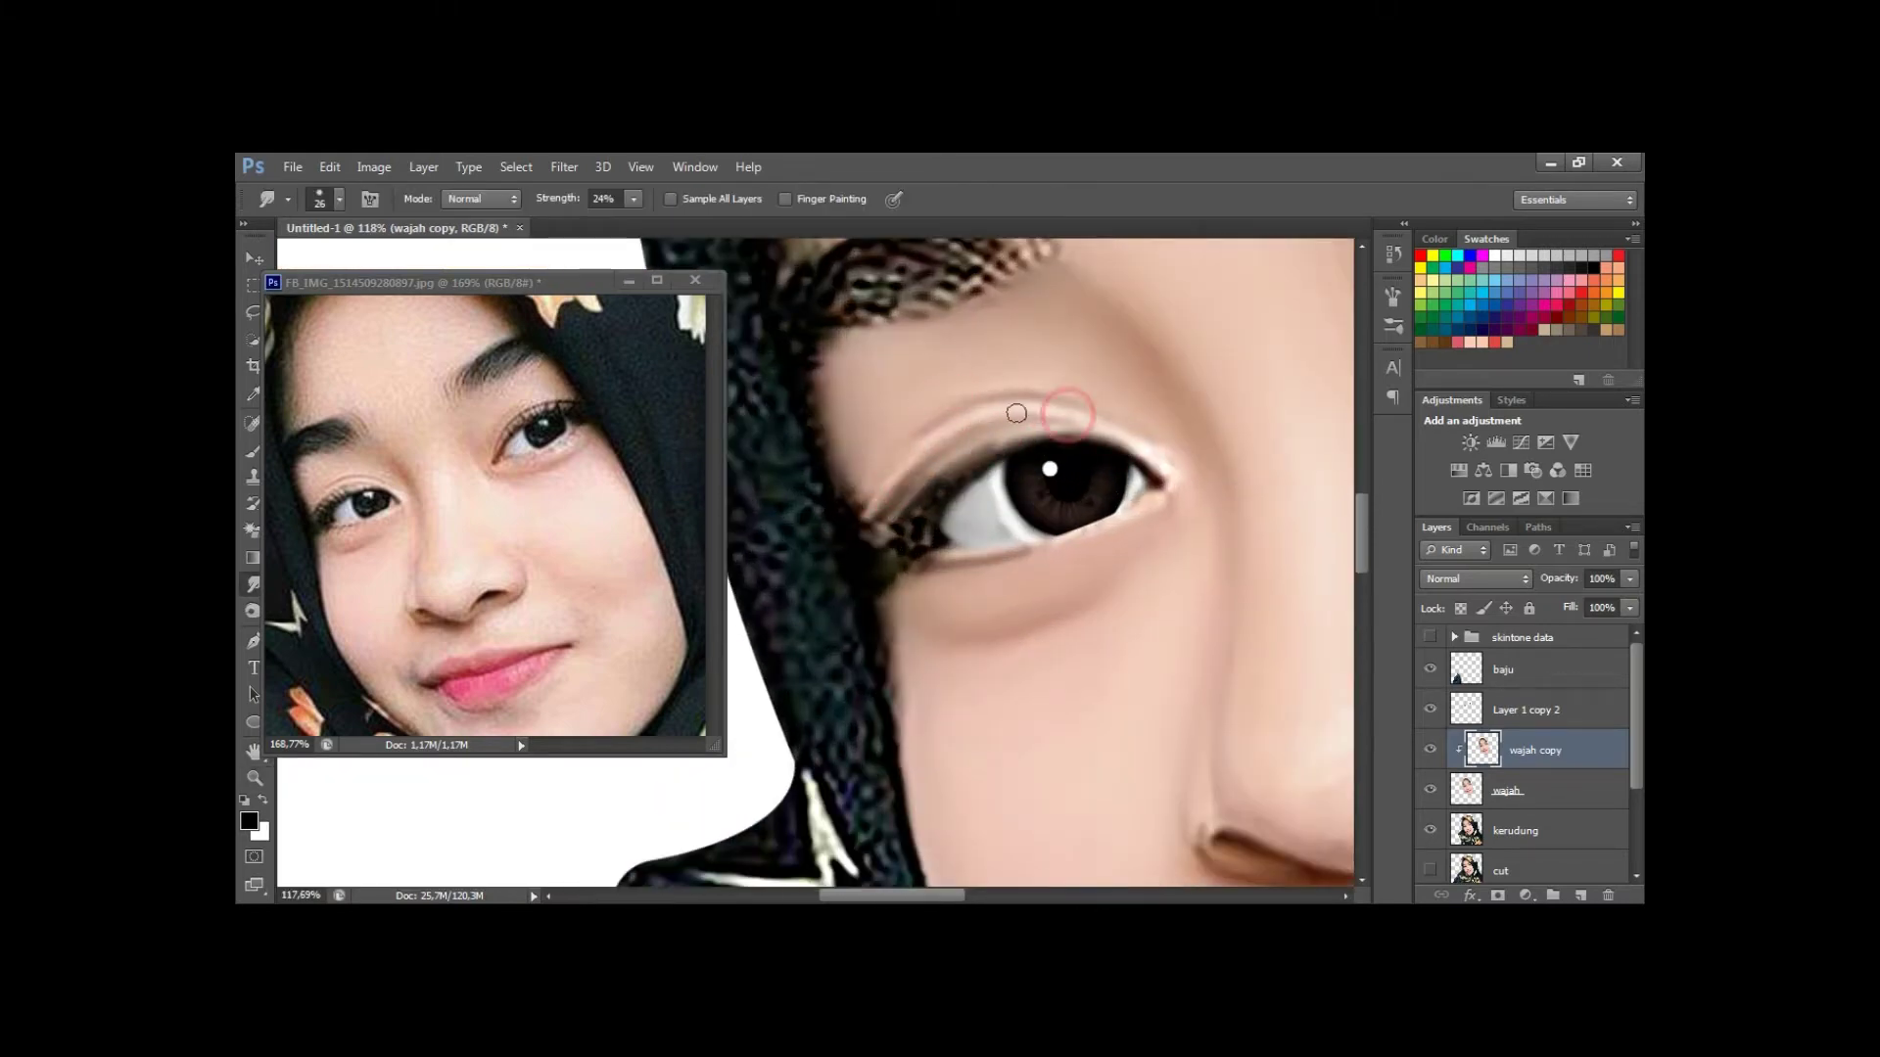
{"action": "mouse_move", "coordinate": [939, 441]}
{"action": "left_mouse_down"}
{"action": "mouse_move", "coordinate": [890, 504]}
{"action": "mouse_move", "coordinate": [922, 520]}
{"action": "mouse_move", "coordinate": [841, 445]}
{"action": "mouse_move", "coordinate": [890, 529]}
{"action": "mouse_move", "coordinate": [931, 506]}
{"action": "left_mouse_up"}
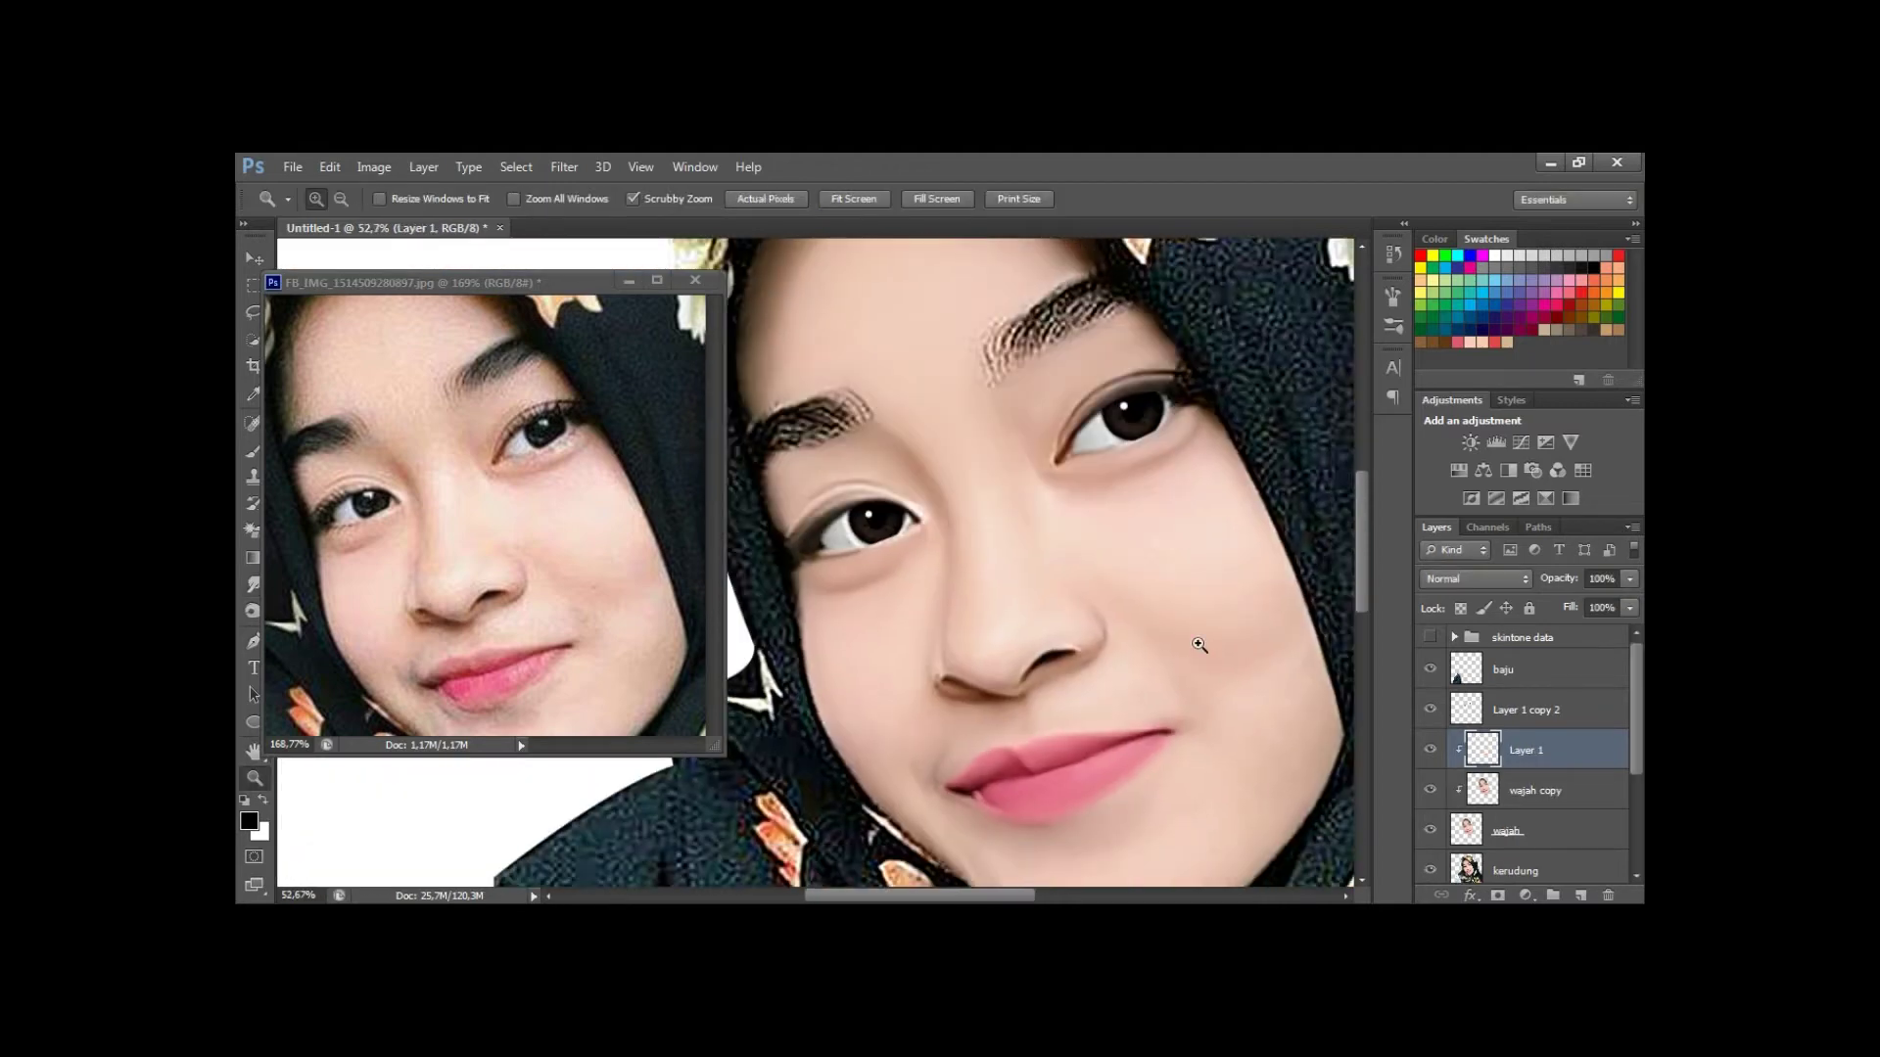
Draw Pen paths curving along the right eye's upper eyelid.
{"action": "key", "text": "ctrl+alt+g"}
{"action": "scroll", "coordinate": [1055, 457], "scroll_direction": "right", "scroll_amount": 2}
{"action": "left_click", "coordinate": [894, 485]}
{"action": "left_click_drag", "start_coordinate": [1125, 346], "coordinate": [1333, 366]}
{"action": "key", "text": "h"}
{"action": "left_click_drag", "start_coordinate": [1014, 466], "coordinate": [1059, 429]}
{"action": "key", "text": "p"}
{"action": "left_click", "coordinate": [915, 416]}
{"action": "left_click_drag", "start_coordinate": [1033, 334], "coordinate": [1081, 337]}
{"action": "left_click", "coordinate": [967, 337], "text": "ctrl"}
Set the brush size to 14 px.
{"action": "key", "text": "z"}
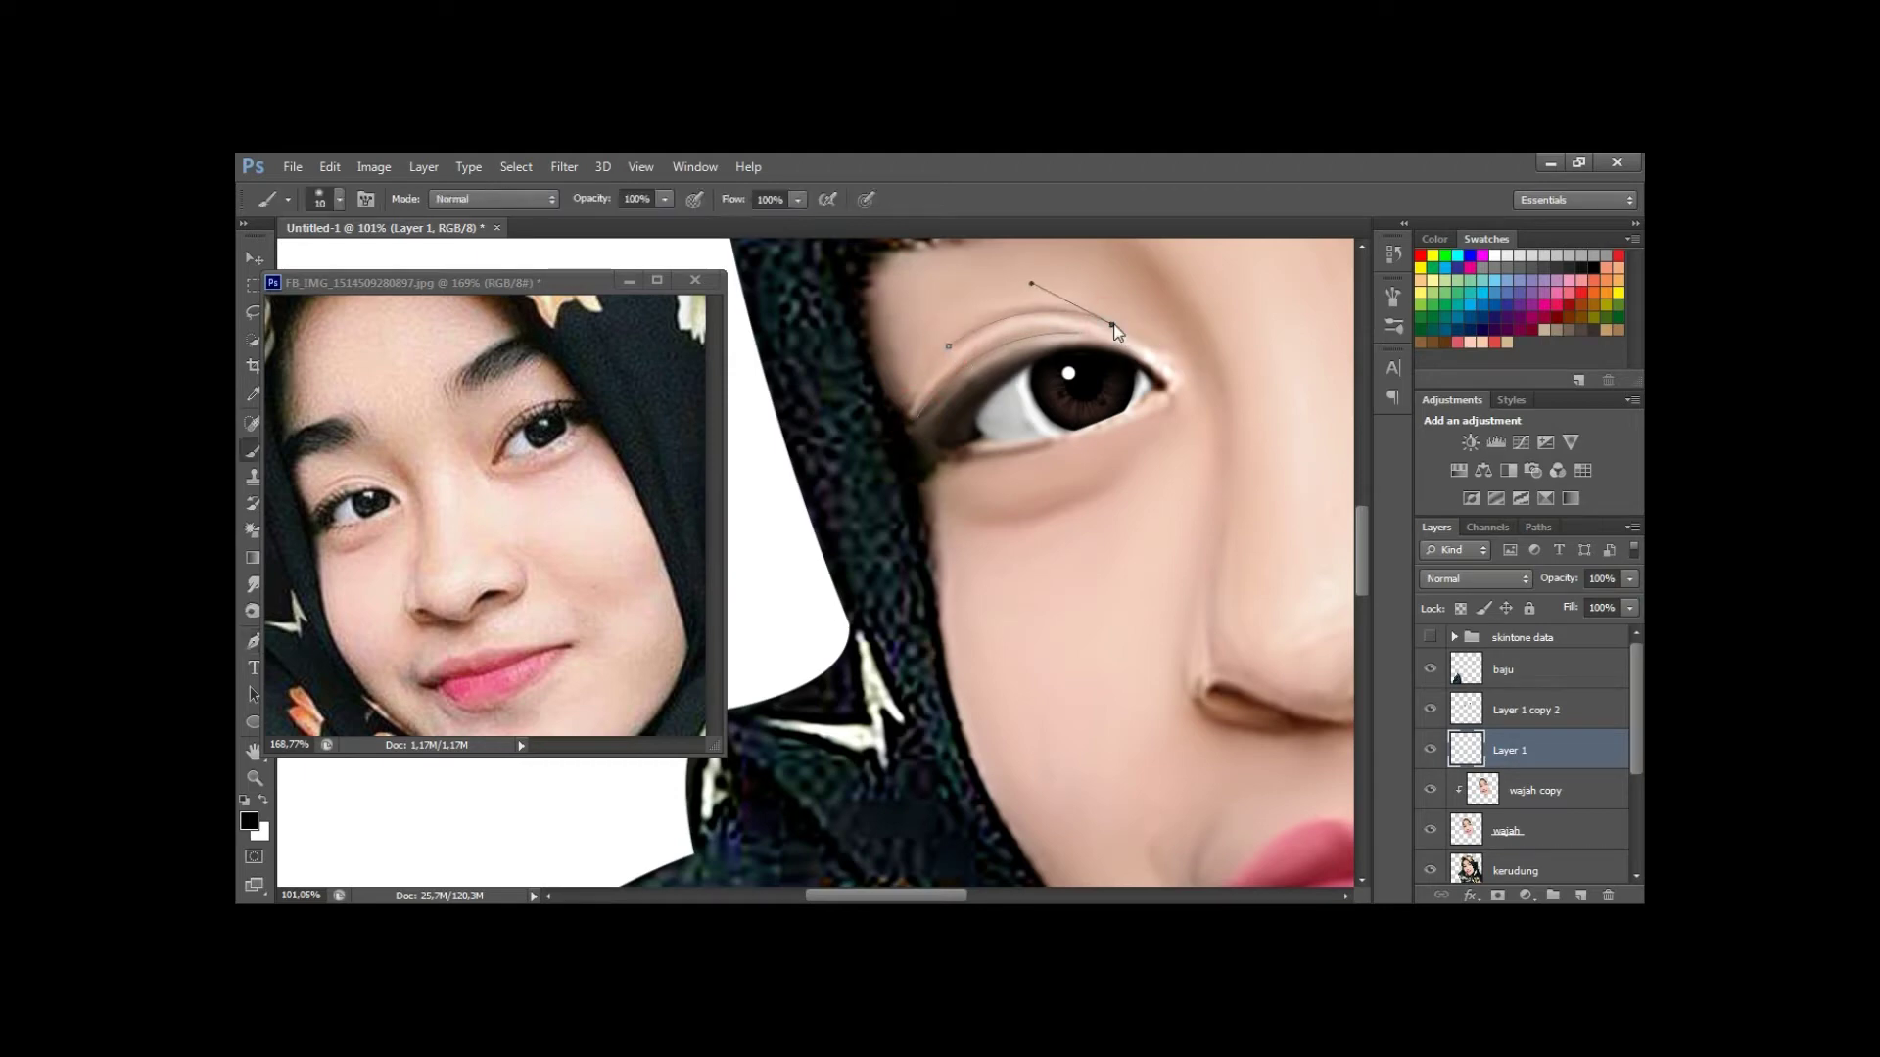
{"action": "mouse_move", "coordinate": [1185, 441]}
{"action": "left_mouse_down"}
{"action": "mouse_move", "coordinate": [1152, 480]}
{"action": "mouse_move", "coordinate": [1092, 485]}
{"action": "left_mouse_up"}
{"action": "key", "text": "b"}
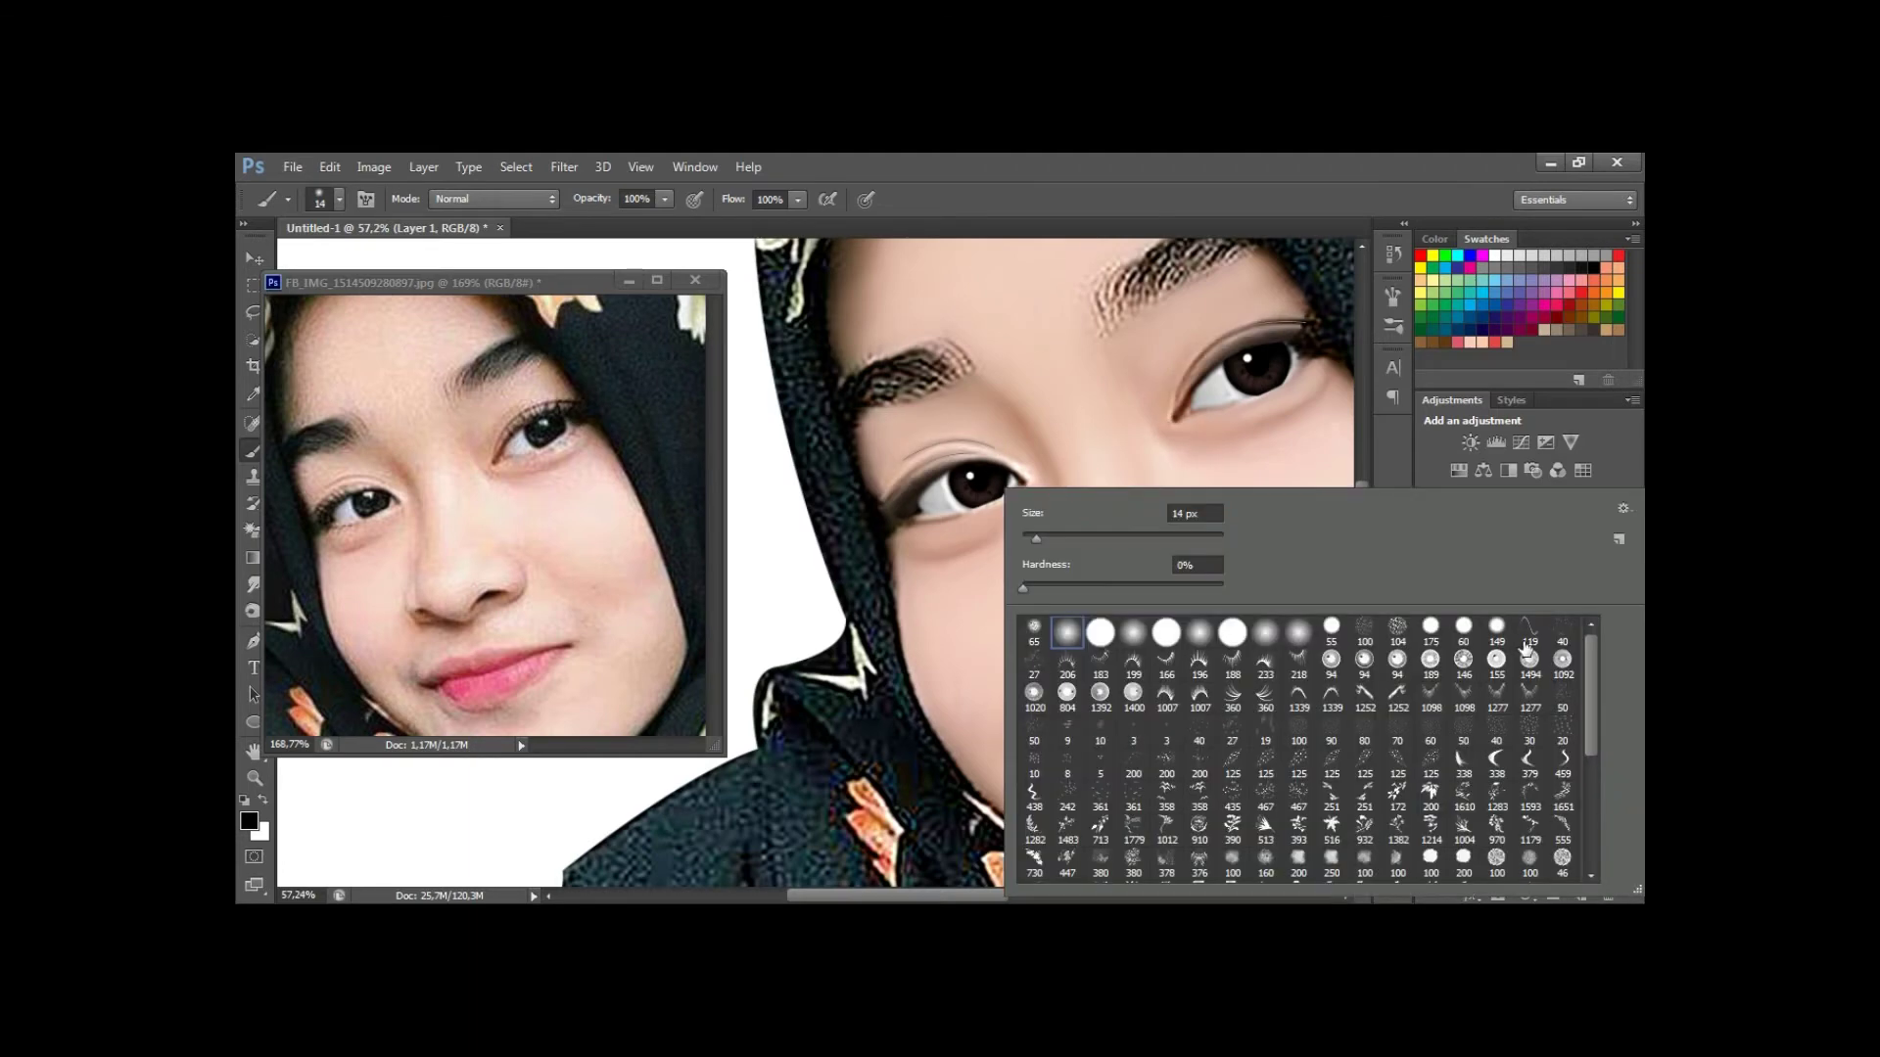
{"action": "right_click", "coordinate": [1092, 543]}
{"action": "mouse_move", "coordinate": [1087, 485]}
{"action": "left_mouse_down"}
{"action": "mouse_move", "coordinate": [1054, 484]}
{"action": "mouse_move", "coordinate": [1085, 494]}
{"action": "left_mouse_up"}
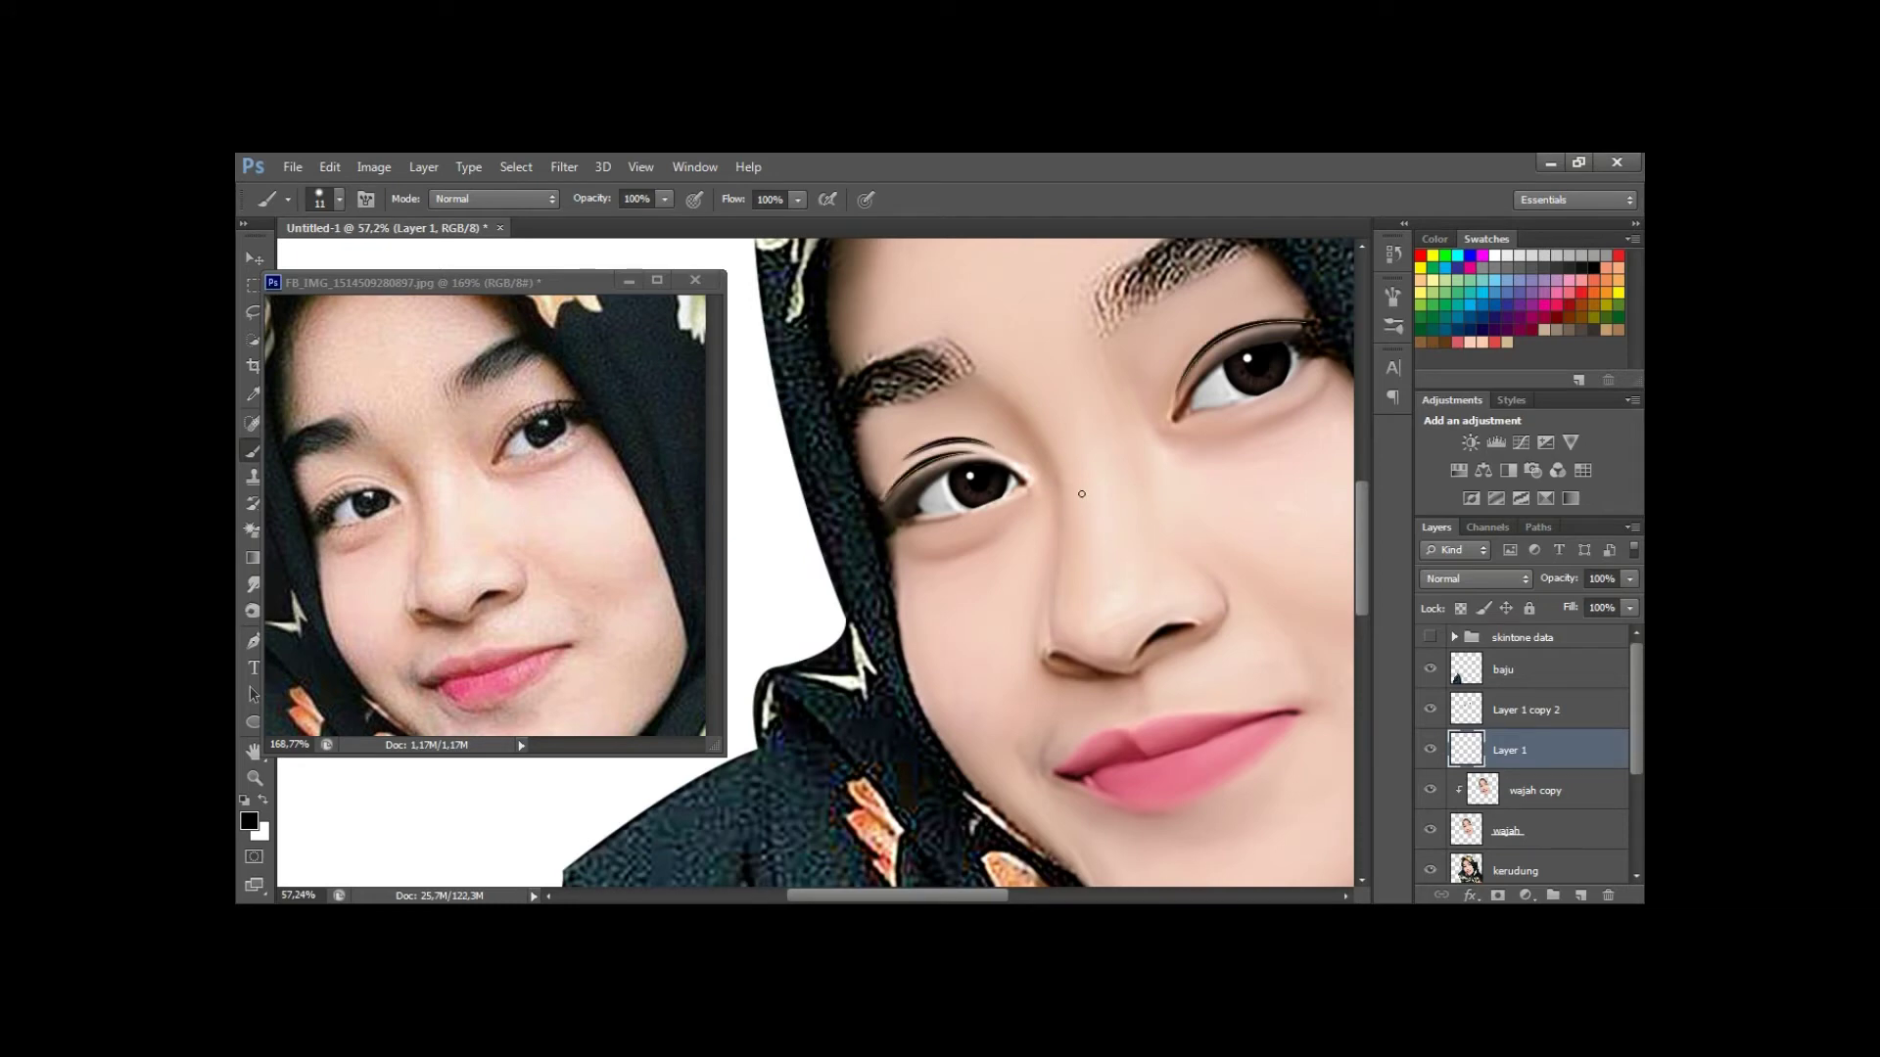
Draw a Pen path curving over the left eyelid and fit the image in view.
{"action": "key", "text": "p"}
{"action": "left_click", "coordinate": [901, 460]}
{"action": "left_click_drag", "start_coordinate": [971, 440], "coordinate": [994, 449]}
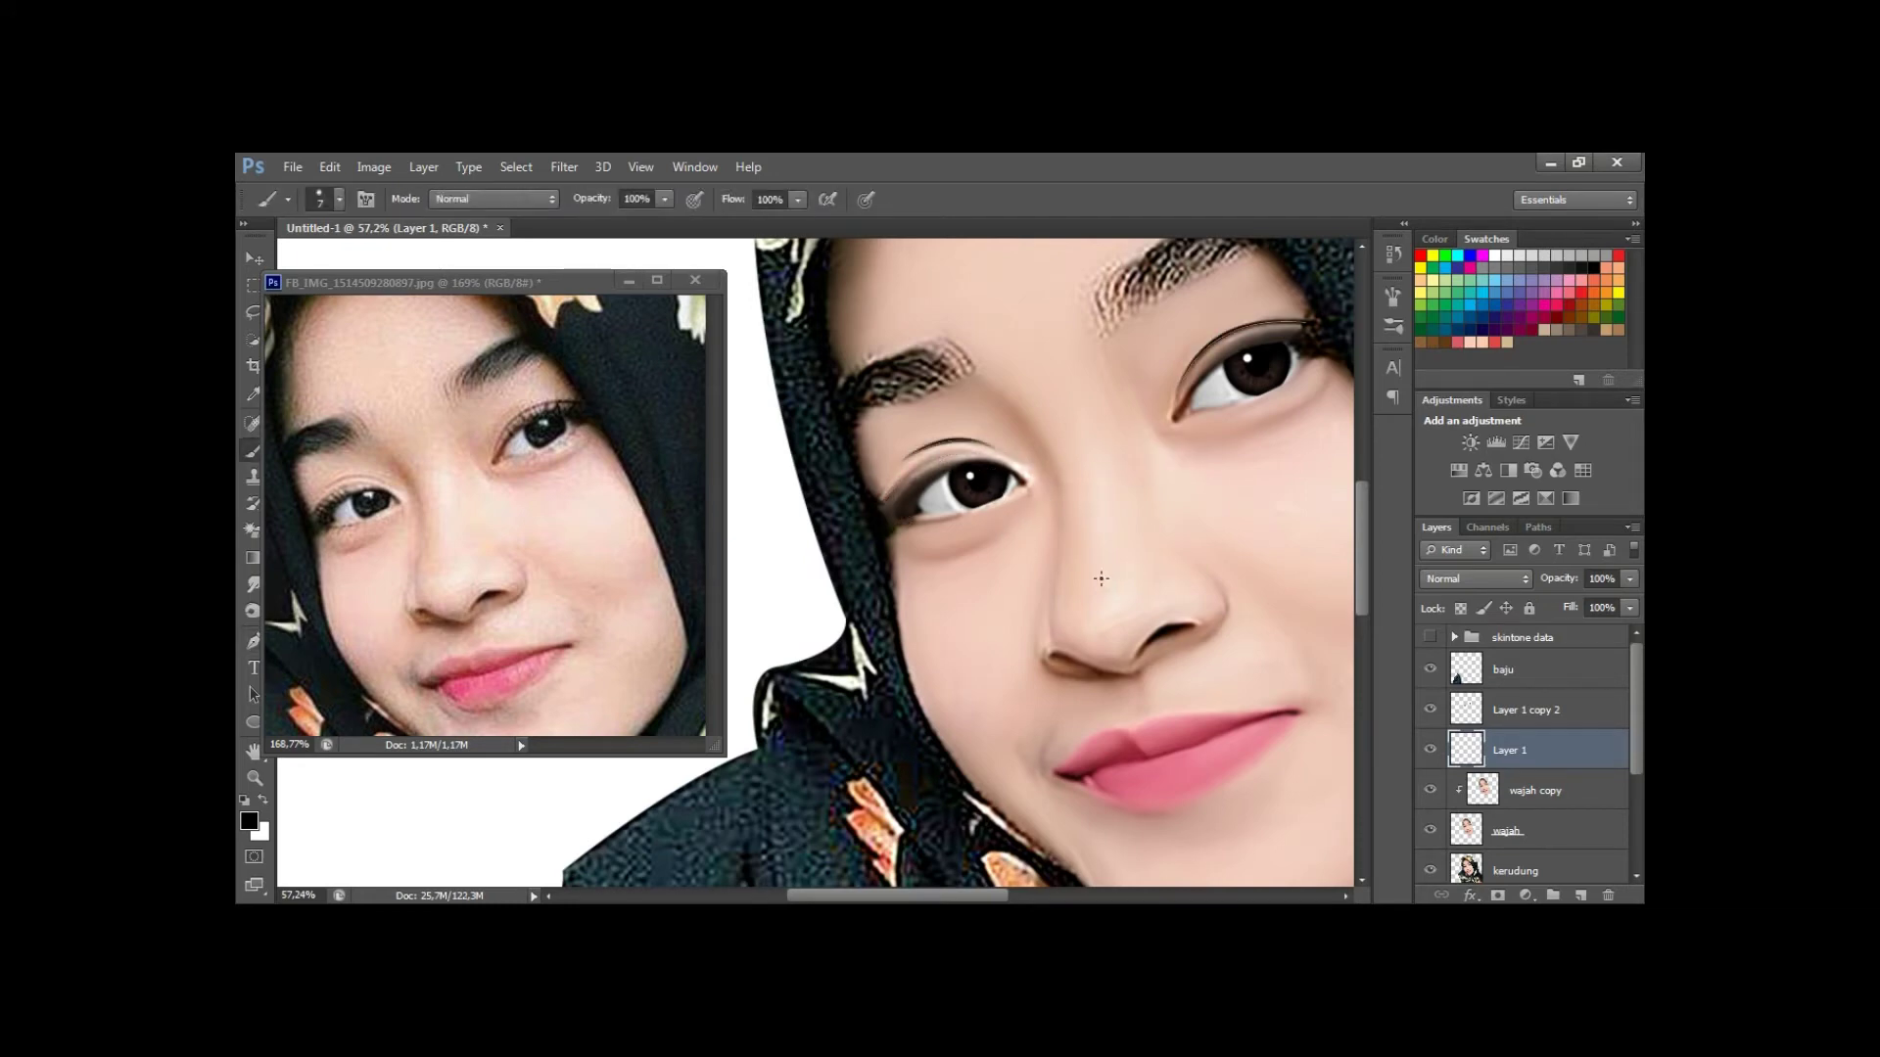
{"action": "key", "text": "h"}
{"action": "key", "text": "ctrl+0"}
{"action": "left_click", "coordinate": [1539, 789]}
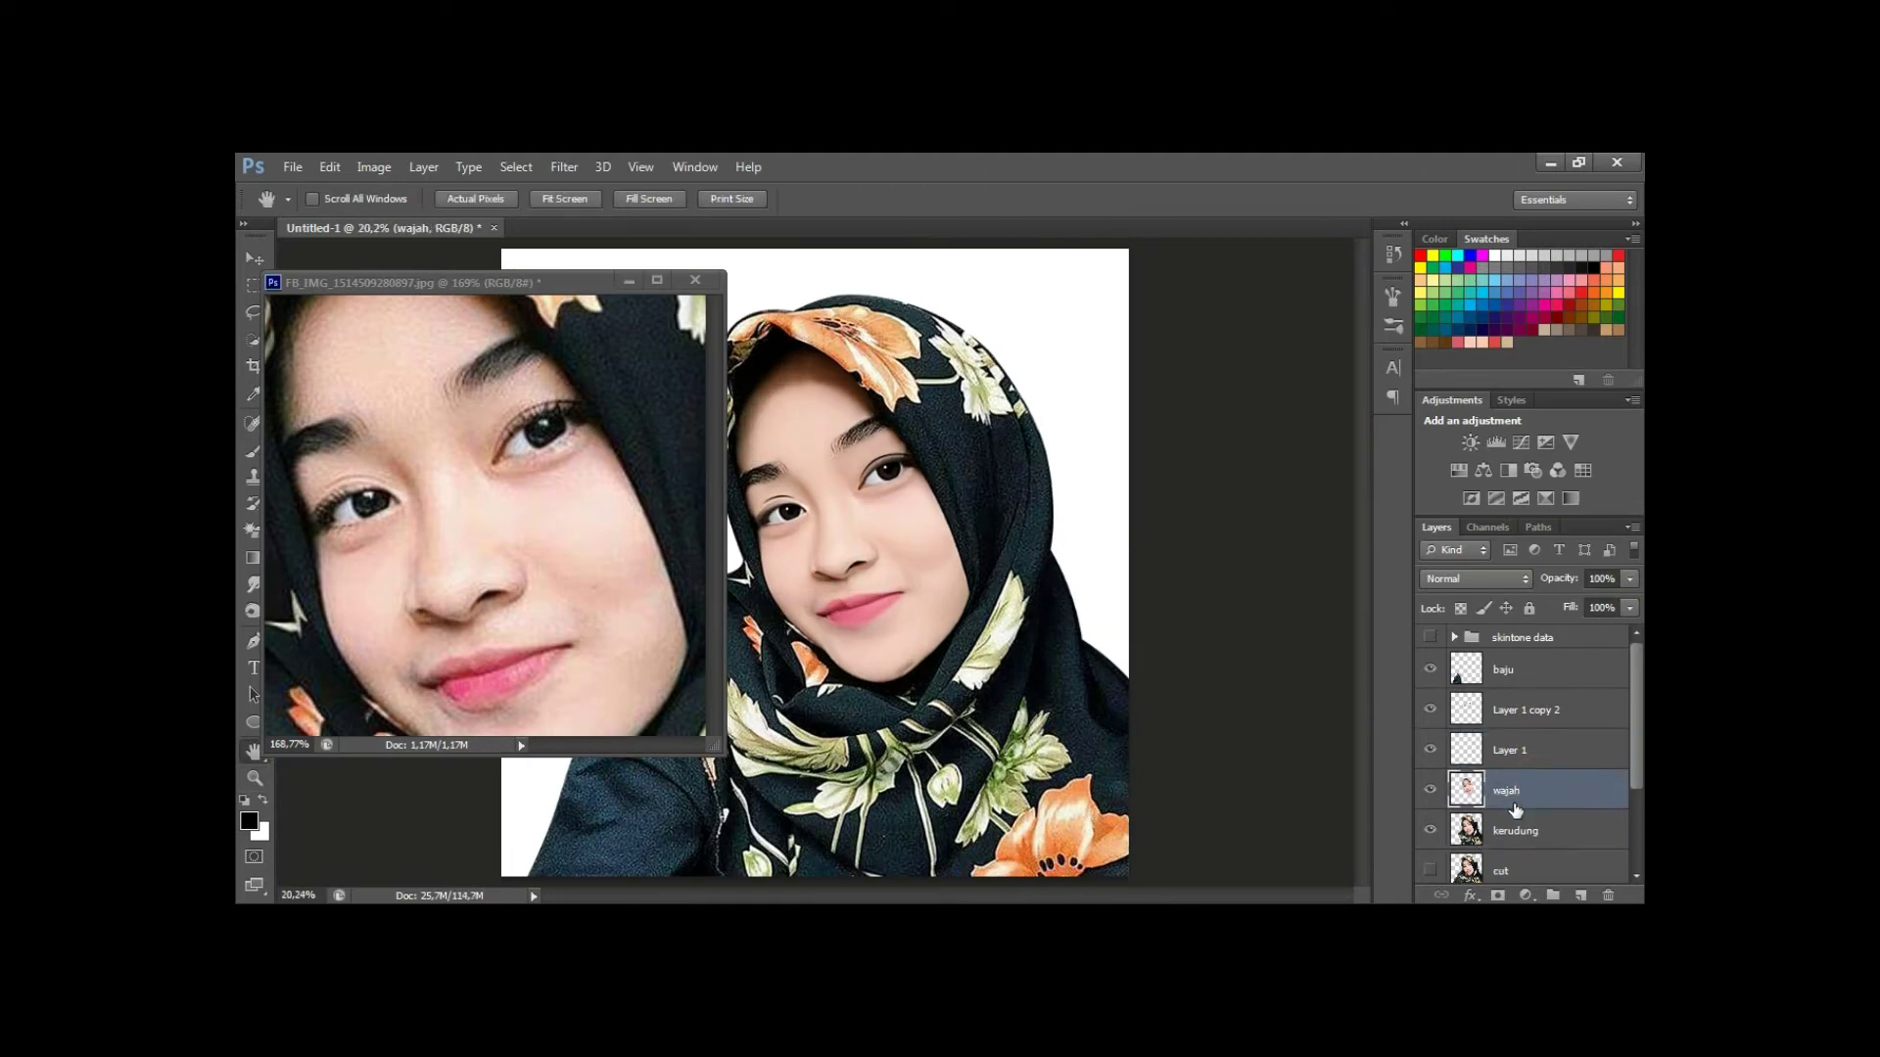
Create a new unclipped layer and choose an eyelash-shaped brush.
{"action": "key", "text": "ctrl+shift+alt+n"}
{"action": "scroll", "coordinate": [603, 427], "scroll_direction": "up", "scroll_amount": 2}
{"action": "key", "text": "b"}
{"action": "right_click", "coordinate": [1008, 481]}
{"action": "double_click", "coordinate": [1325, 686]}
{"action": "key", "text": "ctrl+shift+n"}
{"action": "key", "text": "Return"}
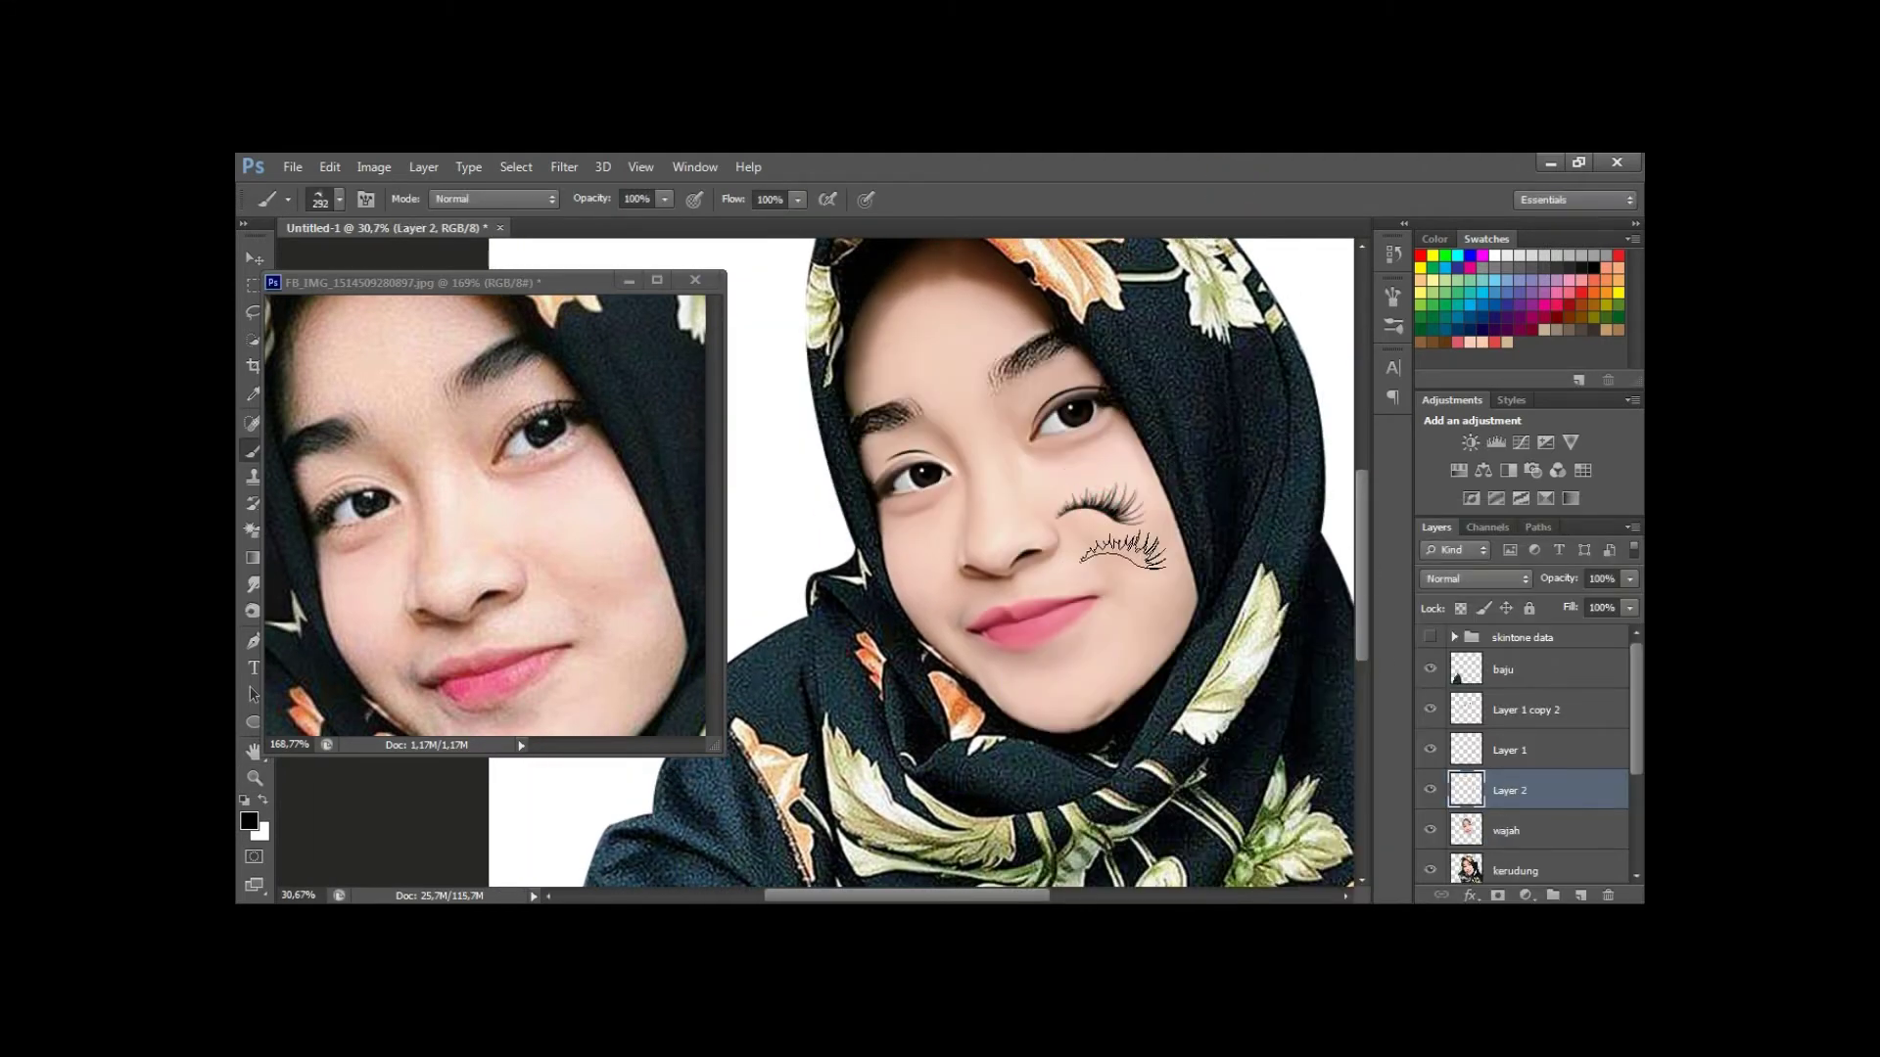
{"action": "right_click", "coordinate": [1013, 500]}
{"action": "double_click", "coordinate": [1136, 666]}
Stamp eyelashes on the right eye, rotating and warping them to follow the lid.
{"action": "left_click", "coordinate": [1074, 514]}
{"action": "left_click_drag", "start_coordinate": [1074, 514], "coordinate": [1082, 396]}
{"action": "scroll", "coordinate": [1086, 401], "scroll_direction": "up", "scroll_amount": 3}
{"action": "key", "text": "ctrl+t"}
{"action": "left_click_drag", "start_coordinate": [1127, 514], "coordinate": [1150, 482]}
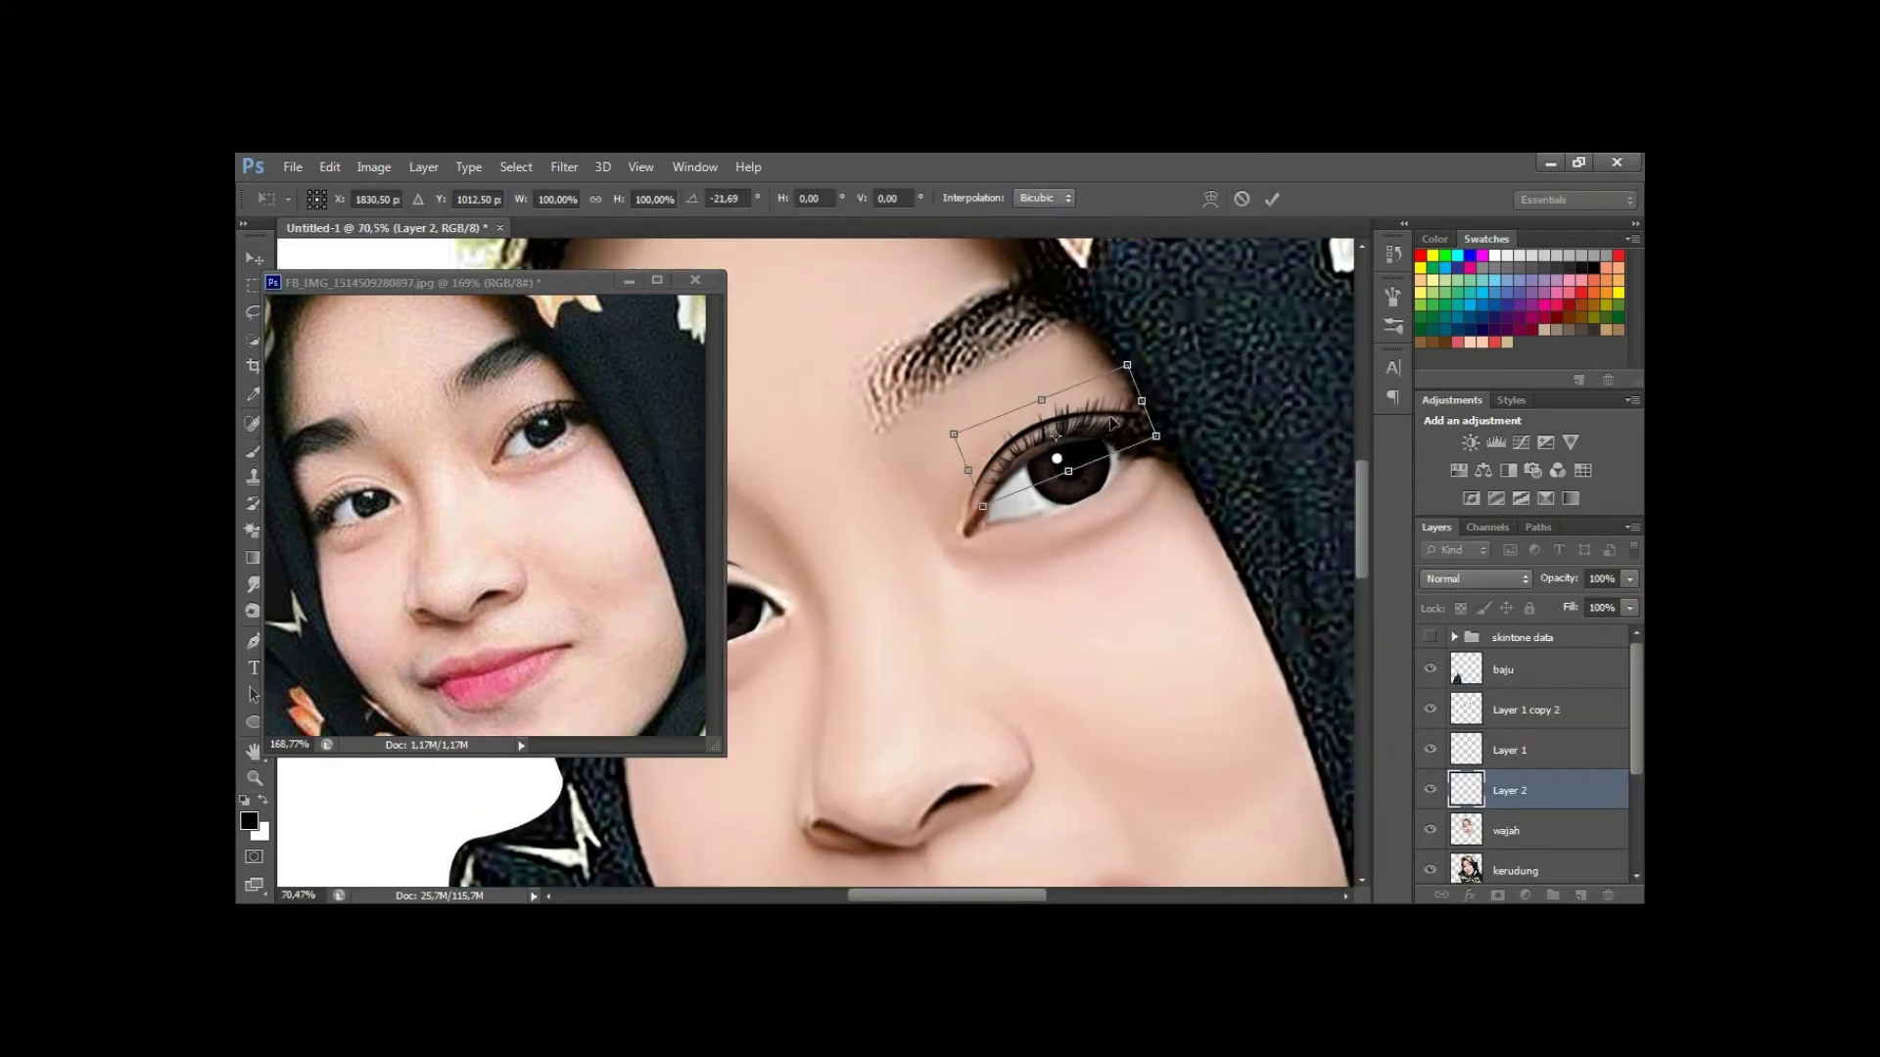
{"action": "right_click", "coordinate": [1001, 419]}
{"action": "left_click", "coordinate": [1048, 568]}
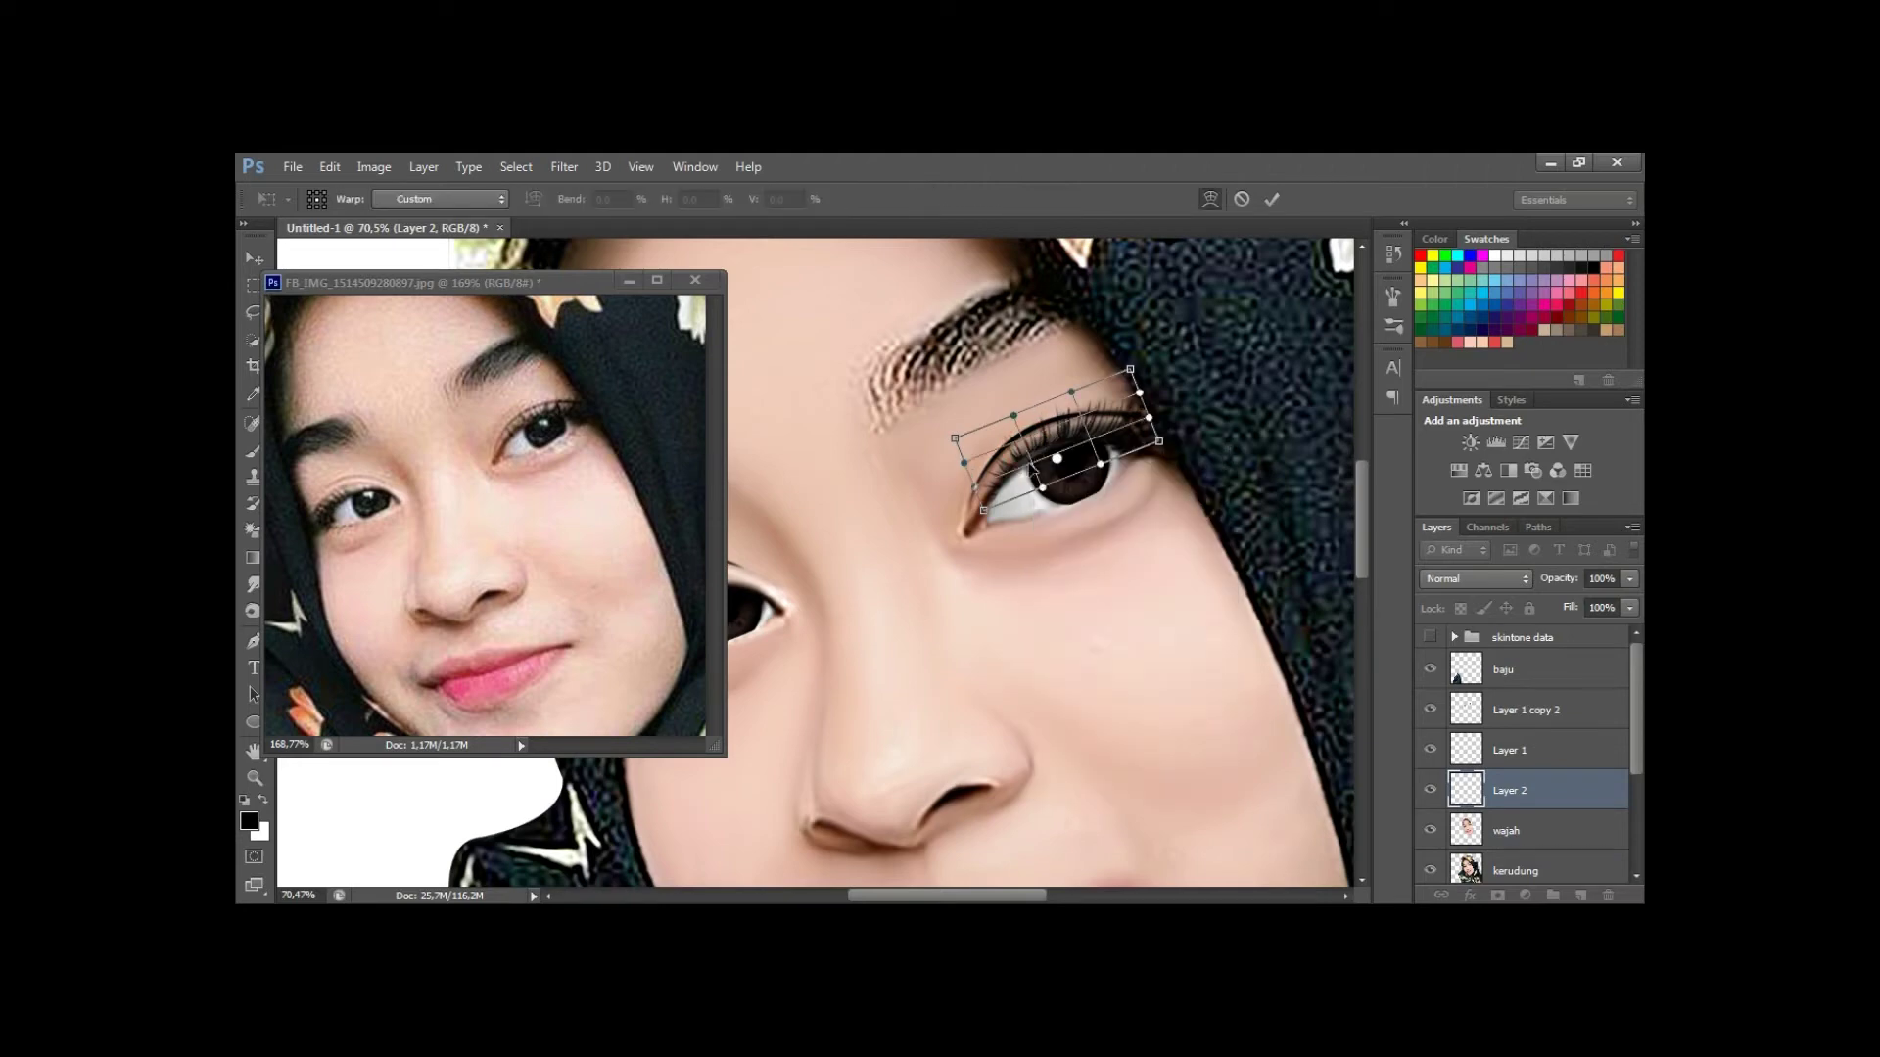
{"action": "left_click_drag", "start_coordinate": [971, 482], "coordinate": [1003, 516]}
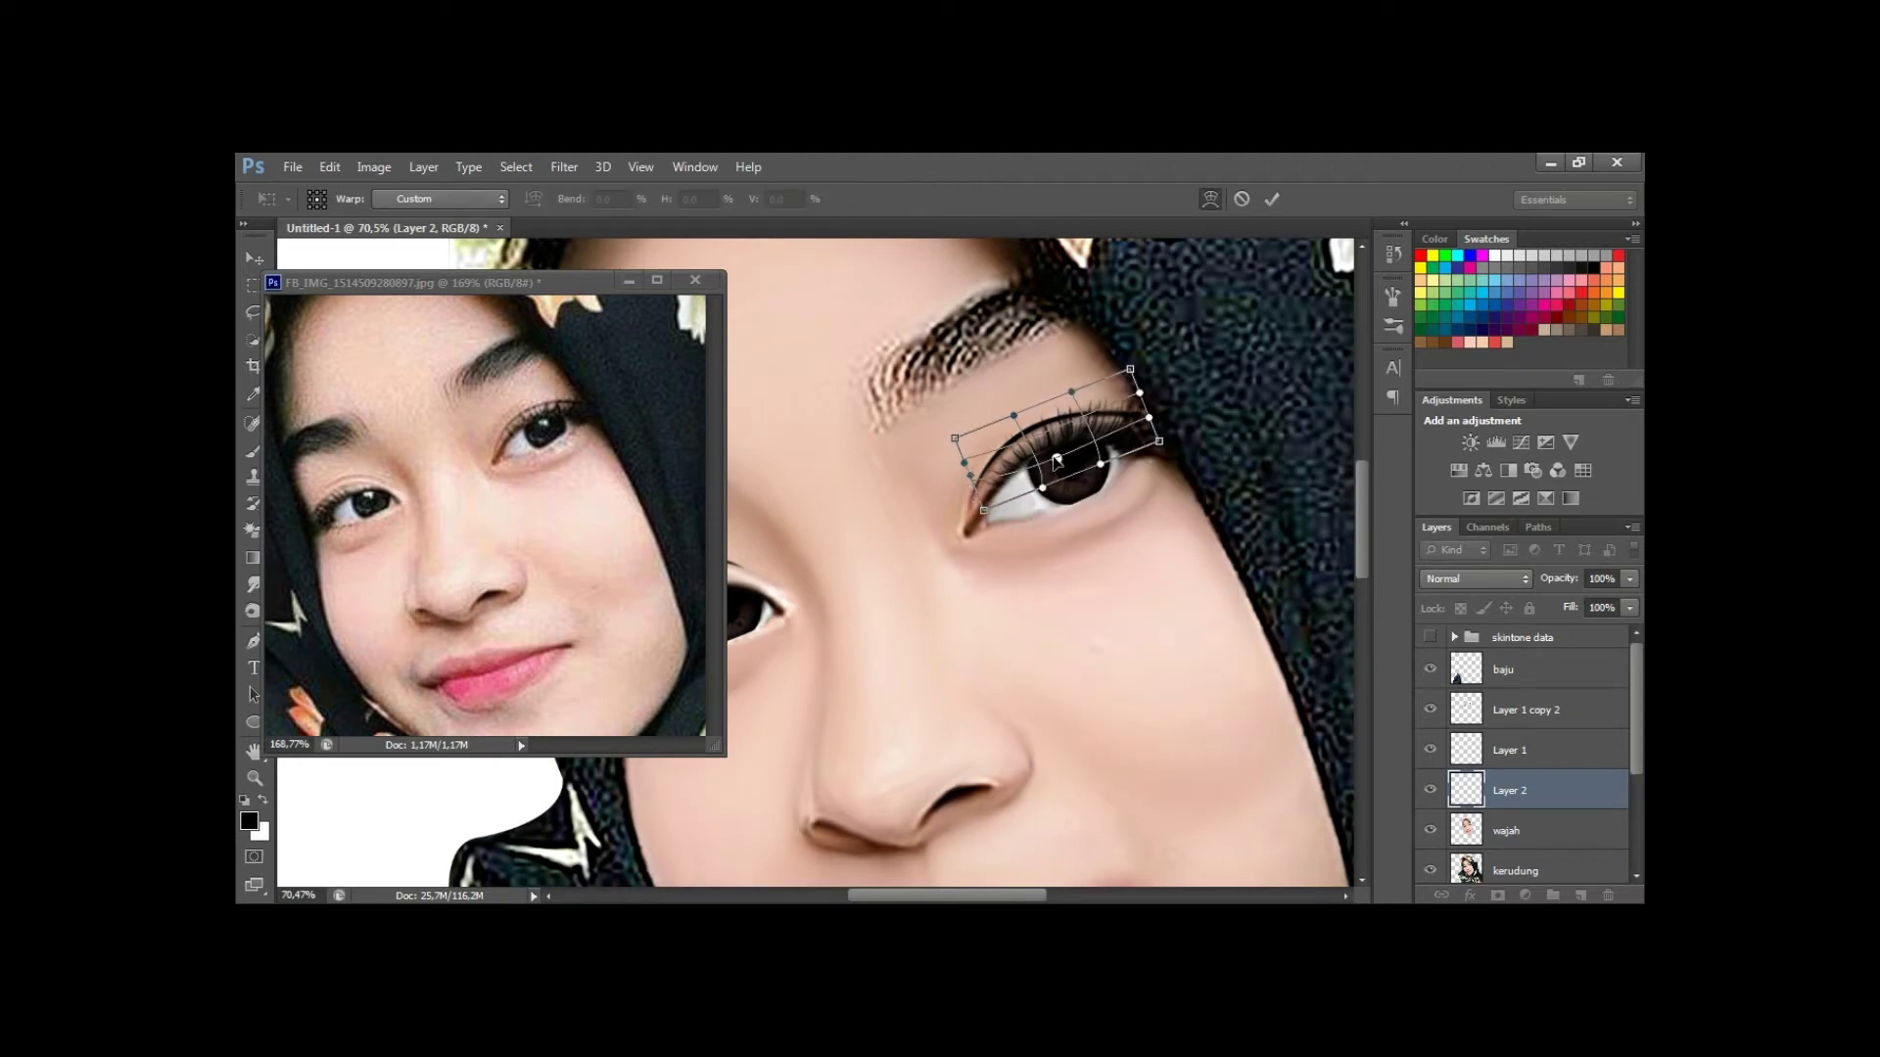
{"action": "key", "text": "Return"}
Copy the eyelashes to the left eye, flipping and warping them along the eyelid.
{"action": "scroll", "coordinate": [1002, 516], "scroll_direction": "down", "scroll_amount": 3}
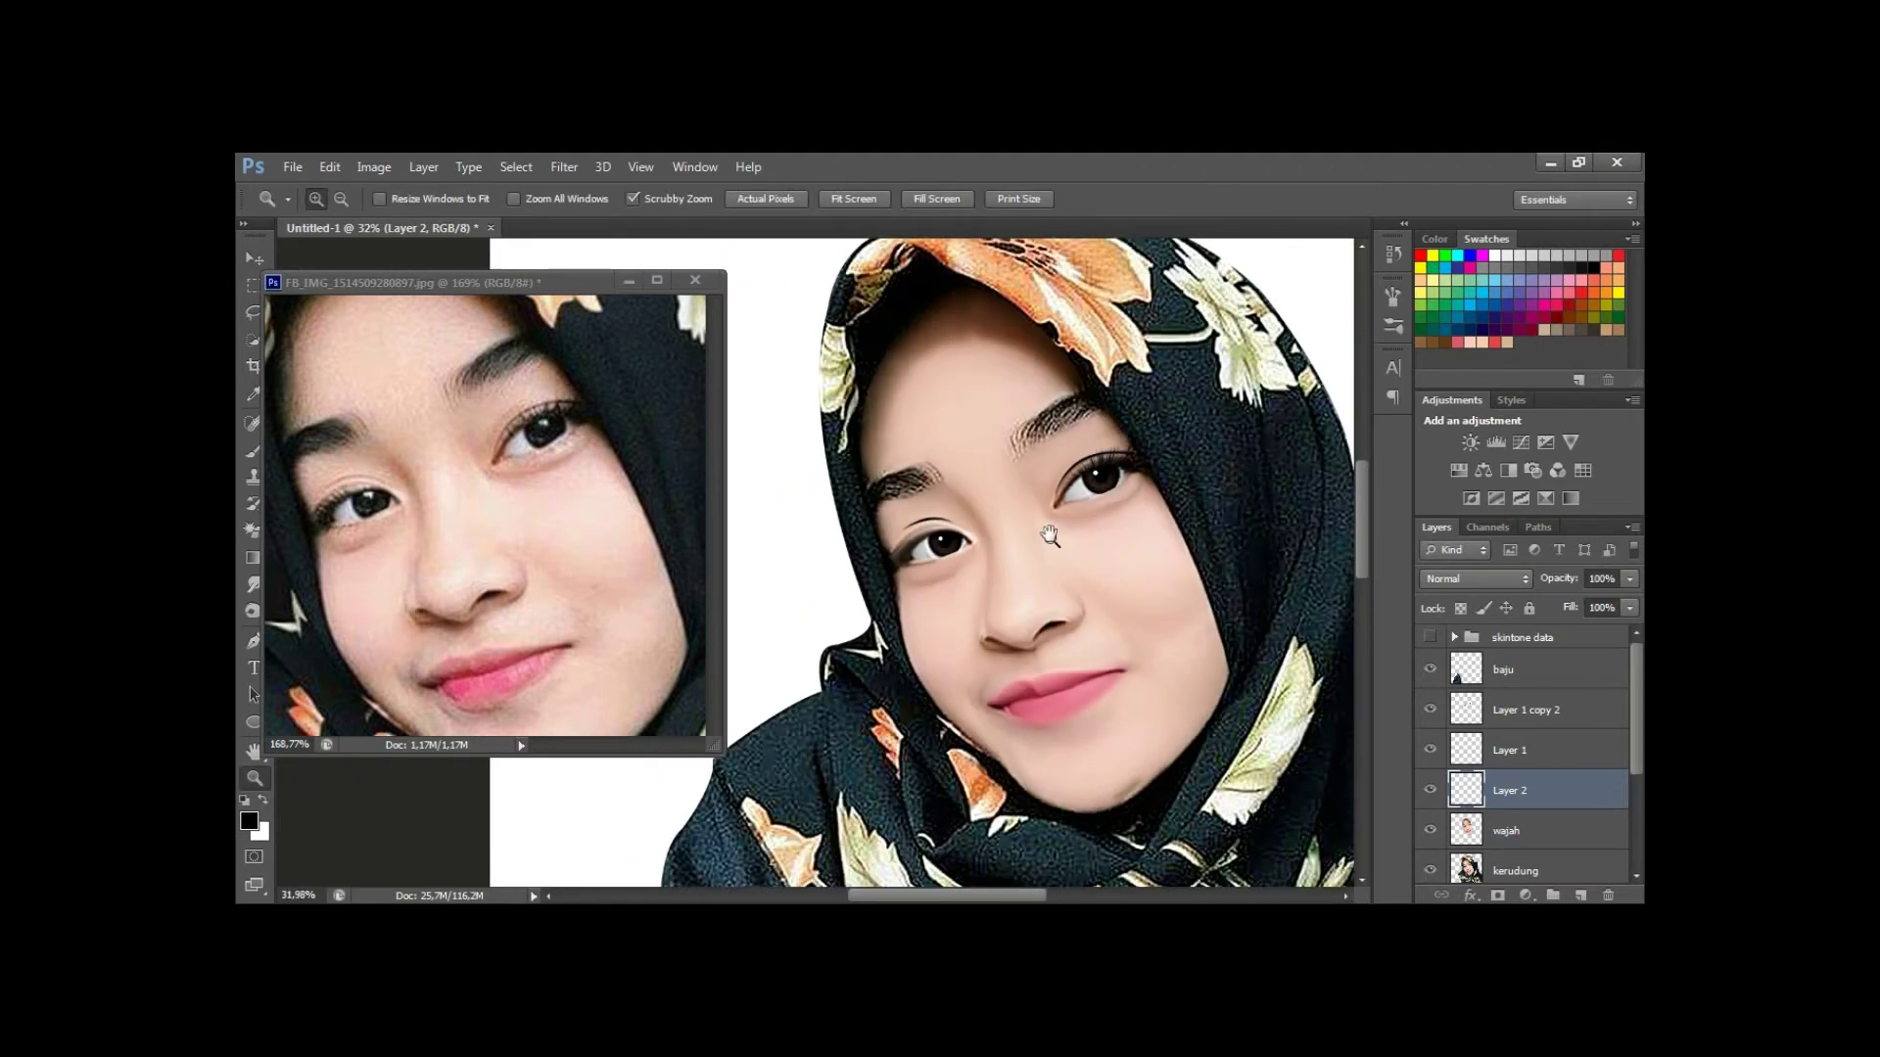
{"action": "scroll", "coordinate": [979, 489], "scroll_direction": "up", "scroll_amount": 3}
{"action": "left_click_drag", "start_coordinate": [1163, 432], "coordinate": [861, 558]}
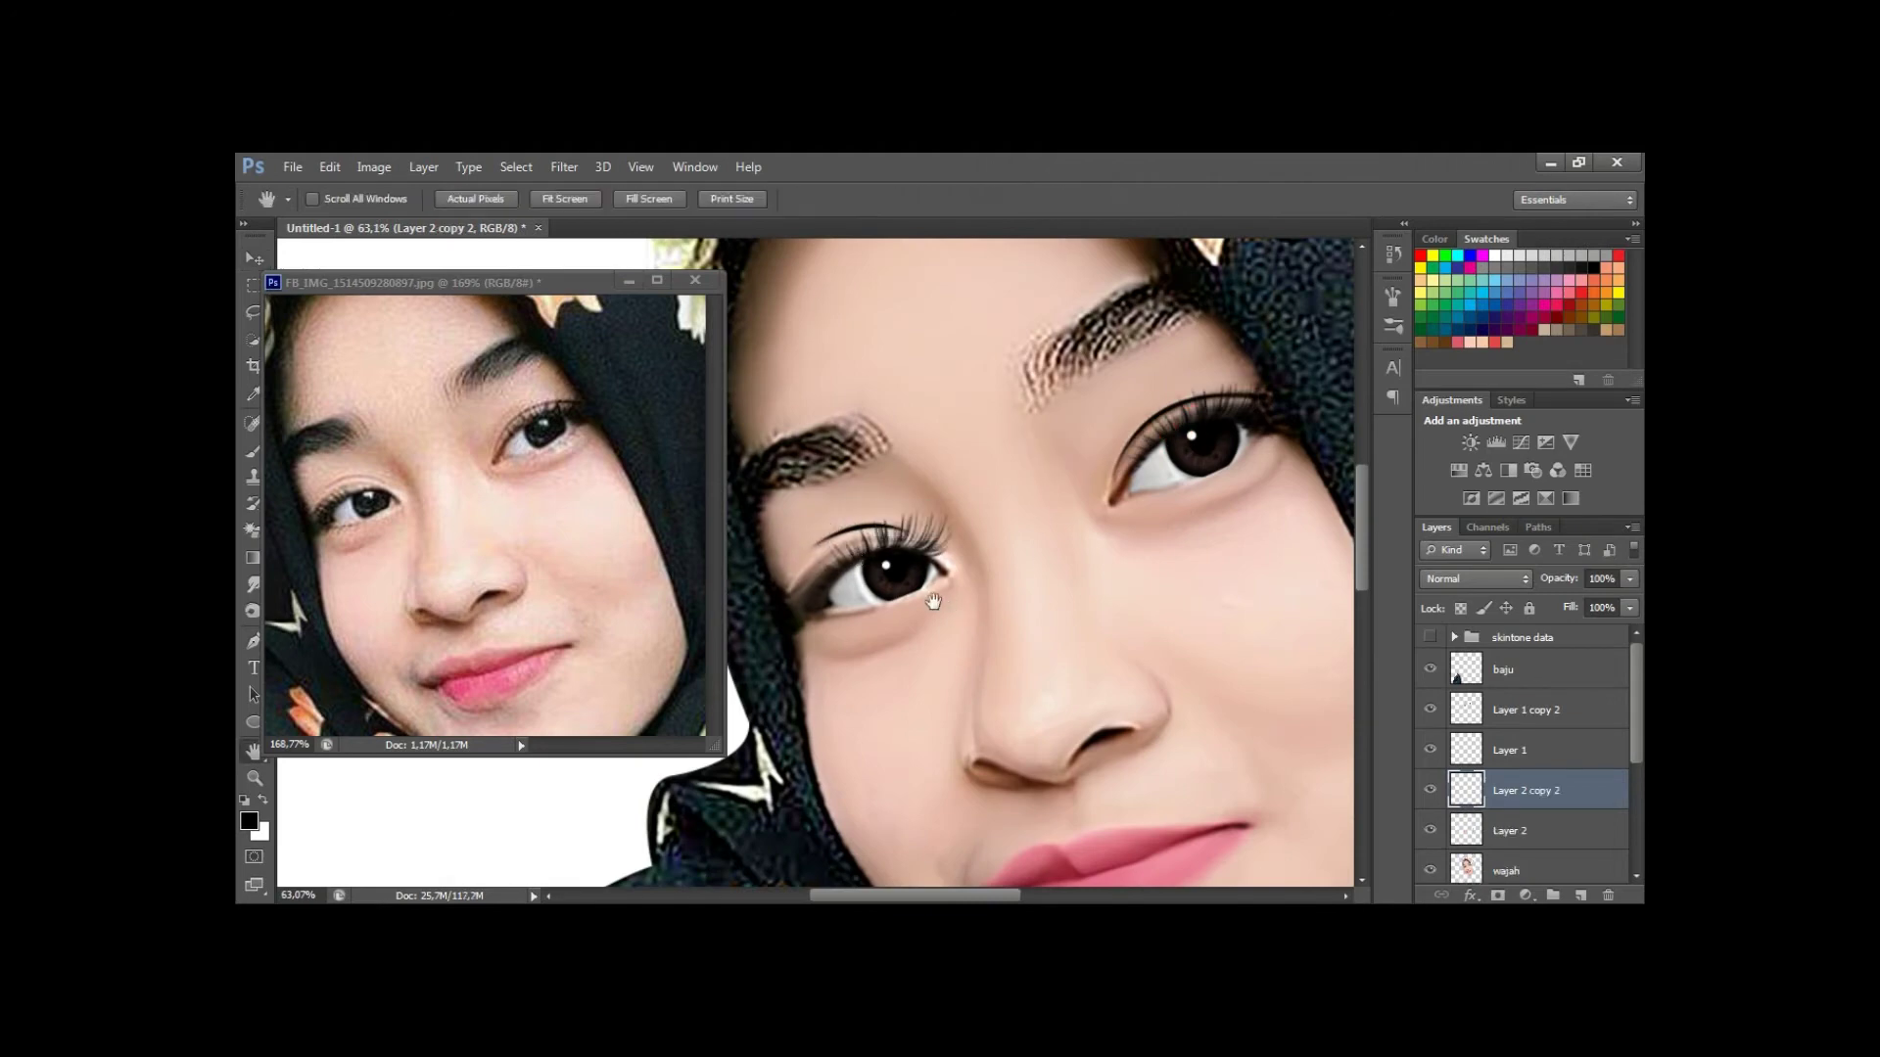
{"action": "key", "text": "ctrl+t"}
{"action": "mouse_move", "coordinate": [823, 489]}
{"action": "left_mouse_down"}
{"action": "mouse_move", "coordinate": [1026, 497]}
{"action": "mouse_move", "coordinate": [1081, 475]}
{"action": "left_mouse_up"}
{"action": "right_click", "coordinate": [974, 514]}
{"action": "left_click", "coordinate": [935, 534]}
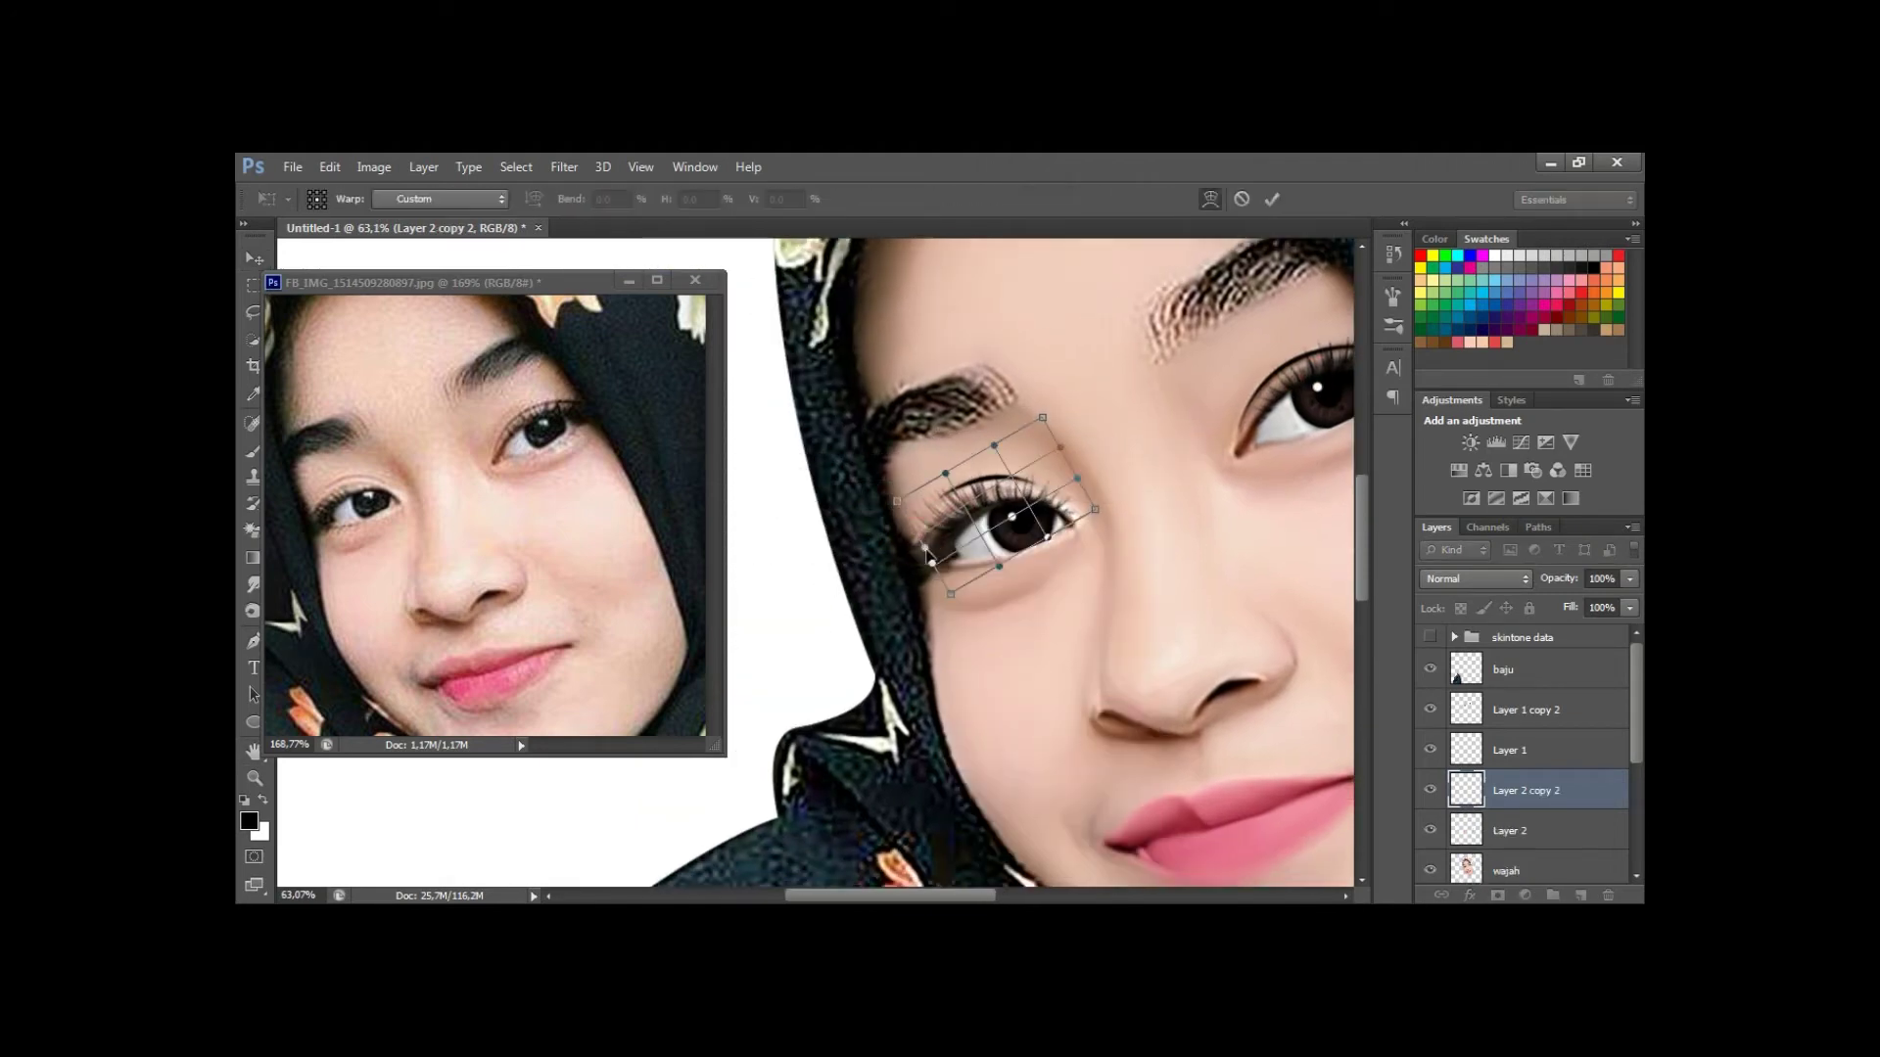
{"action": "left_click_drag", "start_coordinate": [897, 501], "coordinate": [894, 522]}
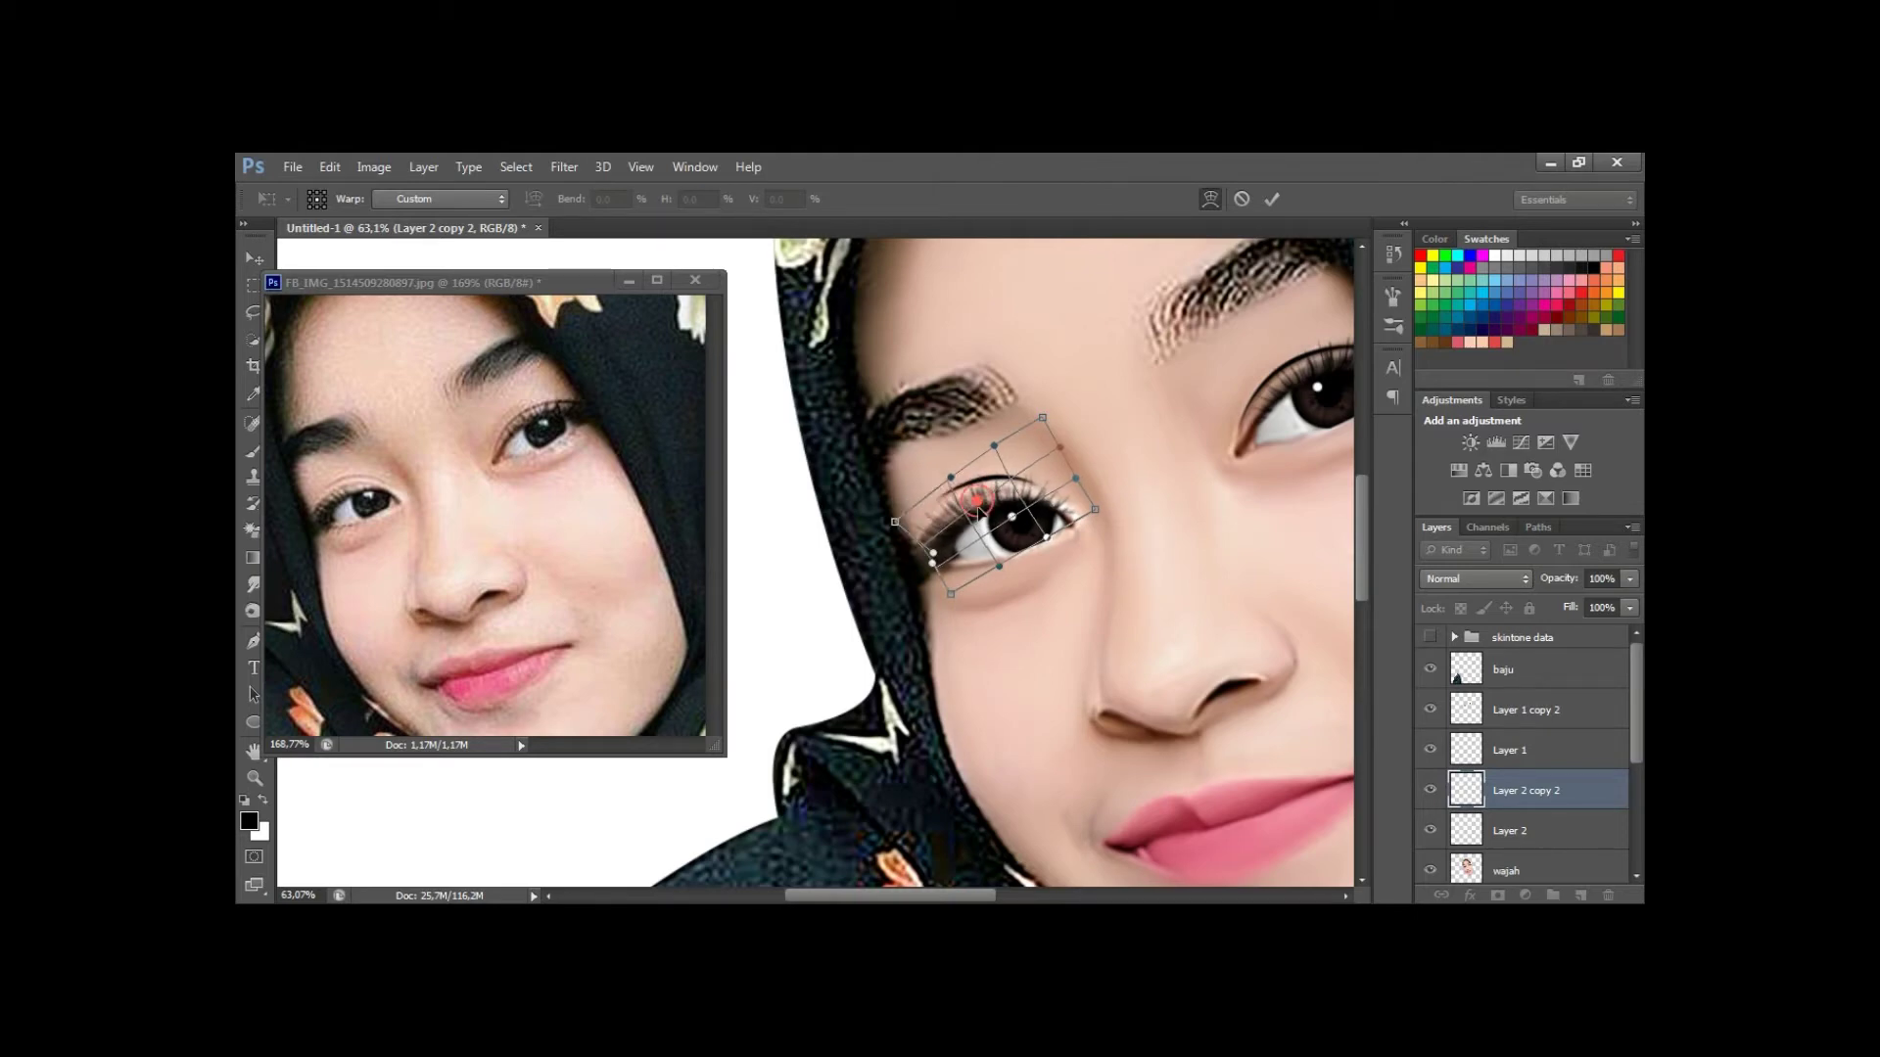
{"action": "key", "text": "Return"}
{"action": "scroll", "coordinate": [1162, 509], "scroll_direction": "down", "scroll_amount": 3}
{"action": "left_click_drag", "start_coordinate": [1142, 473], "coordinate": [1124, 517]}
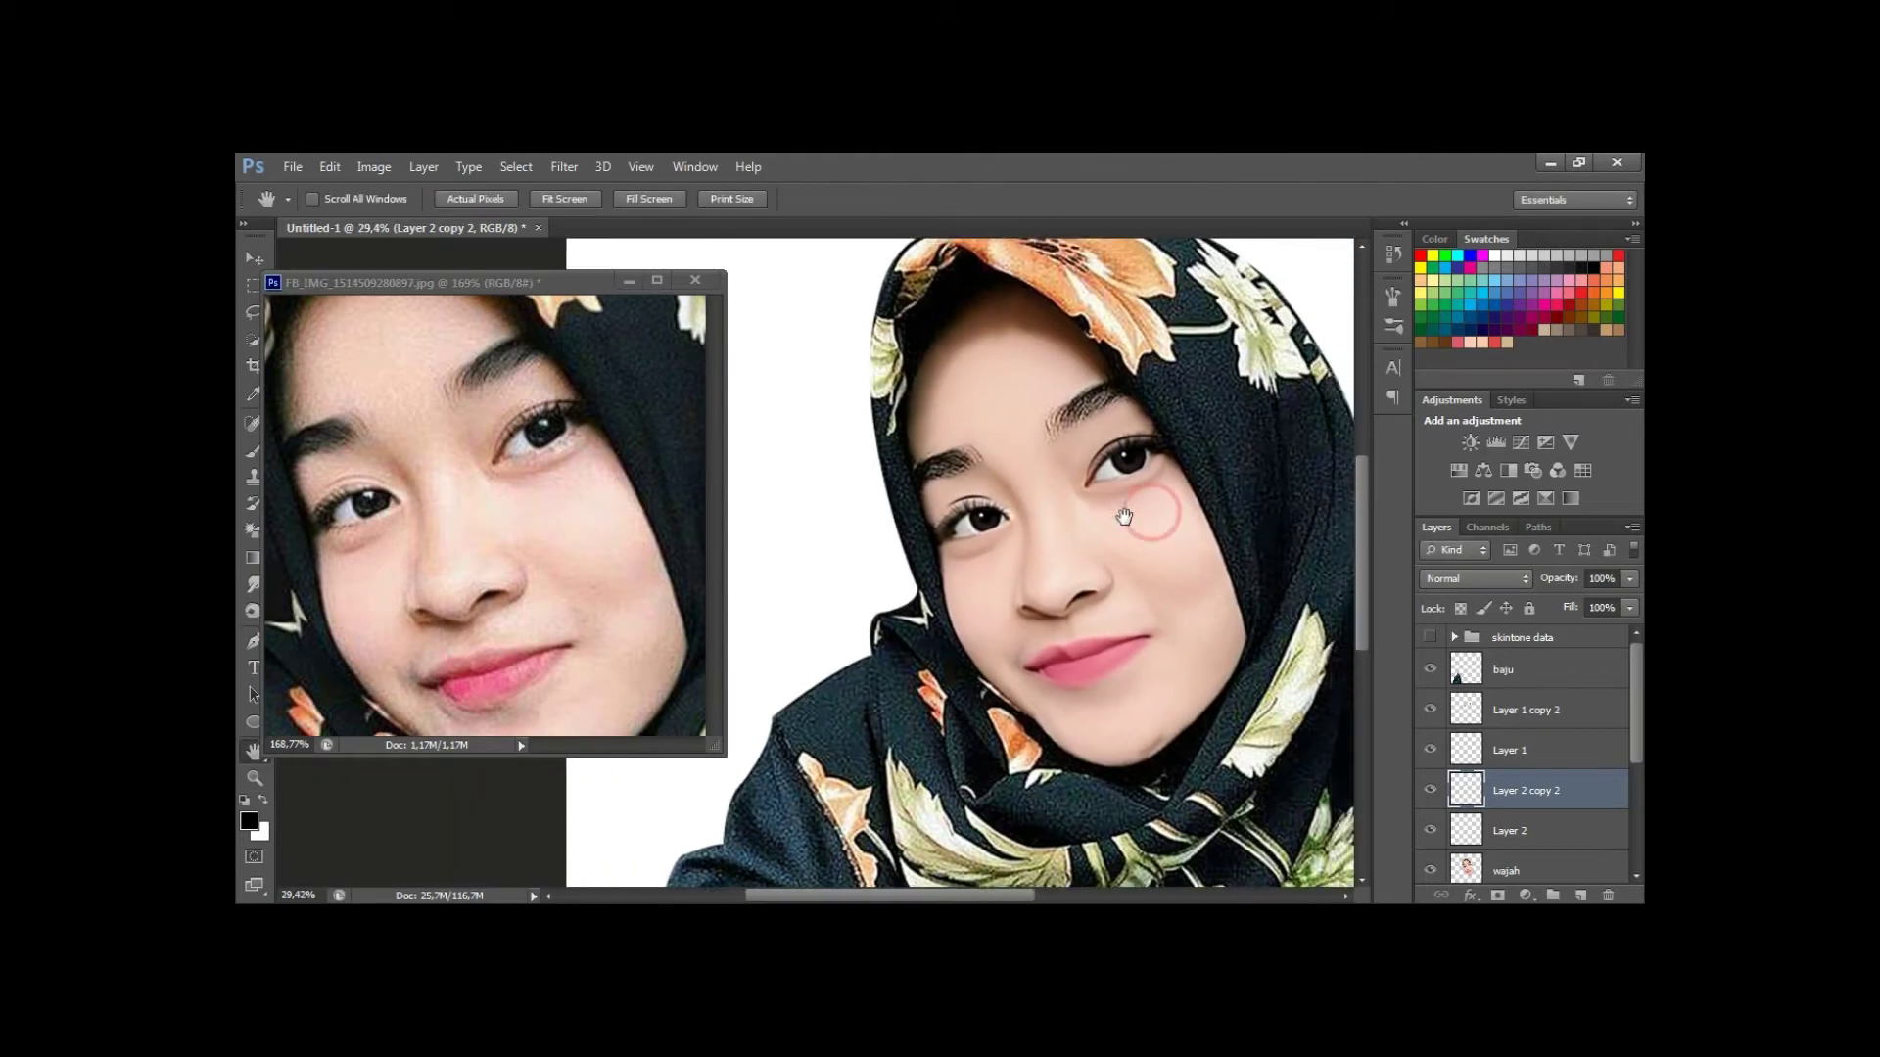
Add a layer 'hitam', rename the iris layer 'mata', and merge the lashes as 'bulu mata'.
{"action": "key", "text": "ctrl+shift+alt+n"}
{"action": "double_click", "coordinate": [1505, 750]}
{"action": "type", "text": "hitam"}
{"action": "key", "text": "Return"}
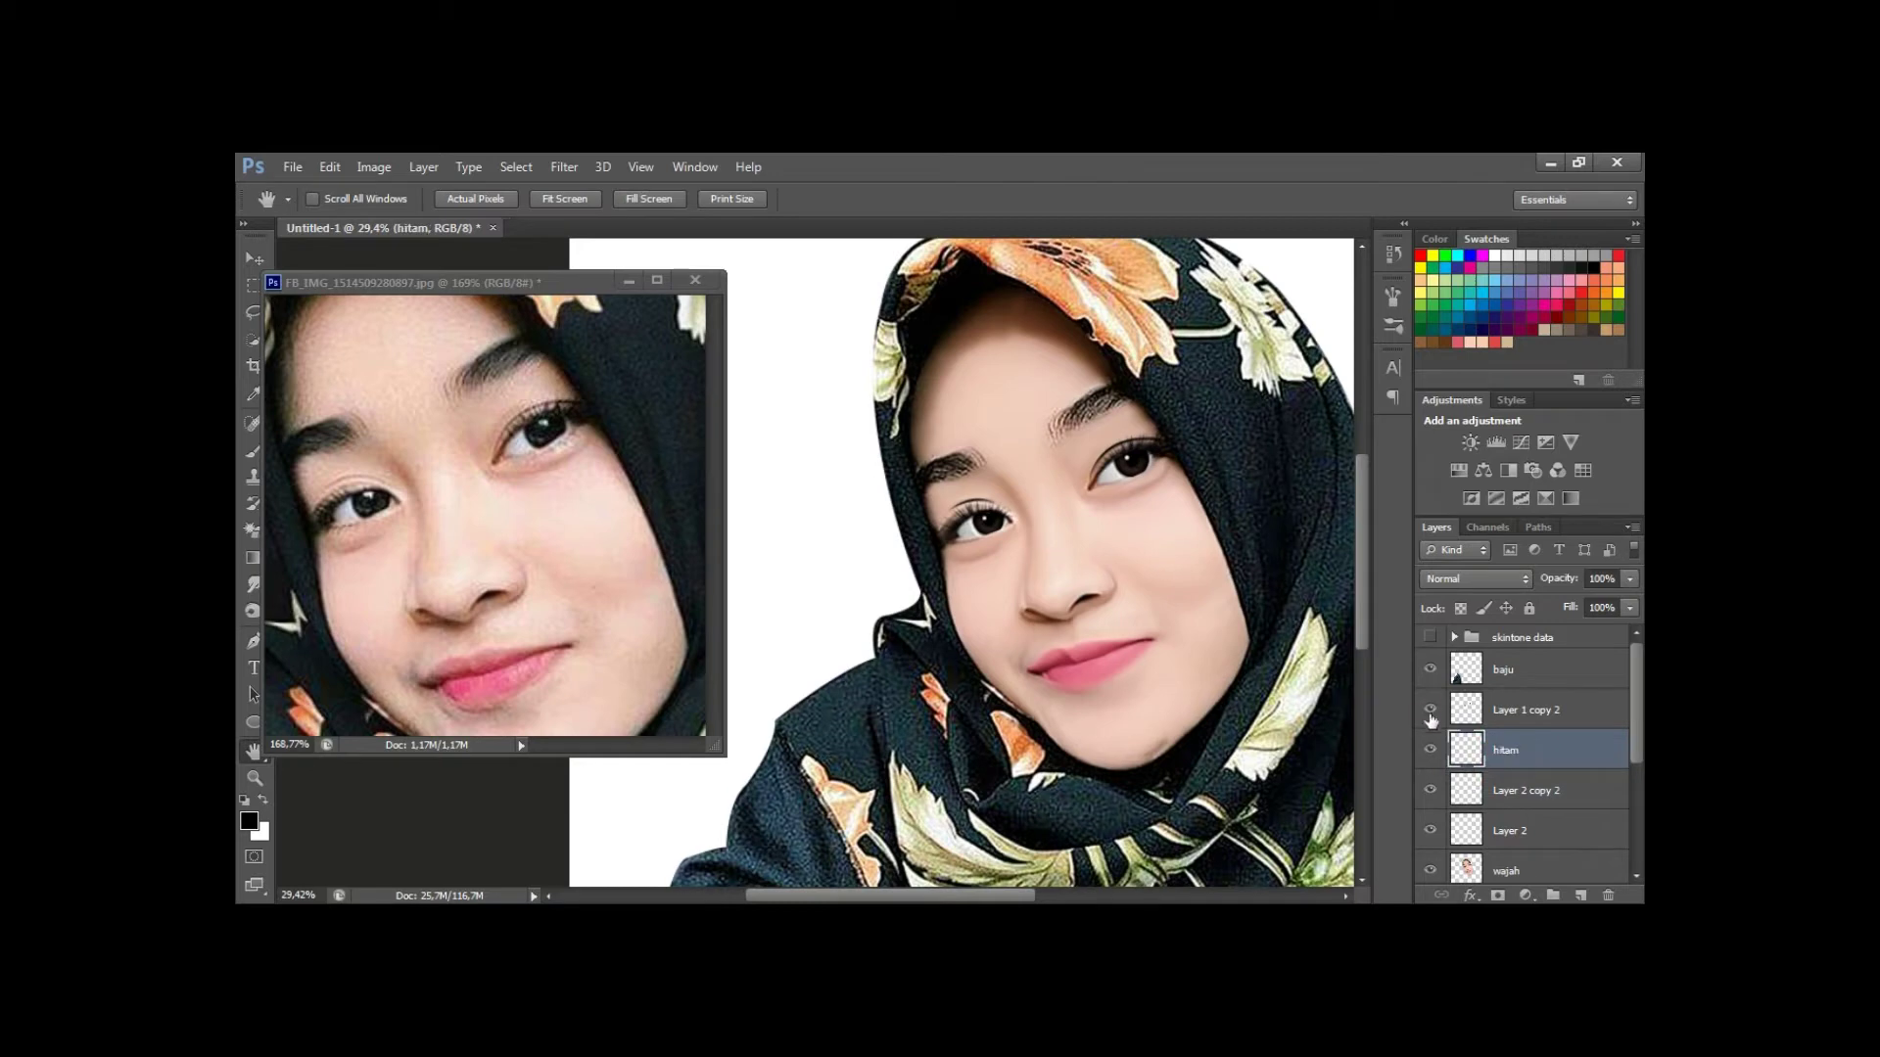
{"action": "double_click", "coordinate": [1522, 710]}
{"action": "type", "text": "mata"}
{"action": "left_click", "coordinate": [1513, 790]}
{"action": "left_click", "coordinate": [1512, 830], "text": "shift"}
{"action": "key", "text": "ctrl+e"}
{"action": "double_click", "coordinate": [1513, 789]}
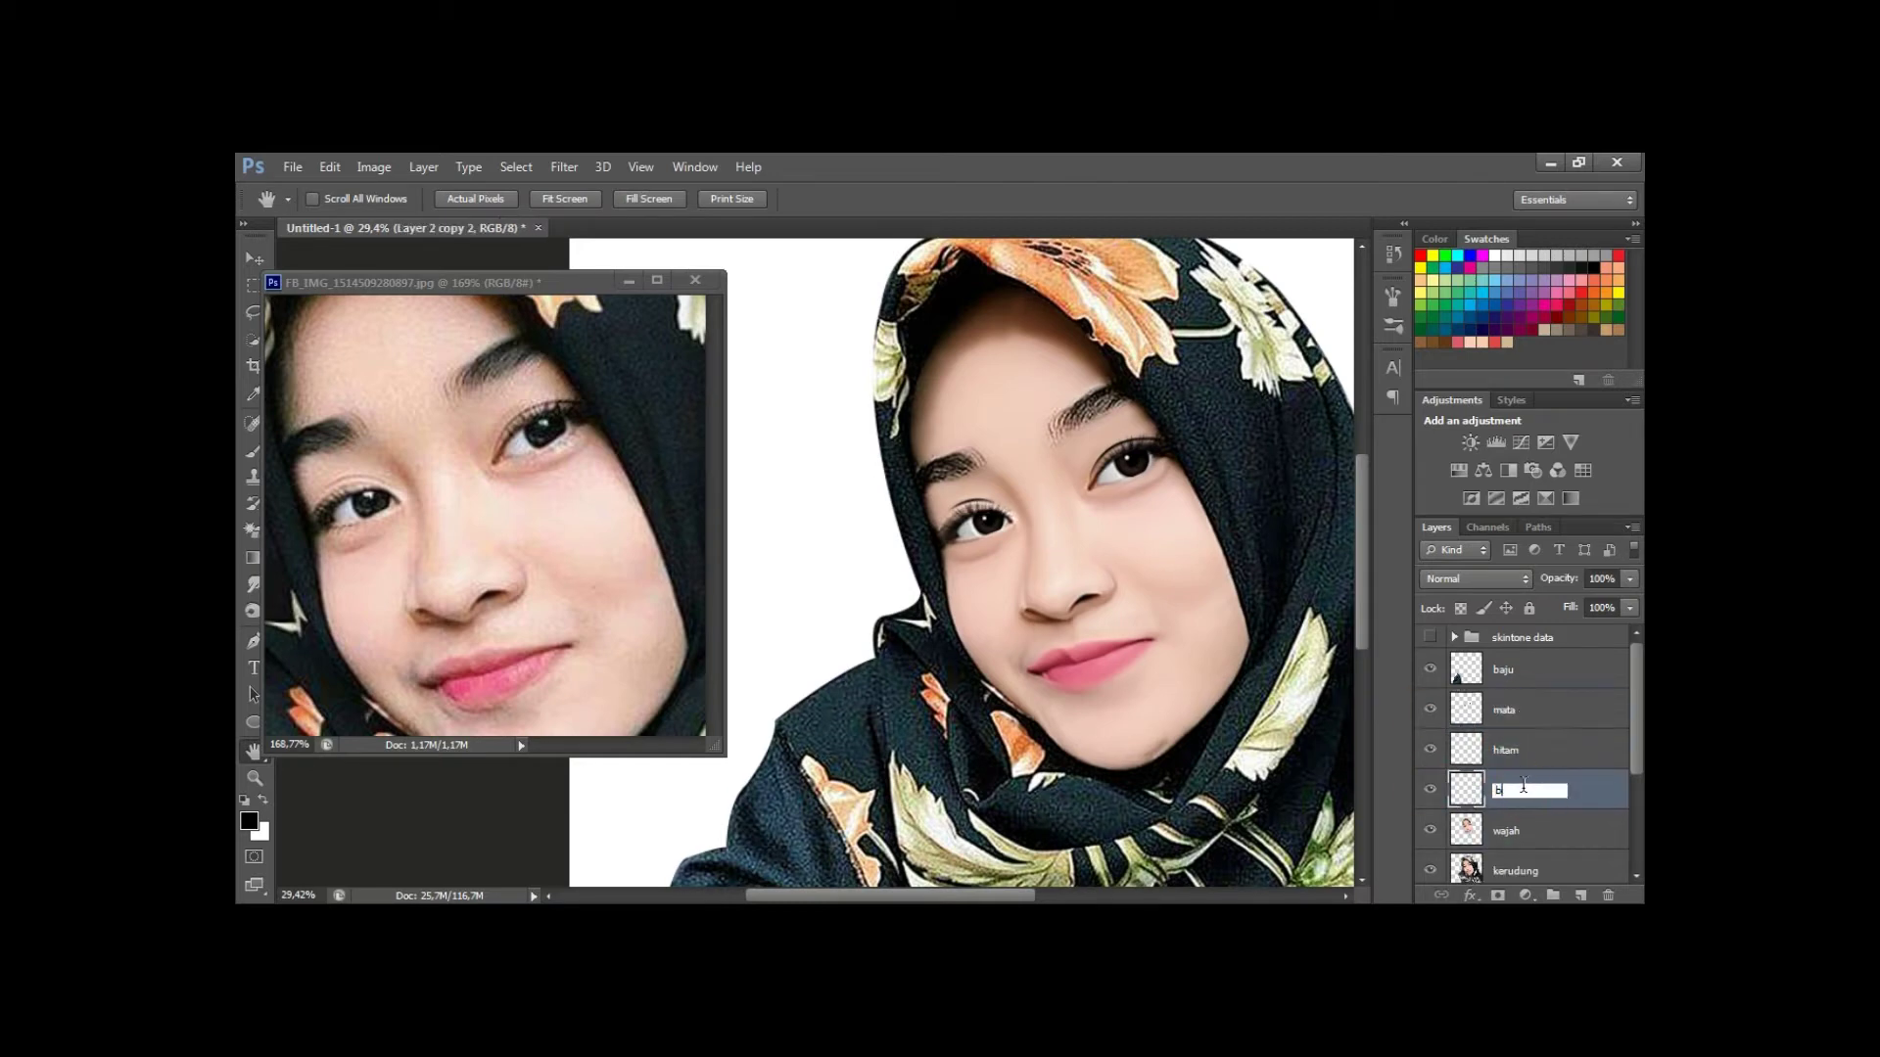
{"action": "type", "text": "ulu mata"}
{"action": "key", "text": "Return"}
Duplicate the wajah face layer, clipped to the layer below, and zoom in on the upper face.
{"action": "key", "text": "alt+bracketleft"}
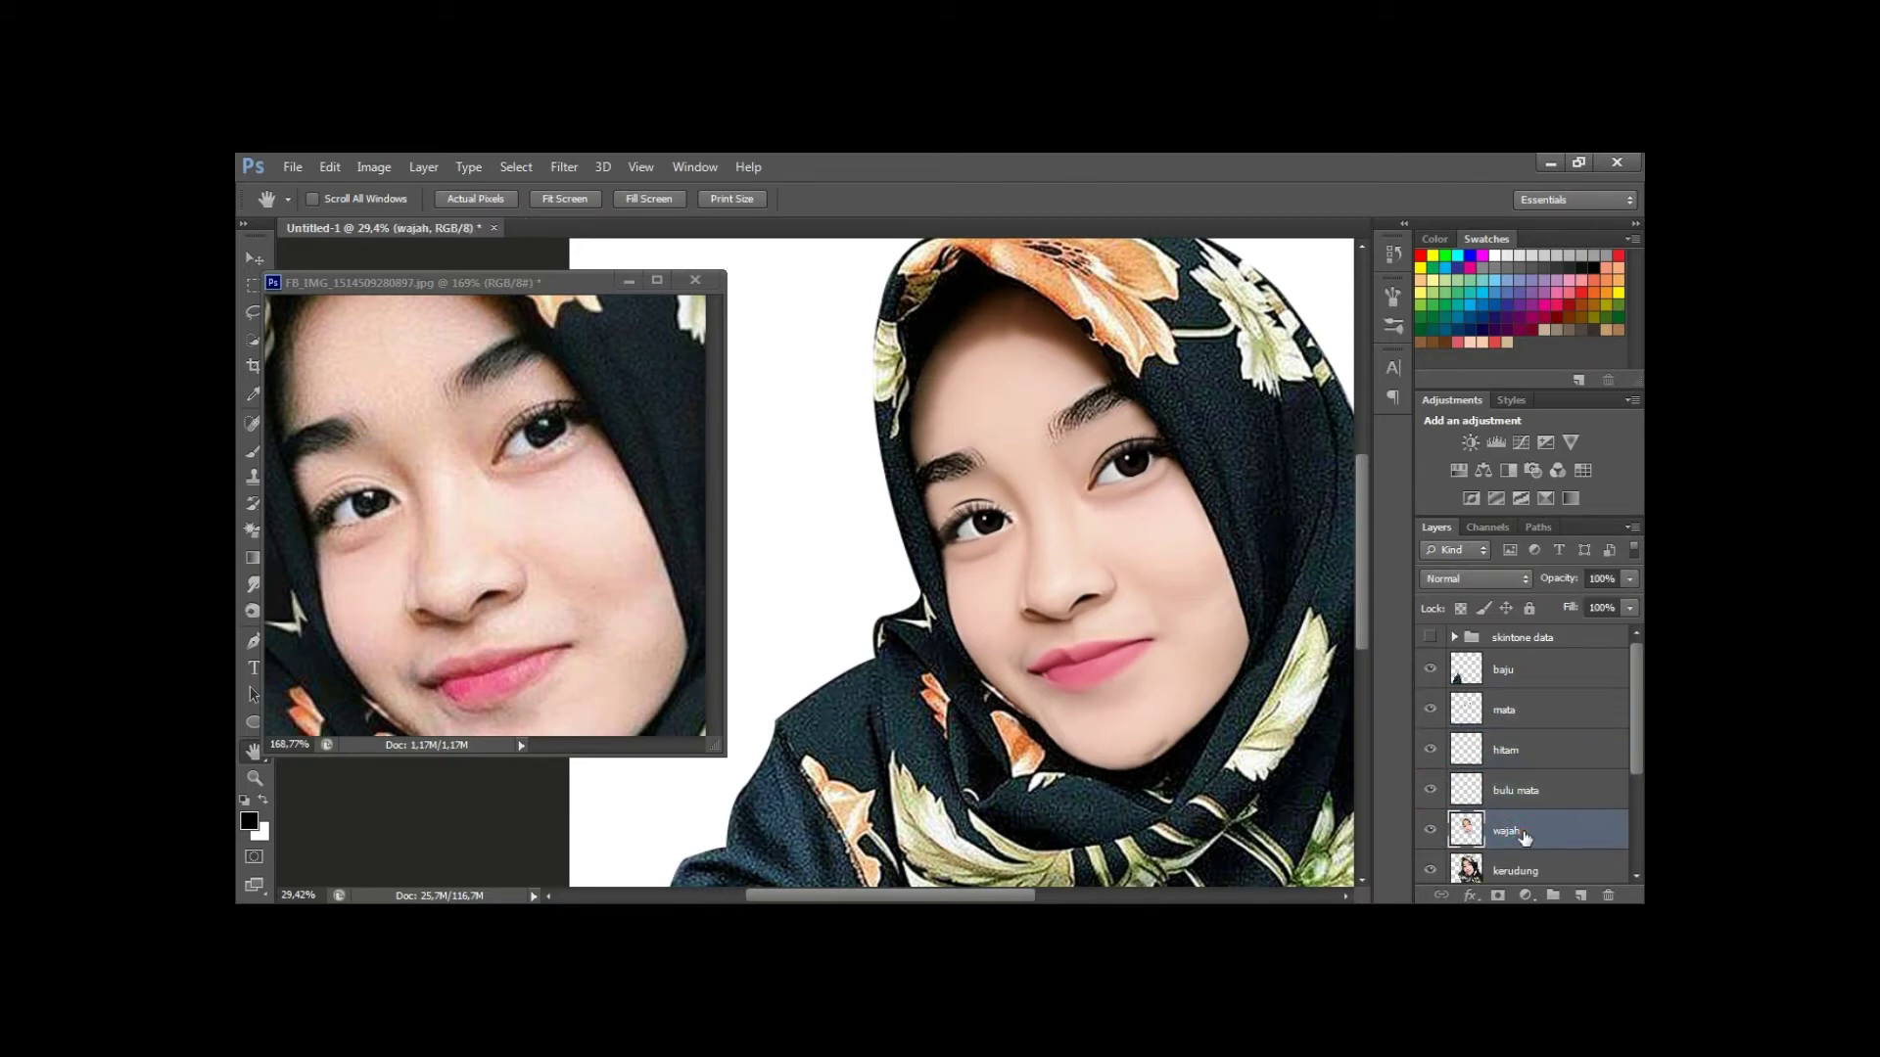
{"action": "key", "text": "ctrl+j"}
{"action": "key", "text": "ctrl+alt+g"}
{"action": "key", "text": "z"}
{"action": "left_click_drag", "start_coordinate": [978, 441], "coordinate": [1134, 570]}
Select the Smudge tool at 19% strength, zoom on the forehead and enlarge the brush.
{"action": "key", "text": "r"}
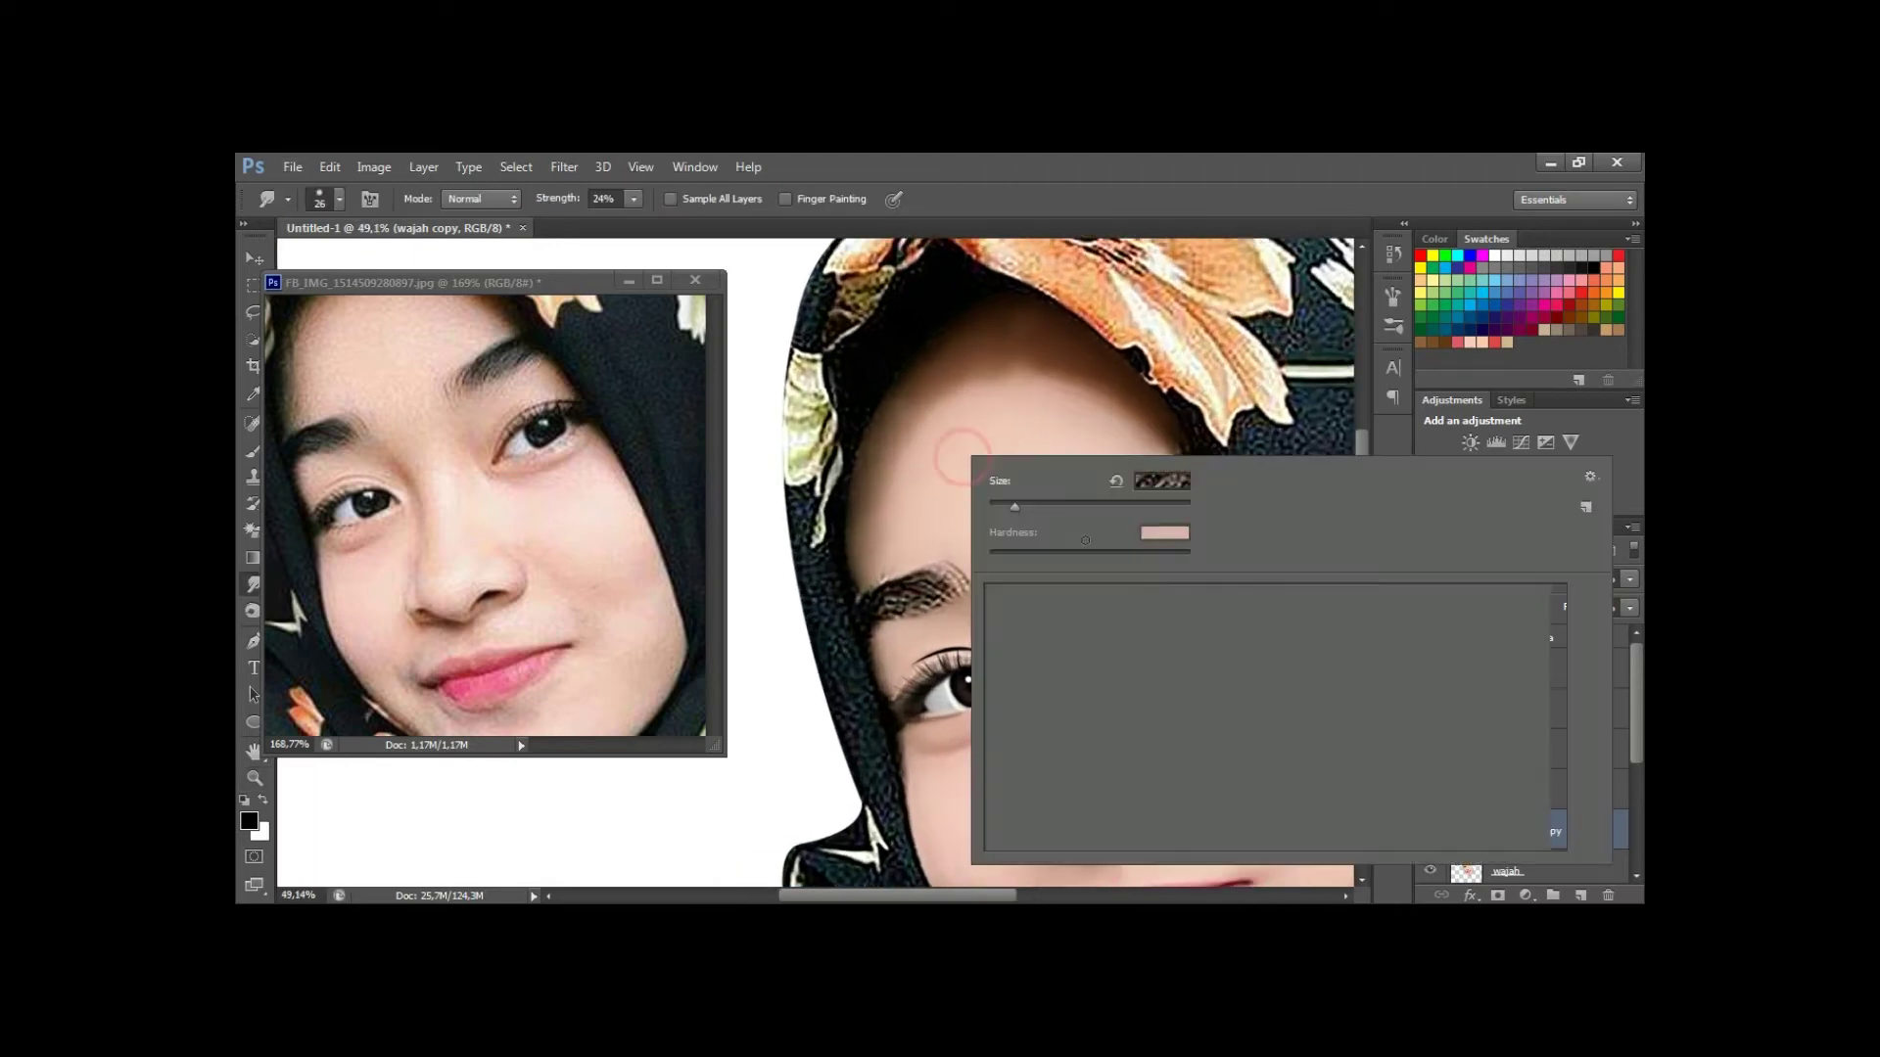
{"action": "left_click", "coordinate": [554, 203]}
{"action": "type", "text": "19"}
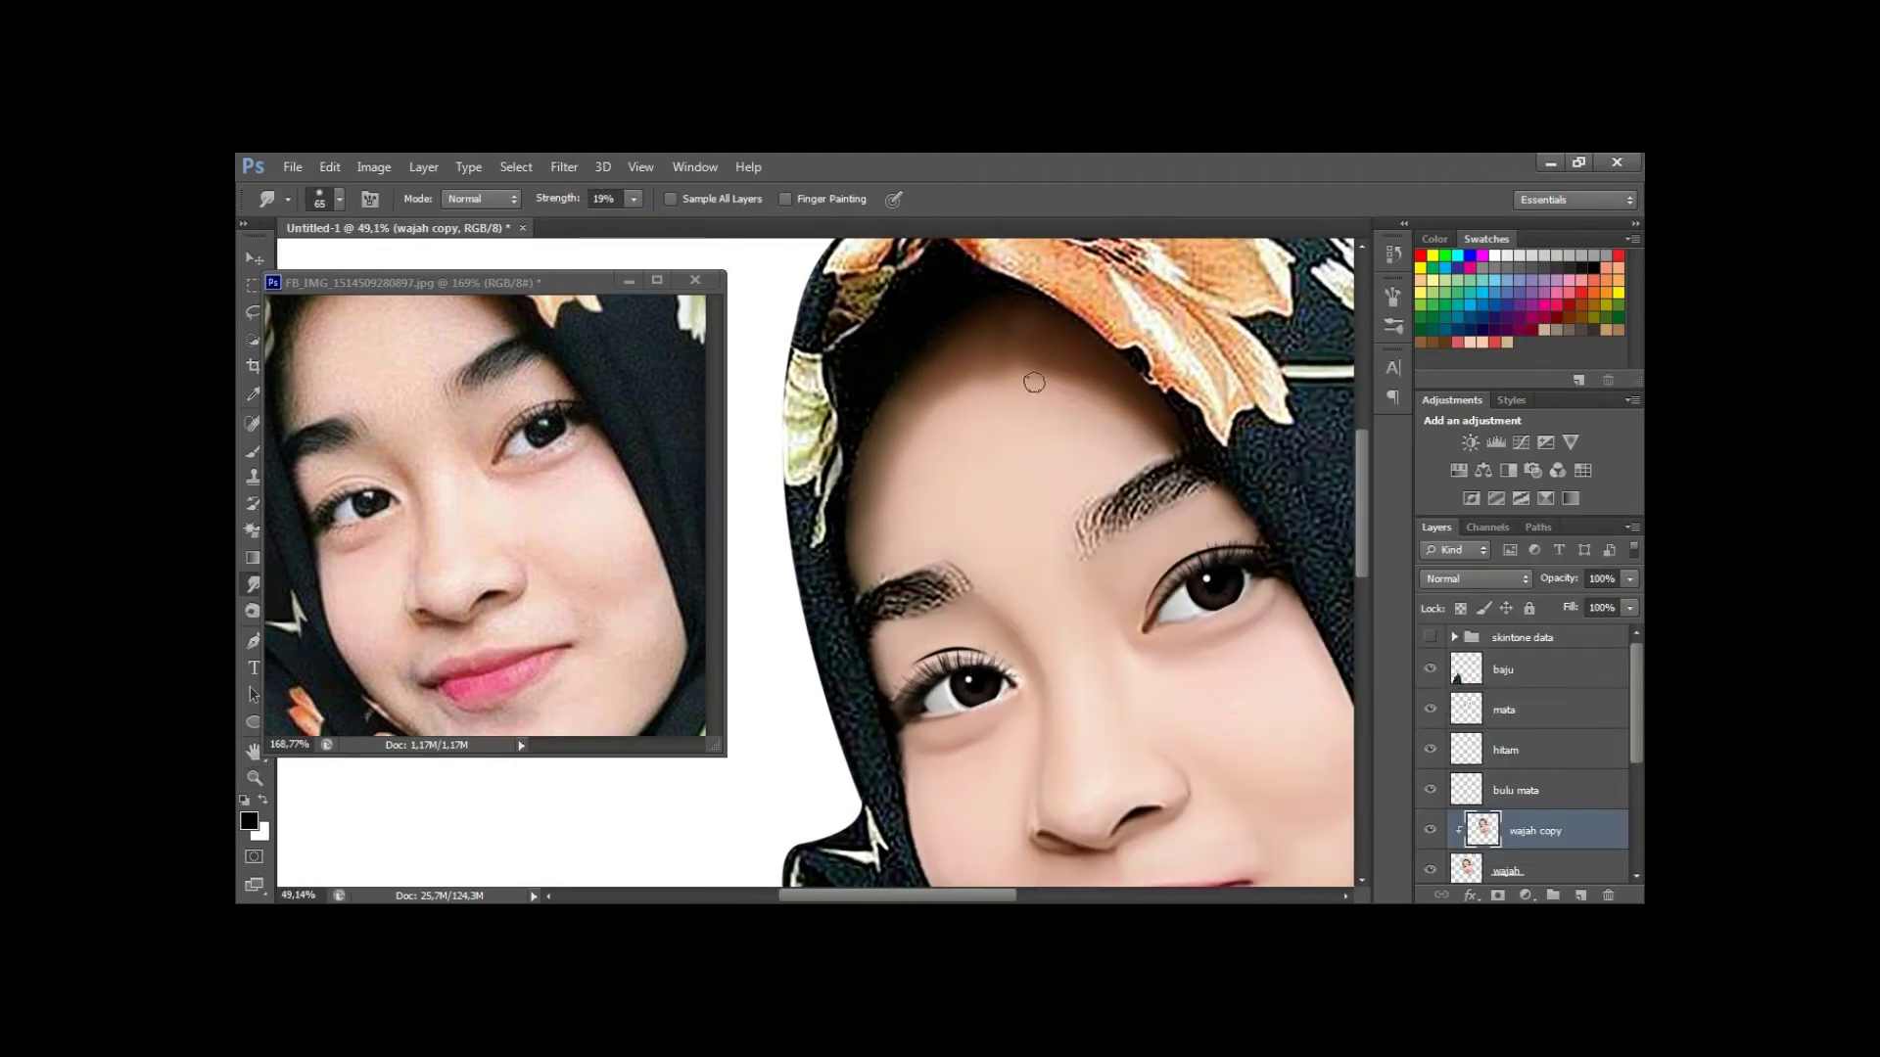
{"action": "left_click_drag", "start_coordinate": [1029, 377], "coordinate": [1053, 403]}
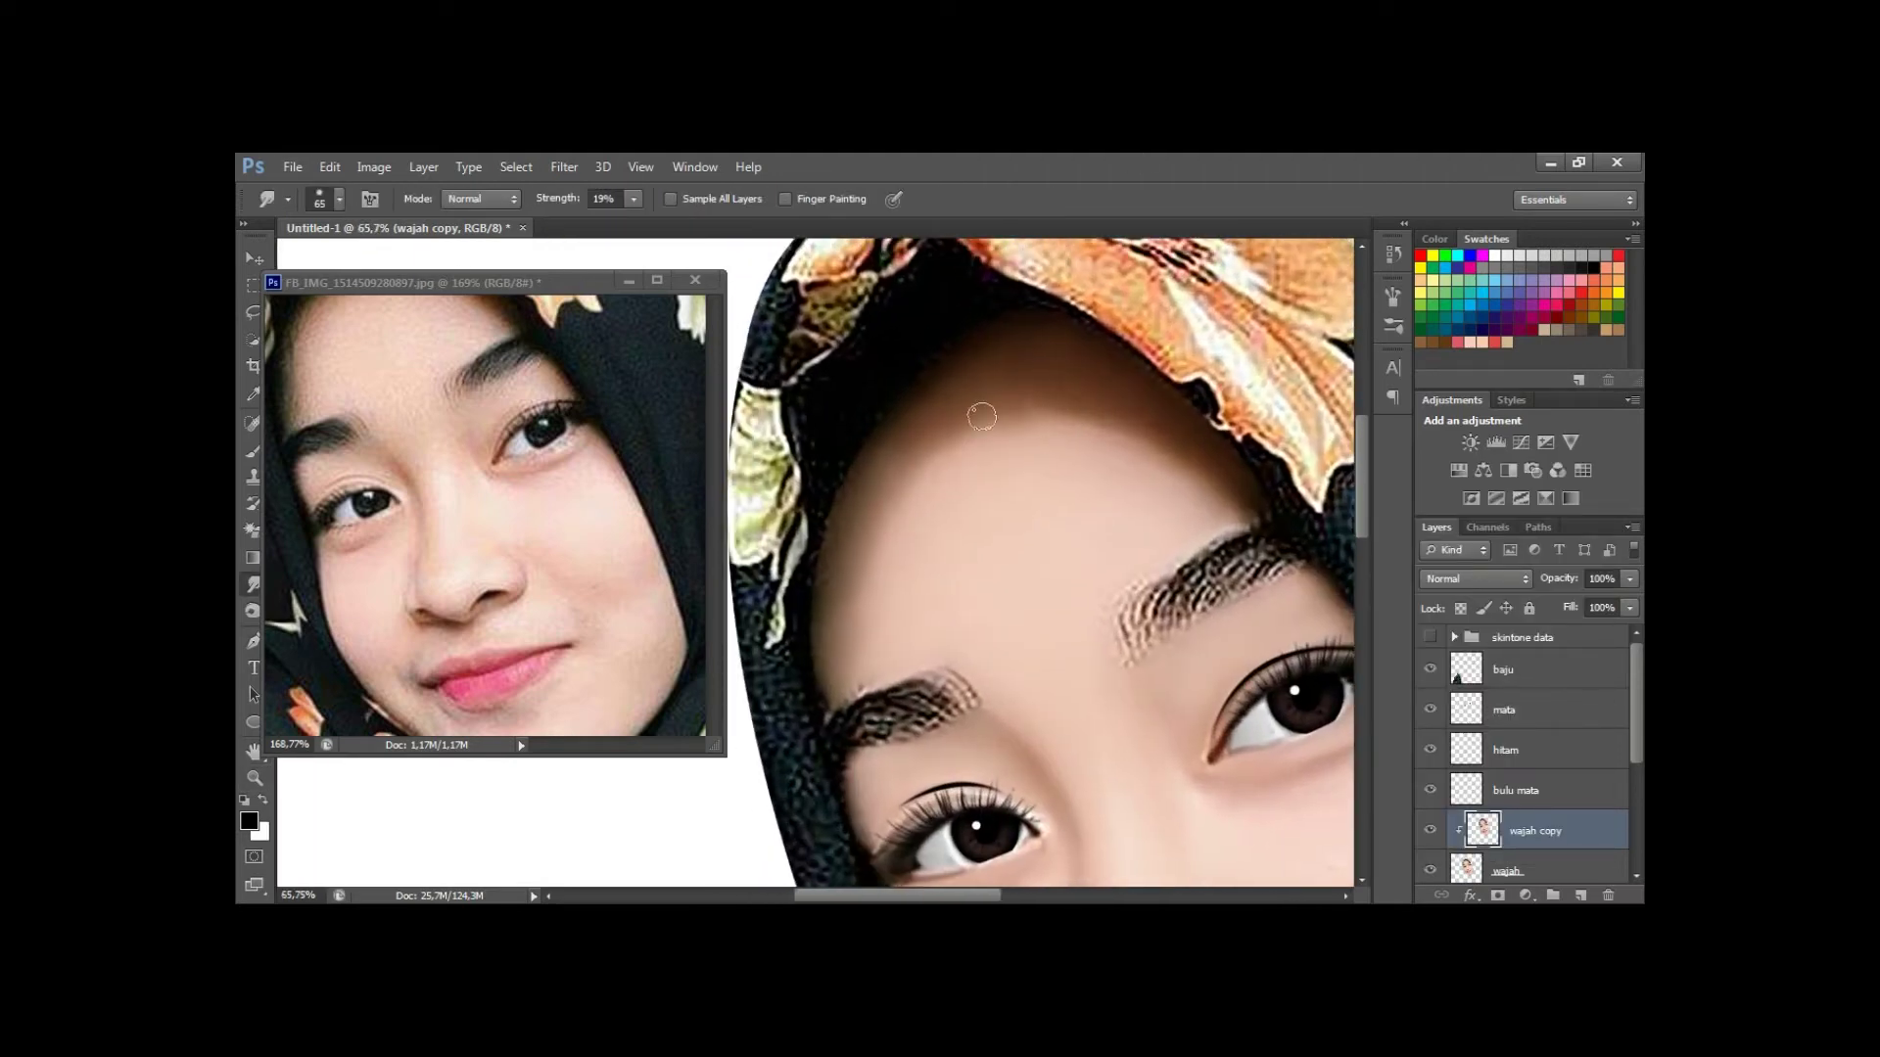
{"action": "key", "text": "bracketright"}
Smudge the forehead shadow down and along the hijab edge to soften the shading.
{"action": "left_click_drag", "start_coordinate": [1006, 386], "coordinate": [1049, 395]}
{"action": "left_click_drag", "start_coordinate": [923, 398], "coordinate": [908, 447]}
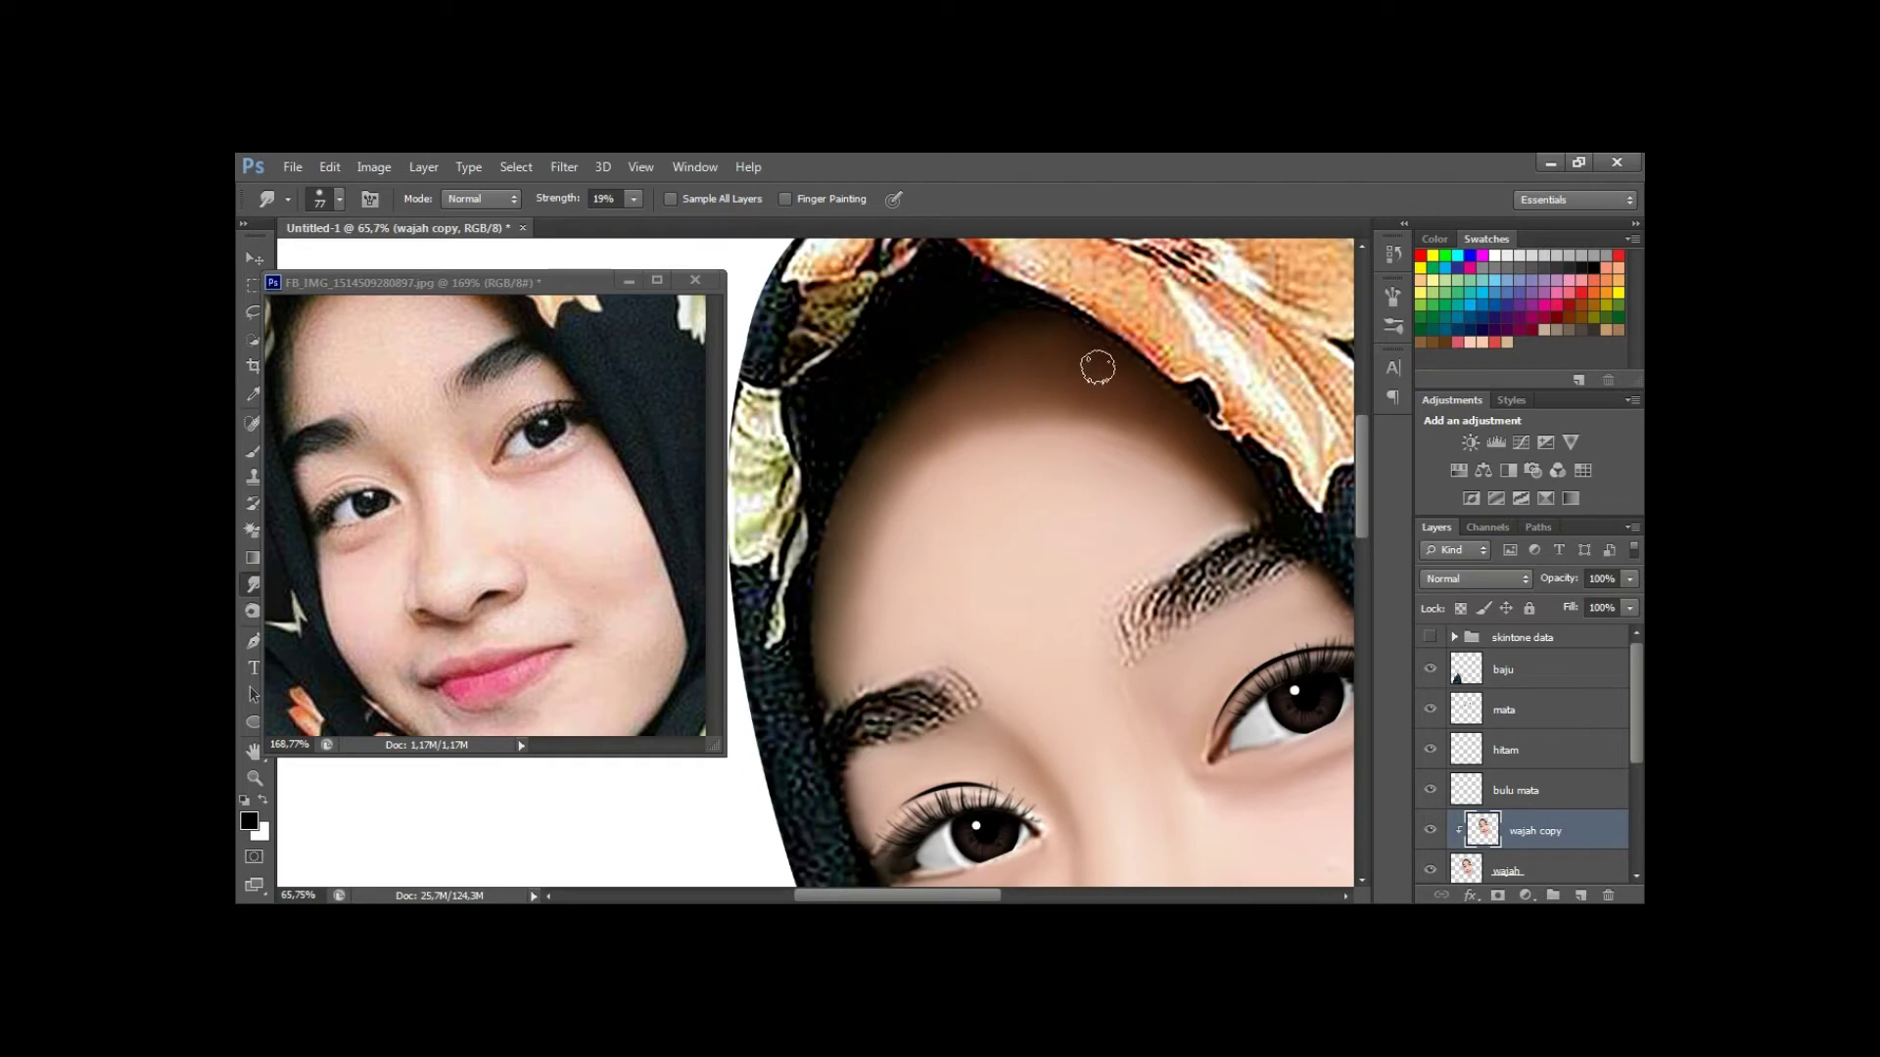
{"action": "left_click_drag", "start_coordinate": [1010, 432], "coordinate": [930, 486]}
{"action": "left_click_drag", "start_coordinate": [1073, 669], "coordinate": [995, 474]}
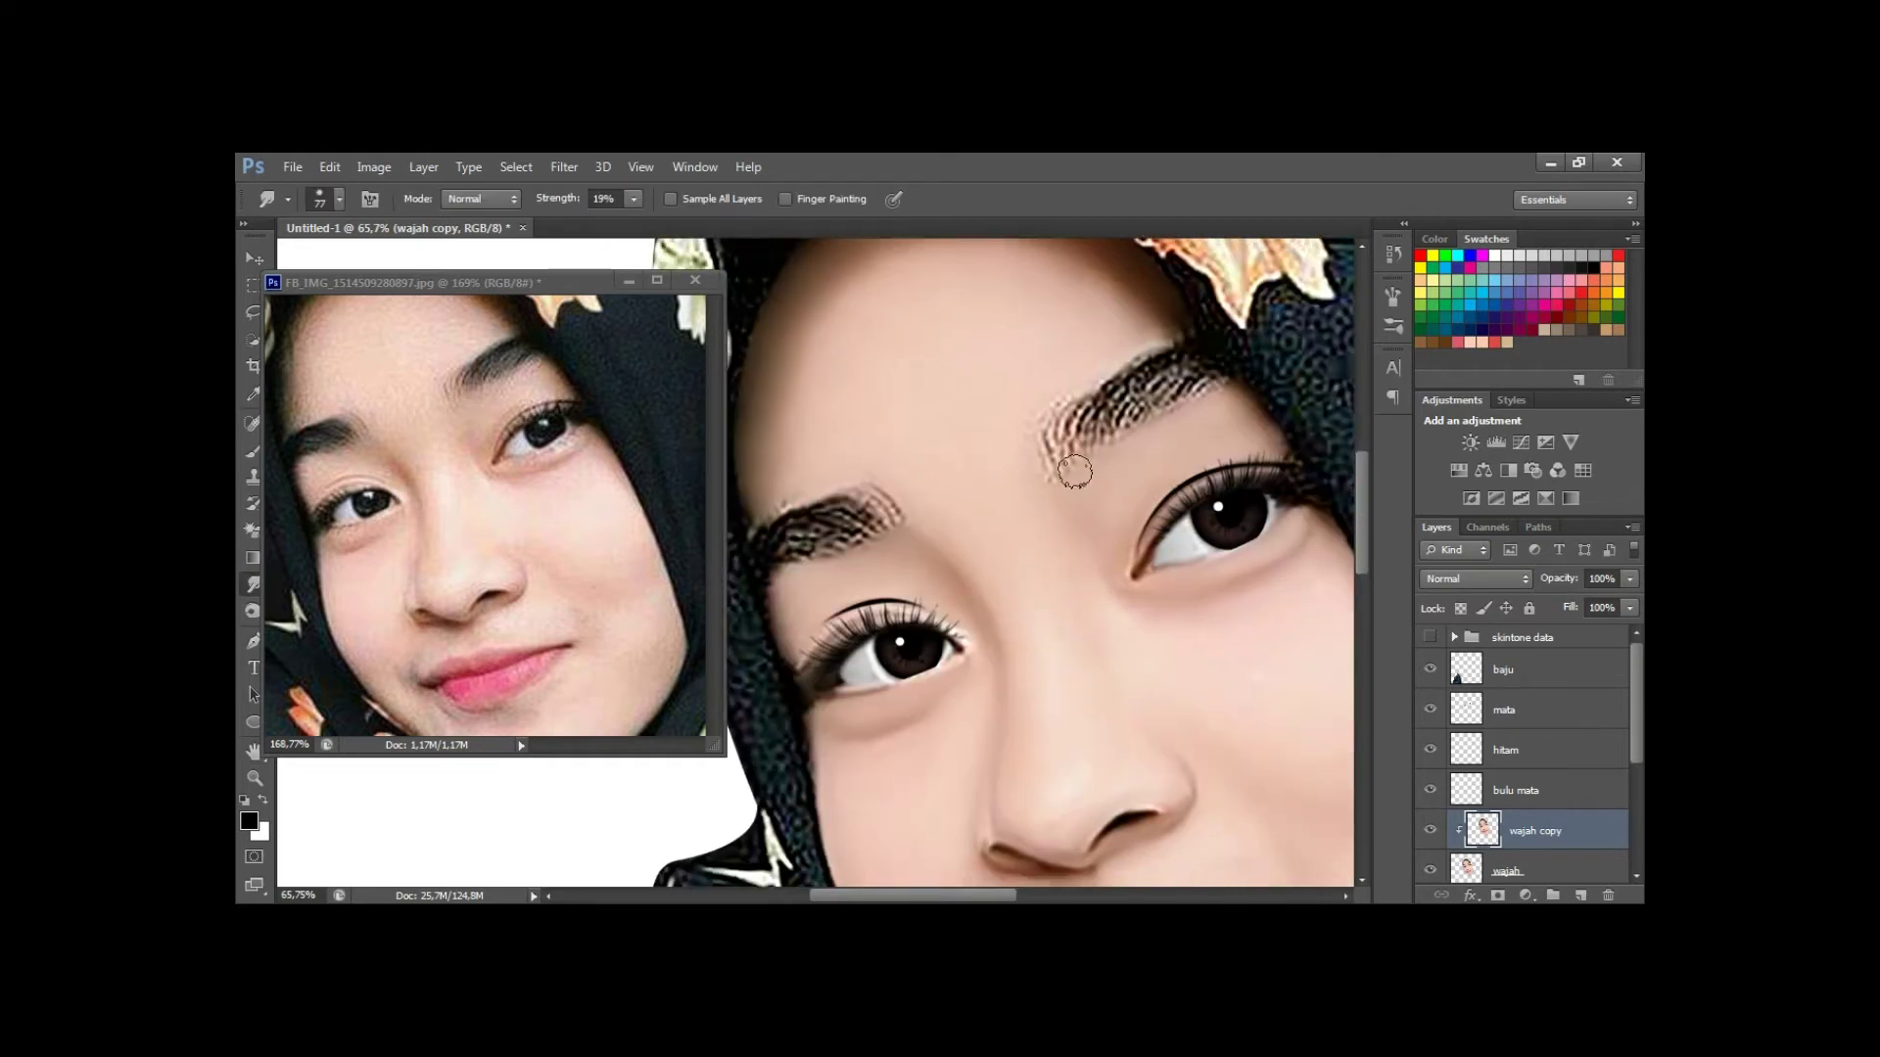
{"action": "left_click_drag", "start_coordinate": [1073, 626], "coordinate": [983, 445]}
Adjust the smudge brush size and pan the view toward the nose.
{"action": "key", "text": "bracketleft"}
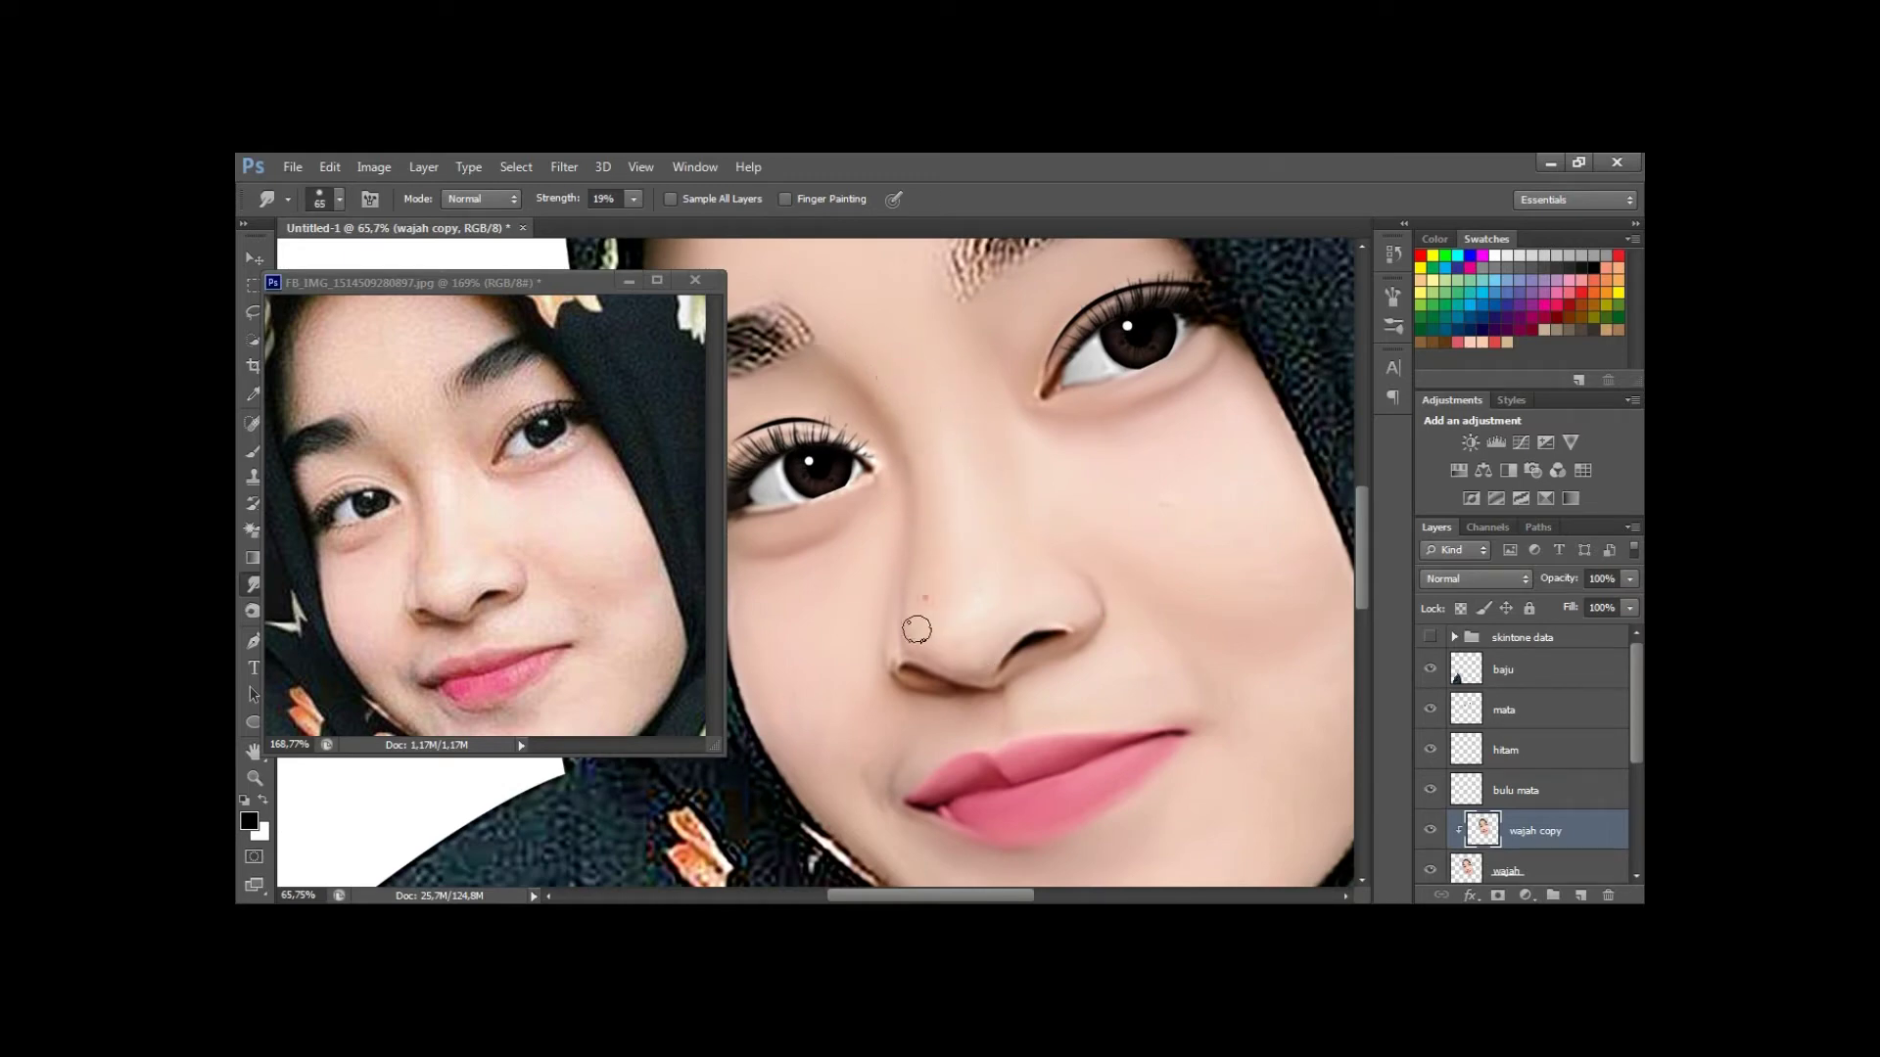
{"action": "key", "text": "bracketright"}
{"action": "key", "text": "bracketright"}
{"action": "key", "text": "h"}
{"action": "scroll", "coordinate": [1038, 519], "scroll_direction": "down", "scroll_amount": 3}
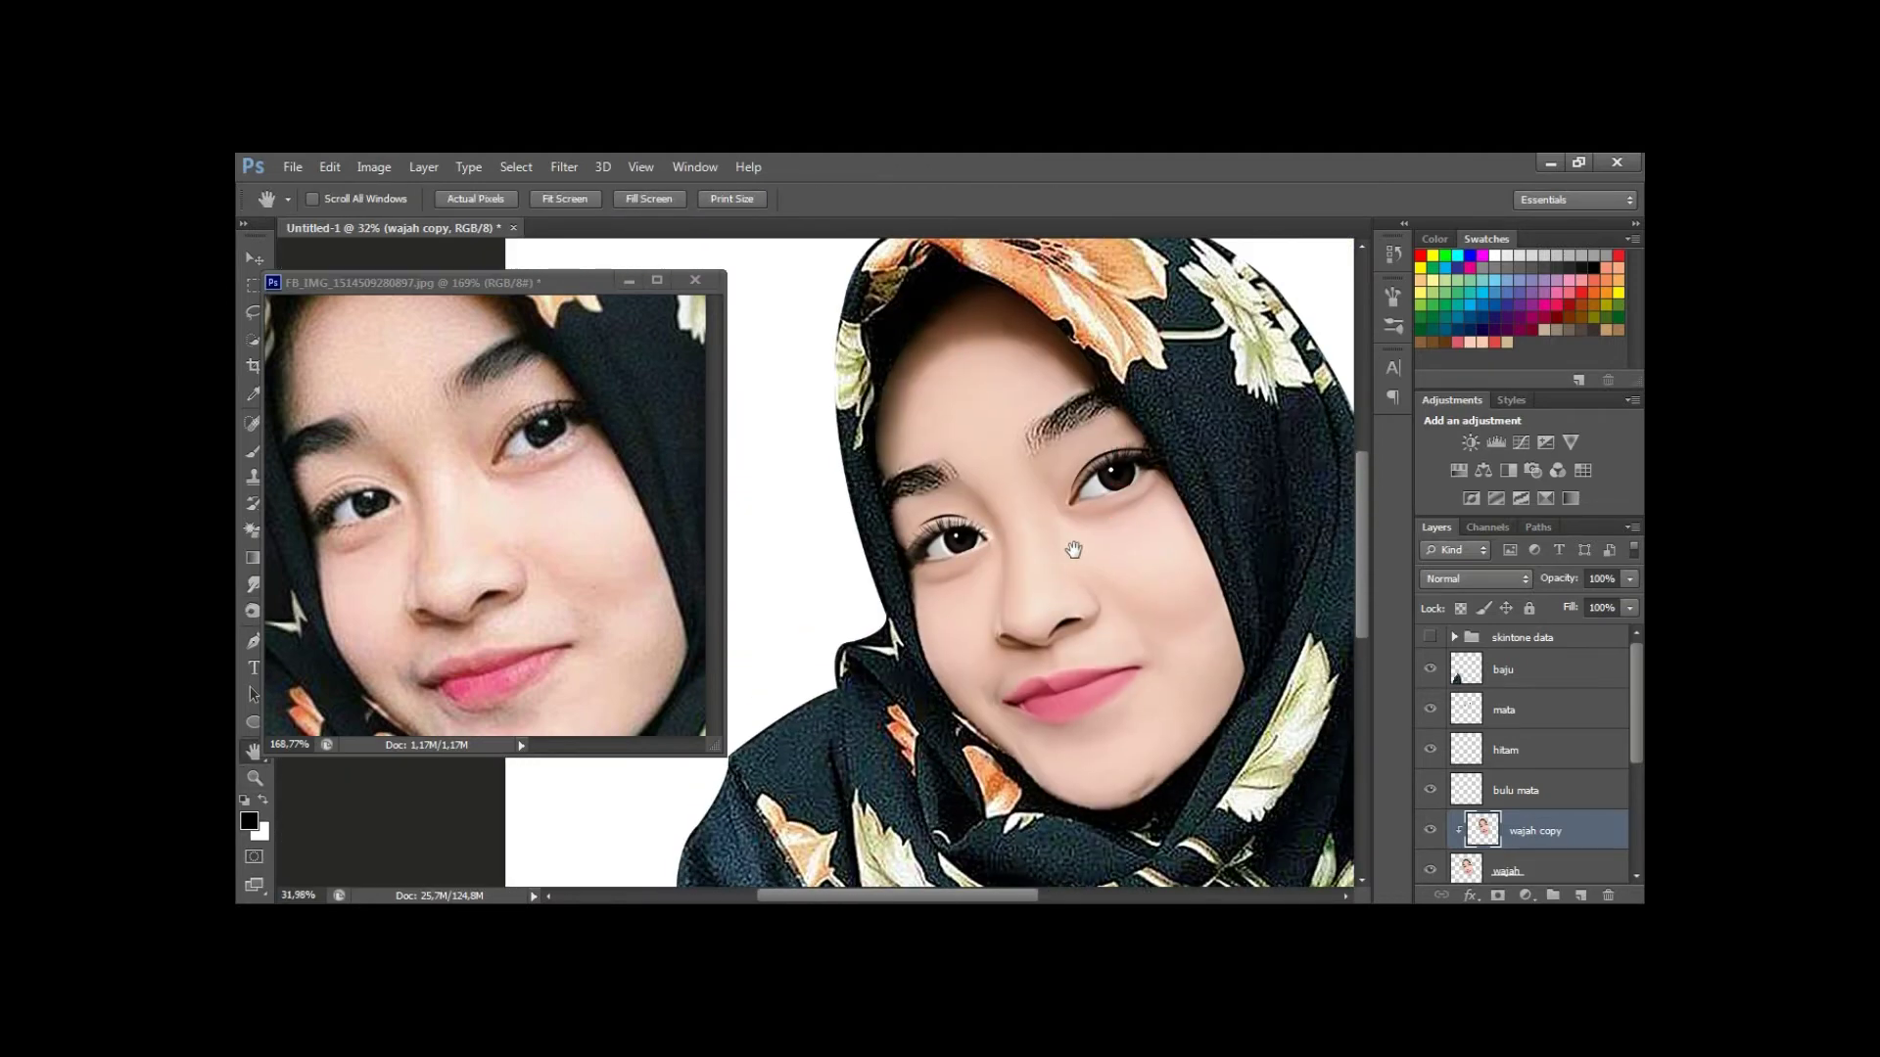
{"action": "left_click_drag", "start_coordinate": [1047, 545], "coordinate": [1040, 461]}
Zoom in on the nose and reposition the view on the face for smudging.
{"action": "key", "text": "z"}
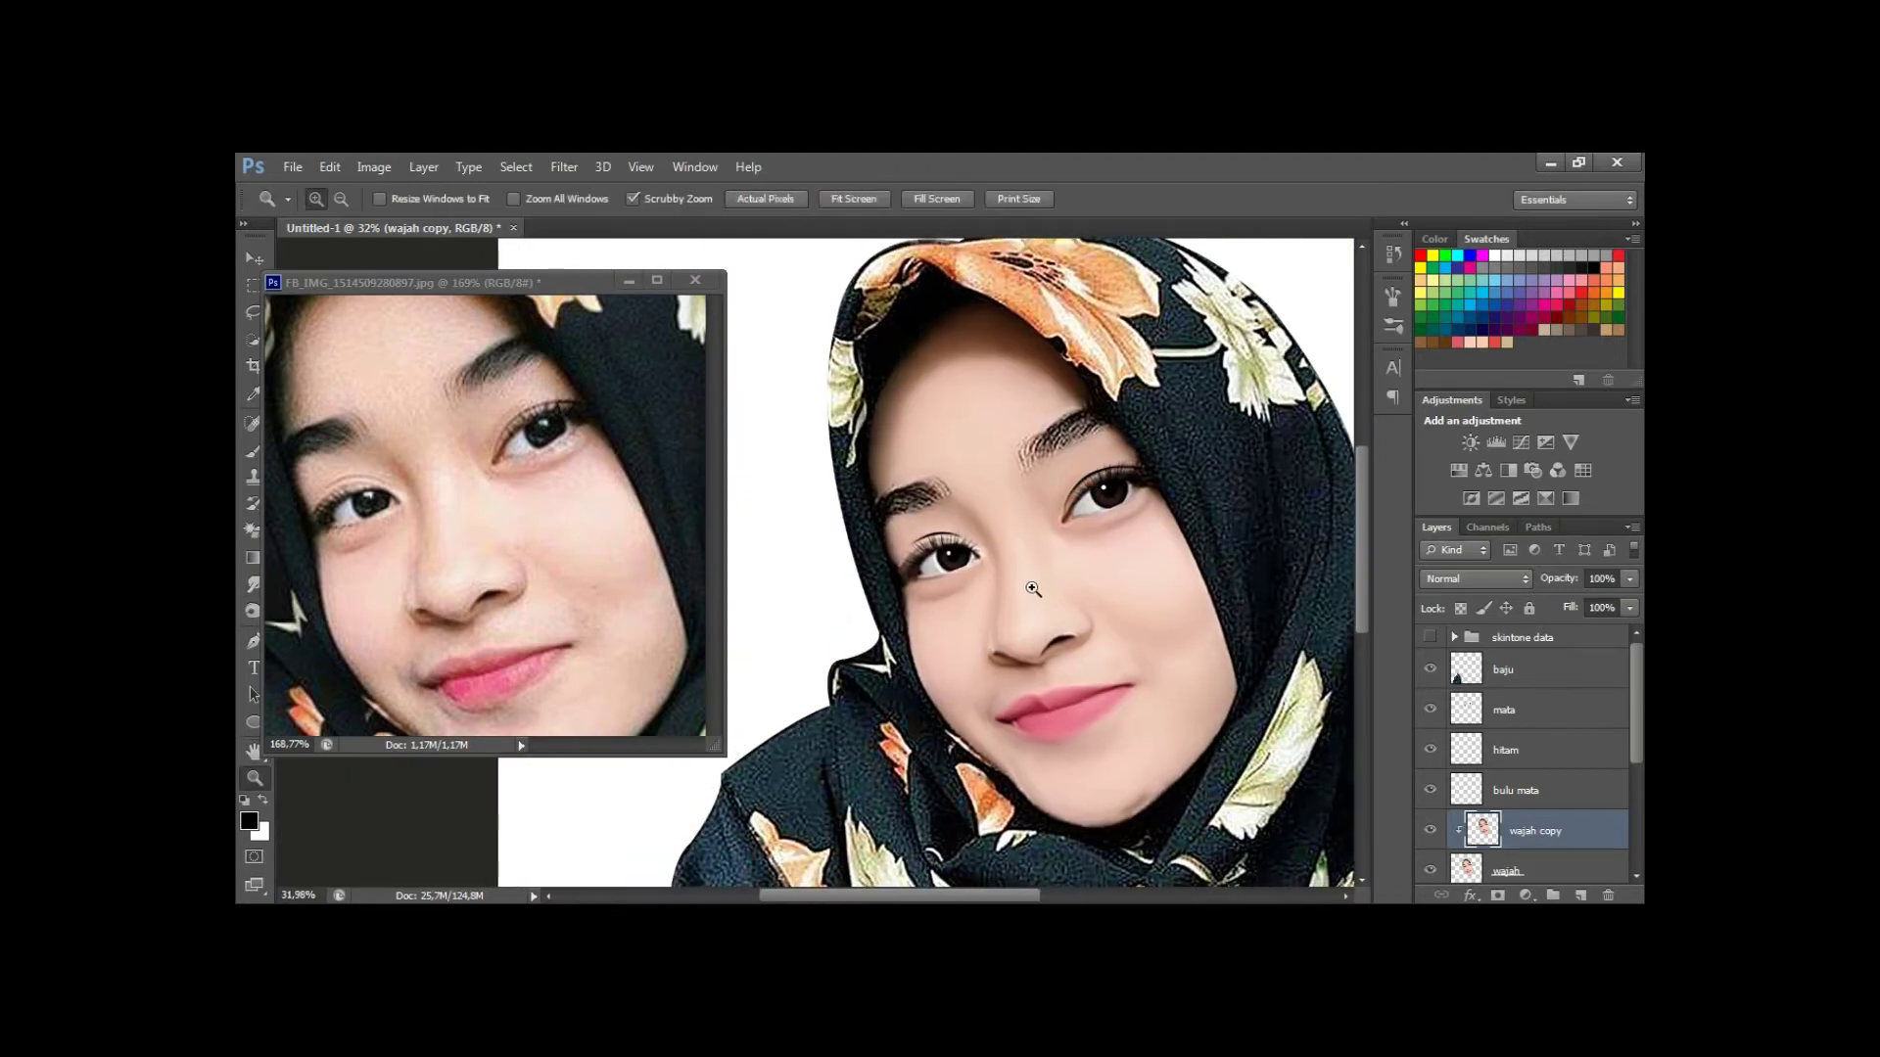
{"action": "left_click_drag", "start_coordinate": [997, 627], "coordinate": [1023, 648]}
{"action": "scroll", "coordinate": [1023, 648], "scroll_direction": "down", "scroll_amount": 3}
{"action": "key", "text": "r"}
{"action": "left_click", "coordinate": [1214, 652]}
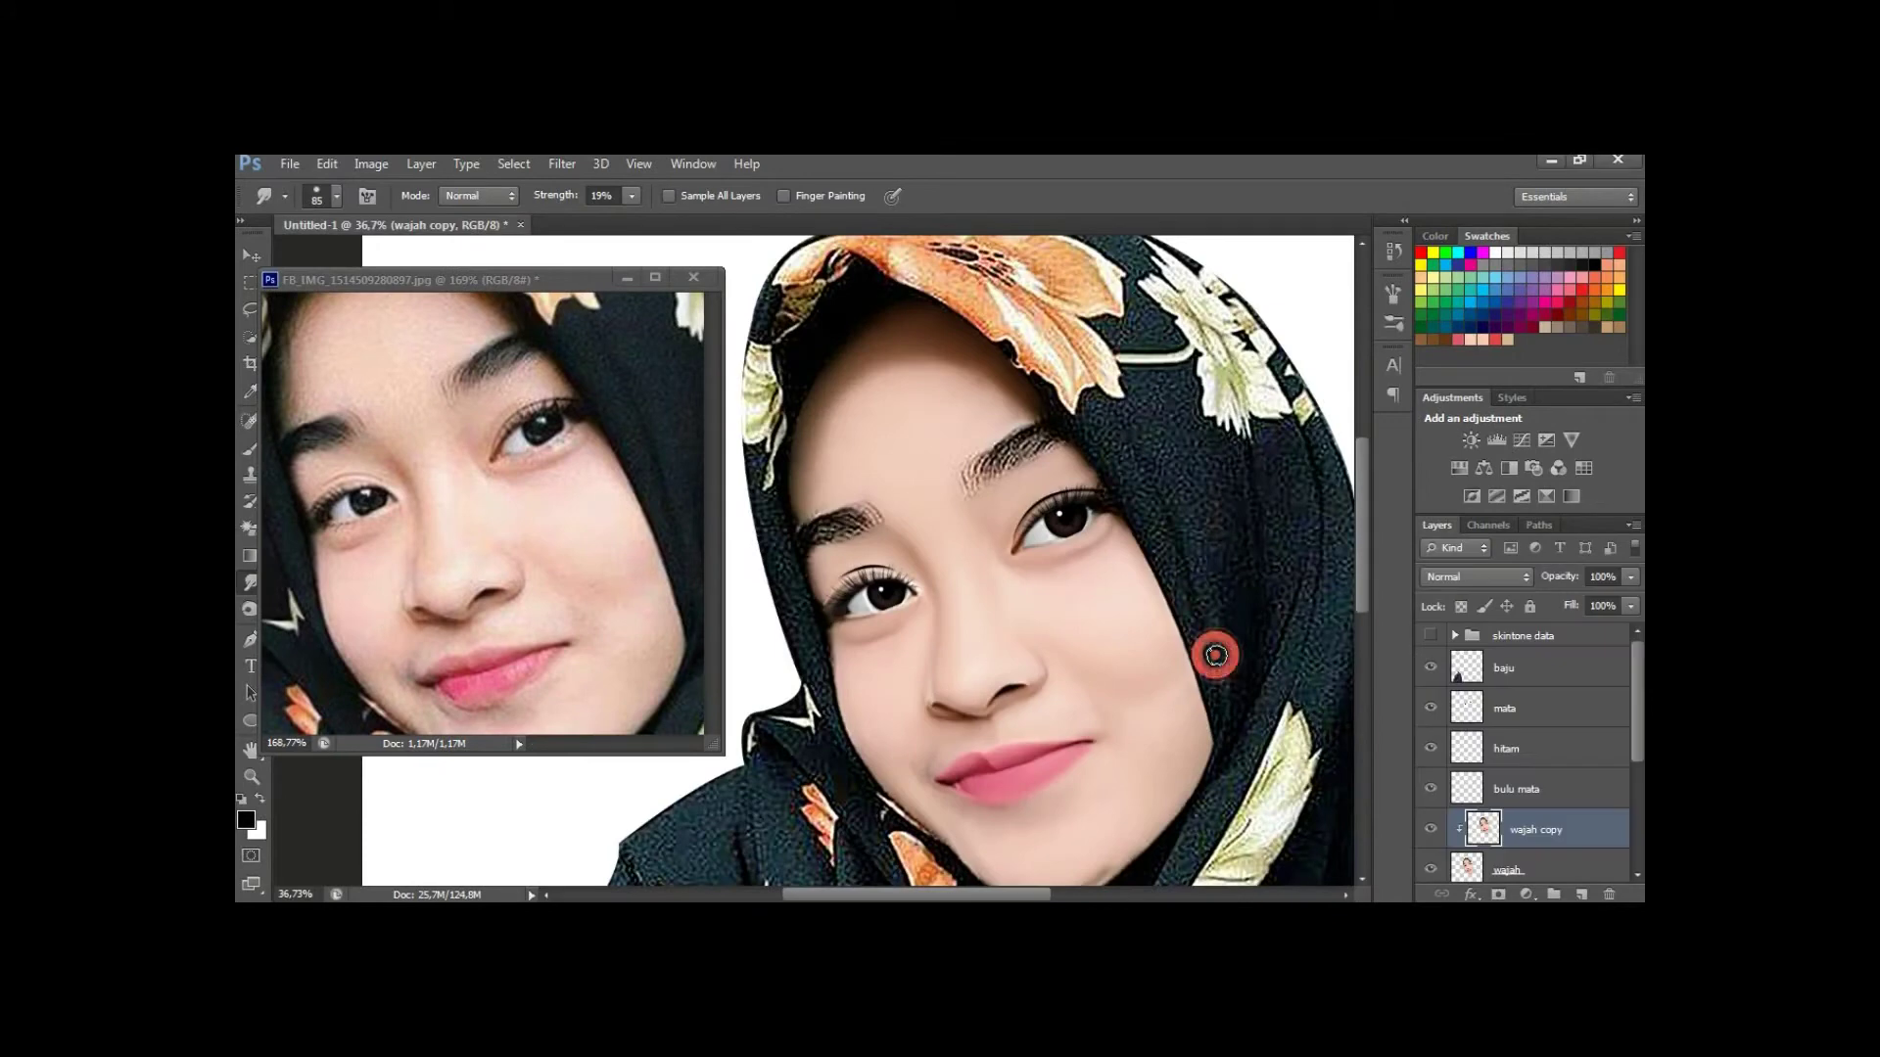
{"action": "key", "text": "h"}
{"action": "left_click_drag", "start_coordinate": [1037, 544], "coordinate": [1125, 676]}
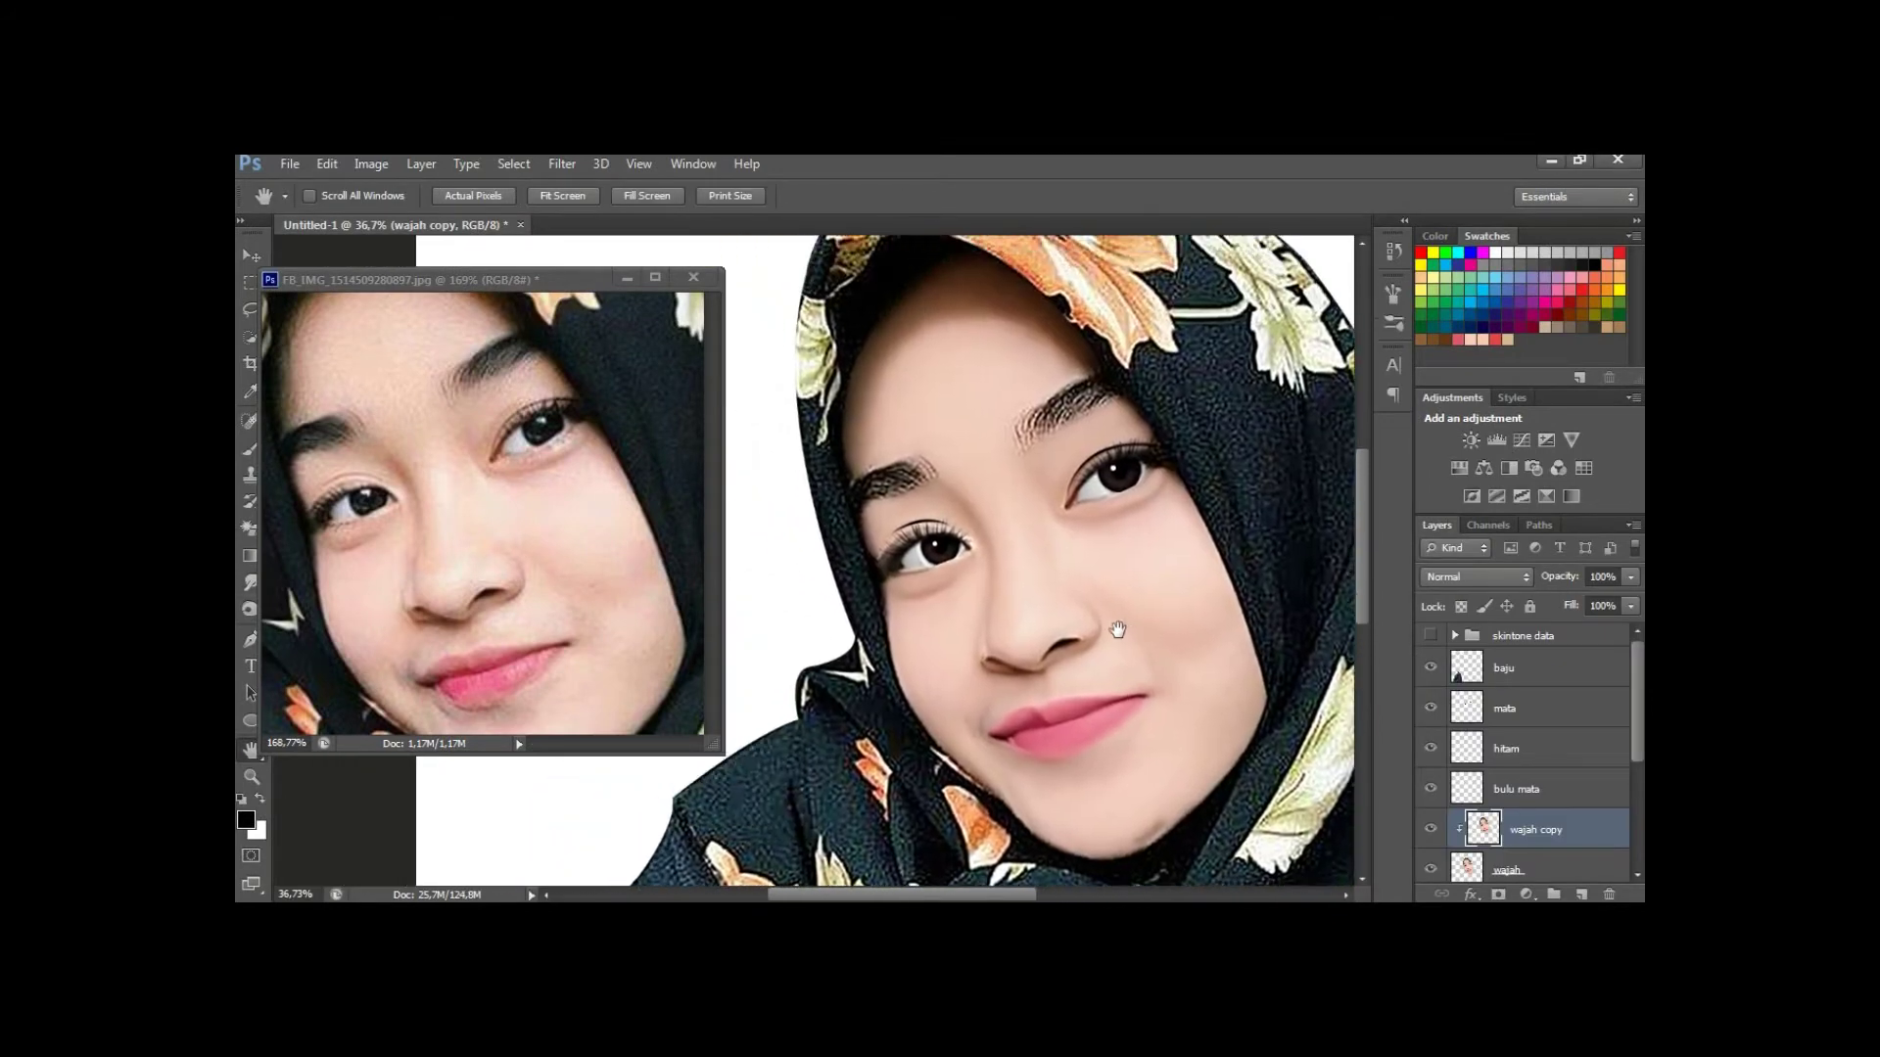
{"action": "key", "text": "r"}
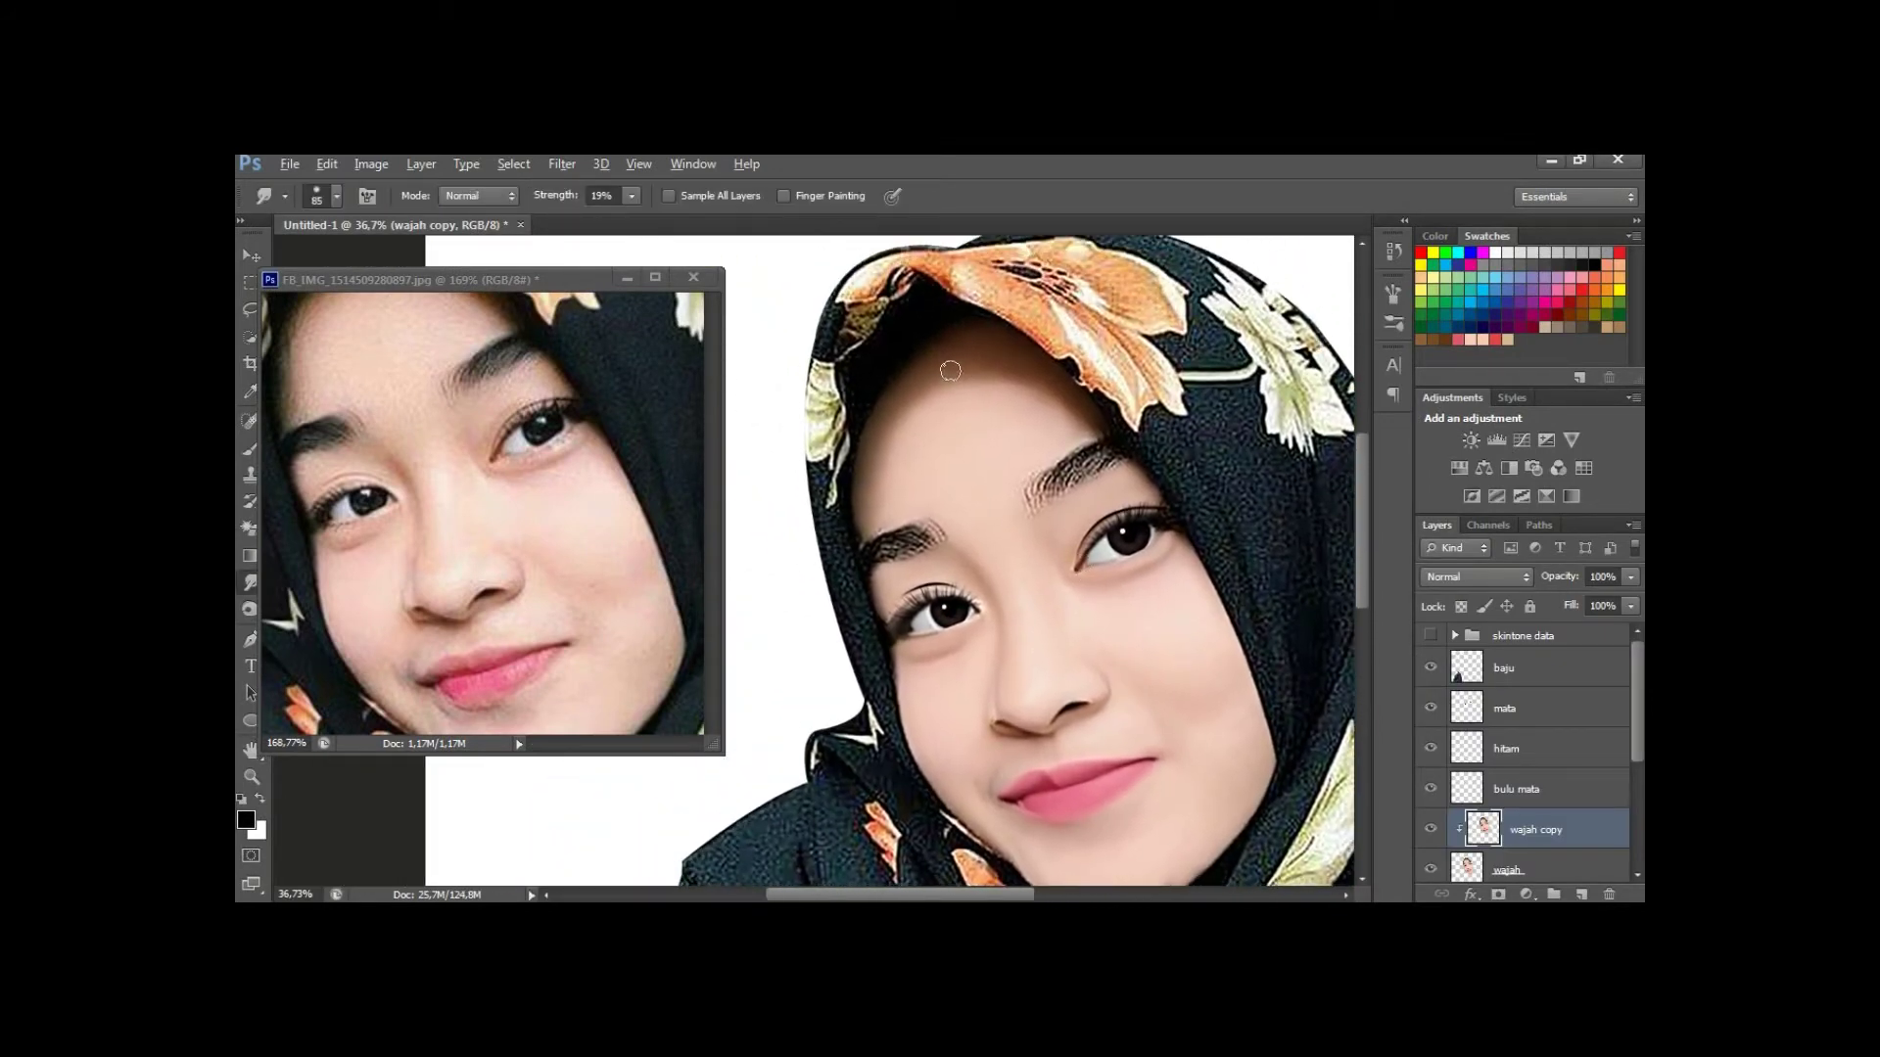
Smudge the forehead skin under the hijab edge with repeated 19% strokes.
{"action": "left_click_drag", "start_coordinate": [951, 368], "coordinate": [942, 369]}
{"action": "mouse_move", "coordinate": [943, 347]}
{"action": "left_mouse_down"}
{"action": "mouse_move", "coordinate": [961, 372]}
{"action": "mouse_move", "coordinate": [1023, 333]}
{"action": "mouse_move", "coordinate": [947, 370]}
{"action": "left_mouse_up"}
{"action": "mouse_move", "coordinate": [1053, 428]}
{"action": "left_mouse_down"}
{"action": "mouse_move", "coordinate": [1028, 397]}
{"action": "mouse_move", "coordinate": [1074, 427]}
{"action": "left_mouse_up"}
{"action": "mouse_move", "coordinate": [971, 346]}
{"action": "left_mouse_down"}
{"action": "mouse_move", "coordinate": [957, 336]}
{"action": "mouse_move", "coordinate": [903, 399]}
{"action": "left_mouse_up"}
{"action": "mouse_move", "coordinate": [963, 371]}
{"action": "left_mouse_down"}
{"action": "mouse_move", "coordinate": [1001, 383]}
{"action": "mouse_move", "coordinate": [1012, 363]}
{"action": "left_mouse_up"}
{"action": "mouse_move", "coordinate": [995, 337]}
{"action": "left_mouse_down"}
{"action": "mouse_move", "coordinate": [931, 384]}
{"action": "mouse_move", "coordinate": [1091, 374]}
{"action": "mouse_move", "coordinate": [982, 357]}
{"action": "mouse_move", "coordinate": [932, 406]}
{"action": "left_mouse_up"}
Lower the smudge strength to 17%, shrink the brush and pan toward the chin and lips.
{"action": "scroll", "coordinate": [896, 403], "scroll_direction": "down", "scroll_amount": 3}
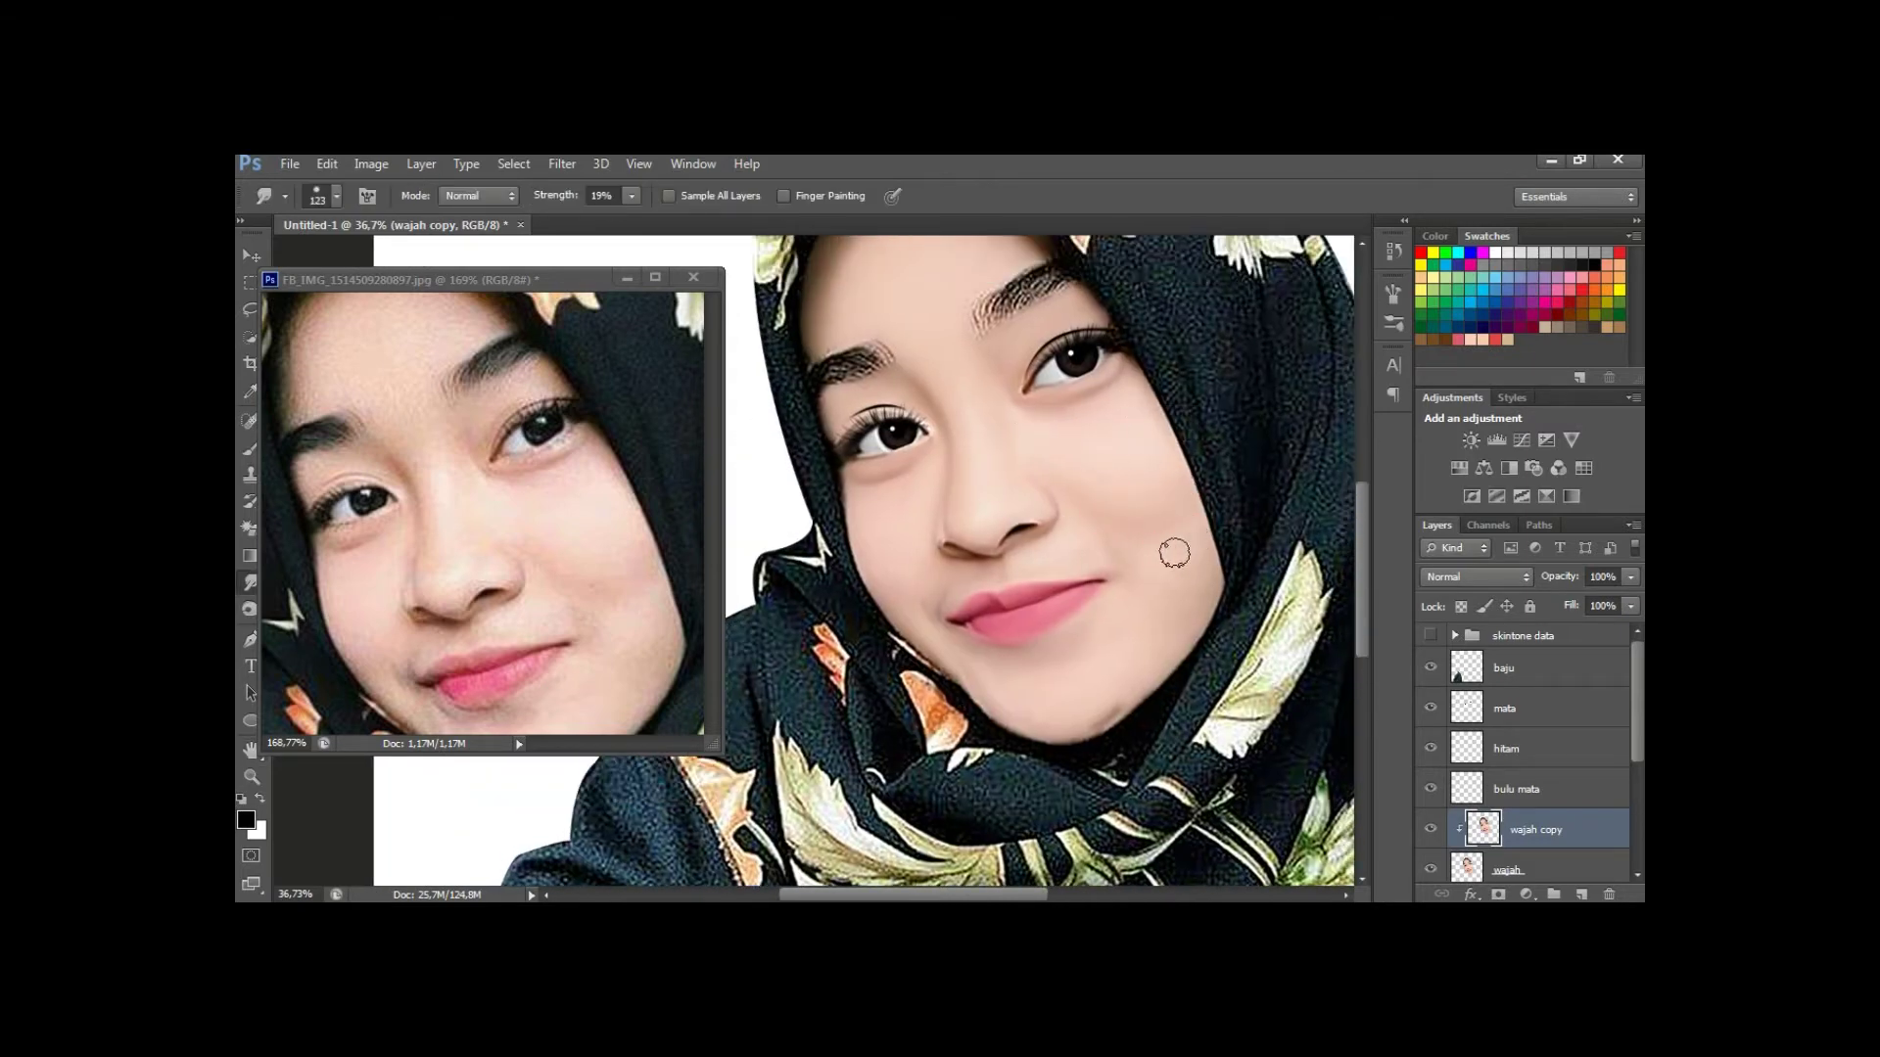
{"action": "scroll", "coordinate": [1107, 568], "scroll_direction": "down", "scroll_amount": 3}
{"action": "right_click", "coordinate": [1118, 497], "text": "alt"}
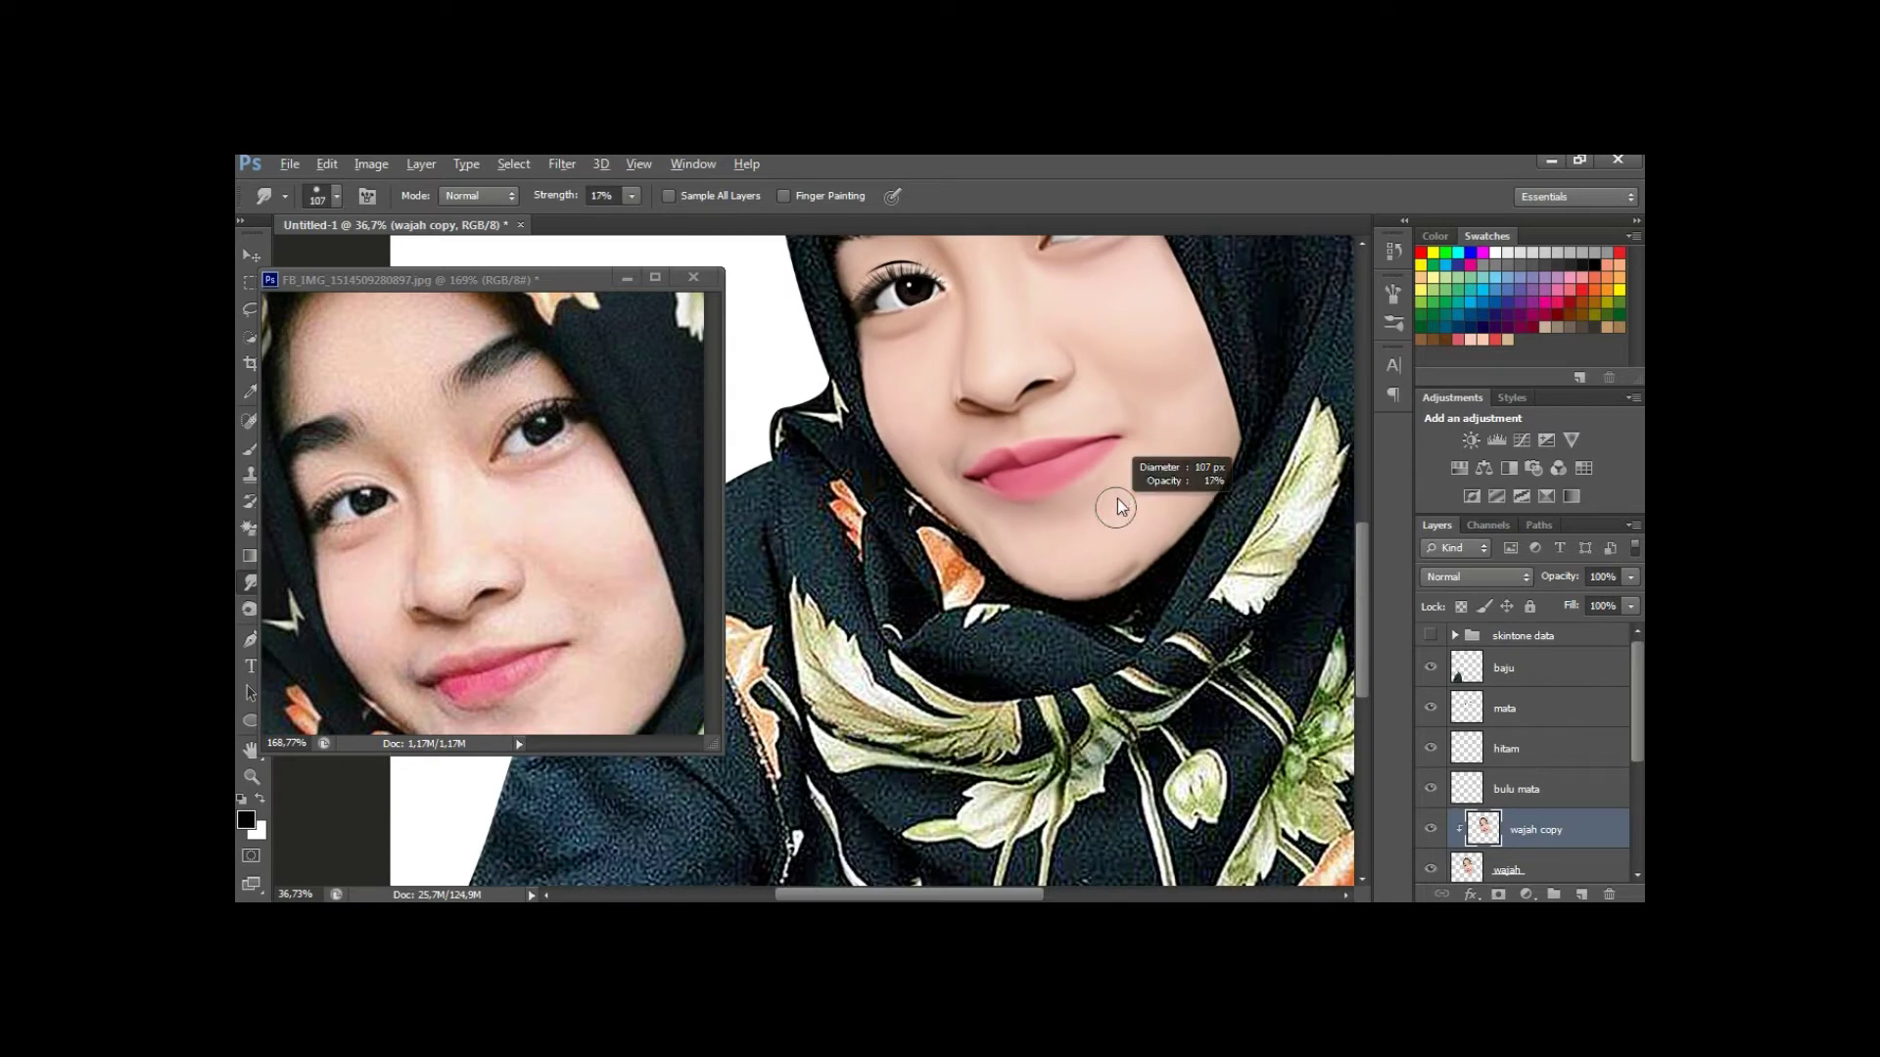
{"action": "scroll", "coordinate": [1065, 503], "scroll_direction": "up", "scroll_amount": 2}
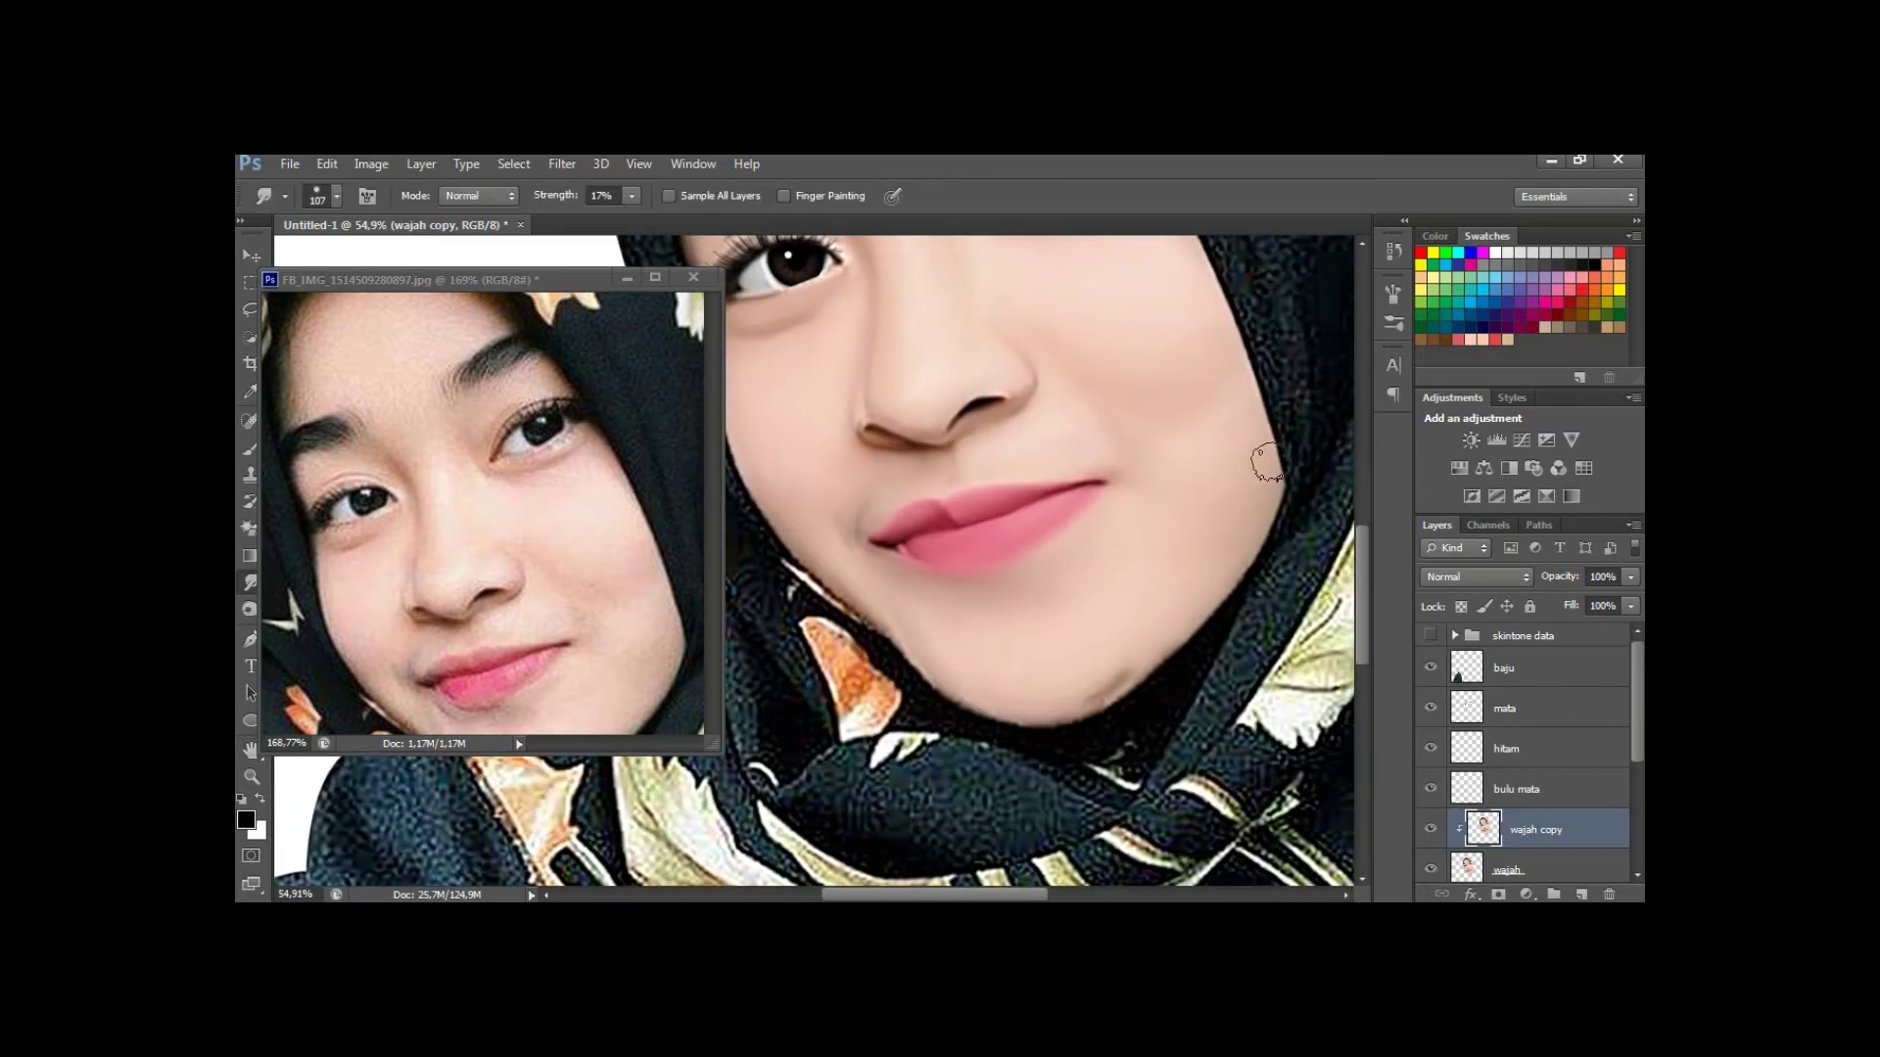
{"action": "left_click_drag", "start_coordinate": [1036, 630], "coordinate": [1128, 572]}
{"action": "key", "text": "space"}
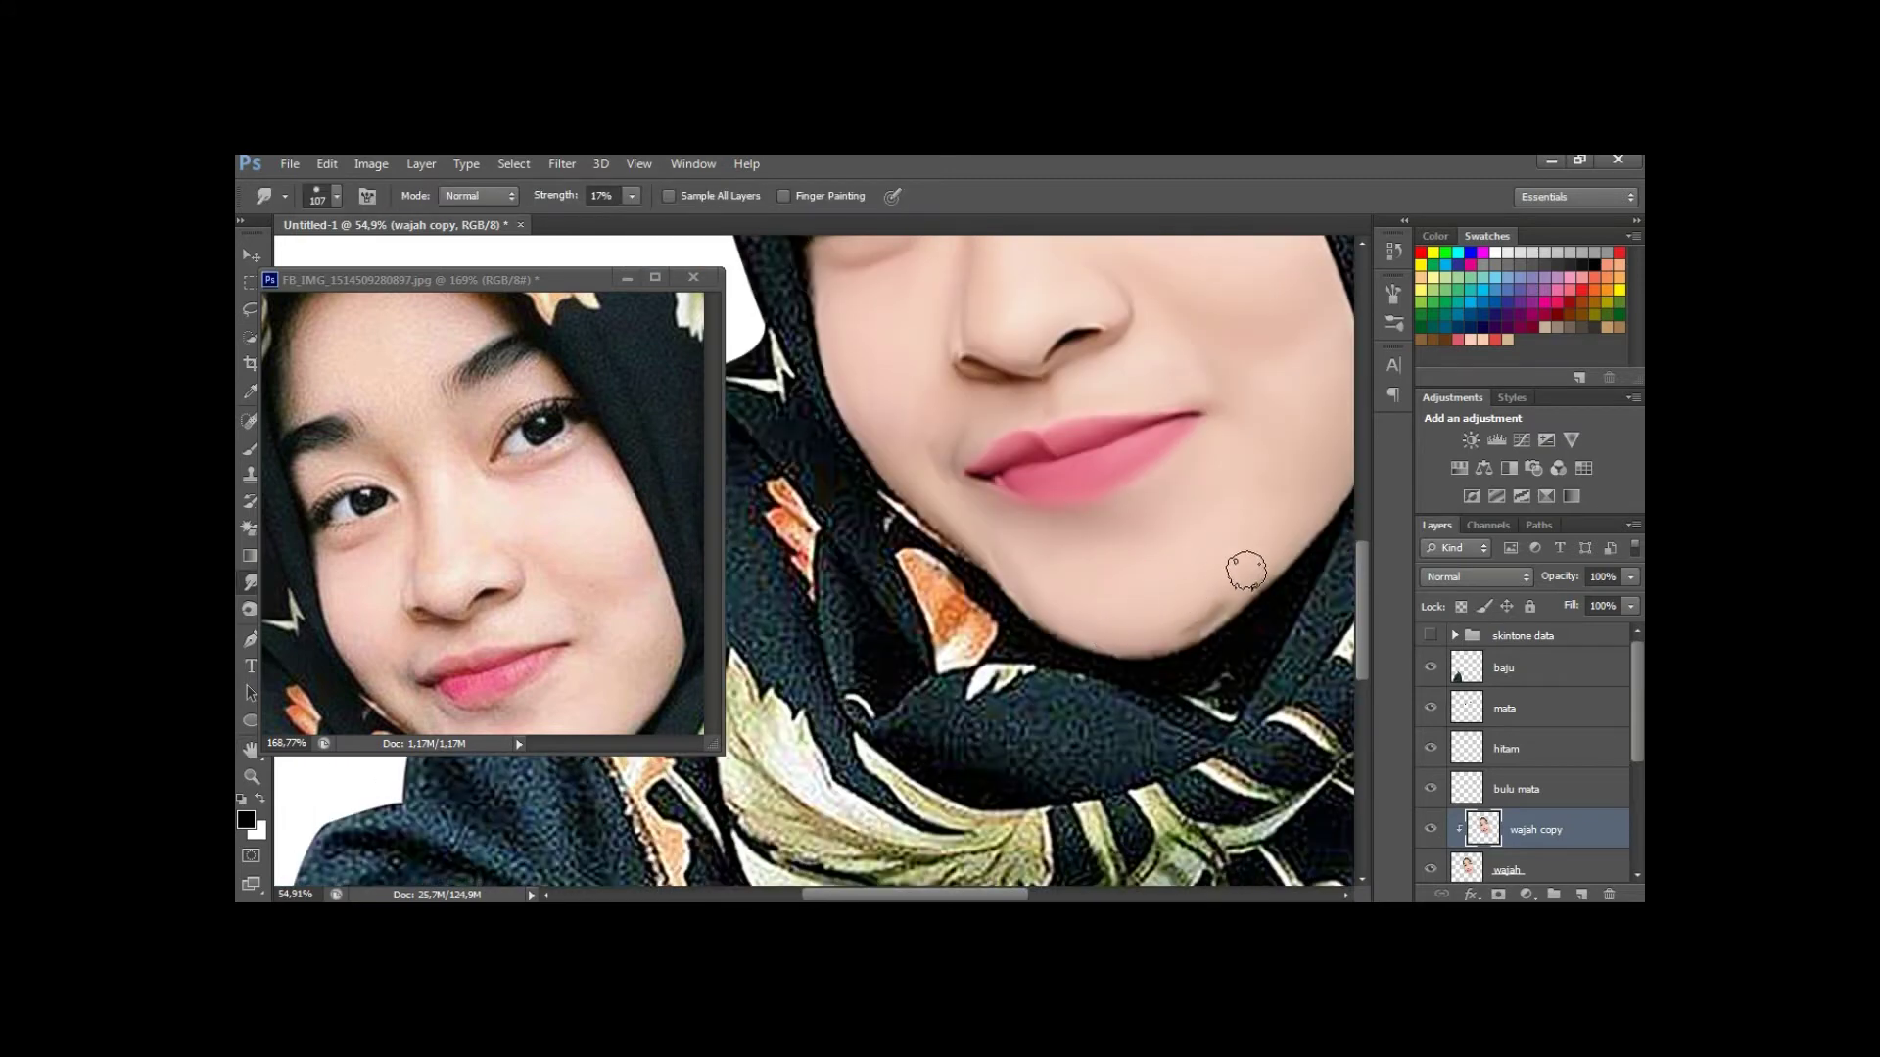
{"action": "key", "text": "bracketleft"}
{"action": "key", "text": "bracketleft"}
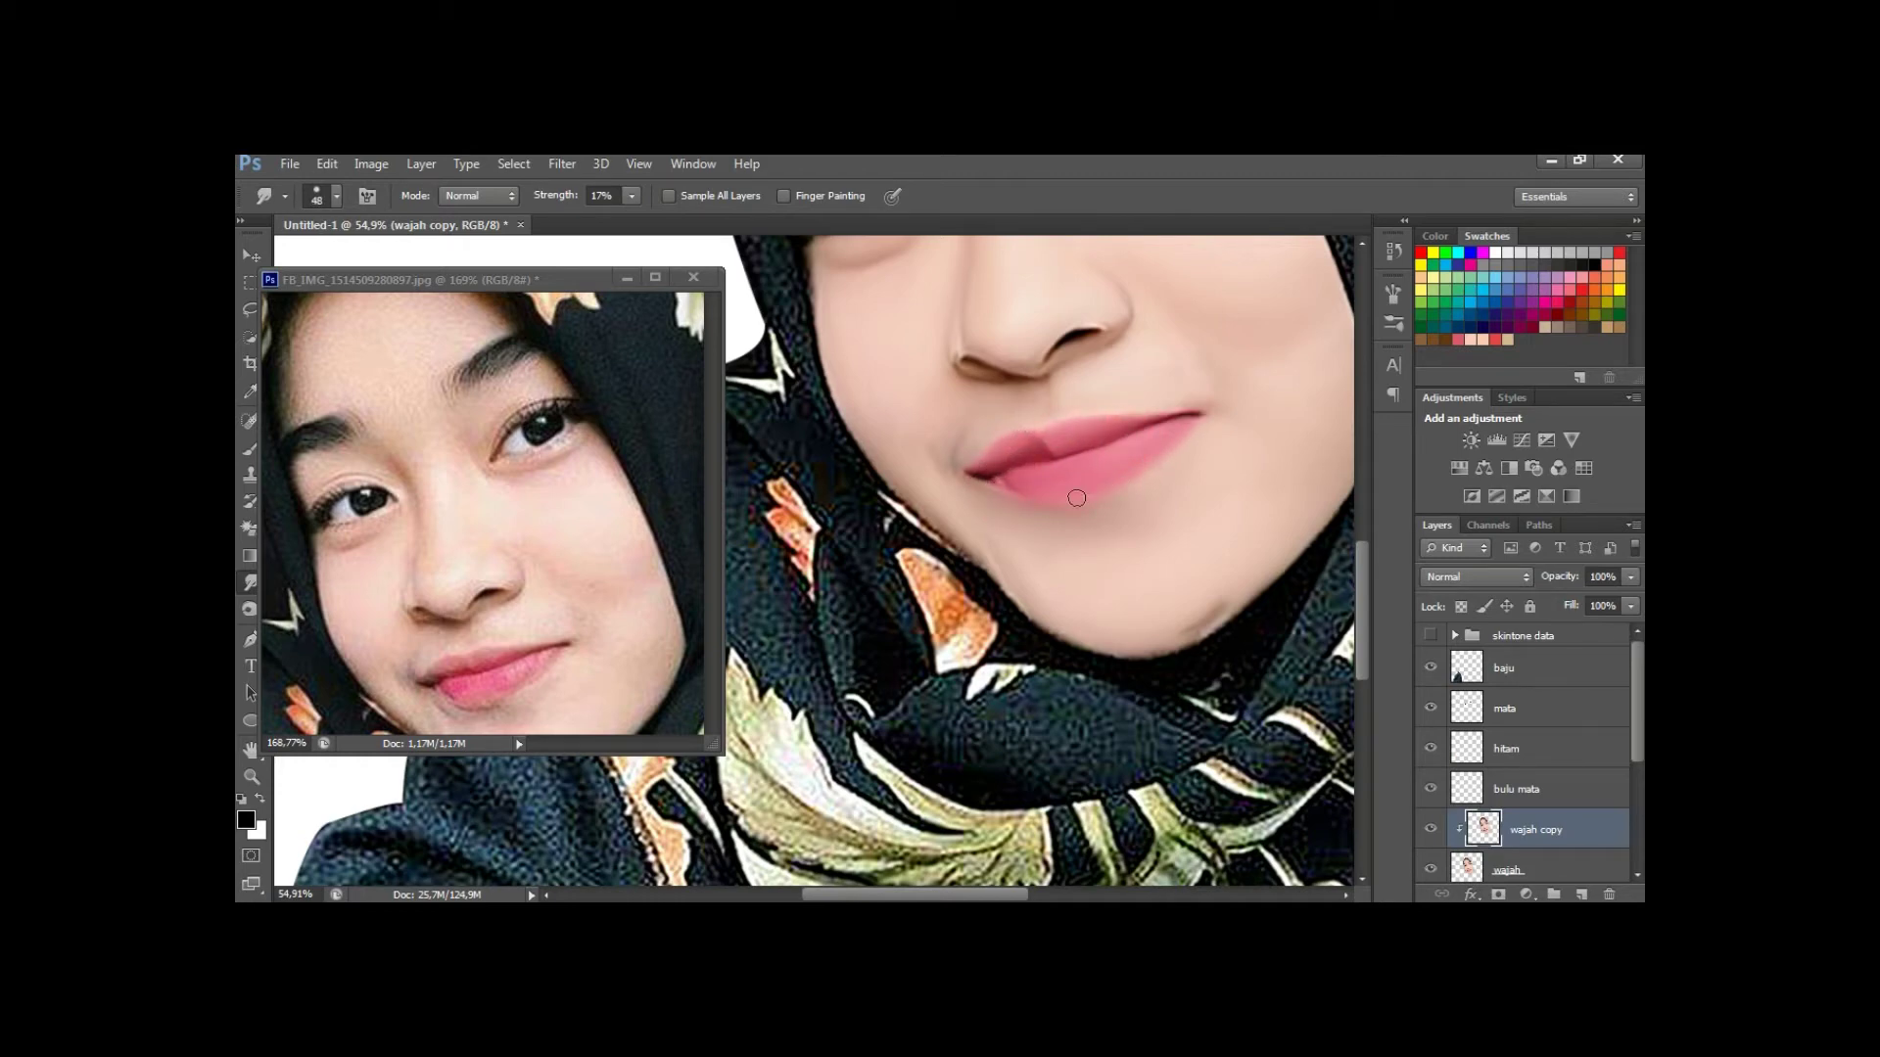
Smudge the forehead skin near the hijab edge at 17%, then merge wajah copy into wajah.
{"action": "scroll", "coordinate": [830, 364], "scroll_direction": "up", "scroll_amount": 2}
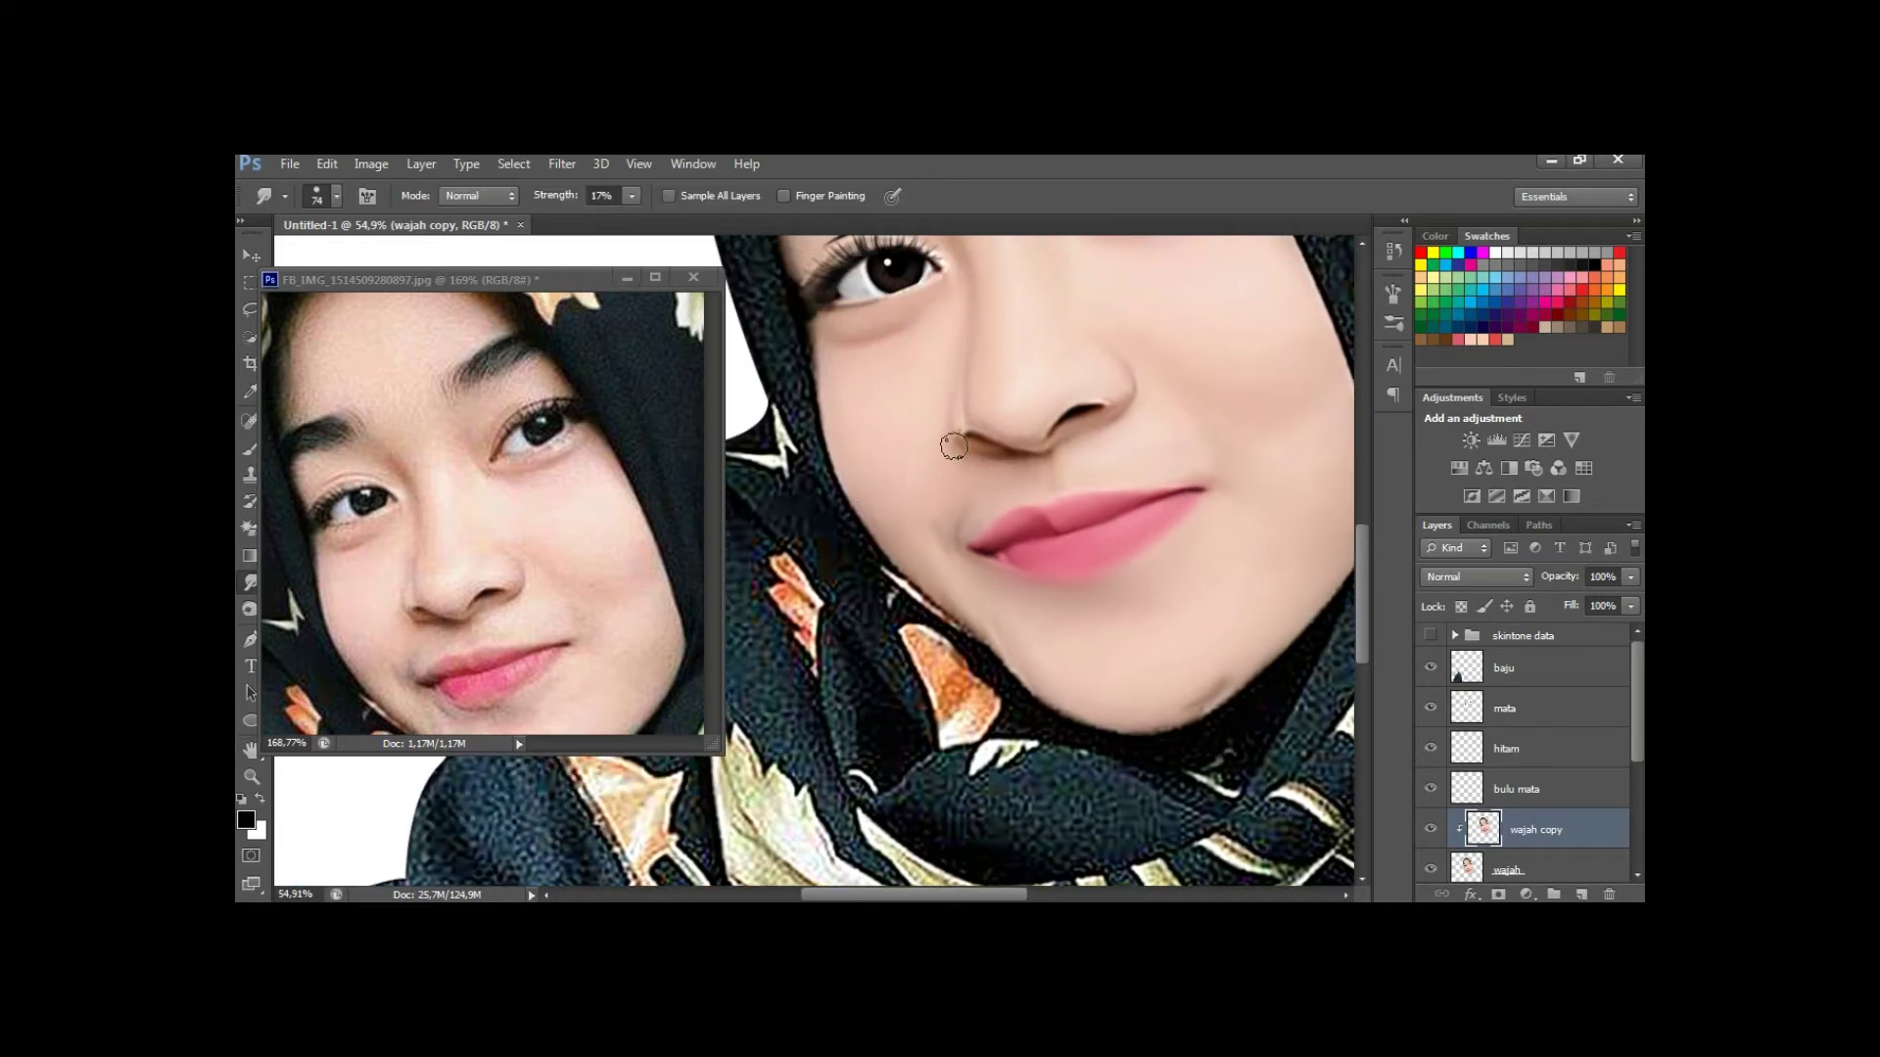
{"action": "scroll", "coordinate": [979, 367], "scroll_direction": "up", "scroll_amount": 2}
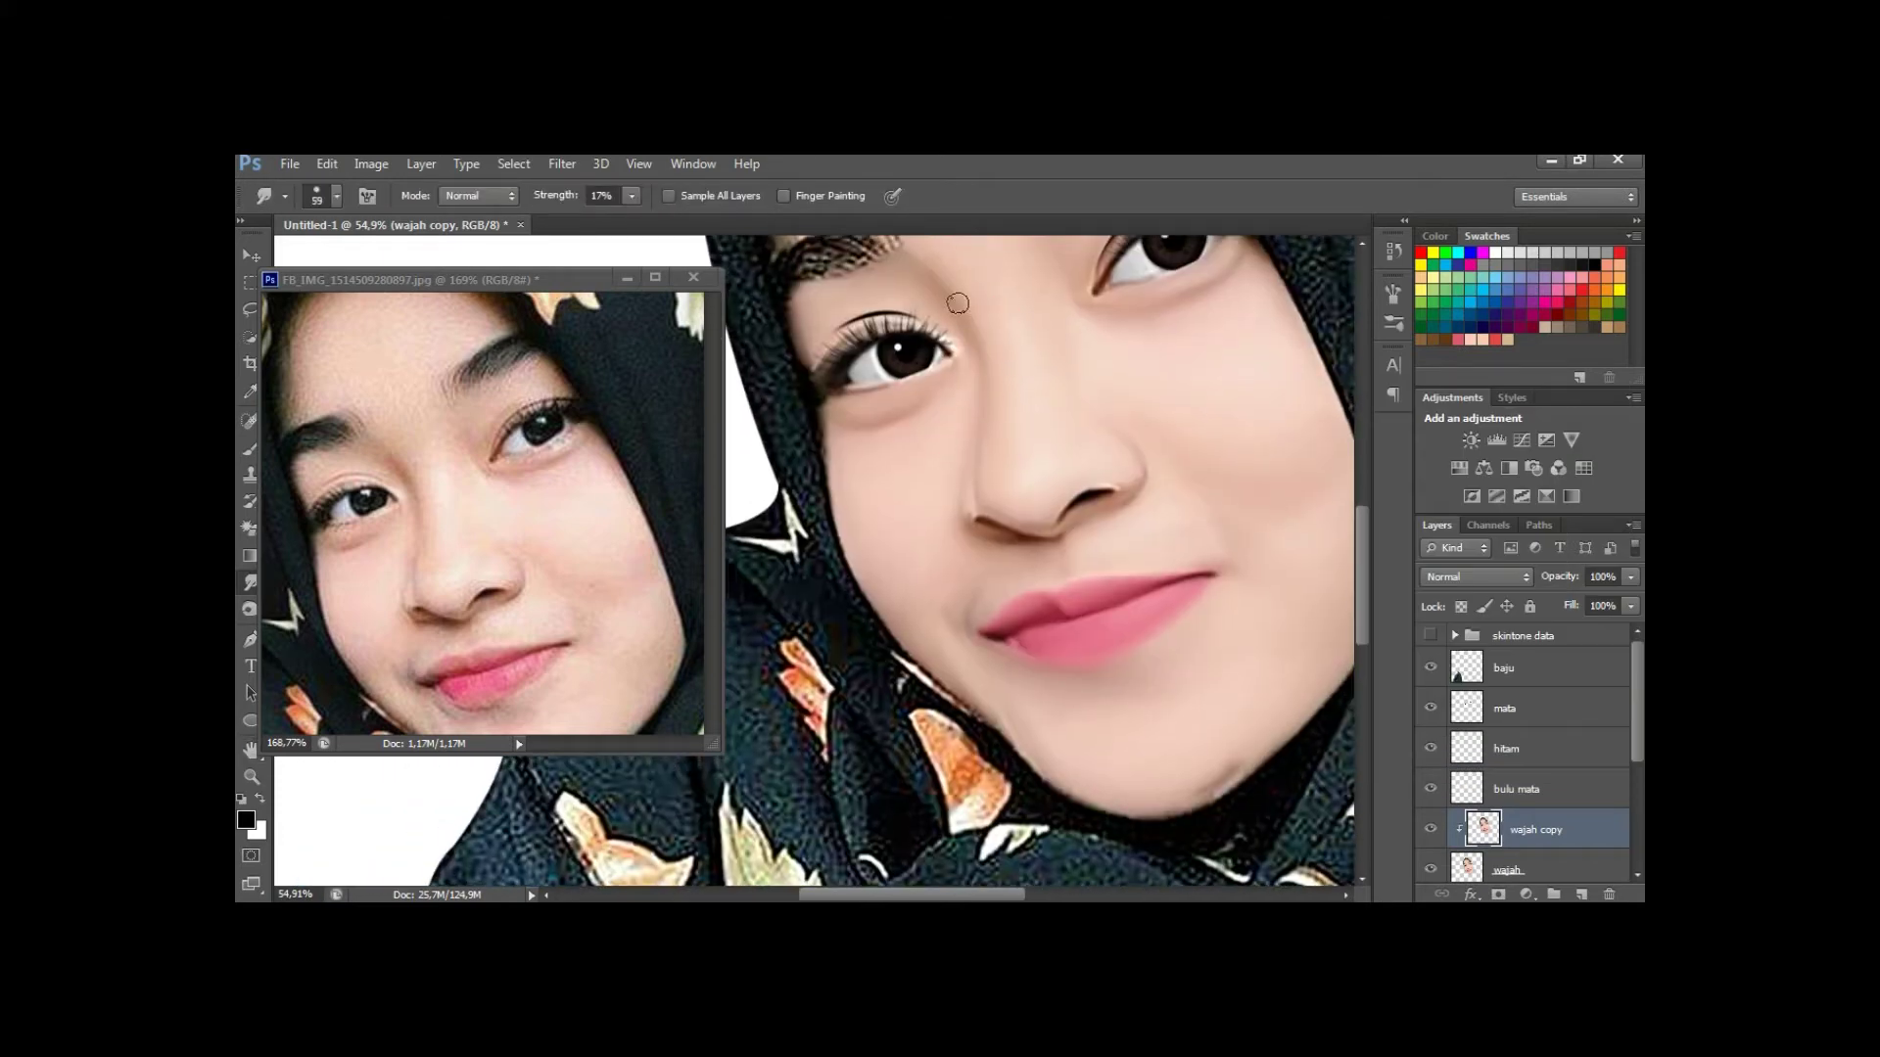
{"action": "scroll", "coordinate": [982, 312], "scroll_direction": "up", "scroll_amount": 2}
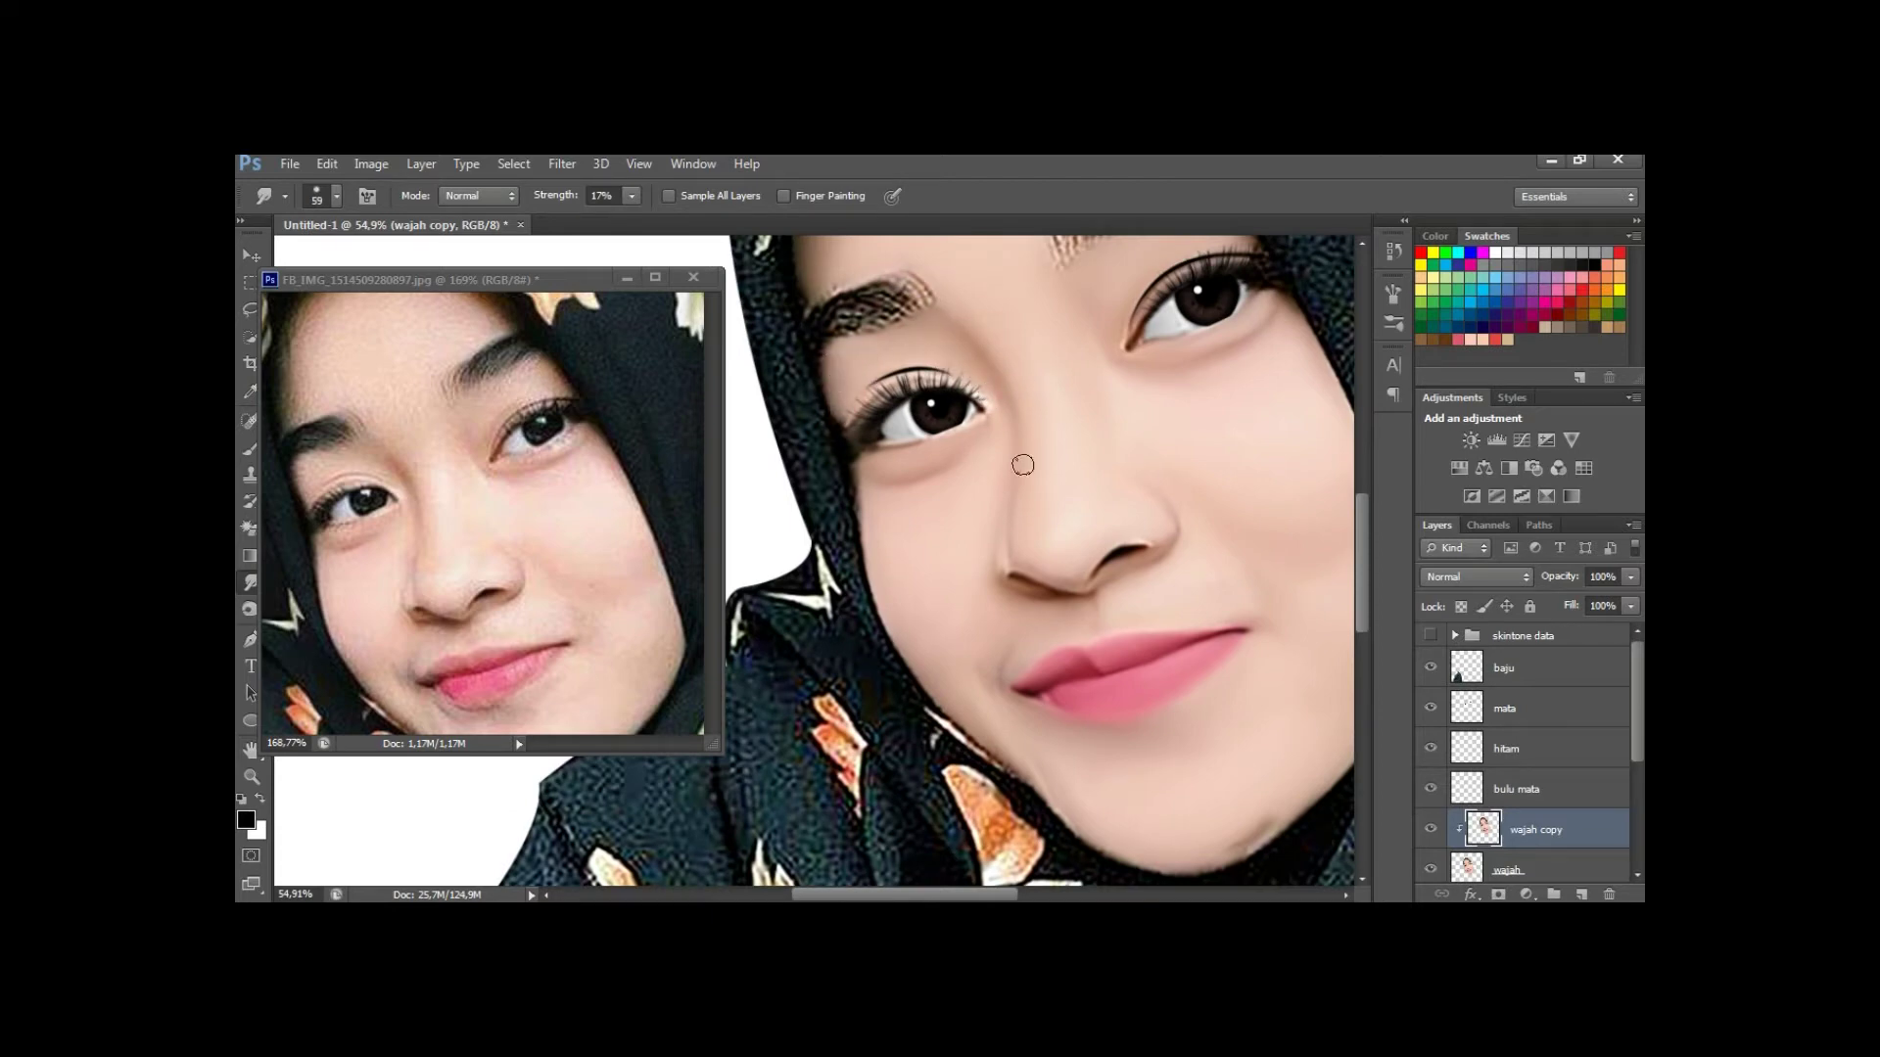
{"action": "key", "text": "h"}
{"action": "scroll", "coordinate": [1074, 584], "scroll_direction": "down", "scroll_amount": 3}
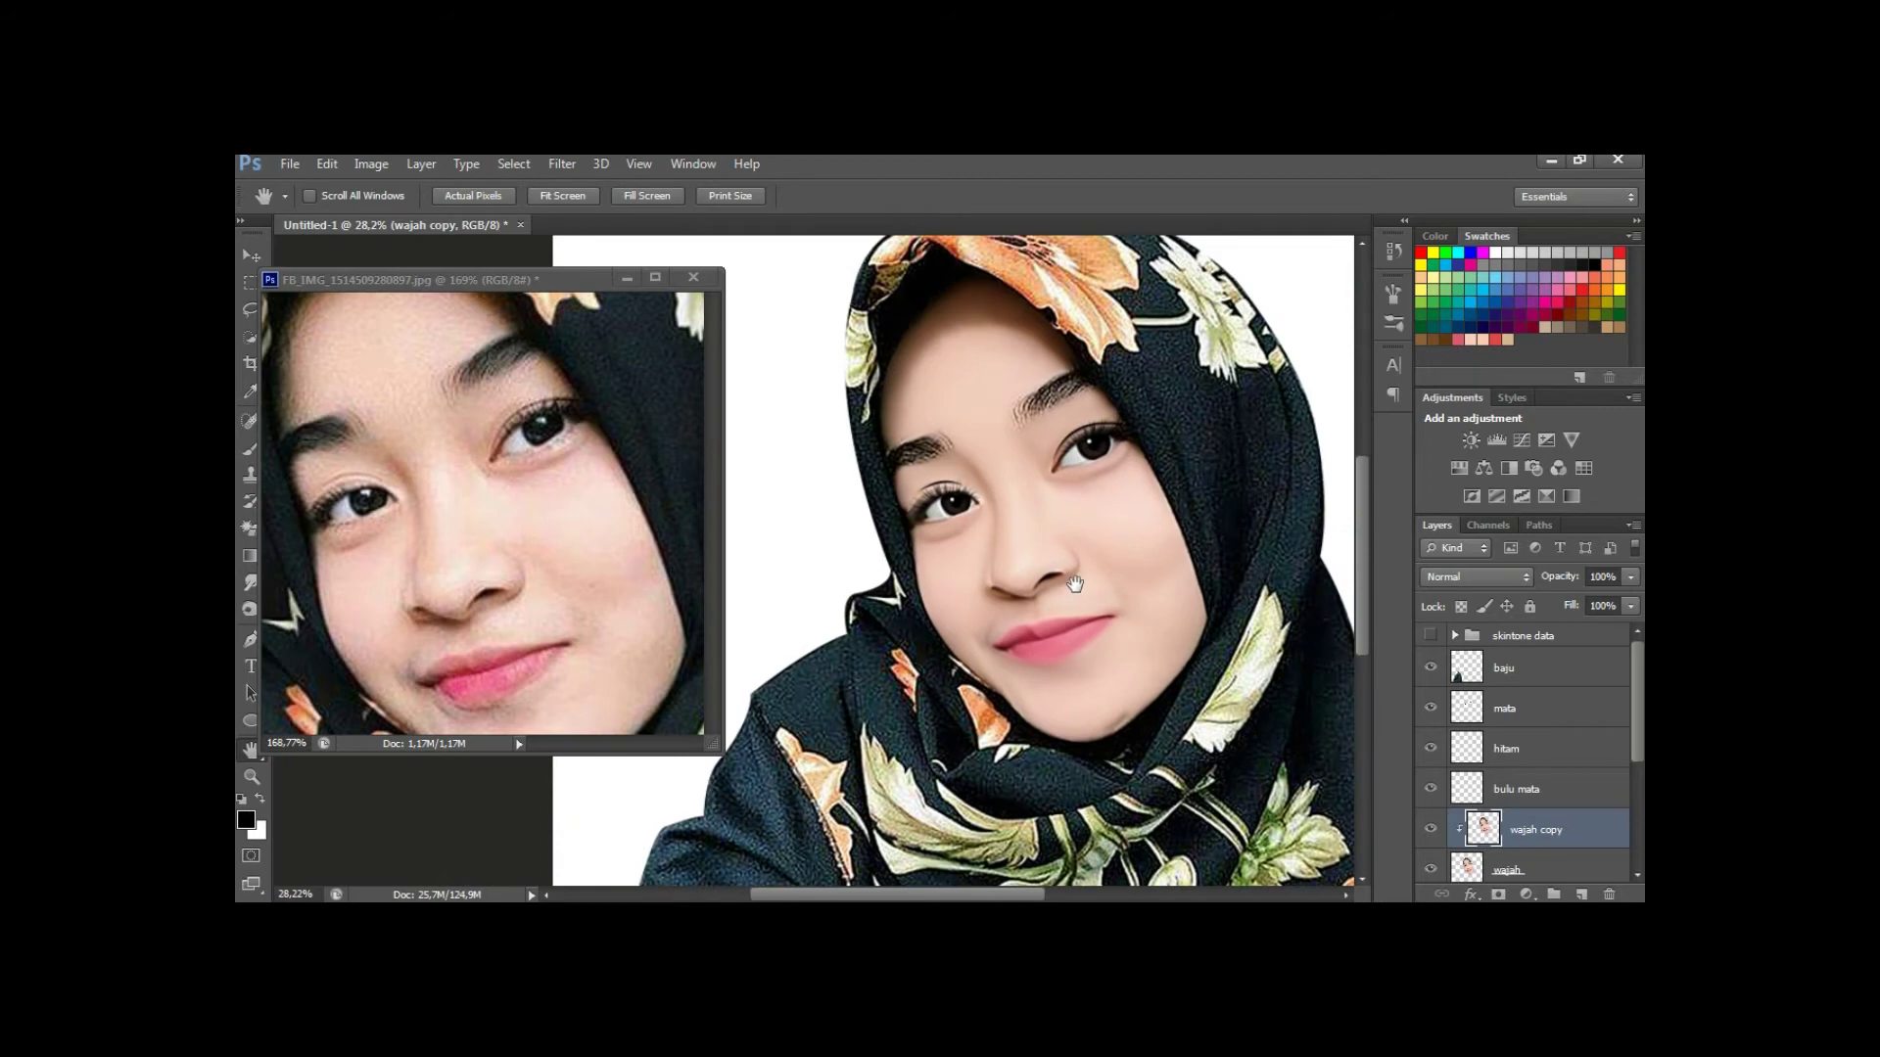
{"action": "left_click_drag", "start_coordinate": [1074, 585], "coordinate": [1083, 631]}
{"action": "key", "text": "r"}
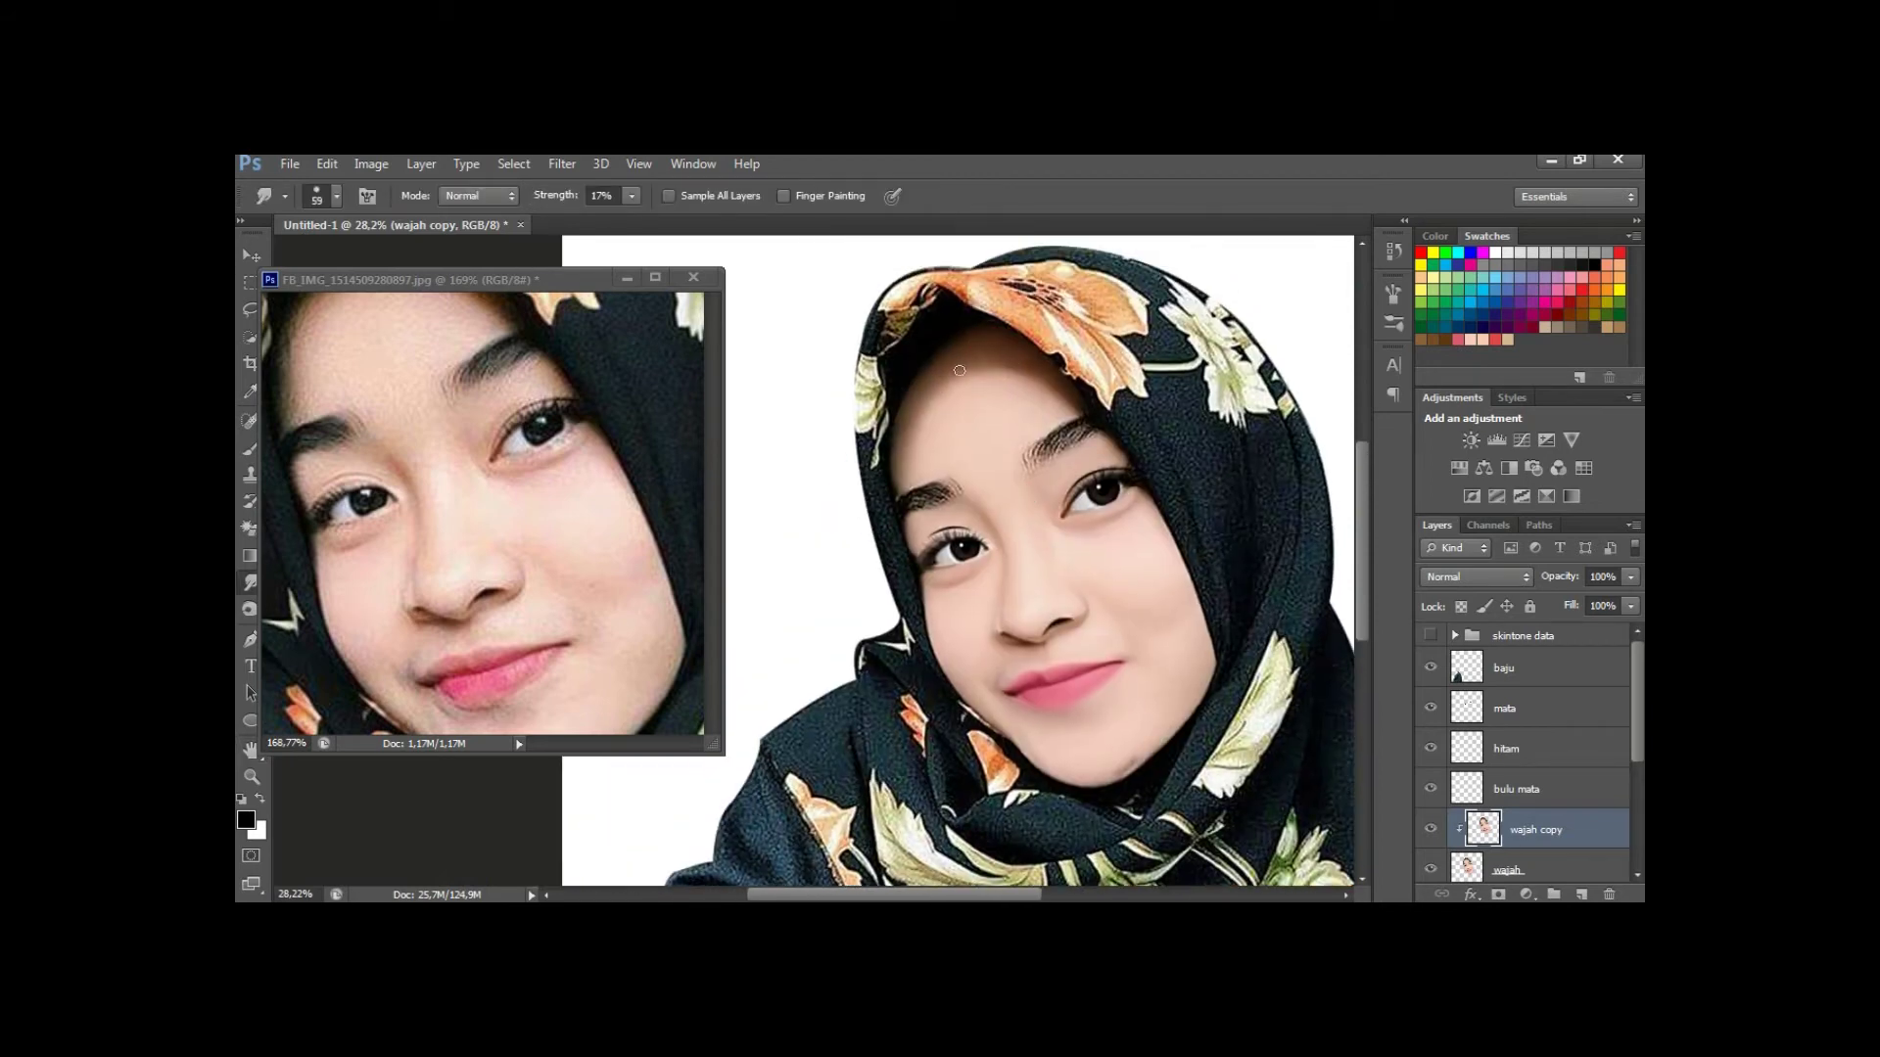
{"action": "left_click_drag", "start_coordinate": [938, 413], "coordinate": [997, 370]}
{"action": "key", "text": "ctrl+e"}
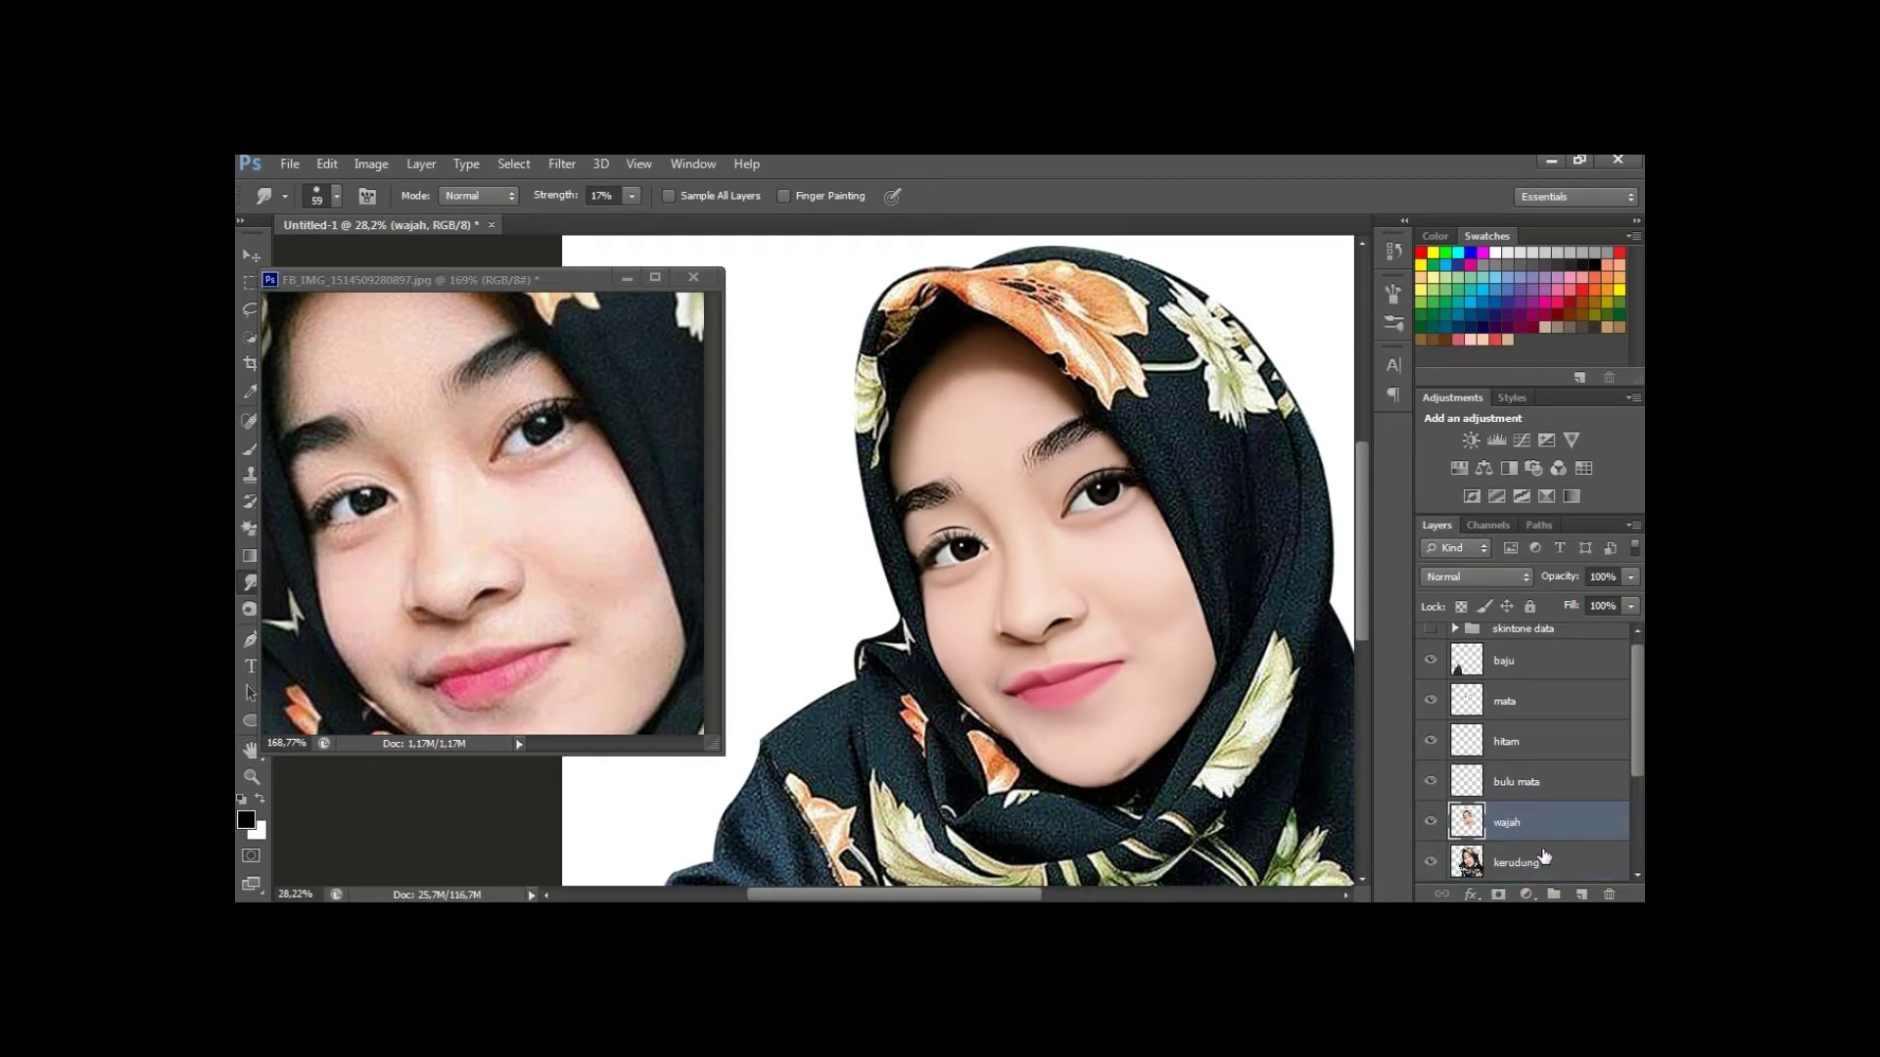
{"action": "key", "text": "ctrl+shift+n"}
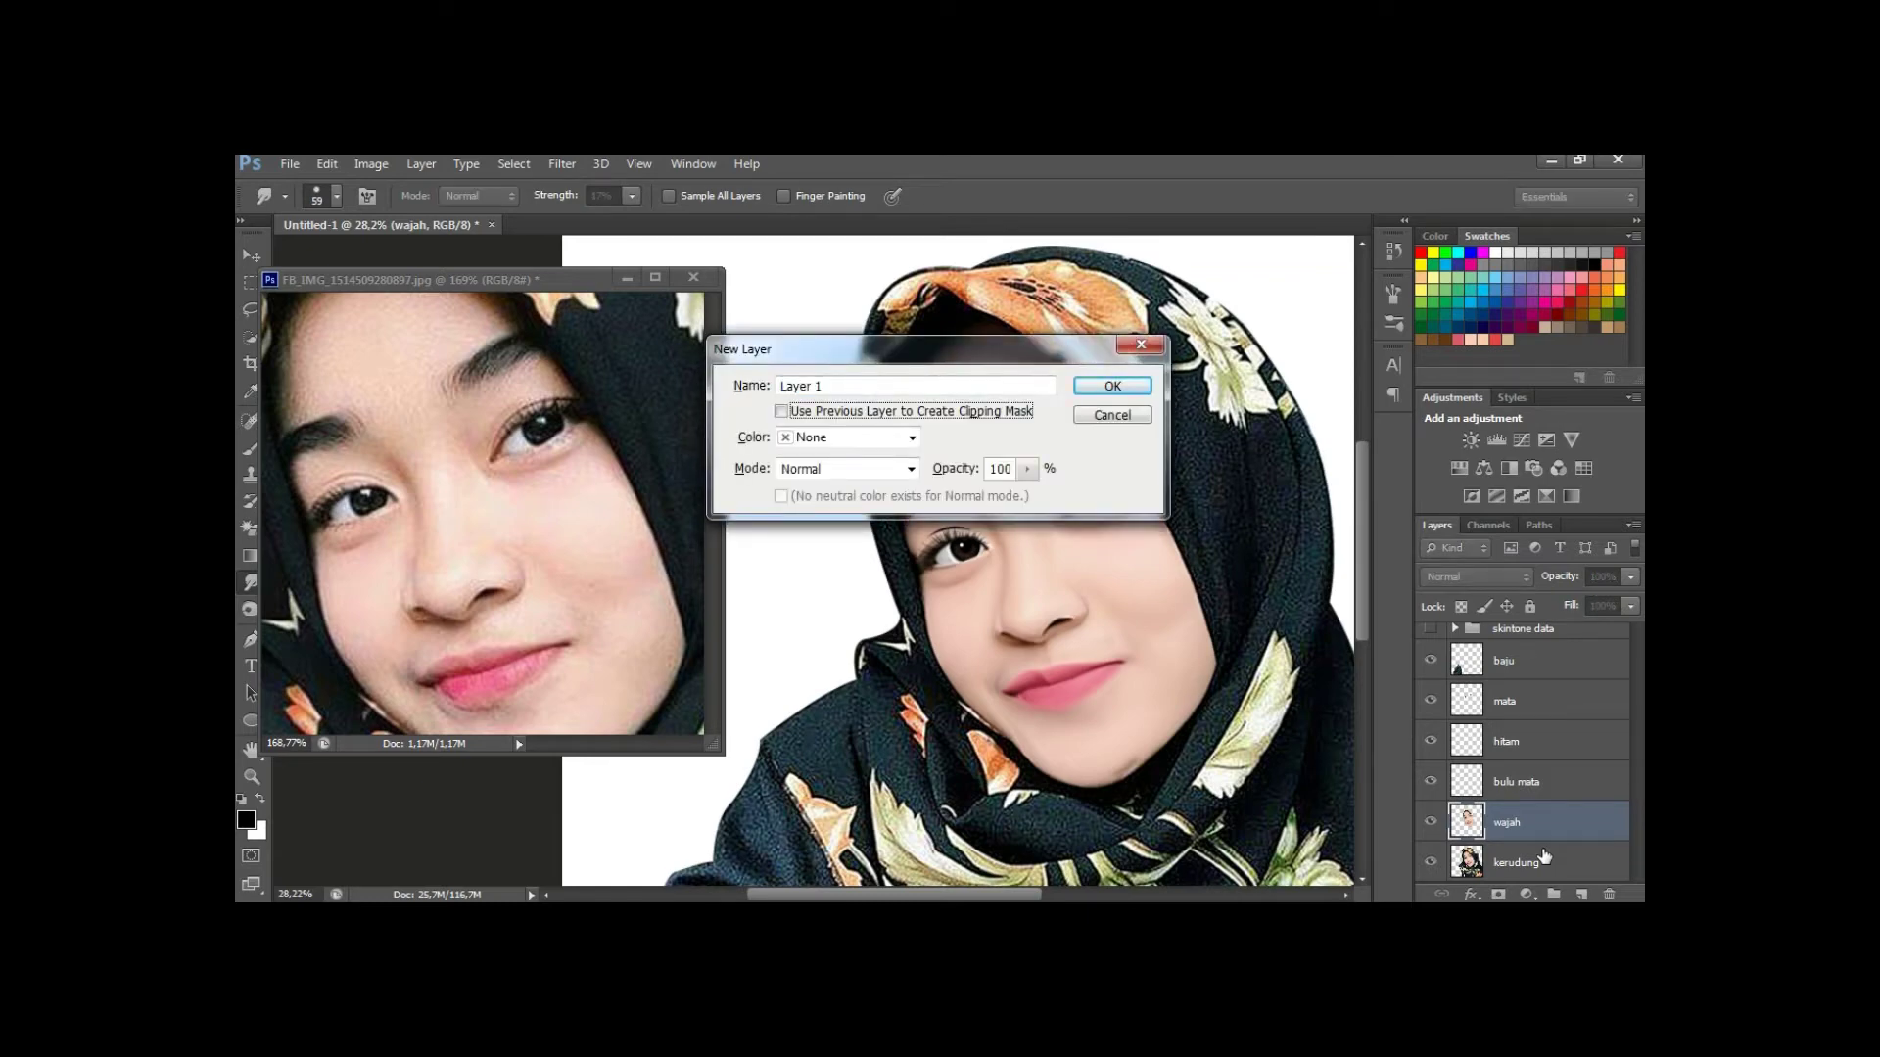
Create a new layer clipped to wajah and zoom in on the eyebrows.
{"action": "key", "text": "Return"}
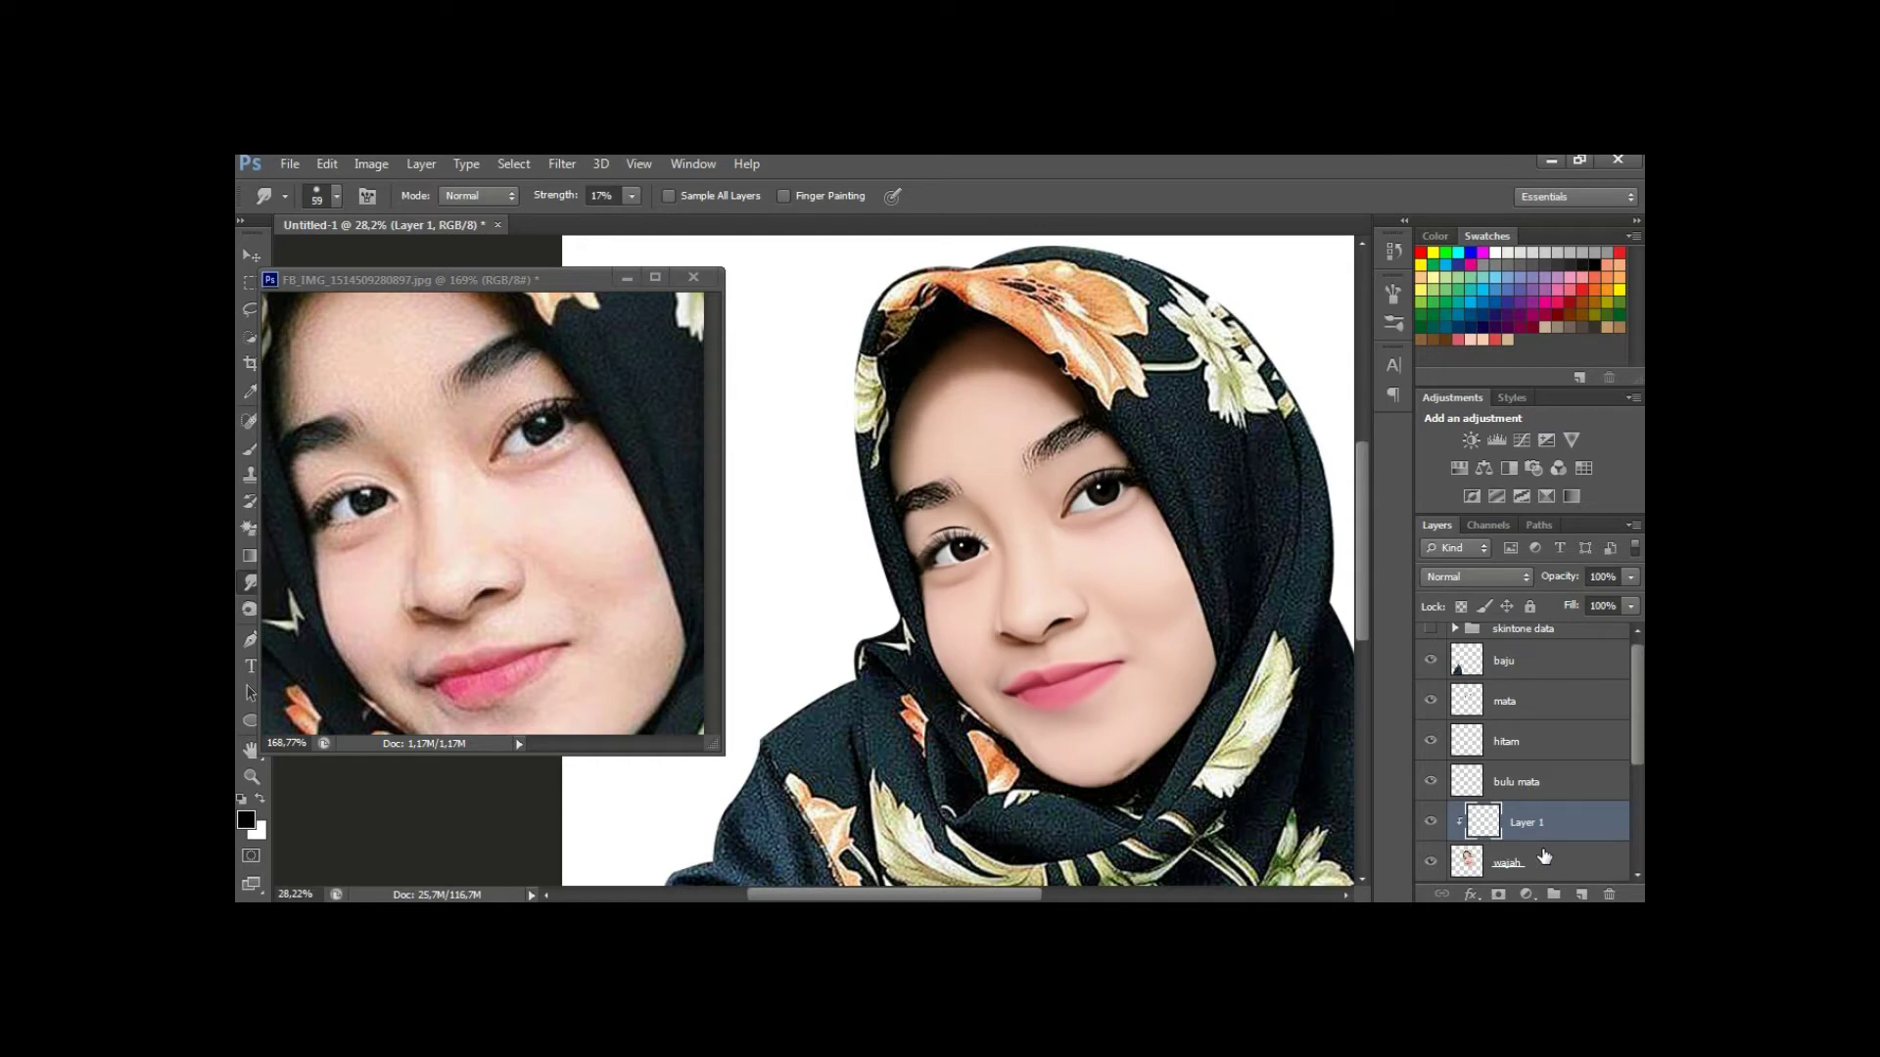
{"action": "key", "text": "z"}
{"action": "left_click", "coordinate": [1126, 505]}
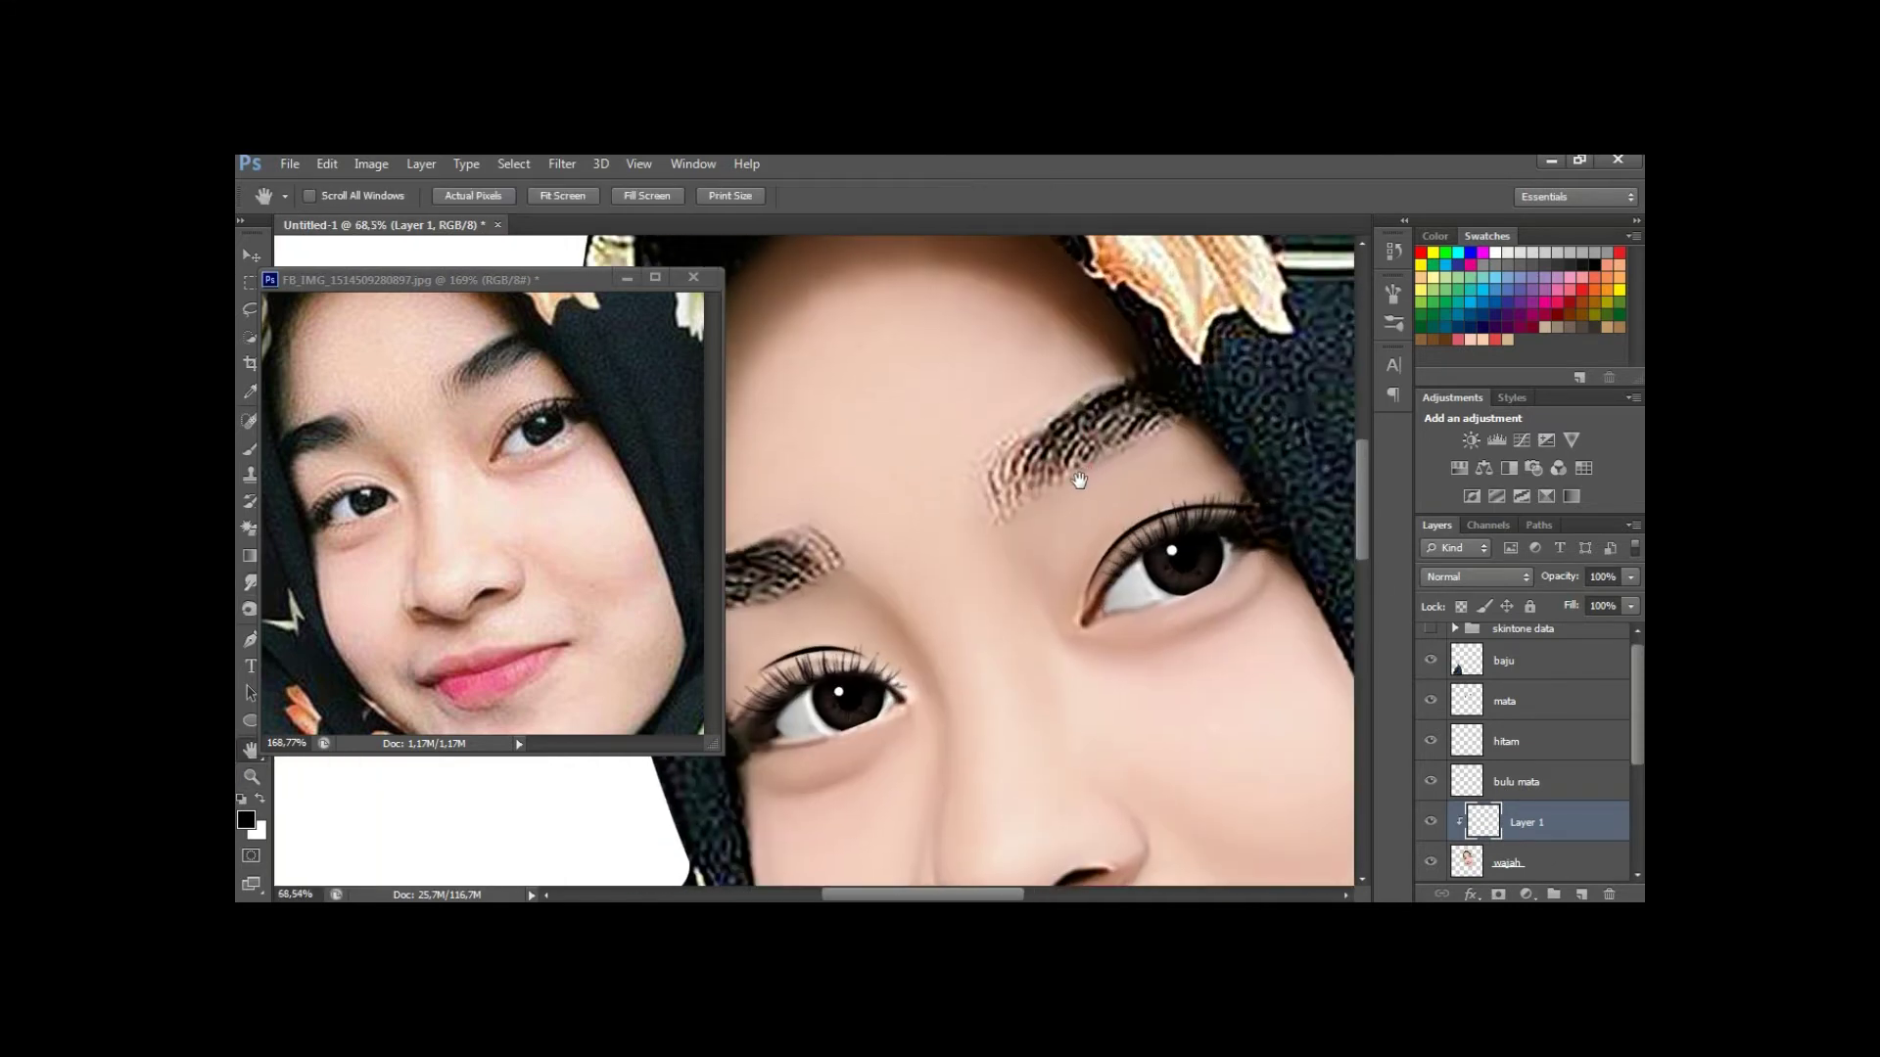
{"action": "left_click_drag", "start_coordinate": [1126, 506], "coordinate": [1097, 452]}
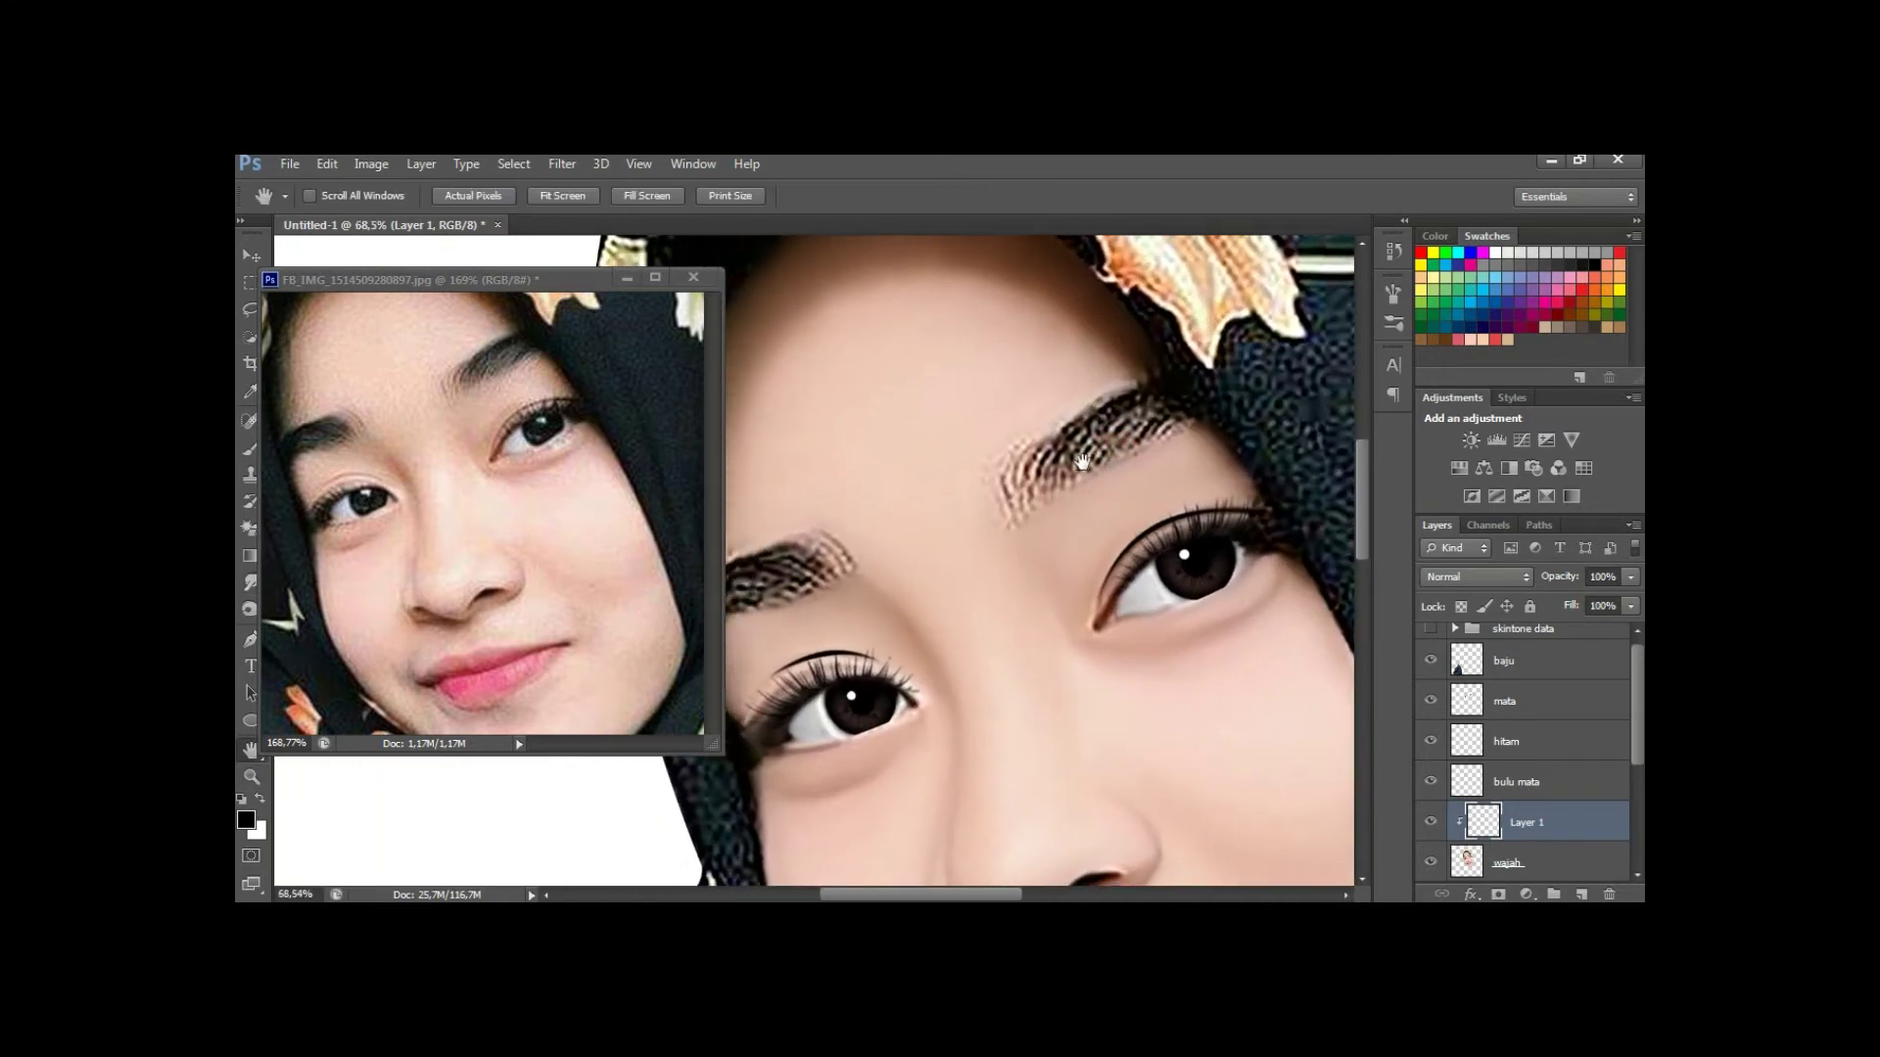
Set up a 119 px brush tip, reviewing its Transfer and Brush Tip Shape settings.
{"action": "key", "text": "b"}
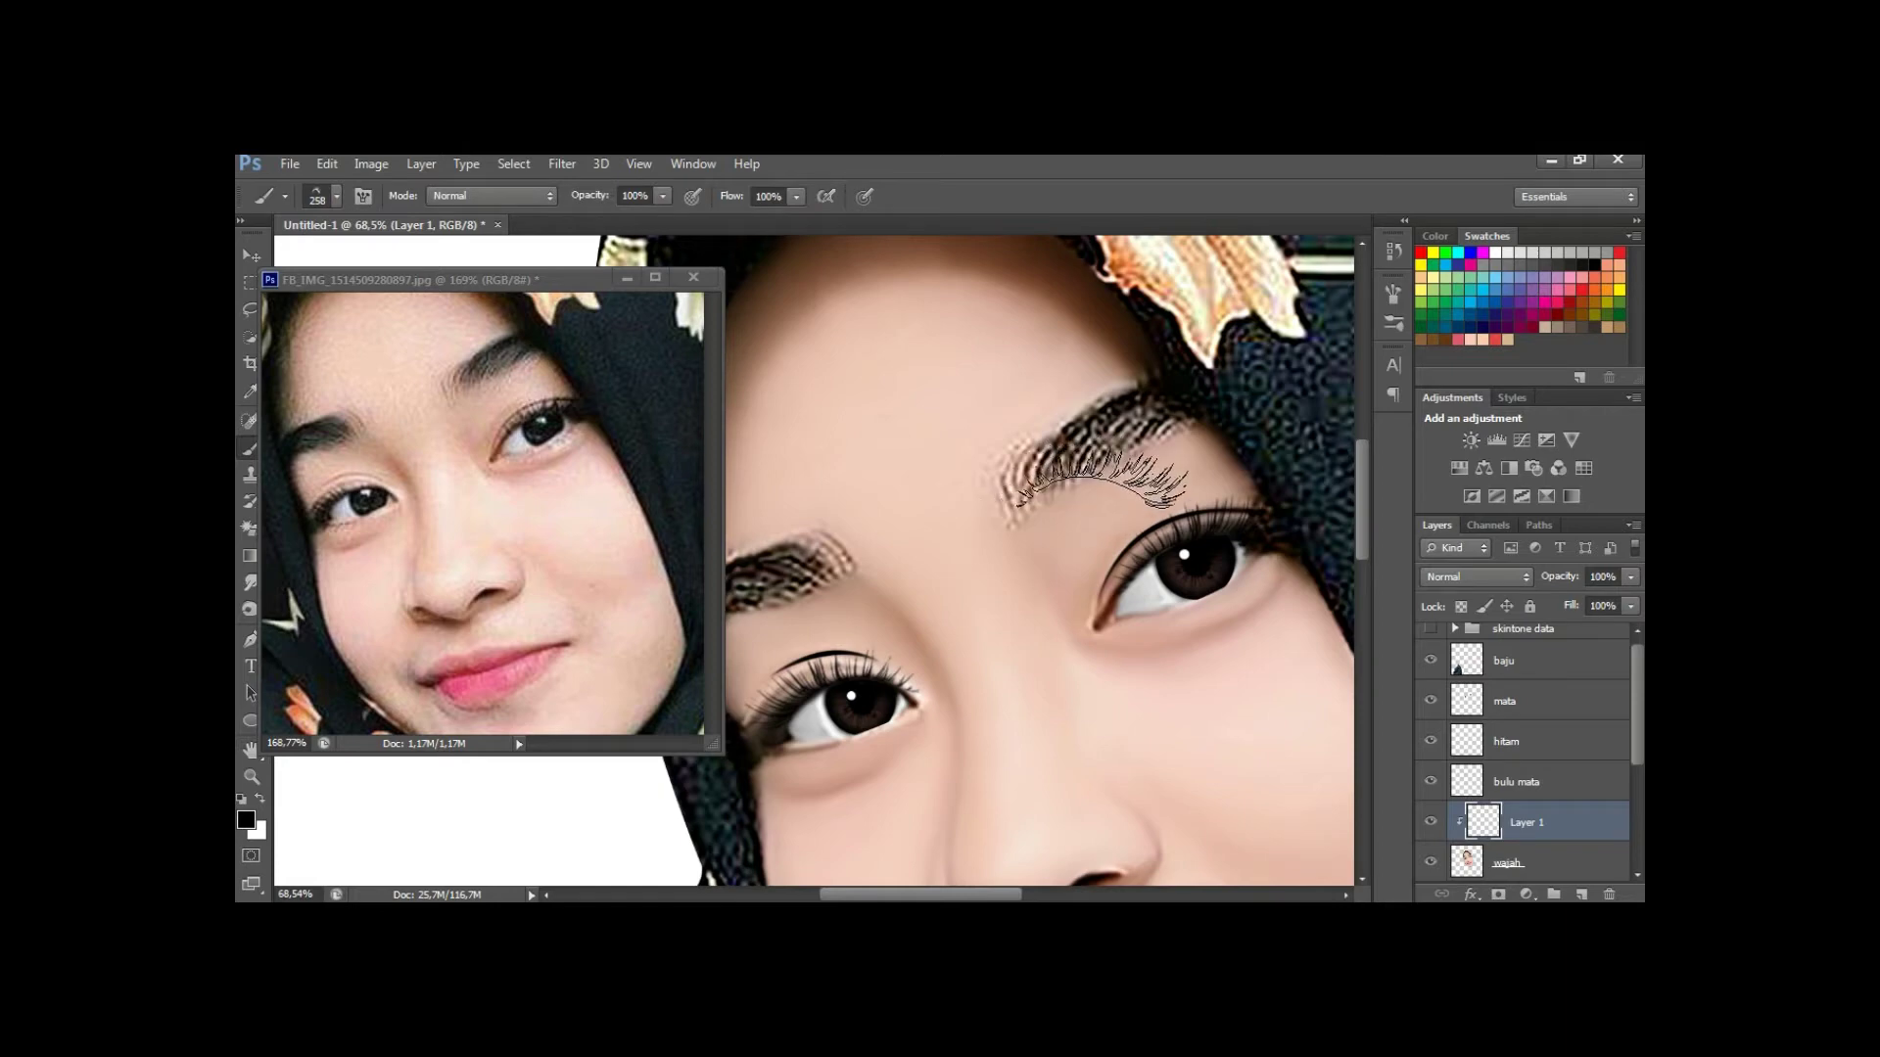
{"action": "right_click", "coordinate": [1101, 470]}
{"action": "left_click", "coordinate": [1533, 617]}
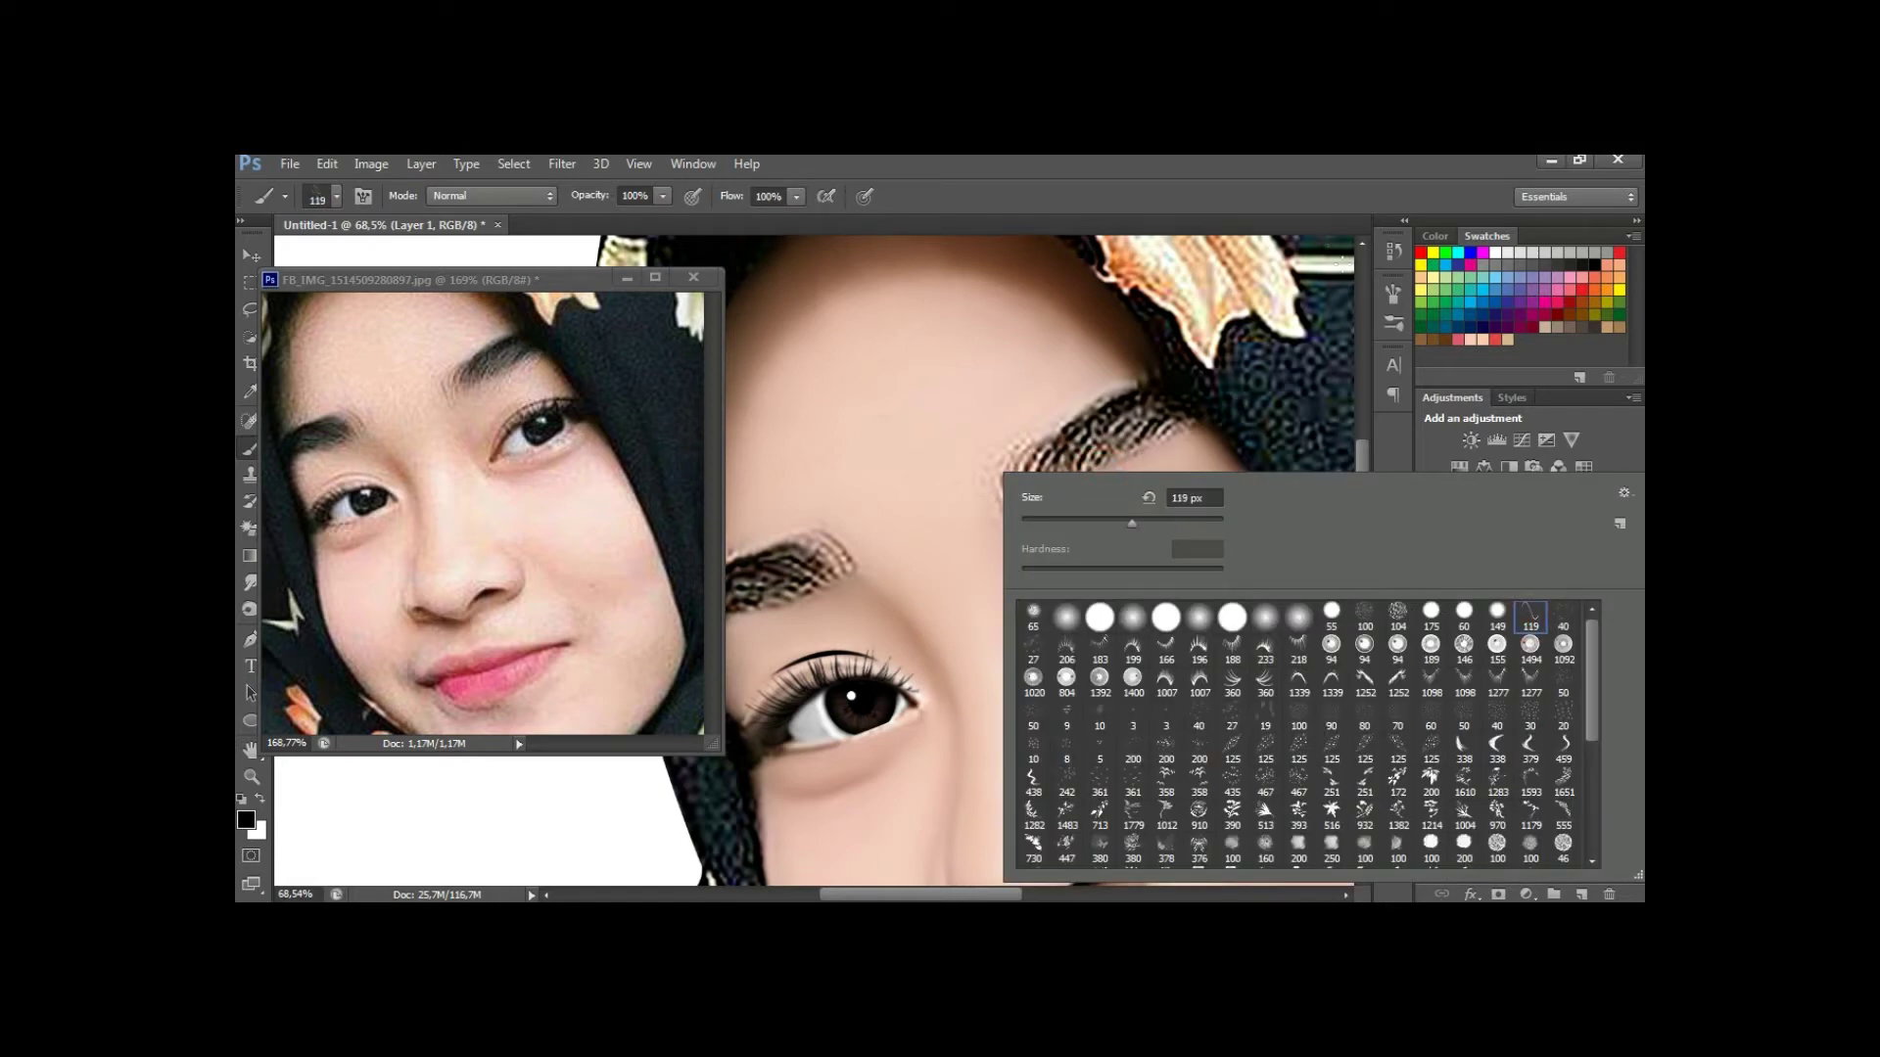
{"action": "left_click", "coordinate": [1390, 327]}
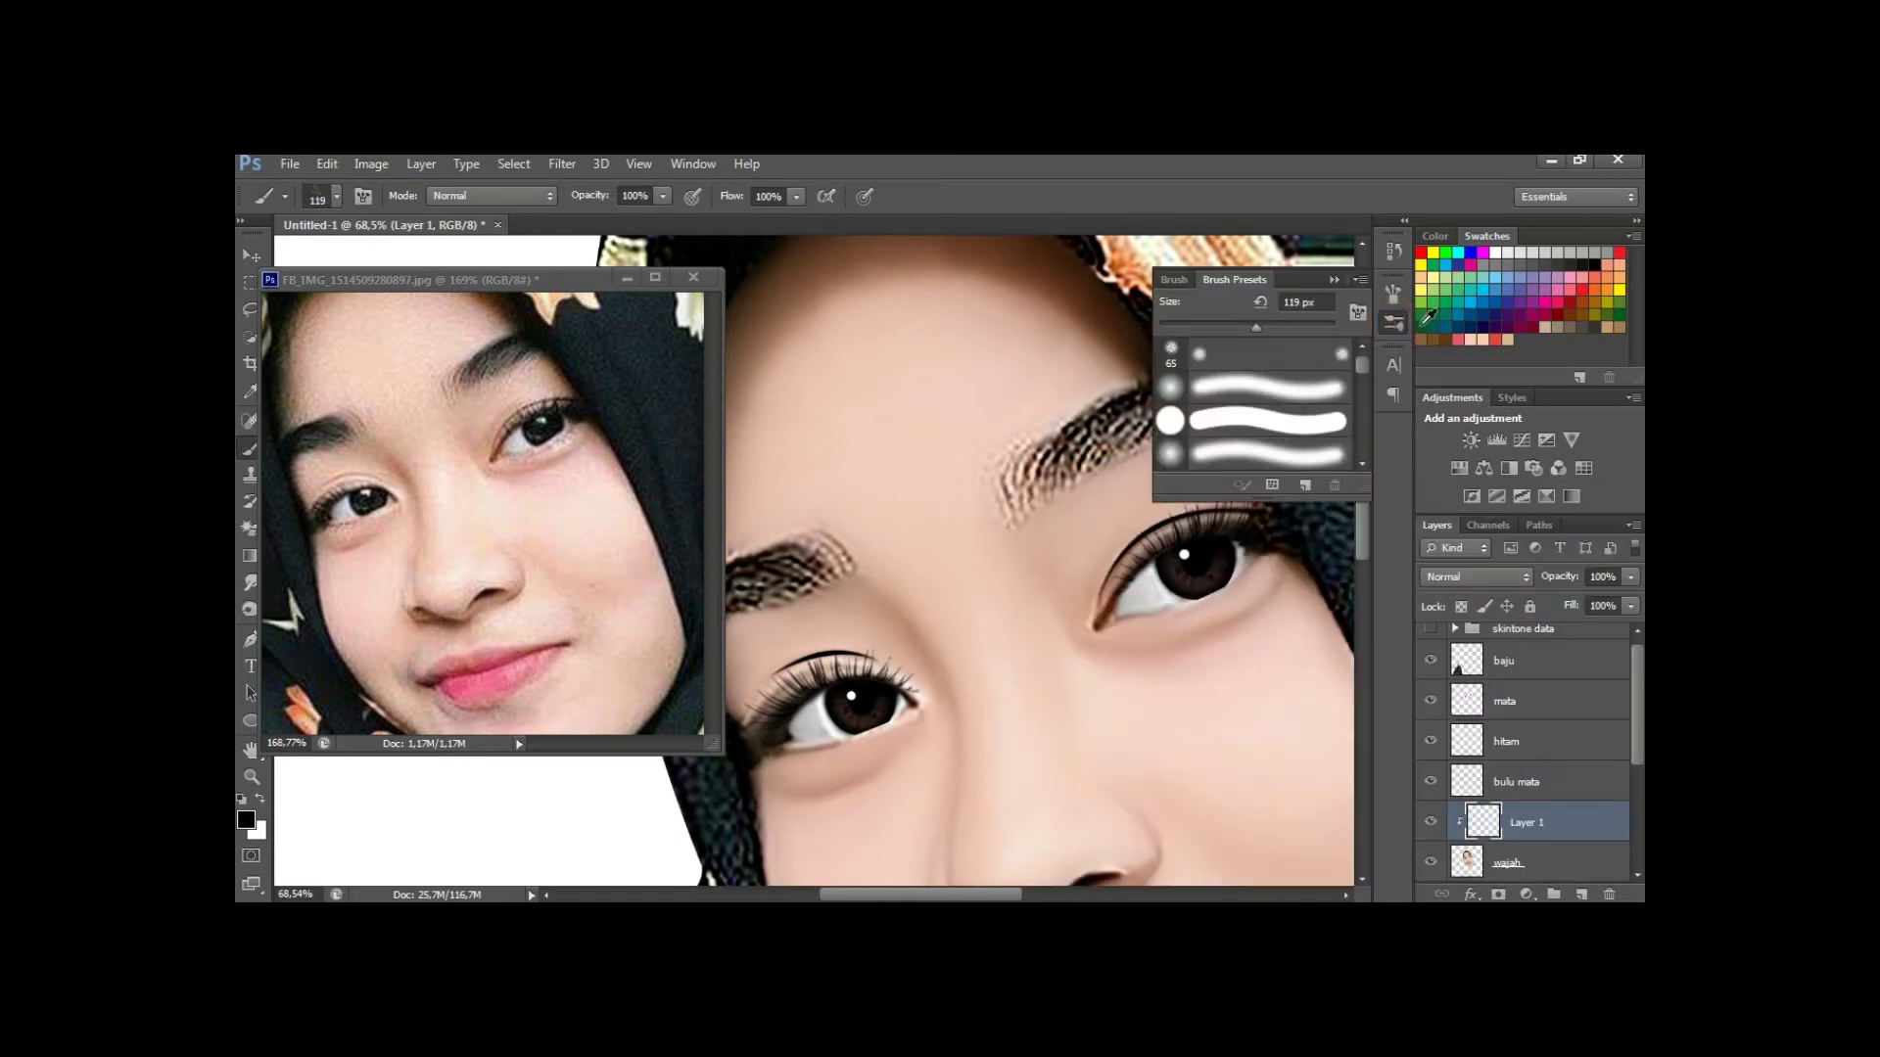
{"action": "left_click", "coordinate": [1393, 292]}
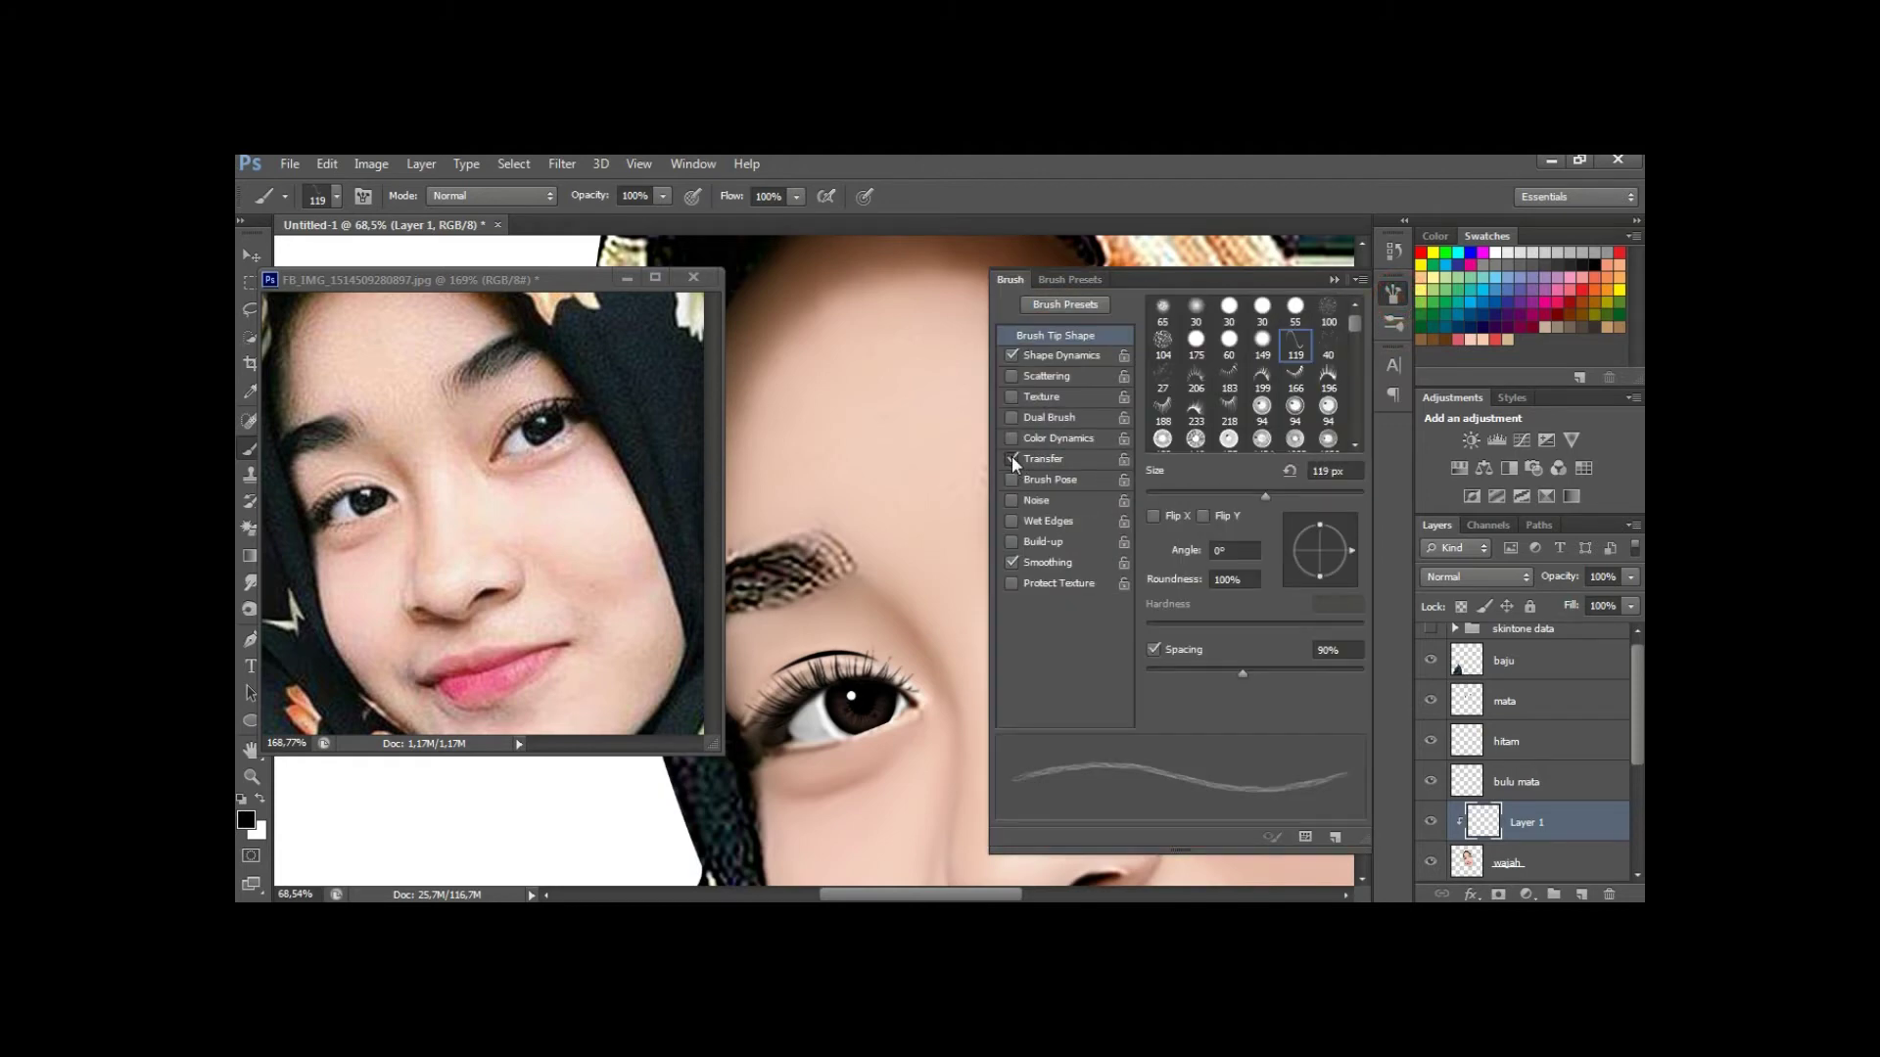
{"action": "left_click", "coordinate": [1038, 458]}
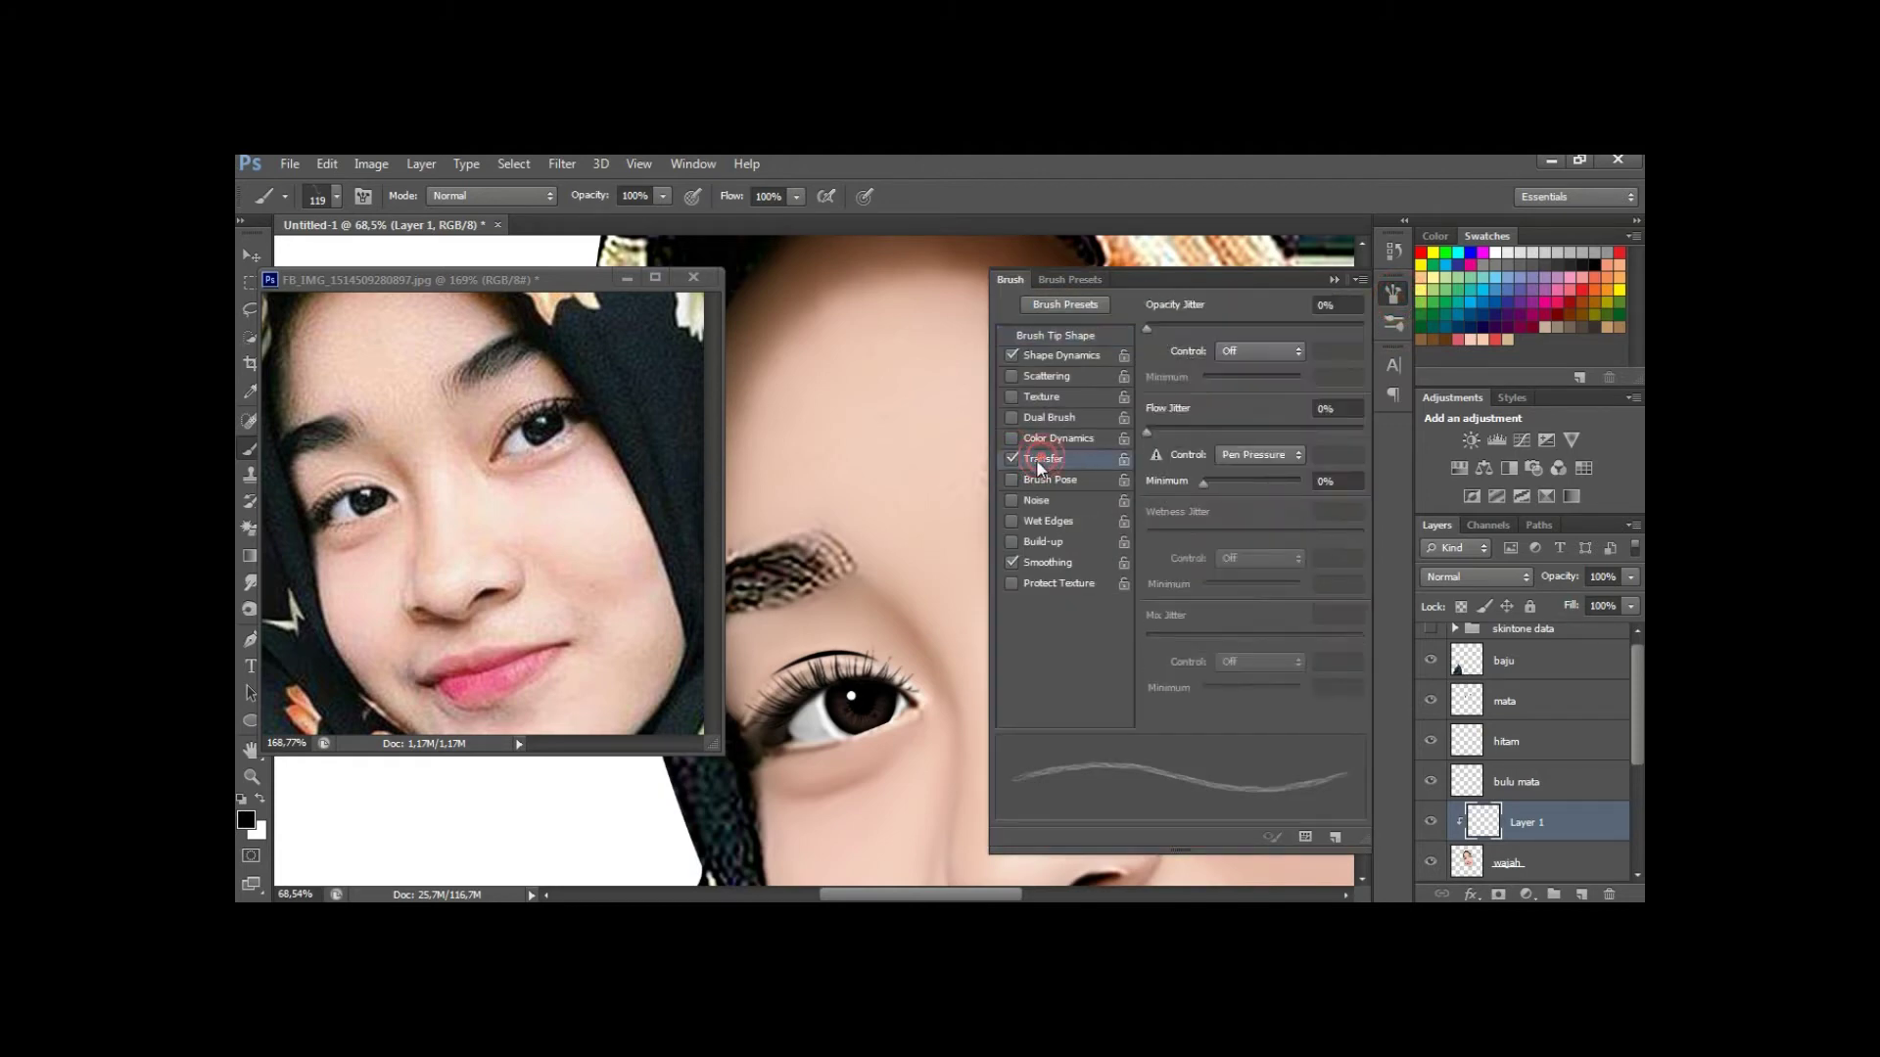
{"action": "left_click", "coordinate": [1057, 334]}
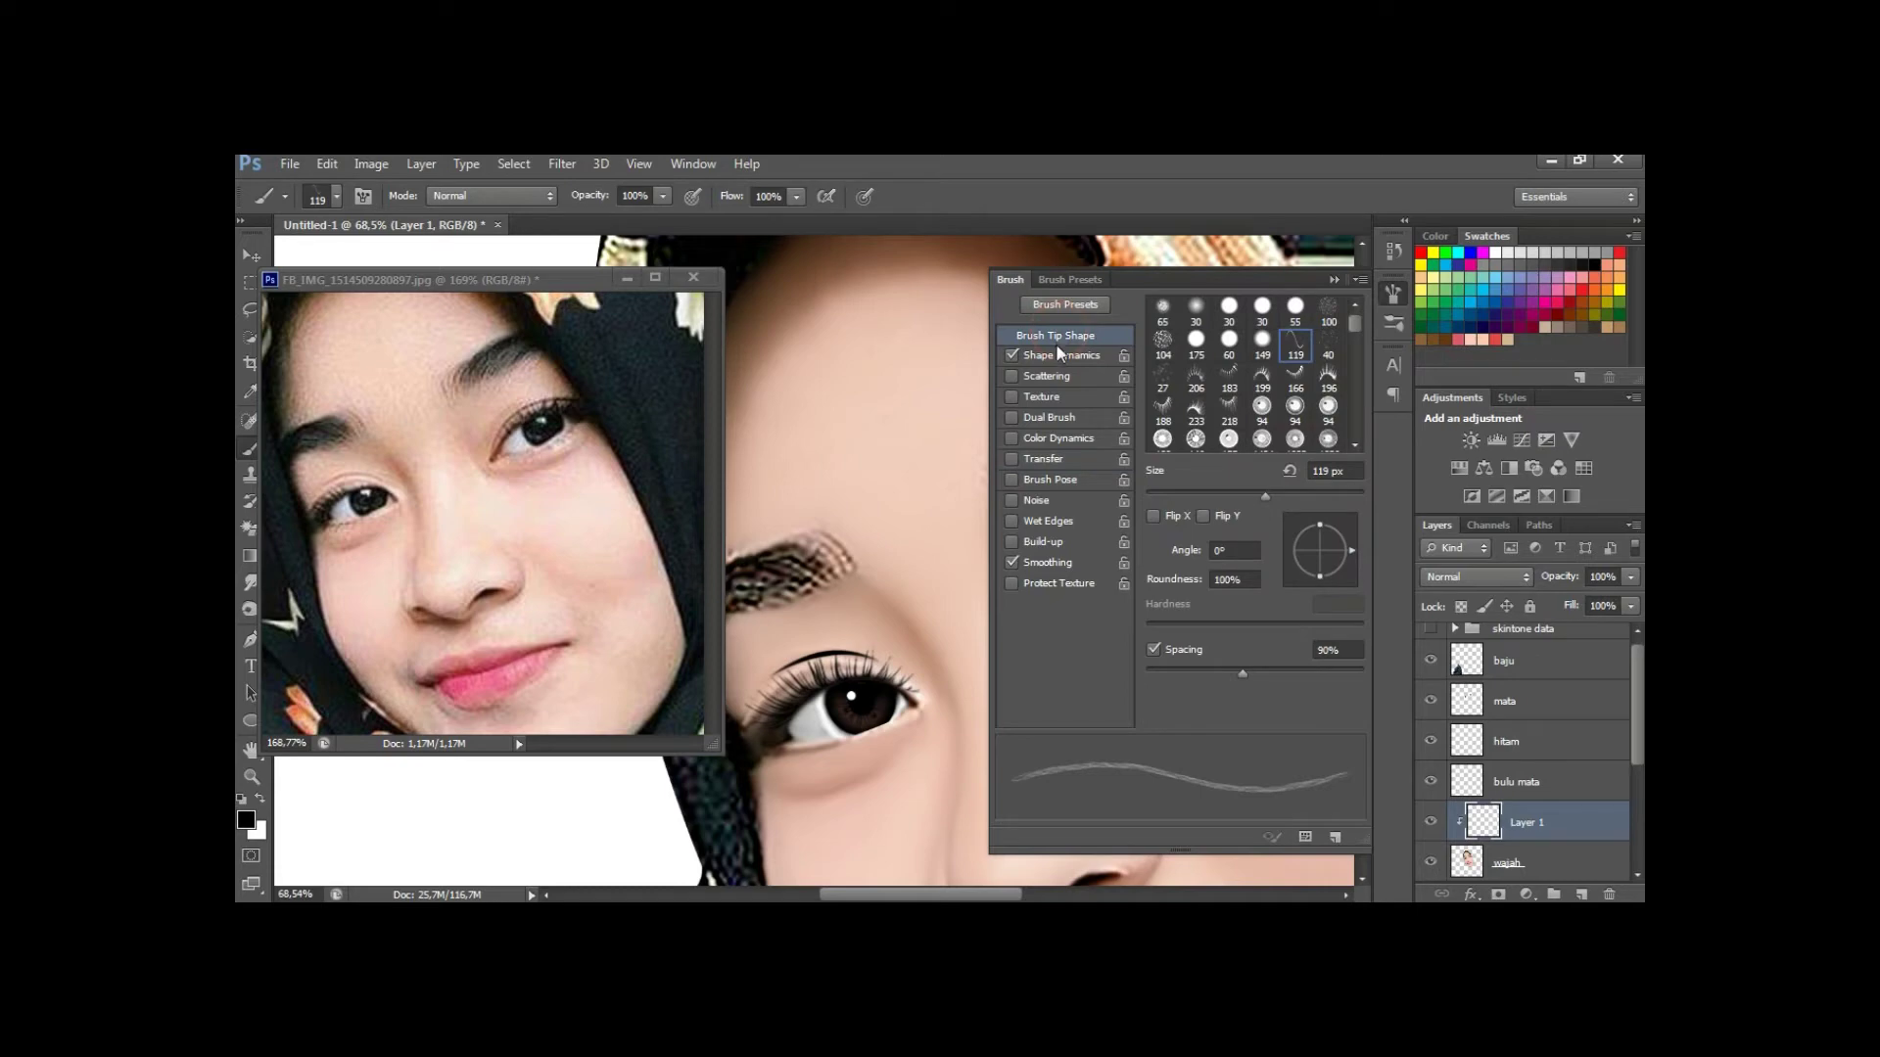
{"action": "left_click", "coordinate": [1334, 280]}
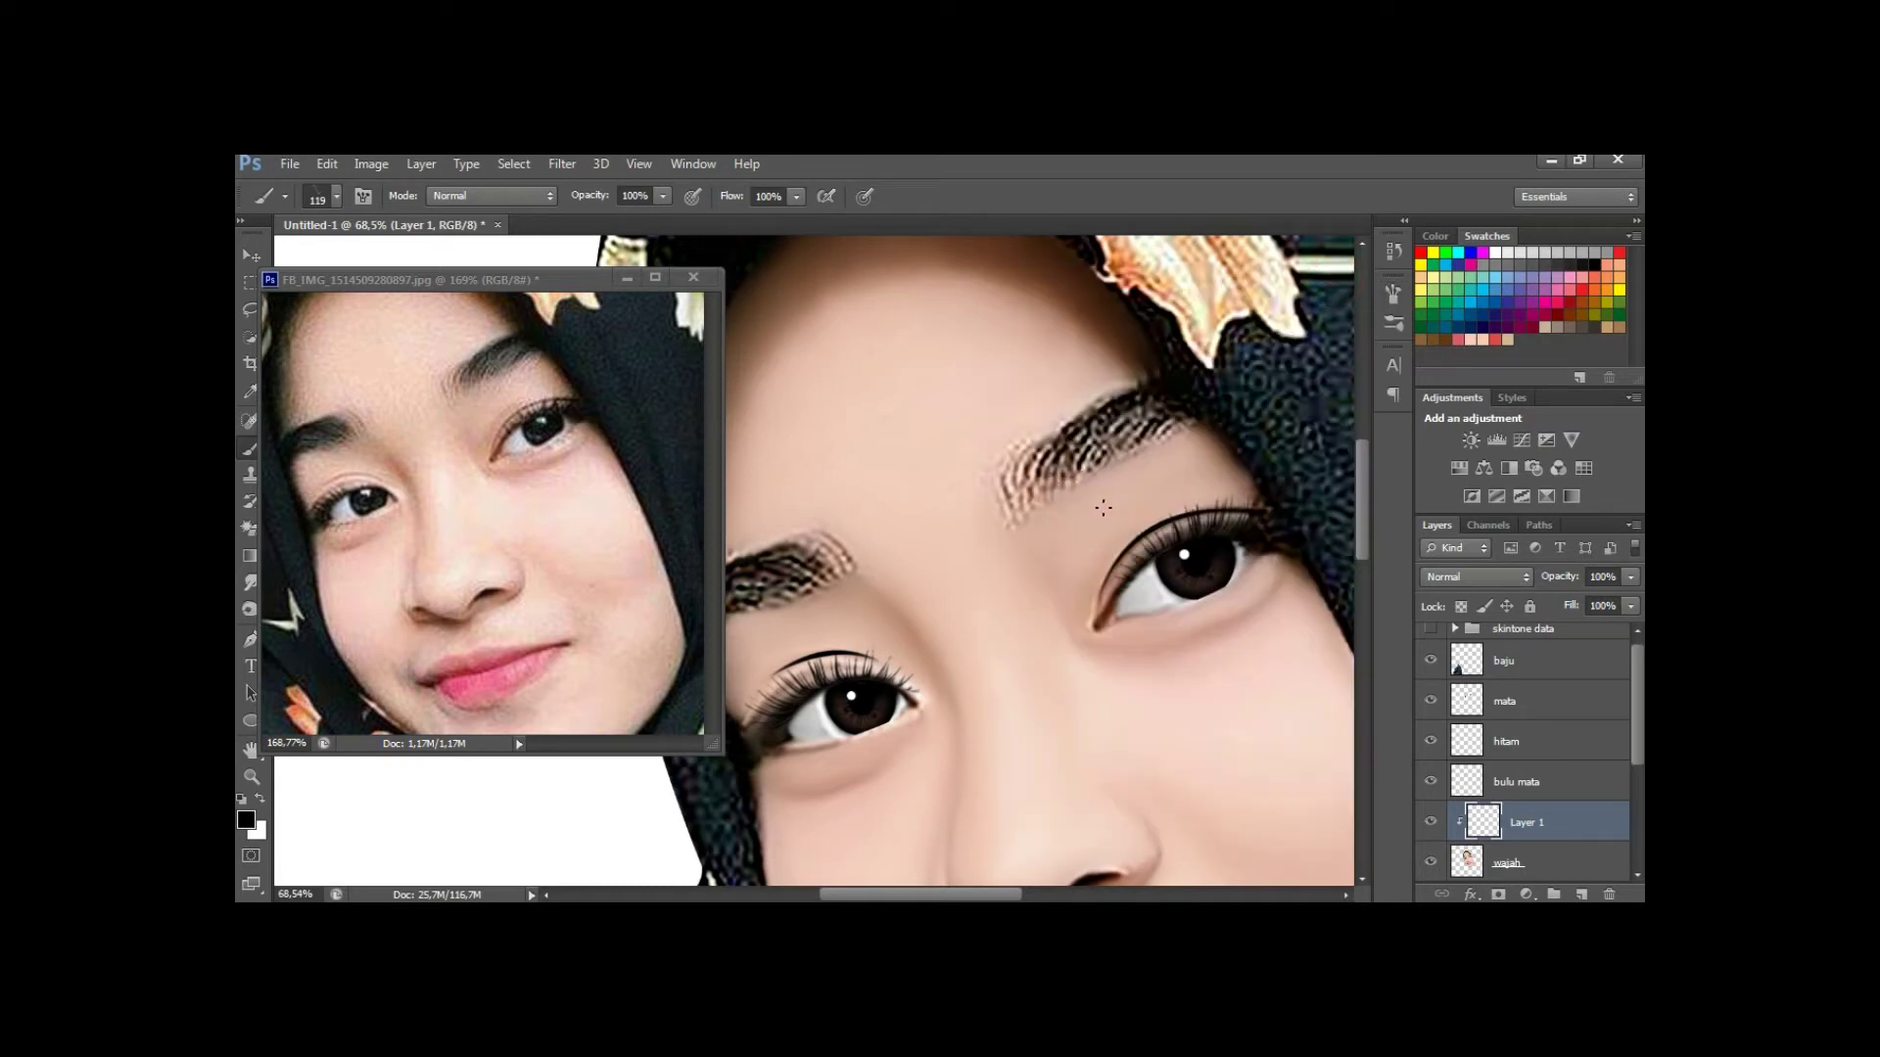
Frame the eyes and rotate the canvas view about 12° clockwise.
{"action": "key", "text": "h"}
{"action": "left_click_drag", "start_coordinate": [1090, 528], "coordinate": [1081, 494]}
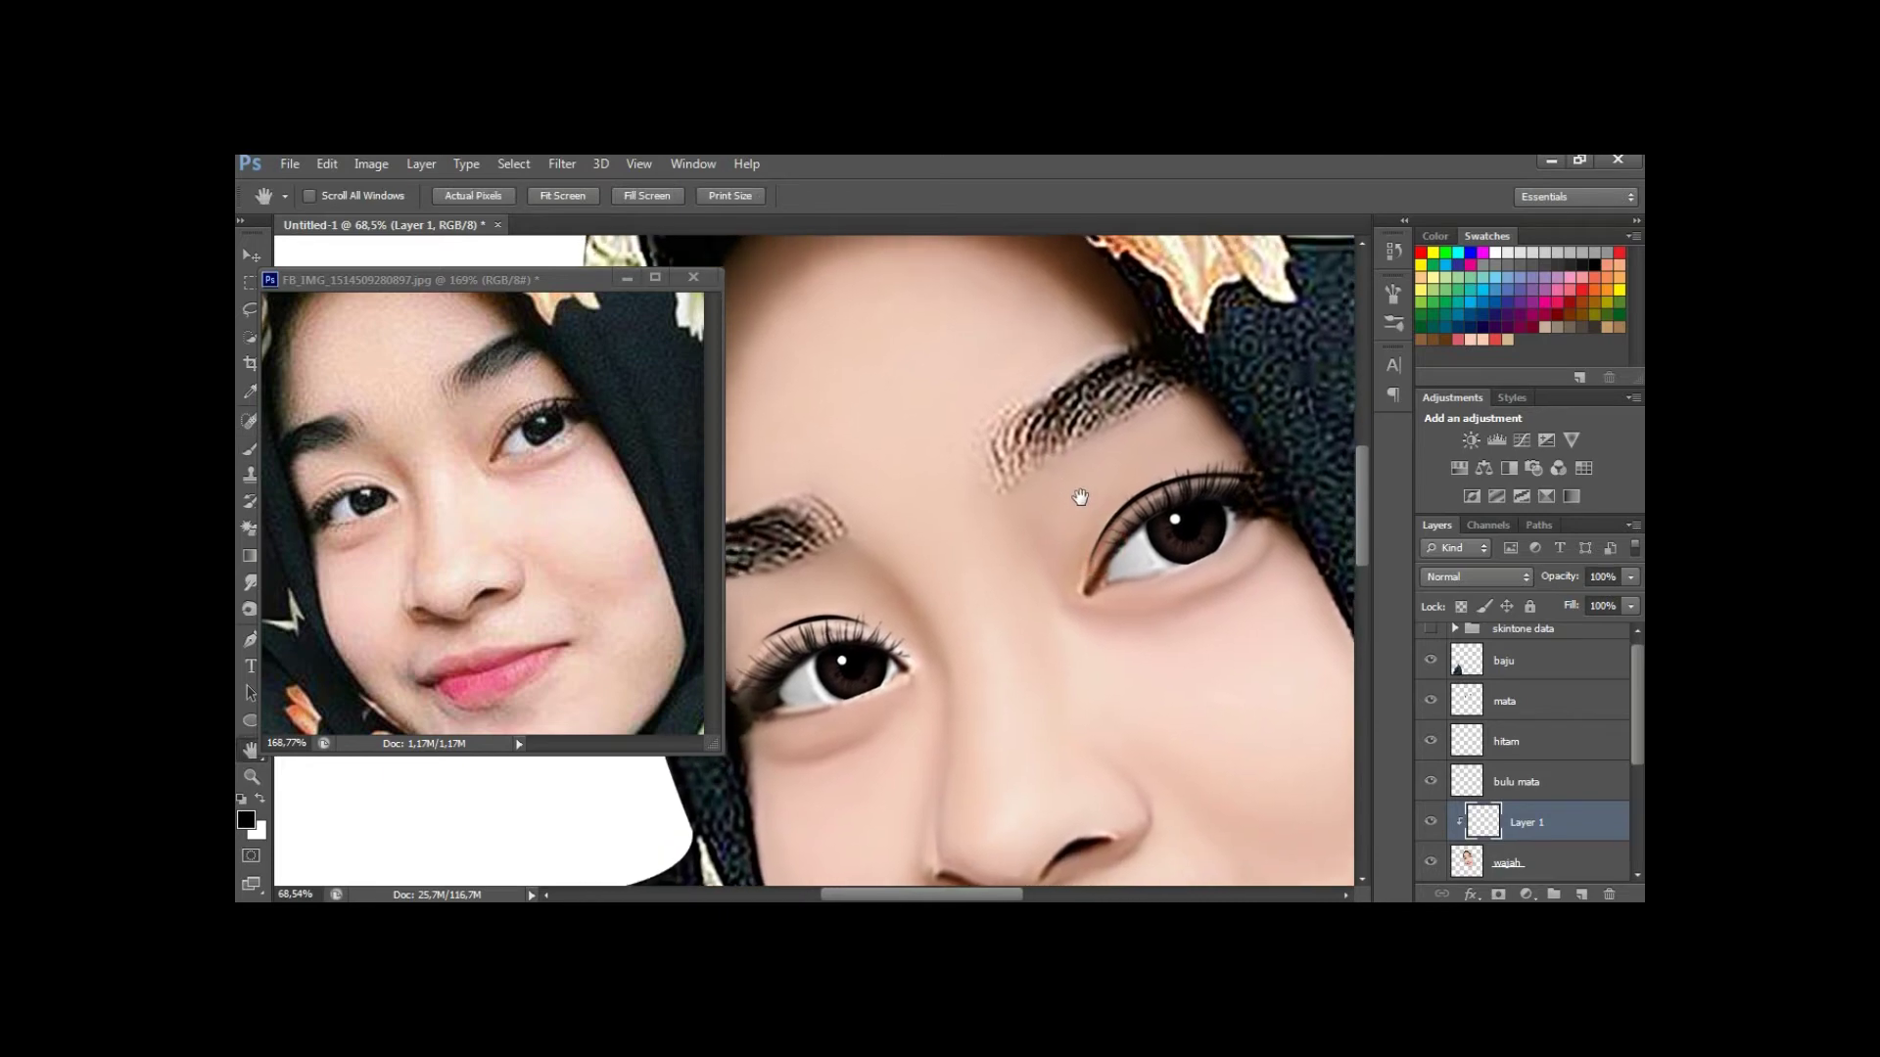
{"action": "key", "text": "e"}
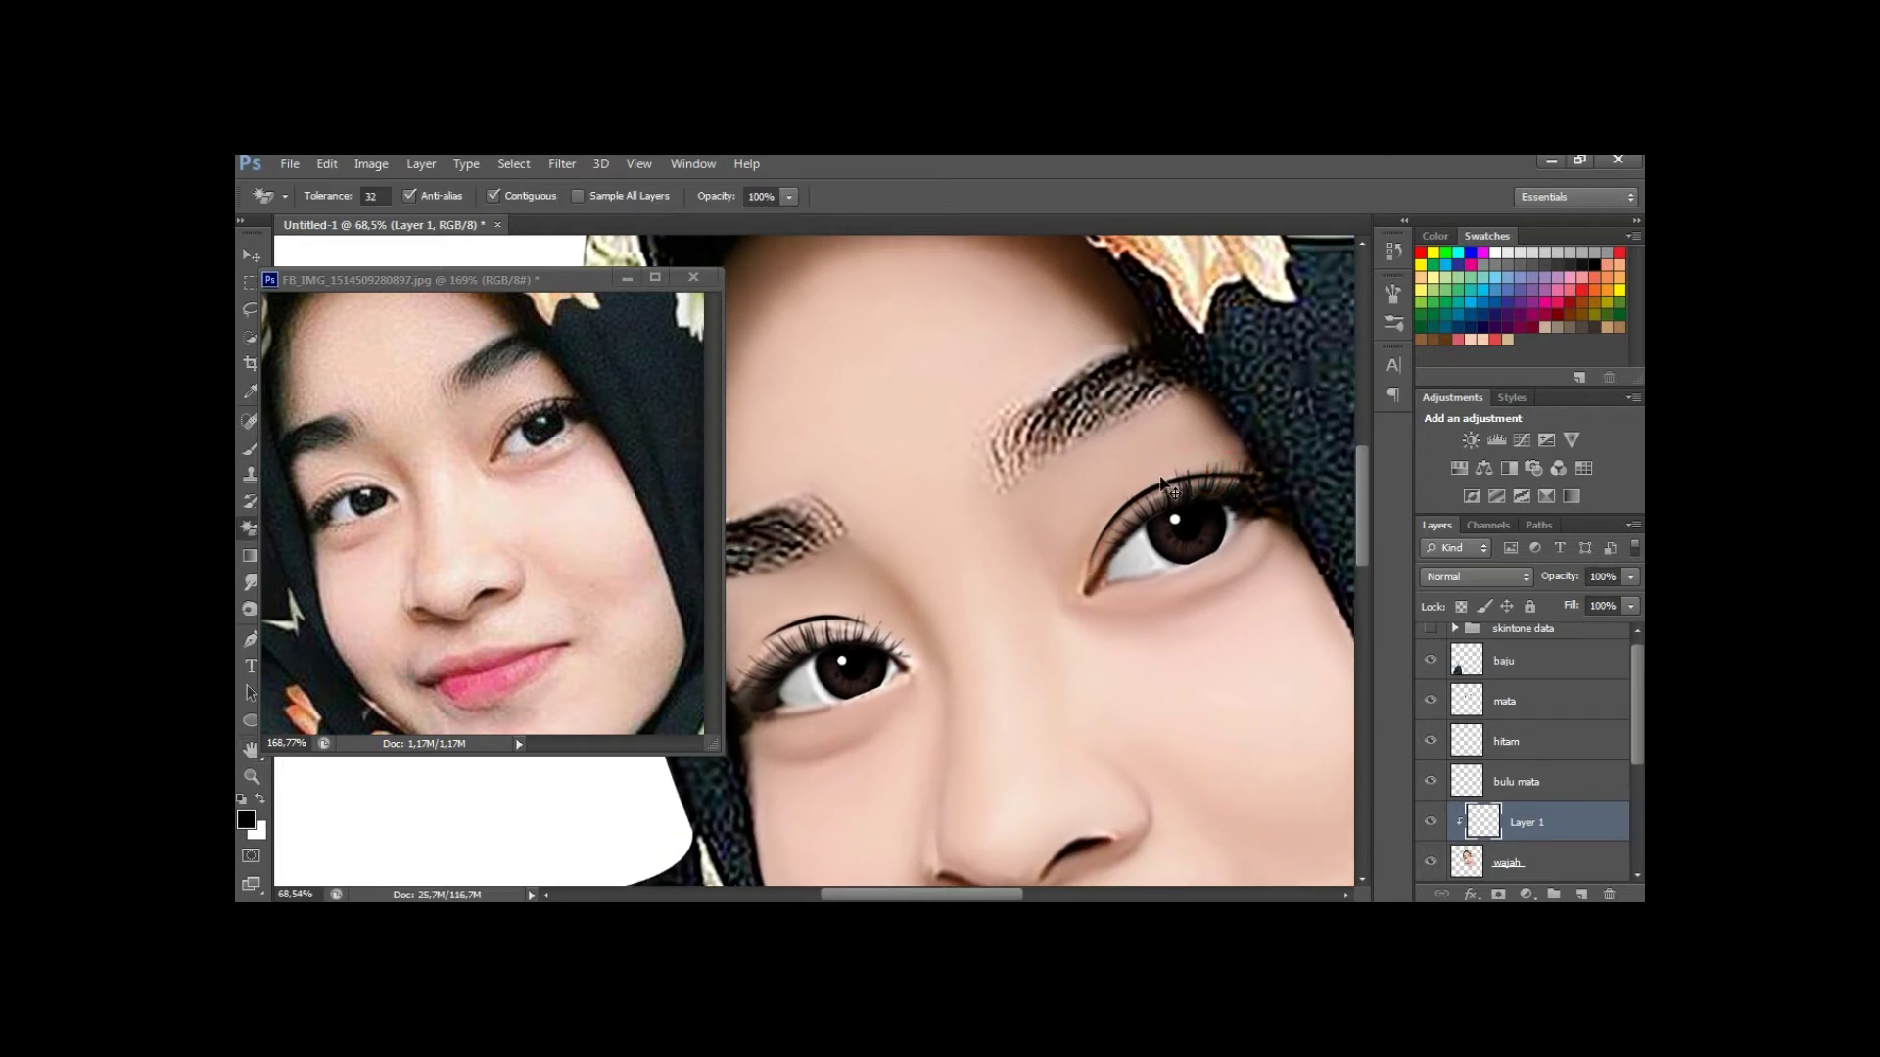
{"action": "key", "text": "r"}
{"action": "left_click_drag", "start_coordinate": [1155, 459], "coordinate": [1170, 528]}
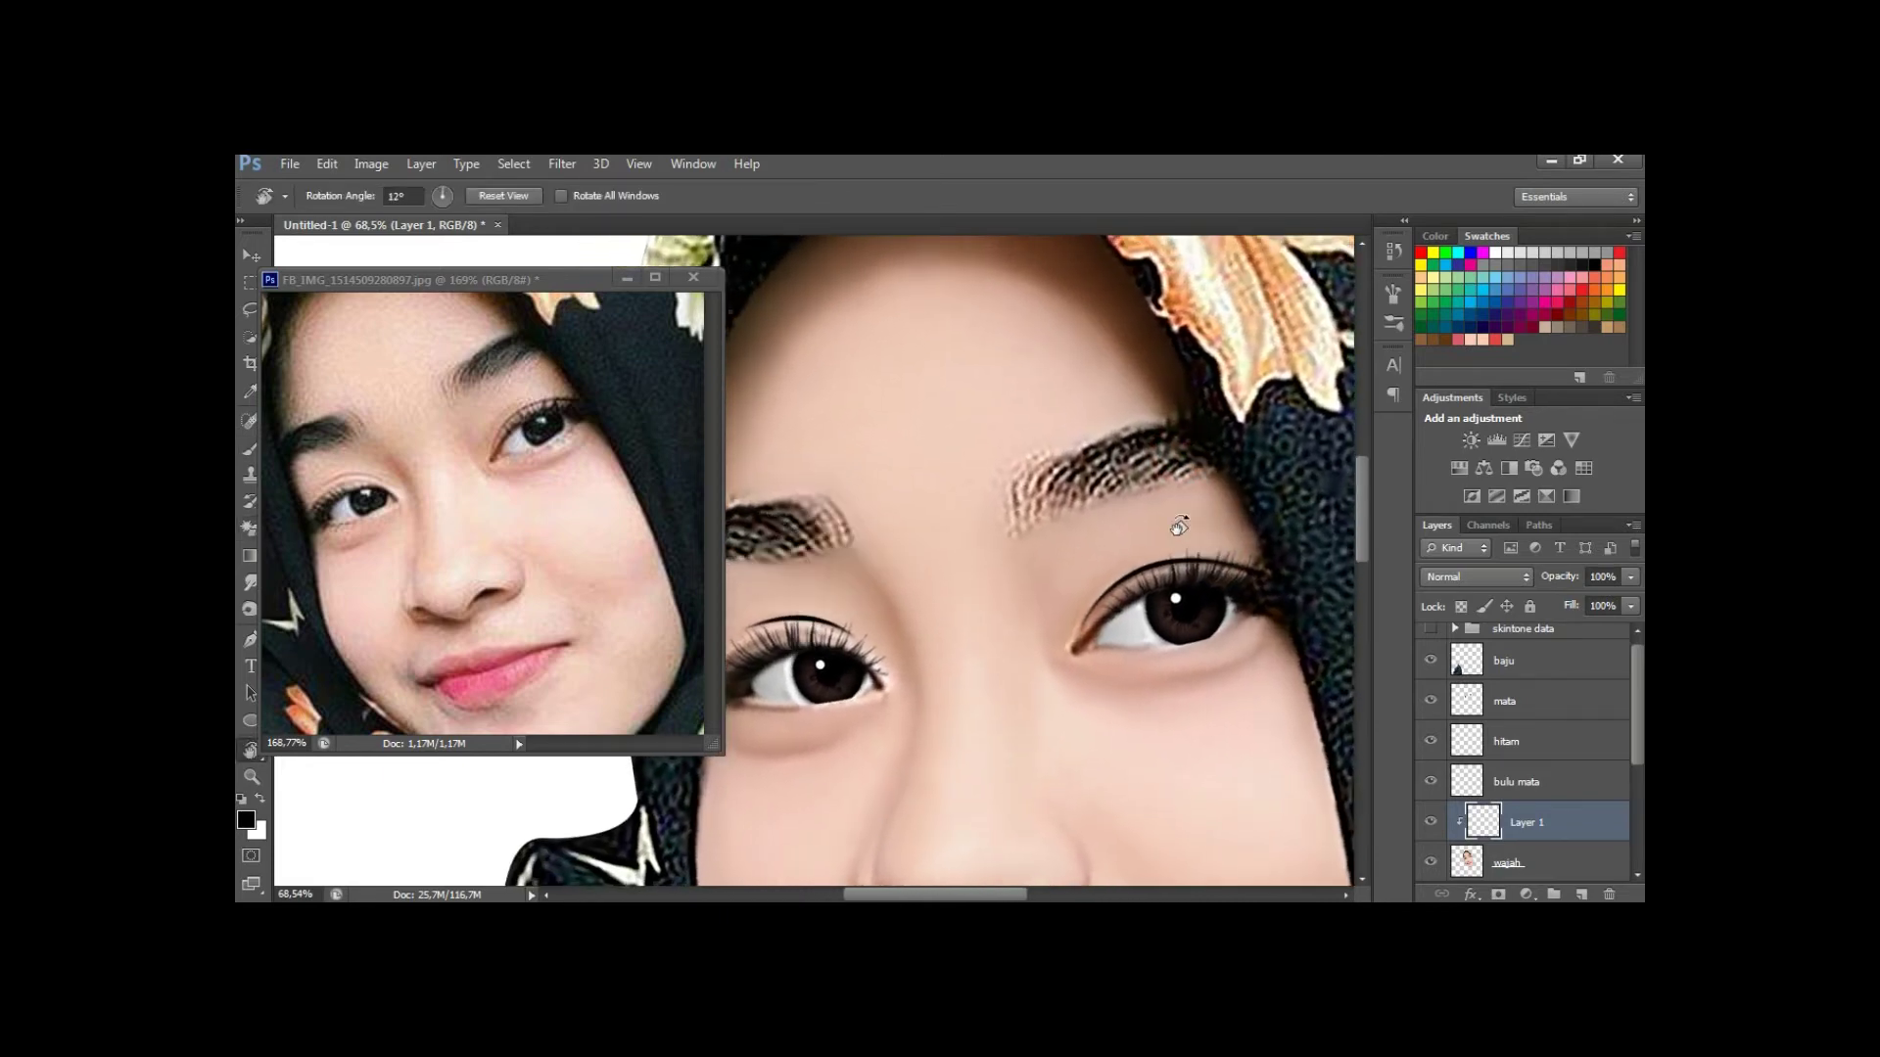
{"action": "left_click", "coordinate": [1394, 257]}
{"action": "left_click", "coordinate": [1395, 258]}
Paint dark hair strokes into both eyebrows with a 99 px brush on Layer 1.
{"action": "key", "text": "b"}
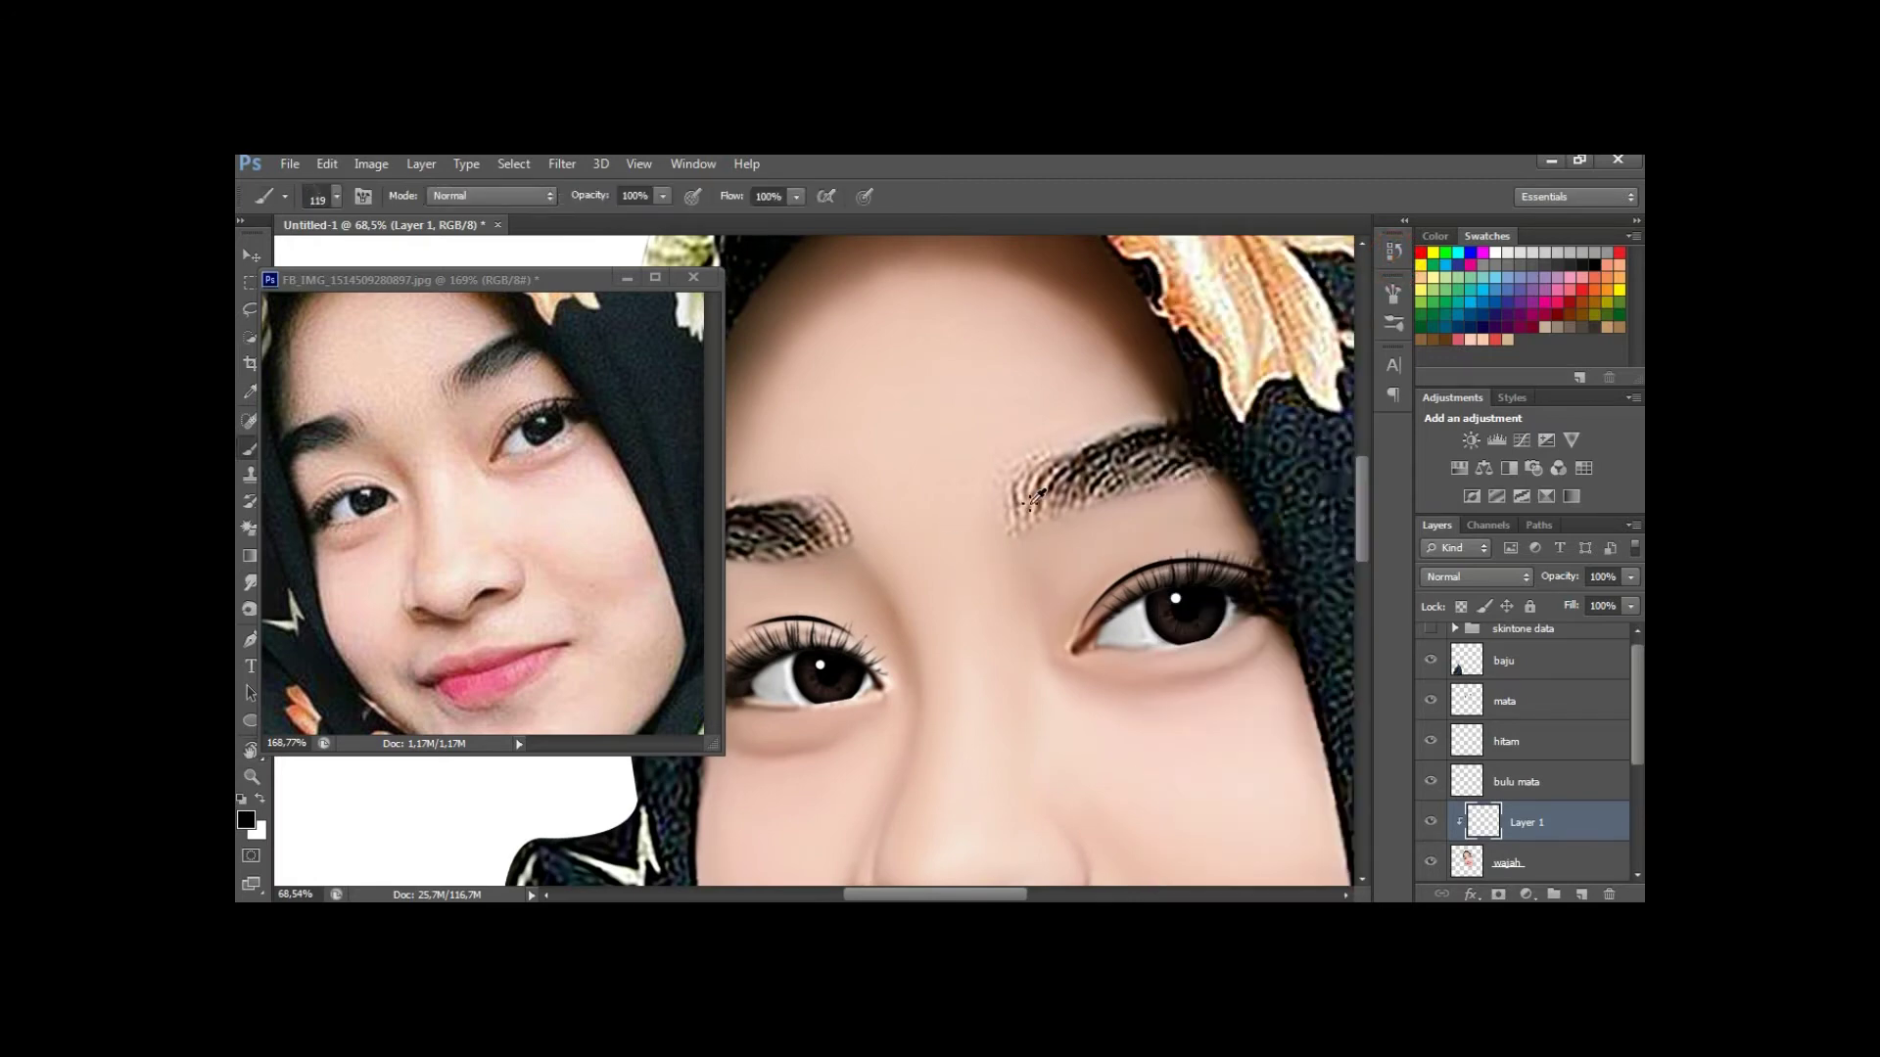
{"action": "key", "text": "bracketleft"}
{"action": "key", "text": "bracketleft"}
{"action": "mouse_move", "coordinate": [1016, 525]}
{"action": "left_mouse_down"}
{"action": "mouse_move", "coordinate": [1130, 448]}
{"action": "mouse_move", "coordinate": [1182, 449]}
{"action": "mouse_move", "coordinate": [1023, 504]}
{"action": "mouse_move", "coordinate": [1100, 487]}
{"action": "left_mouse_up"}
{"action": "left_click_drag", "start_coordinate": [813, 549], "coordinate": [1032, 419]}
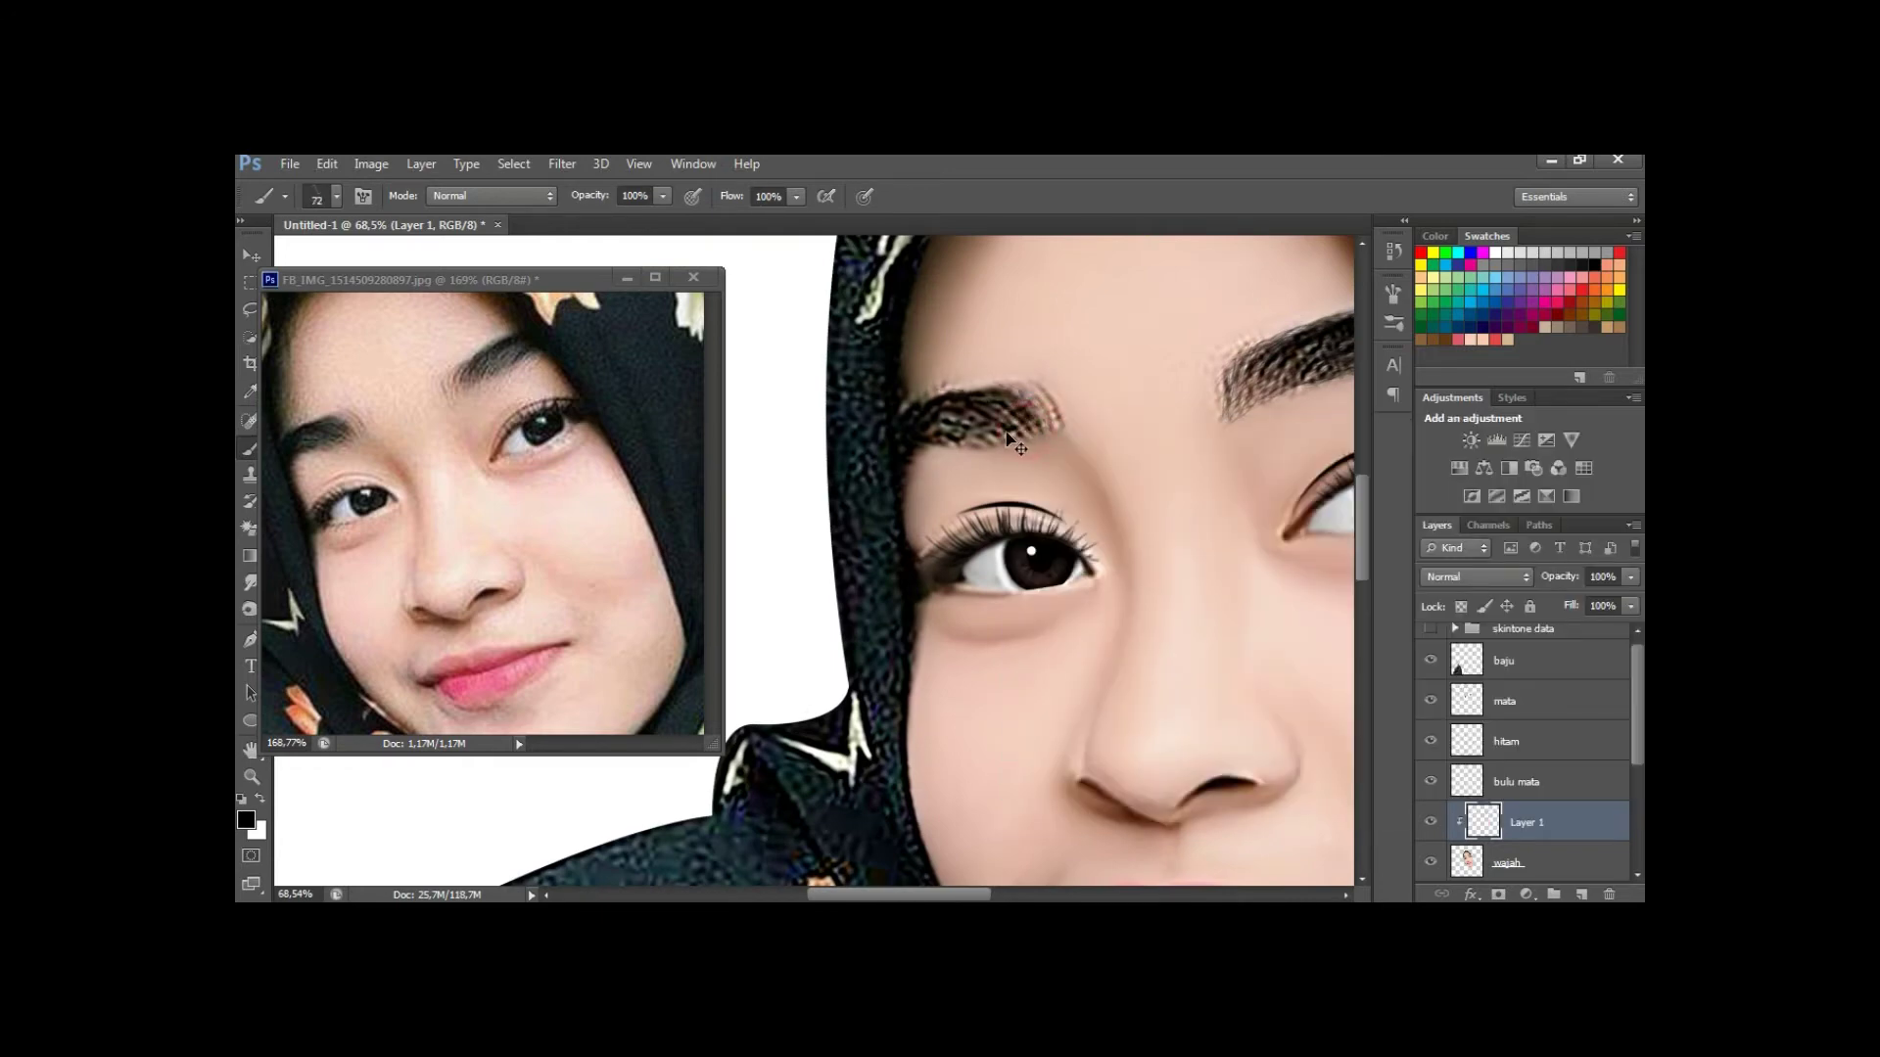
{"action": "mouse_move", "coordinate": [969, 421]}
{"action": "left_mouse_down"}
{"action": "mouse_move", "coordinate": [1028, 392]}
{"action": "mouse_move", "coordinate": [964, 401]}
{"action": "left_mouse_up"}
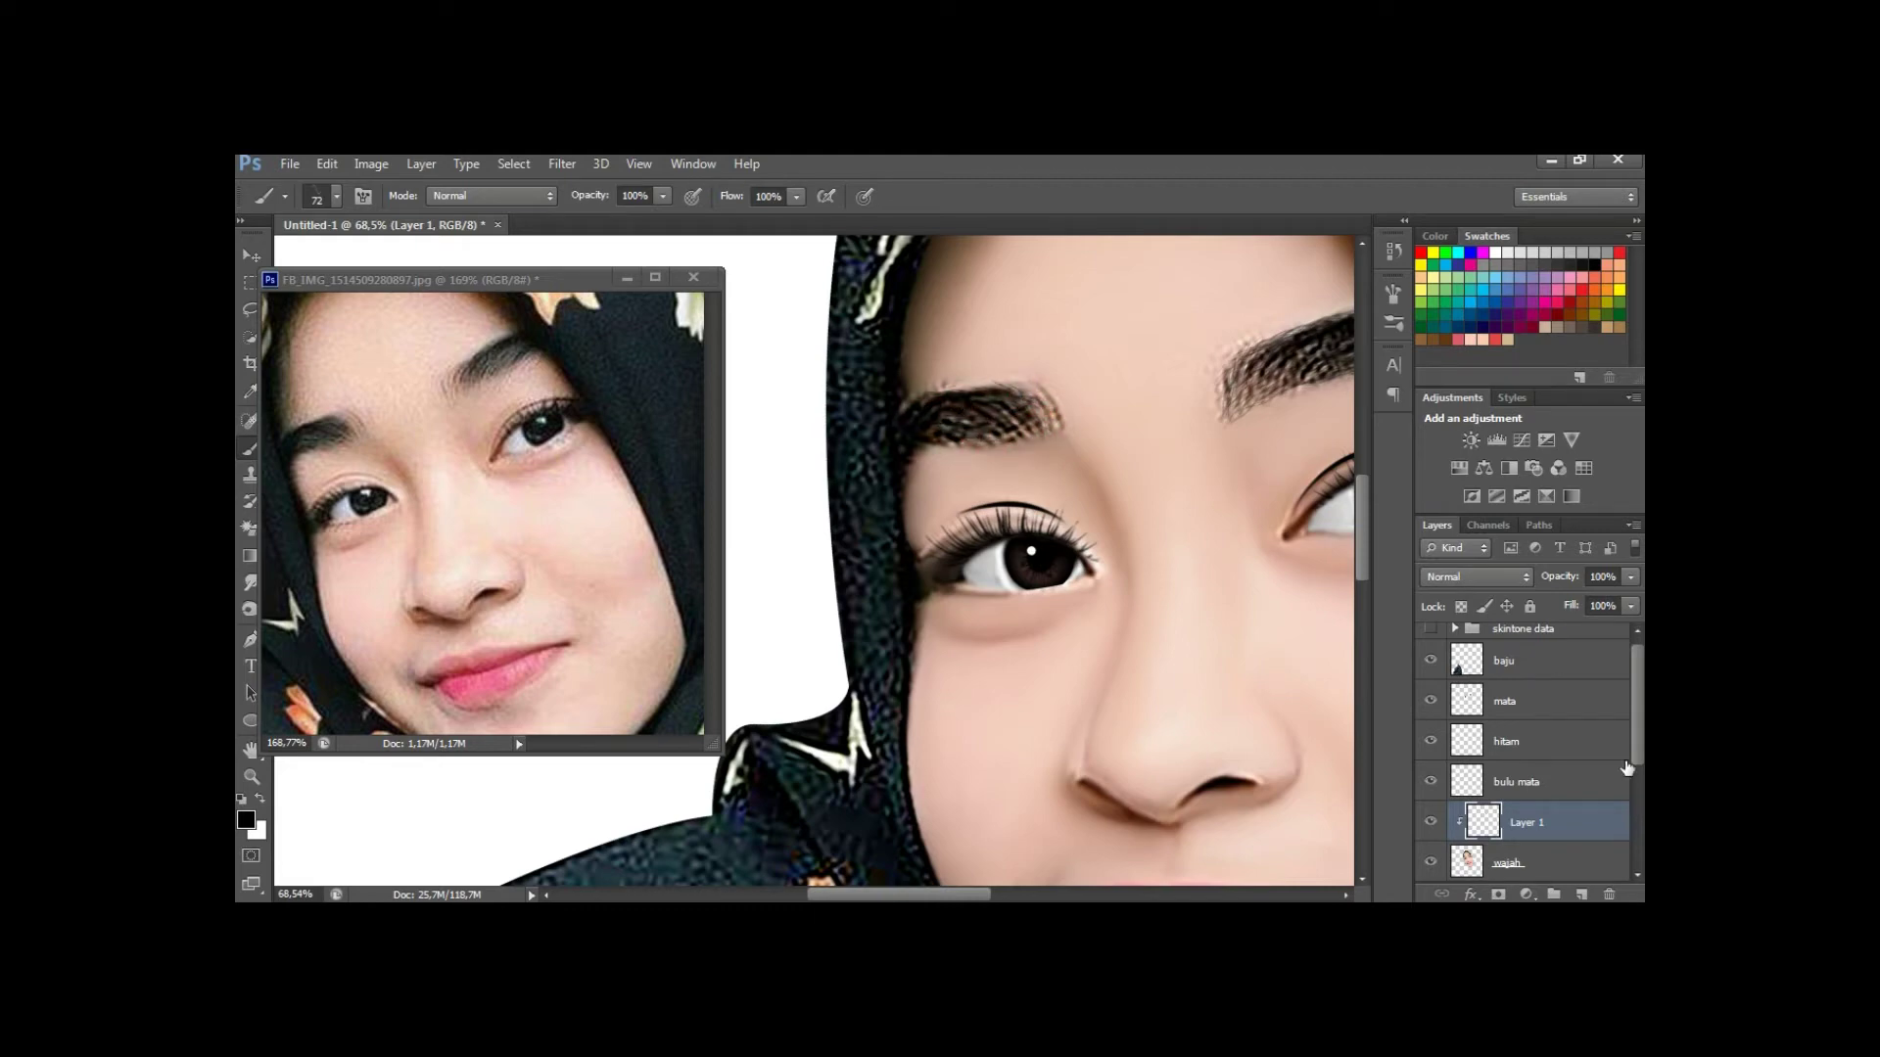
Duplicate wajah as wajah copy and smudge the left eyebrow's grainy texture into hairs.
{"action": "key", "text": "alt+bracketleft"}
{"action": "key", "text": "ctrl+j"}
{"action": "key", "text": "r"}
{"action": "left_click_drag", "start_coordinate": [972, 436], "coordinate": [1019, 385]}
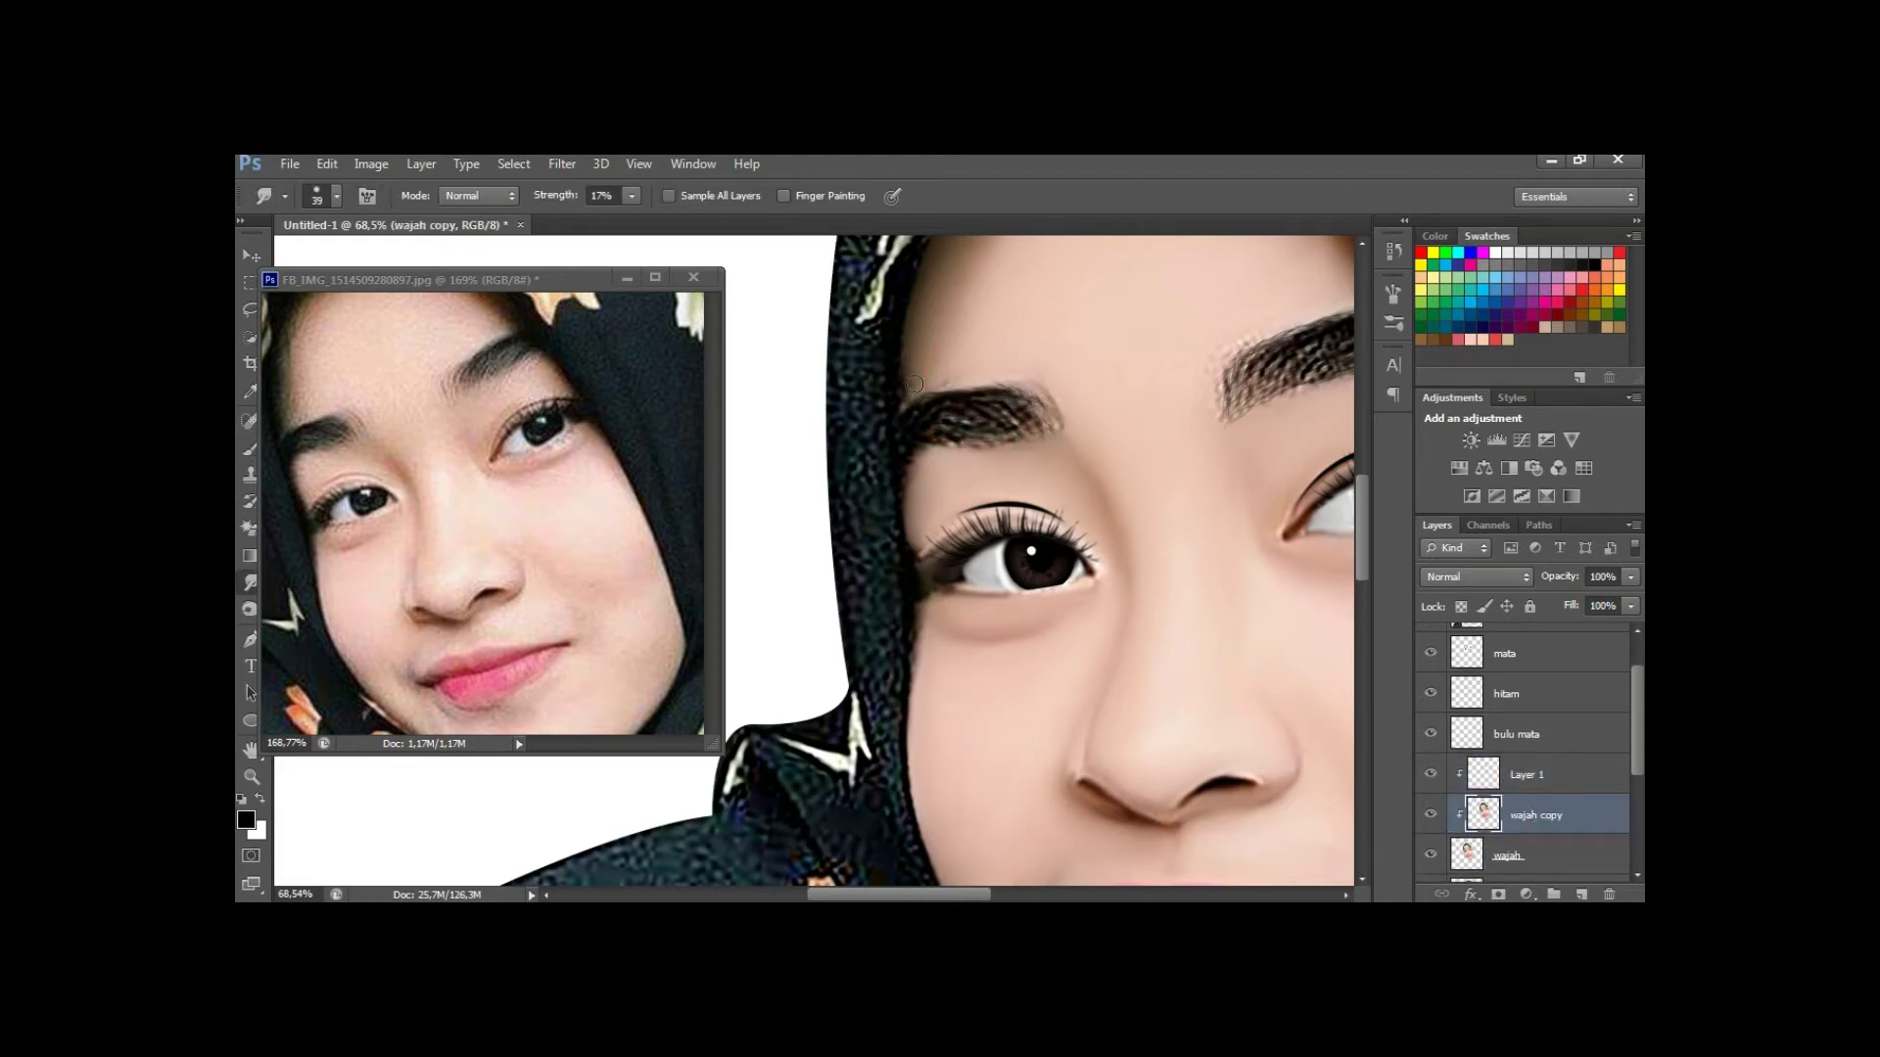
Smooth the inner top of the left eyebrow and merge Layer 1 into wajah.
{"action": "left_click_drag", "start_coordinate": [914, 411], "coordinate": [987, 397]}
{"action": "left_click", "coordinate": [1550, 770]}
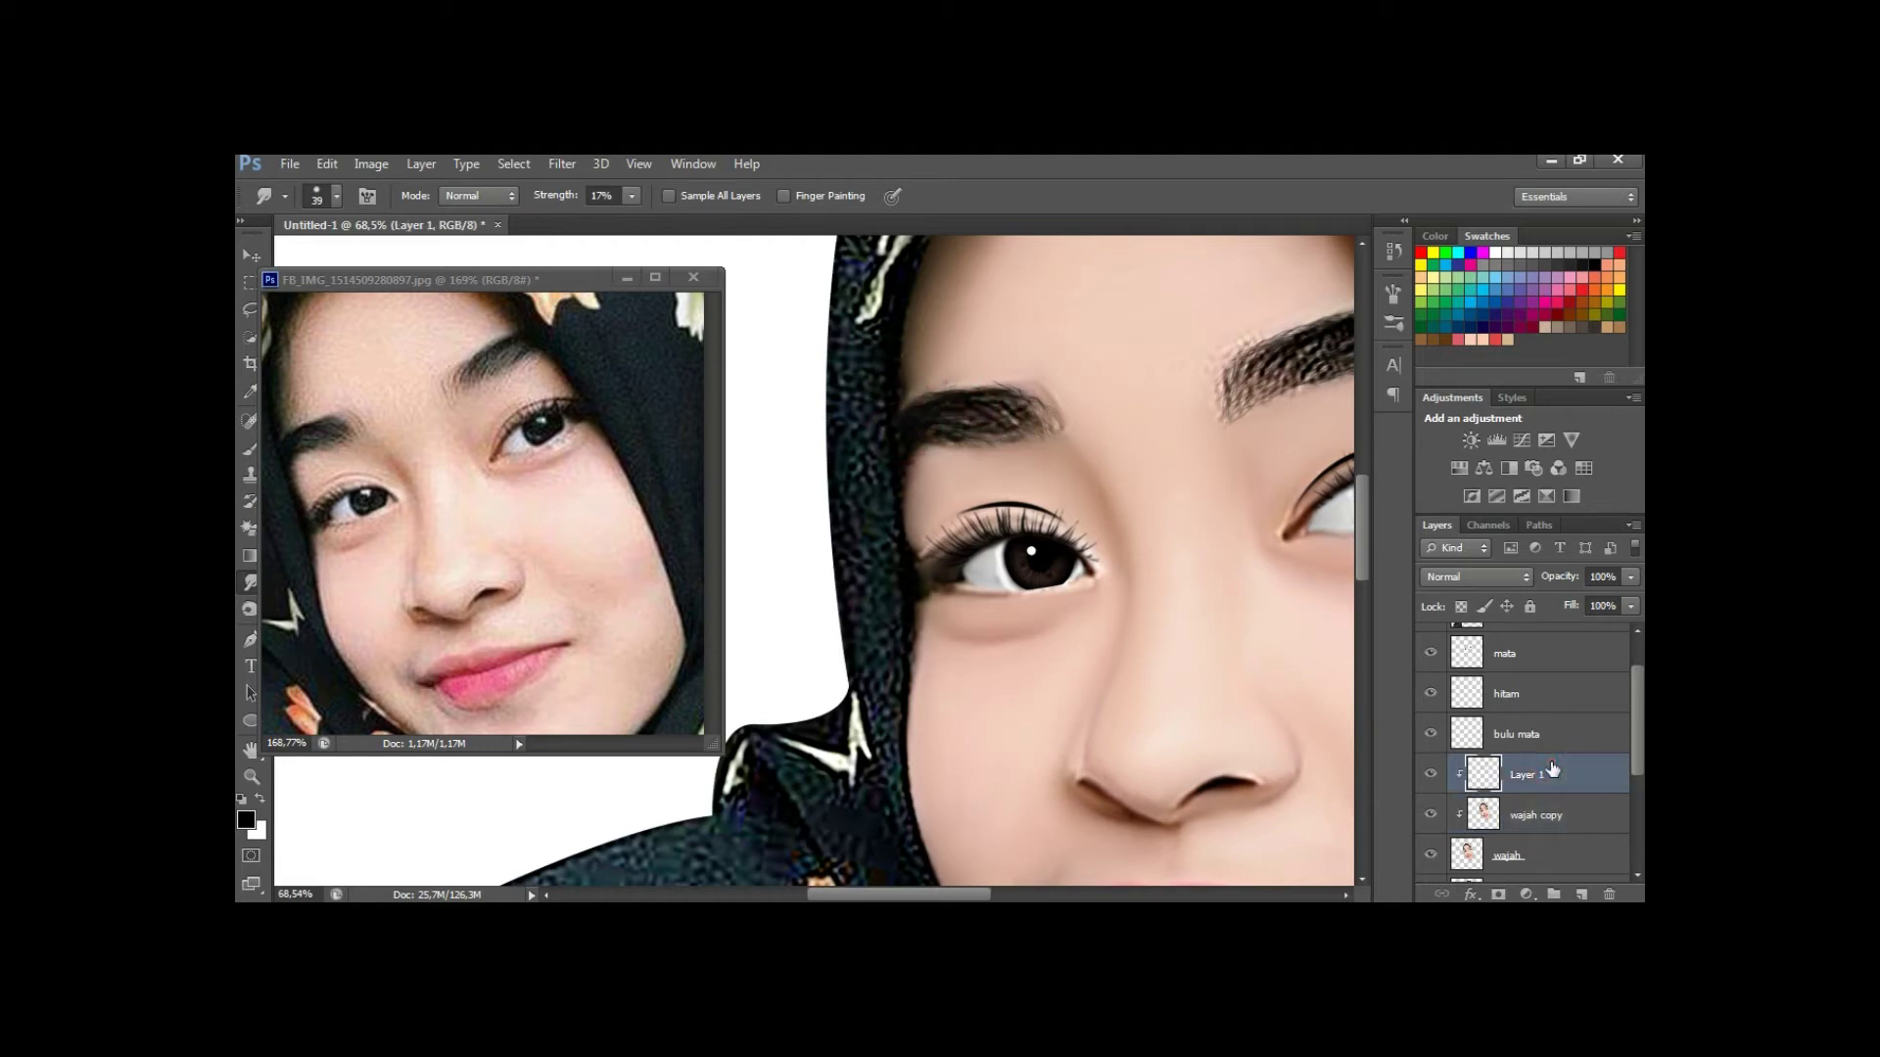
{"action": "key", "text": "Delete"}
{"action": "key", "text": "Delete"}
Add a new clipped layer and paint thin hairs on the left eyebrow at 37–52 px.
{"action": "key", "text": "ctrl+shift+n"}
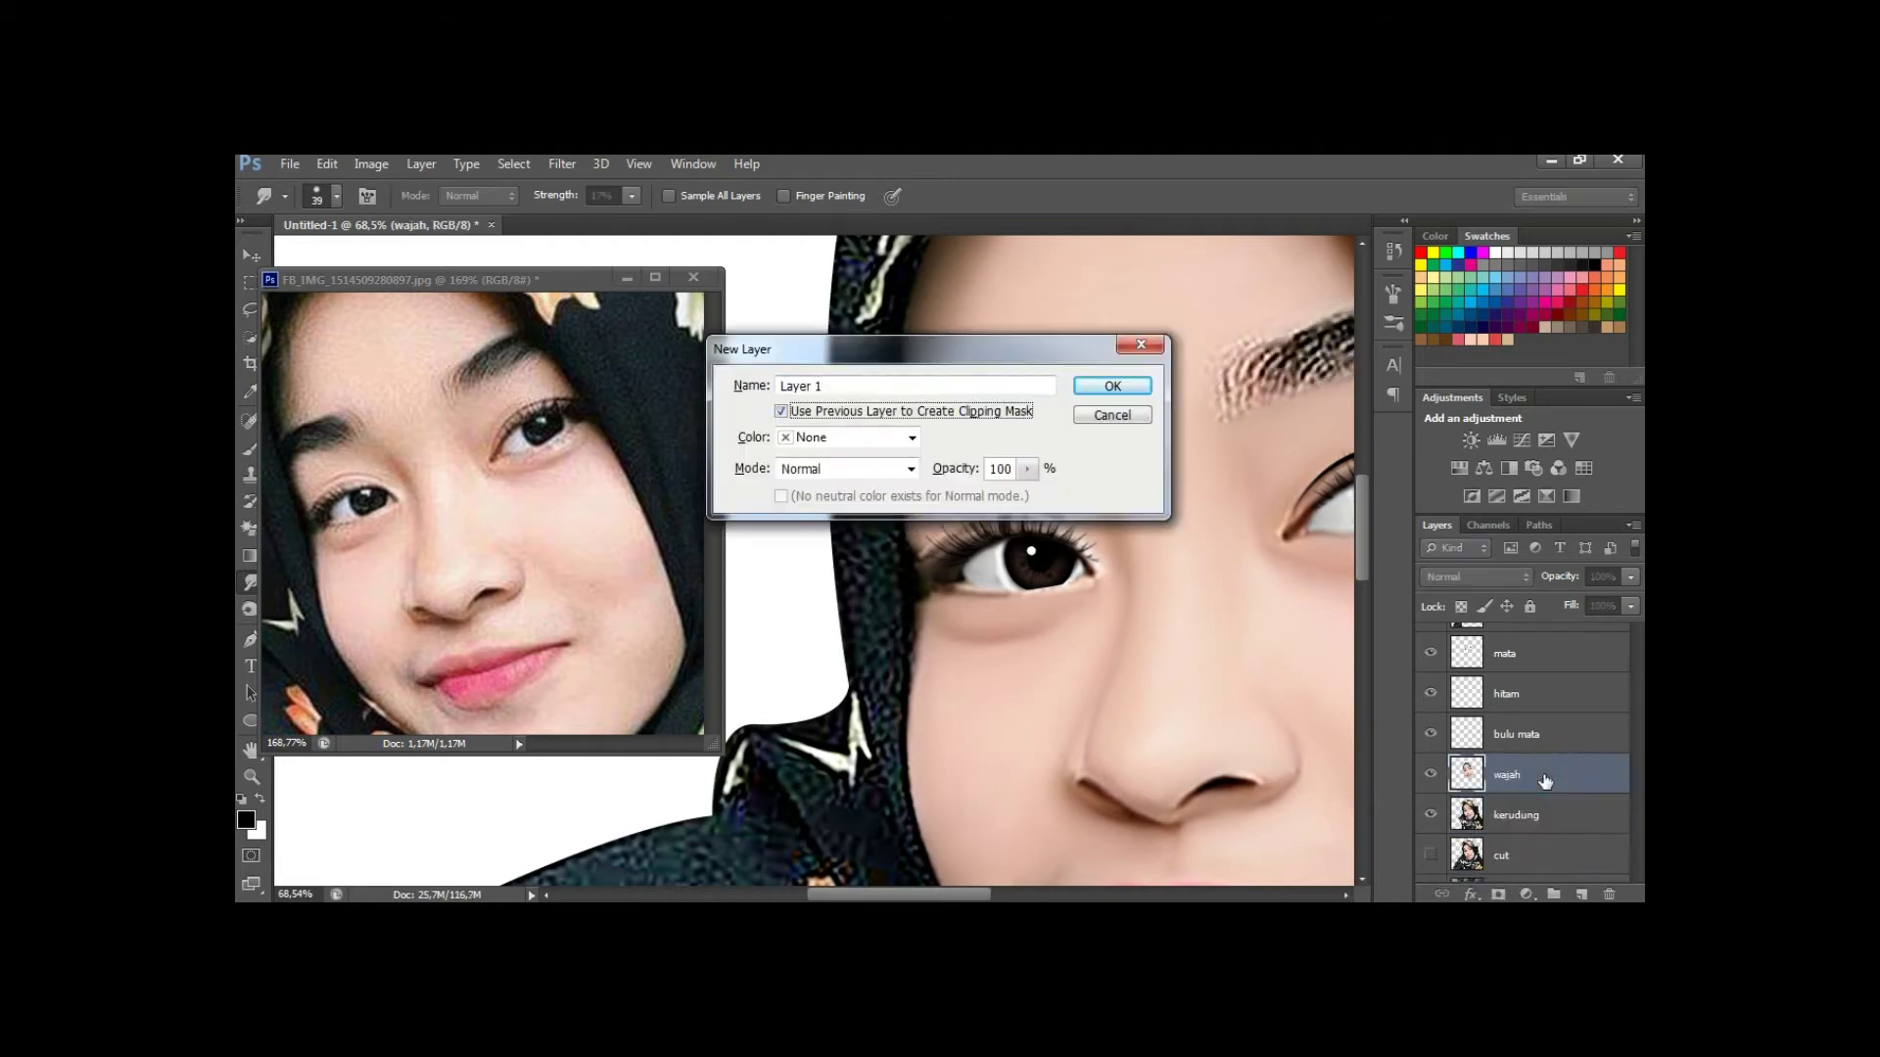
{"action": "key", "text": "Return"}
{"action": "key", "text": "b"}
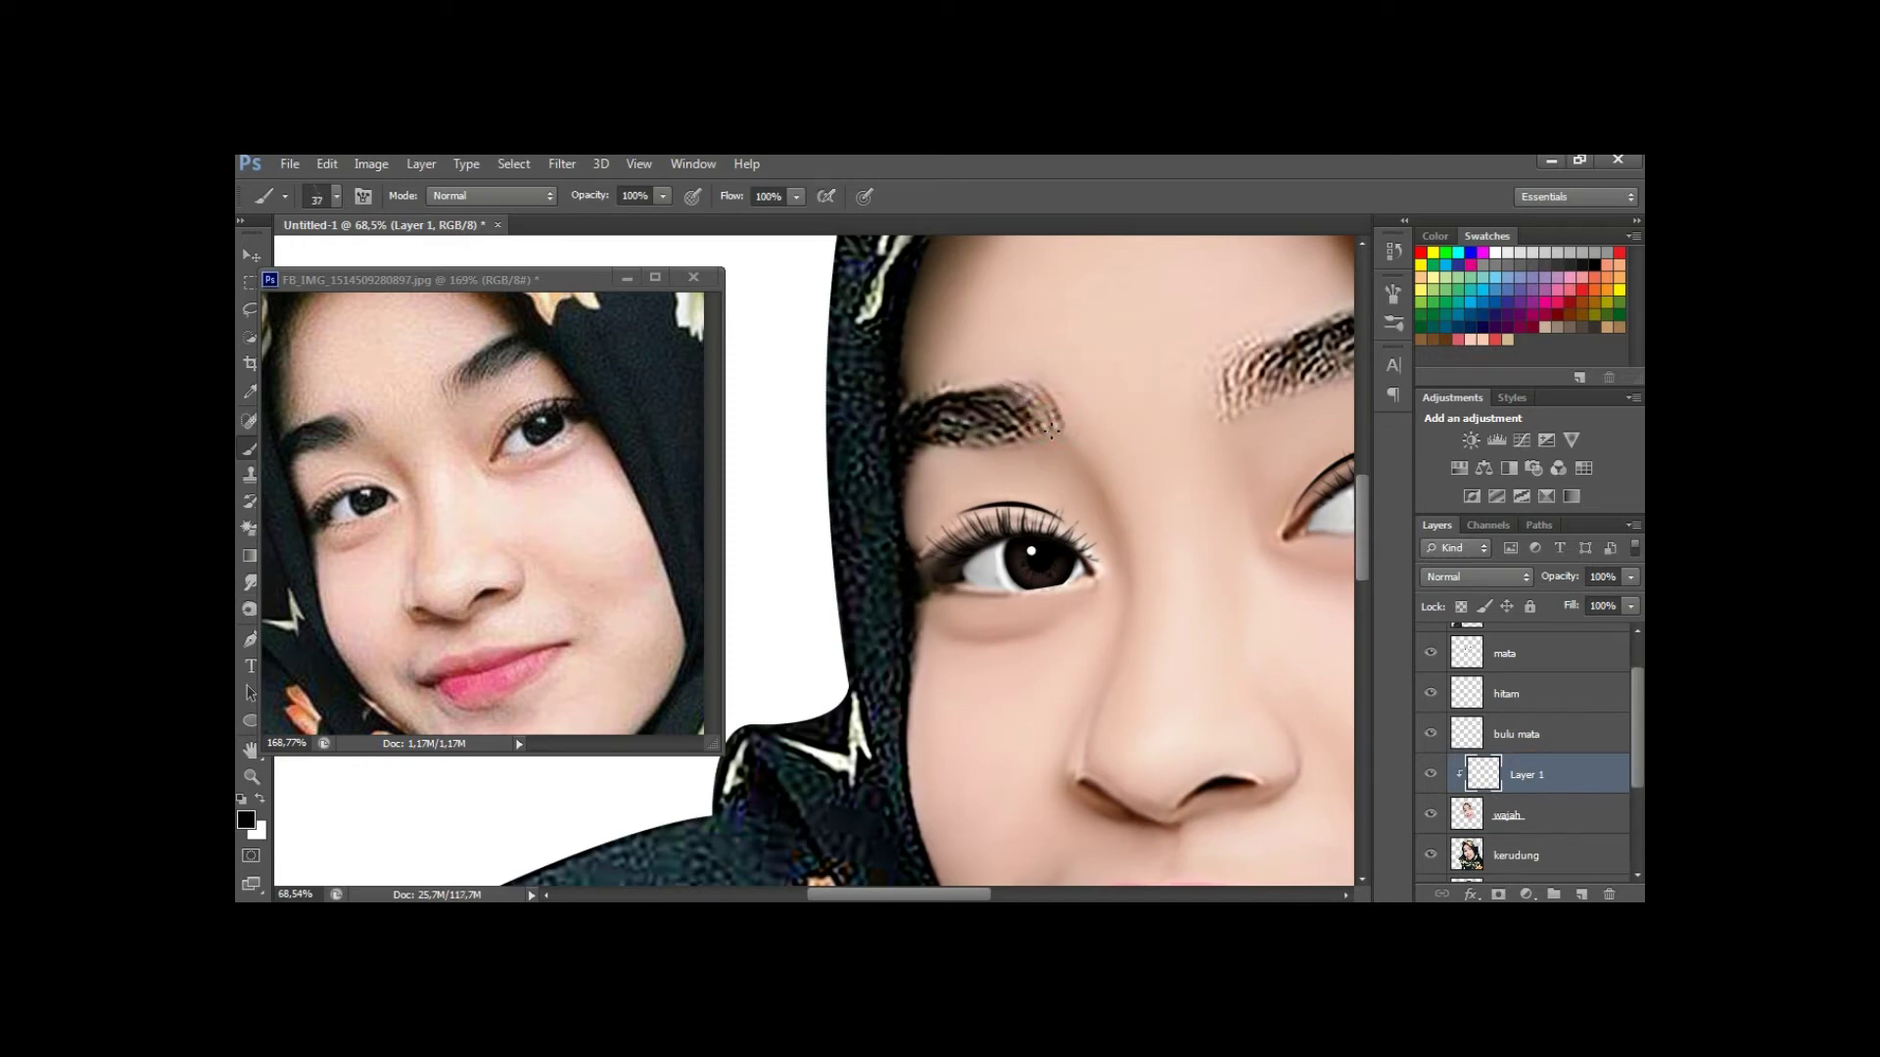
{"action": "left_click_drag", "start_coordinate": [982, 437], "coordinate": [984, 422]}
{"action": "key", "text": "bracketright"}
{"action": "mouse_move", "coordinate": [1218, 410]}
{"action": "left_mouse_down"}
{"action": "mouse_move", "coordinate": [973, 420]}
{"action": "mouse_move", "coordinate": [1040, 365]}
{"action": "left_mouse_up"}
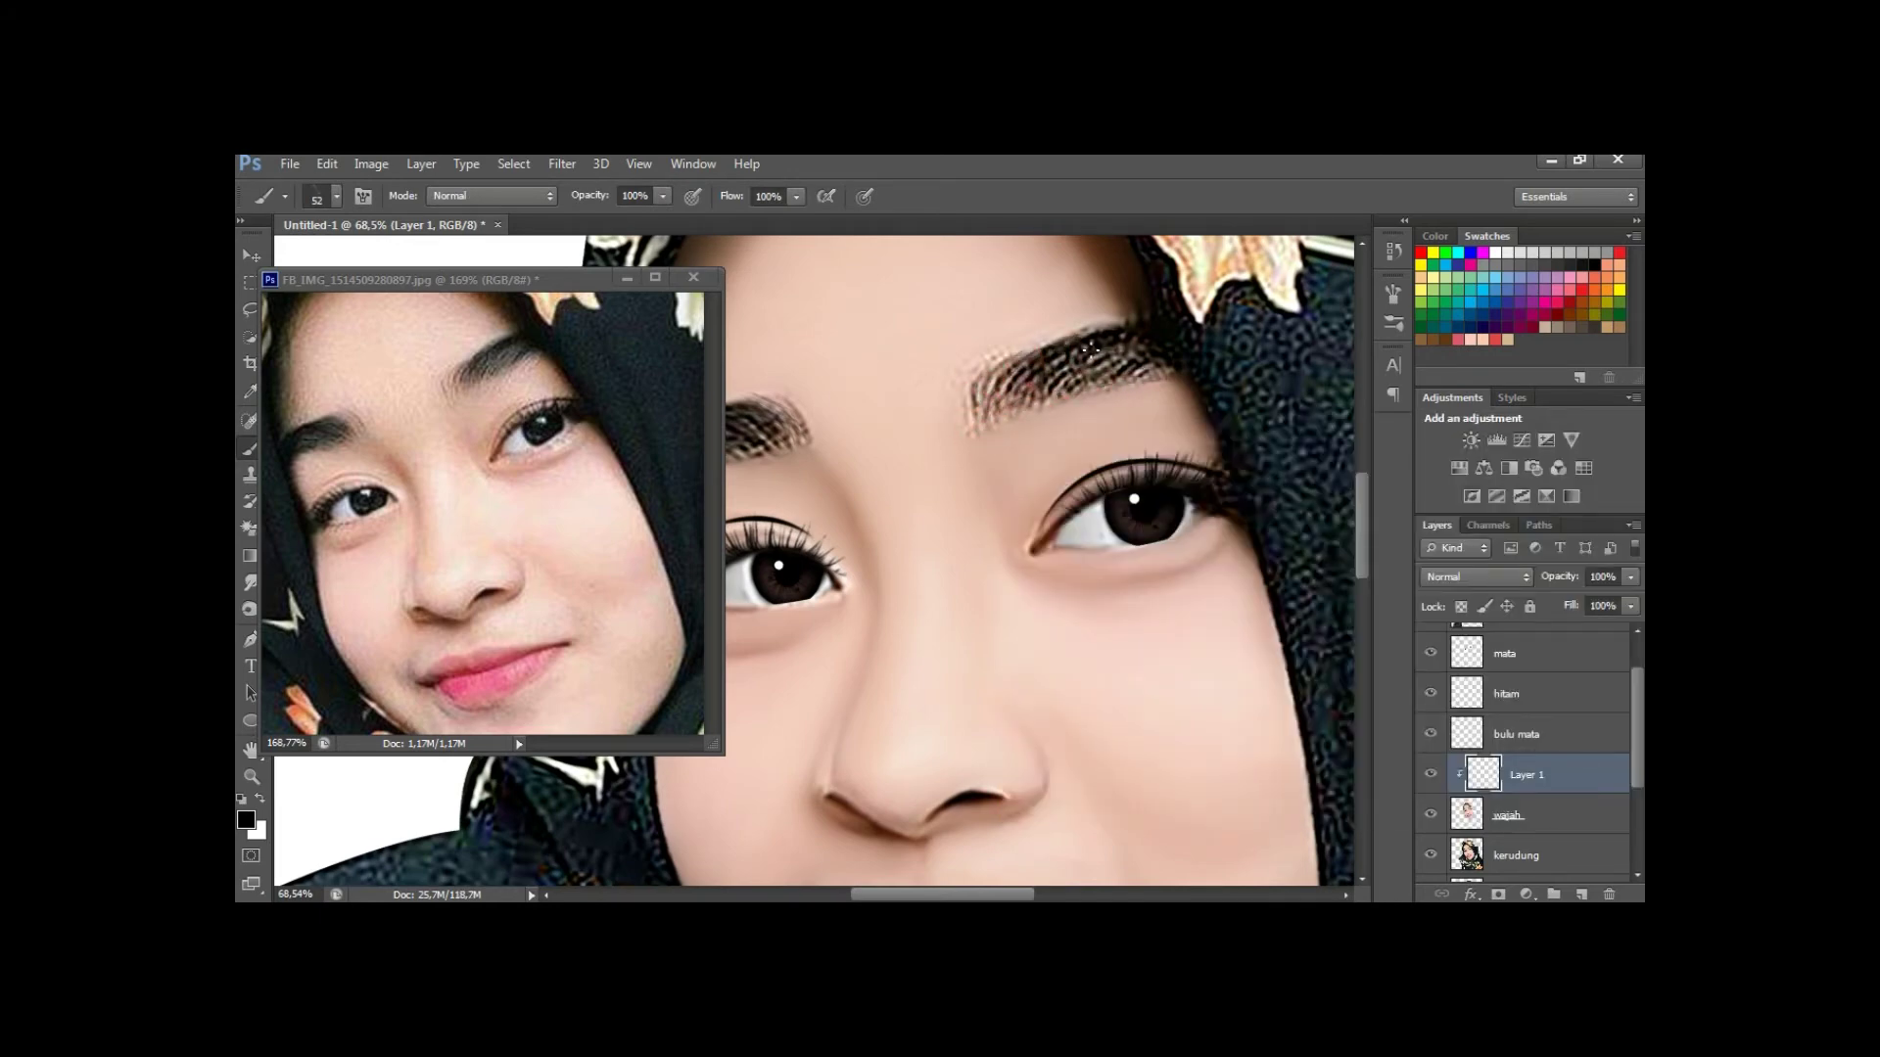
Duplicate the wajah face layer as wajah copy for smudging.
{"action": "left_click", "coordinate": [1553, 814]}
{"action": "key", "text": "ctrl+j"}
{"action": "key", "text": "r"}
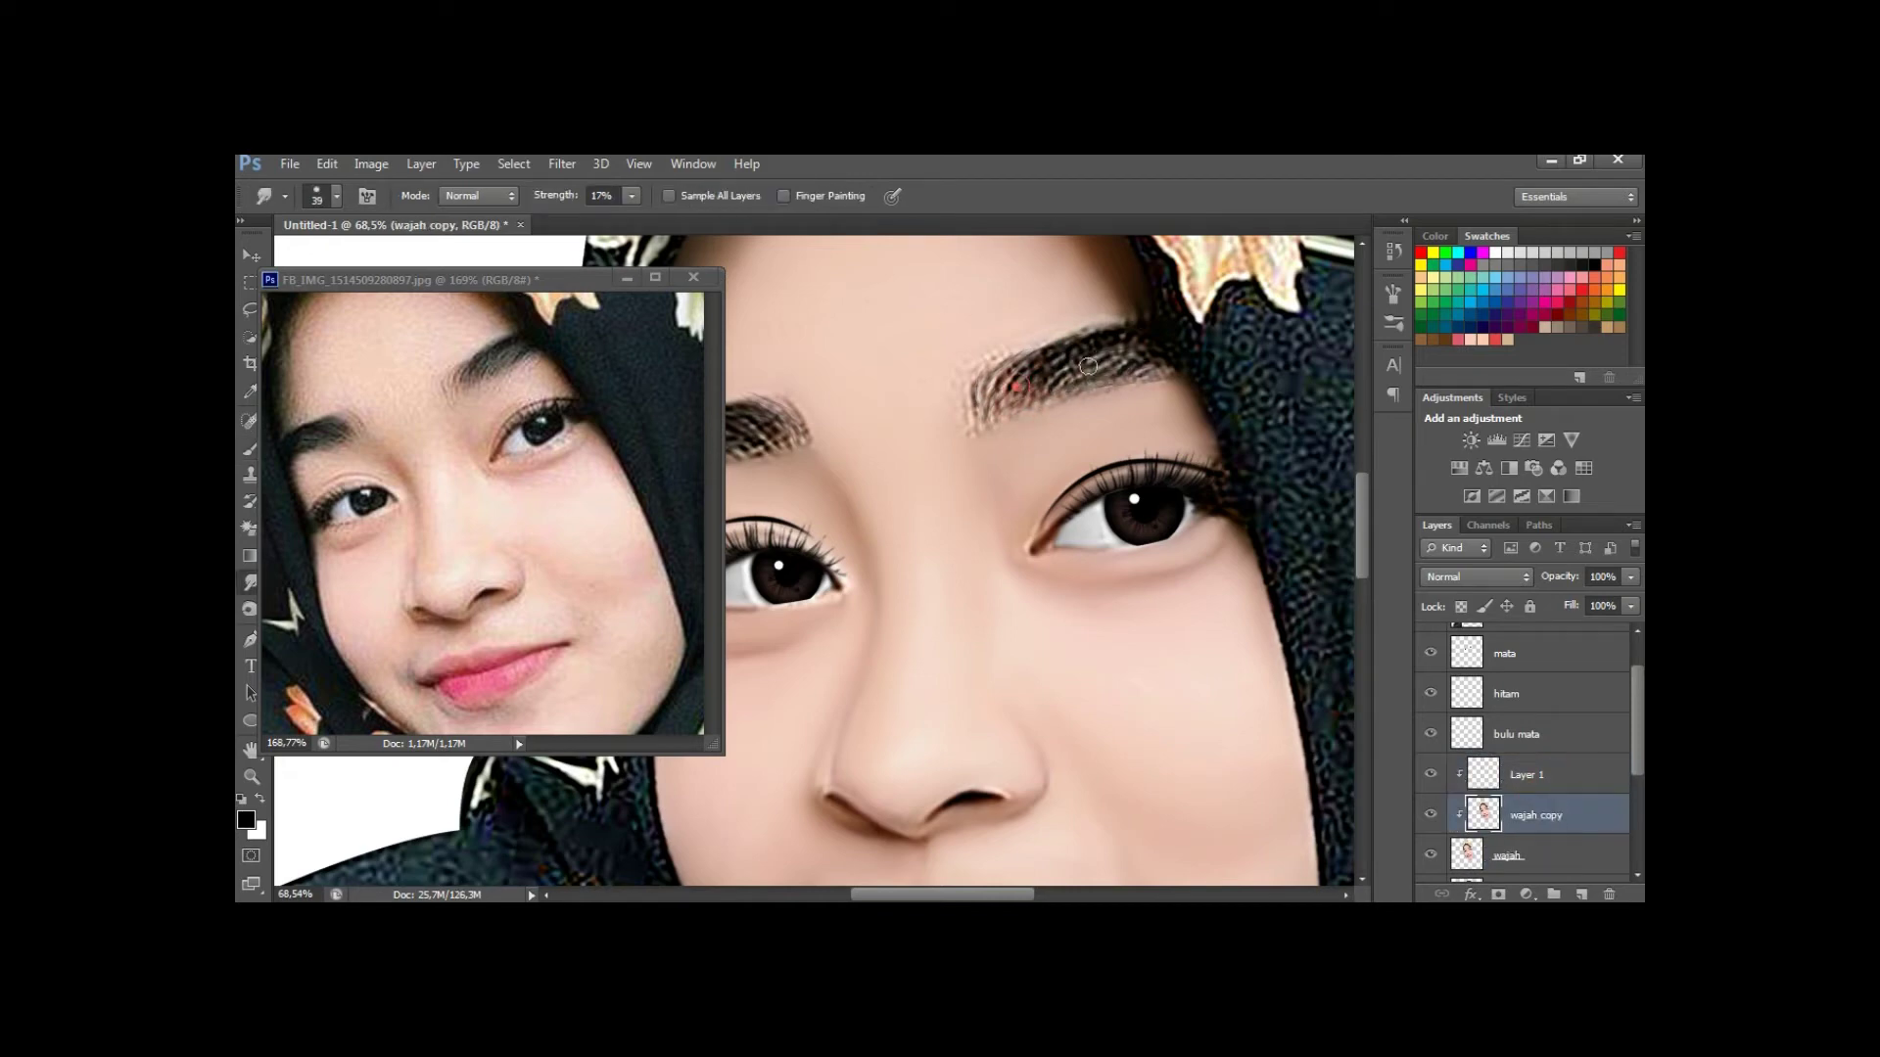
Smudge the left and right parts of the eyebrow smoother on wajah copy.
{"action": "mouse_move", "coordinate": [974, 428]}
{"action": "left_mouse_down"}
{"action": "mouse_move", "coordinate": [1107, 393]}
{"action": "mouse_move", "coordinate": [983, 423]}
{"action": "left_mouse_up"}
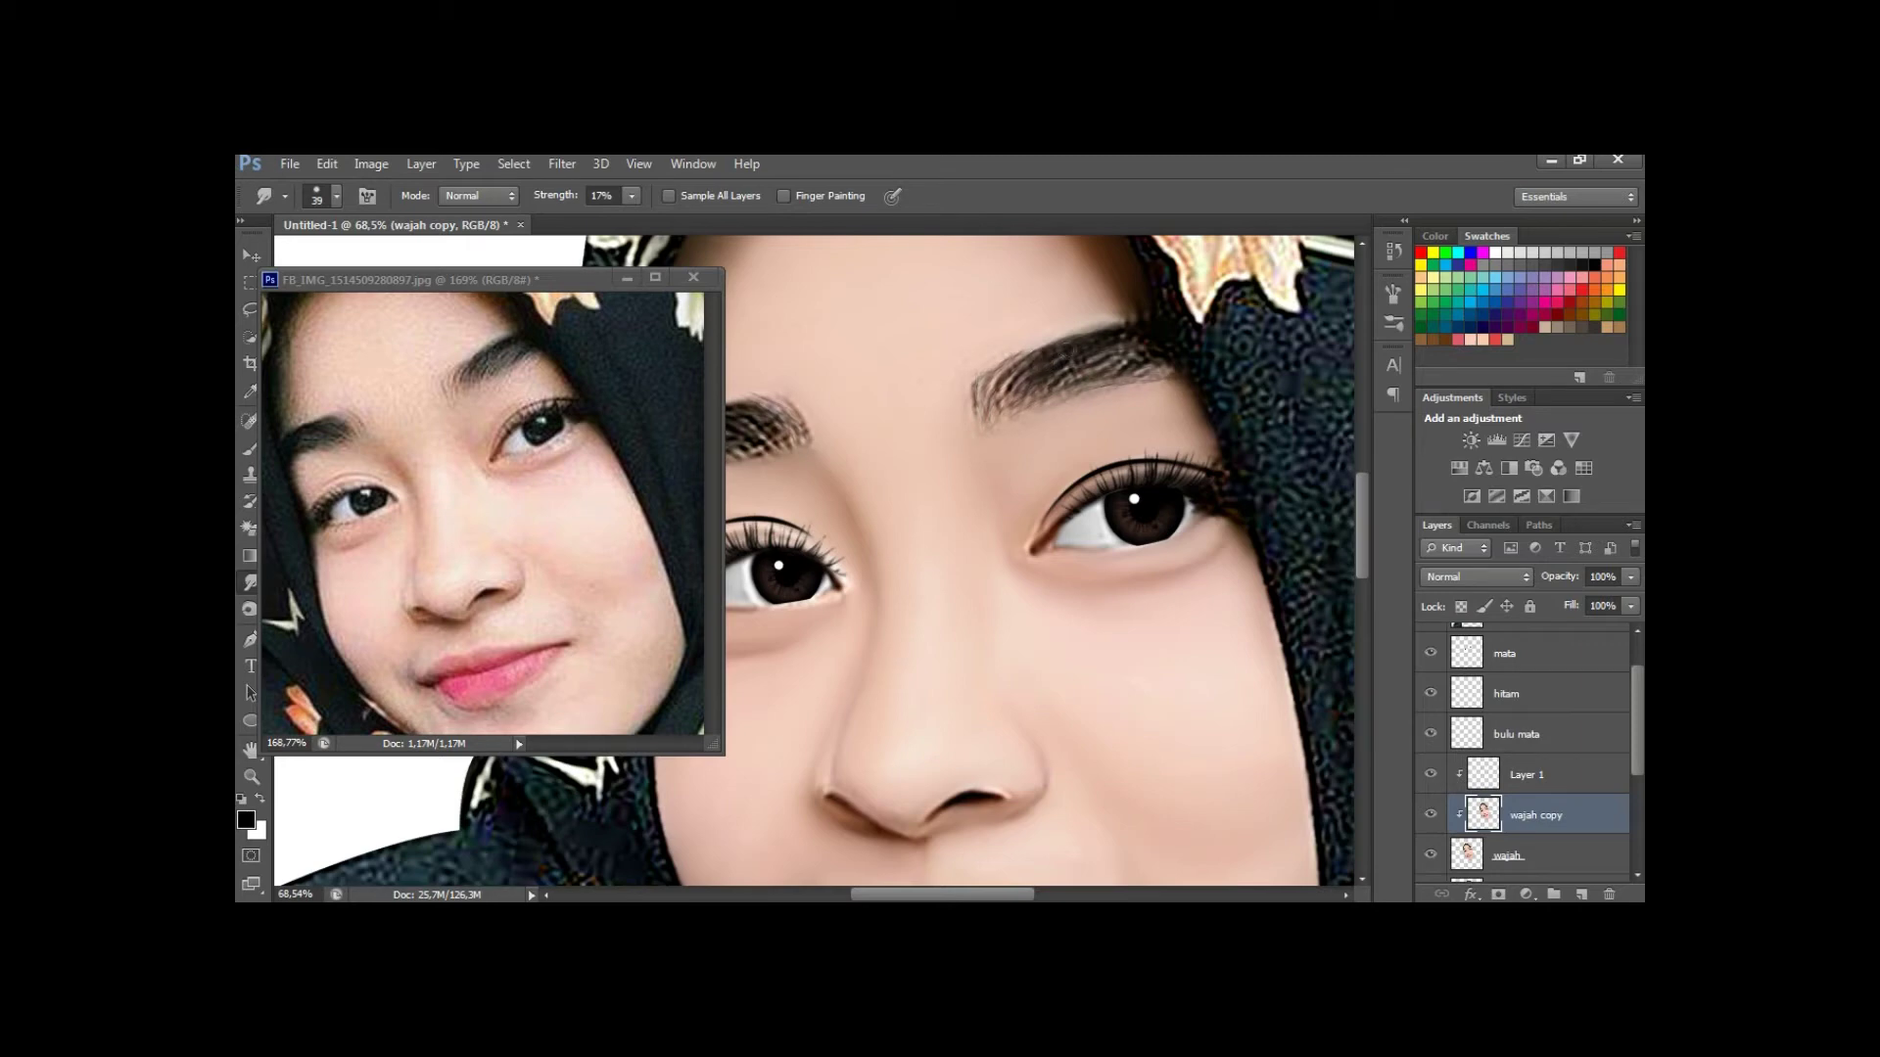
{"action": "left_click_drag", "start_coordinate": [1130, 341], "coordinate": [1089, 359]}
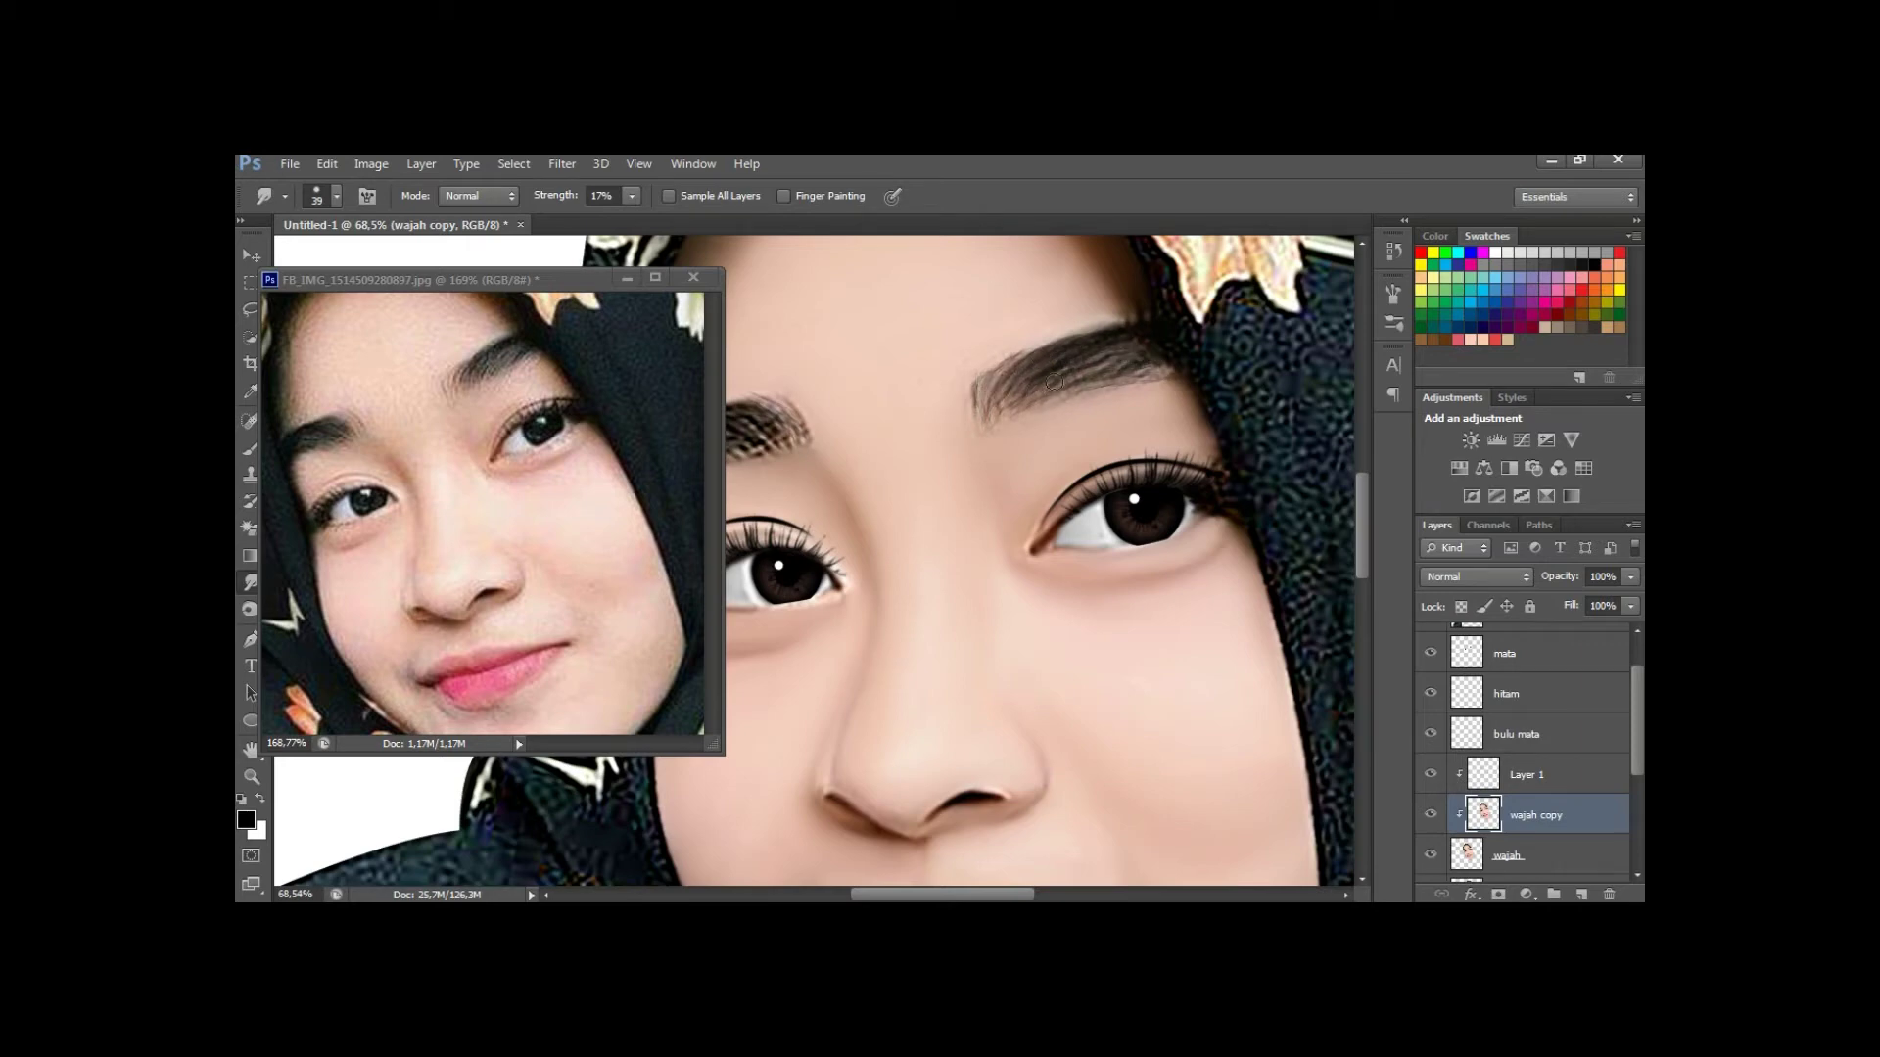
{"action": "mouse_move", "coordinate": [789, 412]}
{"action": "left_mouse_down"}
{"action": "mouse_move", "coordinate": [1004, 385]}
{"action": "mouse_move", "coordinate": [953, 429]}
{"action": "mouse_move", "coordinate": [967, 402]}
{"action": "mouse_move", "coordinate": [1003, 421]}
{"action": "left_mouse_up"}
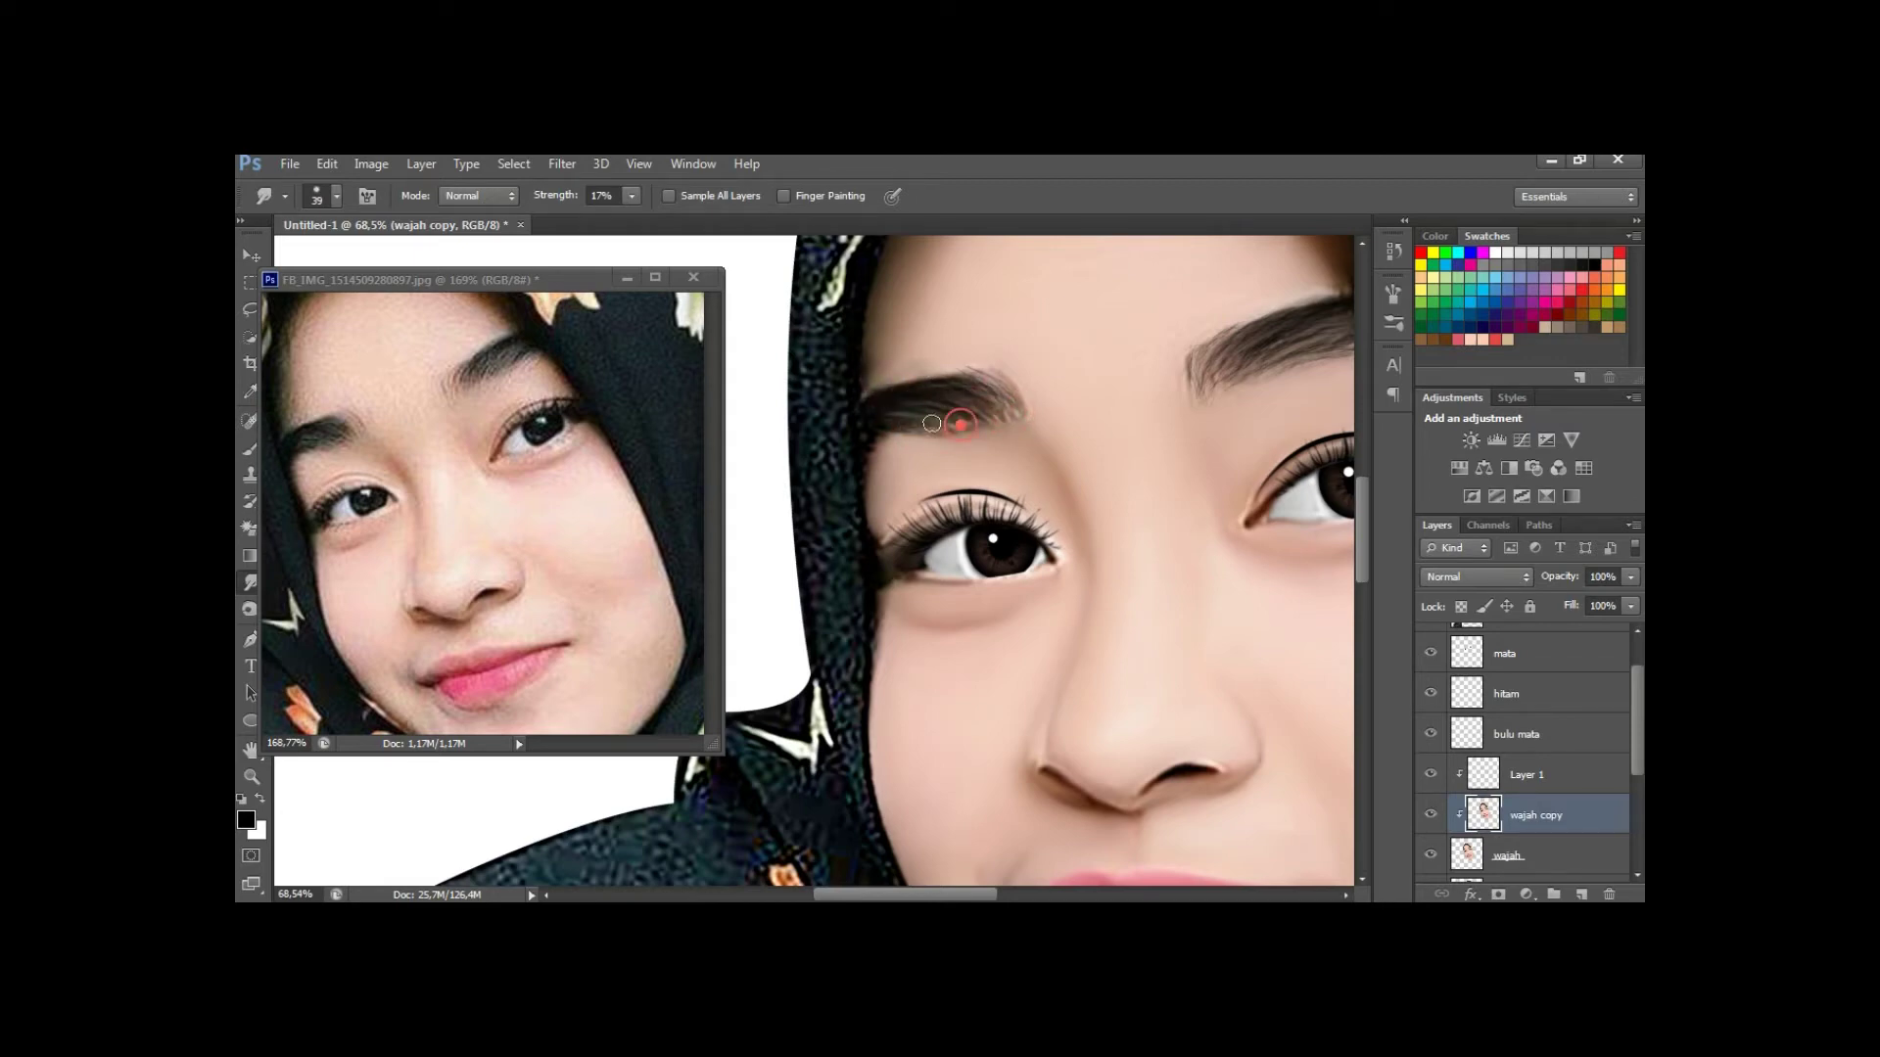
Paint dark hair strokes along the other eyebrow on Layer 1.
{"action": "key", "text": "alt+bracketright"}
{"action": "key", "text": "b"}
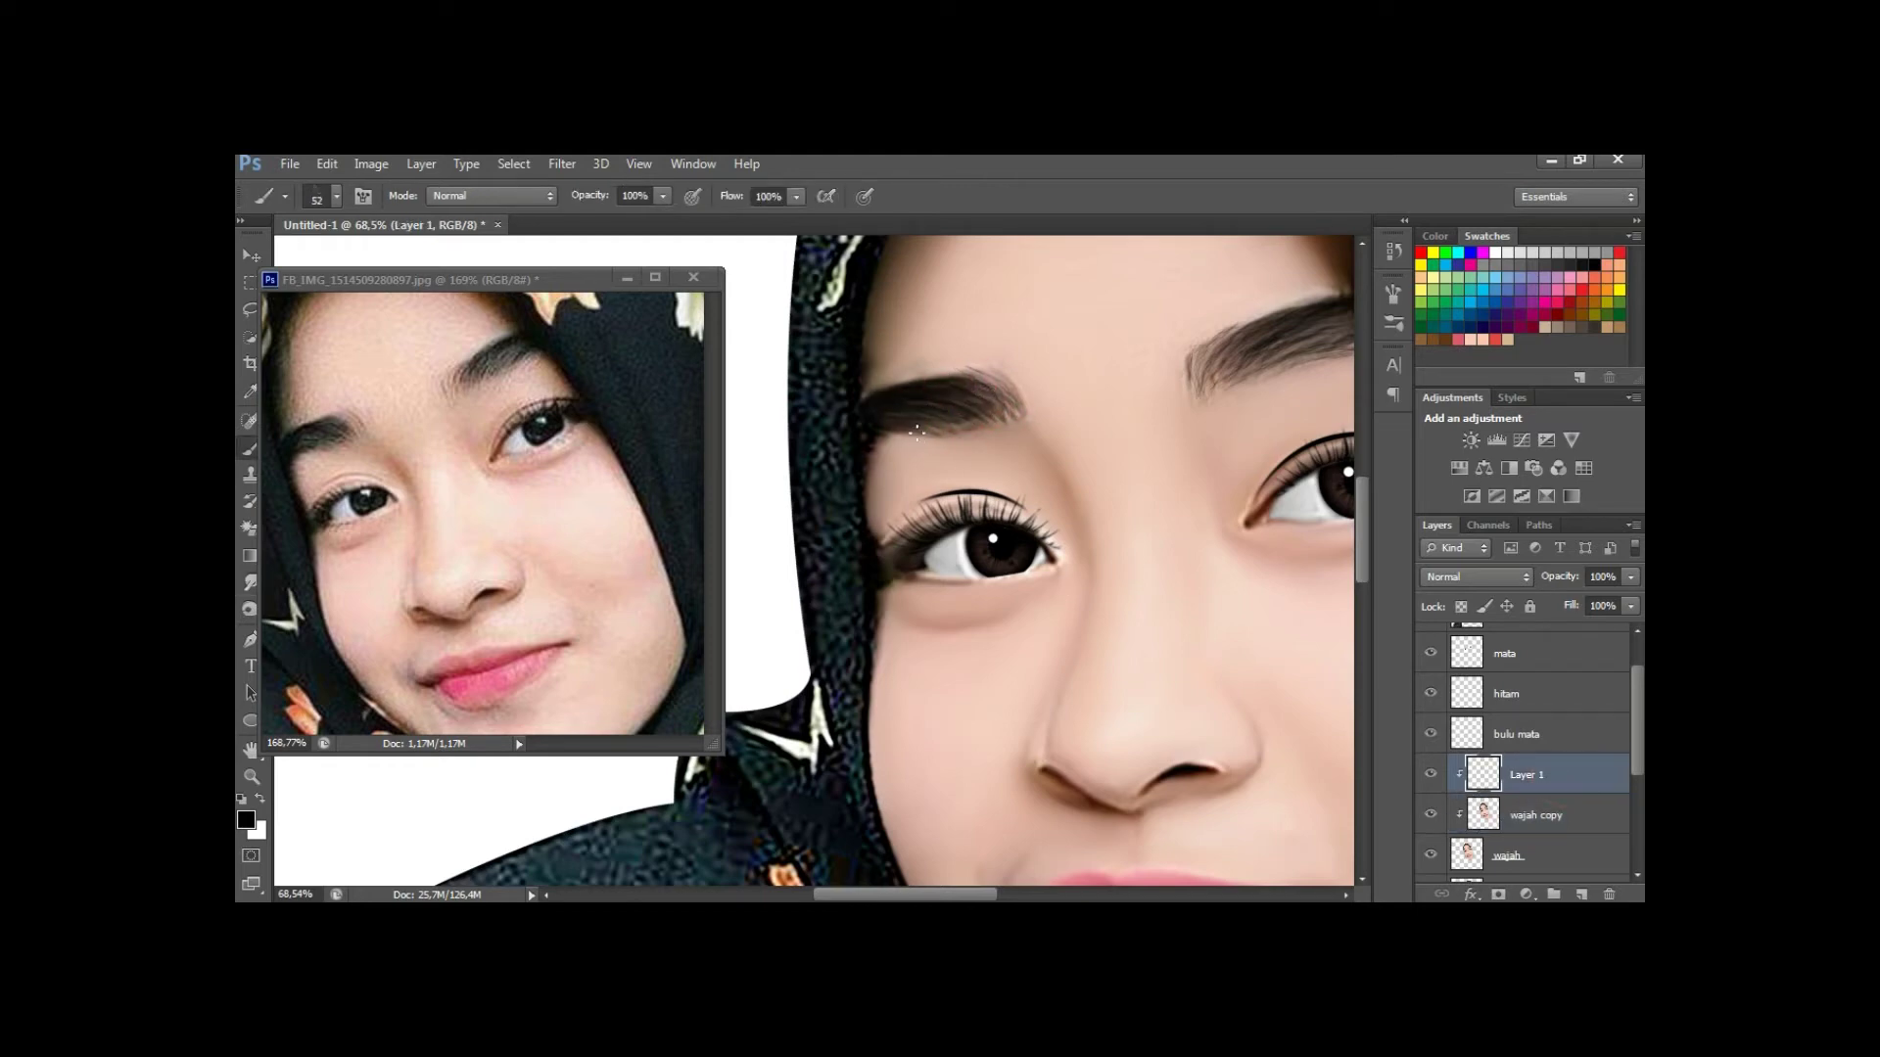
{"action": "mouse_move", "coordinate": [1252, 390]}
{"action": "left_mouse_down"}
{"action": "mouse_move", "coordinate": [973, 420]}
{"action": "mouse_move", "coordinate": [923, 388]}
{"action": "mouse_move", "coordinate": [1052, 377]}
{"action": "left_mouse_up"}
{"action": "mouse_move", "coordinate": [931, 392]}
{"action": "left_mouse_down"}
{"action": "mouse_move", "coordinate": [965, 369]}
{"action": "mouse_move", "coordinate": [1052, 367]}
{"action": "mouse_move", "coordinate": [1026, 416]}
{"action": "left_mouse_up"}
Erase stray strokes near the eyebrow and add fresh strokes at its inner end.
{"action": "key", "text": "z"}
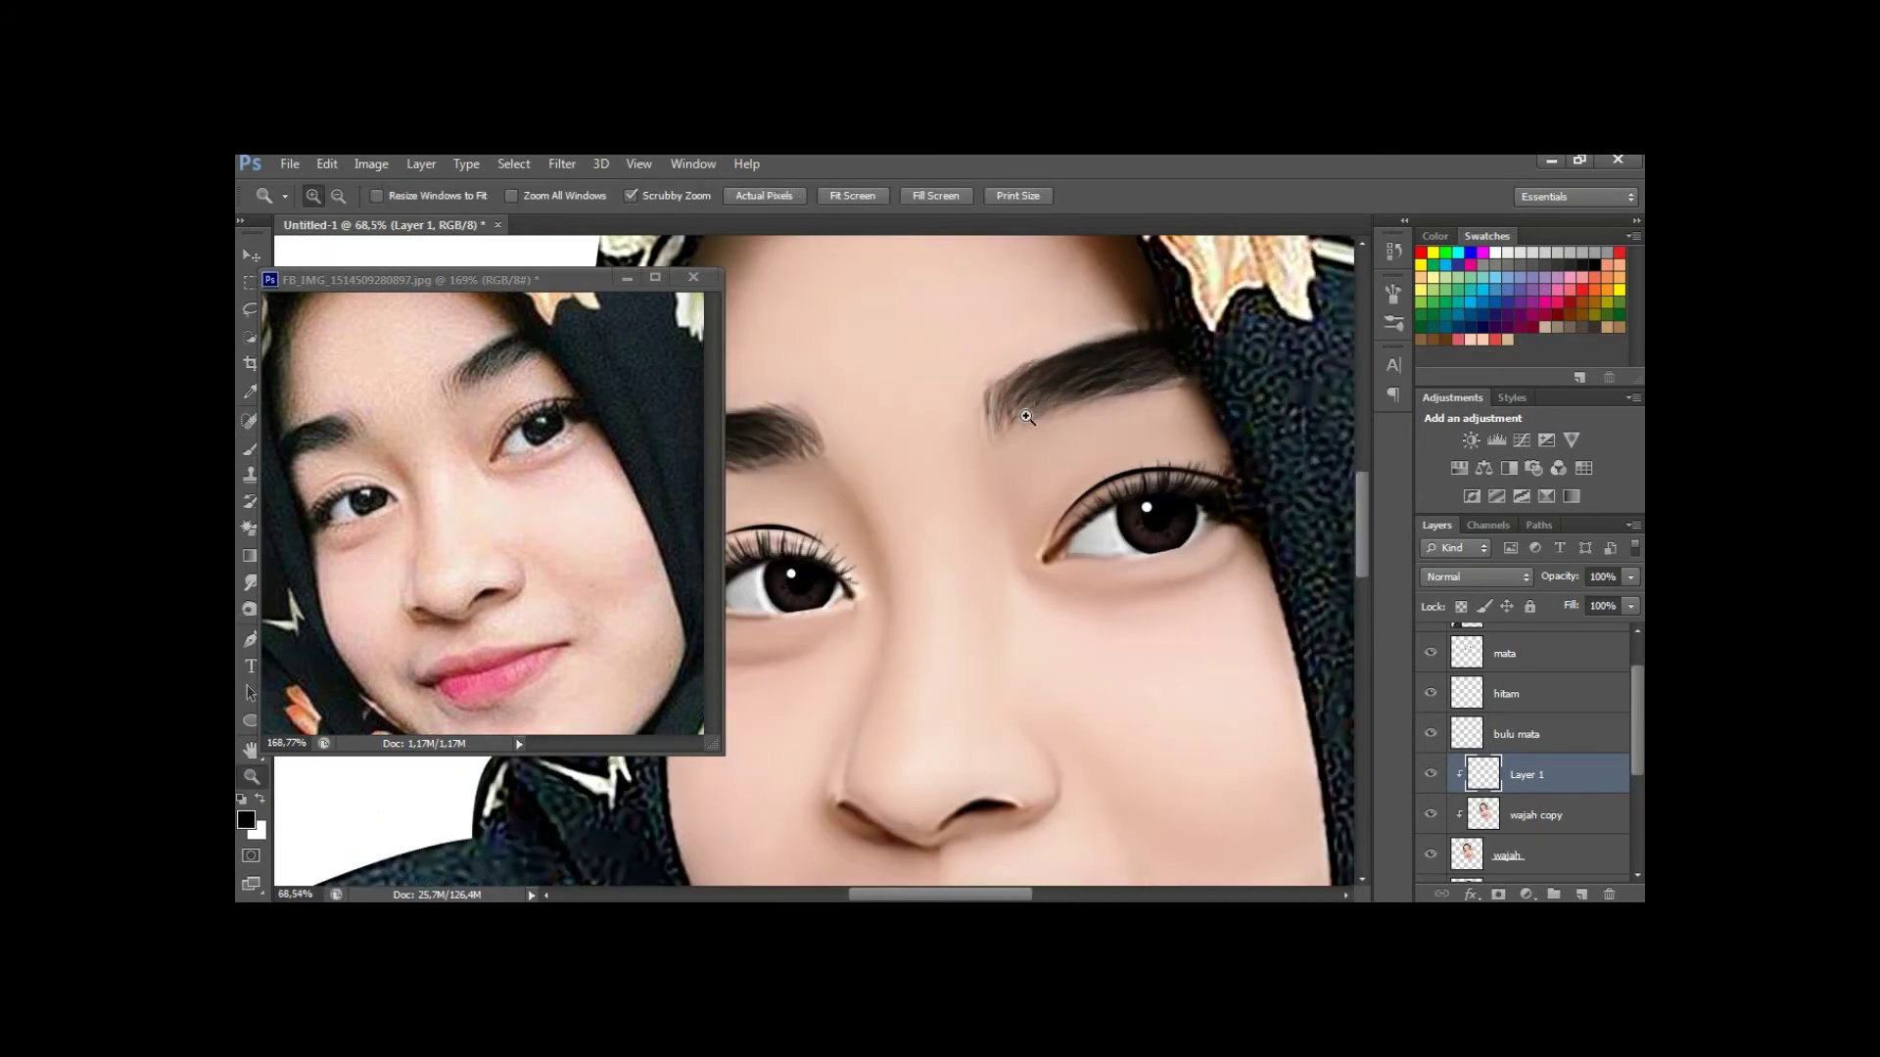
{"action": "right_click", "coordinate": [249, 529]}
{"action": "left_click", "coordinate": [324, 521]}
{"action": "left_click", "coordinate": [1024, 342]}
{"action": "left_click", "coordinate": [1177, 394]}
{"action": "left_click", "coordinate": [1058, 419]}
{"action": "key", "text": "b"}
{"action": "left_click", "coordinate": [1009, 409]}
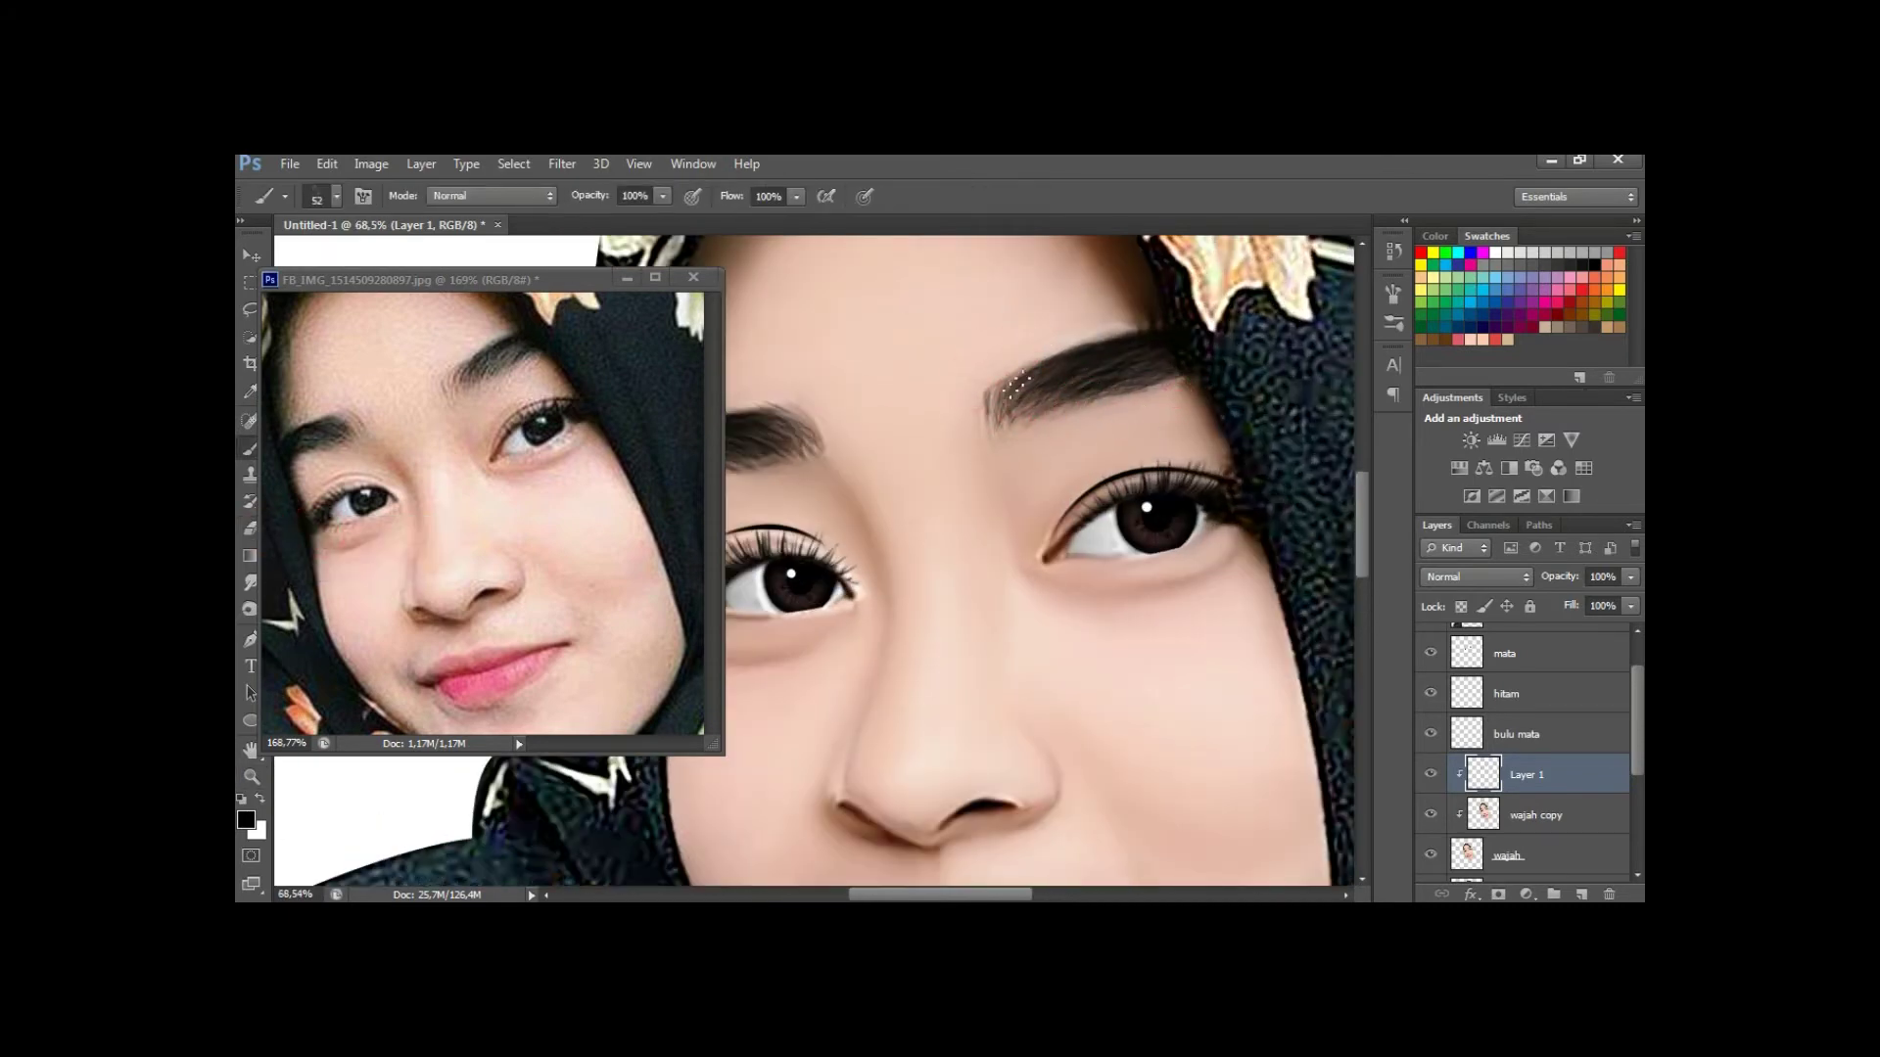
Shift the overview slightly left and dab more paint onto the inner eyebrow.
{"action": "key", "text": "h"}
{"action": "scroll", "coordinate": [1038, 470], "scroll_direction": "down", "scroll_amount": 3}
{"action": "left_click_drag", "start_coordinate": [1073, 481], "coordinate": [1003, 480]}
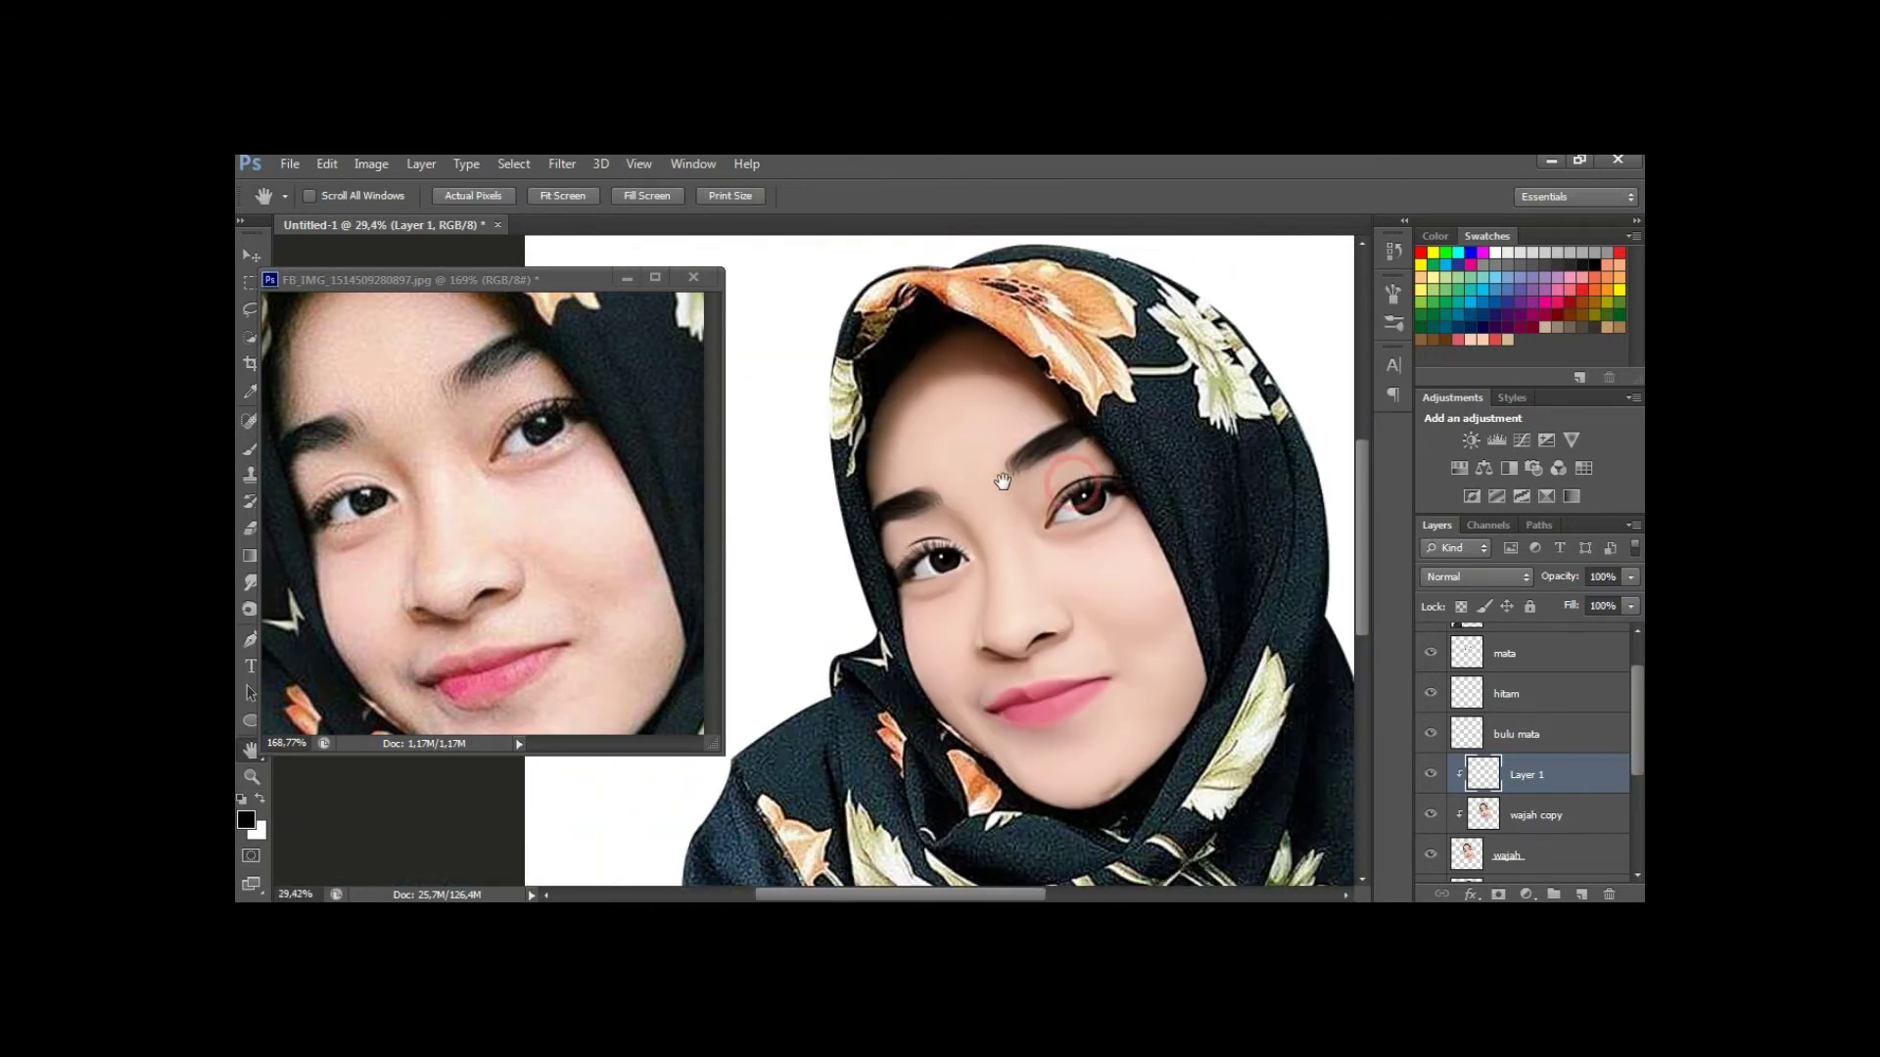
{"action": "scroll", "coordinate": [1003, 481], "scroll_direction": "up", "scroll_amount": 2}
{"action": "key", "text": "e"}
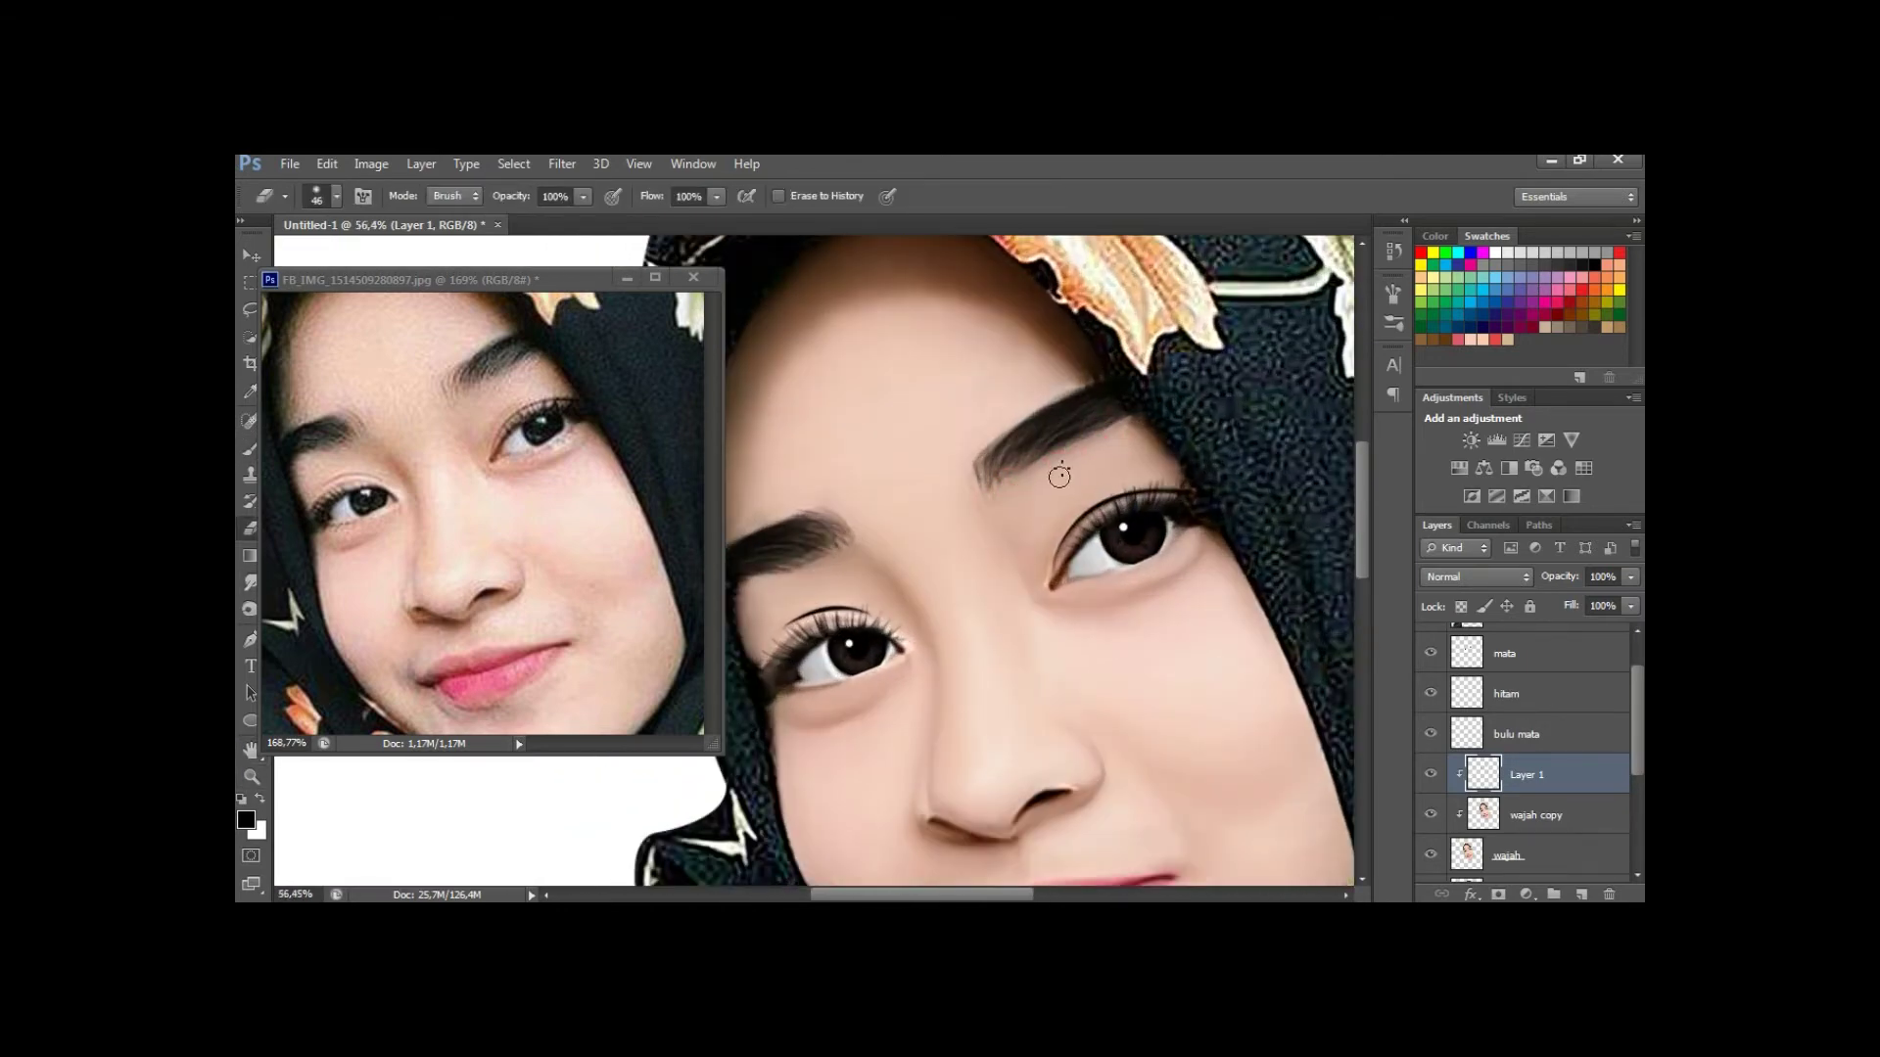
{"action": "key", "text": "b"}
{"action": "left_click", "coordinate": [999, 479]}
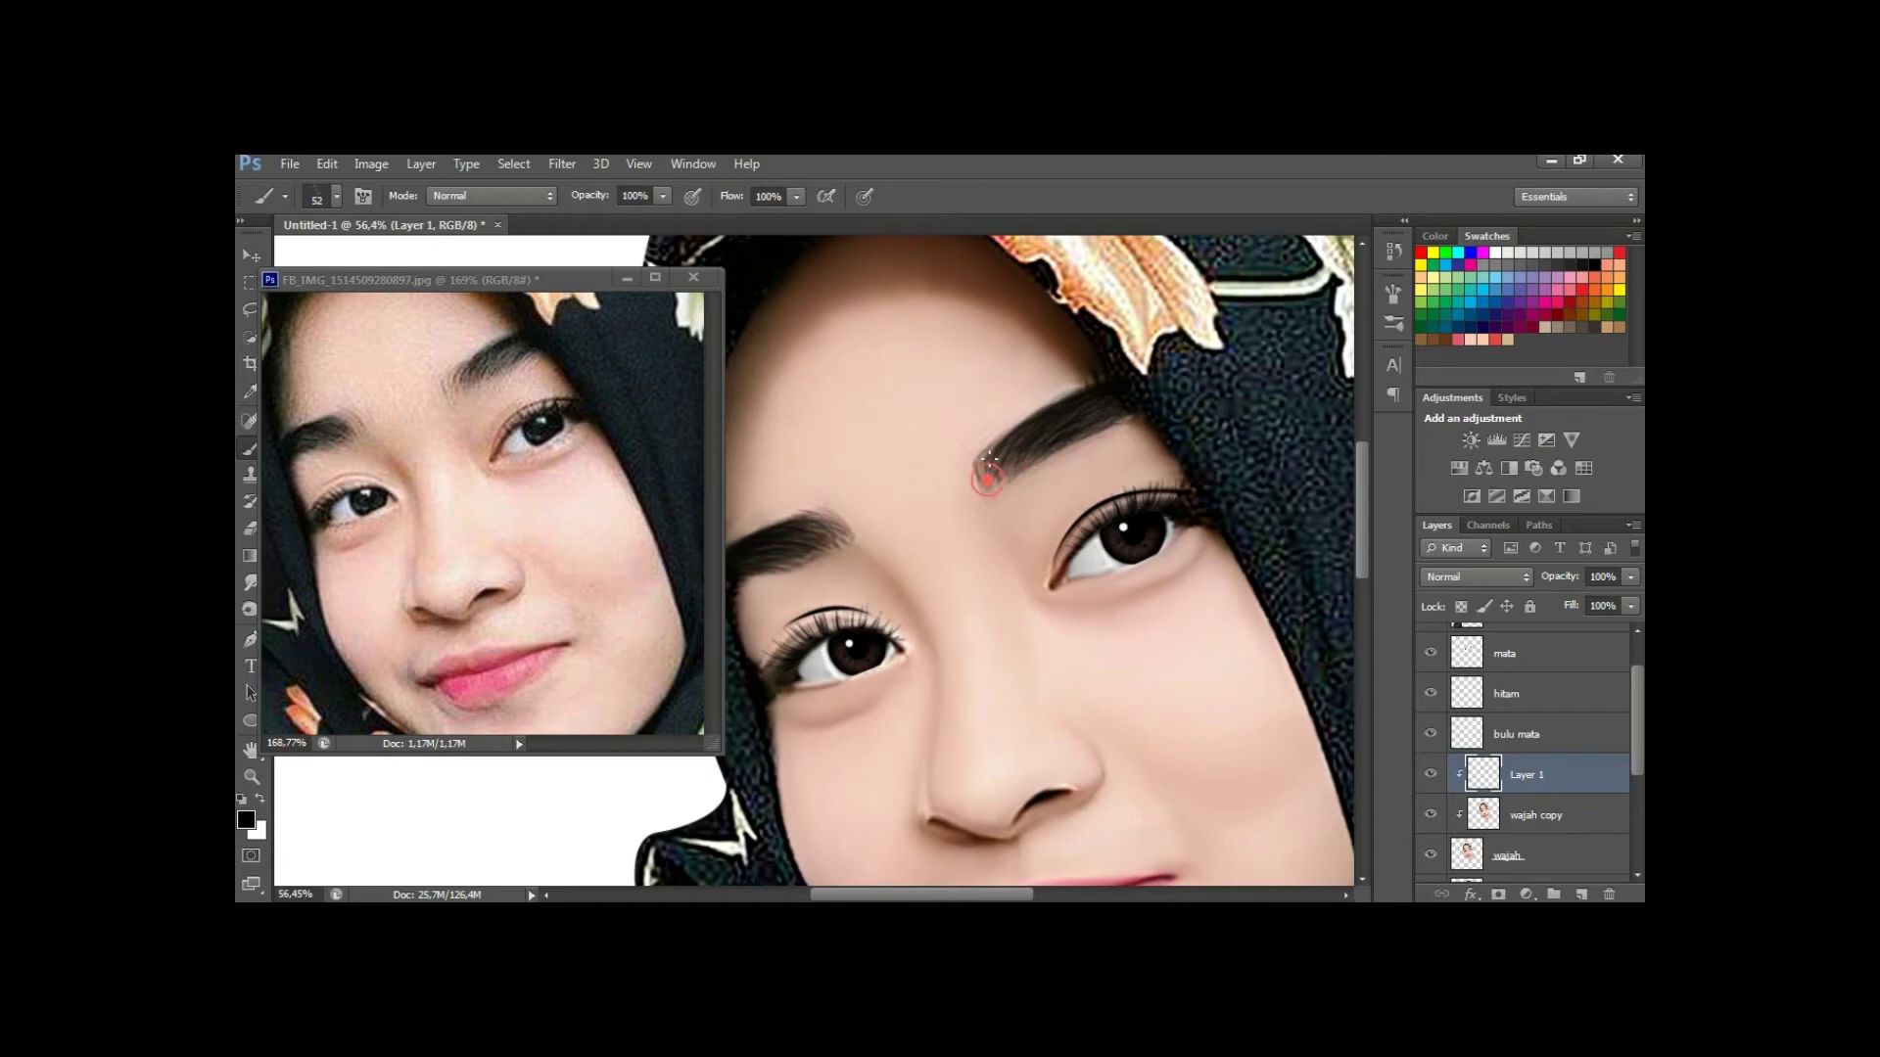
Smudge the upper edge of the inner eyebrow on the wajah copy layer.
{"action": "key", "text": "z"}
{"action": "scroll", "coordinate": [1100, 397], "scroll_direction": "down", "scroll_amount": 3}
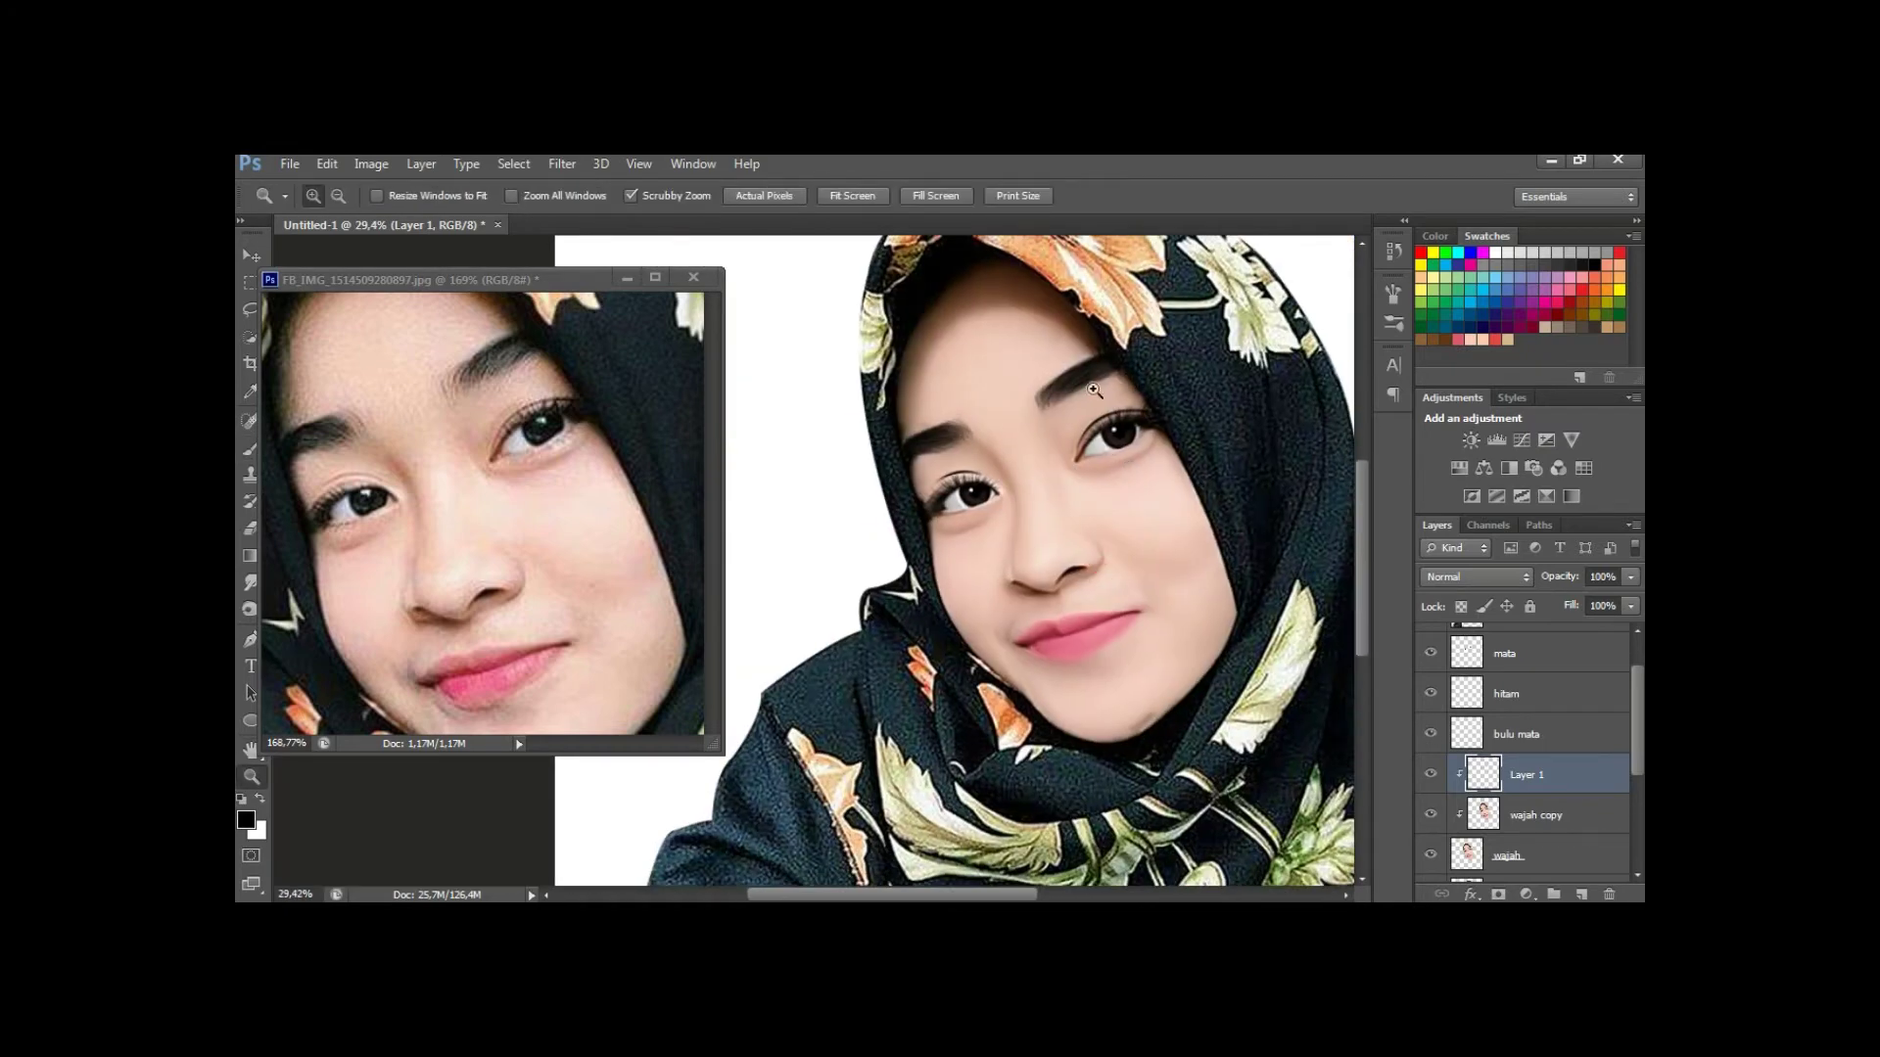
{"action": "scroll", "coordinate": [1100, 398], "scroll_direction": "up", "scroll_amount": 3}
{"action": "key", "text": "r"}
{"action": "key", "text": "alt+bracketleft"}
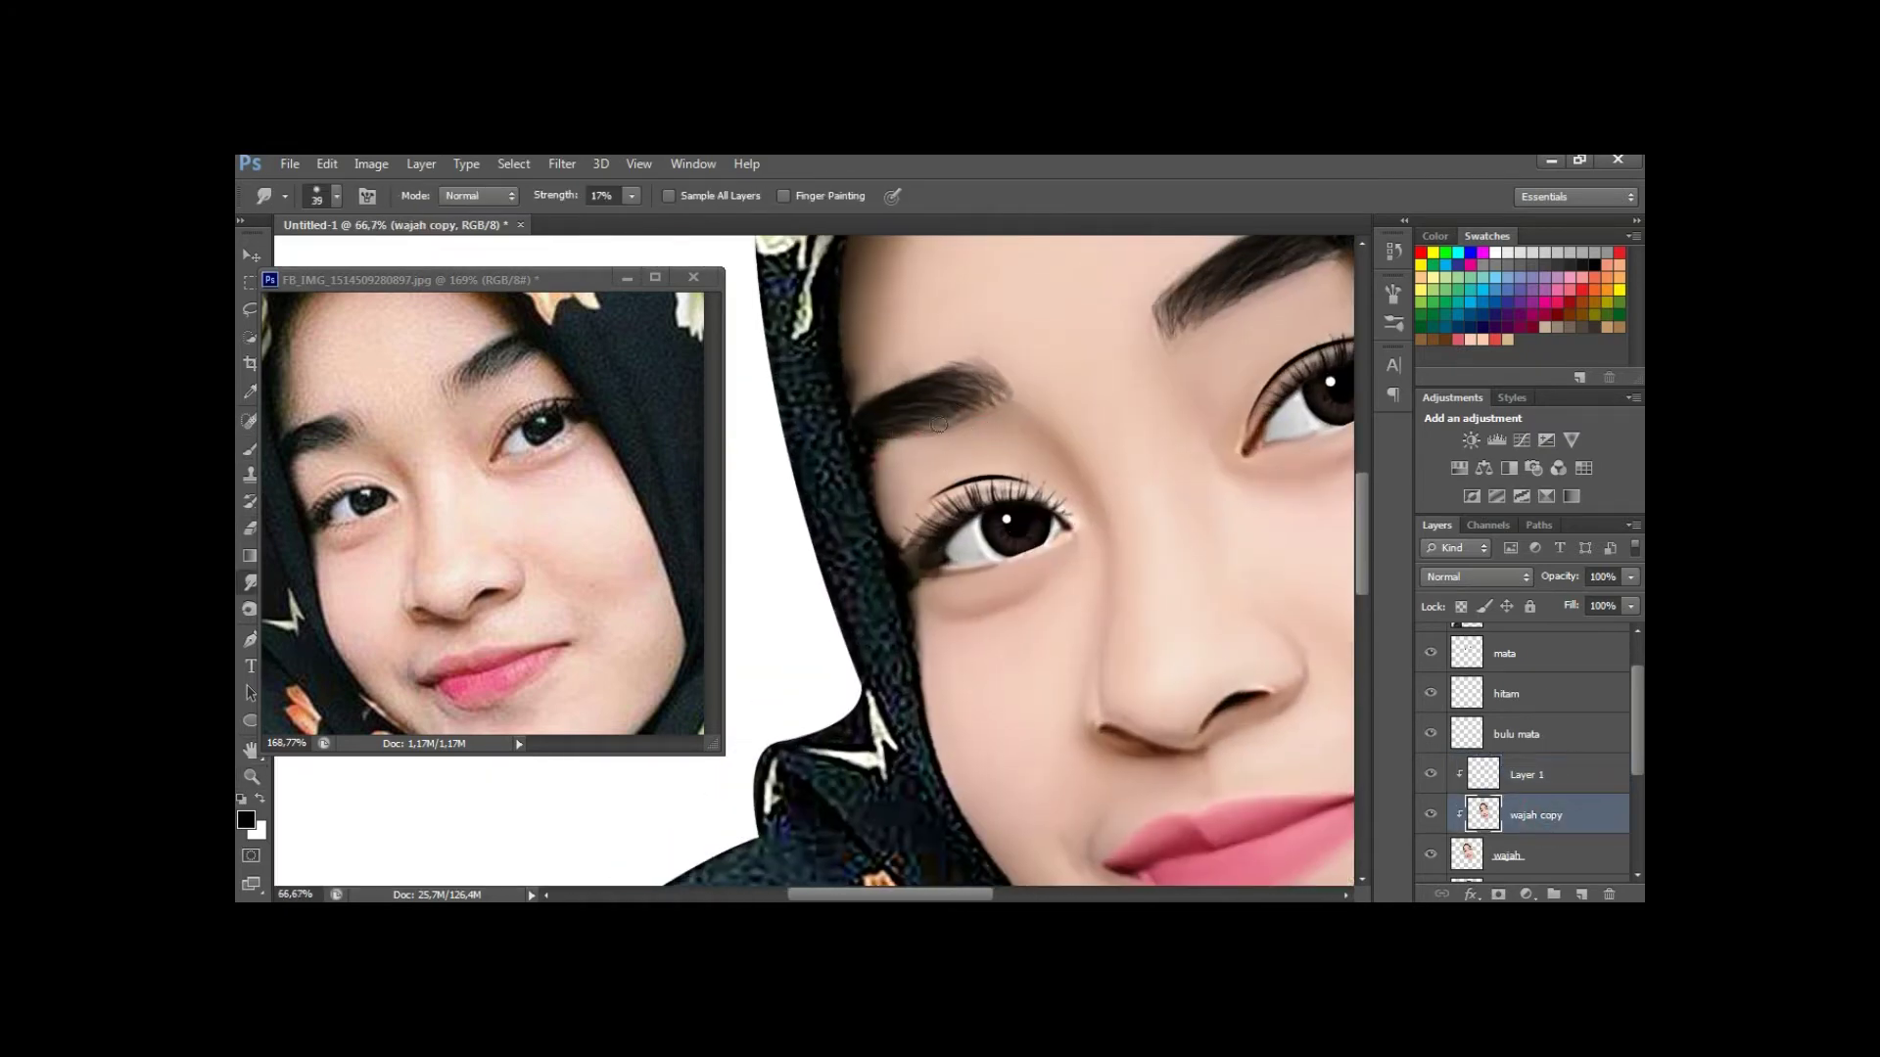
{"action": "left_click_drag", "start_coordinate": [921, 423], "coordinate": [965, 384]}
Select wajah, frame the eyes, and duplicate it as a clipped wajah copy.
{"action": "key", "text": "h"}
{"action": "scroll", "coordinate": [1015, 478], "scroll_direction": "down", "scroll_amount": 5}
{"action": "left_click", "coordinate": [1507, 855]}
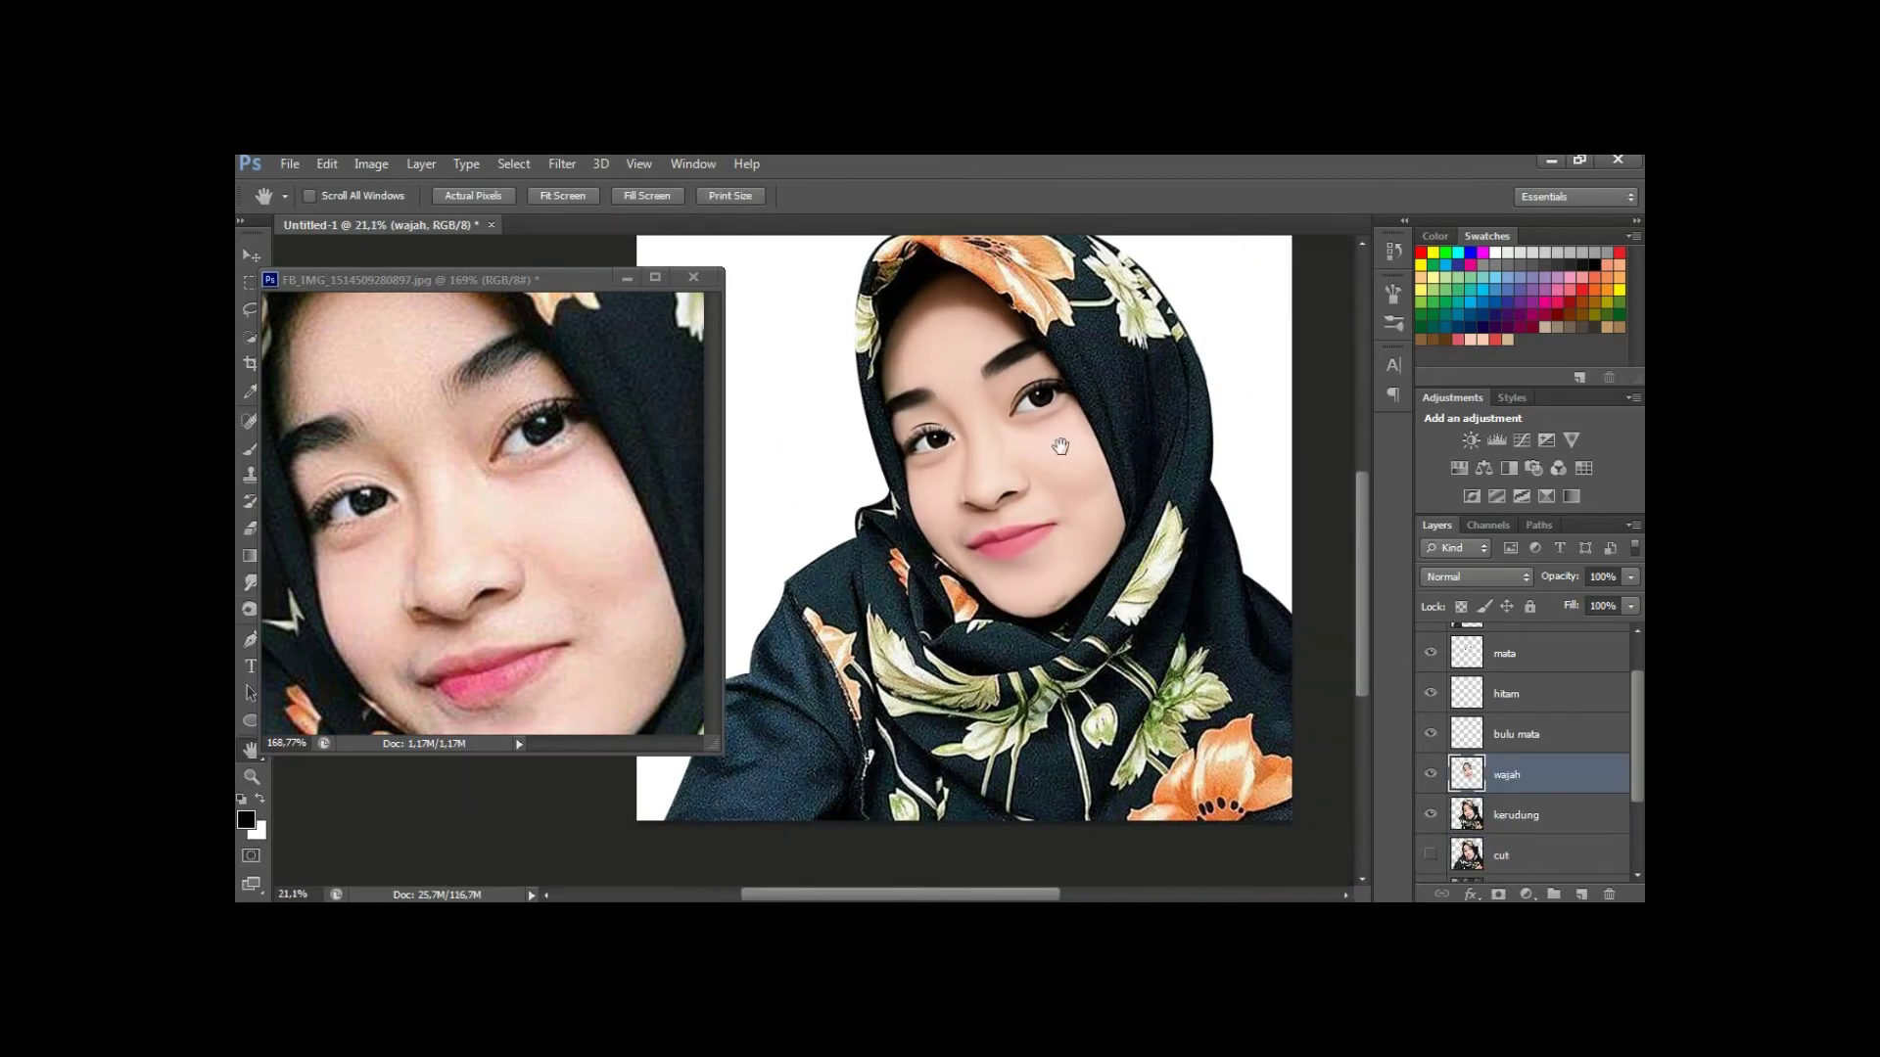
{"action": "scroll", "coordinate": [1061, 446], "scroll_direction": "up", "scroll_amount": 5}
{"action": "left_click_drag", "start_coordinate": [980, 464], "coordinate": [1146, 817]}
{"action": "key", "text": "ctrl+j"}
{"action": "key", "text": "ctrl+alt+g"}
Set smudge strength to 15% and smooth the forehead skin below the headscarf edge.
{"action": "key", "text": "r"}
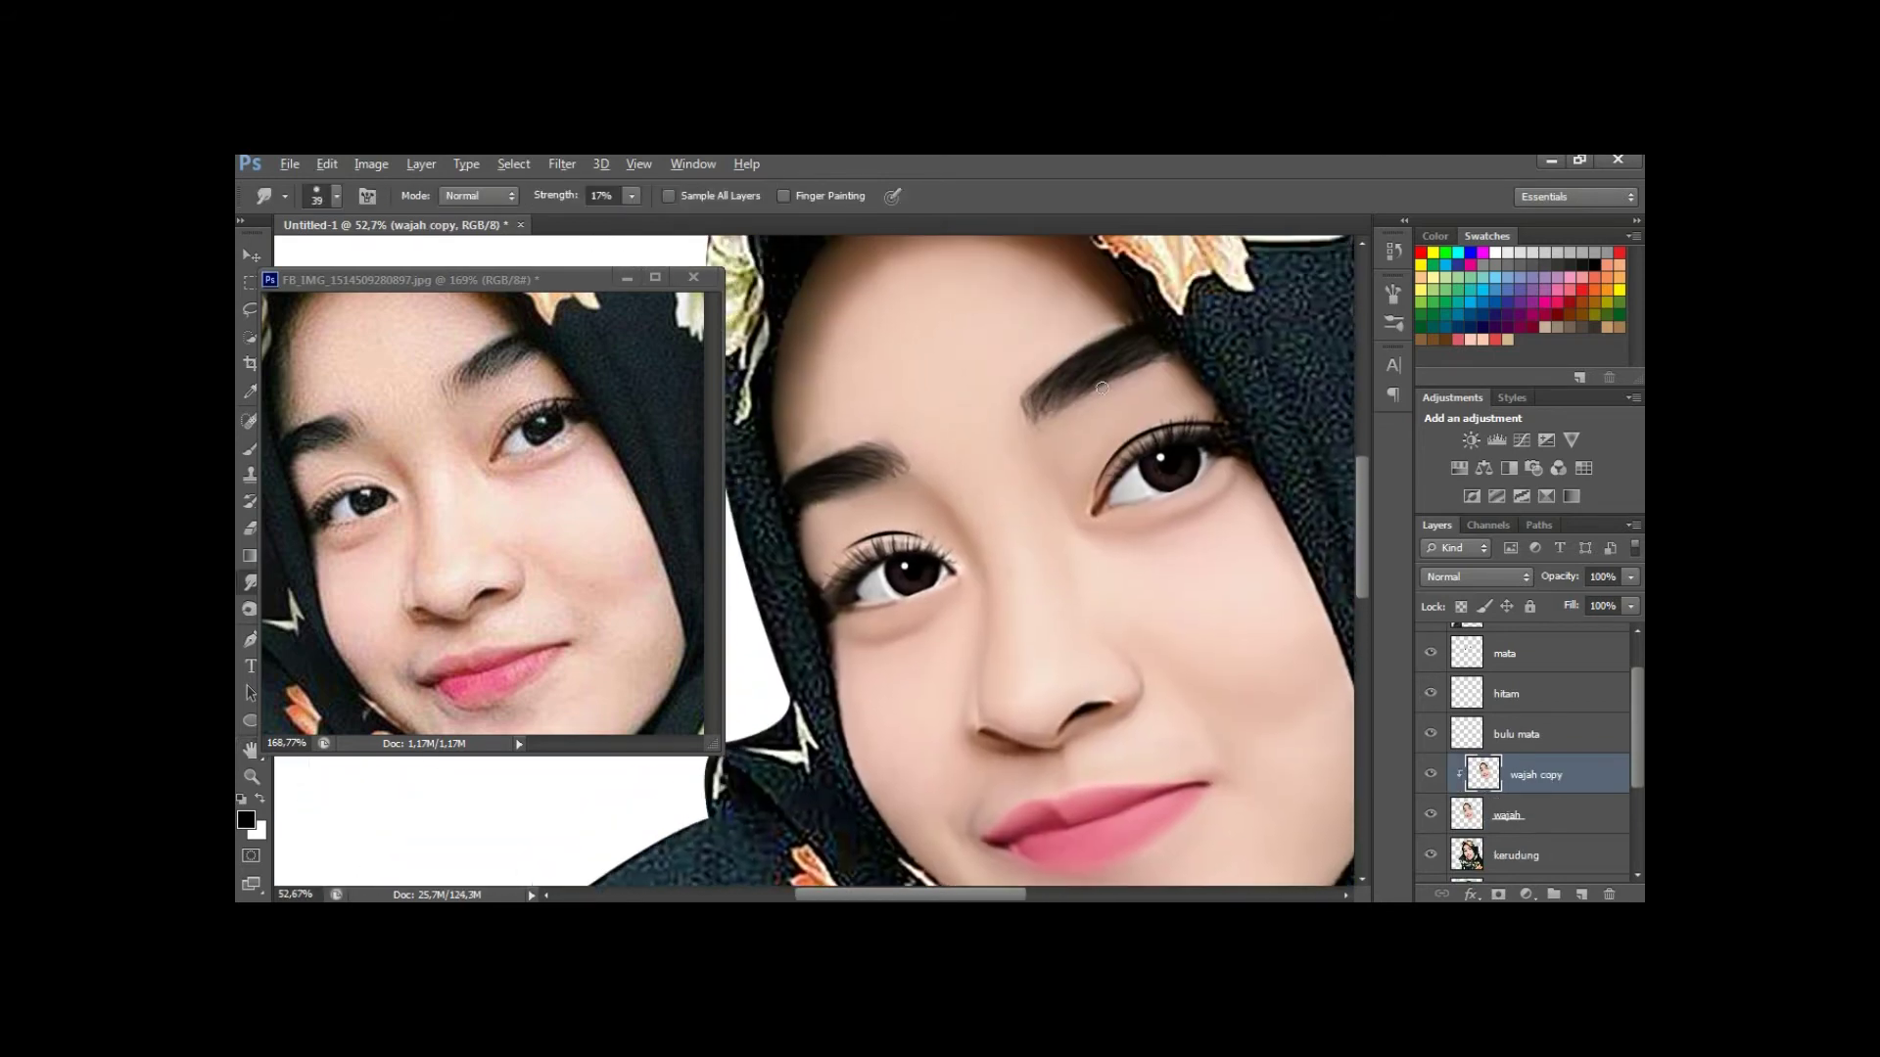
{"action": "left_click_drag", "start_coordinate": [1062, 402], "coordinate": [1056, 400]}
{"action": "key", "text": "ctrl+shift+alt+n"}
{"action": "key", "text": "alt+bracketleft"}
{"action": "left_click_drag", "start_coordinate": [1116, 345], "coordinate": [1128, 430]}
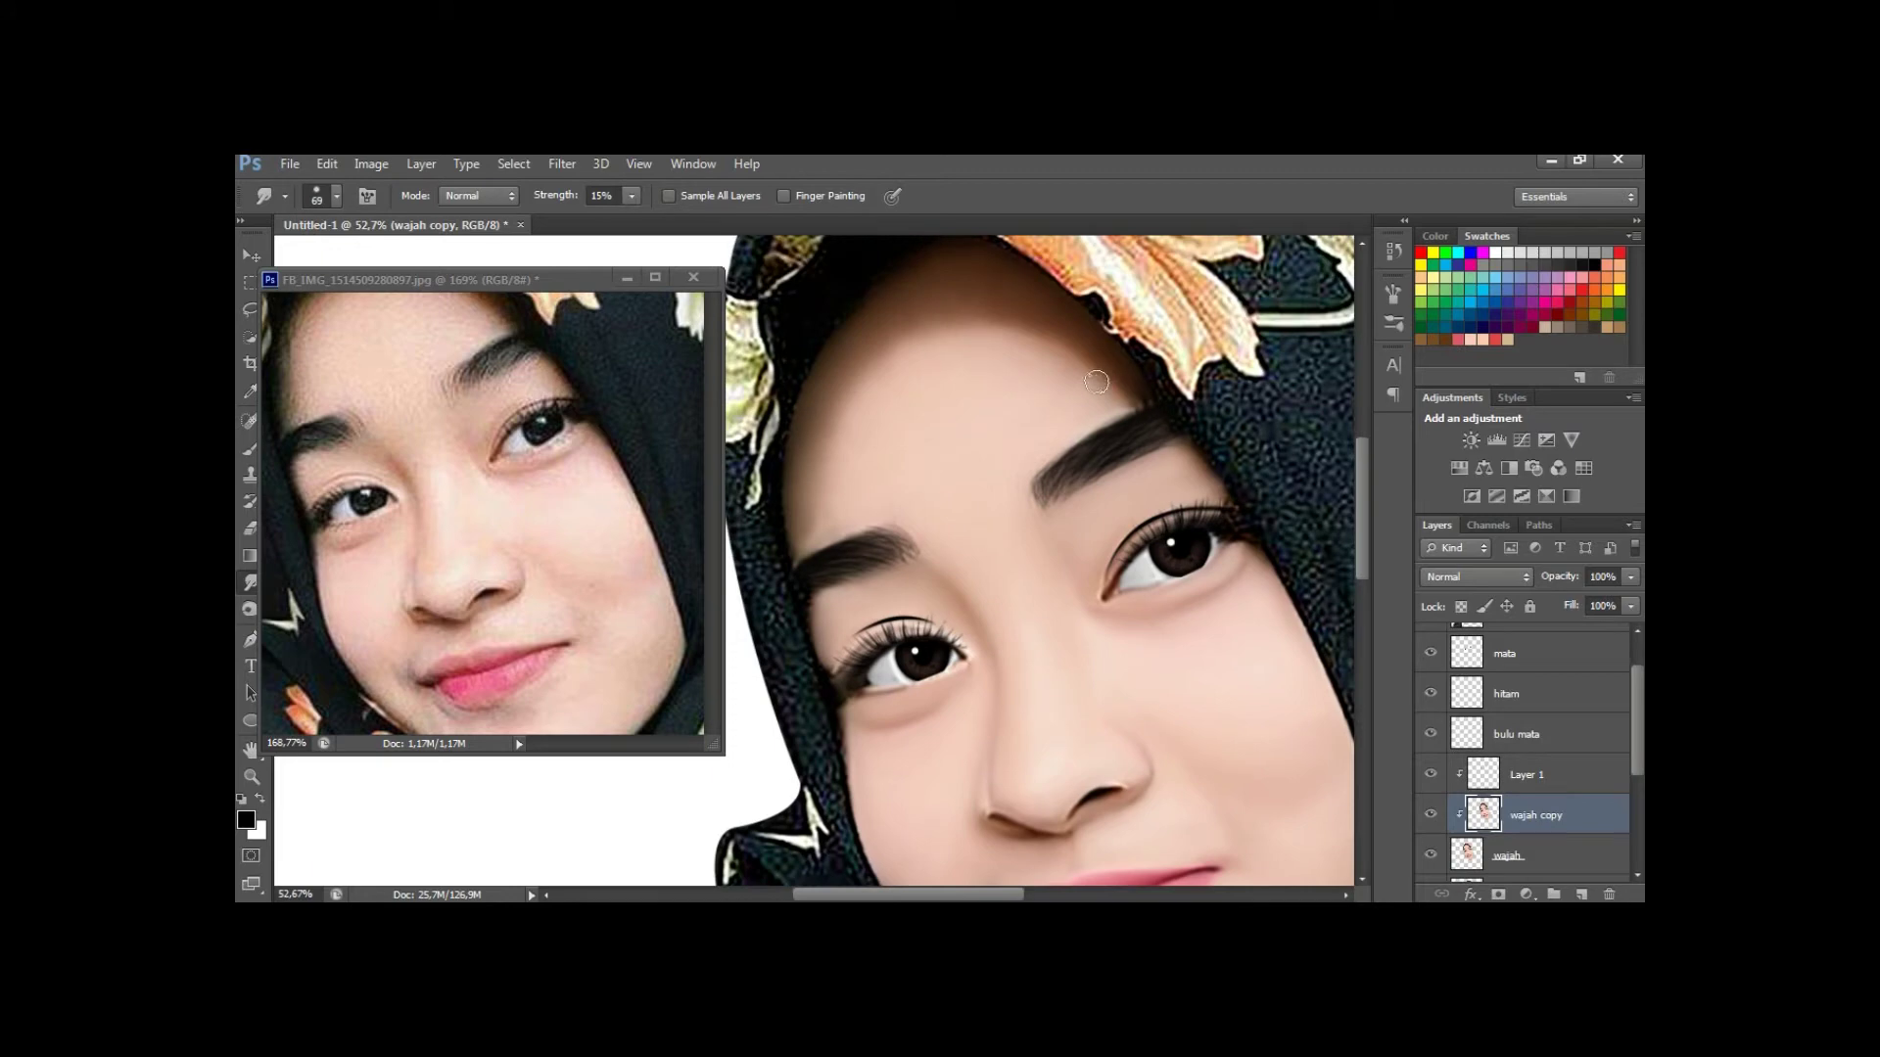
{"action": "left_click_drag", "start_coordinate": [977, 362], "coordinate": [980, 434]}
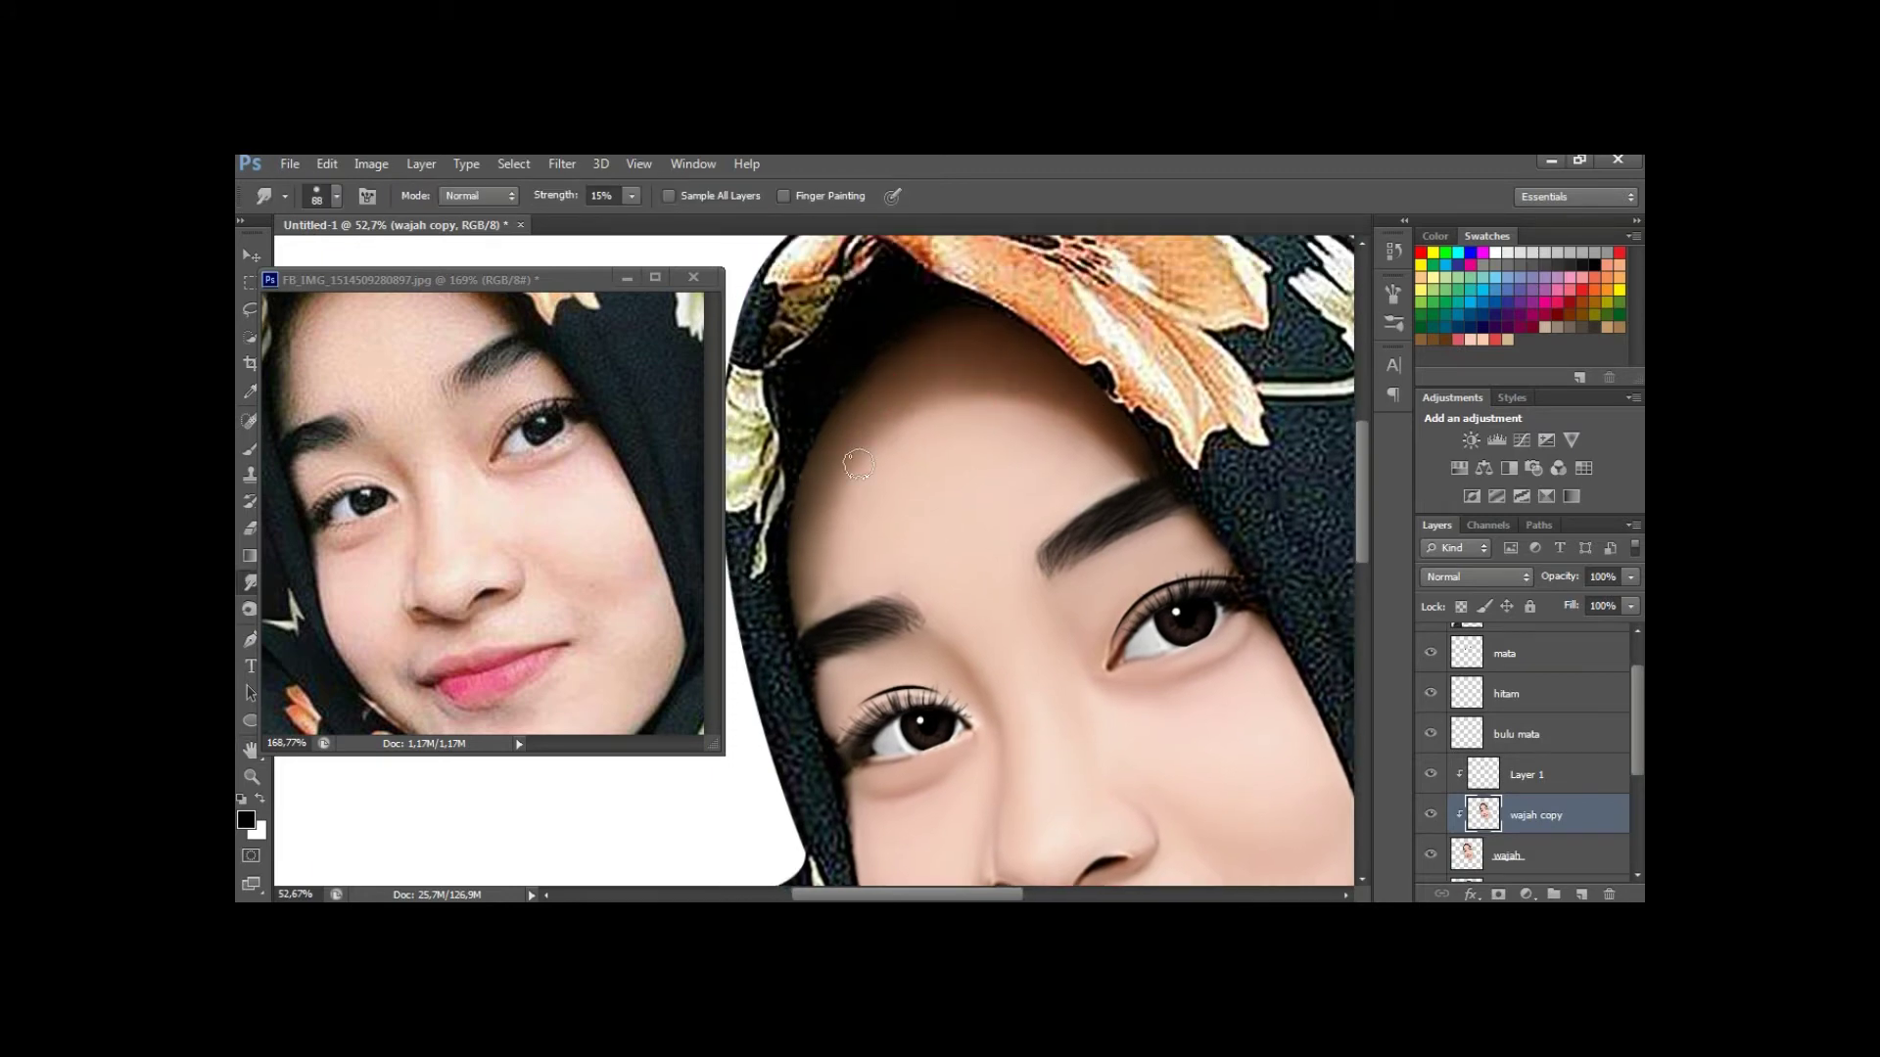
{"action": "left_click_drag", "start_coordinate": [828, 458], "coordinate": [843, 372]}
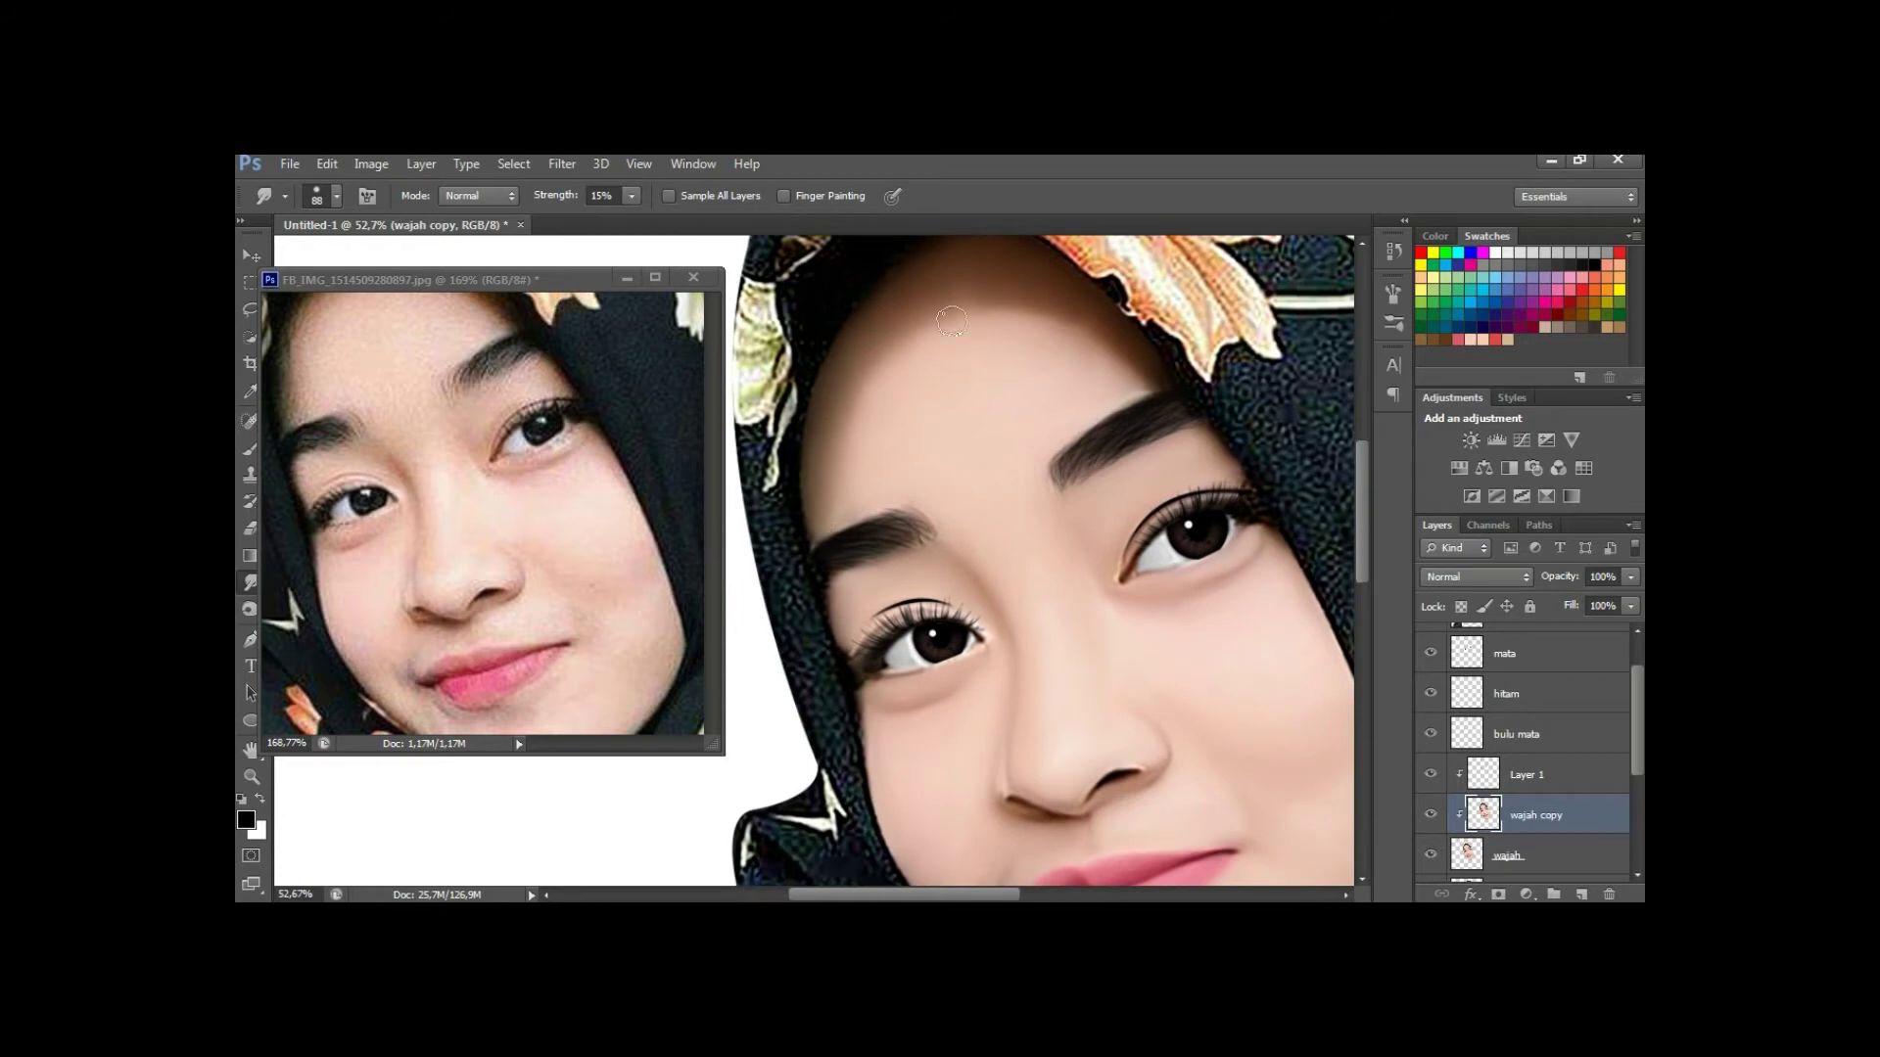
{"action": "left_click_drag", "start_coordinate": [894, 500], "coordinate": [873, 409]}
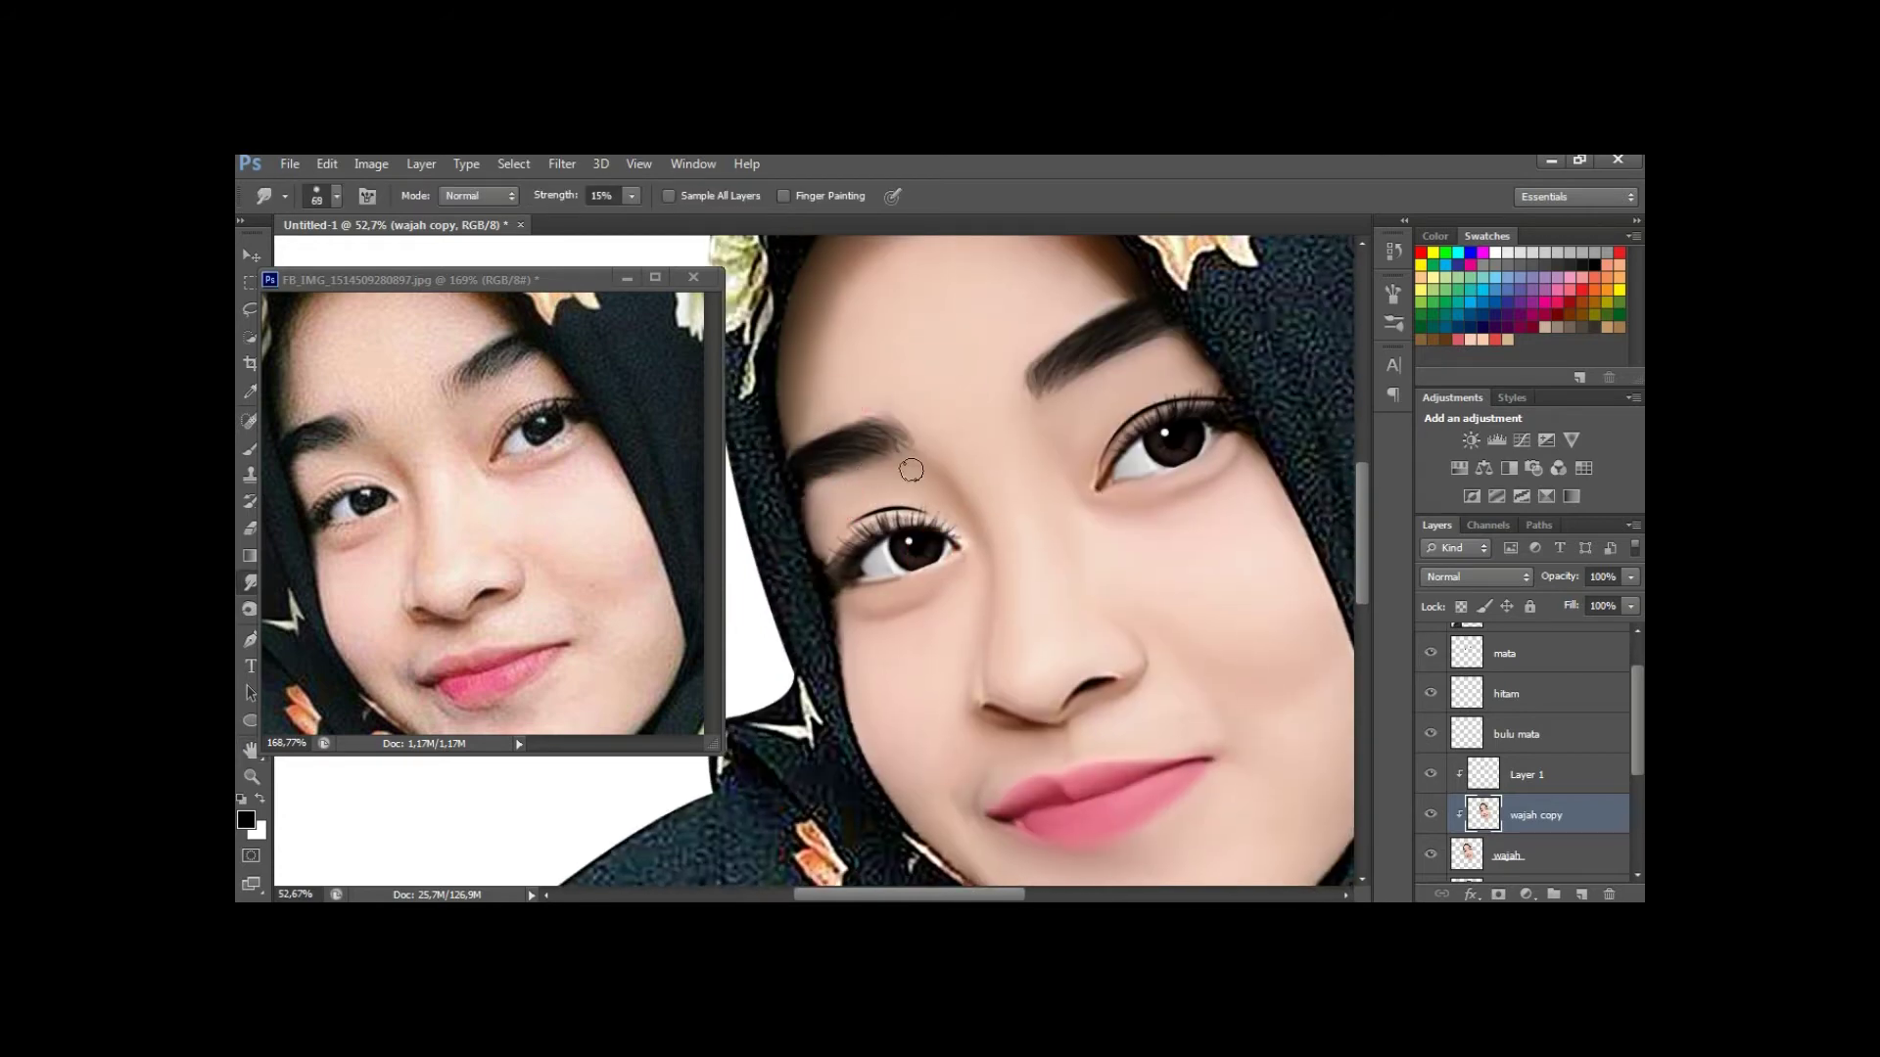
Smooth the skin around the right eye, then view the whole portrait with wajah selected.
{"action": "key", "text": "bracketright"}
{"action": "key", "text": "bracketright"}
{"action": "key", "text": "bracketright"}
{"action": "left_click_drag", "start_coordinate": [1046, 458], "coordinate": [1082, 442]}
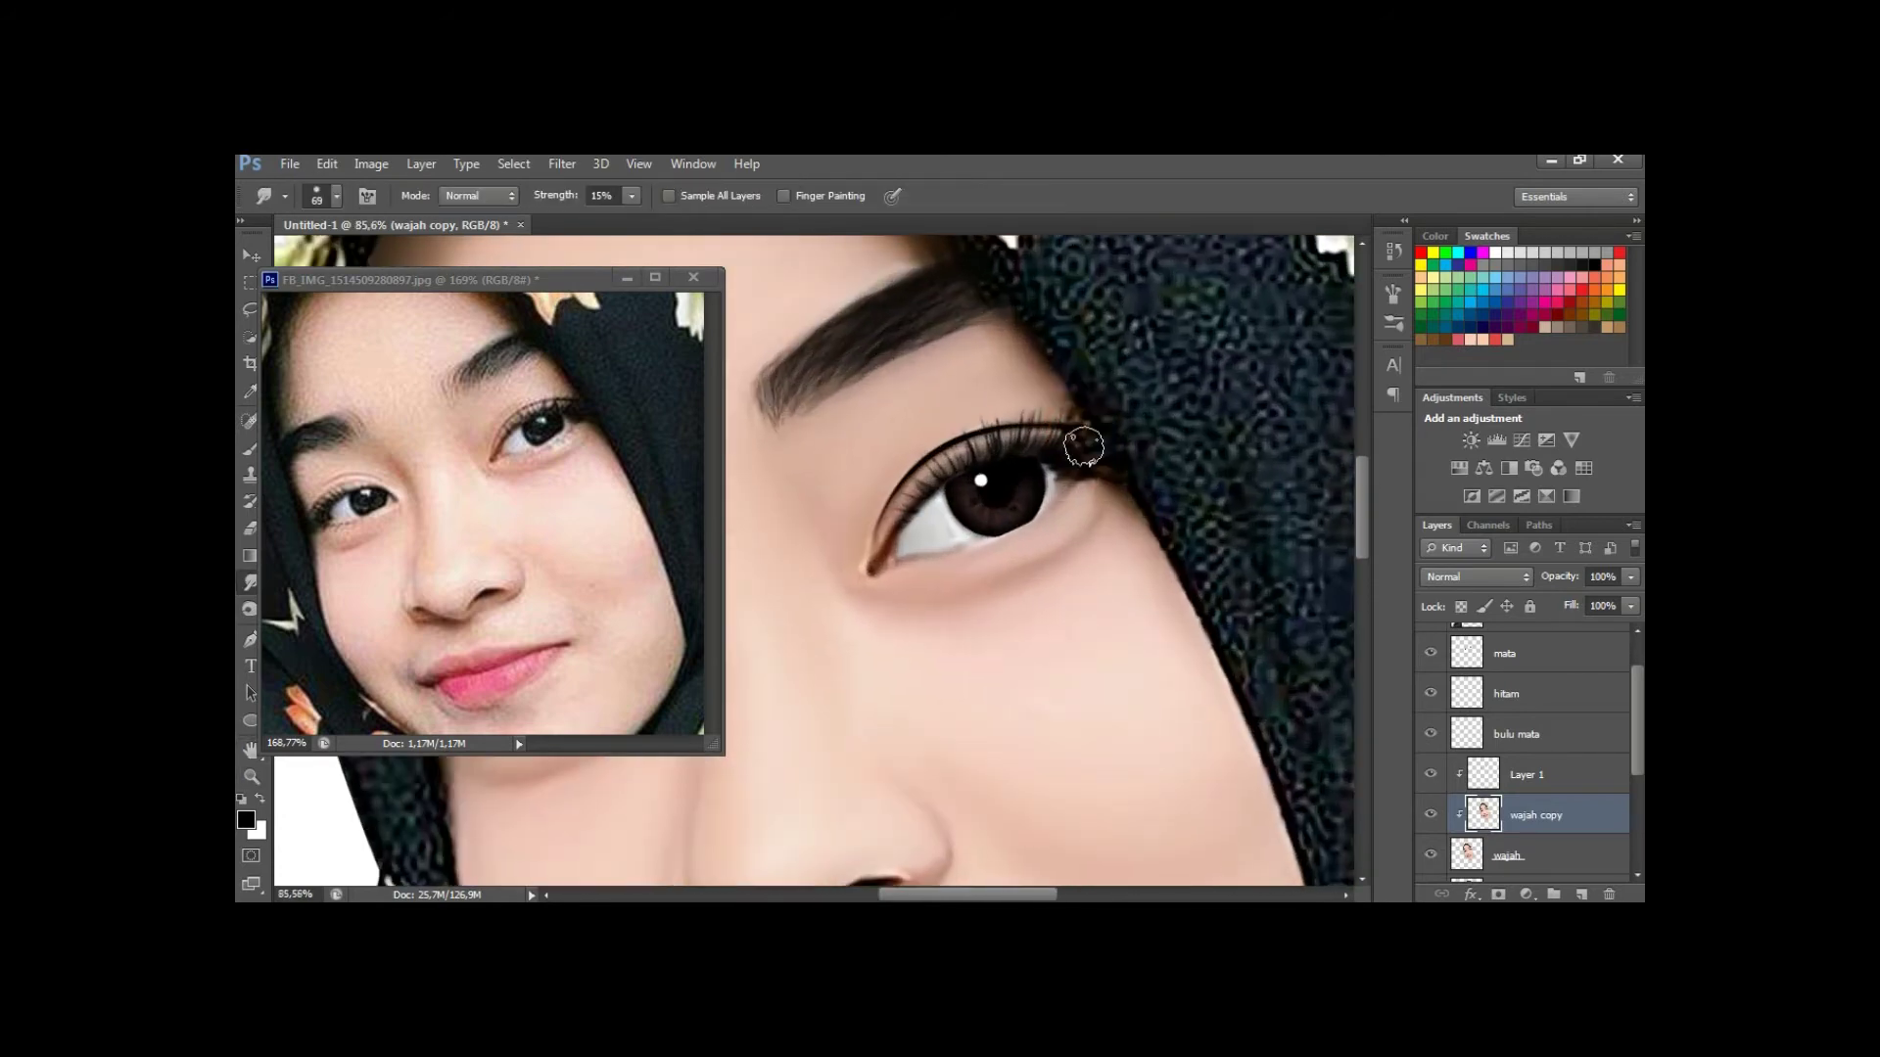
{"action": "key", "text": "bracketleft"}
{"action": "key", "text": "bracketleft"}
{"action": "key", "text": "bracketleft"}
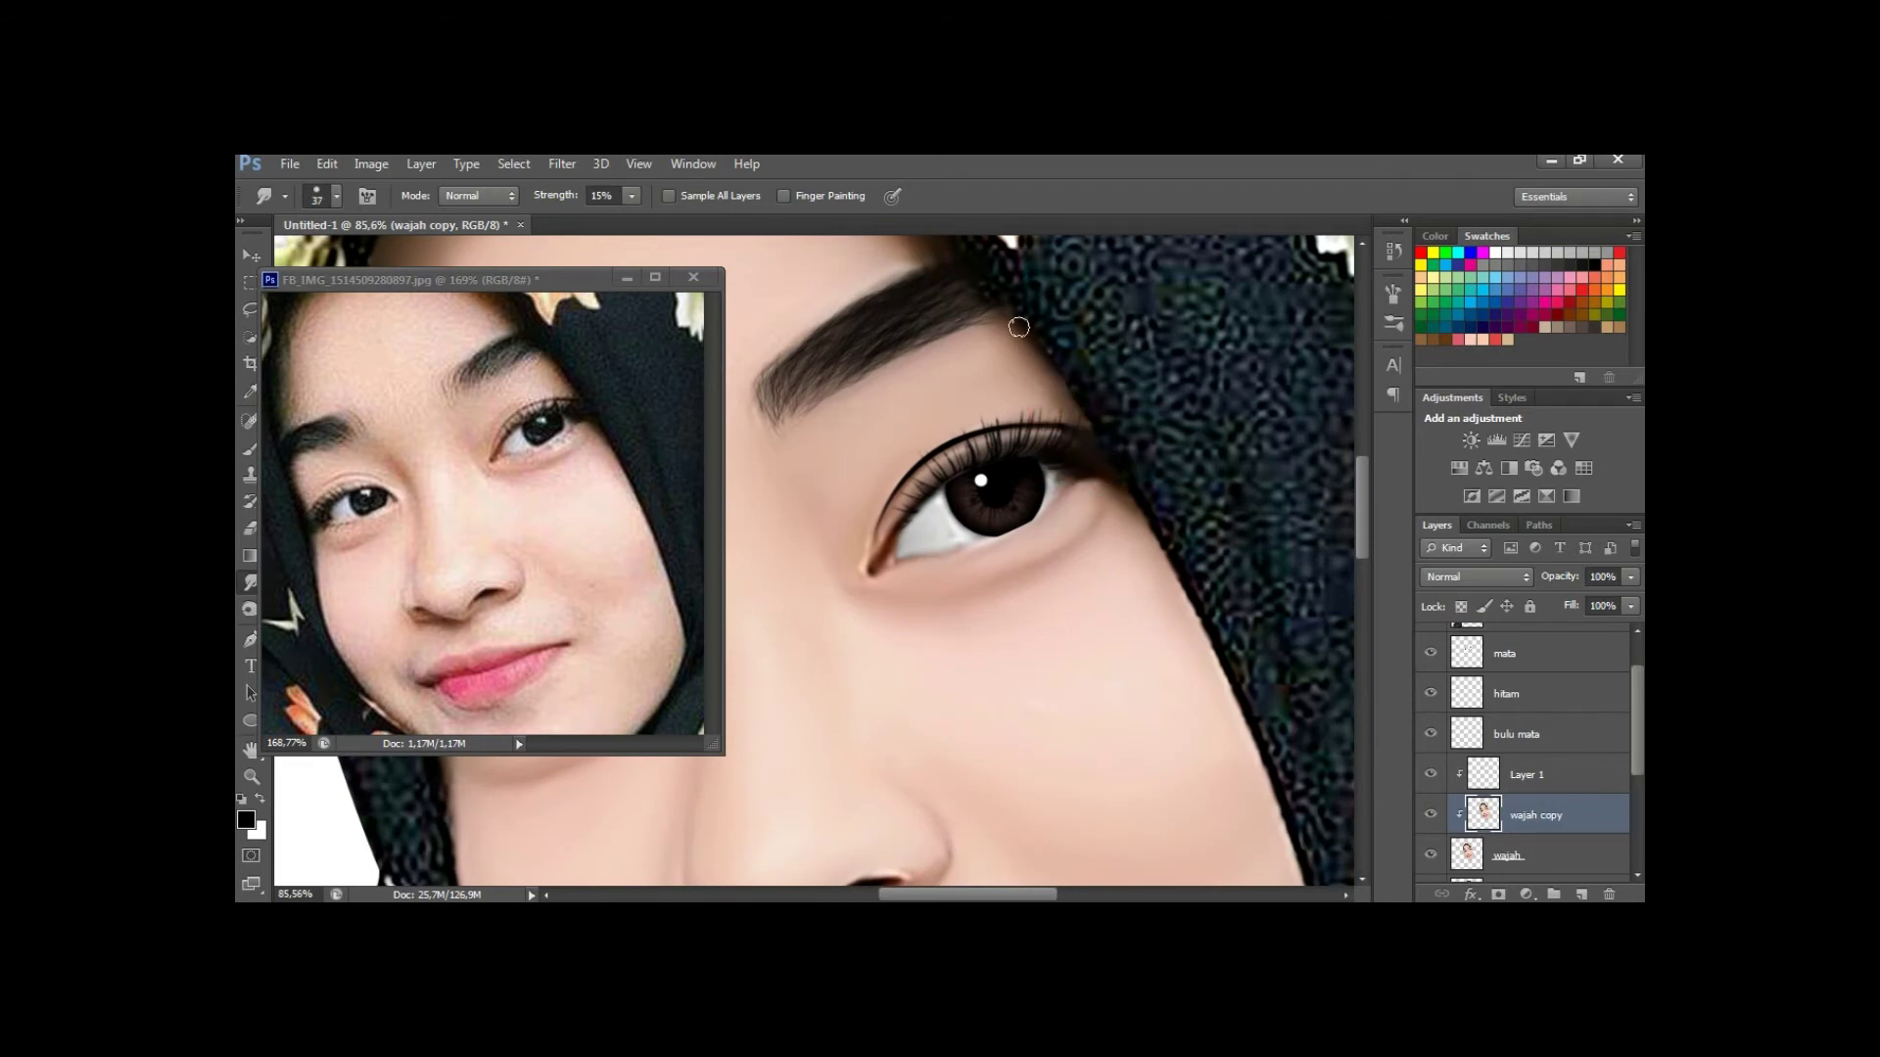
{"action": "key", "text": "z"}
{"action": "left_click", "coordinate": [1018, 529], "text": "alt"}
{"action": "left_click", "coordinate": [1548, 856]}
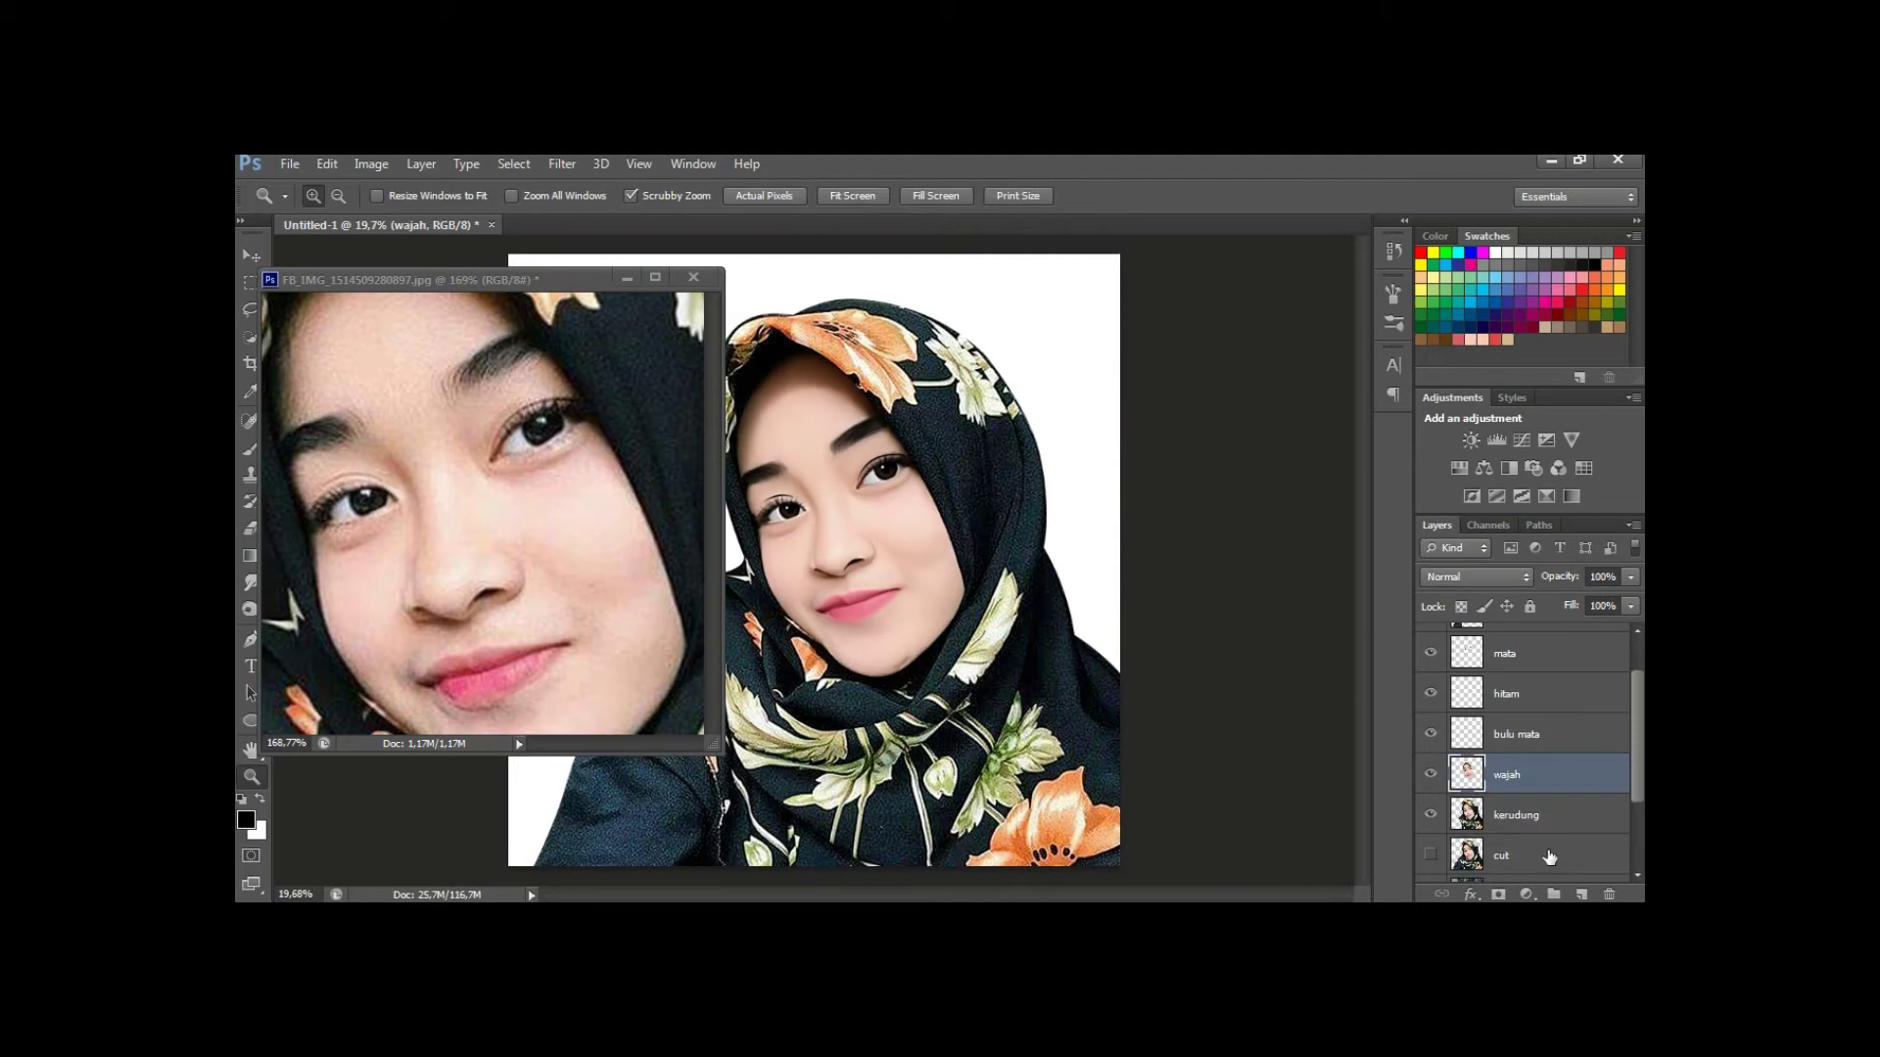
Apply Hue/Saturation to wajah with Saturation +22, Hue and Lightness left at 0.
{"action": "key", "text": "ctrl+u"}
{"action": "left_click", "coordinate": [1337, 701]}
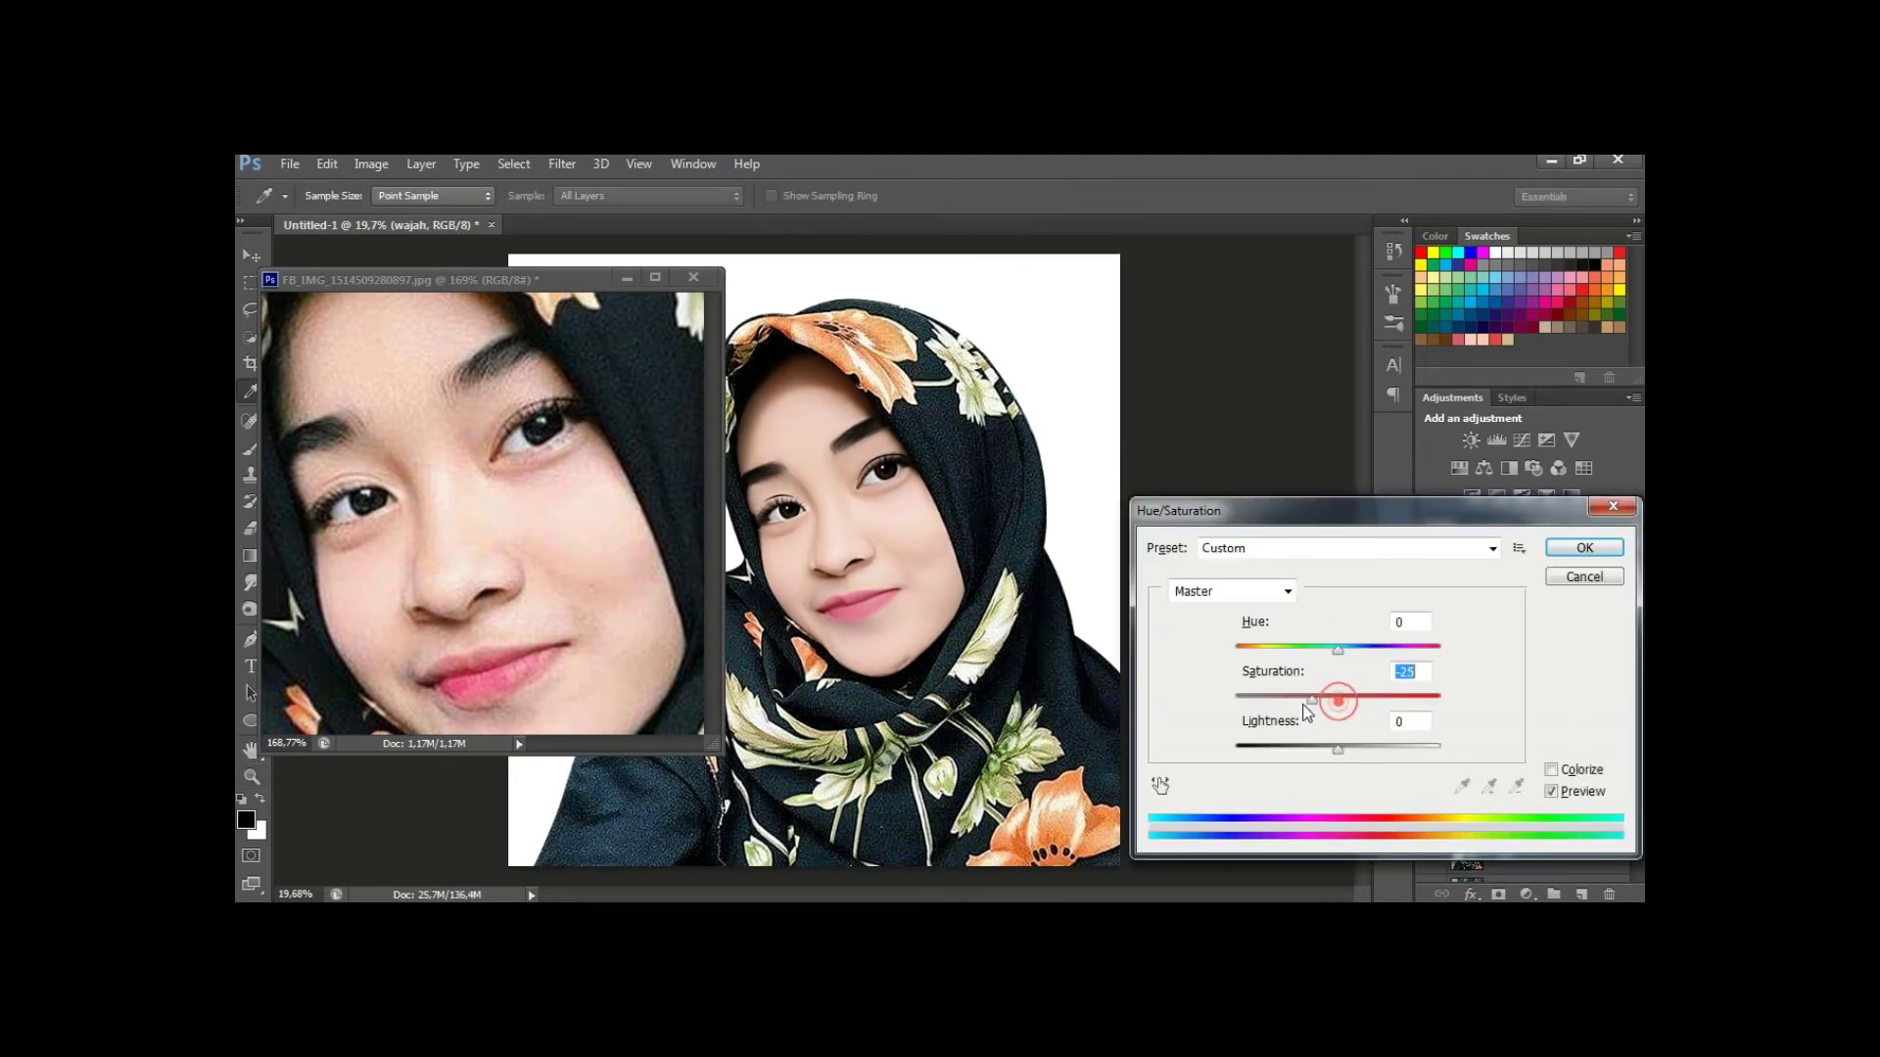
{"action": "left_click_drag", "start_coordinate": [1329, 701], "coordinate": [1347, 705]}
{"action": "left_click_drag", "start_coordinate": [1337, 650], "coordinate": [1331, 663]}
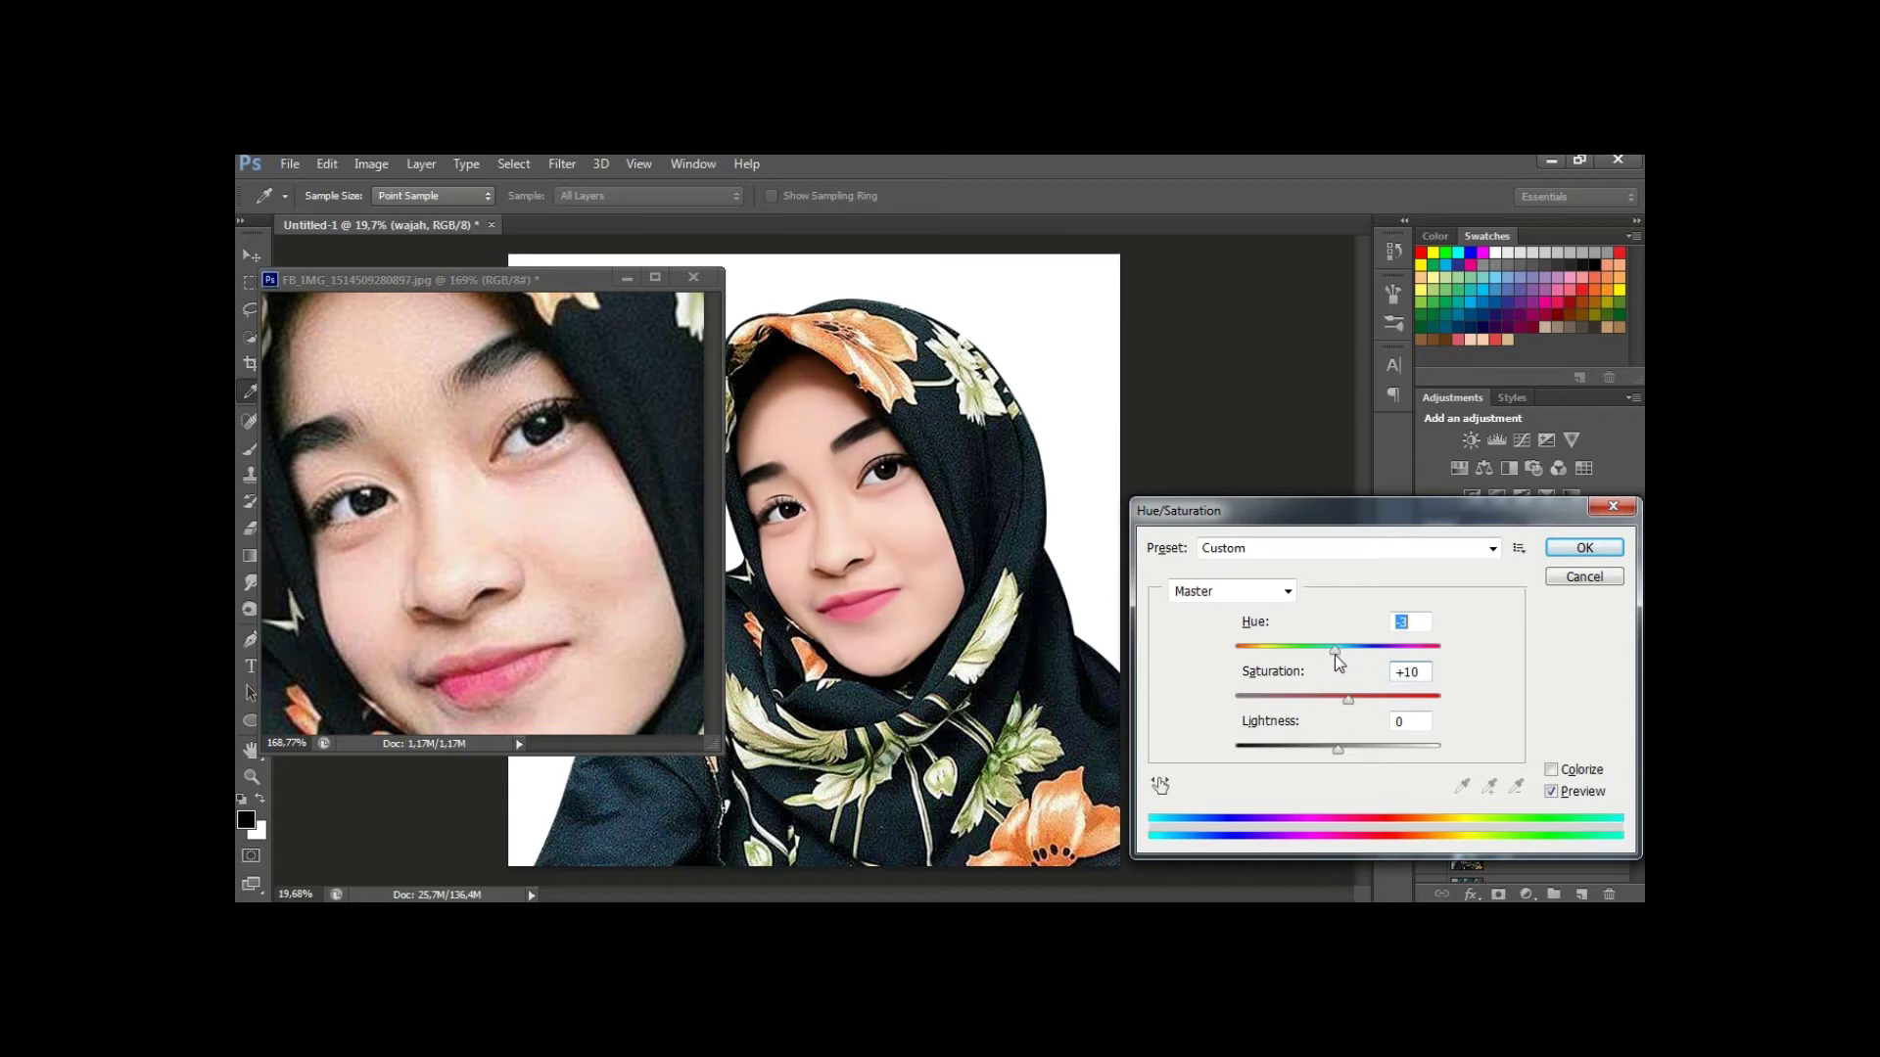
{"action": "left_click_drag", "start_coordinate": [1334, 655], "coordinate": [1365, 701]}
{"action": "left_click", "coordinate": [1584, 547]}
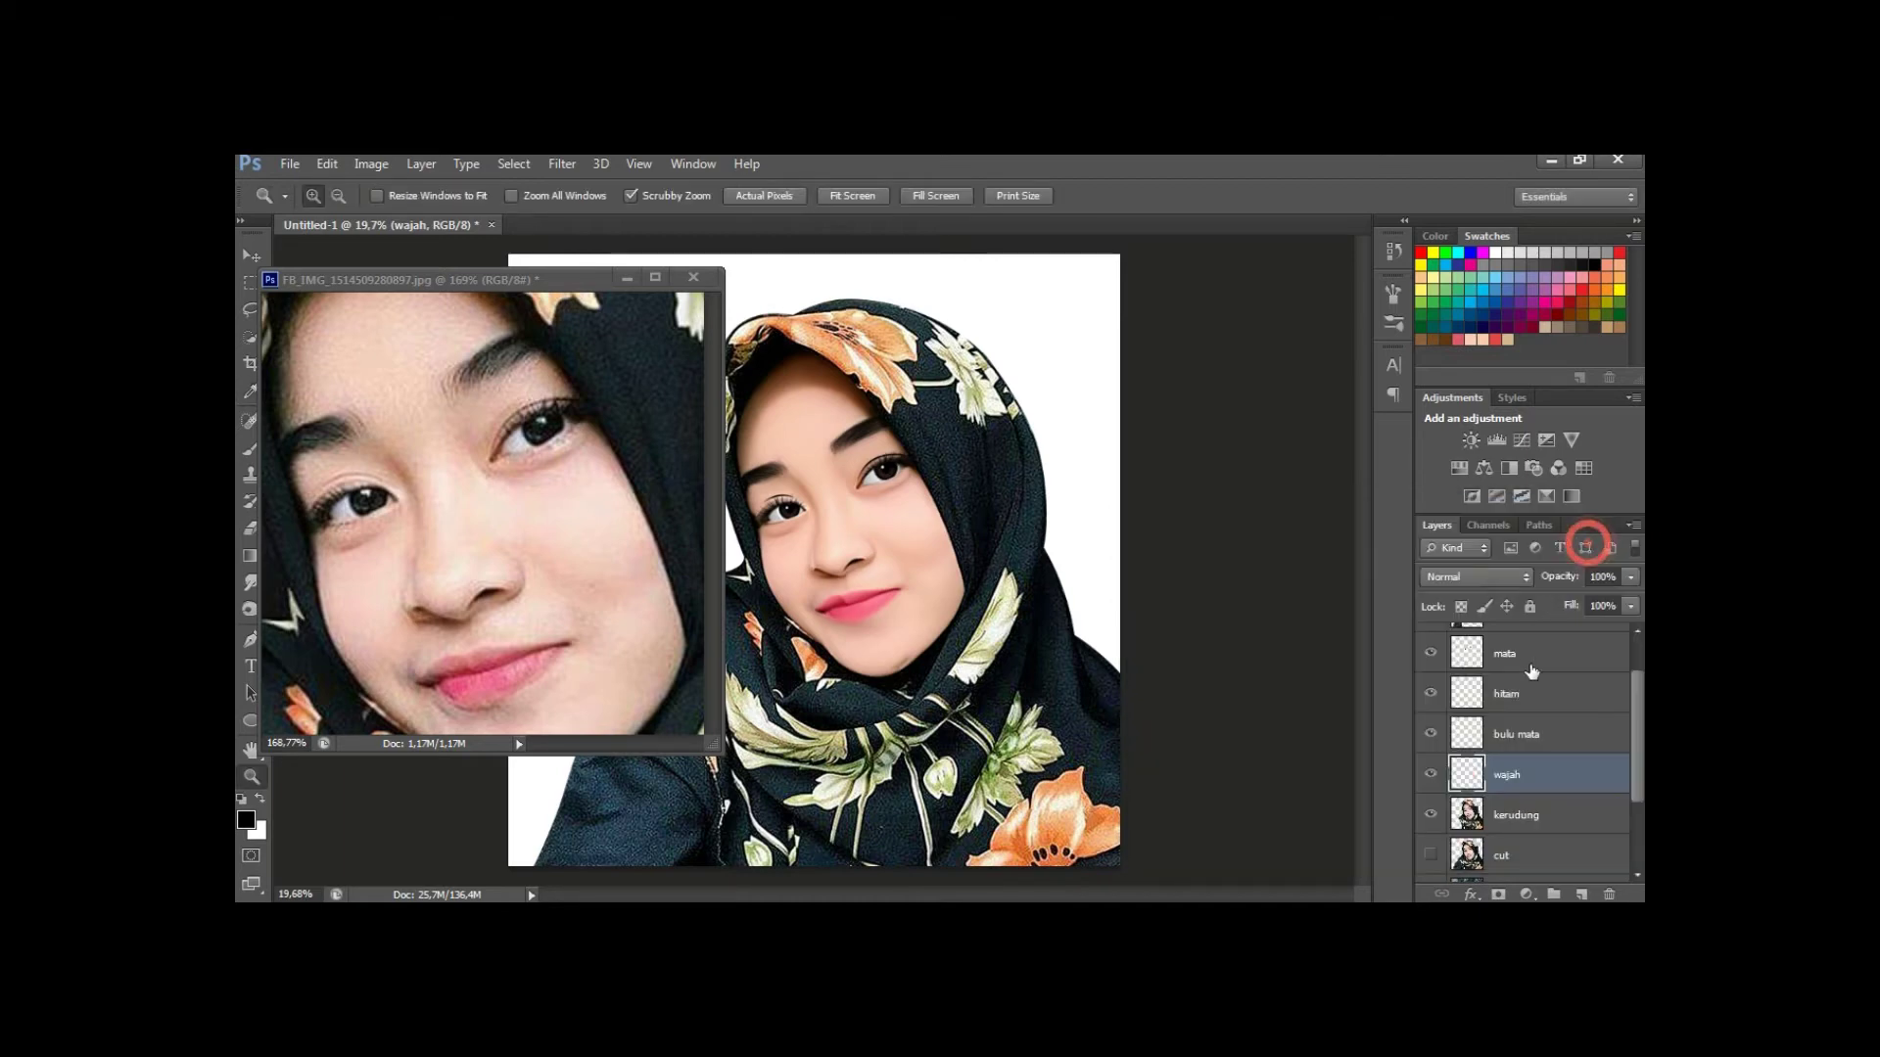
{"action": "left_click", "coordinate": [1594, 831]}
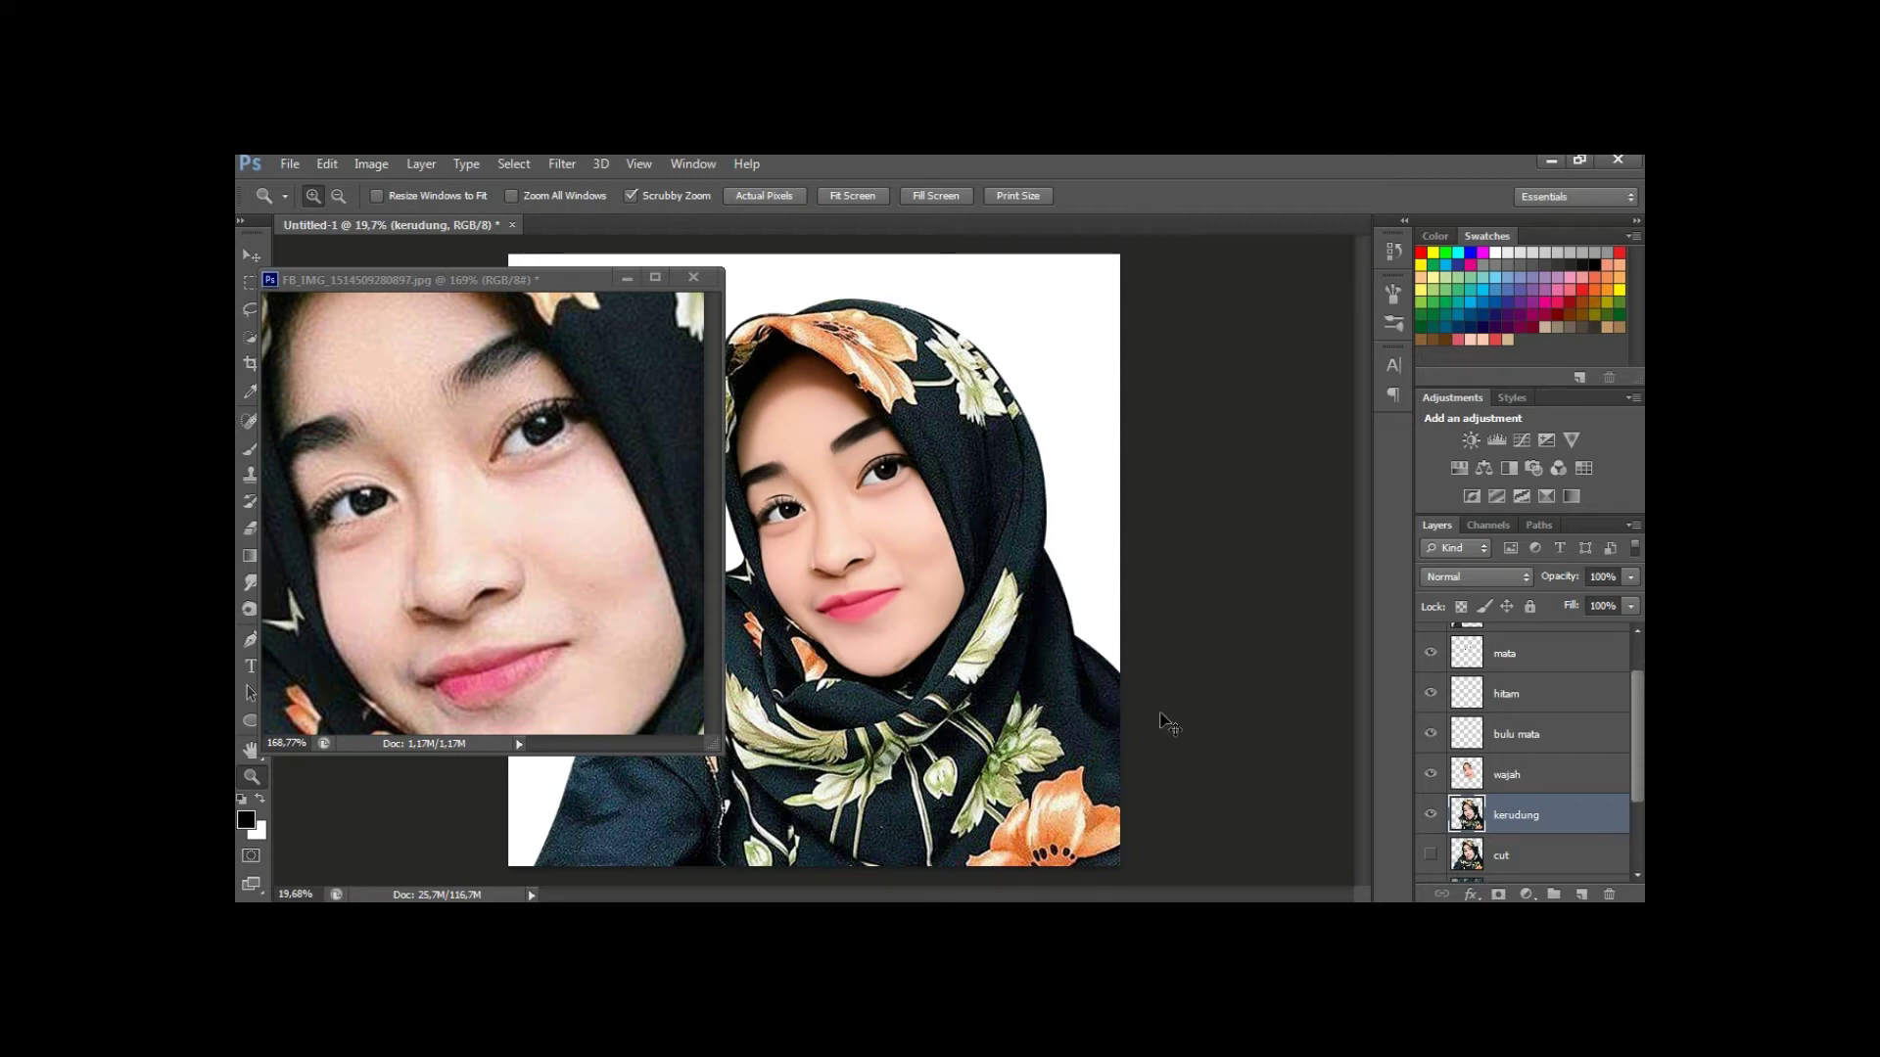
Save the portrait as 'belajar lagi.psd' in Mentah, declining to replace belajar.psd.
{"action": "key", "text": "ctrl+s"}
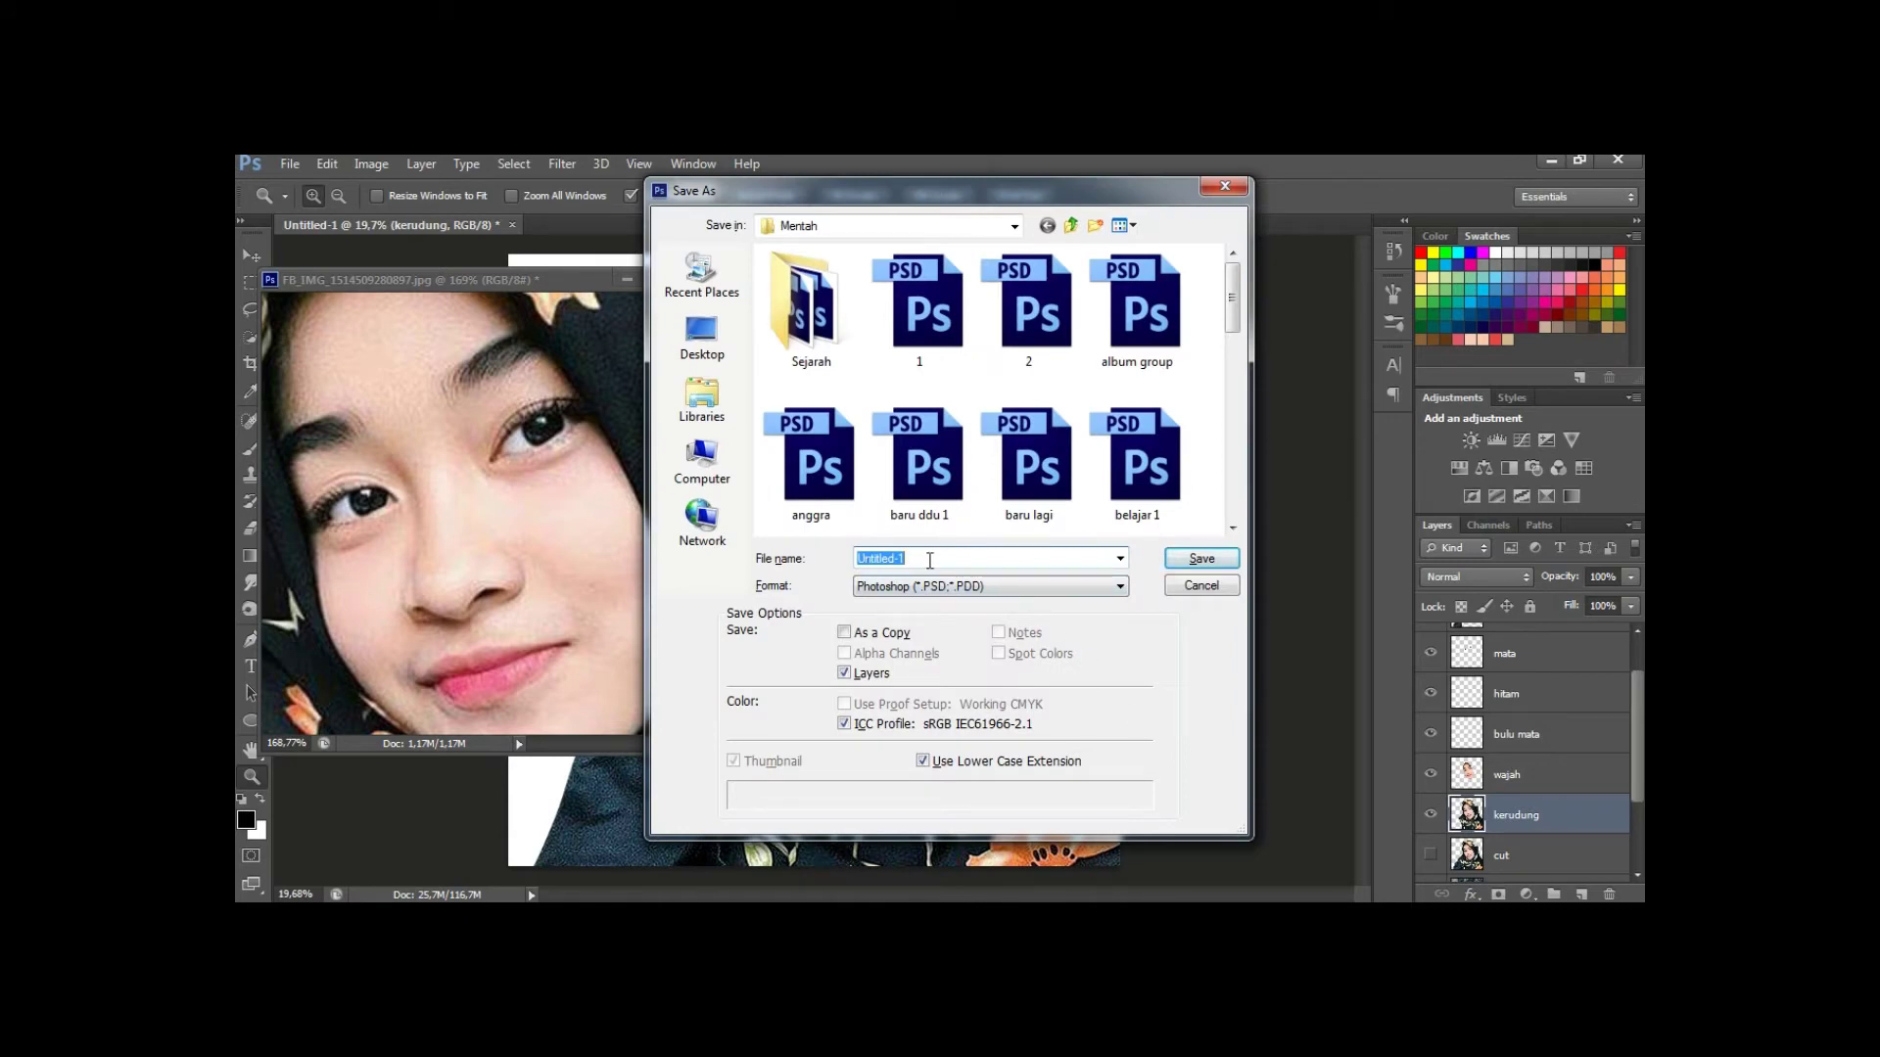
{"action": "type", "text": "b"}
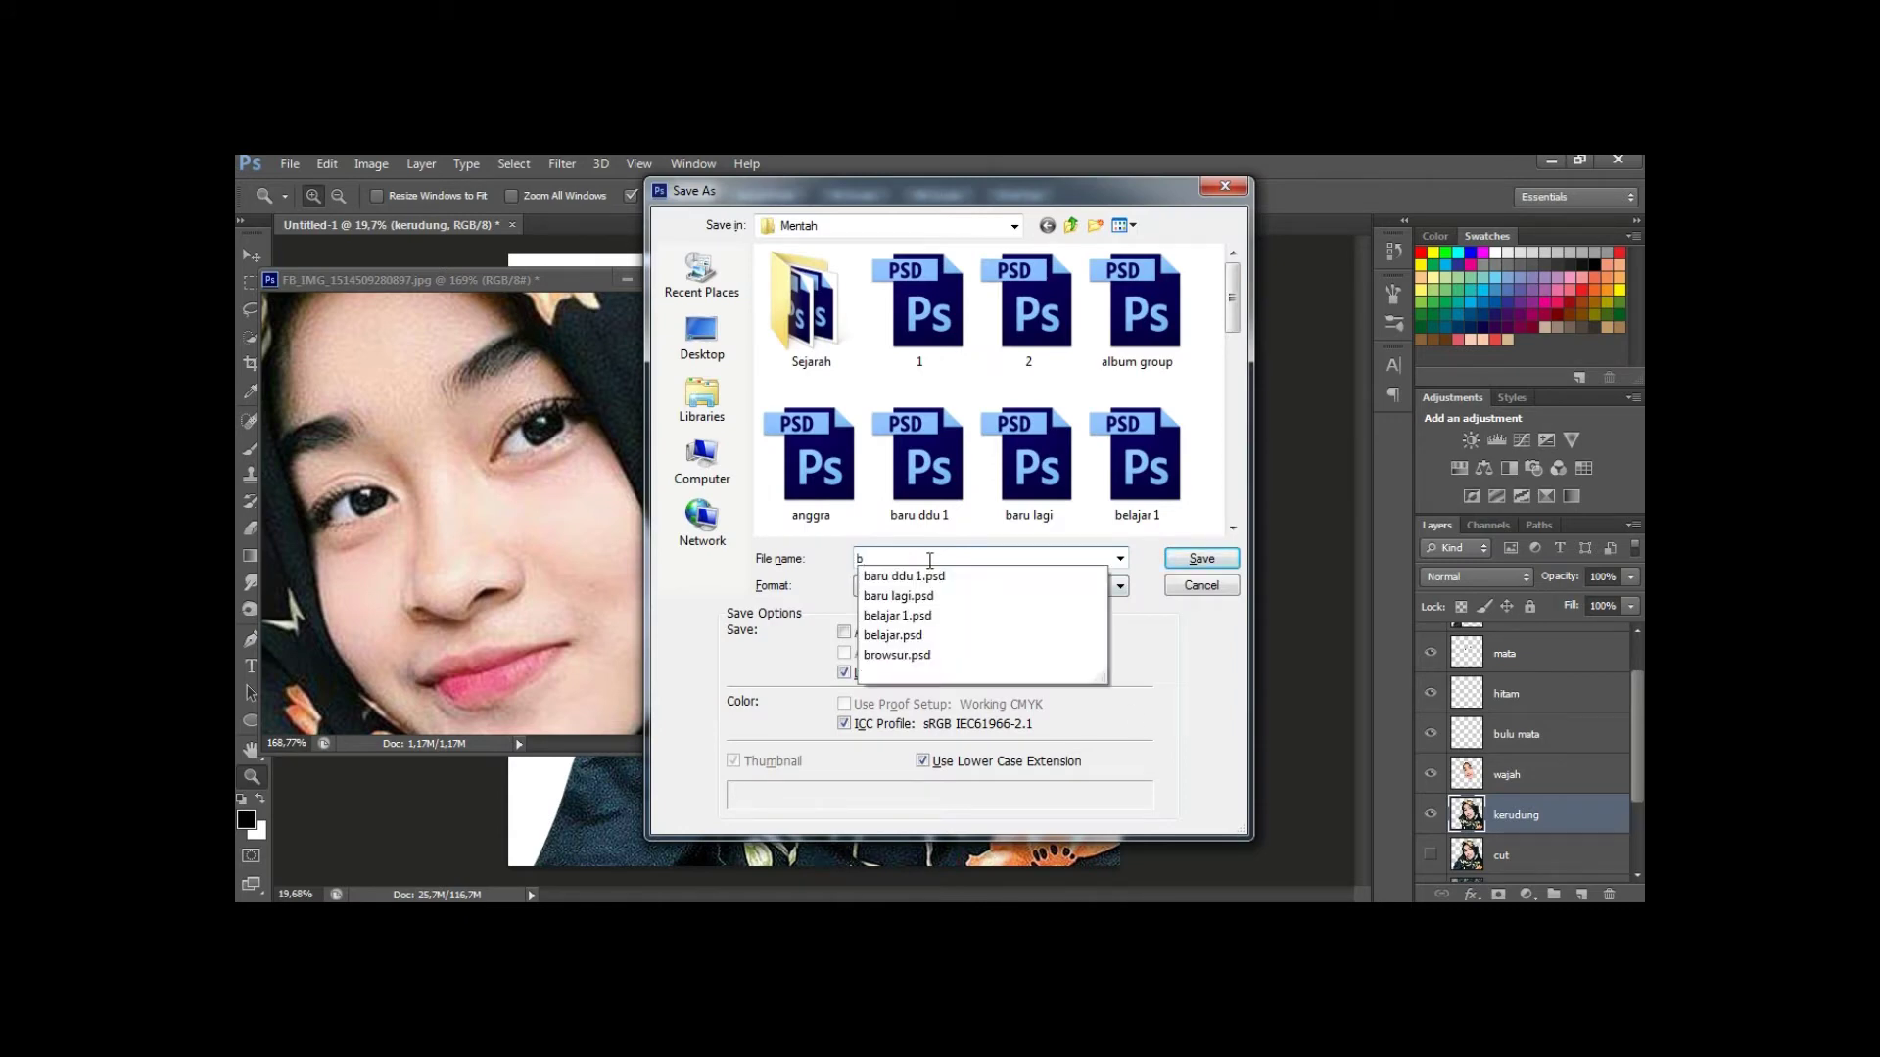
{"action": "type", "text": "elajar"}
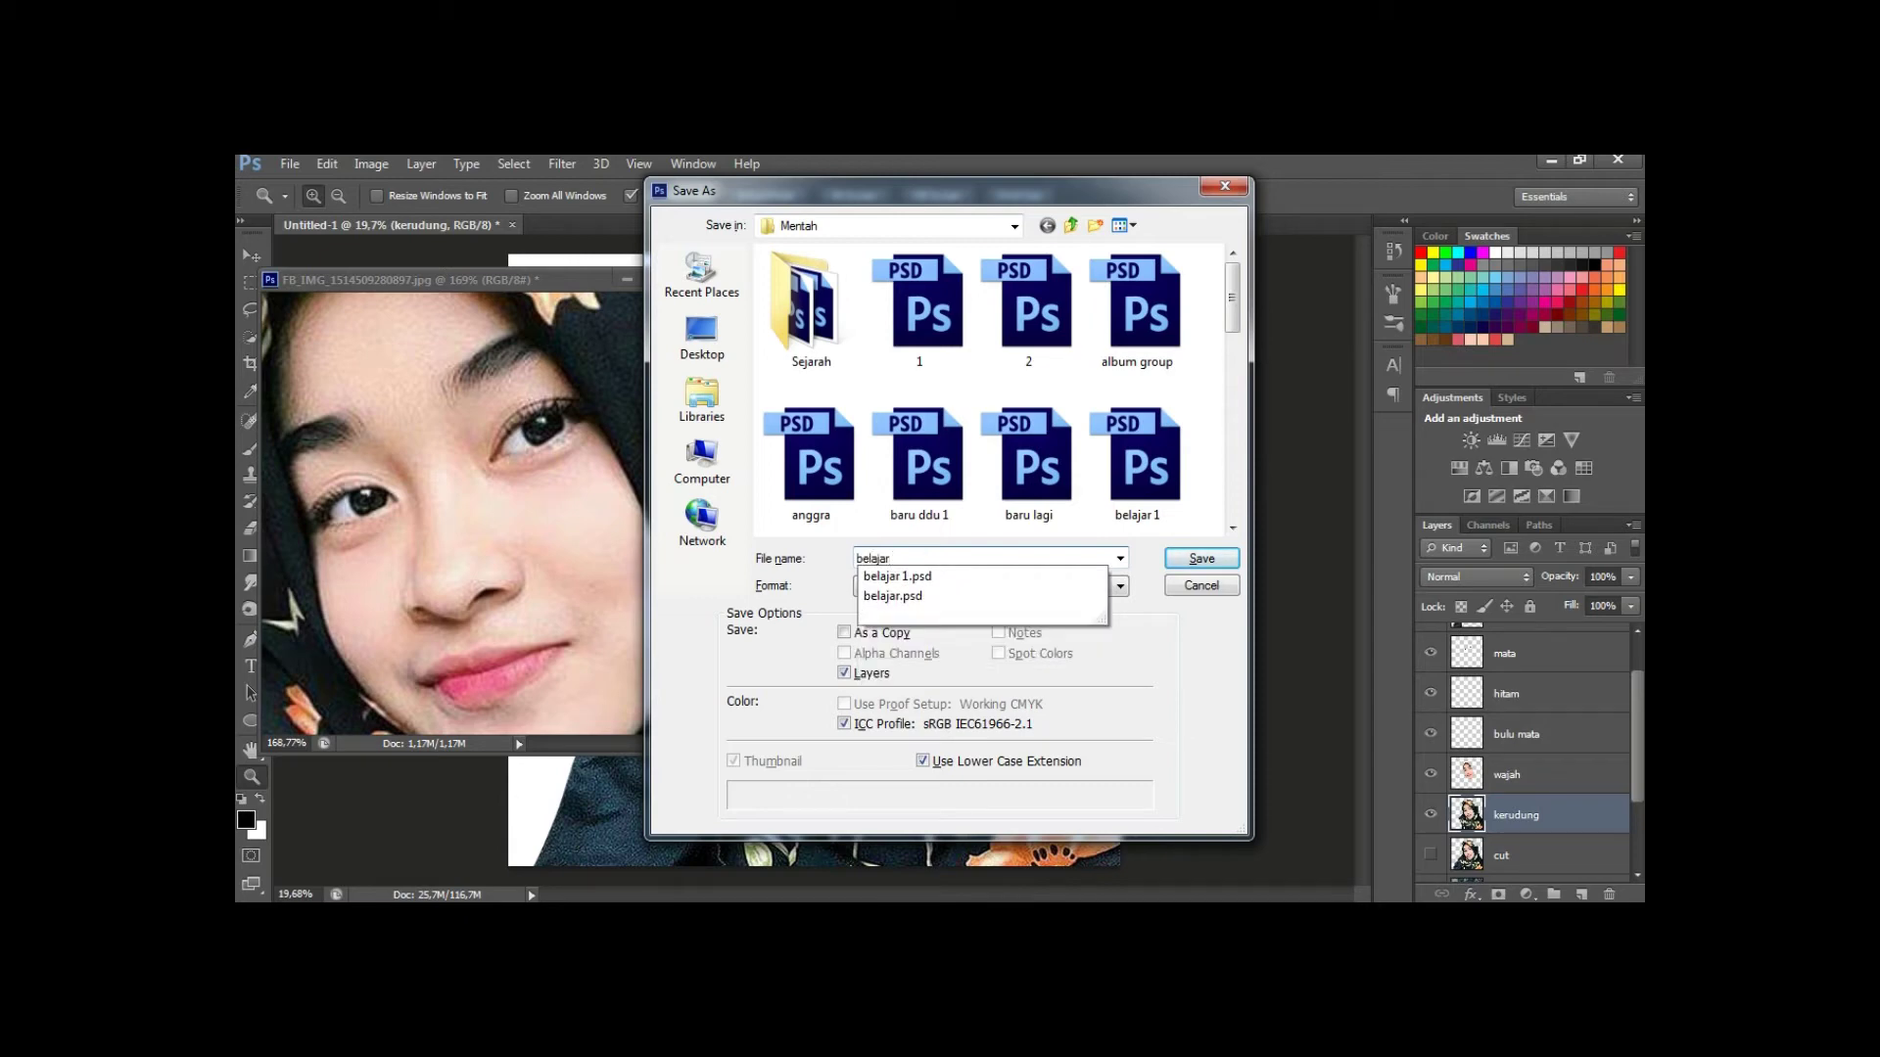
{"action": "key", "text": "Return"}
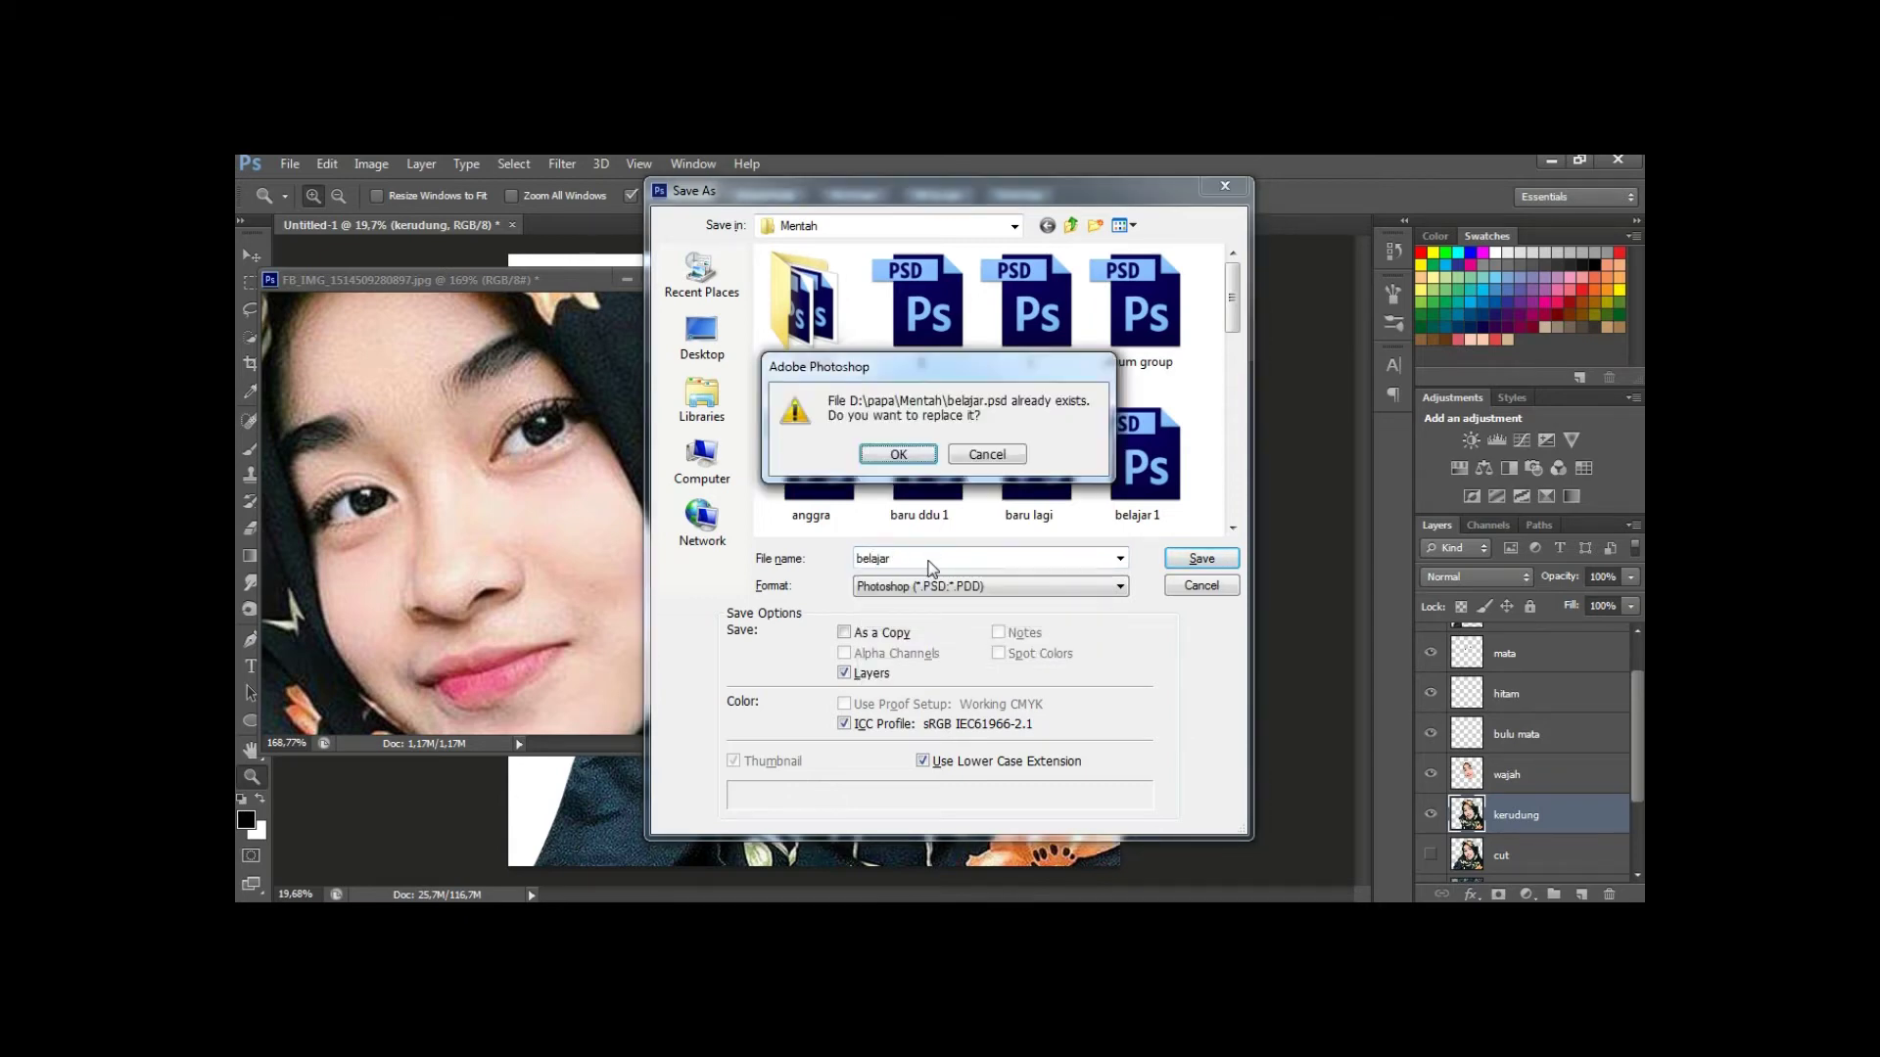
{"action": "left_click", "coordinate": [986, 454]}
{"action": "left_click", "coordinate": [916, 557]}
{"action": "type", "text": "lagi"}
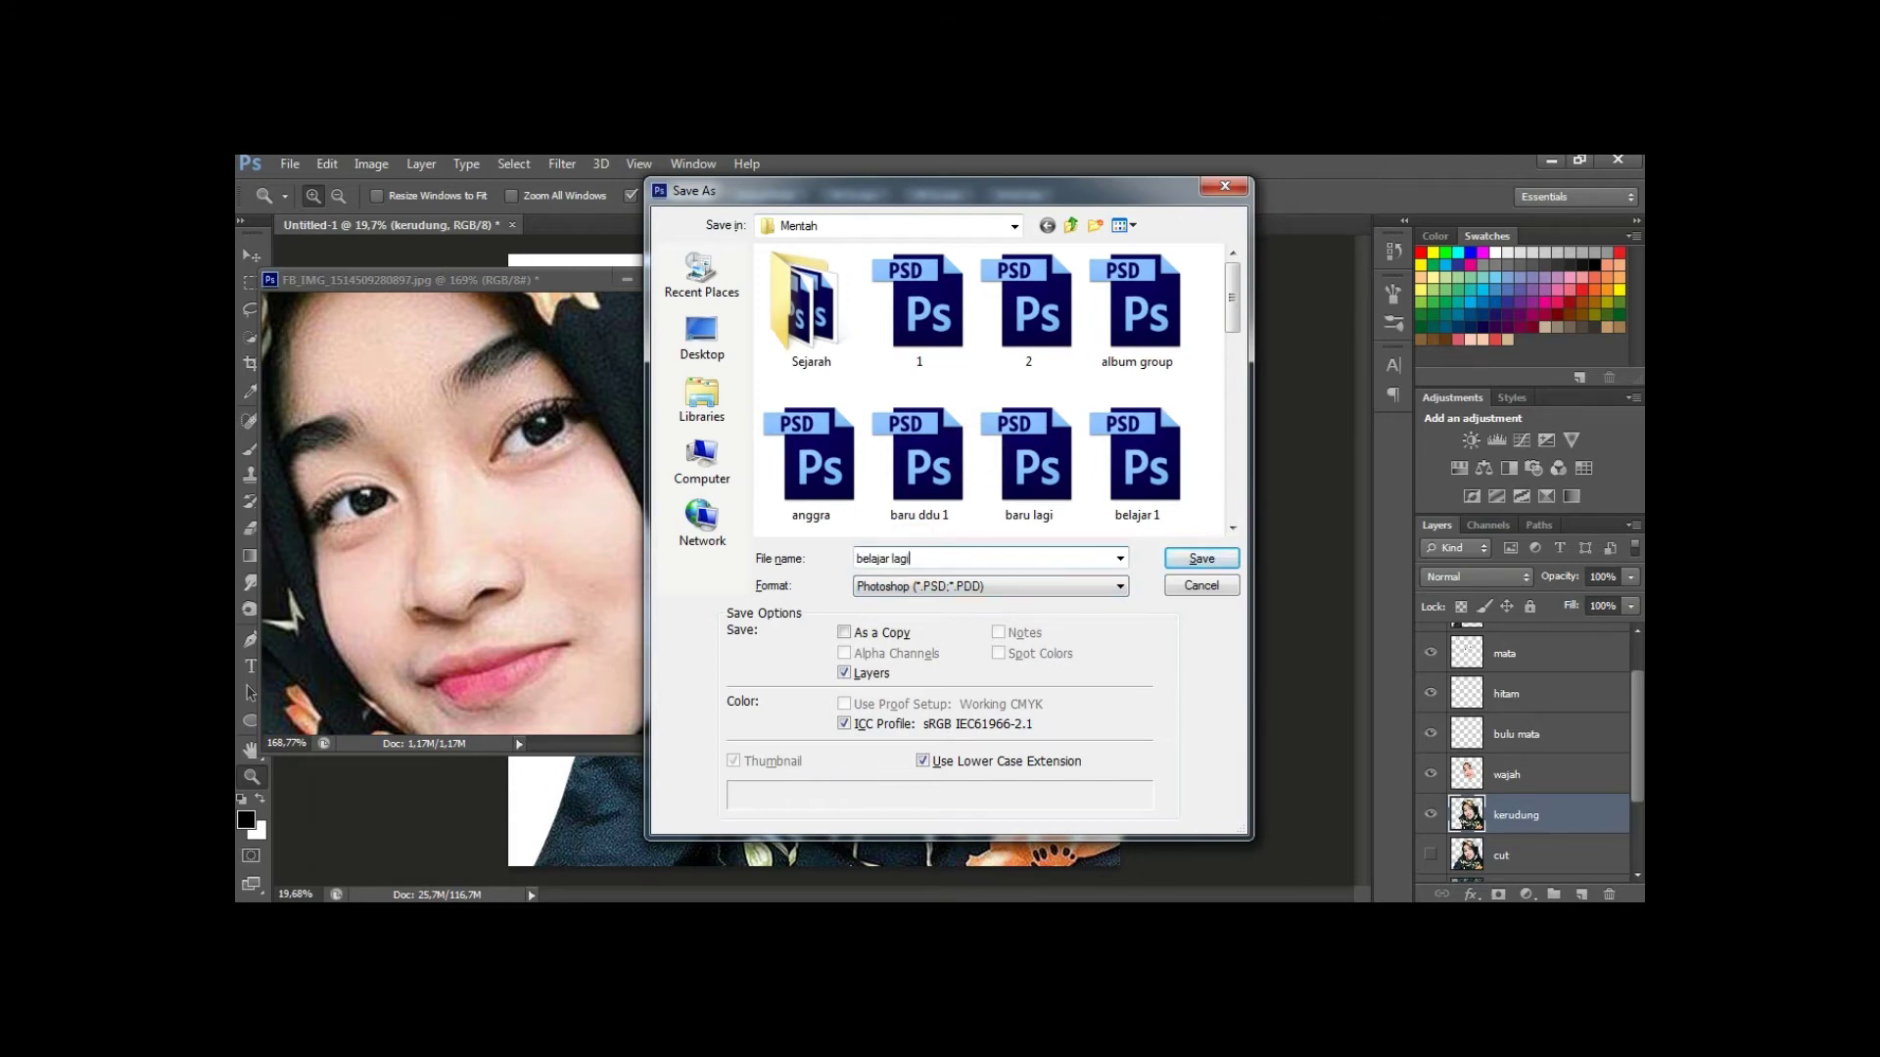
{"action": "key", "text": "Return"}
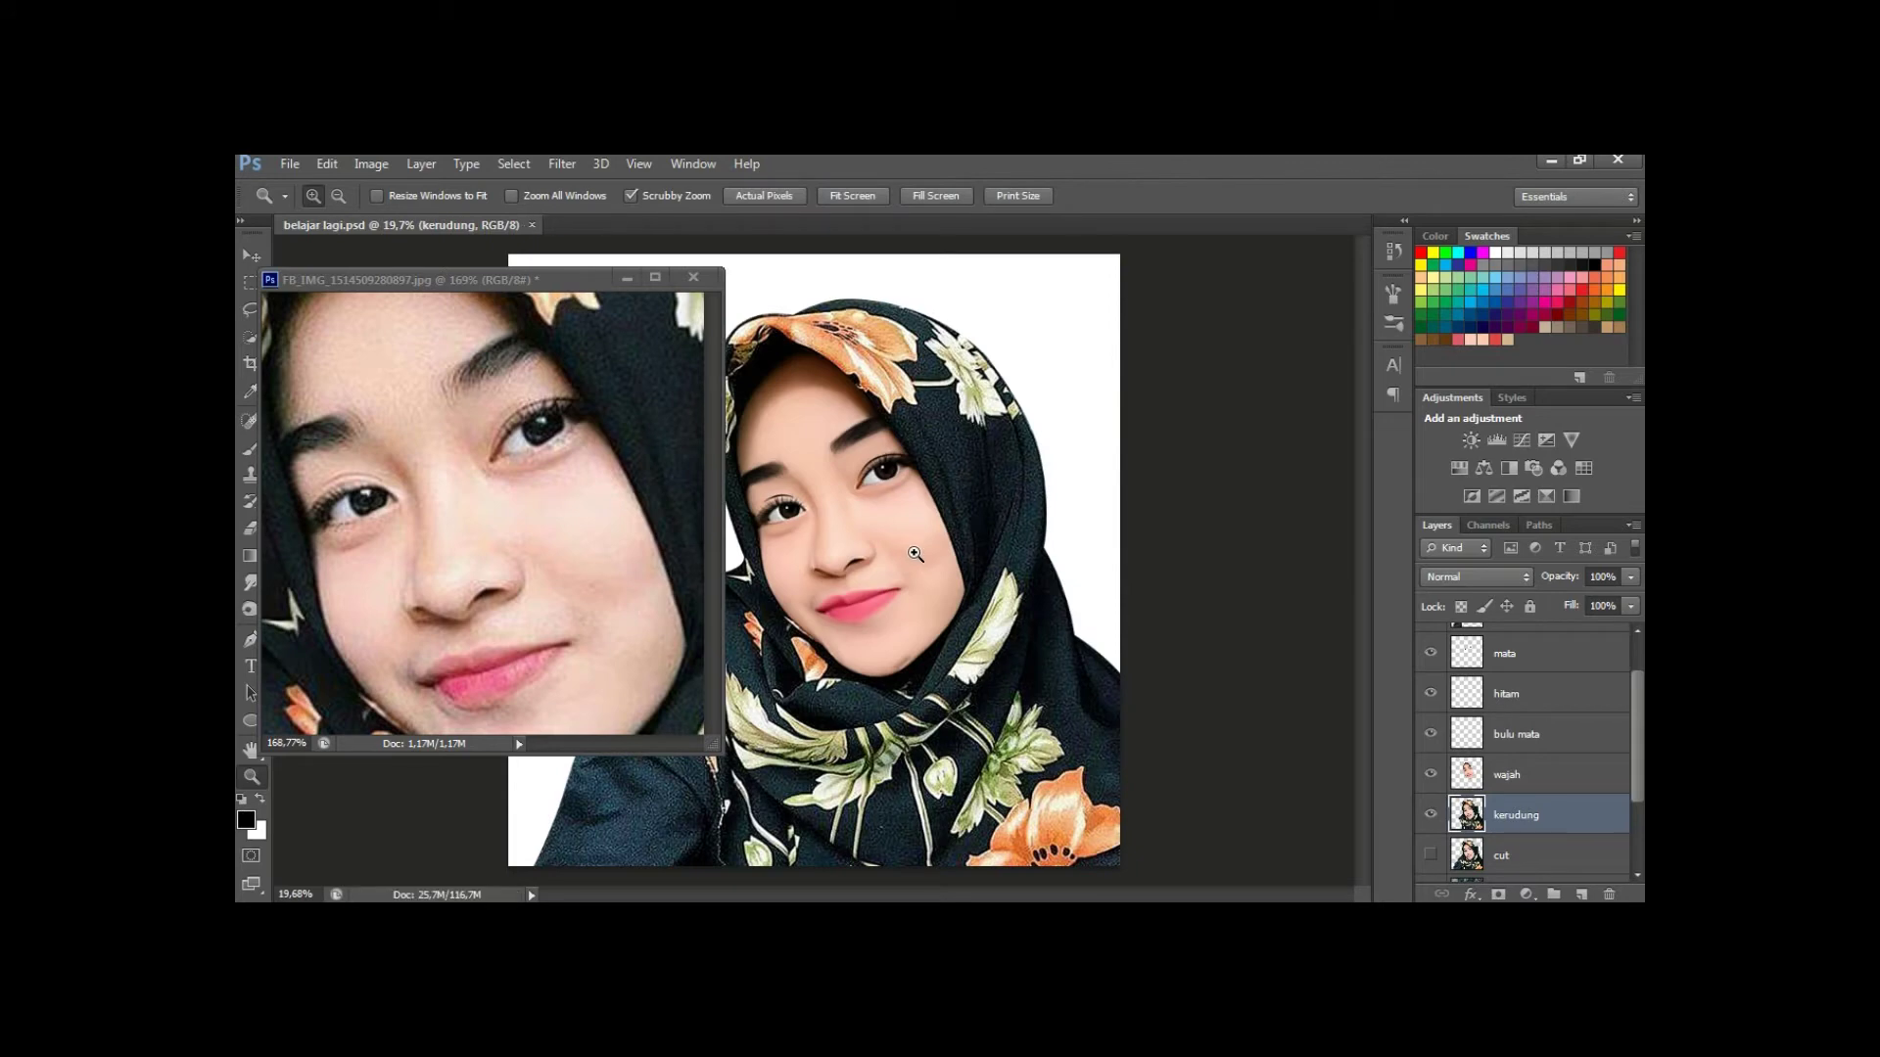
Dock the reference photo as a tab and return to the belajar lagi document.
{"action": "key", "text": "v"}
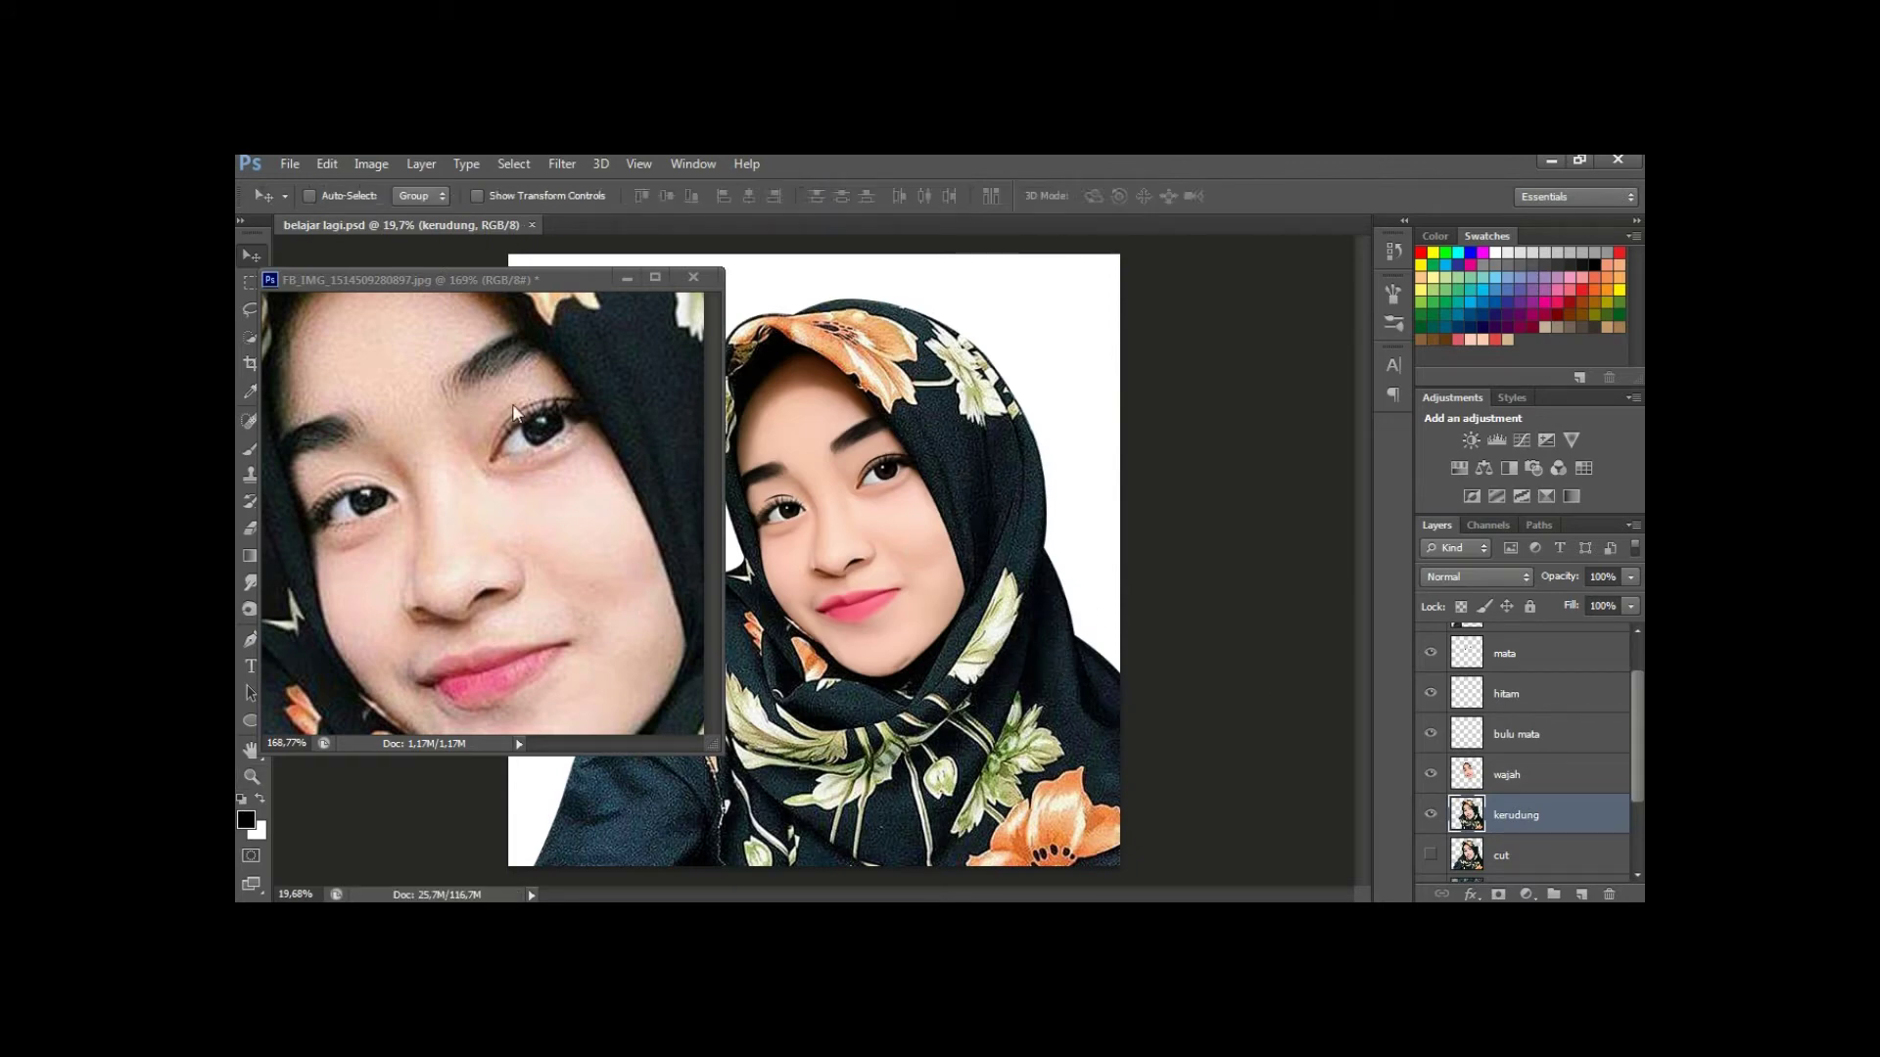
{"action": "left_click_drag", "start_coordinate": [477, 285], "coordinate": [434, 226]}
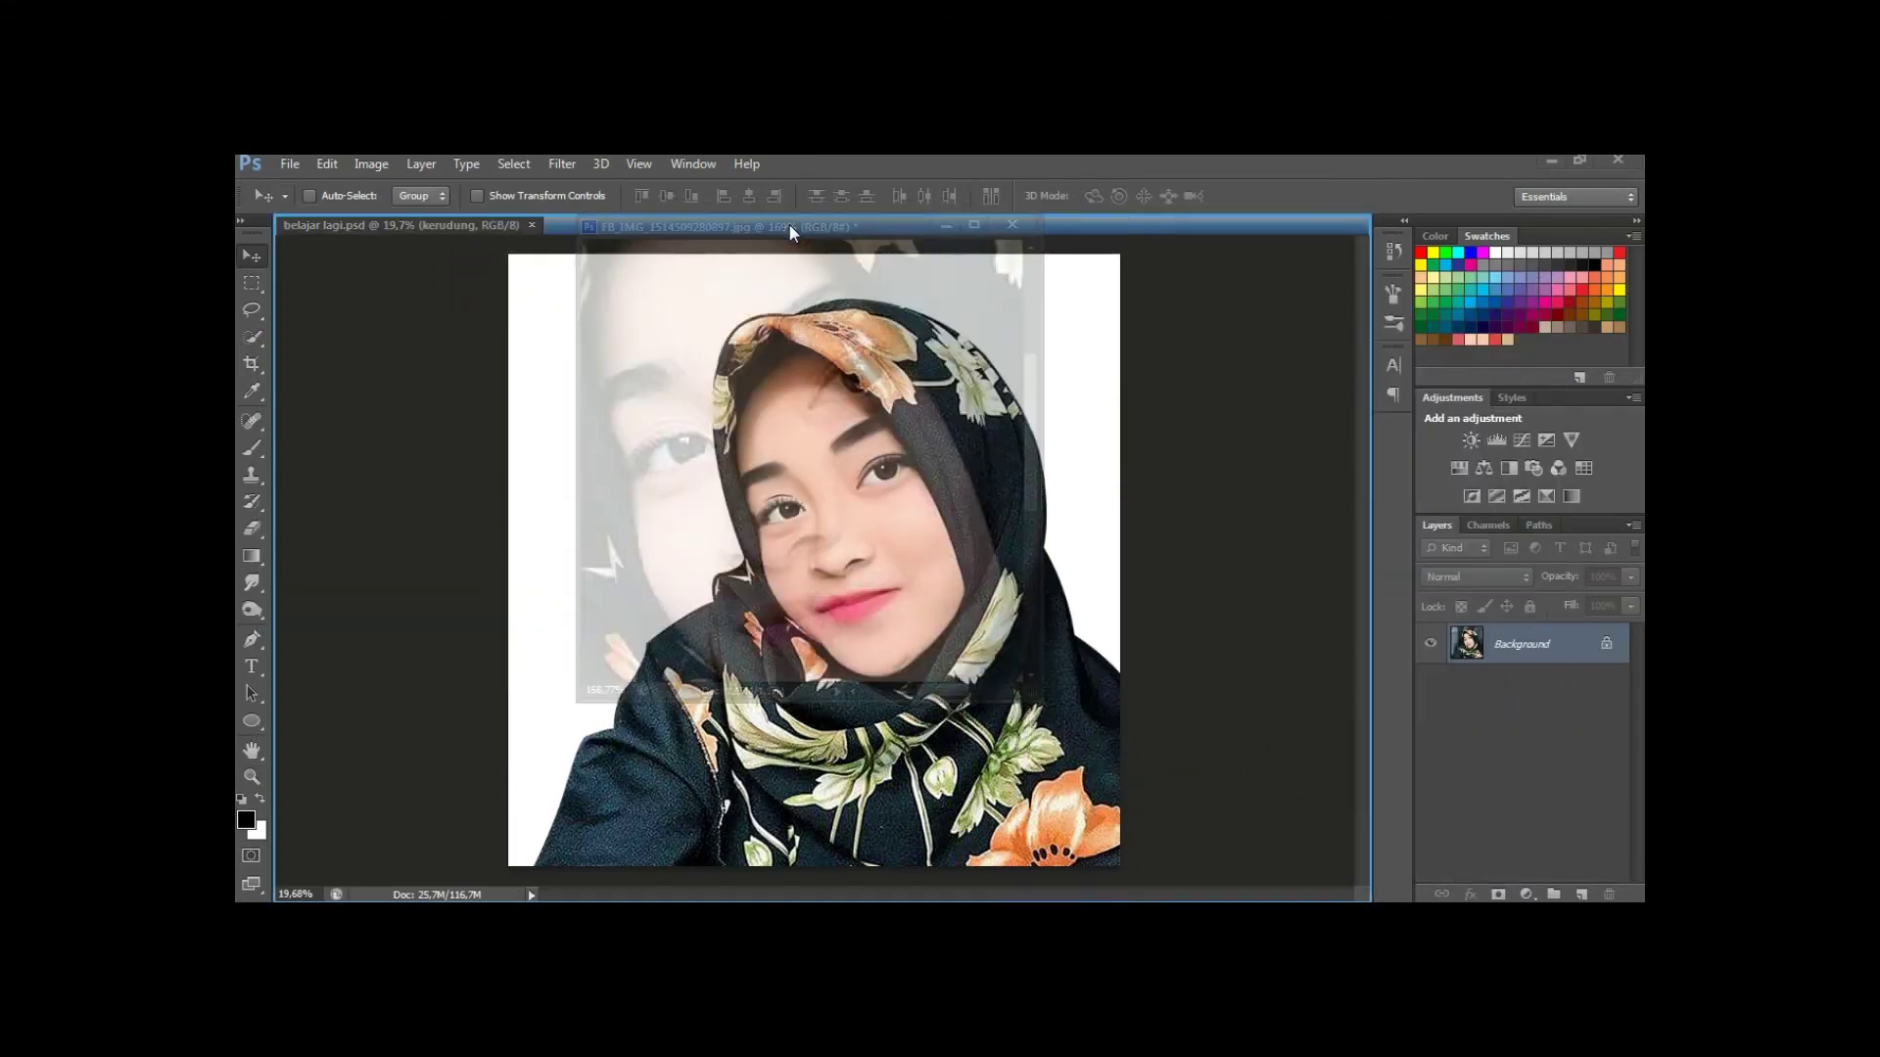
{"action": "left_click", "coordinate": [435, 227]}
{"action": "scroll", "coordinate": [1557, 827], "scroll_direction": "up", "scroll_amount": 1}
{"action": "scroll", "coordinate": [1552, 781], "scroll_direction": "down", "scroll_amount": 1}
{"action": "scroll", "coordinate": [1555, 788], "scroll_direction": "down", "scroll_amount": 1}
{"action": "scroll", "coordinate": [1557, 800], "scroll_direction": "down", "scroll_amount": 1}
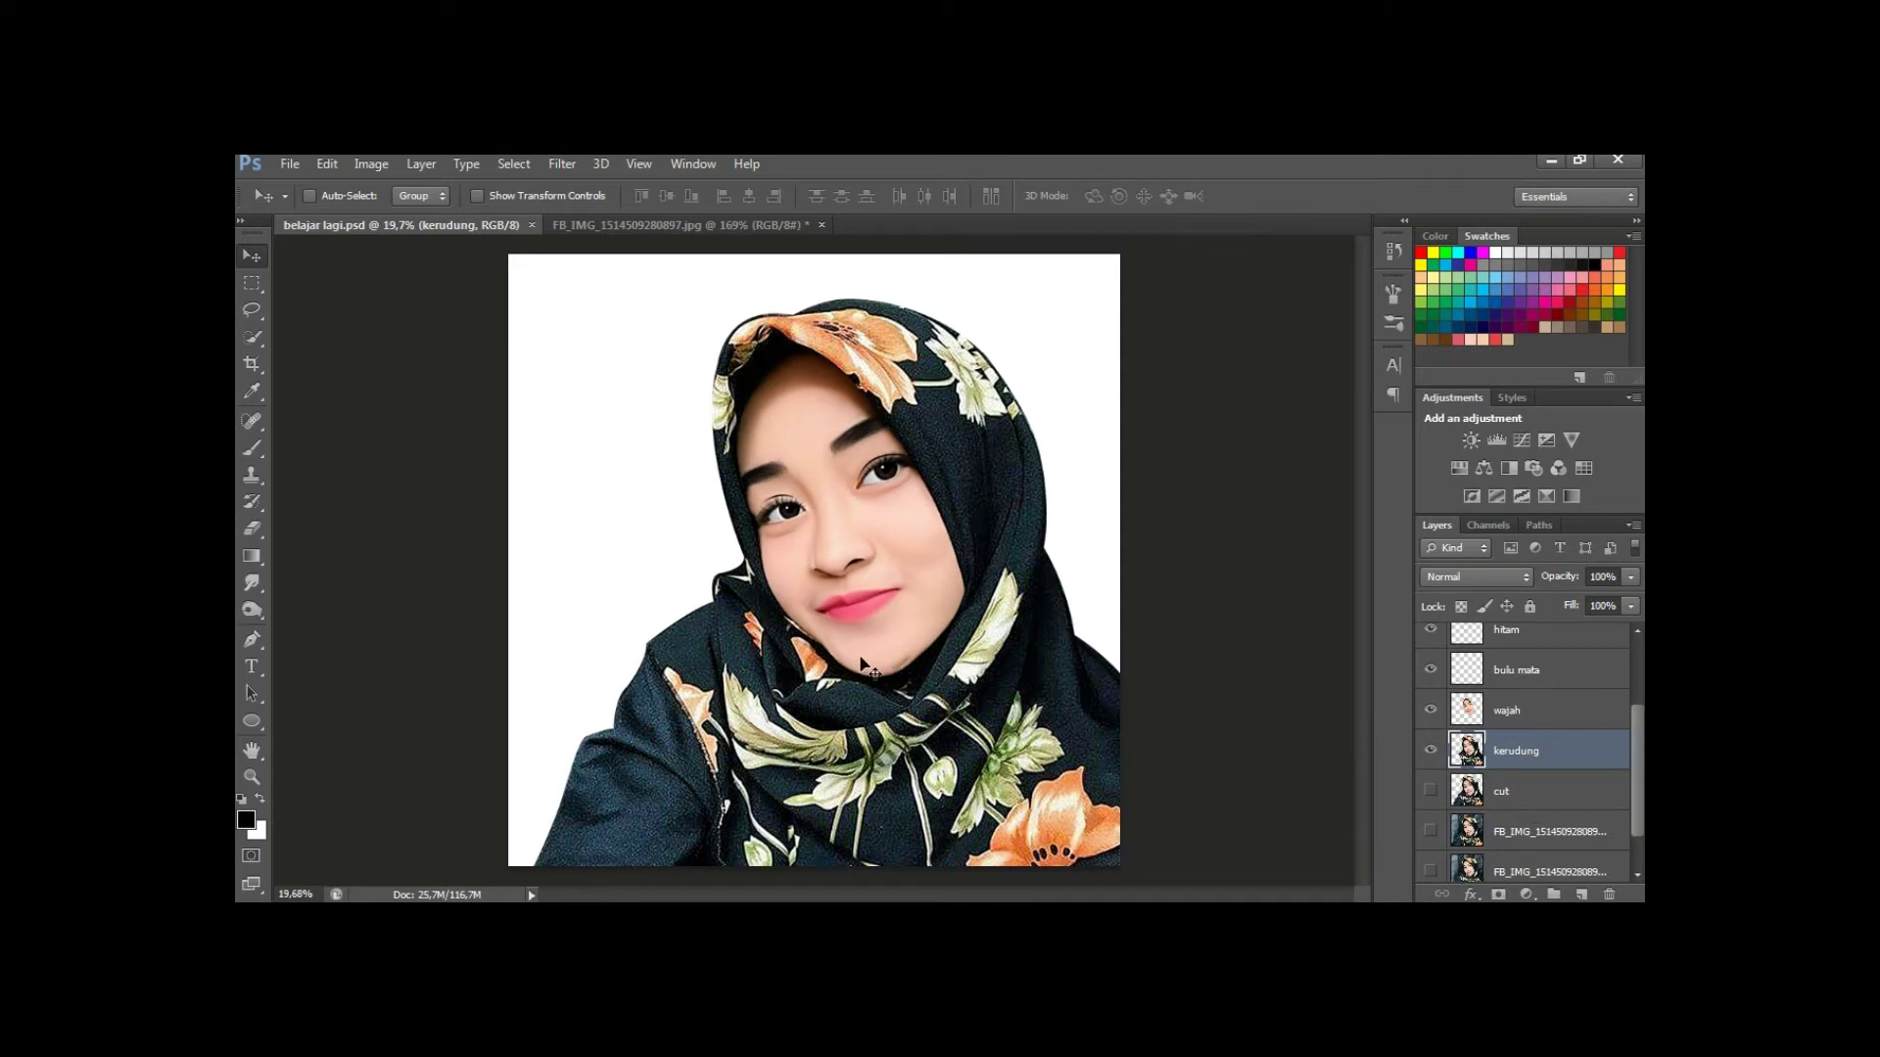
Apply Oil Paint to kerudung: Cleanliness 10, Scale 10, Stylization about 6, Shine about 3.5.
{"action": "left_click", "coordinate": [560, 161]}
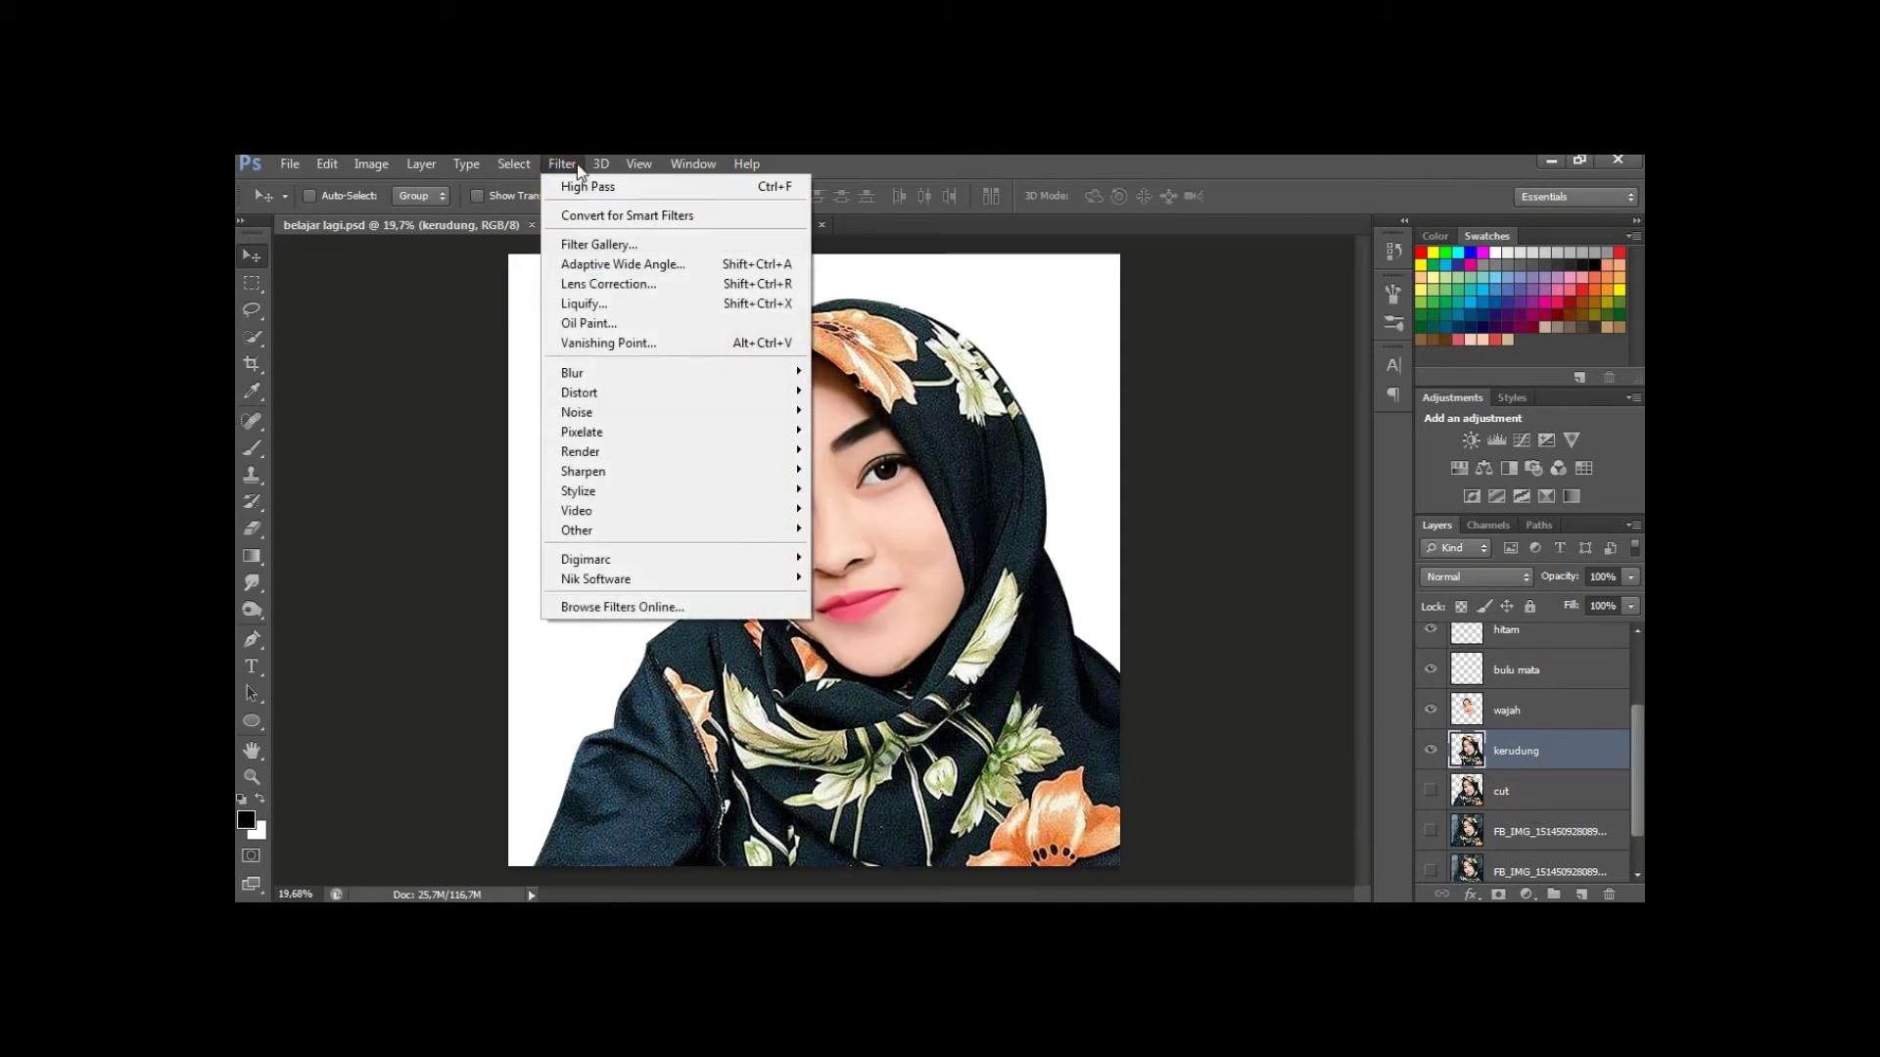
{"action": "left_click", "coordinate": [588, 323]}
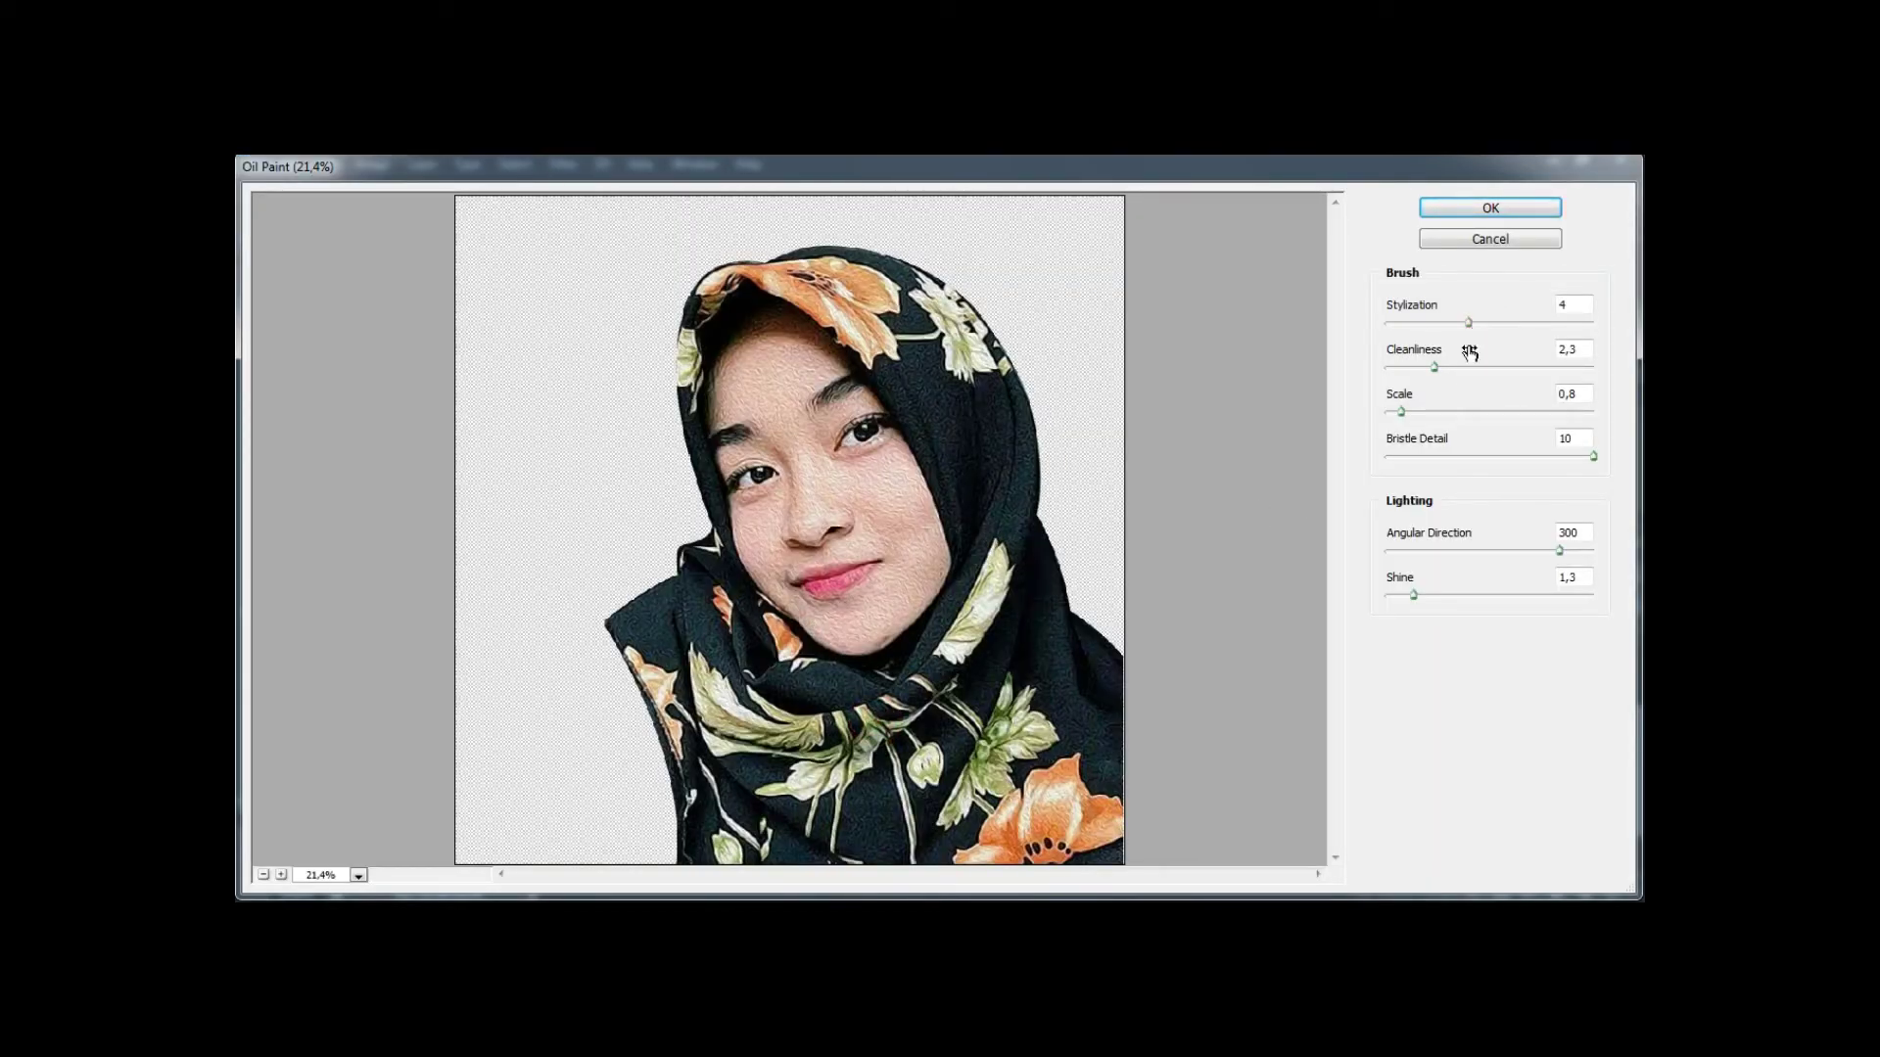
{"action": "left_click_drag", "start_coordinate": [1433, 368], "coordinate": [1596, 368]}
{"action": "left_click_drag", "start_coordinate": [1401, 412], "coordinate": [1596, 412]}
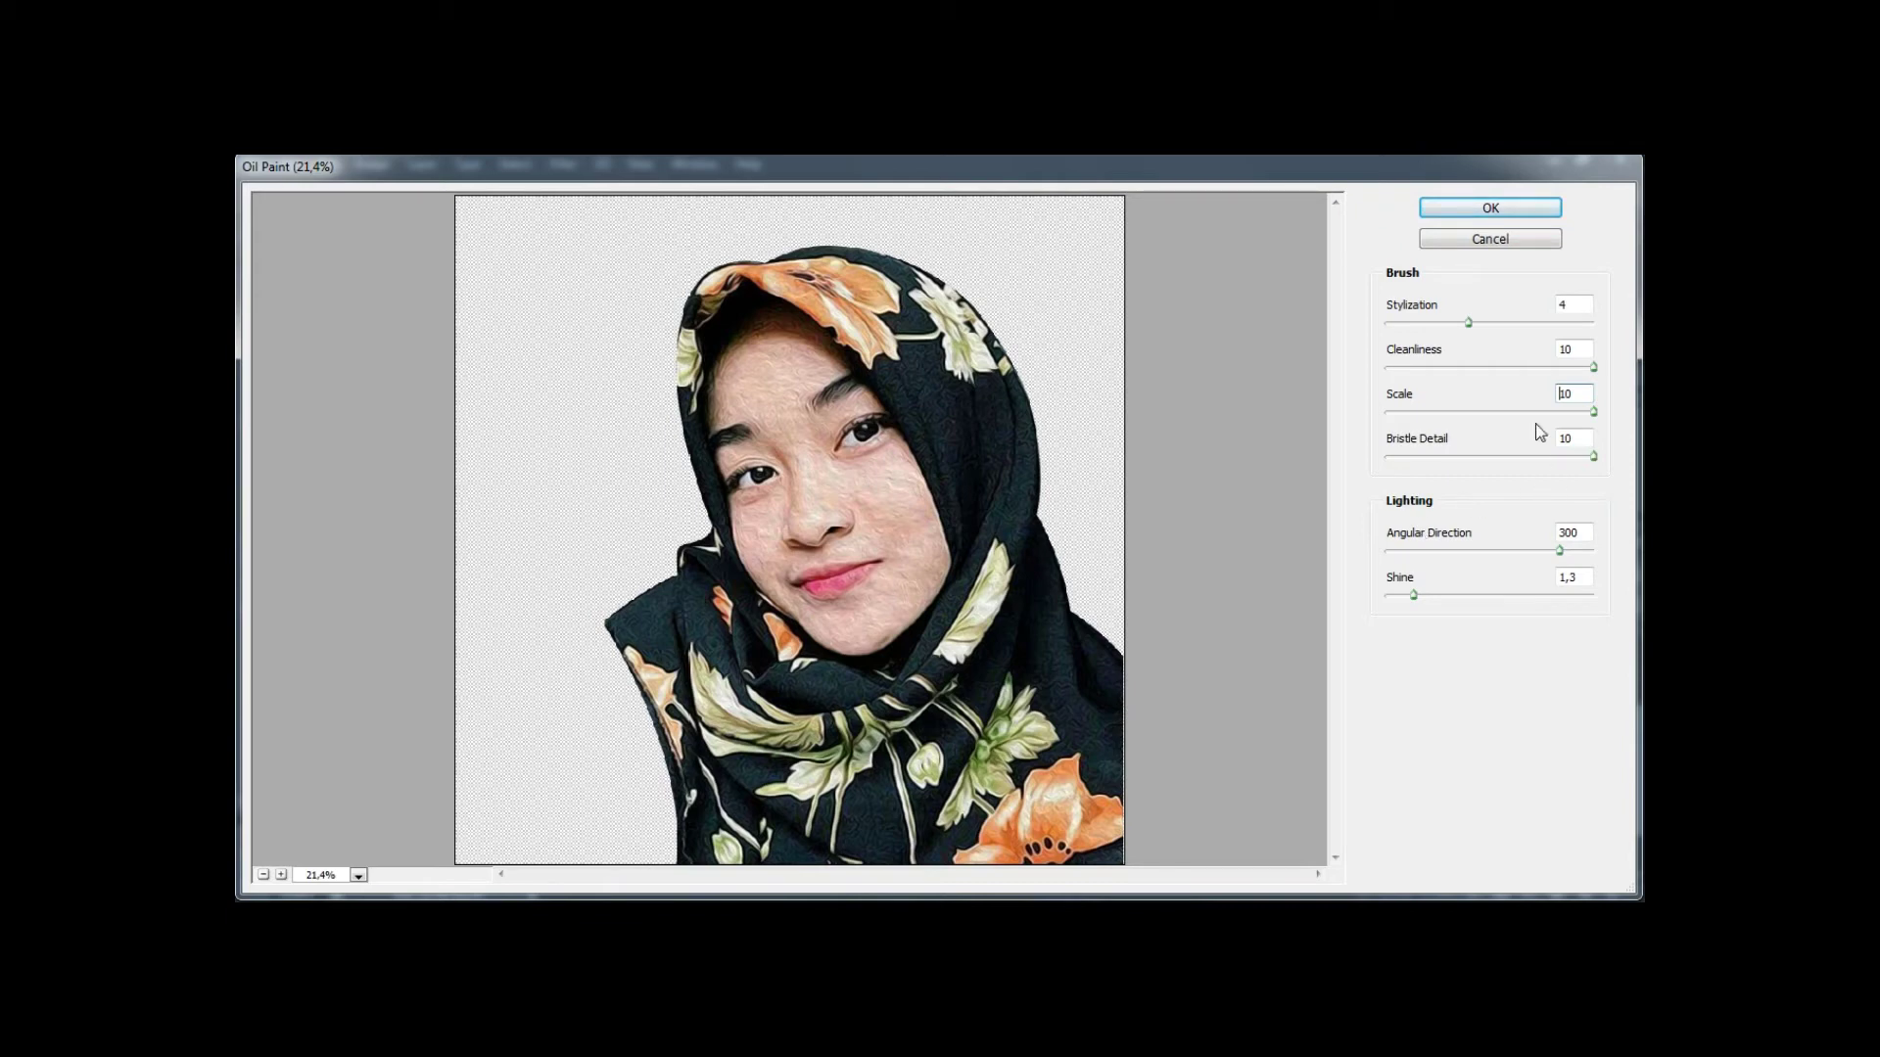
{"action": "left_click_drag", "start_coordinate": [1467, 322], "coordinate": [1484, 322]}
{"action": "left_click_drag", "start_coordinate": [1495, 328], "coordinate": [1488, 328]}
{"action": "left_click_drag", "start_coordinate": [1417, 594], "coordinate": [1459, 593]}
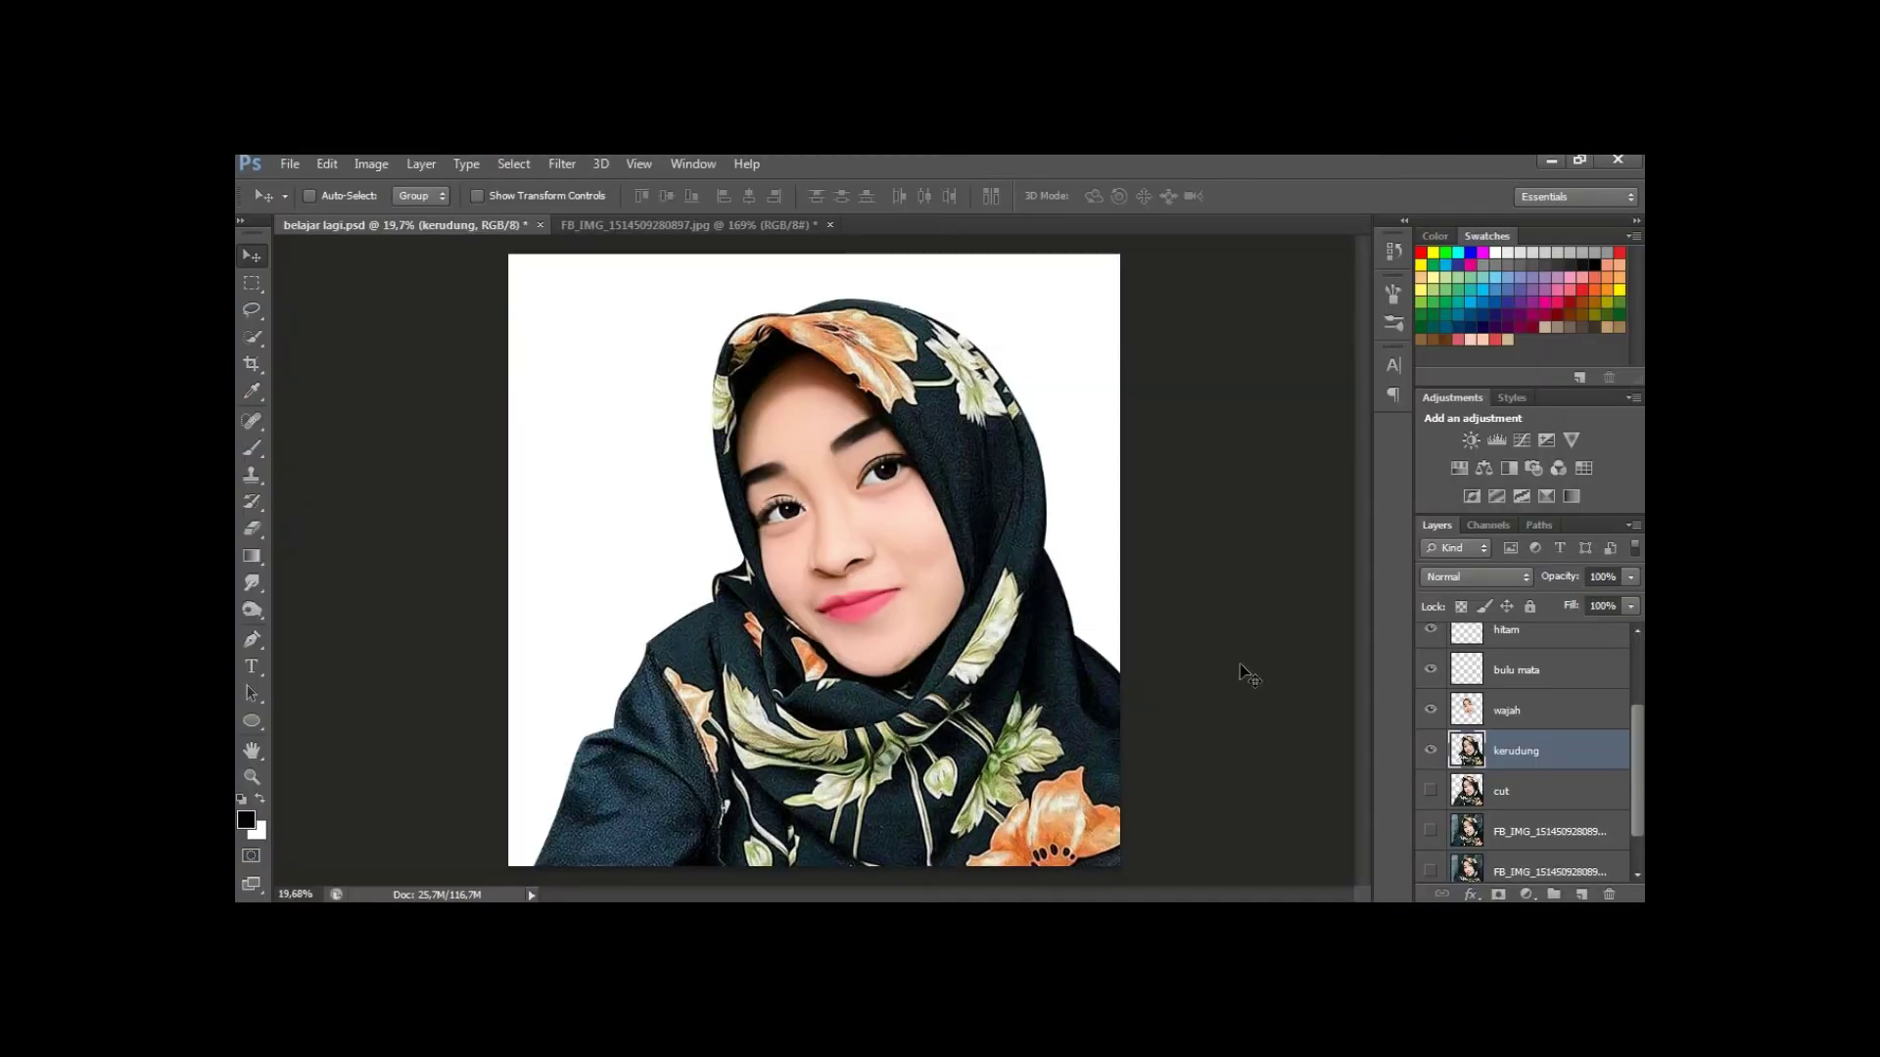
Duplicate the kerudung layer and clip the copy onto the original.
{"action": "key", "text": "ctrl+j"}
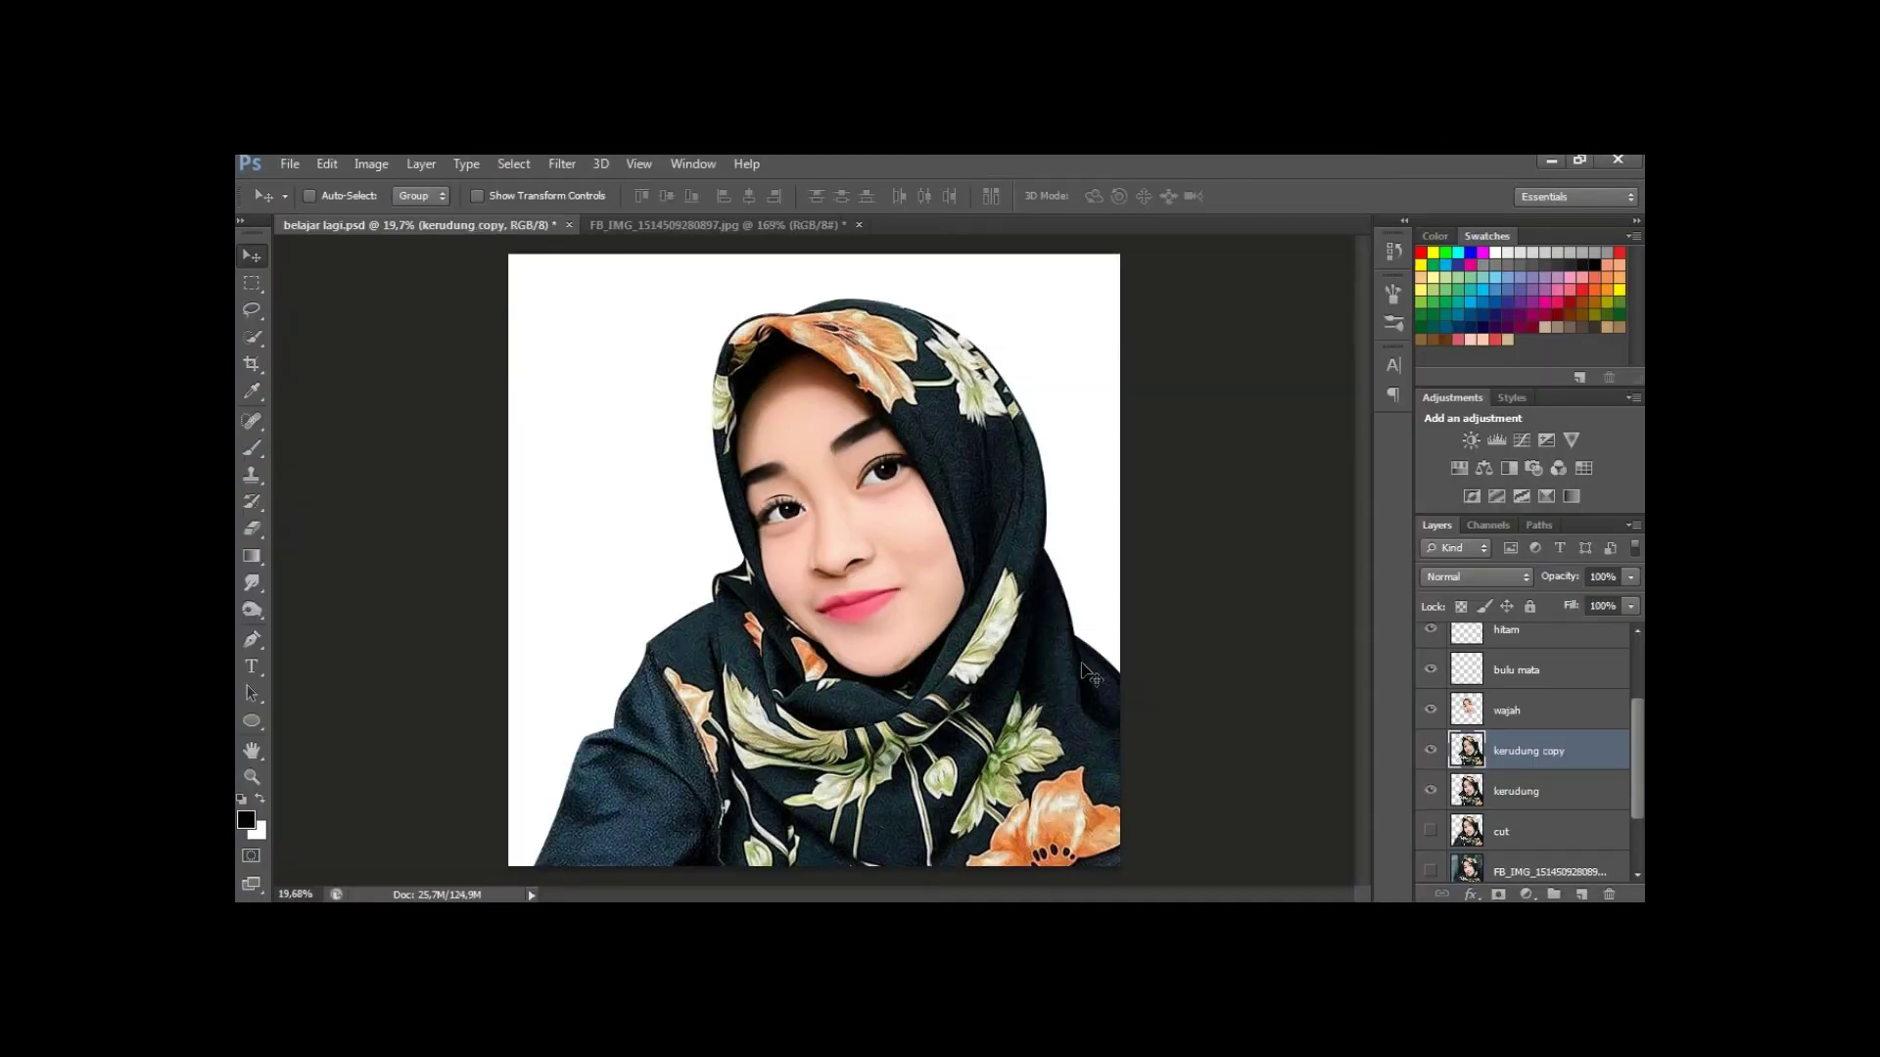
{"action": "key", "text": "ctrl+alt+g"}
{"action": "key", "text": "z"}
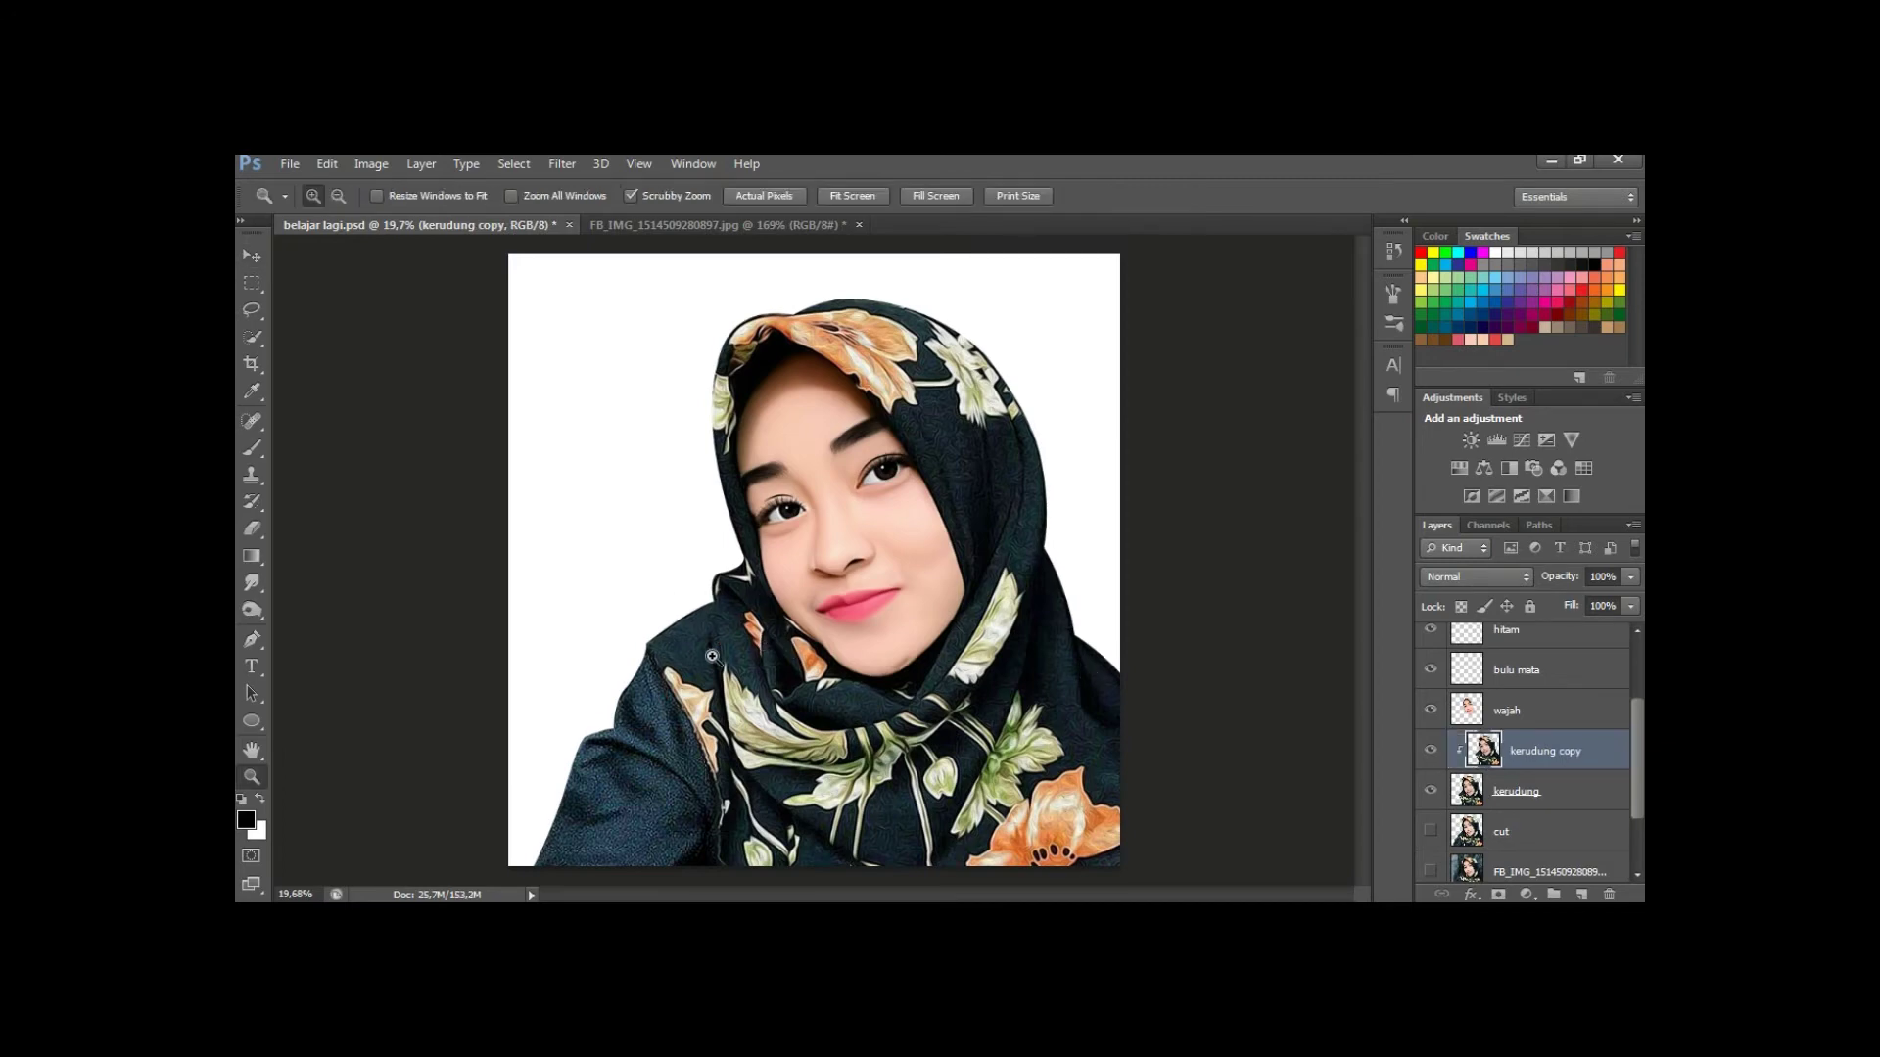
{"action": "left_click_drag", "start_coordinate": [690, 643], "coordinate": [640, 589]}
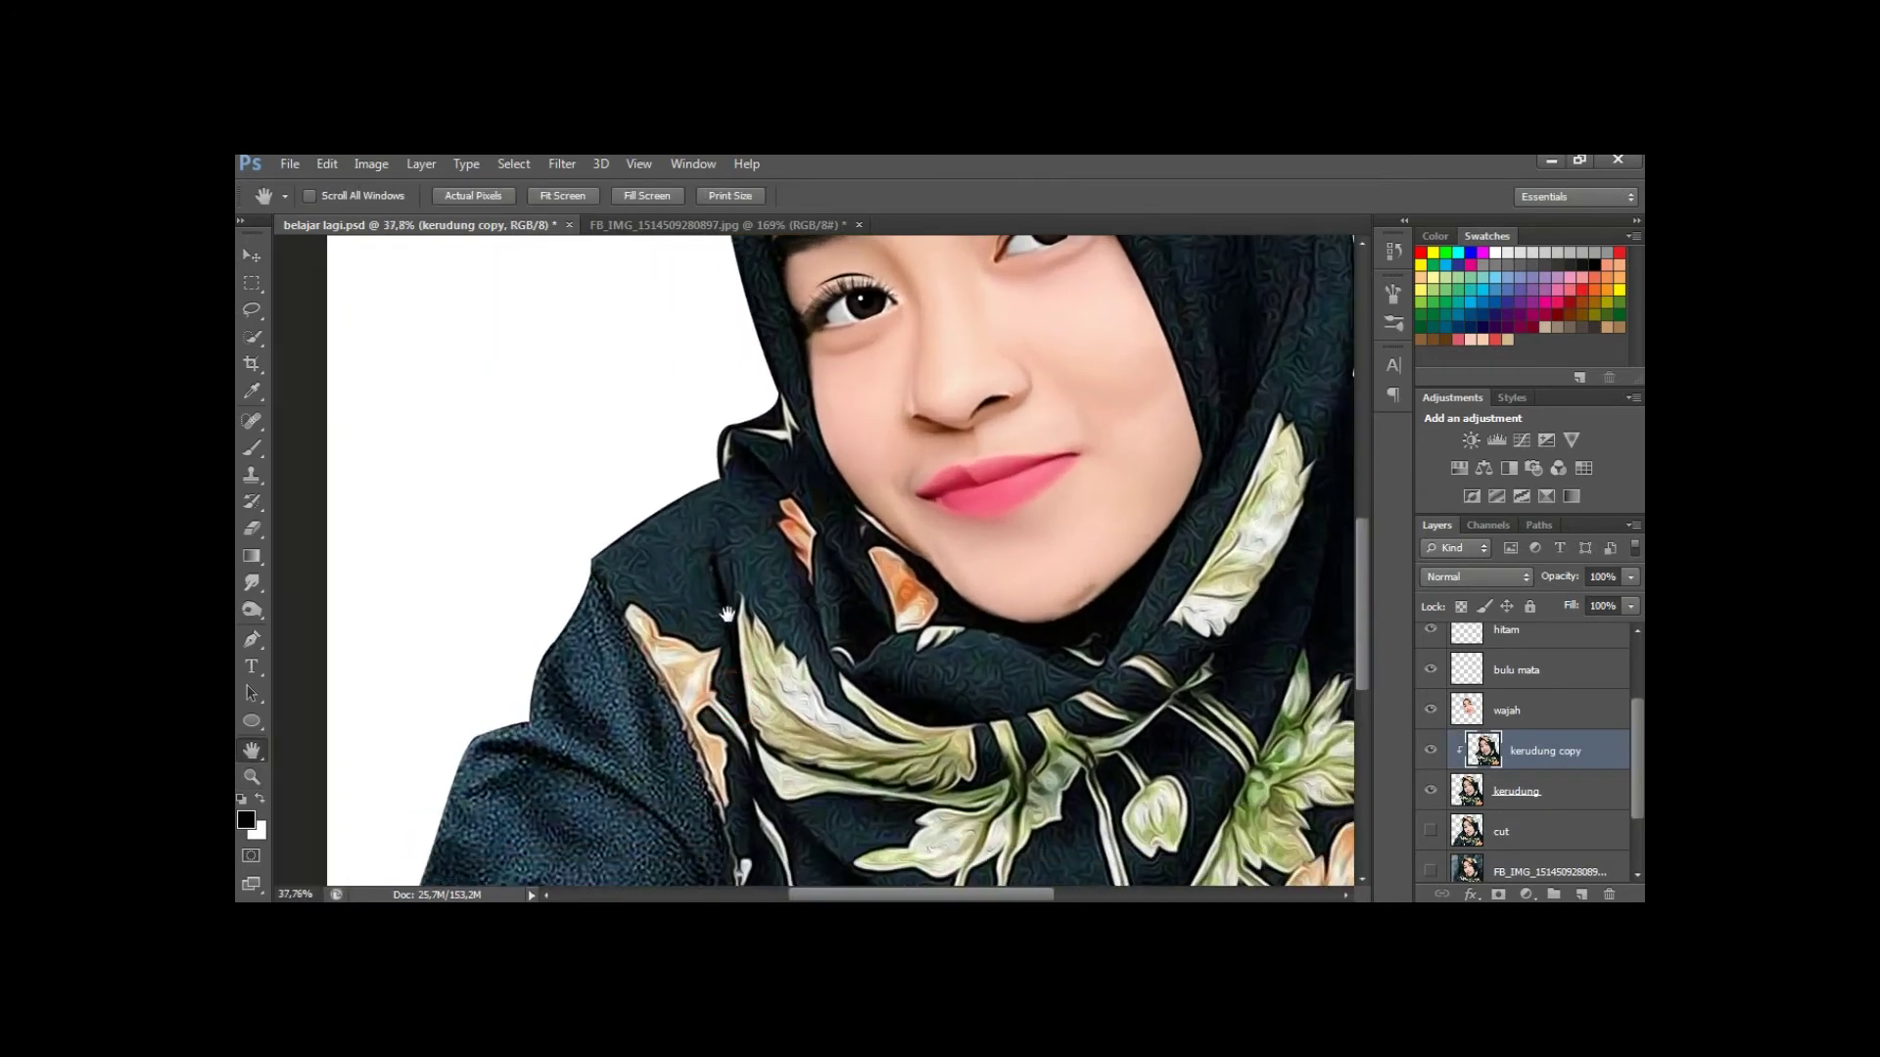
Set the Smudge tool strength to 30% and zoom in on the face and scarf.
{"action": "key", "text": "r"}
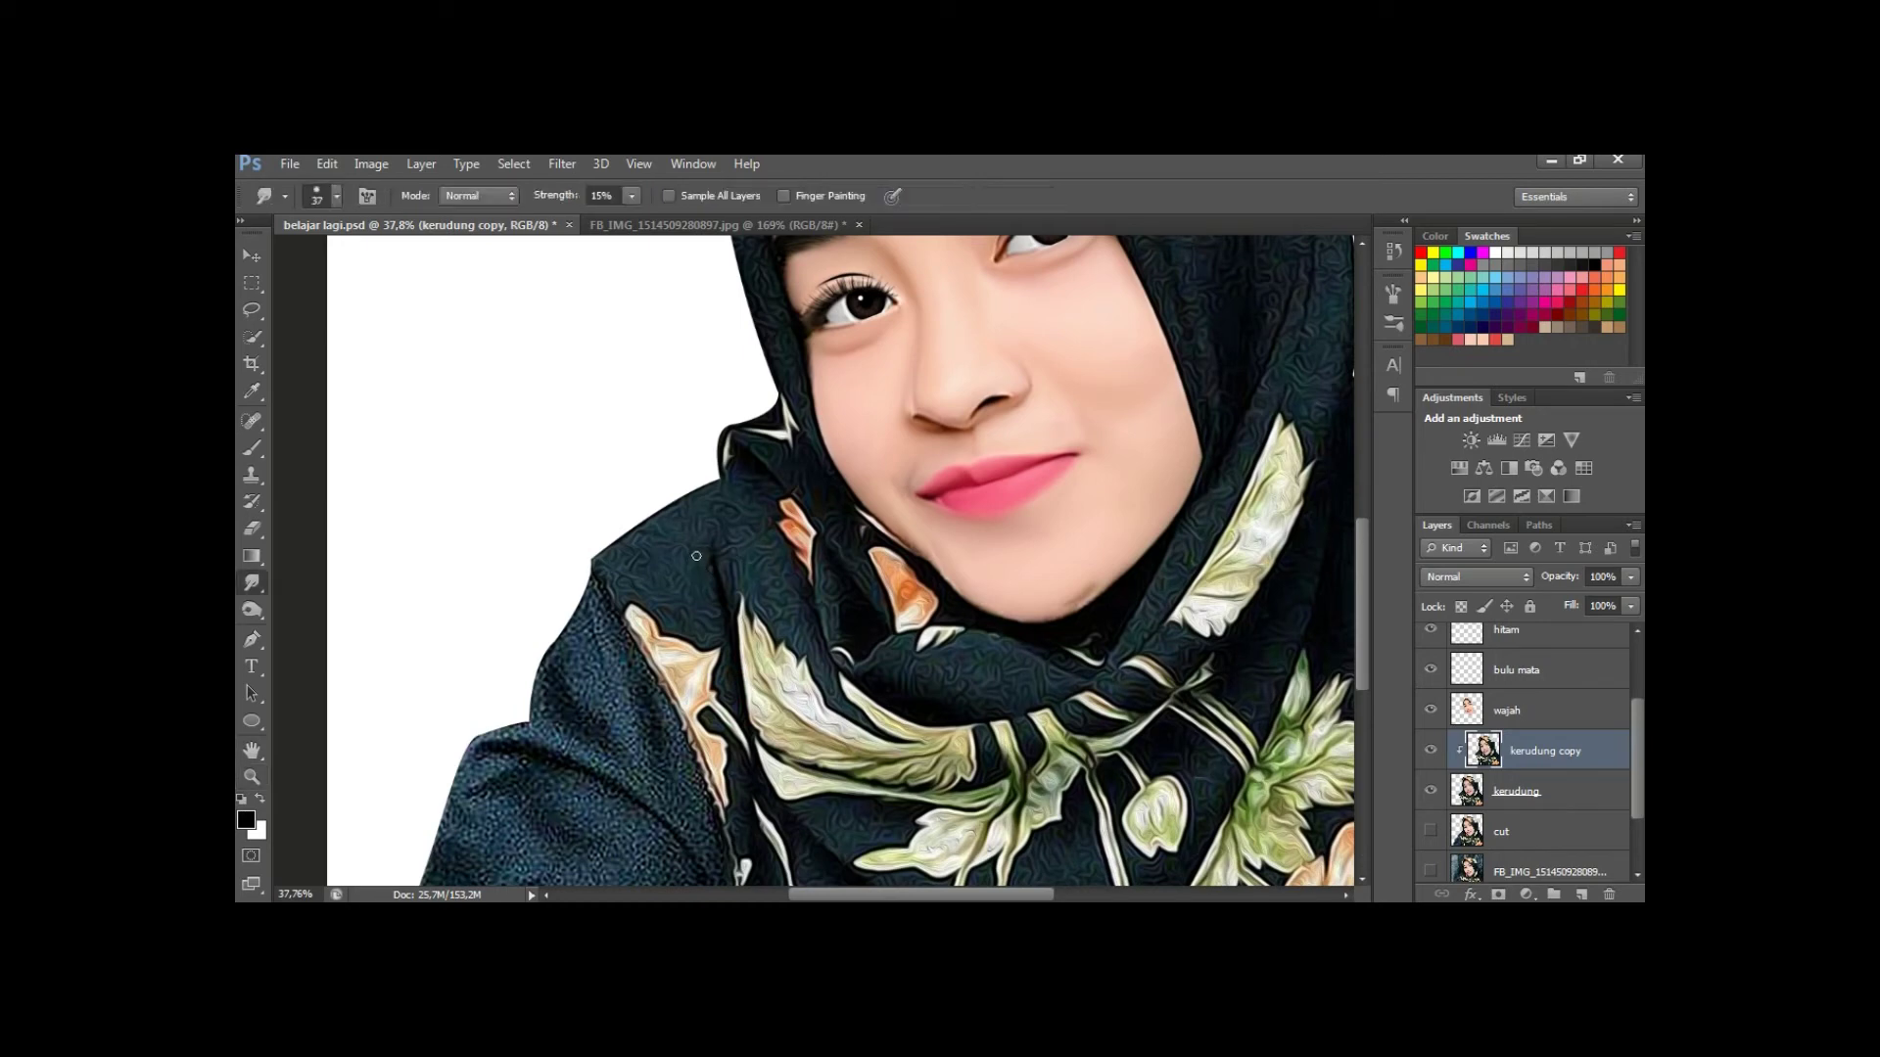
{"action": "left_click_drag", "start_coordinate": [537, 194], "coordinate": [556, 205]}
{"action": "type", "text": "30"}
{"action": "key", "text": "Return"}
{"action": "key", "text": "h"}
{"action": "scroll", "coordinate": [1028, 489], "scroll_direction": "down", "scroll_amount": 2}
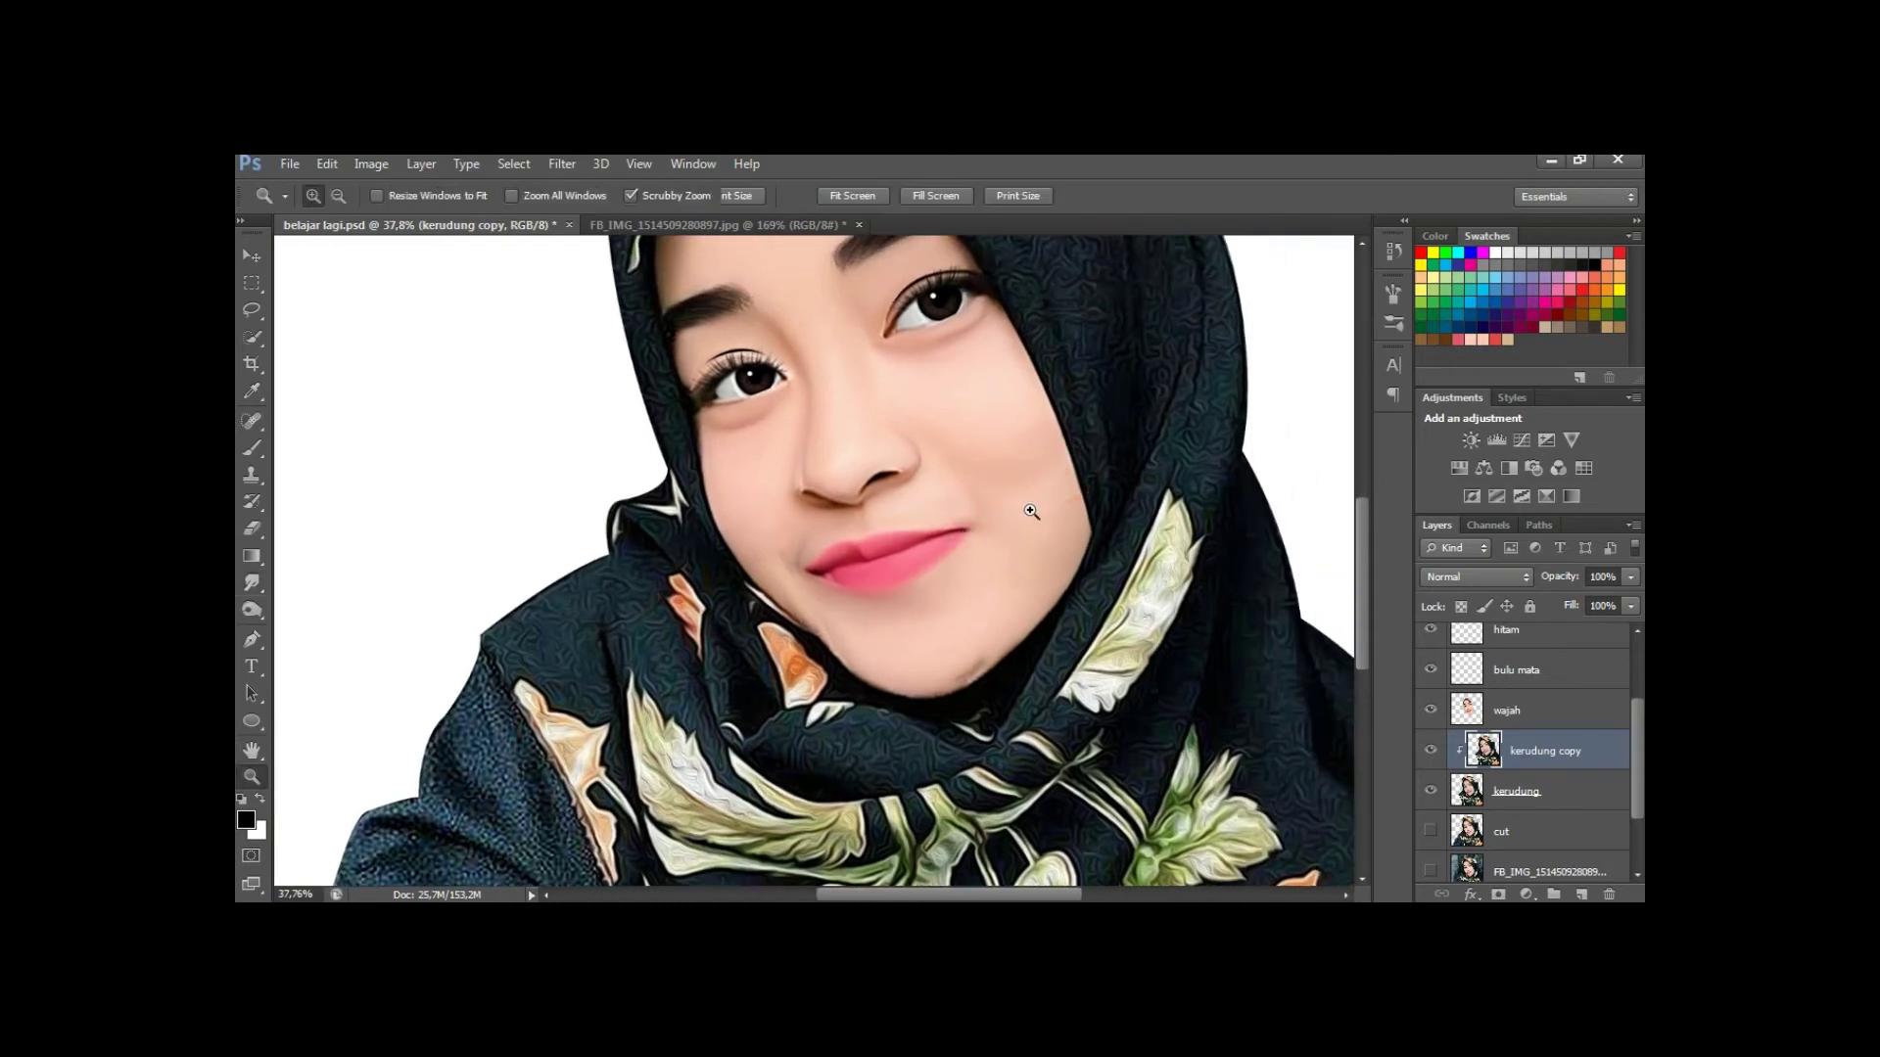
{"action": "scroll", "coordinate": [1028, 509], "scroll_direction": "down", "scroll_amount": 3}
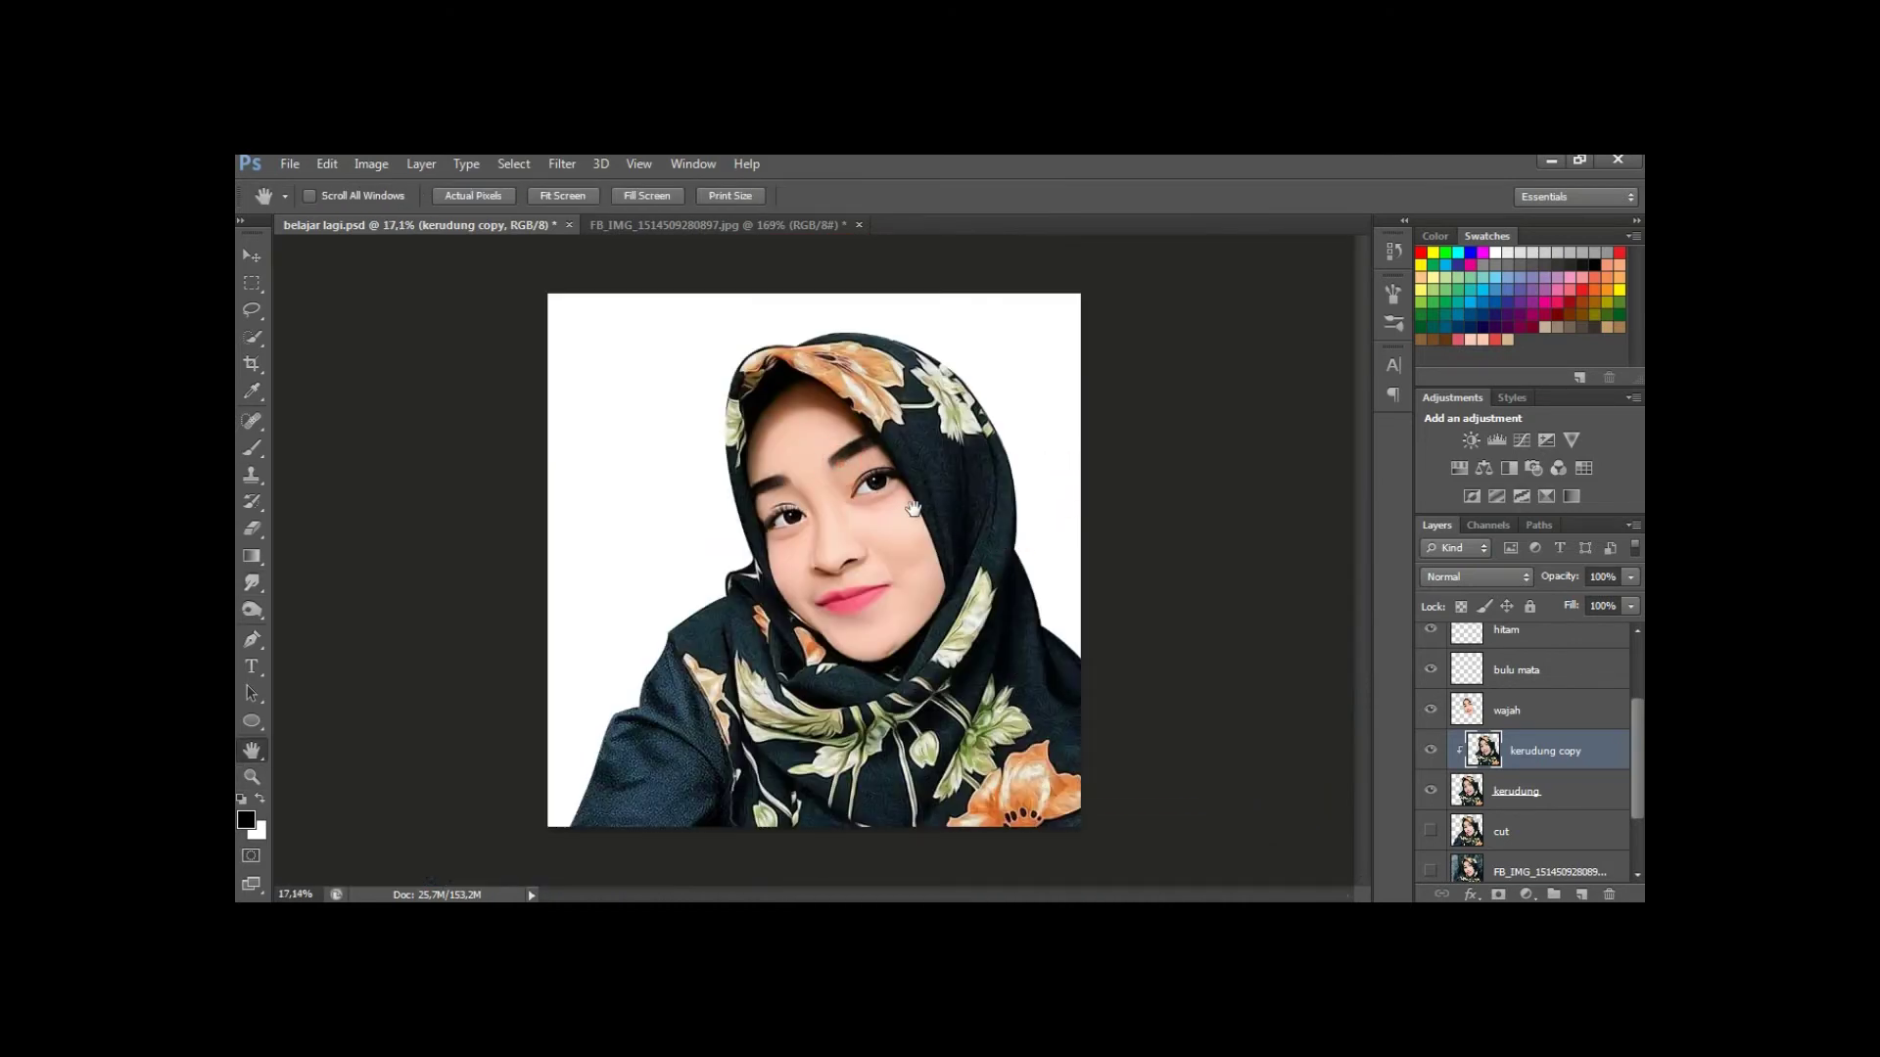
{"action": "left_click", "coordinate": [839, 443], "text": "ctrl"}
{"action": "left_click", "coordinate": [881, 470], "text": "ctrl"}
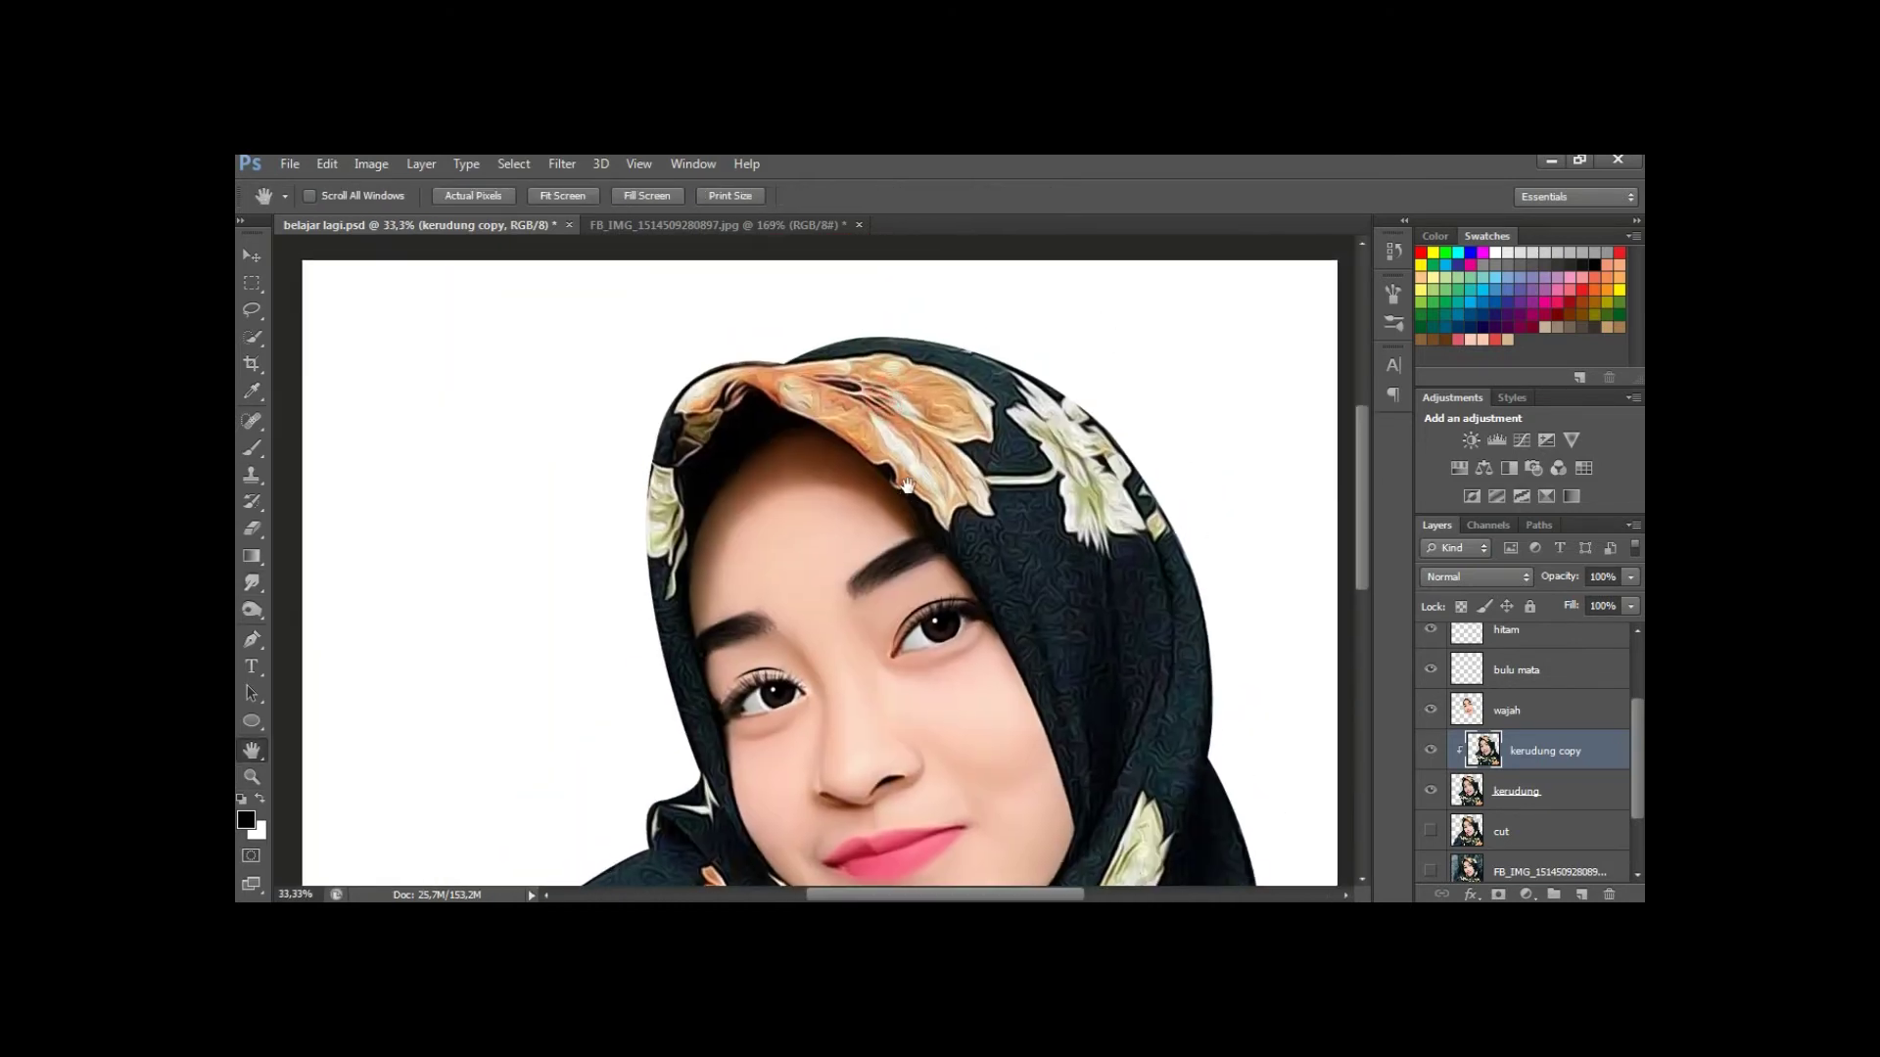
{"action": "left_click_drag", "start_coordinate": [906, 489], "coordinate": [903, 515]}
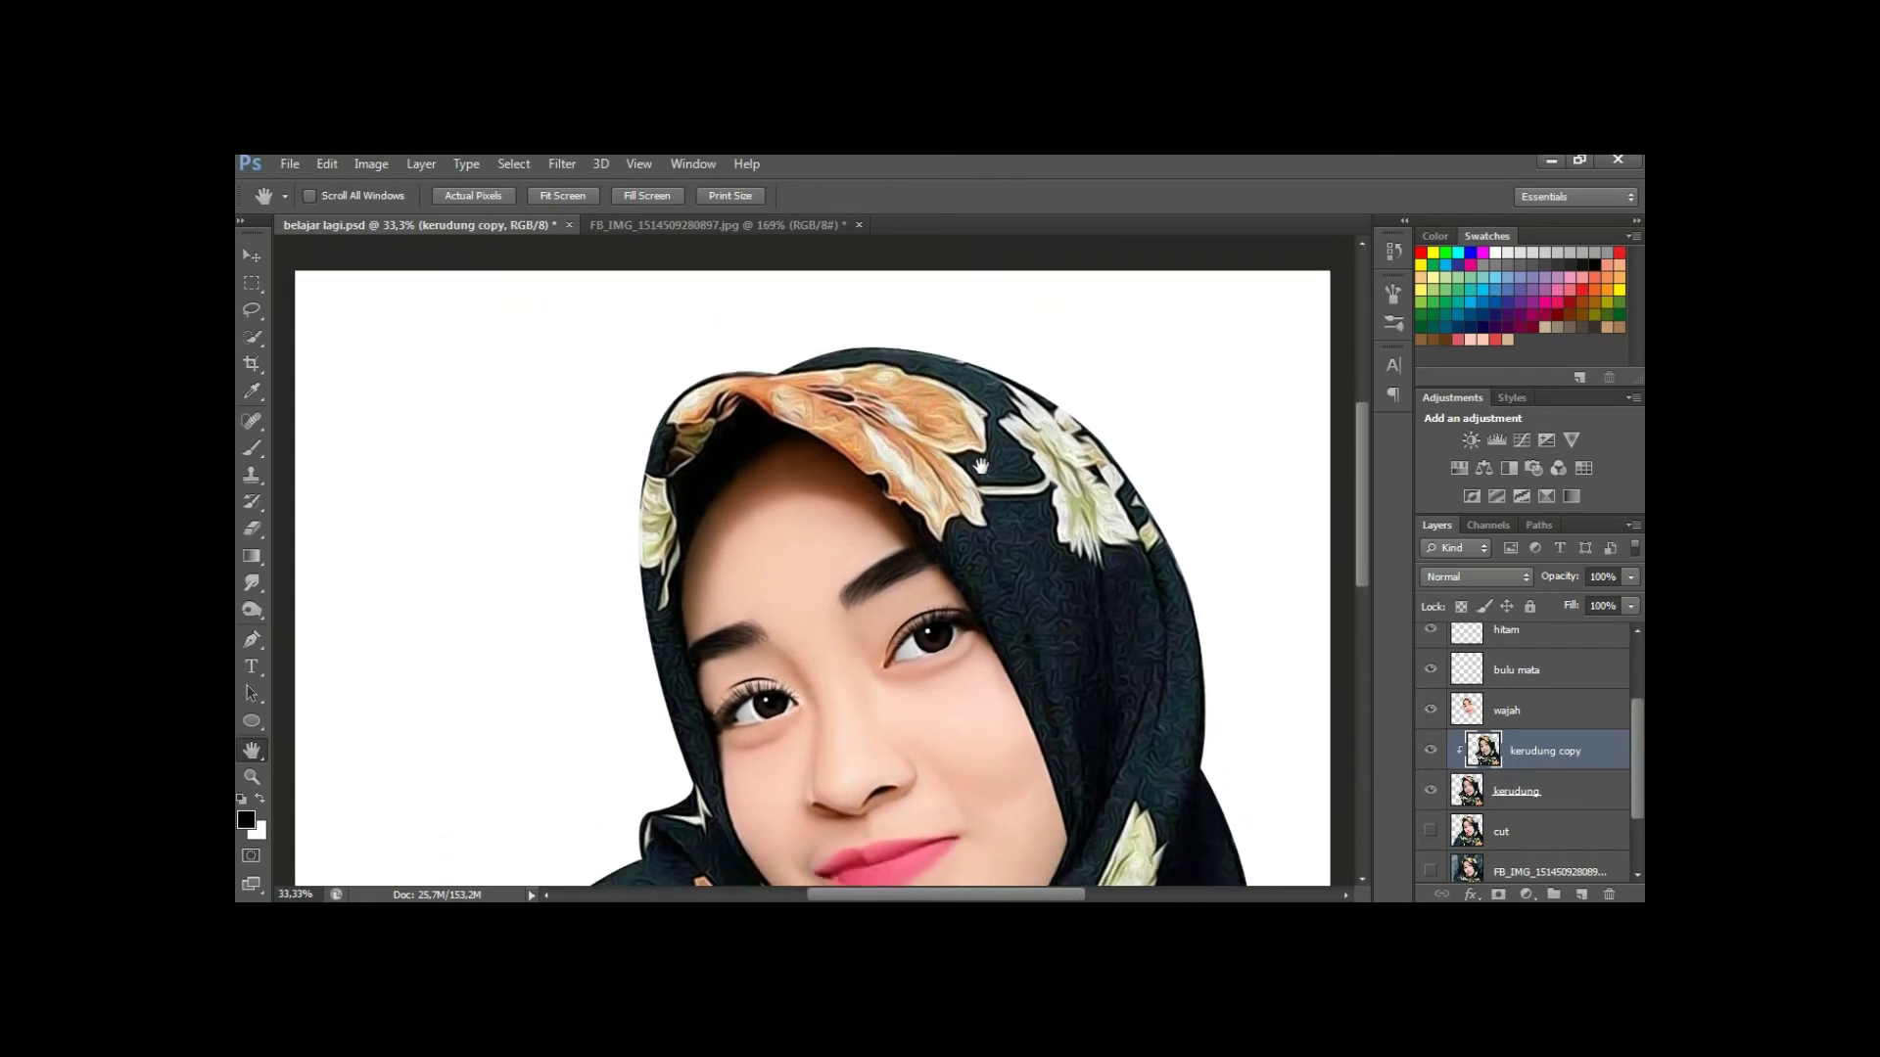
{"action": "scroll", "coordinate": [1039, 633], "scroll_direction": "down", "scroll_amount": 2}
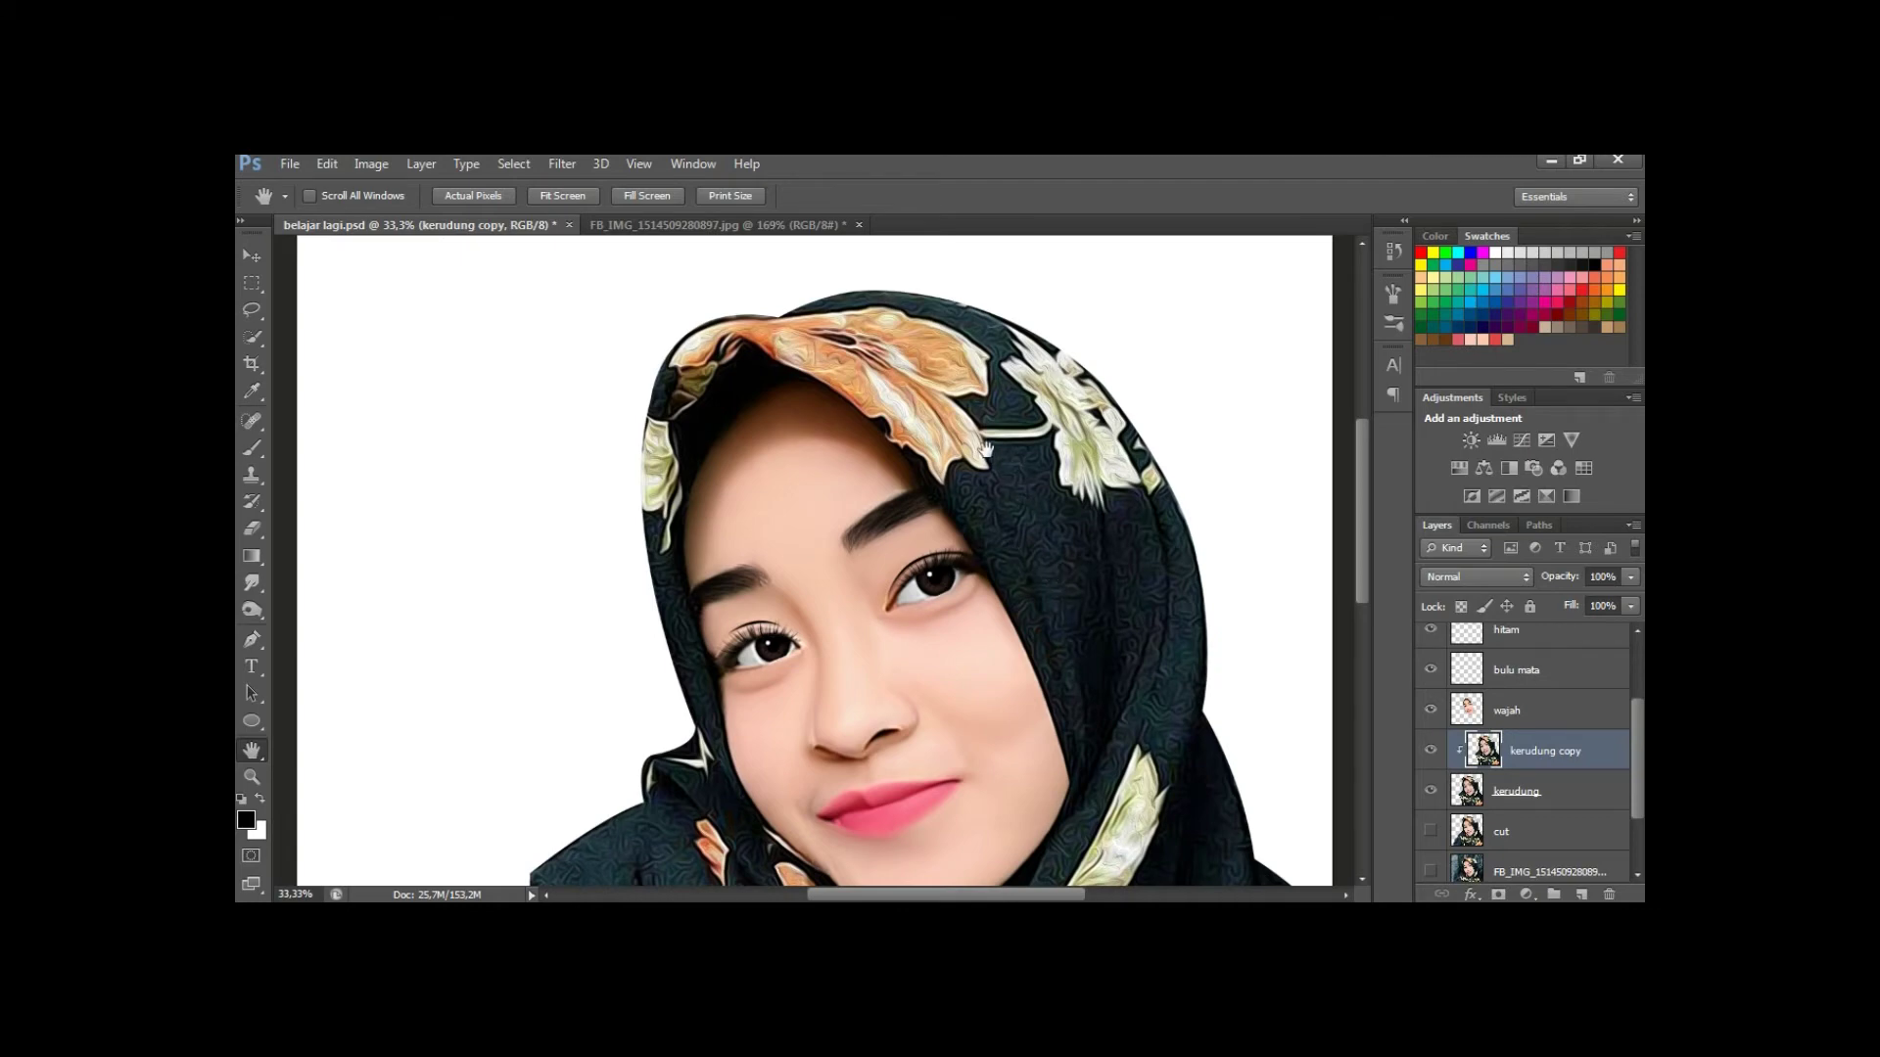
Smudge the textured dark hood fabric near the orange flower smooth.
{"action": "left_click_drag", "start_coordinate": [986, 451], "coordinate": [982, 433]}
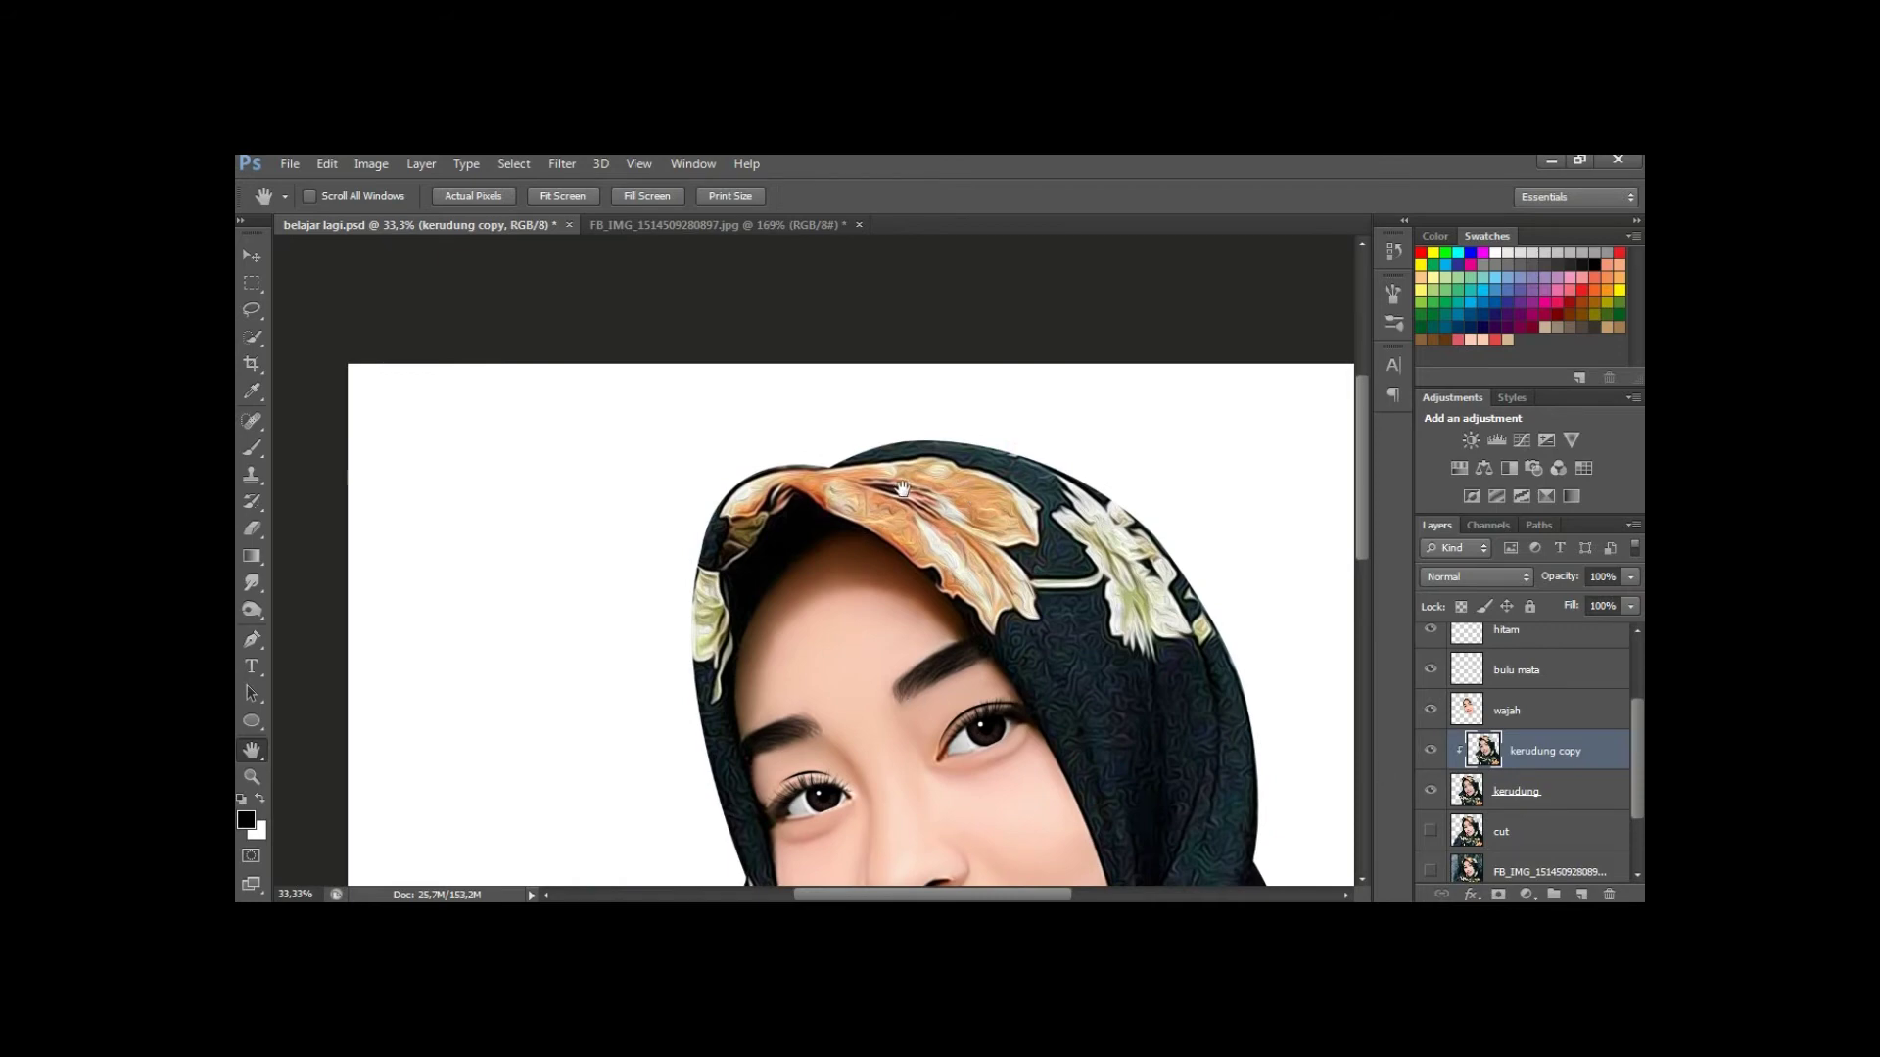
{"action": "left_click_drag", "start_coordinate": [910, 483], "coordinate": [921, 523]}
{"action": "key", "text": "z"}
{"action": "left_click", "coordinate": [897, 502]}
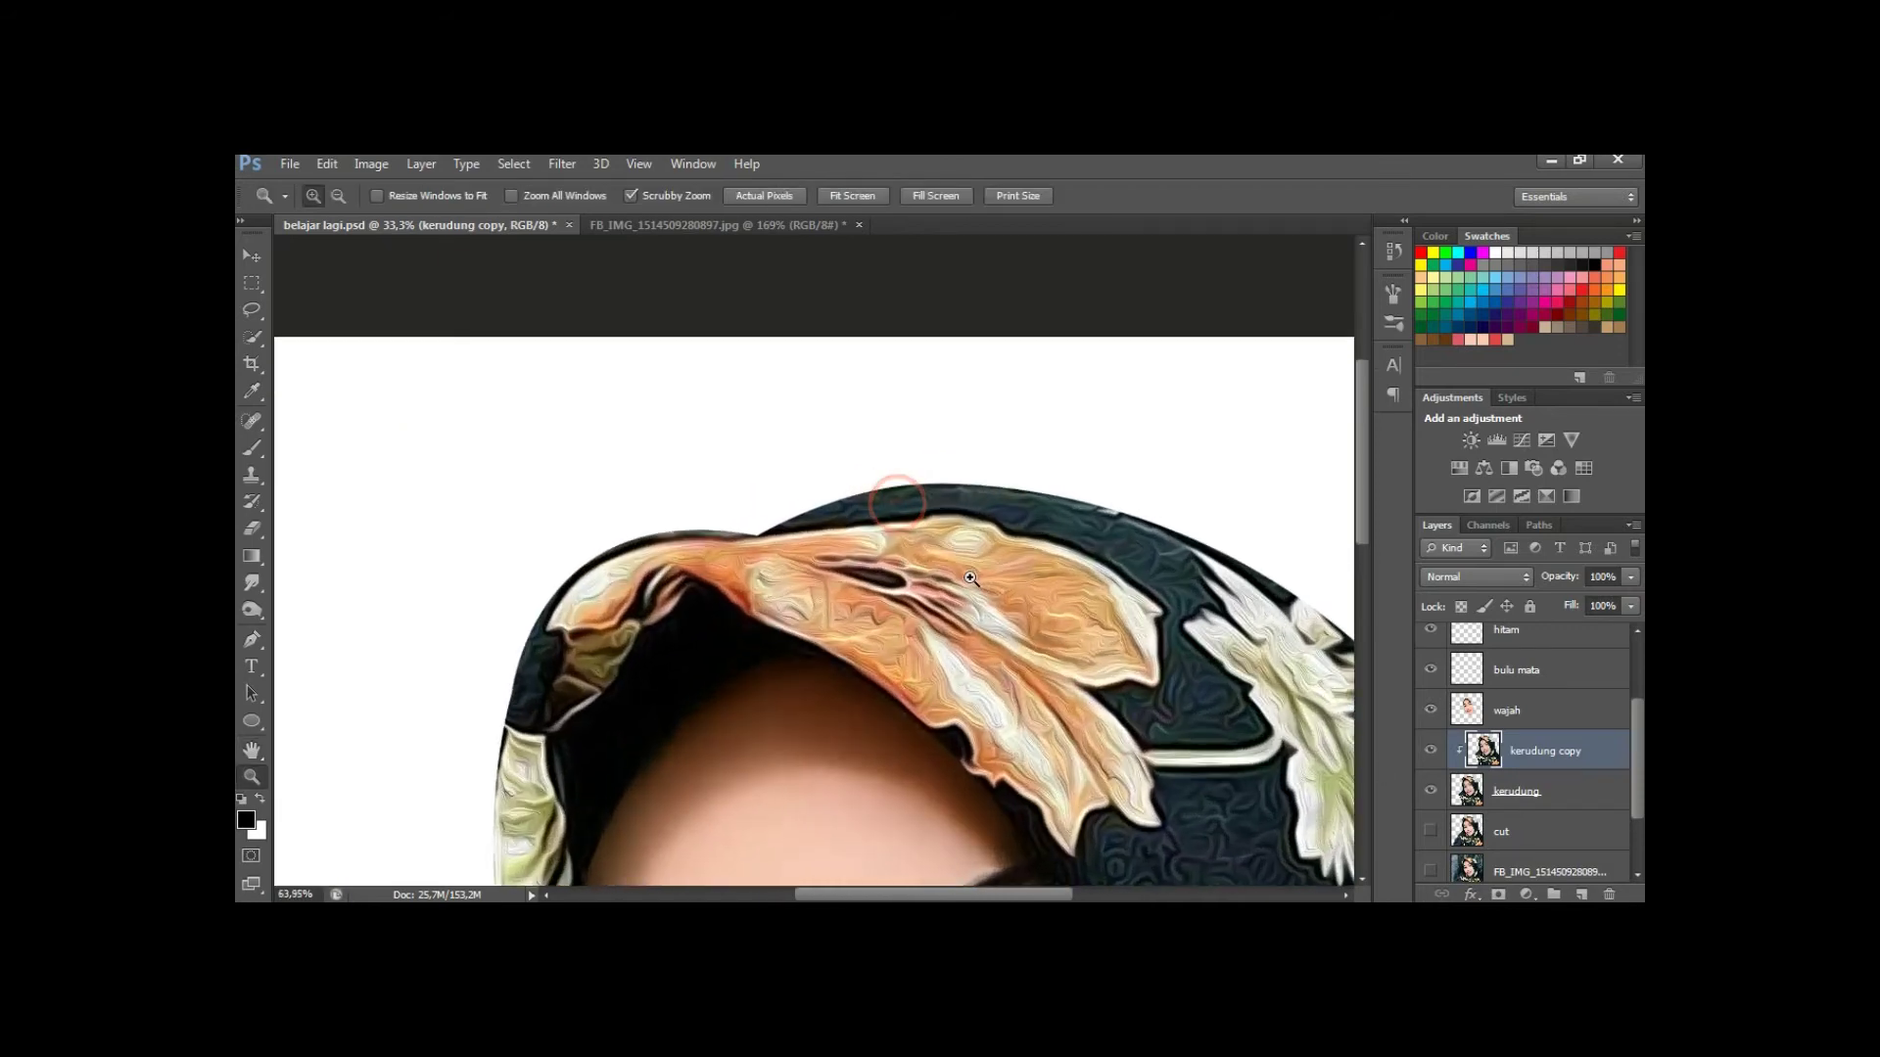
{"action": "key", "text": "r"}
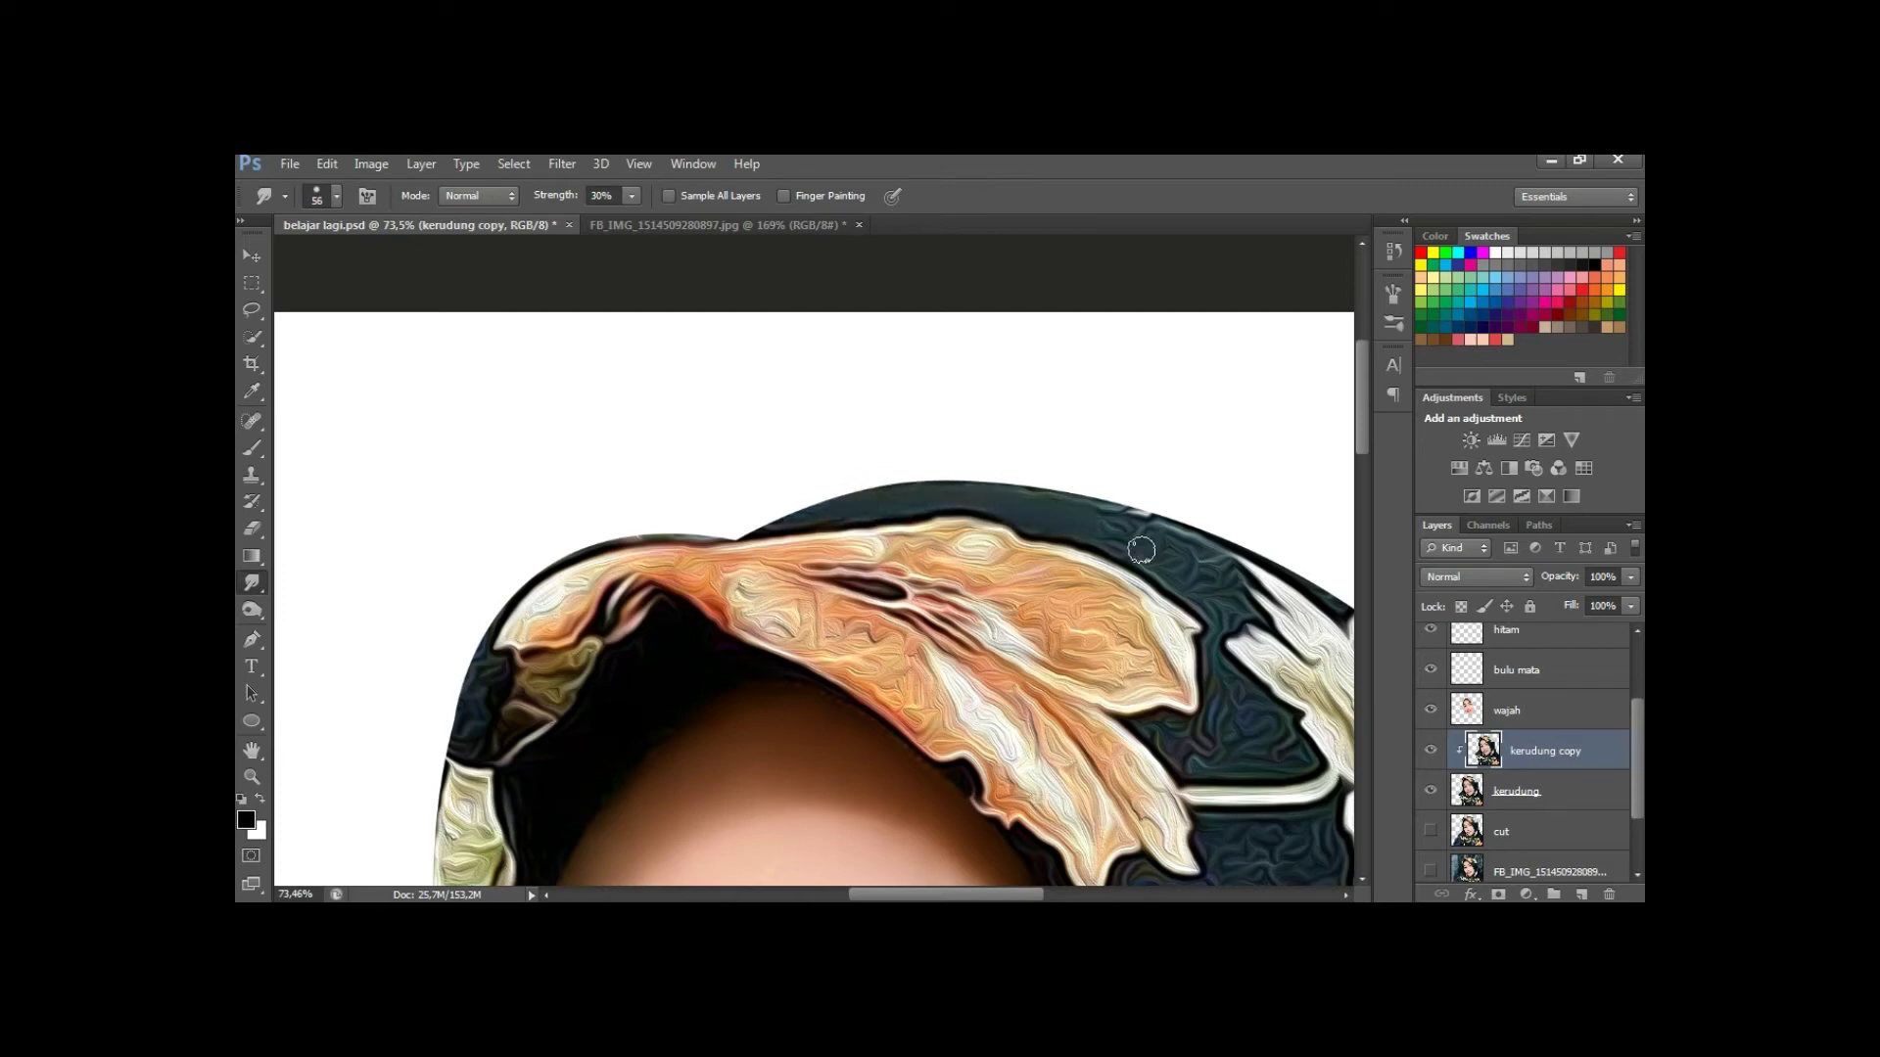
{"action": "mouse_move", "coordinate": [1082, 504]}
{"action": "left_mouse_down"}
{"action": "mouse_move", "coordinate": [1214, 583]}
{"action": "mouse_move", "coordinate": [1006, 429]}
{"action": "left_mouse_up"}
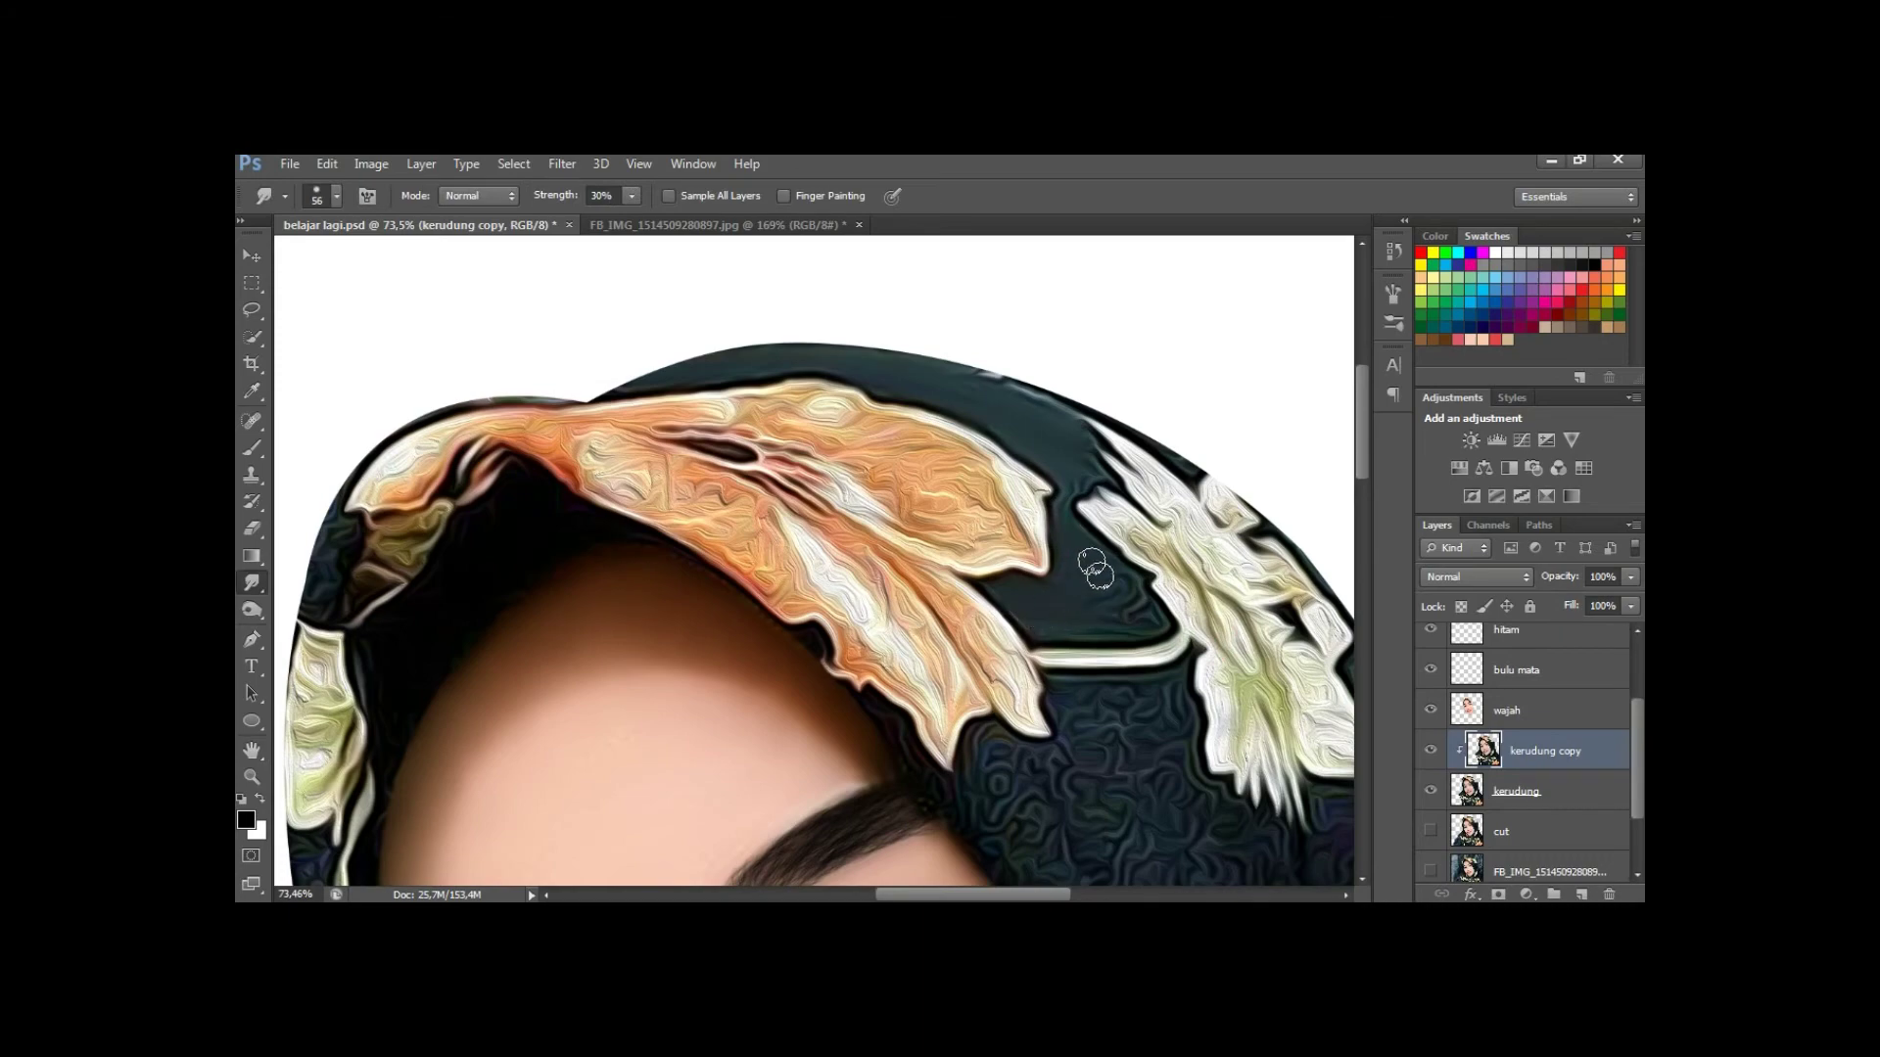
Smooth the dark scarf fold below the eye and shrink the smudge brush to 74.
{"action": "key", "text": "z"}
{"action": "left_click_drag", "start_coordinate": [1071, 600], "coordinate": [1048, 614]}
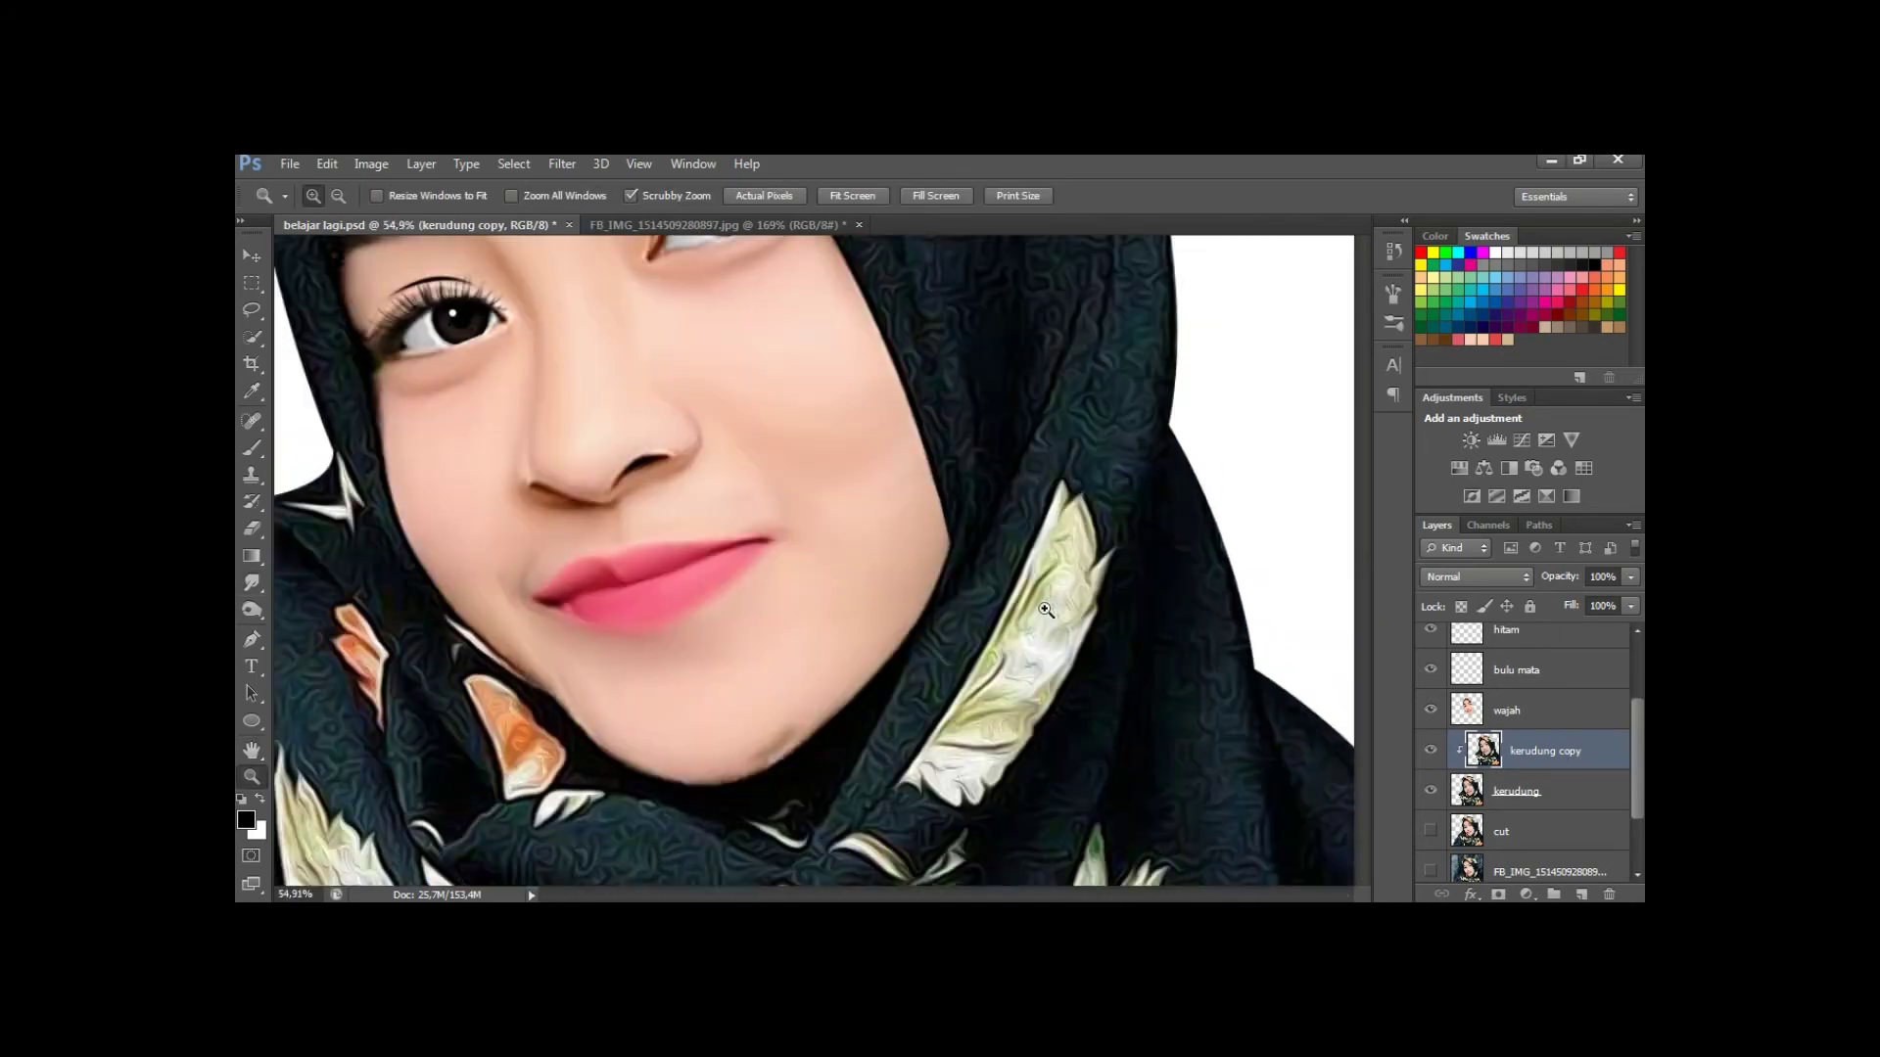
{"action": "key", "text": "r"}
{"action": "mouse_move", "coordinate": [1124, 642]}
{"action": "left_mouse_down"}
{"action": "mouse_move", "coordinate": [873, 496]}
{"action": "mouse_move", "coordinate": [940, 449]}
{"action": "mouse_move", "coordinate": [924, 473]}
{"action": "mouse_move", "coordinate": [738, 520]}
{"action": "mouse_move", "coordinate": [783, 513]}
{"action": "mouse_move", "coordinate": [693, 512]}
{"action": "mouse_move", "coordinate": [907, 512]}
{"action": "mouse_move", "coordinate": [696, 537]}
{"action": "mouse_move", "coordinate": [945, 506]}
{"action": "mouse_move", "coordinate": [996, 436]}
{"action": "left_mouse_up"}
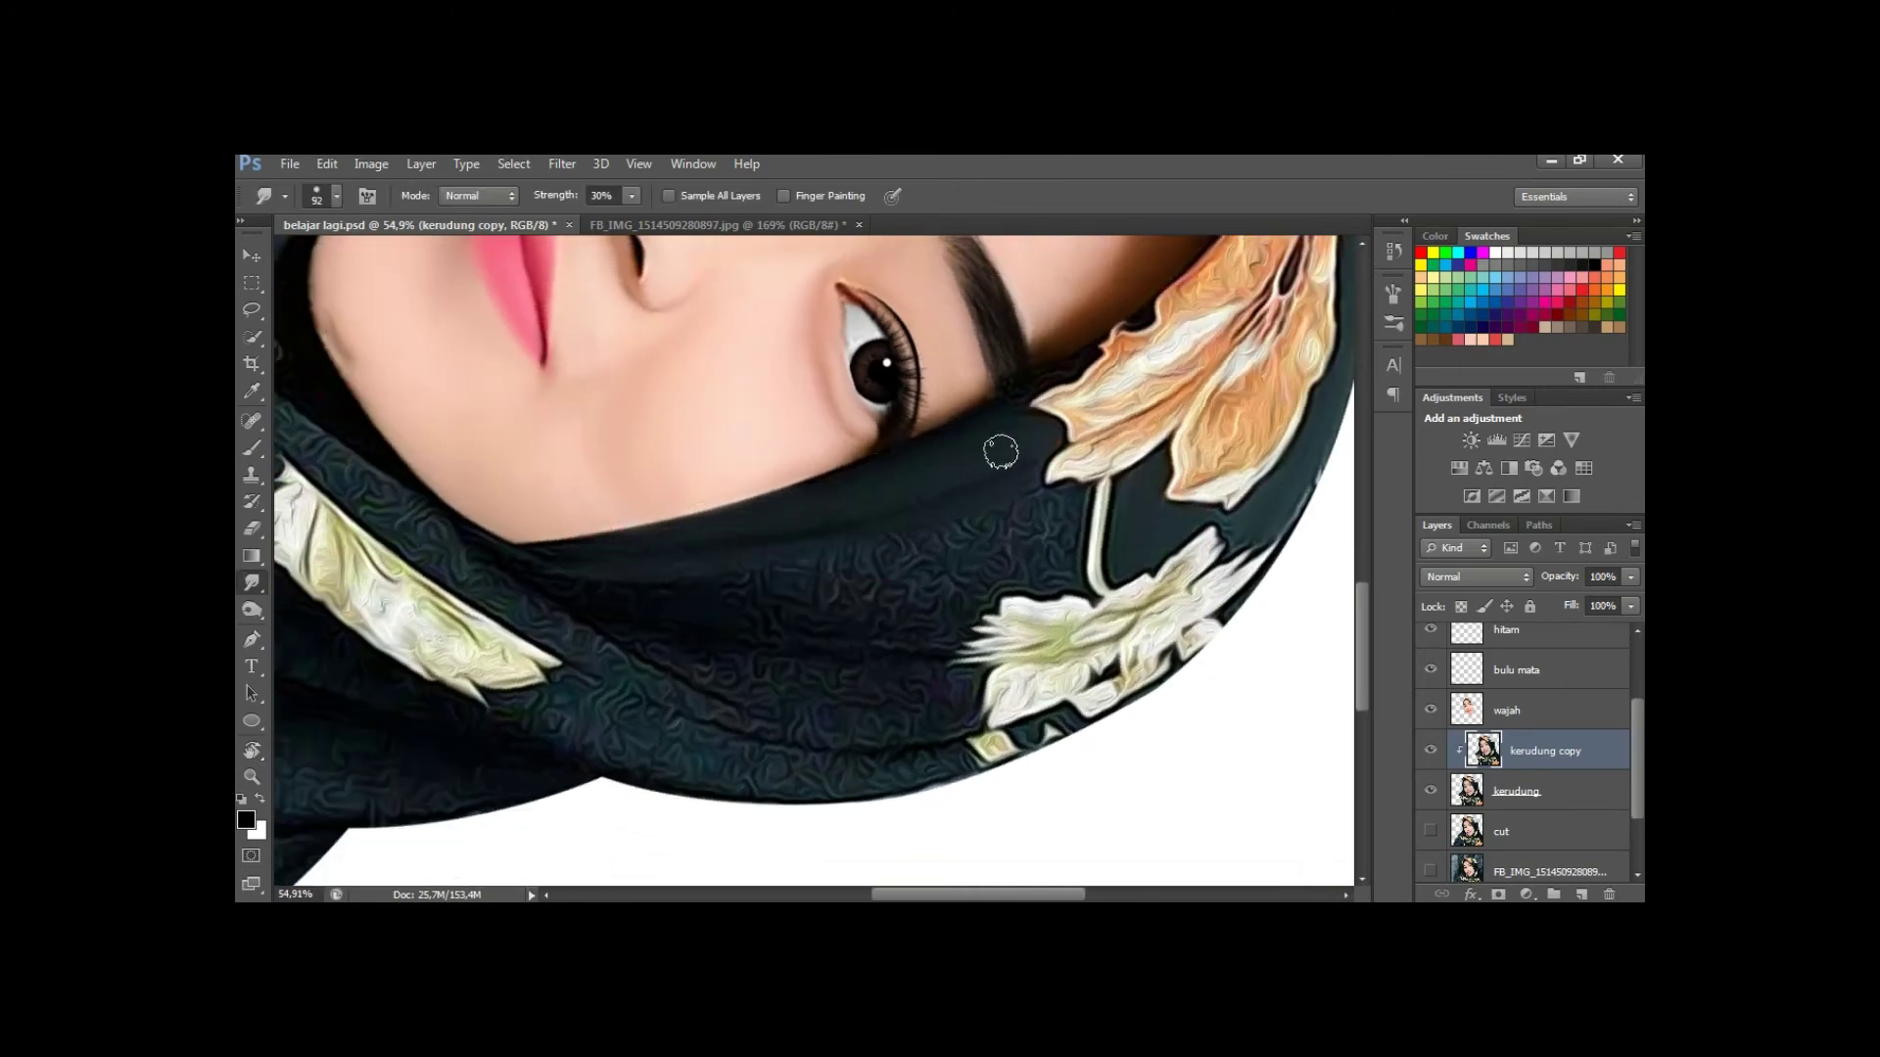
{"action": "mouse_move", "coordinate": [936, 522]}
{"action": "left_mouse_down"}
{"action": "mouse_move", "coordinate": [1062, 514]}
{"action": "mouse_move", "coordinate": [1061, 545]}
{"action": "mouse_move", "coordinate": [684, 608]}
{"action": "mouse_move", "coordinate": [701, 587]}
{"action": "mouse_move", "coordinate": [819, 584]}
{"action": "mouse_move", "coordinate": [925, 478]}
{"action": "left_mouse_up"}
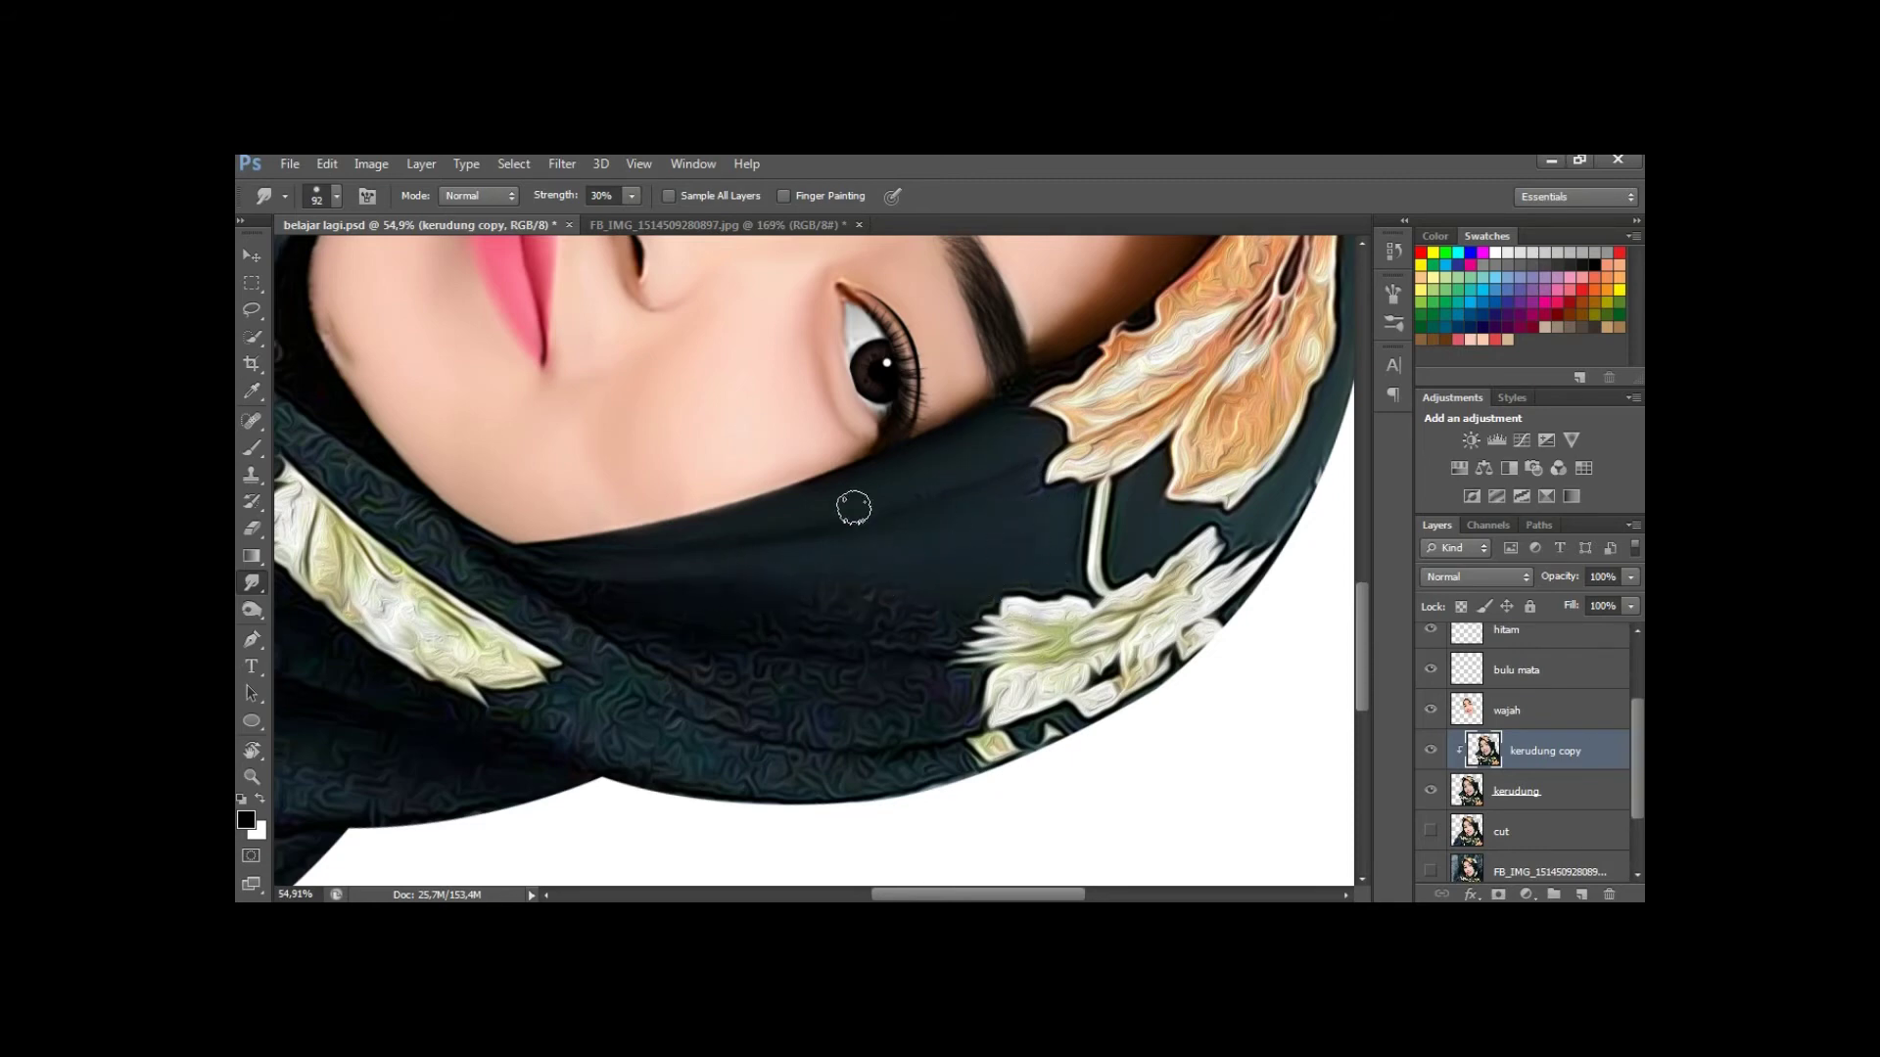
{"action": "right_click", "coordinate": [671, 549]}
{"action": "key", "text": "Escape"}
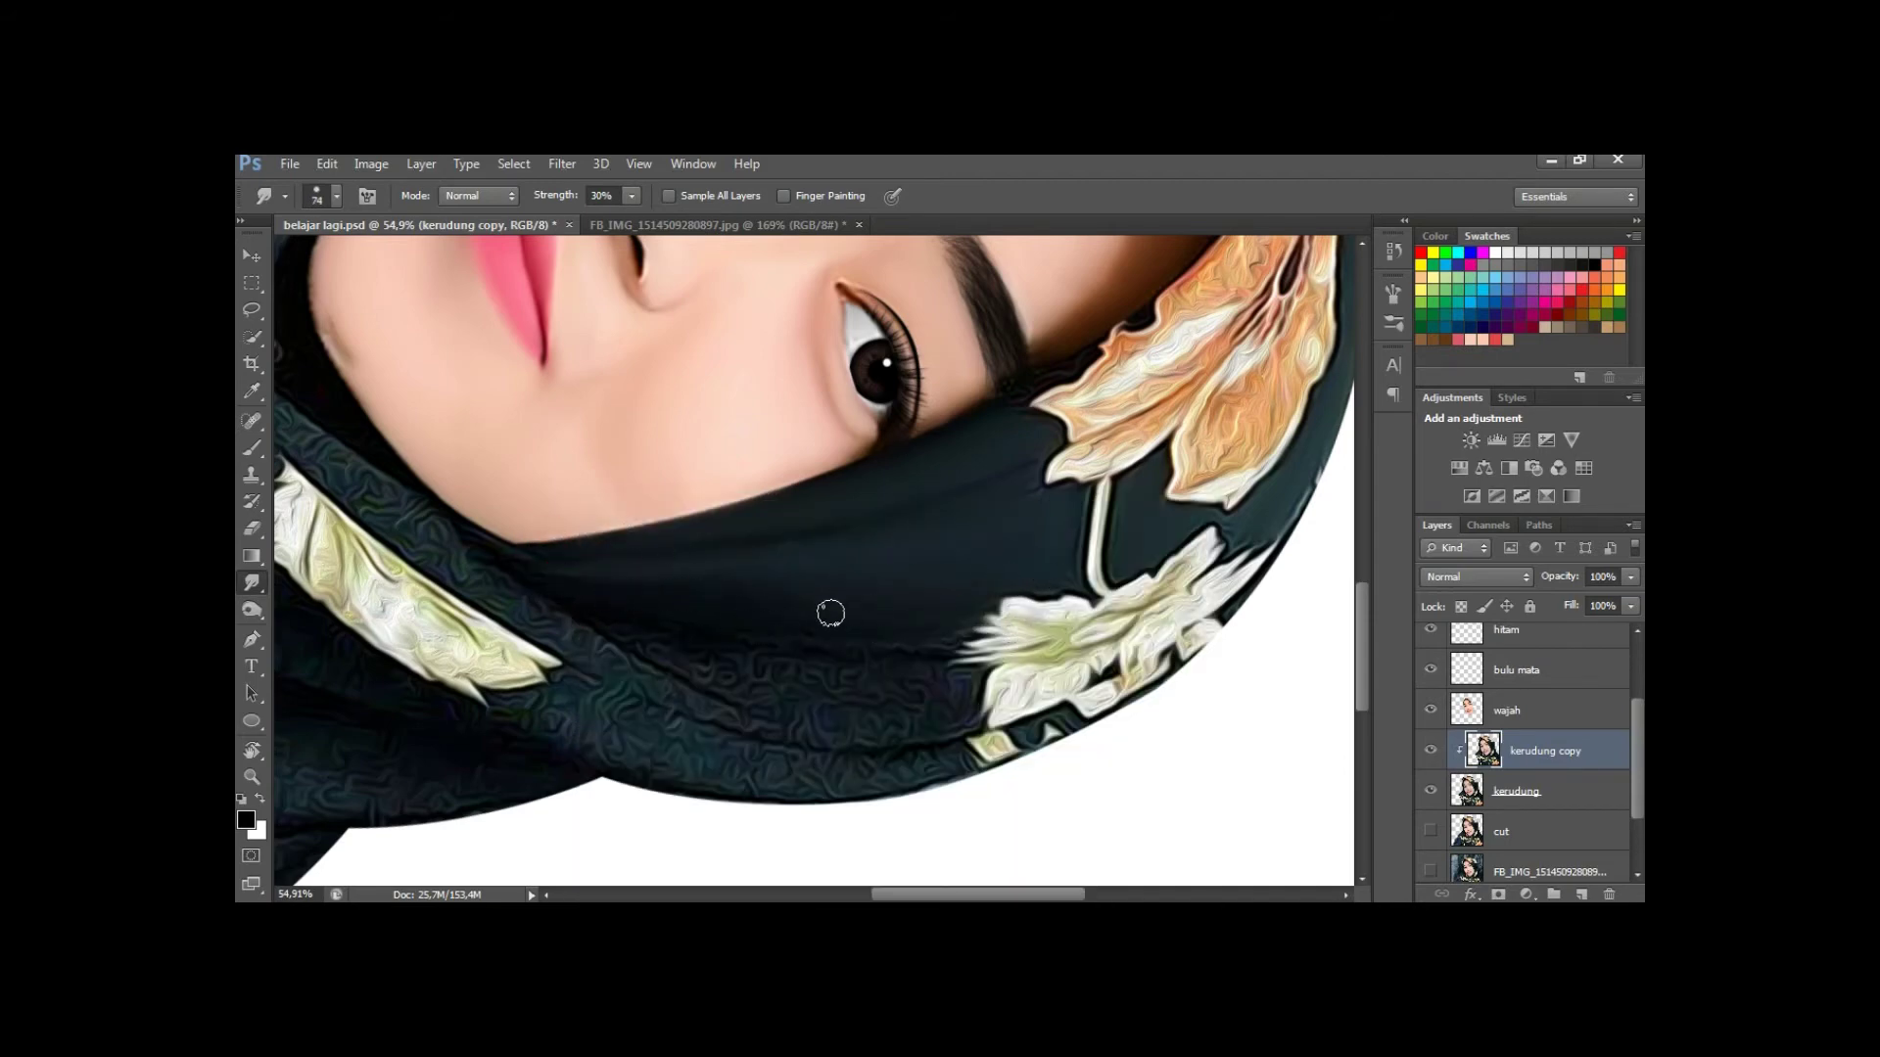
Rotate the view back upright, move to the scarf bottom, and bring up the Open dialog.
{"action": "key", "text": "r"}
{"action": "left_click_drag", "start_coordinate": [931, 604], "coordinate": [1028, 545]}
{"action": "key", "text": "h"}
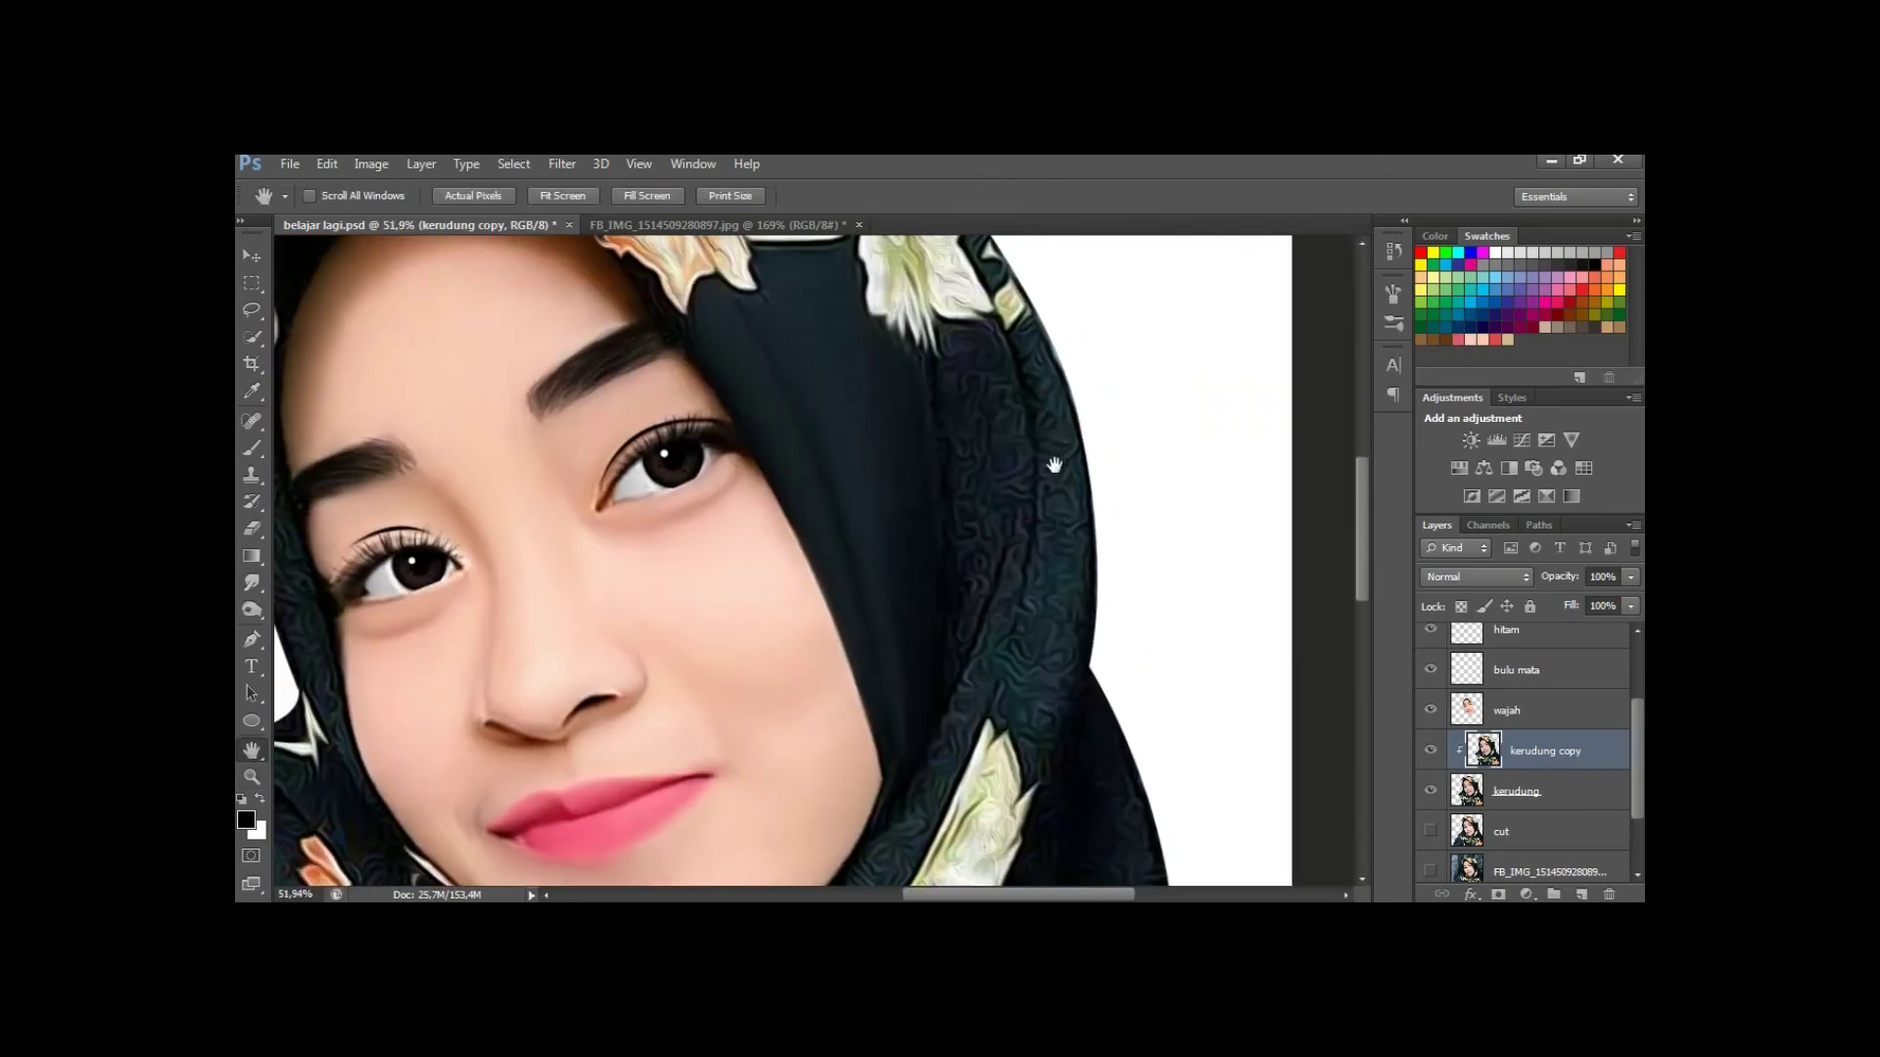
{"action": "key", "text": "ctrl+minus"}
{"action": "key", "text": "r"}
{"action": "mouse_move", "coordinate": [1038, 421]}
{"action": "left_mouse_down"}
{"action": "mouse_move", "coordinate": [881, 548]}
{"action": "mouse_move", "coordinate": [979, 529]}
{"action": "left_mouse_up"}
{"action": "key", "text": "z"}
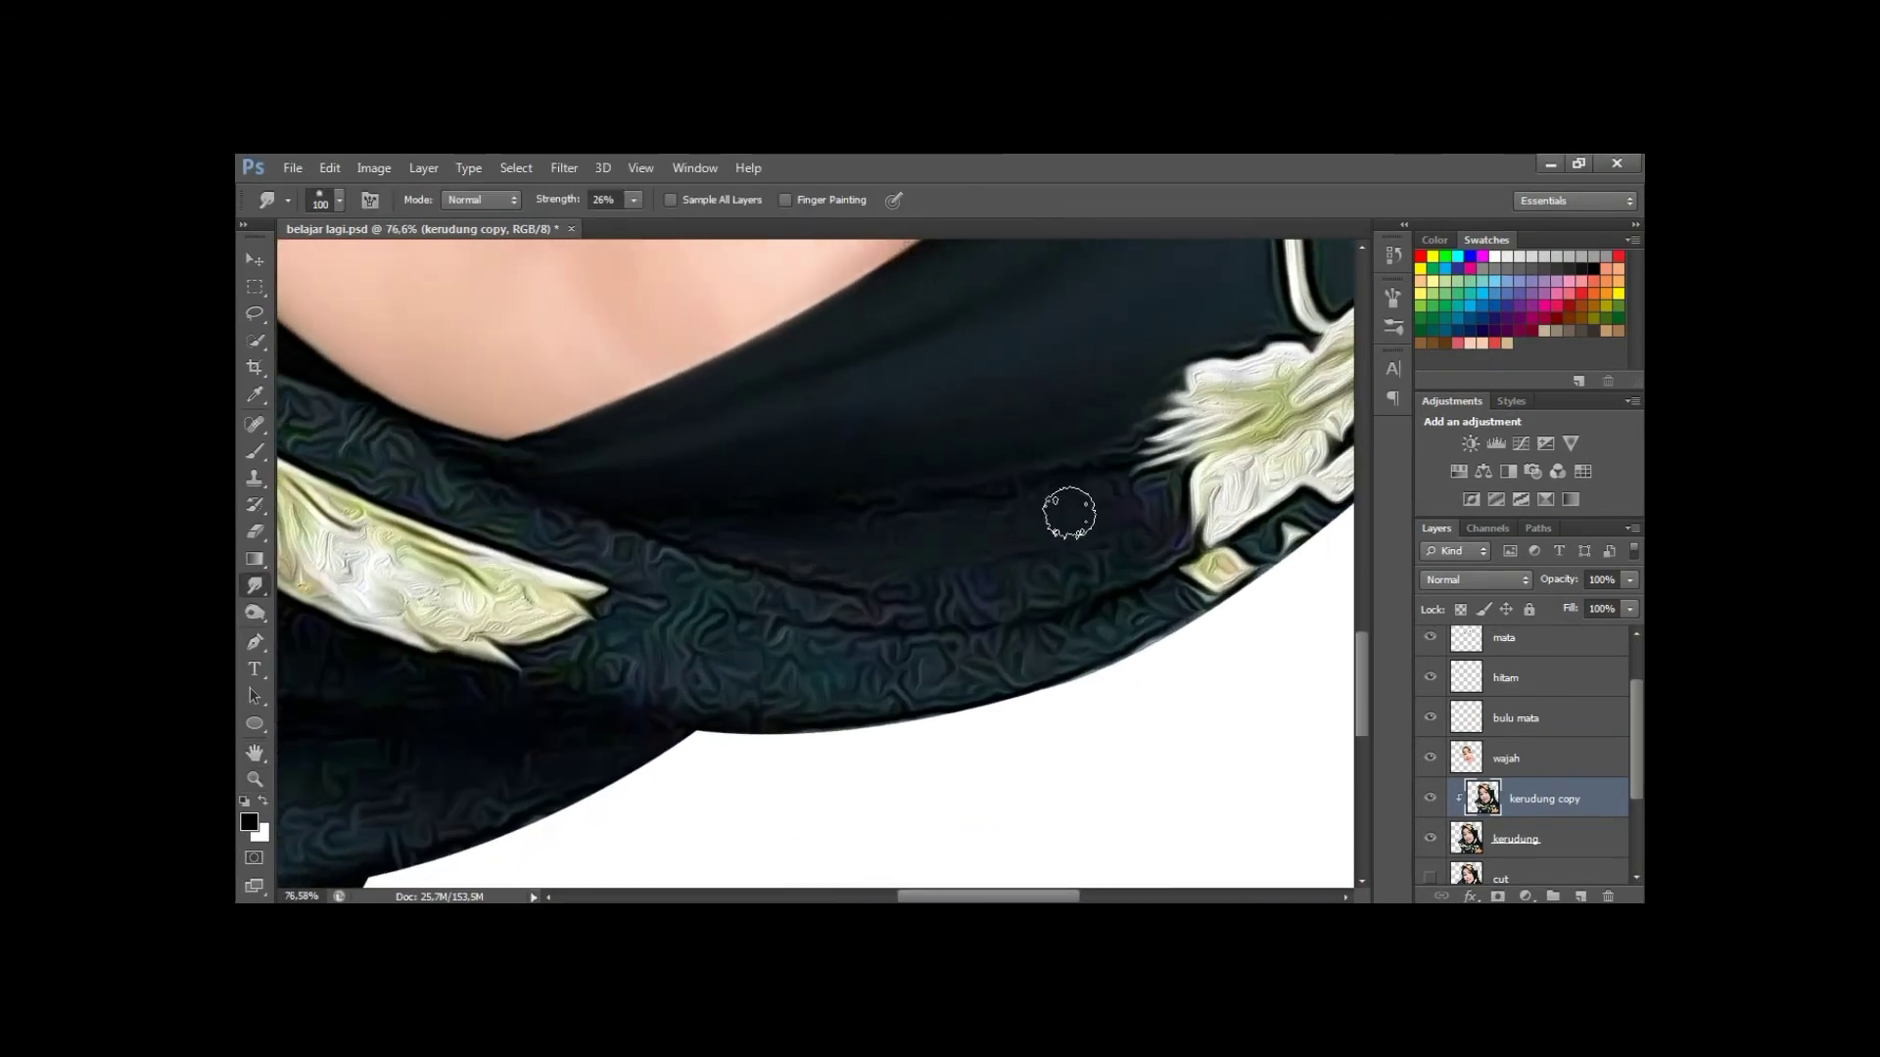
{"action": "key", "text": "ctrl+o"}
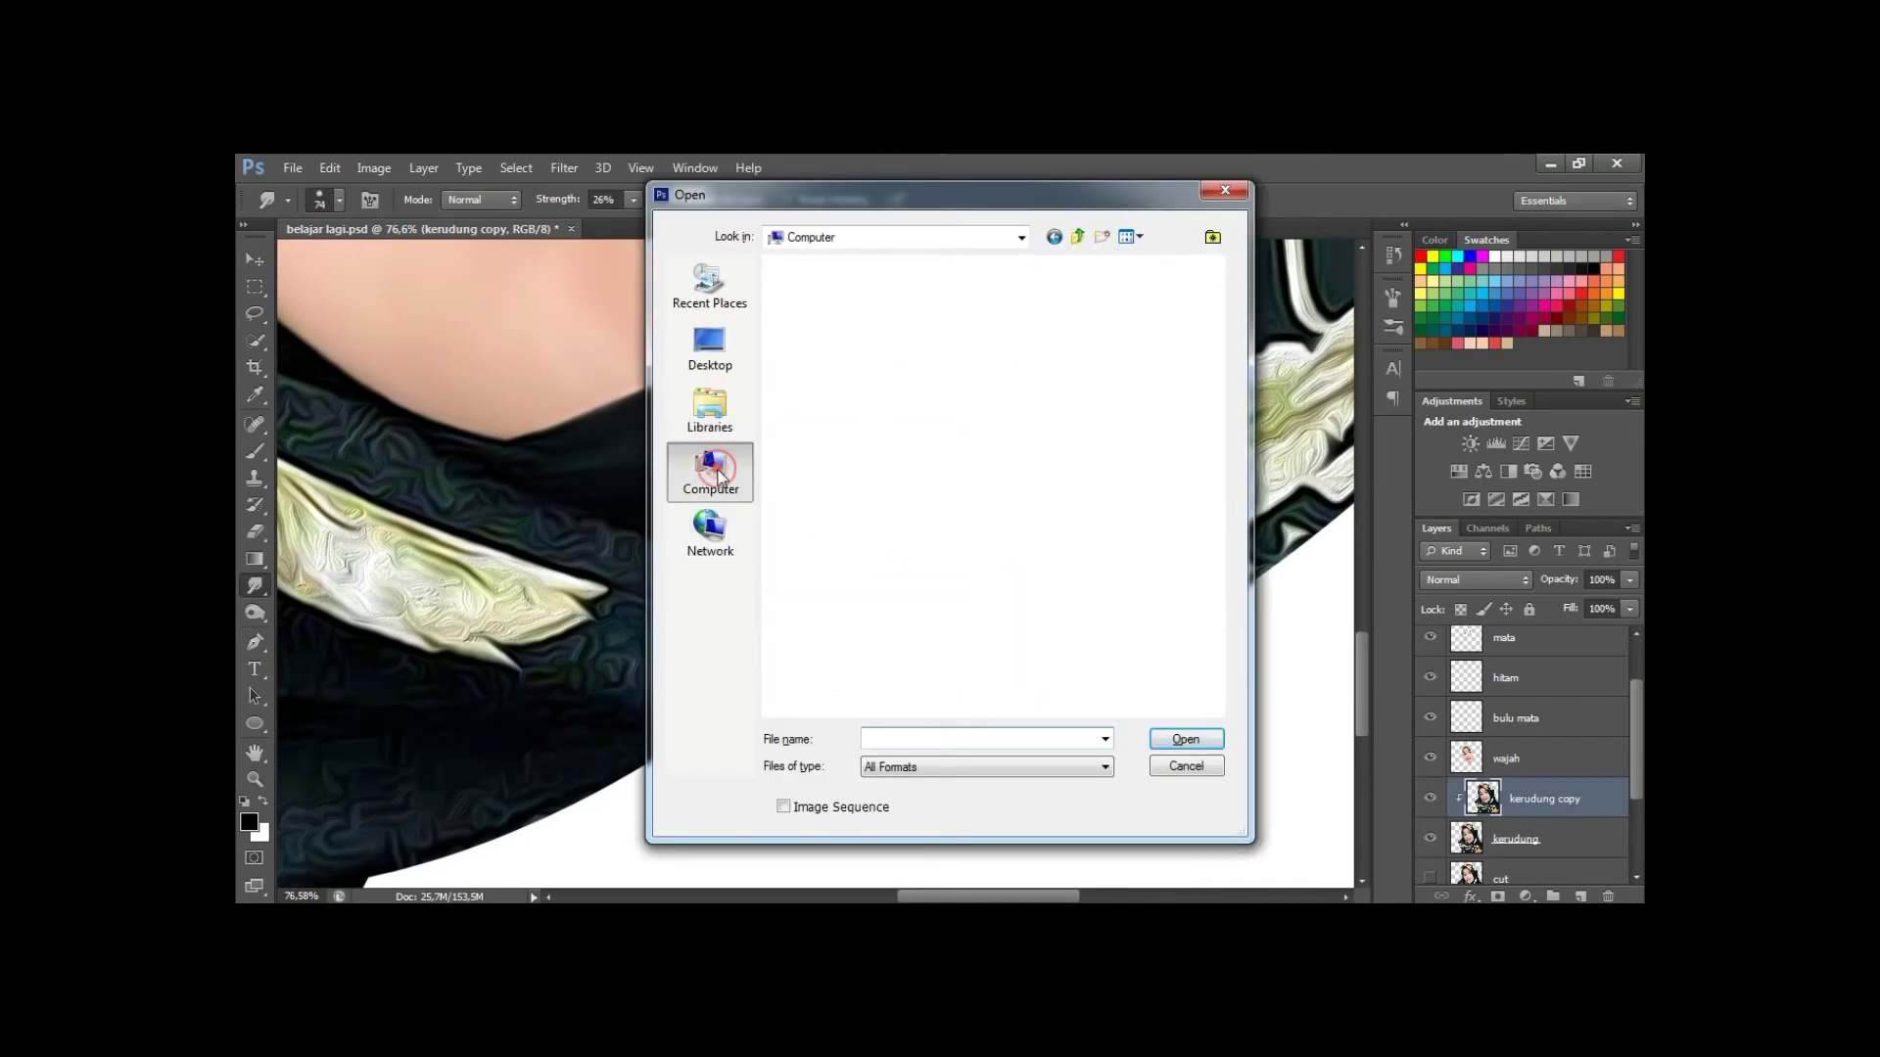
{"action": "left_click", "coordinate": [710, 407]}
{"action": "double_click", "coordinate": [910, 323]}
{"action": "scroll", "coordinate": [877, 430], "scroll_direction": "down", "scroll_amount": 3}
{"action": "left_click", "coordinate": [1030, 479]}
{"action": "left_click", "coordinate": [1186, 740]}
{"action": "key", "text": "v"}
{"action": "mouse_move", "coordinate": [744, 231]}
{"action": "left_mouse_down"}
{"action": "mouse_move", "coordinate": [655, 355]}
{"action": "mouse_move", "coordinate": [1593, 292]}
{"action": "left_mouse_up"}
Set the reference photo's image size to 300 and pan it to show the eyes.
{"action": "scroll", "coordinate": [1593, 291], "scroll_direction": "up", "scroll_amount": 2}
{"action": "key", "text": "h"}
{"action": "key", "text": "ctrl+alt+i"}
{"action": "type", "text": "300"}
{"action": "key", "text": "Return"}
{"action": "scroll", "coordinate": [1493, 442], "scroll_direction": "down", "scroll_amount": 3}
{"action": "scroll", "coordinate": [1493, 442], "scroll_direction": "up", "scroll_amount": 2}
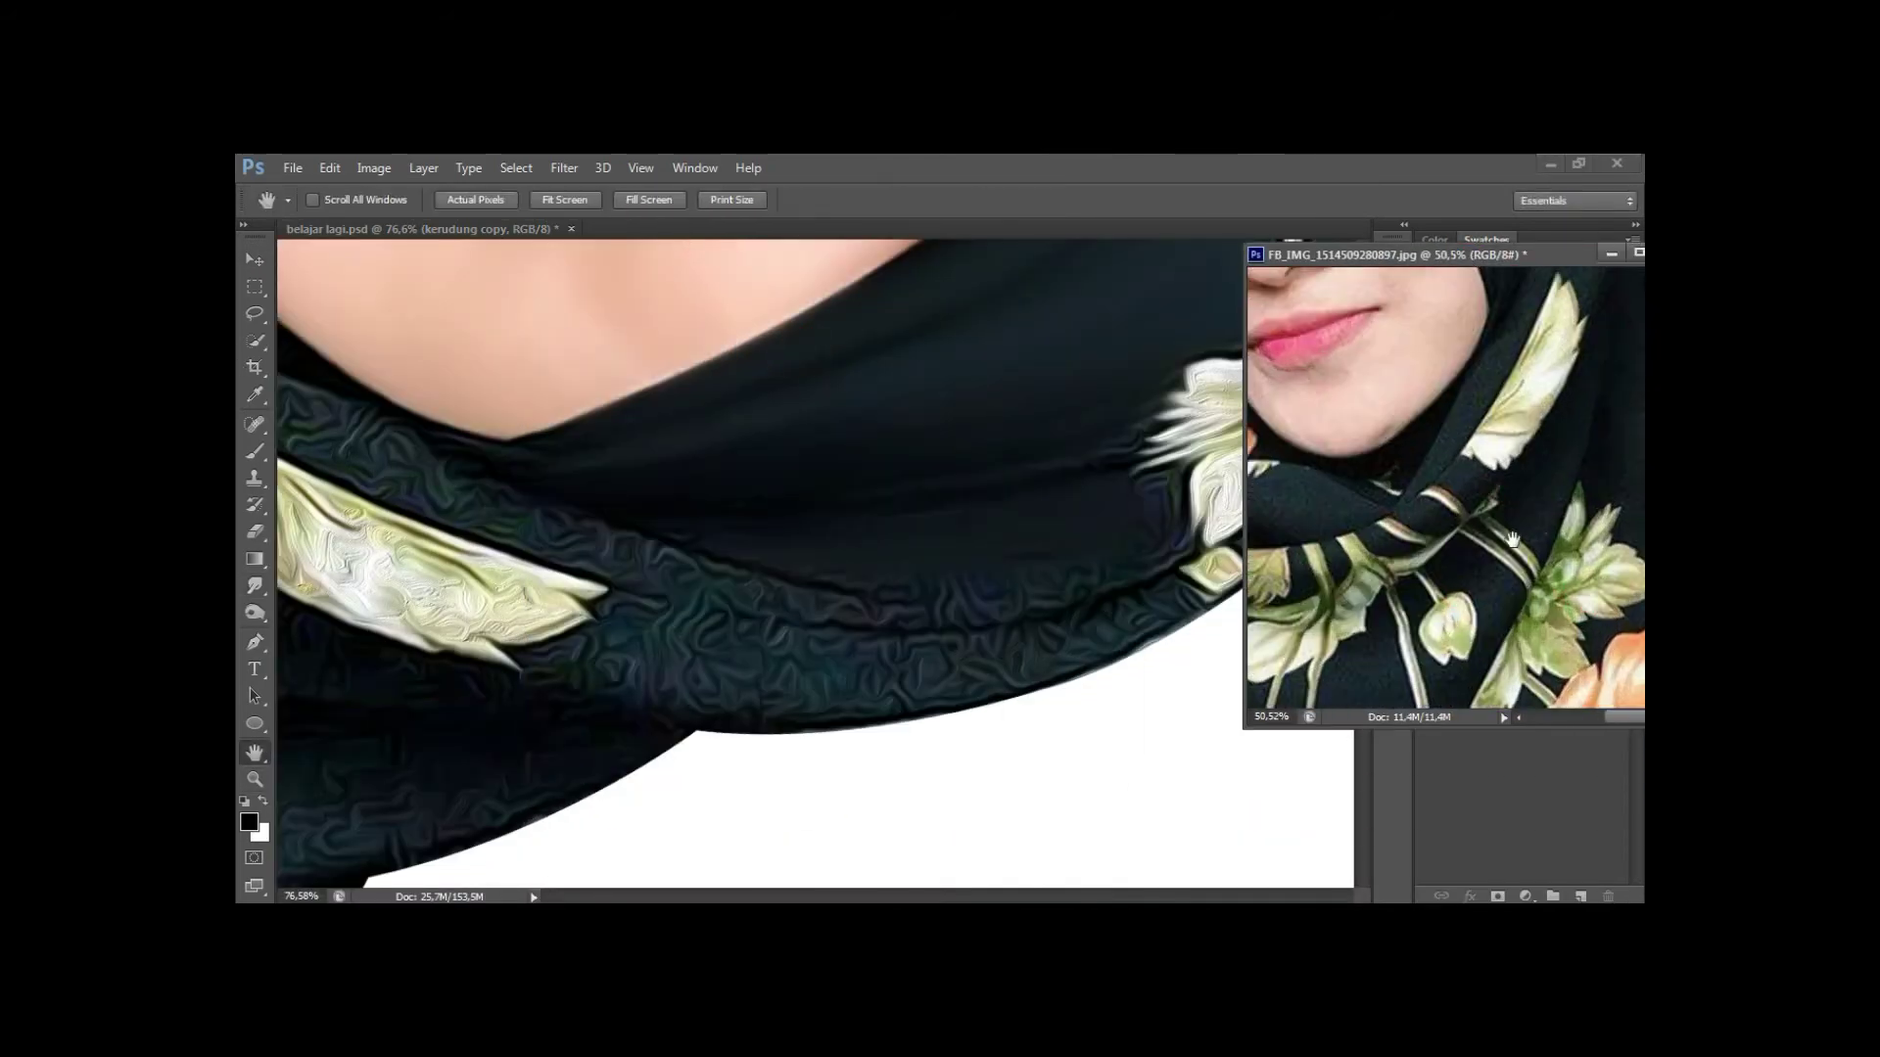
{"action": "left_click_drag", "start_coordinate": [1493, 442], "coordinate": [1495, 672]}
{"action": "key", "text": "r"}
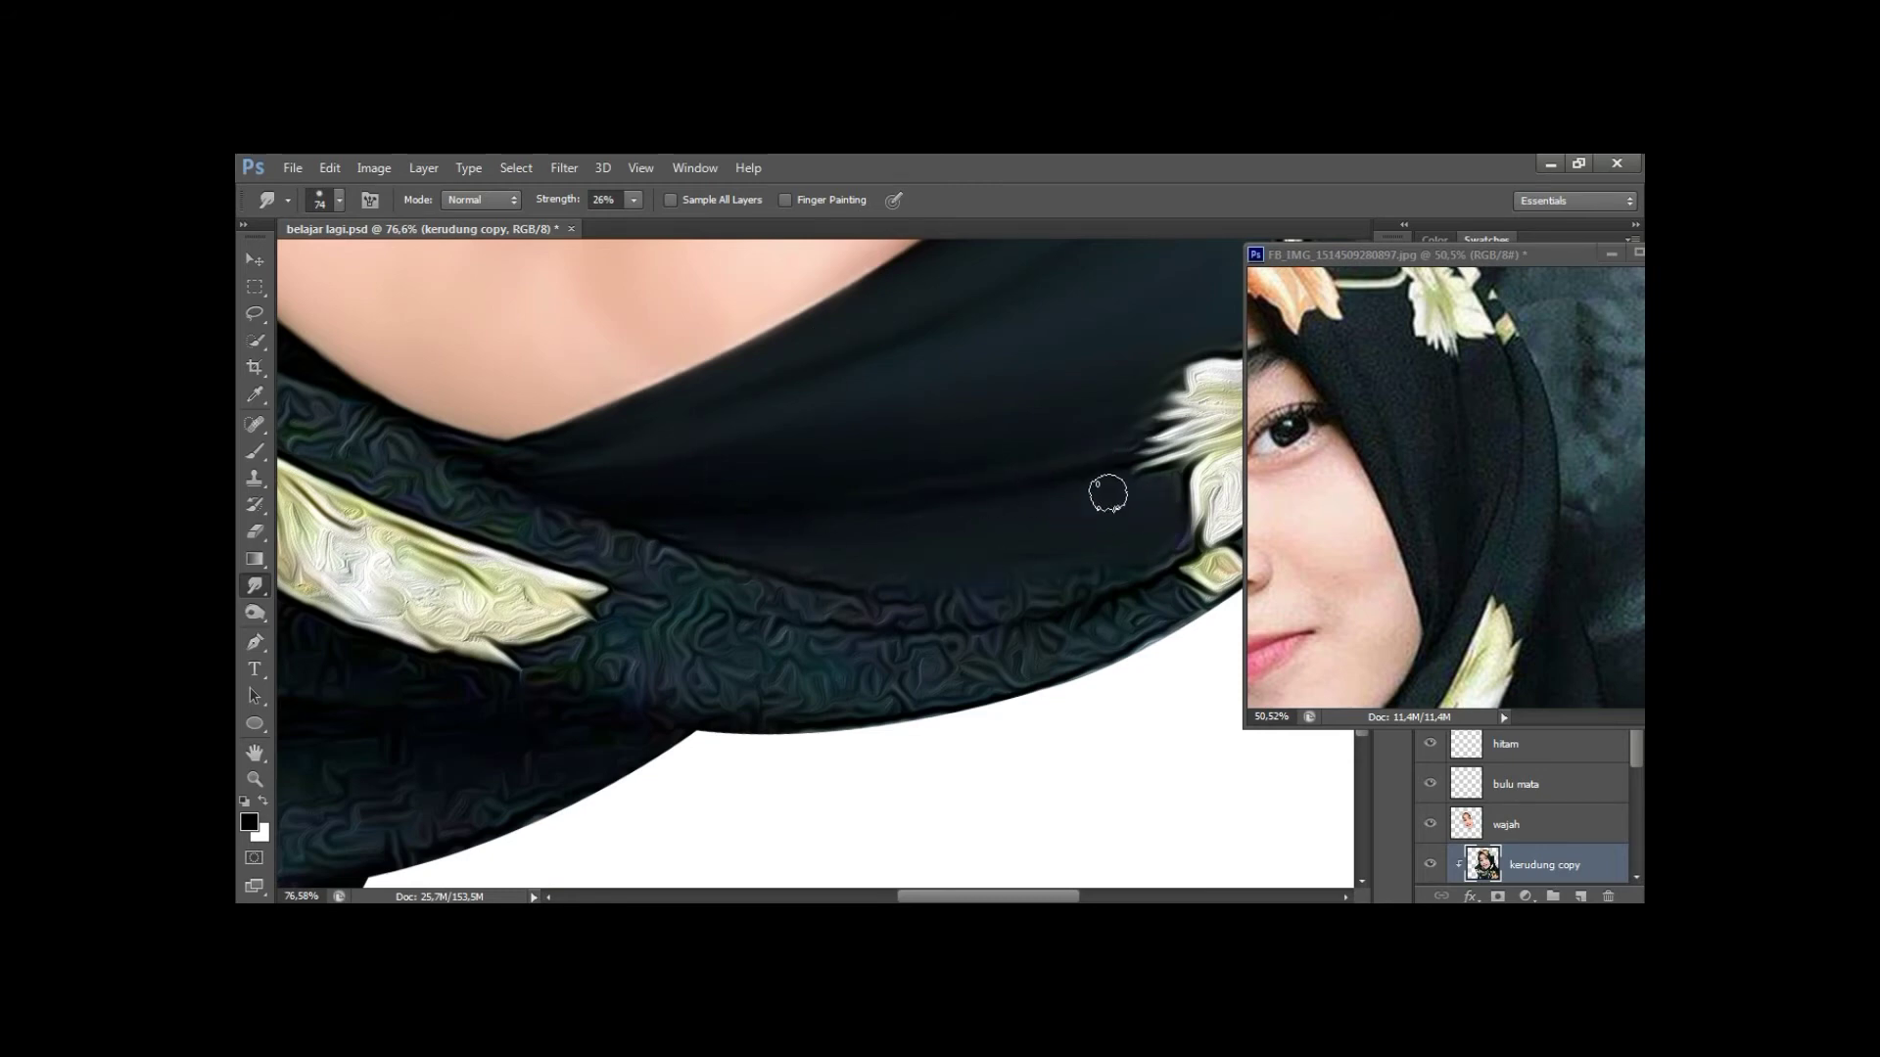
Smudge the scarf's lower band smooth with a brush enlarged to 76.
{"action": "key", "text": "h"}
{"action": "left_click_drag", "start_coordinate": [938, 629], "coordinate": [973, 514]}
{"action": "key", "text": "r"}
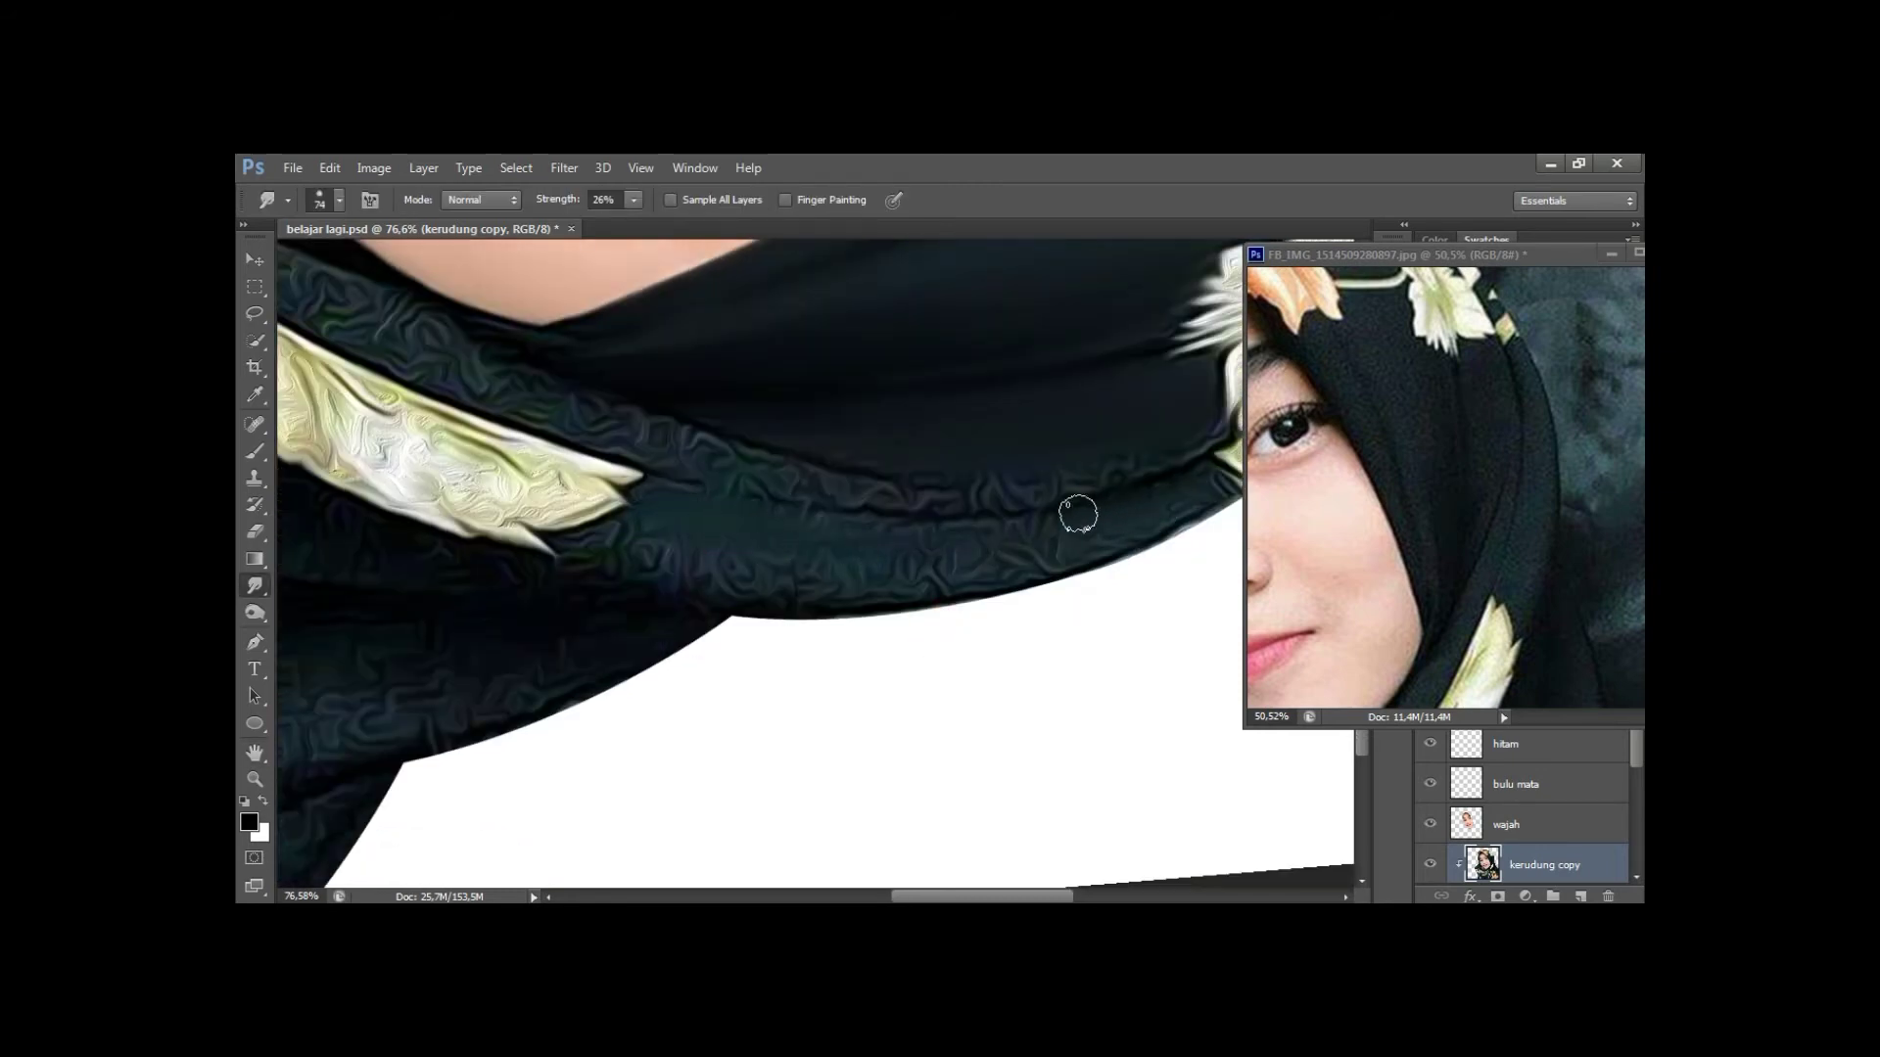
{"action": "mouse_move", "coordinate": [999, 555]}
{"action": "left_mouse_down"}
{"action": "mouse_move", "coordinate": [588, 545]}
{"action": "mouse_move", "coordinate": [1185, 504]}
{"action": "mouse_move", "coordinate": [768, 520]}
{"action": "mouse_move", "coordinate": [888, 561]}
{"action": "left_mouse_up"}
{"action": "key", "text": "3"}
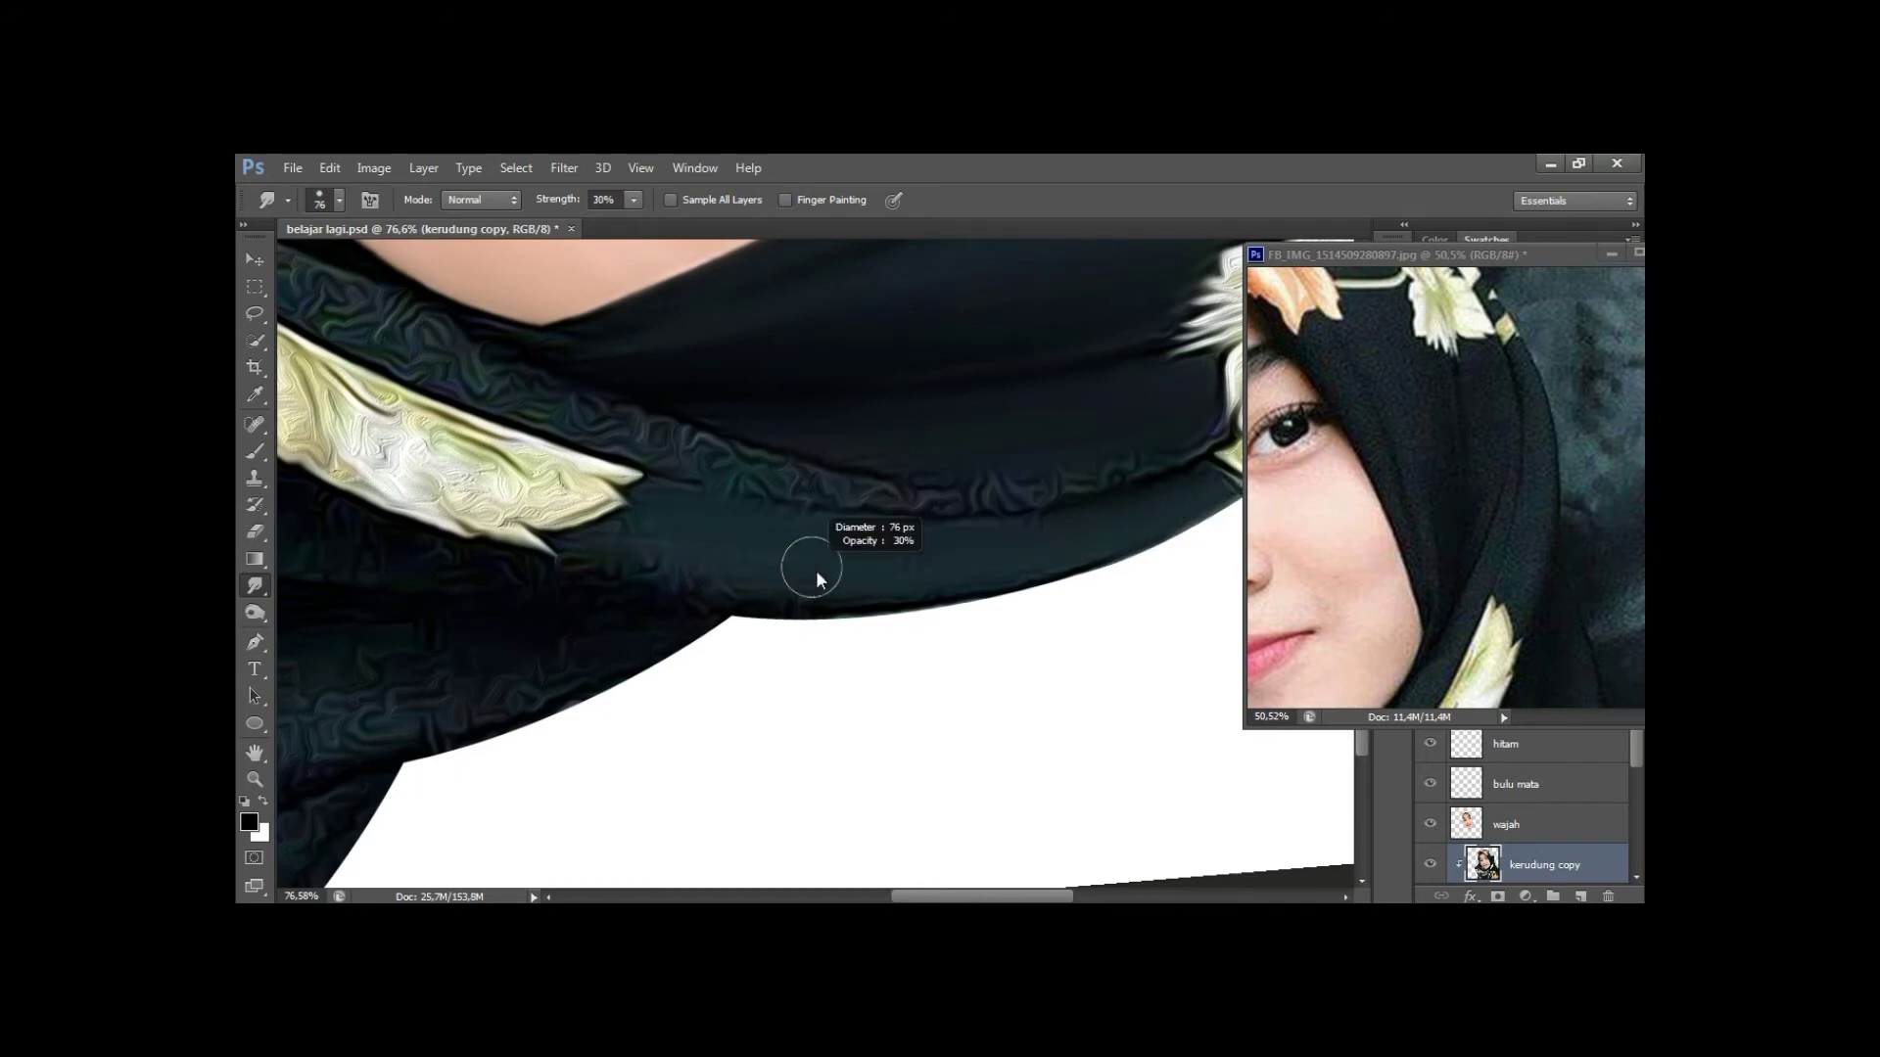
{"action": "mouse_move", "coordinate": [671, 524]}
{"action": "left_mouse_down"}
{"action": "mouse_move", "coordinate": [609, 538]}
{"action": "mouse_move", "coordinate": [1009, 567]}
{"action": "left_mouse_up"}
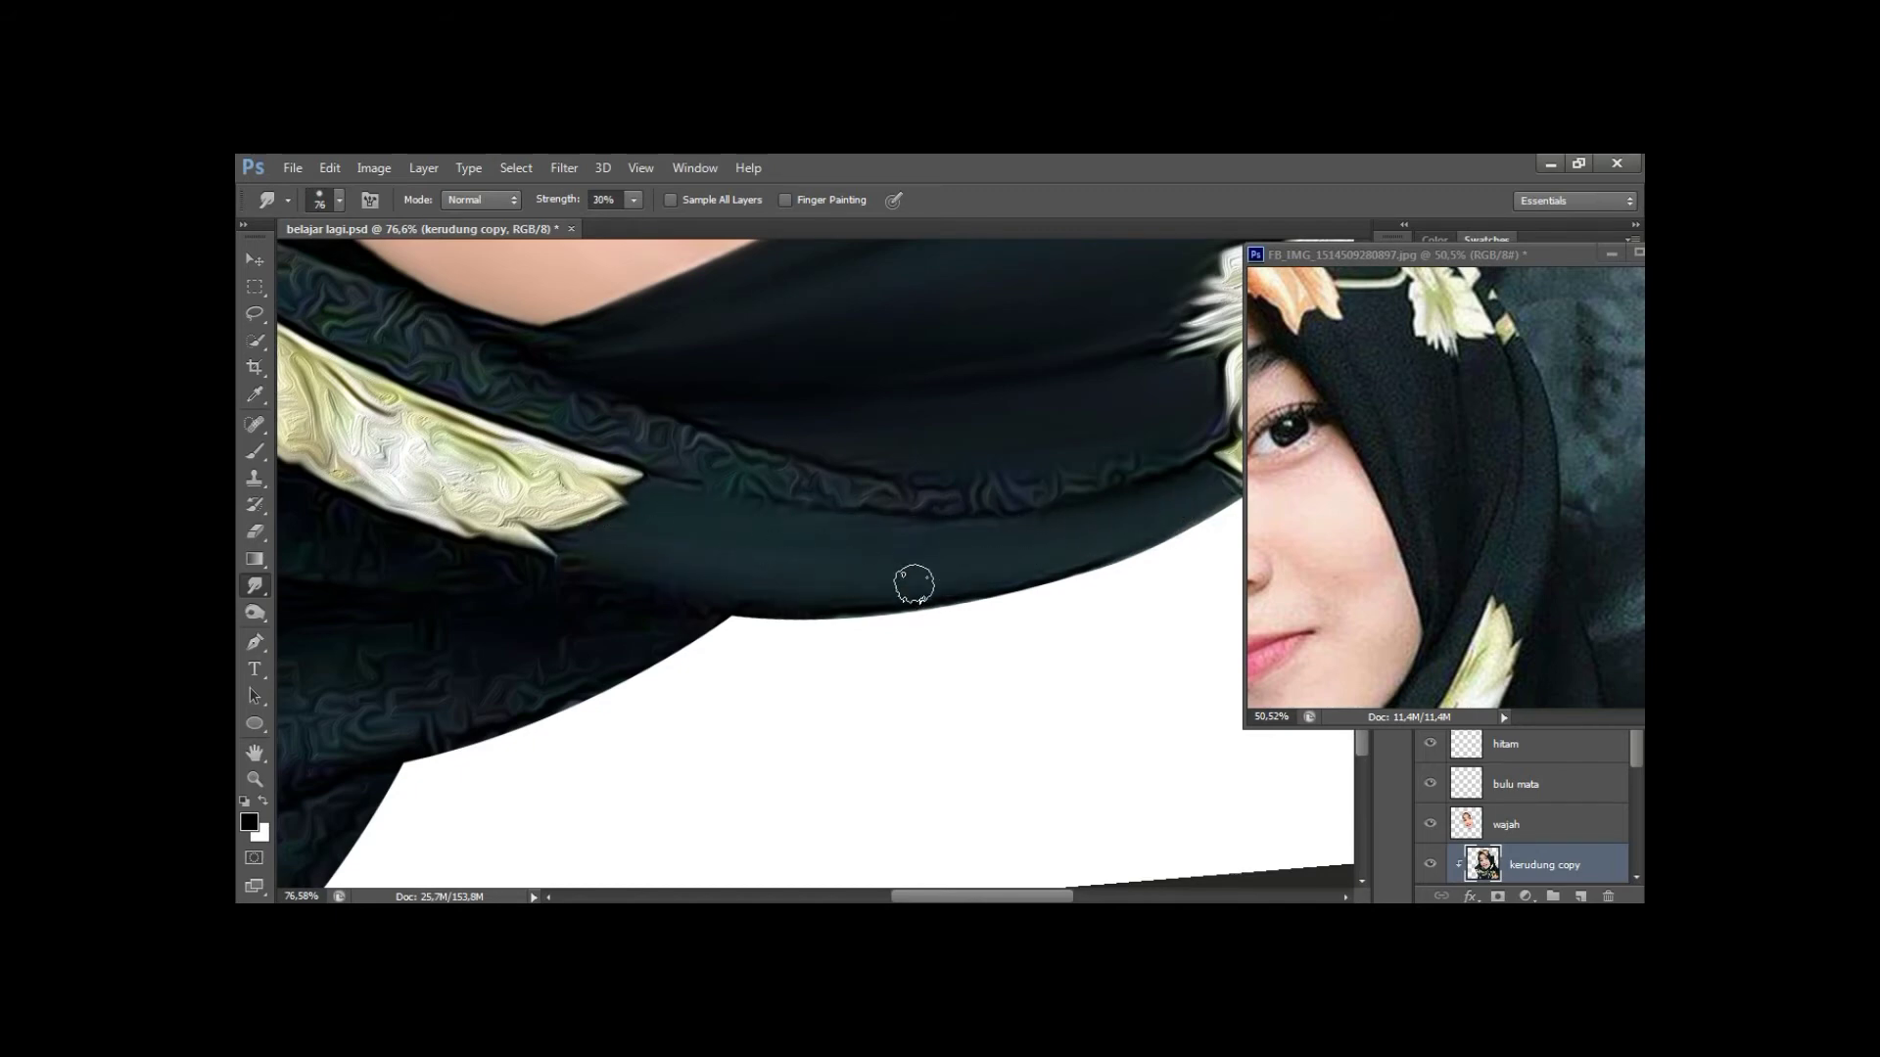
{"action": "mouse_move", "coordinate": [1155, 527]}
{"action": "left_mouse_down"}
{"action": "mouse_move", "coordinate": [655, 605]}
{"action": "mouse_move", "coordinate": [487, 594]}
{"action": "mouse_move", "coordinate": [643, 566]}
{"action": "mouse_move", "coordinate": [777, 600]}
{"action": "mouse_move", "coordinate": [734, 574]}
{"action": "mouse_move", "coordinate": [564, 612]}
{"action": "mouse_move", "coordinate": [751, 532]}
{"action": "mouse_move", "coordinate": [602, 570]}
{"action": "left_mouse_up"}
{"action": "key", "text": "bracketleft"}
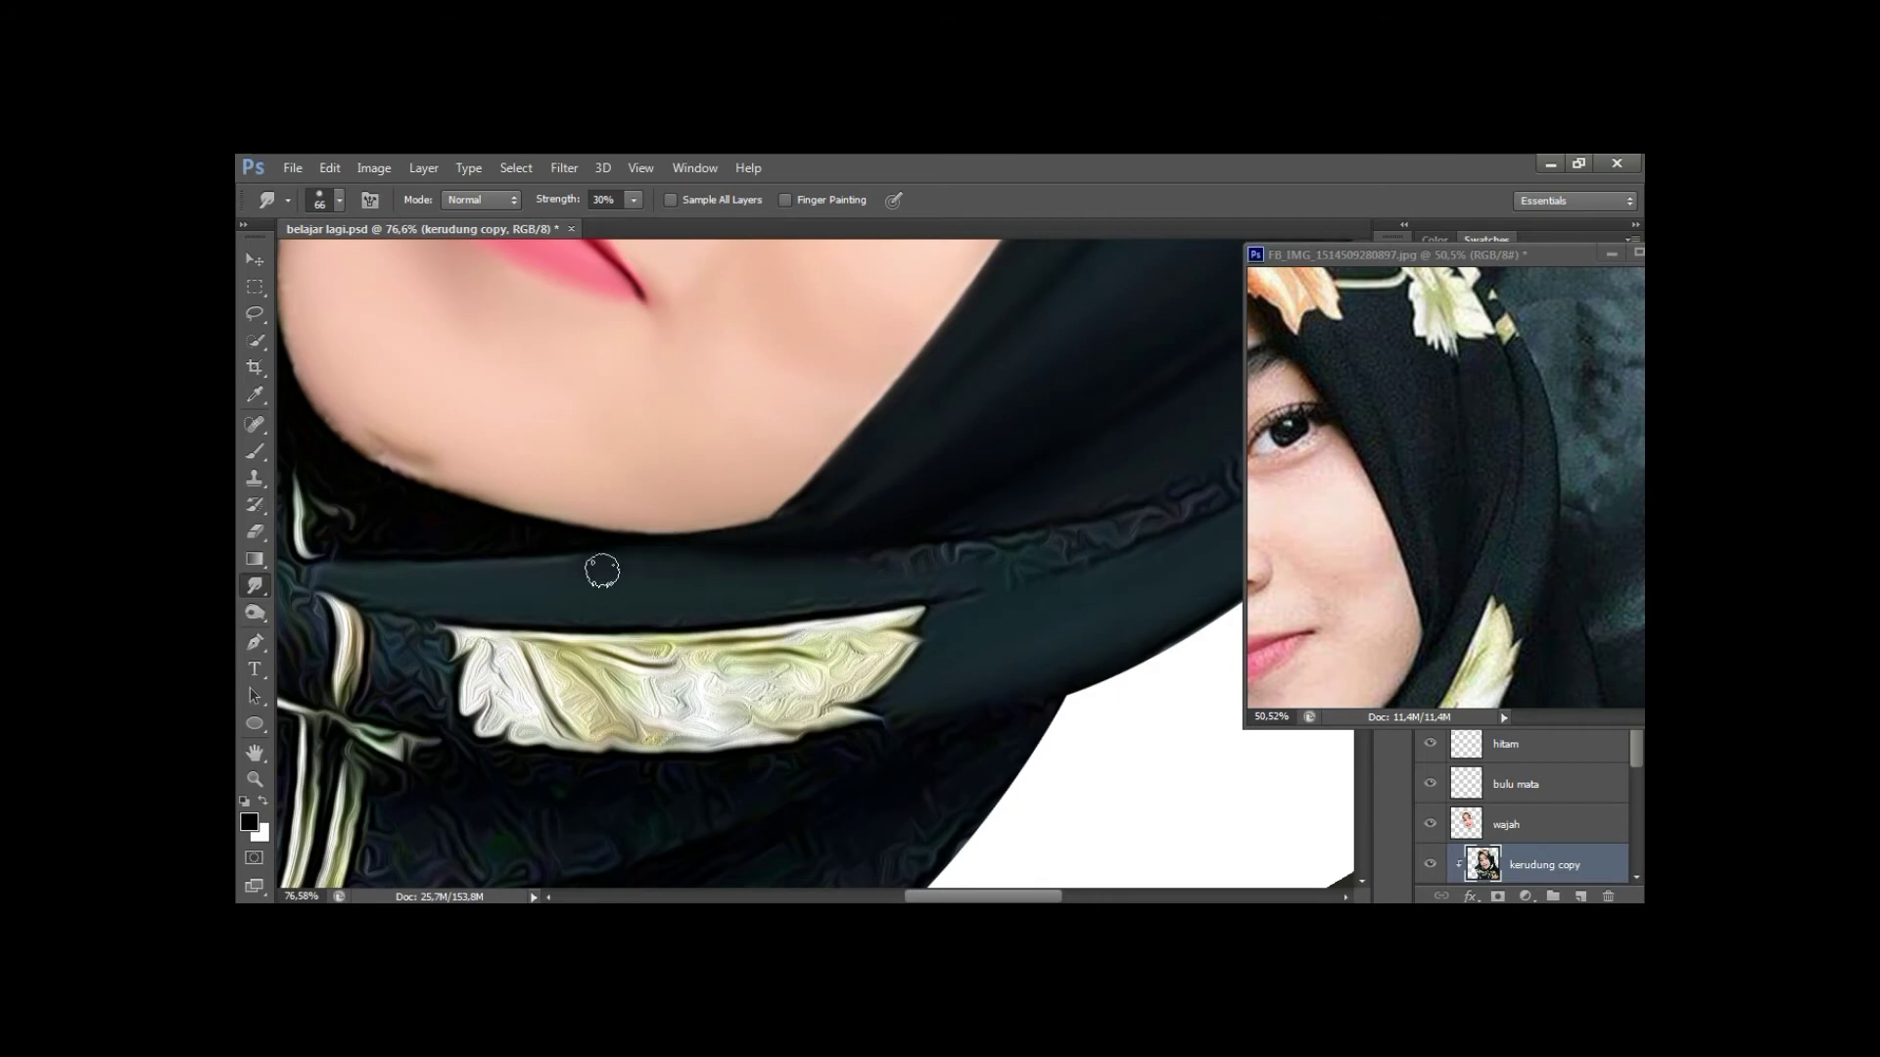
Continue smoothing the wavy scarf band texture, panning toward the floral part.
{"action": "scroll", "coordinate": [636, 568], "scroll_direction": "right", "scroll_amount": 3}
{"action": "left_click_drag", "start_coordinate": [714, 539], "coordinate": [955, 518]}
{"action": "left_click_drag", "start_coordinate": [954, 518], "coordinate": [802, 544]}
{"action": "scroll", "coordinate": [850, 516], "scroll_direction": "right", "scroll_amount": 3}
{"action": "mouse_move", "coordinate": [675, 578]}
{"action": "left_mouse_down"}
{"action": "mouse_move", "coordinate": [882, 525]}
{"action": "mouse_move", "coordinate": [1011, 450]}
{"action": "left_mouse_up"}
{"action": "key", "text": "space"}
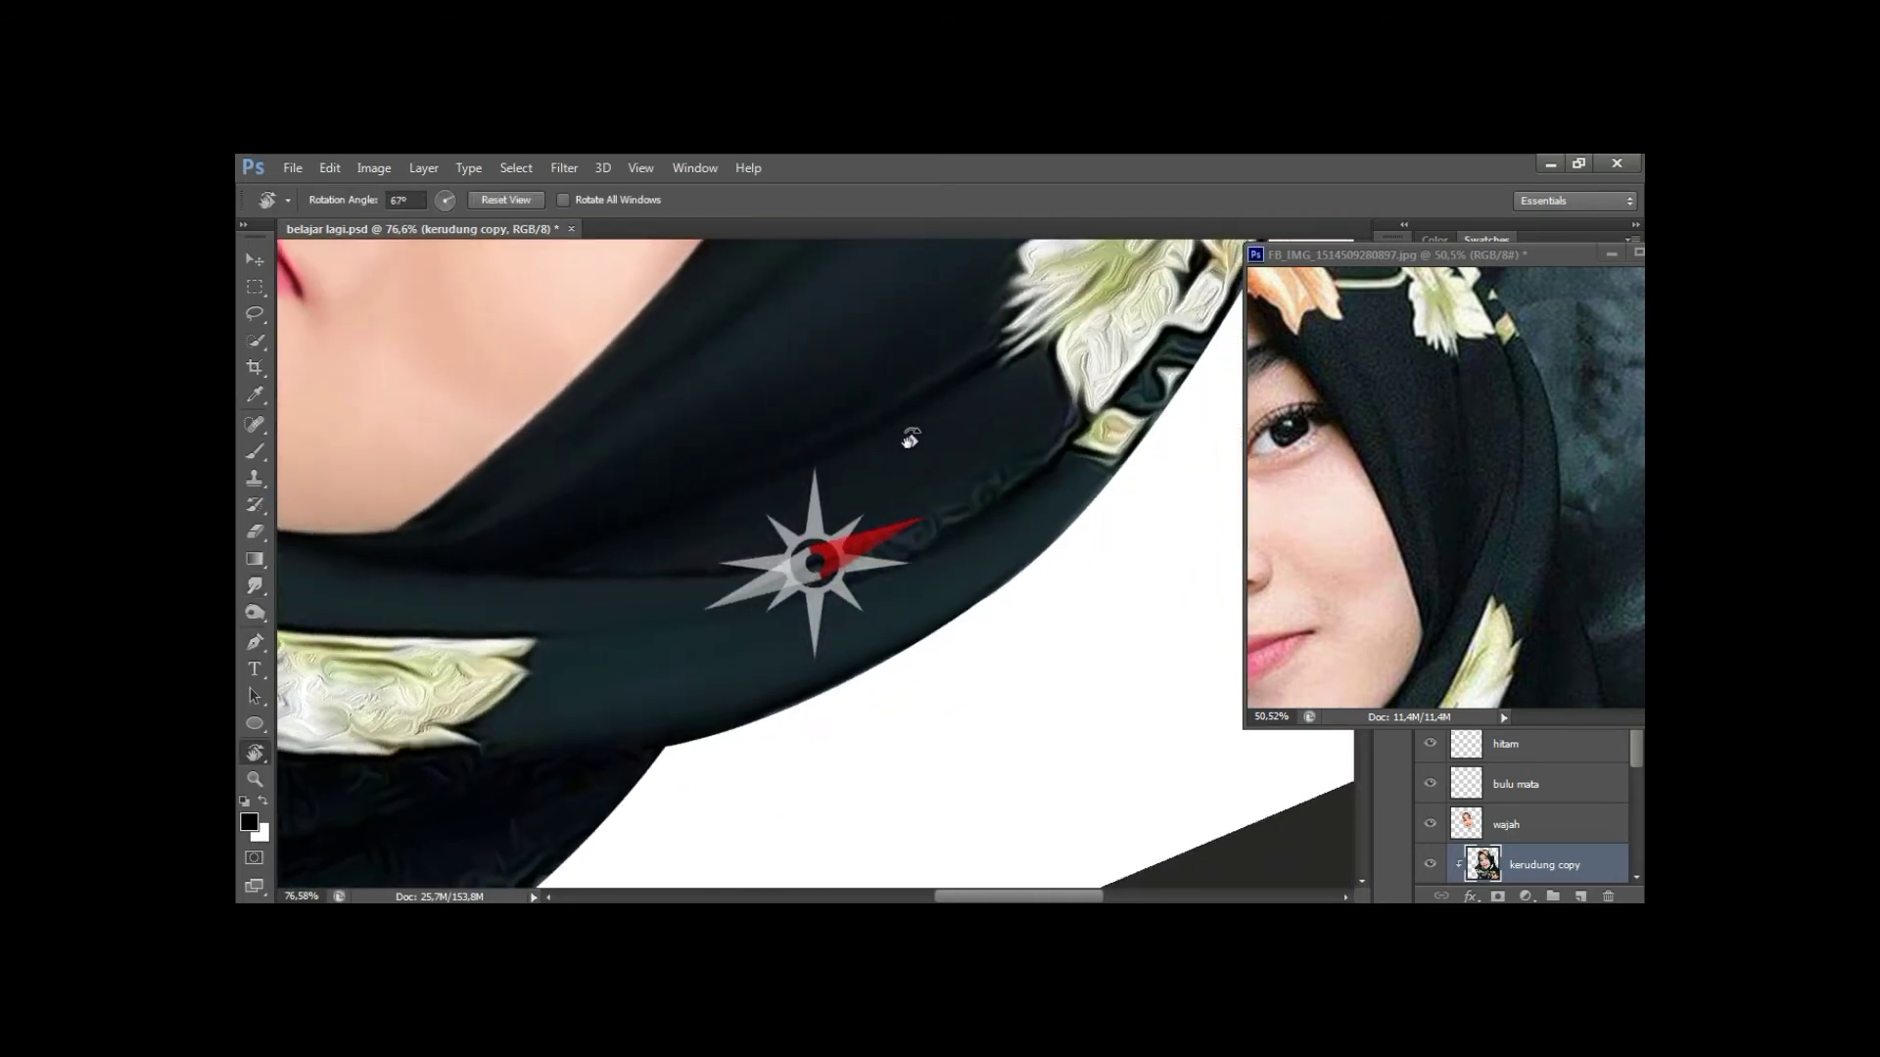
{"action": "mouse_move", "coordinate": [672, 558]}
{"action": "left_mouse_down"}
{"action": "mouse_move", "coordinate": [961, 500]}
{"action": "mouse_move", "coordinate": [860, 549]}
{"action": "mouse_move", "coordinate": [894, 537]}
{"action": "left_mouse_up"}
{"action": "key", "text": "space"}
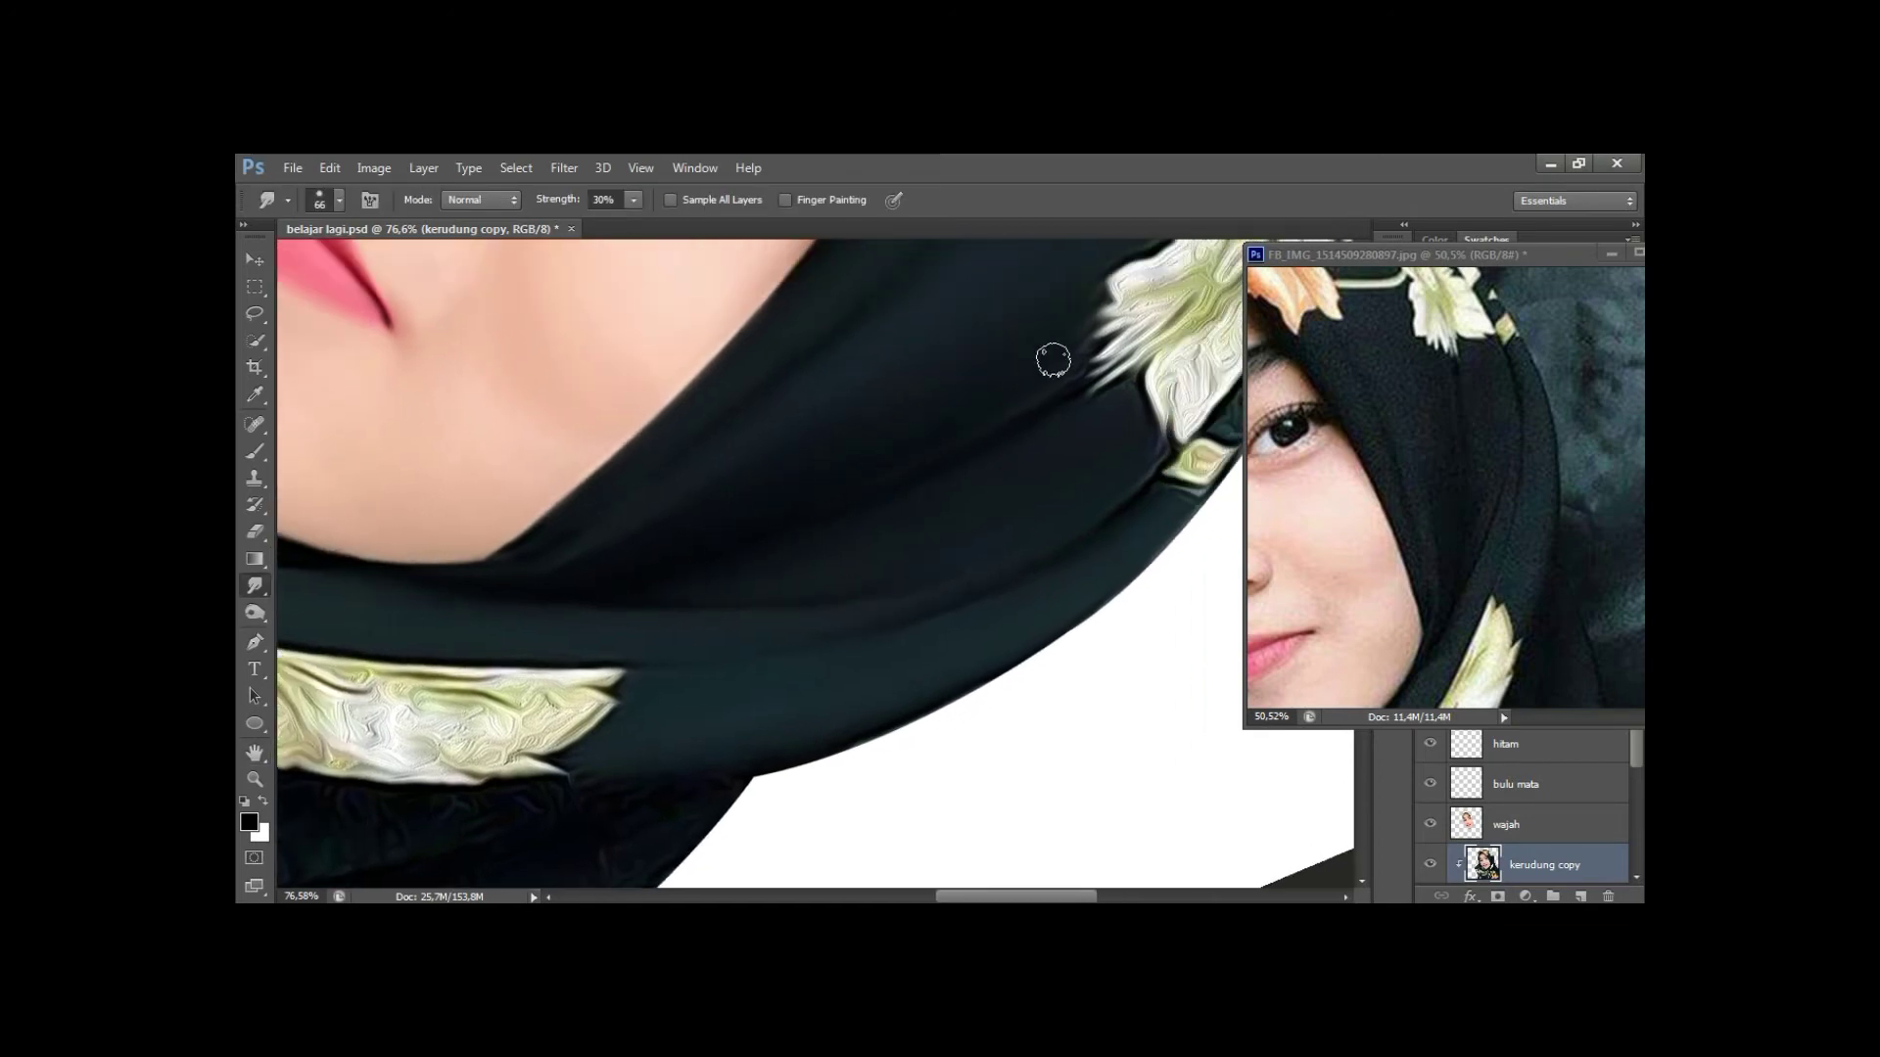
{"action": "left_click_drag", "start_coordinate": [629, 667], "coordinate": [752, 560]}
{"action": "key", "text": "space"}
{"action": "left_click_drag", "start_coordinate": [617, 571], "coordinate": [696, 525]}
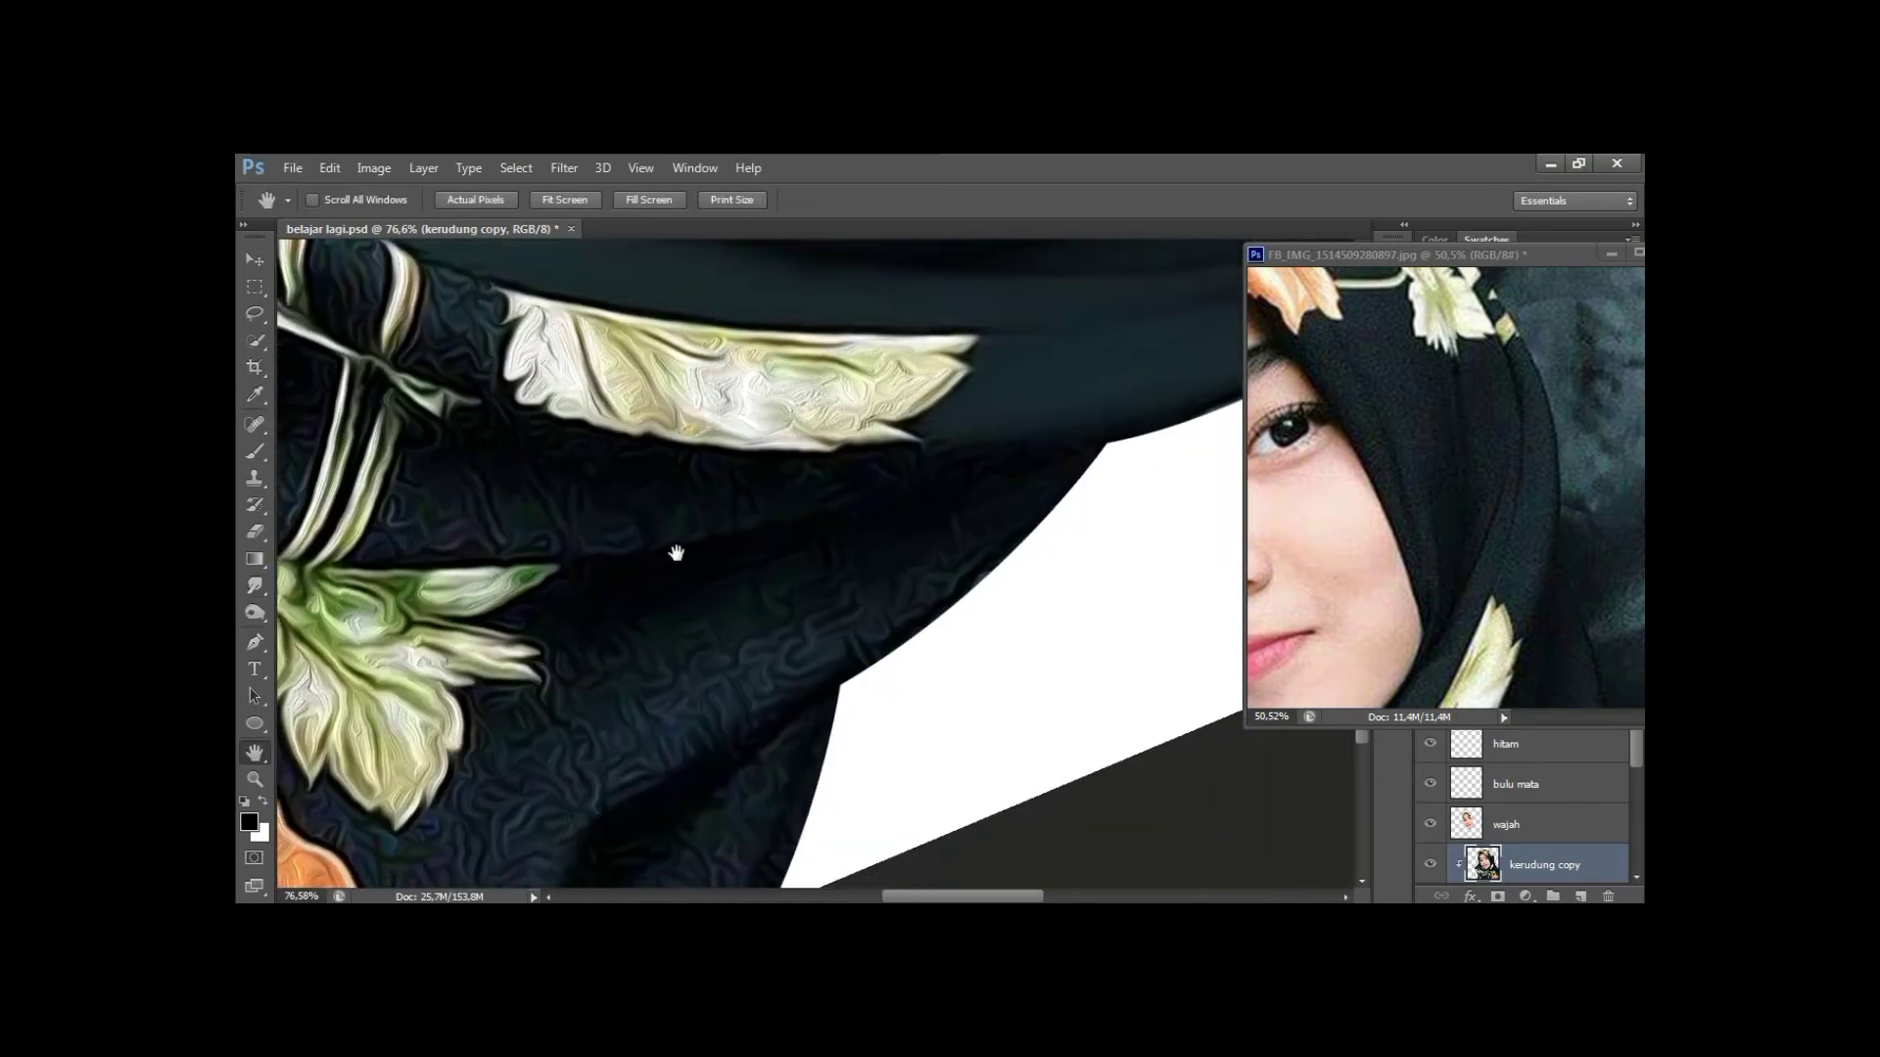
Smear the dark fabric beside the pale leaf and white stripe, undoing a bad stroke.
{"action": "key", "text": "space"}
{"action": "left_click_drag", "start_coordinate": [1479, 700], "coordinate": [1477, 477]}
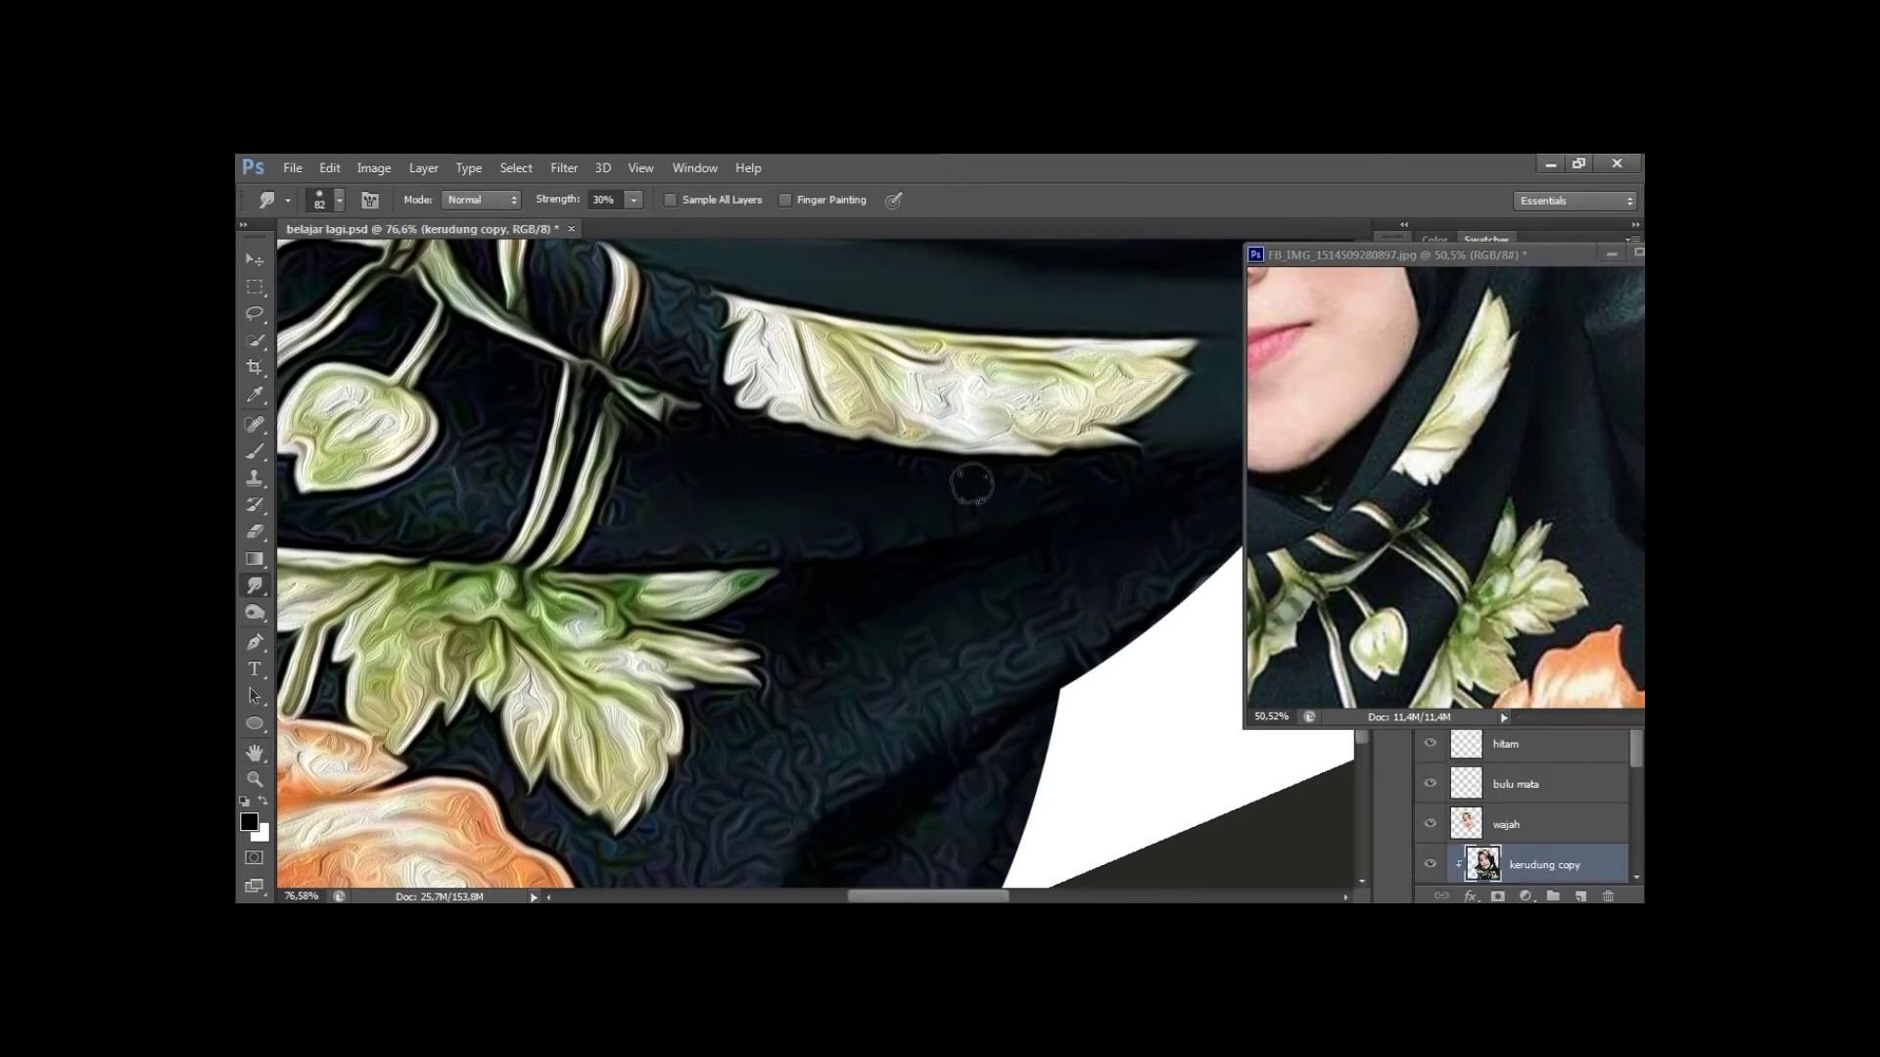
{"action": "key", "text": "bracketleft"}
{"action": "key", "text": "bracketleft"}
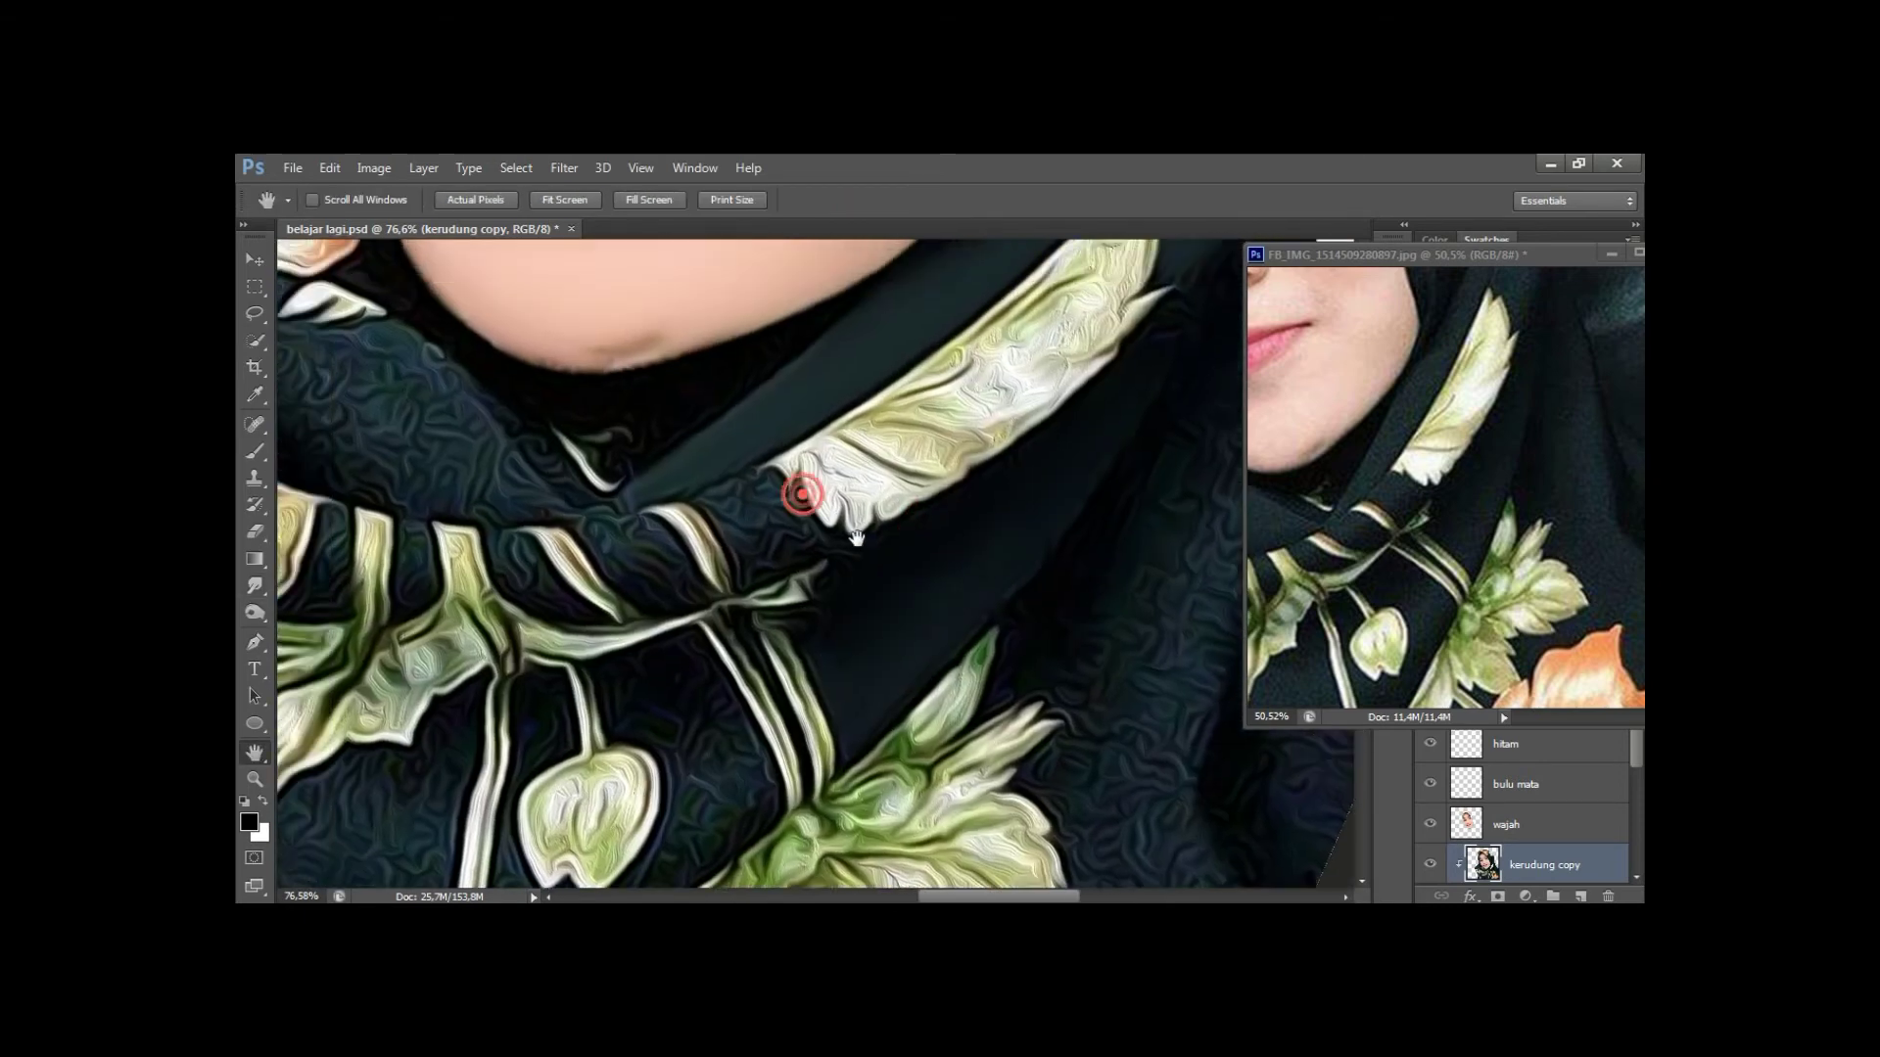
{"action": "left_click_drag", "start_coordinate": [1019, 482], "coordinate": [840, 551]}
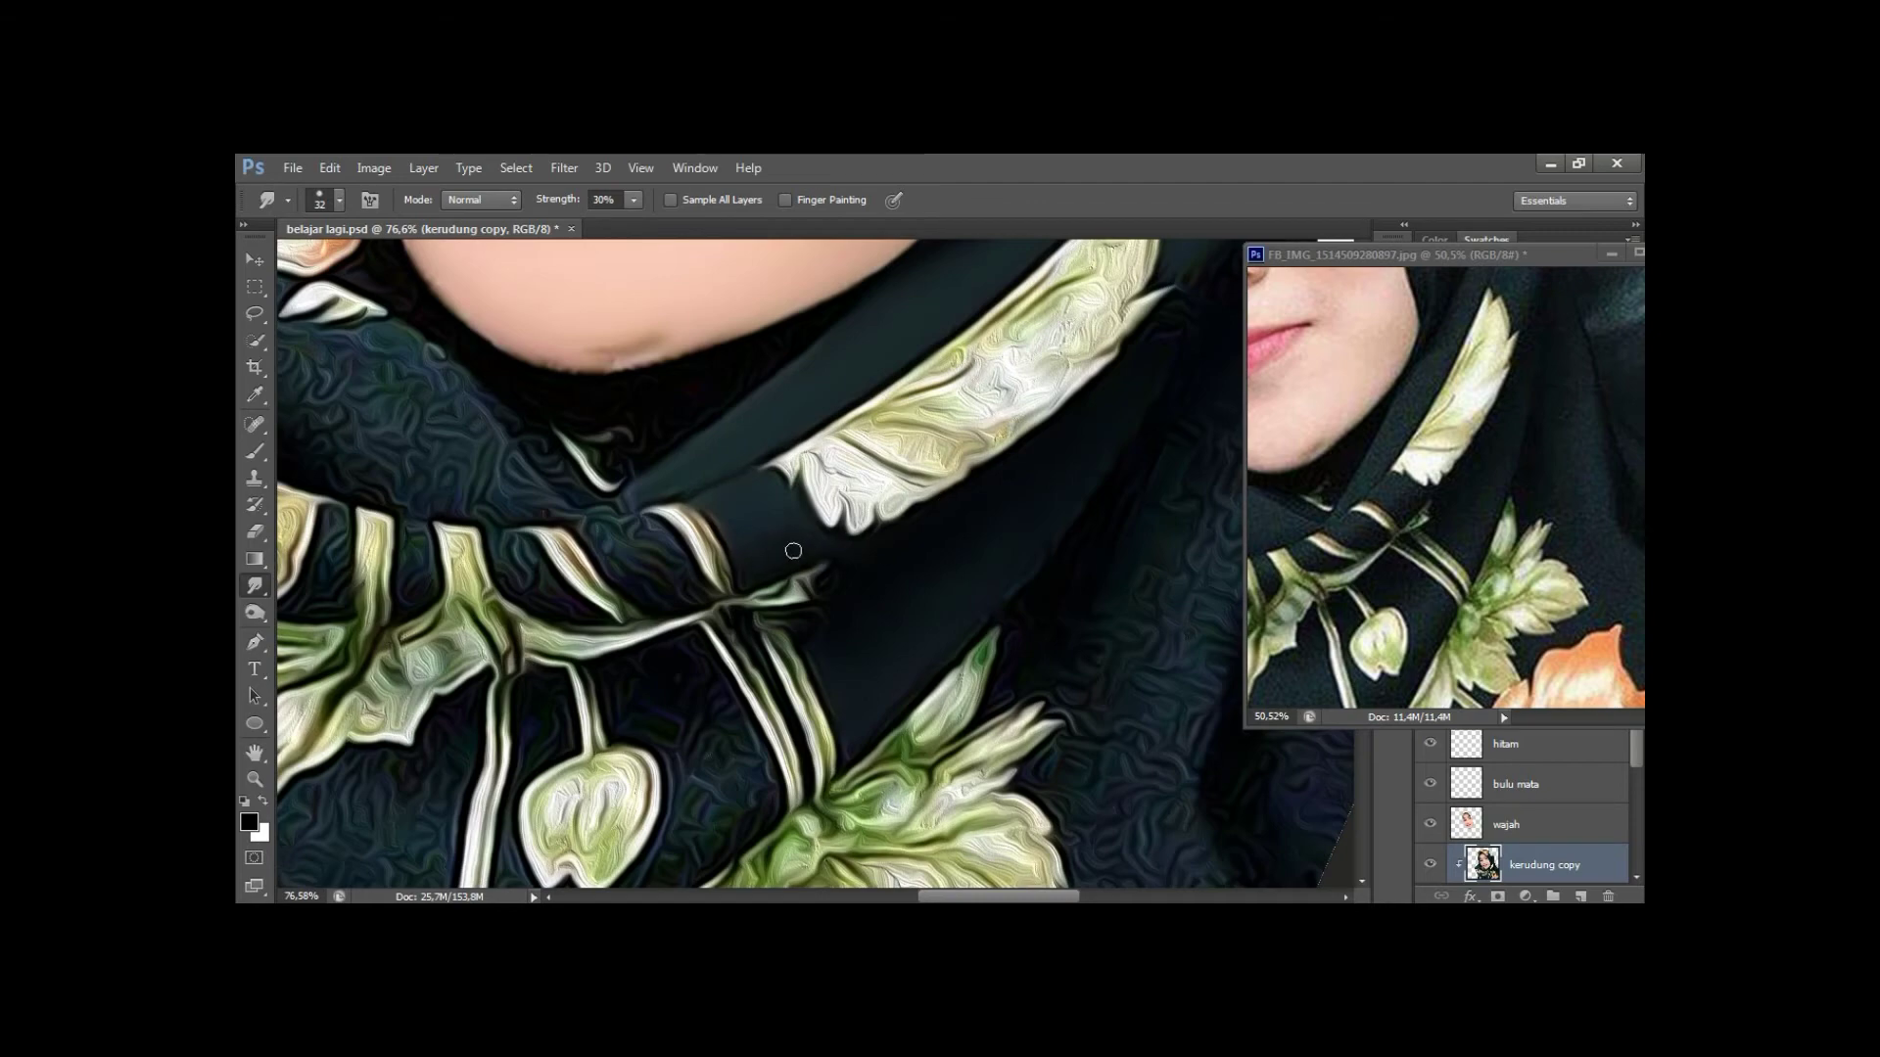
{"action": "scroll", "coordinate": [868, 533], "scroll_direction": "down", "scroll_amount": 2}
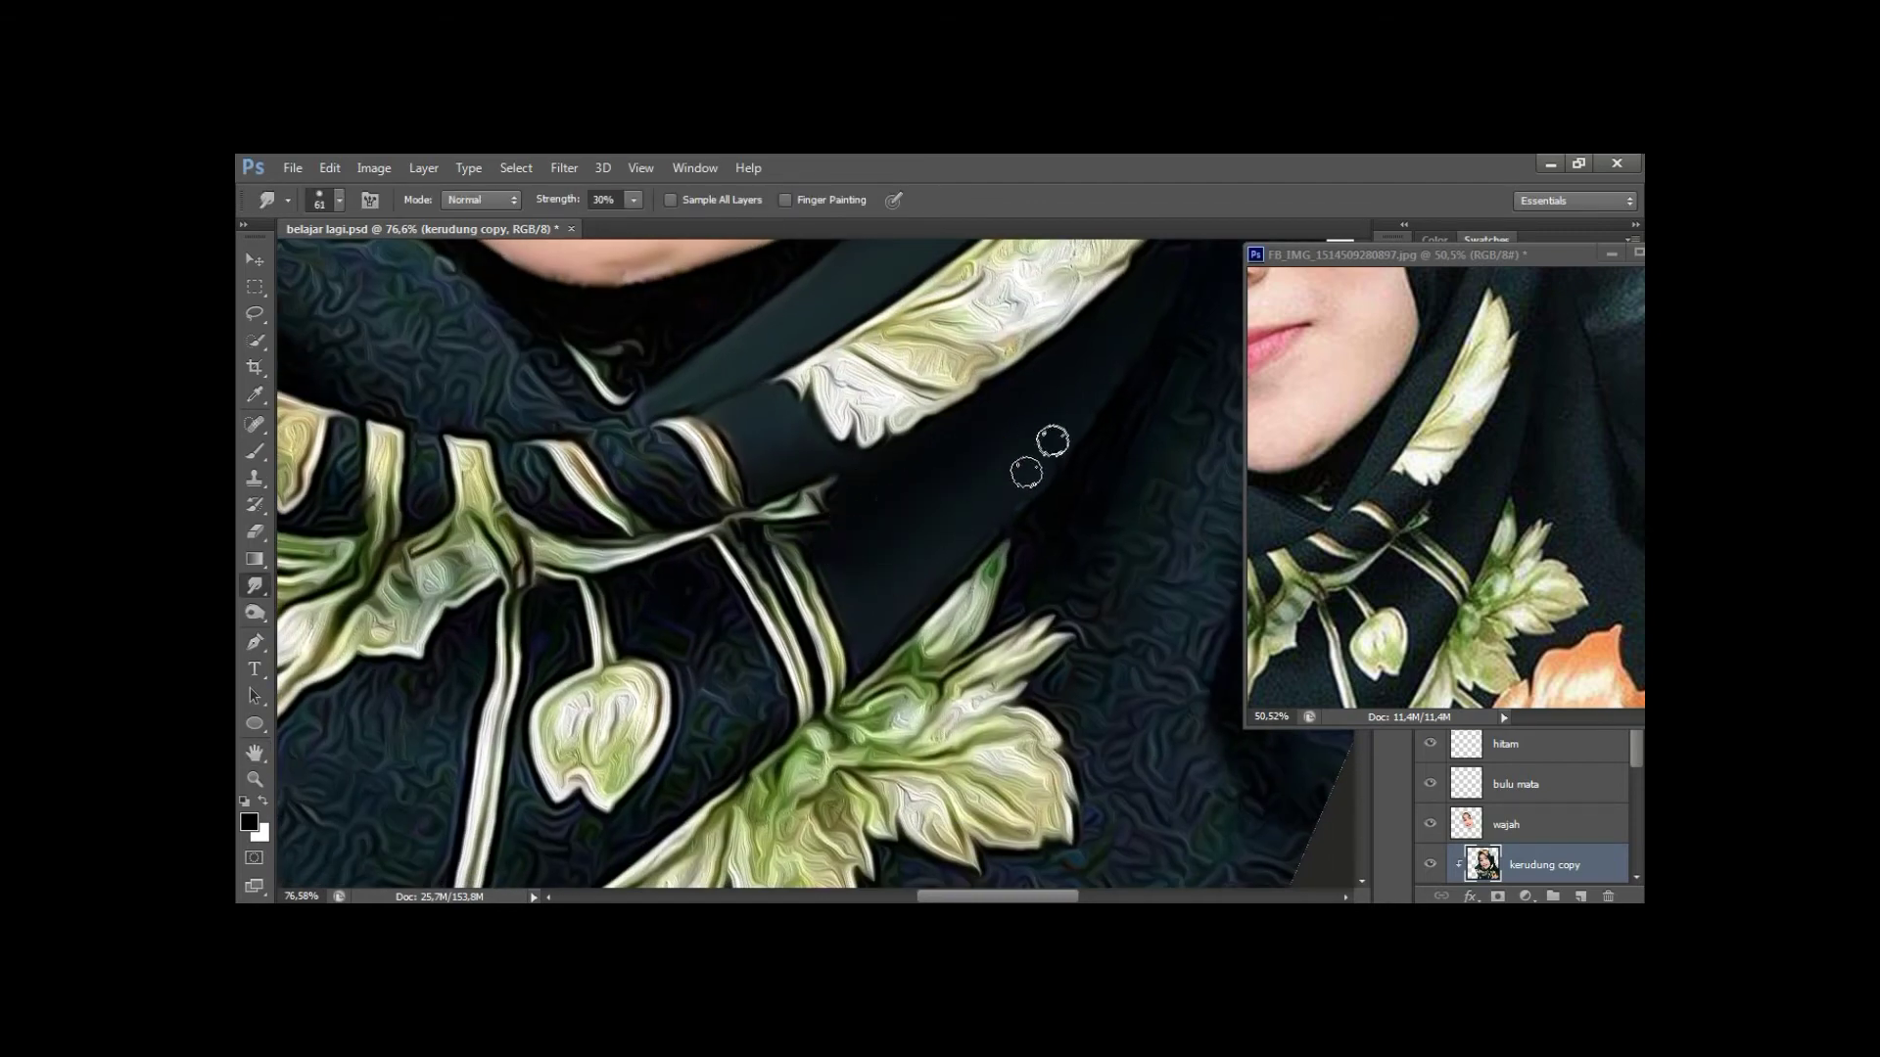
{"action": "mouse_move", "coordinate": [936, 445]}
{"action": "left_mouse_down"}
{"action": "mouse_move", "coordinate": [948, 477]}
{"action": "mouse_move", "coordinate": [990, 424]}
{"action": "mouse_move", "coordinate": [899, 442]}
{"action": "mouse_move", "coordinate": [902, 601]}
{"action": "left_mouse_up"}
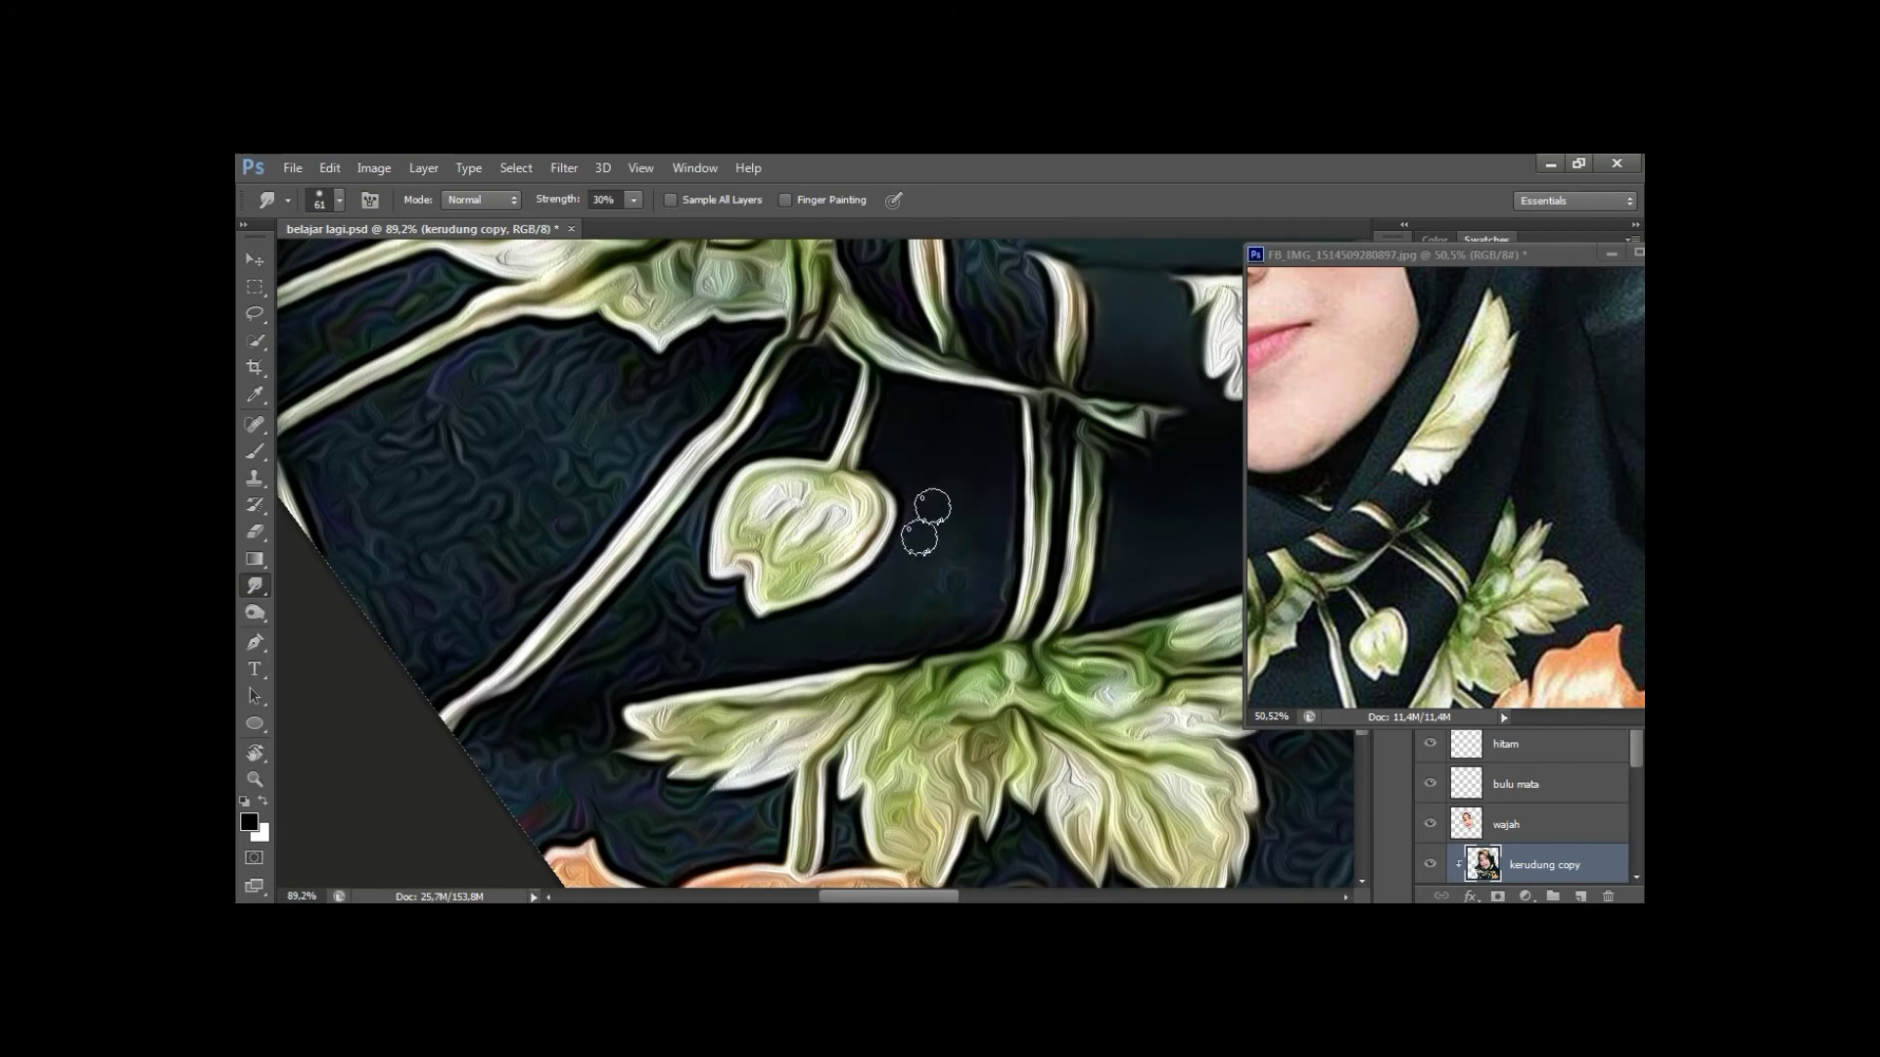
{"action": "left_click_drag", "start_coordinate": [906, 503], "coordinate": [1004, 552]}
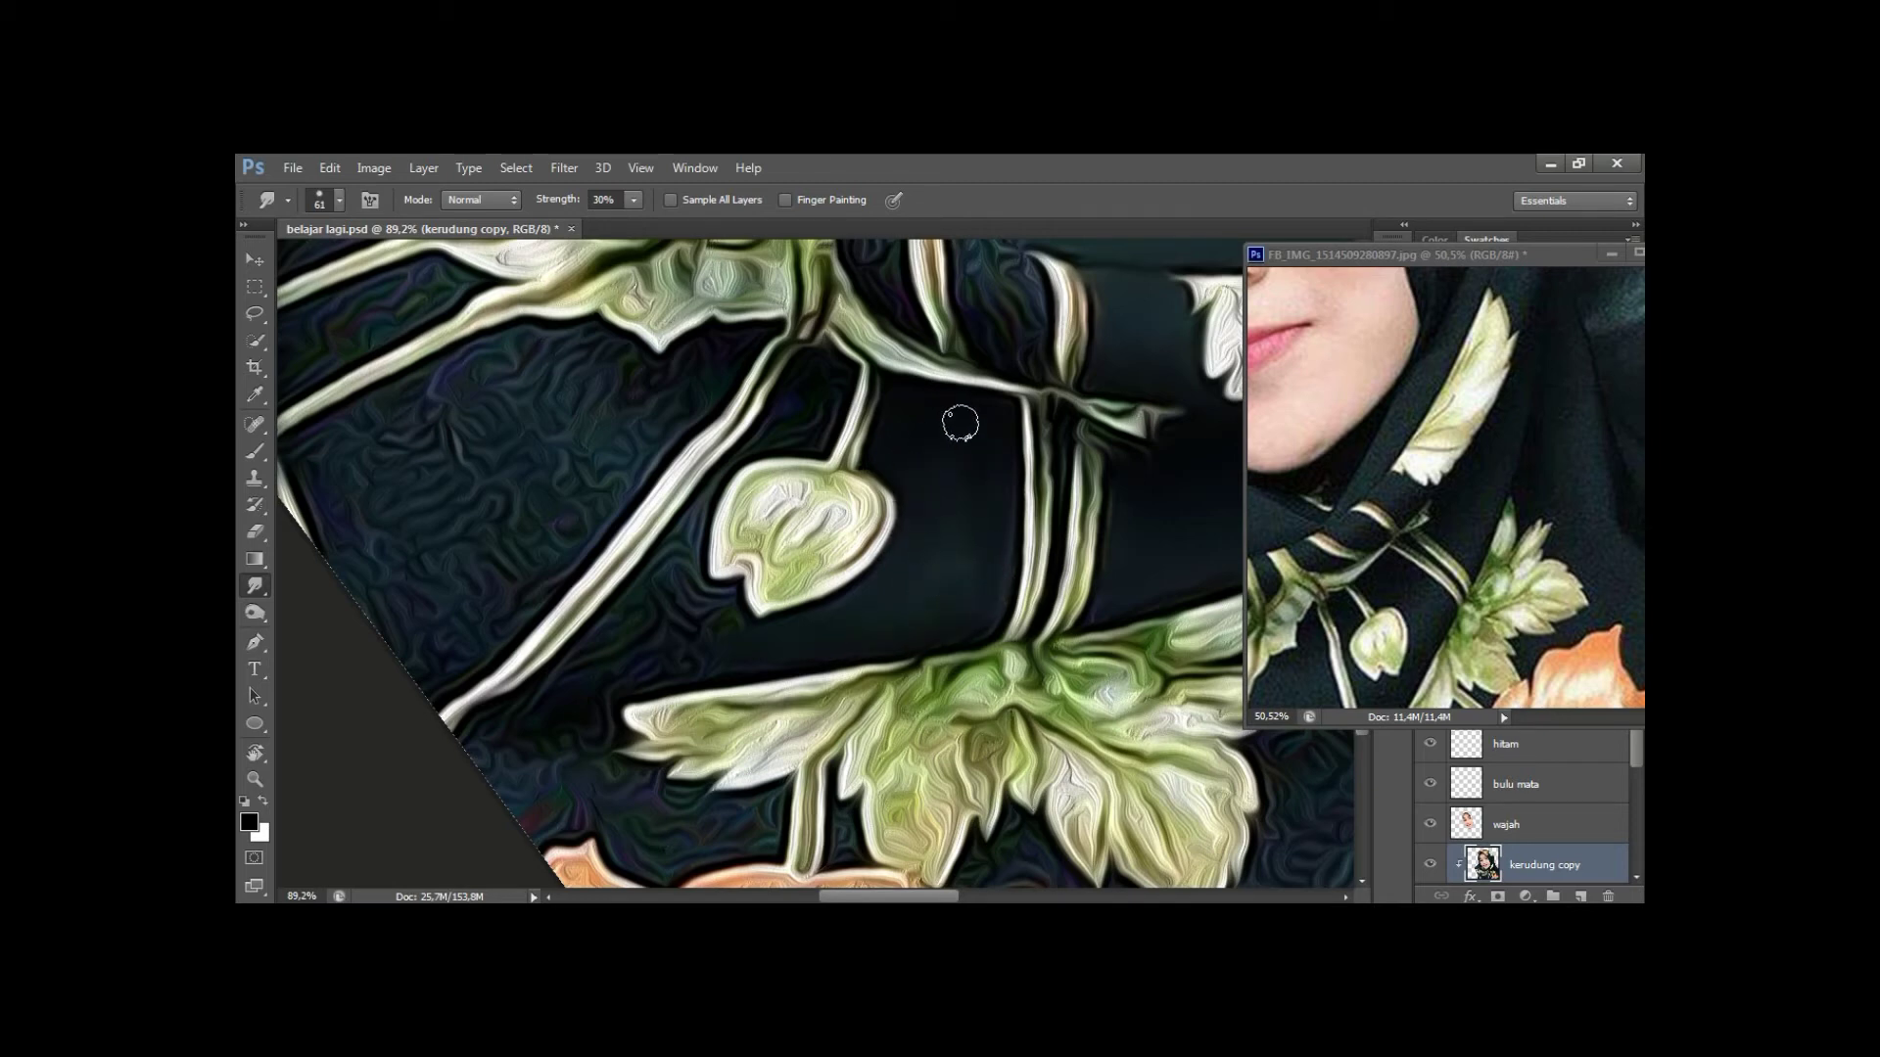
{"action": "left_click_drag", "start_coordinate": [958, 421], "coordinate": [996, 508]}
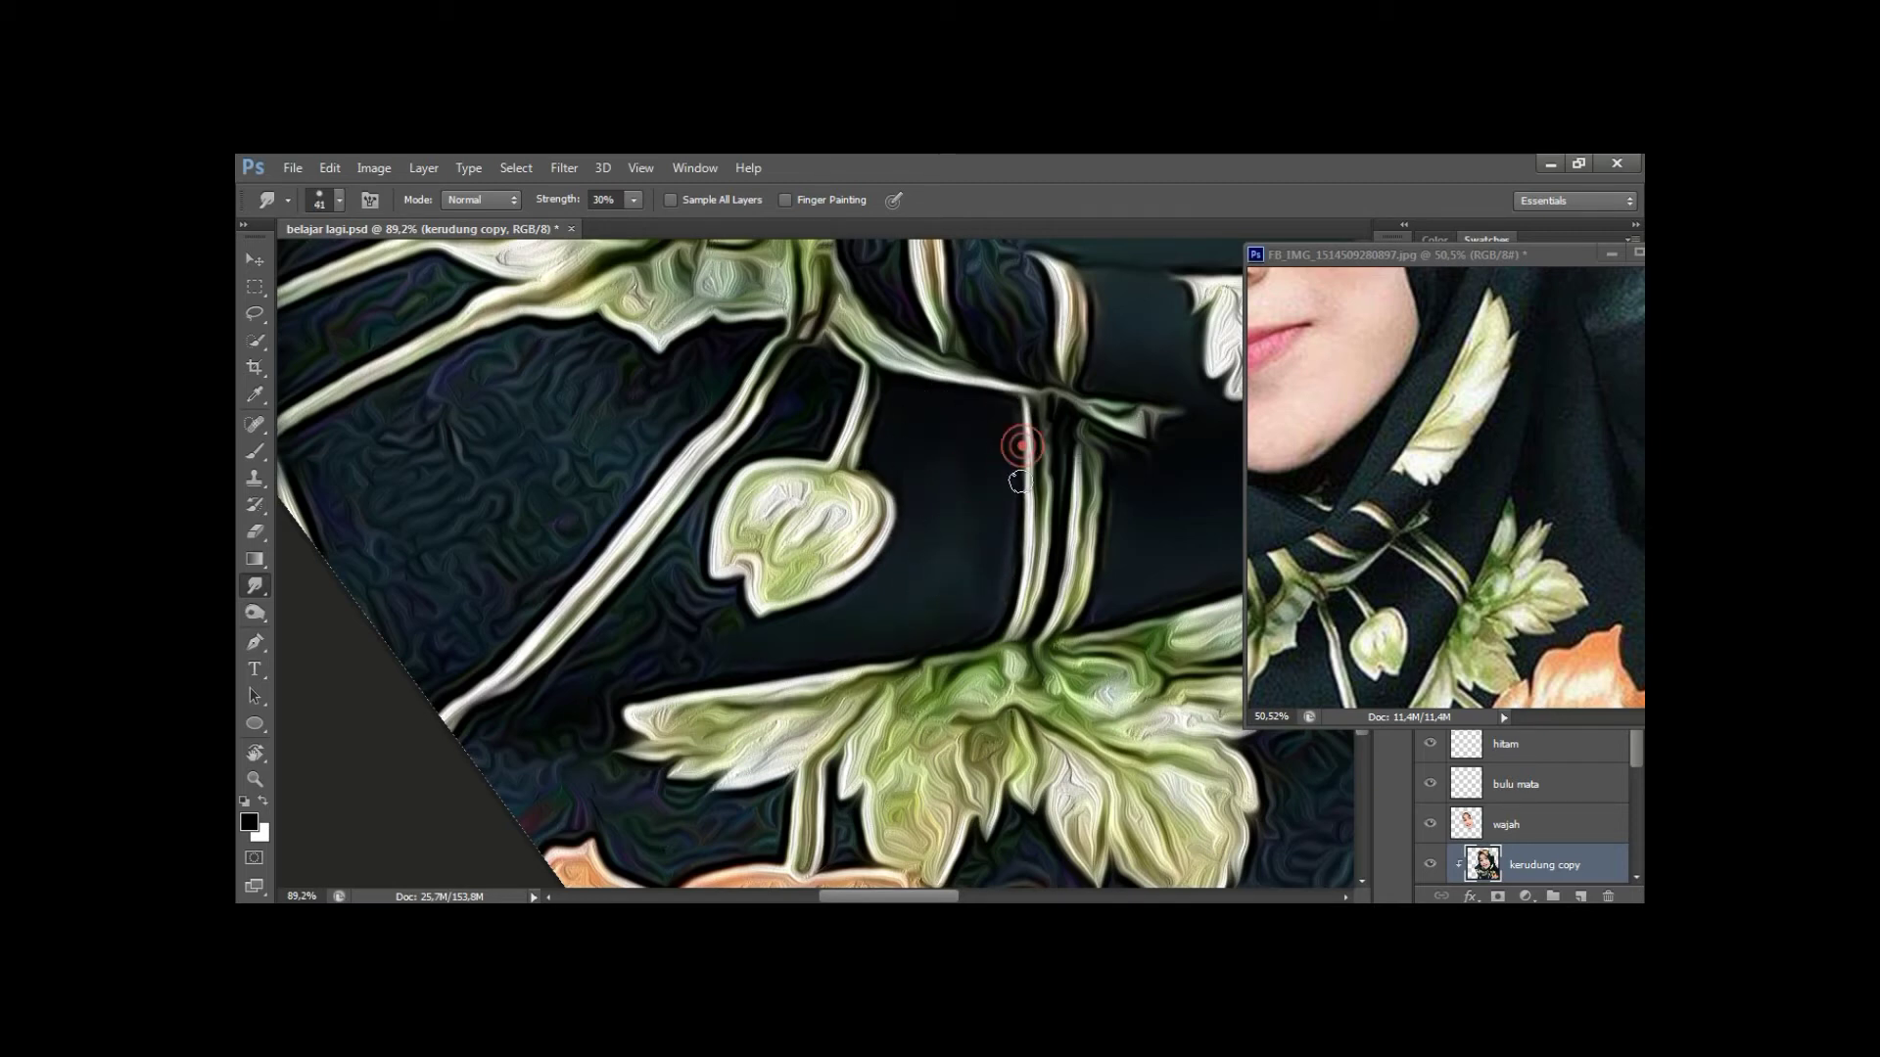
{"action": "key", "text": "ctrl+alt+z"}
Smooth the dark swirls right of and below the leaf, with the view rotated about 50°.
{"action": "mouse_move", "coordinate": [984, 421]}
{"action": "left_mouse_down"}
{"action": "mouse_move", "coordinate": [990, 571]}
{"action": "mouse_move", "coordinate": [965, 617]}
{"action": "mouse_move", "coordinate": [892, 578]}
{"action": "left_mouse_up"}
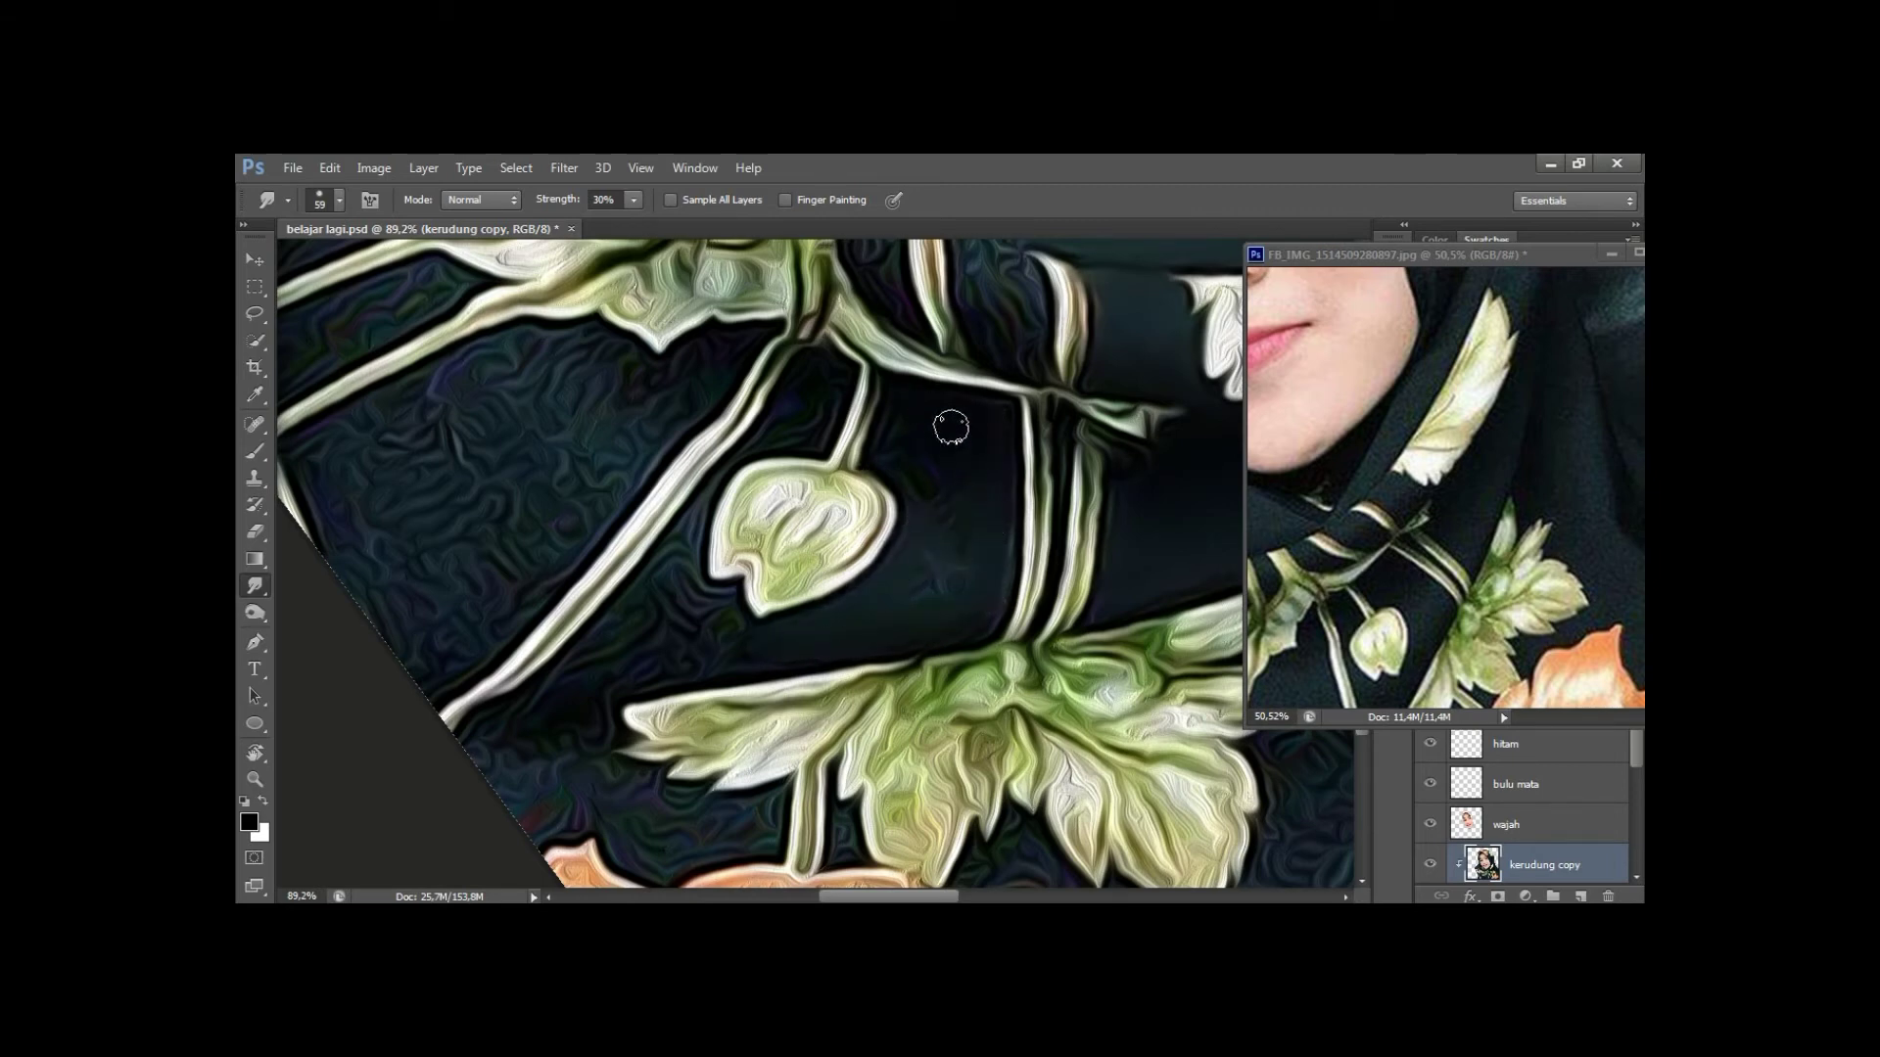
{"action": "mouse_move", "coordinate": [996, 543]}
{"action": "left_mouse_down"}
{"action": "mouse_move", "coordinate": [960, 554]}
{"action": "mouse_move", "coordinate": [899, 435]}
{"action": "left_mouse_up"}
{"action": "mouse_move", "coordinate": [918, 490]}
{"action": "left_mouse_down"}
{"action": "mouse_move", "coordinate": [952, 511]}
{"action": "mouse_move", "coordinate": [751, 635]}
{"action": "mouse_move", "coordinate": [769, 648]}
{"action": "left_mouse_up"}
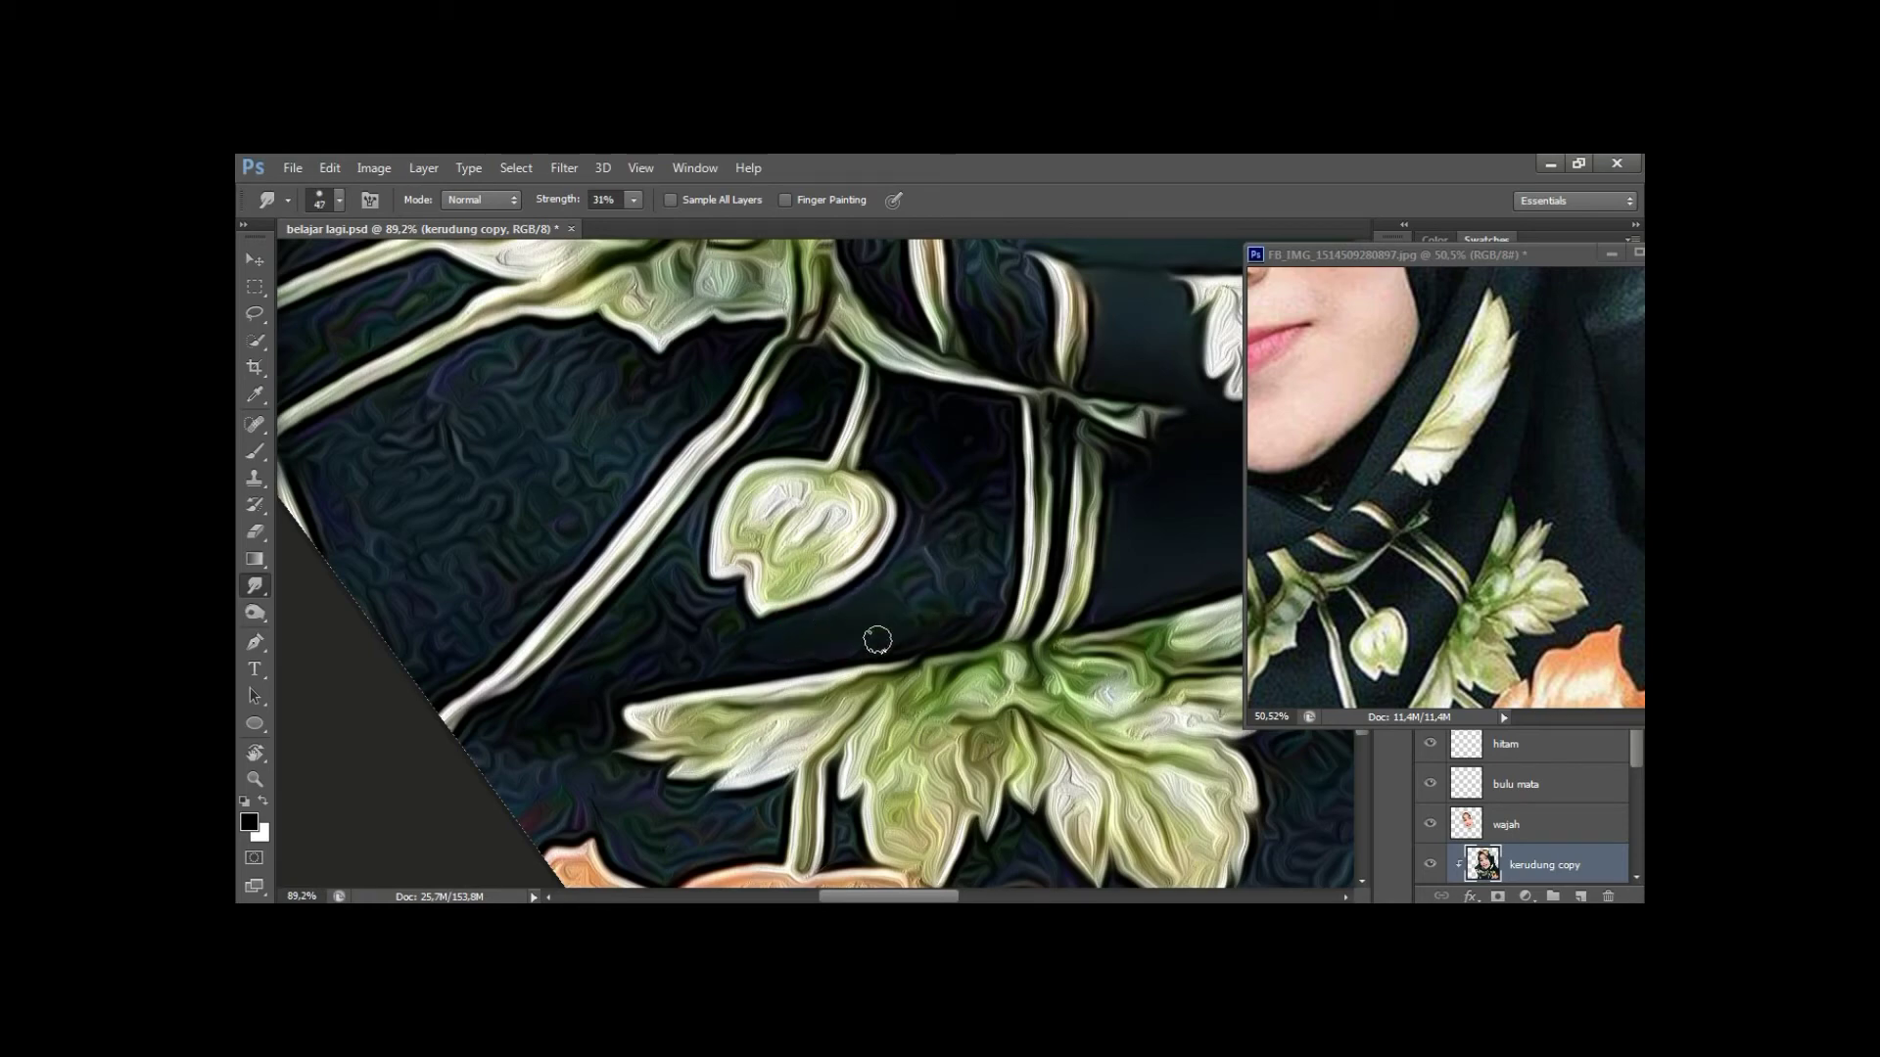
{"action": "key", "text": "r"}
{"action": "mouse_move", "coordinate": [923, 512]}
{"action": "left_mouse_down"}
{"action": "mouse_move", "coordinate": [926, 651]}
{"action": "mouse_move", "coordinate": [914, 503]}
{"action": "mouse_move", "coordinate": [957, 533]}
{"action": "left_mouse_up"}
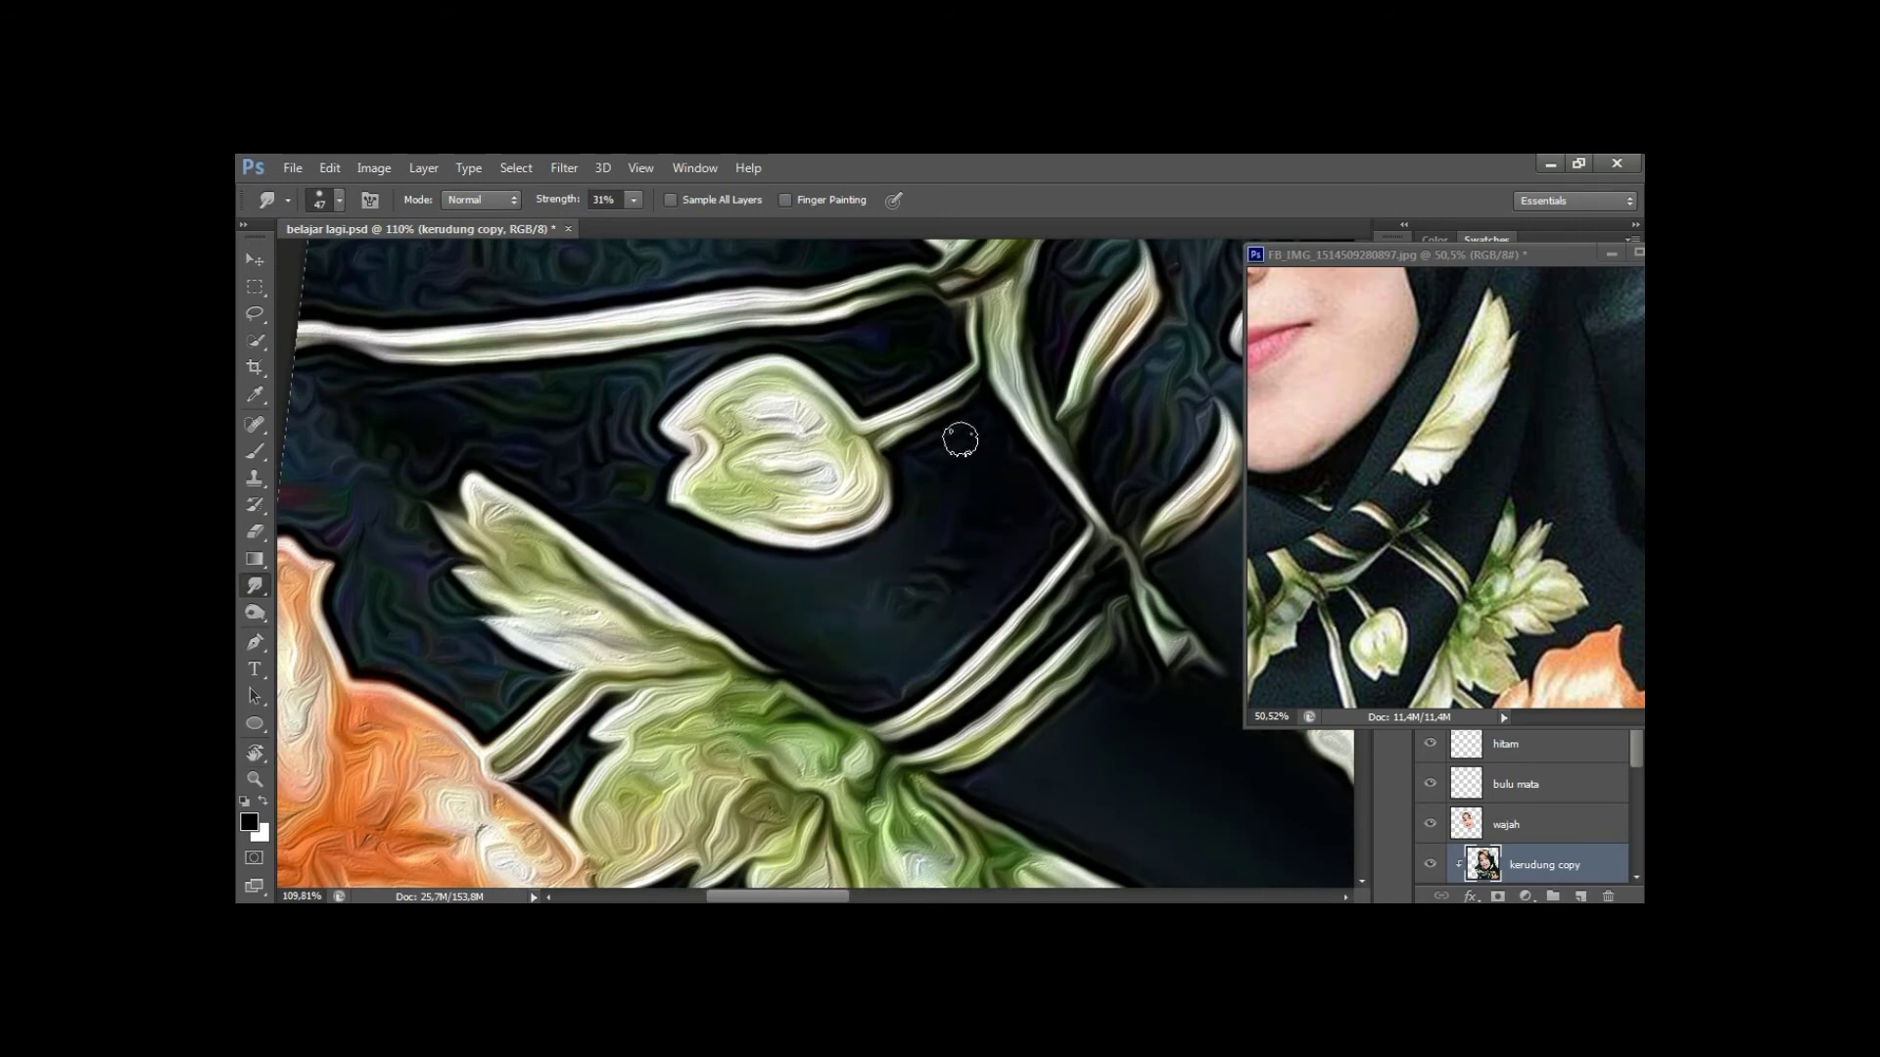
{"action": "key", "text": "ctrl+z"}
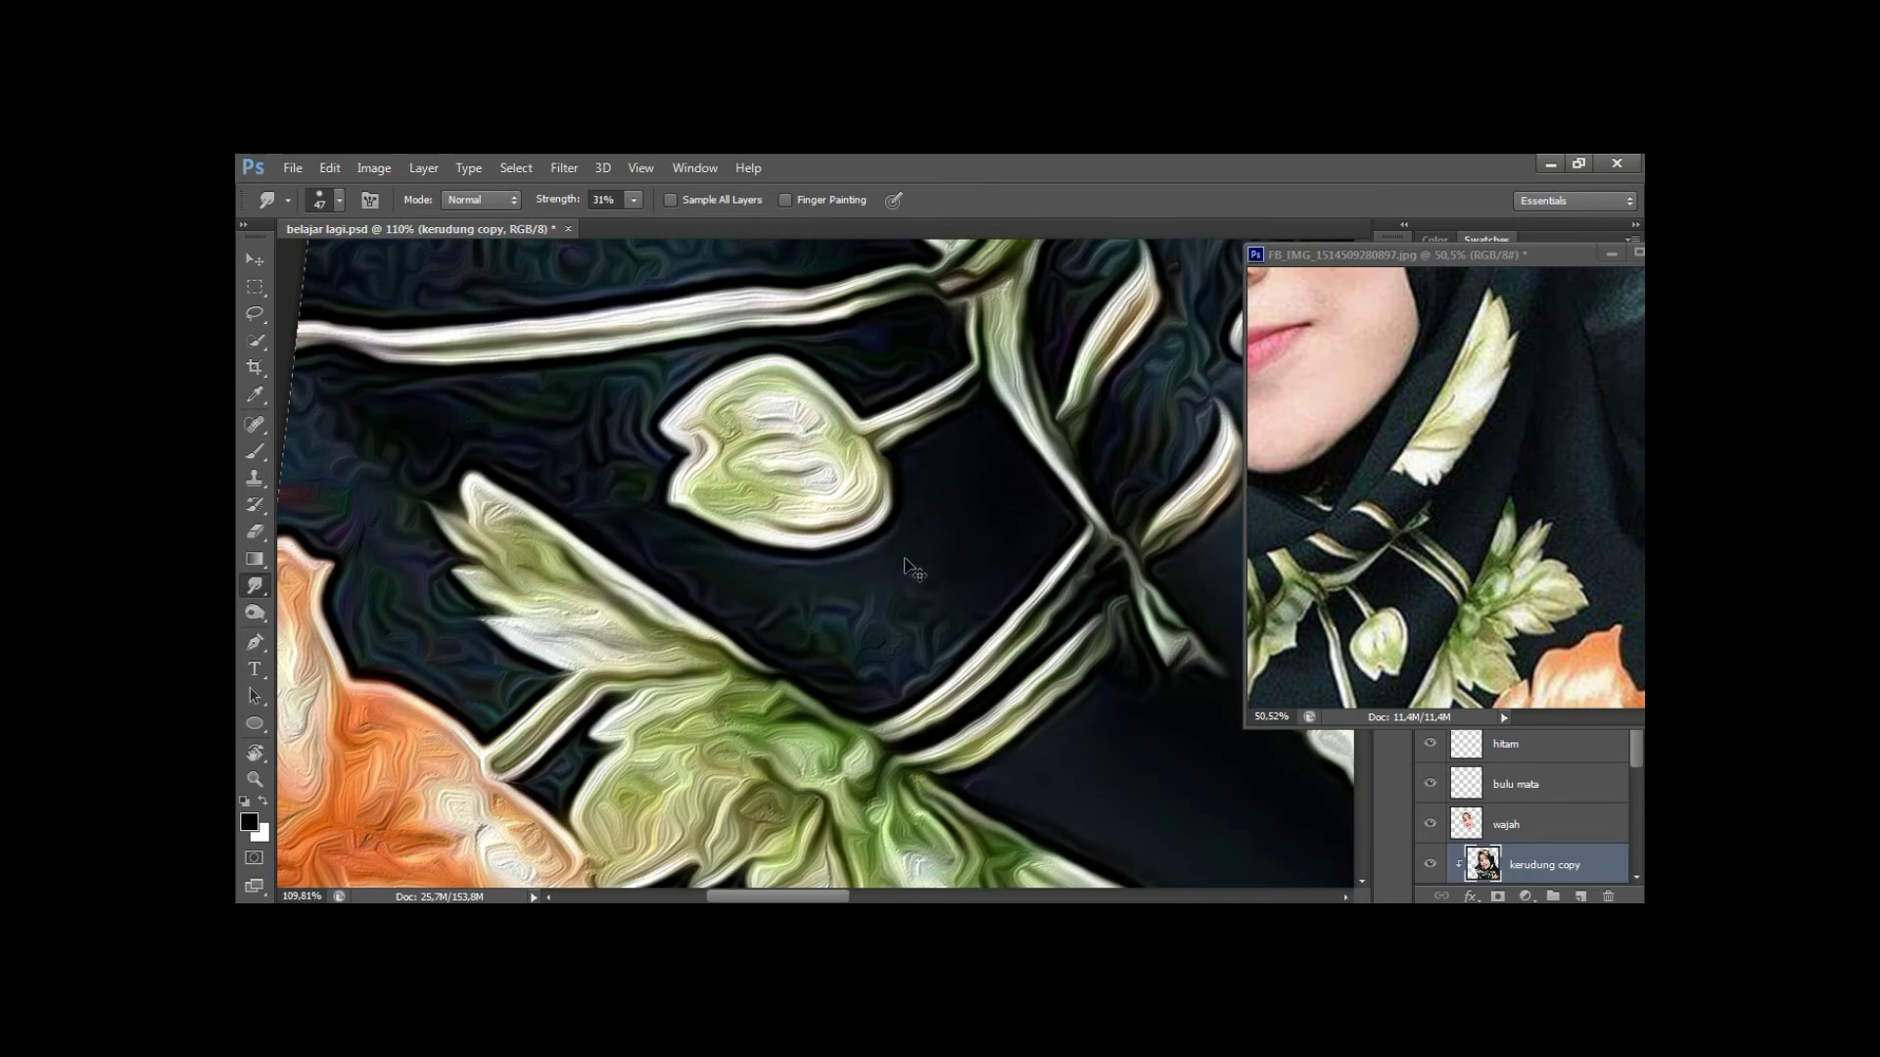
{"action": "left_click_drag", "start_coordinate": [662, 541], "coordinate": [1028, 533]}
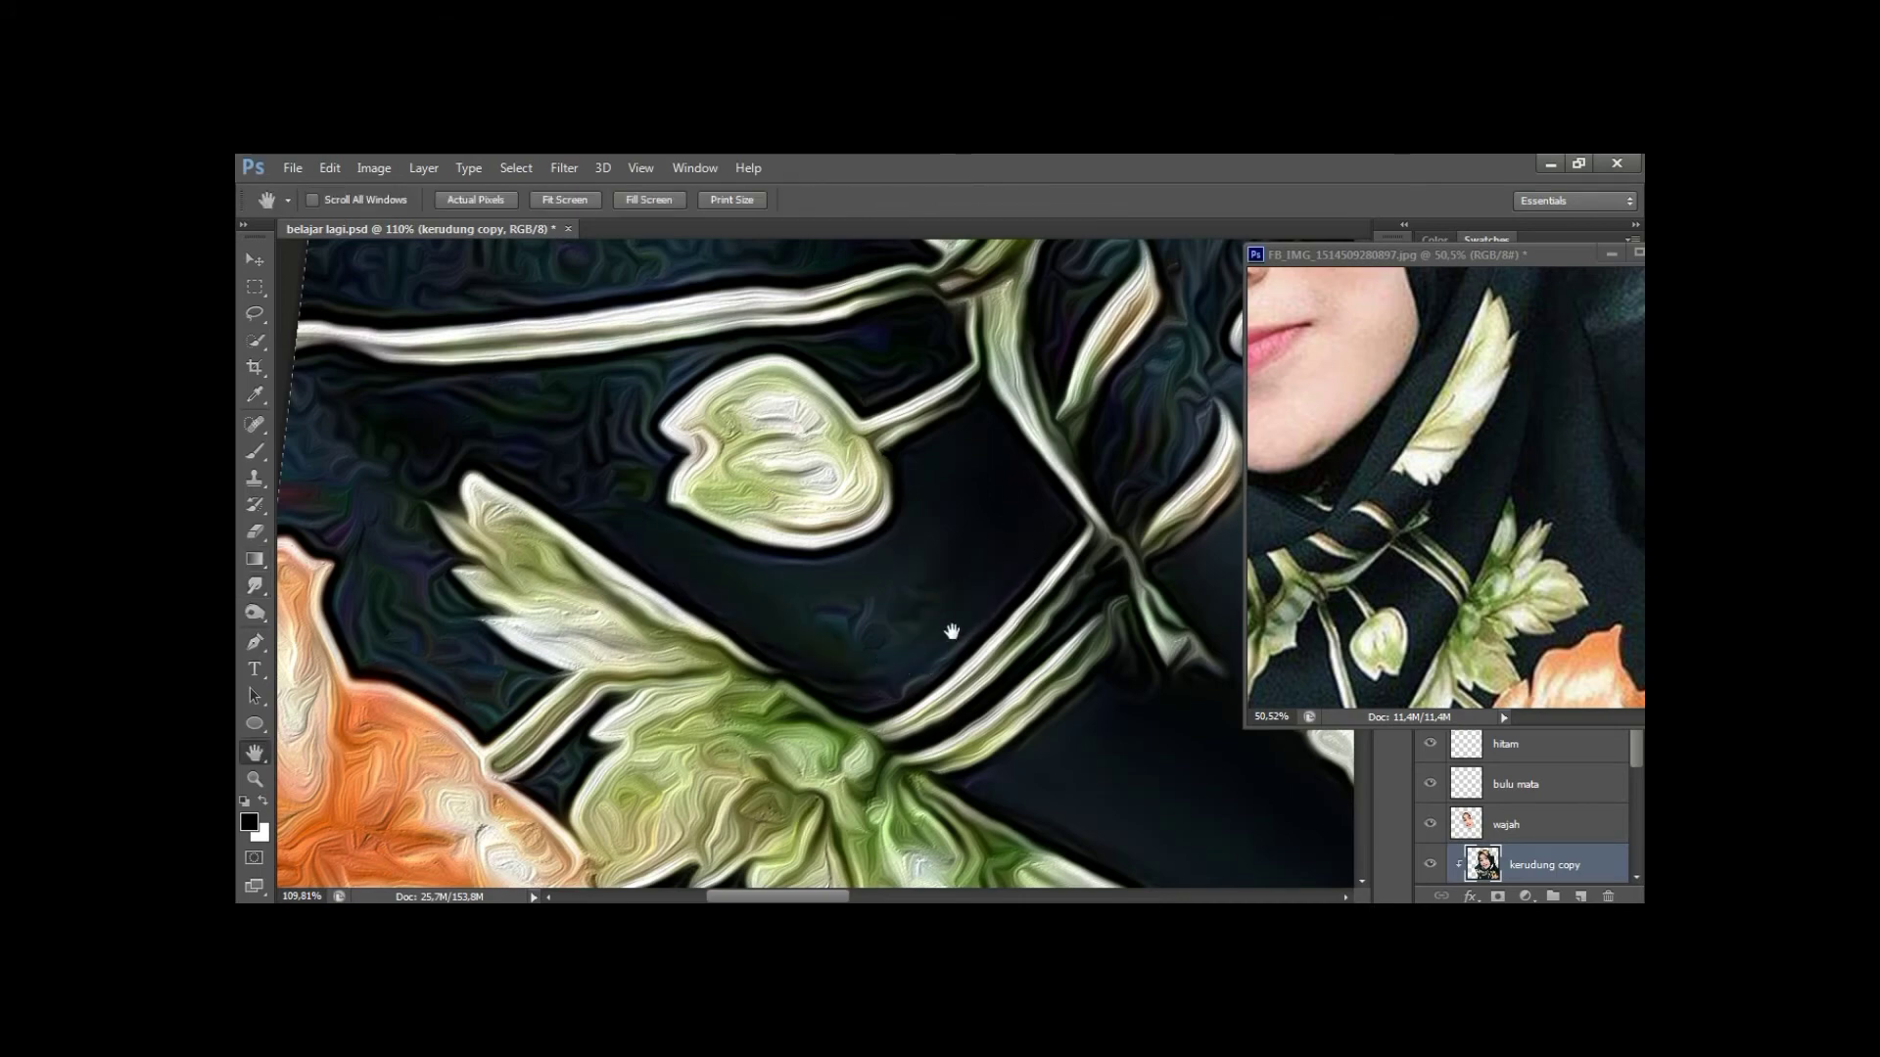
Set the smudge brush back to a medium size near the leaf.
{"action": "left_click_drag", "start_coordinate": [965, 630], "coordinate": [894, 549]}
{"action": "right_click", "coordinate": [897, 546]}
{"action": "key", "text": "Return"}
{"action": "right_click", "coordinate": [900, 534]}
{"action": "key", "text": "Return"}
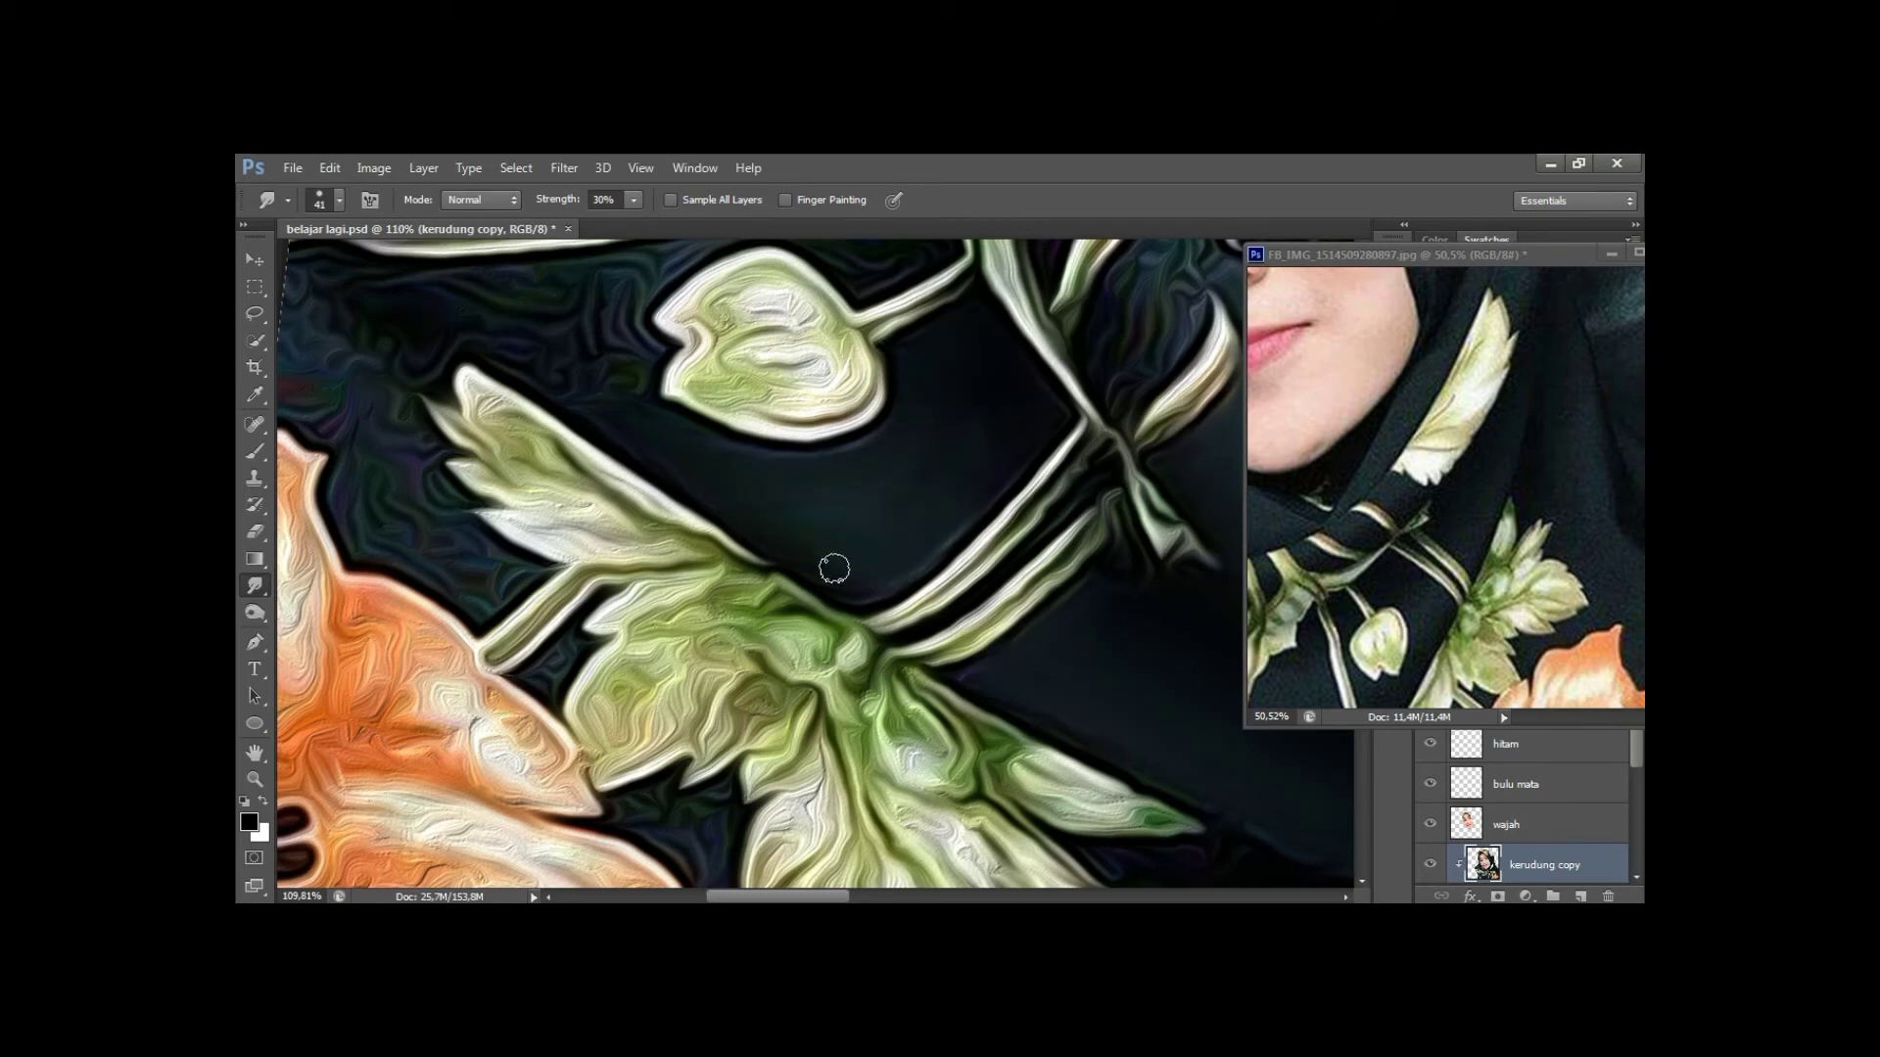
{"action": "scroll", "coordinate": [858, 464], "scroll_direction": "down", "scroll_amount": 3, "text": "alt"}
Move both images to the lily bud area and rotate the view so the stem runs horizontally.
{"action": "key", "text": "h"}
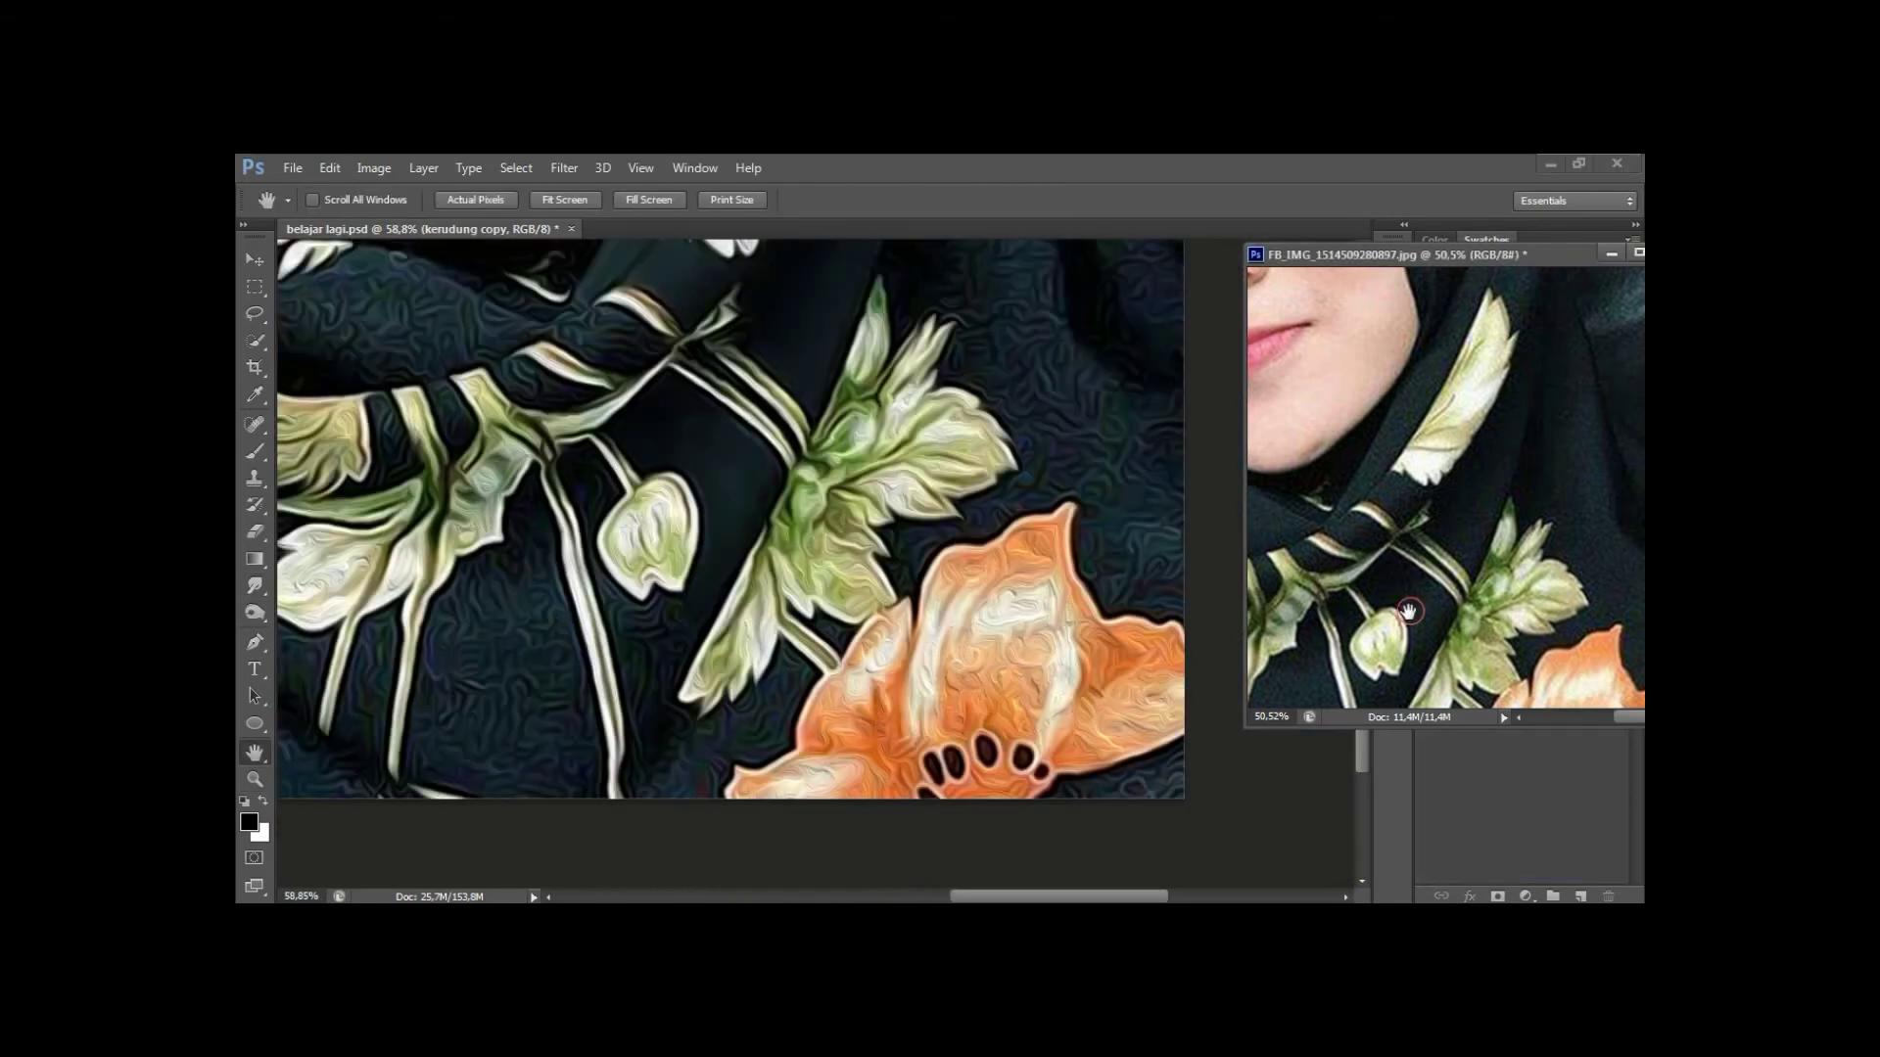
{"action": "left_click_drag", "start_coordinate": [1410, 609], "coordinate": [1410, 564]}
{"action": "left_click_drag", "start_coordinate": [669, 531], "coordinate": [717, 423]}
{"action": "scroll", "coordinate": [717, 423], "scroll_direction": "up", "scroll_amount": 2, "text": "alt"}
{"action": "scroll", "coordinate": [718, 423], "scroll_direction": "up", "scroll_amount": 1, "text": "alt"}
{"action": "key", "text": "r"}
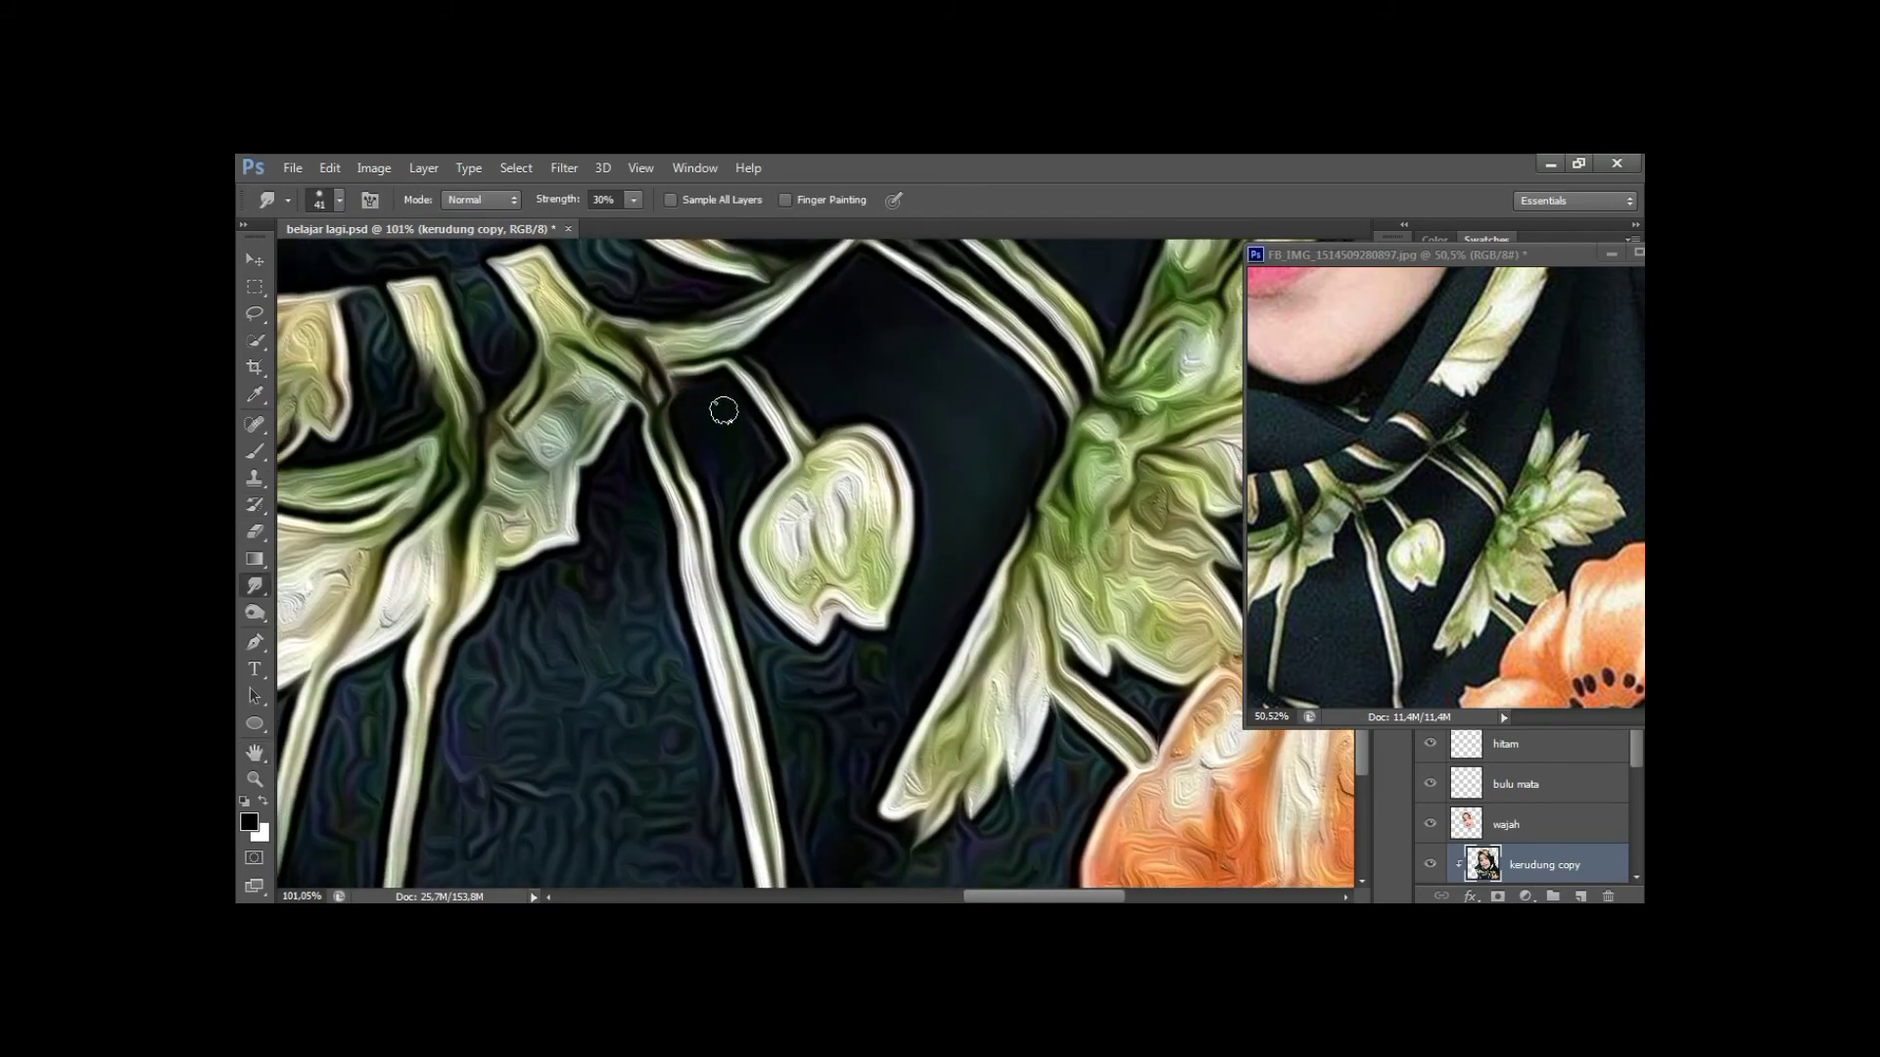
{"action": "key", "text": "r"}
{"action": "left_click_drag", "start_coordinate": [733, 477], "coordinate": [771, 531]}
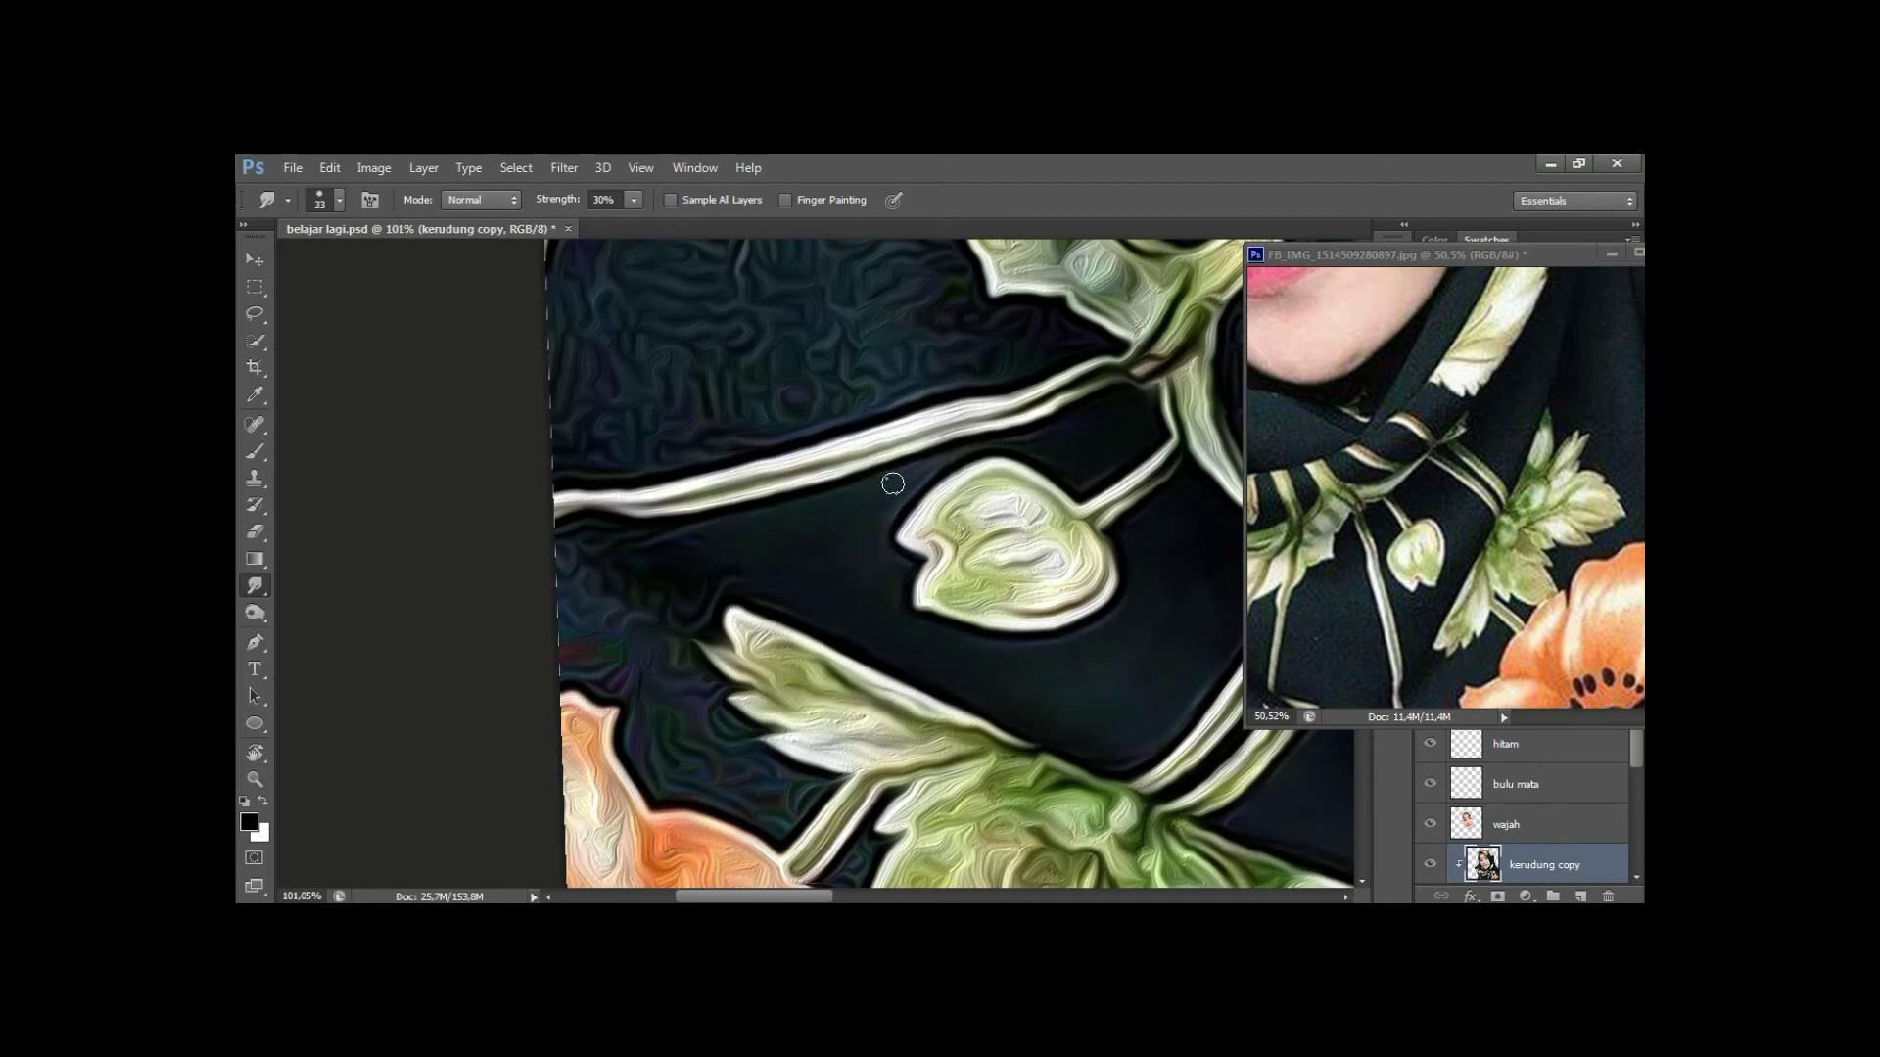
Smudge the black fabric around the lily bud, resizing the brush, then zoom to the orange flower.
{"action": "left_click_drag", "start_coordinate": [773, 523], "coordinate": [883, 411]}
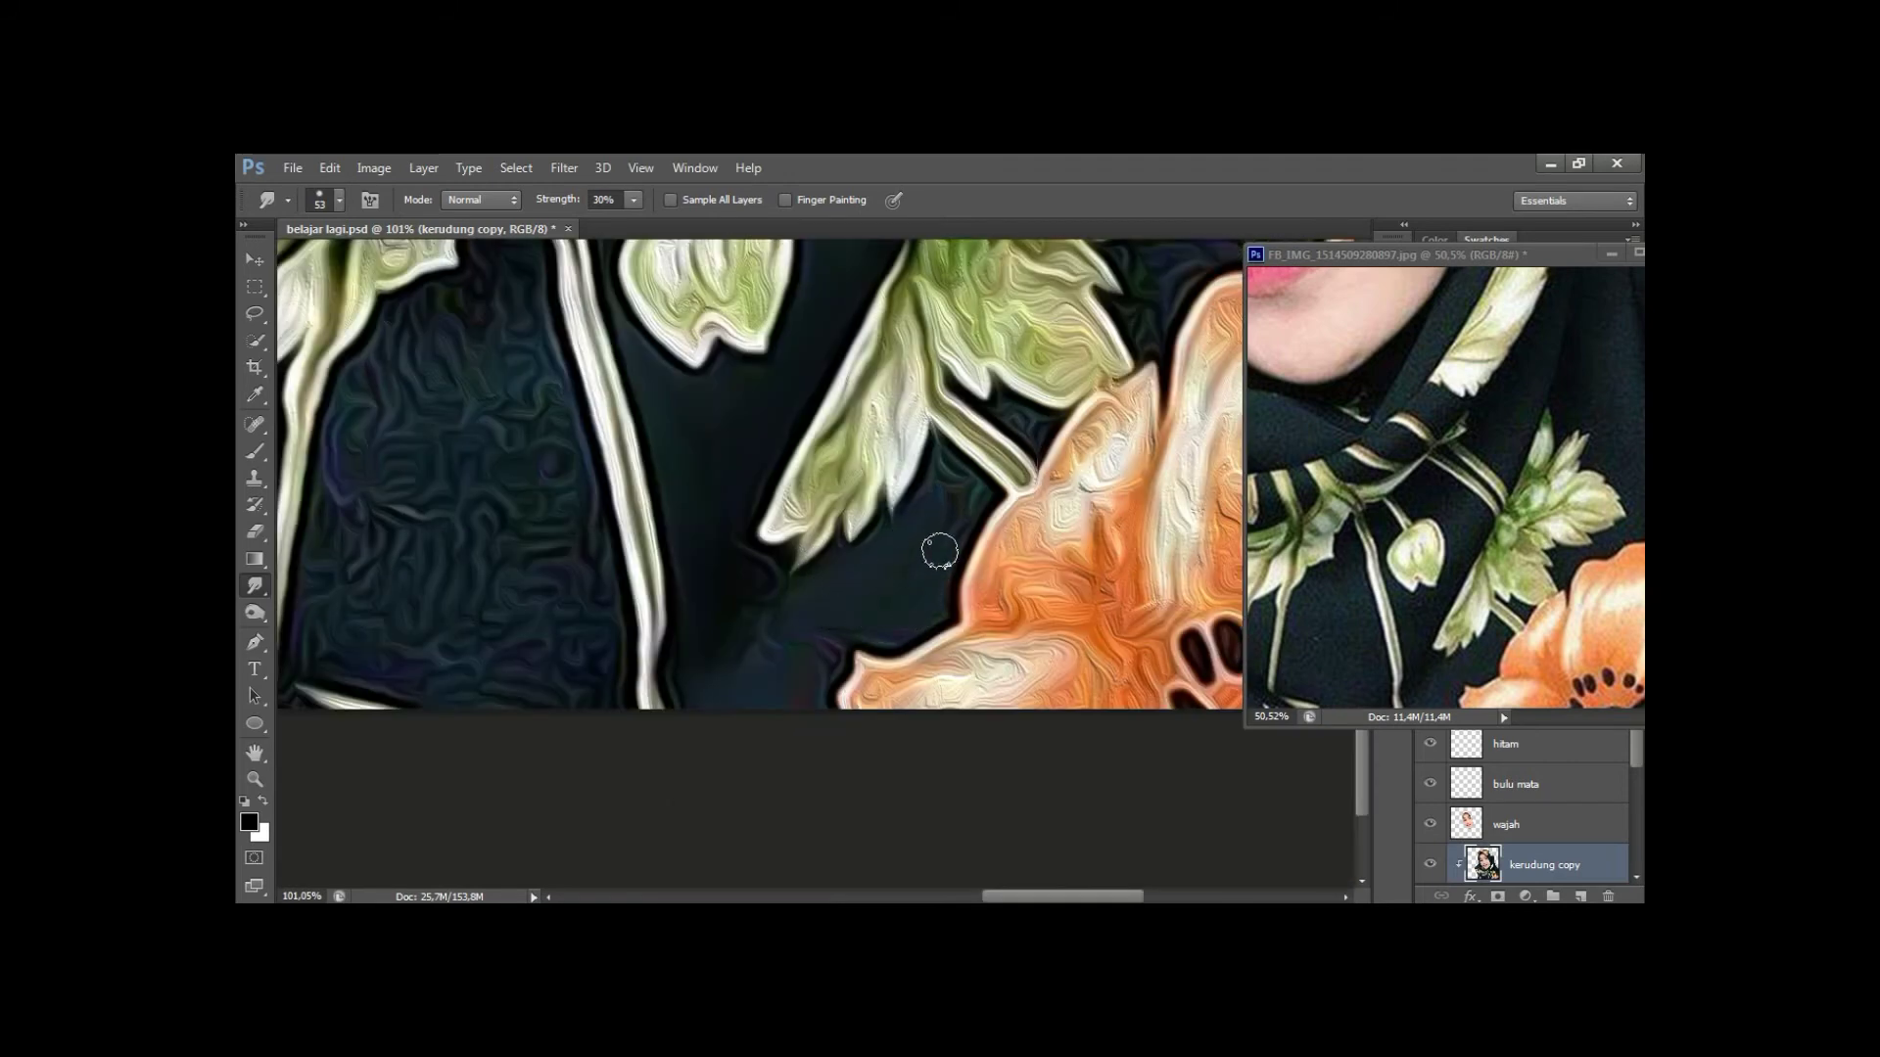
{"action": "left_click_drag", "start_coordinate": [930, 539], "coordinate": [963, 487]}
{"action": "left_click_drag", "start_coordinate": [815, 598], "coordinate": [829, 597]}
{"action": "left_click_drag", "start_coordinate": [761, 719], "coordinate": [899, 512]}
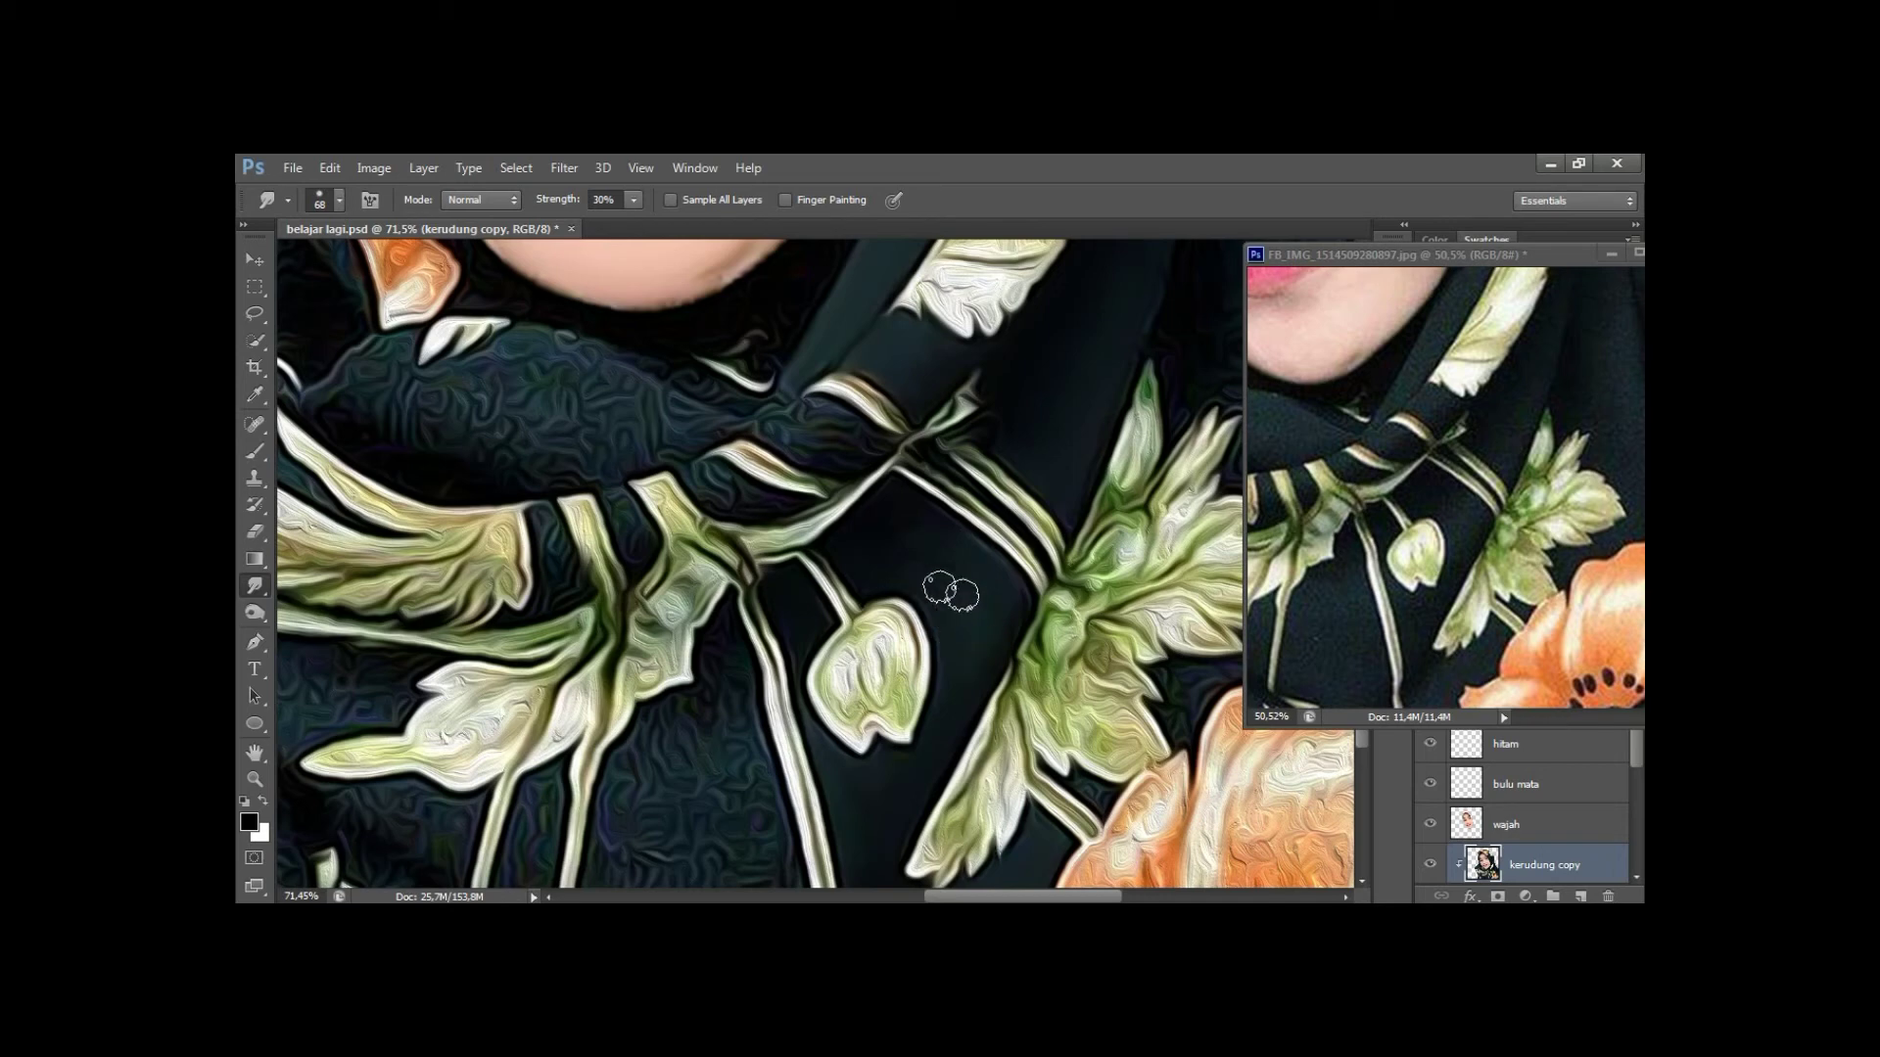
{"action": "left_click_drag", "start_coordinate": [944, 587], "coordinate": [849, 549]}
{"action": "mouse_move", "coordinate": [914, 512]}
{"action": "left_mouse_down"}
{"action": "mouse_move", "coordinate": [960, 512]}
{"action": "mouse_move", "coordinate": [802, 525]}
{"action": "left_mouse_up"}
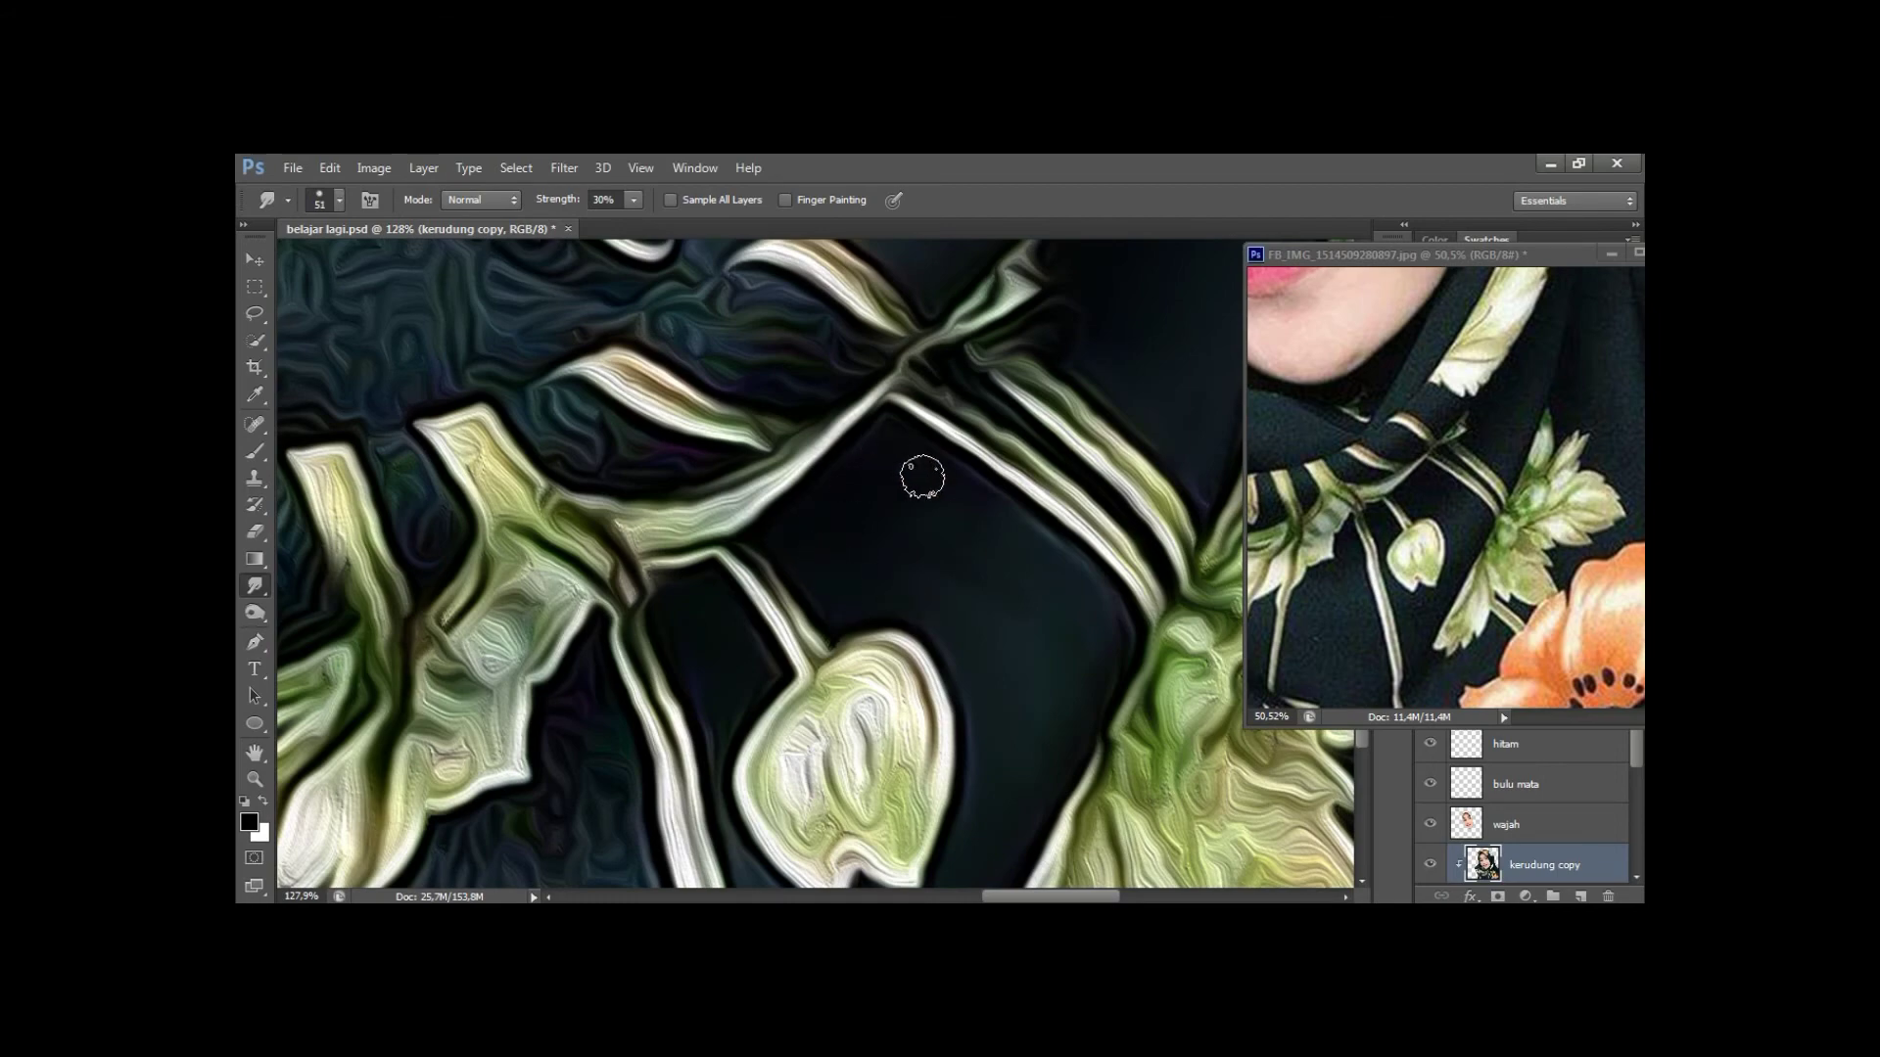
{"action": "key", "text": "z"}
{"action": "left_click_drag", "start_coordinate": [1015, 600], "coordinate": [940, 592]}
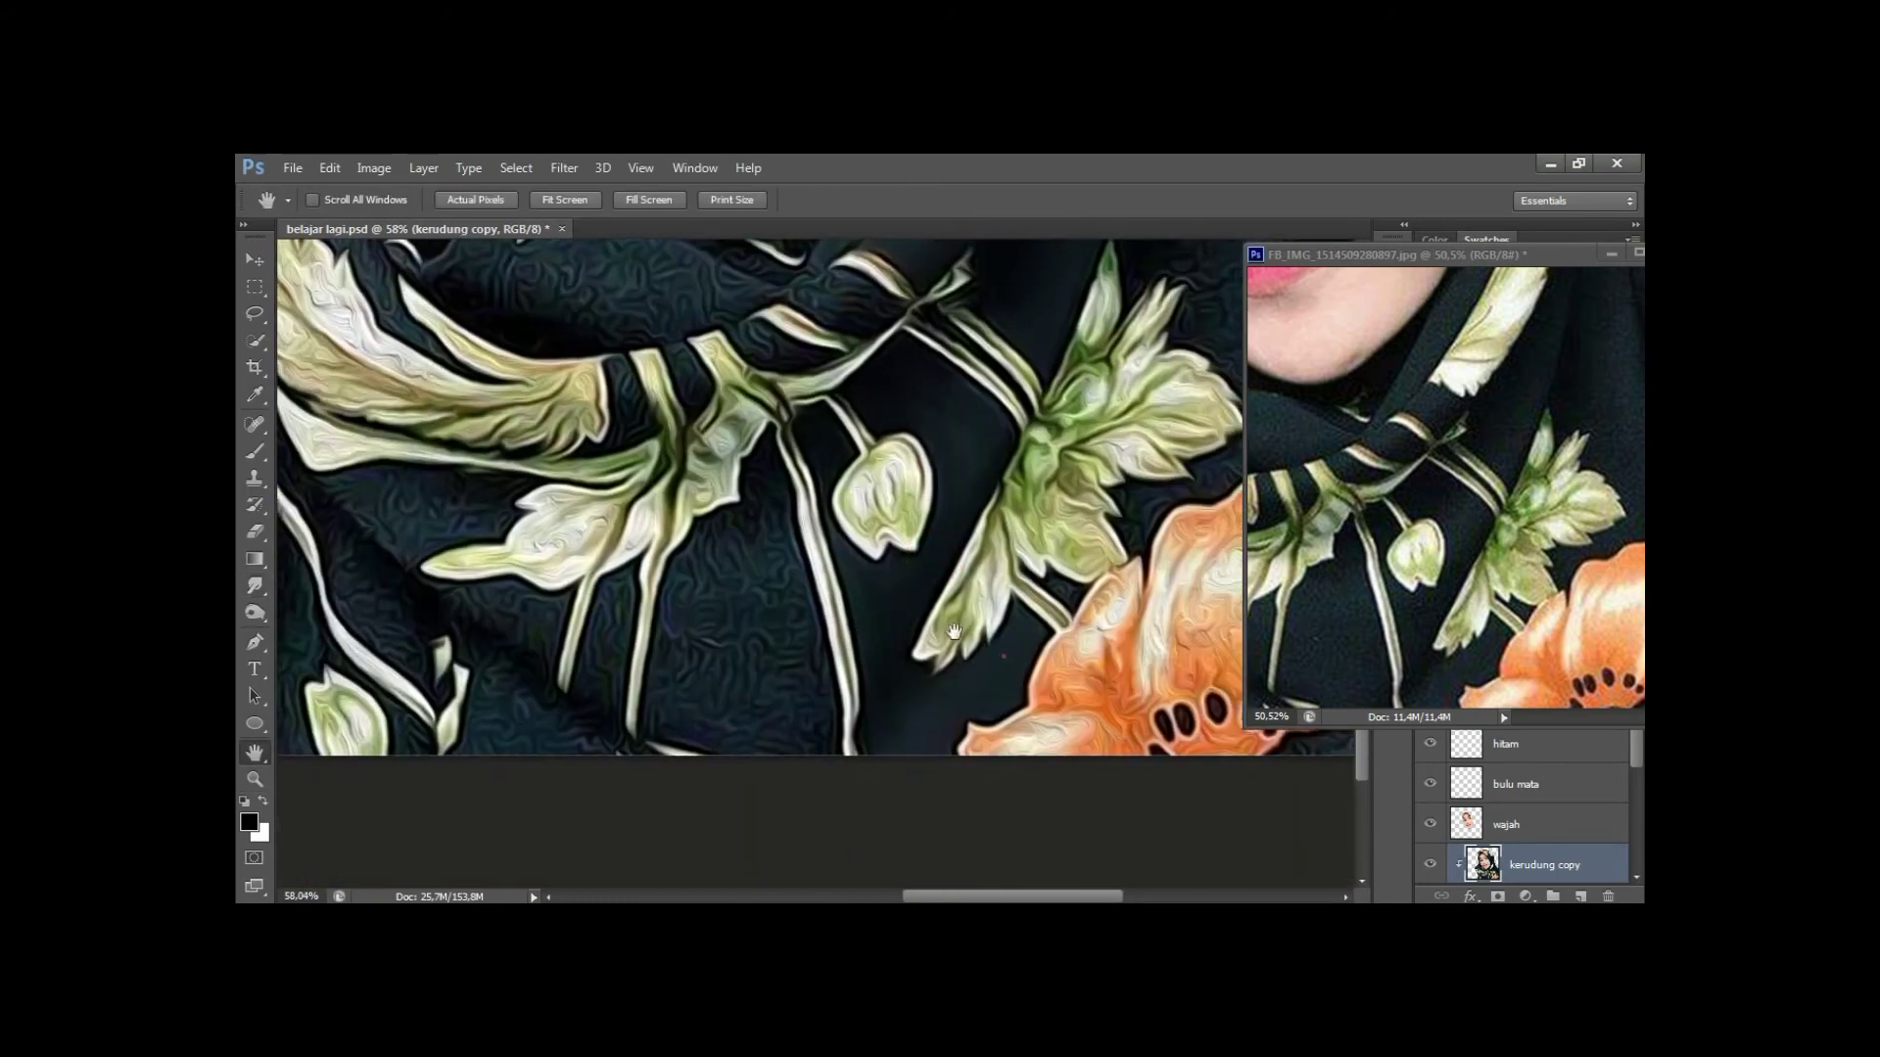
Smudge the dark gap between the pale leaves and orange petal, then save.
{"action": "left_click_drag", "start_coordinate": [901, 528], "coordinate": [930, 529]}
{"action": "key", "text": "r"}
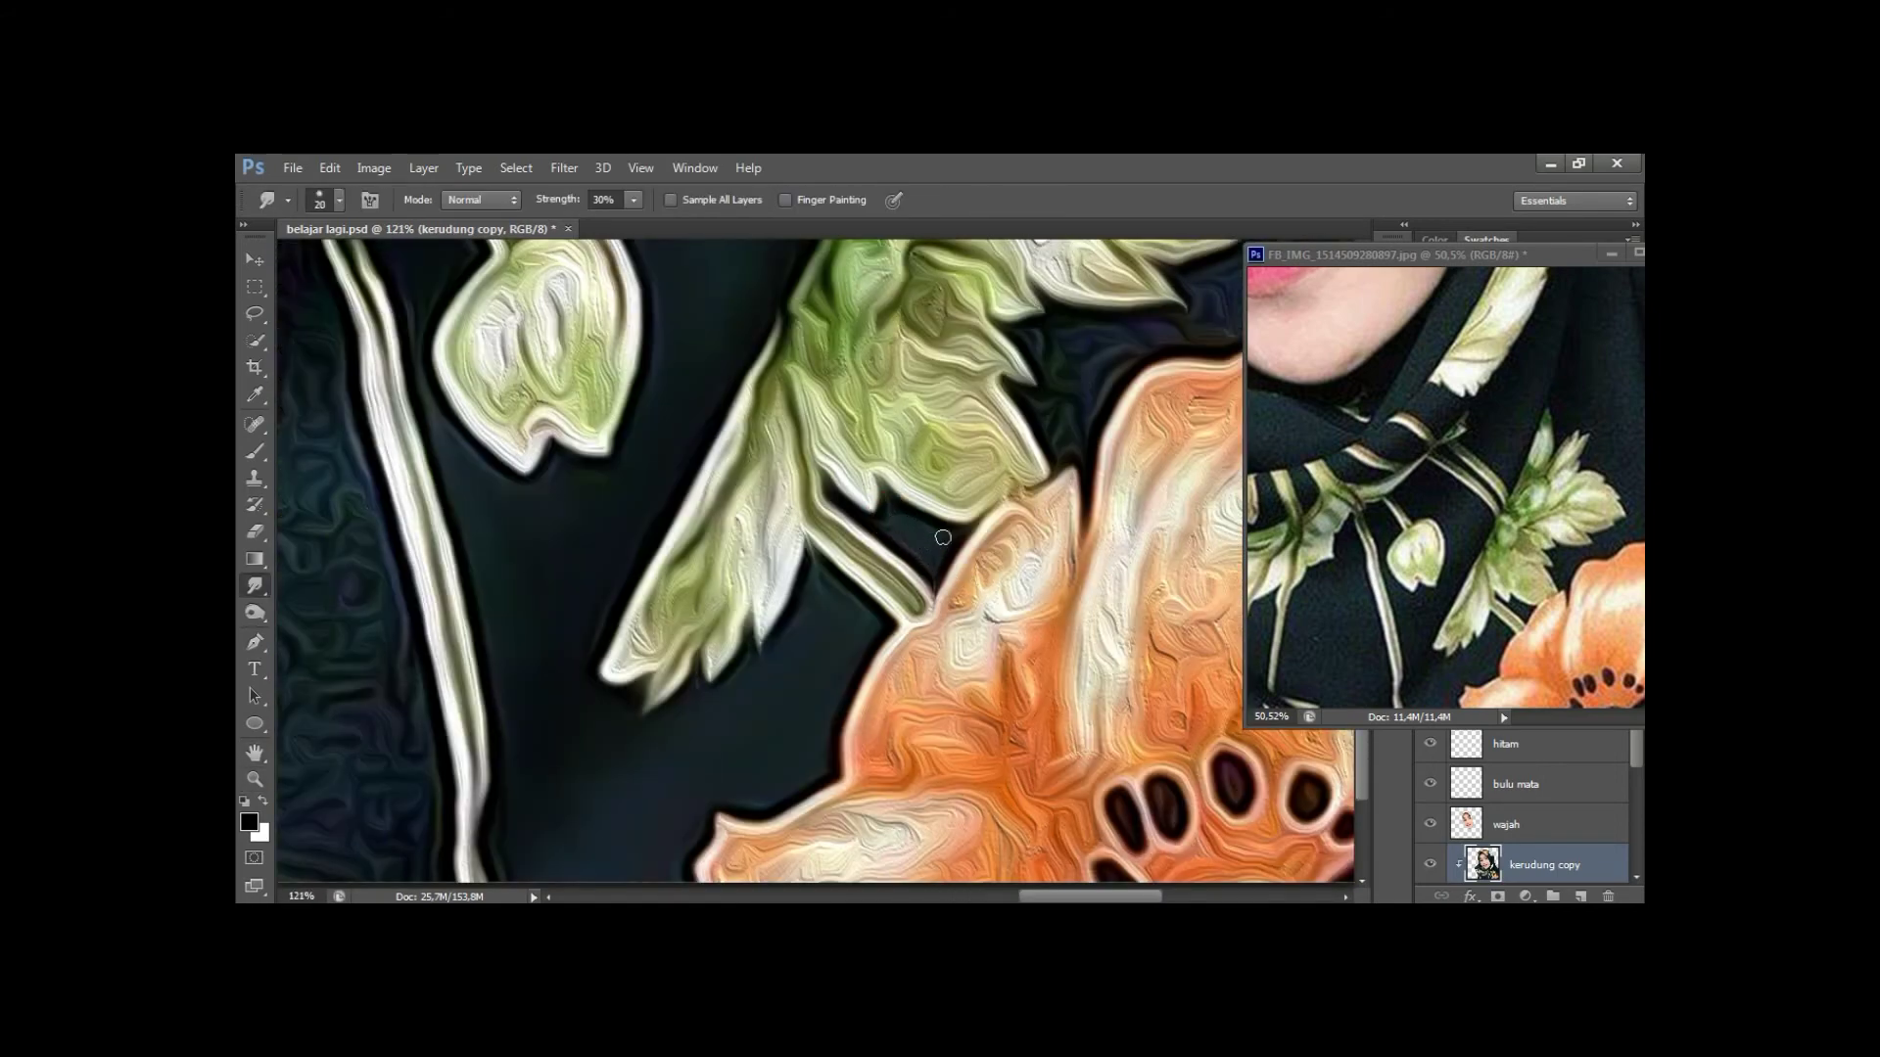
{"action": "mouse_move", "coordinate": [930, 566]}
{"action": "left_mouse_down"}
{"action": "mouse_move", "coordinate": [832, 531]}
{"action": "mouse_move", "coordinate": [782, 541]}
{"action": "left_mouse_up"}
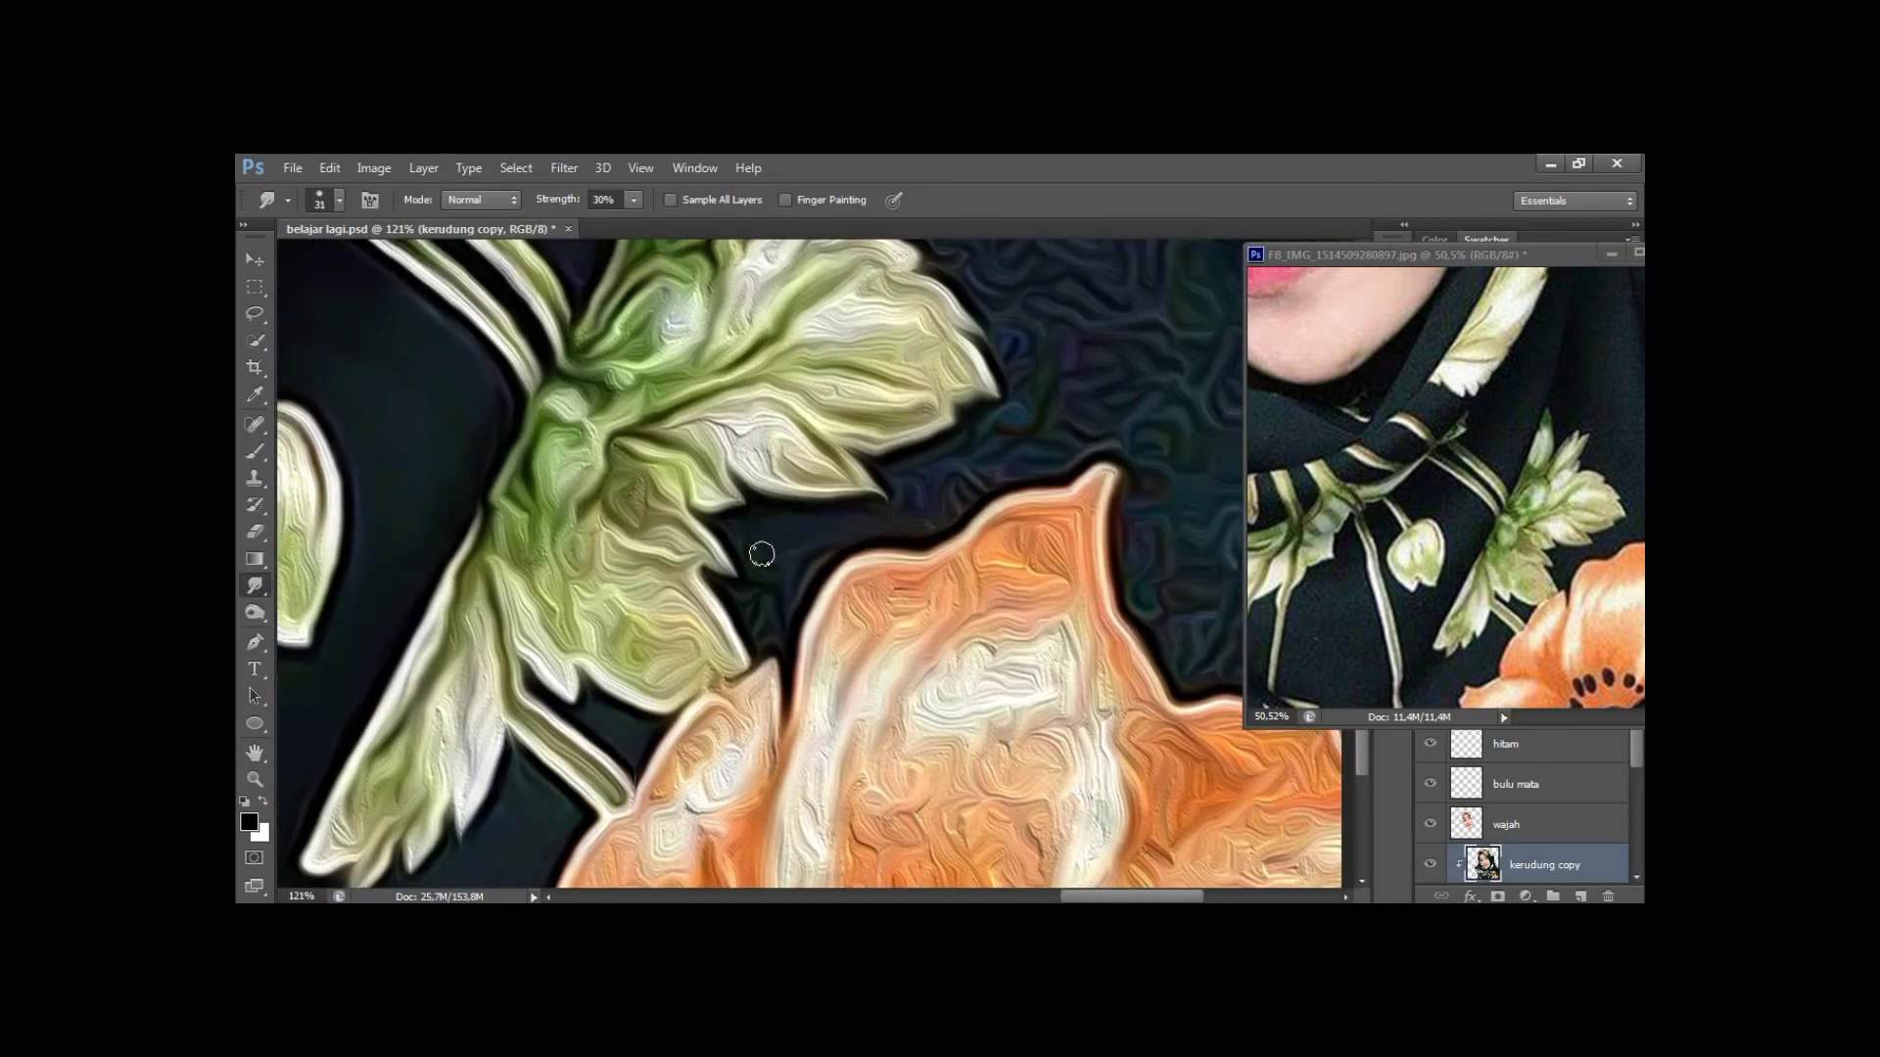
{"action": "left_click_drag", "start_coordinate": [767, 589], "coordinate": [778, 631]}
{"action": "key", "text": "ctrl+s"}
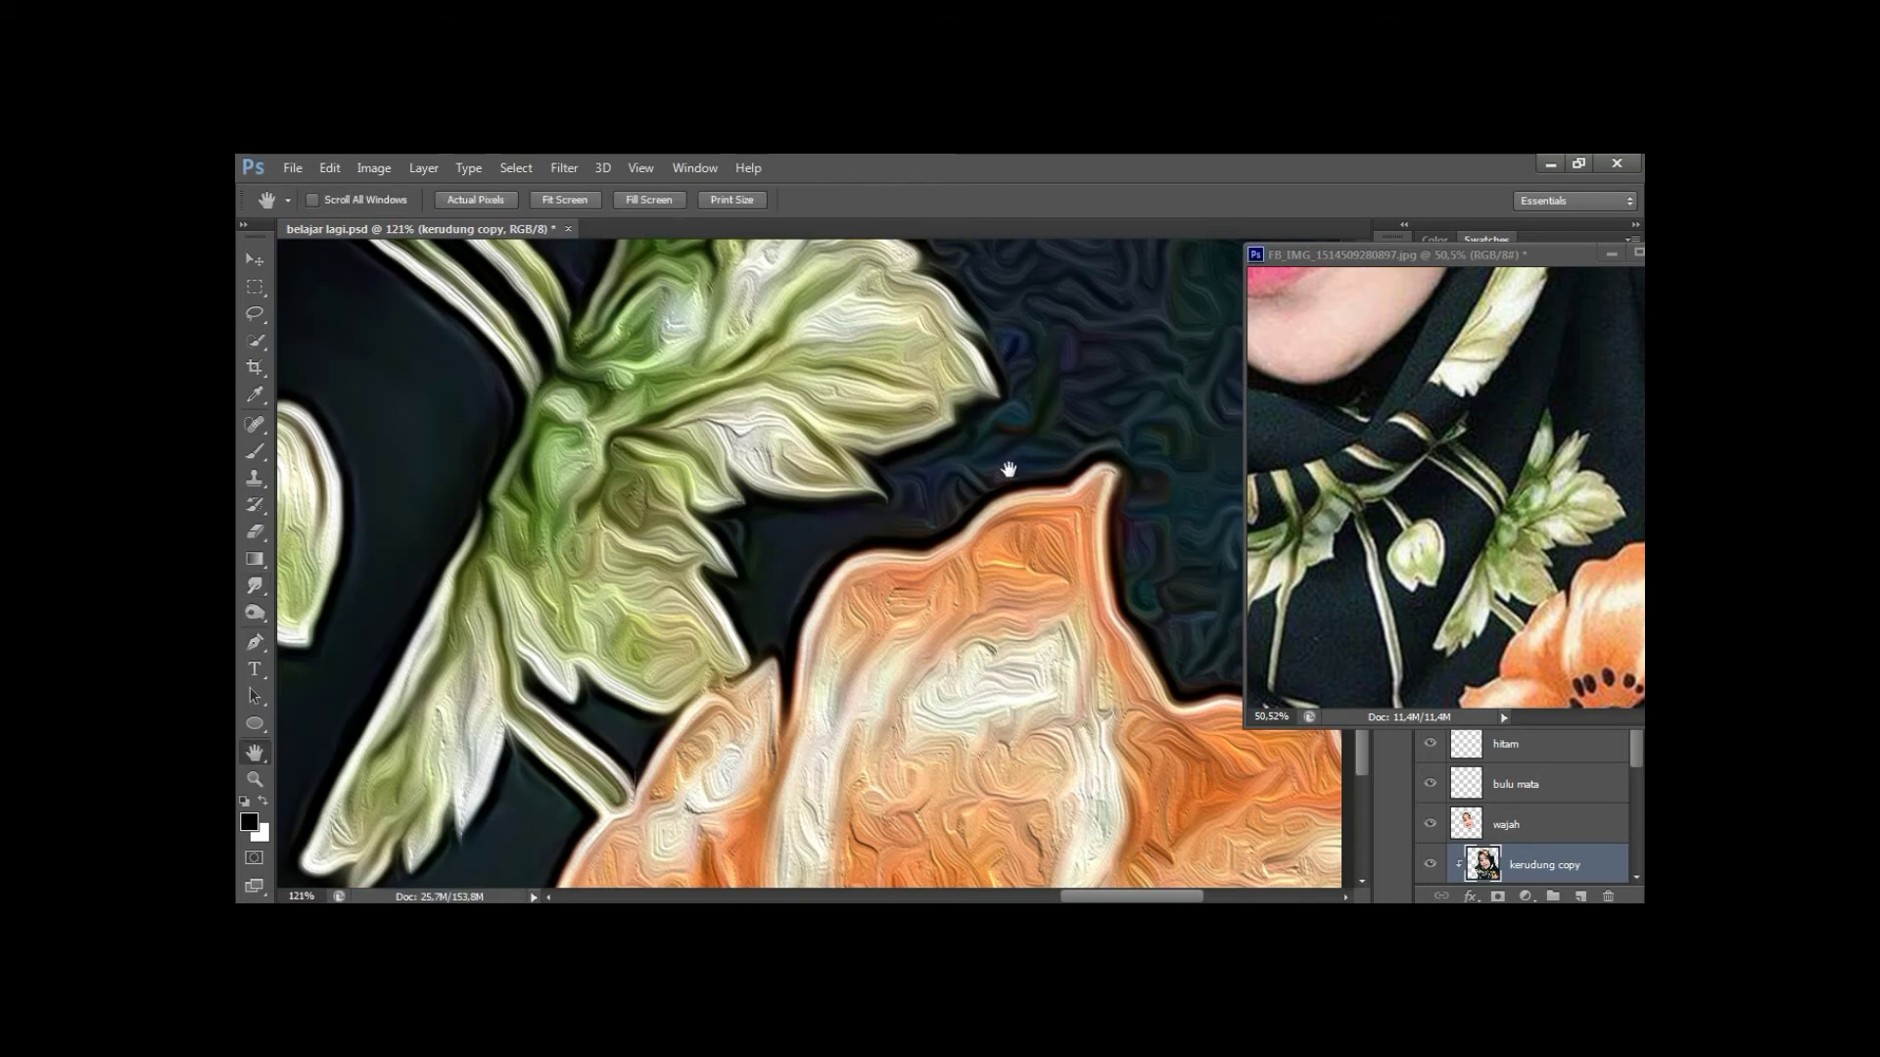
Smooth the scarf texture along the fold with an enlarged smudge brush.
{"action": "left_click_drag", "start_coordinate": [1020, 474], "coordinate": [956, 529]}
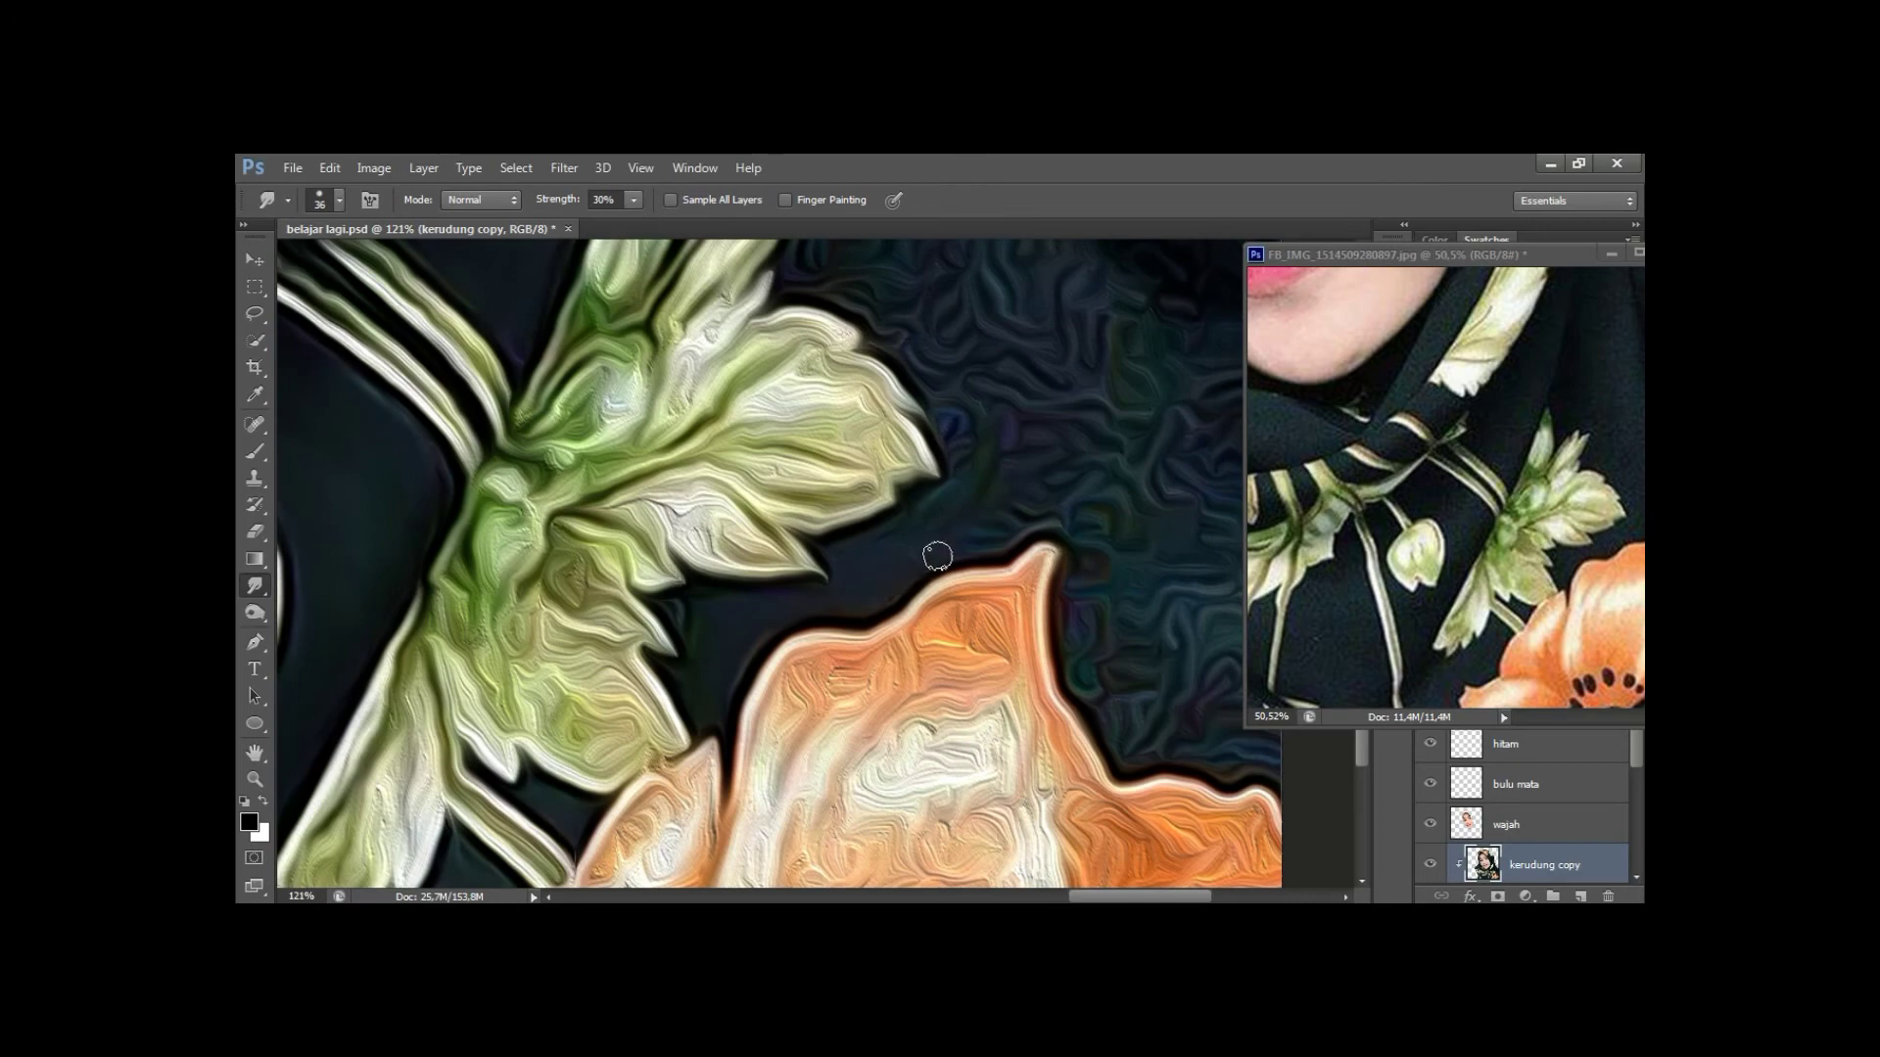
{"action": "key", "text": "z"}
{"action": "mouse_move", "coordinate": [977, 556]}
{"action": "left_mouse_down"}
{"action": "mouse_move", "coordinate": [906, 673]}
{"action": "mouse_move", "coordinate": [902, 651]}
{"action": "left_mouse_up"}
{"action": "key", "text": "r"}
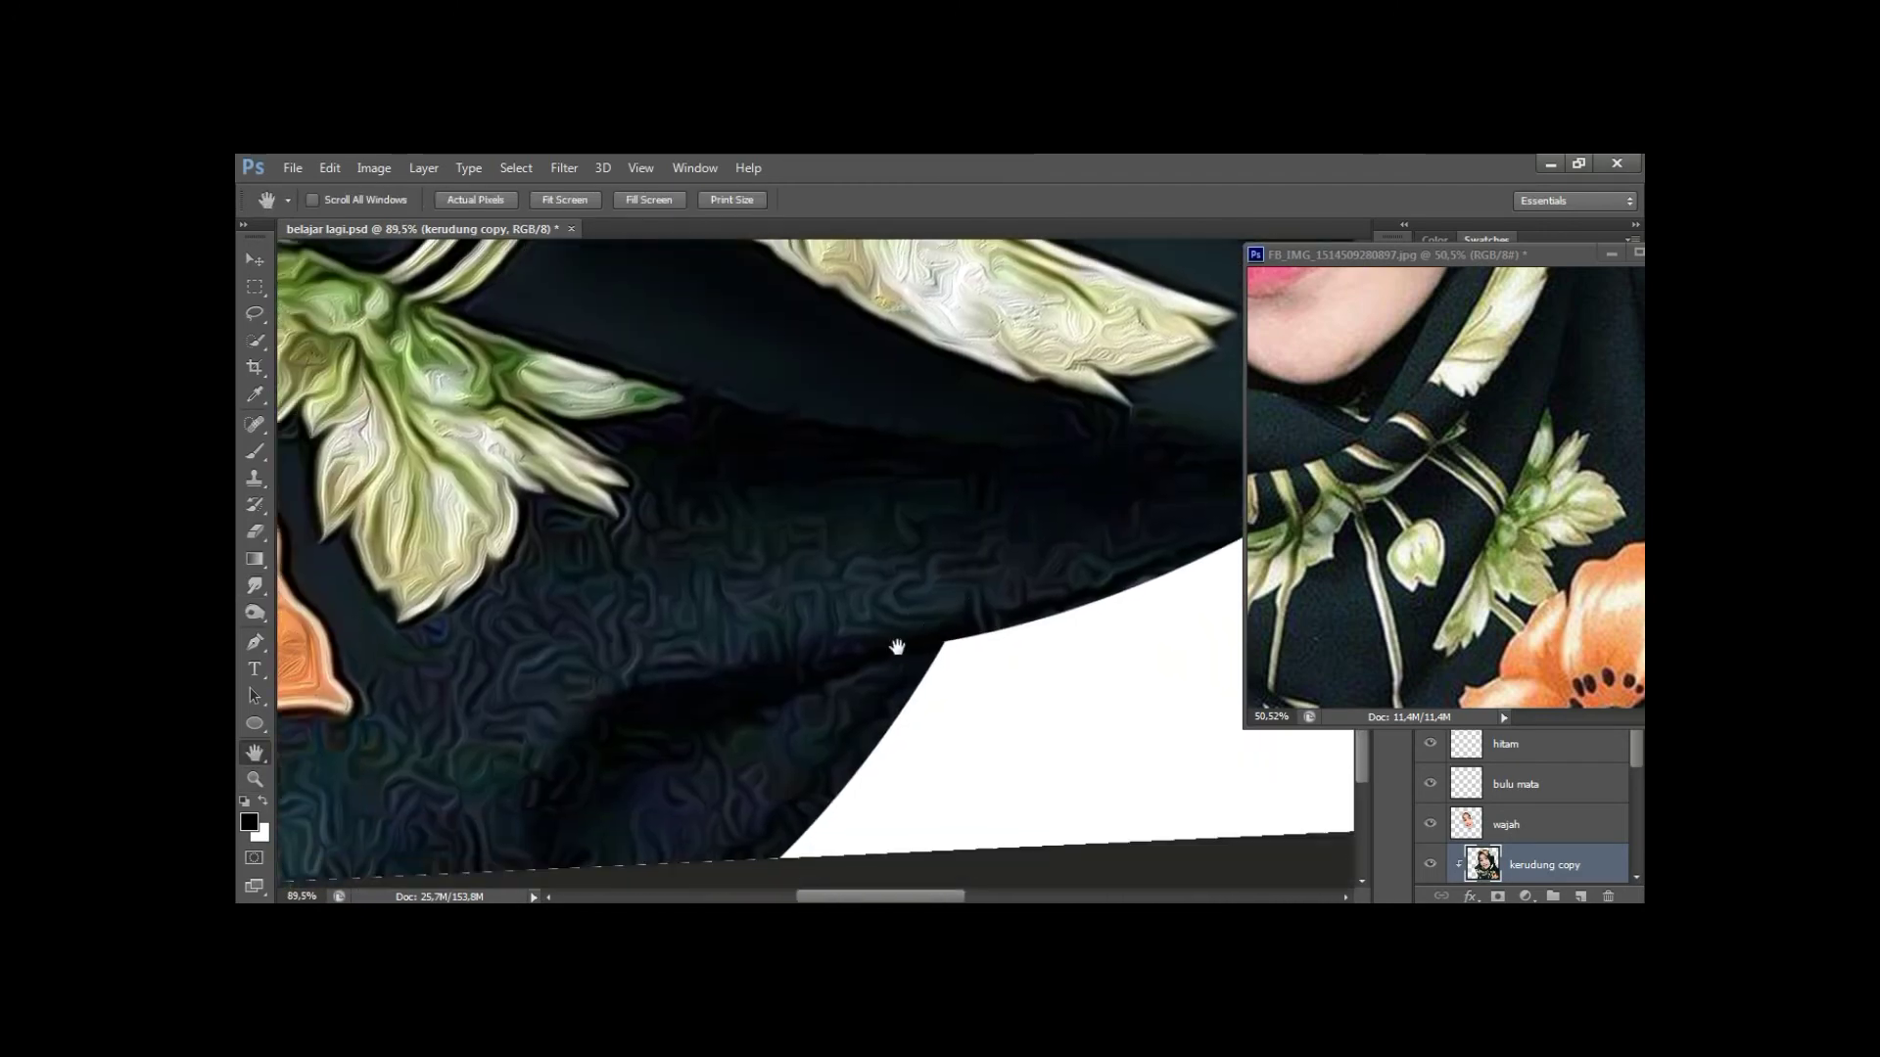
{"action": "left_click", "coordinate": [879, 412]}
{"action": "key", "text": "bracketleft"}
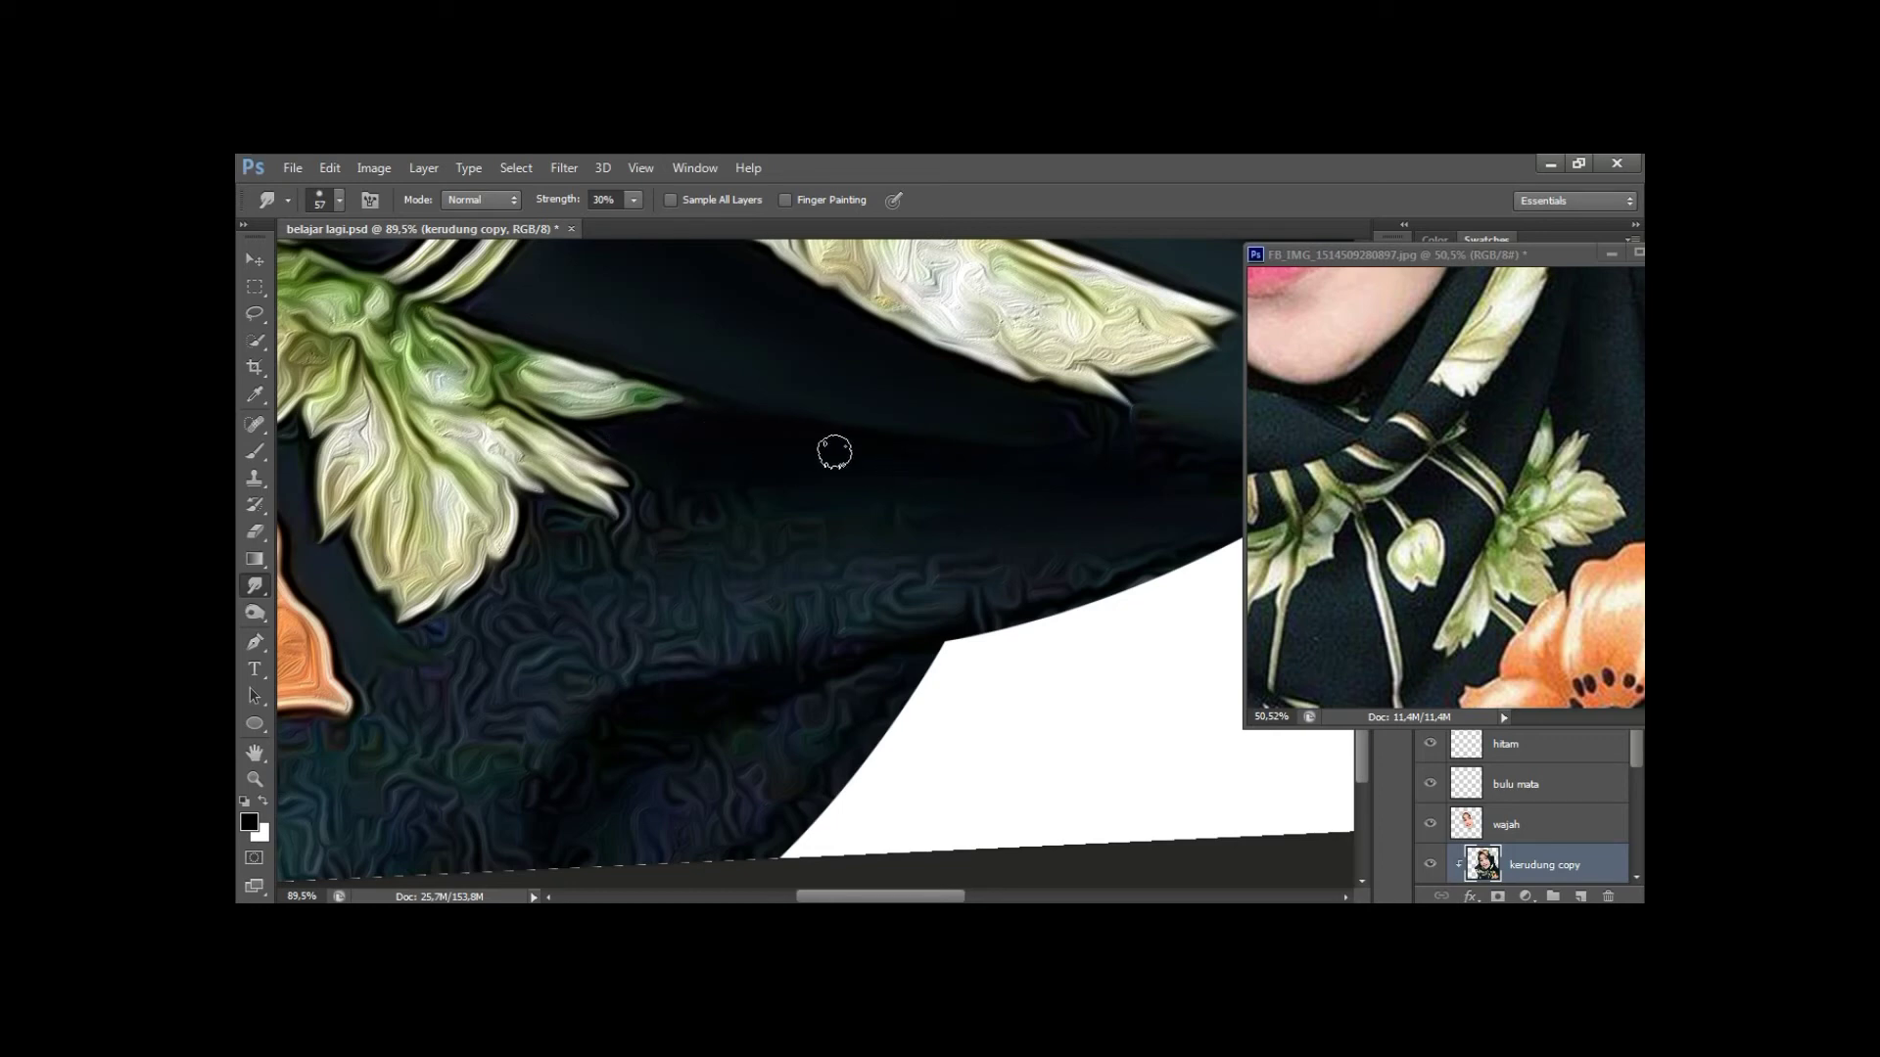
{"action": "key", "text": "bracketright"}
{"action": "mouse_move", "coordinate": [720, 538]}
{"action": "left_mouse_down"}
{"action": "mouse_move", "coordinate": [1149, 503]}
{"action": "mouse_move", "coordinate": [797, 529]}
{"action": "mouse_move", "coordinate": [696, 449]}
{"action": "mouse_move", "coordinate": [864, 471]}
{"action": "mouse_move", "coordinate": [713, 575]}
{"action": "mouse_move", "coordinate": [558, 533]}
{"action": "mouse_move", "coordinate": [470, 642]}
{"action": "mouse_move", "coordinate": [423, 654]}
{"action": "left_mouse_up"}
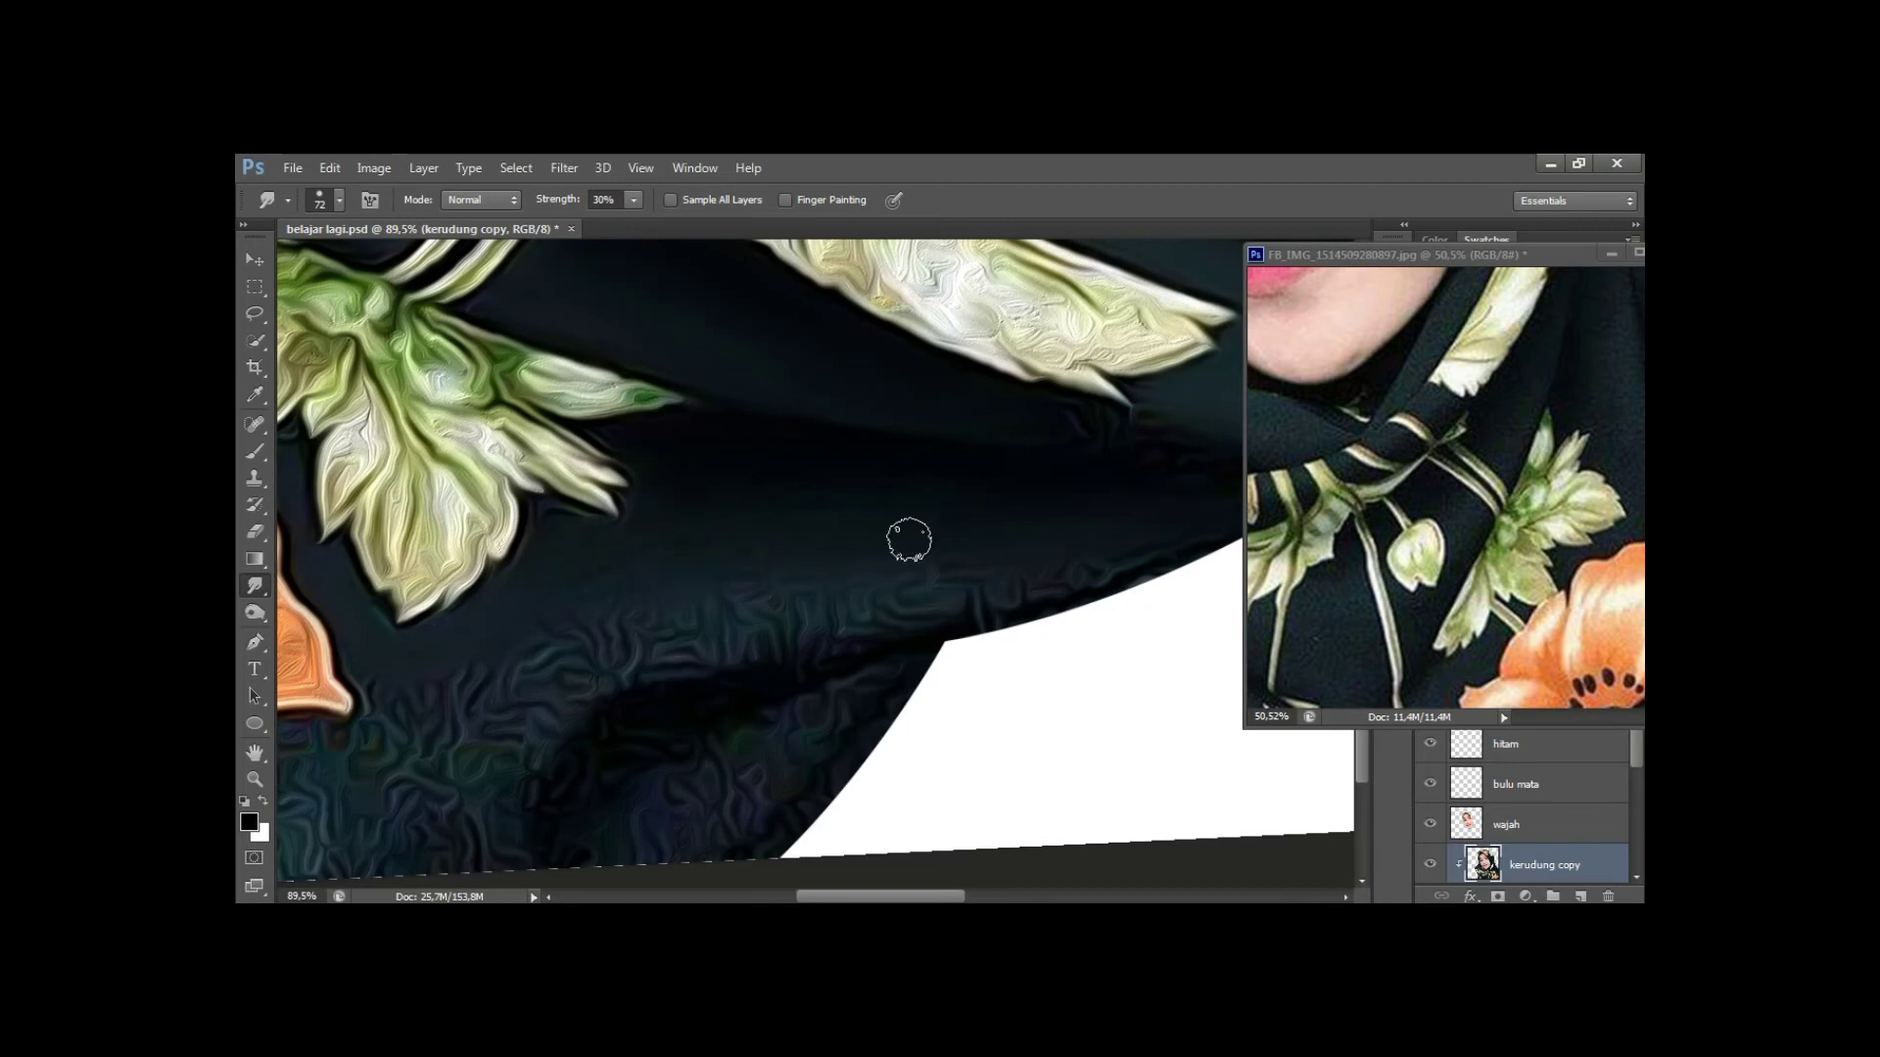
{"action": "left_click_drag", "start_coordinate": [420, 730], "coordinate": [635, 598]}
Smooth the dark fabric below and along the orange flower's edge, brush about 88.
{"action": "left_click_drag", "start_coordinate": [1469, 489], "coordinate": [1430, 475]}
{"action": "left_click", "coordinate": [492, 666]}
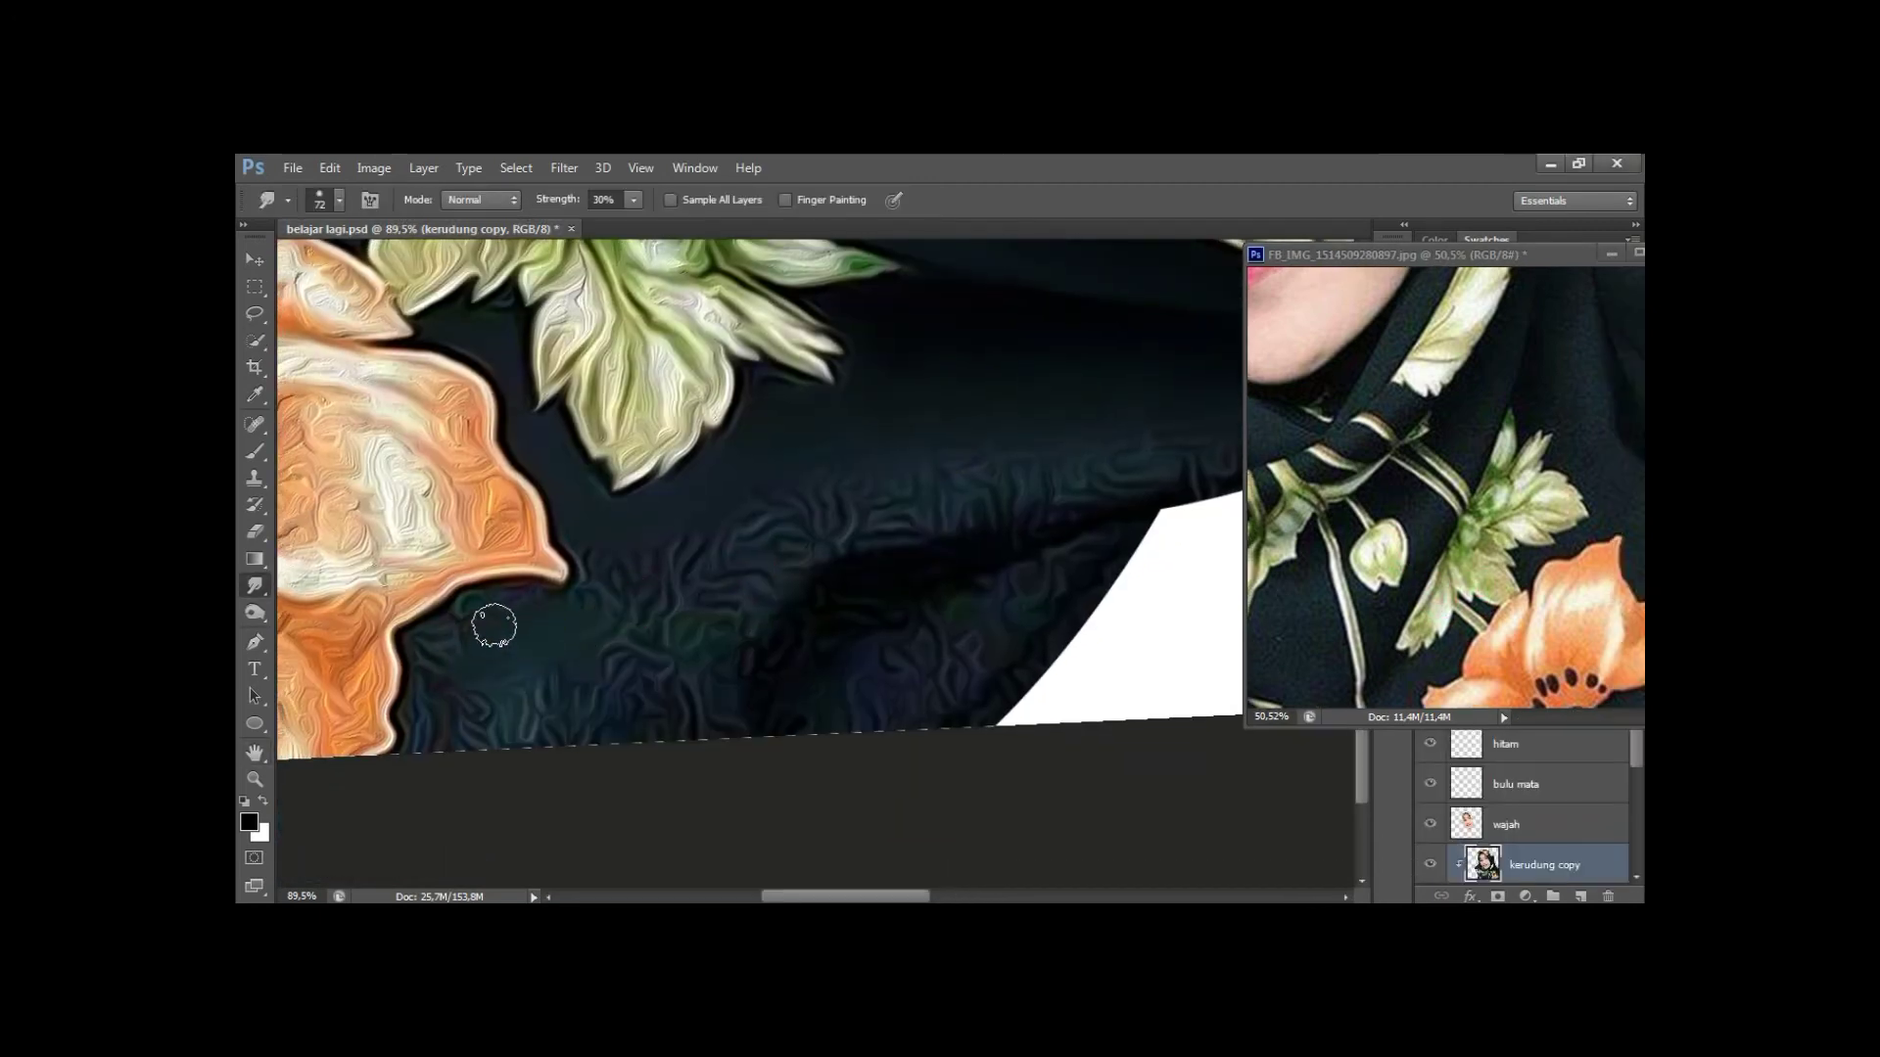
{"action": "mouse_move", "coordinate": [470, 617]}
{"action": "left_mouse_down"}
{"action": "mouse_move", "coordinate": [423, 659]}
{"action": "mouse_move", "coordinate": [574, 620]}
{"action": "left_mouse_up"}
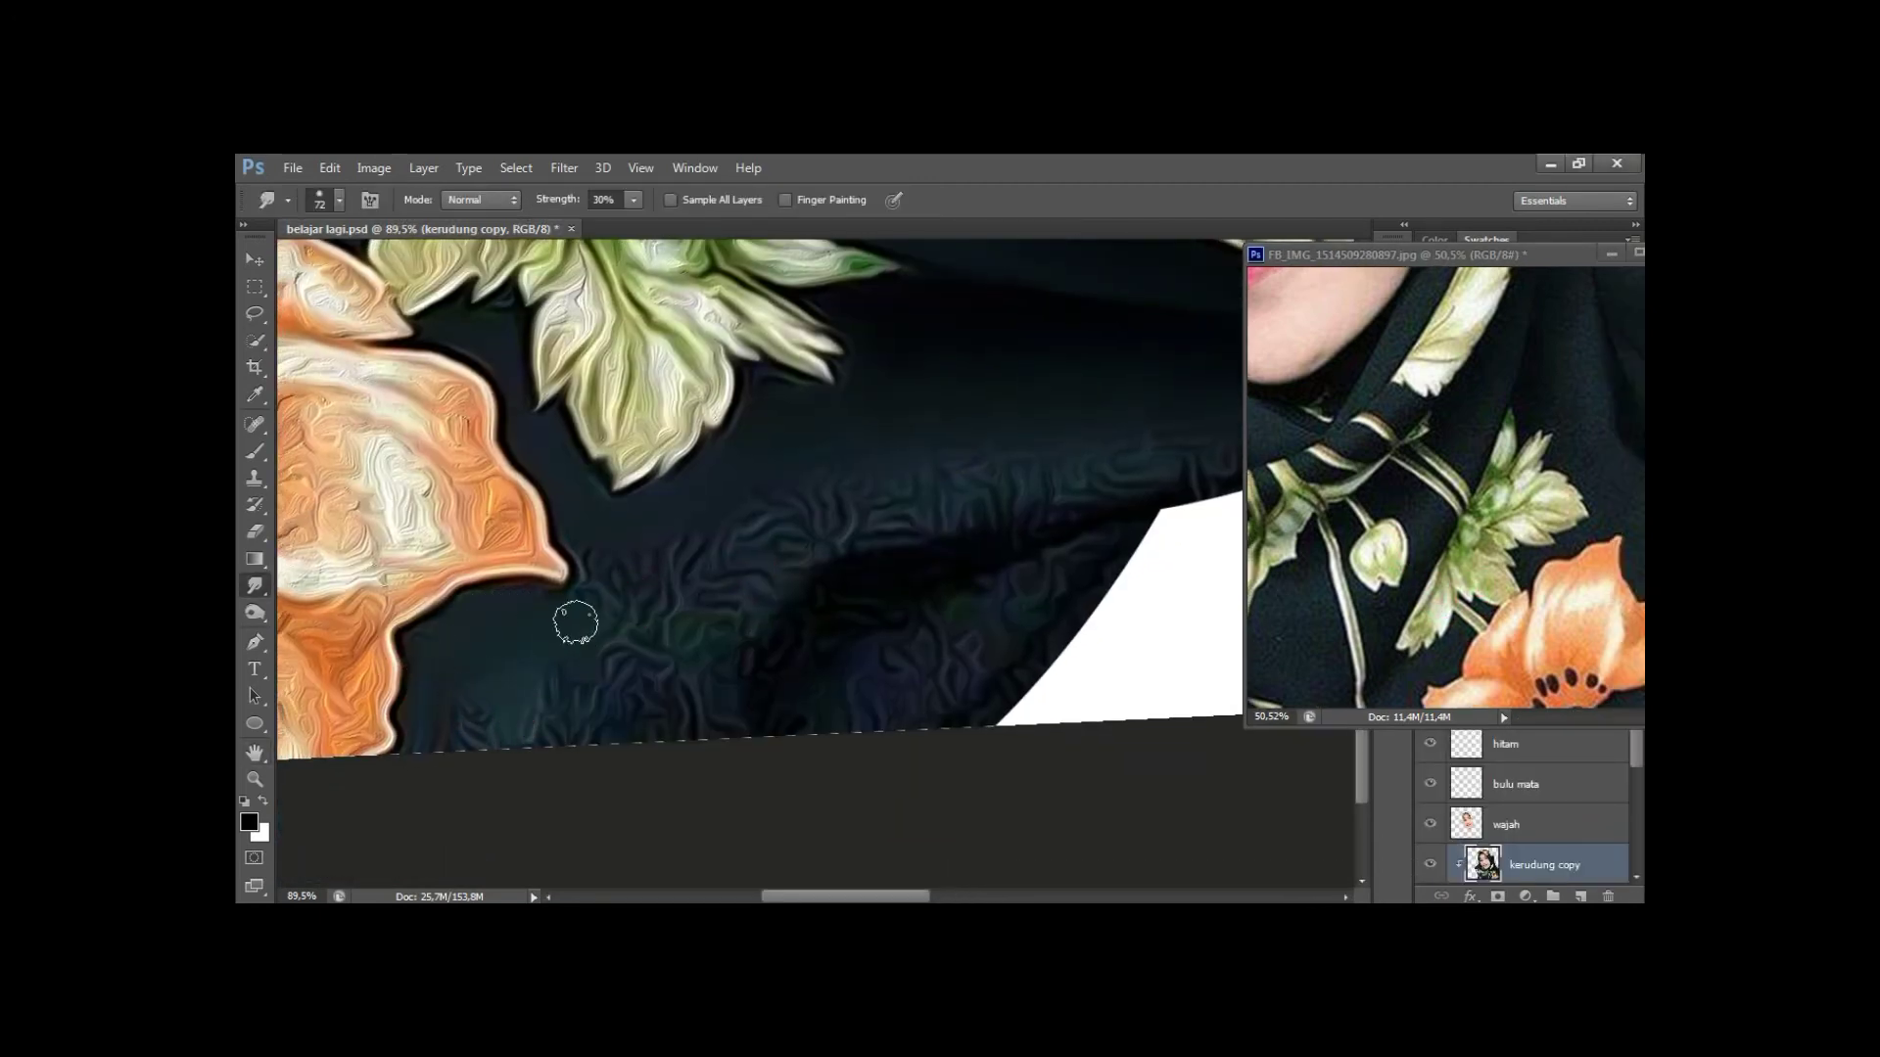
{"action": "key", "text": "bracketleft"}
{"action": "key", "text": "bracketleft"}
{"action": "key", "text": "bracketleft"}
{"action": "left_click_drag", "start_coordinate": [420, 731], "coordinate": [427, 644]}
{"action": "mouse_move", "coordinate": [1053, 485]}
{"action": "left_mouse_down"}
{"action": "mouse_move", "coordinate": [965, 537]}
{"action": "mouse_move", "coordinate": [692, 512]}
{"action": "mouse_move", "coordinate": [503, 659]}
{"action": "mouse_move", "coordinate": [788, 502]}
{"action": "left_mouse_up"}
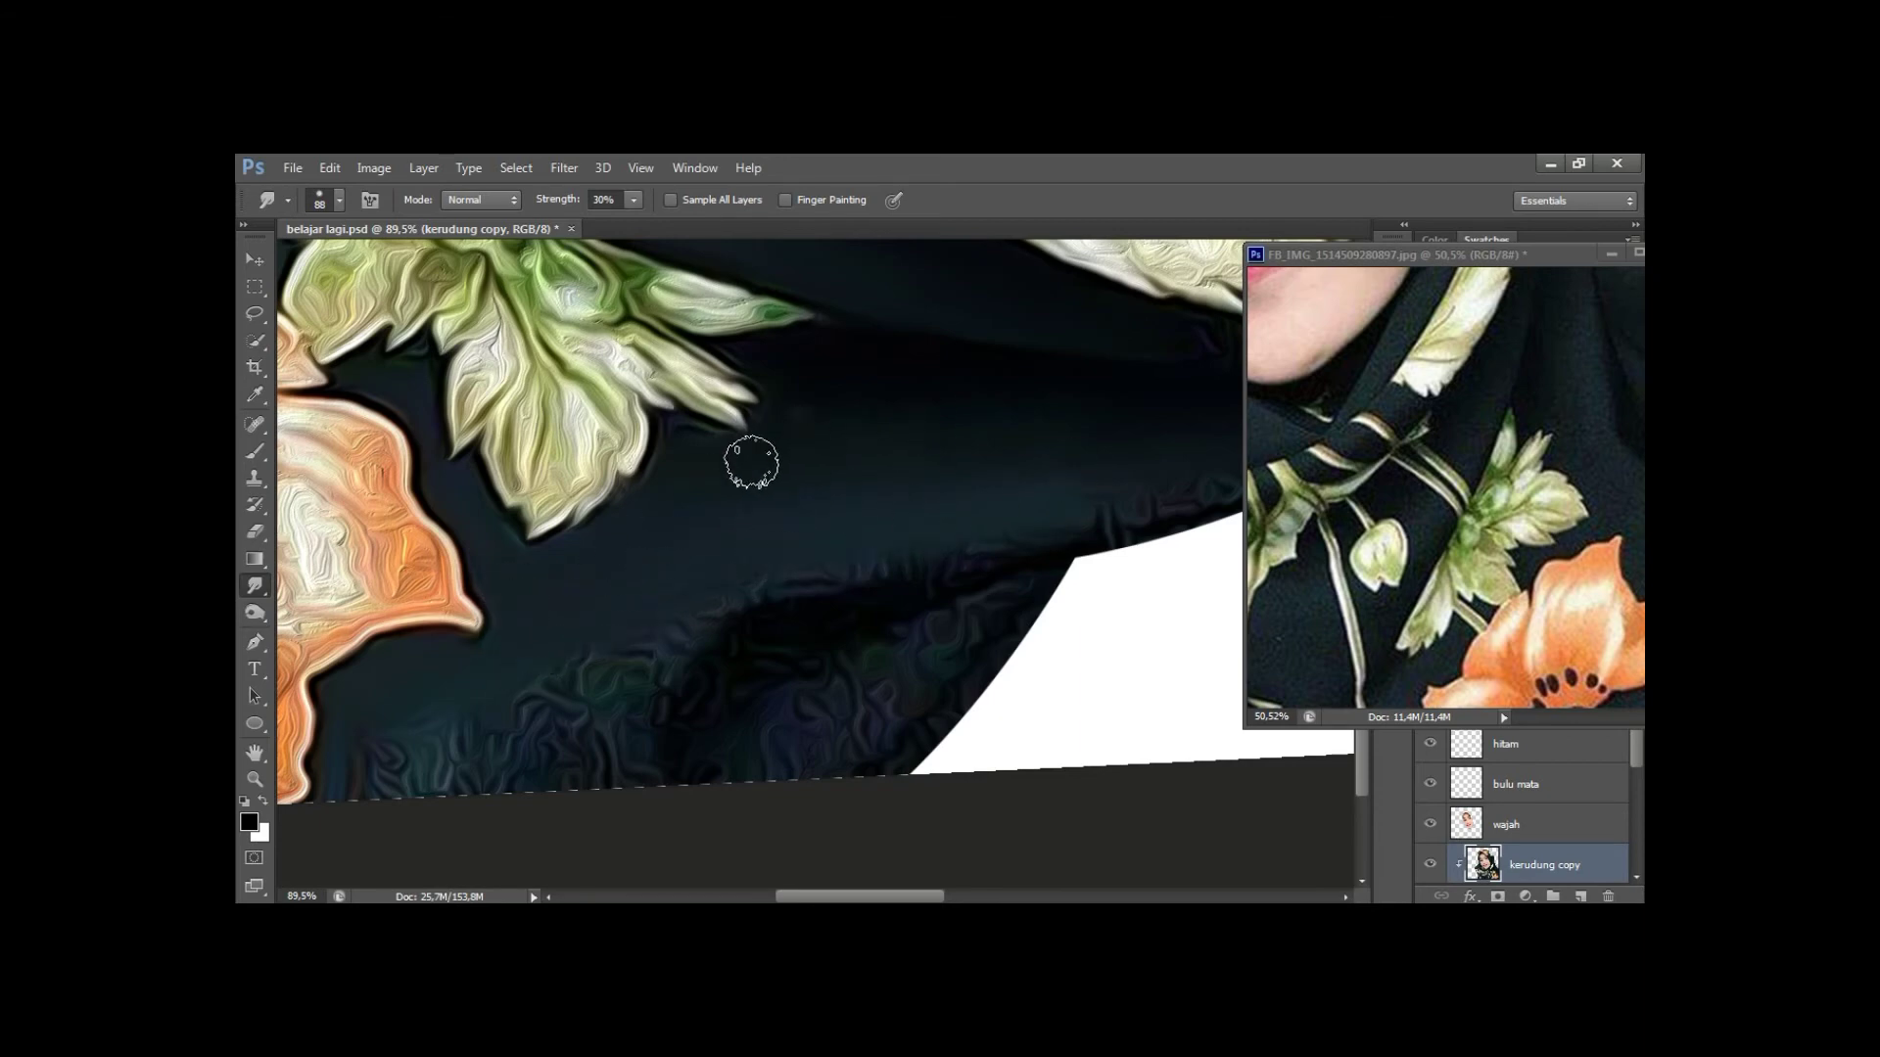
{"action": "left_click_drag", "start_coordinate": [995, 481], "coordinate": [730, 424]}
{"action": "mouse_move", "coordinate": [906, 418]}
{"action": "left_mouse_down"}
{"action": "mouse_move", "coordinate": [705, 406]}
{"action": "mouse_move", "coordinate": [693, 350]}
{"action": "left_mouse_up"}
{"action": "left_click_drag", "start_coordinate": [587, 490], "coordinate": [759, 393]}
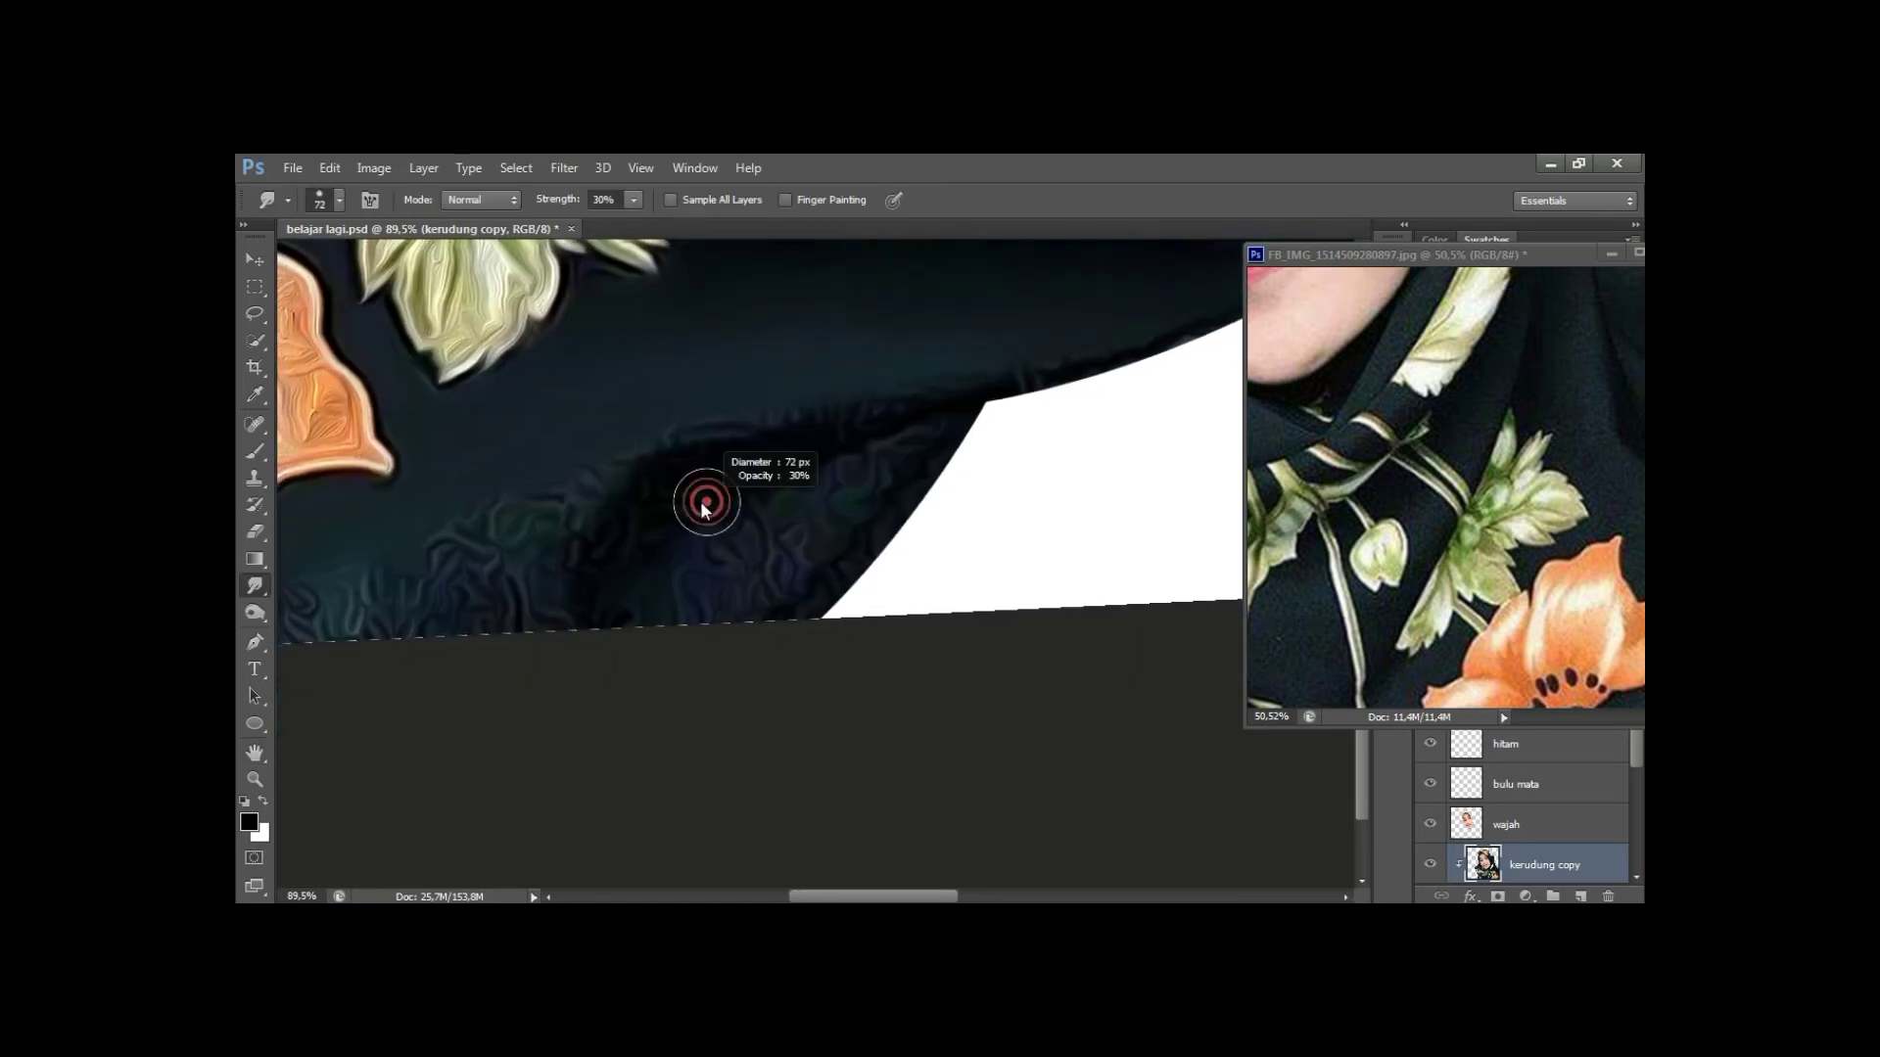
Smooth the wavy, wrinkled dark fabric along the white edge near the bottom.
{"action": "key", "text": "z"}
{"action": "mouse_move", "coordinate": [1540, 523]}
{"action": "left_mouse_down"}
{"action": "mouse_move", "coordinate": [1468, 523]}
{"action": "mouse_move", "coordinate": [1541, 523]}
{"action": "mouse_move", "coordinate": [1502, 625]}
{"action": "mouse_move", "coordinate": [1469, 499]}
{"action": "left_mouse_up"}
{"action": "key", "text": "r"}
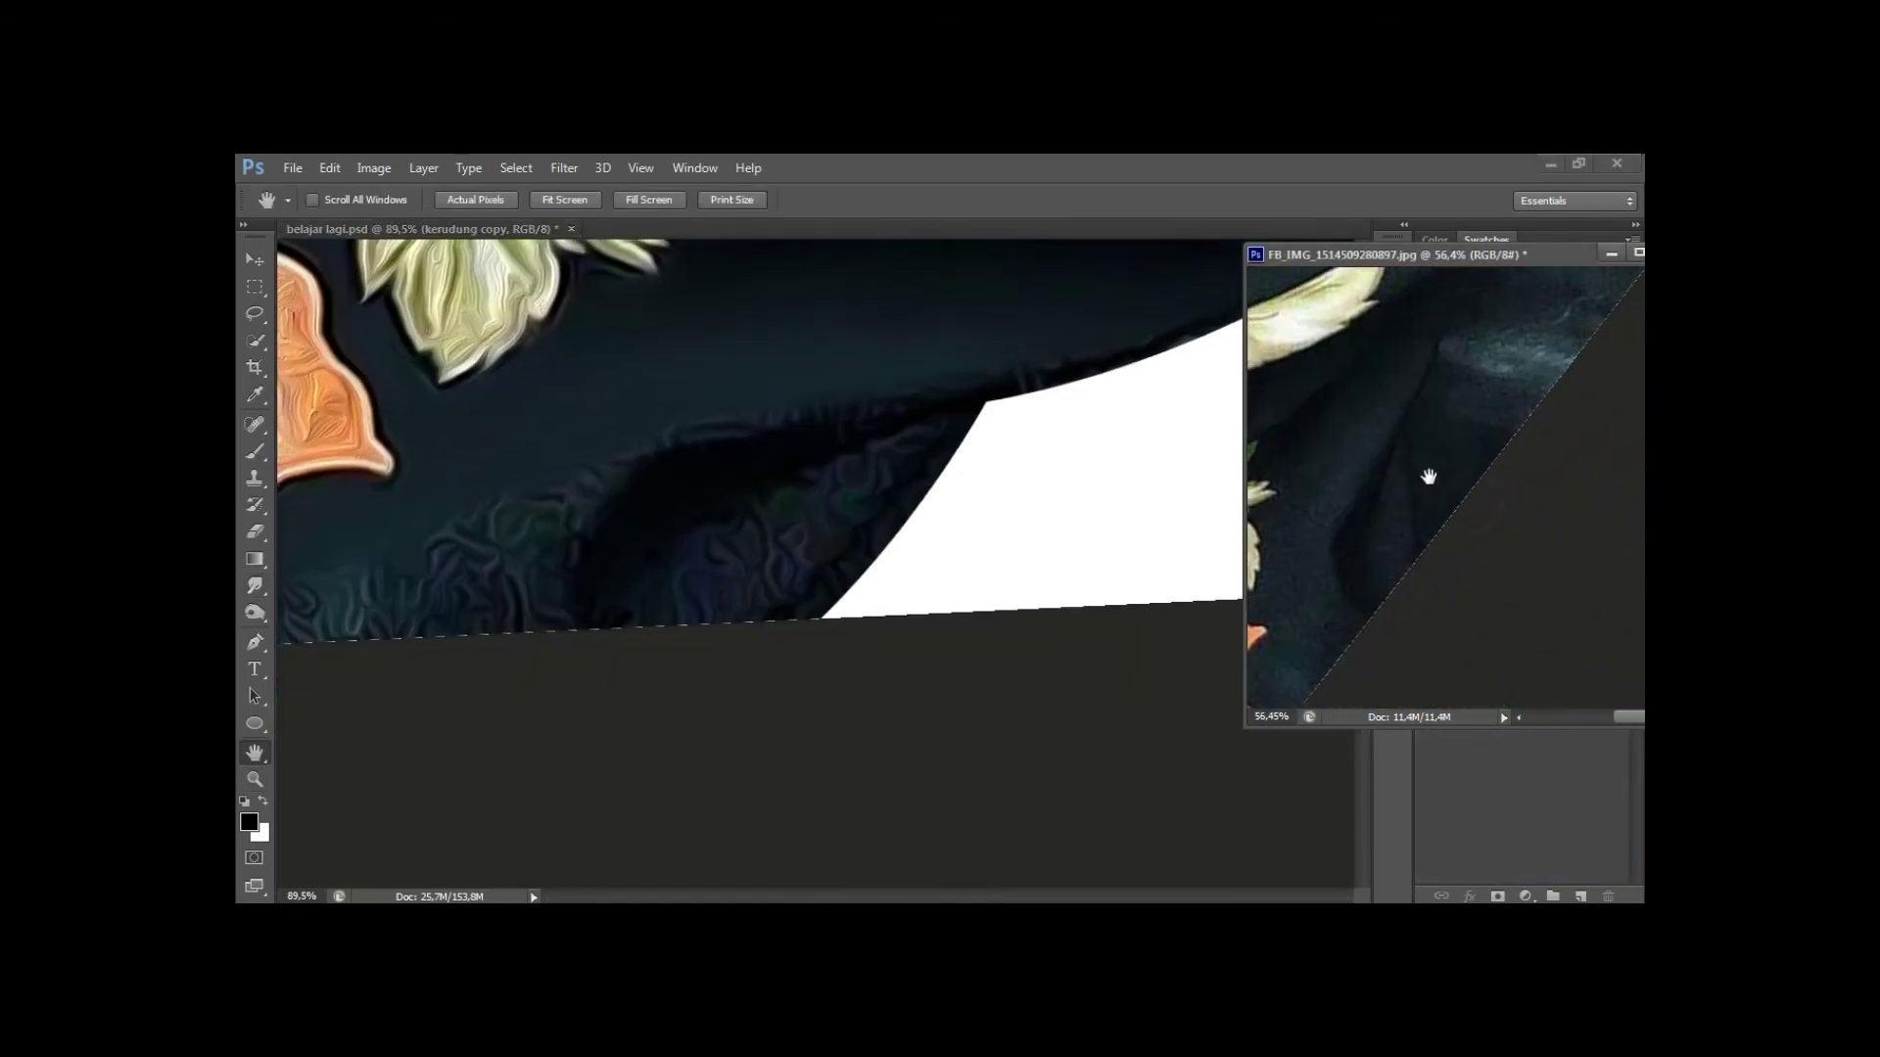
{"action": "mouse_move", "coordinate": [596, 605]}
{"action": "left_mouse_down"}
{"action": "mouse_move", "coordinate": [822, 474]}
{"action": "mouse_move", "coordinate": [645, 592]}
{"action": "mouse_move", "coordinate": [860, 474]}
{"action": "mouse_move", "coordinate": [622, 621]}
{"action": "left_mouse_up"}
{"action": "mouse_move", "coordinate": [847, 485]}
{"action": "left_mouse_down"}
{"action": "mouse_move", "coordinate": [908, 491]}
{"action": "mouse_move", "coordinate": [783, 622]}
{"action": "mouse_move", "coordinate": [798, 638]}
{"action": "mouse_move", "coordinate": [673, 546]}
{"action": "left_mouse_up"}
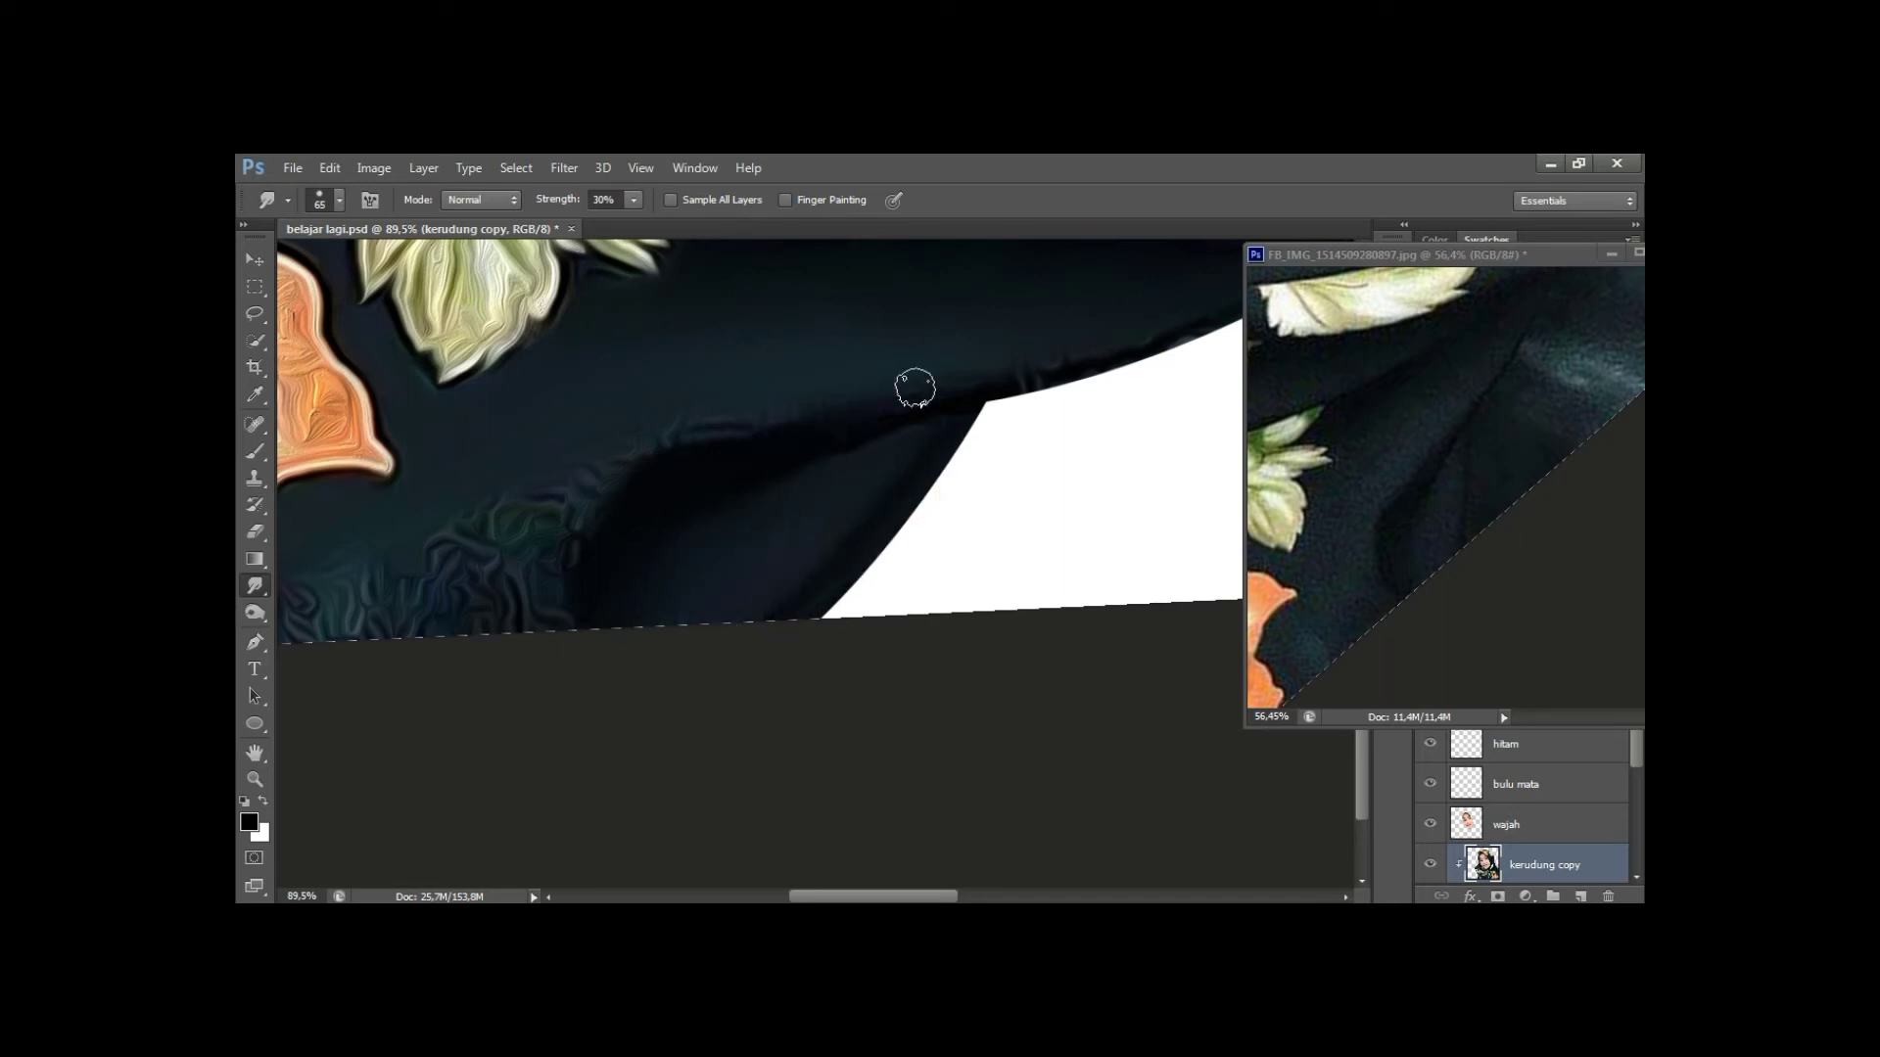
{"action": "left_click_drag", "start_coordinate": [1043, 362], "coordinate": [798, 465]}
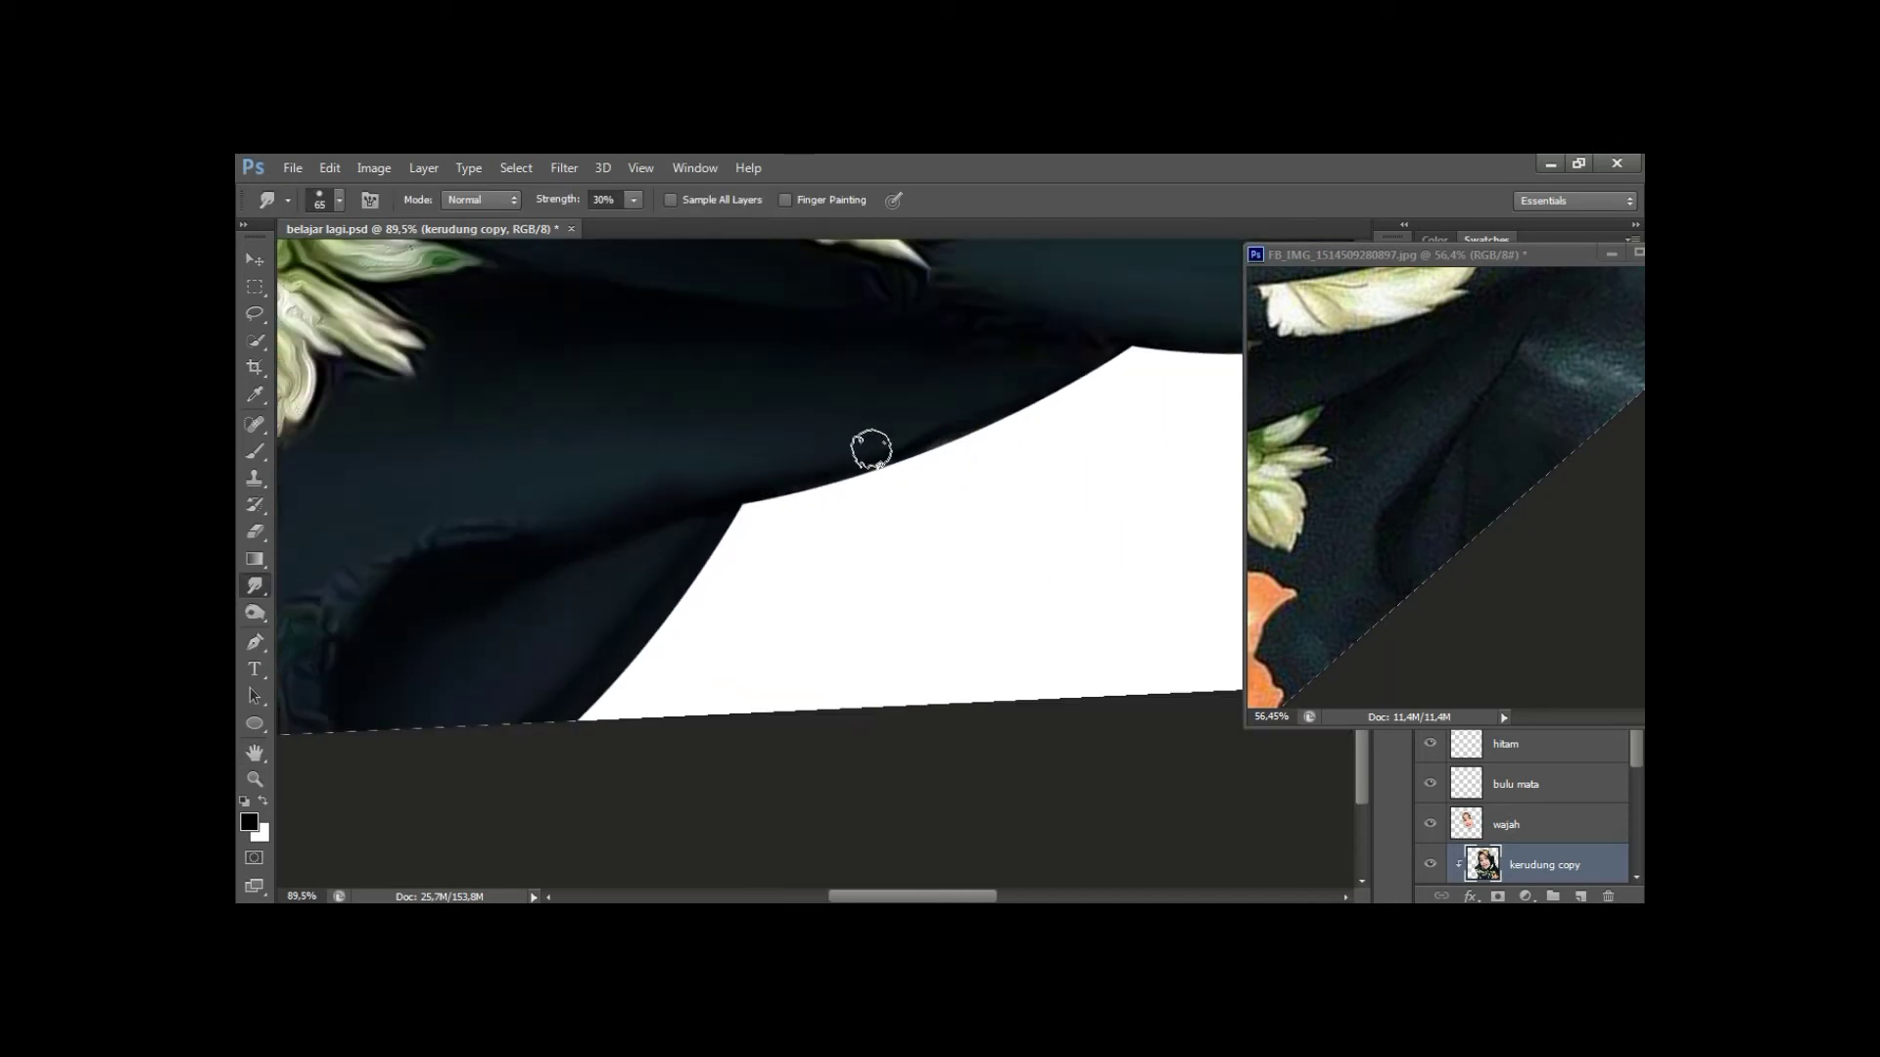
{"action": "left_click_drag", "start_coordinate": [996, 401], "coordinate": [1202, 351]}
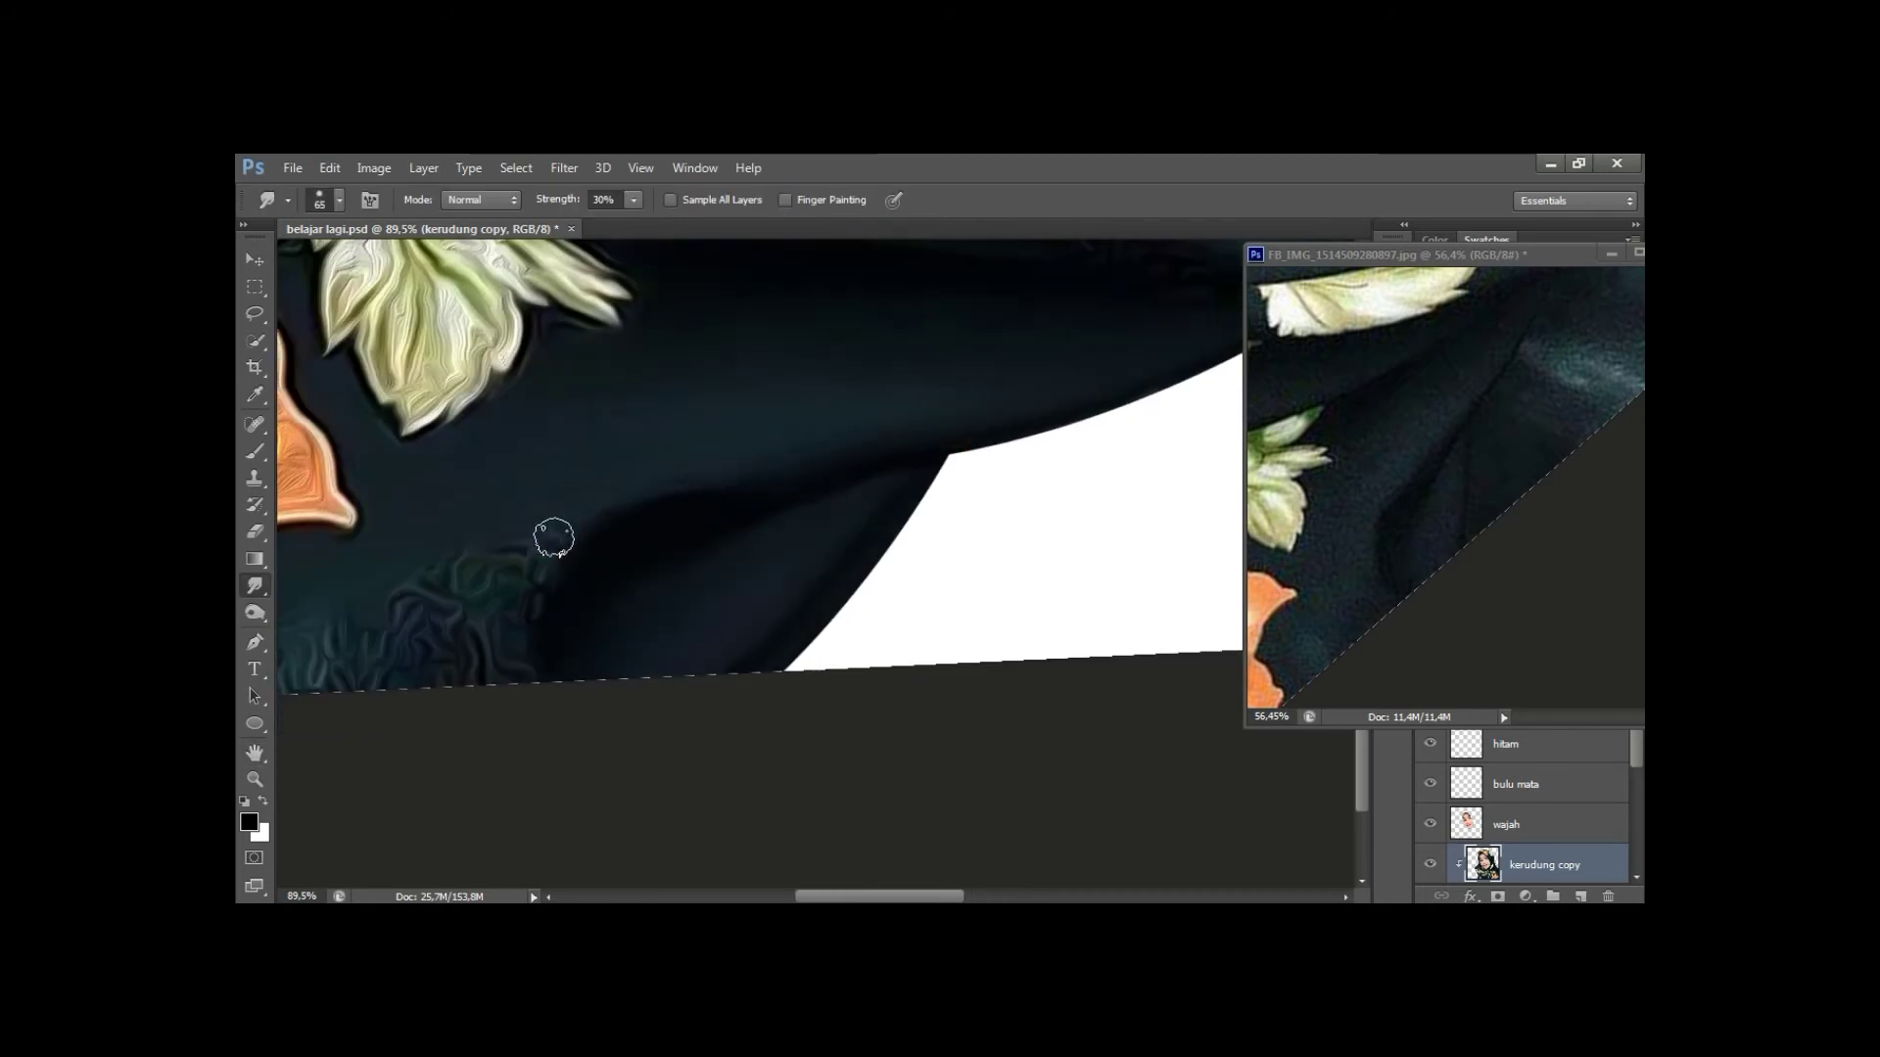
{"action": "left_click_drag", "start_coordinate": [617, 499], "coordinate": [762, 435]}
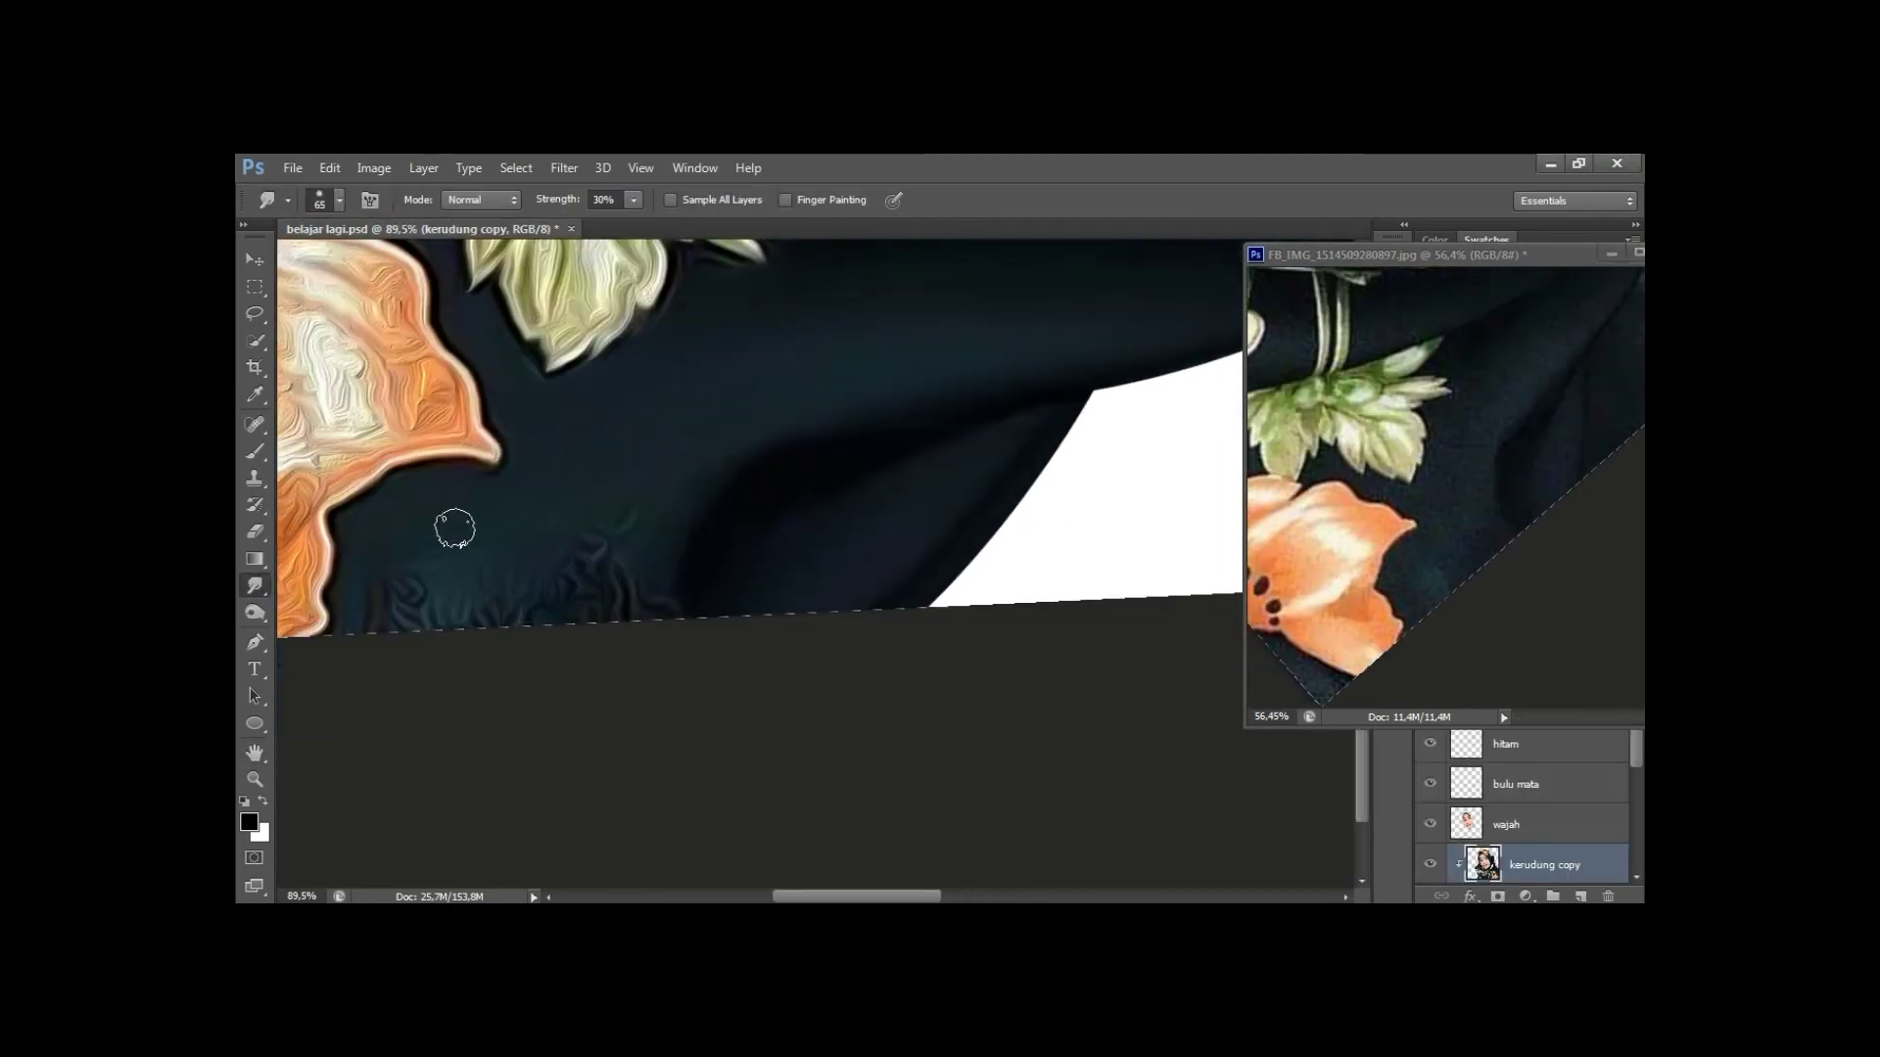
{"action": "mouse_move", "coordinate": [550, 438]}
{"action": "left_mouse_down"}
{"action": "mouse_move", "coordinate": [629, 608]}
{"action": "mouse_move", "coordinate": [462, 566]}
{"action": "mouse_move", "coordinate": [389, 627]}
{"action": "left_mouse_up"}
{"action": "mouse_move", "coordinate": [584, 507]}
{"action": "left_mouse_down"}
{"action": "mouse_move", "coordinate": [671, 533]}
{"action": "mouse_move", "coordinate": [650, 571]}
{"action": "mouse_move", "coordinate": [642, 510]}
{"action": "left_mouse_up"}
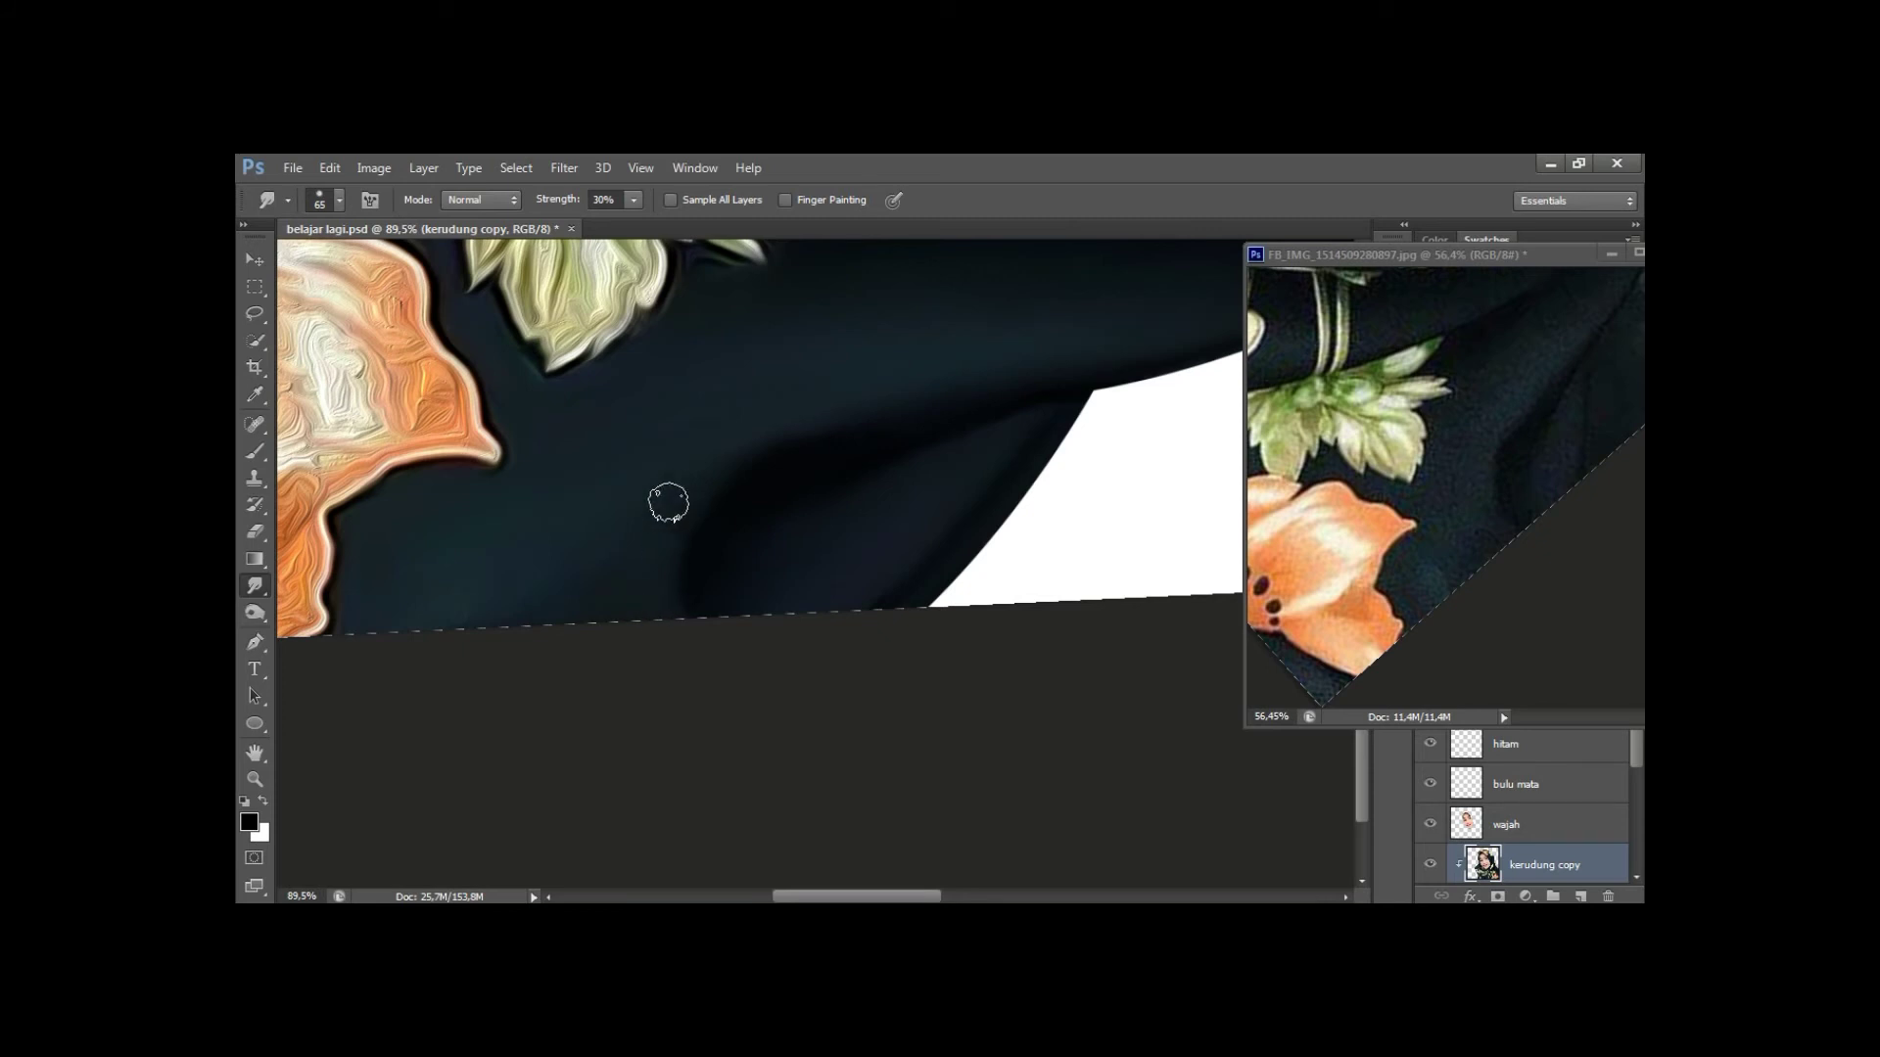
{"action": "key", "text": "h"}
{"action": "left_click_drag", "start_coordinate": [760, 390], "coordinate": [774, 478]}
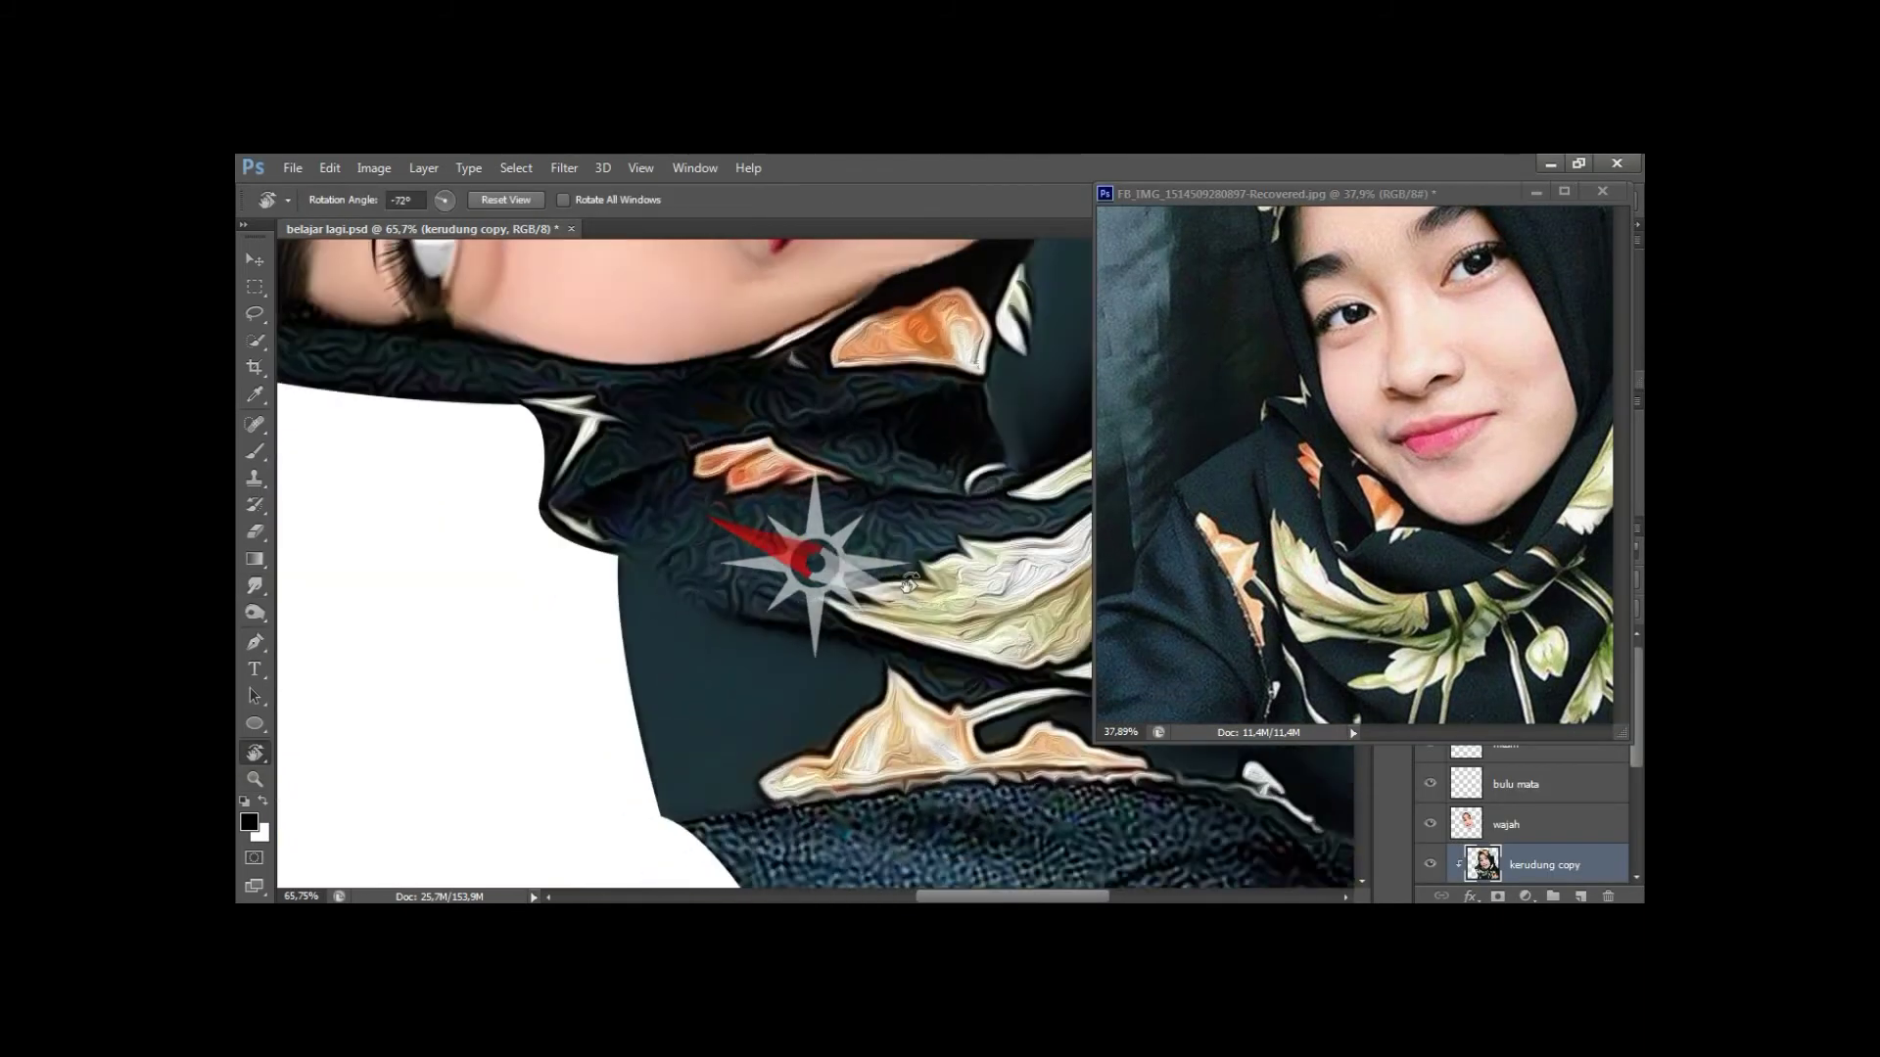
Smear the dark scarf texture under the chin and soften its crease with 46–62 px brushes.
{"action": "left_click_drag", "start_coordinate": [785, 526], "coordinate": [831, 566]}
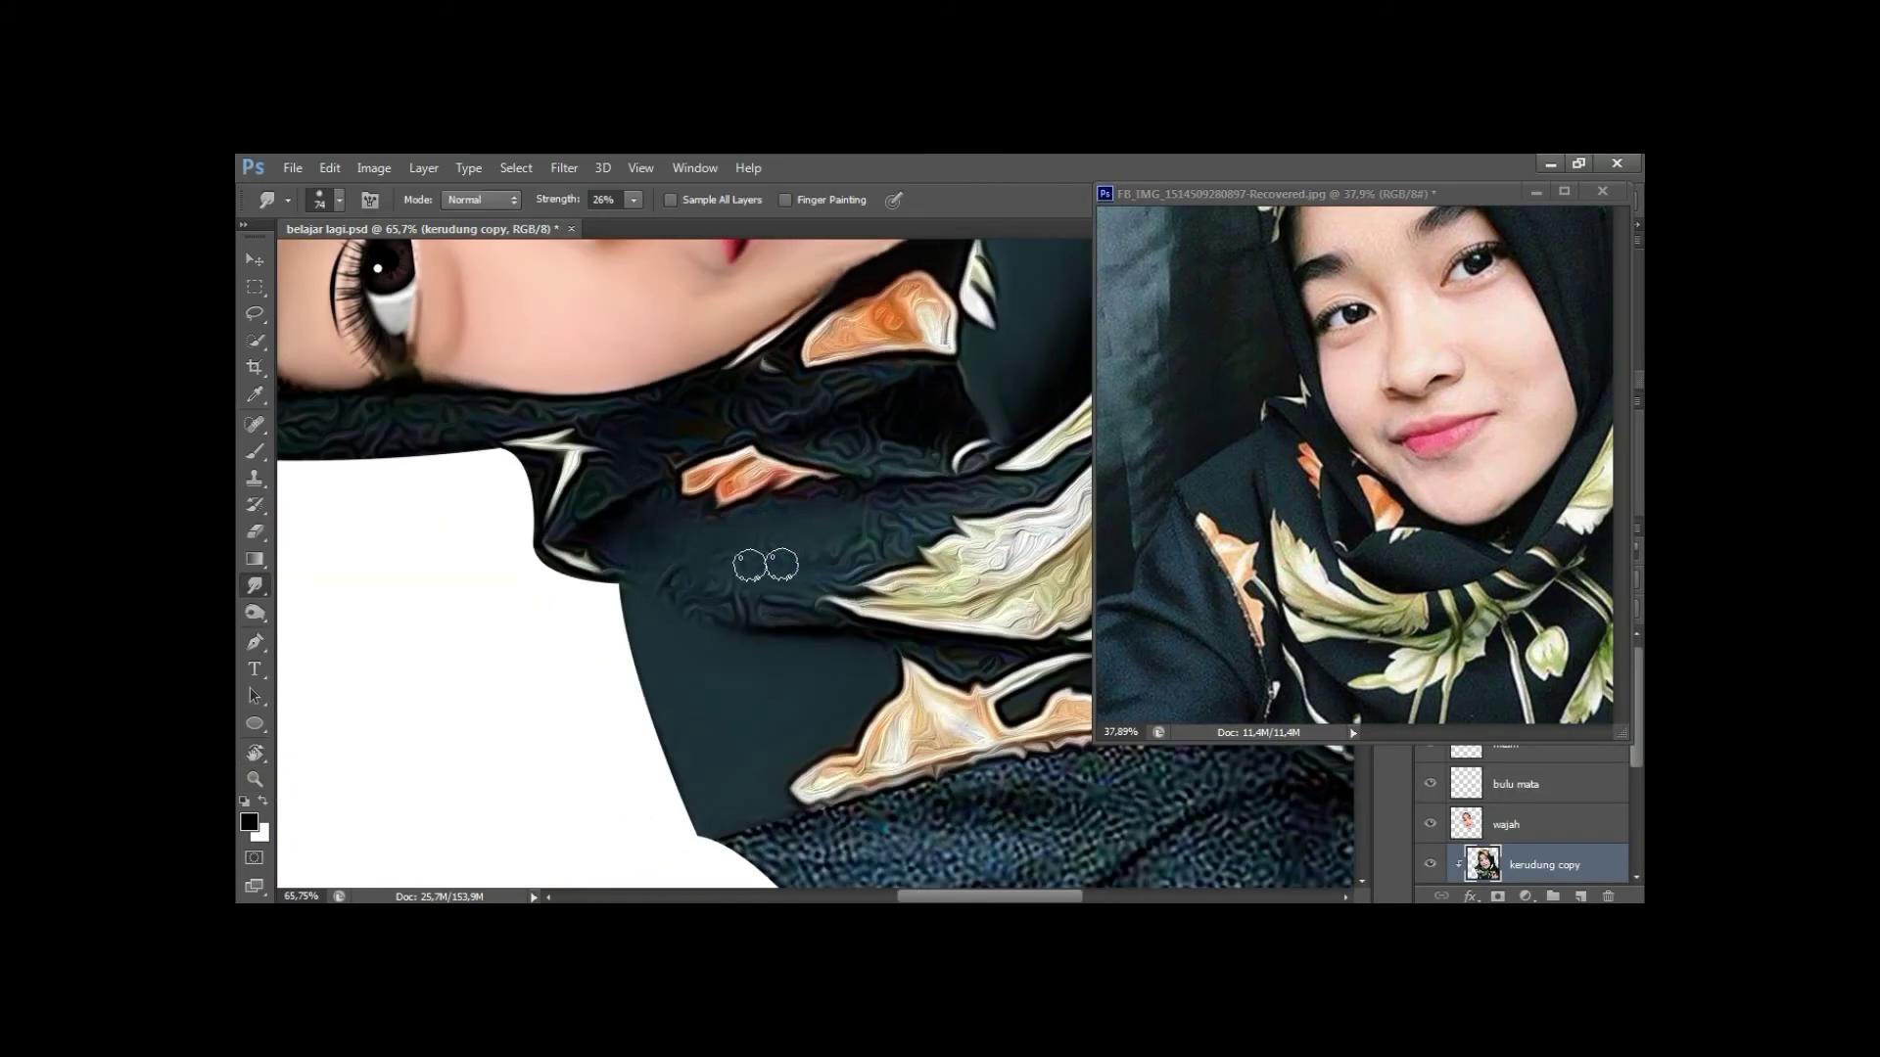
{"action": "mouse_move", "coordinate": [710, 532]}
{"action": "left_mouse_down"}
{"action": "mouse_move", "coordinate": [747, 558]}
{"action": "mouse_move", "coordinate": [738, 533]}
{"action": "mouse_move", "coordinate": [849, 522]}
{"action": "mouse_move", "coordinate": [817, 524]}
{"action": "left_mouse_up"}
{"action": "key", "text": "3"}
{"action": "key", "text": "bracketleft"}
{"action": "key", "text": "bracketleft"}
{"action": "key", "text": "bracketleft"}
{"action": "left_click_drag", "start_coordinate": [911, 520], "coordinate": [851, 544]}
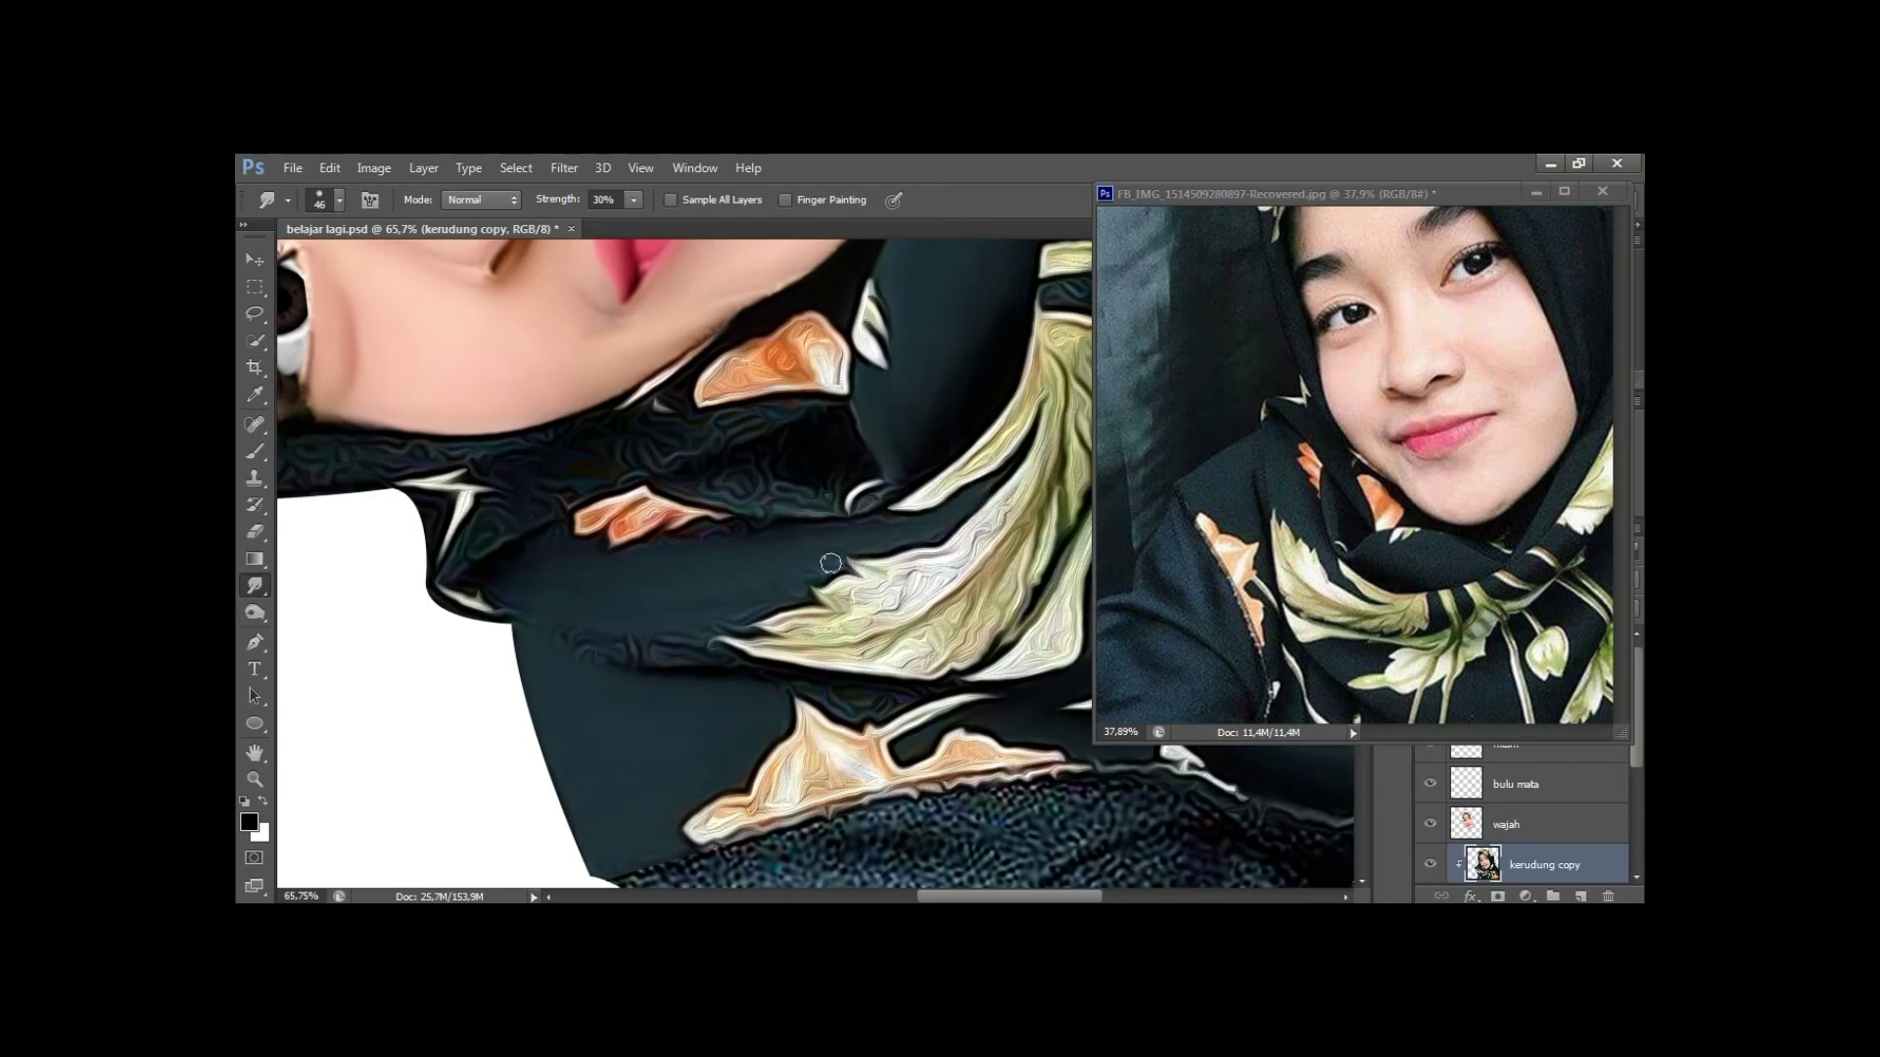
{"action": "left_click_drag", "start_coordinate": [650, 591], "coordinate": [671, 643]}
{"action": "left_click_drag", "start_coordinate": [527, 607], "coordinate": [732, 611]}
{"action": "key", "text": "z"}
{"action": "mouse_move", "coordinate": [605, 629]}
{"action": "left_mouse_down"}
{"action": "mouse_move", "coordinate": [745, 636]}
{"action": "mouse_move", "coordinate": [881, 549]}
{"action": "left_mouse_up"}
{"action": "key", "text": "r"}
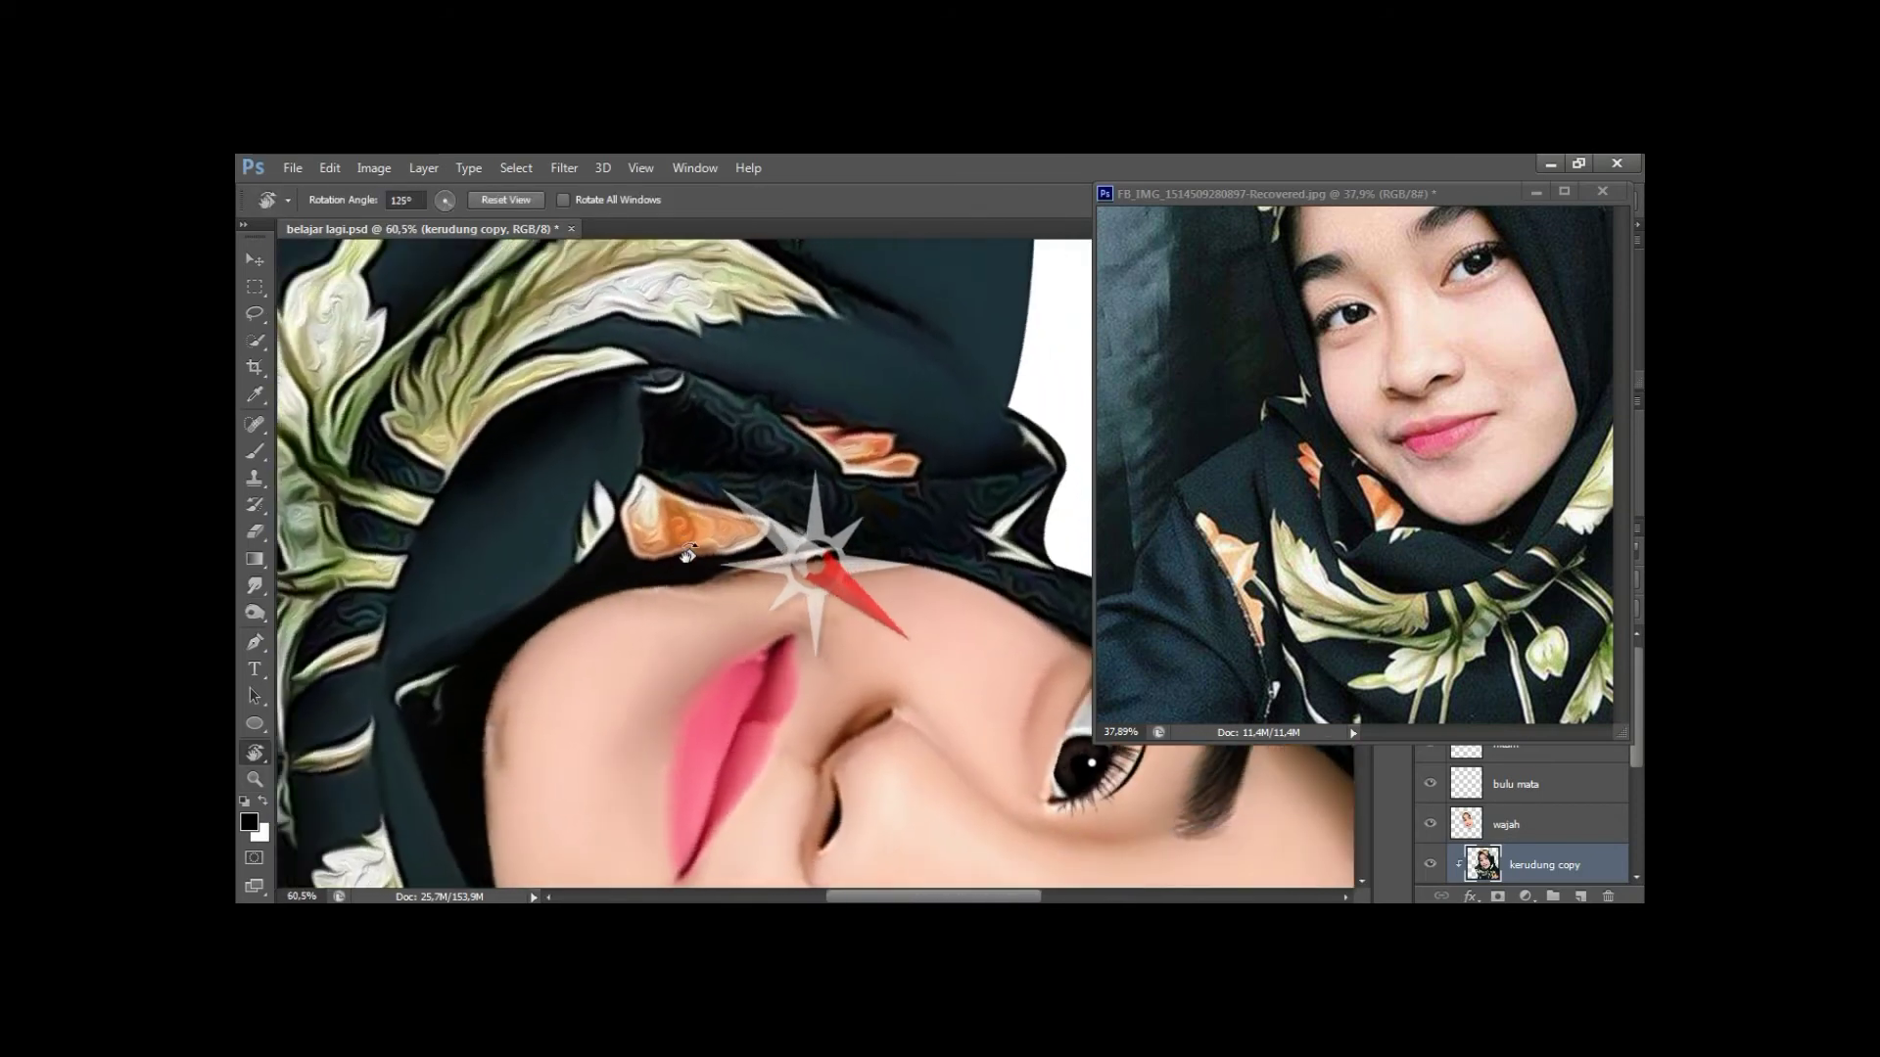
Smudge the dark hijab band above the eye smooth using 48–70 px brush sizes.
{"action": "left_click_drag", "start_coordinate": [1282, 484], "coordinate": [1263, 563]}
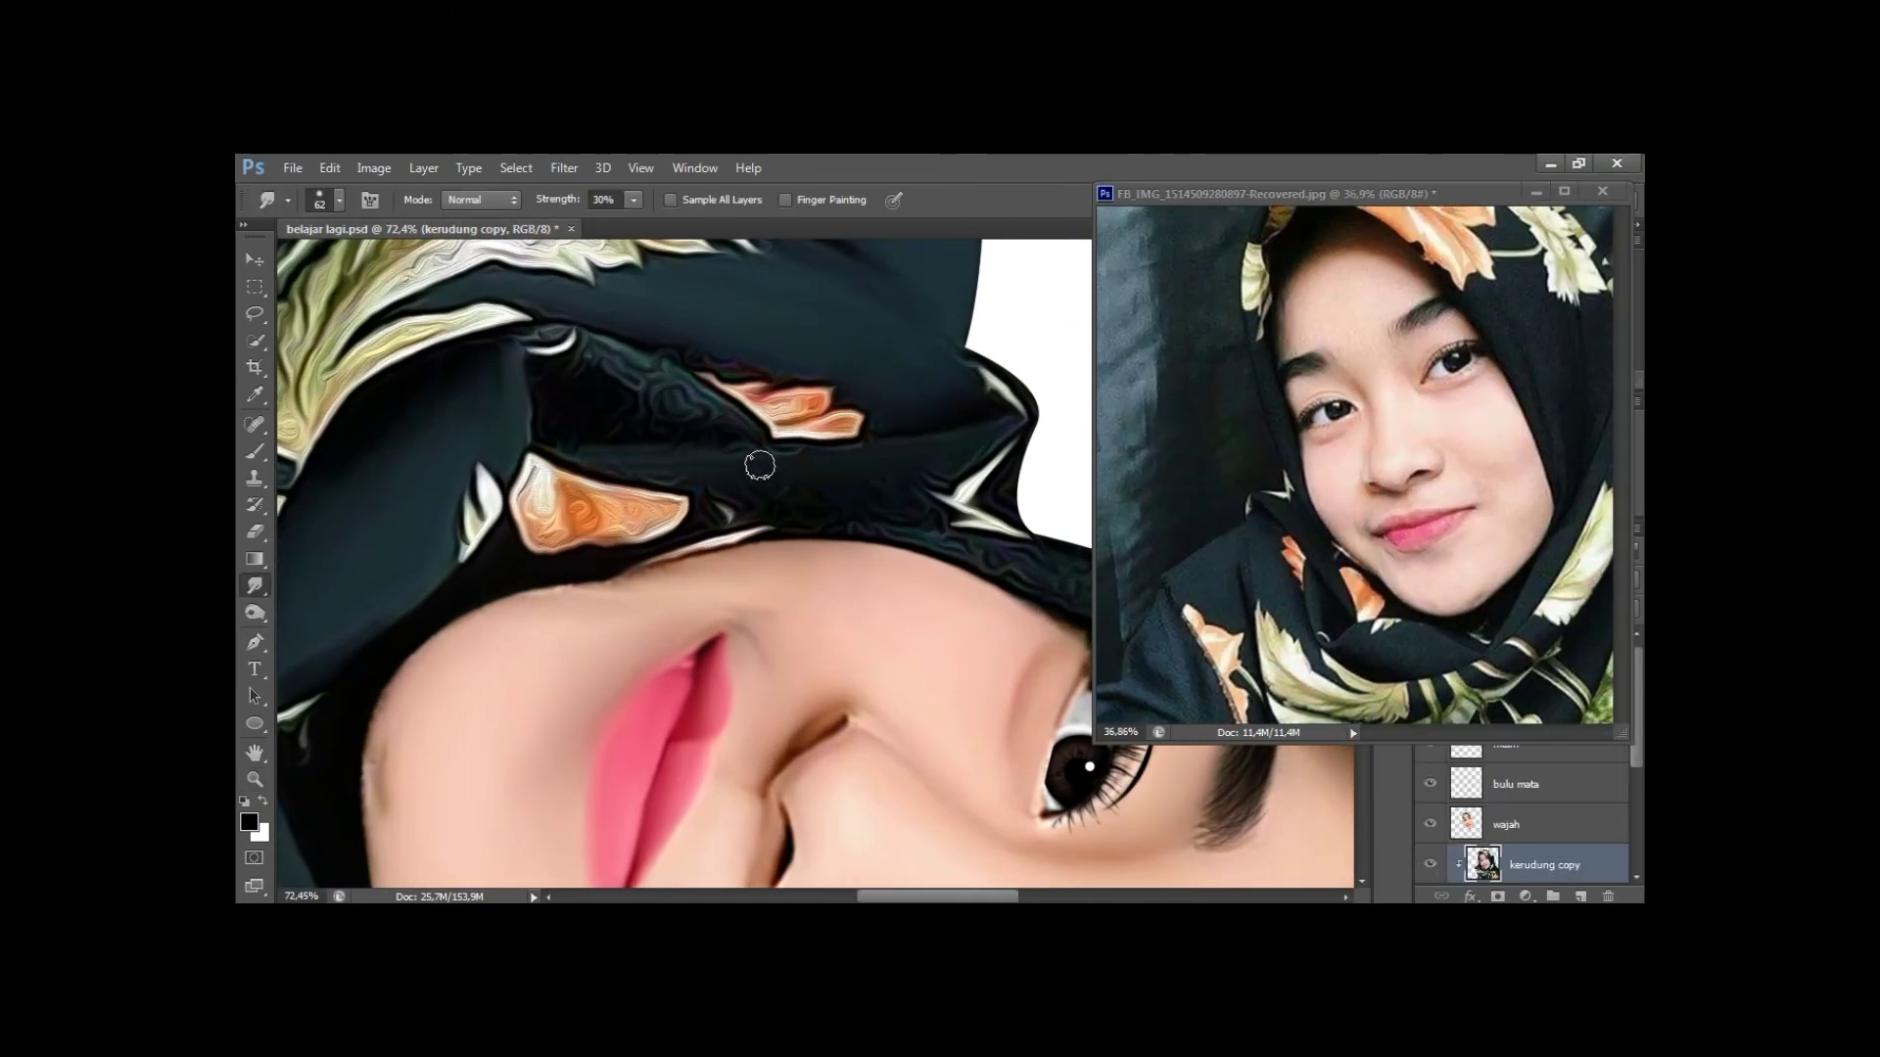
{"action": "left_click_drag", "start_coordinate": [979, 450], "coordinate": [909, 452]}
{"action": "key", "text": "bracketright"}
{"action": "key", "text": "bracketright"}
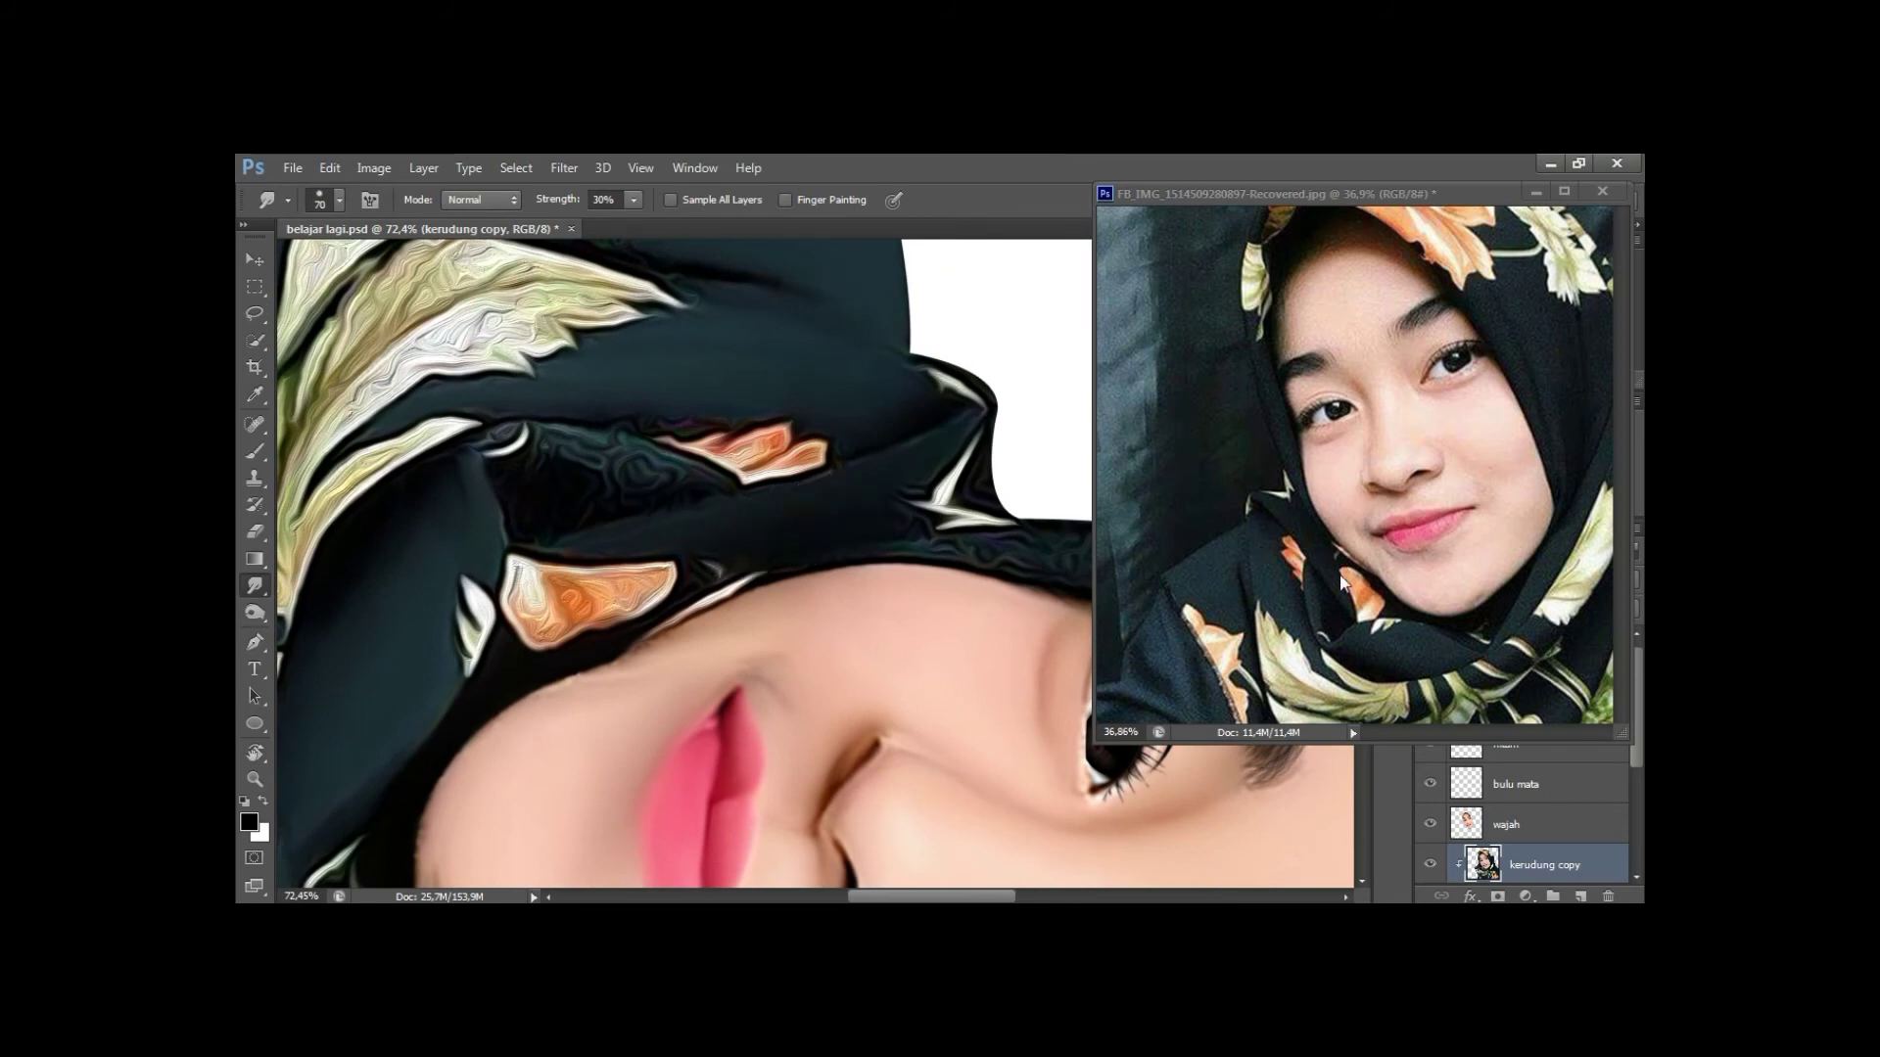
{"action": "left_click_drag", "start_coordinate": [742, 550], "coordinate": [739, 556]}
{"action": "left_click_drag", "start_coordinate": [875, 471], "coordinate": [616, 568]}
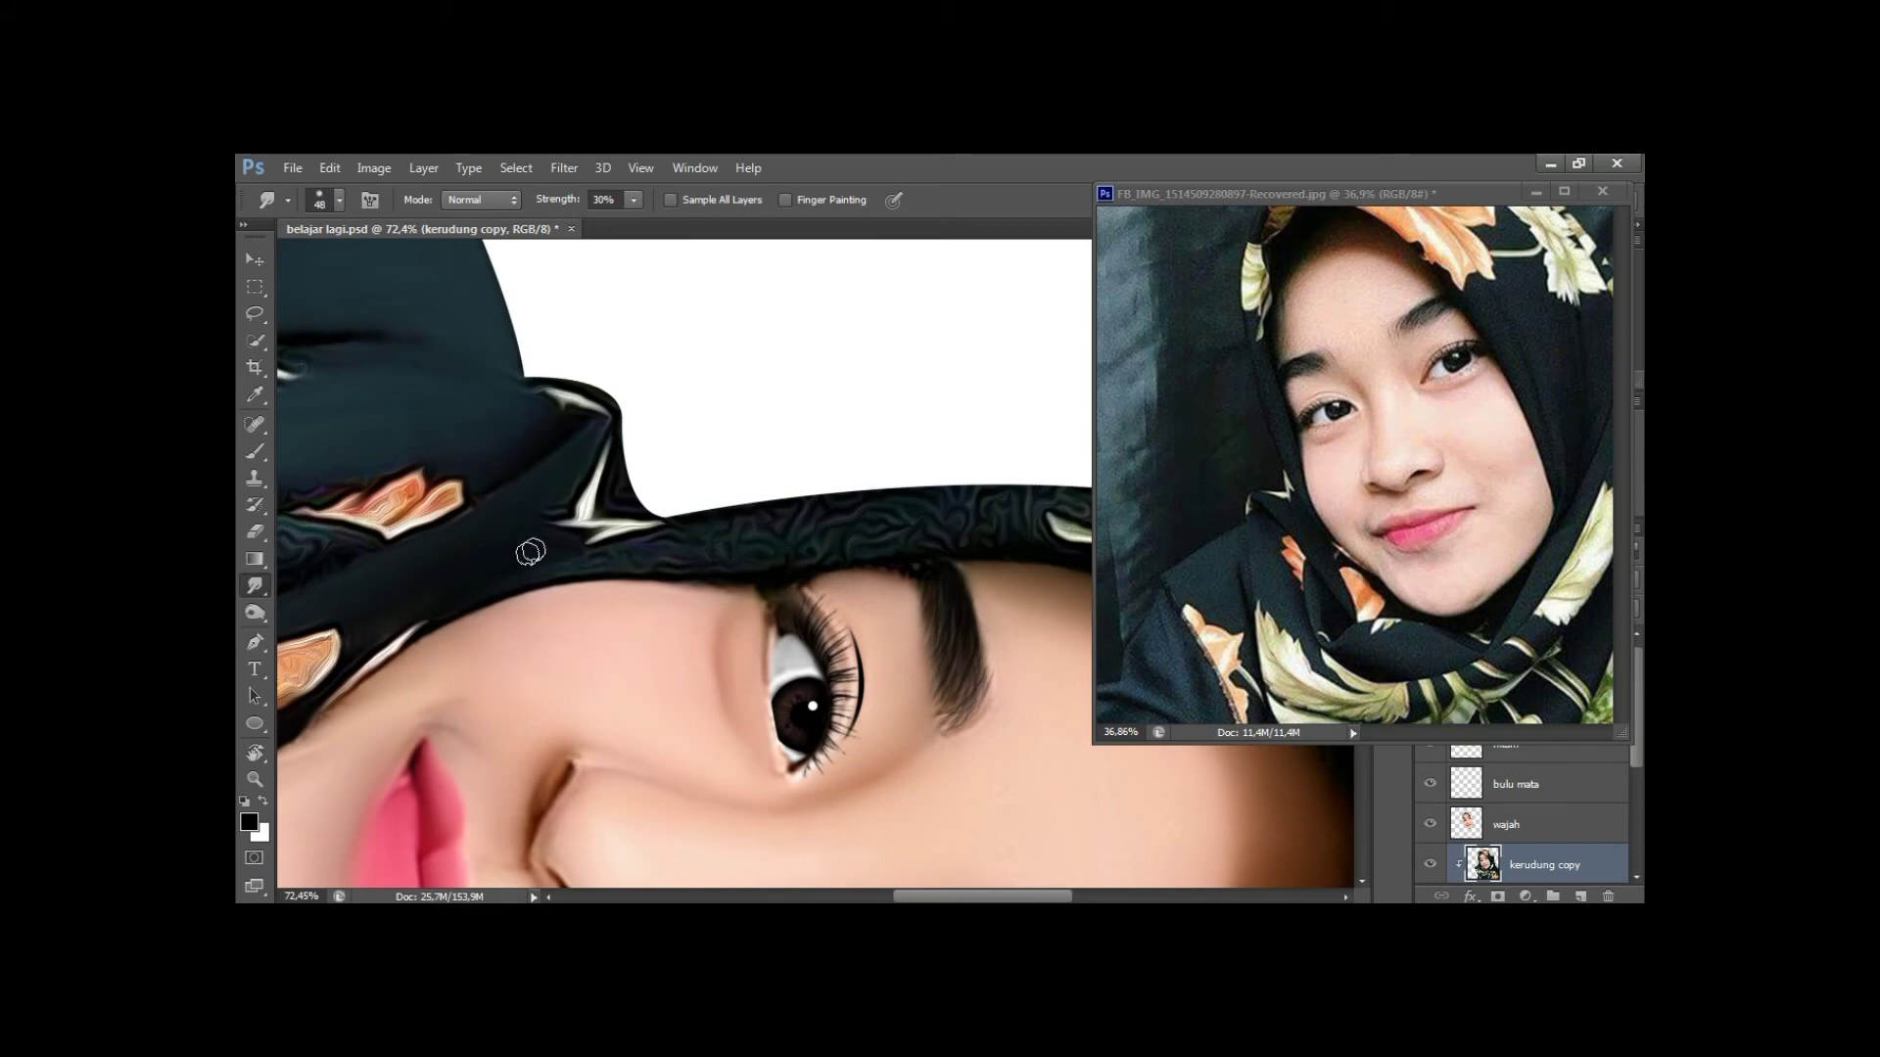
{"action": "key", "text": "bracketright"}
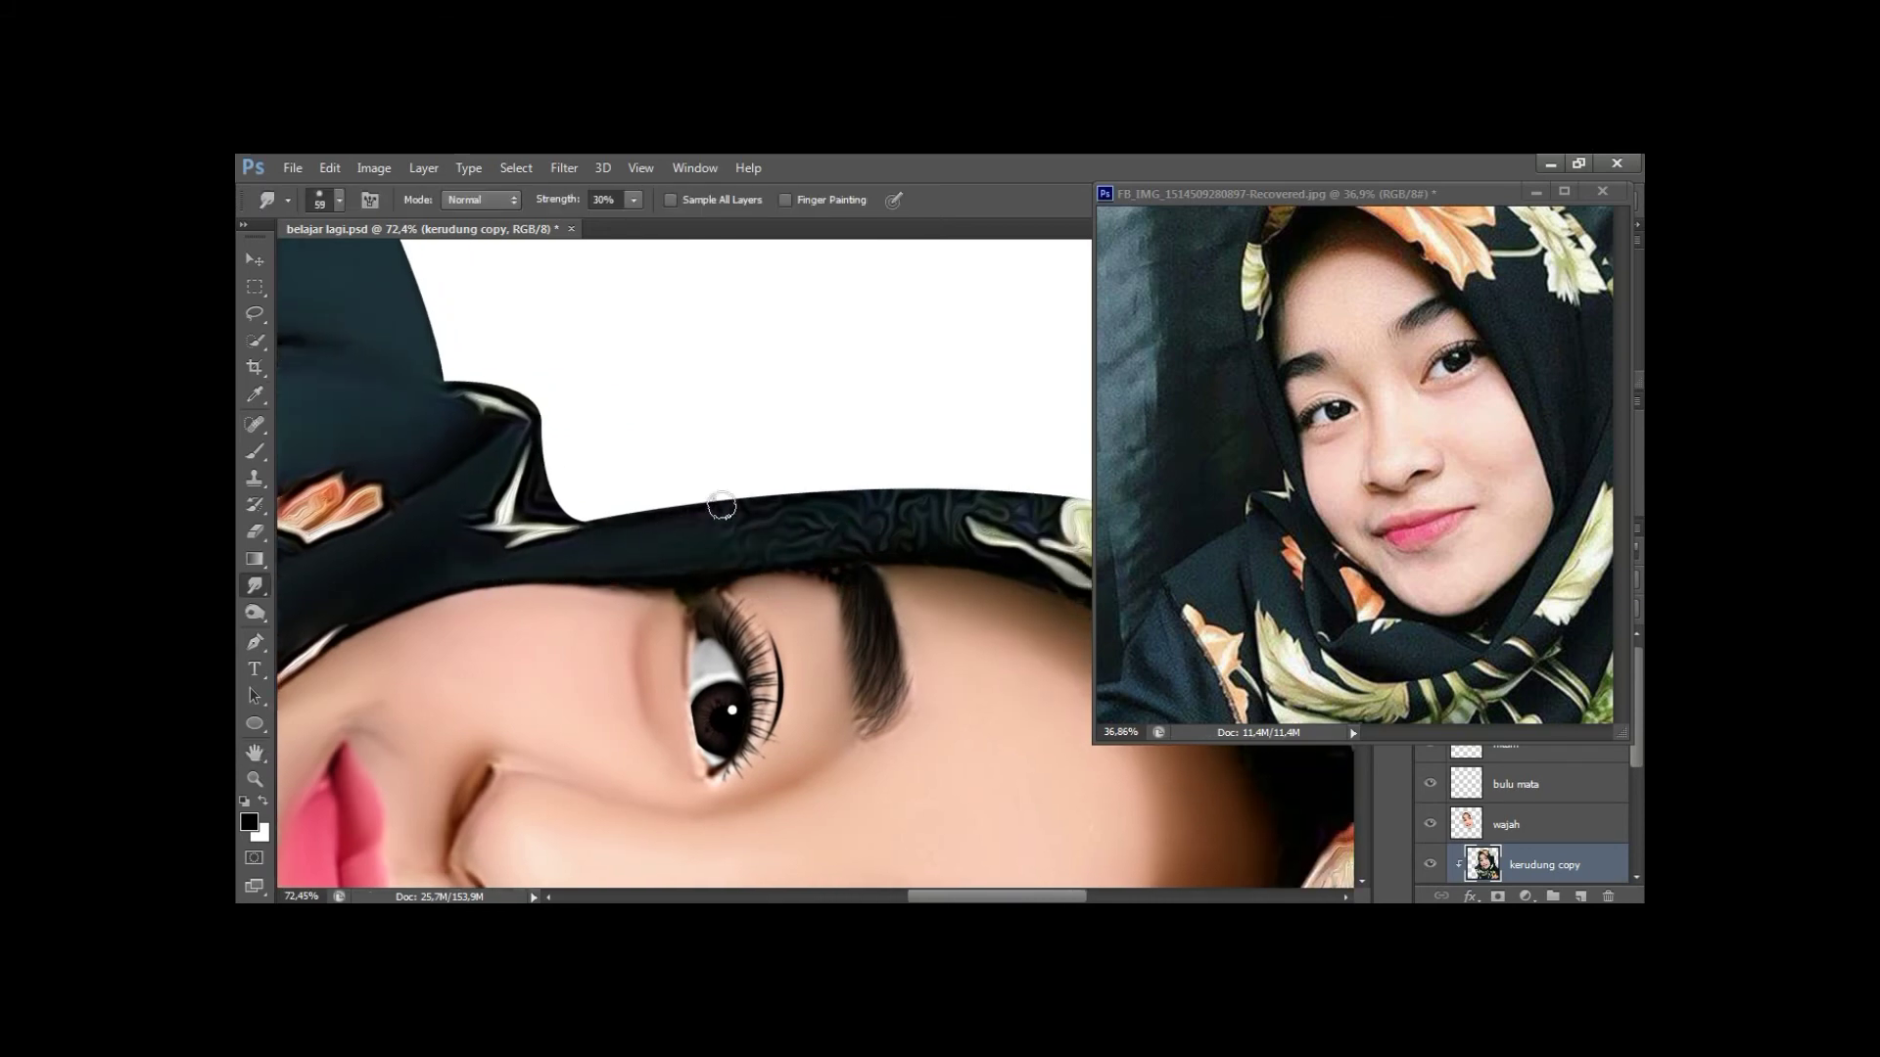
{"action": "left_click_drag", "start_coordinate": [685, 541], "coordinate": [561, 495]}
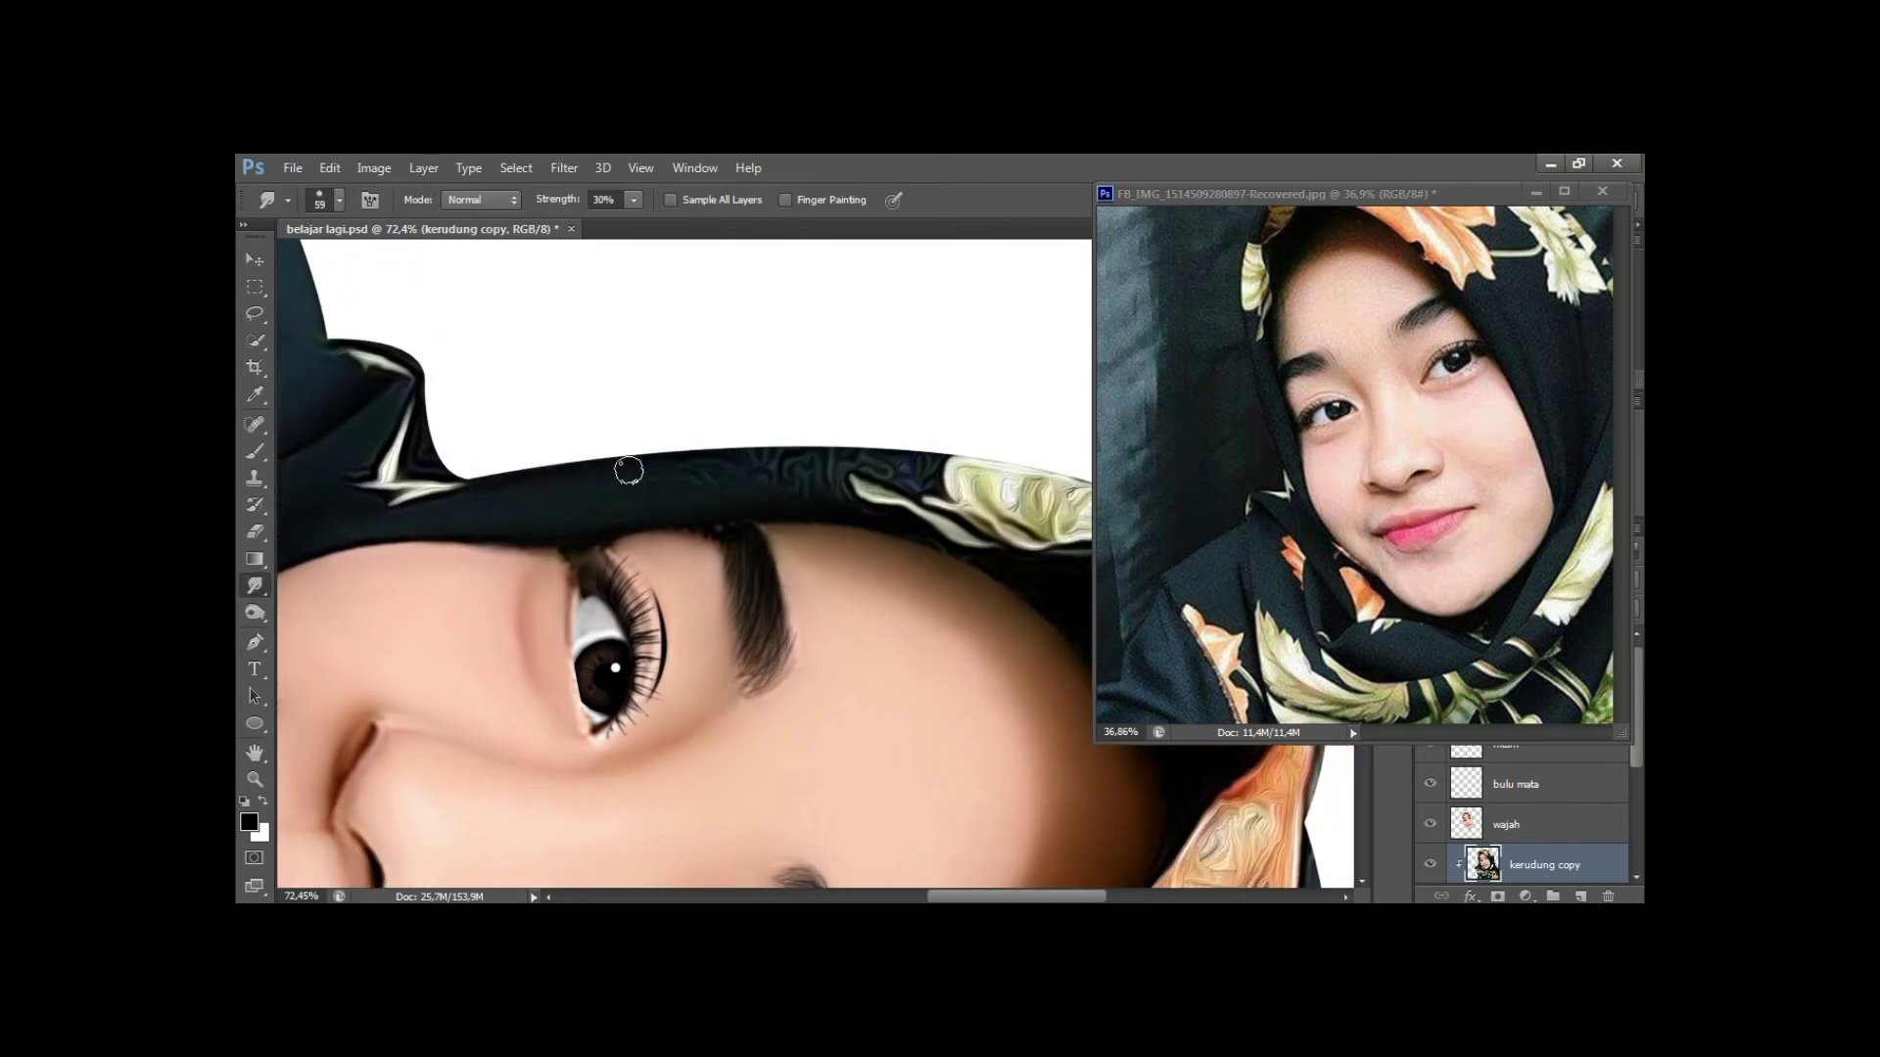
{"action": "mouse_move", "coordinate": [853, 466]}
{"action": "left_mouse_down"}
{"action": "mouse_move", "coordinate": [721, 496]}
{"action": "mouse_move", "coordinate": [780, 457]}
{"action": "mouse_move", "coordinate": [908, 477]}
{"action": "left_mouse_up"}
{"action": "left_click_drag", "start_coordinate": [534, 499], "coordinate": [587, 482]}
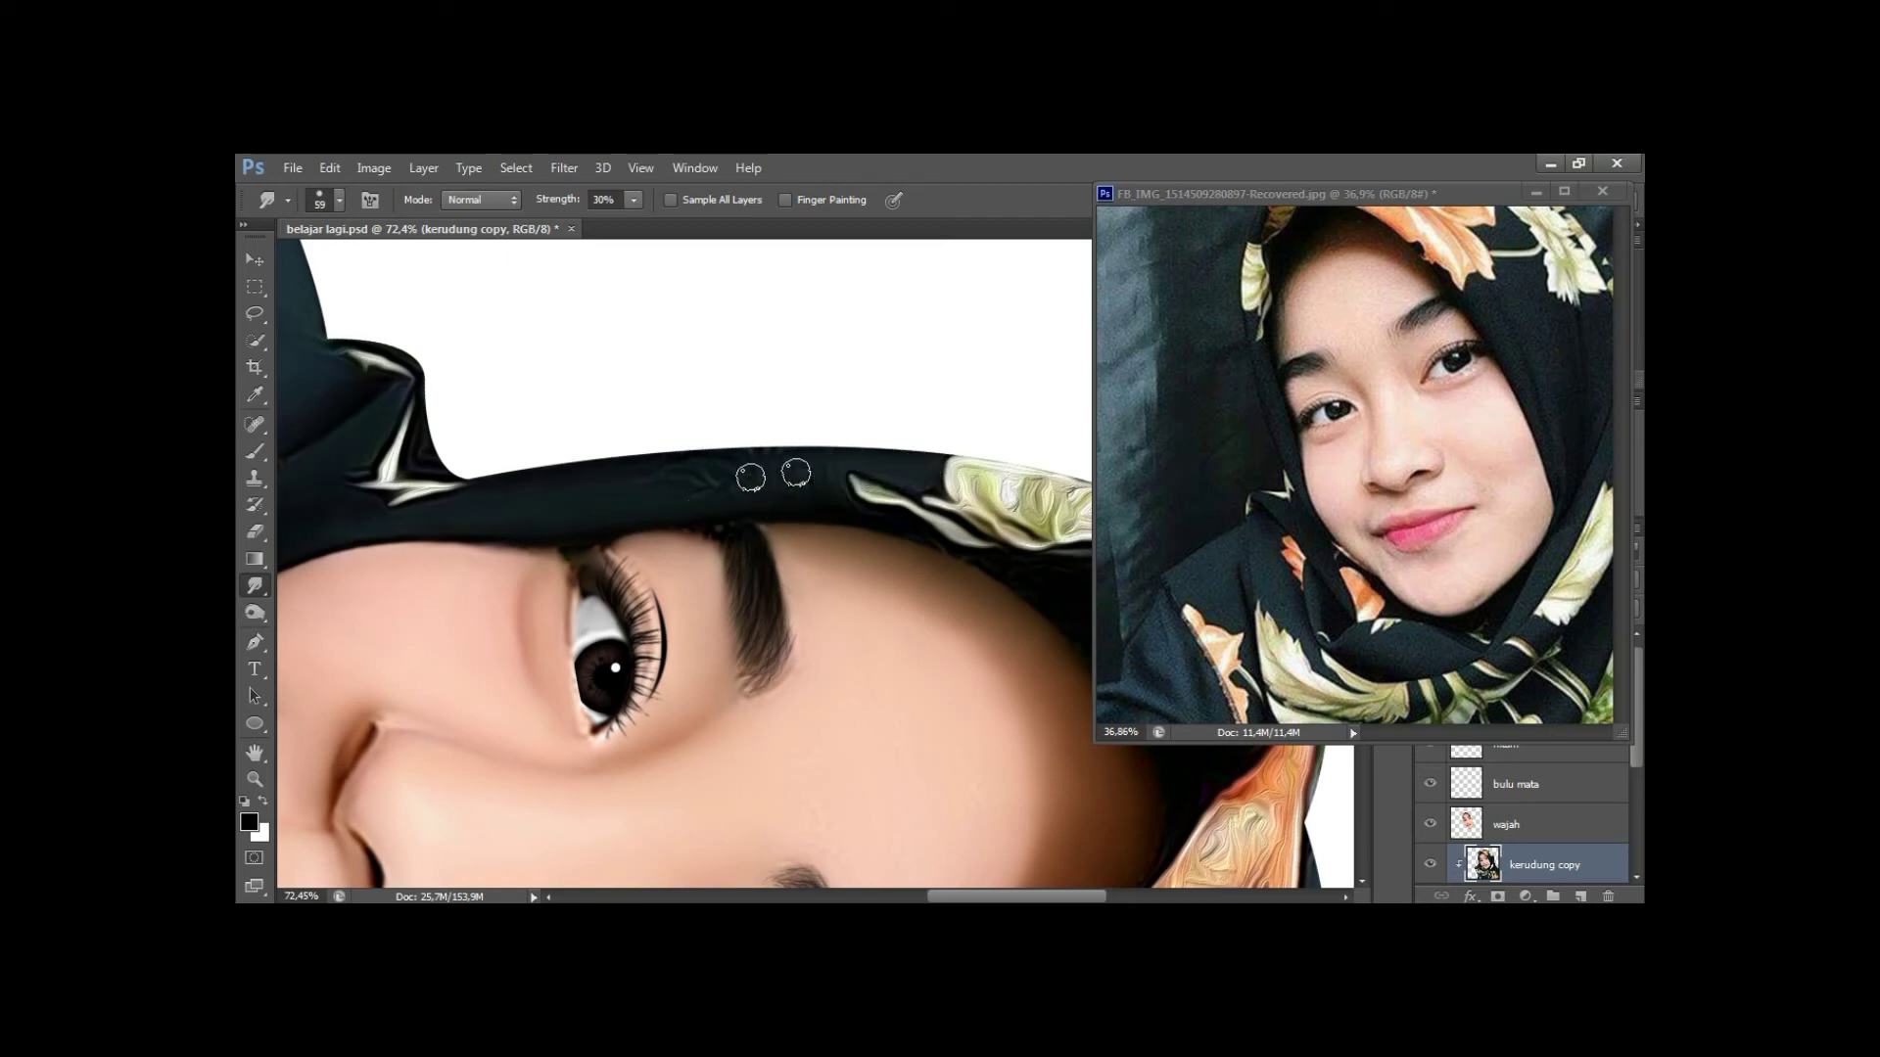
{"action": "key", "text": "ctrl+0"}
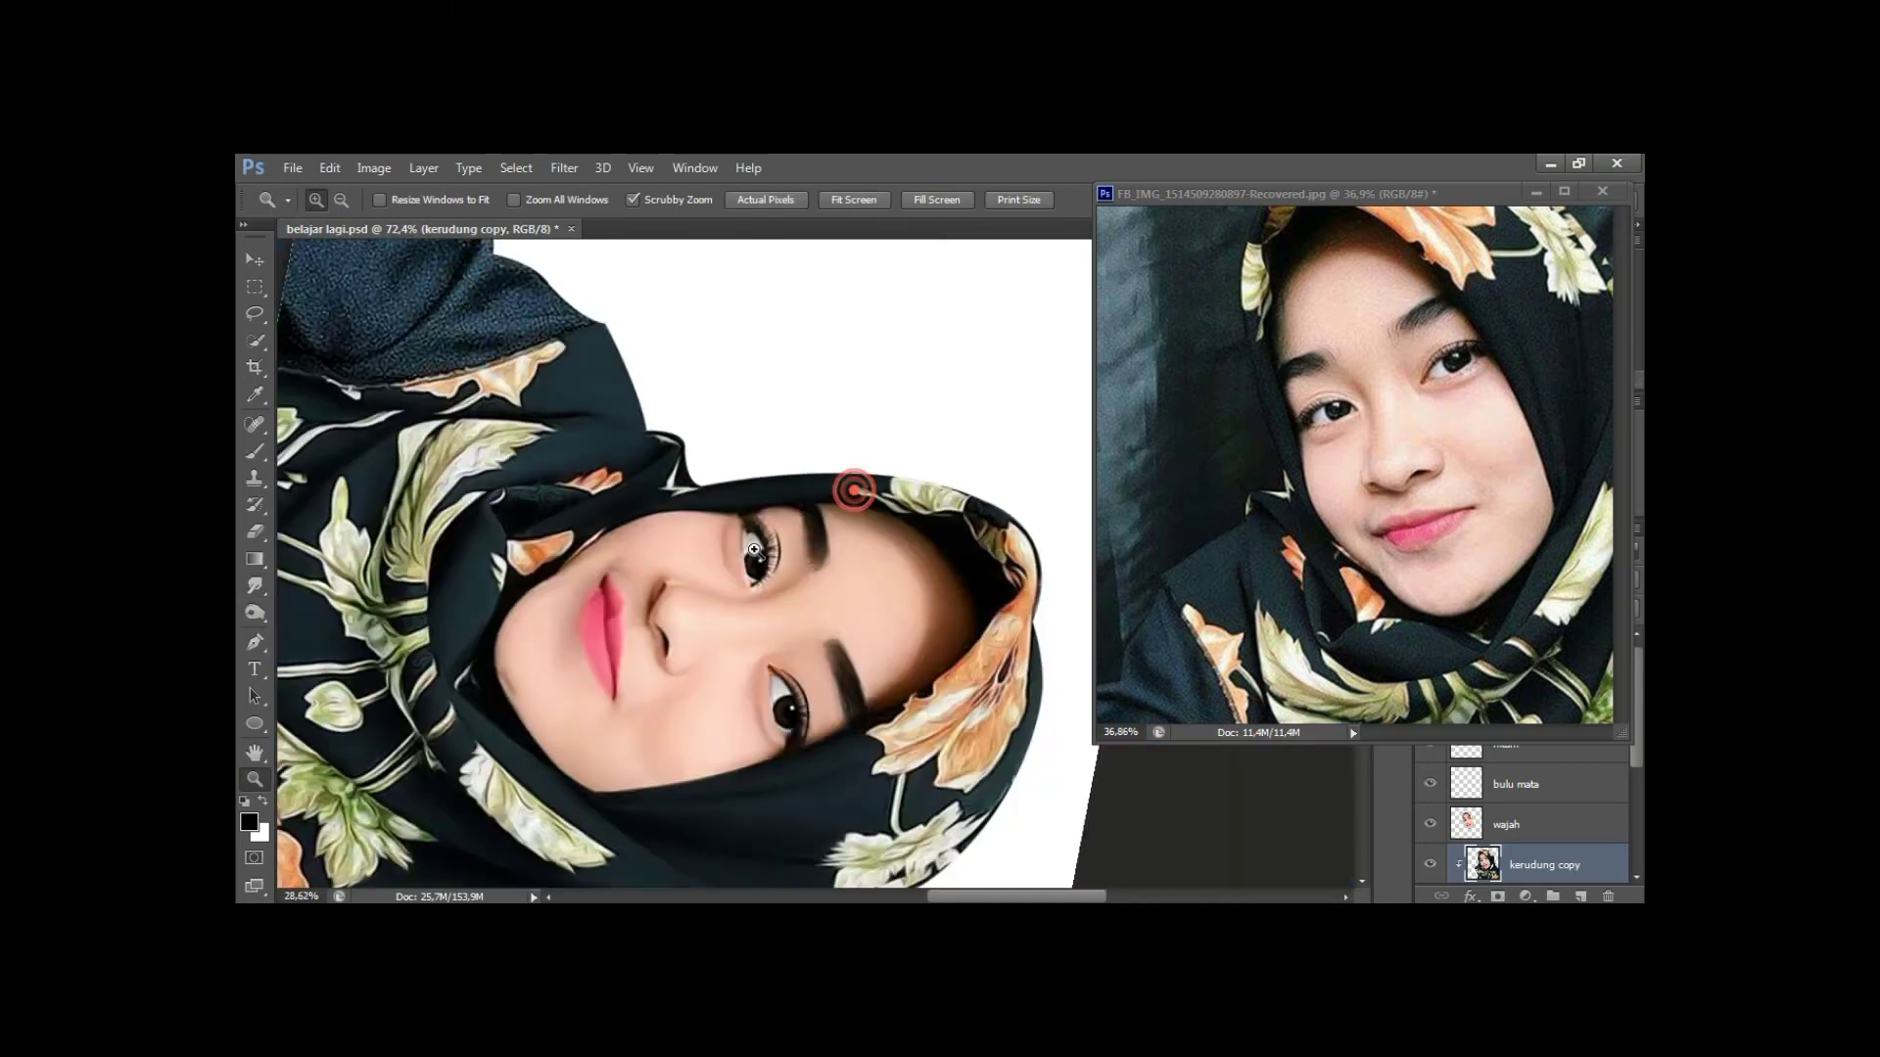
Smudge the face edge along the hijab near the eyebrow on a wajah copy, then merge it down.
{"action": "key", "text": "alt+bracketright"}
{"action": "key", "text": "ctrl+j"}
{"action": "scroll", "coordinate": [801, 551], "scroll_direction": "up", "scroll_amount": 3}
{"action": "left_click_drag", "start_coordinate": [801, 551], "coordinate": [720, 625]}
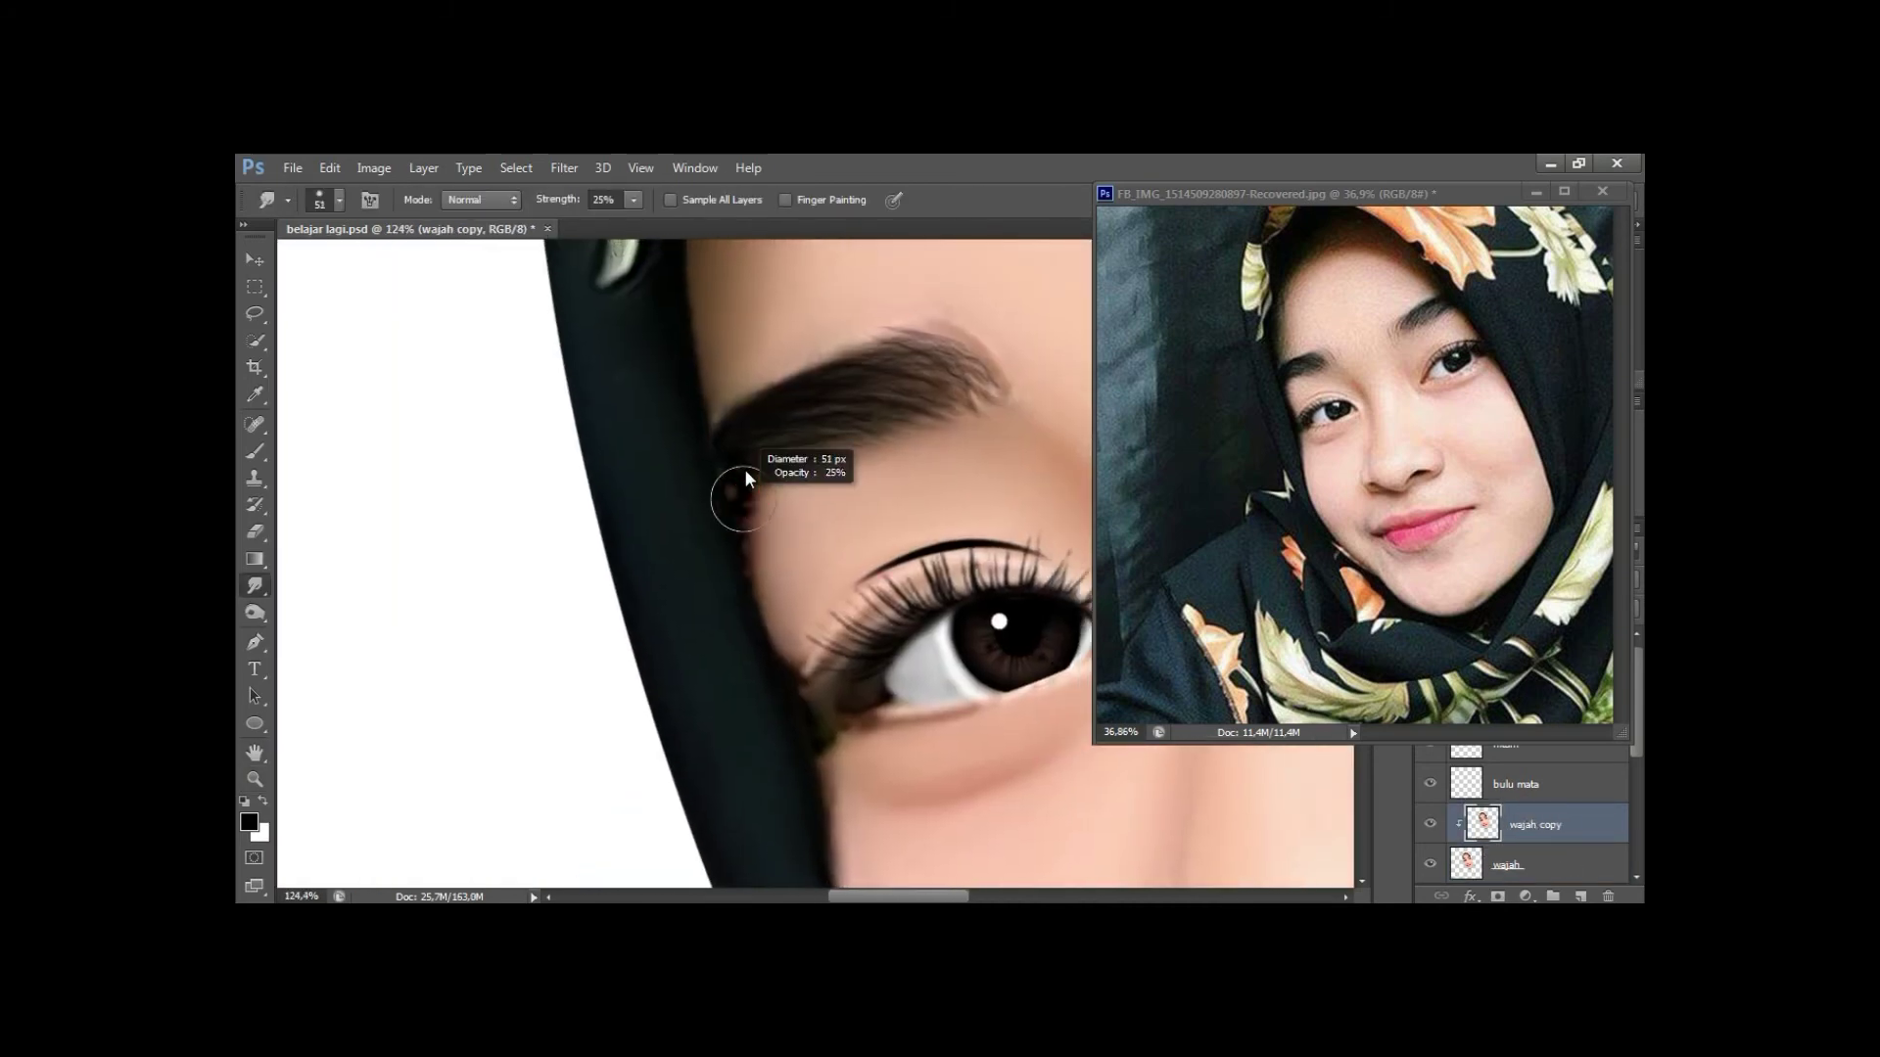
{"action": "left_click_drag", "start_coordinate": [738, 496], "coordinate": [705, 398]}
{"action": "left_click_drag", "start_coordinate": [736, 543], "coordinate": [725, 479]}
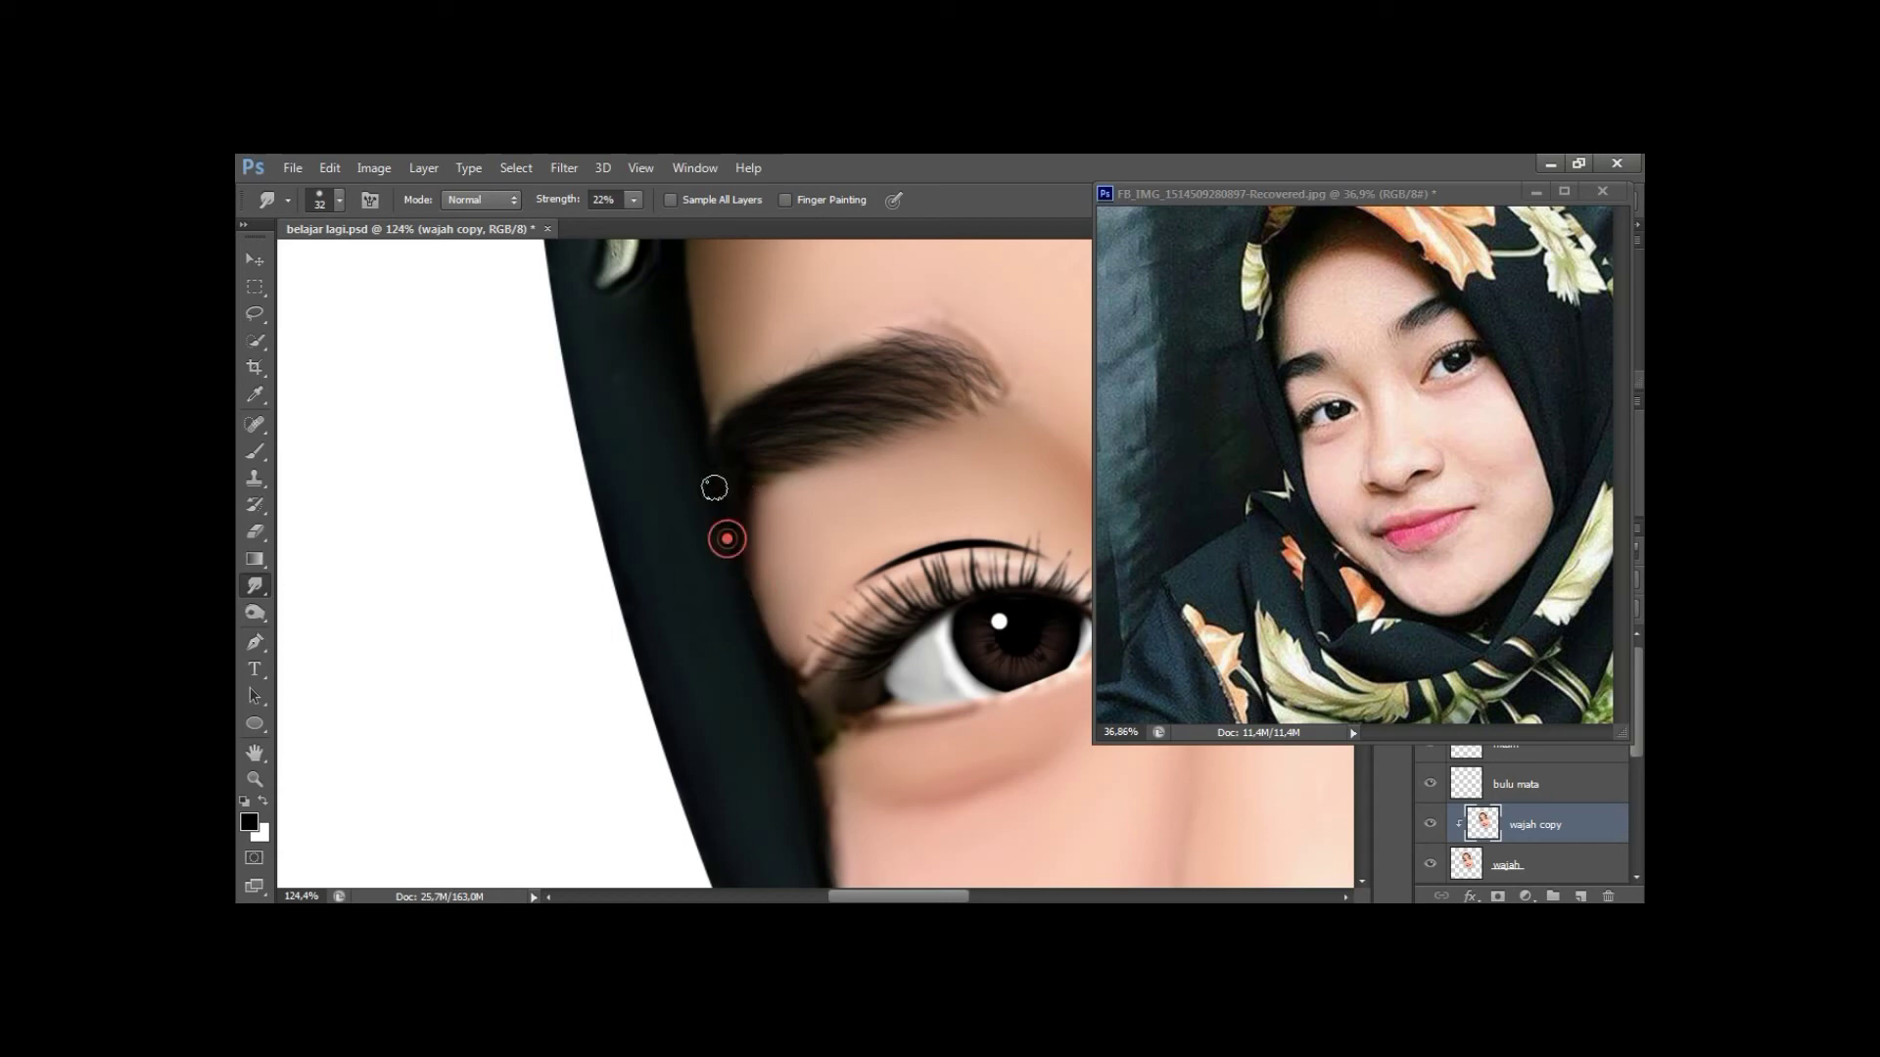
{"action": "left_click_drag", "start_coordinate": [739, 560], "coordinate": [713, 453]}
{"action": "left_click", "coordinate": [1556, 874]}
{"action": "key", "text": "ctrl+e"}
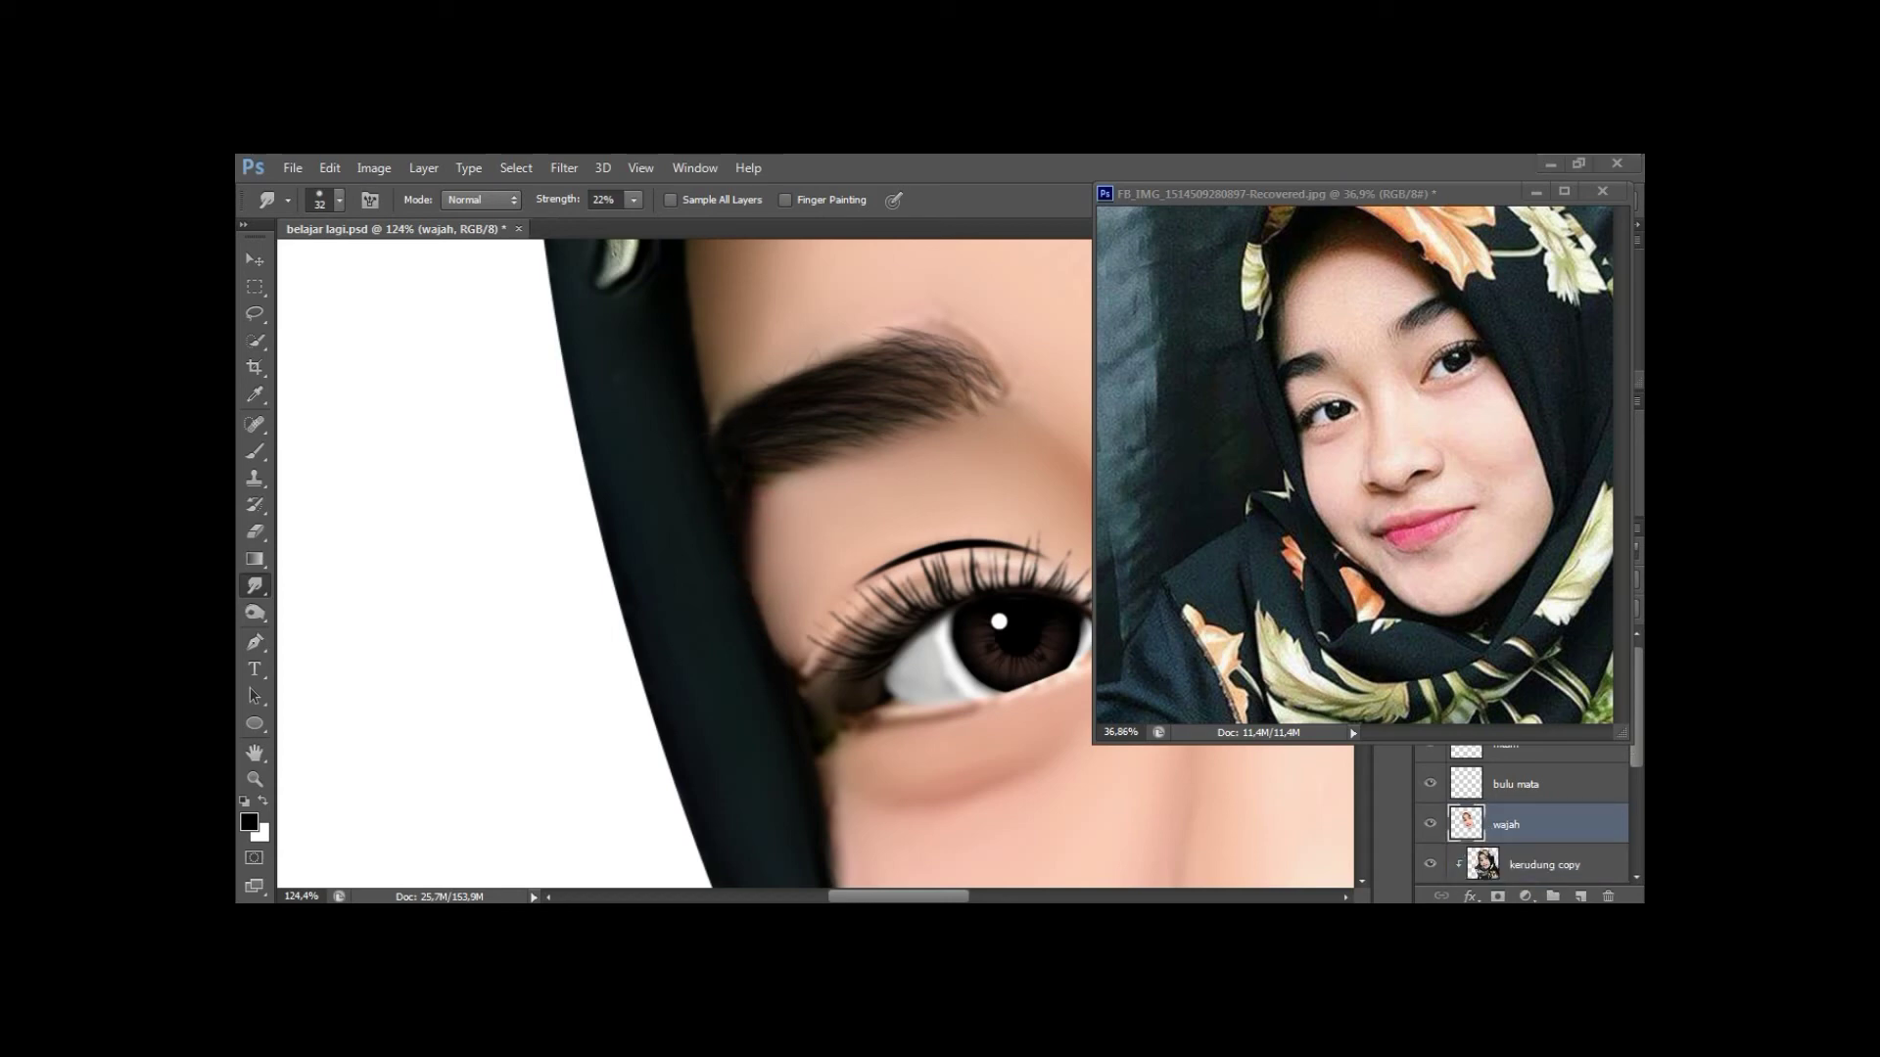
Make another wajah copy clipped to wajah, inspect the left eye, and merge it back down.
{"action": "mouse_move", "coordinate": [797, 773]}
{"action": "left_mouse_down"}
{"action": "mouse_move", "coordinate": [760, 569]}
{"action": "mouse_move", "coordinate": [805, 670]}
{"action": "left_mouse_up"}
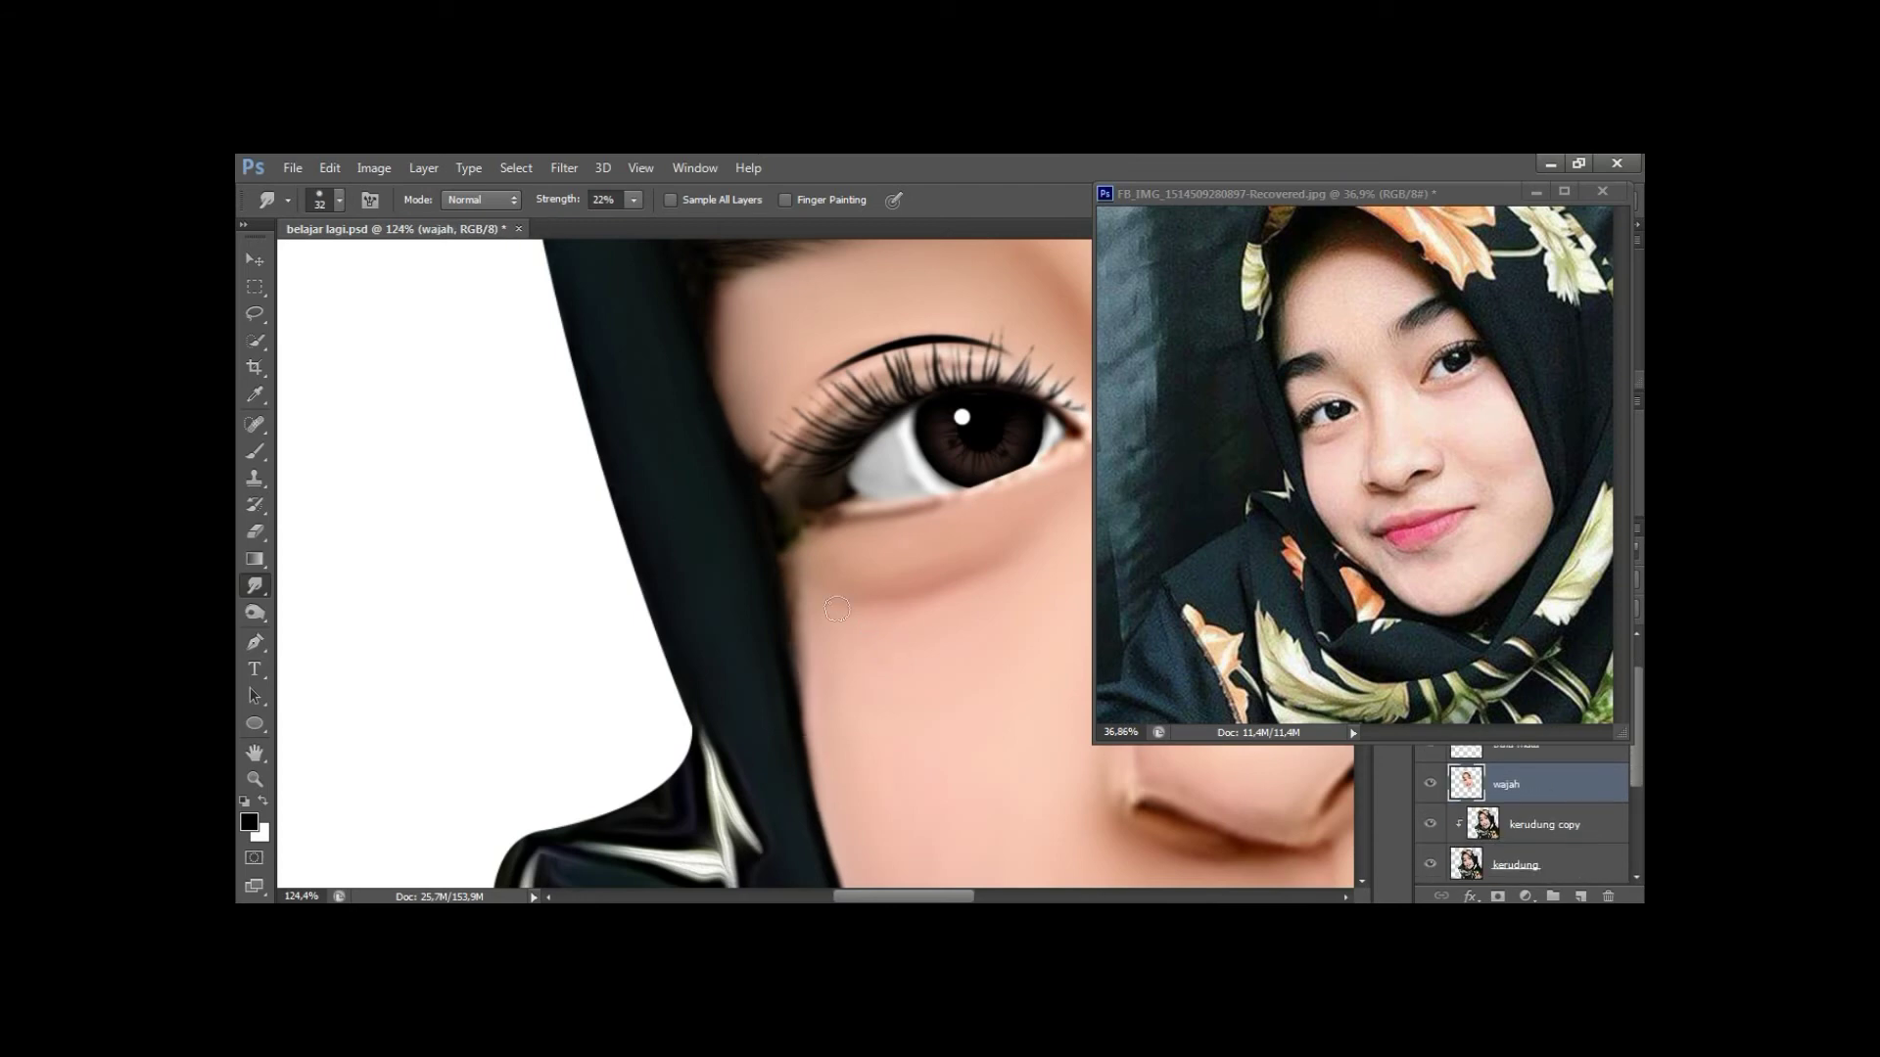
{"action": "key", "text": "ctrl+j"}
{"action": "key", "text": "ctrl+alt+g"}
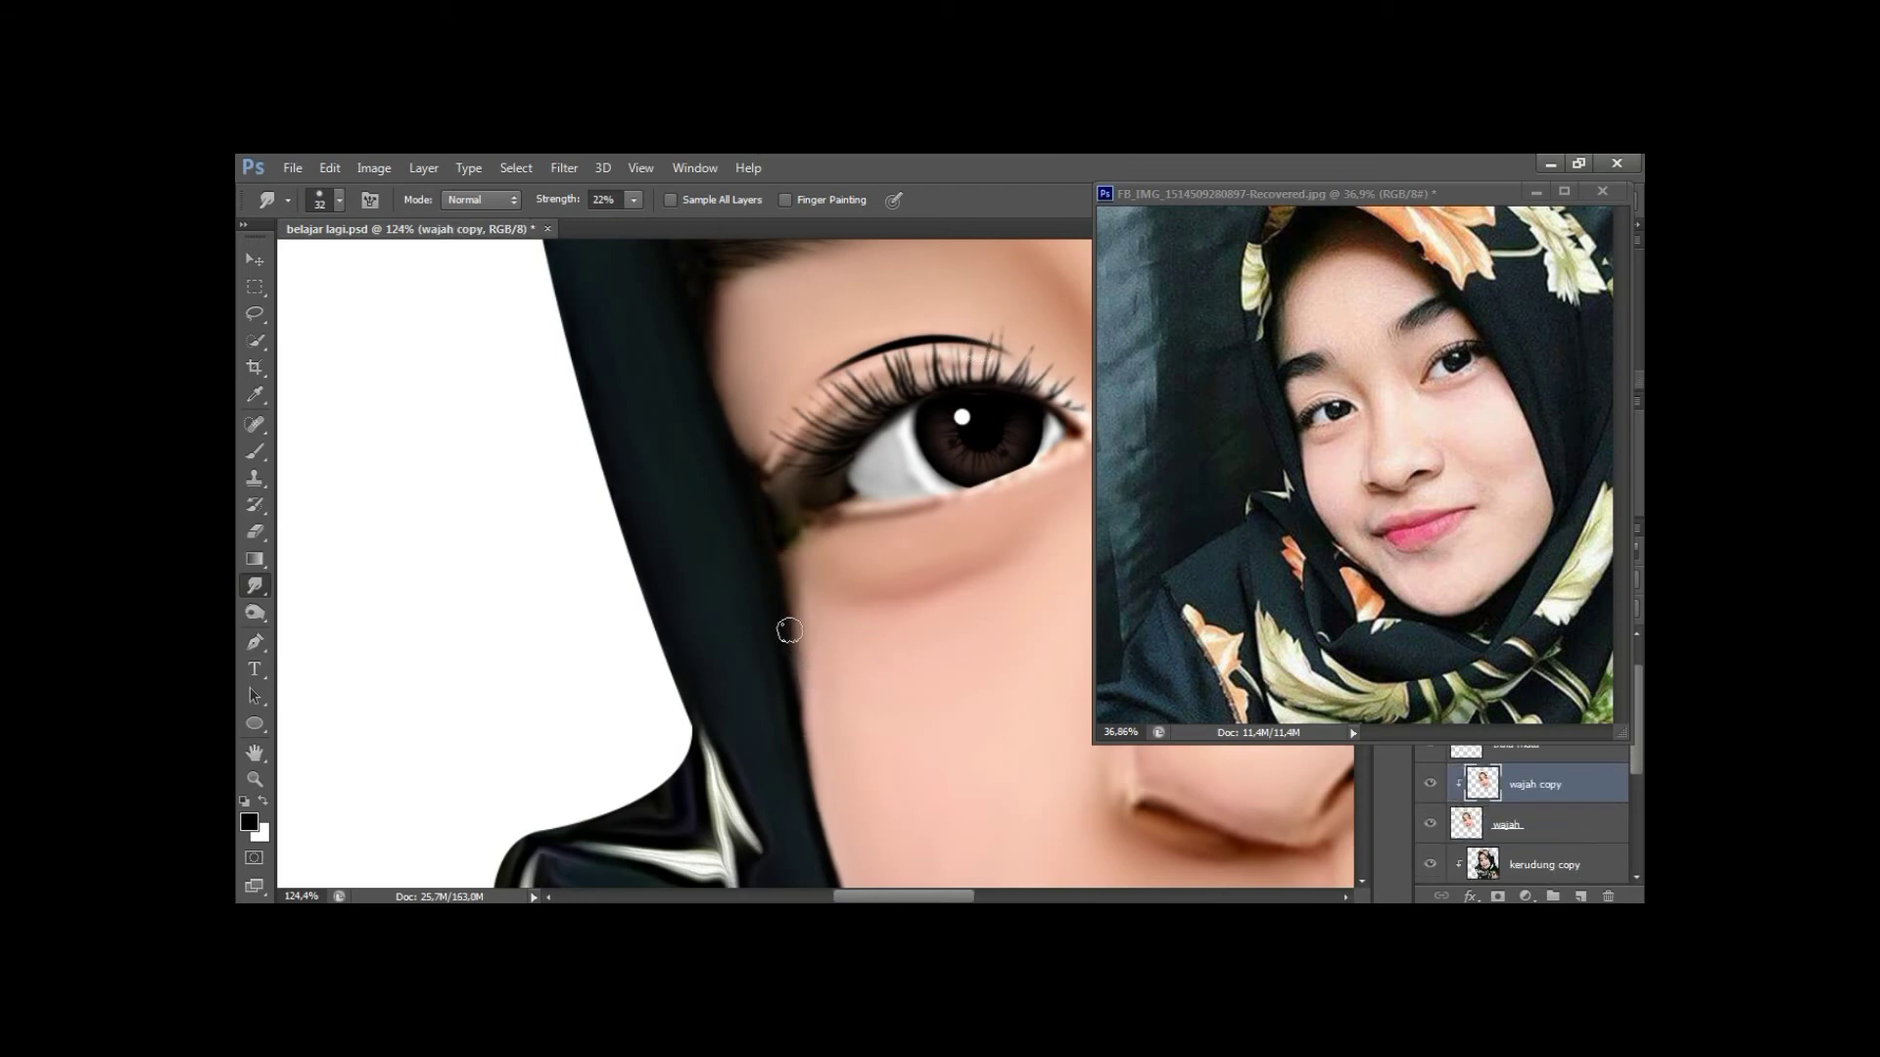
{"action": "scroll", "coordinate": [783, 637], "scroll_direction": "up", "scroll_amount": 3}
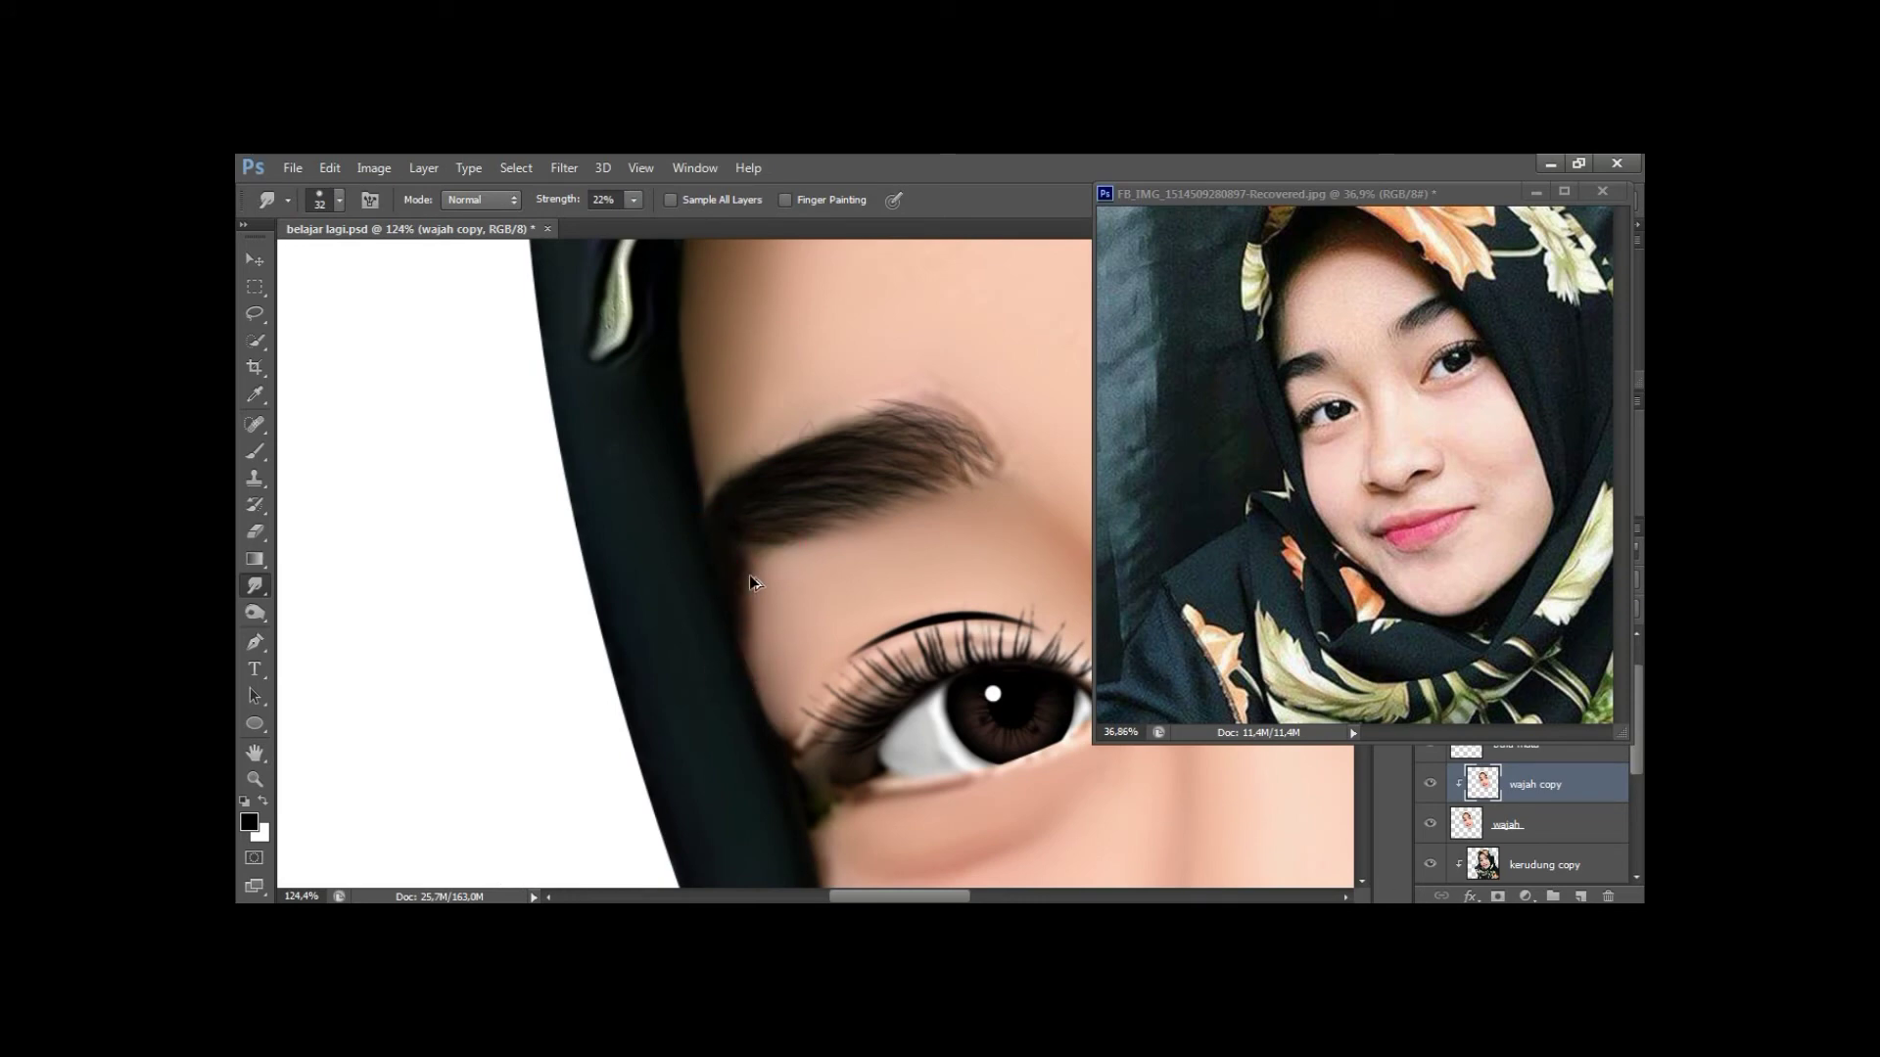
{"action": "scroll", "coordinate": [831, 701], "scroll_direction": "down", "scroll_amount": 5}
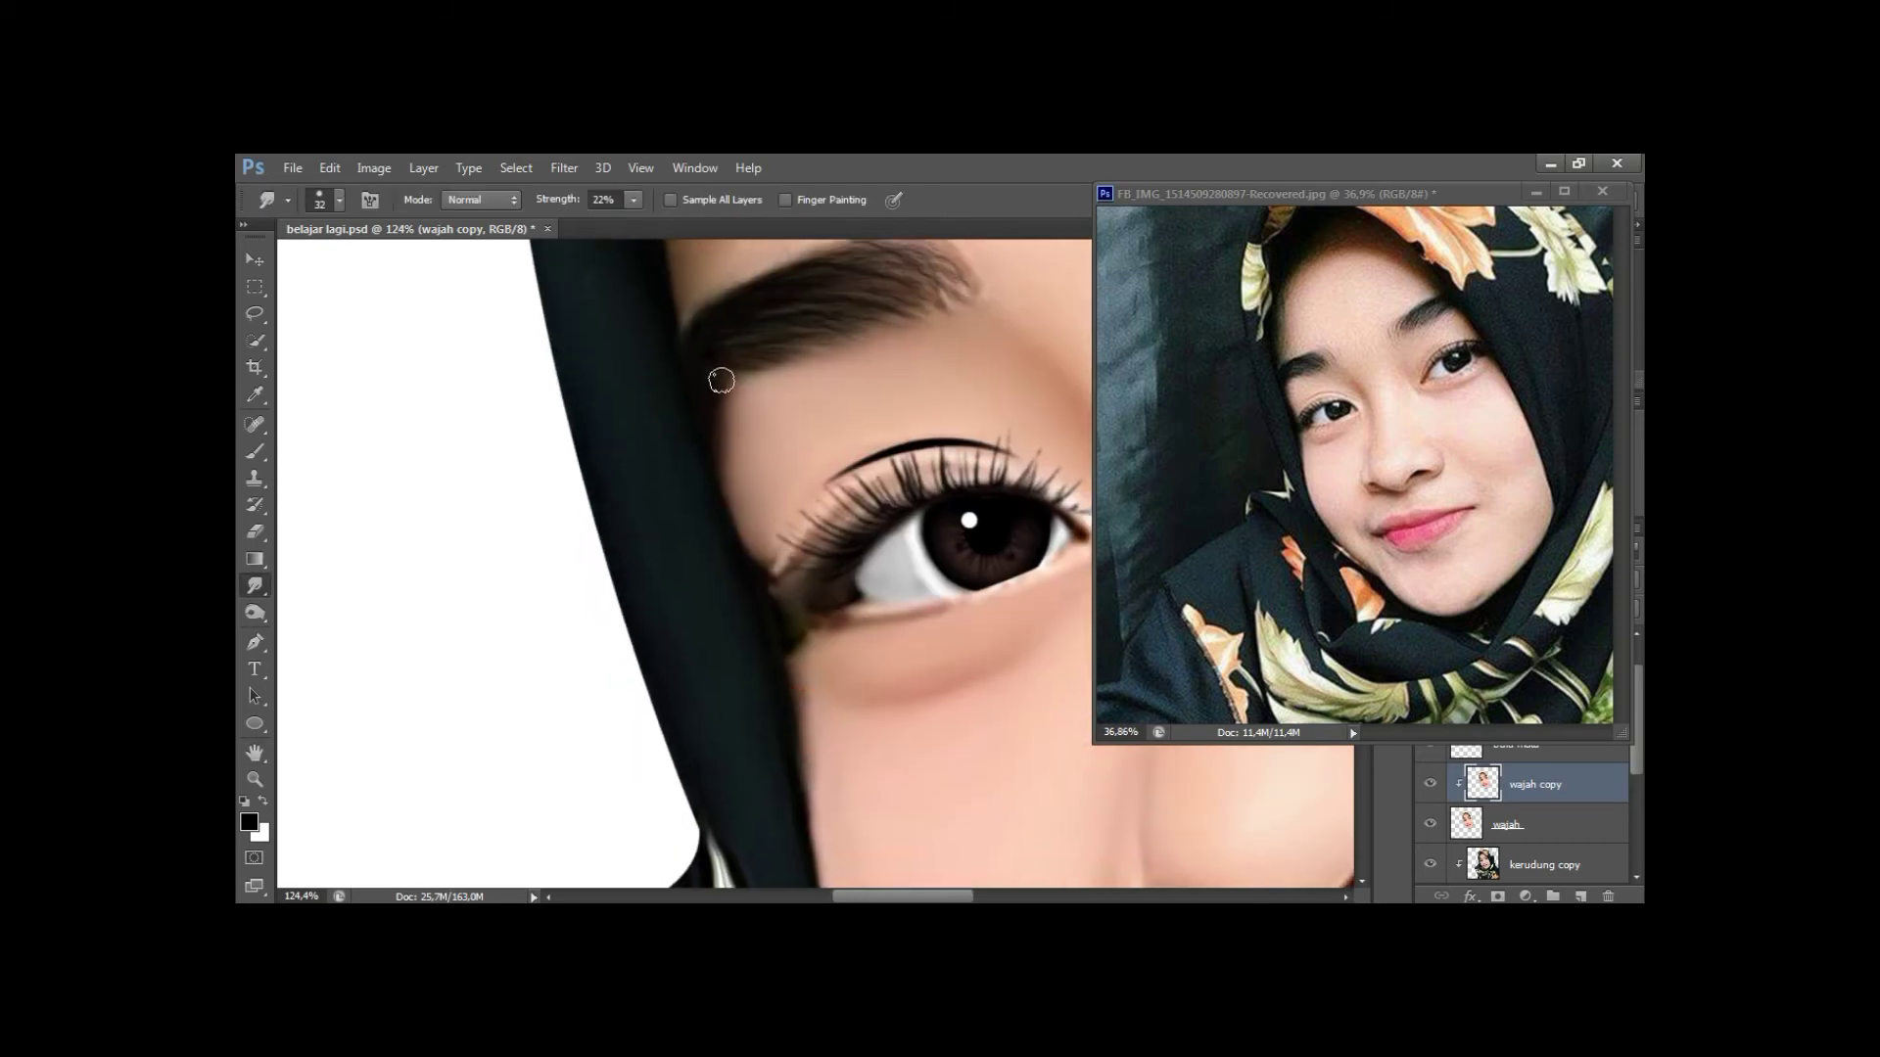
{"action": "key", "text": "z"}
{"action": "left_click", "coordinate": [907, 541]}
{"action": "left_click_drag", "start_coordinate": [891, 565], "coordinate": [864, 540]}
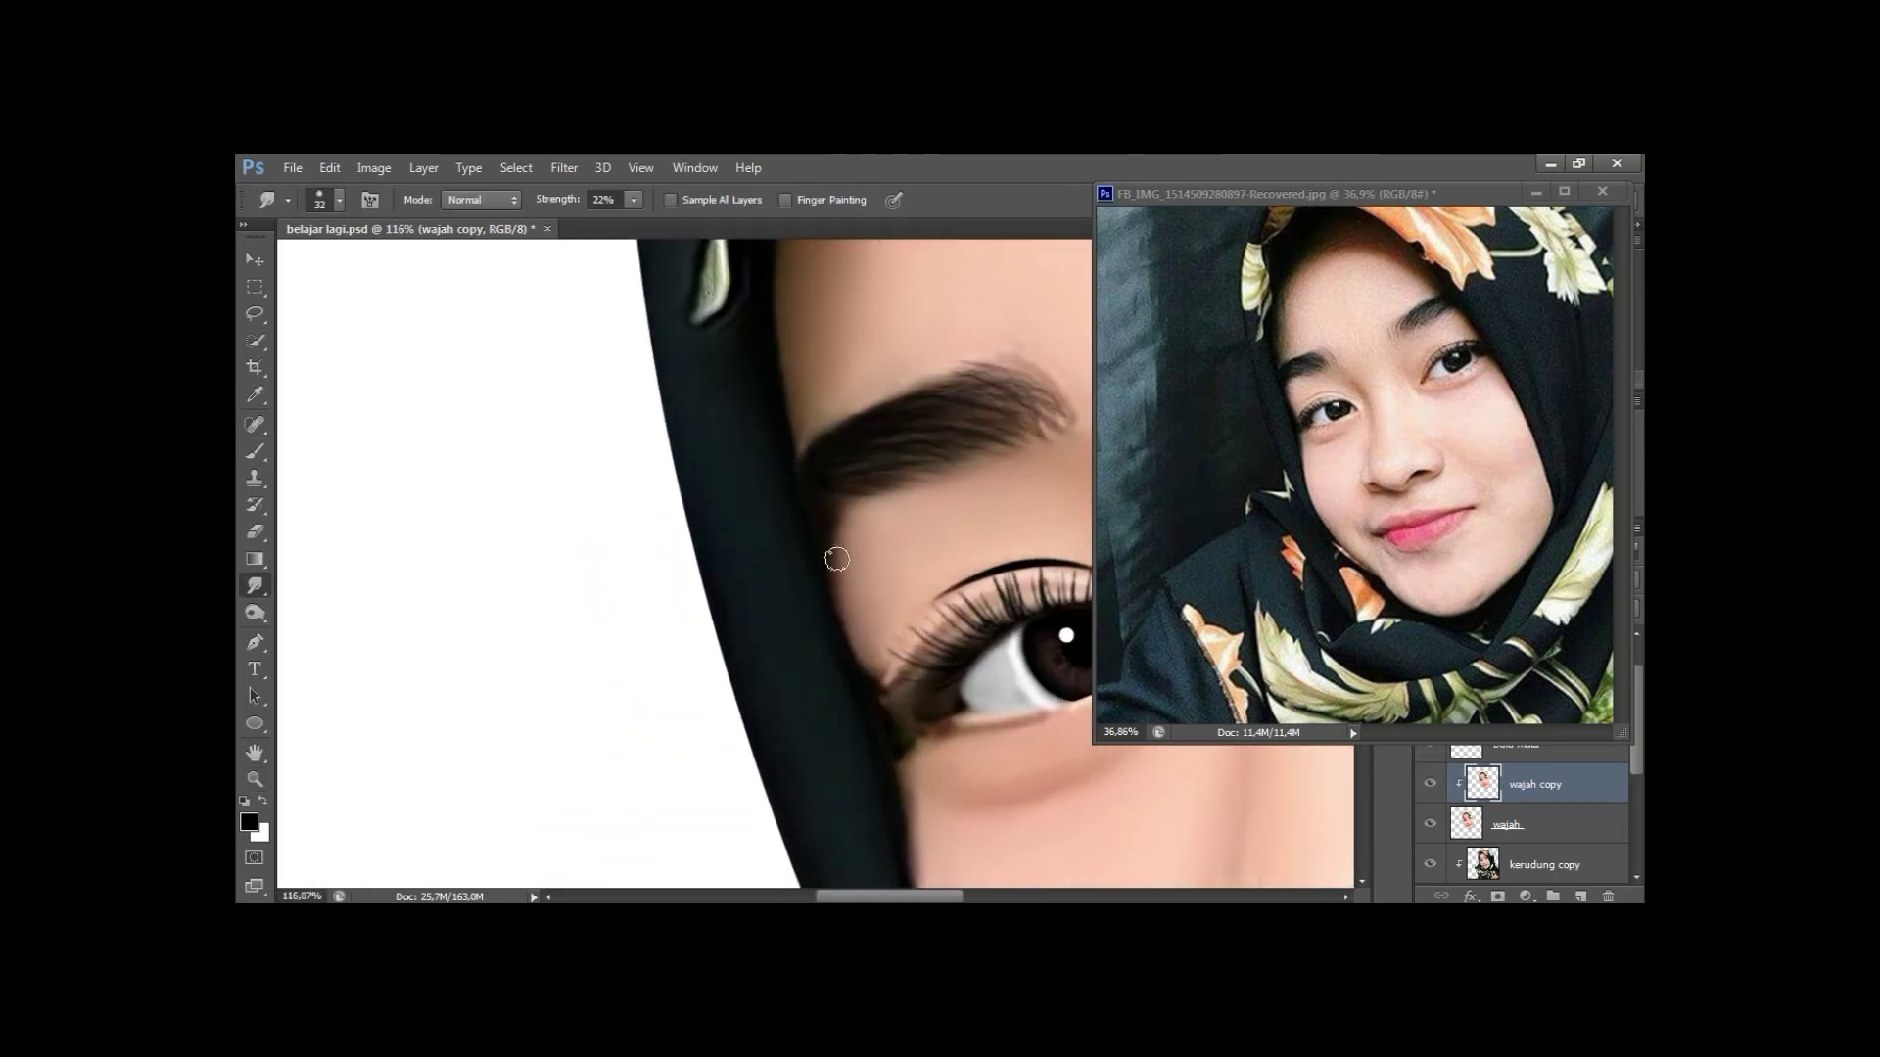
{"action": "key", "text": "z"}
{"action": "mouse_move", "coordinate": [819, 671]}
{"action": "left_mouse_down"}
{"action": "mouse_move", "coordinate": [1012, 607]}
{"action": "mouse_move", "coordinate": [686, 646]}
{"action": "left_mouse_up"}
{"action": "key", "text": "z"}
{"action": "key", "text": "ctrl+e"}
{"action": "left_click", "coordinate": [1544, 824]}
{"action": "mouse_move", "coordinate": [744, 587]}
{"action": "left_mouse_down"}
{"action": "mouse_move", "coordinate": [812, 587]}
{"action": "mouse_move", "coordinate": [797, 545]}
{"action": "mouse_move", "coordinate": [776, 545]}
{"action": "left_mouse_up"}
Smooth the dark scarf texture below the chin with a 46–60 px smudge brush.
{"action": "key", "text": "bracketright"}
{"action": "key", "text": "bracketright"}
{"action": "key", "text": "bracketright"}
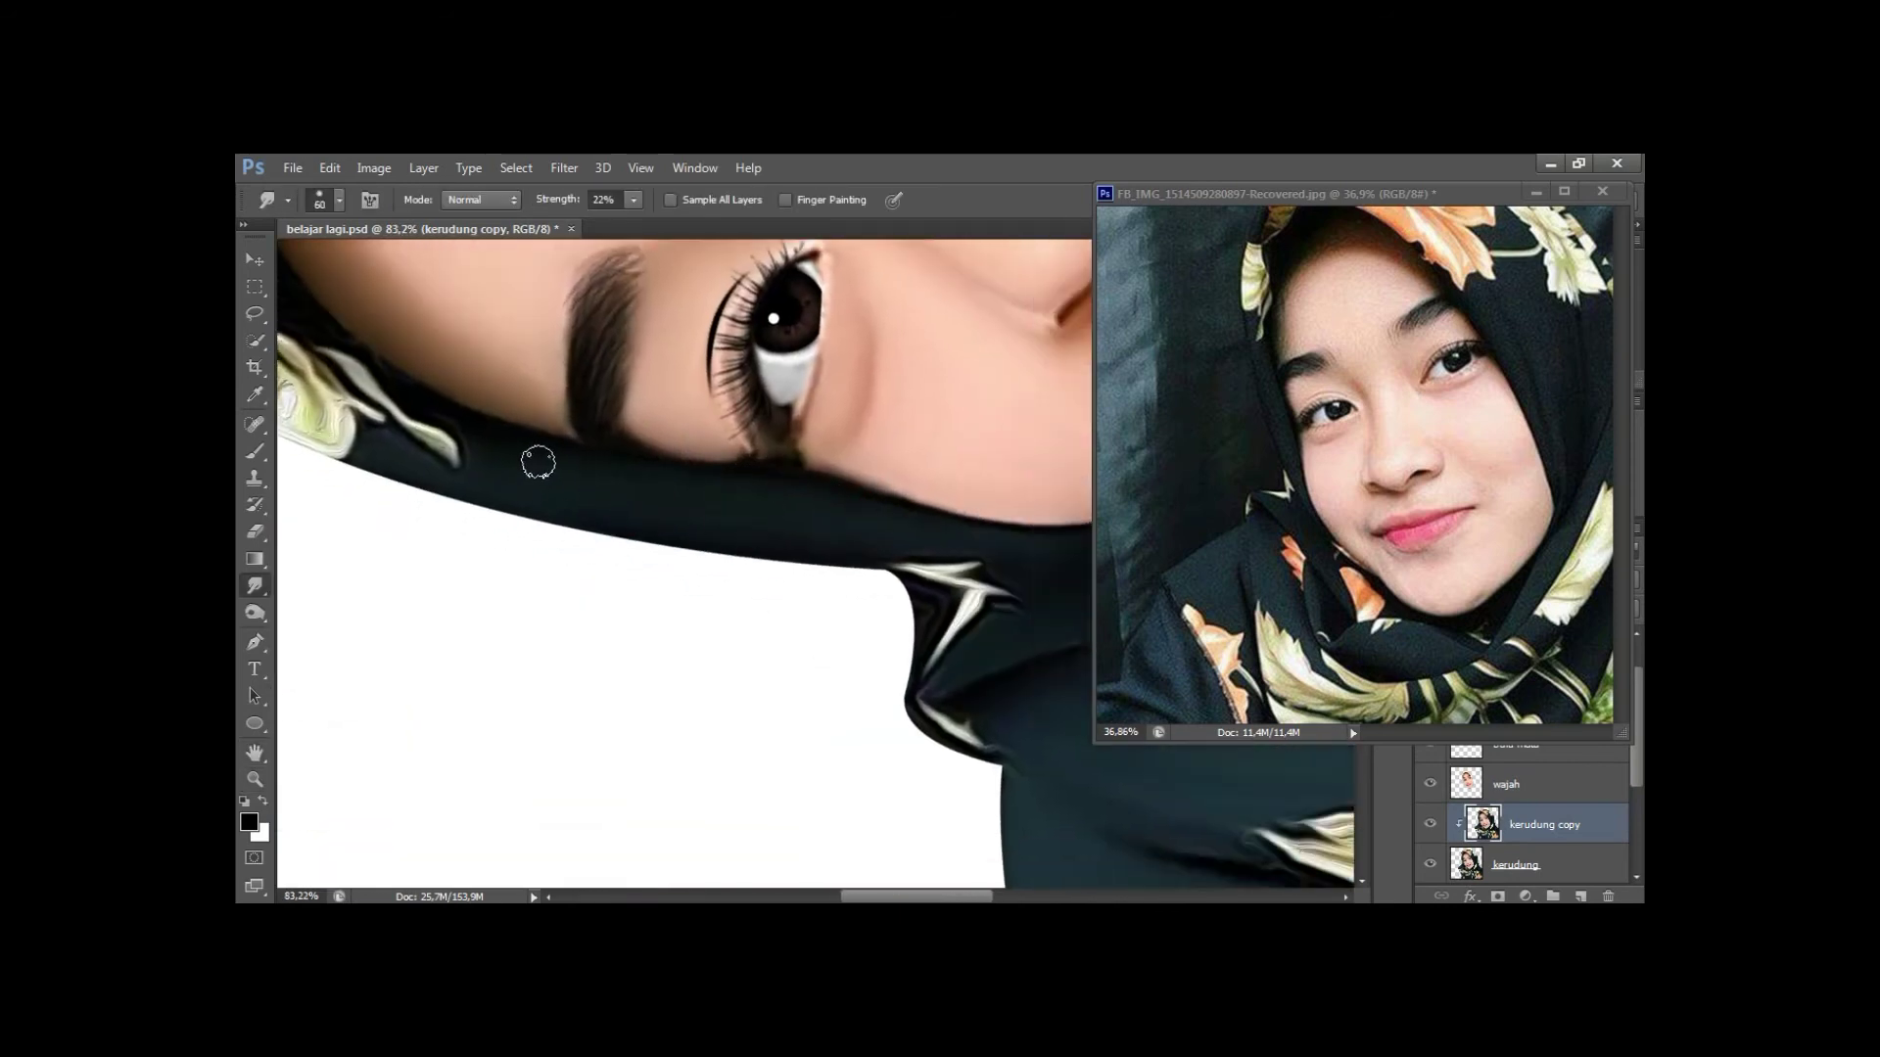
{"action": "left_click_drag", "start_coordinate": [1052, 540], "coordinate": [860, 521]}
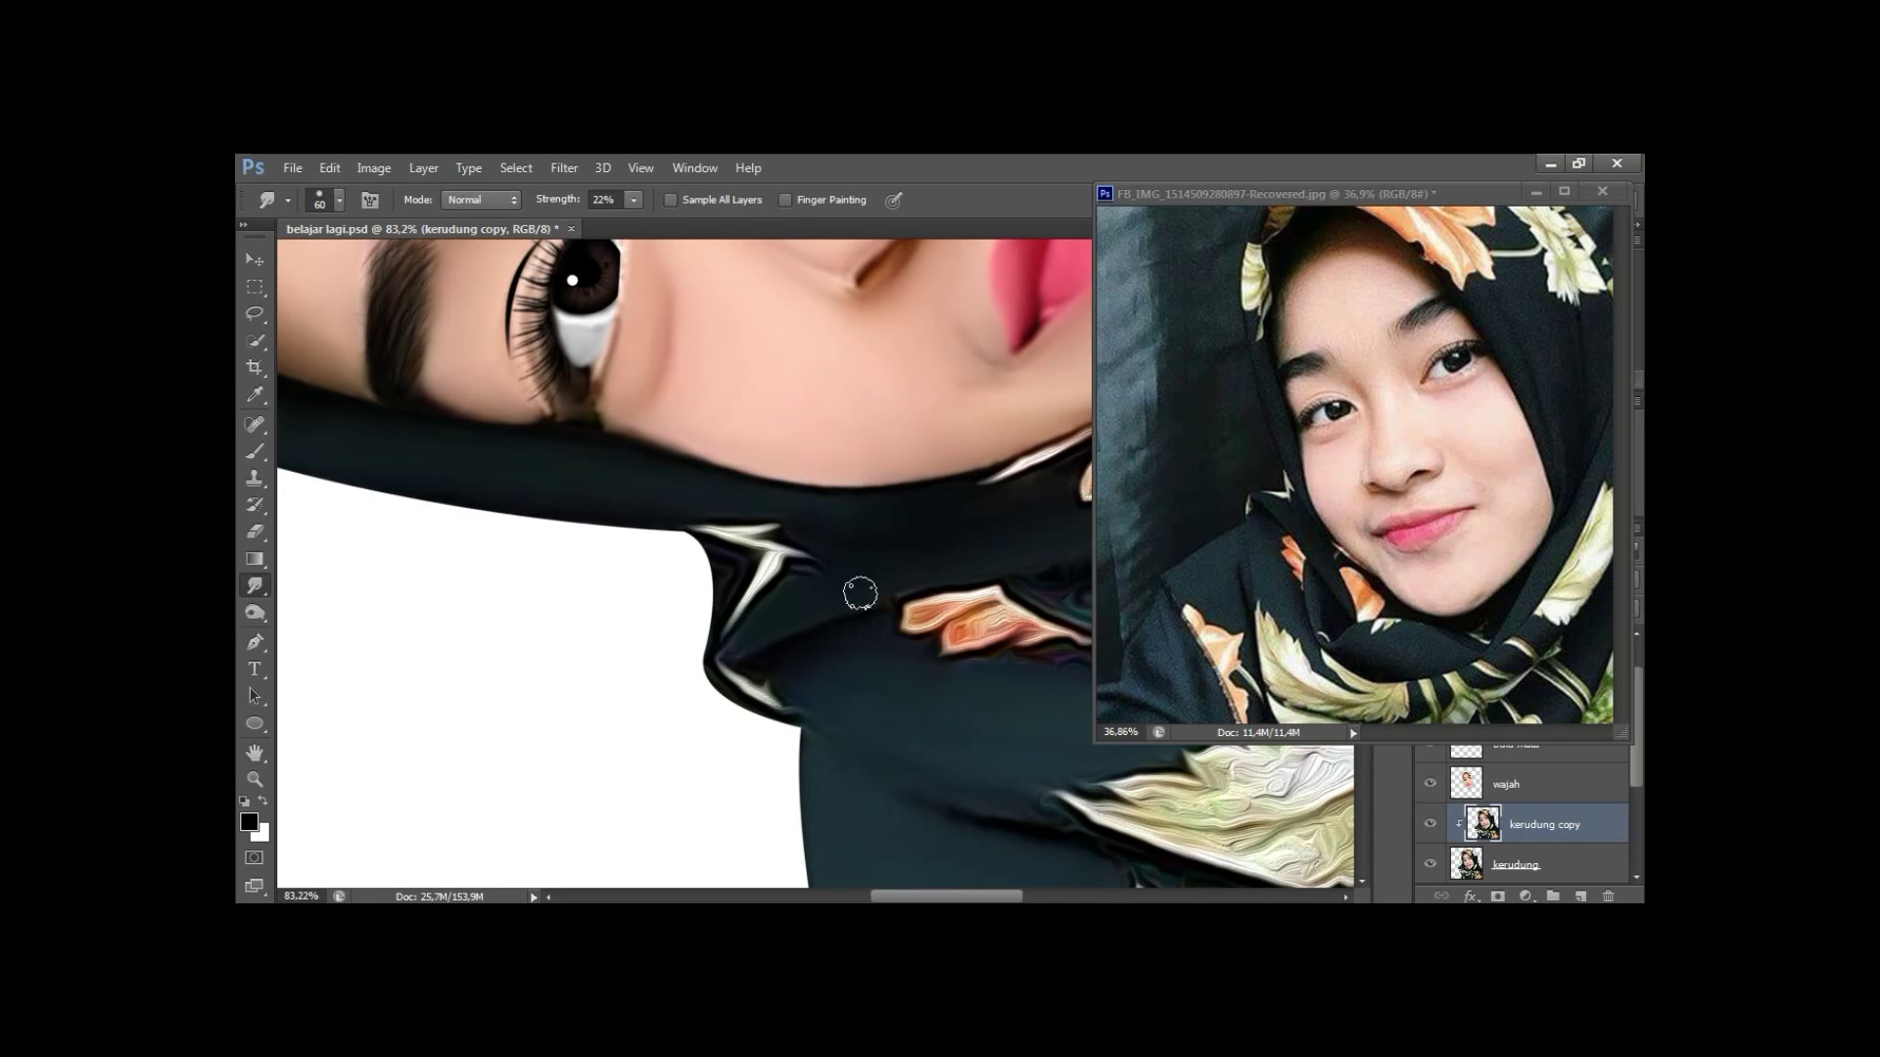
{"action": "scroll", "coordinate": [859, 593], "scroll_direction": "right", "scroll_amount": 3}
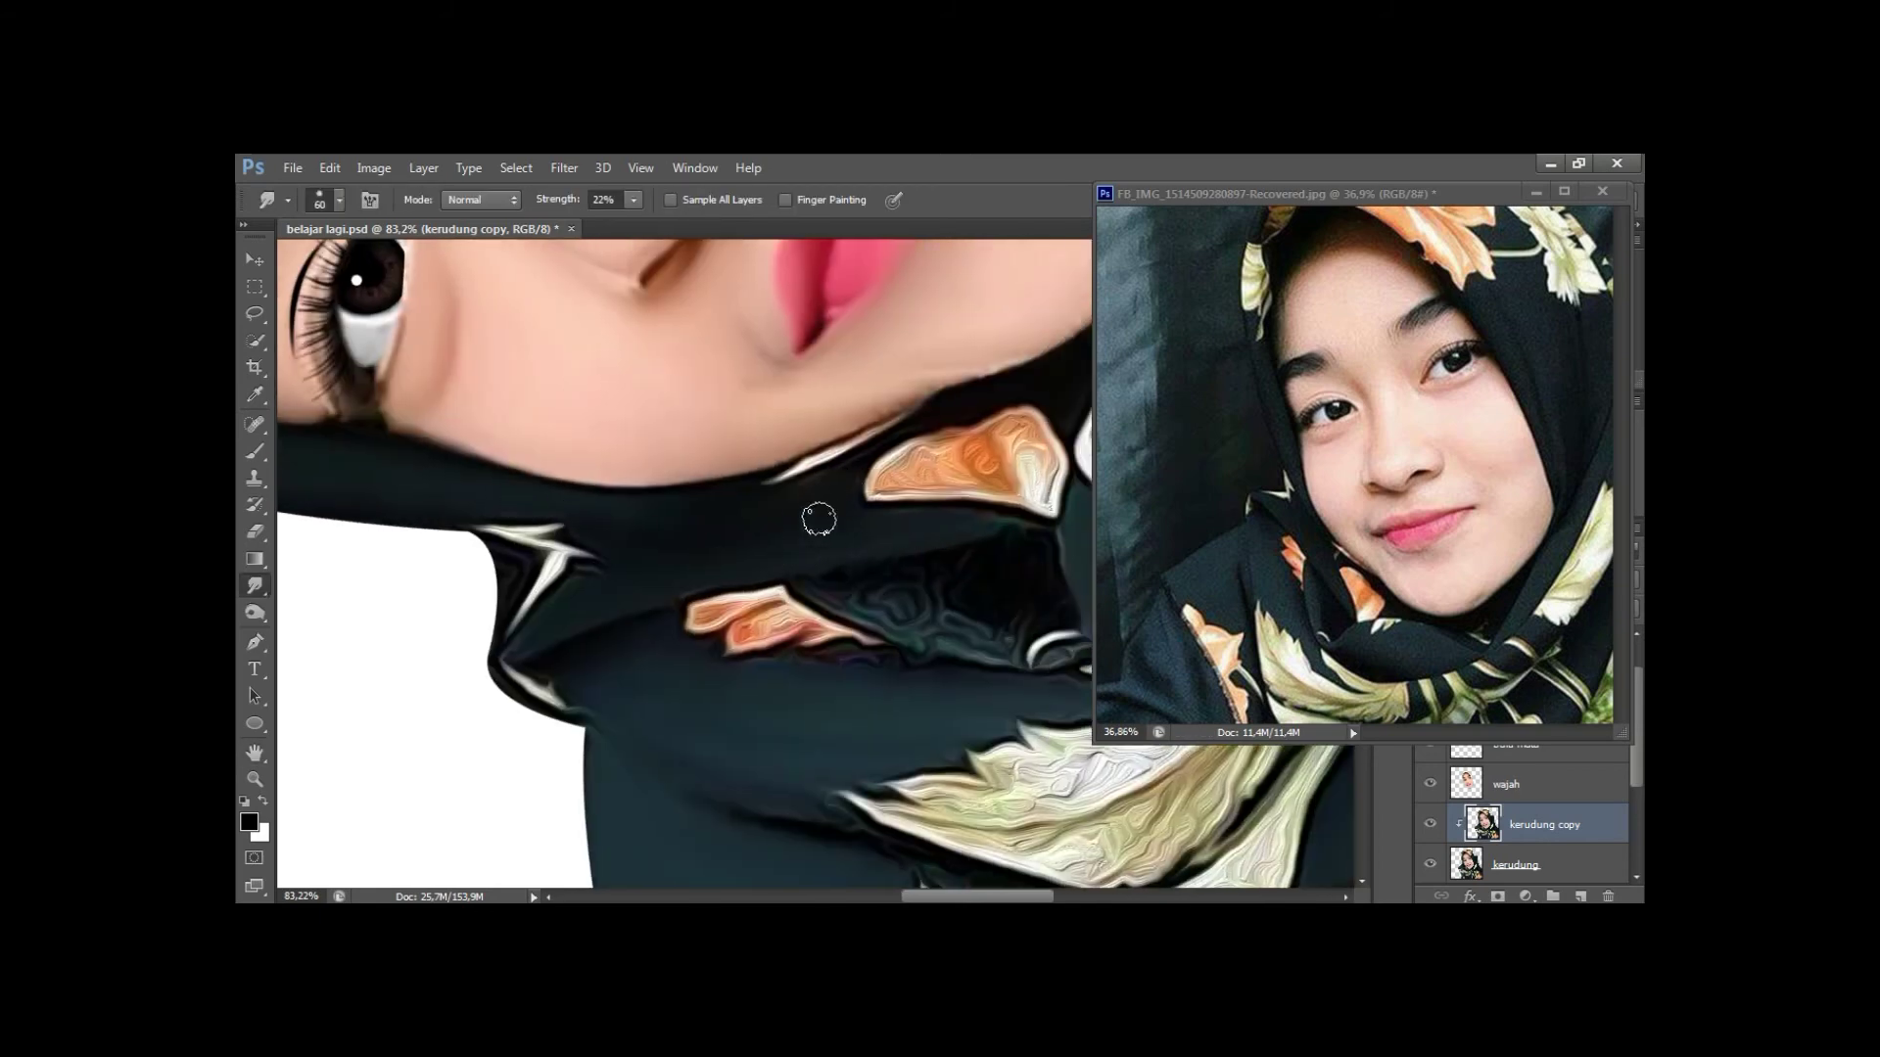
{"action": "left_click_drag", "start_coordinate": [839, 538], "coordinate": [764, 513]}
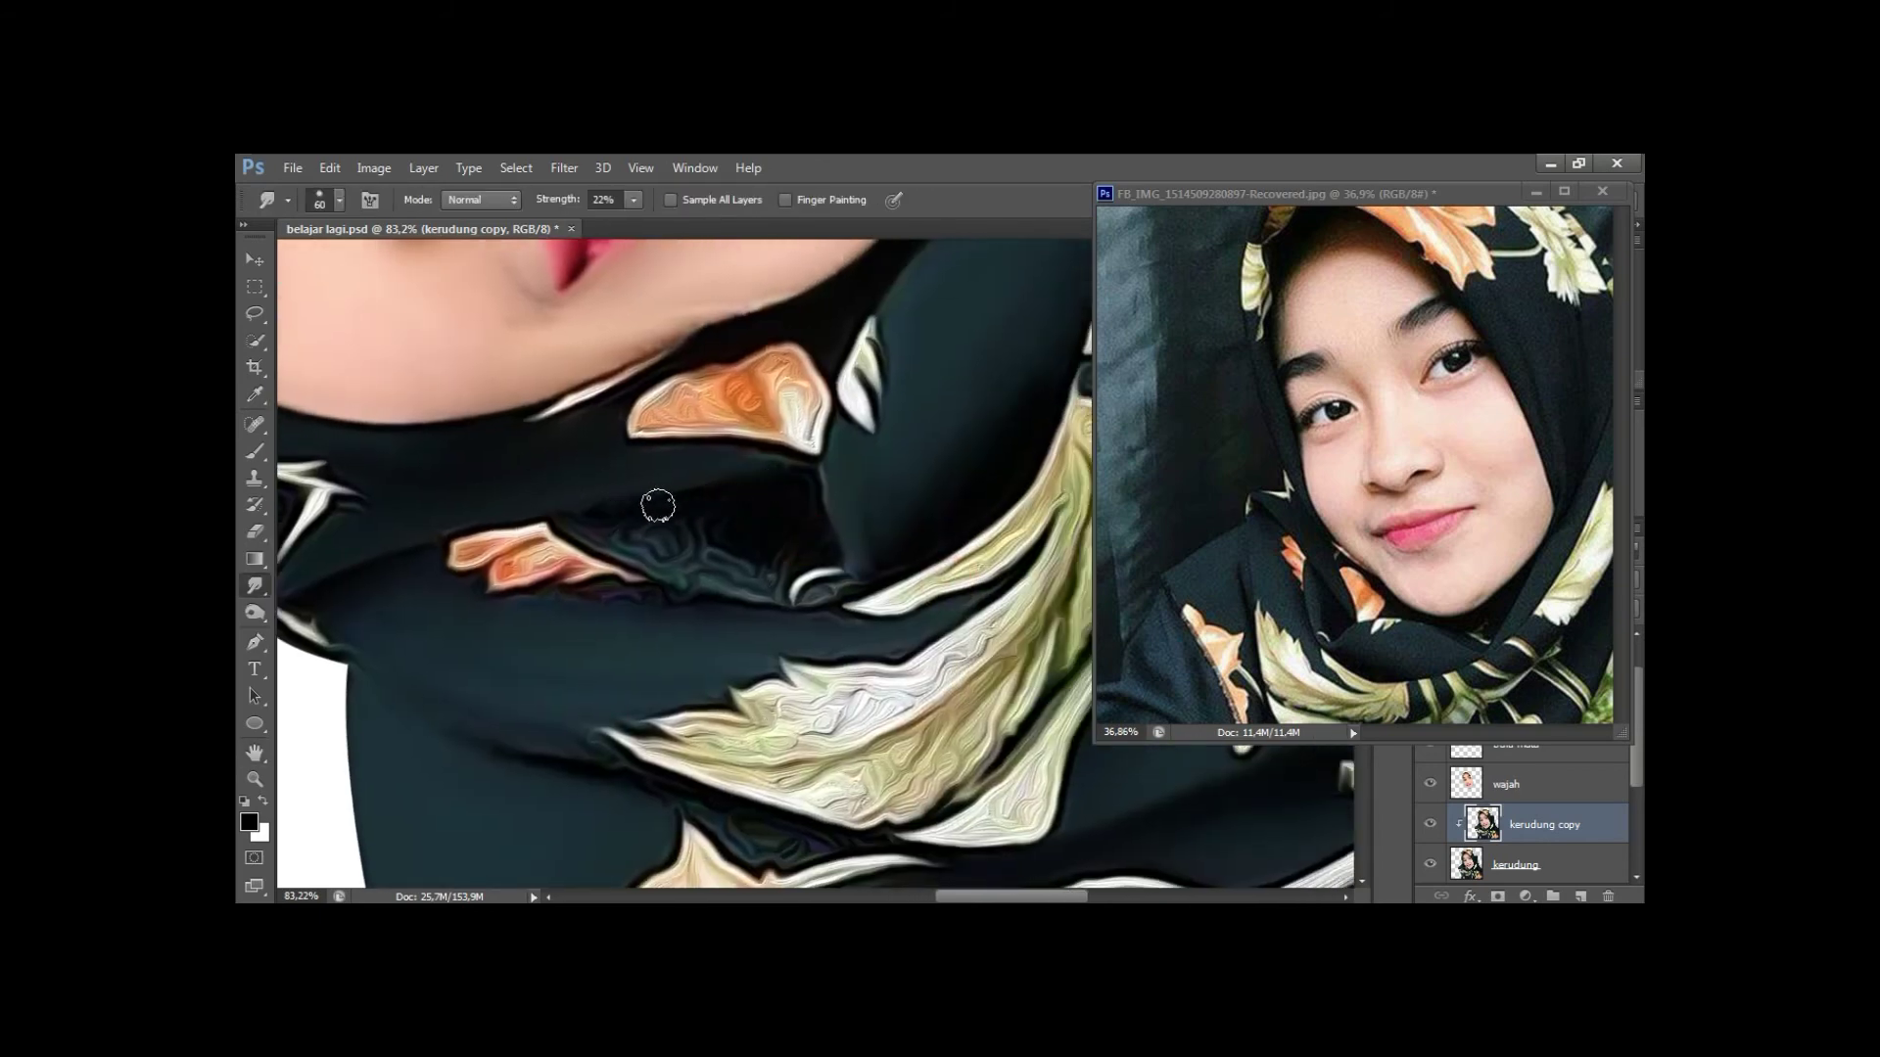
{"action": "left_click_drag", "start_coordinate": [664, 508], "coordinate": [718, 571]}
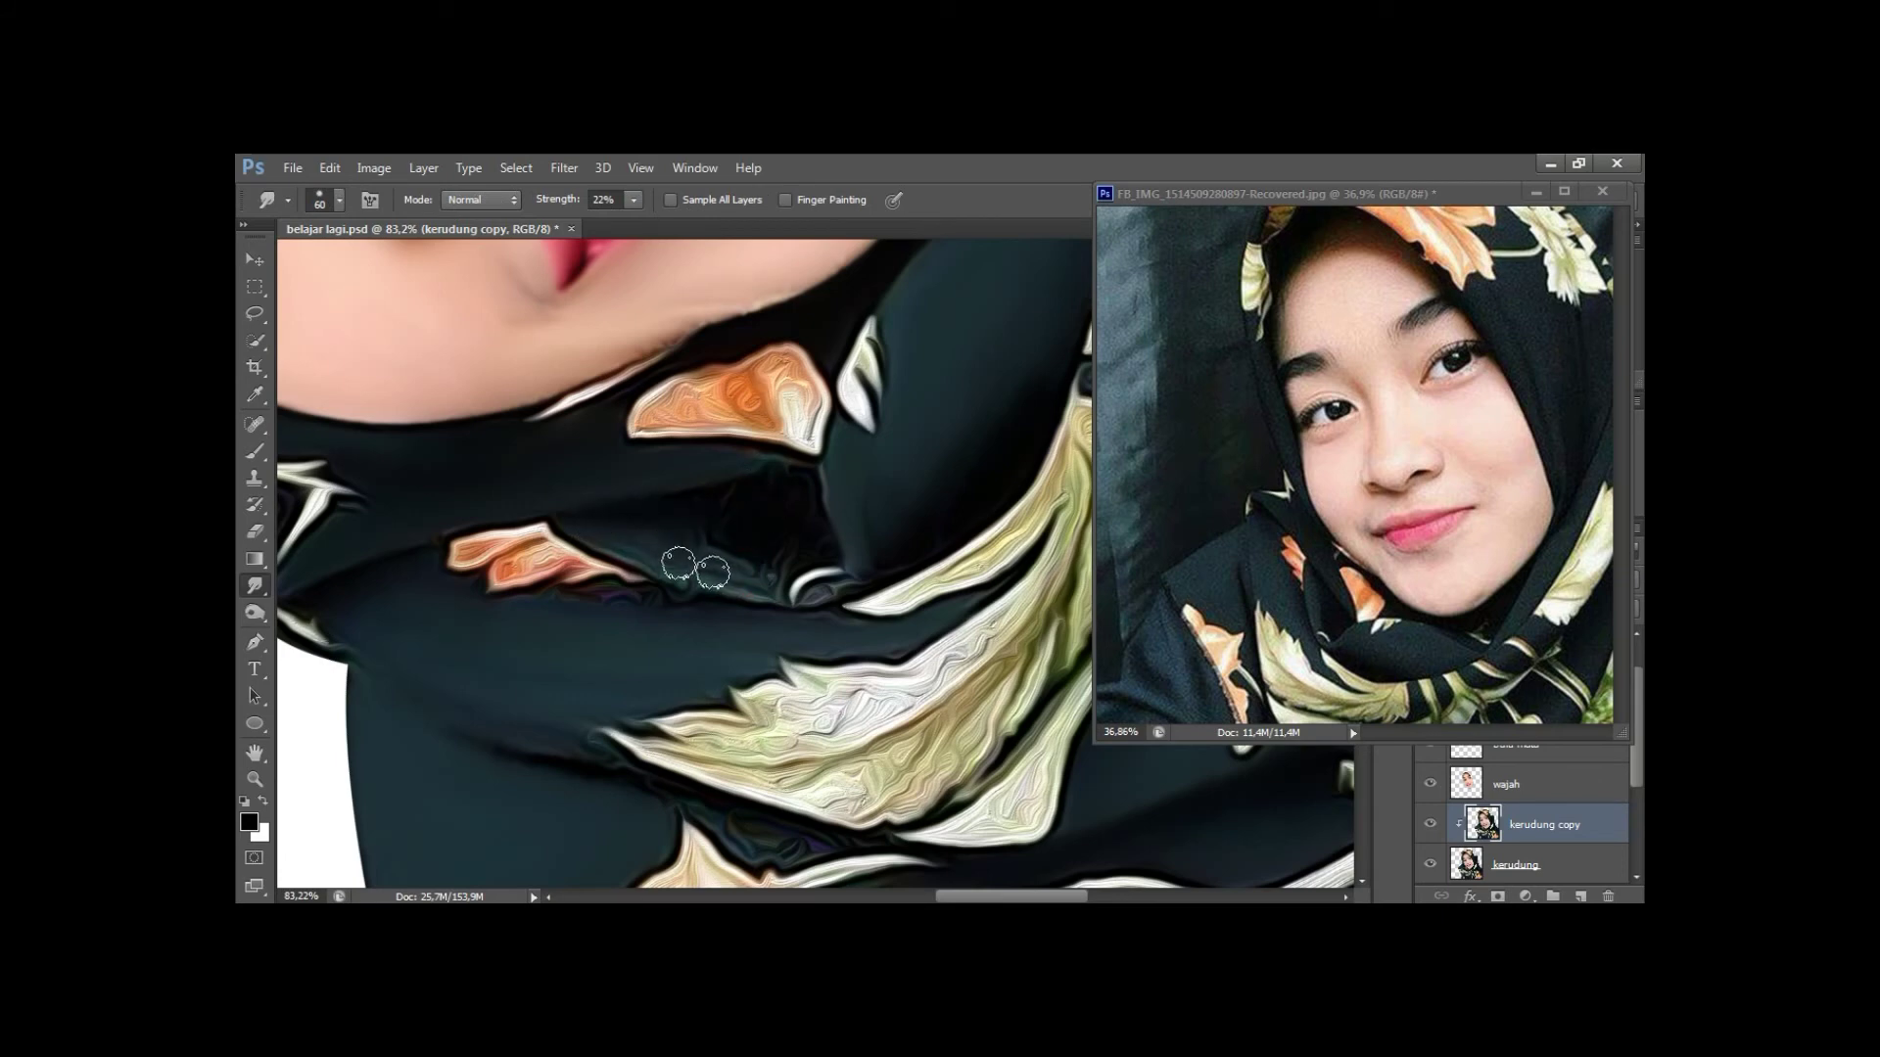
{"action": "mouse_move", "coordinate": [690, 507]}
{"action": "left_mouse_down"}
{"action": "mouse_move", "coordinate": [722, 566]}
{"action": "mouse_move", "coordinate": [636, 519]}
{"action": "mouse_move", "coordinate": [675, 567]}
{"action": "mouse_move", "coordinate": [755, 503]}
{"action": "mouse_move", "coordinate": [694, 518]}
{"action": "mouse_move", "coordinate": [817, 508]}
{"action": "mouse_move", "coordinate": [816, 538]}
{"action": "left_mouse_up"}
{"action": "key", "text": "3"}
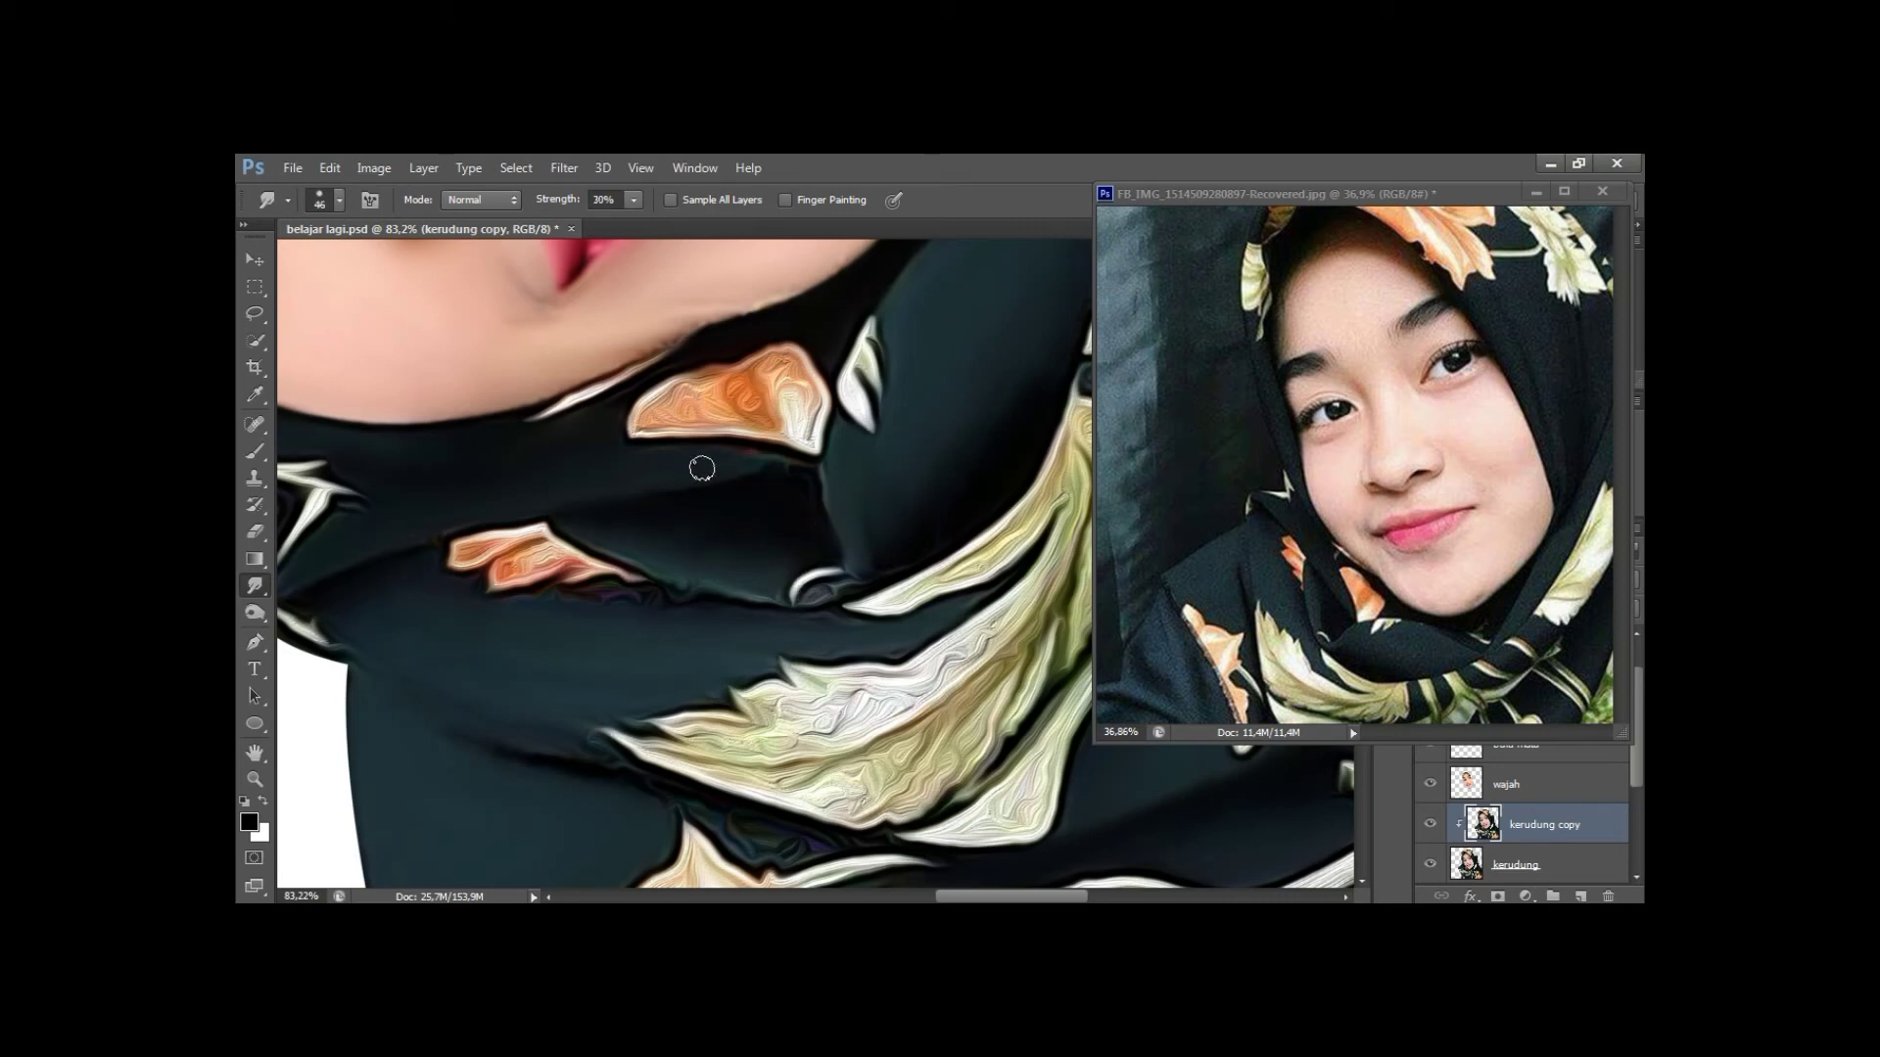
{"action": "left_click_drag", "start_coordinate": [722, 482], "coordinate": [671, 495]}
Smear away the dark speck and soften the lower fold crease shadow with a 36 px brush.
{"action": "key", "text": "z"}
{"action": "left_click", "coordinate": [862, 586], "text": "alt"}
{"action": "left_click", "coordinate": [777, 666], "text": "alt"}
{"action": "left_click", "coordinate": [688, 587]}
{"action": "key", "text": "h"}
{"action": "left_click_drag", "start_coordinate": [1126, 862], "coordinate": [810, 609]}
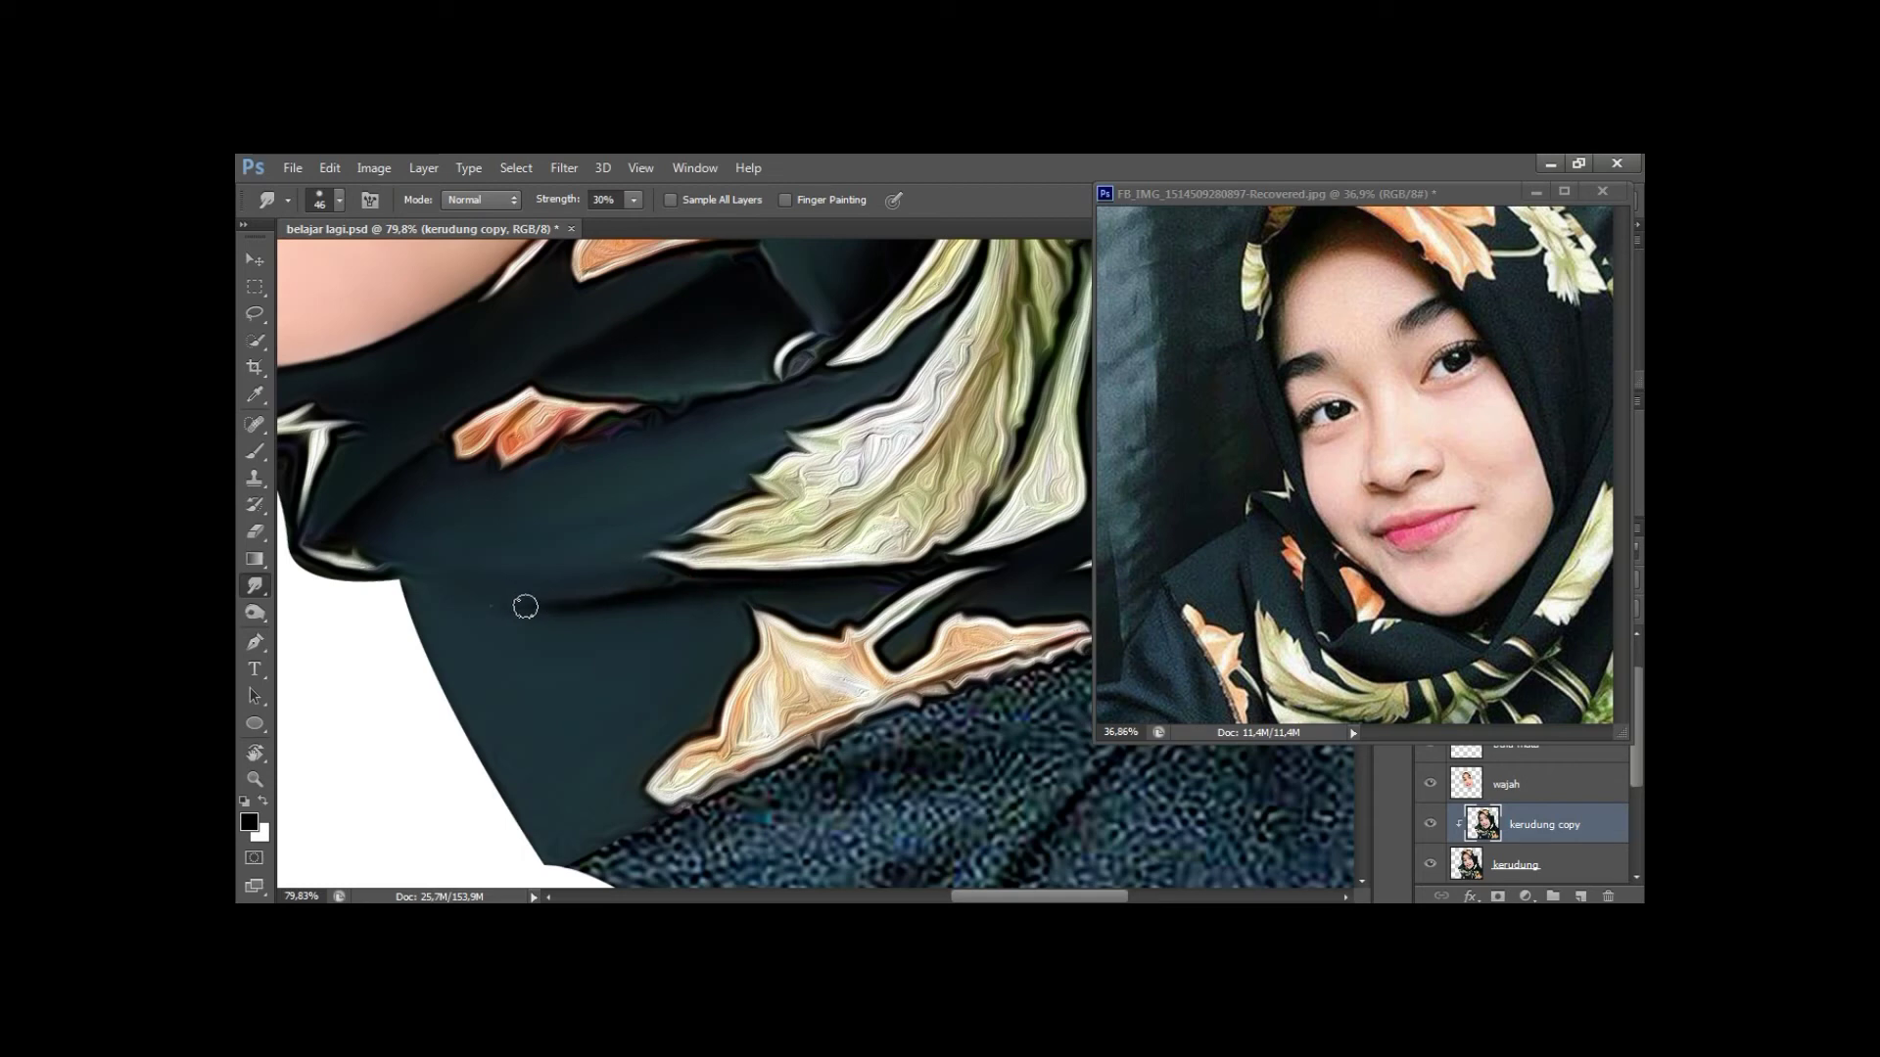
{"action": "left_click_drag", "start_coordinate": [650, 600], "coordinate": [455, 578]}
{"action": "left_click", "coordinate": [357, 537]}
{"action": "mouse_move", "coordinate": [563, 618]}
{"action": "left_mouse_down"}
{"action": "mouse_move", "coordinate": [716, 608]}
{"action": "mouse_move", "coordinate": [445, 578]}
{"action": "mouse_move", "coordinate": [474, 597]}
{"action": "left_mouse_up"}
{"action": "key", "text": "bracketleft"}
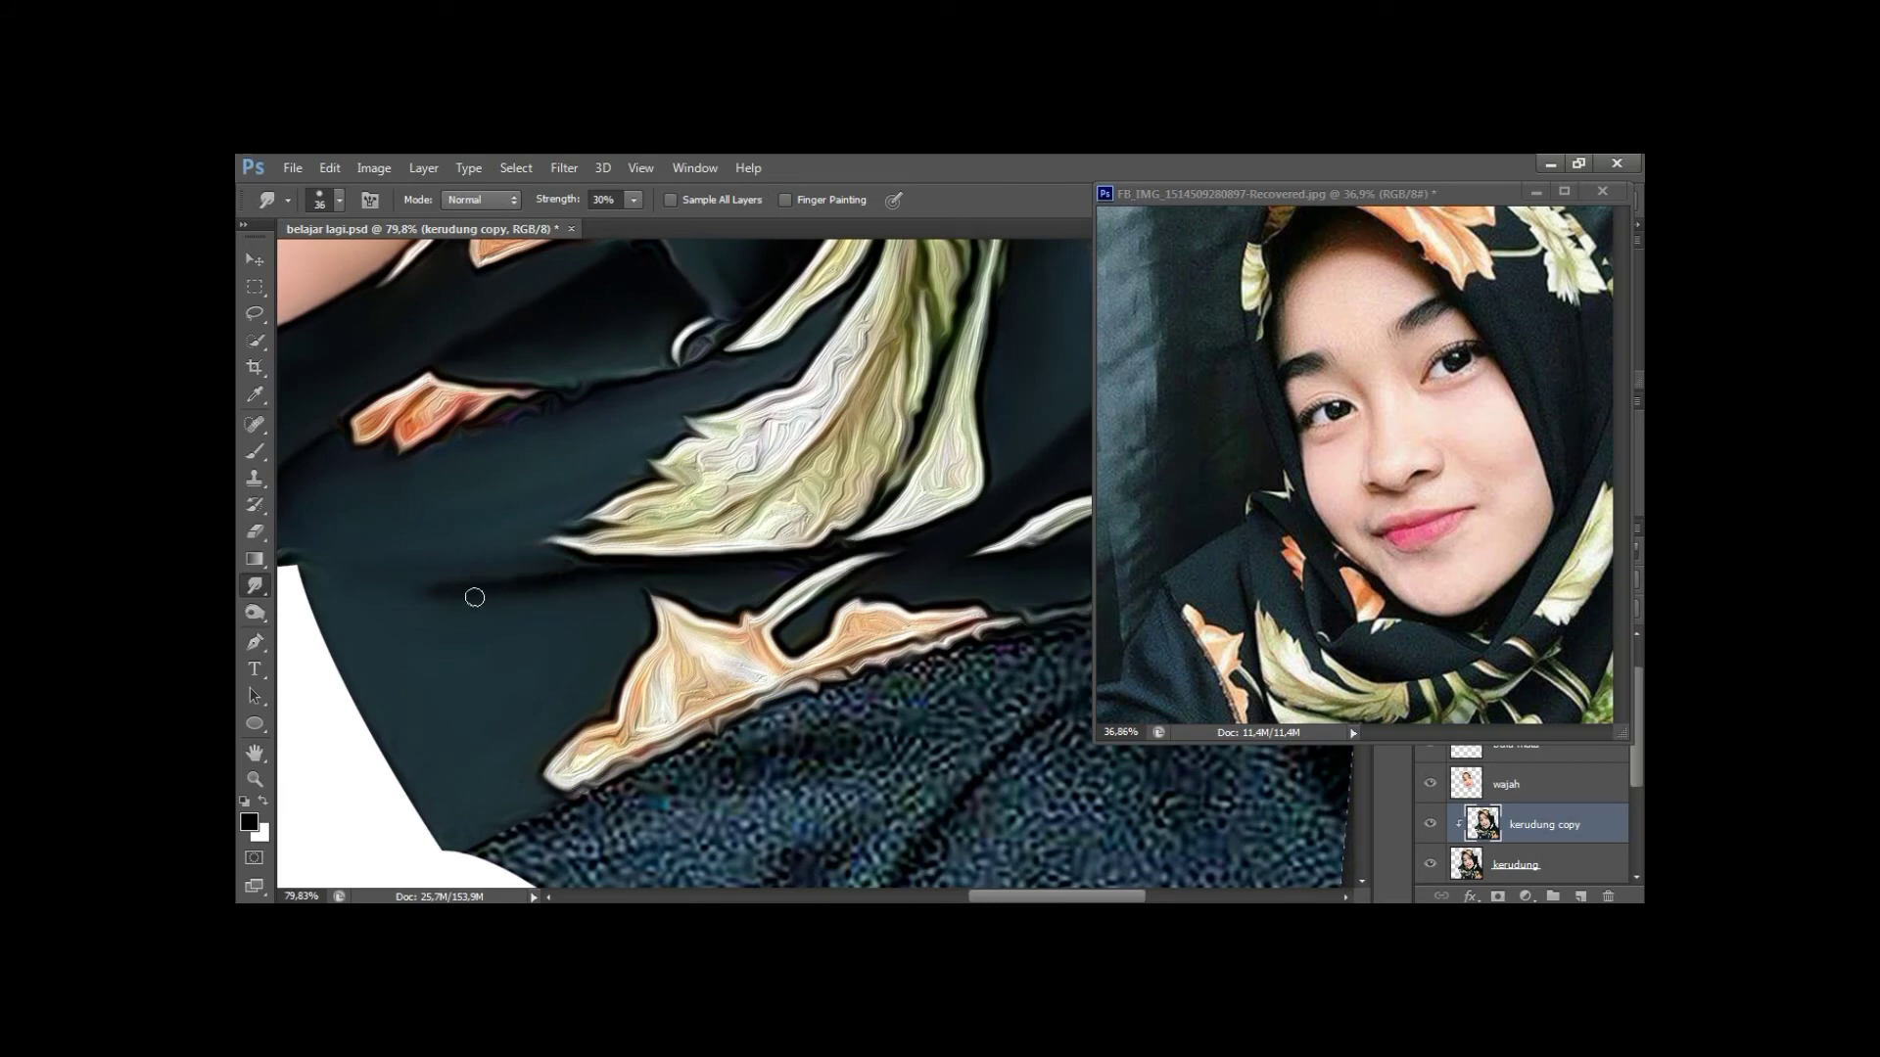
{"action": "key", "text": "h"}
{"action": "mouse_move", "coordinate": [862, 504]}
{"action": "left_mouse_down"}
{"action": "mouse_move", "coordinate": [799, 508]}
{"action": "mouse_move", "coordinate": [799, 463]}
{"action": "left_mouse_up"}
{"action": "key", "text": "r"}
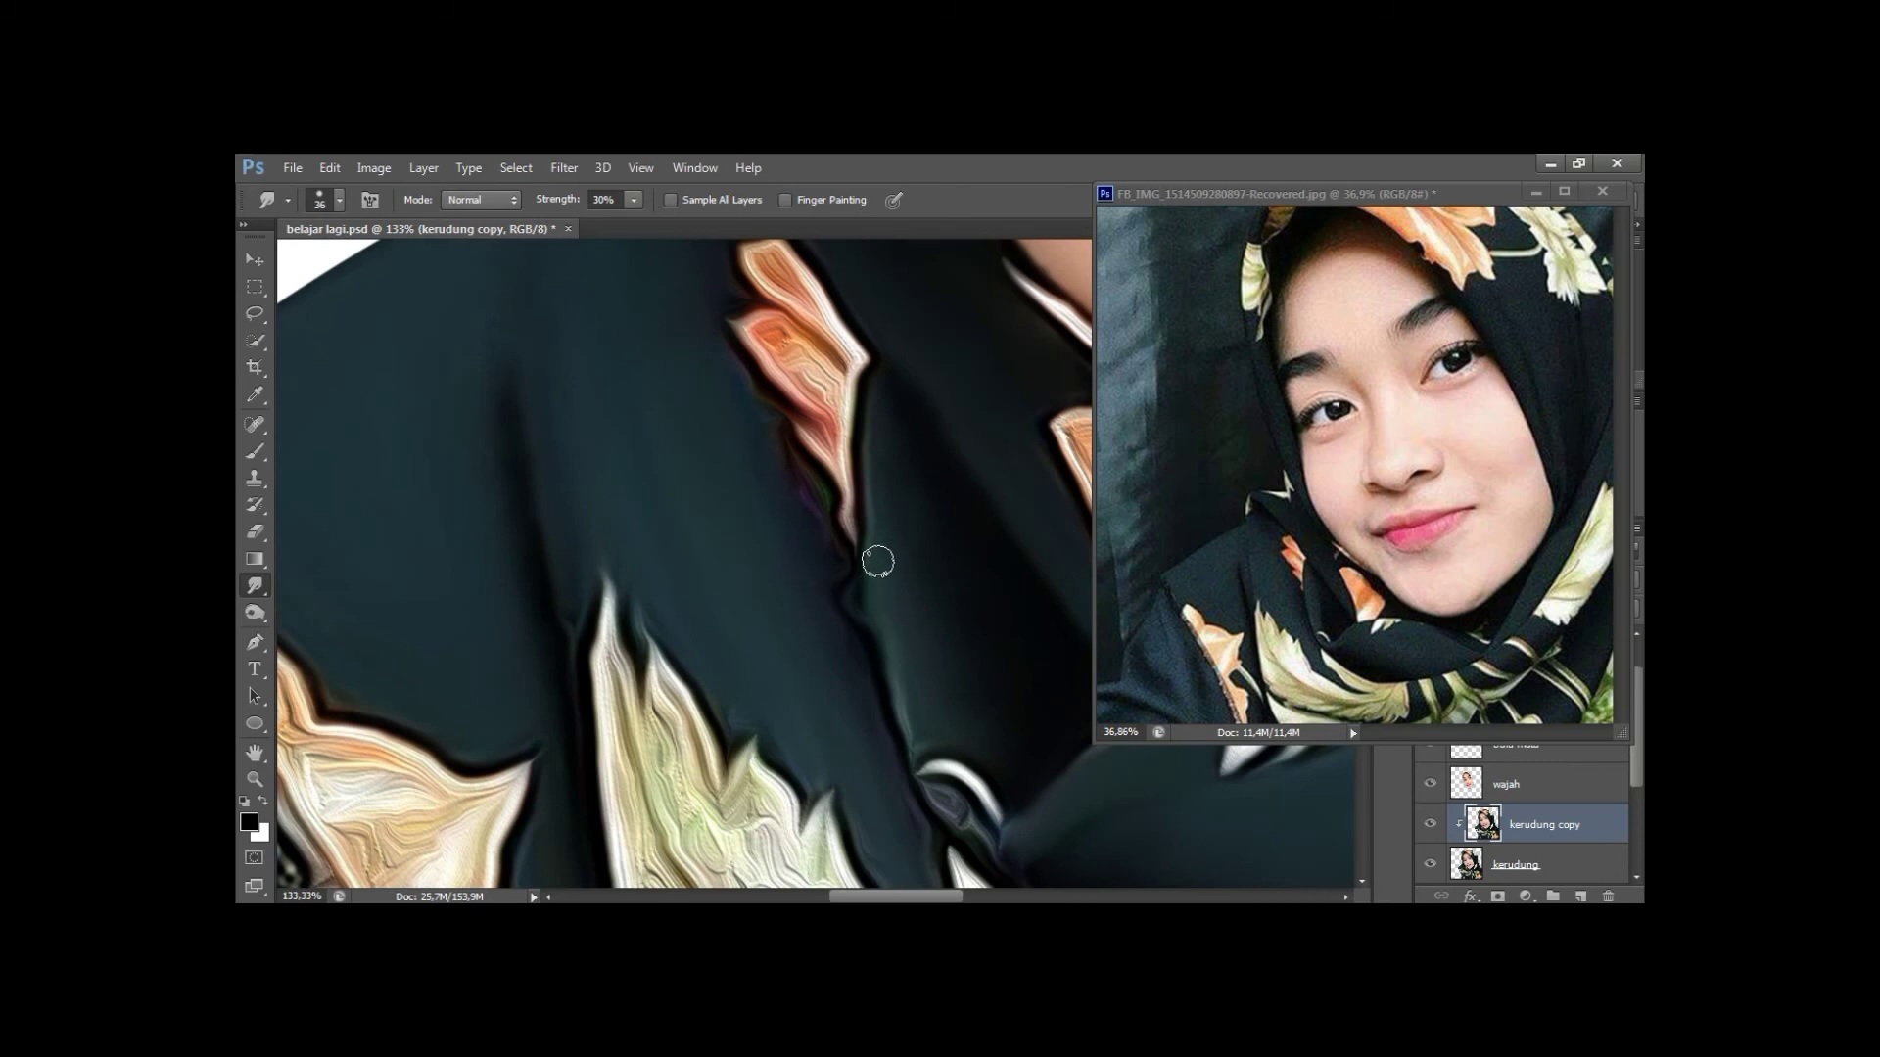
On a rotated view, smooth the dark fabric over the shoulder, then save.
{"action": "scroll", "coordinate": [795, 576], "scroll_direction": "down", "scroll_amount": 3}
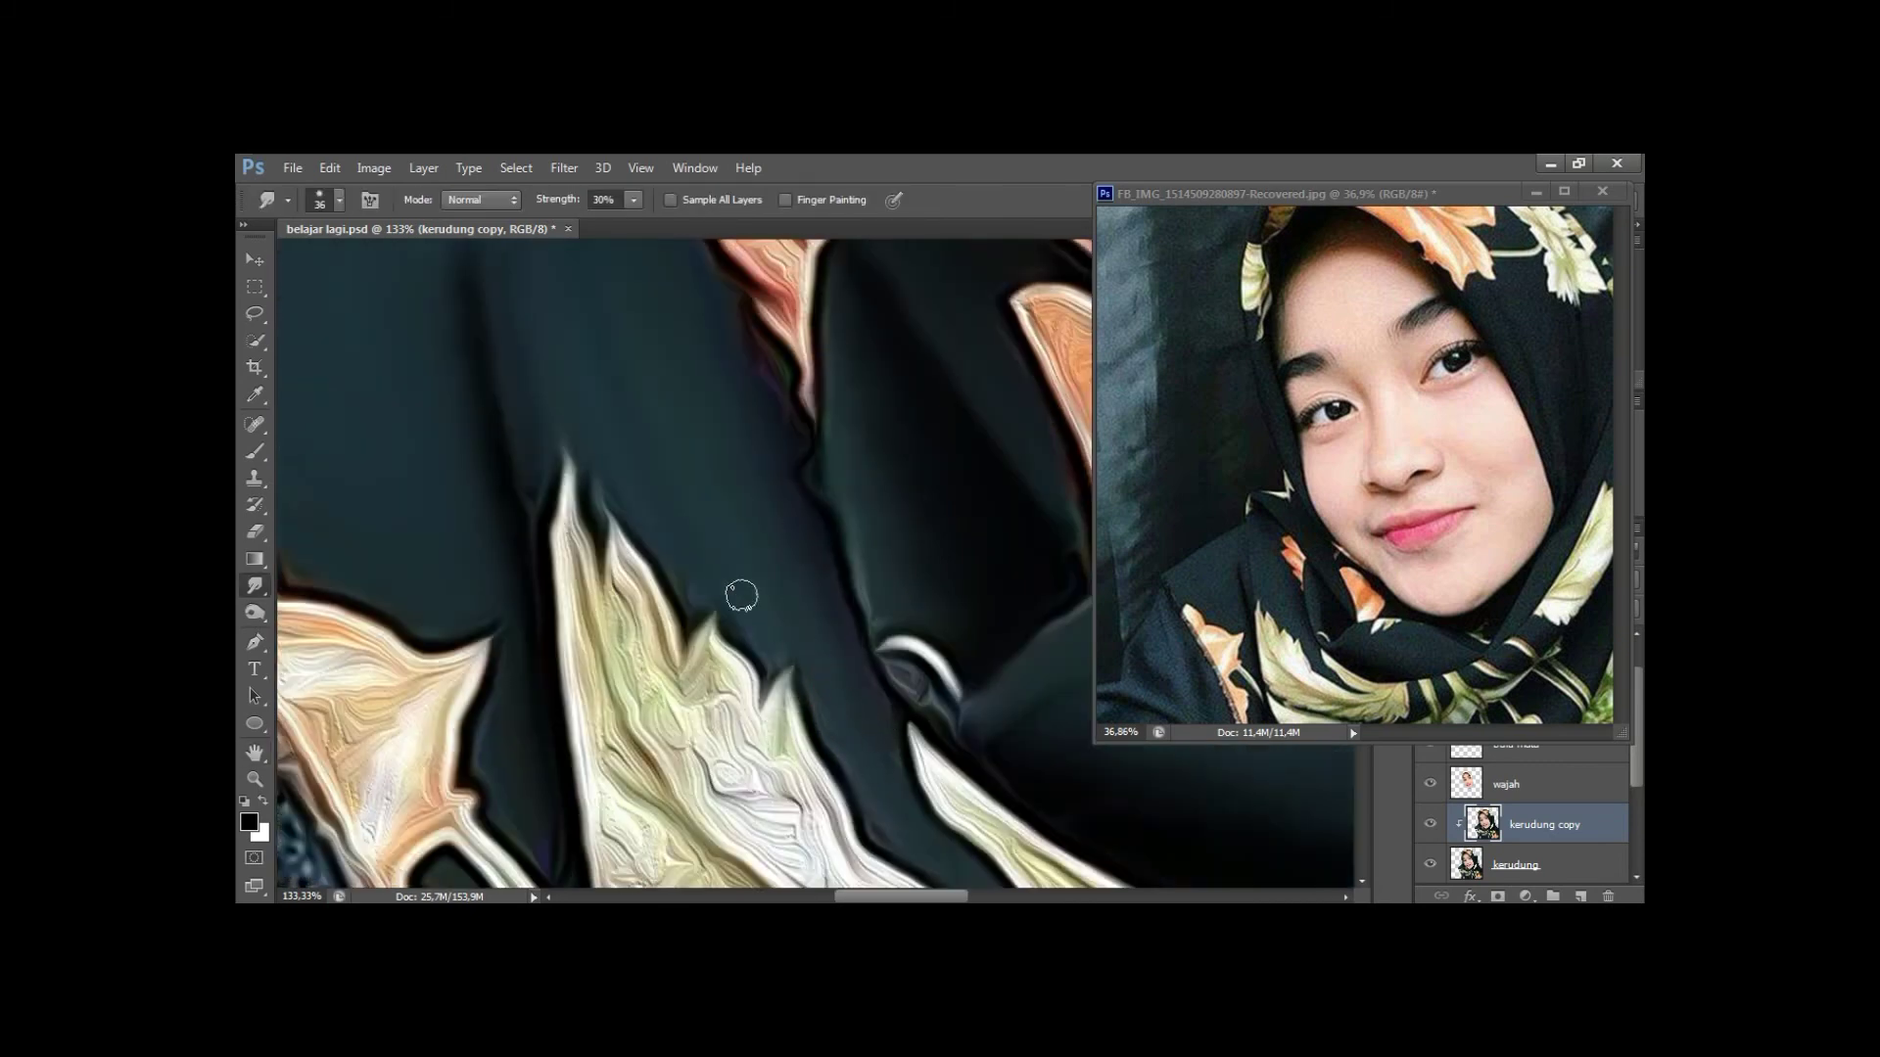
{"action": "scroll", "coordinate": [637, 457], "scroll_direction": "up", "scroll_amount": 3}
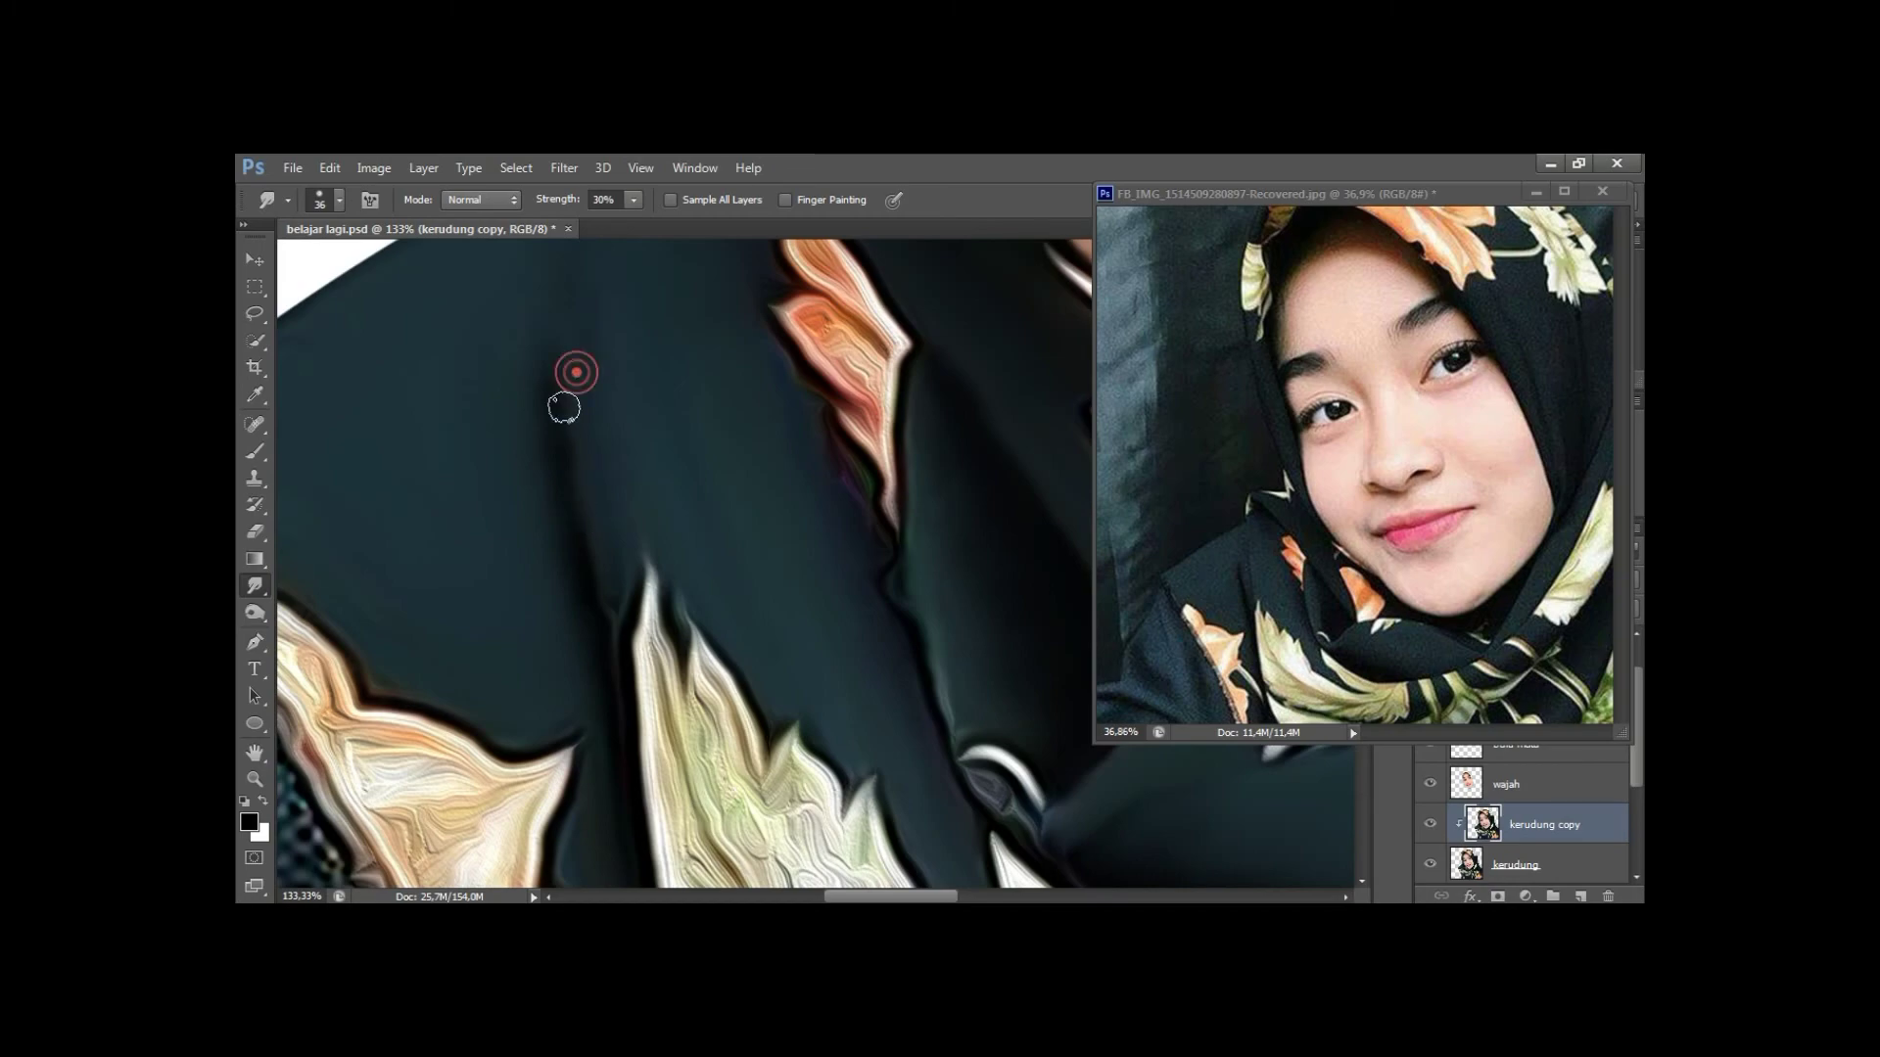
{"action": "scroll", "coordinate": [585, 404], "scroll_direction": "up", "scroll_amount": 2}
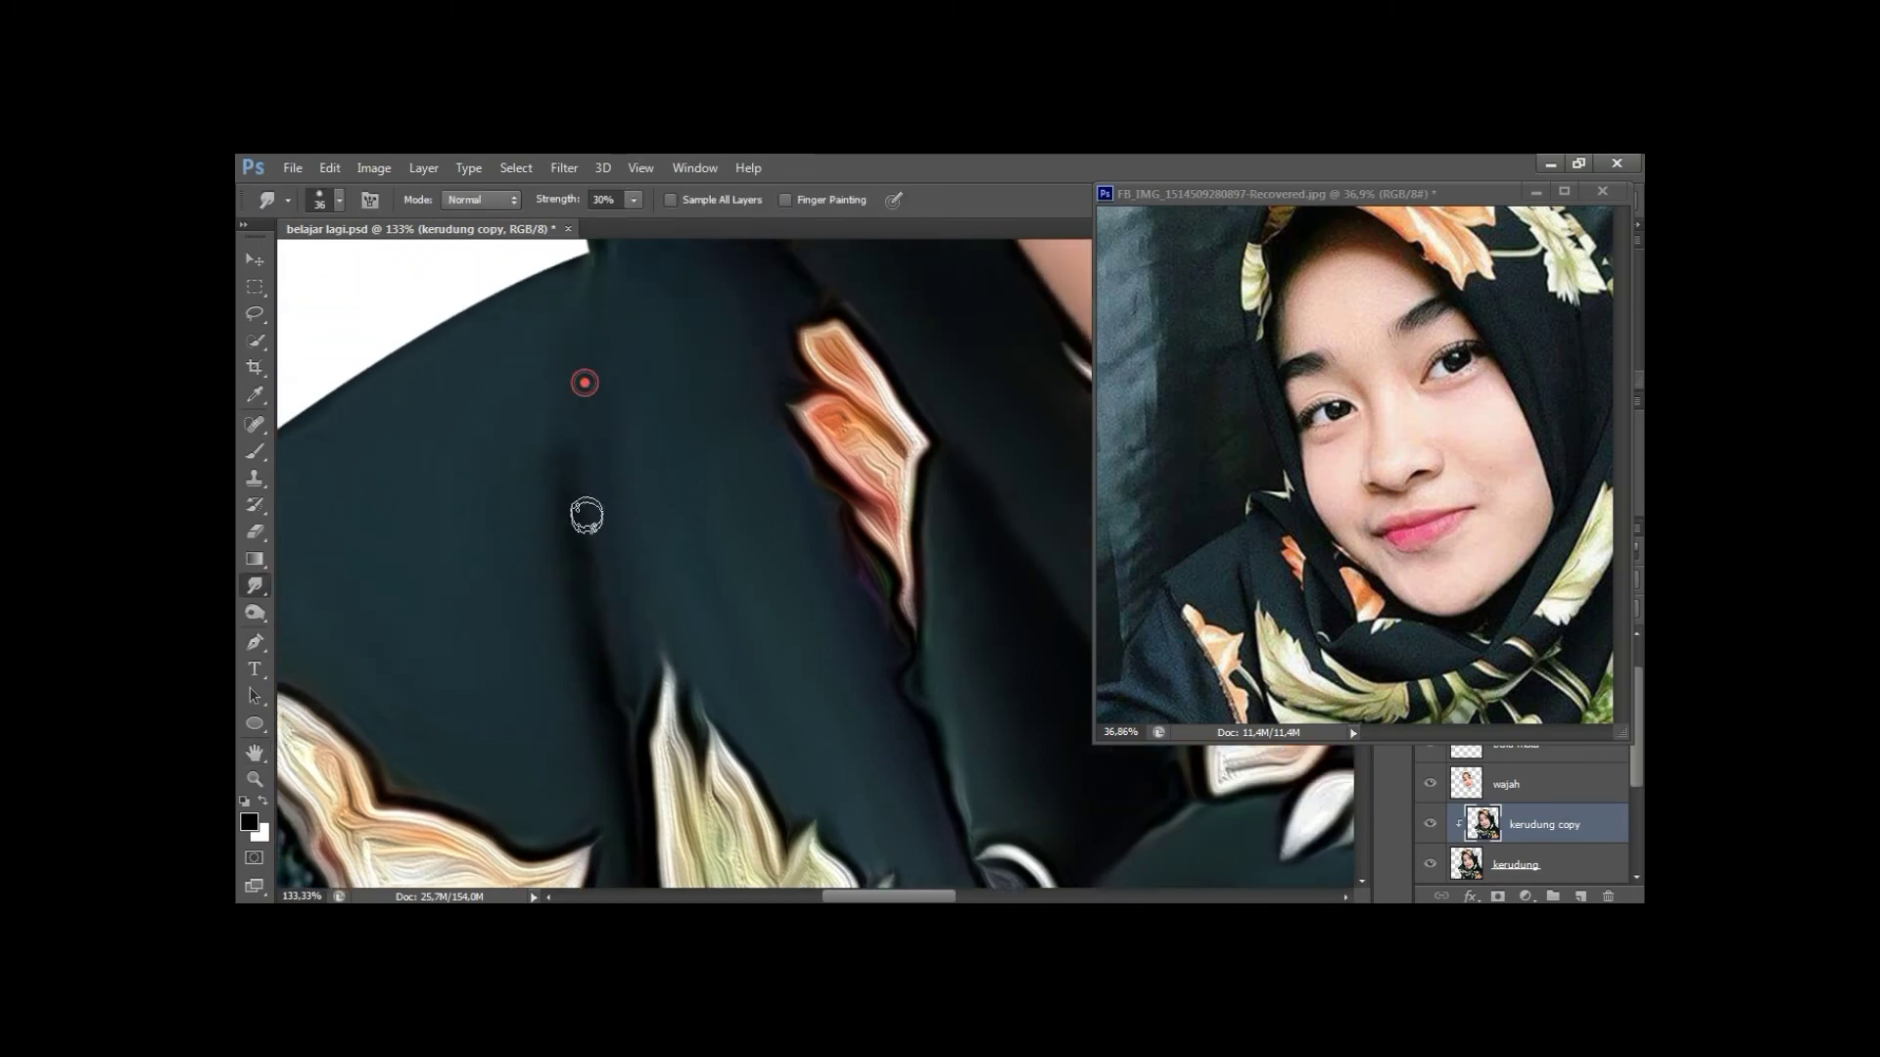
{"action": "key", "text": "r"}
{"action": "mouse_move", "coordinate": [779, 566]}
{"action": "left_mouse_down"}
{"action": "mouse_move", "coordinate": [906, 537]}
{"action": "mouse_move", "coordinate": [982, 650]}
{"action": "left_mouse_up"}
{"action": "mouse_move", "coordinate": [655, 549]}
{"action": "left_mouse_down"}
{"action": "mouse_move", "coordinate": [814, 565]}
{"action": "mouse_move", "coordinate": [675, 550]}
{"action": "mouse_move", "coordinate": [798, 546]}
{"action": "mouse_move", "coordinate": [651, 538]}
{"action": "mouse_move", "coordinate": [662, 559]}
{"action": "mouse_move", "coordinate": [806, 541]}
{"action": "mouse_move", "coordinate": [675, 549]}
{"action": "mouse_move", "coordinate": [705, 519]}
{"action": "mouse_move", "coordinate": [789, 550]}
{"action": "left_mouse_up"}
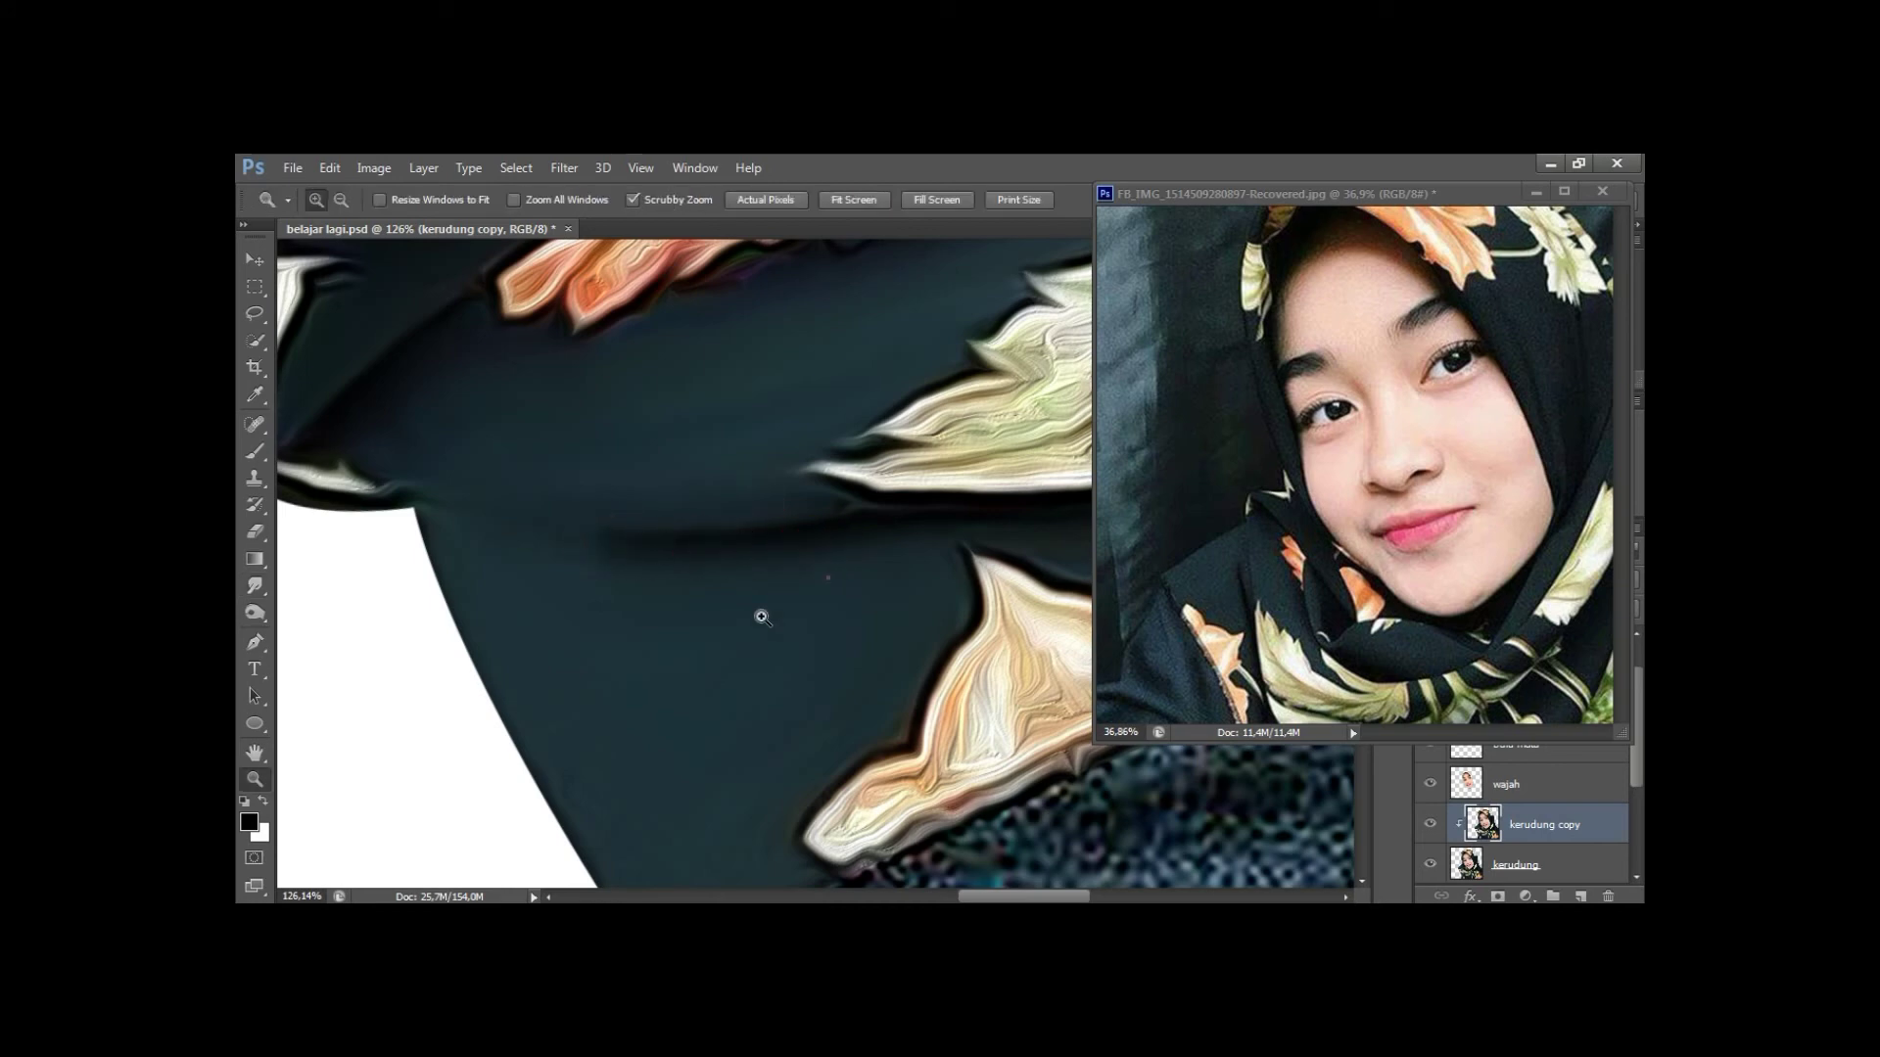
{"action": "left_click_drag", "start_coordinate": [760, 617], "coordinate": [835, 516]}
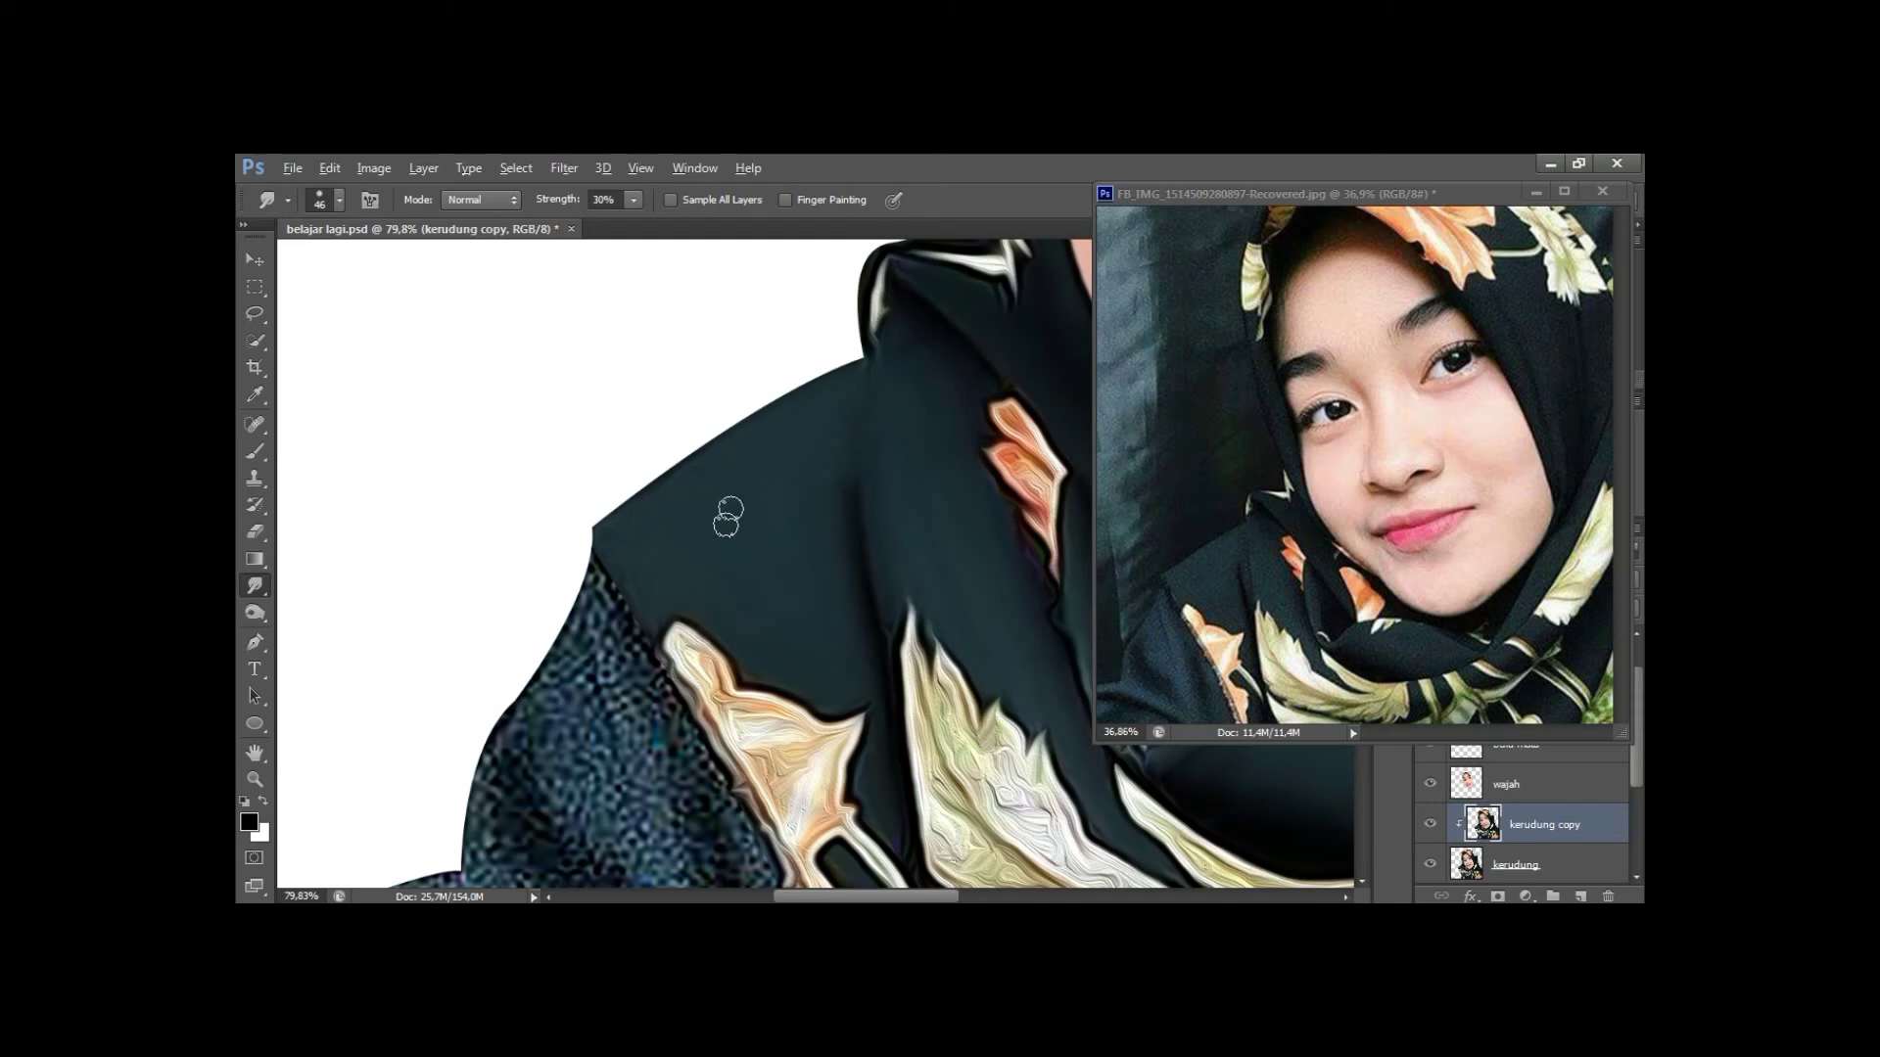
{"action": "left_click_drag", "start_coordinate": [727, 517], "coordinate": [650, 533]}
{"action": "key", "text": "ctrl+s"}
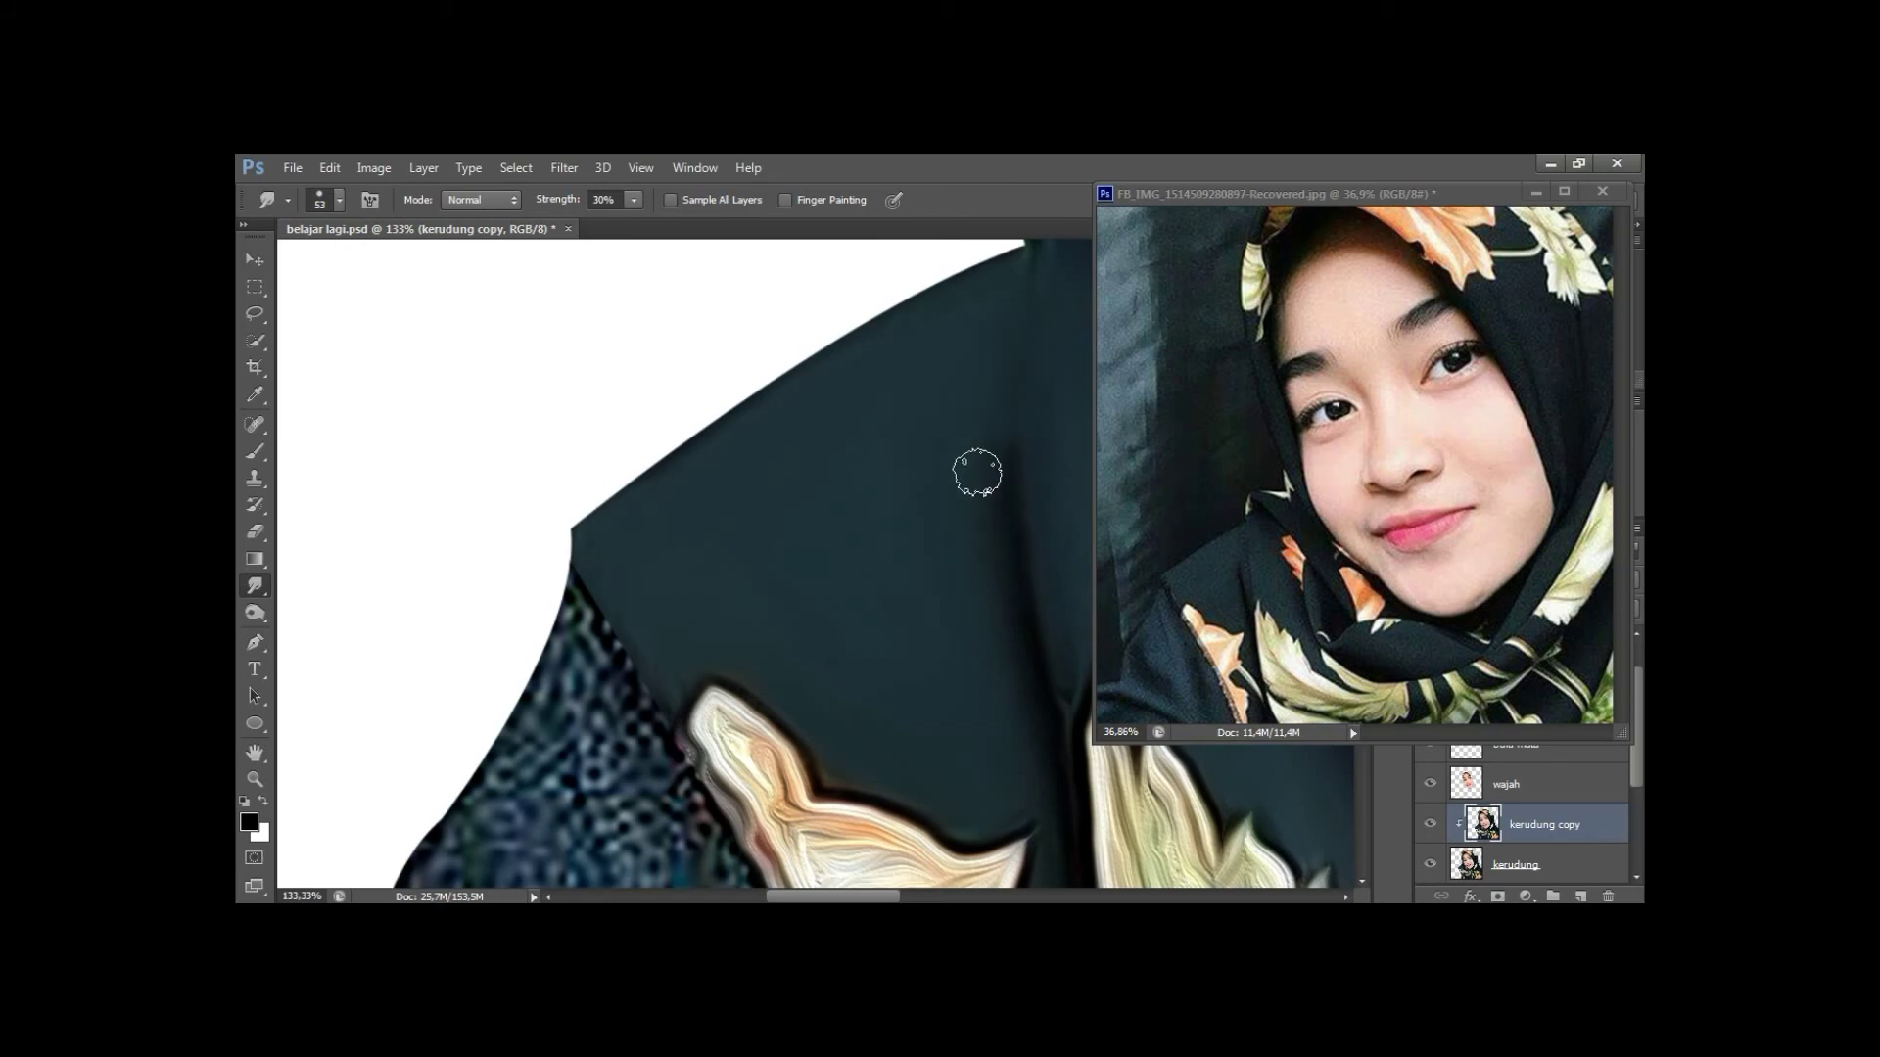
With the face rotated to the left, smooth the dark fabric between the leaves using a smaller brush.
{"action": "scroll", "coordinate": [977, 471], "scroll_direction": "down", "scroll_amount": 5}
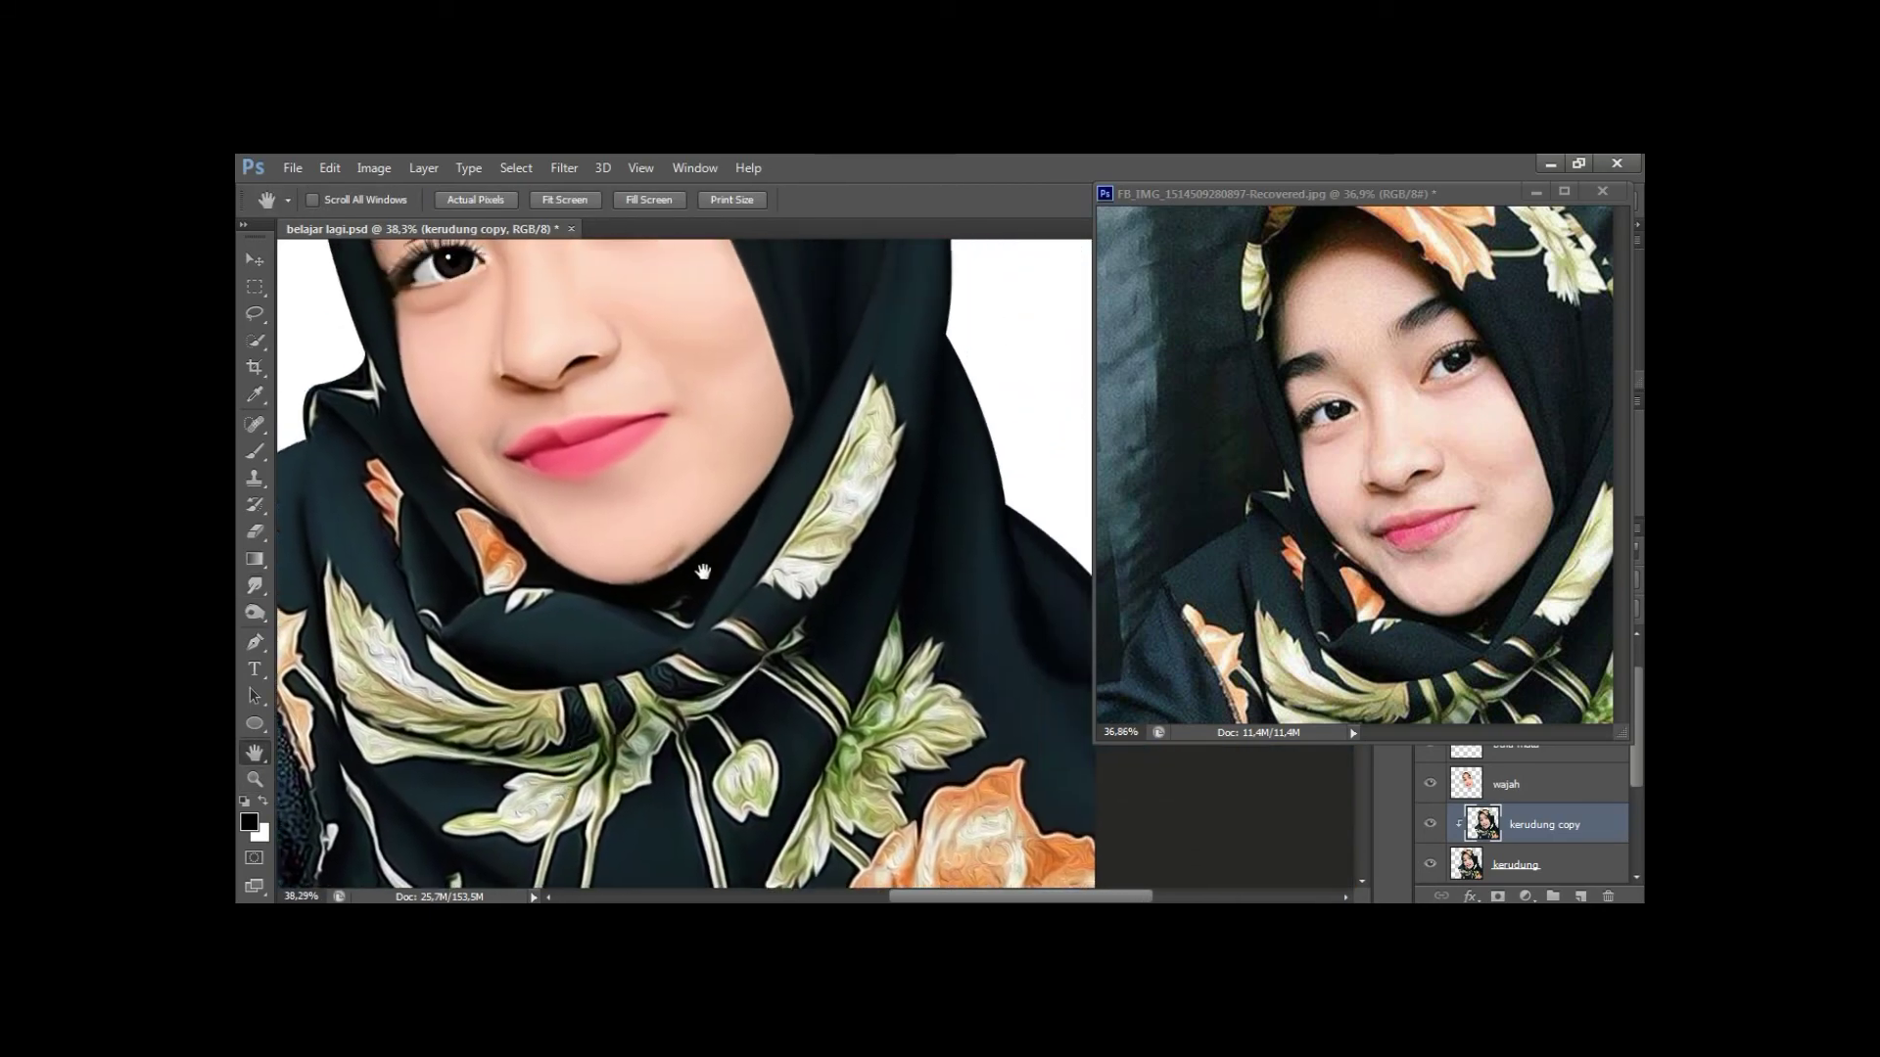
{"action": "scroll", "coordinate": [703, 571], "scroll_direction": "up", "scroll_amount": 3}
{"action": "scroll", "coordinate": [703, 571], "scroll_direction": "down", "scroll_amount": 3}
{"action": "scroll", "coordinate": [715, 597], "scroll_direction": "up", "scroll_amount": 5}
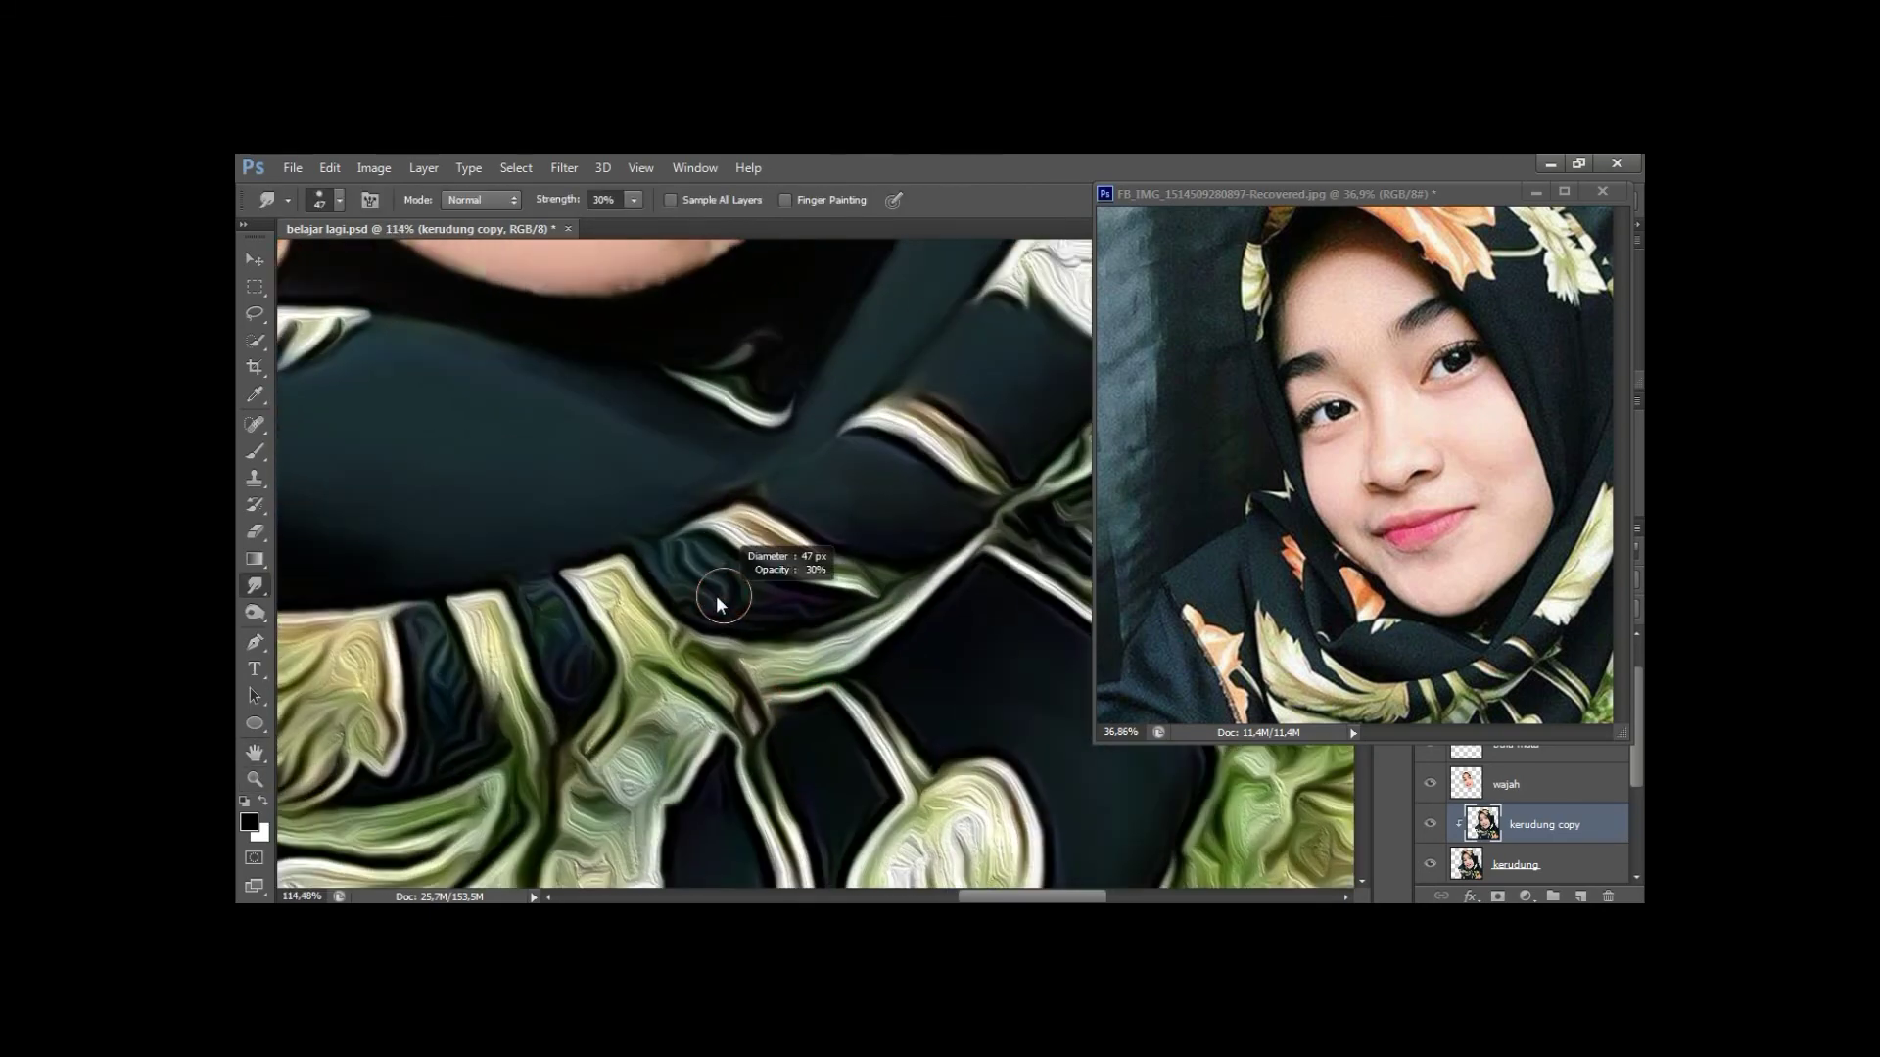
{"action": "mouse_move", "coordinate": [718, 602]}
{"action": "left_mouse_down"}
{"action": "mouse_move", "coordinate": [736, 599]}
{"action": "mouse_move", "coordinate": [702, 565]}
{"action": "left_mouse_up"}
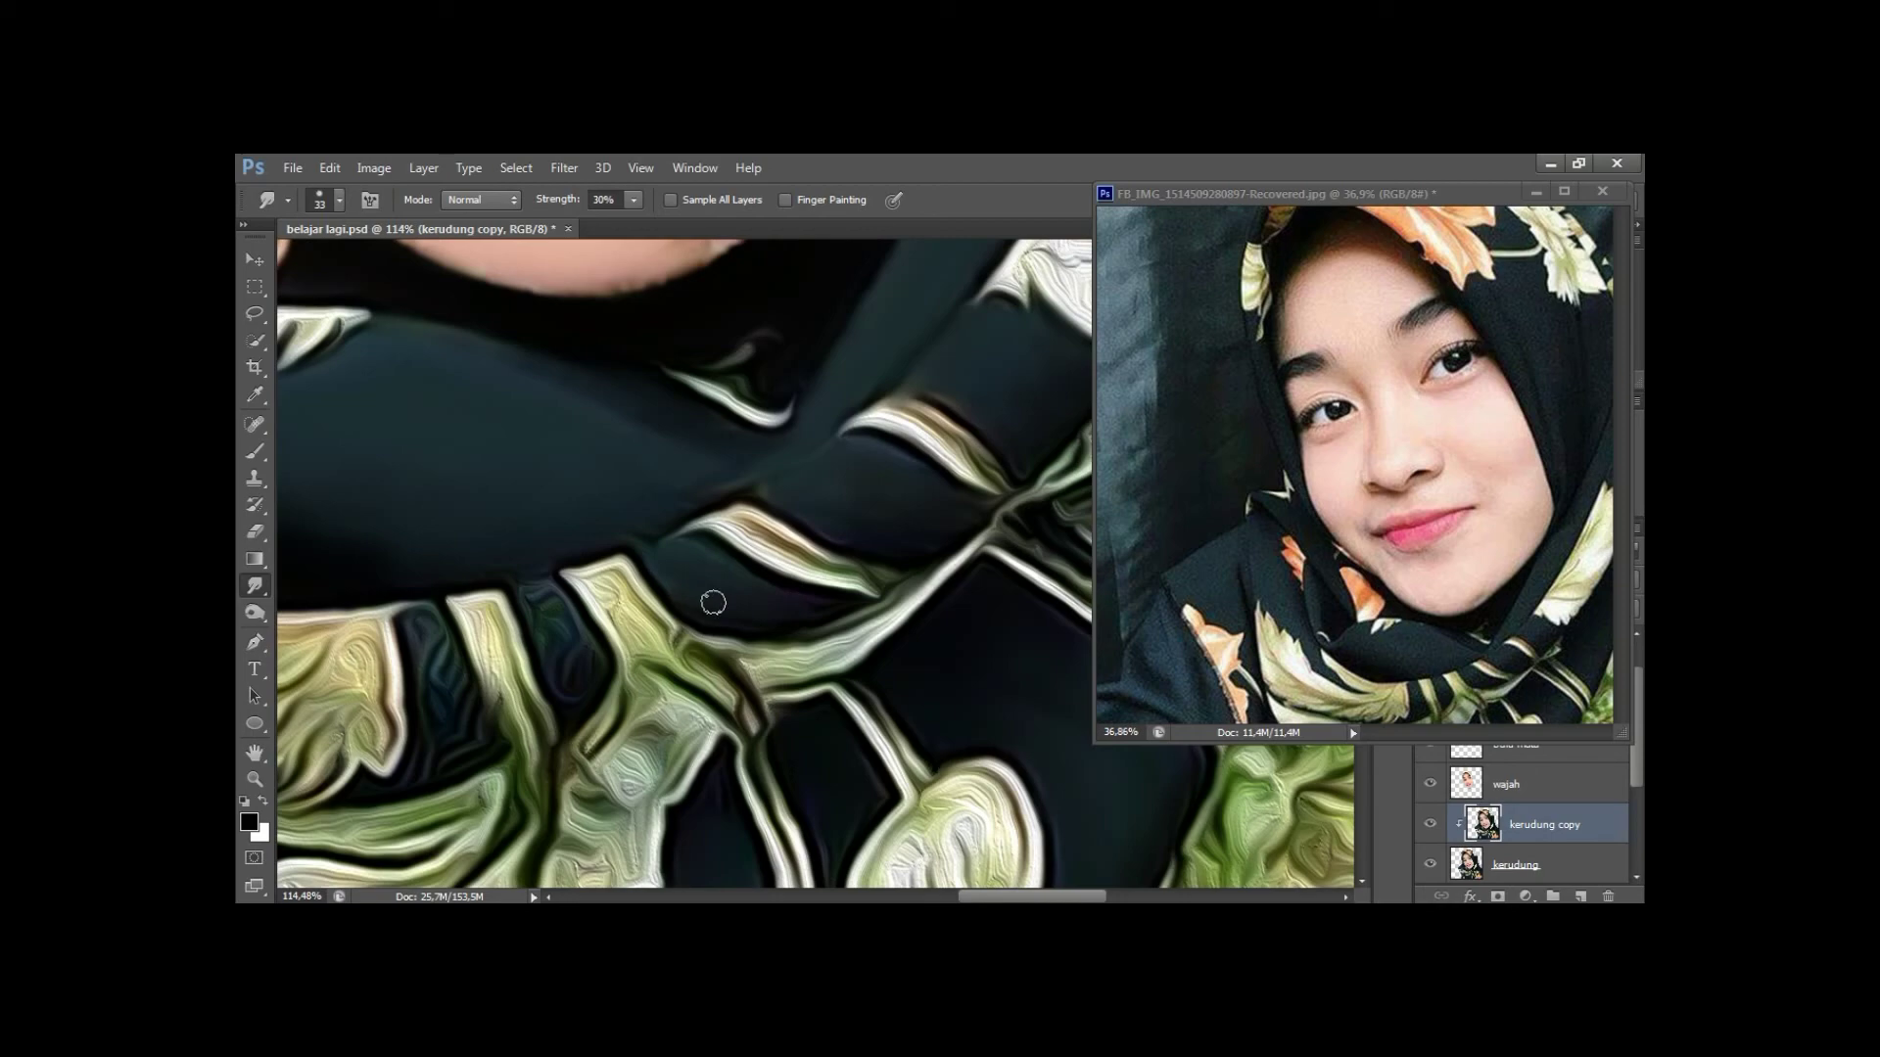
{"action": "key", "text": "r"}
{"action": "mouse_move", "coordinate": [798, 609]}
{"action": "left_mouse_down"}
{"action": "mouse_move", "coordinate": [810, 595]}
{"action": "mouse_move", "coordinate": [772, 588]}
{"action": "left_mouse_up"}
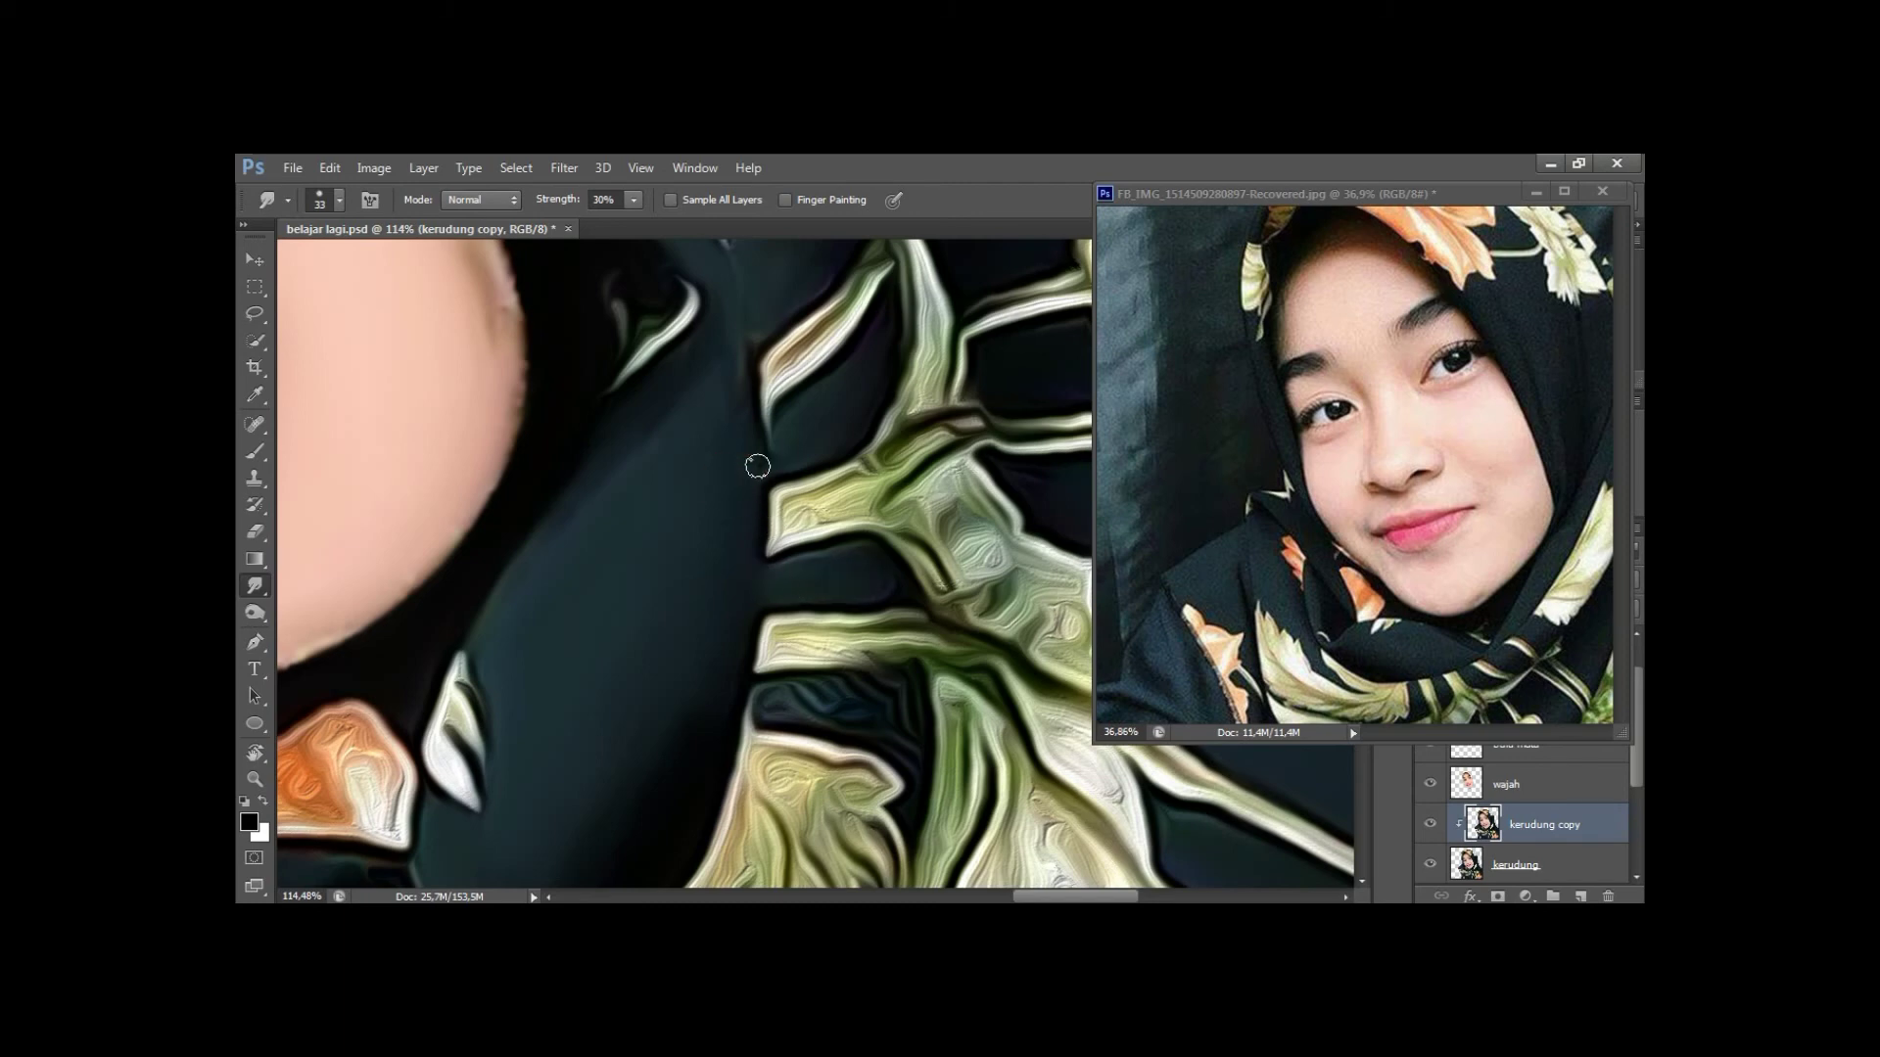
{"action": "scroll", "coordinate": [702, 590], "scroll_direction": "up", "scroll_amount": 2}
{"action": "left_click_drag", "start_coordinate": [738, 444], "coordinate": [797, 503]}
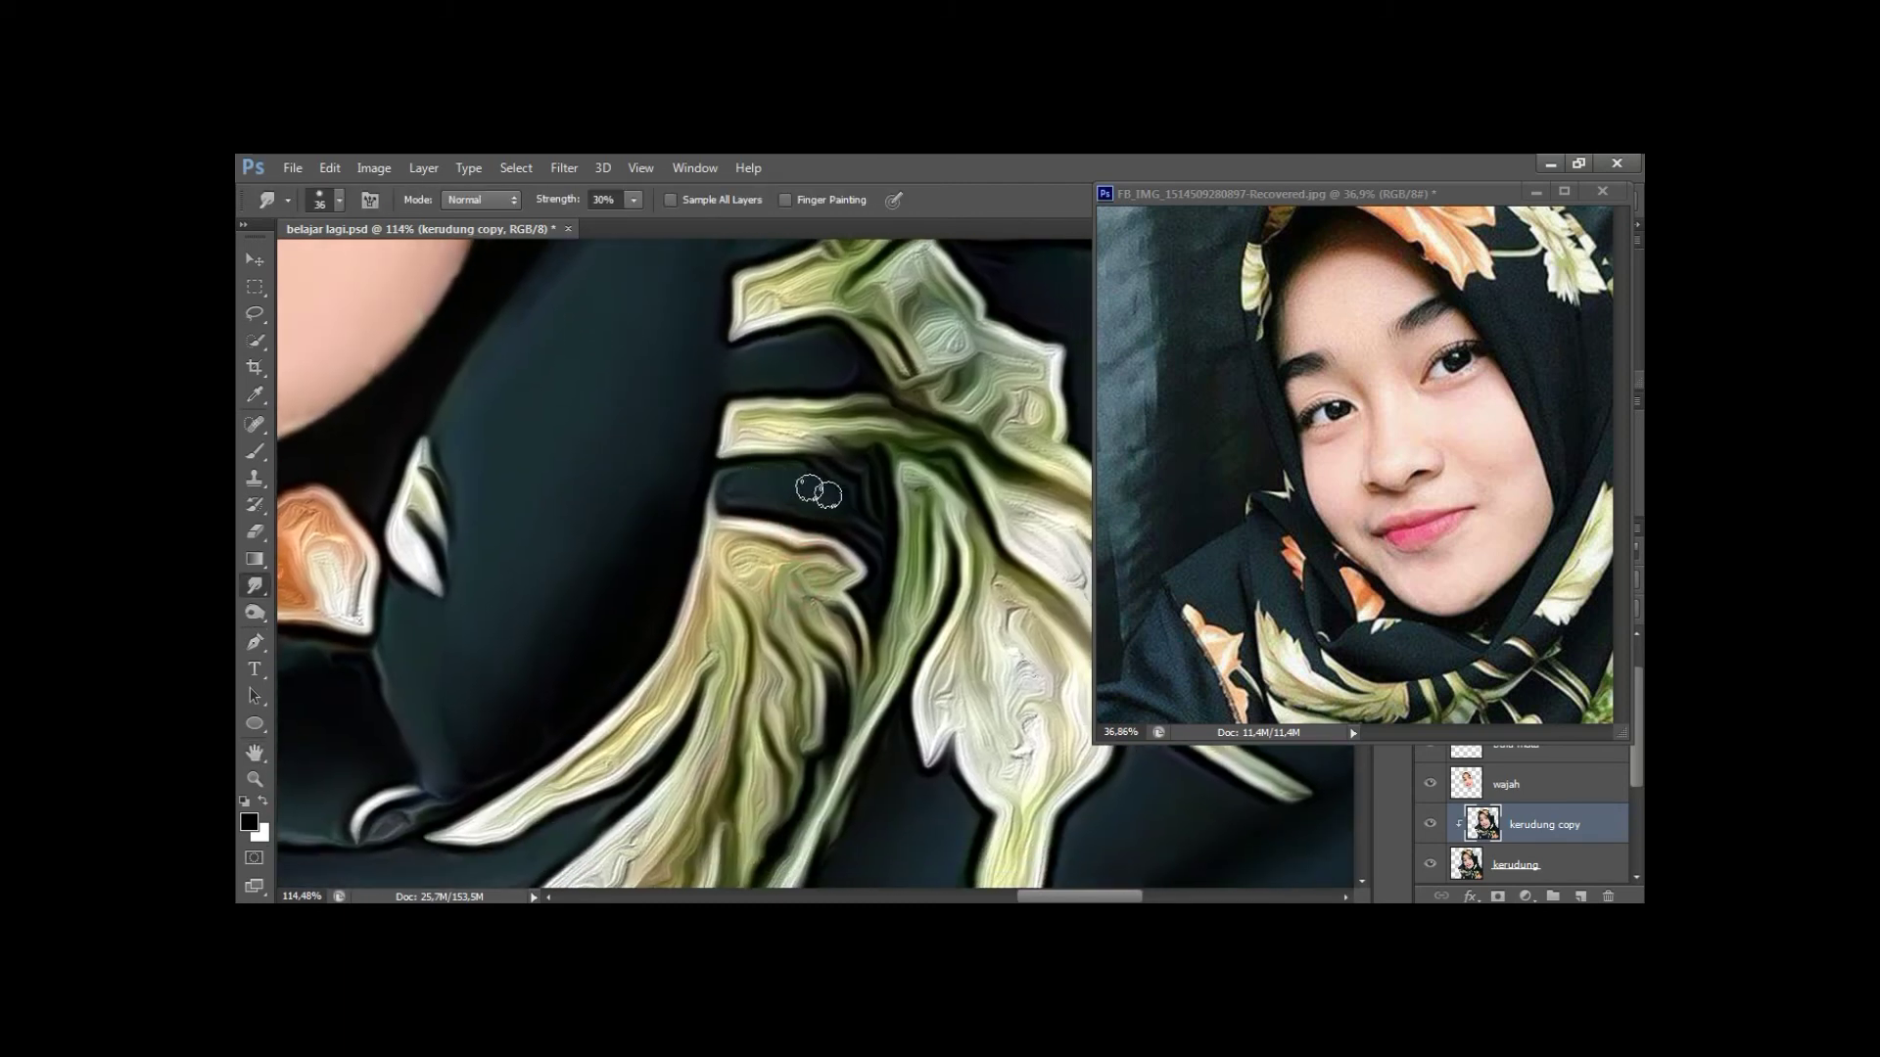
{"action": "key", "text": "["}
{"action": "left_click_drag", "start_coordinate": [833, 501], "coordinate": [849, 508]}
Pan to the orange flowers and zoom the reference photo out to show it whole.
{"action": "left_click_drag", "start_coordinate": [883, 613], "coordinate": [722, 558]}
{"action": "left_click_drag", "start_coordinate": [994, 481], "coordinate": [762, 666]}
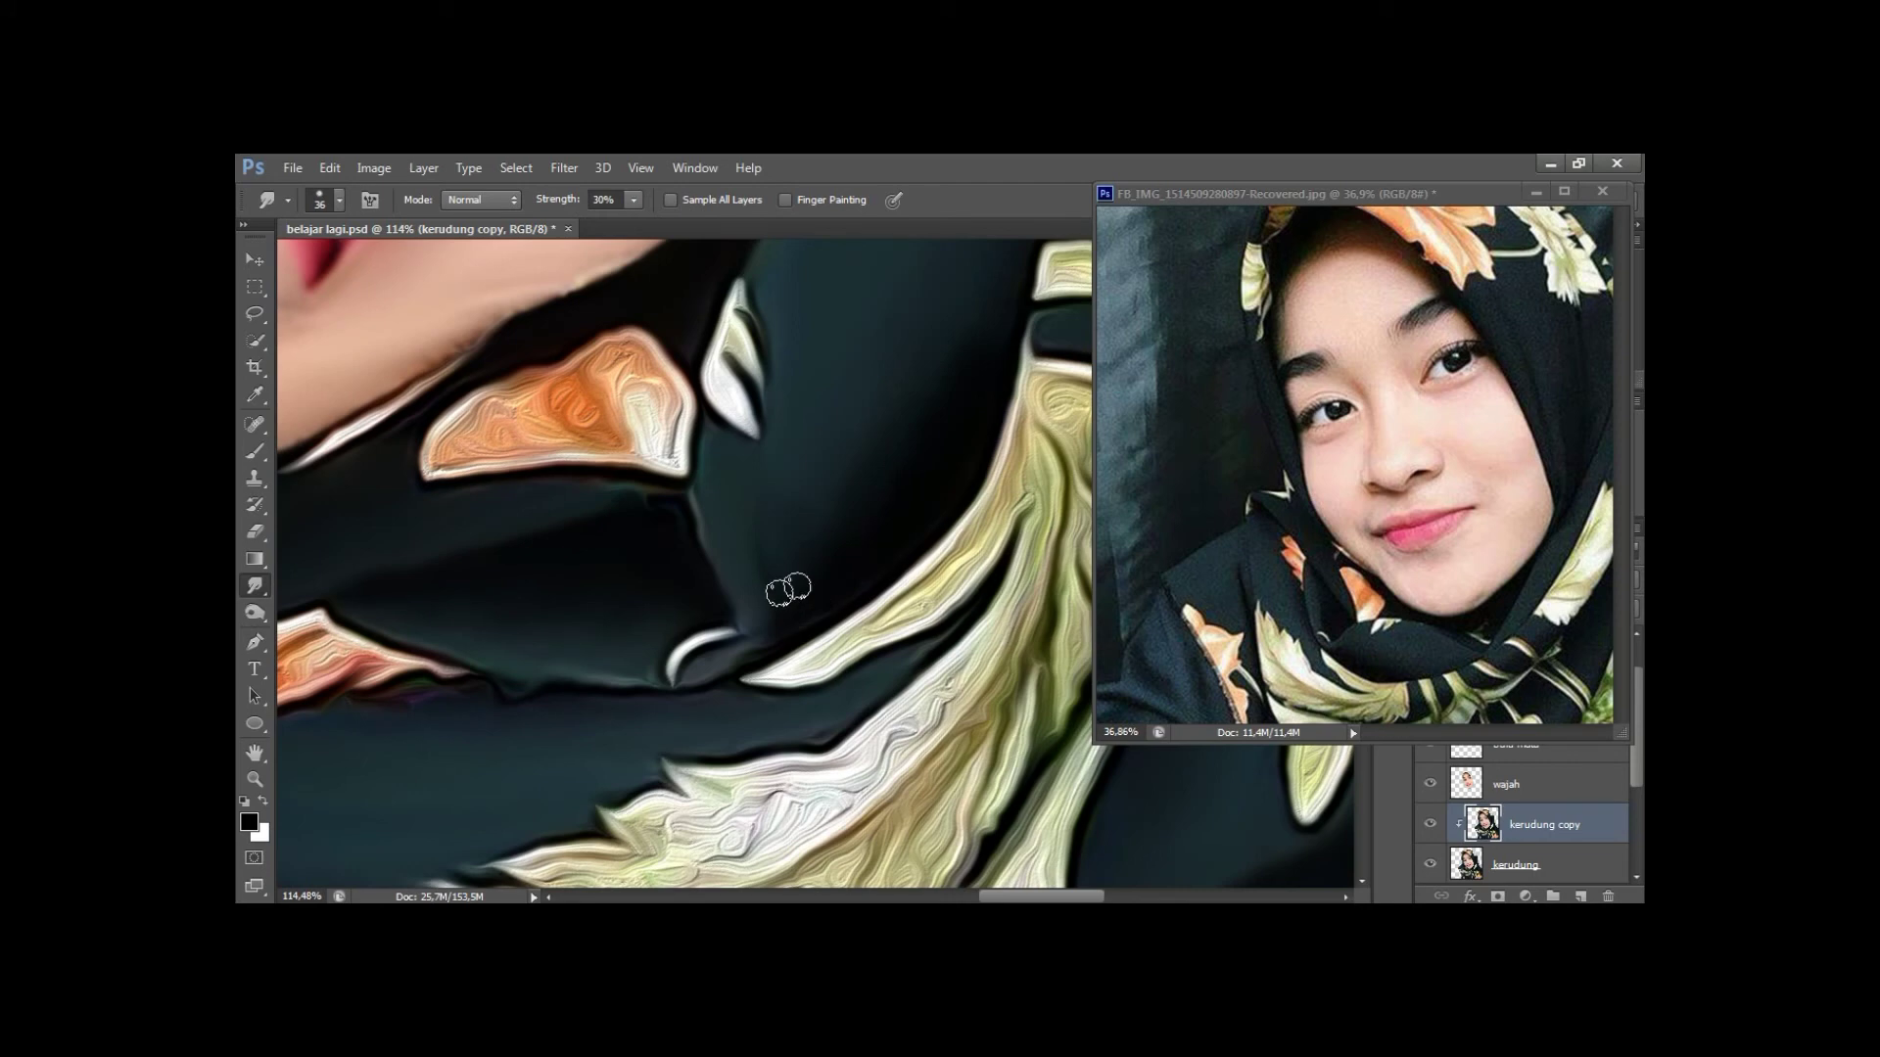
{"action": "scroll", "coordinate": [818, 588], "scroll_direction": "down", "scroll_amount": 5}
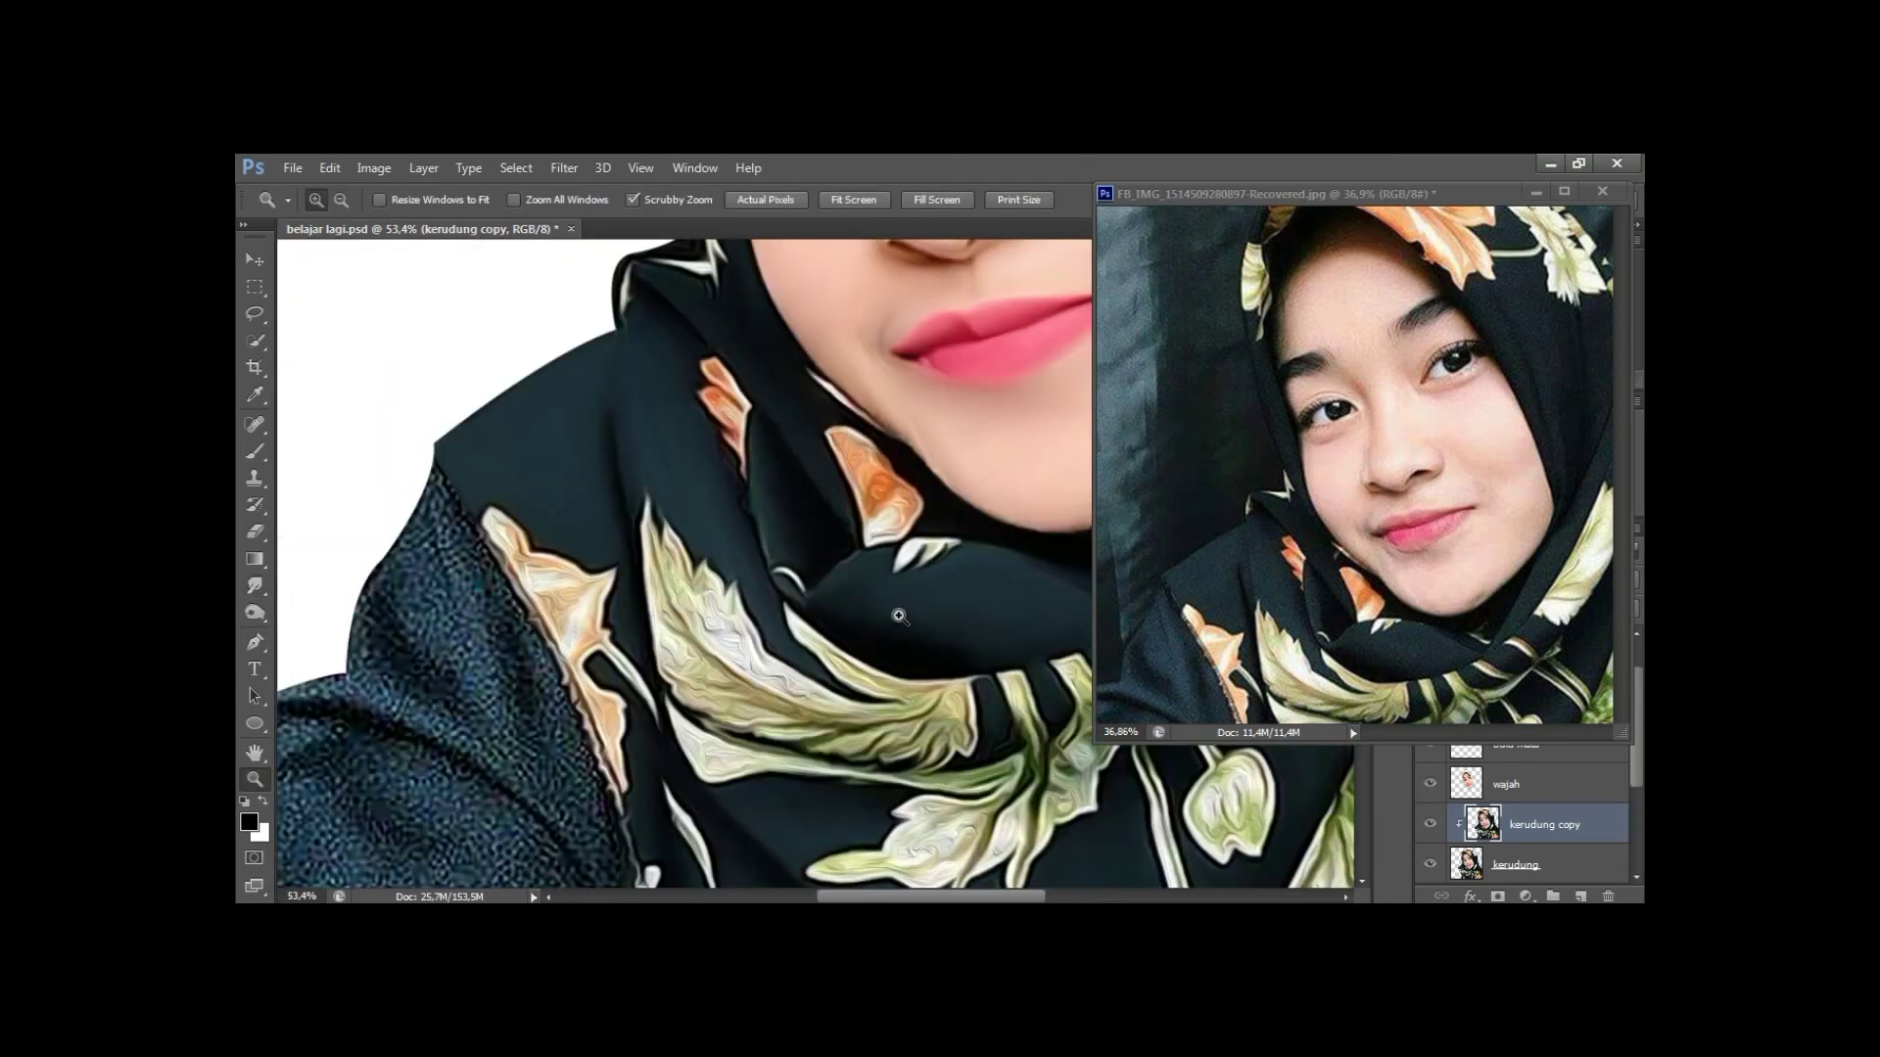
{"action": "left_click_drag", "start_coordinate": [822, 724], "coordinate": [779, 622]}
{"action": "key", "text": "z"}
{"action": "left_click_drag", "start_coordinate": [1557, 589], "coordinate": [1493, 588]}
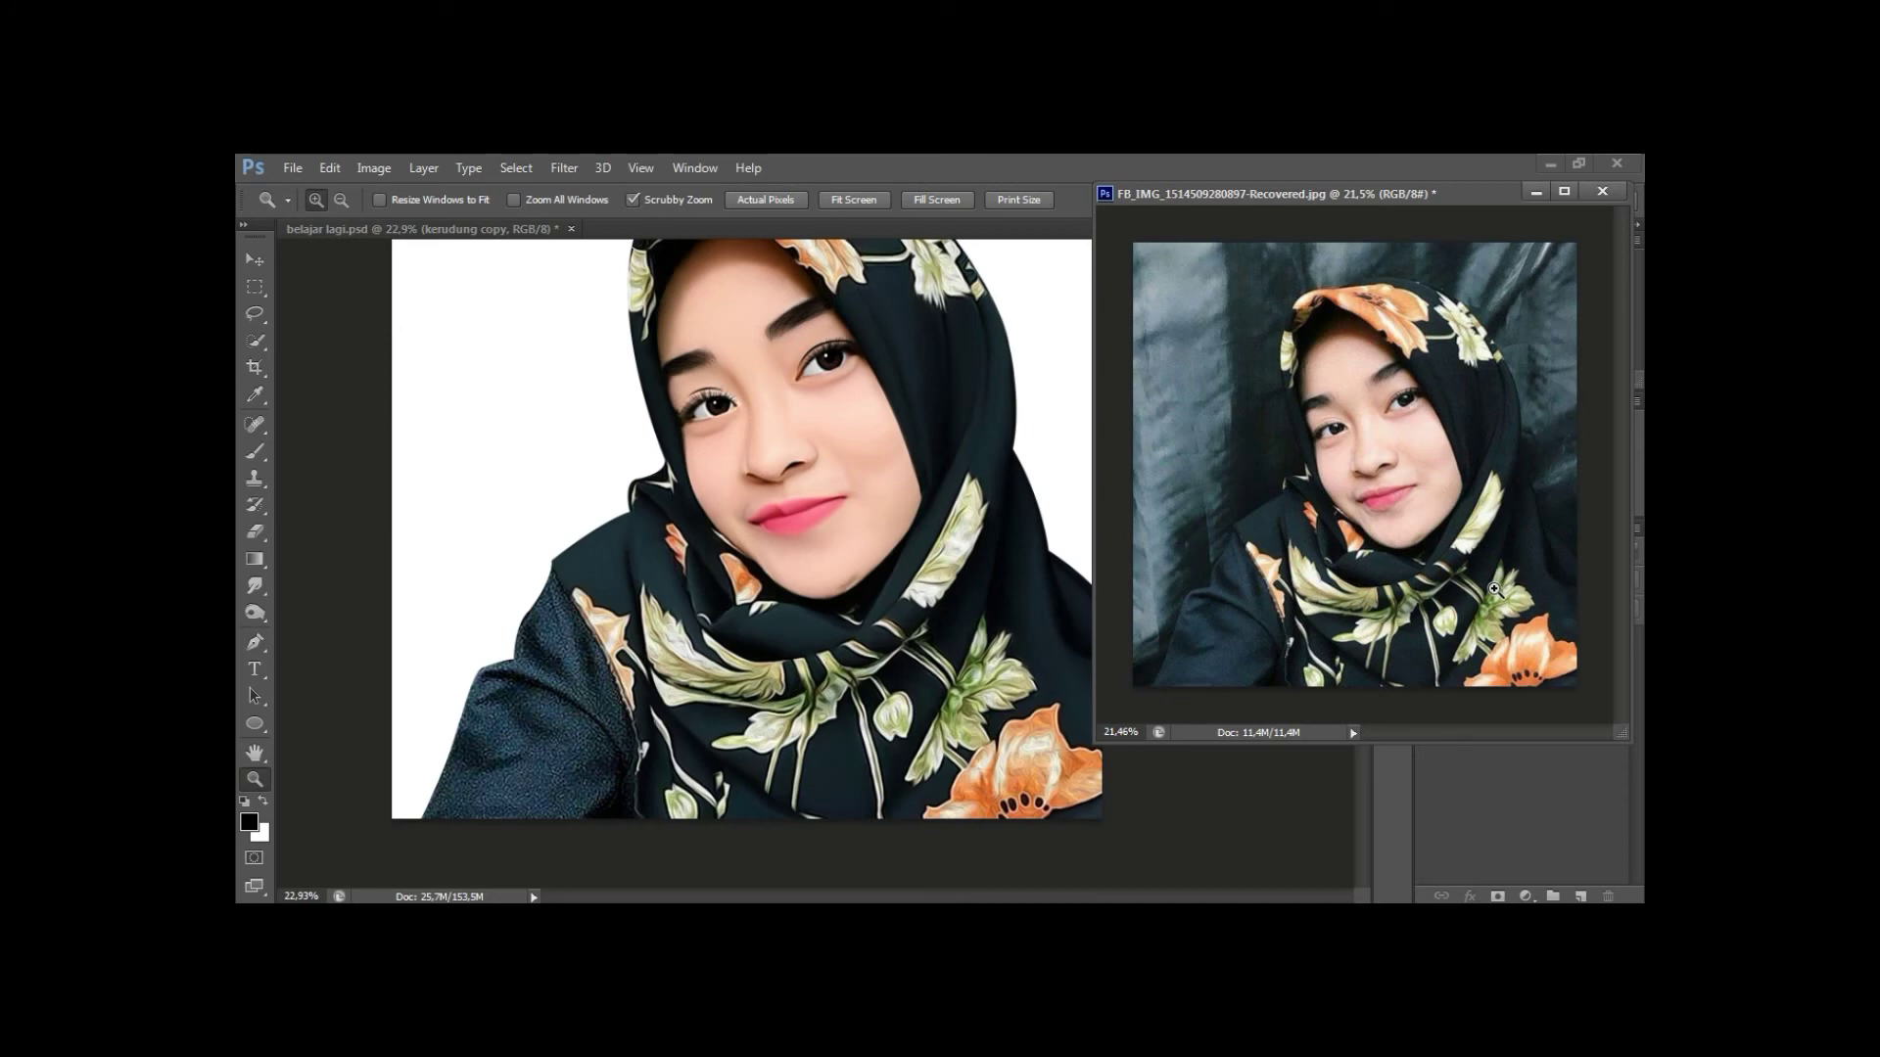
Smudge the hijab fabric near the neck with a slightly smaller brush.
{"action": "scroll", "coordinate": [945, 599], "scroll_direction": "down", "scroll_amount": 2}
{"action": "key", "text": "v"}
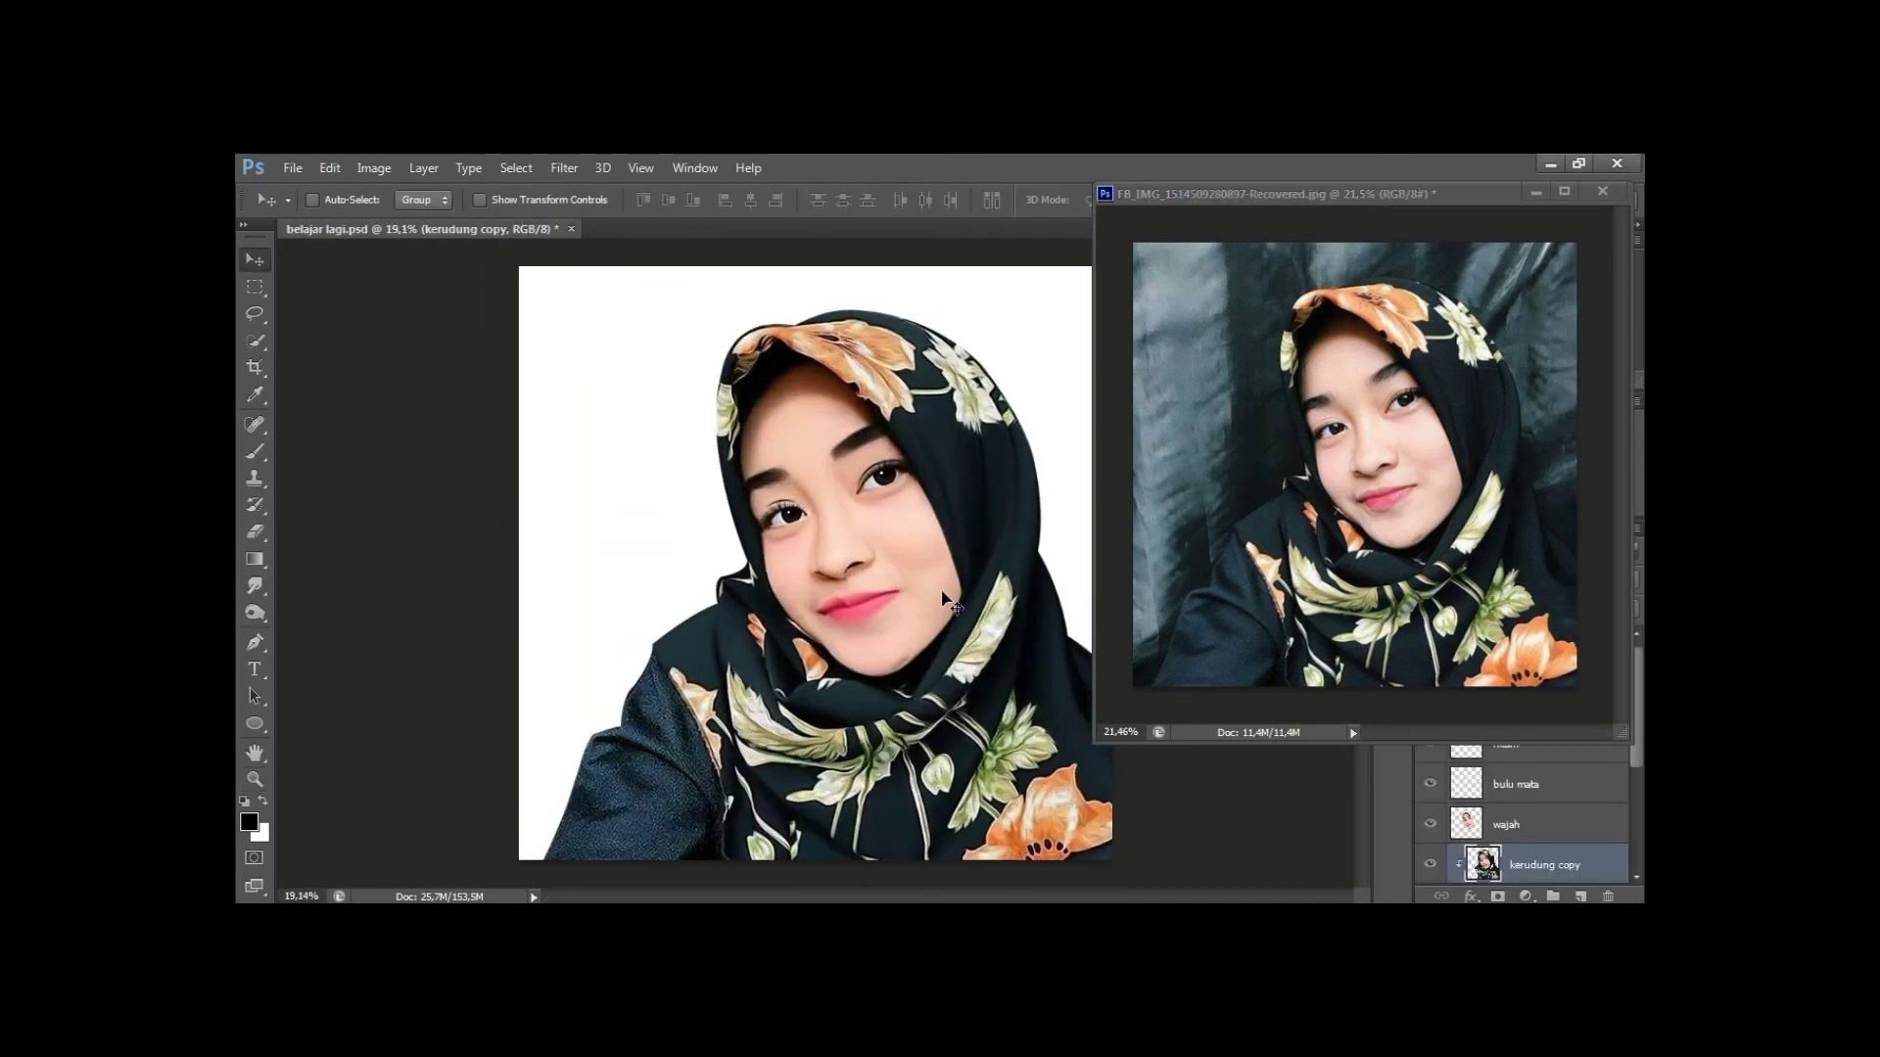
{"action": "key", "text": "r"}
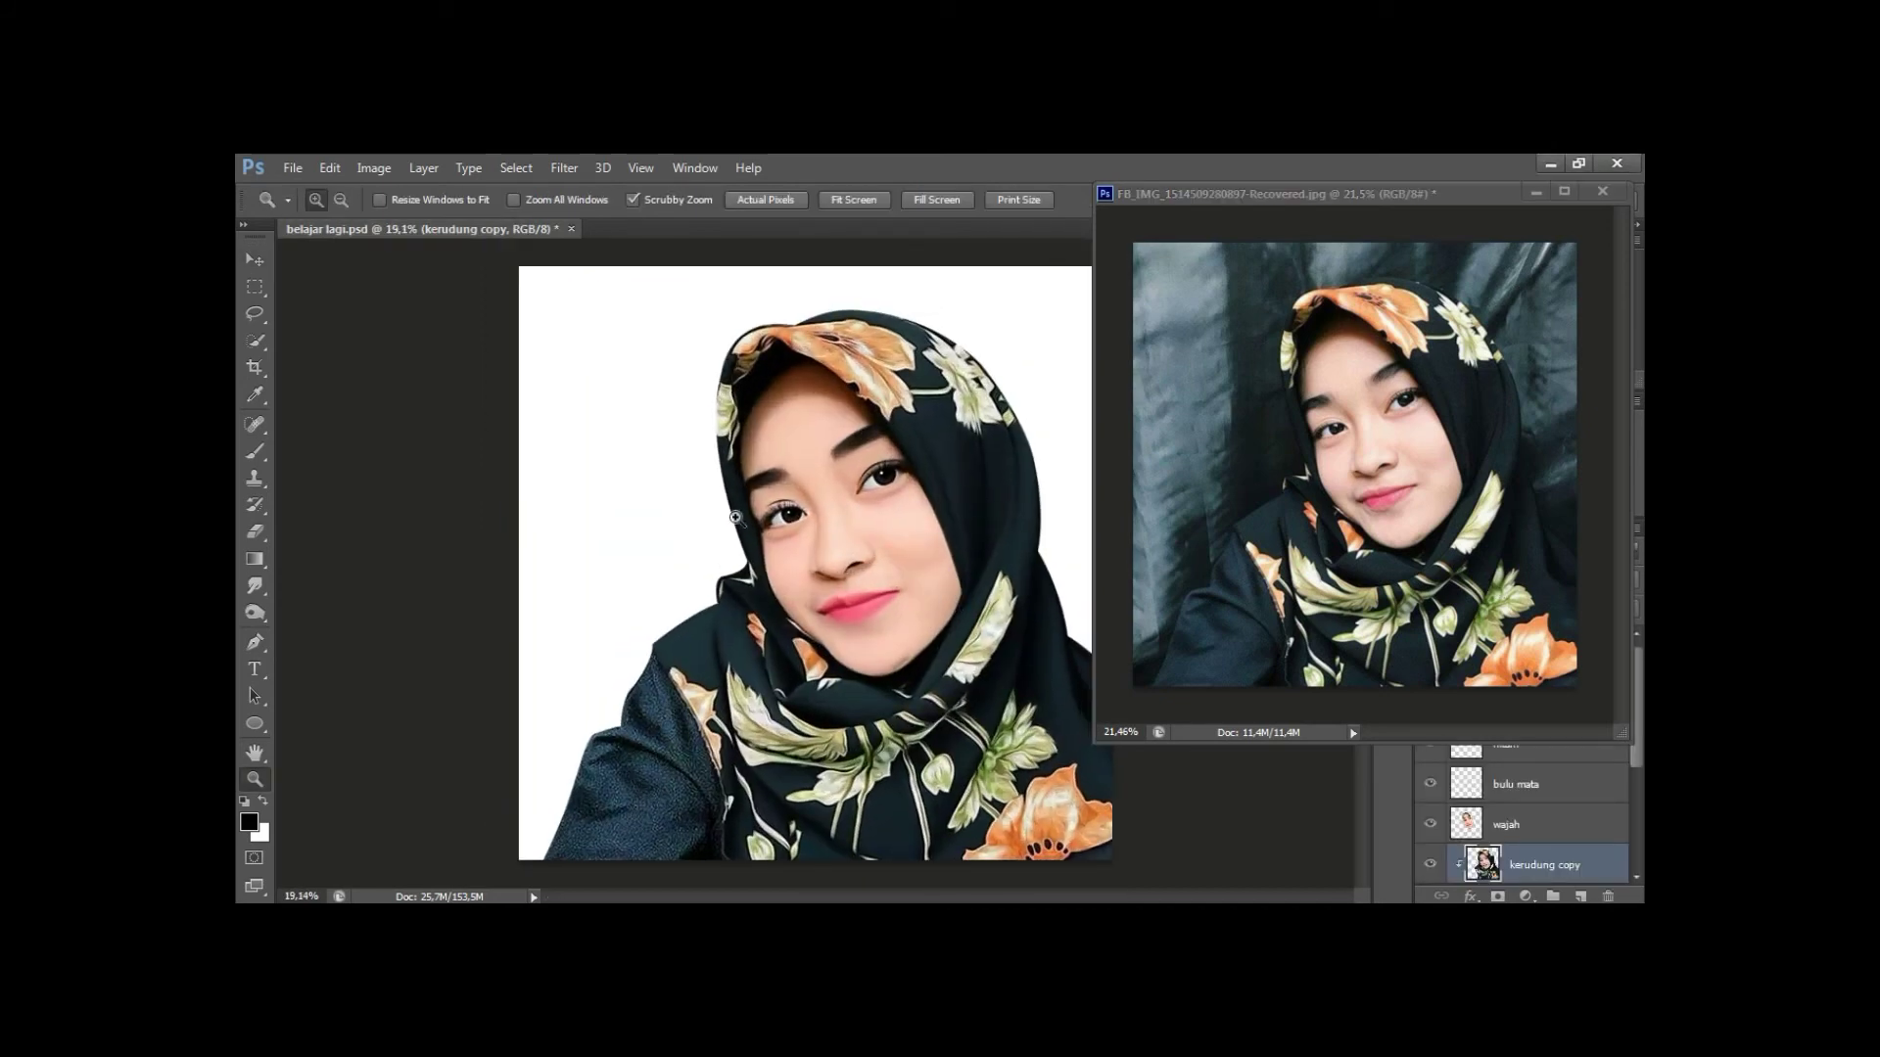
{"action": "scroll", "coordinate": [808, 620], "scroll_direction": "up", "scroll_amount": 5}
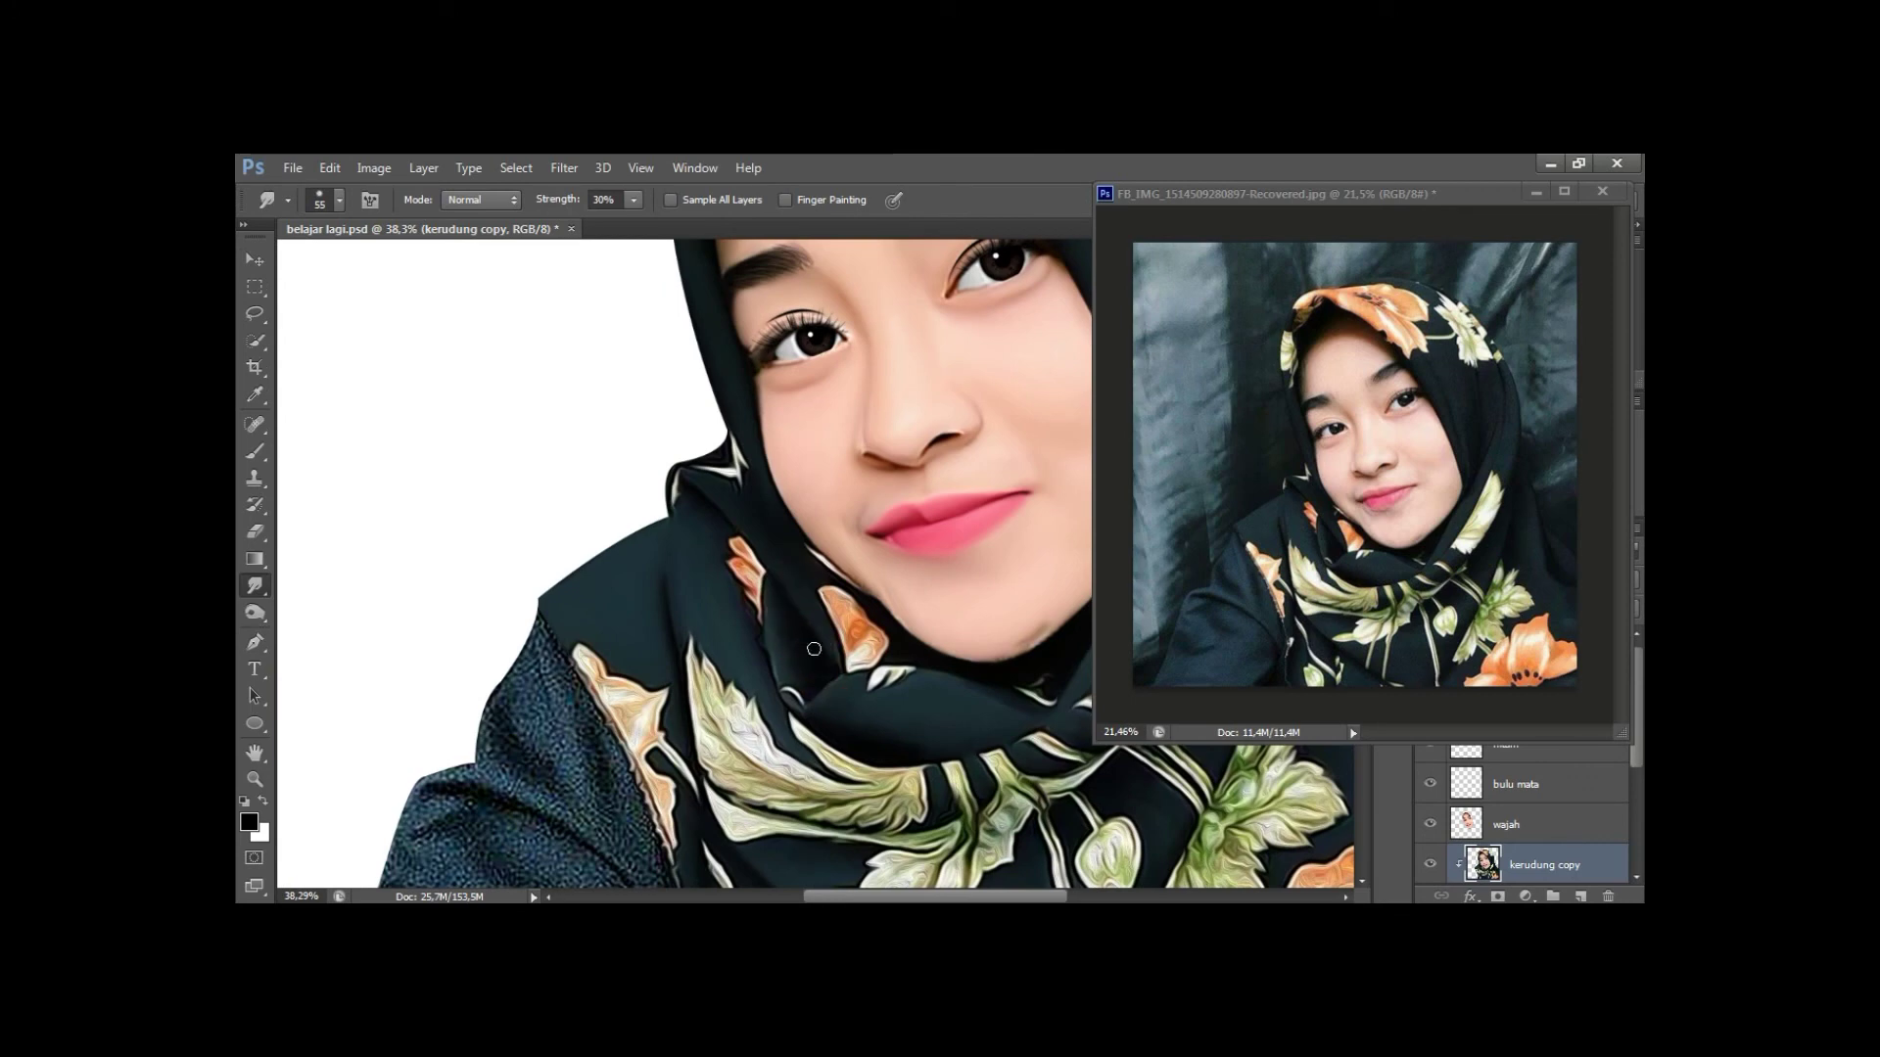
{"action": "scroll", "coordinate": [825, 657], "scroll_direction": "up", "scroll_amount": 4}
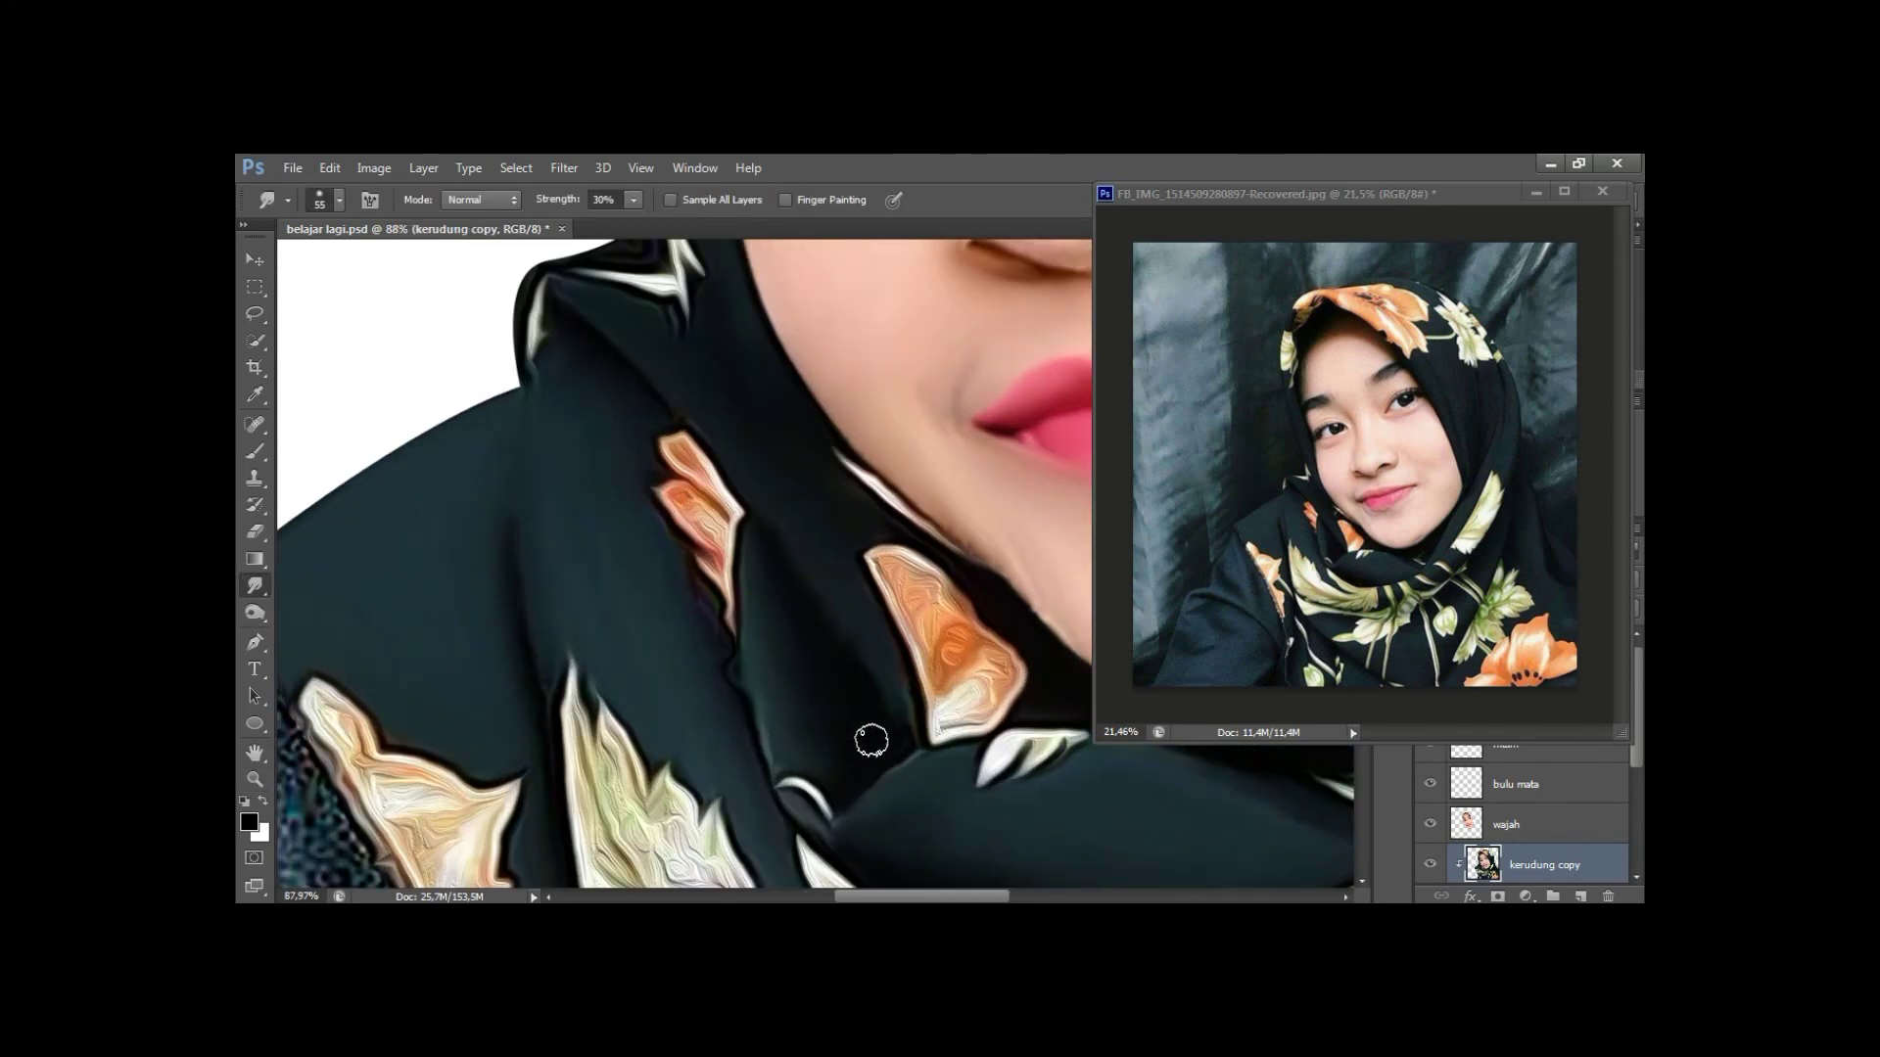
{"action": "left_click_drag", "start_coordinate": [839, 659], "coordinate": [813, 565]}
{"action": "scroll", "coordinate": [864, 727], "scroll_direction": "down", "scroll_amount": 3}
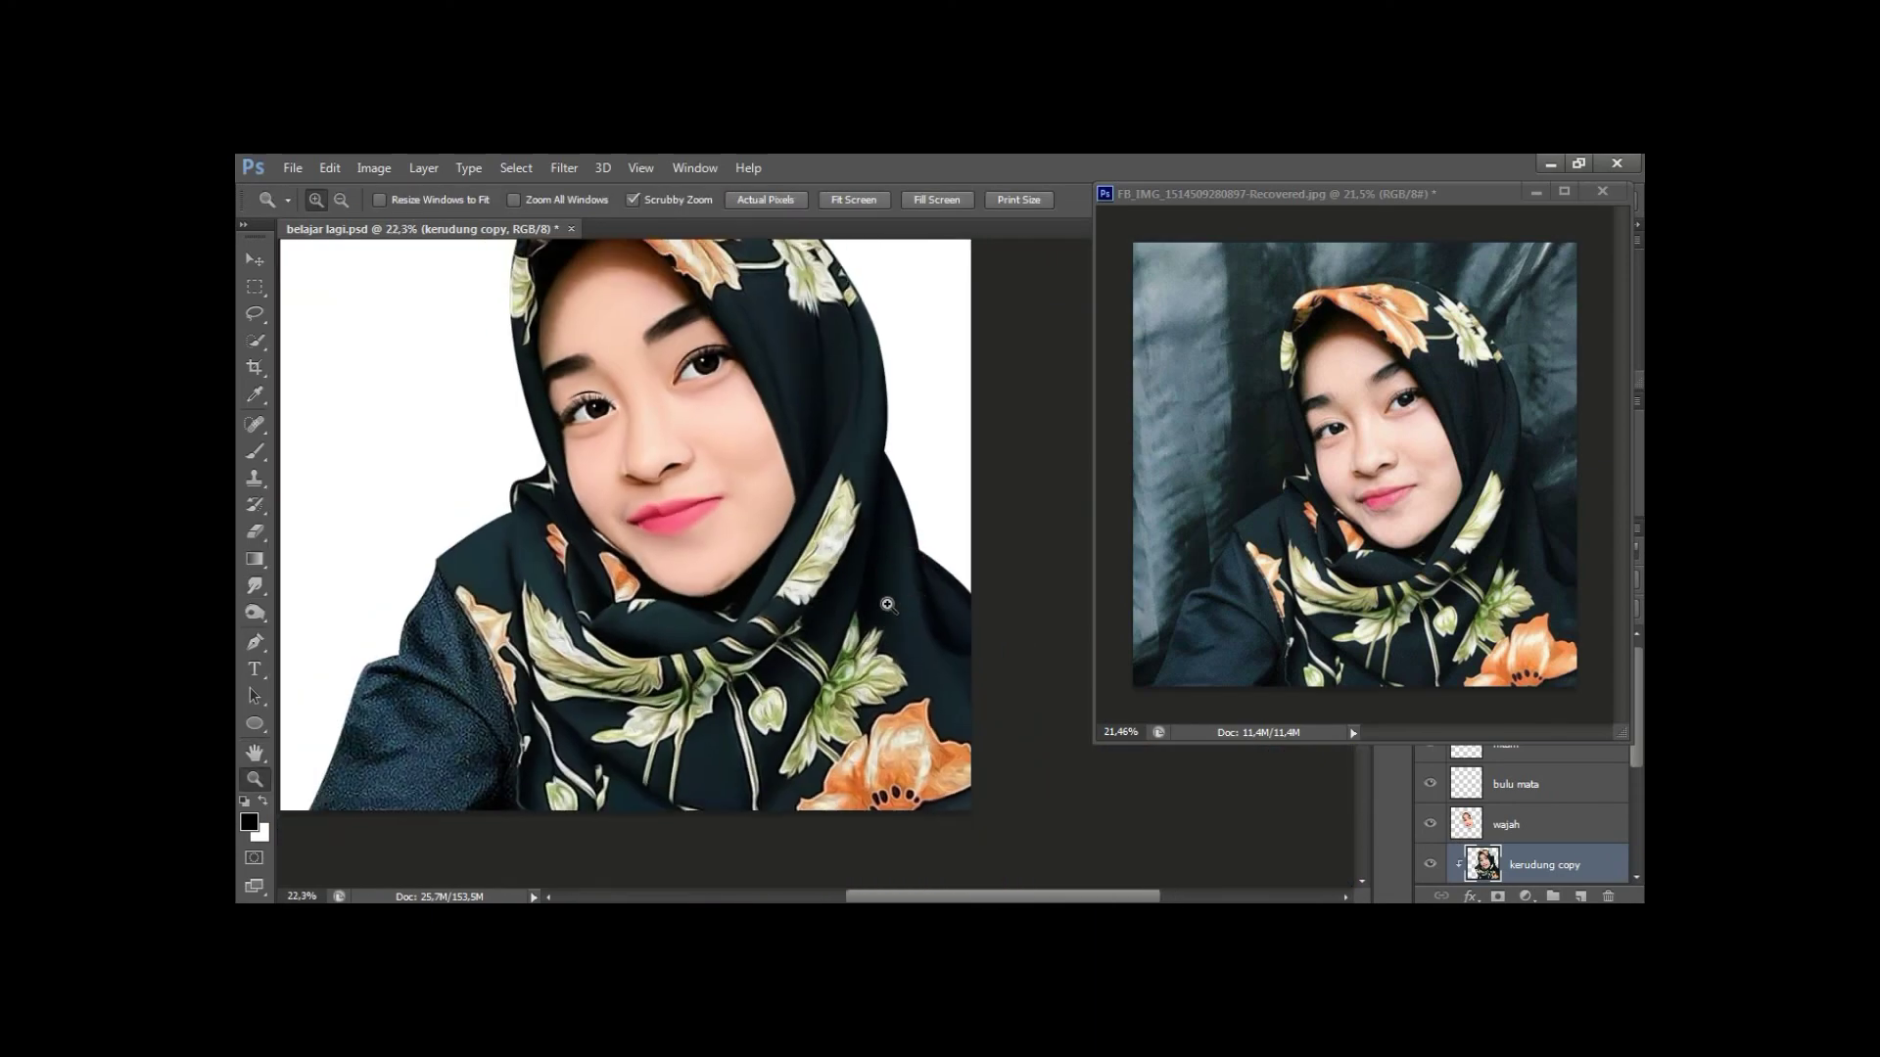
{"action": "scroll", "coordinate": [919, 671], "scroll_direction": "down", "scroll_amount": 2}
{"action": "scroll", "coordinate": [918, 671], "scroll_direction": "up", "scroll_amount": 1}
Rotate the view and smudge the hijab's top edge above the forehead with a smaller brush.
{"action": "key", "text": "r"}
{"action": "scroll", "coordinate": [860, 402], "scroll_direction": "up", "scroll_amount": 3}
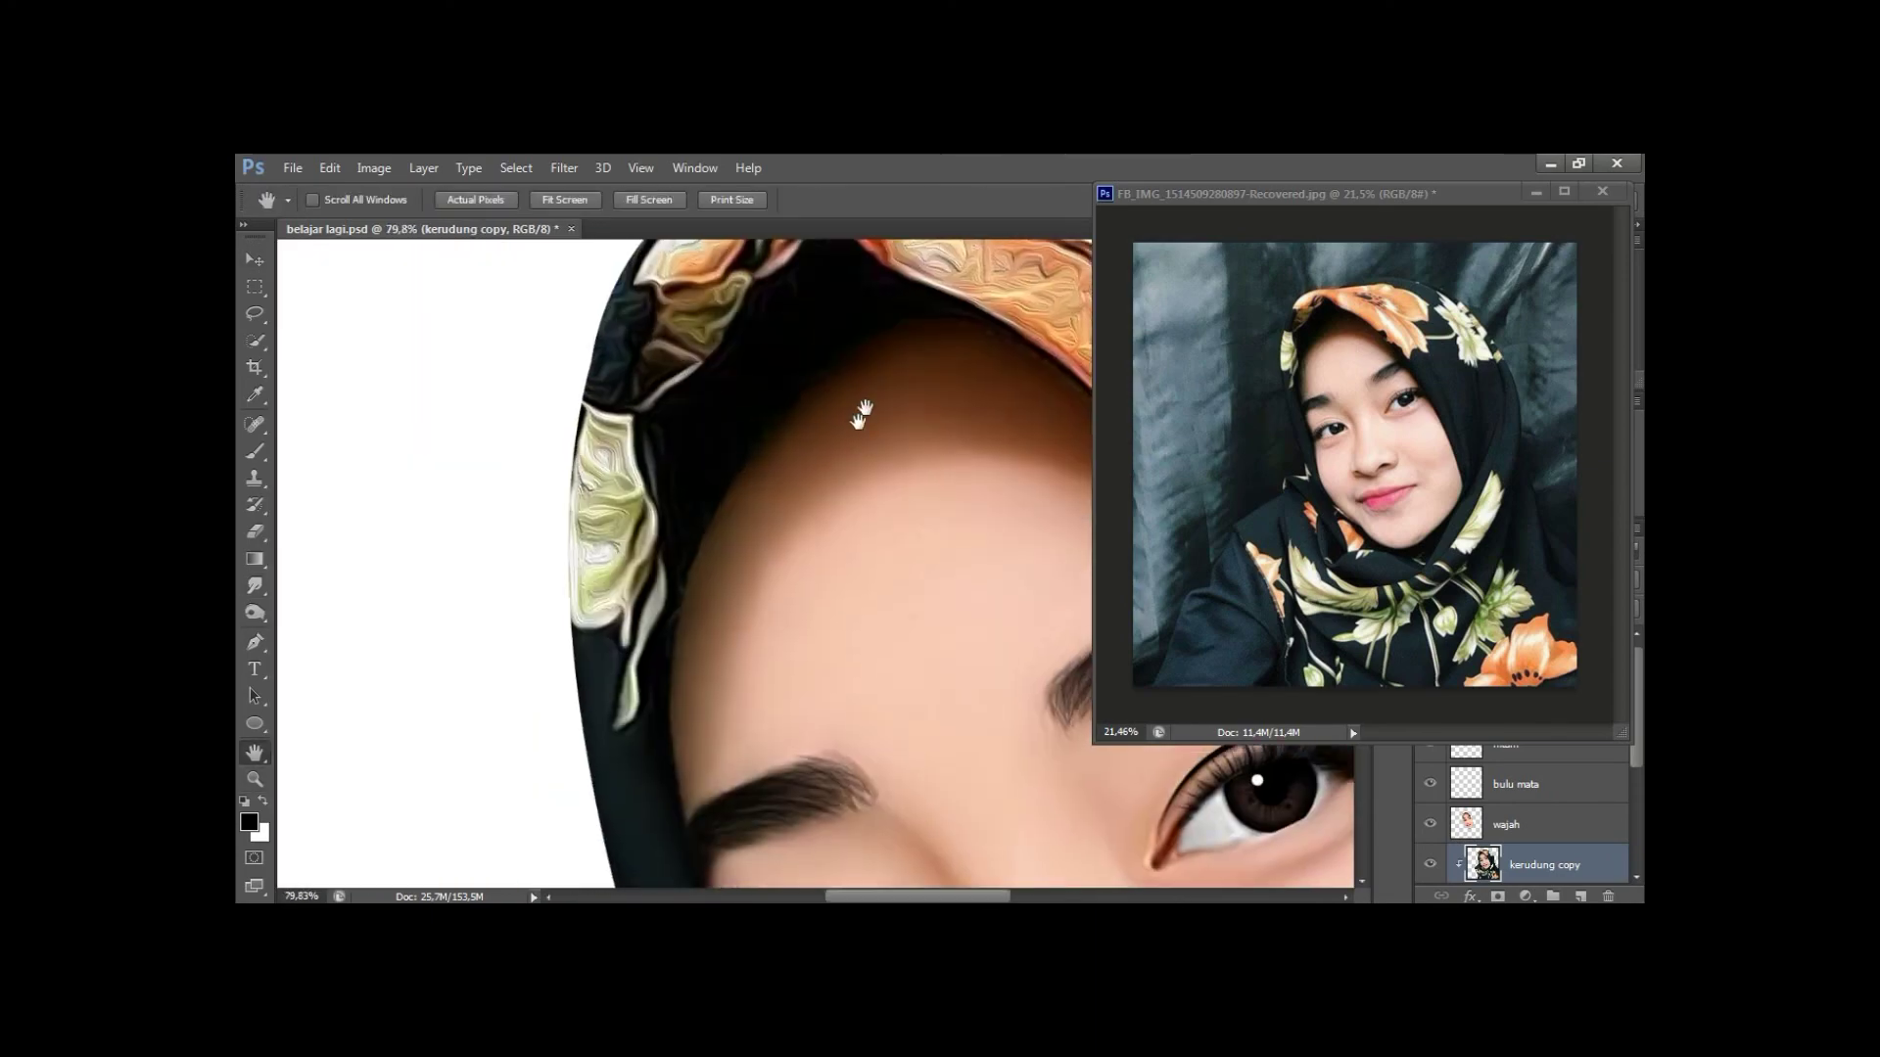
{"action": "left_click_drag", "start_coordinate": [861, 403], "coordinate": [969, 570]}
{"action": "left_click", "coordinate": [823, 419]}
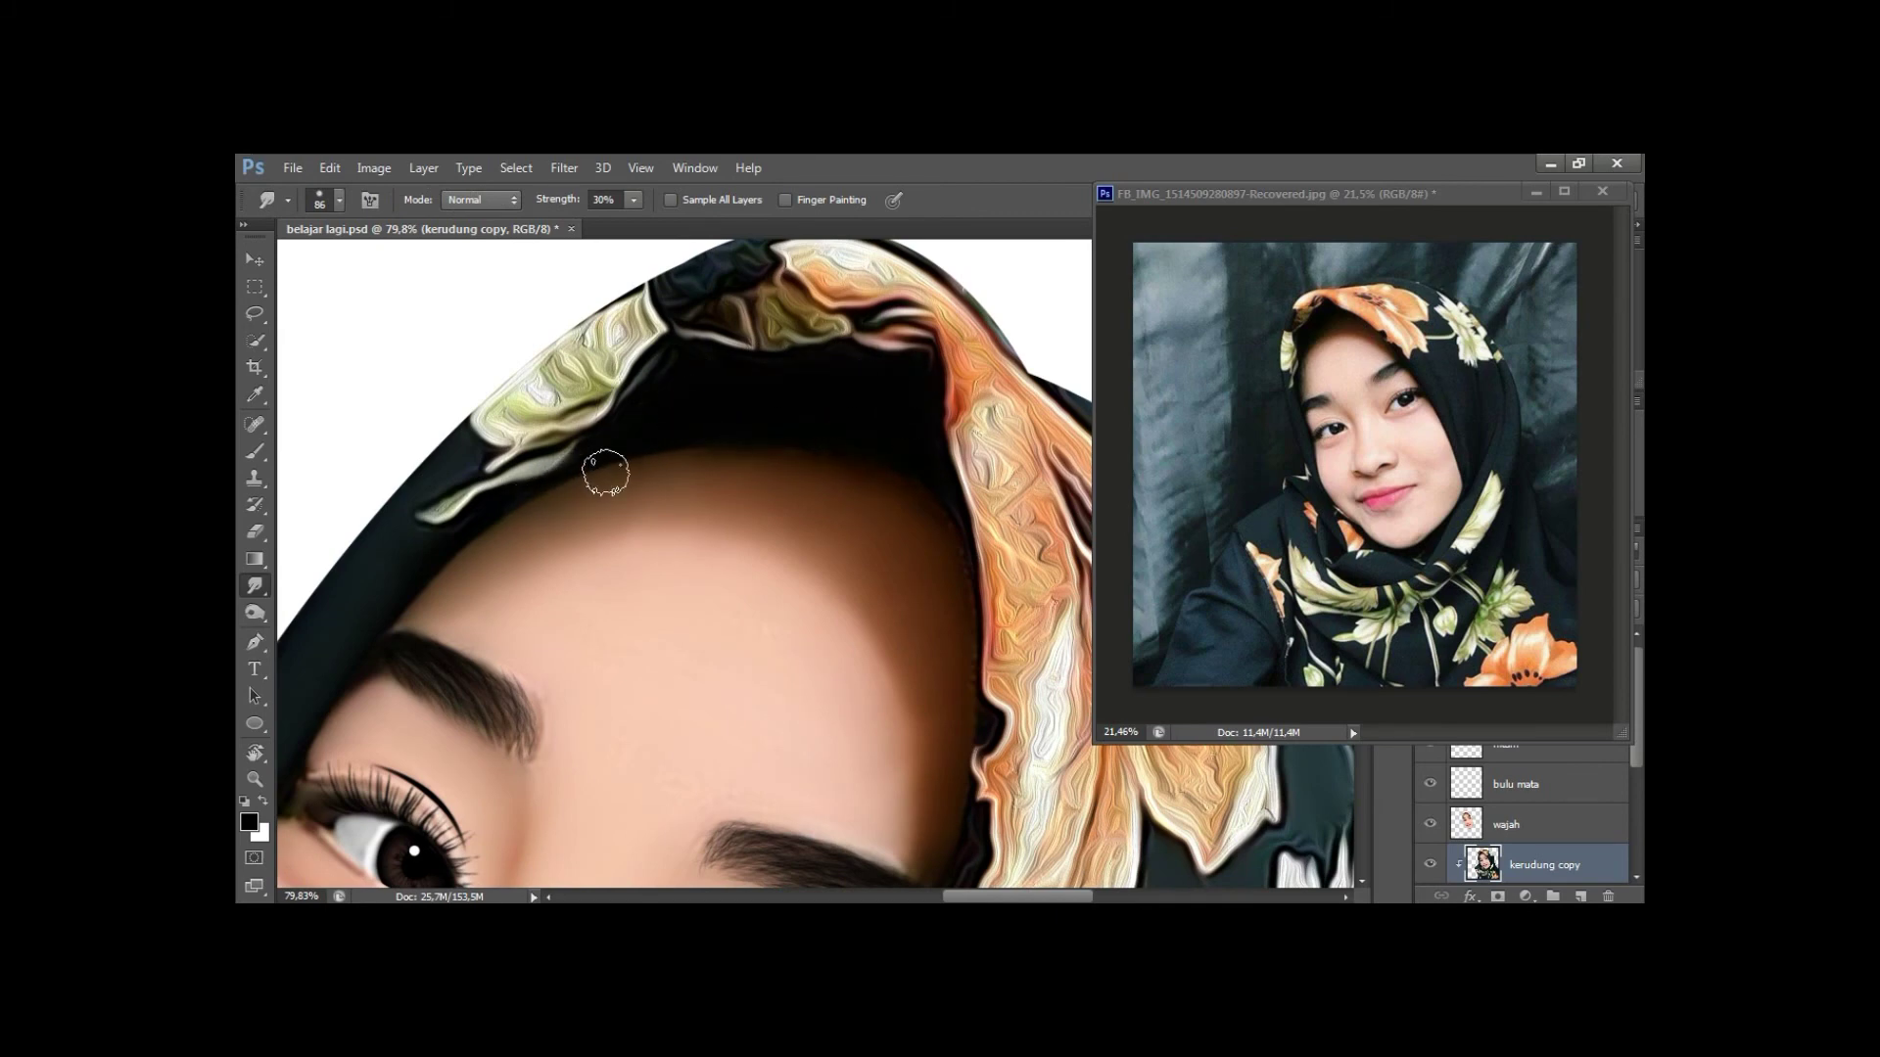
{"action": "key", "text": "bracketleft"}
{"action": "key", "text": "bracketleft"}
{"action": "key", "text": "bracketleft"}
{"action": "left_click_drag", "start_coordinate": [716, 254], "coordinate": [717, 451]}
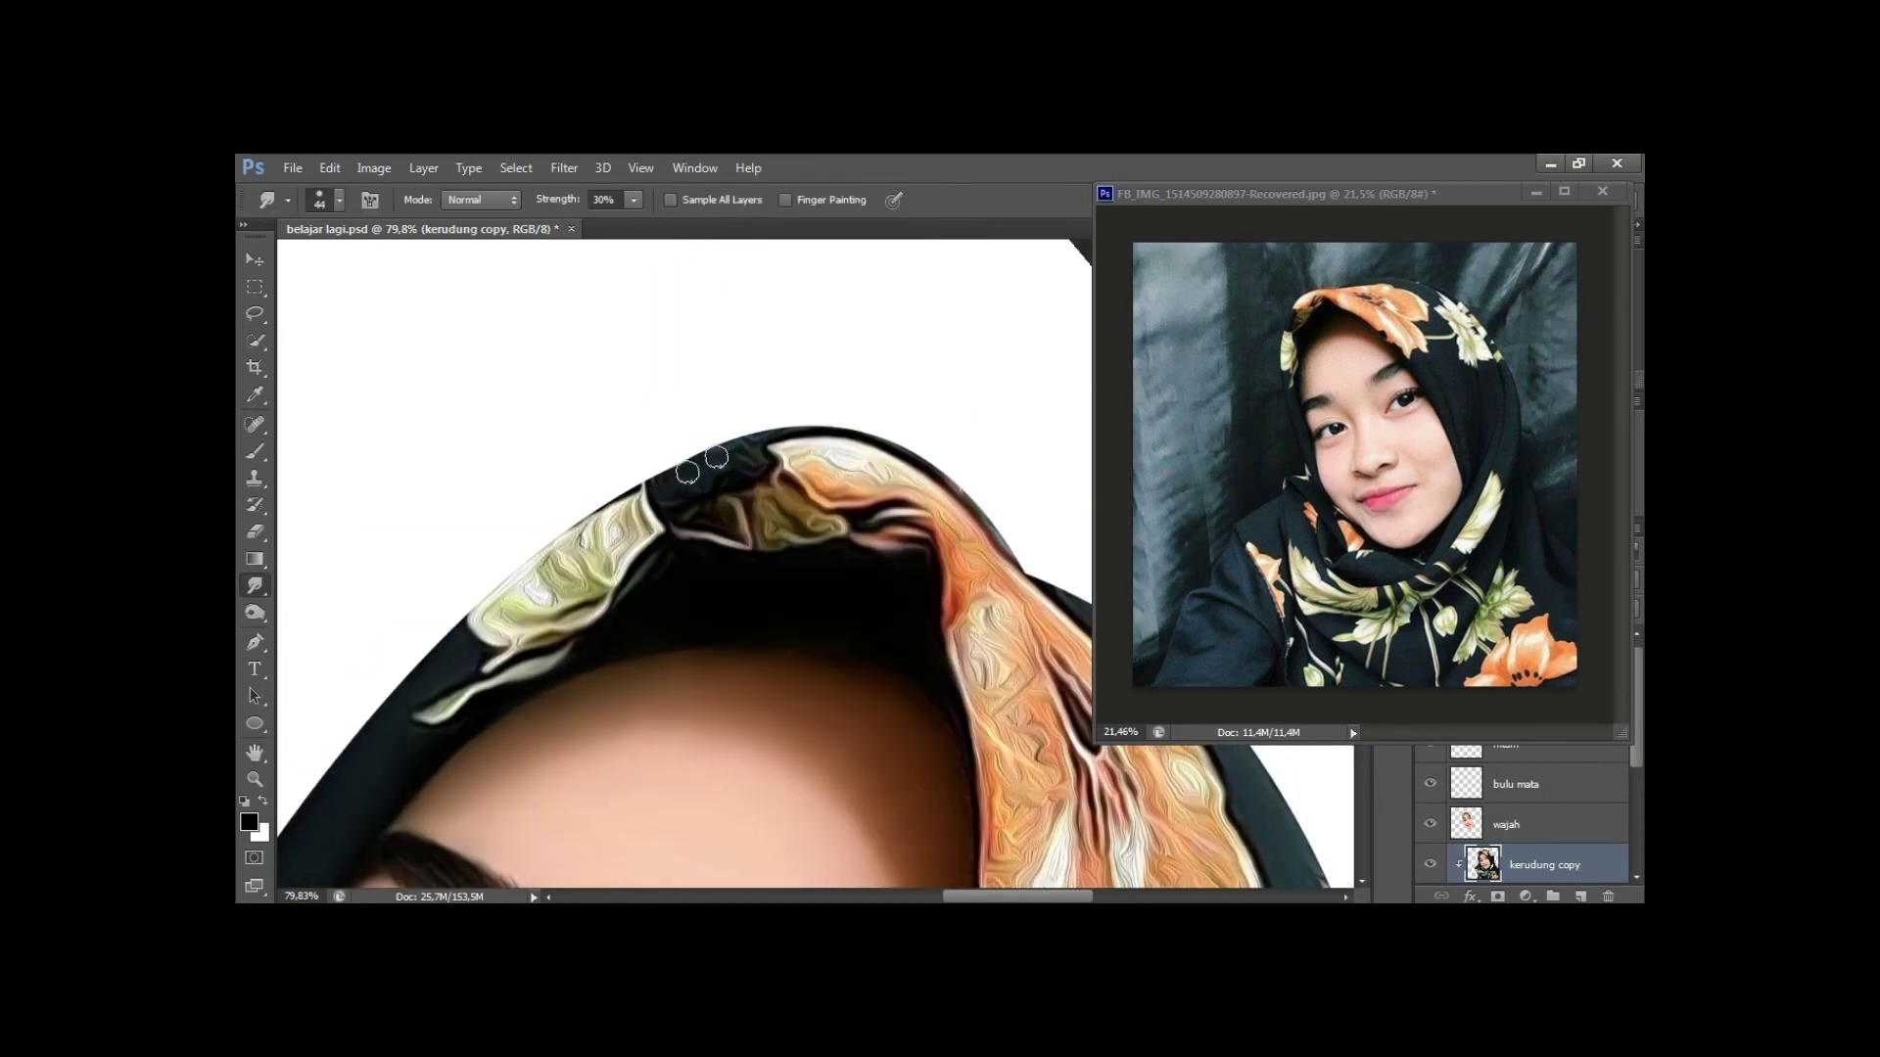
{"action": "scroll", "coordinate": [736, 450], "scroll_direction": "down", "scroll_amount": 5}
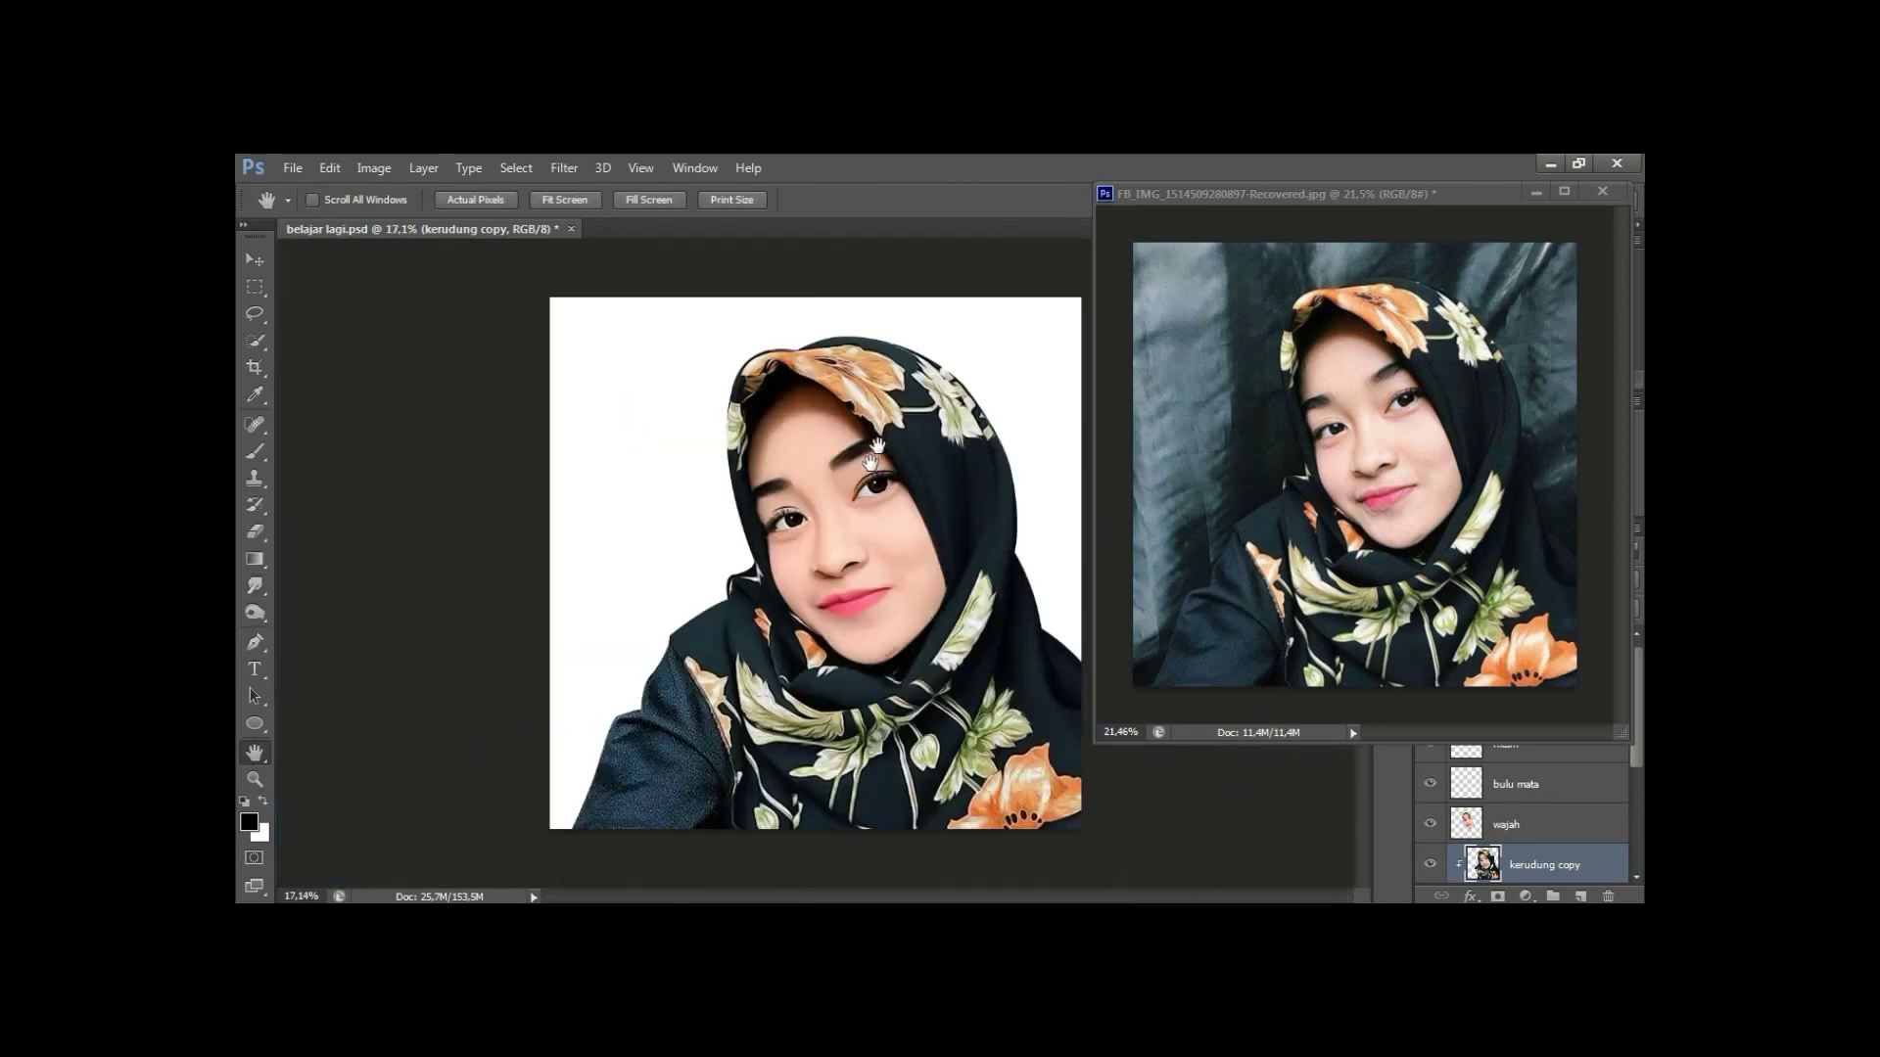
Zoom to the hijab's crown and smudge away the light speckles along its top outline.
{"action": "scroll", "coordinate": [722, 458], "scroll_direction": "up", "scroll_amount": 5}
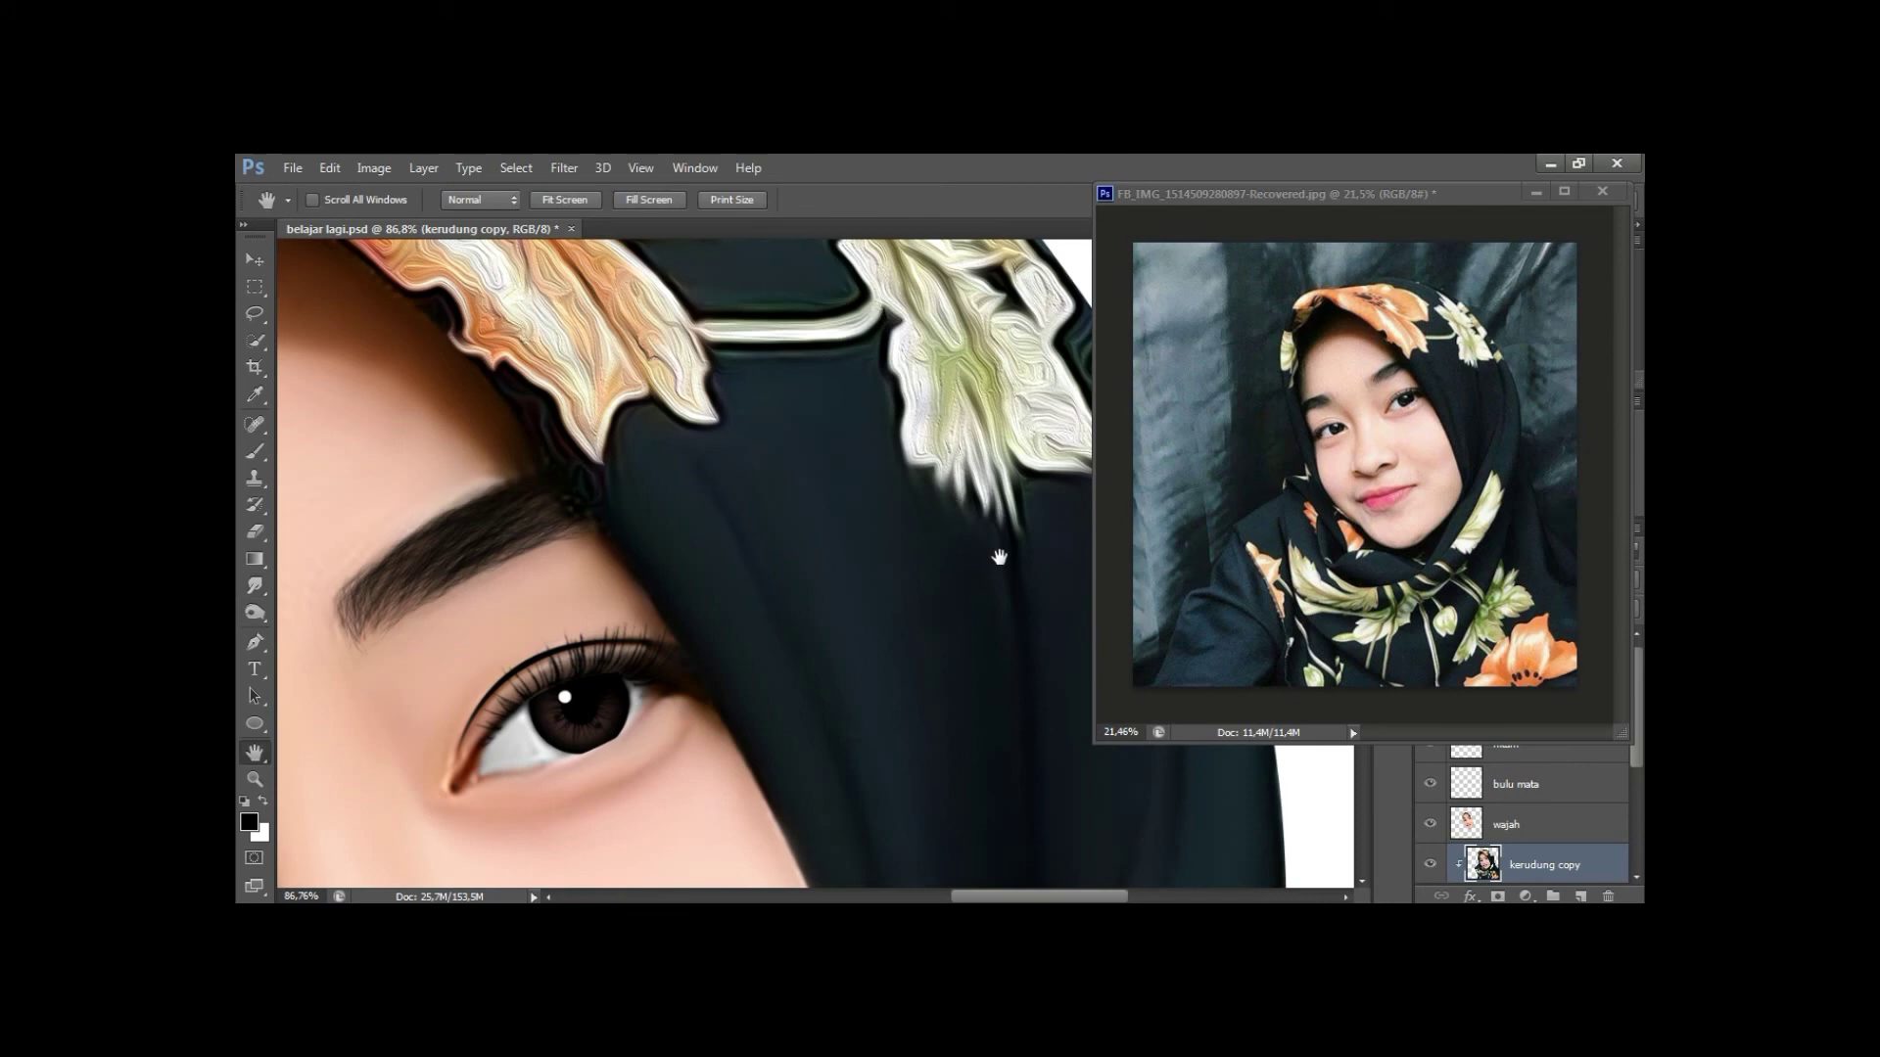
{"action": "left_click_drag", "start_coordinate": [1112, 396], "coordinate": [779, 358]}
{"action": "scroll", "coordinate": [766, 375], "scroll_direction": "up", "scroll_amount": 2}
{"action": "scroll", "coordinate": [766, 375], "scroll_direction": "up", "scroll_amount": 1}
{"action": "key", "text": "bracketleft"}
{"action": "left_click_drag", "start_coordinate": [791, 471], "coordinate": [871, 459]}
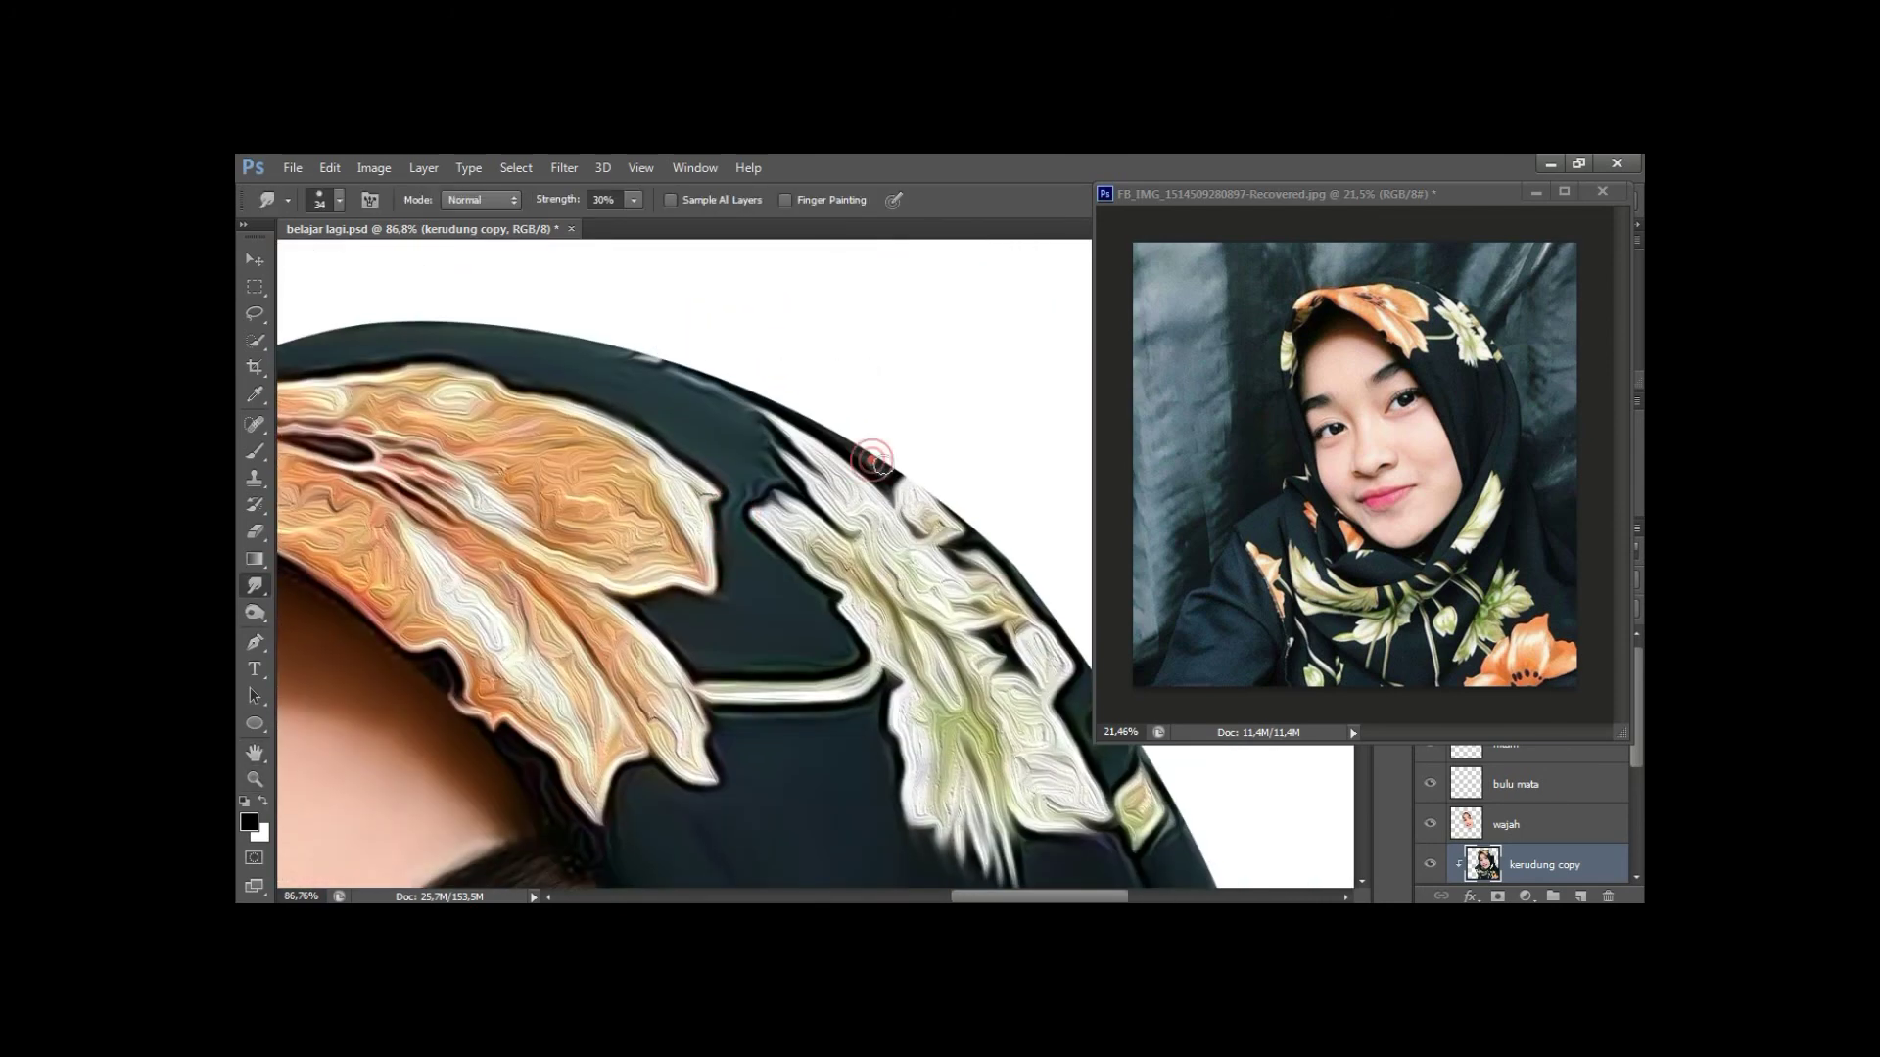
{"action": "mouse_move", "coordinate": [656, 393]}
{"action": "left_mouse_down"}
{"action": "mouse_move", "coordinate": [646, 357]}
{"action": "mouse_move", "coordinate": [662, 370]}
{"action": "mouse_move", "coordinate": [644, 411]}
{"action": "left_mouse_up"}
{"action": "left_click_drag", "start_coordinate": [483, 365], "coordinate": [571, 399]}
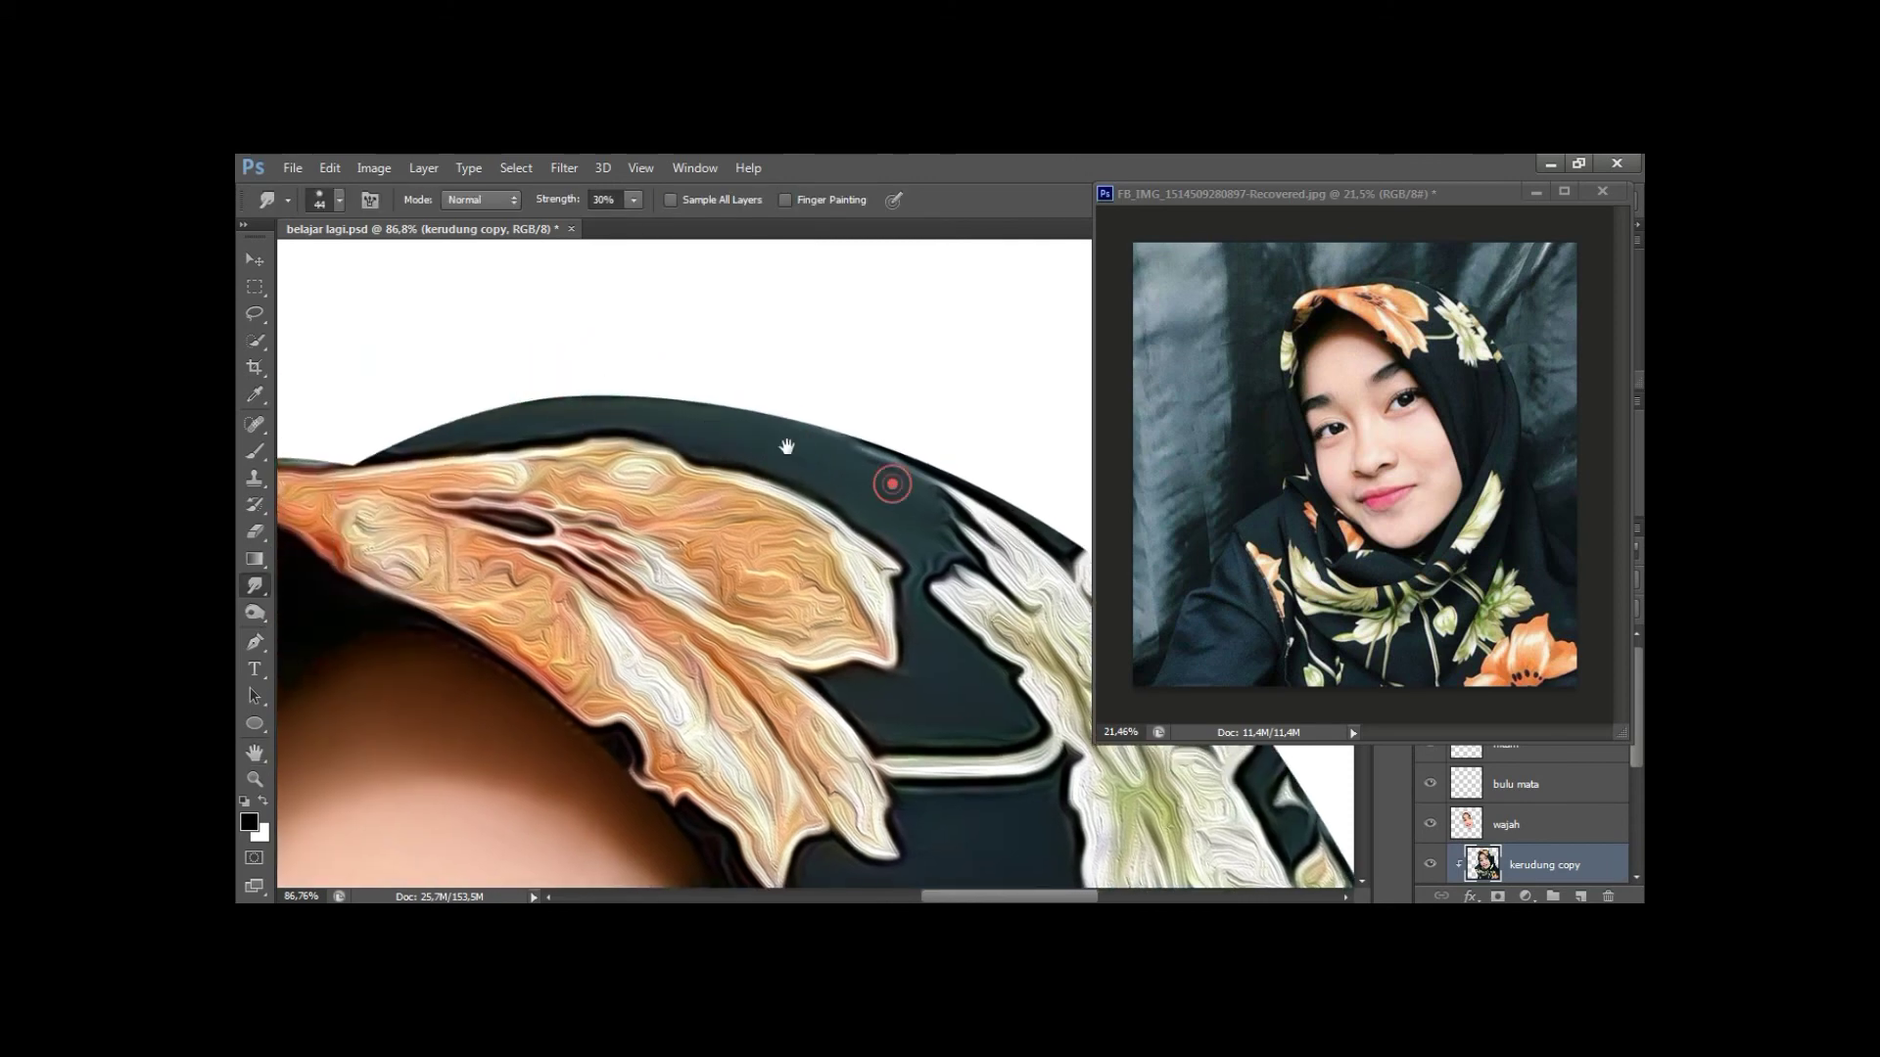
{"action": "left_click_drag", "start_coordinate": [890, 483], "coordinate": [807, 419]}
Bring the flower edge on the hijab into view and shrink the Smudge brush further.
{"action": "left_click_drag", "start_coordinate": [832, 519], "coordinate": [754, 465]}
{"action": "key", "text": "bracketleft"}
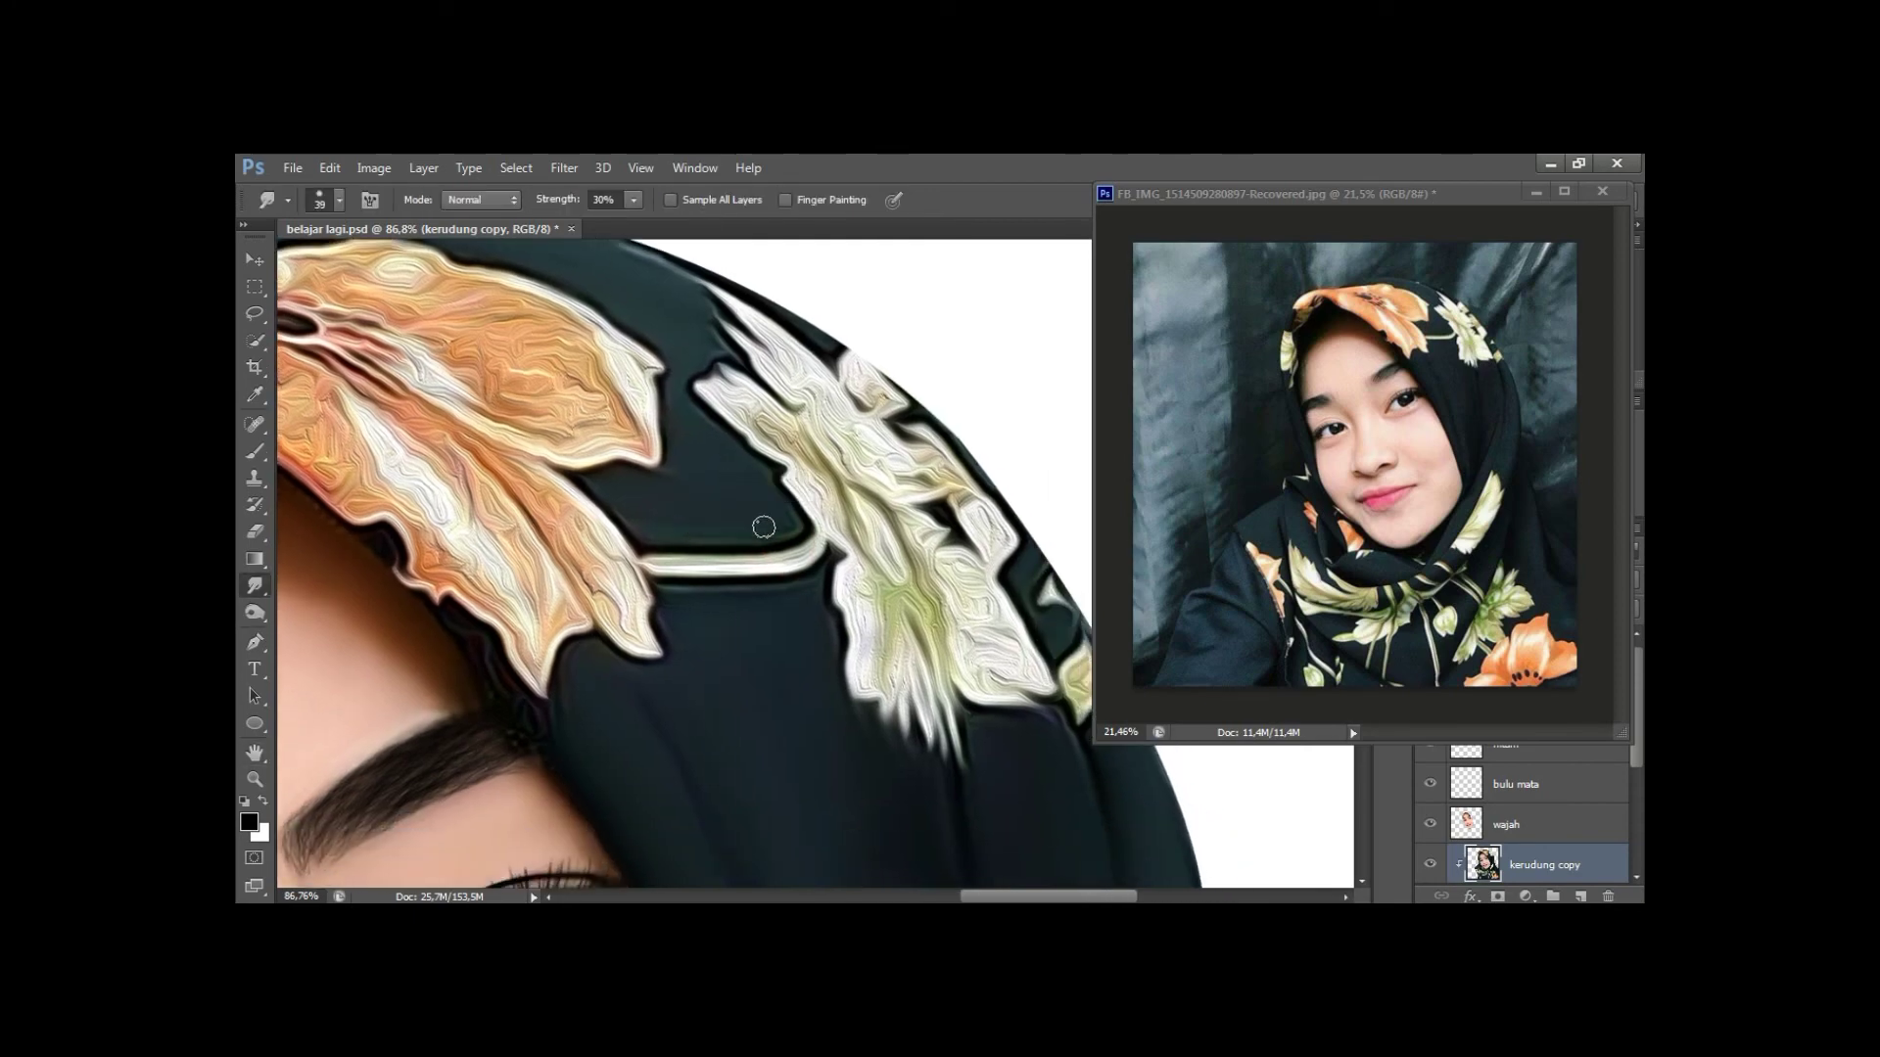
{"action": "scroll", "coordinate": [669, 515], "scroll_direction": "down", "scroll_amount": 3}
{"action": "scroll", "coordinate": [839, 617], "scroll_direction": "down", "scroll_amount": 2}
{"action": "scroll", "coordinate": [777, 659], "scroll_direction": "down", "scroll_amount": 3}
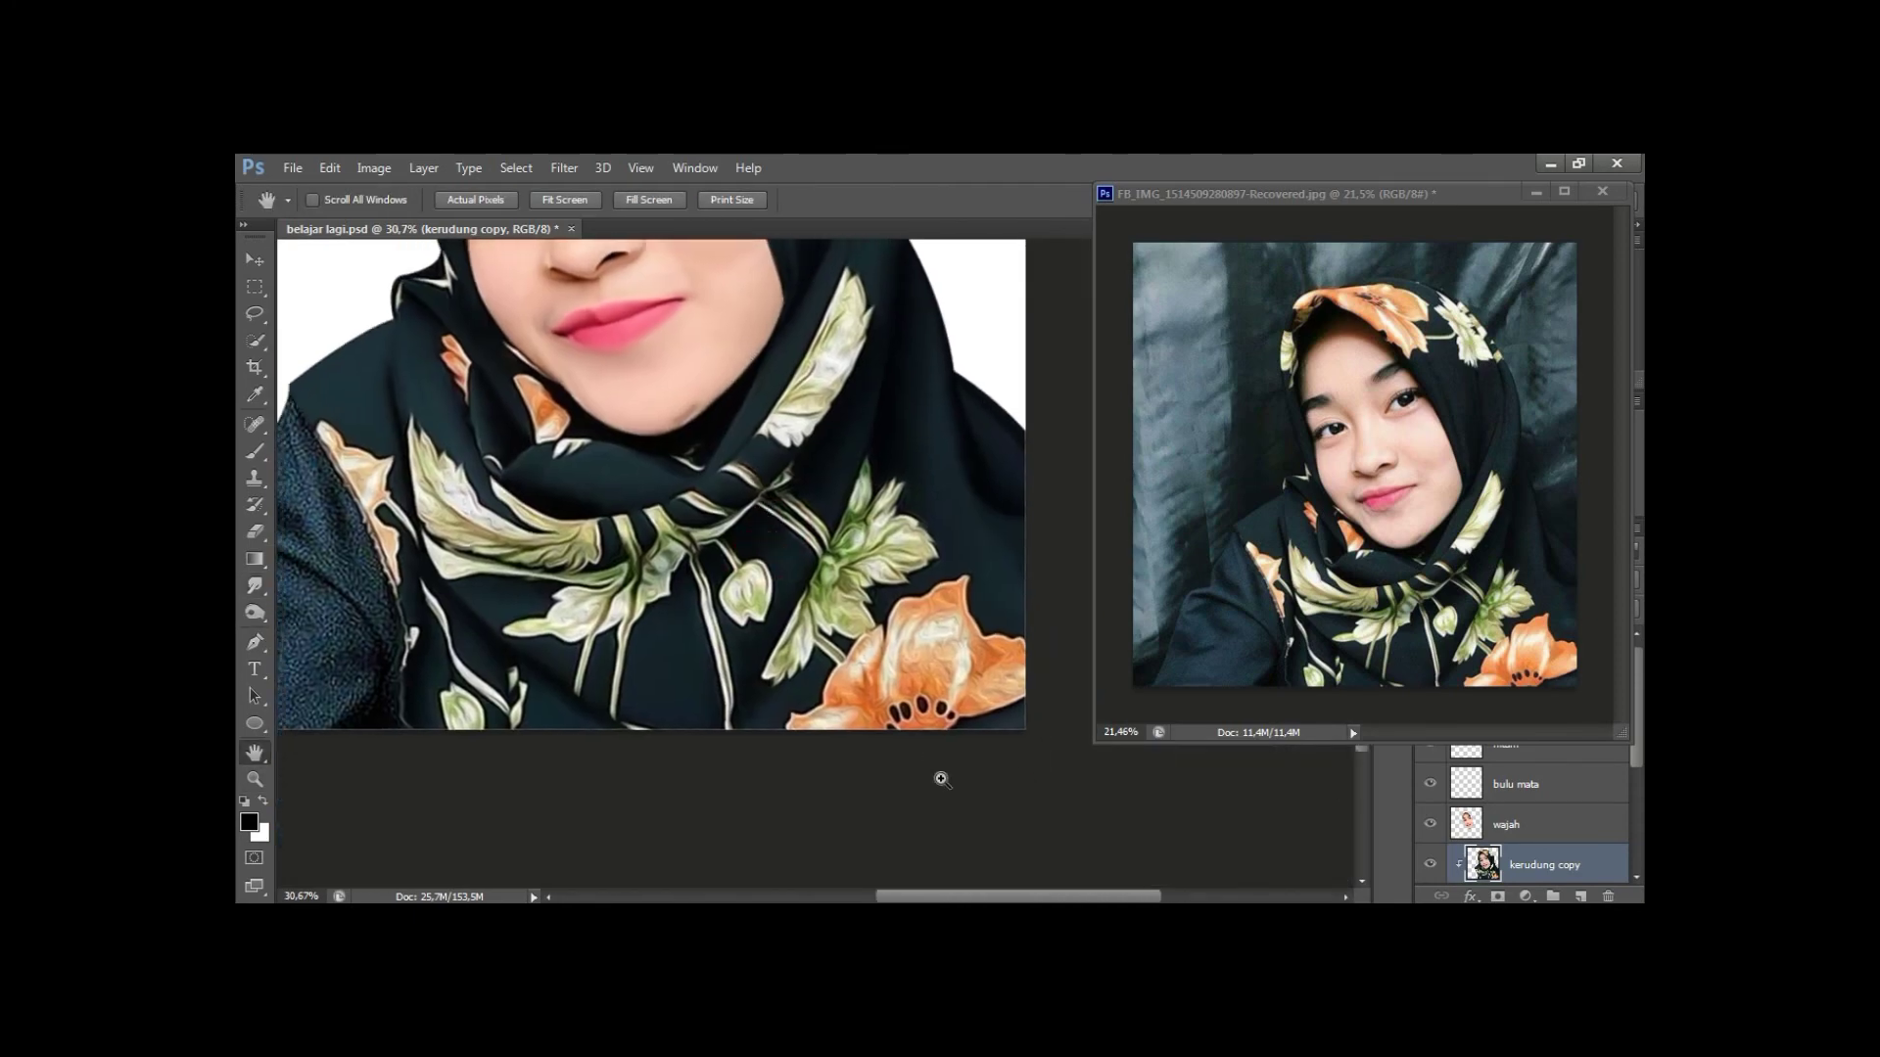
Remove the kerudung copy layer and pan across the face, scarf and shoulder.
{"action": "key", "text": "Delete"}
{"action": "mouse_move", "coordinate": [568, 485]}
{"action": "left_mouse_down"}
{"action": "mouse_move", "coordinate": [636, 685]}
{"action": "mouse_move", "coordinate": [699, 476]}
{"action": "left_mouse_up"}
{"action": "left_click_drag", "start_coordinate": [704, 367], "coordinate": [682, 671]}
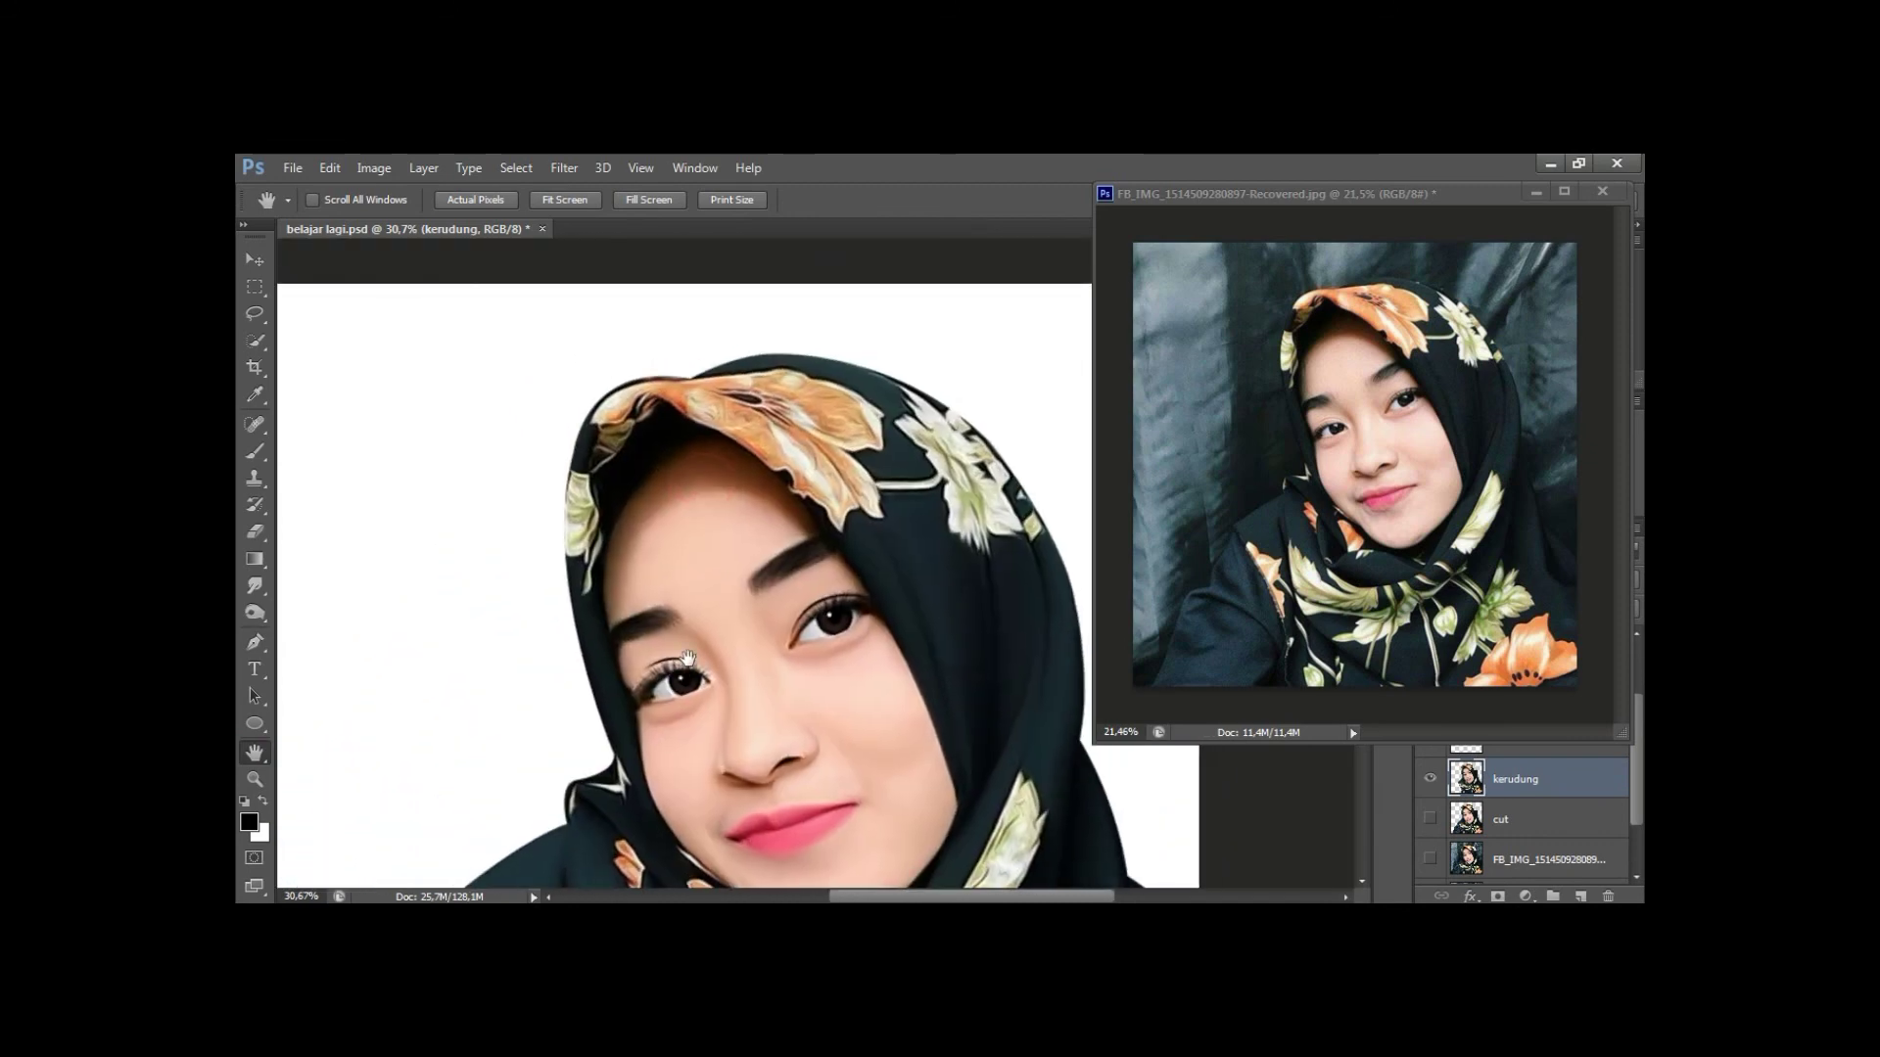
{"action": "mouse_move", "coordinate": [911, 674]}
{"action": "left_mouse_down"}
{"action": "mouse_move", "coordinate": [701, 532]}
{"action": "mouse_move", "coordinate": [724, 307]}
{"action": "left_mouse_up"}
{"action": "mouse_move", "coordinate": [621, 545]}
{"action": "left_mouse_down"}
{"action": "mouse_move", "coordinate": [685, 483]}
{"action": "mouse_move", "coordinate": [755, 469]}
{"action": "left_mouse_up"}
{"action": "mouse_move", "coordinate": [761, 540]}
{"action": "left_mouse_down"}
{"action": "mouse_move", "coordinate": [675, 651]}
{"action": "mouse_move", "coordinate": [616, 531]}
{"action": "mouse_move", "coordinate": [355, 594]}
{"action": "mouse_move", "coordinate": [426, 559]}
{"action": "mouse_move", "coordinate": [594, 727]}
{"action": "left_mouse_up"}
{"action": "left_click_drag", "start_coordinate": [547, 463], "coordinate": [598, 568]}
{"action": "left_click_drag", "start_coordinate": [626, 477], "coordinate": [665, 595]}
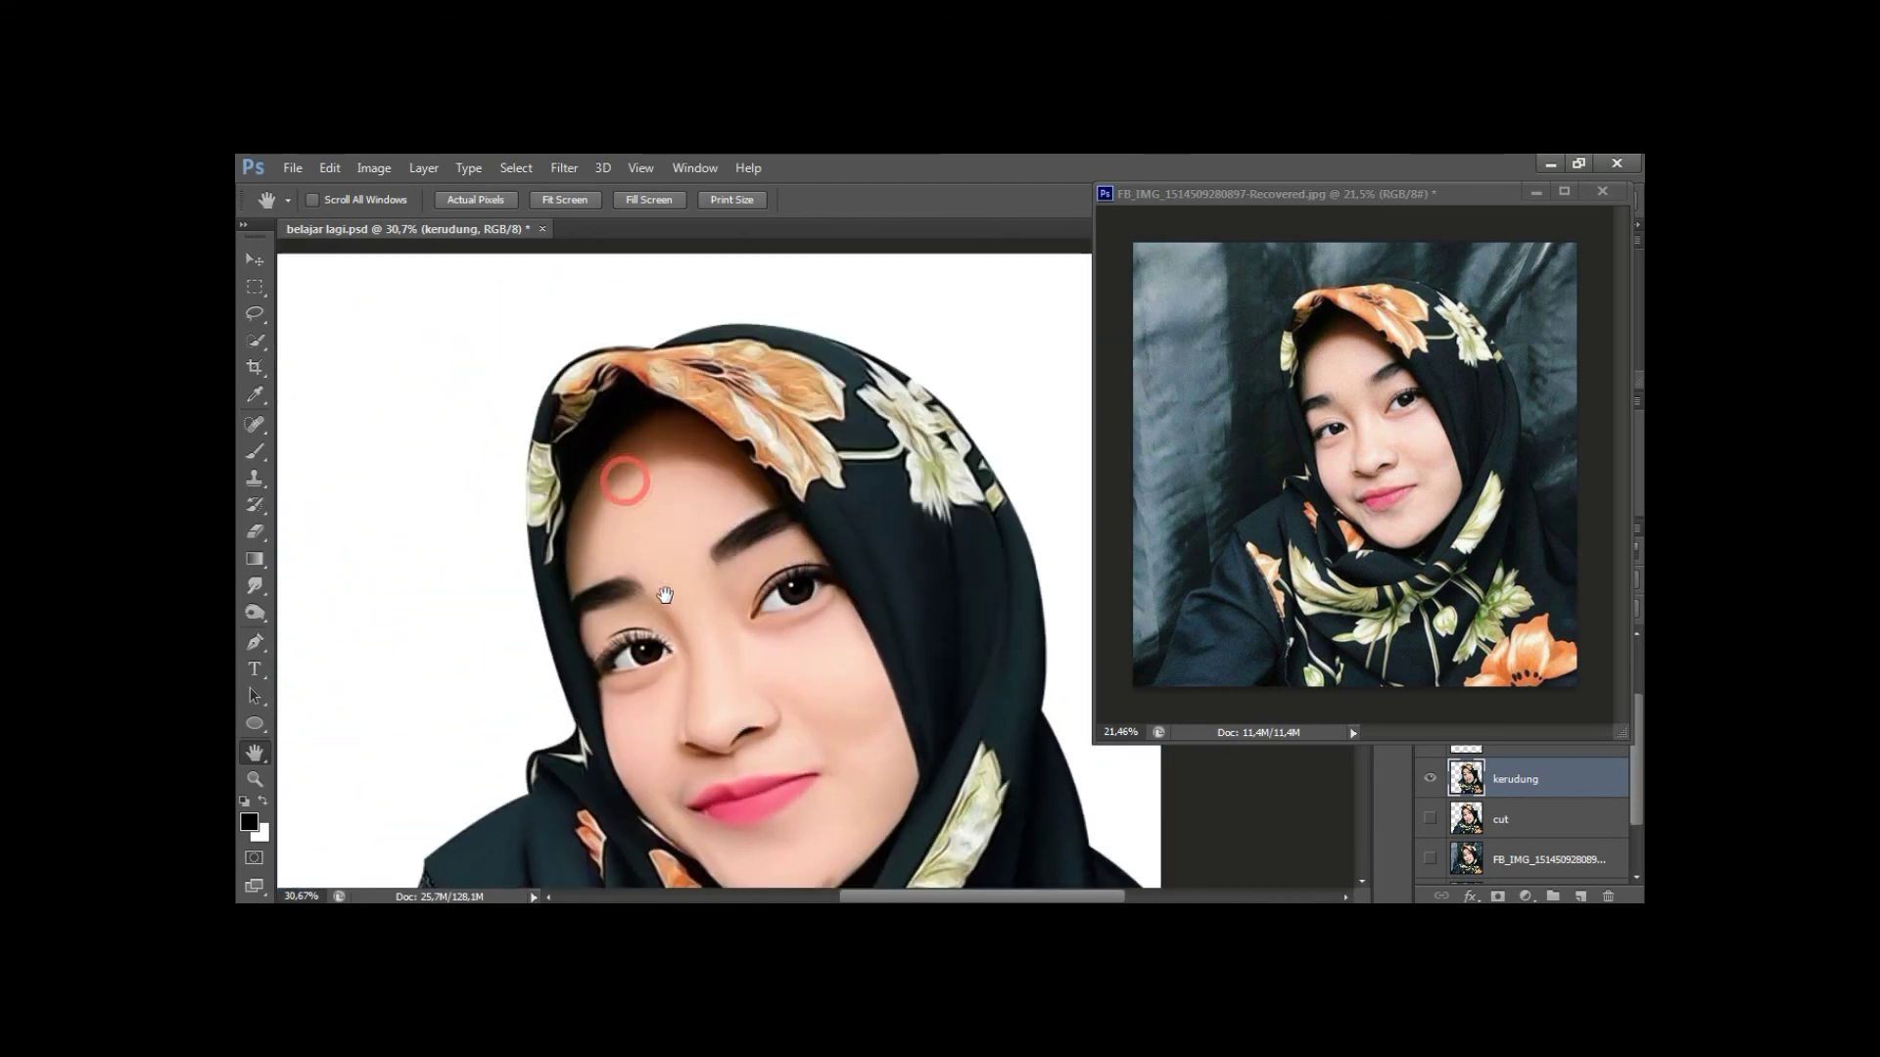
{"action": "left_click_drag", "start_coordinate": [717, 475], "coordinate": [703, 117]}
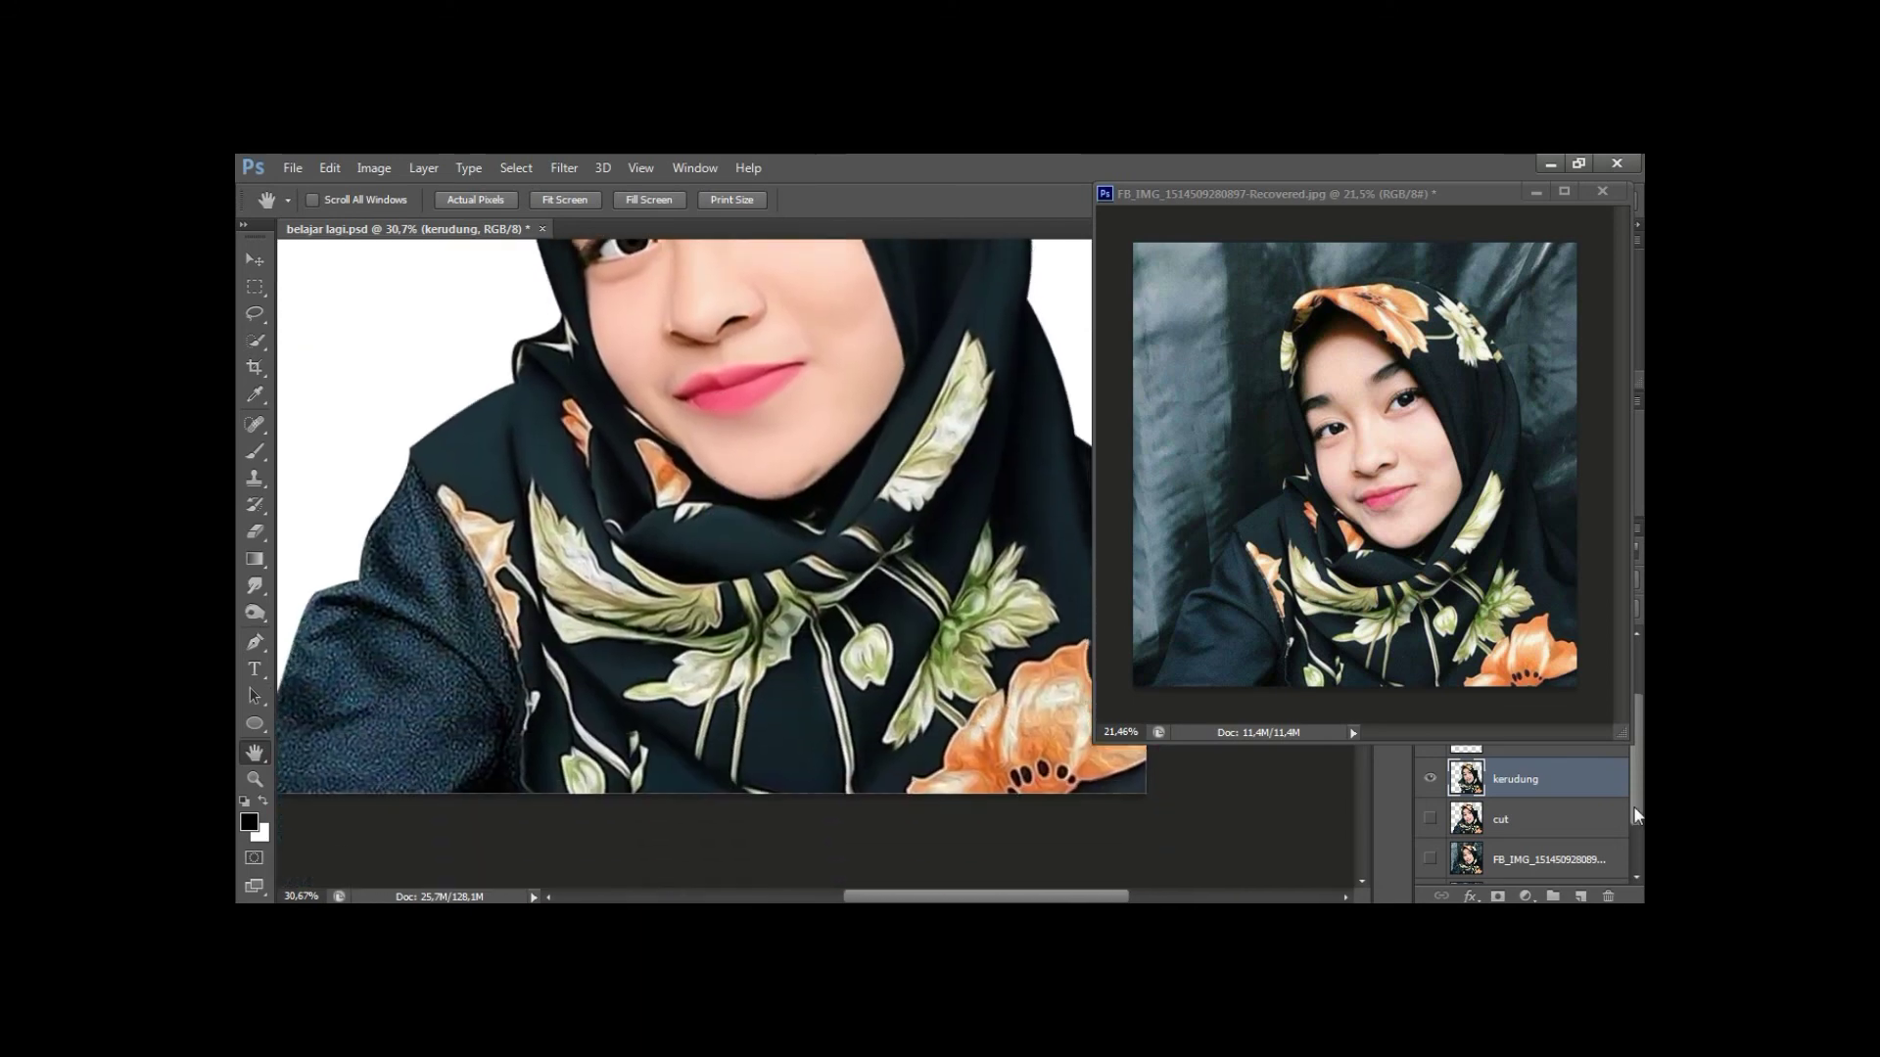
Move the reference photo aside, duplicate the baju layer, and zoom the photo onto the shoulder.
{"action": "left_click_drag", "start_coordinate": [1223, 193], "coordinate": [685, 234]}
{"action": "left_click_drag", "start_coordinate": [916, 240], "coordinate": [1239, 221]}
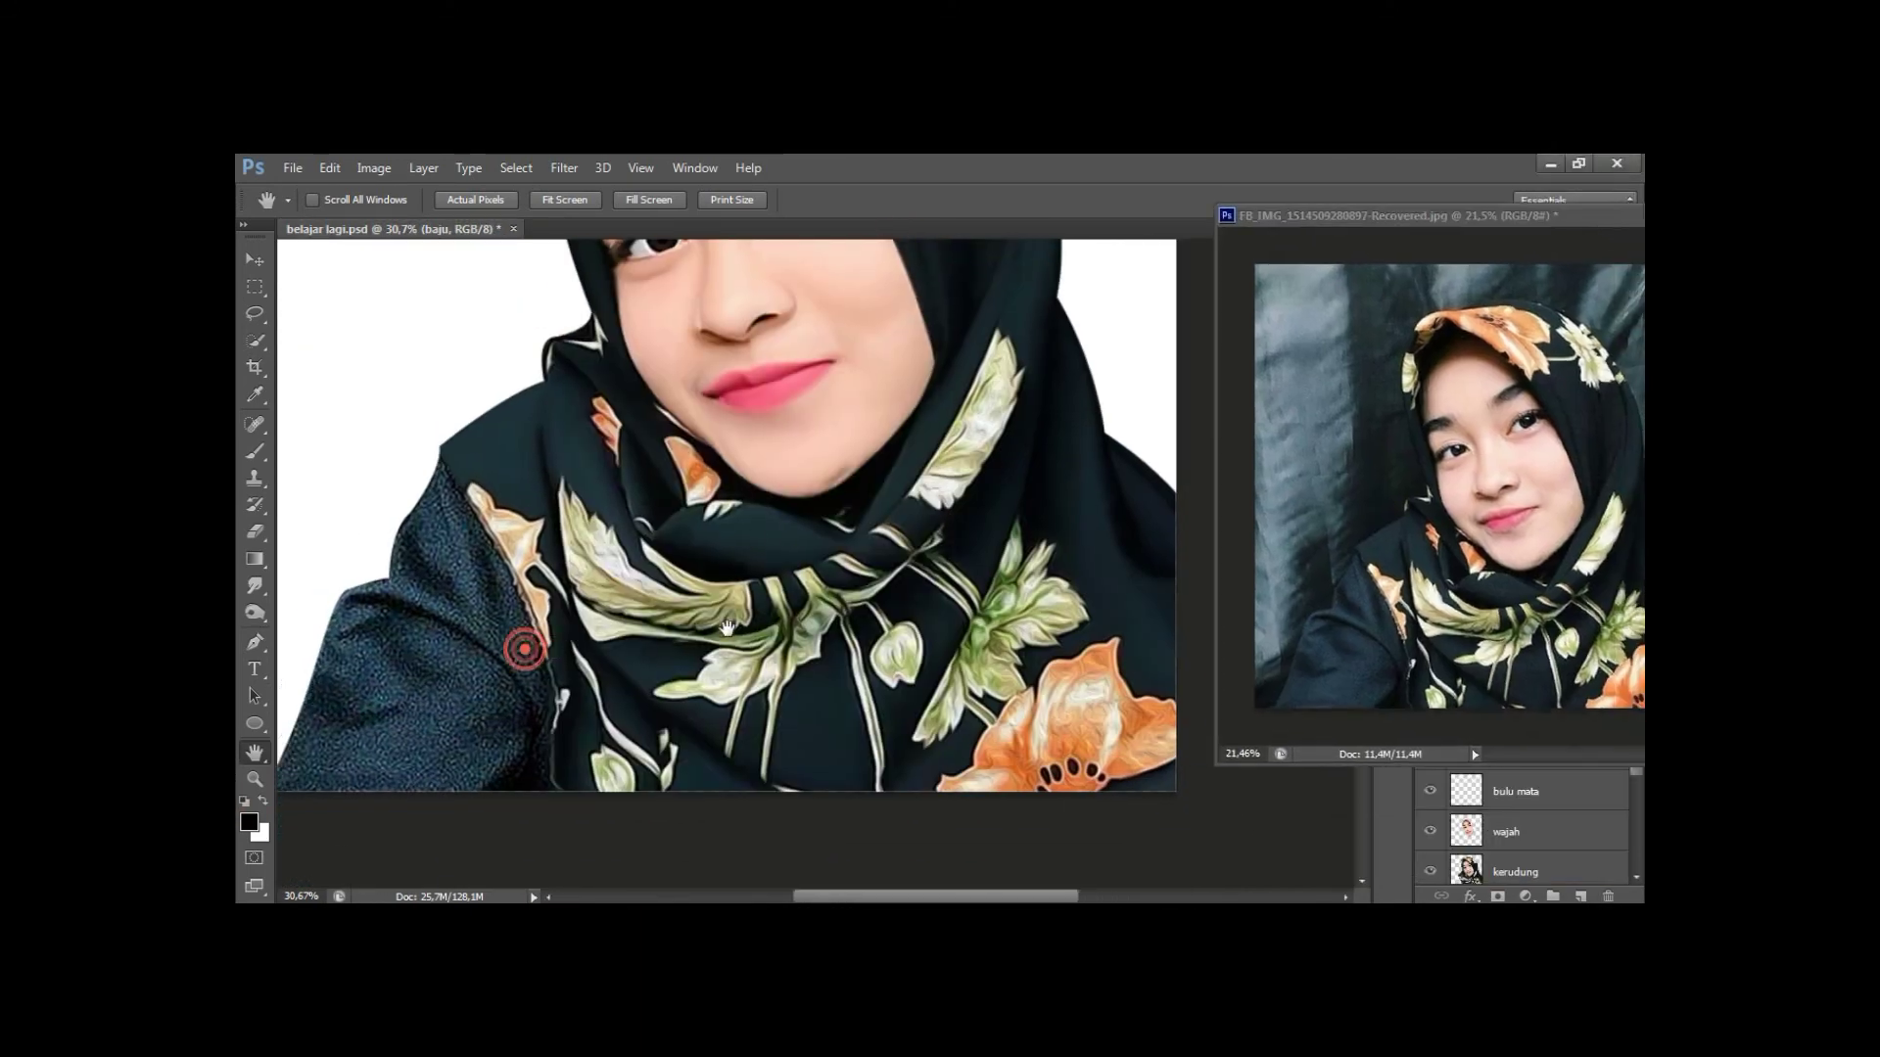
{"action": "left_click_drag", "start_coordinate": [520, 646], "coordinate": [698, 637]}
{"action": "key", "text": "ctrl+j"}
{"action": "key", "text": "z"}
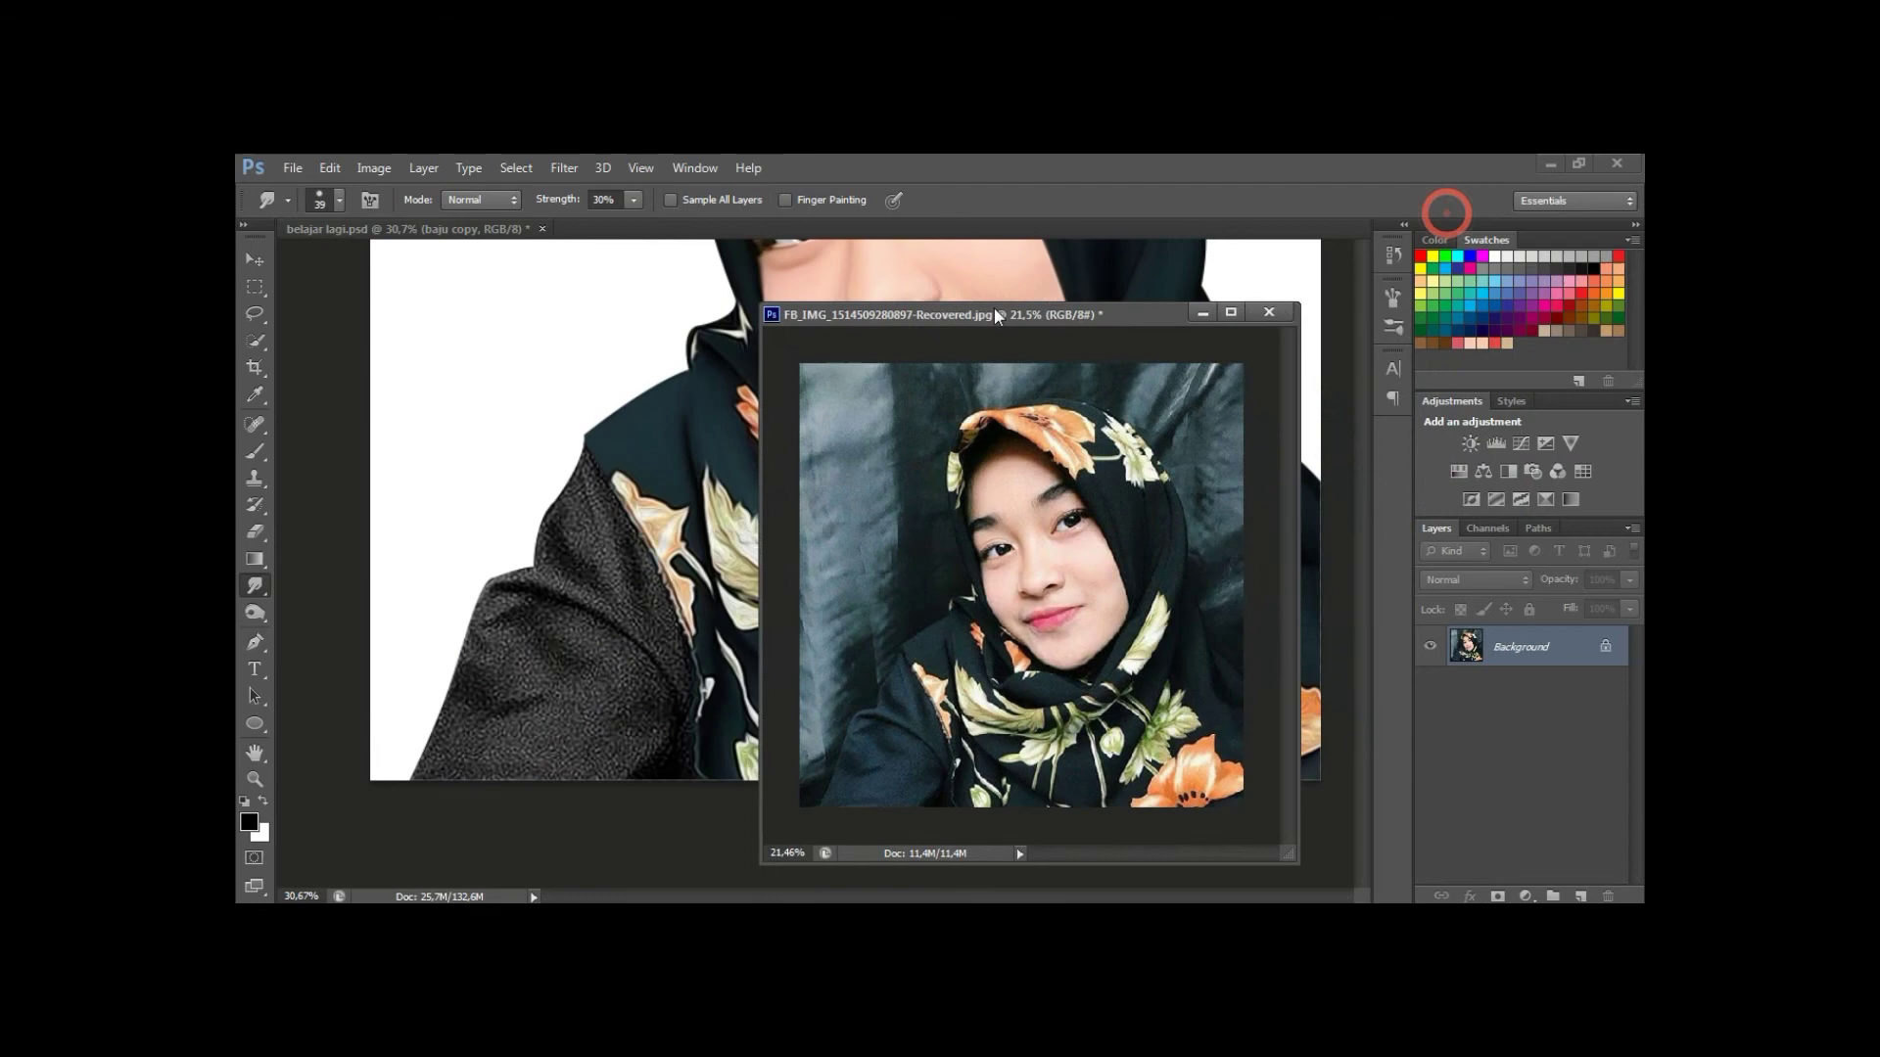
{"action": "left_click_drag", "start_coordinate": [1390, 607], "coordinate": [1449, 607]}
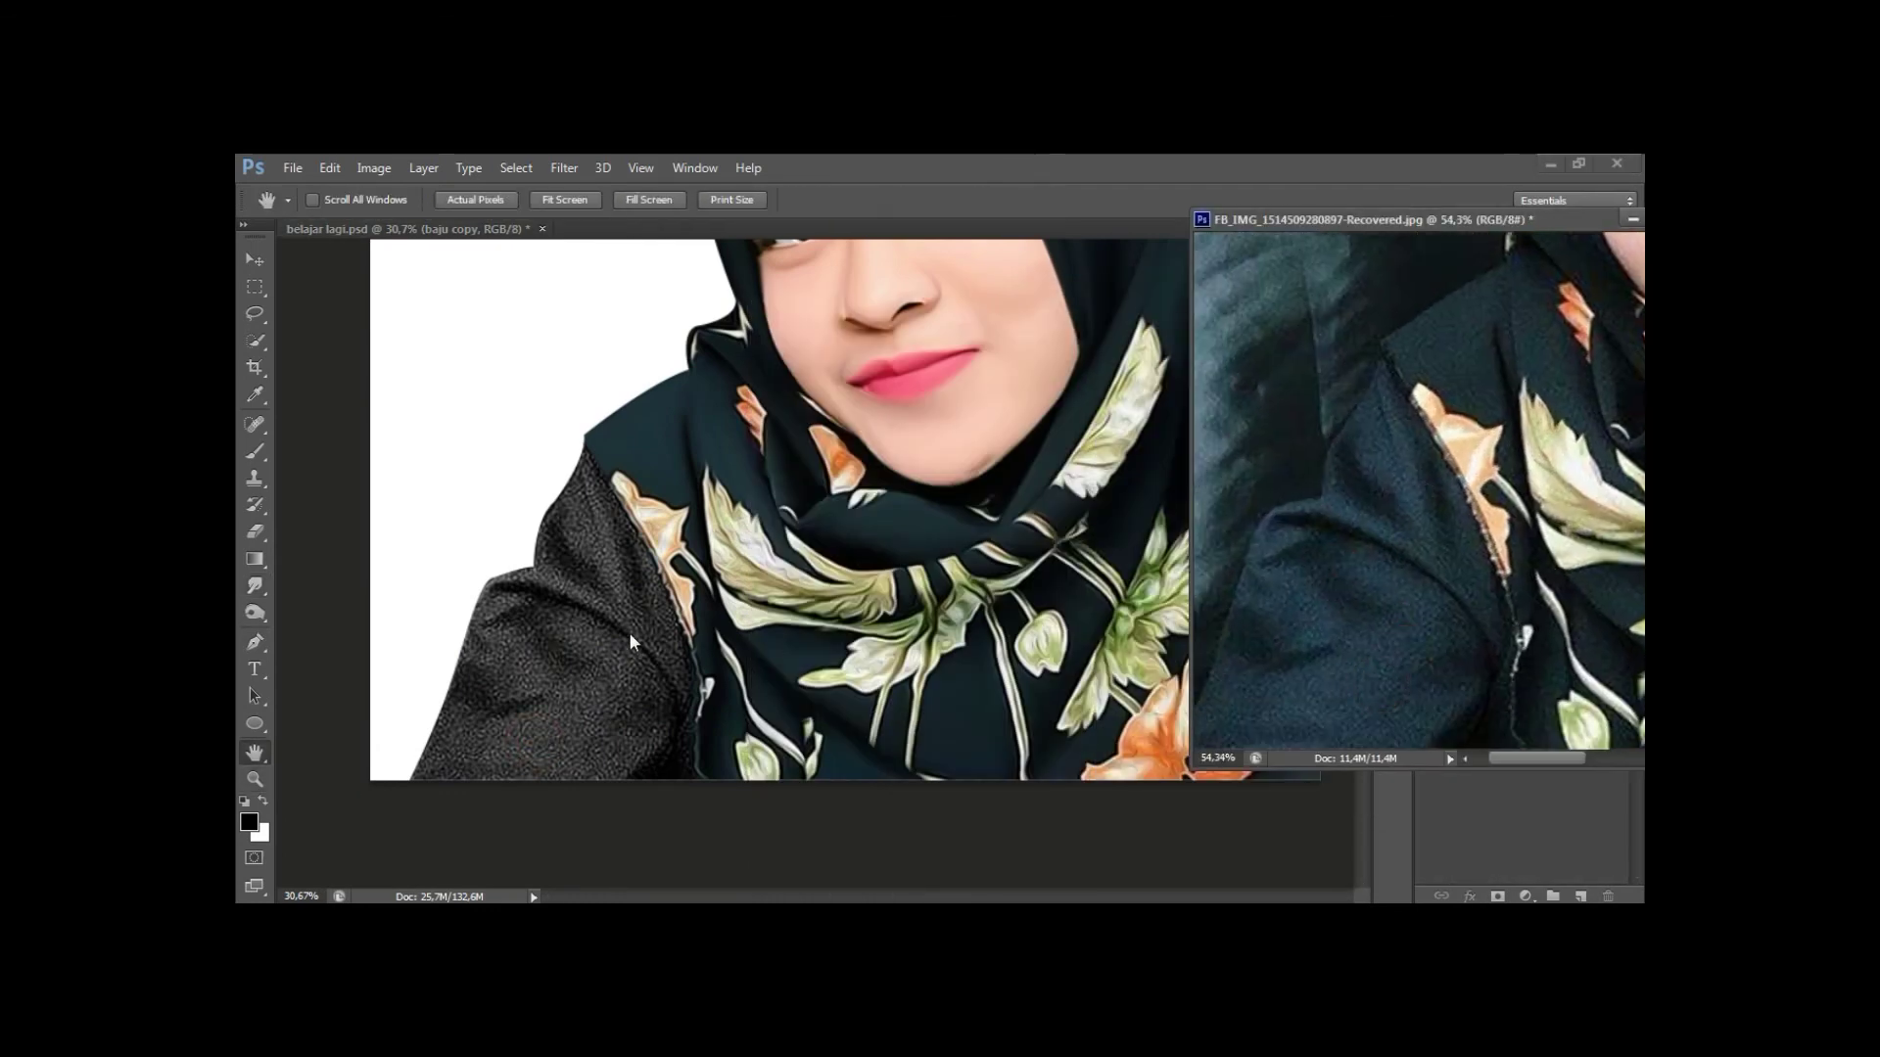
Zoom onto the shoulder and smudge the lower jacket's grainy texture into smoother shading.
{"action": "left_click_drag", "start_coordinate": [568, 774], "coordinate": [600, 776]}
{"action": "key", "text": "r"}
{"action": "left_click_drag", "start_coordinate": [445, 627], "coordinate": [365, 729]}
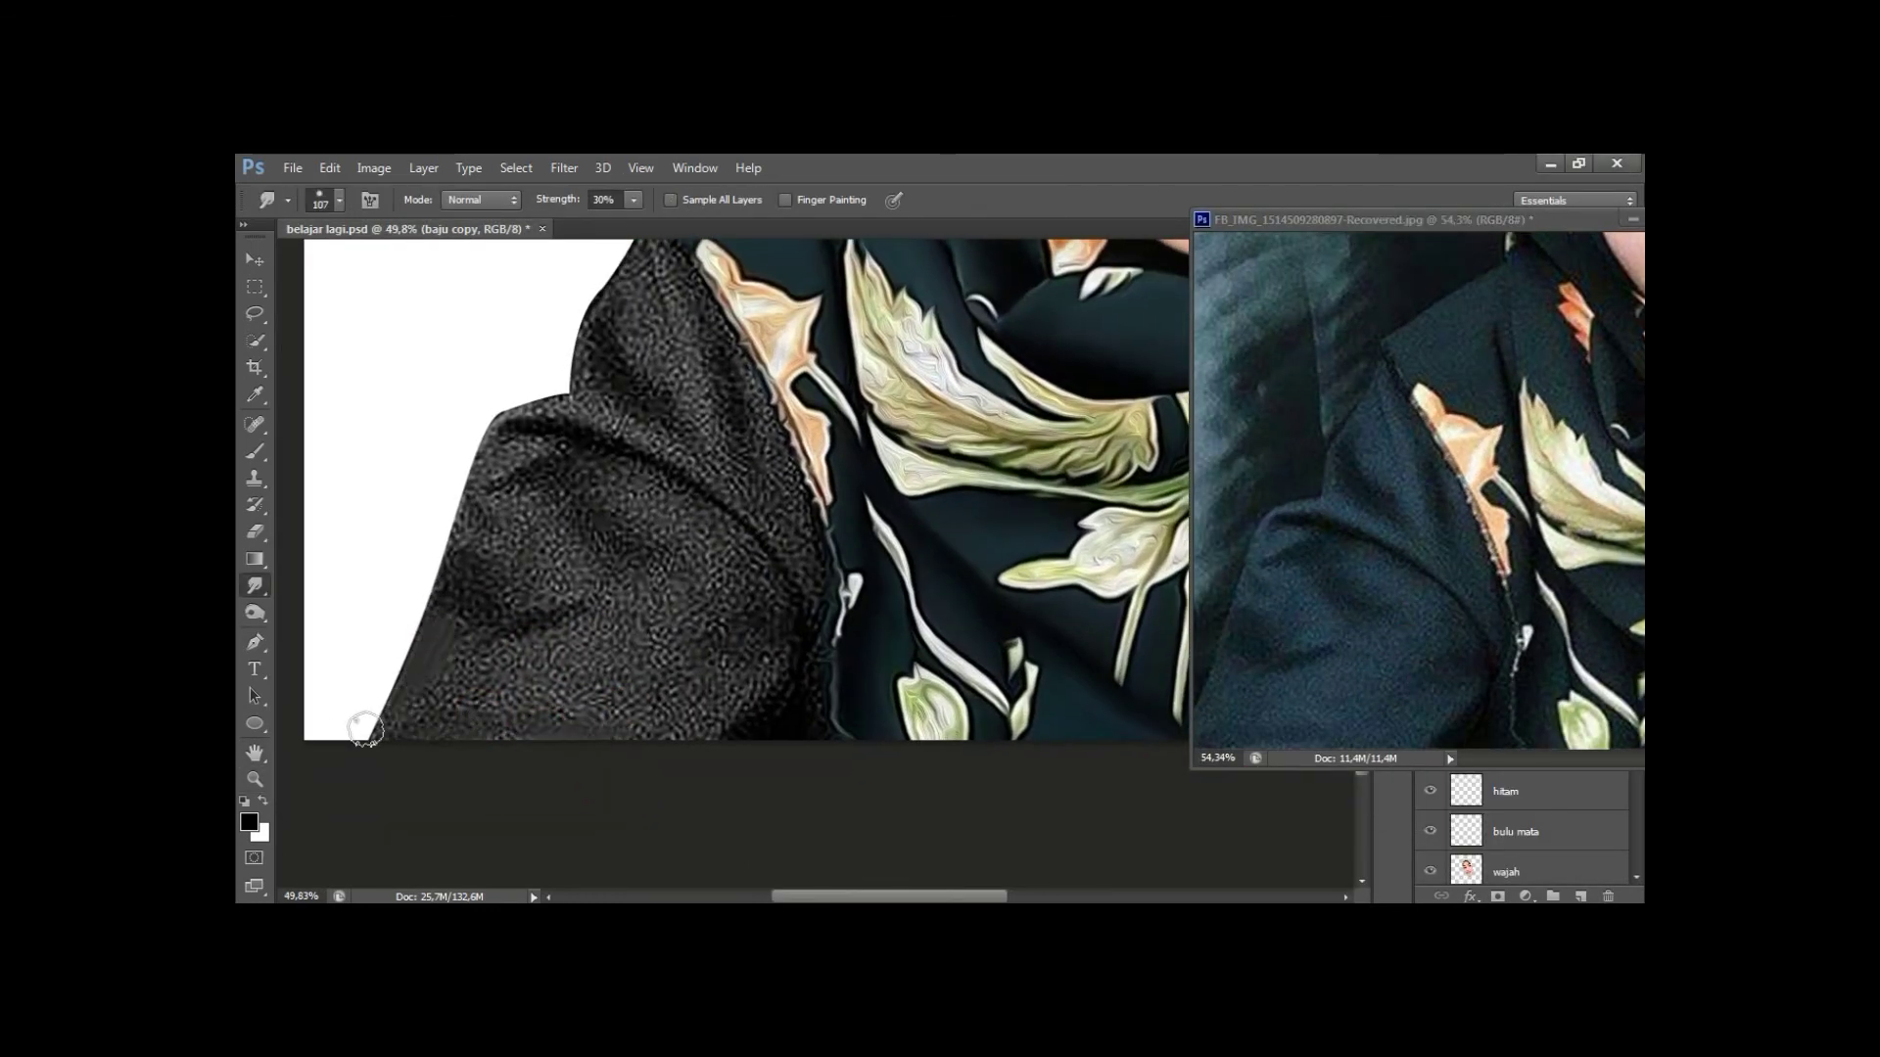
{"action": "mouse_move", "coordinate": [649, 735]}
{"action": "left_mouse_down"}
{"action": "mouse_move", "coordinate": [495, 650]}
{"action": "mouse_move", "coordinate": [408, 672]}
{"action": "mouse_move", "coordinate": [432, 725]}
{"action": "mouse_move", "coordinate": [645, 617]}
{"action": "left_mouse_up"}
{"action": "mouse_move", "coordinate": [548, 725]}
{"action": "left_mouse_down"}
{"action": "mouse_move", "coordinate": [679, 713]}
{"action": "mouse_move", "coordinate": [461, 705]}
{"action": "mouse_move", "coordinate": [659, 613]}
{"action": "mouse_move", "coordinate": [739, 680]}
{"action": "mouse_move", "coordinate": [621, 545]}
{"action": "left_mouse_up"}
Rotate the canvas, shrink the brush to 67, and smooth the shoulder texture and outer edge.
{"action": "key", "text": "r"}
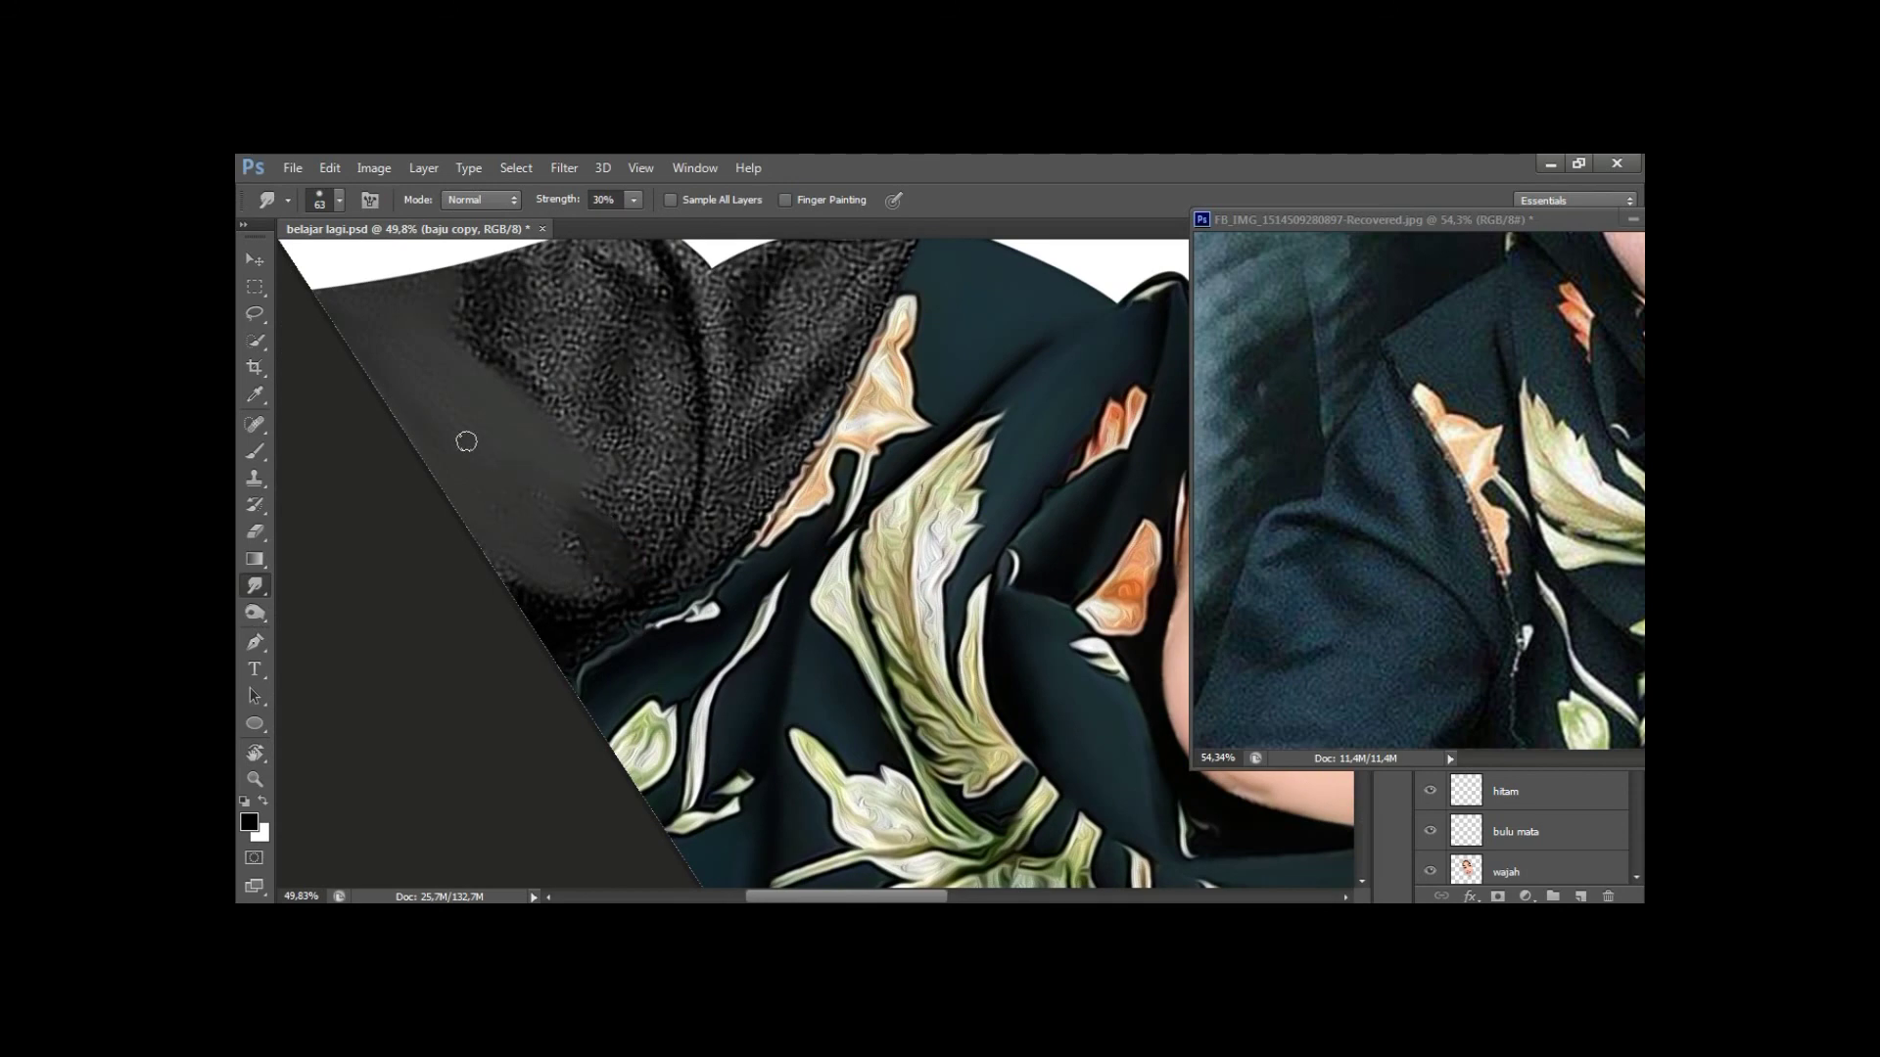
{"action": "key", "text": "r"}
{"action": "left_click_drag", "start_coordinate": [466, 442], "coordinate": [915, 671]}
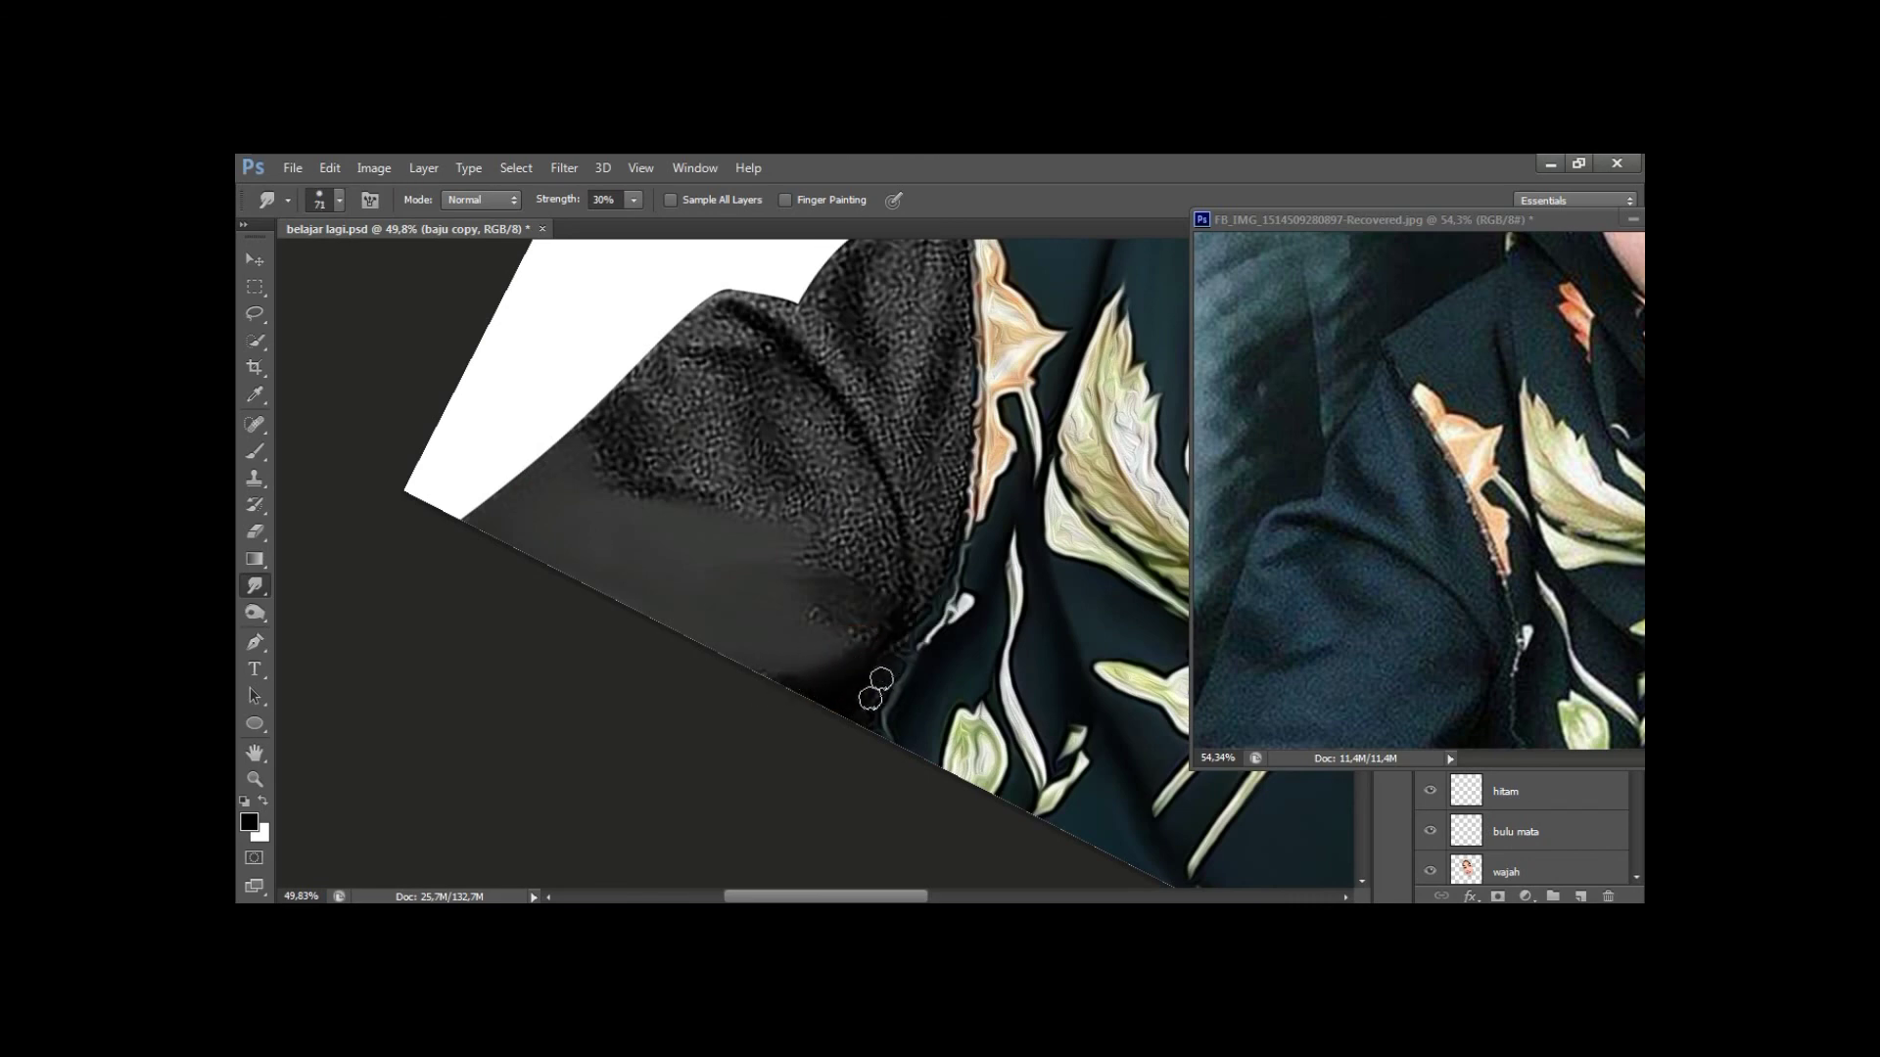
{"action": "key", "text": "r"}
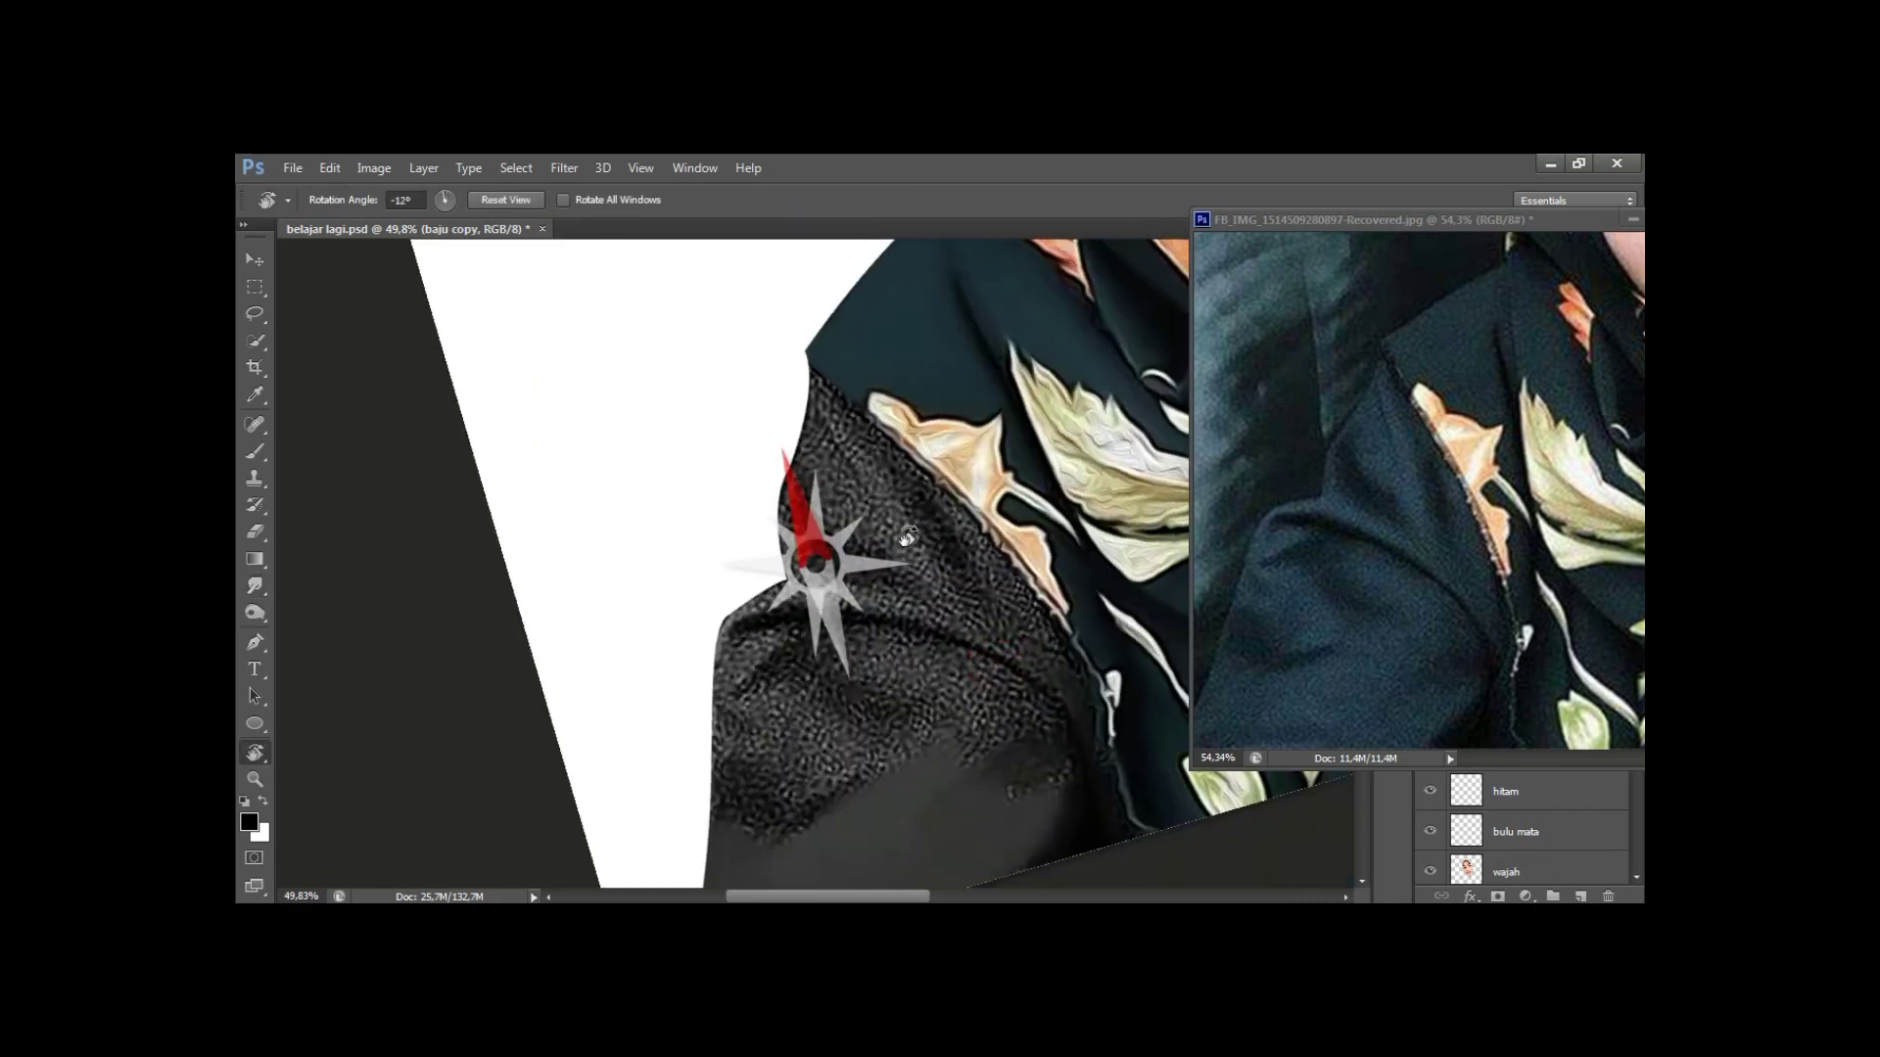
{"action": "left_click_drag", "start_coordinate": [951, 506], "coordinate": [771, 558]}
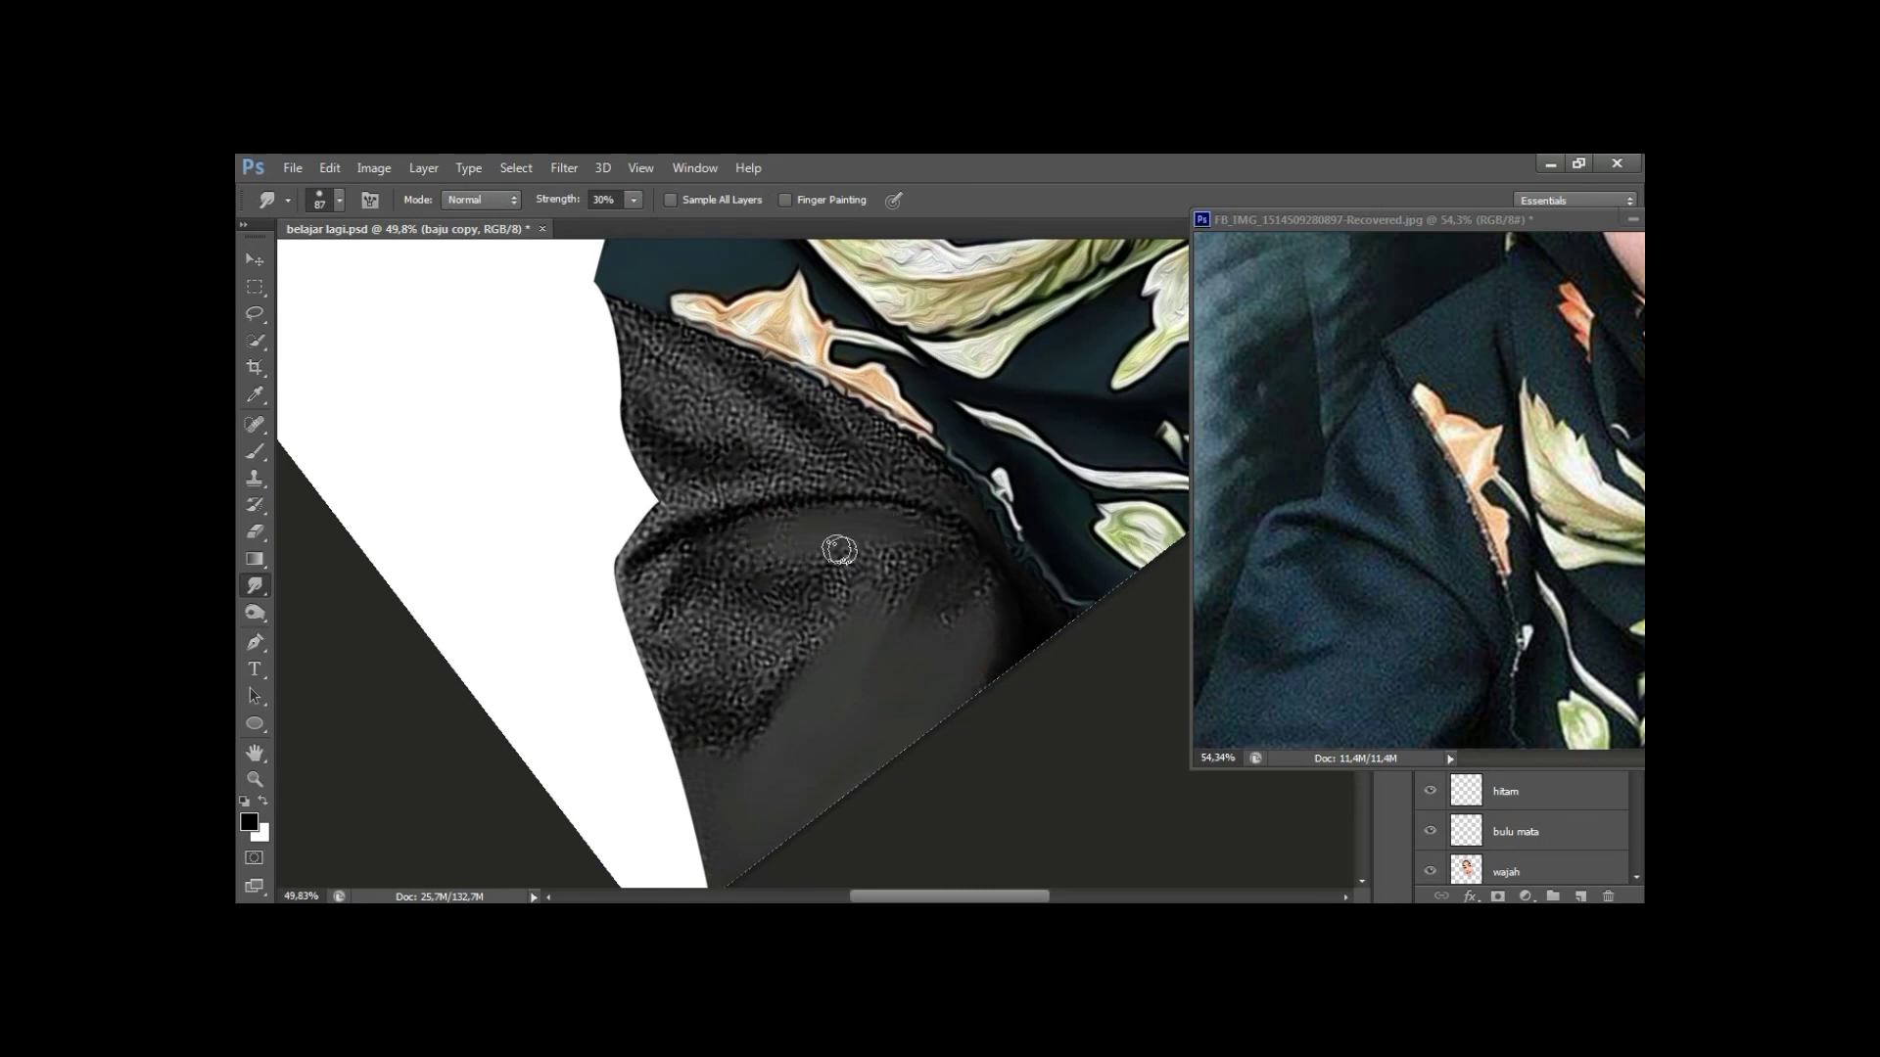
{"action": "key", "text": "bracketleft"}
{"action": "key", "text": "bracketleft"}
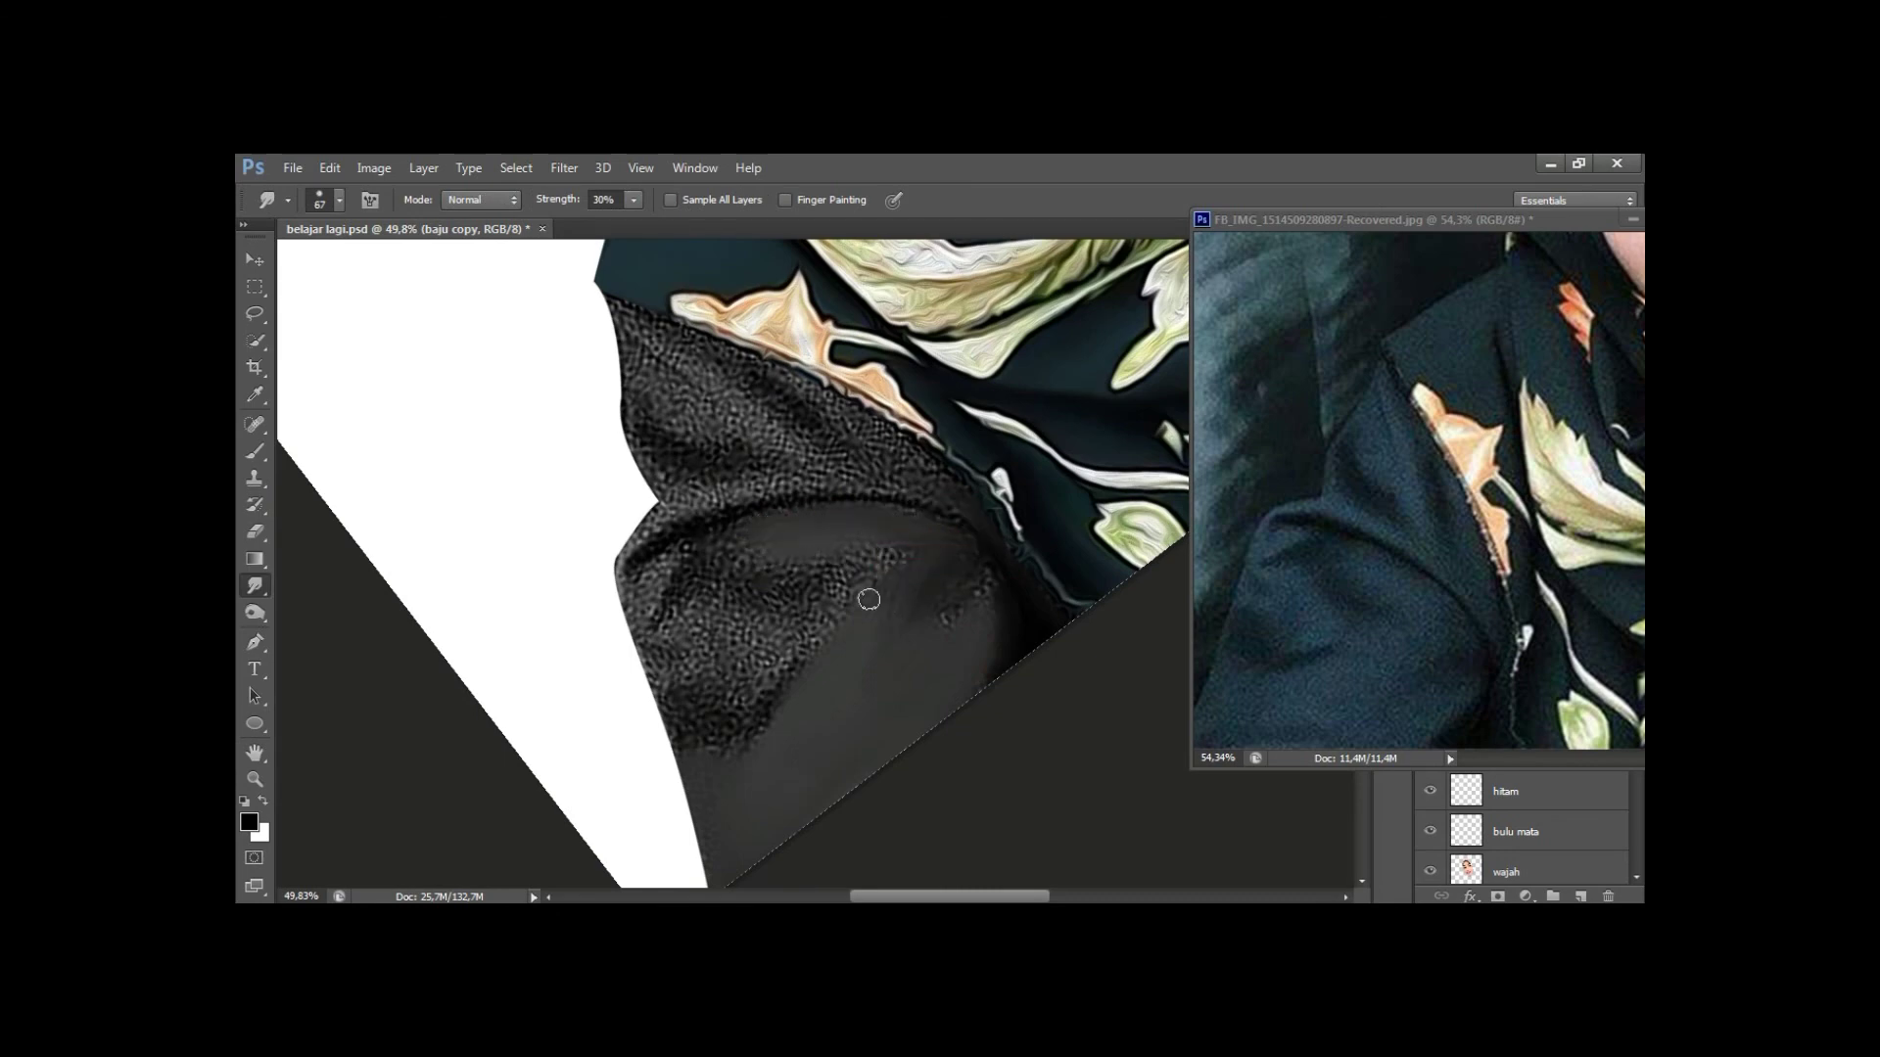
{"action": "left_click_drag", "start_coordinate": [722, 539], "coordinate": [786, 578]}
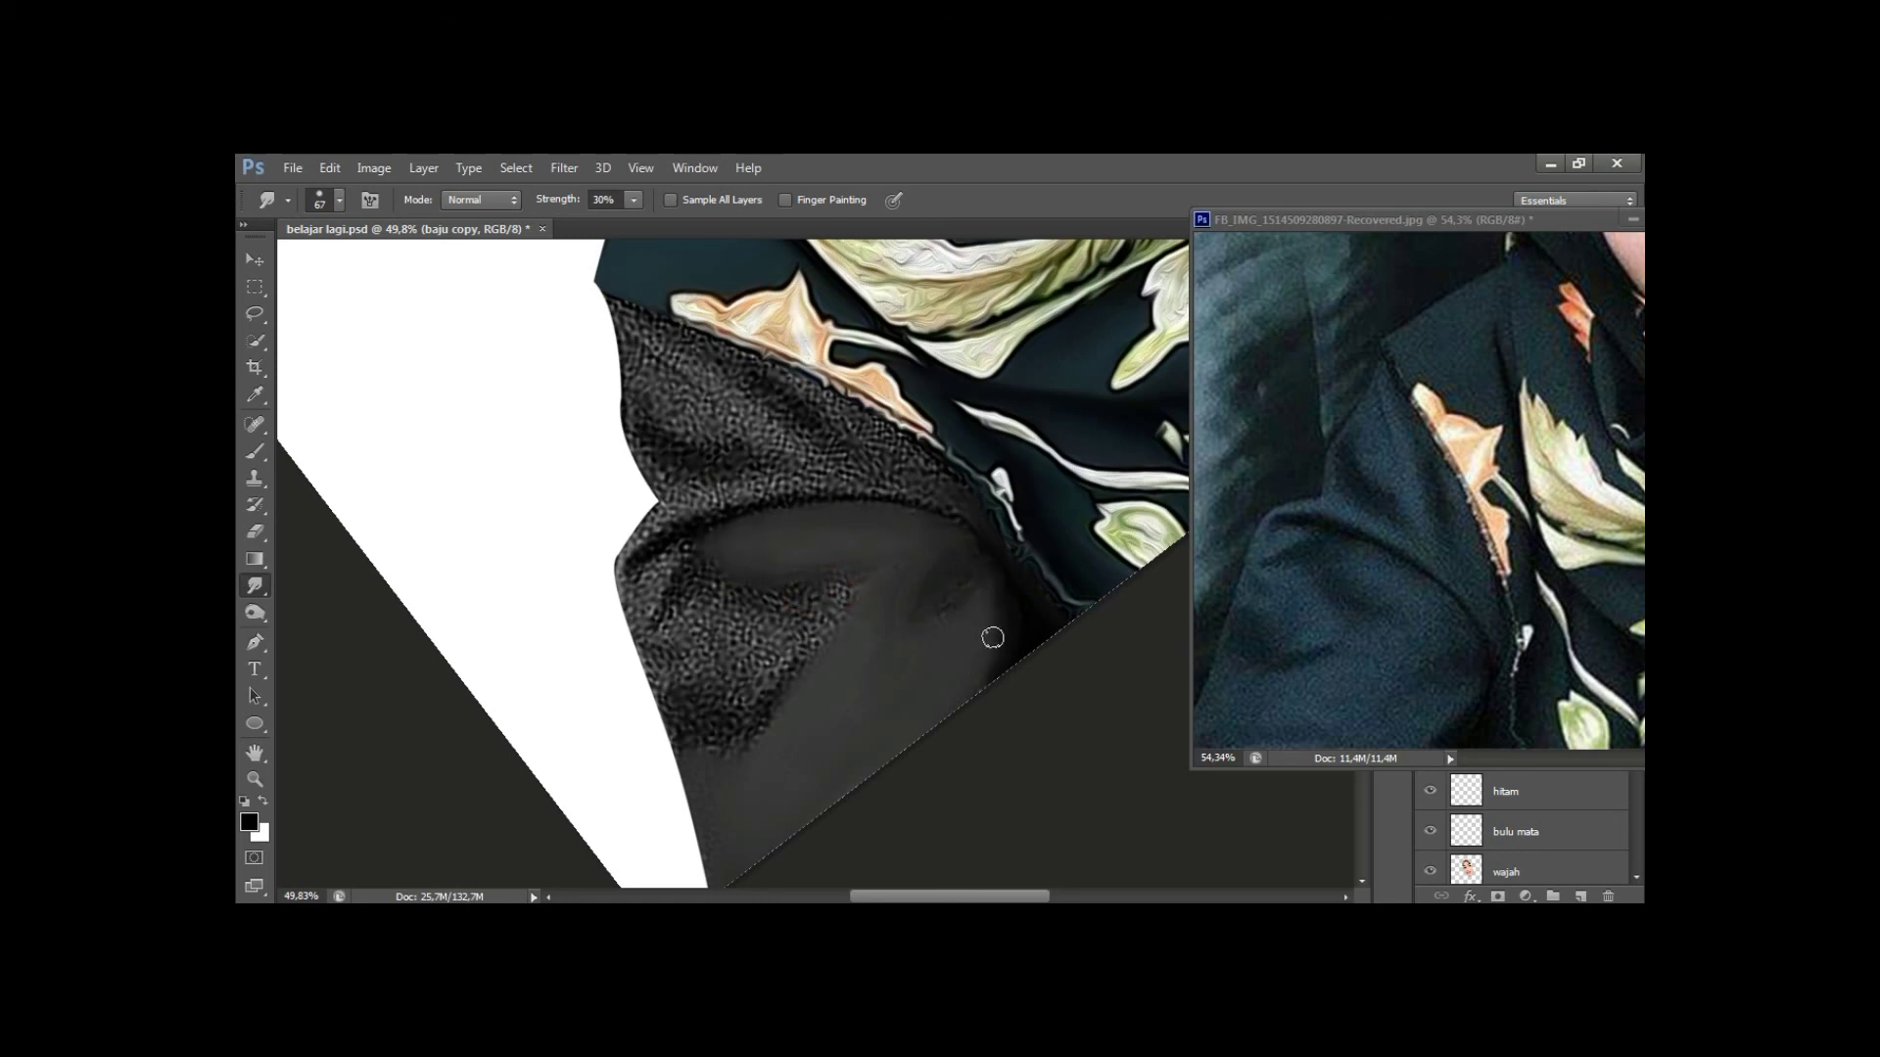
{"action": "left_click_drag", "start_coordinate": [960, 537], "coordinate": [936, 593]}
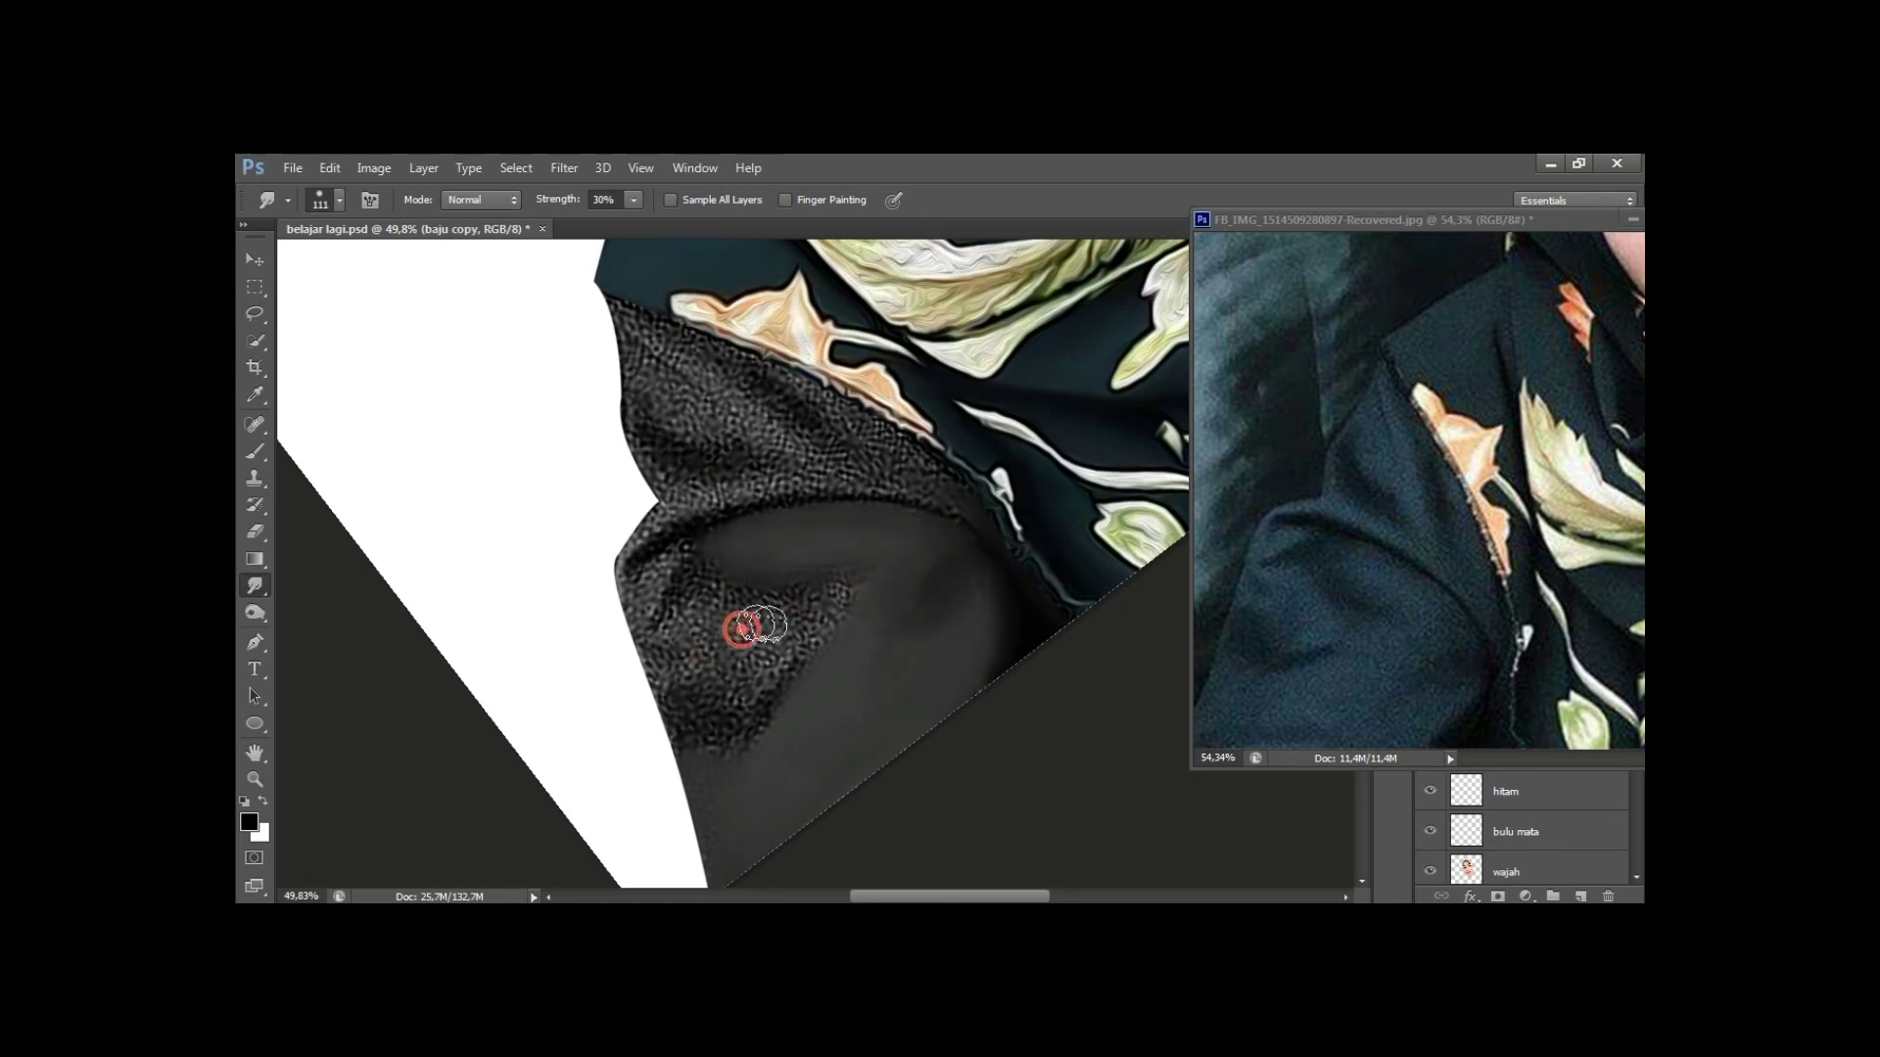
Enlarge the brush to 83 px and smooth the jacket shading near the sleeve and collar.
{"action": "right_click", "coordinate": [747, 638], "text": "alt"}
{"action": "left_click_drag", "start_coordinate": [716, 658], "coordinate": [817, 594]}
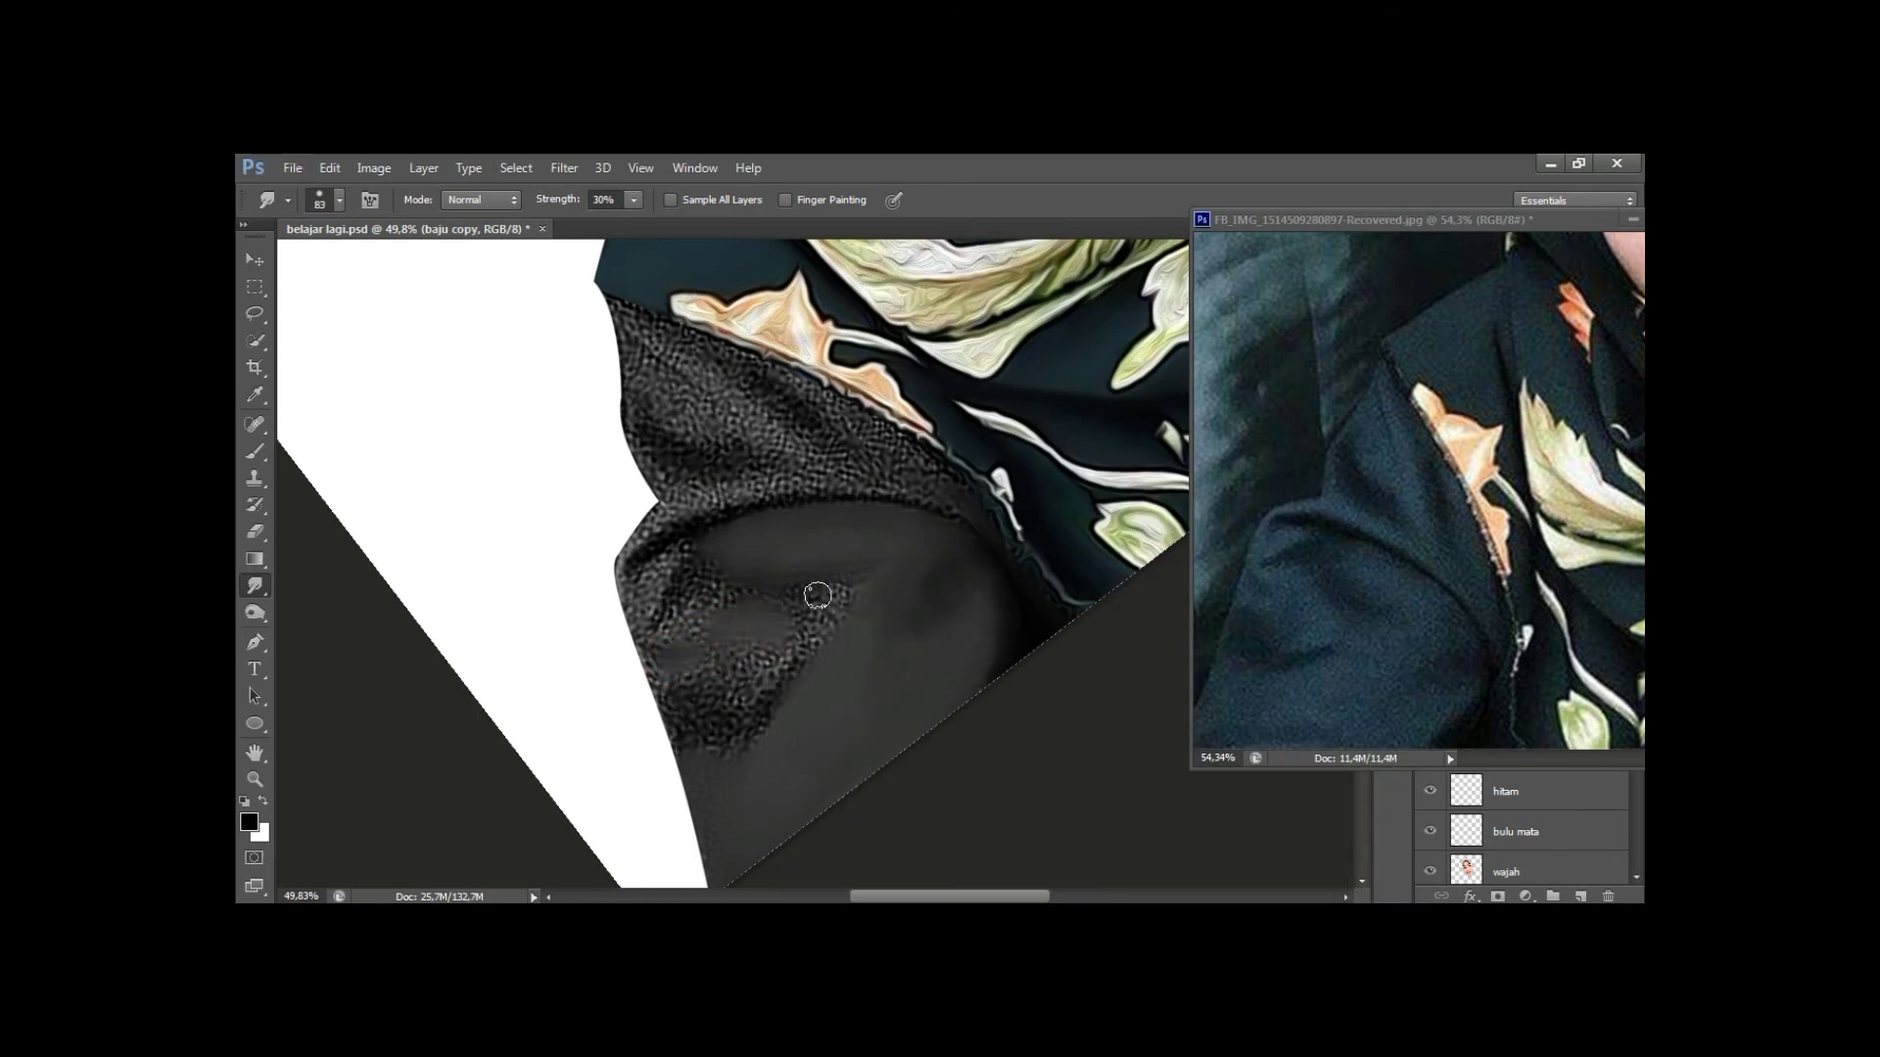
{"action": "left_click_drag", "start_coordinate": [772, 533], "coordinate": [734, 585]}
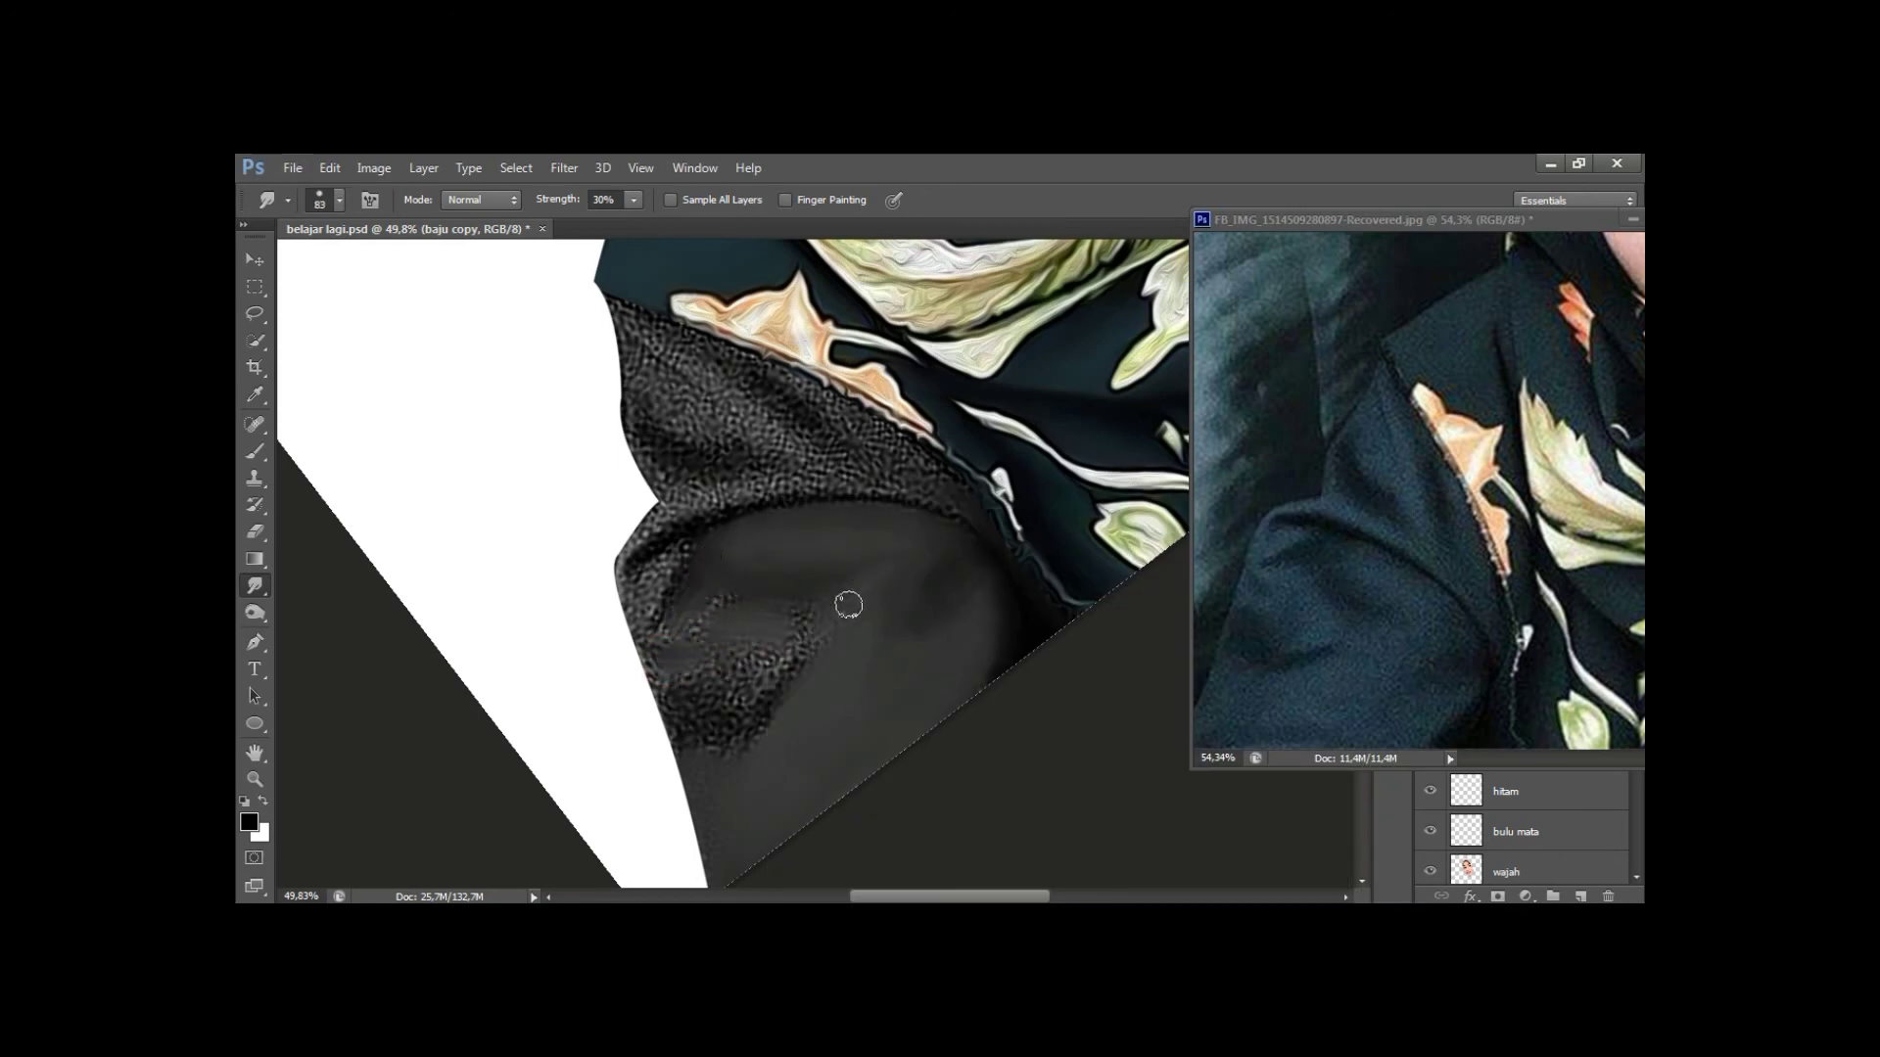
{"action": "mouse_move", "coordinate": [677, 685]}
{"action": "left_mouse_down"}
{"action": "mouse_move", "coordinate": [668, 718]}
{"action": "mouse_move", "coordinate": [793, 629]}
{"action": "mouse_move", "coordinate": [652, 677]}
{"action": "left_mouse_up"}
{"action": "mouse_move", "coordinate": [911, 565]}
{"action": "left_mouse_down"}
{"action": "mouse_move", "coordinate": [860, 566]}
{"action": "mouse_move", "coordinate": [877, 512]}
{"action": "left_mouse_up"}
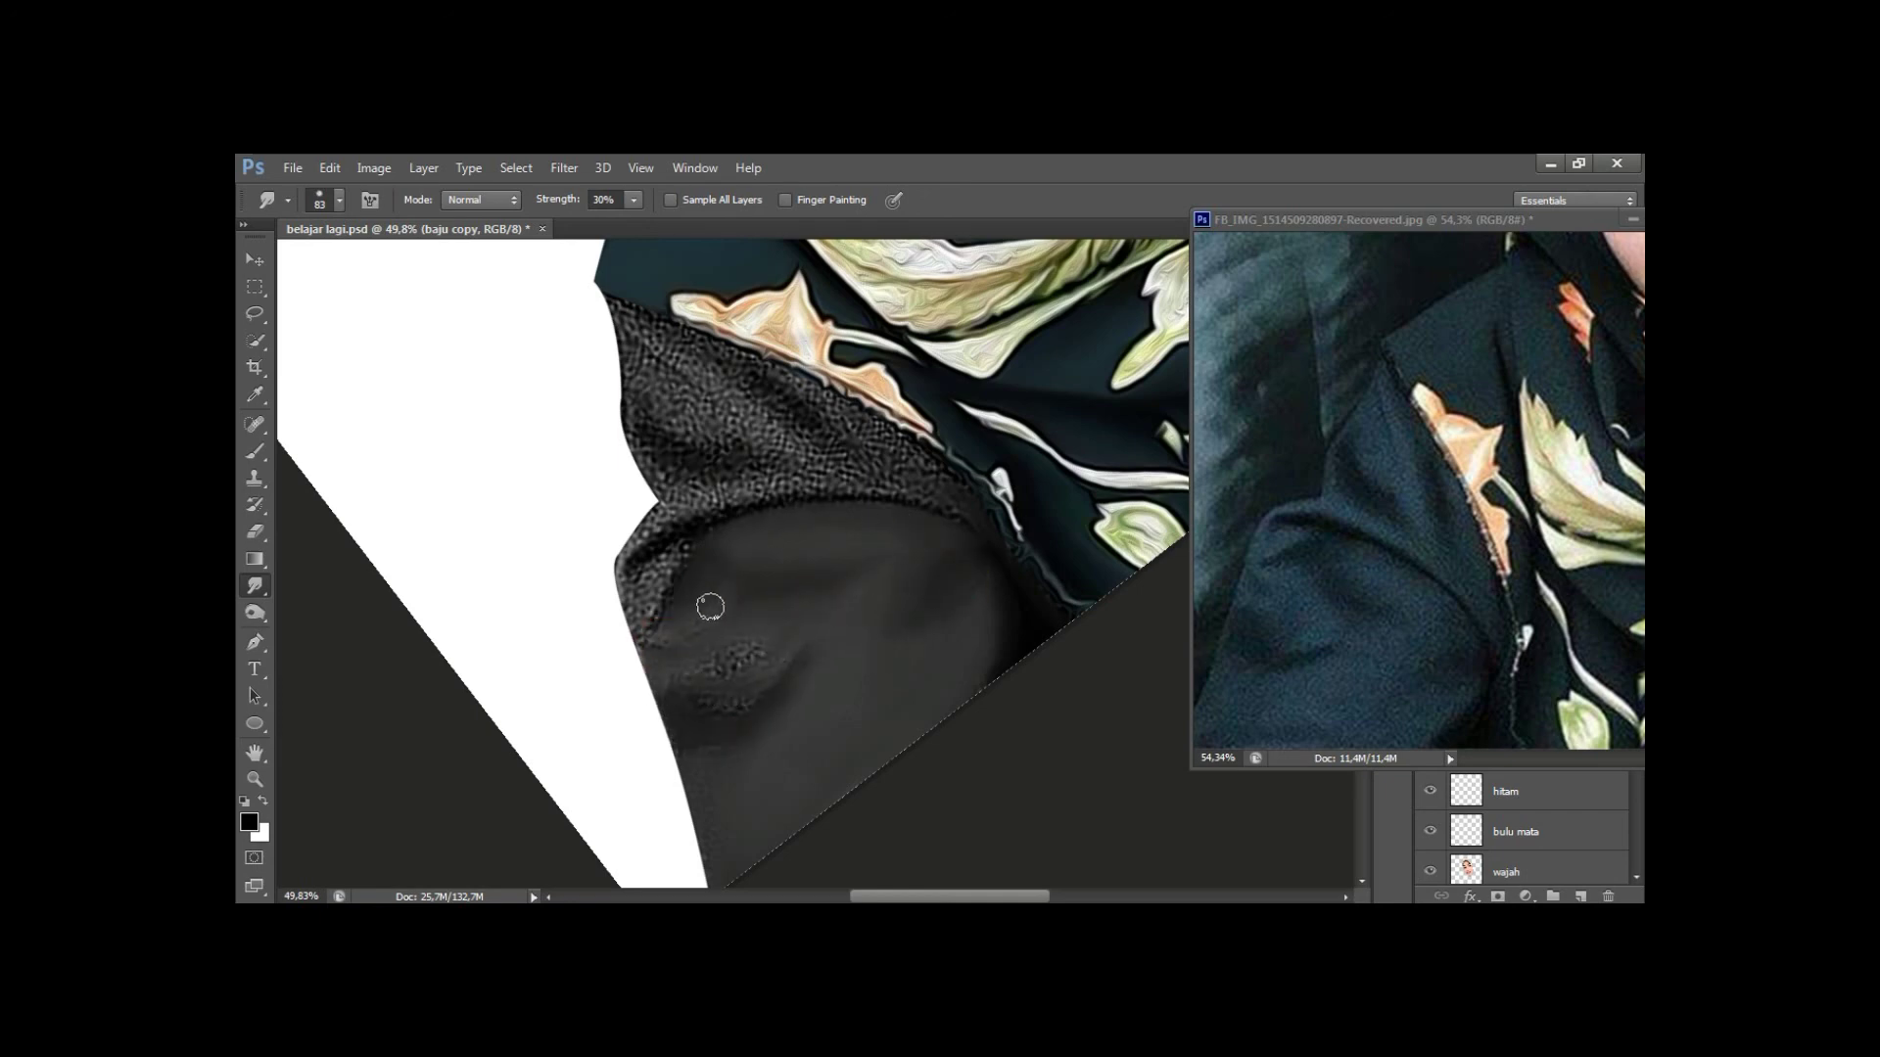
{"action": "mouse_move", "coordinate": [726, 555]}
{"action": "left_mouse_down"}
{"action": "mouse_move", "coordinate": [688, 692]}
{"action": "mouse_move", "coordinate": [724, 622]}
{"action": "left_mouse_up"}
{"action": "left_click_drag", "start_coordinate": [636, 574], "coordinate": [686, 642]}
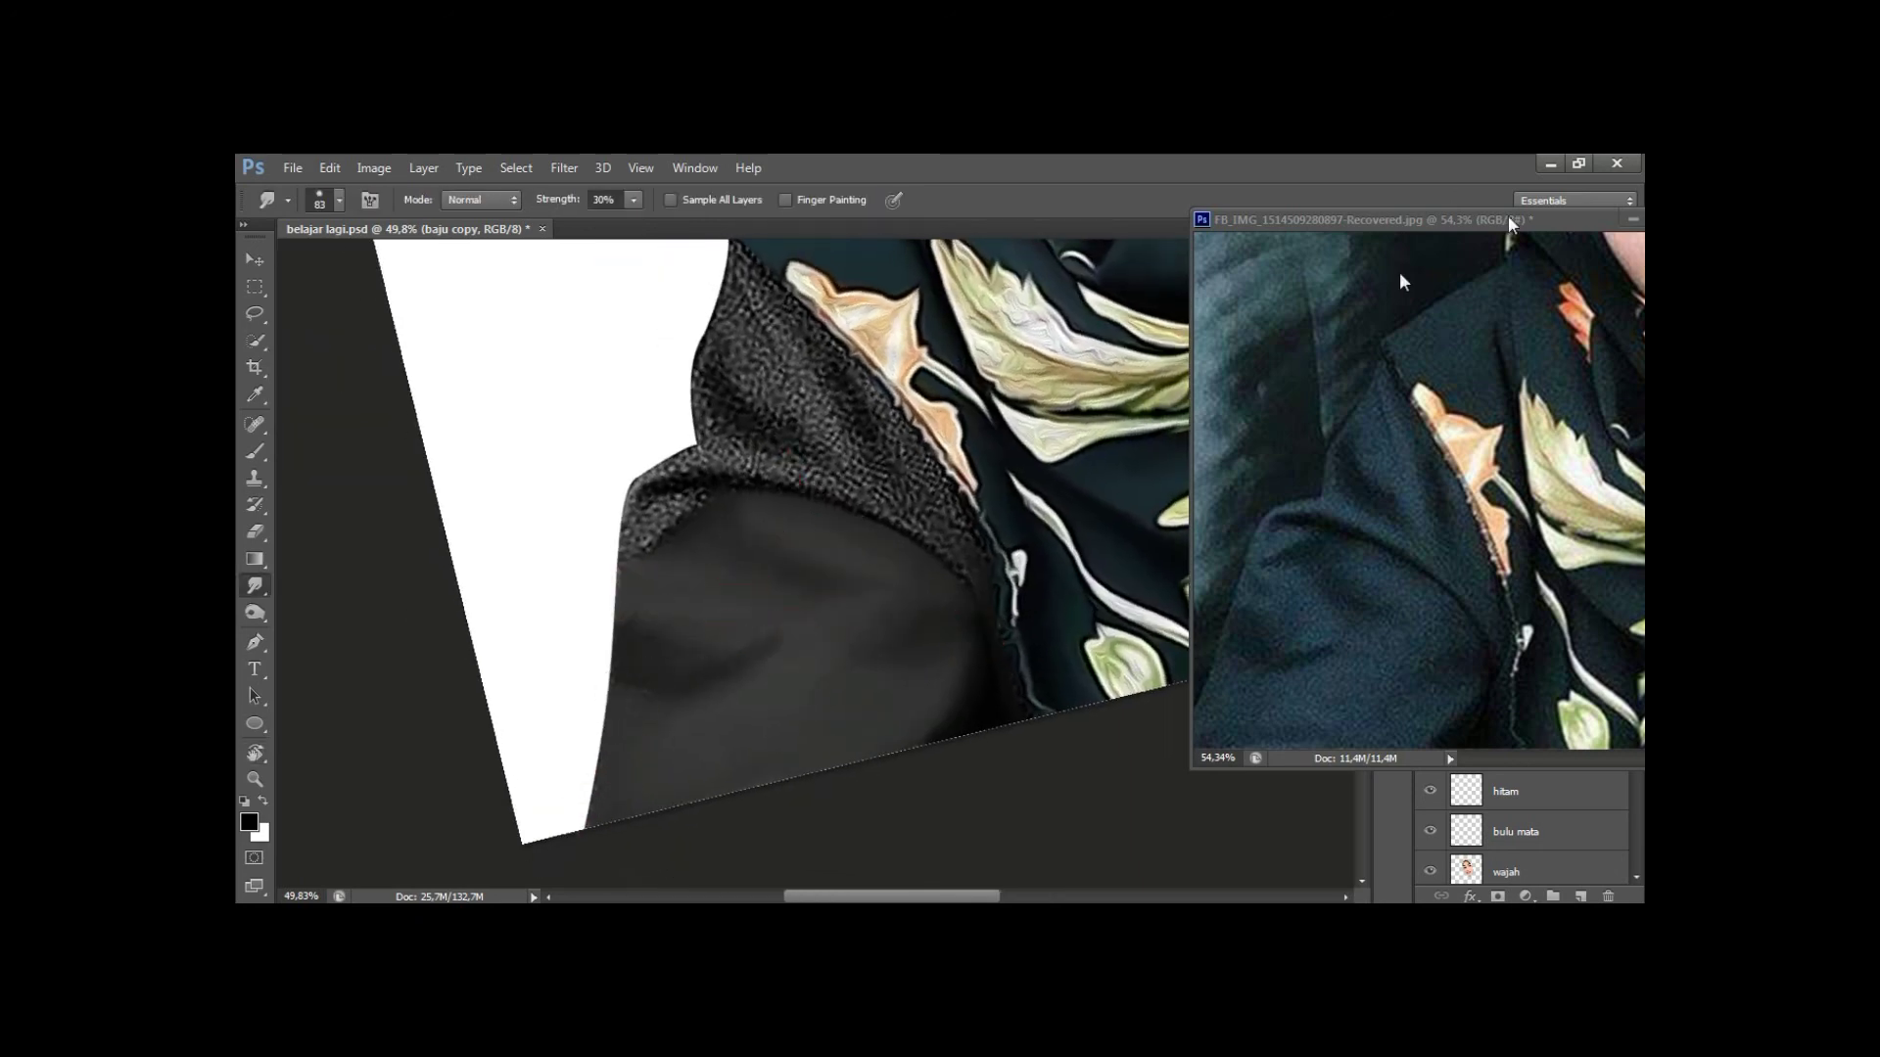
Move the reference photo lower and tidy the jacket's outer edge toward the lapel.
{"action": "left_click_drag", "start_coordinate": [1509, 224], "coordinate": [1090, 755]}
{"action": "left_click", "coordinate": [656, 502]}
{"action": "left_click_drag", "start_coordinate": [651, 539], "coordinate": [625, 555]}
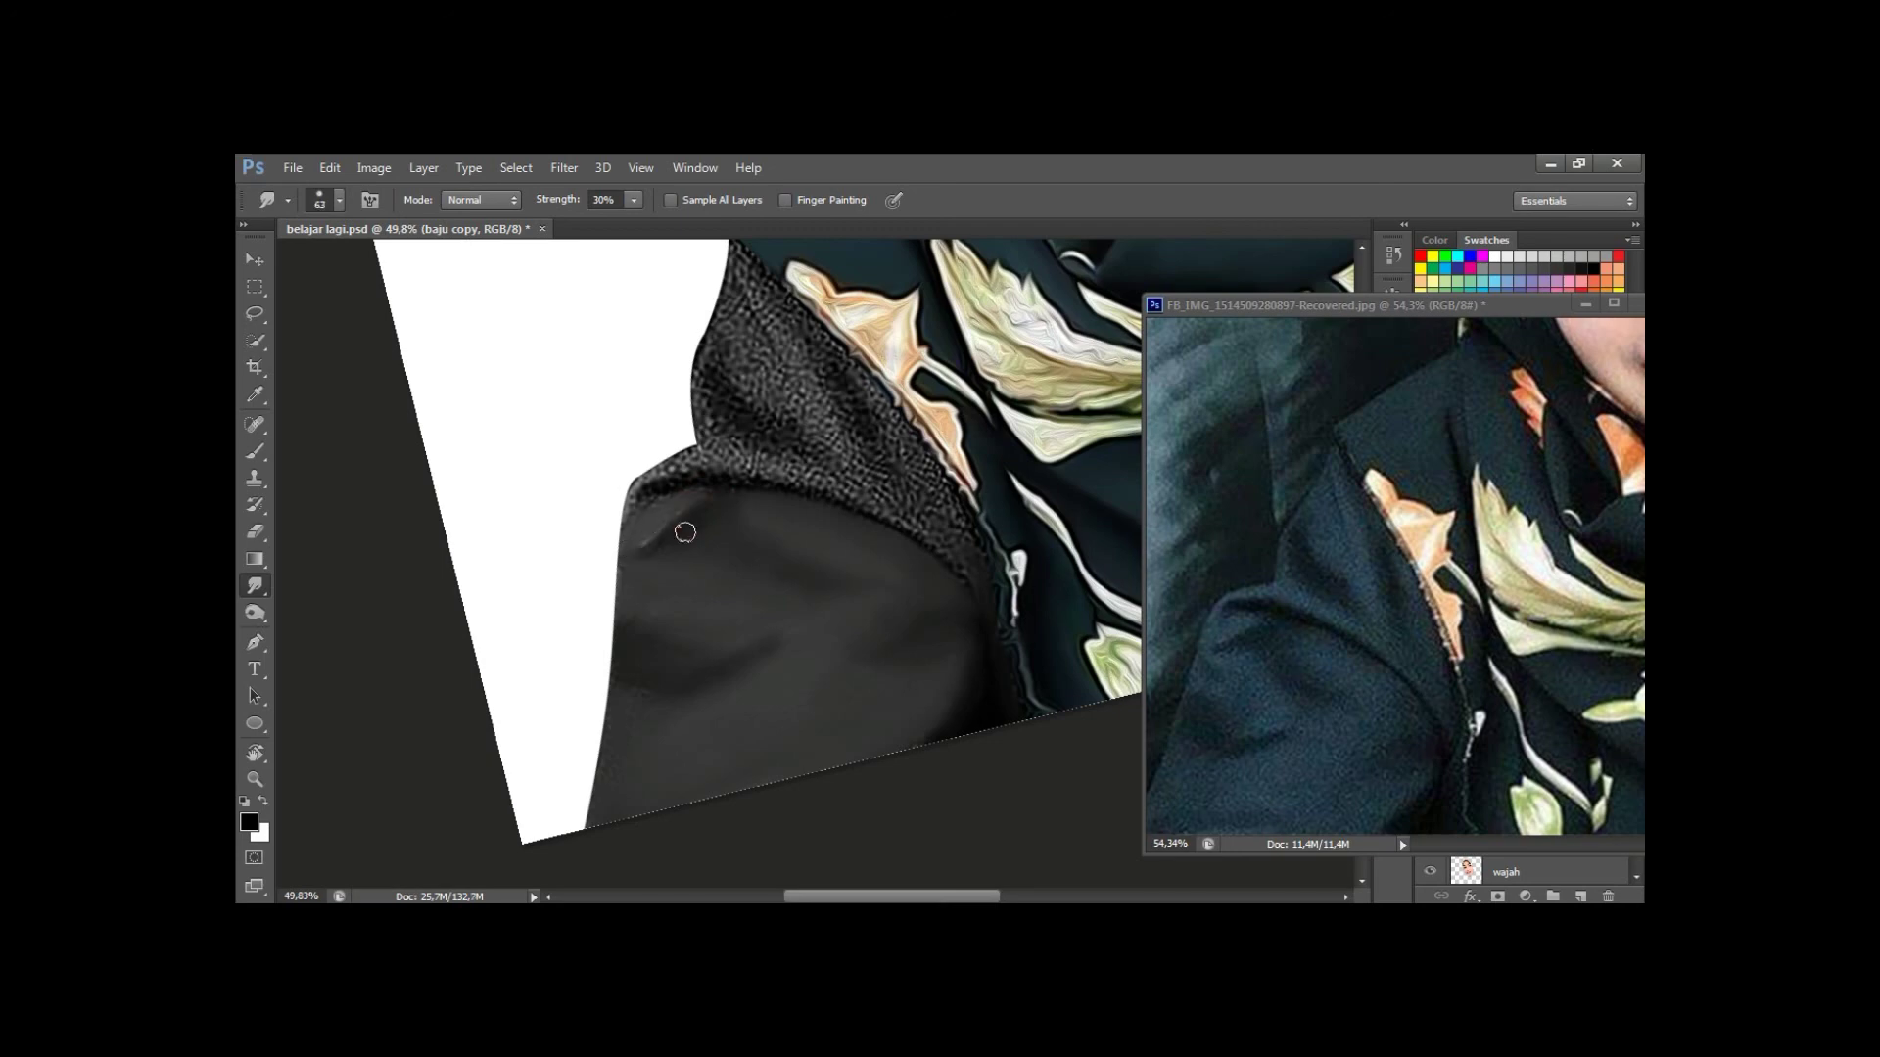
{"action": "left_click_drag", "start_coordinate": [622, 522], "coordinate": [646, 538]}
{"action": "left_click_drag", "start_coordinate": [741, 571], "coordinate": [626, 548]}
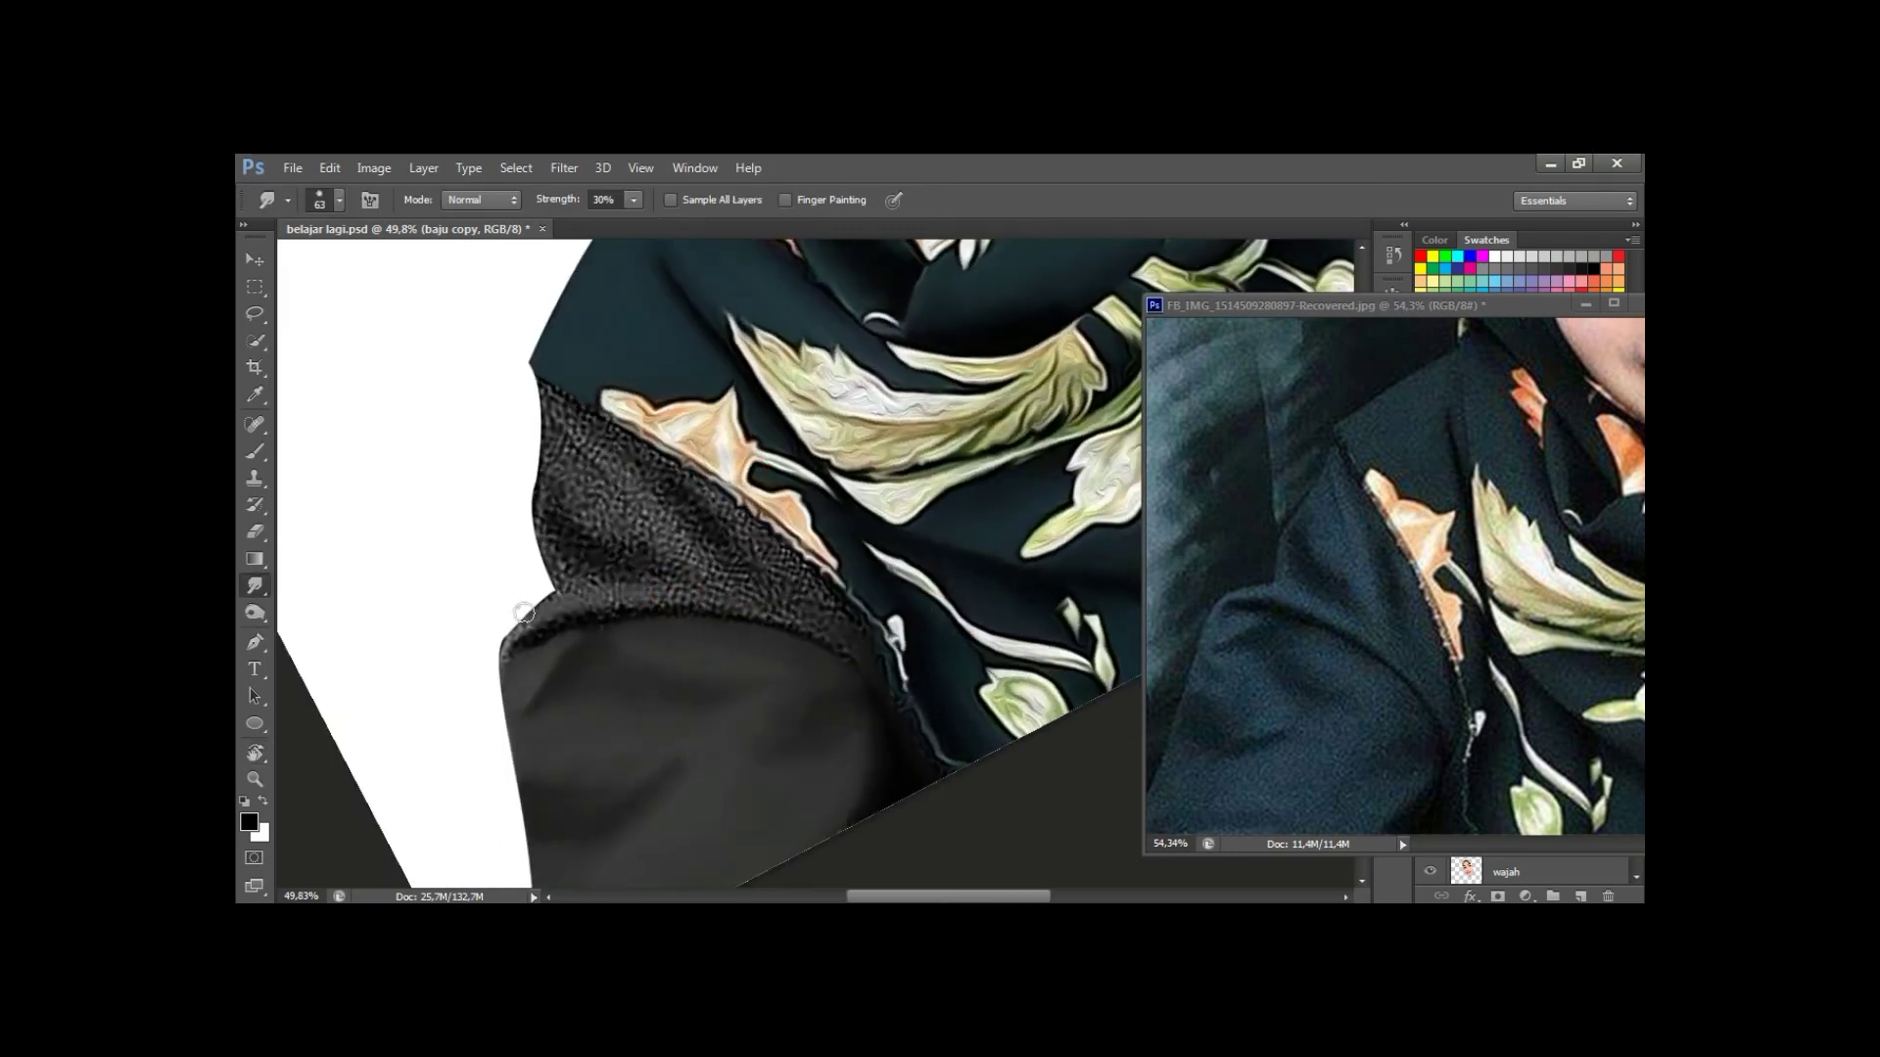
{"action": "left_click_drag", "start_coordinate": [787, 604], "coordinate": [856, 662]}
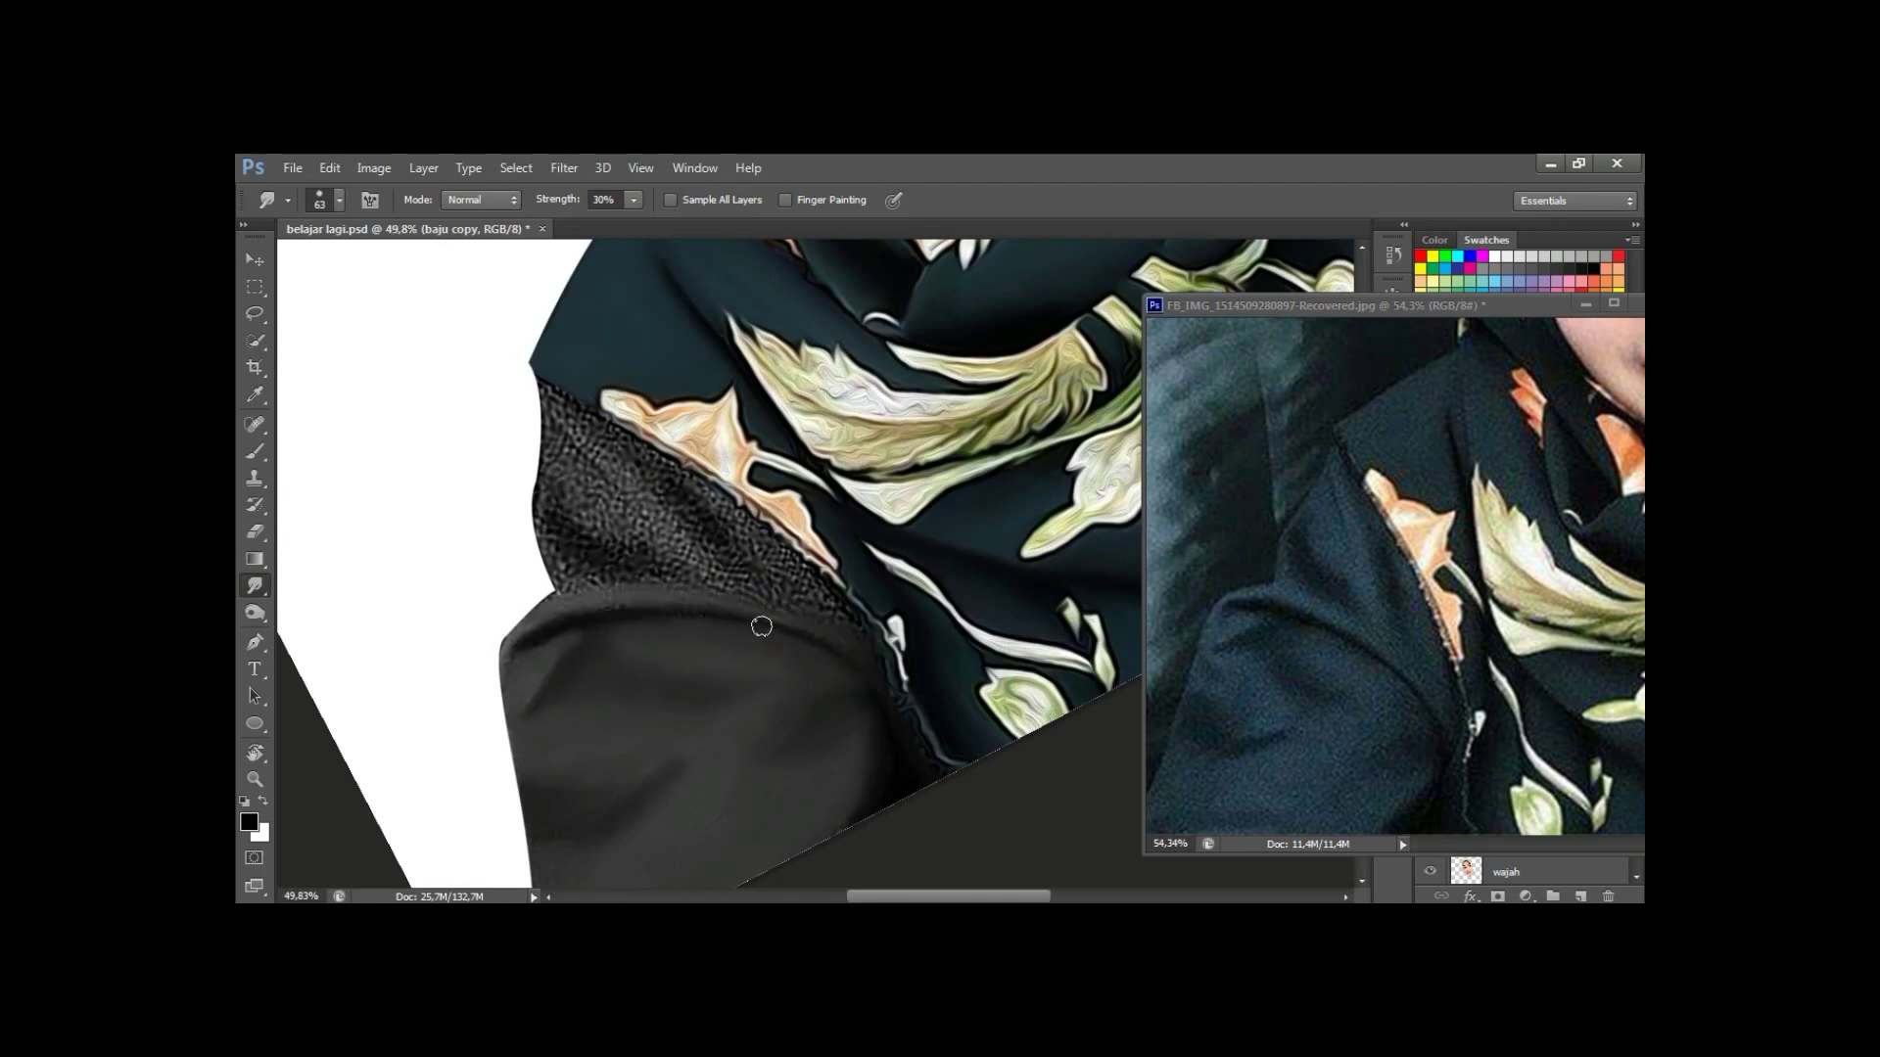
Smear the textured lapel smooth along the collar edge.
{"action": "left_click_drag", "start_coordinate": [551, 649], "coordinate": [503, 684]}
{"action": "scroll", "coordinate": [567, 607], "scroll_direction": "up", "scroll_amount": 3}
{"action": "mouse_move", "coordinate": [620, 545]}
{"action": "left_mouse_down"}
{"action": "mouse_move", "coordinate": [578, 561]}
{"action": "mouse_move", "coordinate": [570, 475]}
{"action": "left_mouse_up"}
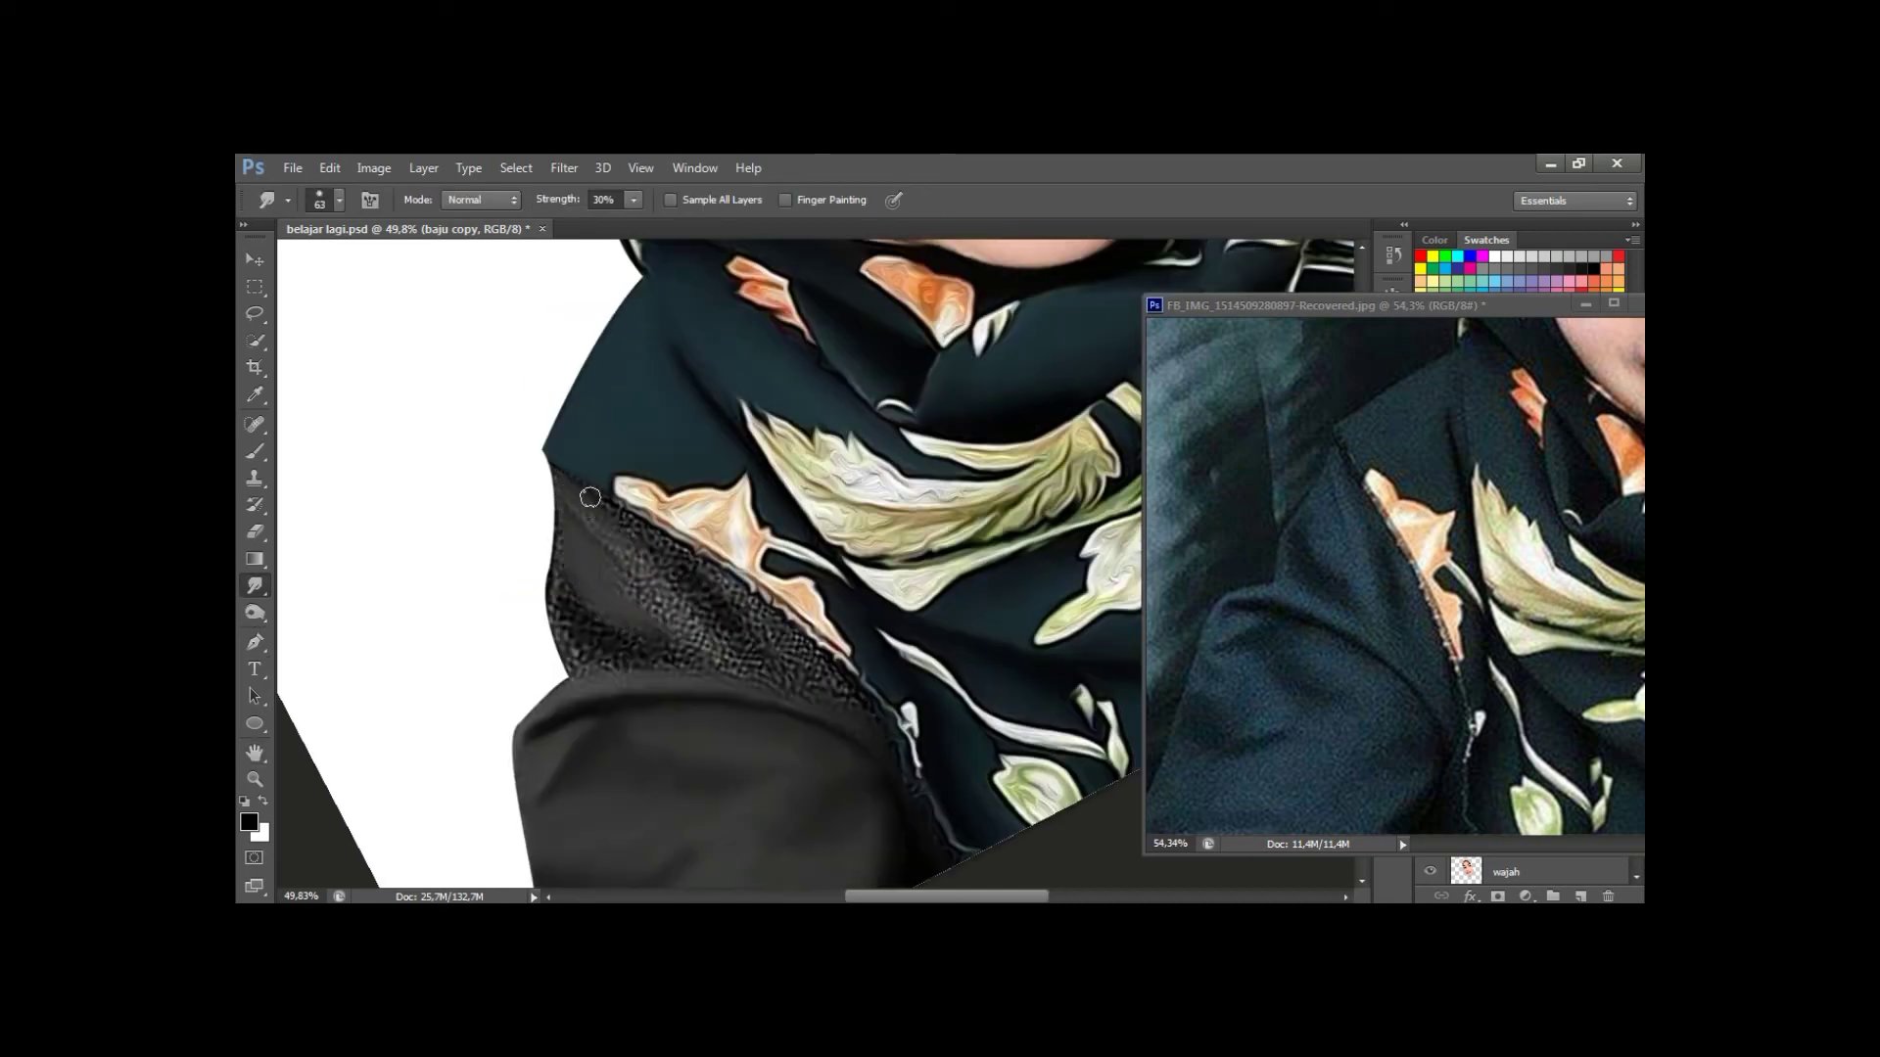
{"action": "left_click_drag", "start_coordinate": [652, 538], "coordinate": [639, 514]}
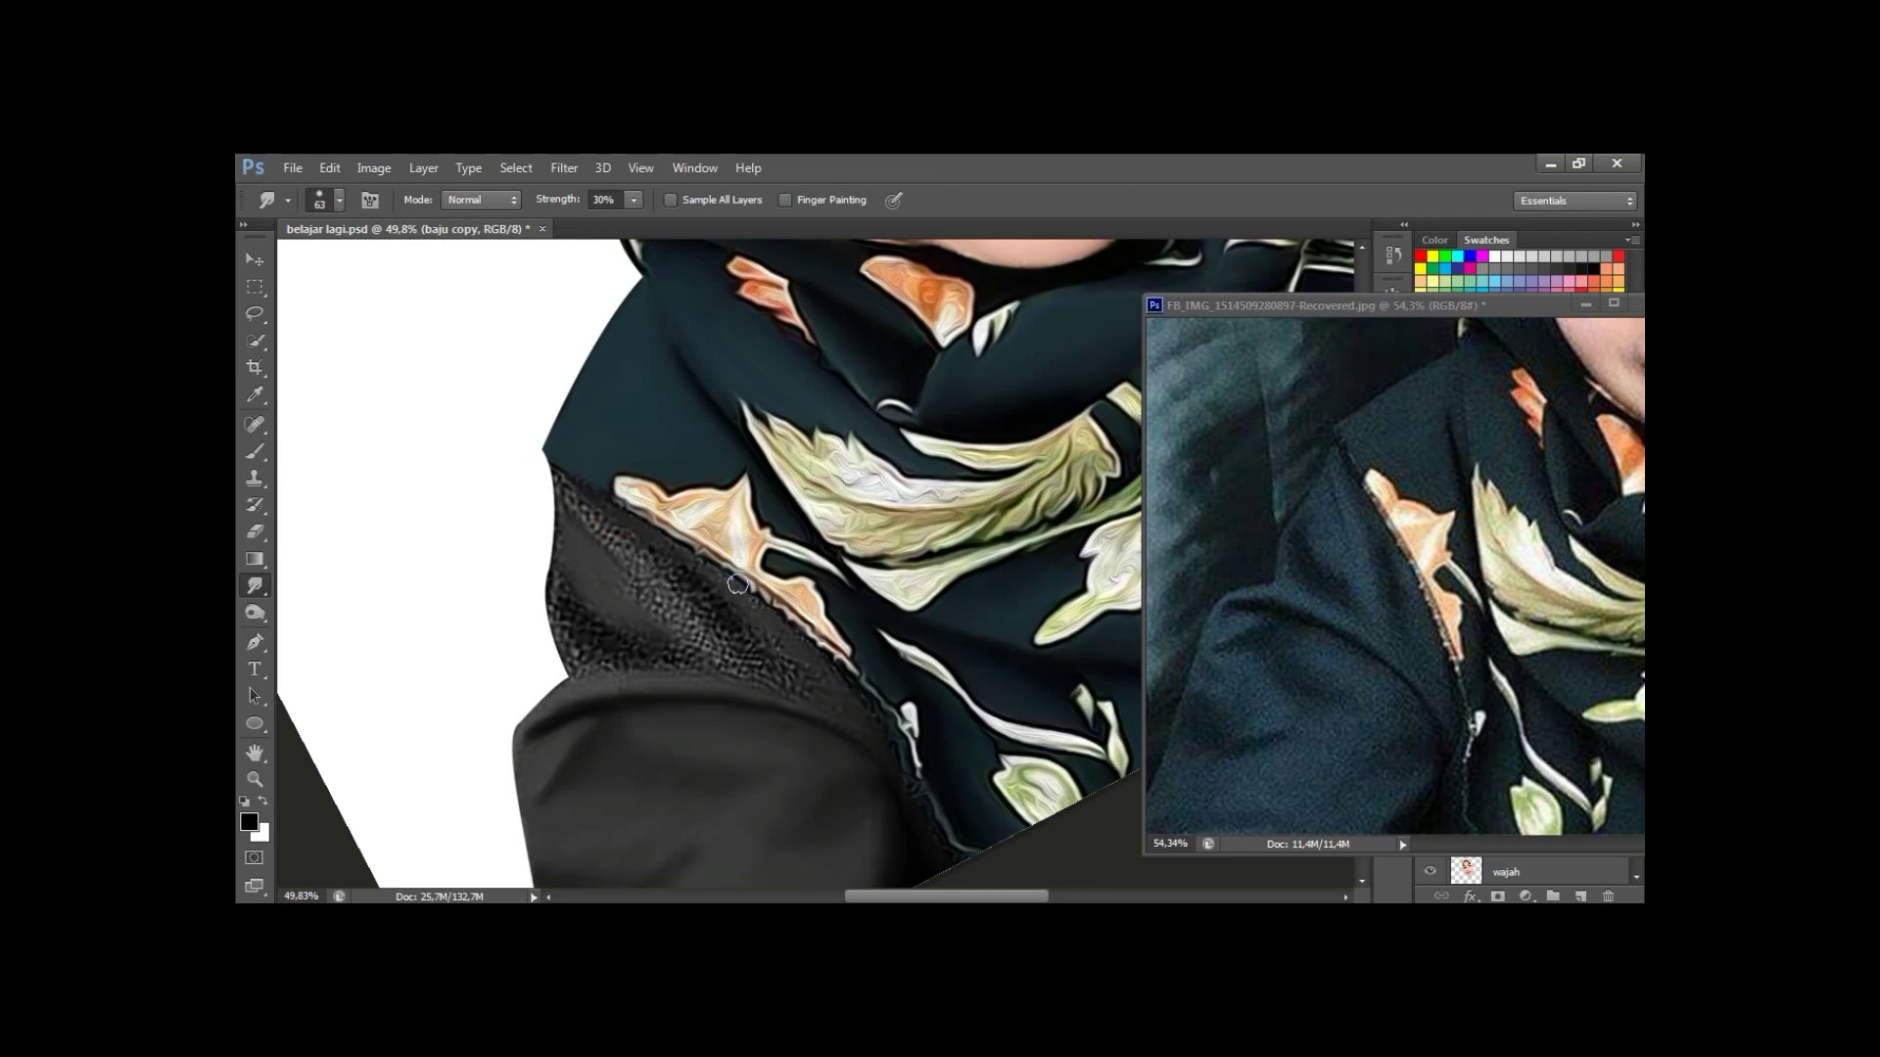
{"action": "scroll", "coordinate": [737, 584], "scroll_direction": "up", "scroll_amount": 2}
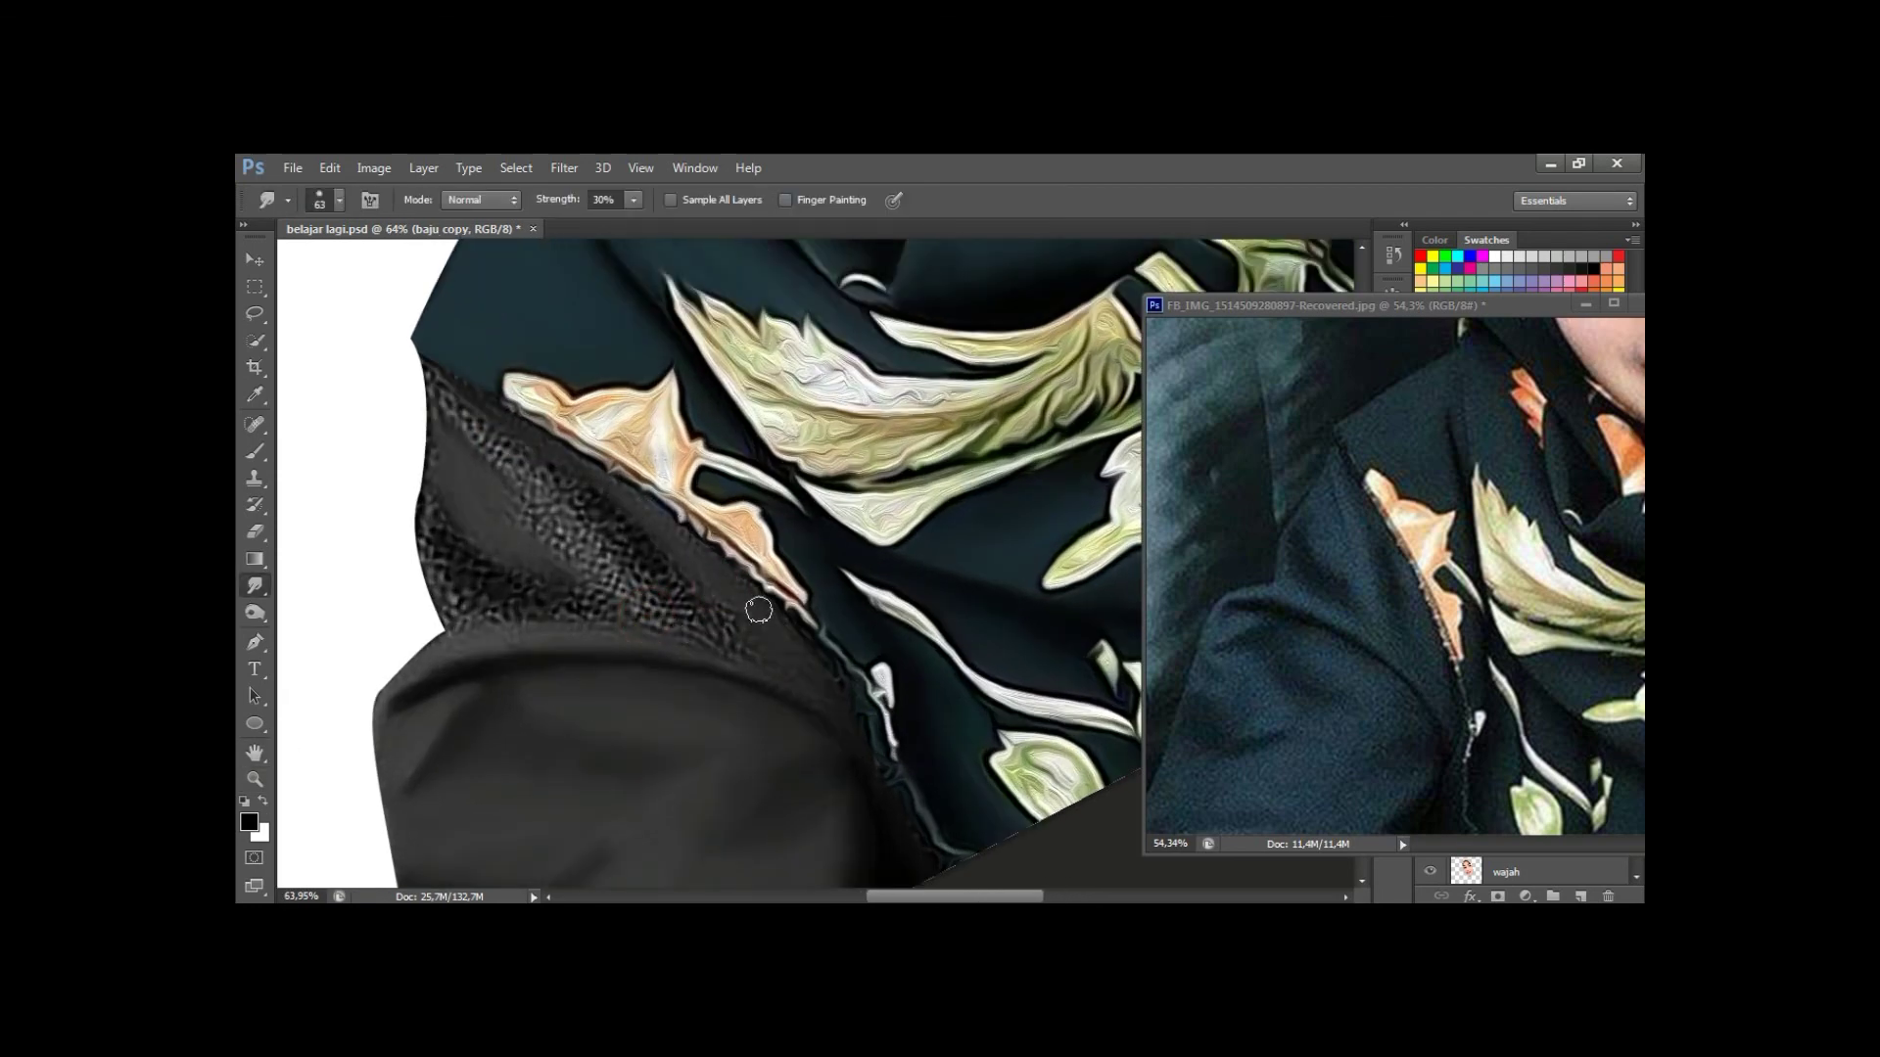
{"action": "left_click_drag", "start_coordinate": [436, 587], "coordinate": [436, 588]}
Save the document with Ctrl+S and float then re-dock the painting as a tab.
{"action": "key", "text": "ctrl+s"}
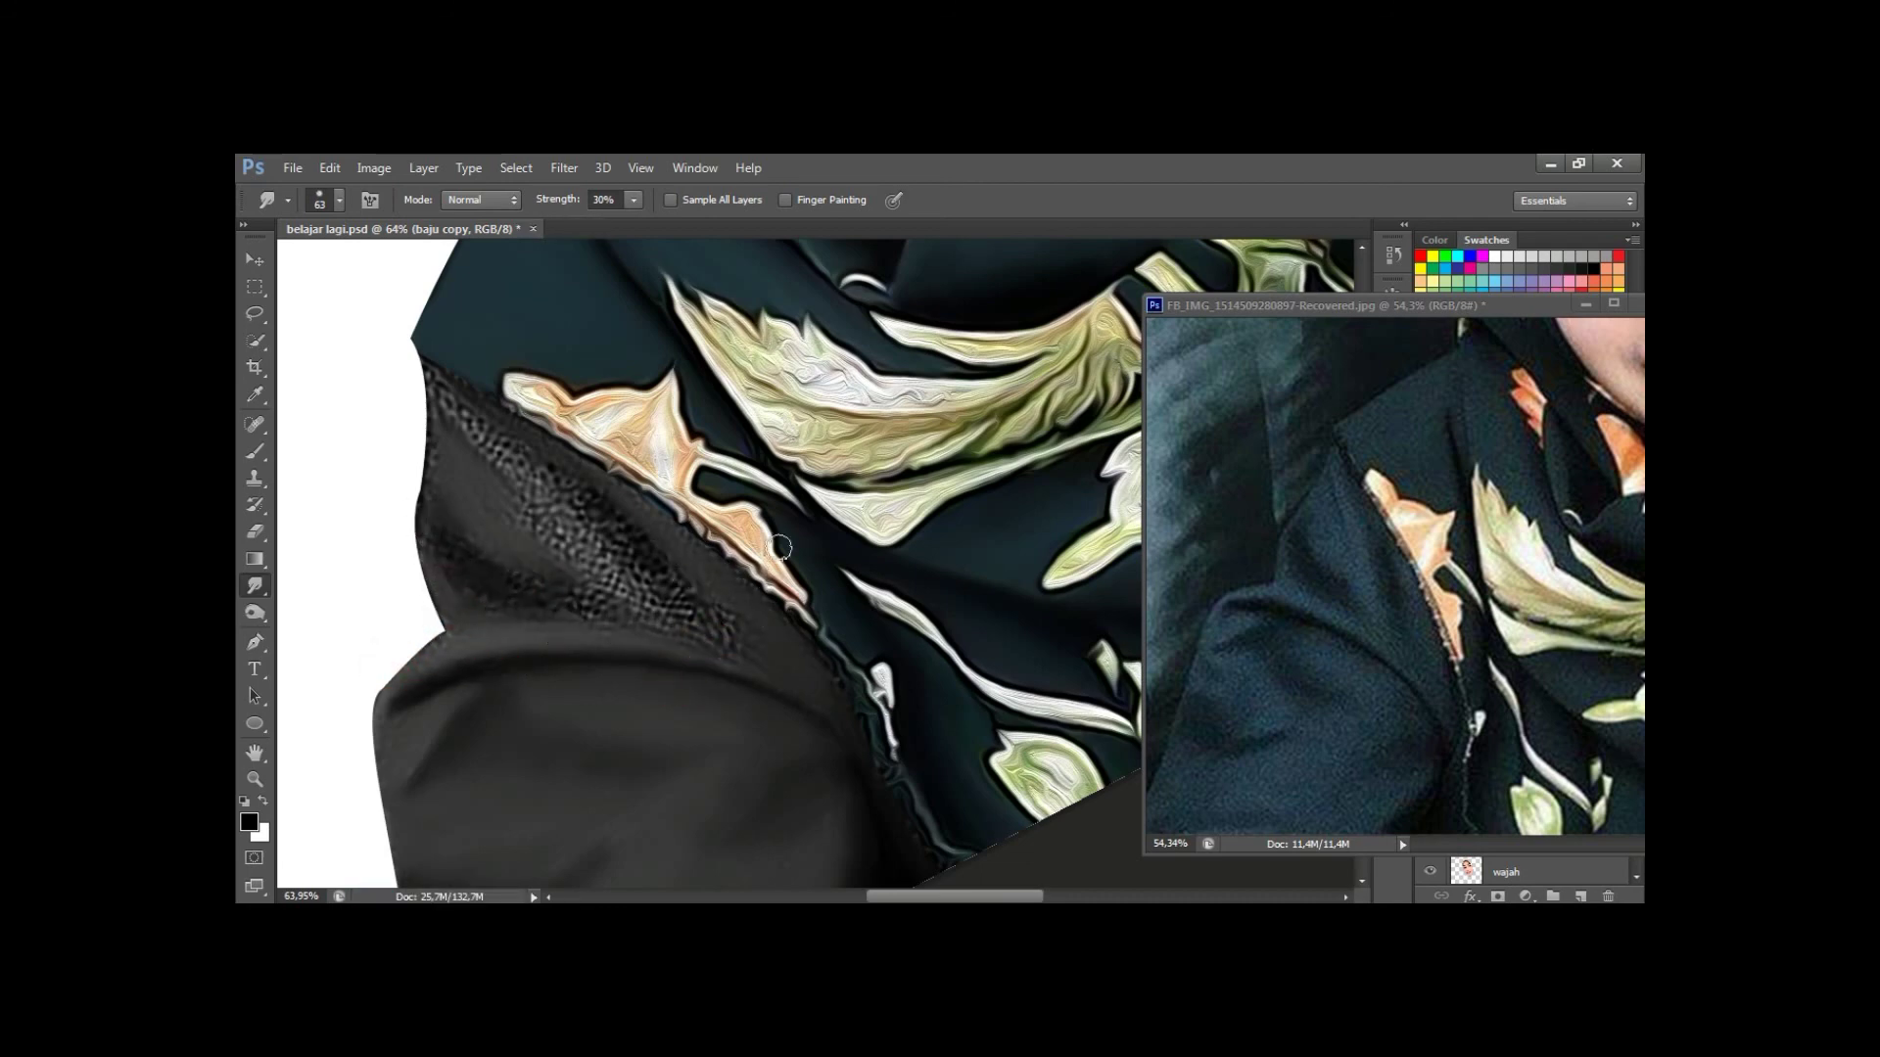
{"action": "left_click_drag", "start_coordinate": [402, 228], "coordinate": [1111, 311]}
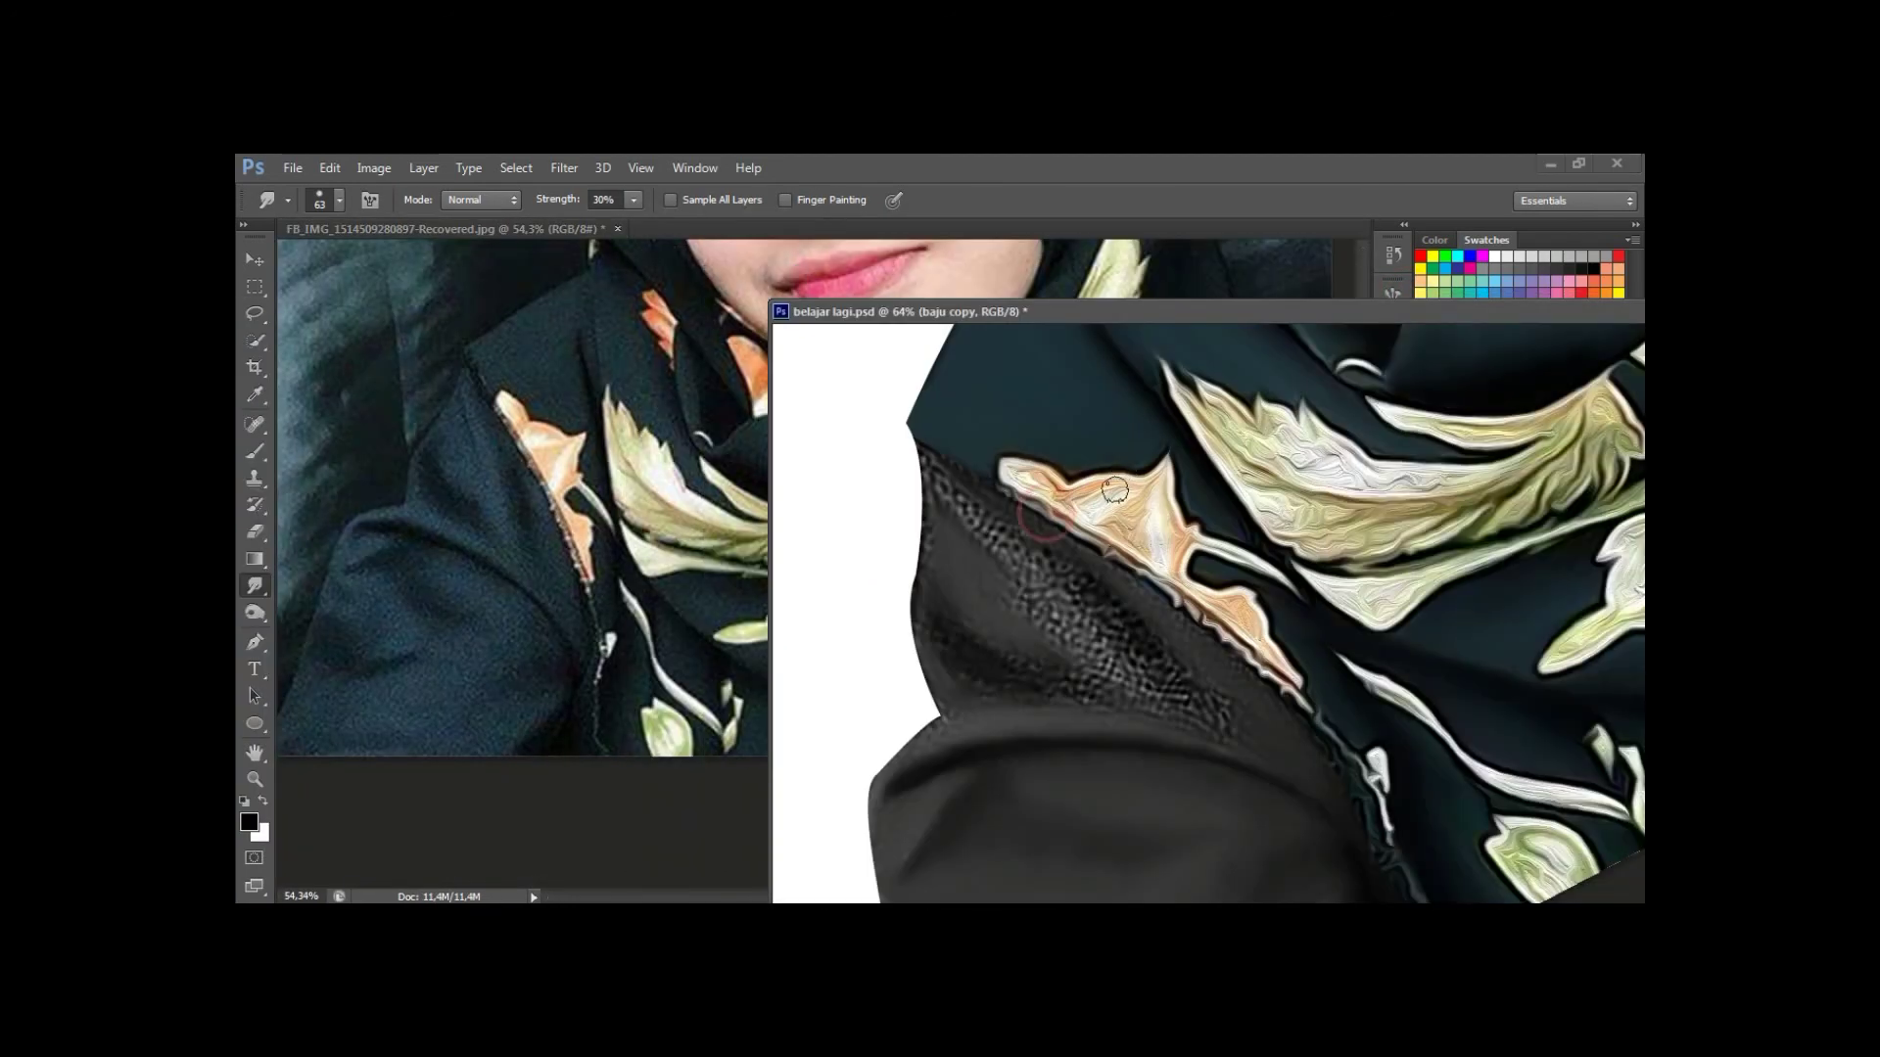
{"action": "left_click_drag", "start_coordinate": [548, 411], "coordinate": [711, 607]}
{"action": "key", "text": "r"}
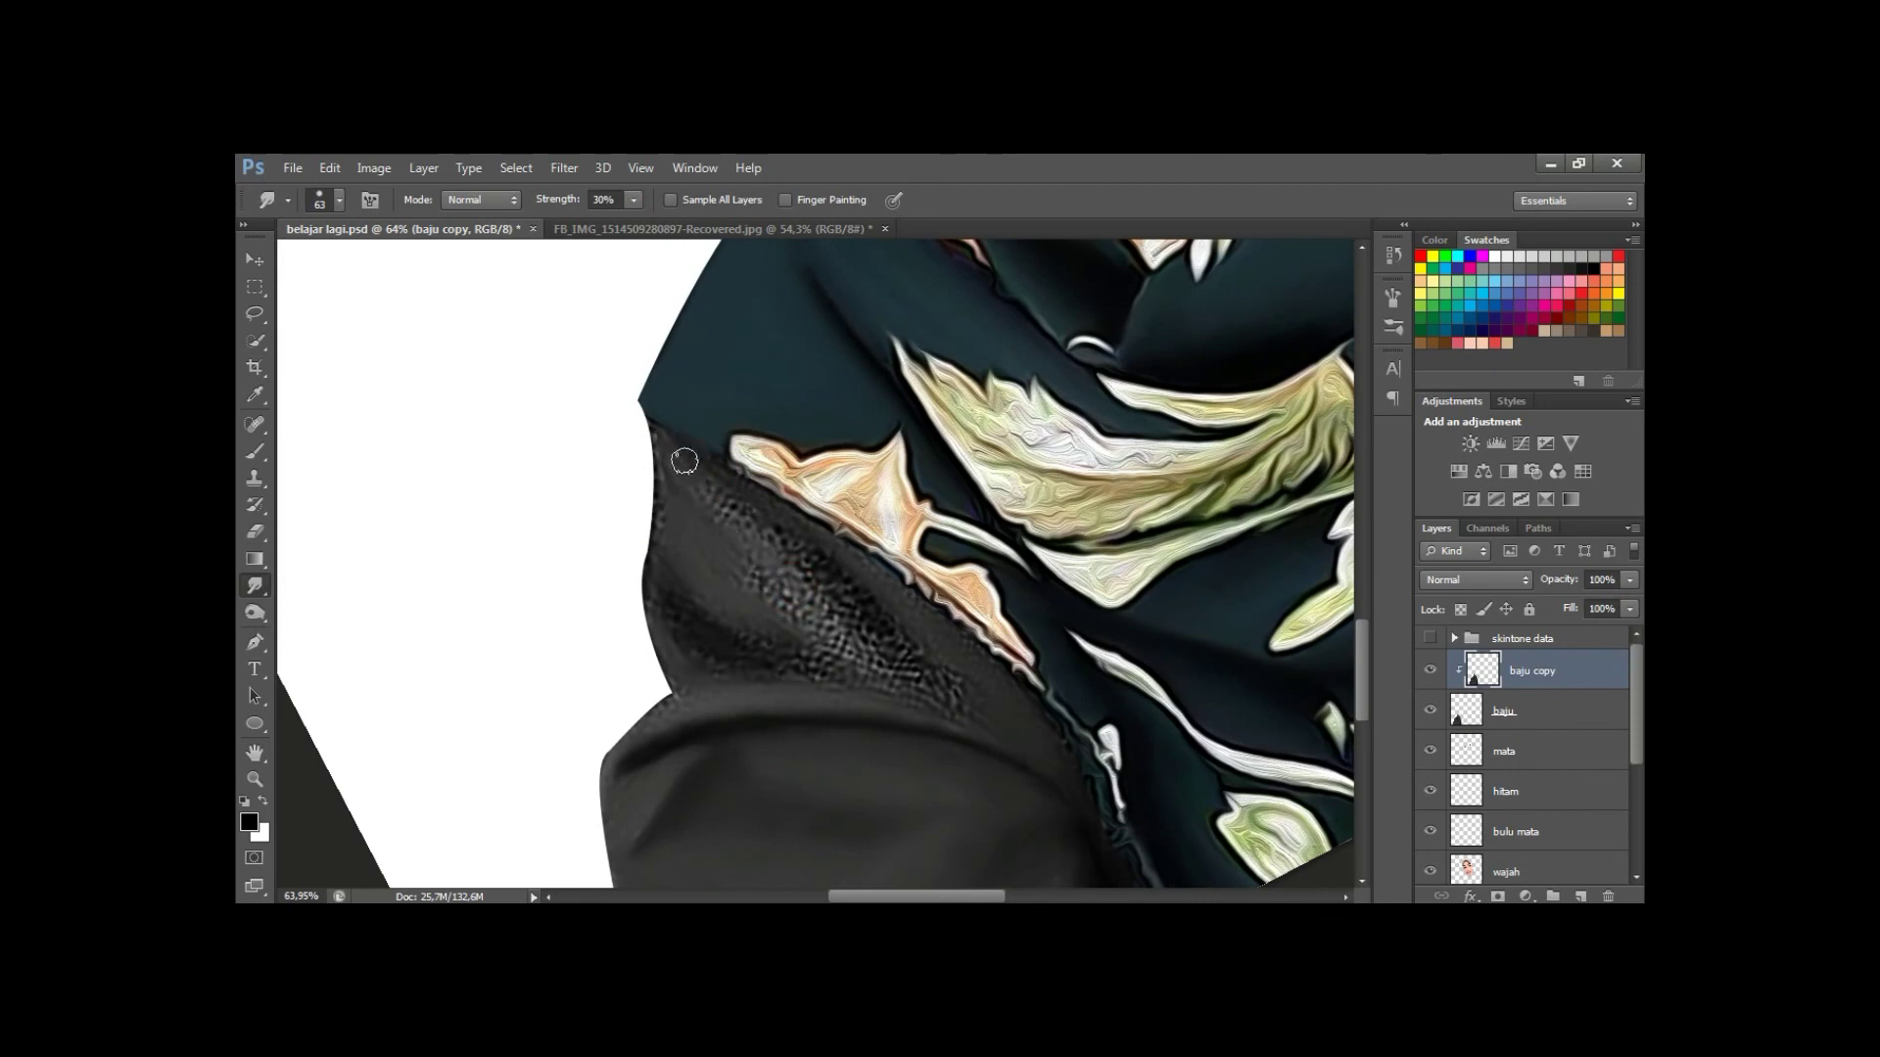
Smooth the lapel edge and fold near the shoulder with short smudge strokes.
{"action": "left_click_drag", "start_coordinate": [839, 534], "coordinate": [762, 450]}
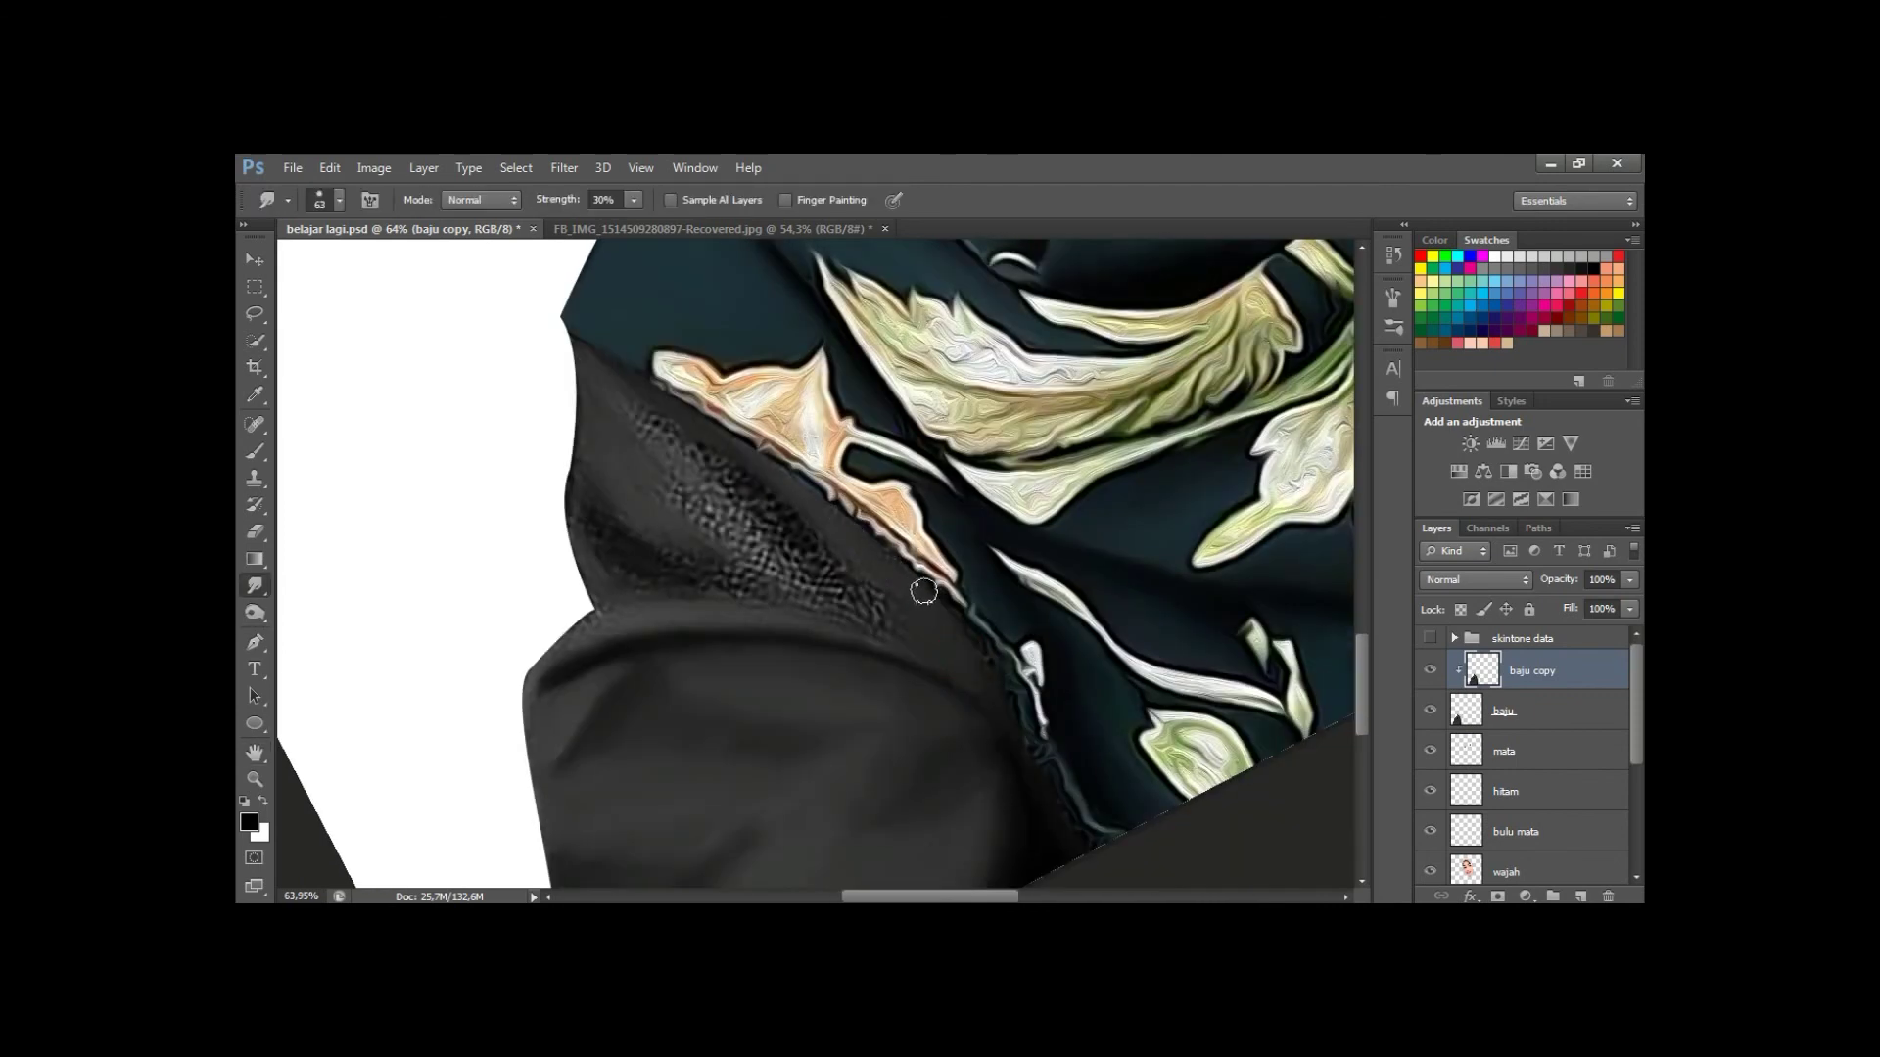
{"action": "mouse_move", "coordinate": [595, 627]}
{"action": "left_mouse_down"}
{"action": "mouse_move", "coordinate": [567, 659]}
{"action": "mouse_move", "coordinate": [592, 652]}
{"action": "left_mouse_up"}
{"action": "mouse_move", "coordinate": [546, 732]}
{"action": "left_mouse_down"}
{"action": "mouse_move", "coordinate": [623, 487]}
{"action": "mouse_move", "coordinate": [574, 574]}
{"action": "left_mouse_up"}
{"action": "left_click_drag", "start_coordinate": [714, 504], "coordinate": [822, 496]}
{"action": "left_click", "coordinate": [789, 482]}
{"action": "left_click_drag", "start_coordinate": [976, 522], "coordinate": [805, 507]}
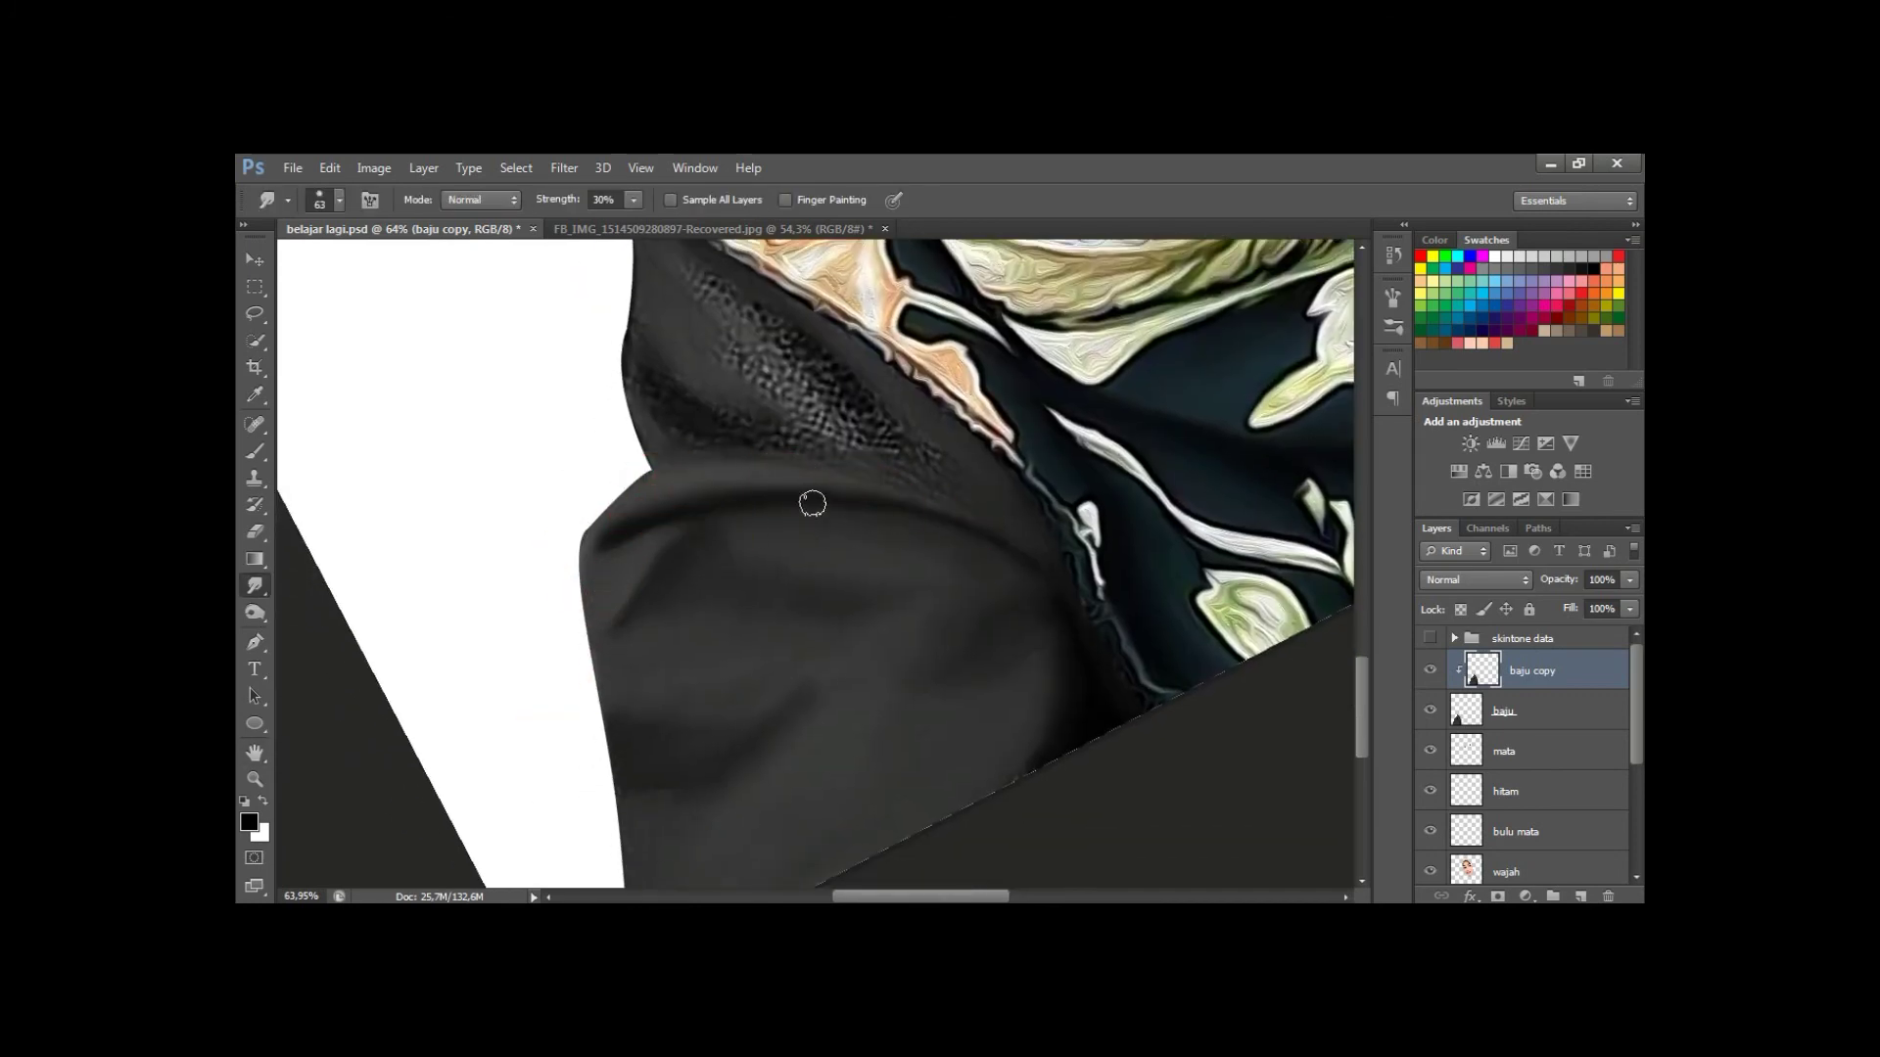
Set the smudge brush to 76 px and smooth away the dotted collar texture.
{"action": "scroll", "coordinate": [716, 750], "scroll_direction": "down", "scroll_amount": 2}
{"action": "right_click", "coordinate": [716, 749], "text": "alt"}
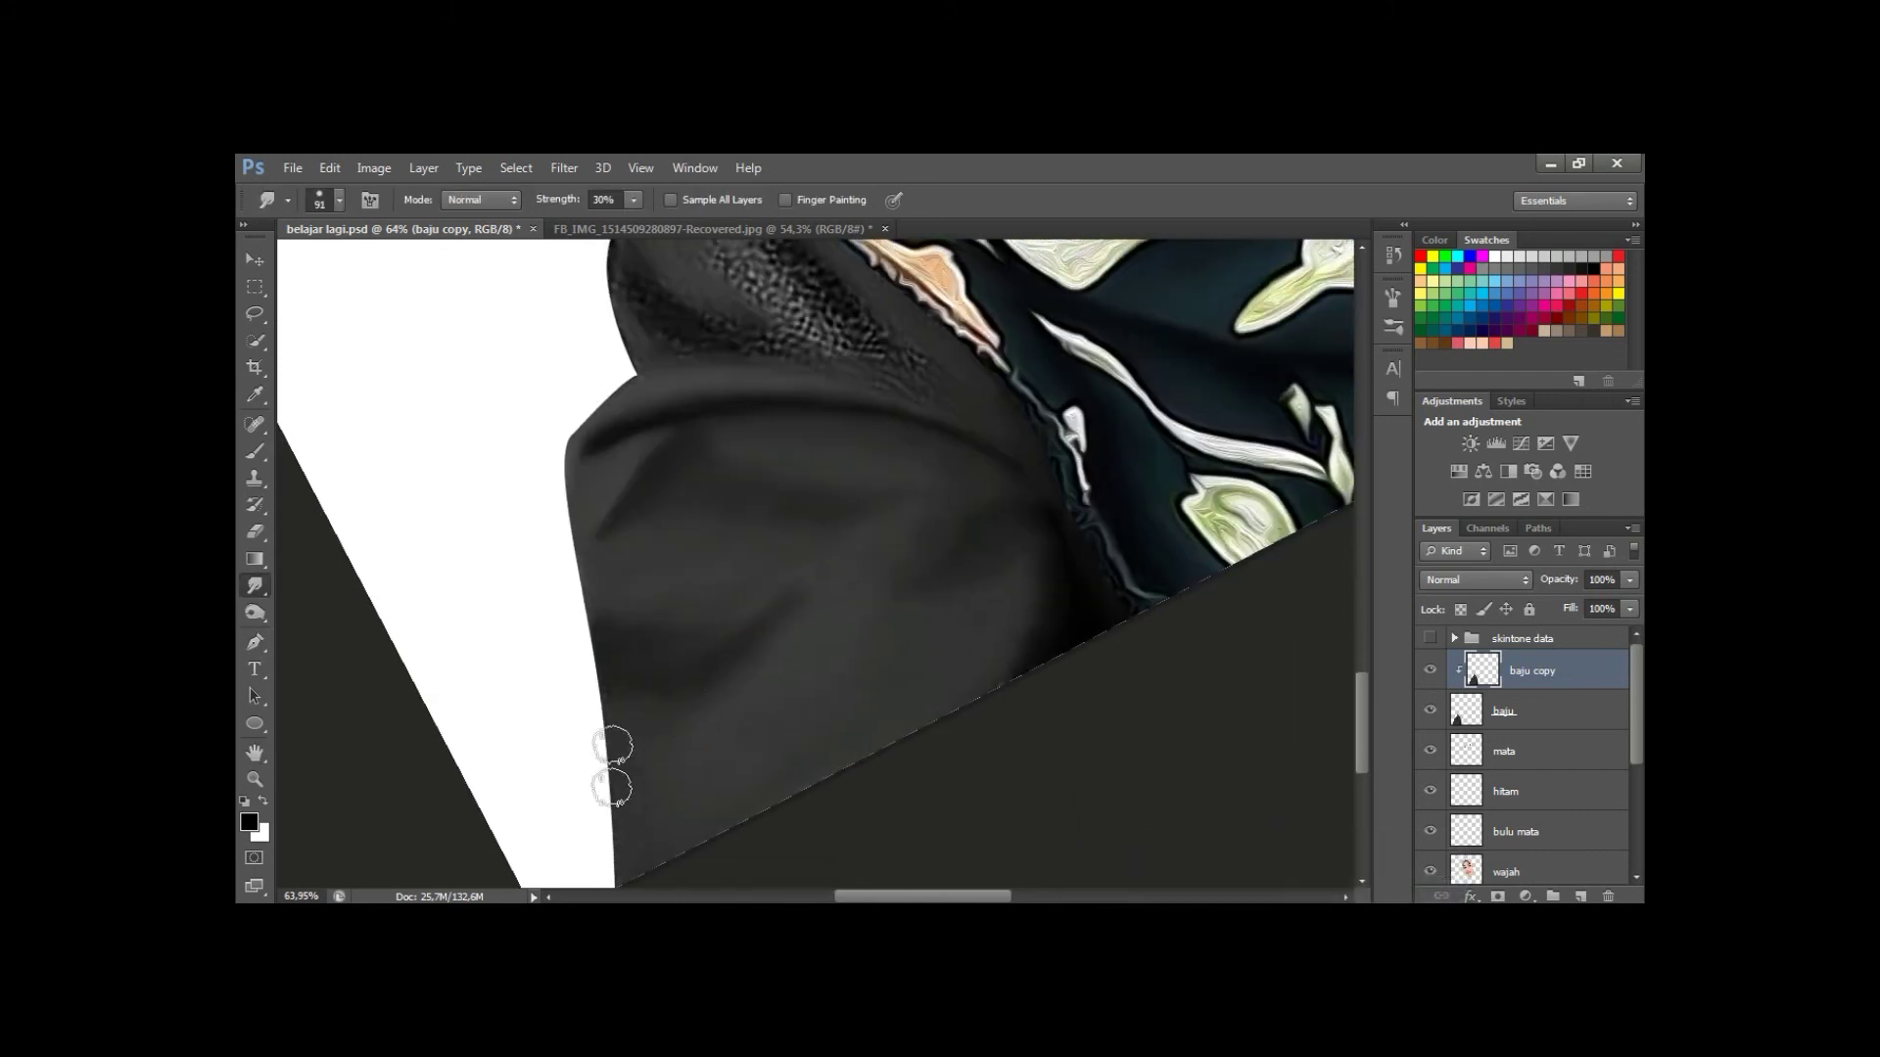
{"action": "right_click", "coordinate": [700, 668], "text": "alt"}
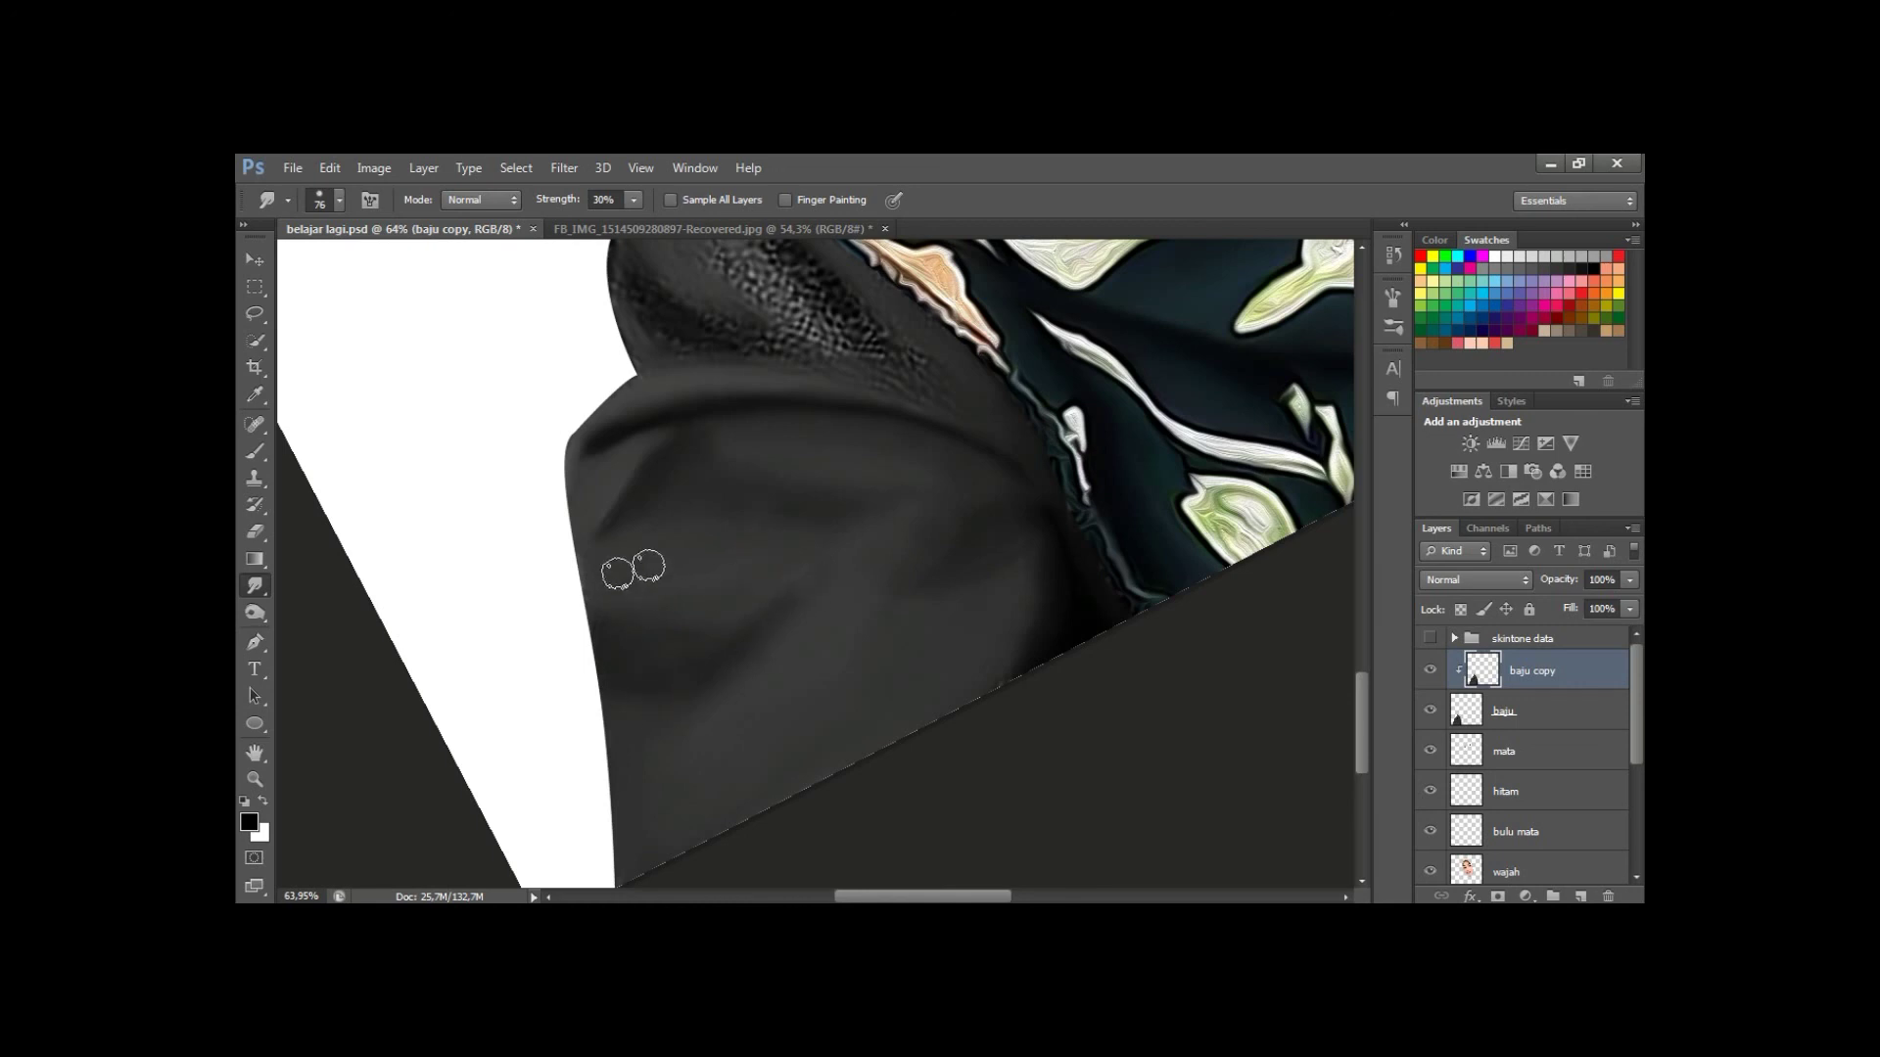
{"action": "scroll", "coordinate": [744, 529], "scroll_direction": "up", "scroll_amount": 2}
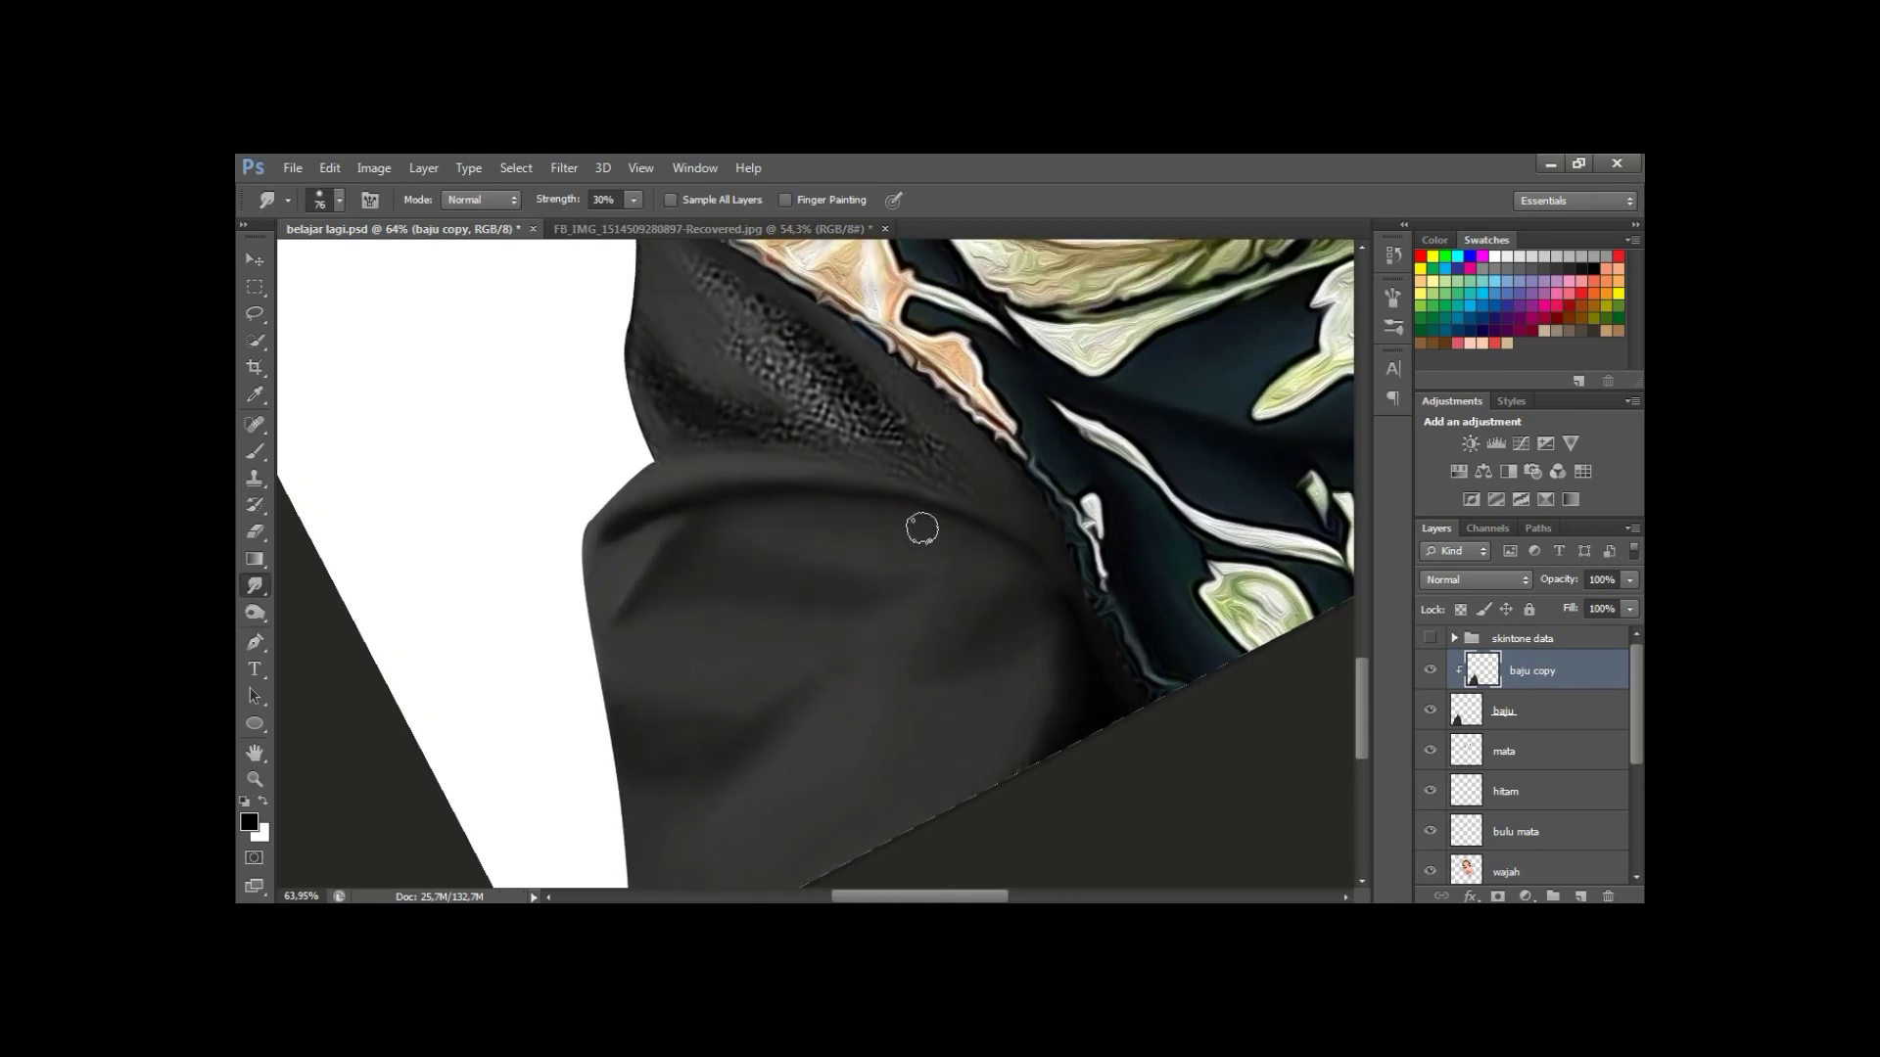
{"action": "scroll", "coordinate": [666, 526], "scroll_direction": "up", "scroll_amount": 4}
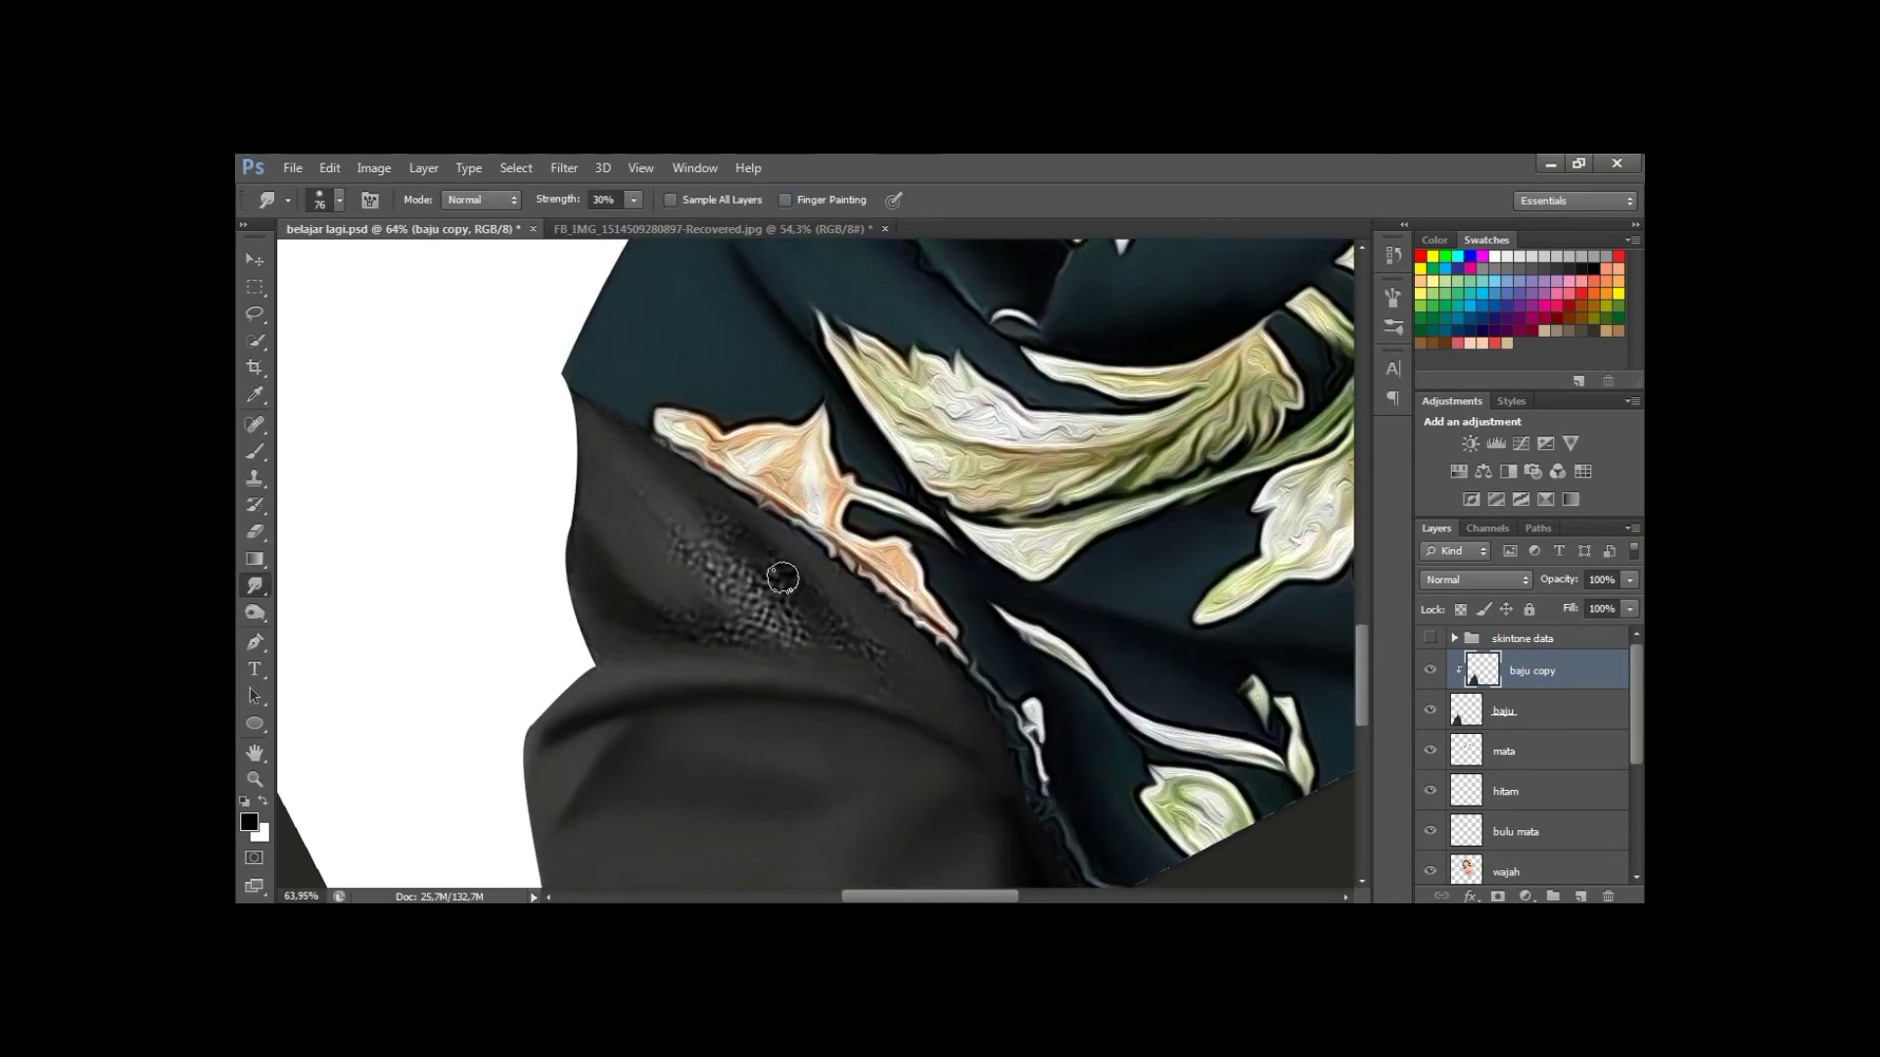
{"action": "mouse_move", "coordinate": [914, 693]}
{"action": "left_mouse_down"}
{"action": "mouse_move", "coordinate": [673, 514]}
{"action": "mouse_move", "coordinate": [836, 616]}
{"action": "mouse_move", "coordinate": [603, 602]}
{"action": "left_mouse_up"}
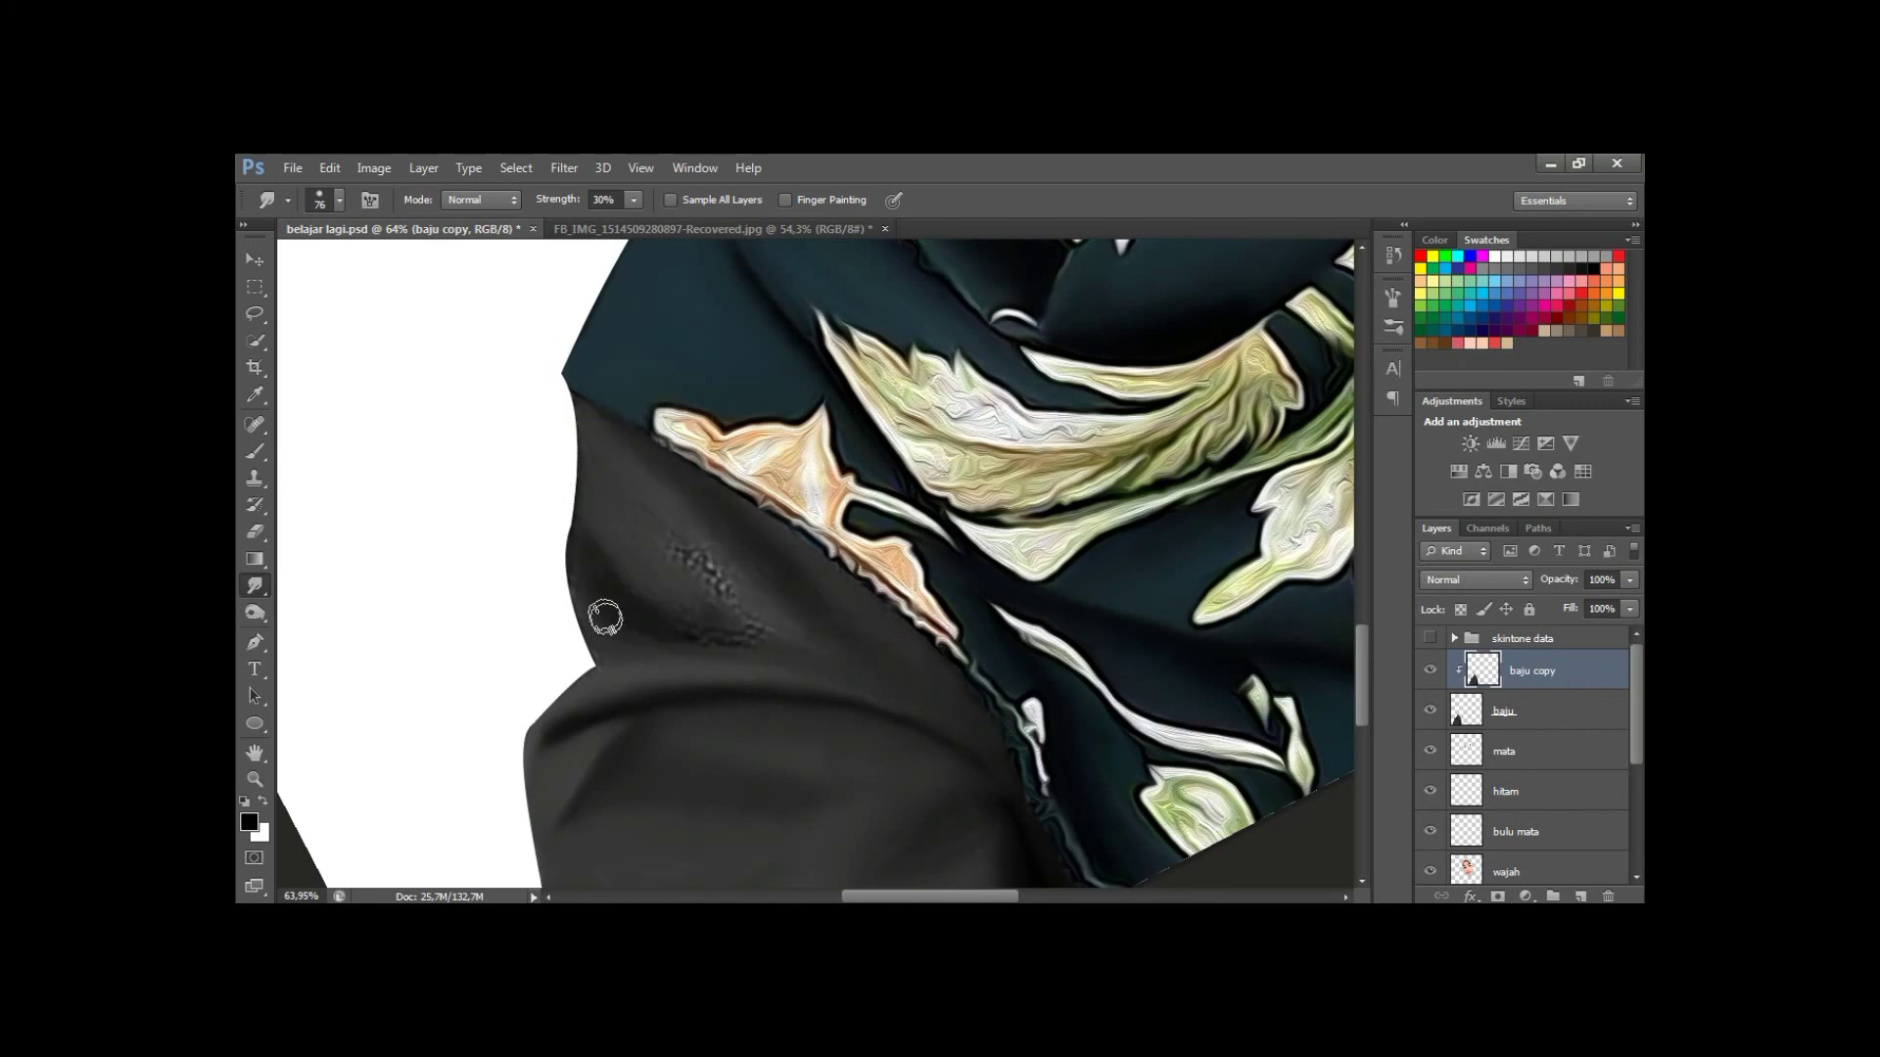
{"action": "mouse_move", "coordinate": [818, 562]}
{"action": "left_mouse_down"}
{"action": "mouse_move", "coordinate": [650, 513]}
{"action": "mouse_move", "coordinate": [740, 605]}
{"action": "left_mouse_up"}
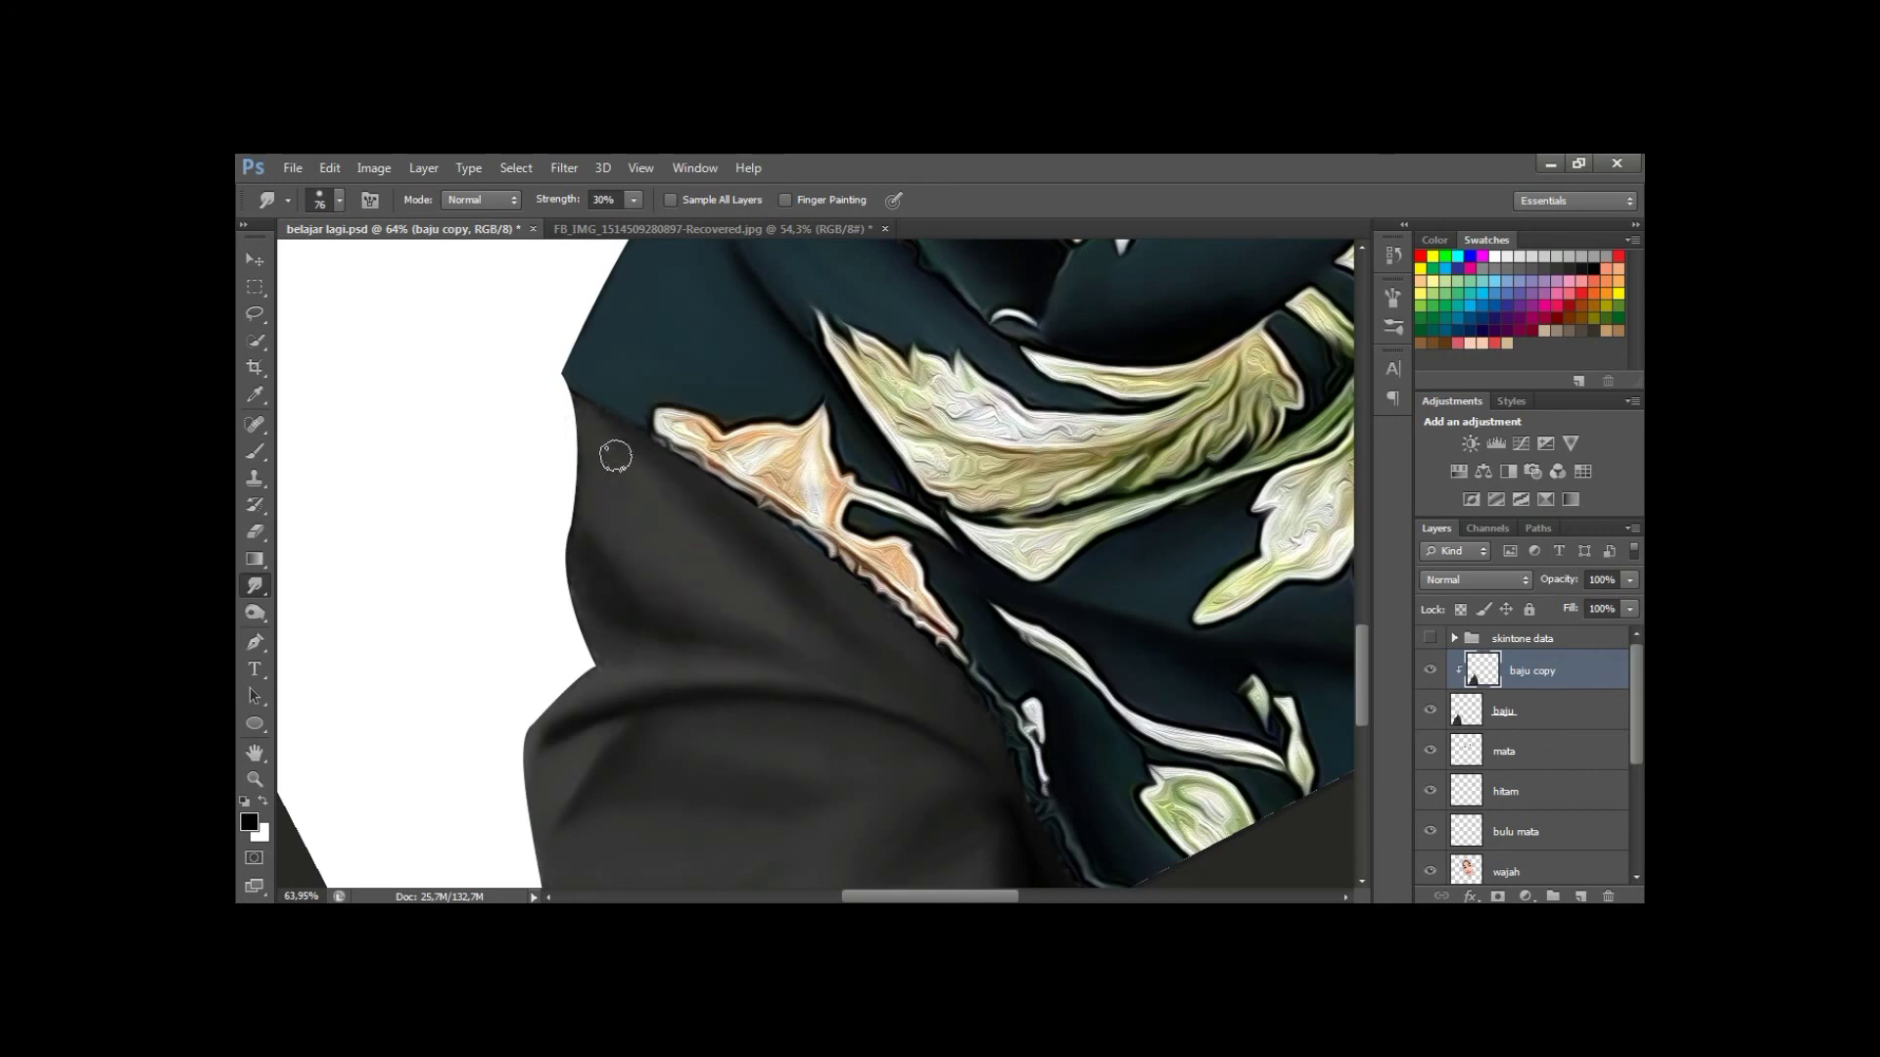
{"action": "left_click_drag", "start_coordinate": [650, 495], "coordinate": [599, 490]}
Pan to the jacket folds below the scarf and float the reference photo beside the painting.
{"action": "left_click", "coordinate": [1553, 721]}
{"action": "left_click", "coordinate": [1532, 671]}
{"action": "scroll", "coordinate": [598, 443], "scroll_direction": "down", "scroll_amount": 3}
{"action": "left_click_drag", "start_coordinate": [630, 411], "coordinate": [659, 503]}
{"action": "left_click_drag", "start_coordinate": [713, 228], "coordinate": [1135, 225]}
{"action": "left_click_drag", "start_coordinate": [1419, 638], "coordinate": [1398, 596]}
{"action": "scroll", "coordinate": [1398, 594], "scroll_direction": "down", "scroll_amount": 2}
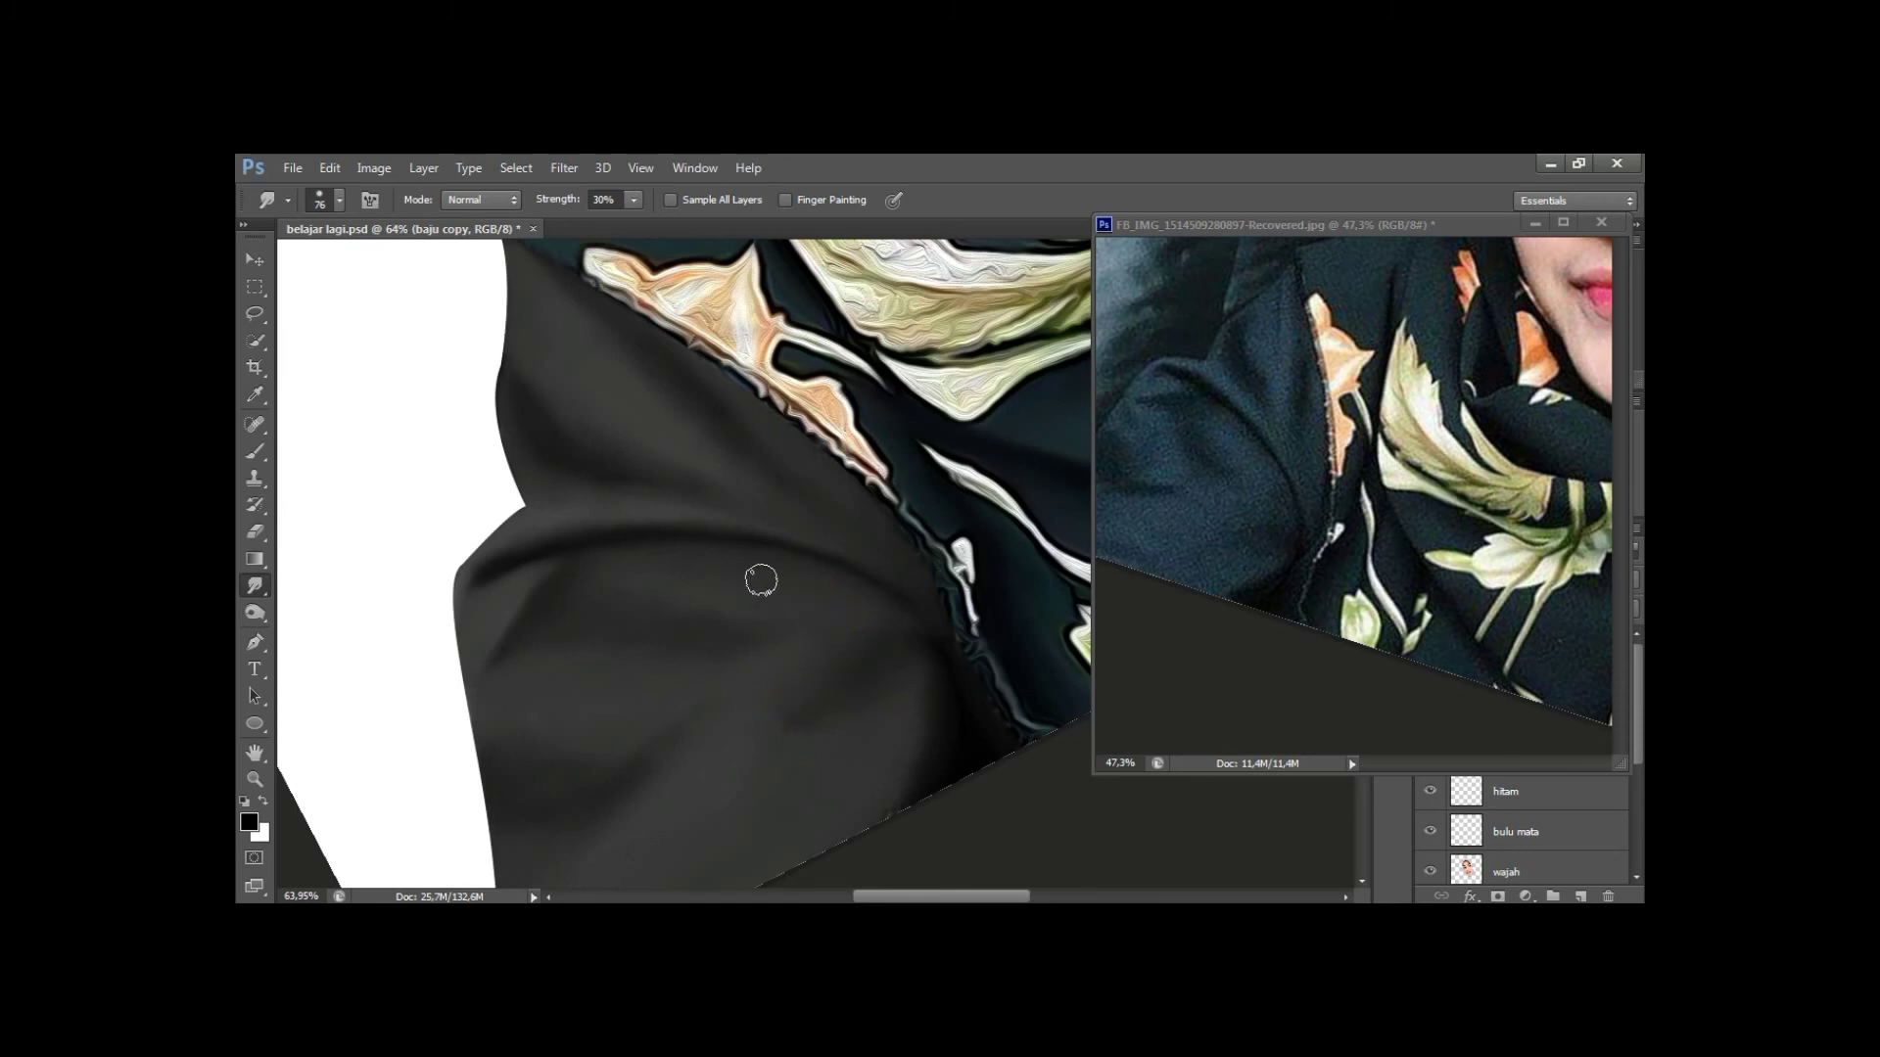
{"action": "left_click_drag", "start_coordinate": [678, 428], "coordinate": [771, 545]}
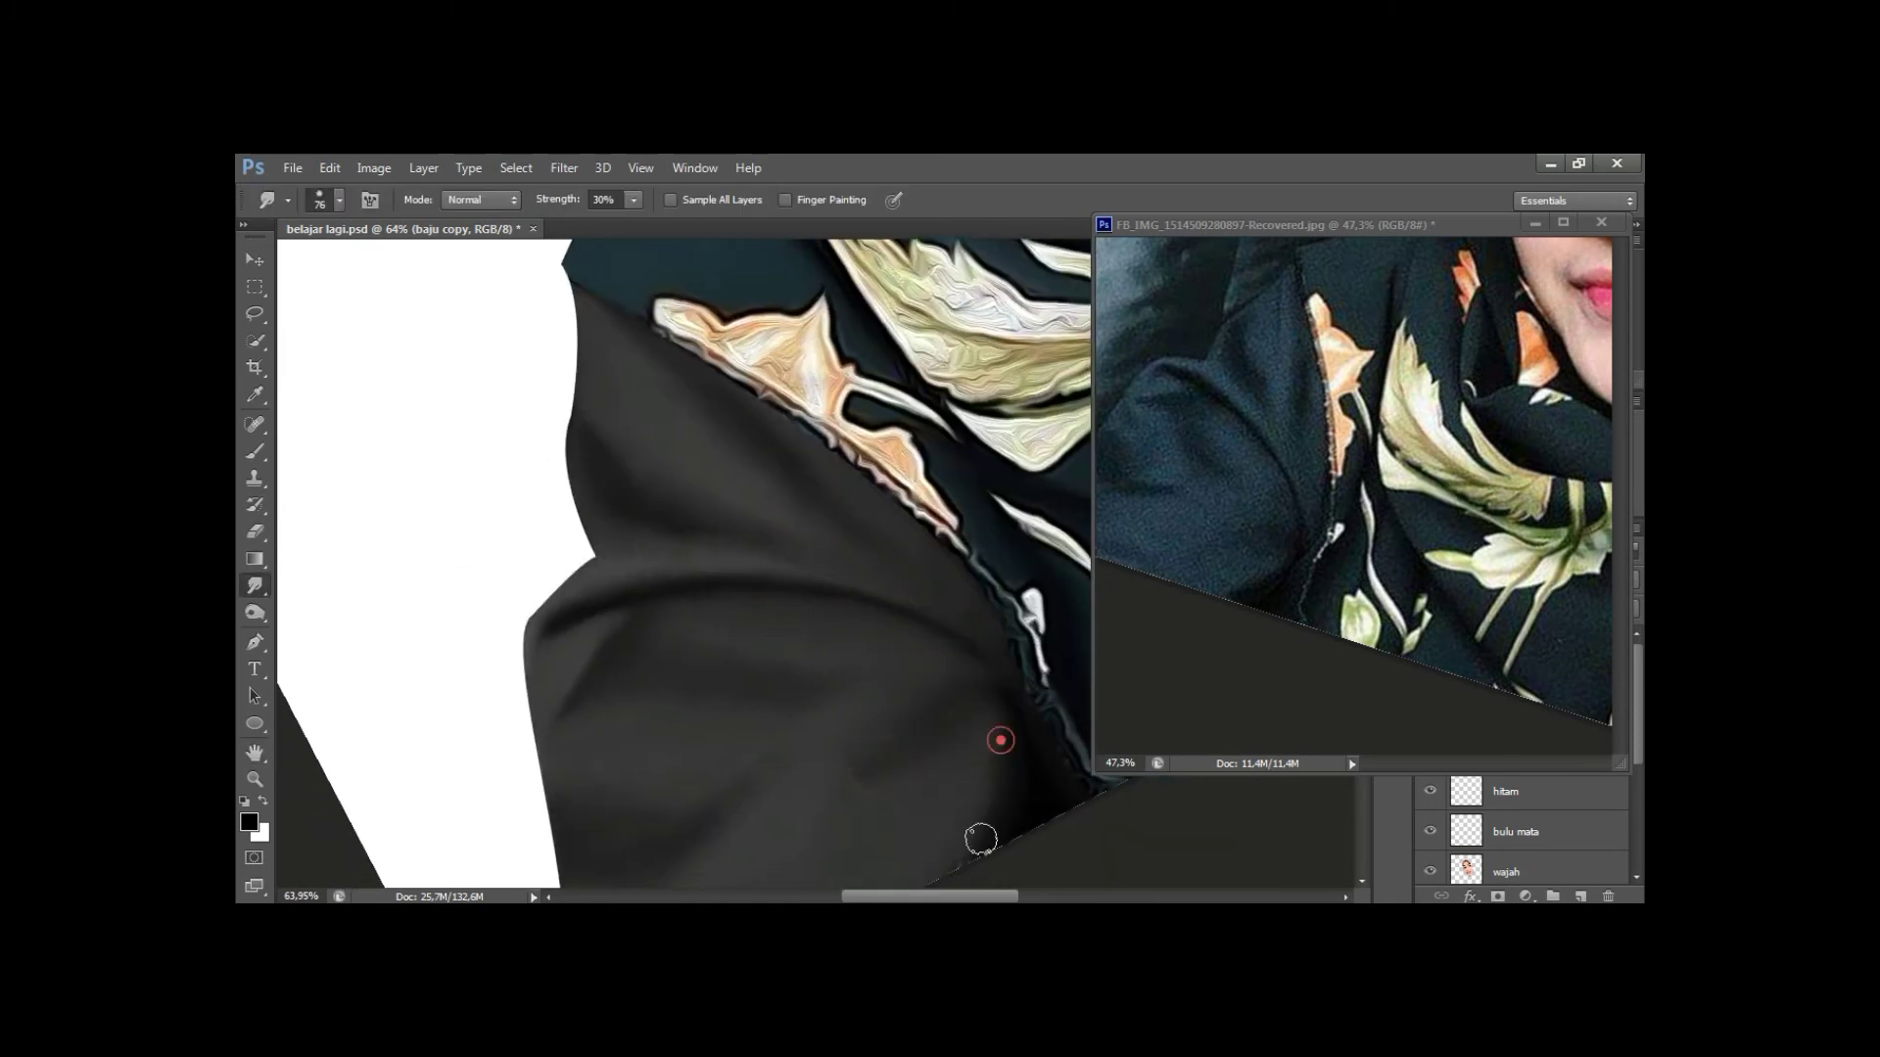
Add a layer clipped to the jacket, set it to Soft Light, and reframe the portrait.
{"action": "key", "text": "z"}
{"action": "left_click_drag", "start_coordinate": [978, 839], "coordinate": [881, 839]}
{"action": "left_click", "coordinate": [1307, 495]}
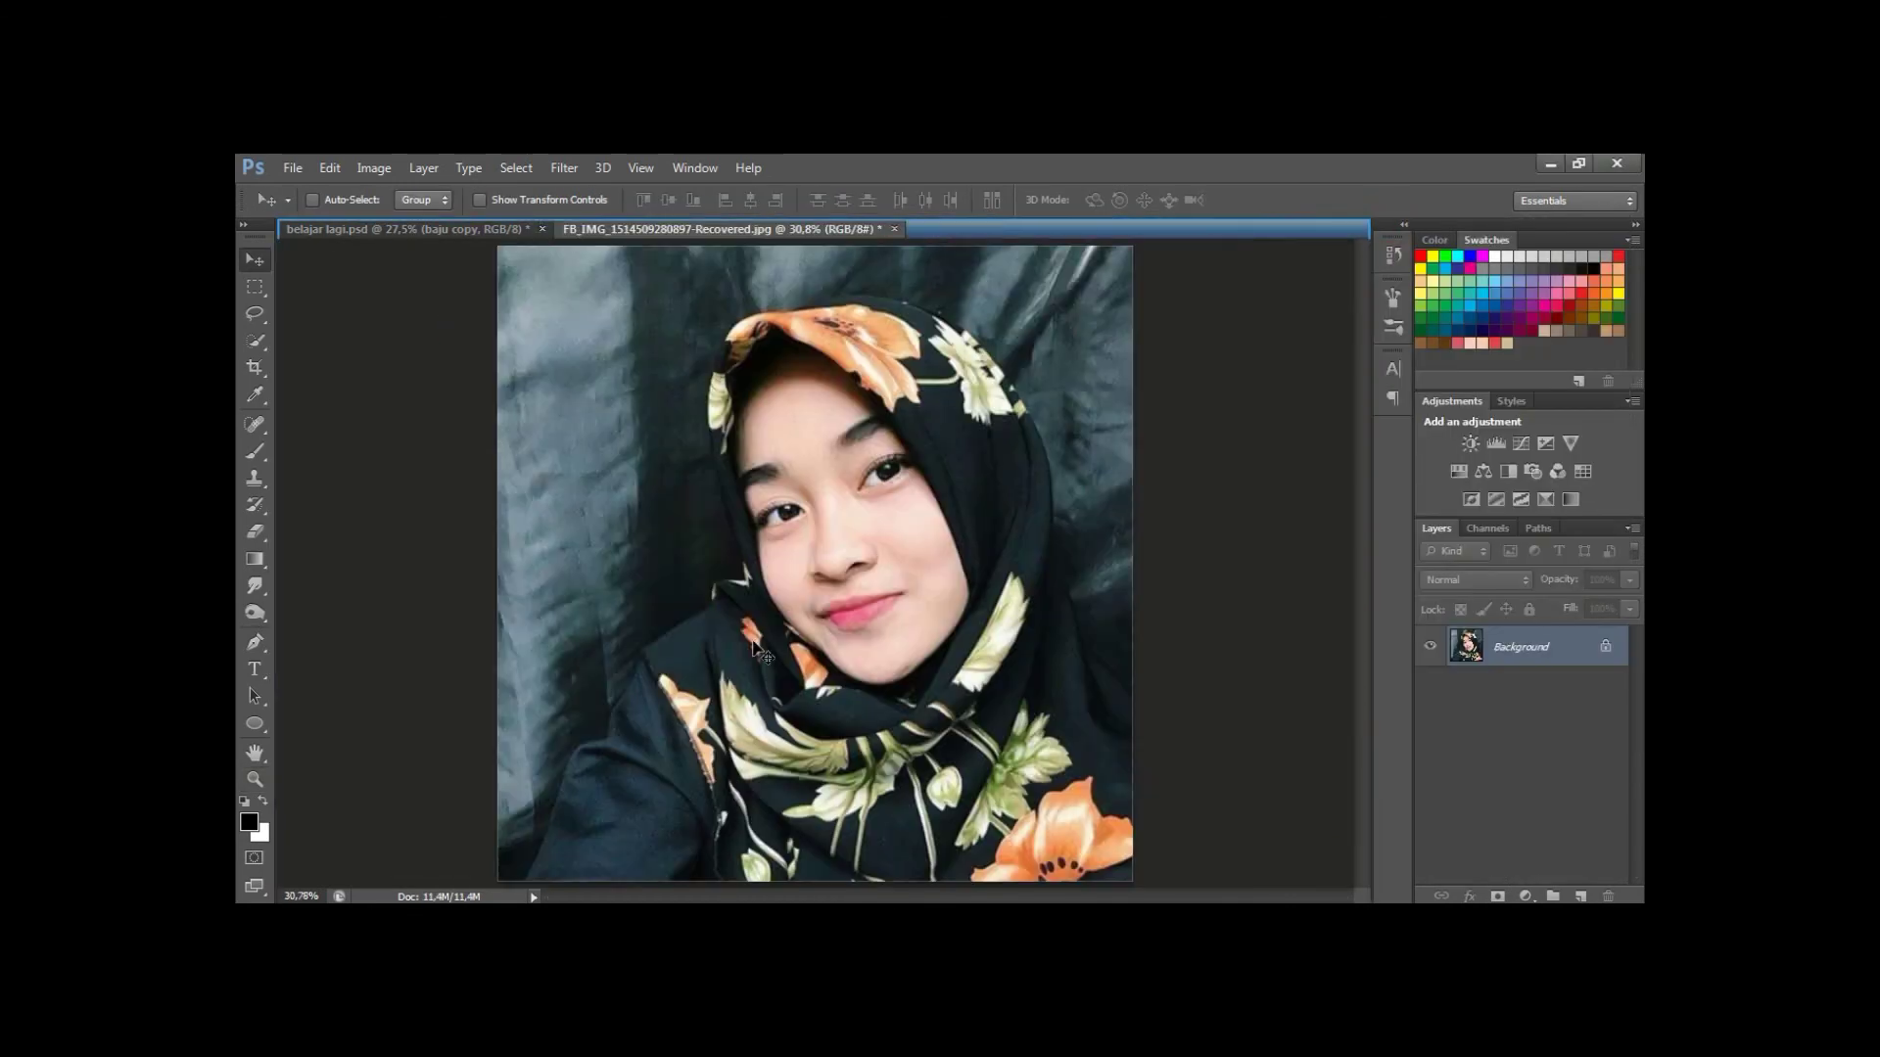
{"action": "key", "text": "ctrl+alt+z"}
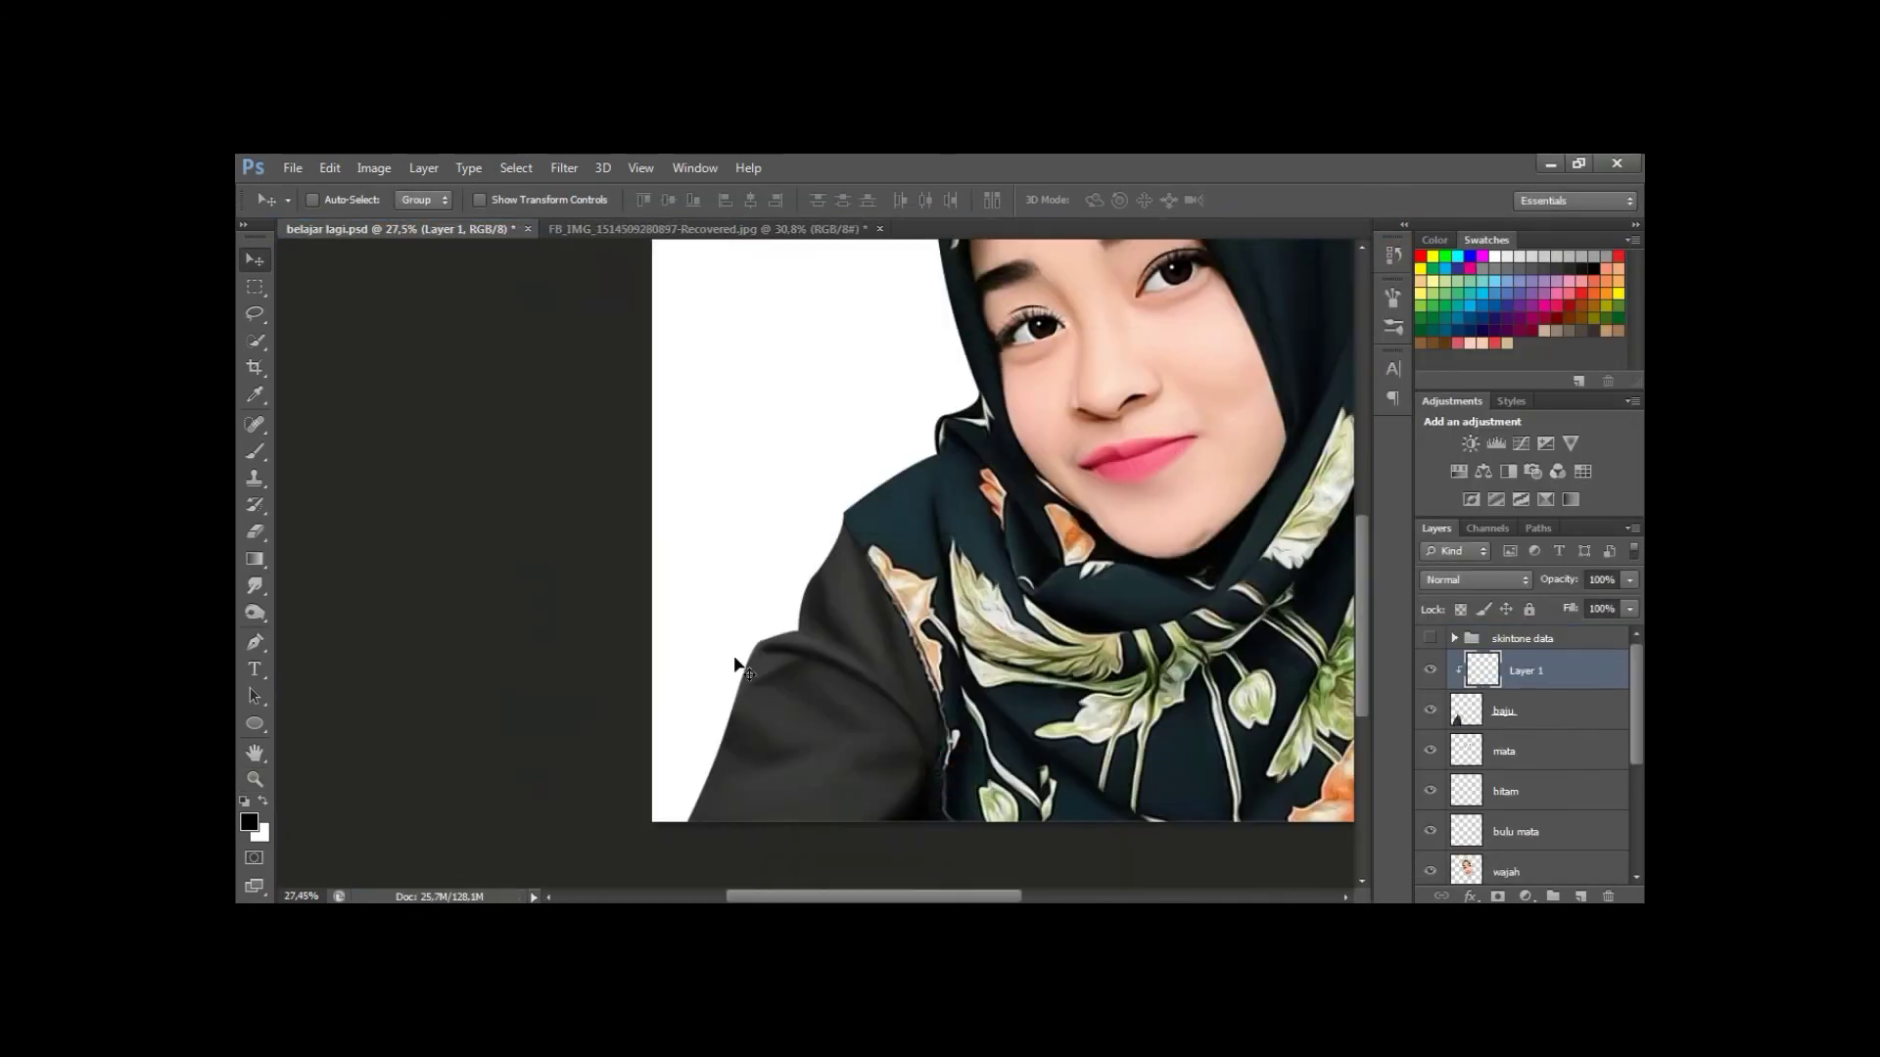
{"action": "left_click", "coordinate": [1473, 579]}
{"action": "left_click", "coordinate": [1449, 395]}
{"action": "key", "text": "z"}
{"action": "mouse_move", "coordinate": [862, 646]}
{"action": "left_mouse_down"}
{"action": "mouse_move", "coordinate": [917, 656]}
{"action": "mouse_move", "coordinate": [754, 686]}
{"action": "left_mouse_up"}
{"action": "key", "text": "h"}
{"action": "left_click_drag", "start_coordinate": [1558, 579], "coordinate": [1532, 602]}
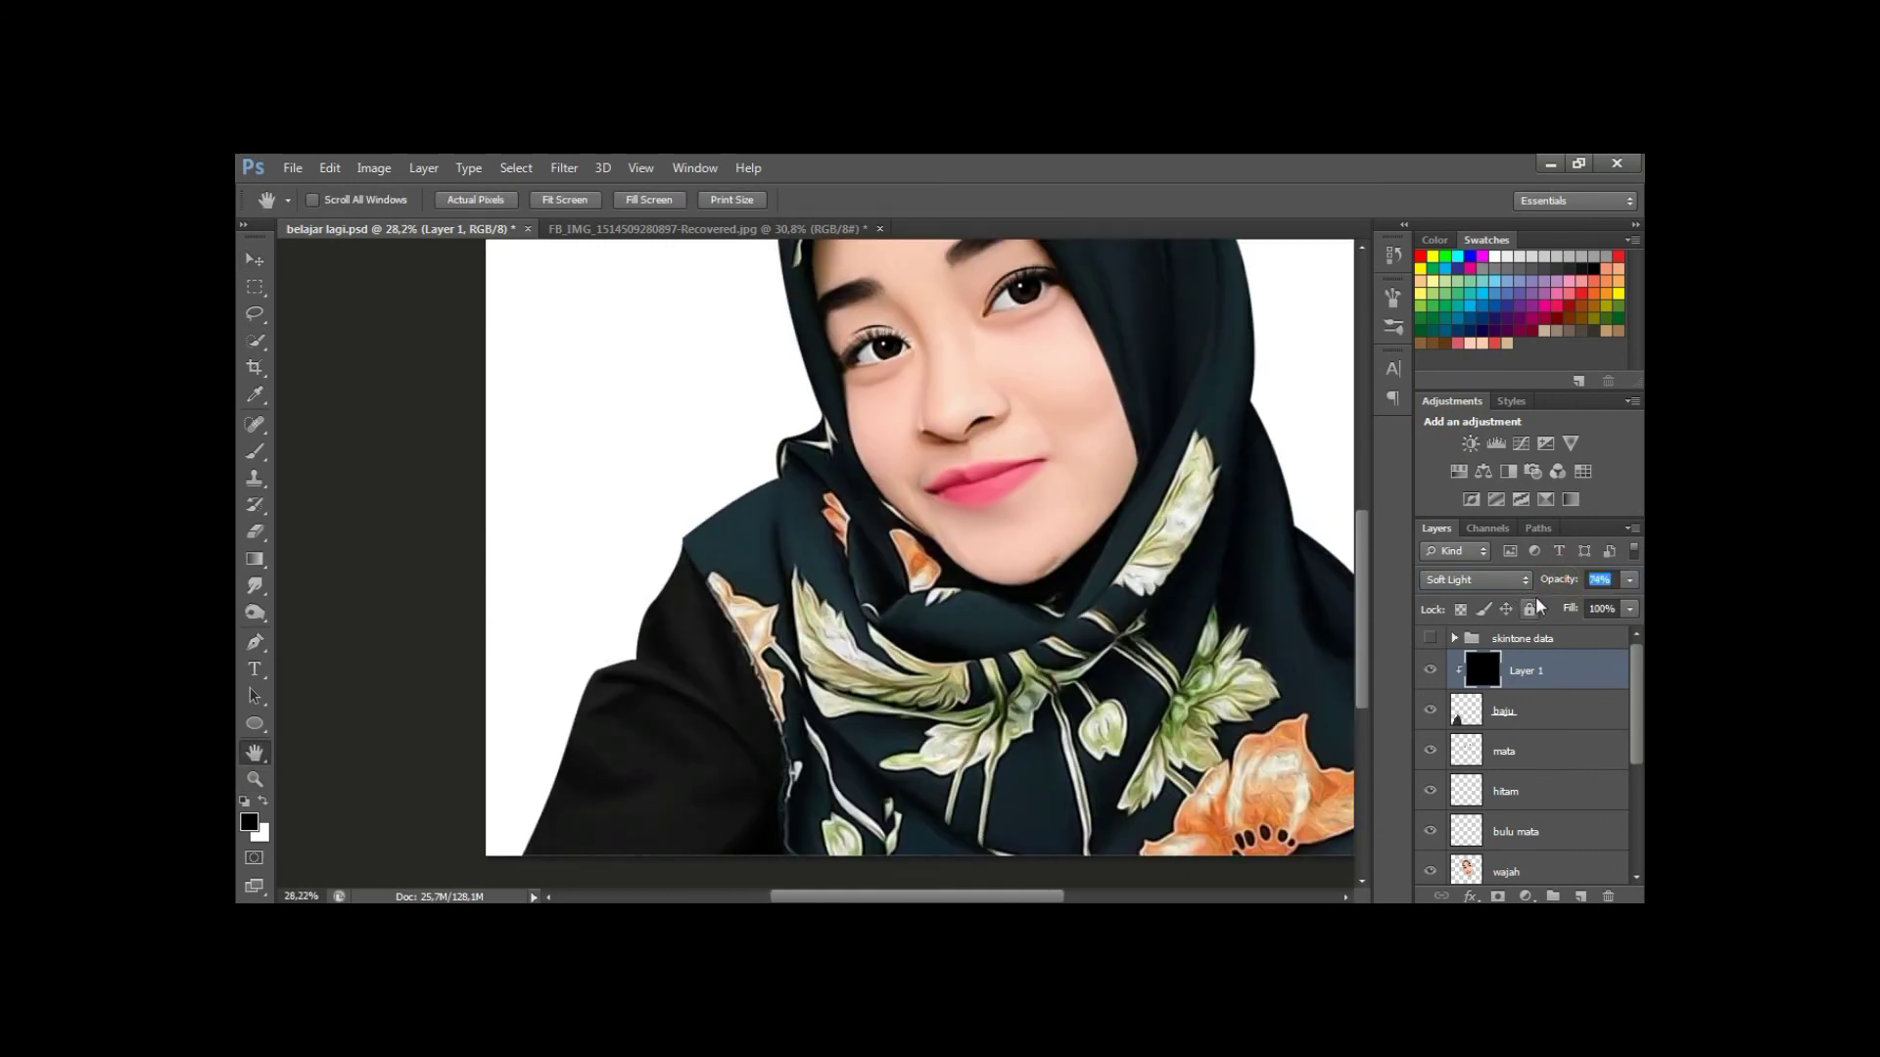
{"action": "key", "text": "z"}
Sample the photo jacket's dark blue, fill the clipped layer with it, and keep Soft Light.
{"action": "left_click", "coordinate": [643, 228]}
{"action": "key", "text": "v"}
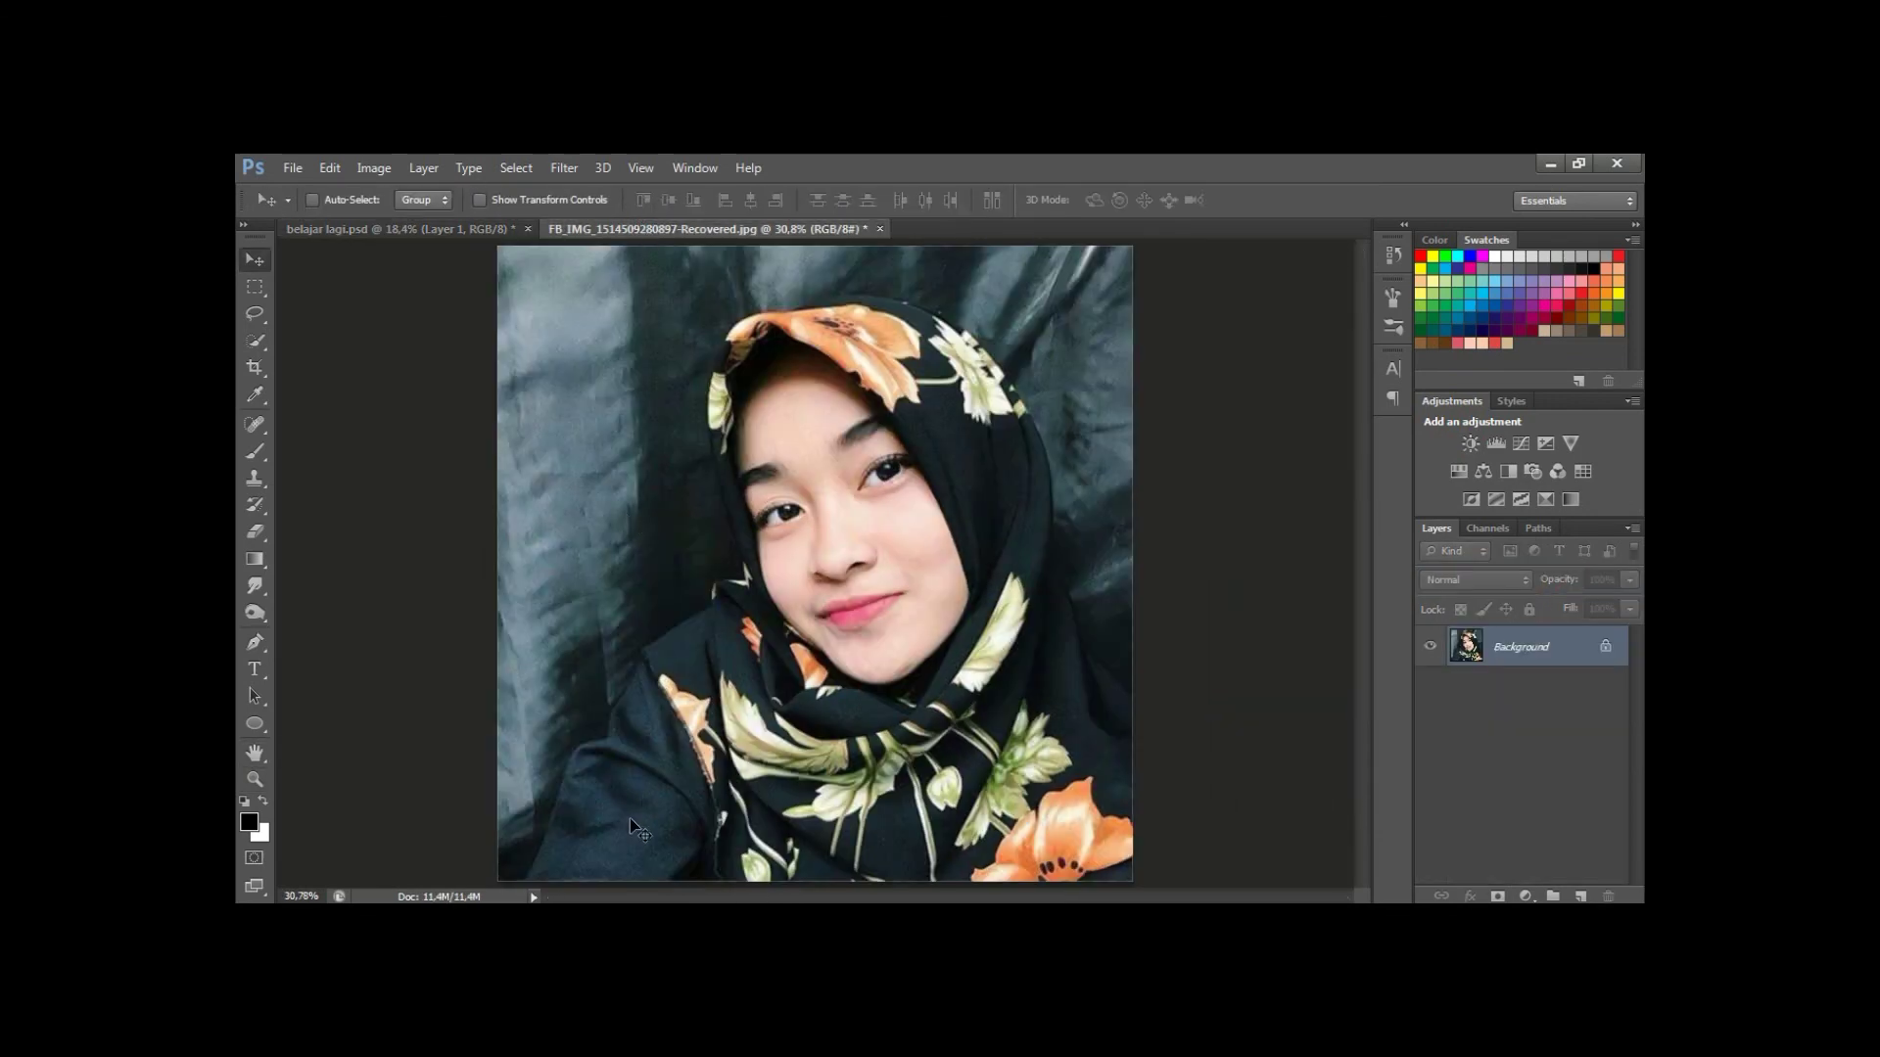
{"action": "key", "text": "i"}
{"action": "left_click", "coordinate": [637, 832]}
{"action": "key", "text": "ctrl+Tab"}
{"action": "key", "text": "h"}
{"action": "left_click", "coordinate": [1473, 580]}
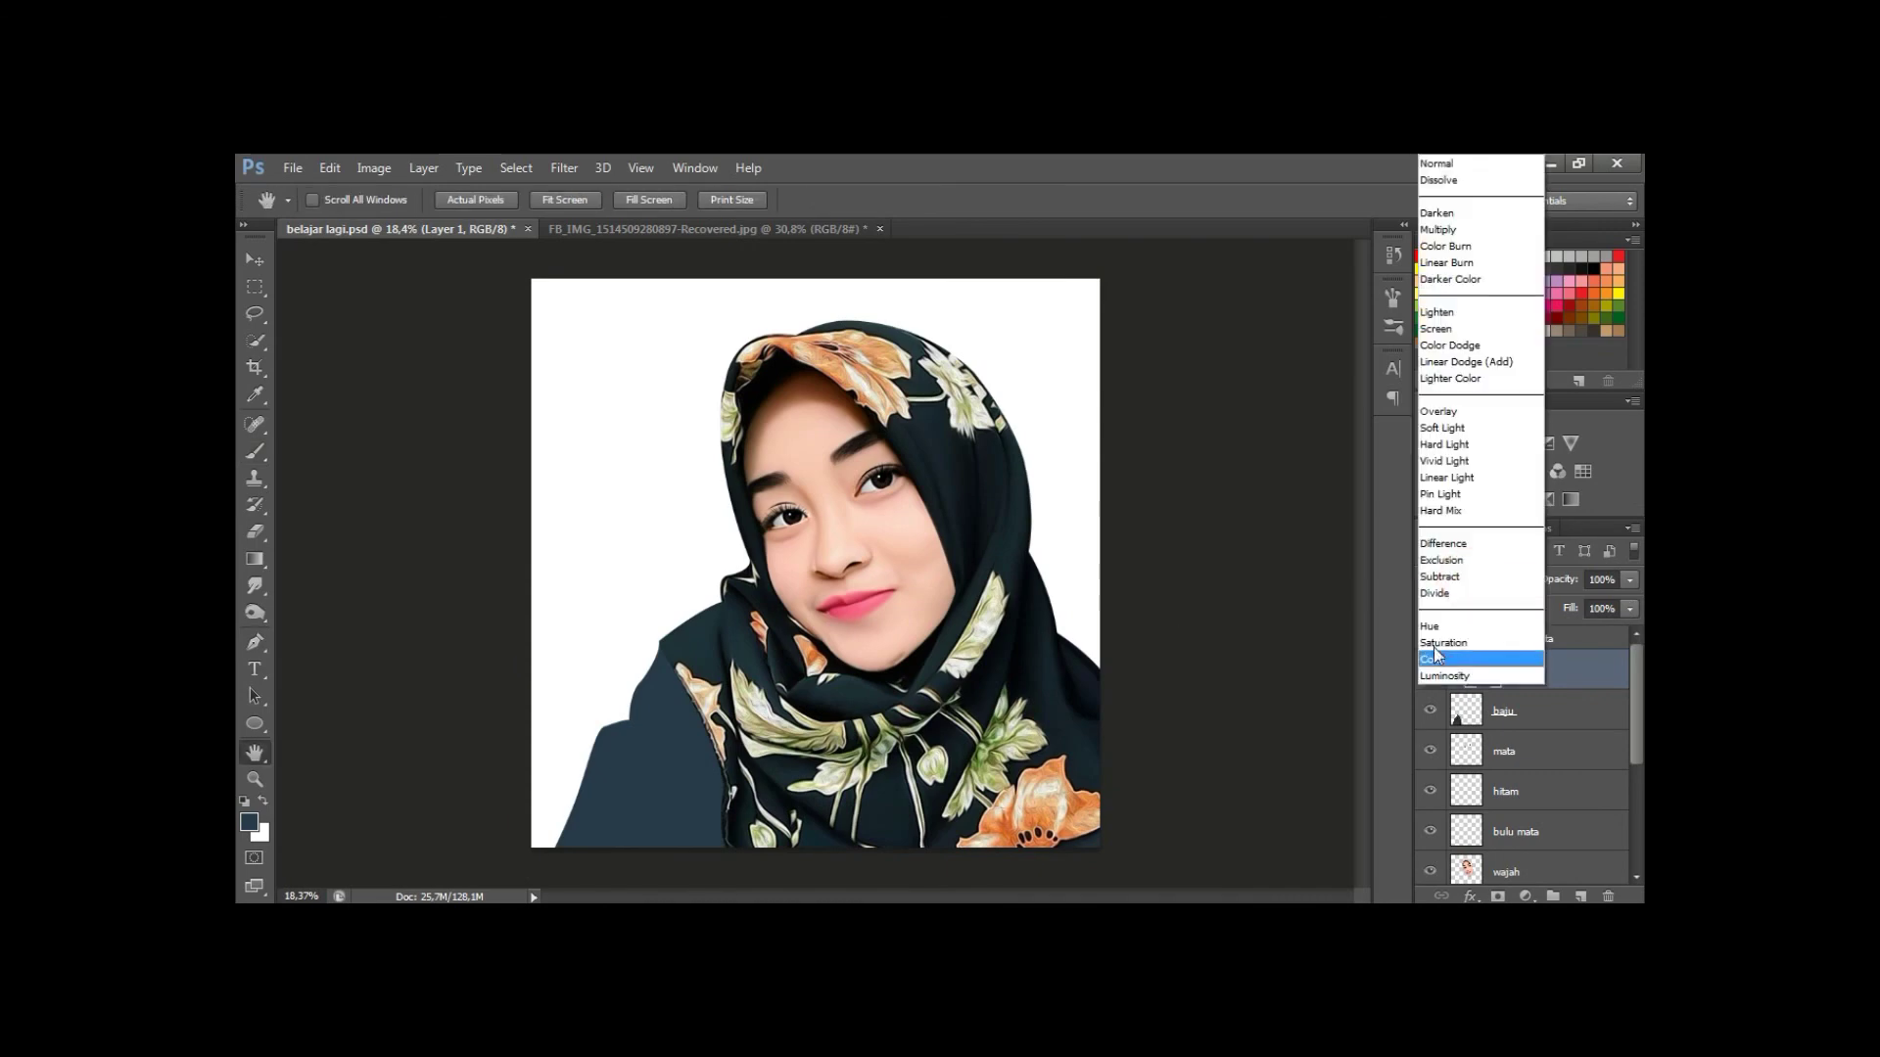
{"action": "left_click", "coordinate": [1443, 428]}
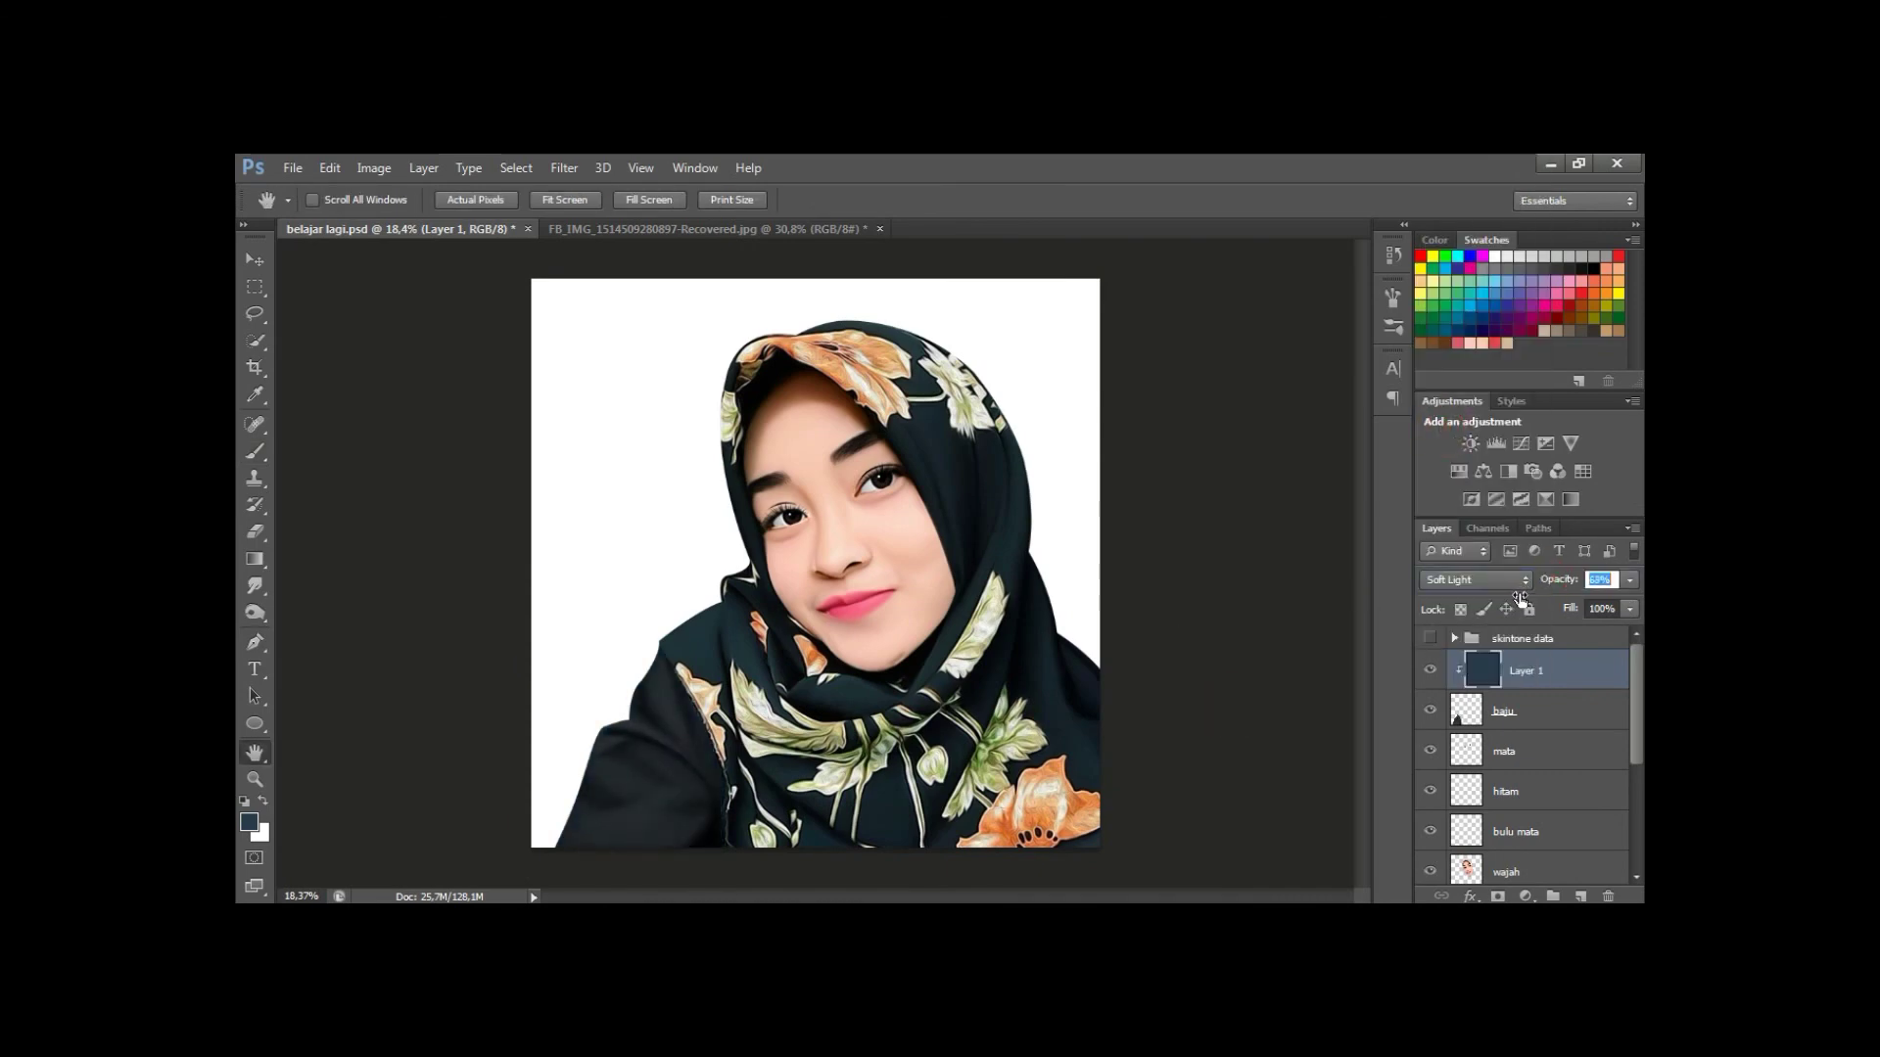
Fit the canvas in view and float the reference photo to the left side.
{"action": "key", "text": "ctrl+0"}
{"action": "key", "text": "v"}
{"action": "mouse_move", "coordinate": [707, 228]}
{"action": "left_mouse_down"}
{"action": "mouse_move", "coordinate": [1309, 258]}
{"action": "mouse_move", "coordinate": [260, 277]}
{"action": "left_mouse_up"}
{"action": "left_click", "coordinate": [1508, 671]}
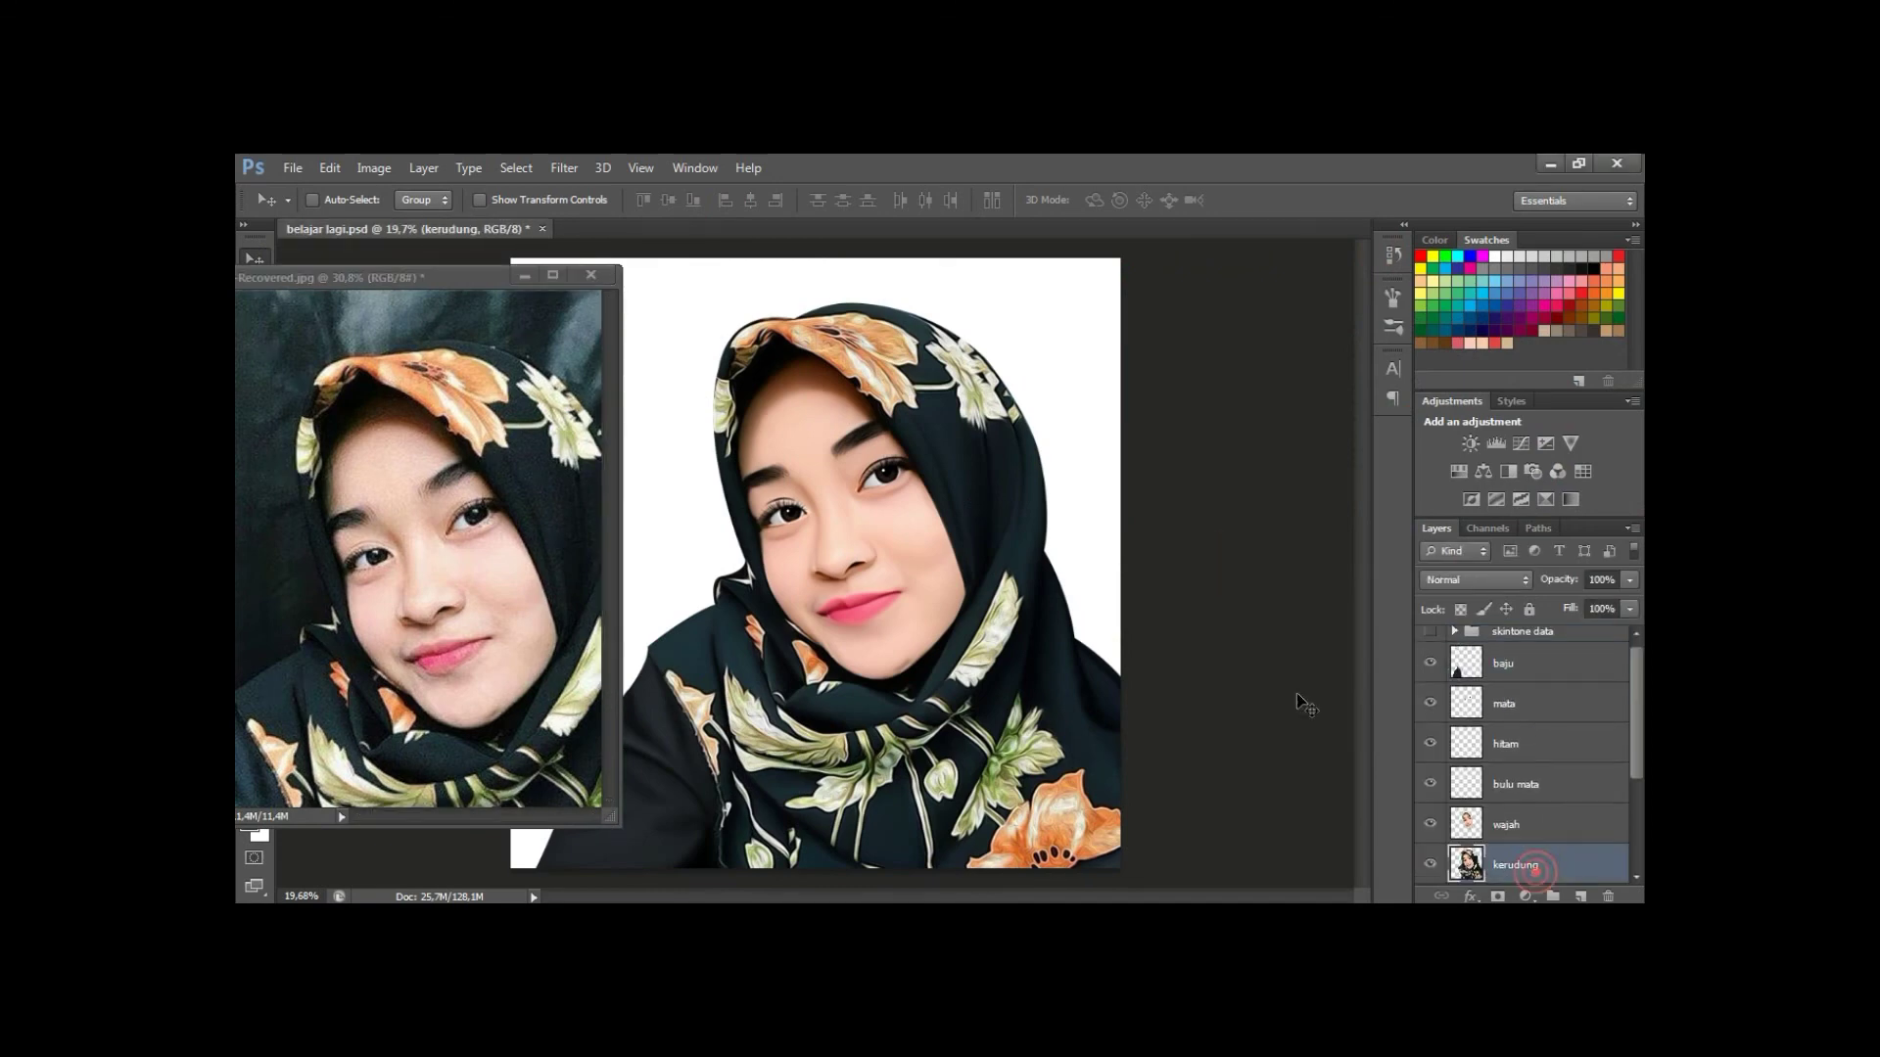
Apply Hue/Saturation to the kerudung layer with Hue +6 and Saturation +14.
{"action": "left_click", "coordinate": [1537, 872]}
{"action": "key", "text": "ctrl+u"}
{"action": "mouse_move", "coordinate": [1331, 654]}
{"action": "left_mouse_down"}
{"action": "mouse_move", "coordinate": [1315, 652]}
{"action": "mouse_move", "coordinate": [1322, 675]}
{"action": "mouse_move", "coordinate": [1347, 680]}
{"action": "mouse_move", "coordinate": [1343, 652]}
{"action": "mouse_move", "coordinate": [1355, 709]}
{"action": "mouse_move", "coordinate": [1336, 762]}
{"action": "left_mouse_up"}
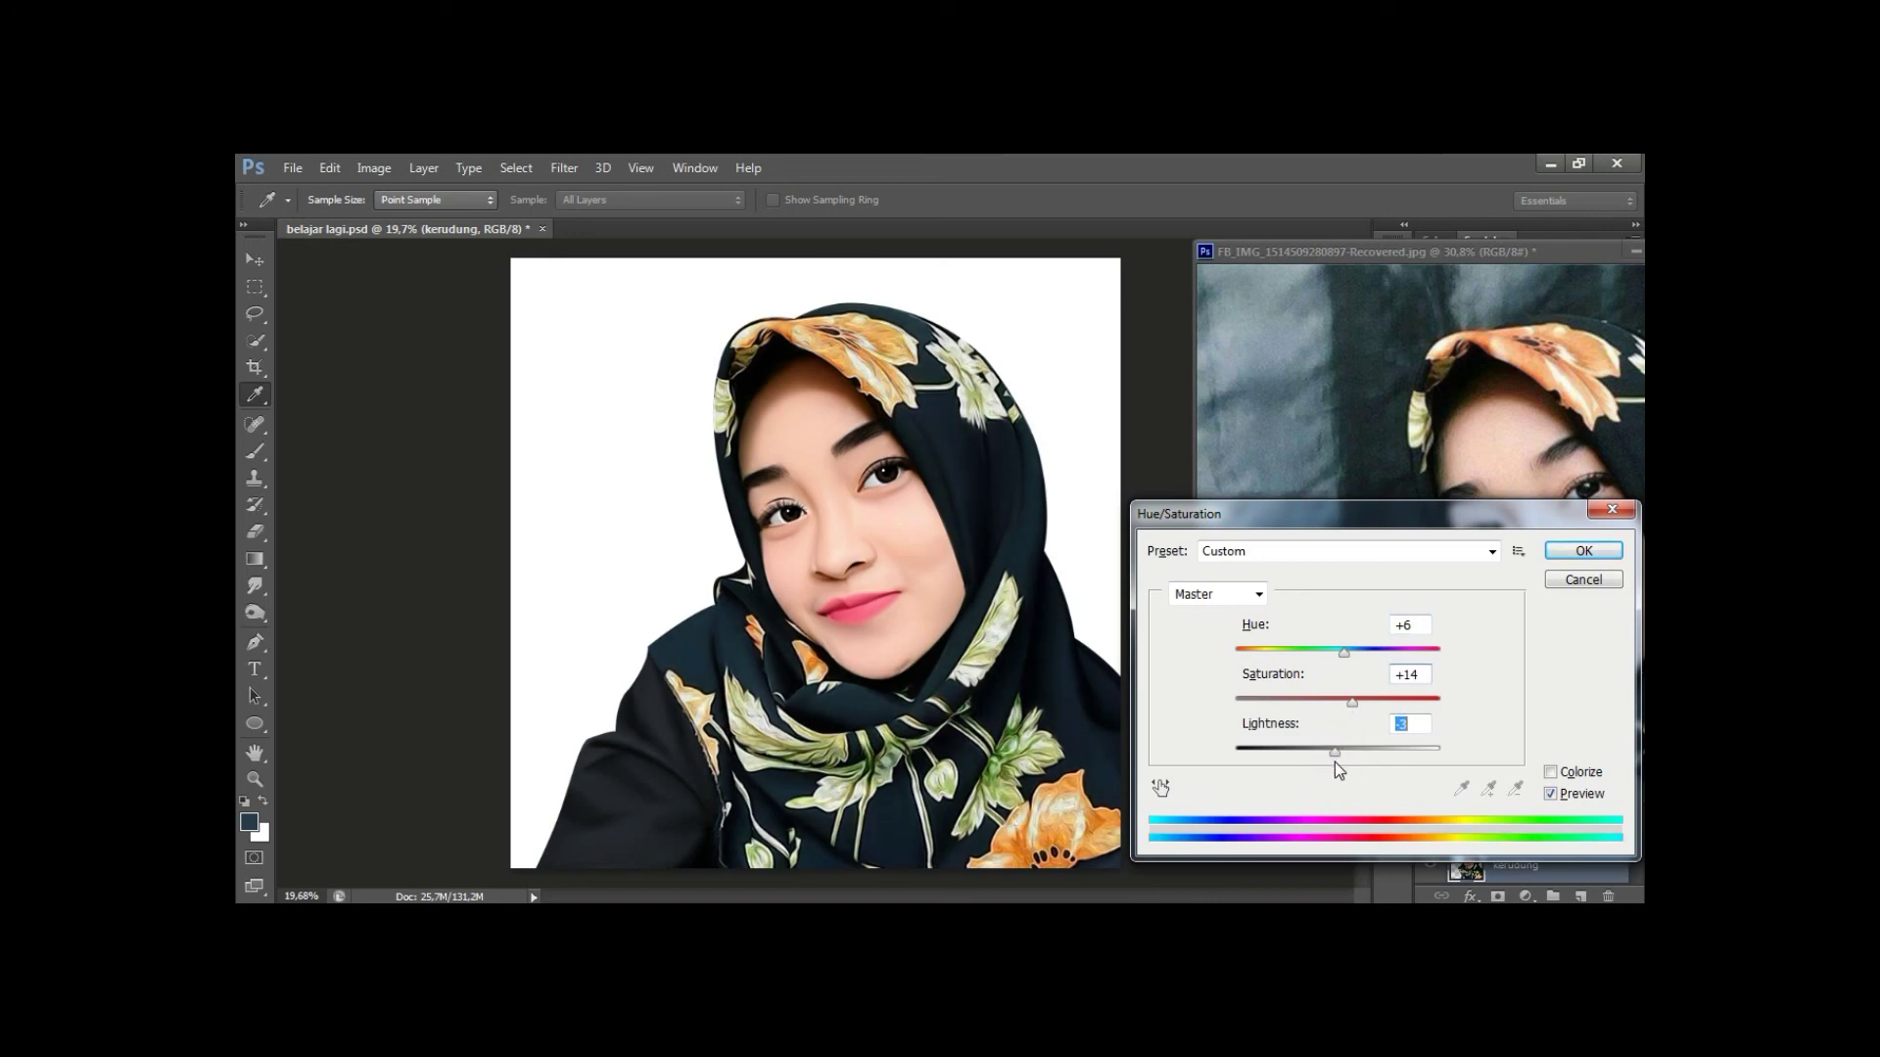
{"action": "left_click", "coordinate": [1583, 551]}
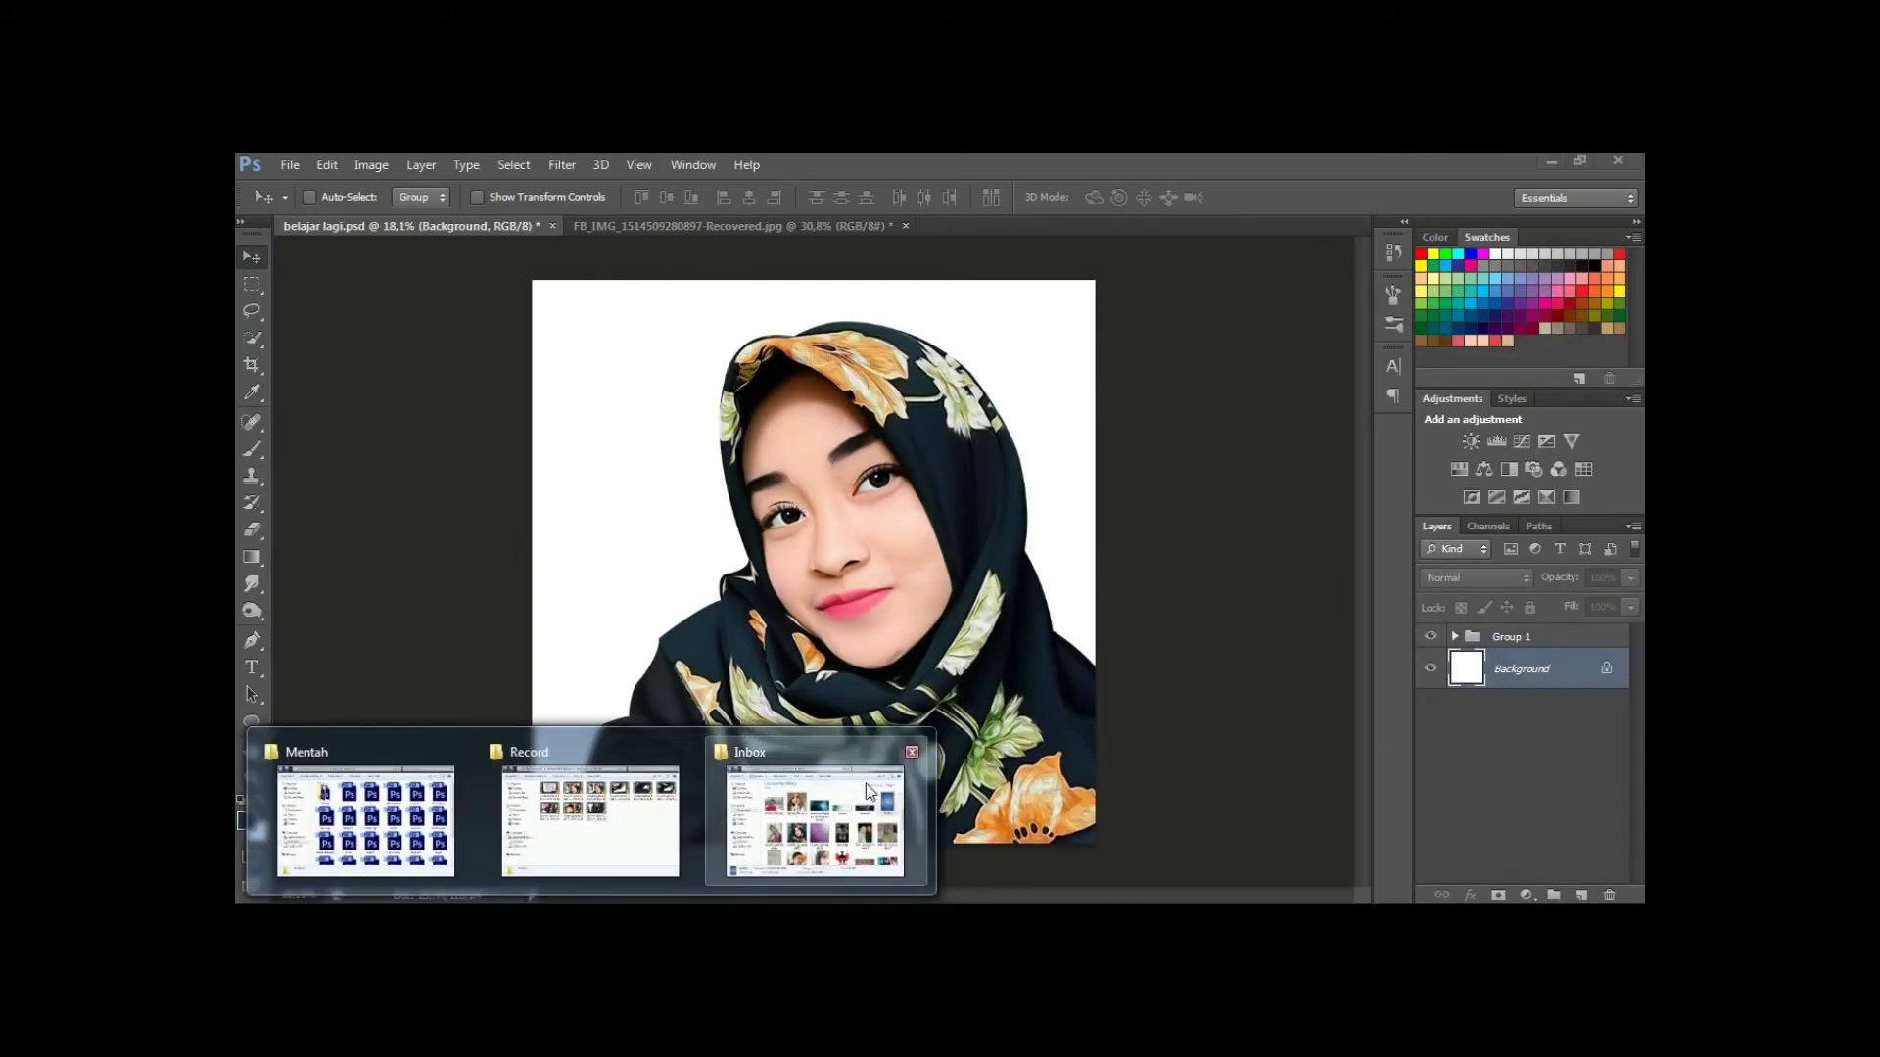
Place the BLUE3 texture behind the portrait and scale it to cover the whole canvas.
{"action": "left_click", "coordinate": [866, 783]}
{"action": "left_click_drag", "start_coordinate": [1278, 431], "coordinate": [812, 558]}
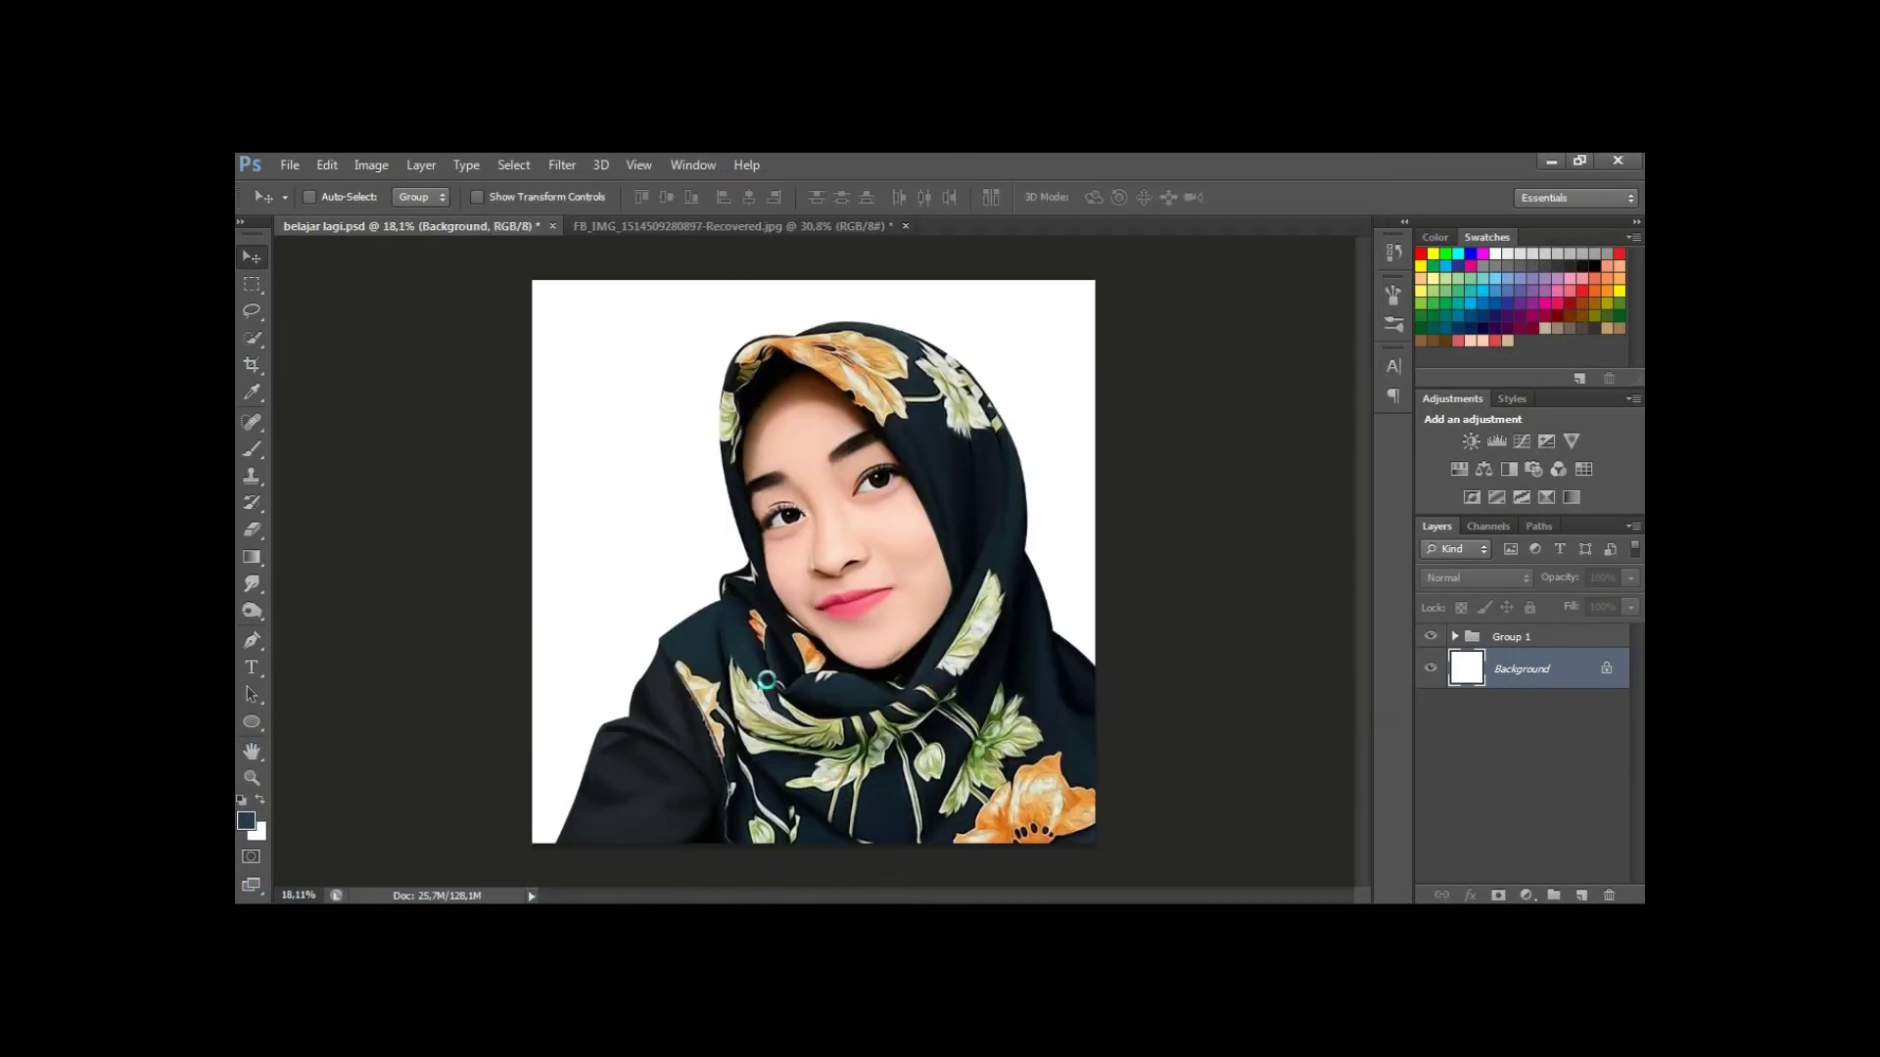
{"action": "left_click_drag", "start_coordinate": [1100, 261], "coordinate": [1347, 310]}
{"action": "key", "text": "Return"}
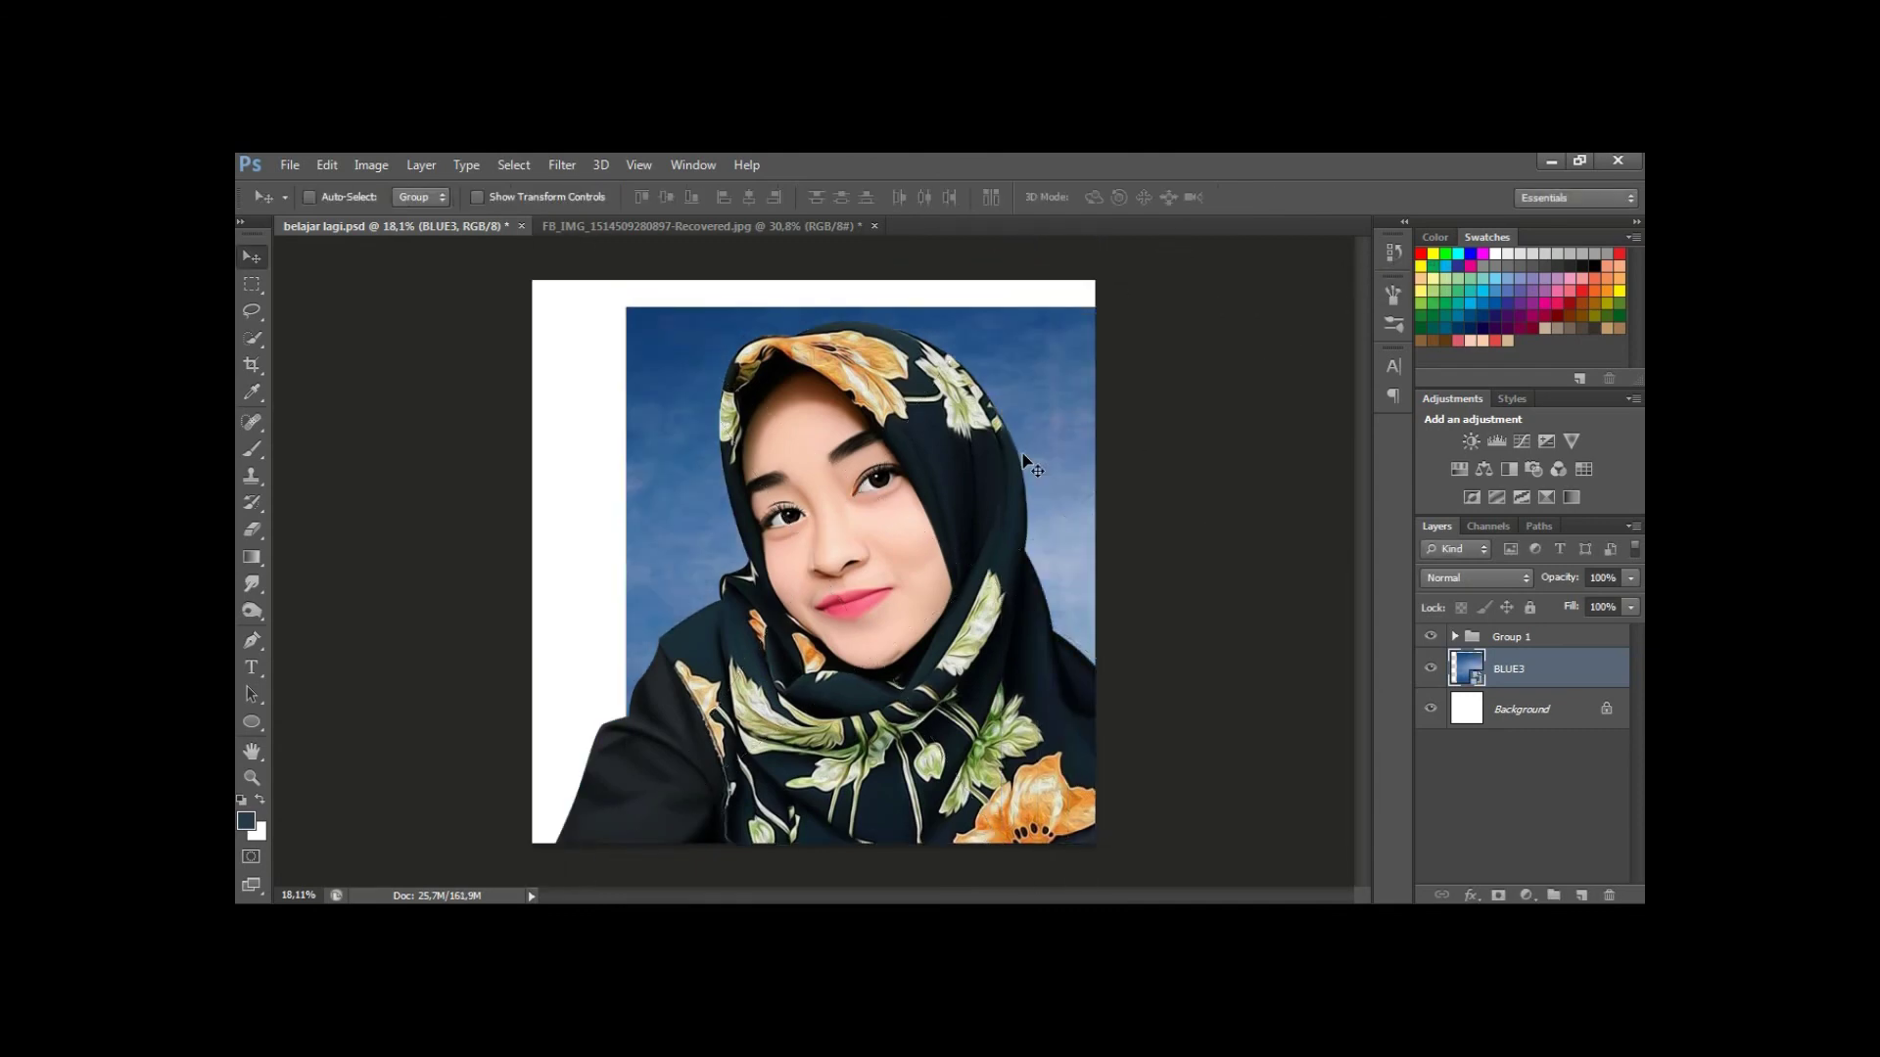
{"action": "key", "text": "Delete"}
{"action": "key", "text": "Return"}
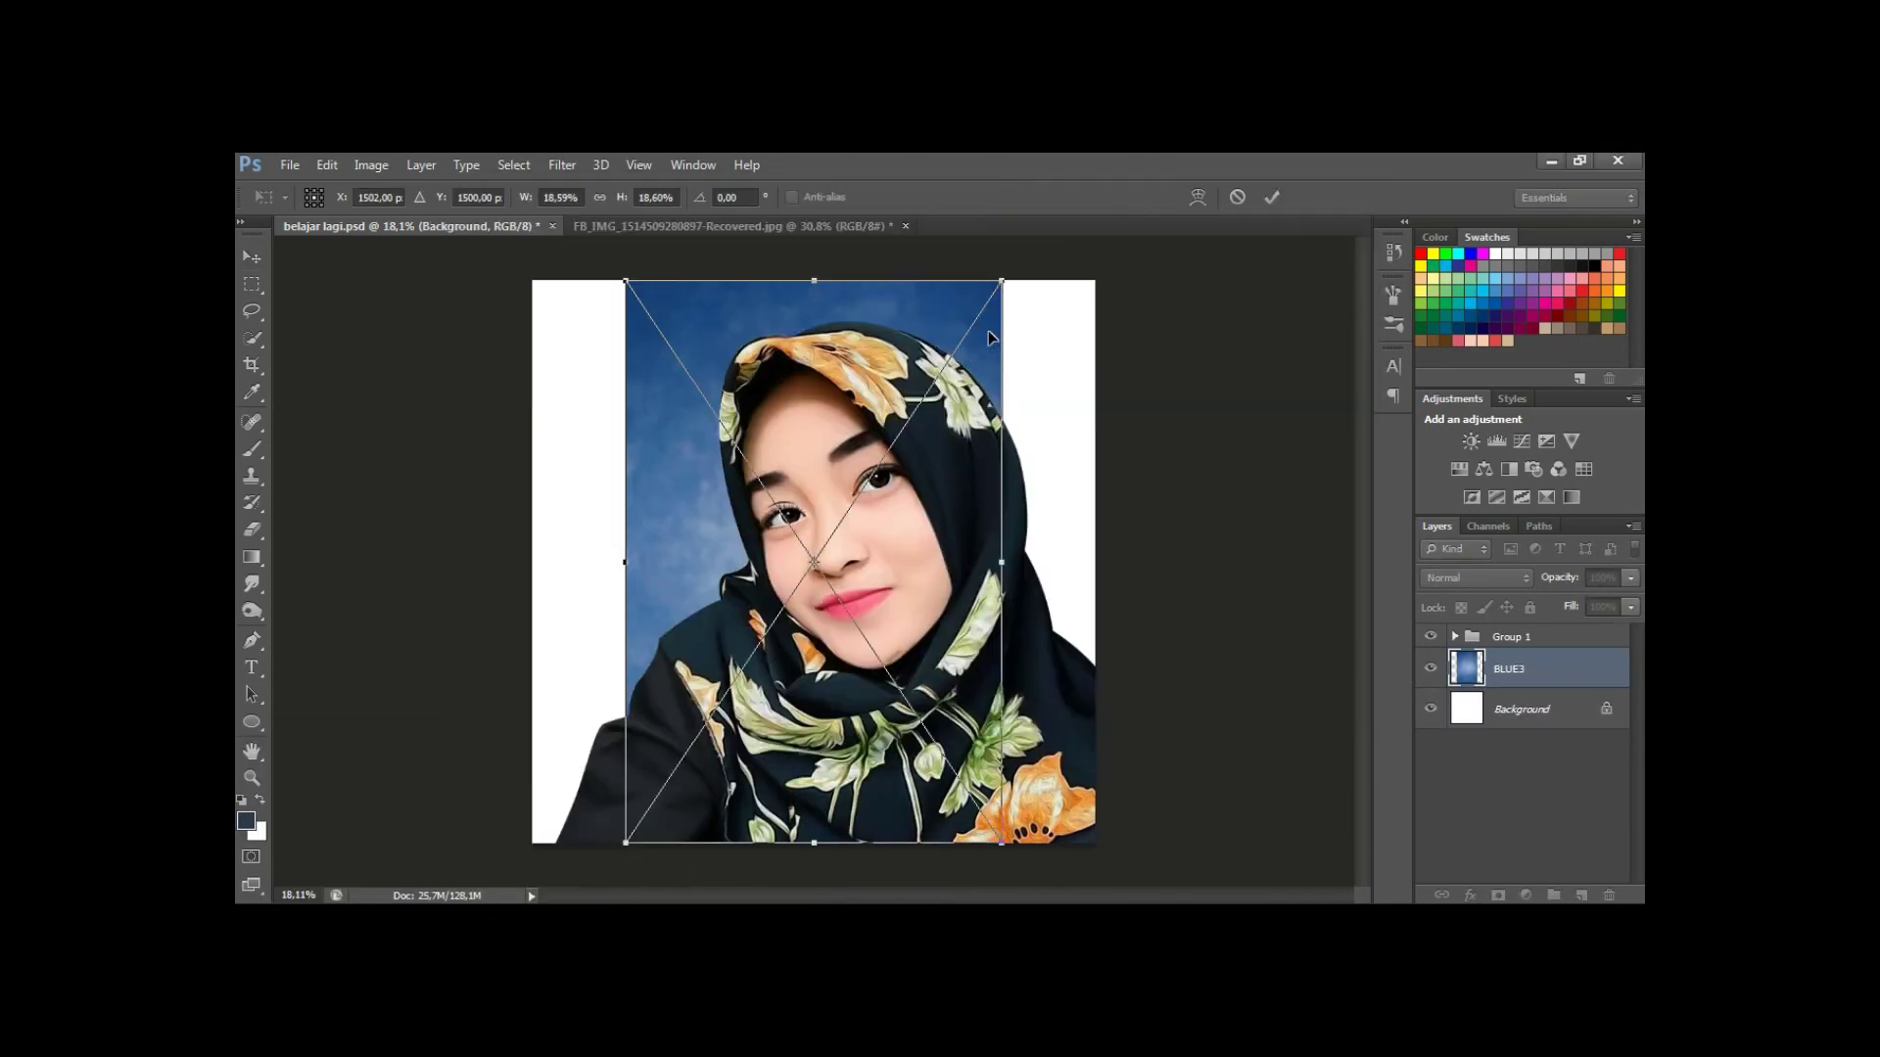
{"action": "key", "text": "Return"}
{"action": "key", "text": "z"}
{"action": "left_click", "coordinate": [1153, 457], "text": "alt"}
Duplicate the placed texture into a plain 'BLUE3 copy' layer and delete the original BLUE3 layer.
{"action": "key", "text": "ctrl+j"}
{"action": "left_click", "coordinate": [1468, 714]}
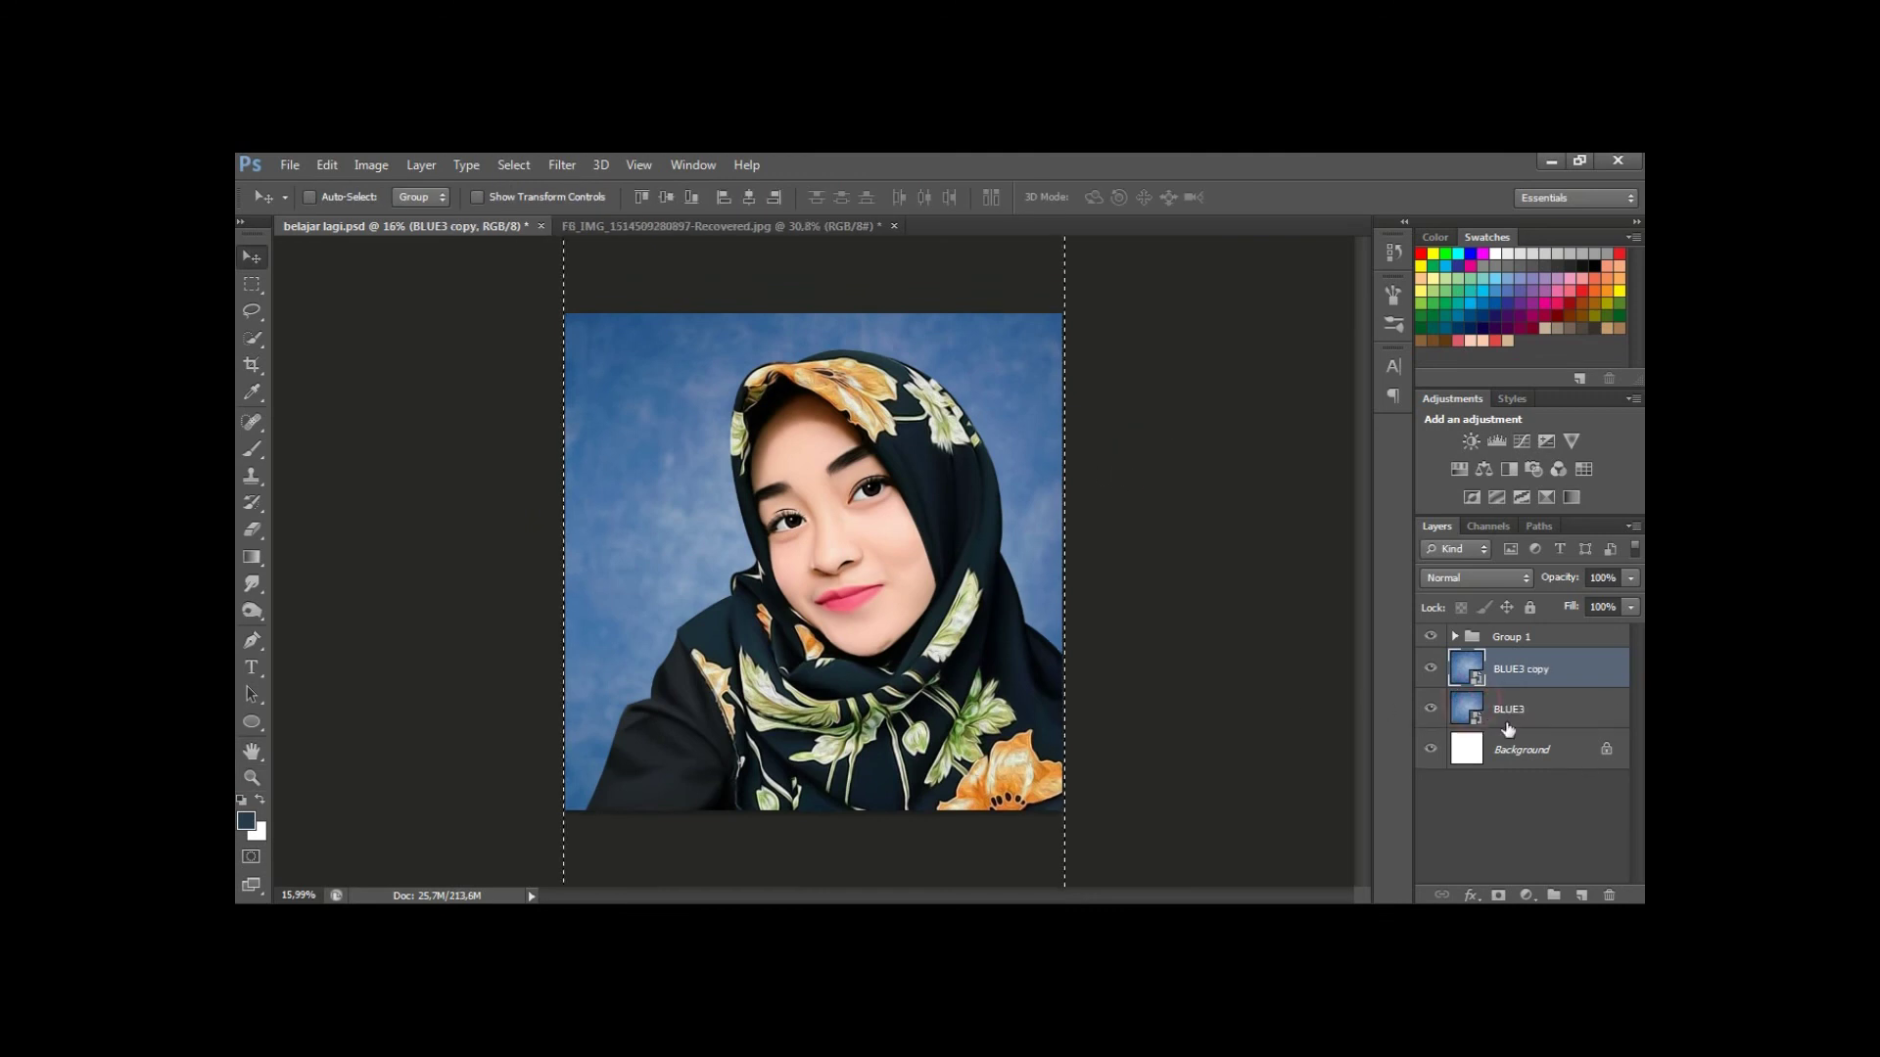
{"action": "key", "text": "Delete"}
{"action": "key", "text": "v"}
{"action": "key", "text": "z"}
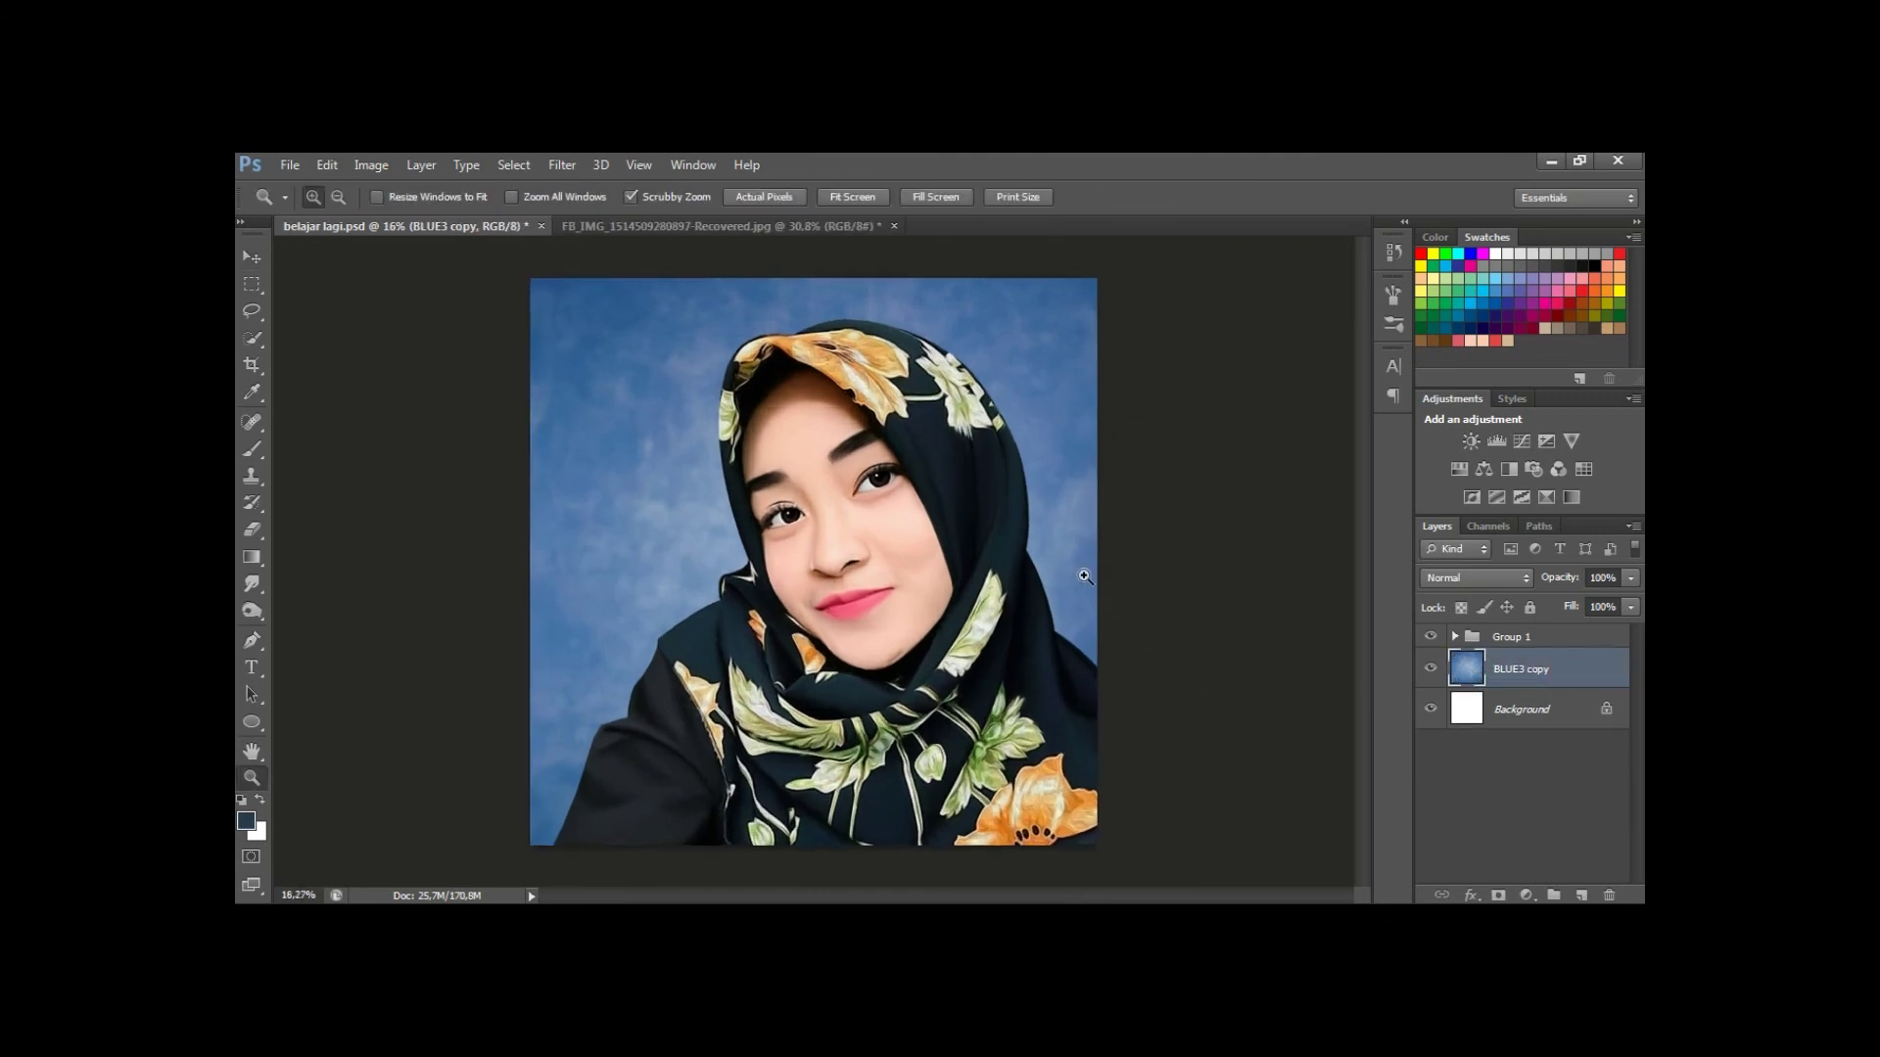
{"action": "left_click_drag", "start_coordinate": [1086, 570], "coordinate": [1052, 587]}
{"action": "key", "text": "v"}
Darken the texture with Levels, then shift it to Hue +20 and Saturation +25.
{"action": "key", "text": "ctrl+l"}
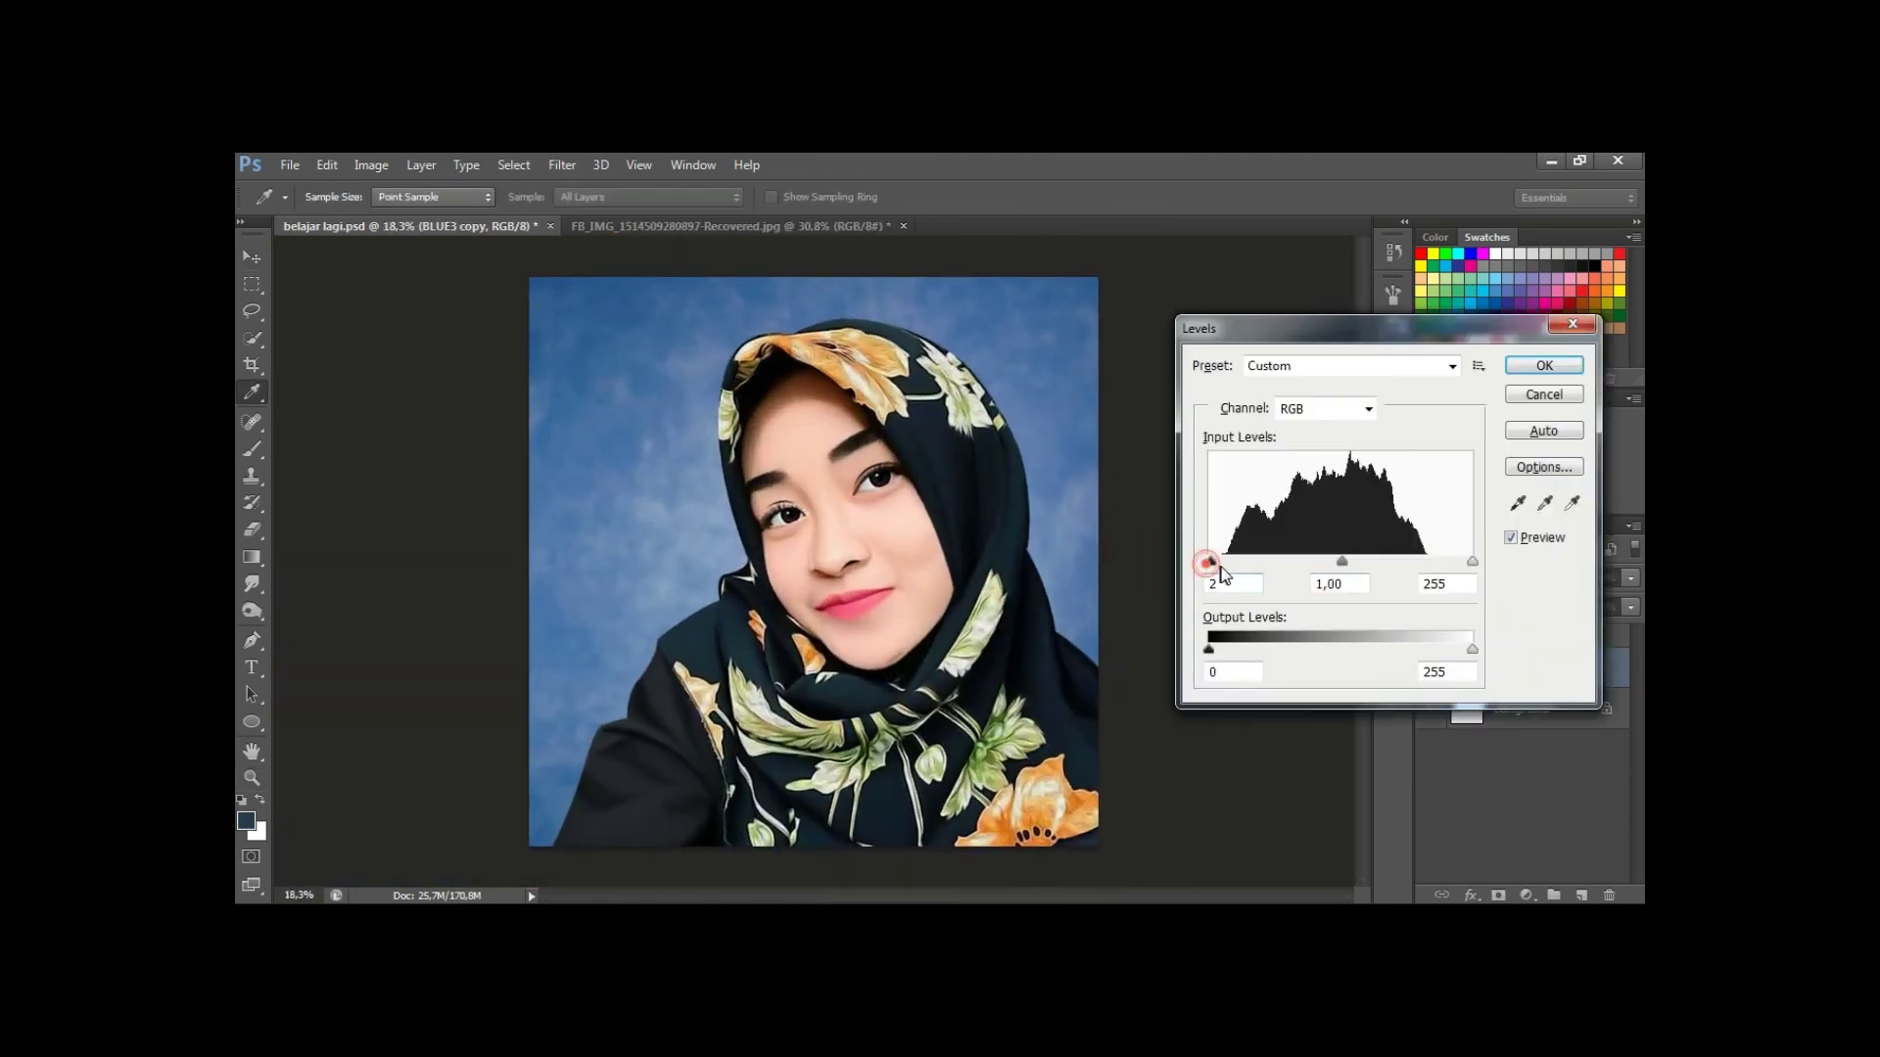
{"action": "left_click_drag", "start_coordinate": [1212, 574], "coordinate": [1234, 574]}
{"action": "key", "text": "Return"}
{"action": "key", "text": "ctrl+u"}
{"action": "mouse_move", "coordinate": [1337, 650]}
{"action": "left_mouse_down"}
{"action": "mouse_move", "coordinate": [1355, 650]}
{"action": "mouse_move", "coordinate": [1363, 700]}
{"action": "mouse_move", "coordinate": [1336, 754]}
{"action": "left_mouse_up"}
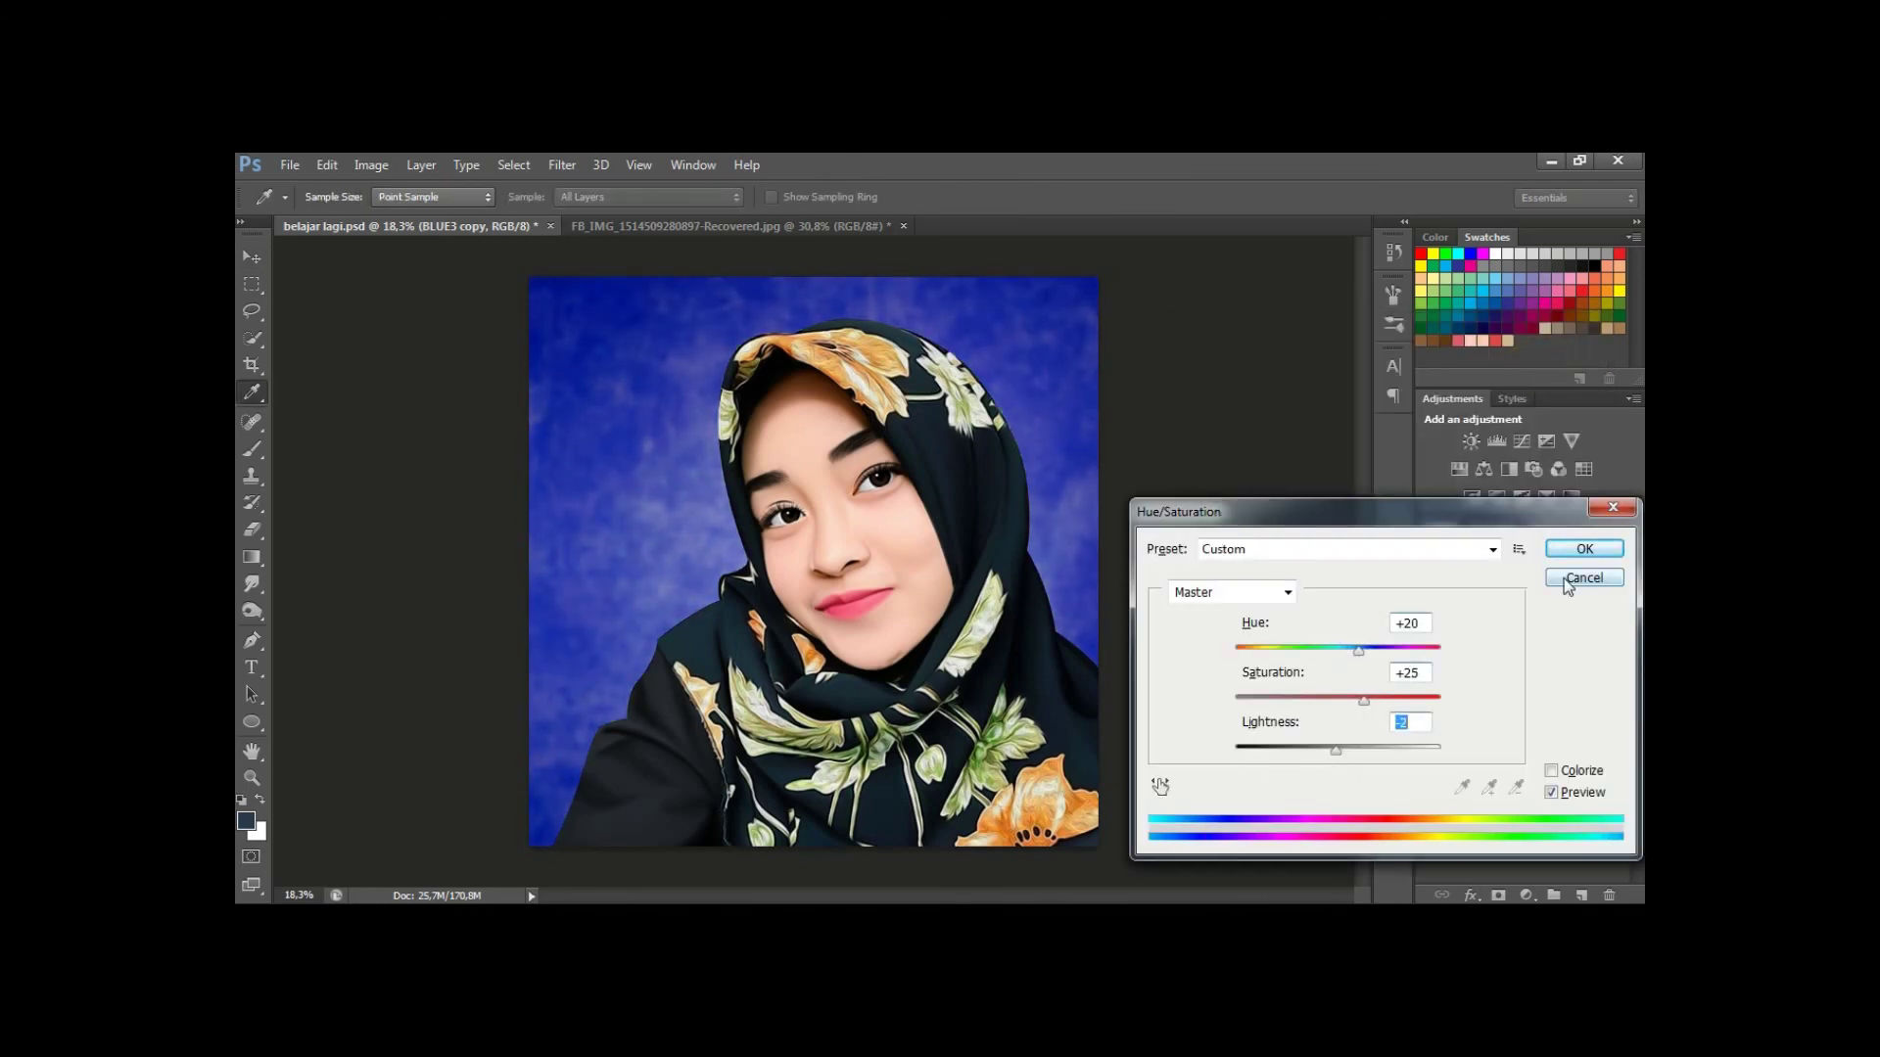
{"action": "left_click", "coordinate": [1578, 549]}
{"action": "left_click", "coordinate": [1542, 641], "text": "ctrl"}
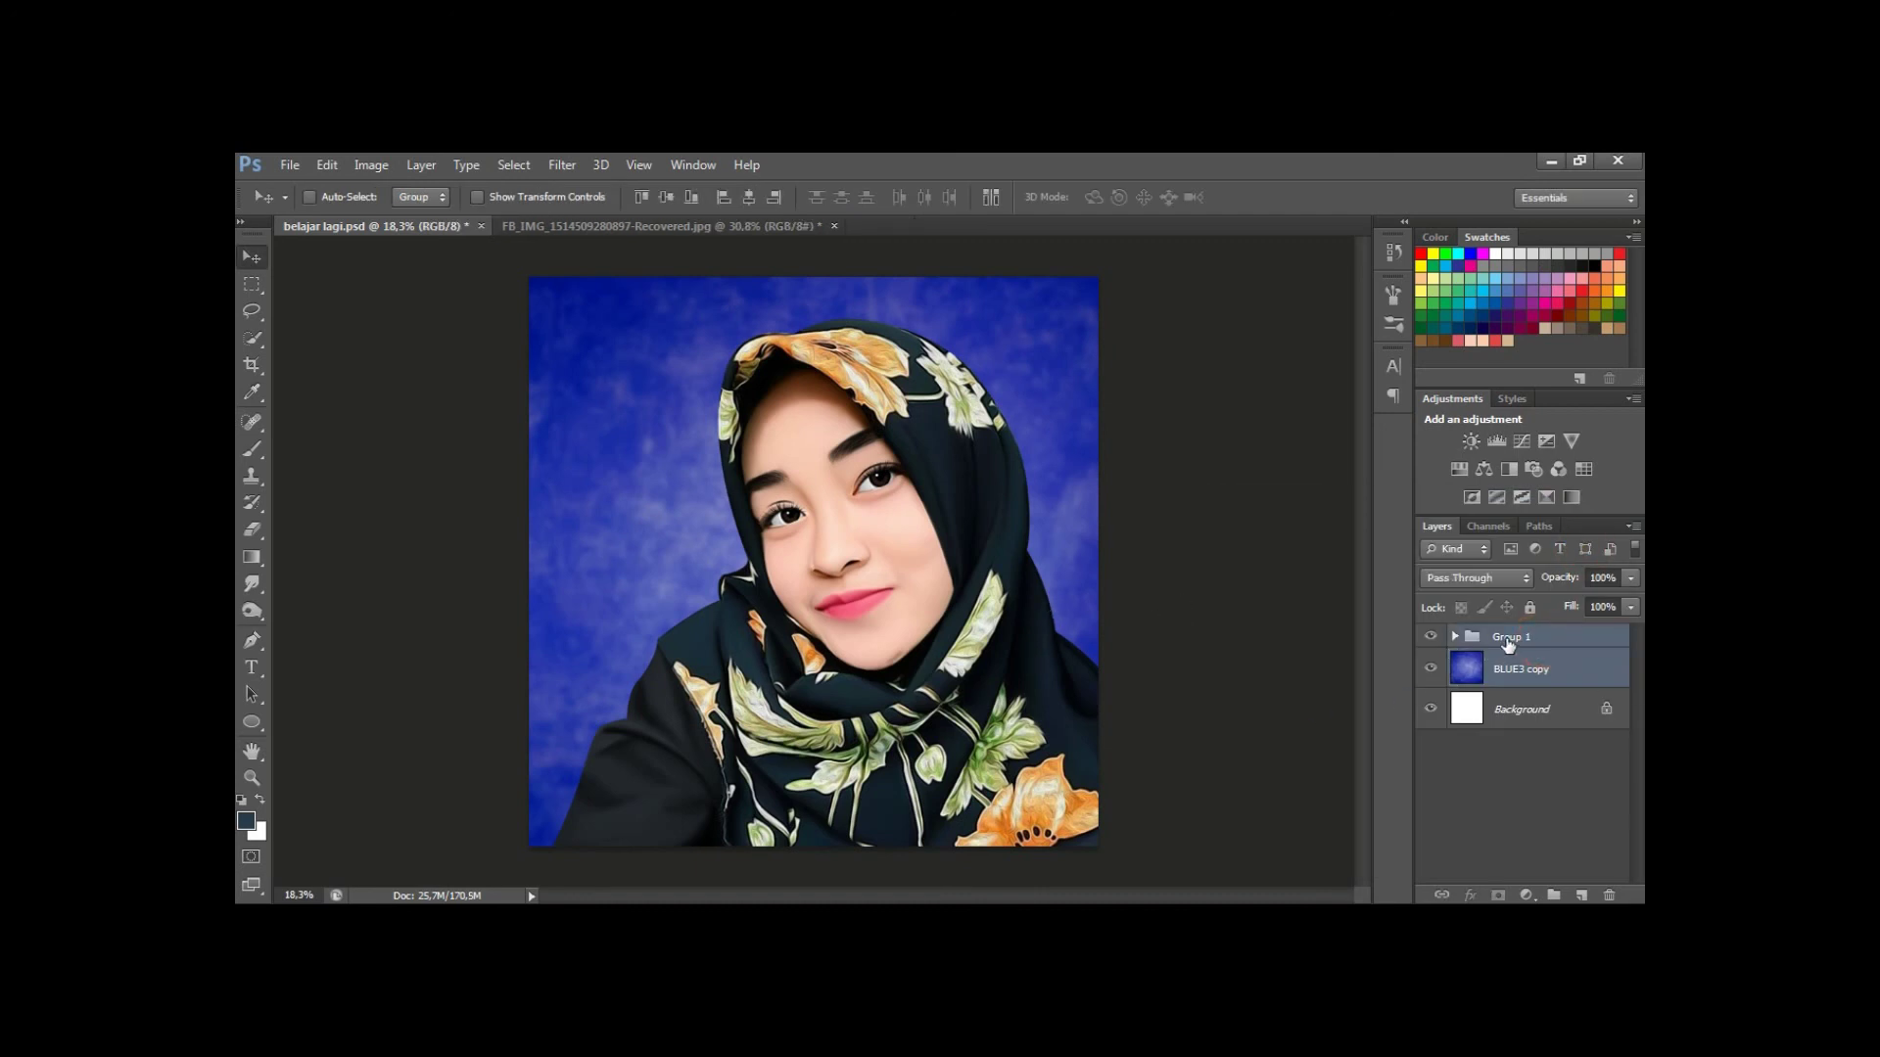
Group the portrait and BLUE3 copy into Group 2, then stamp a merged Layer 1 on top.
{"action": "key", "text": "ctrl+g"}
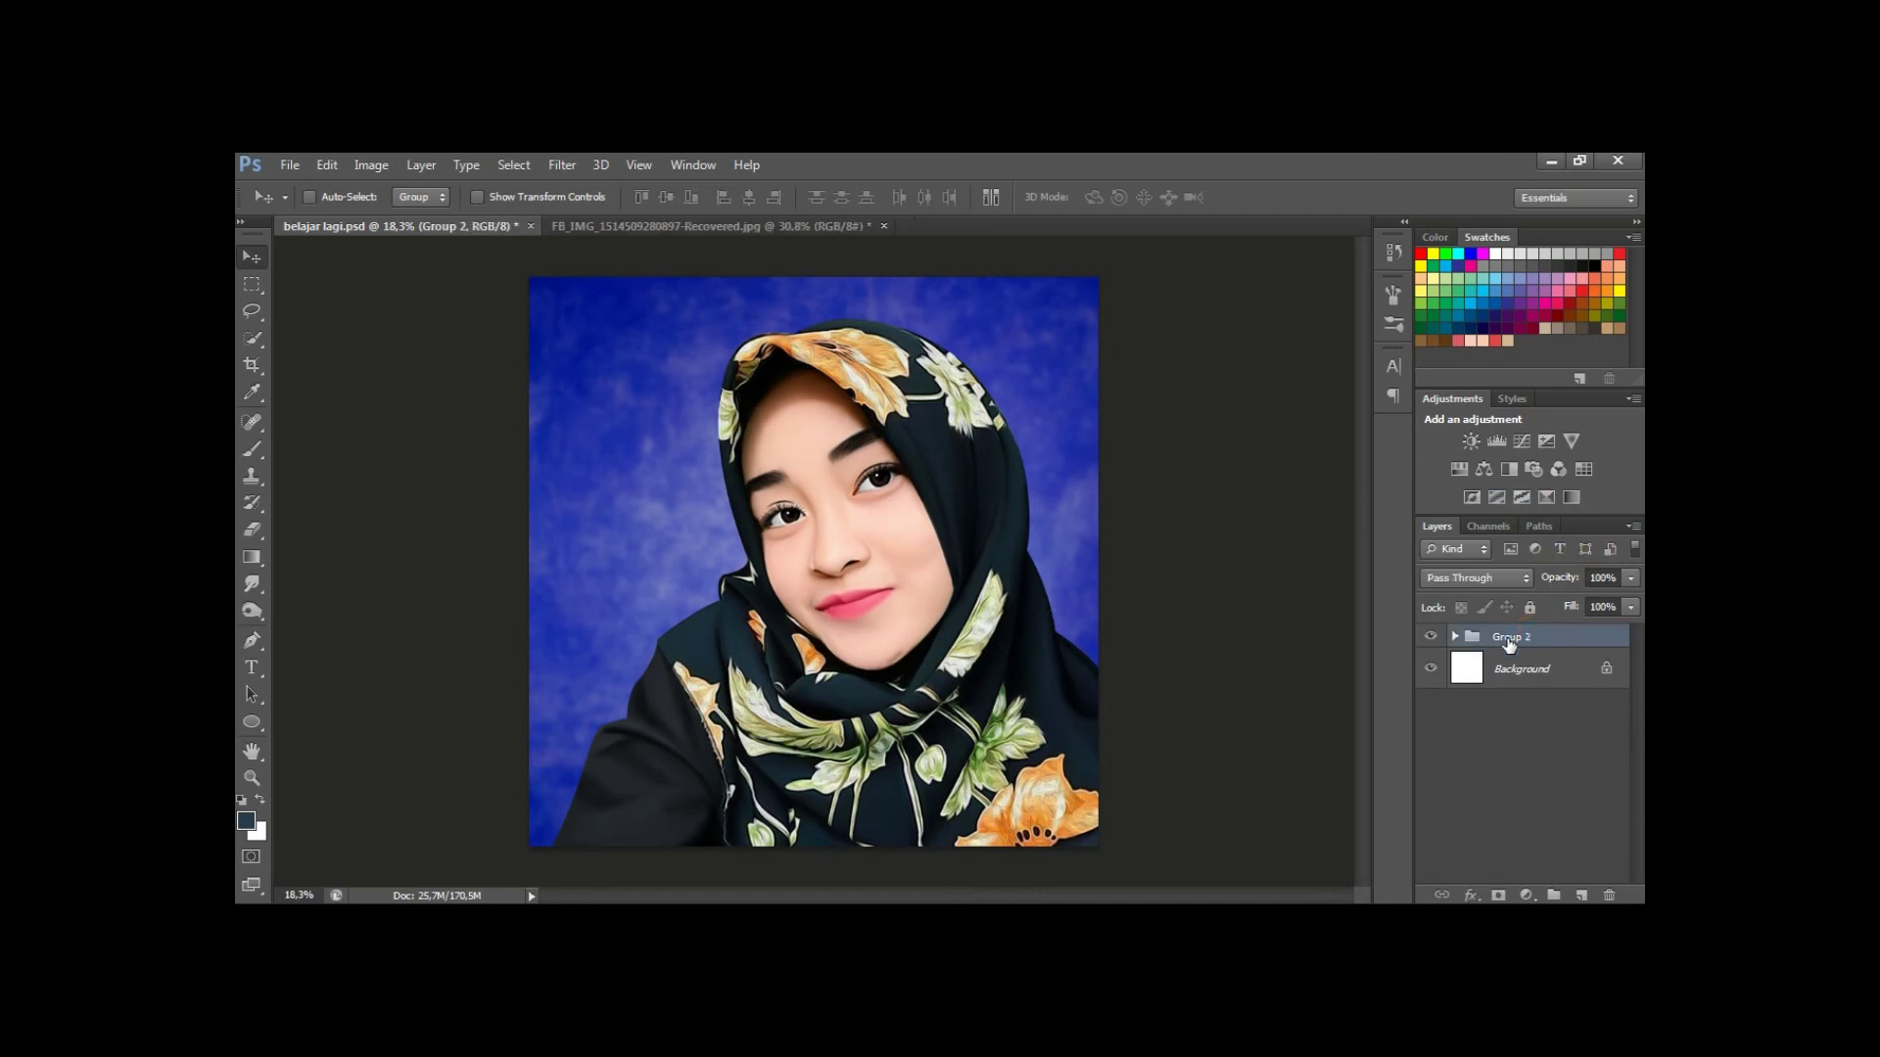
{"action": "key", "text": "ctrl+shift+alt+e"}
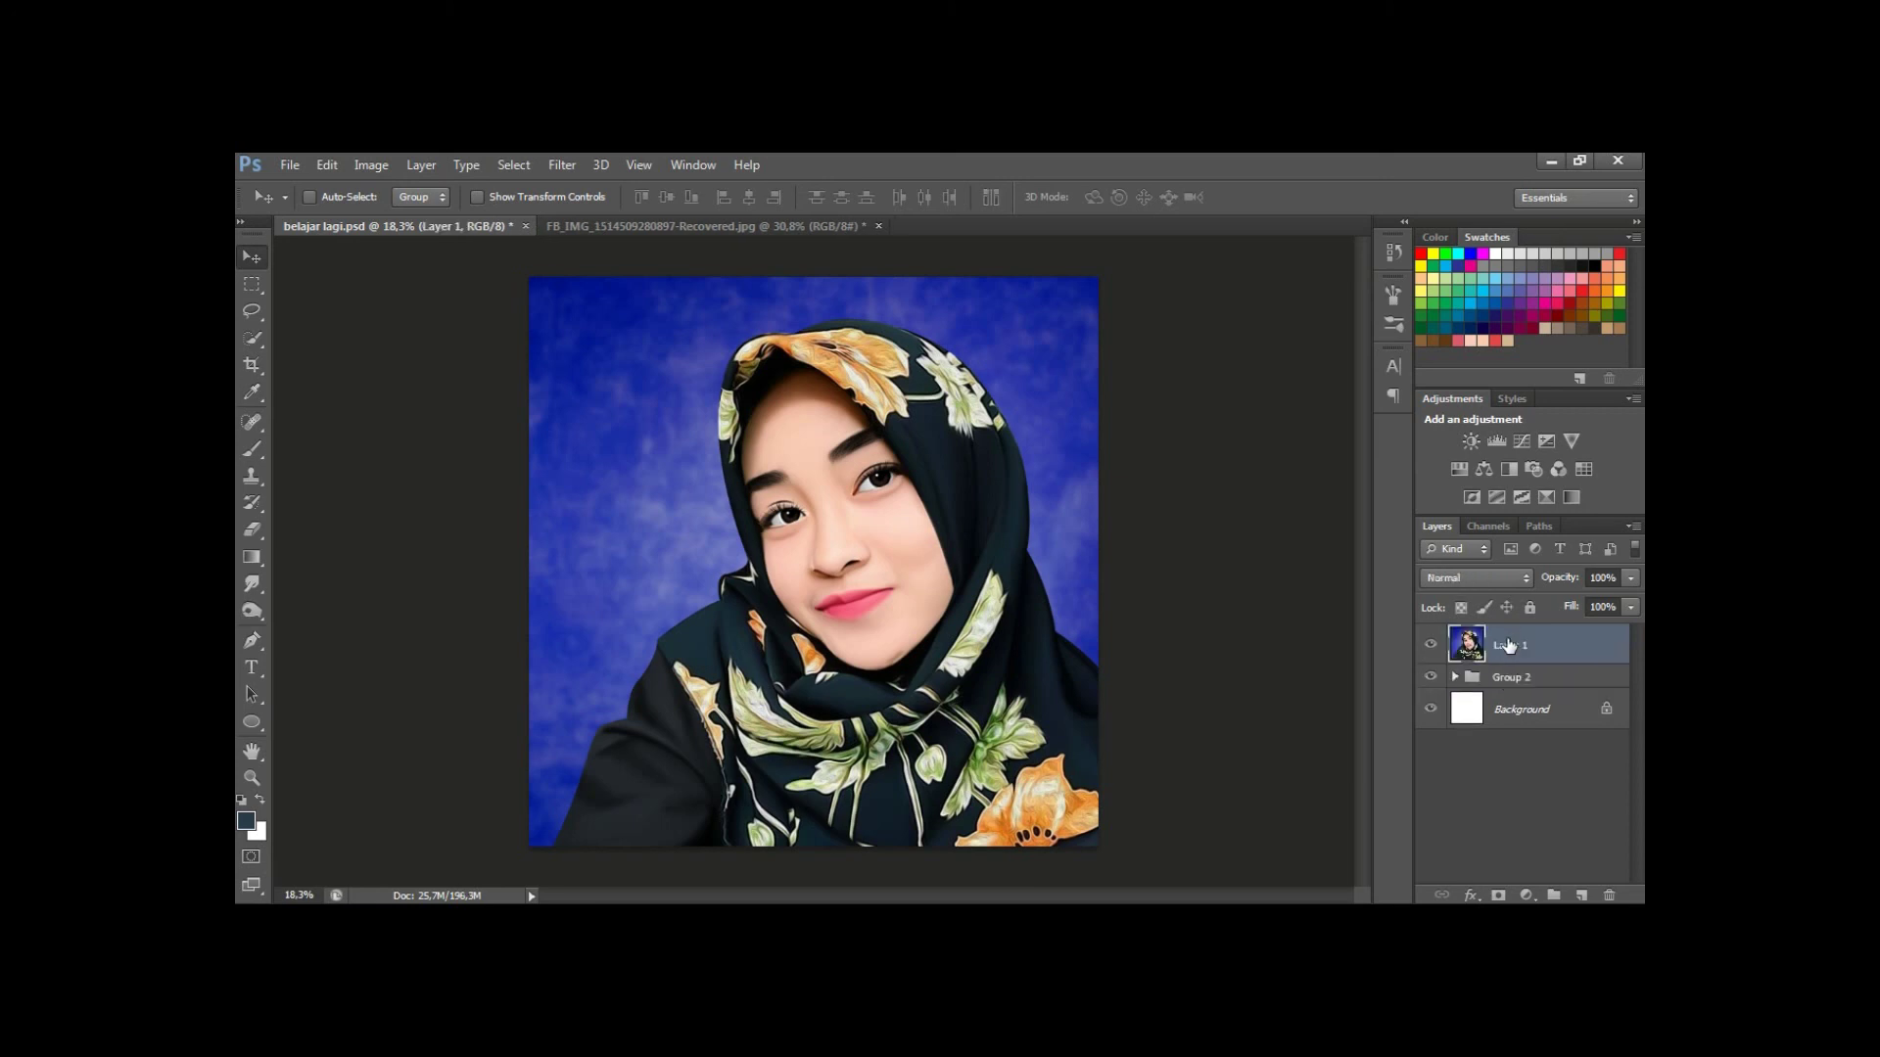
{"action": "key", "text": "z"}
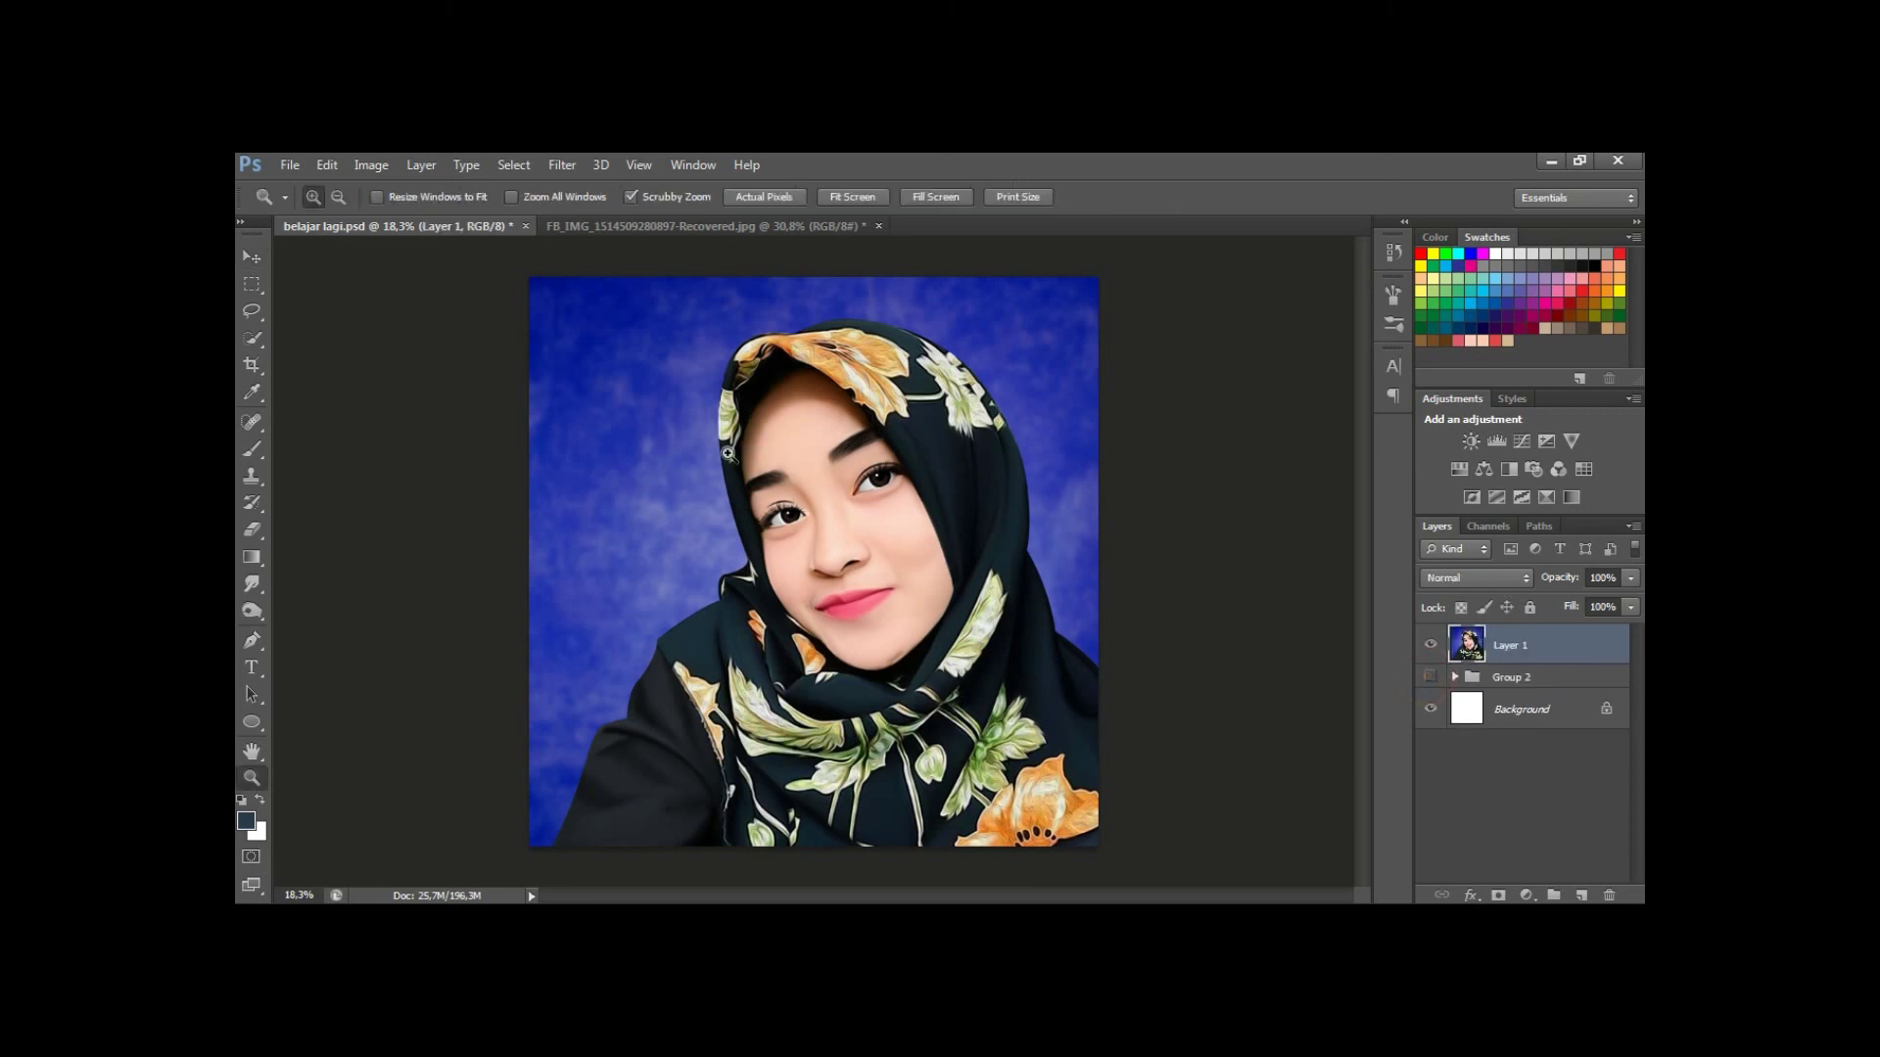
{"action": "left_click", "coordinate": [762, 474]}
{"action": "left_click", "coordinate": [762, 473], "text": "alt"}
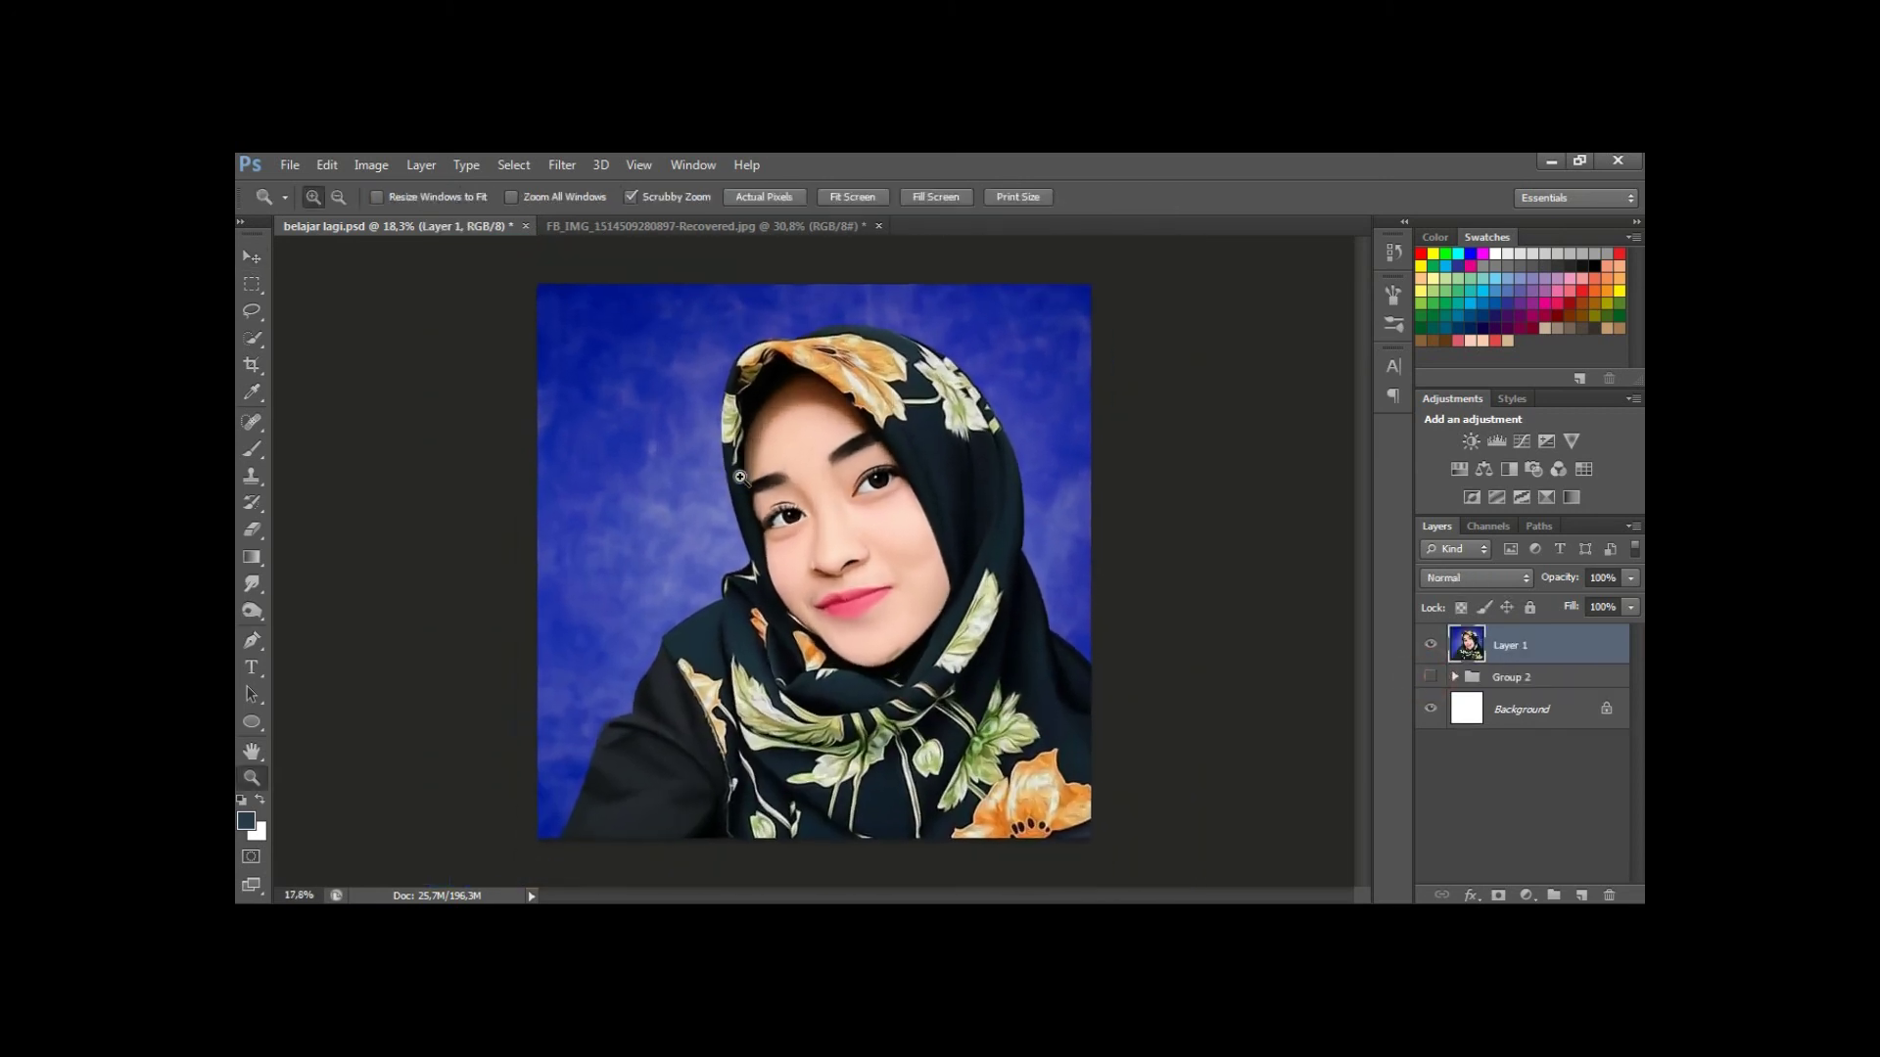
{"action": "left_click_drag", "start_coordinate": [762, 474], "coordinate": [741, 483]}
{"action": "key", "text": "v"}
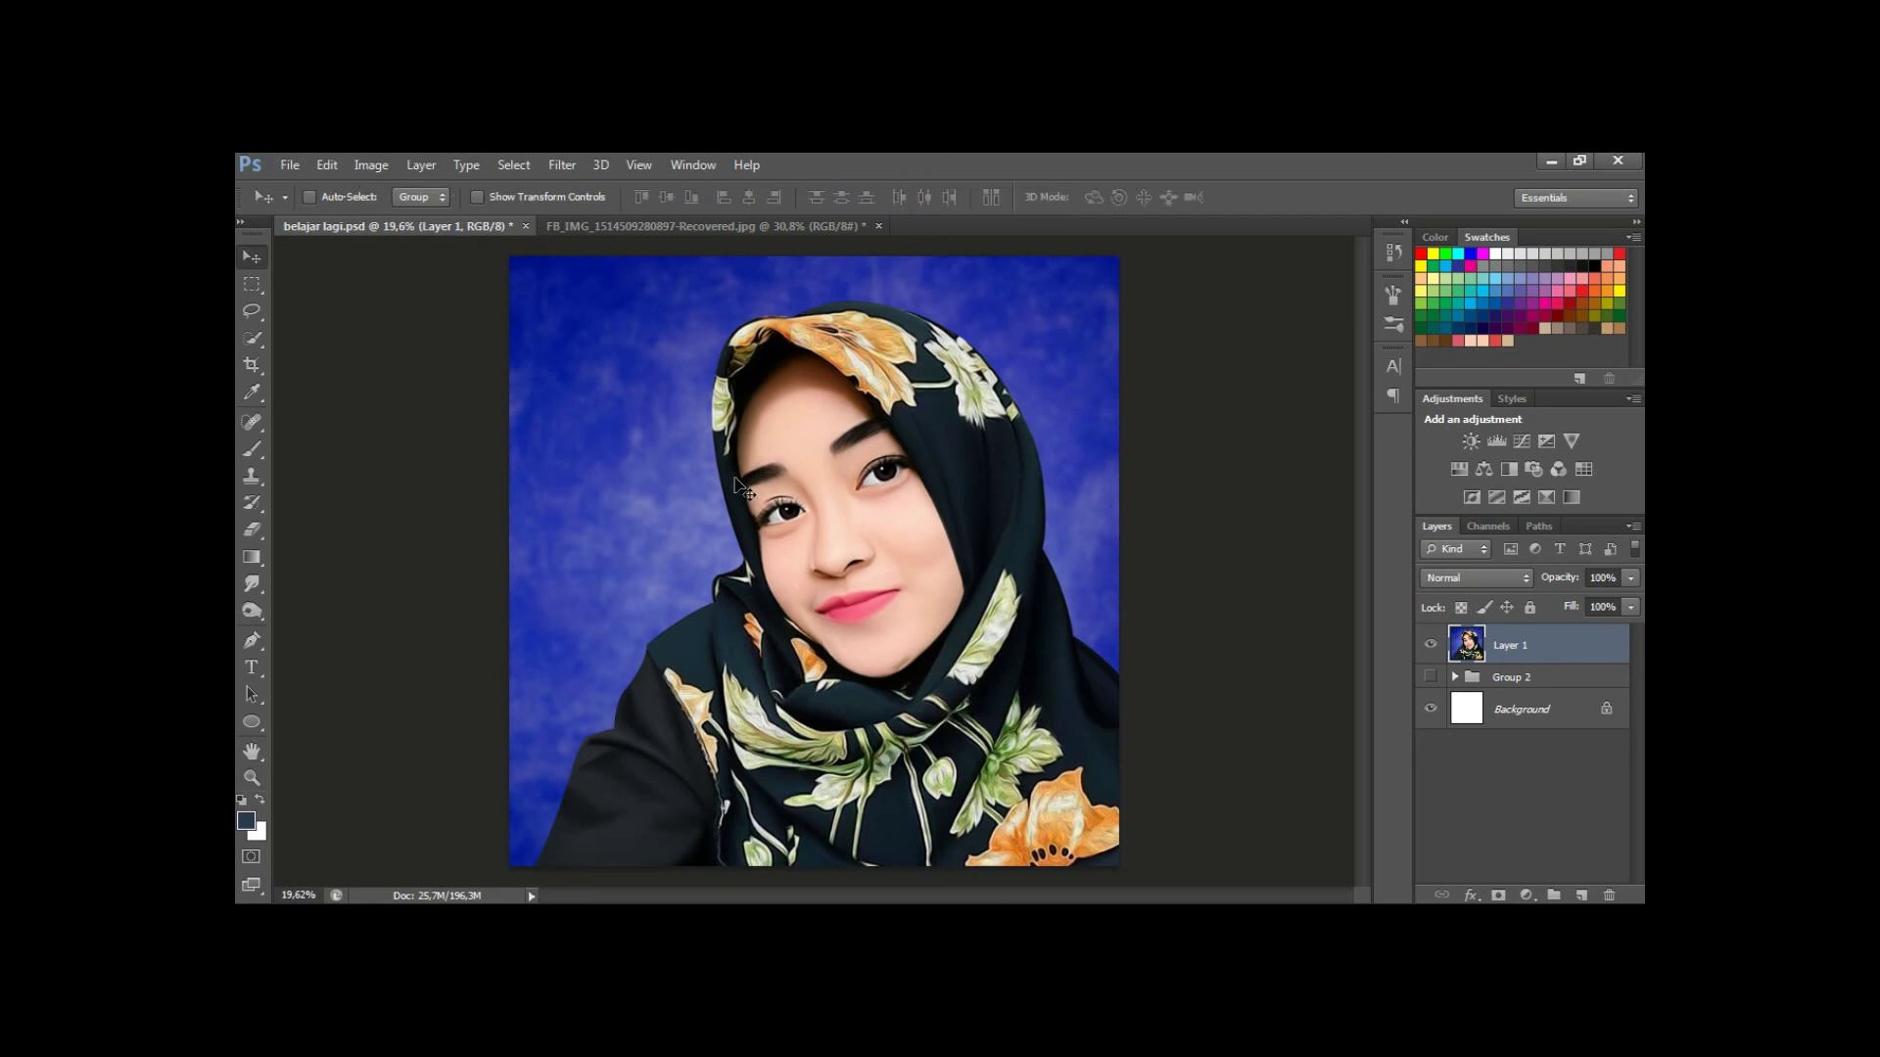